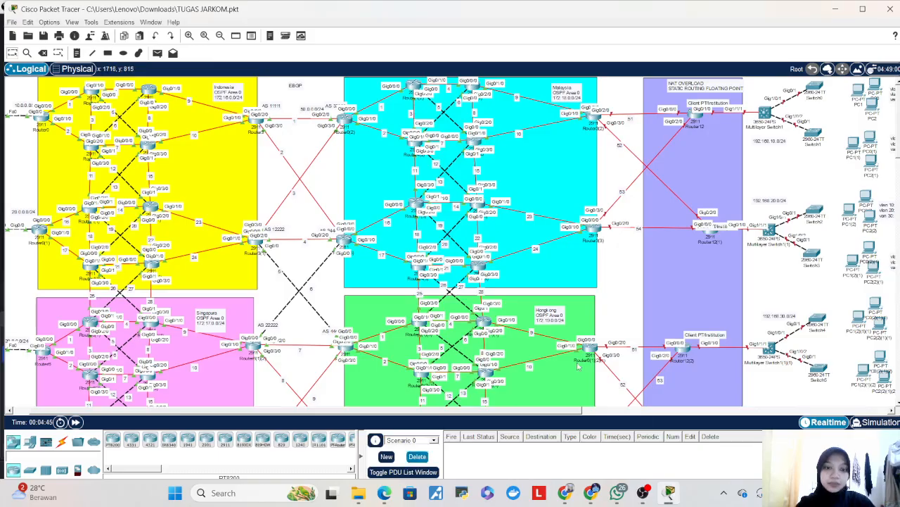
- Send simple test PDUs from Indonesia's two server-side routers, Router0 and Router0(1), to Malaysia's client-side routers Router3(2) and Router3(3)
drag(401, 412, 360, 412)
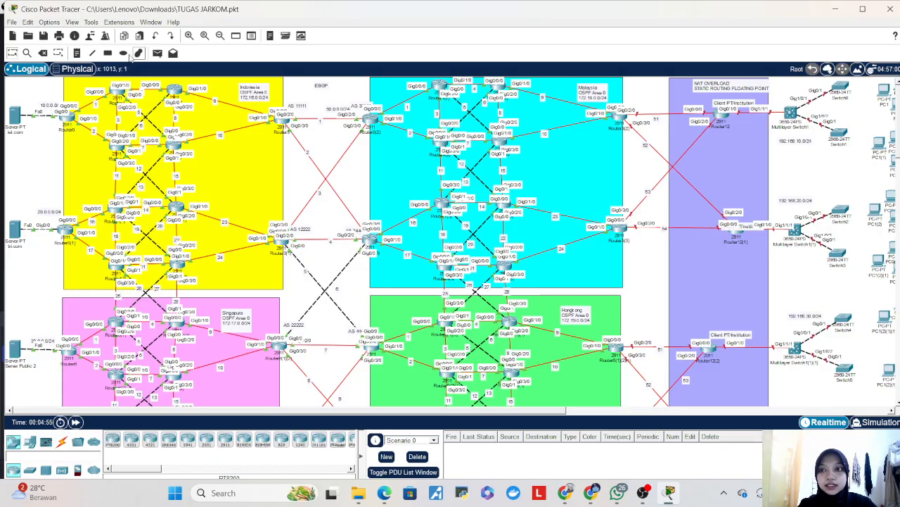
click(157, 53)
click(67, 121)
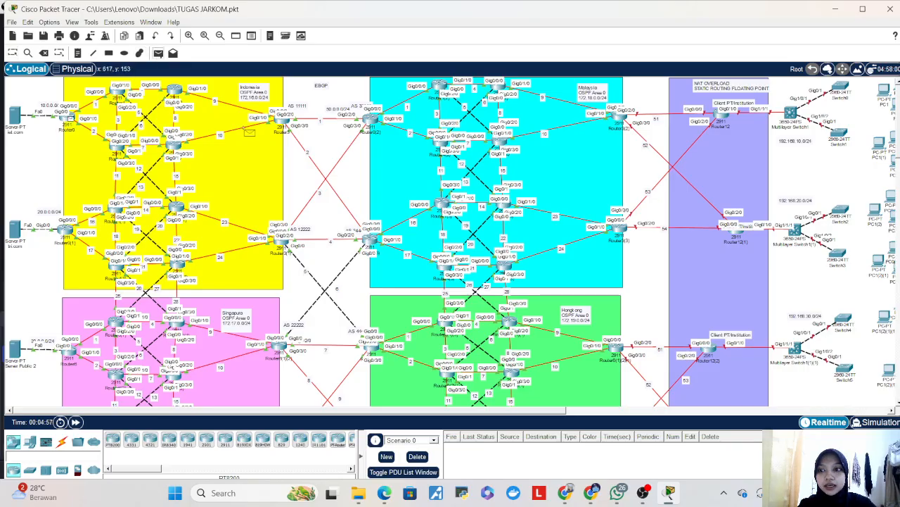
click(620, 118)
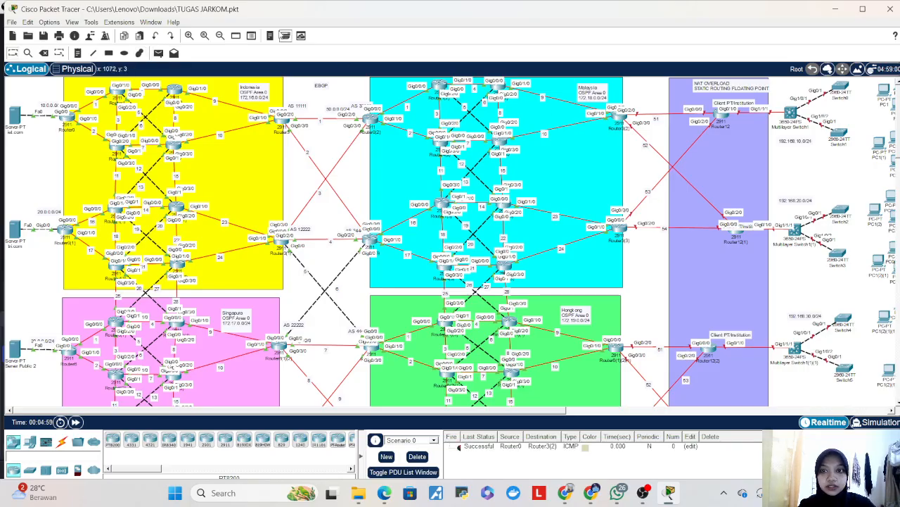
click(157, 53)
click(65, 234)
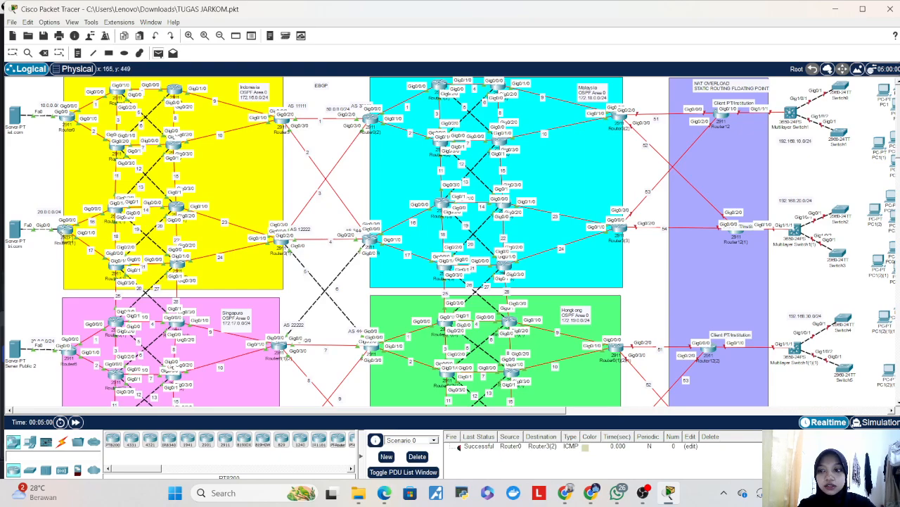
click(627, 231)
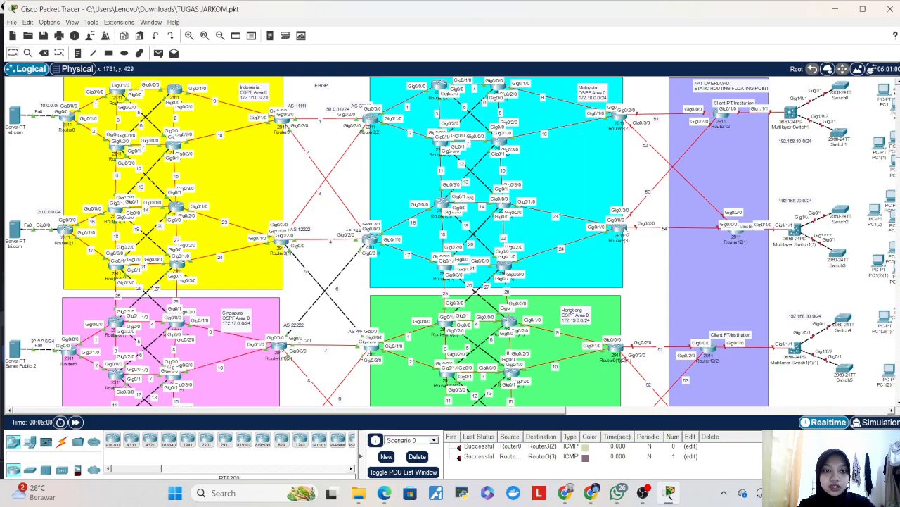
- Send simple test PDUs from the two server-side routers in the Singapore area to the corresponding client-side routers in the Hongkong area
scroll(492, 281, down, 3)
click(159, 54)
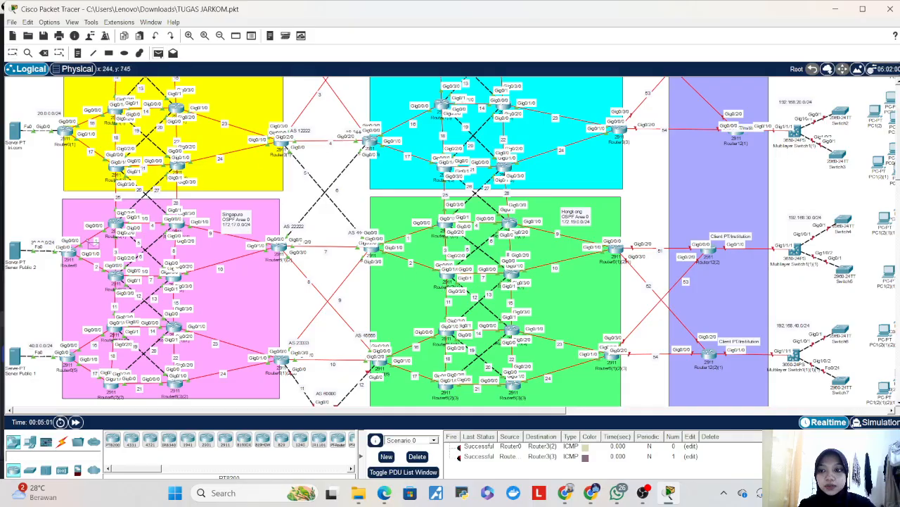
click(69, 252)
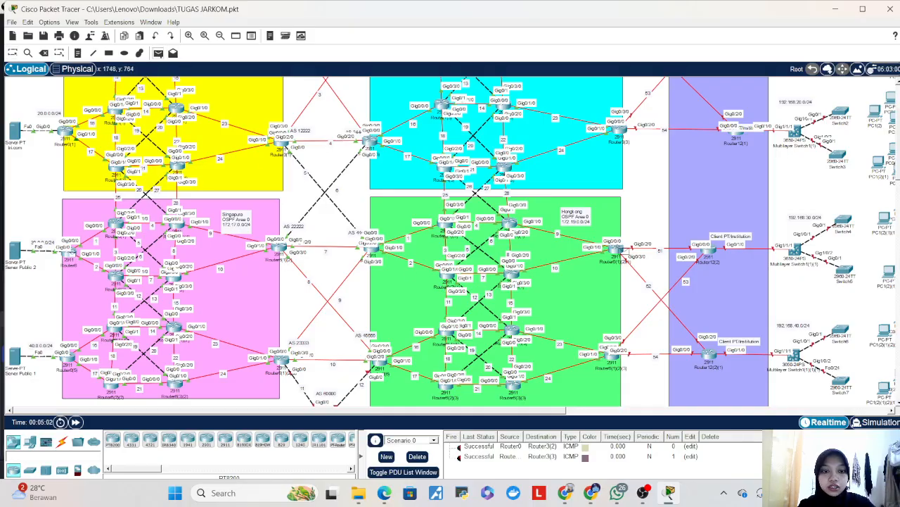
click(619, 249)
click(158, 54)
click(70, 354)
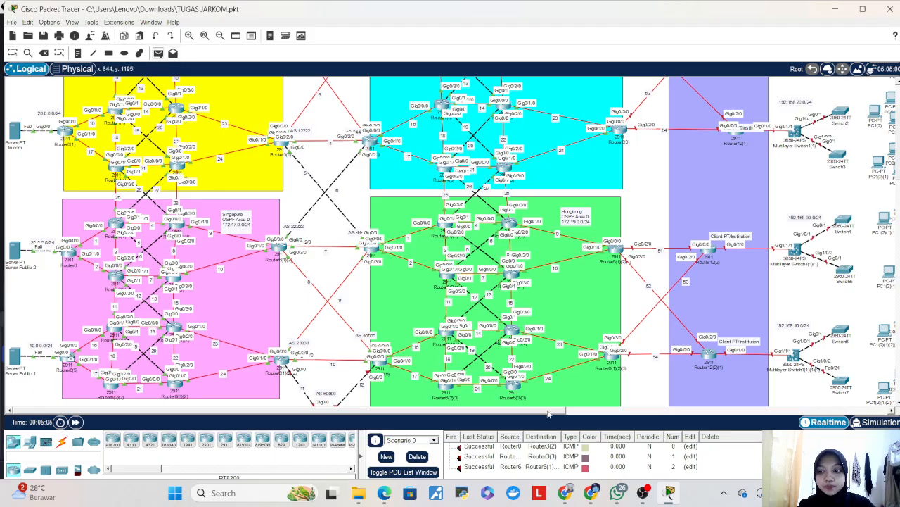
click(616, 359)
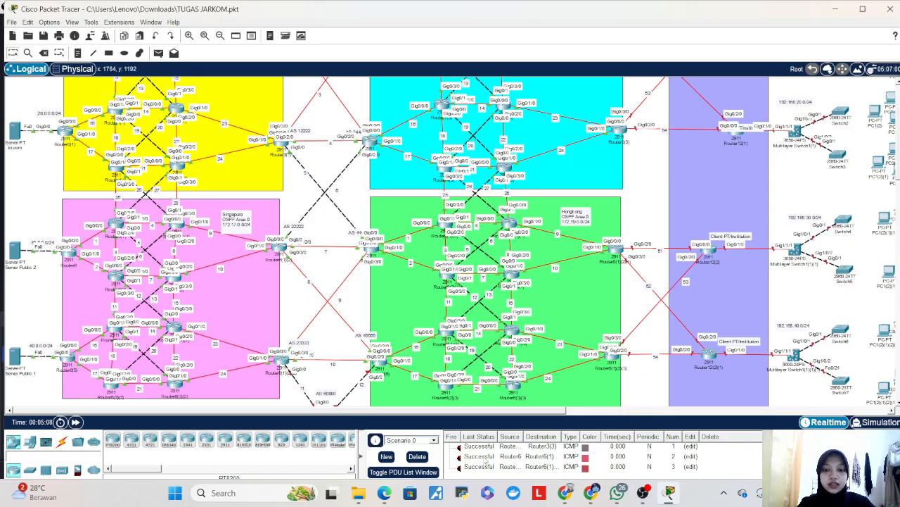
- Delete the current PDU scenario to clear all the test messages
click(418, 456)
scroll(547, 263, up, 3)
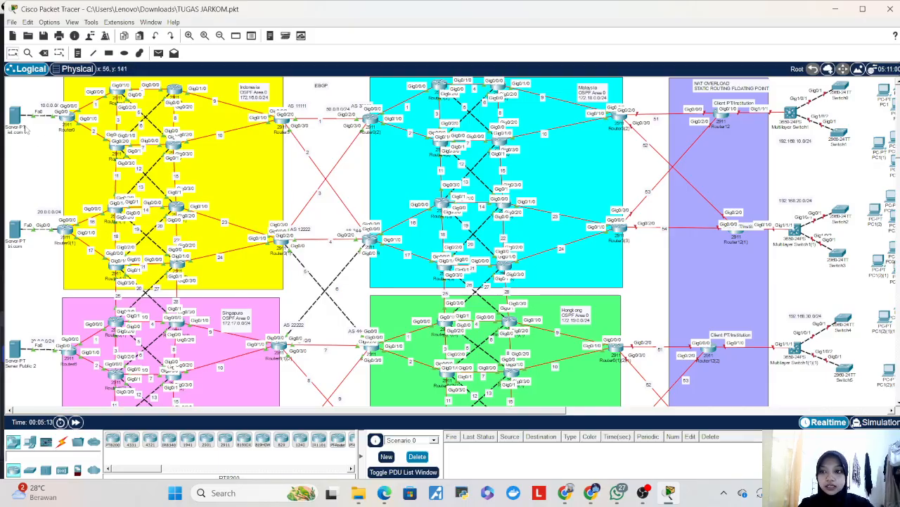
scroll(38, 201, down, 3)
scroll(37, 202, down, 2)
scroll(39, 211, up, 5)
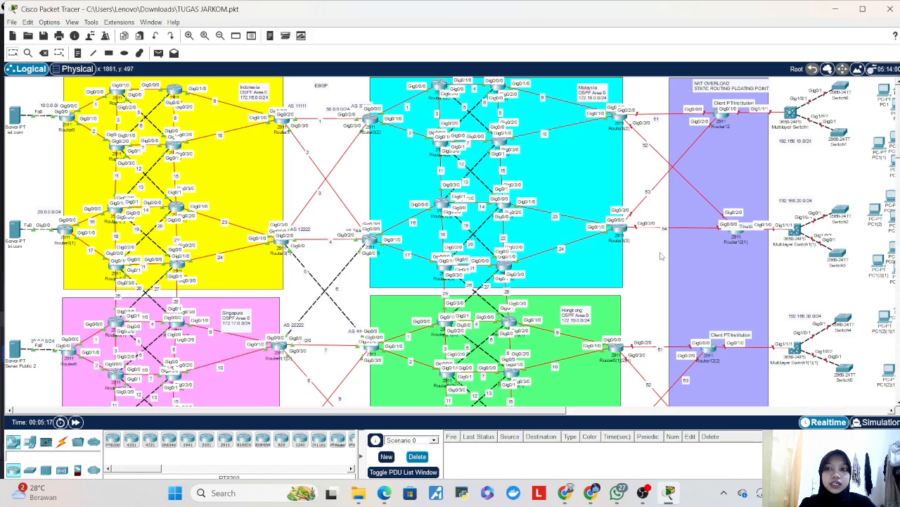
- Set the static IPv4 address of the iet.com server to 10.0.0.10
click(15, 120)
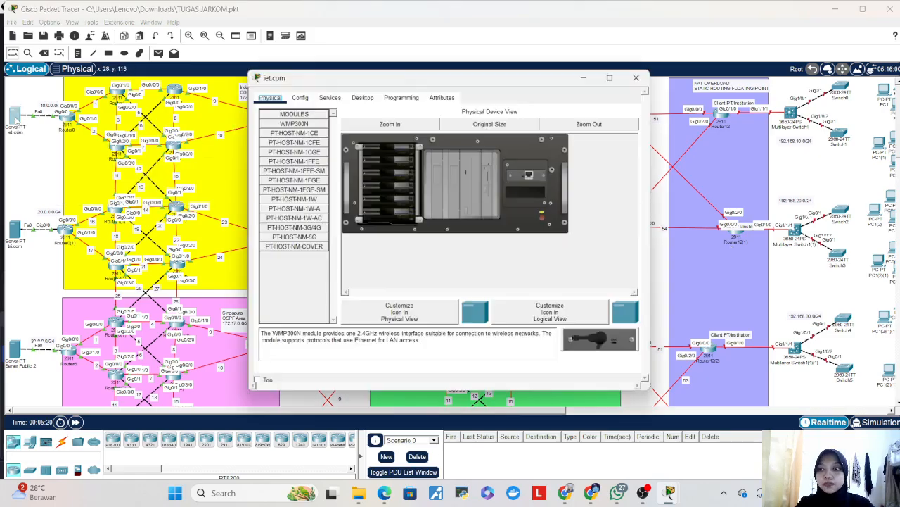
click(373, 95)
click(309, 147)
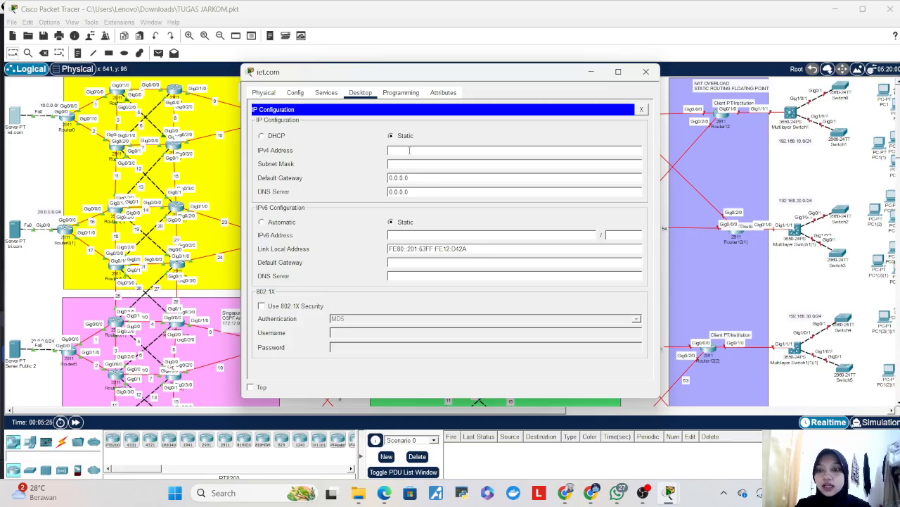
text(10)
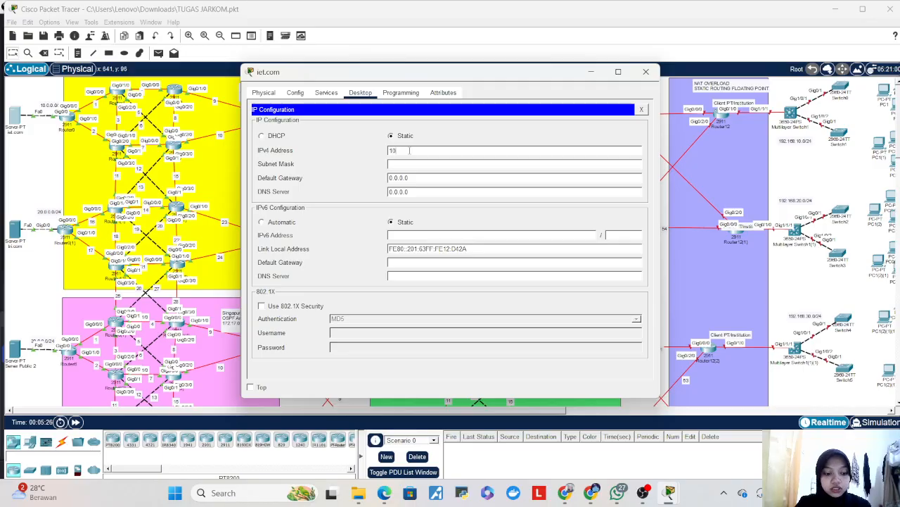
text(.0.0.)
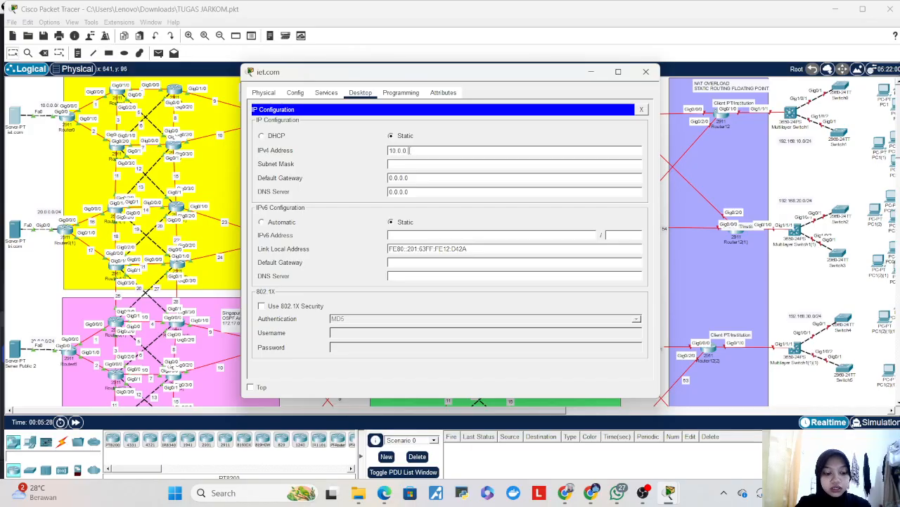
text(10)
key(Tab)
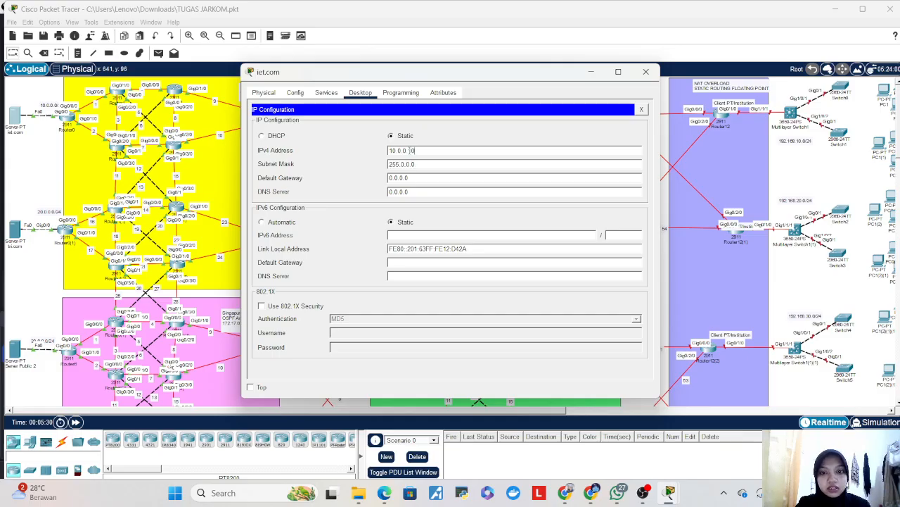
- Set the iet.com server's subnet mask to 255.255.255.0 and its default gateway to 10.0.0.1
key(Tab)
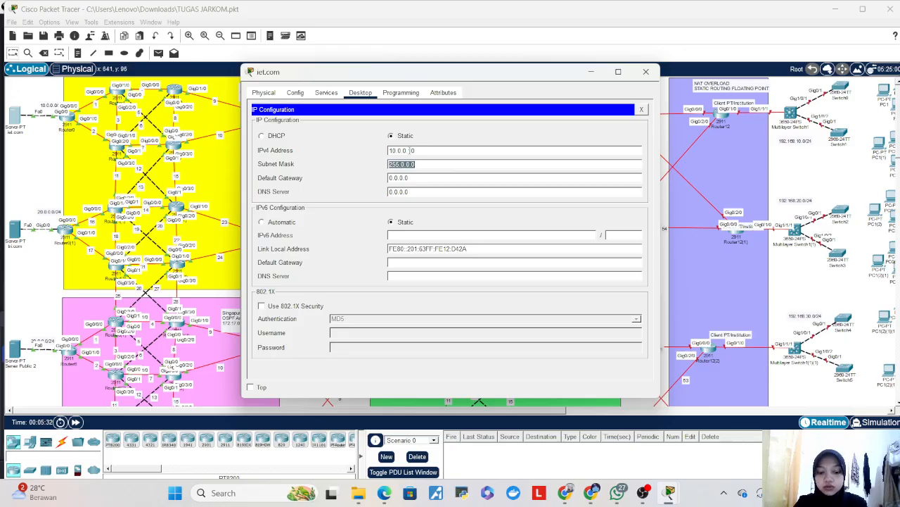
text(255.255.)
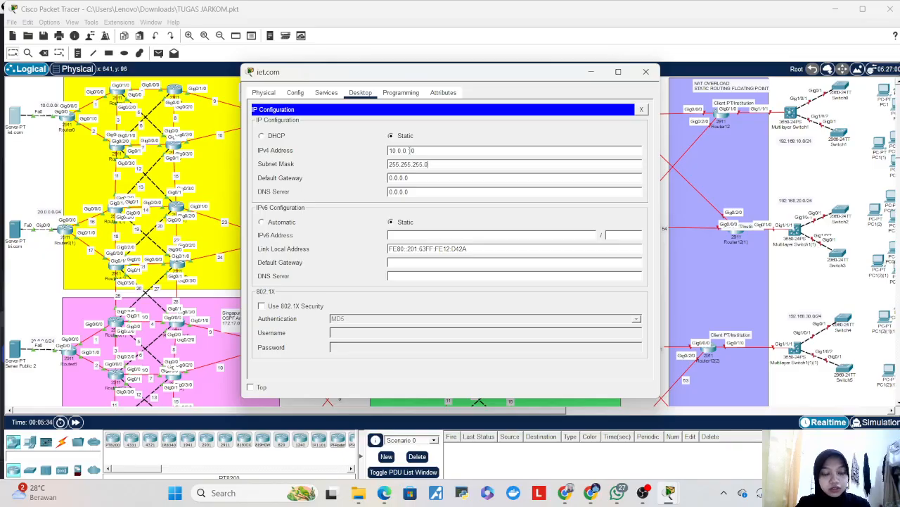
text(255.0)
key(Tab)
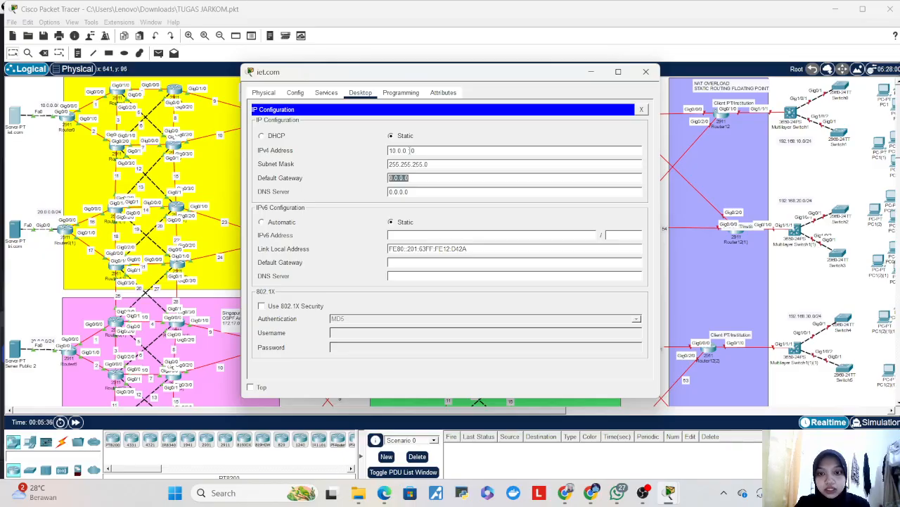
text(1)
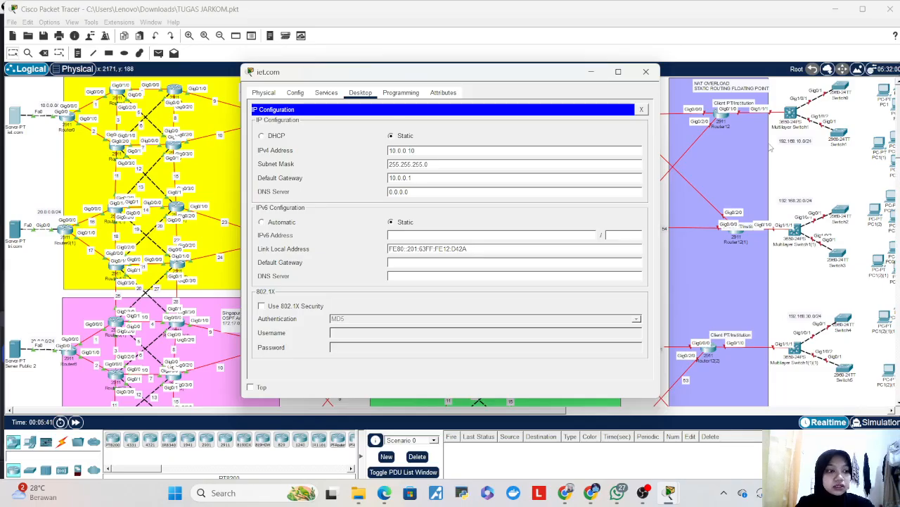
- Turn on the DNS service of the iet.com server and try to add an A record named iet.com with address 10.0.10
click(327, 93)
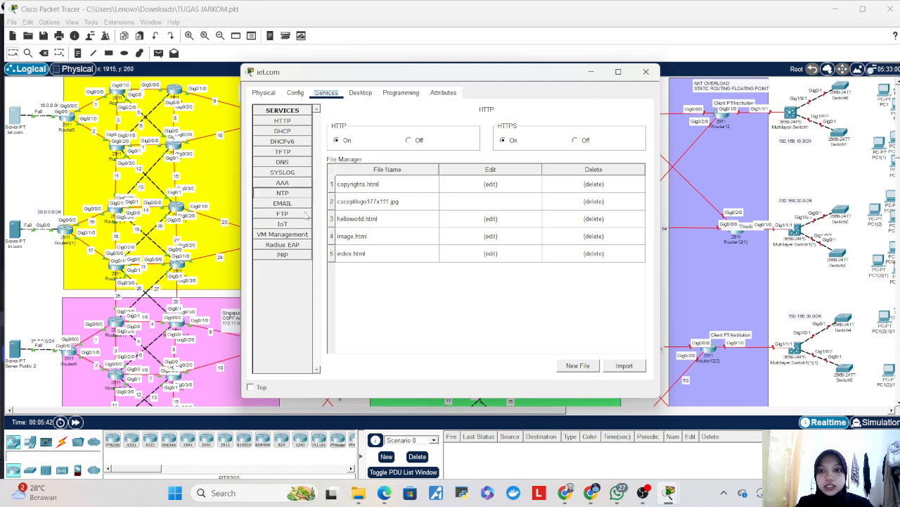
click(298, 165)
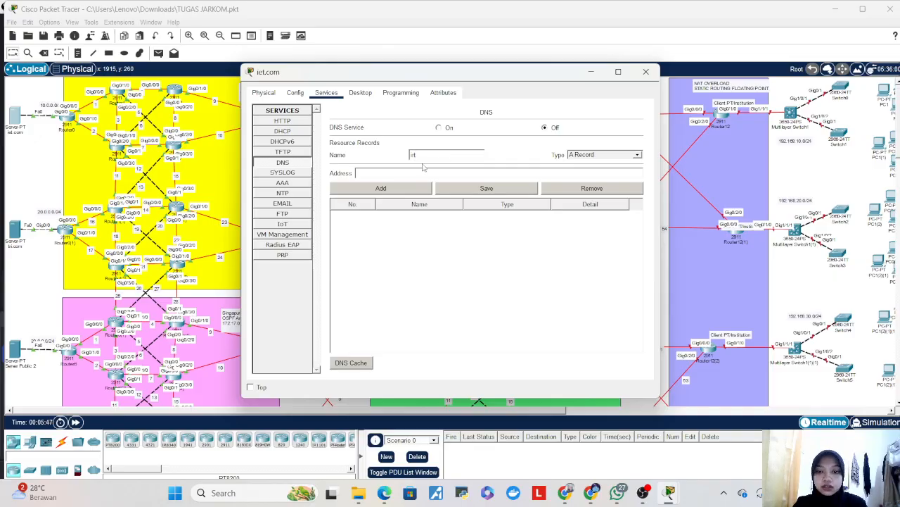
text(t)
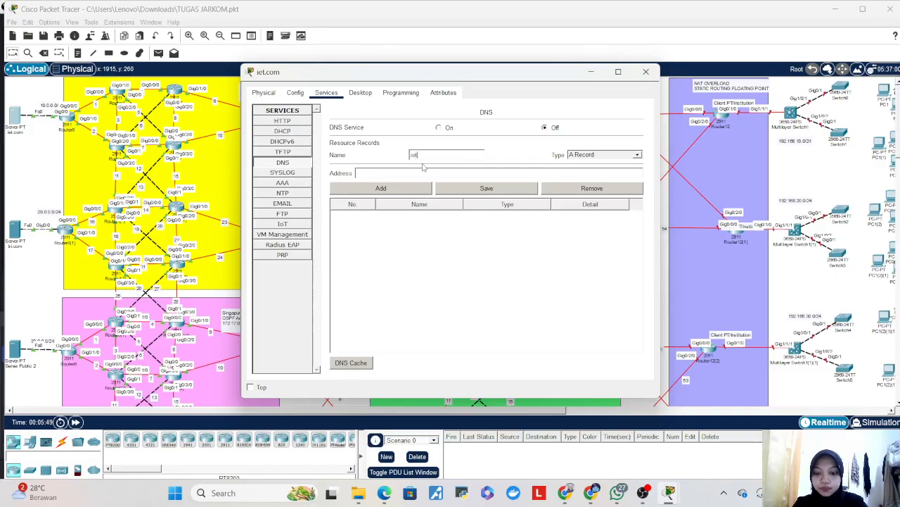
text(.com)
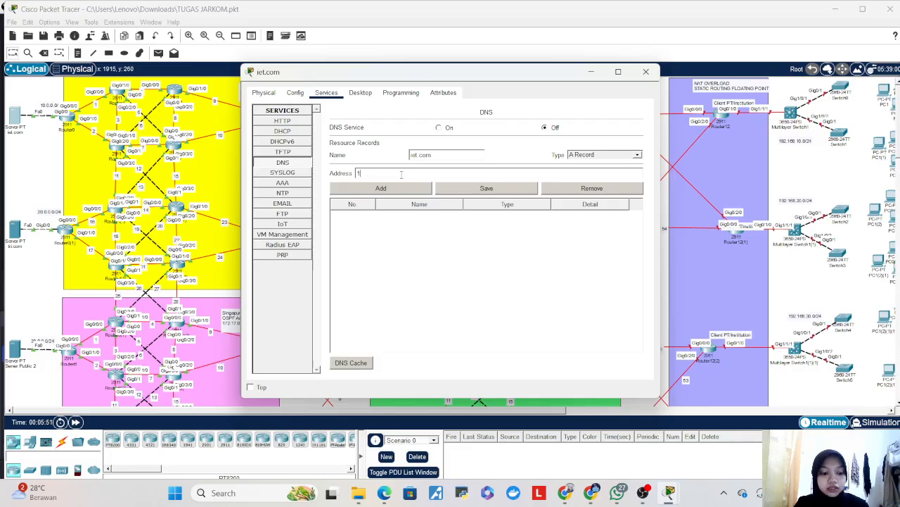
click(401, 174)
text(10.0.10)
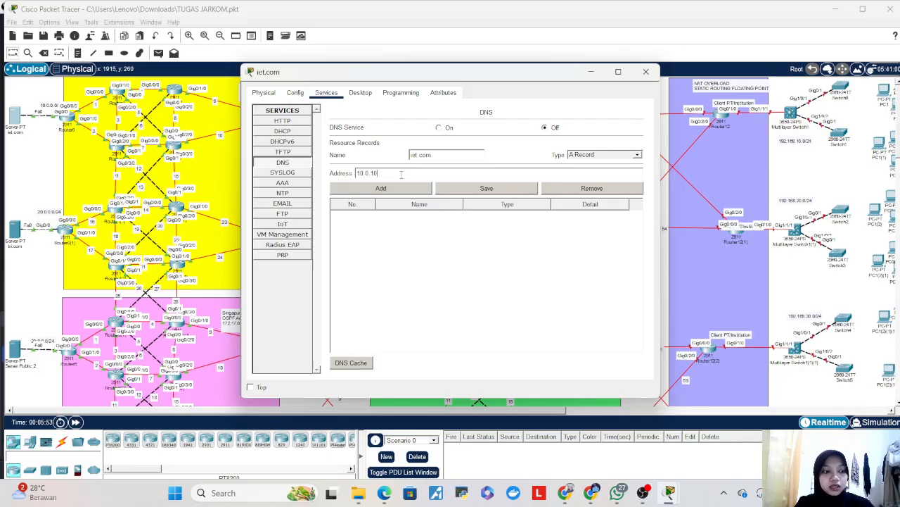
click(439, 127)
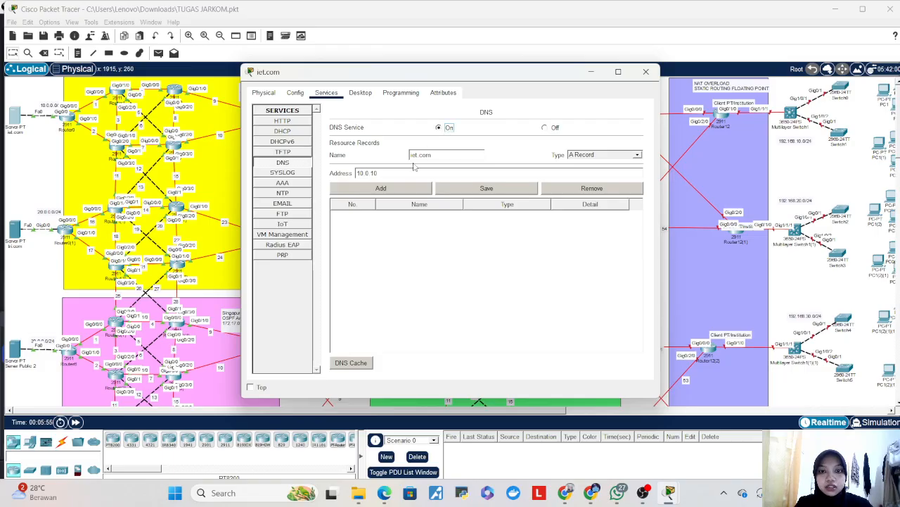
click(401, 188)
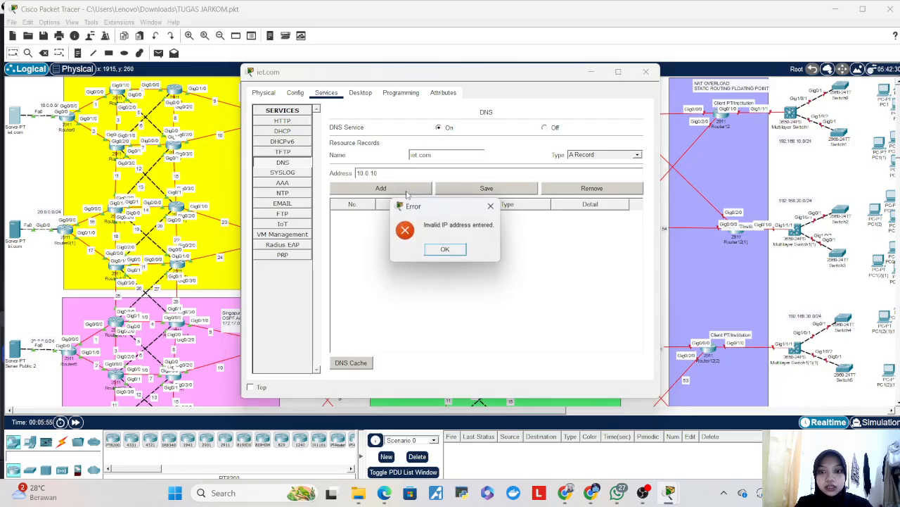
click(447, 250)
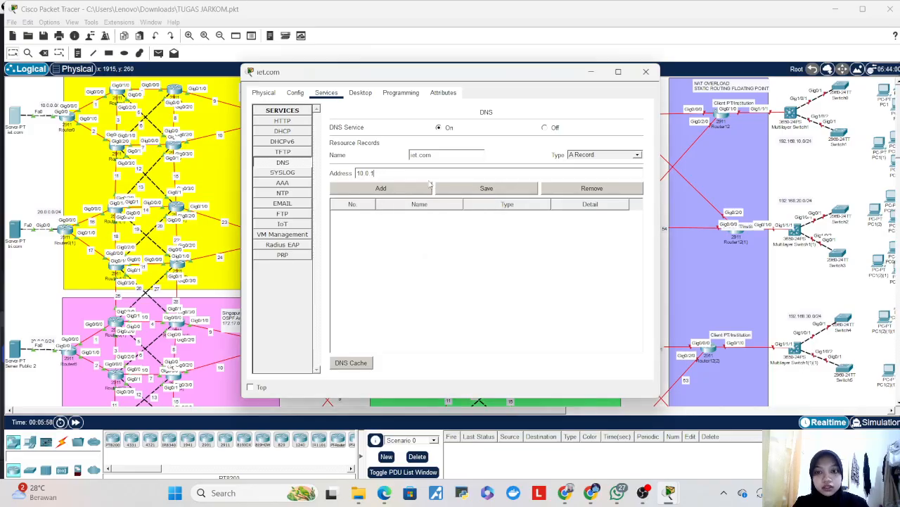
- Correct the iet.com record's address to 10.0.0.10, add the record and close the server's configuration
text(.10)
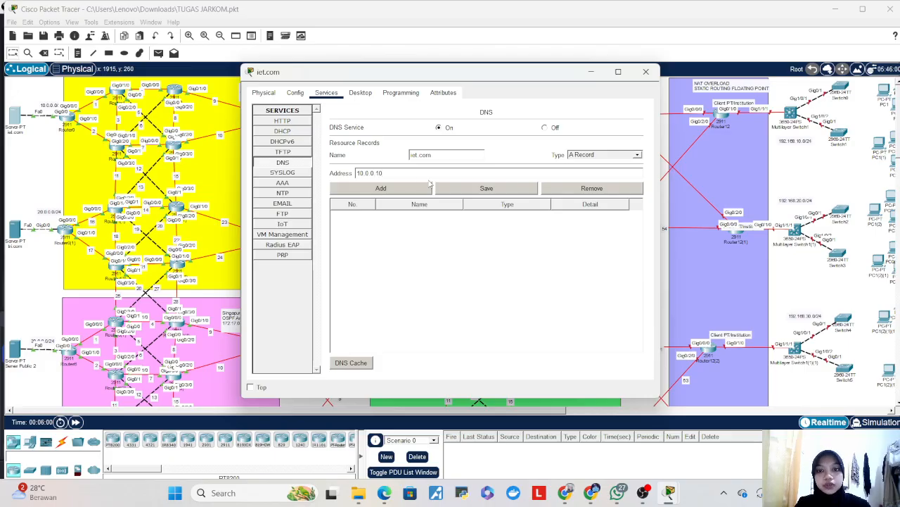
click(426, 188)
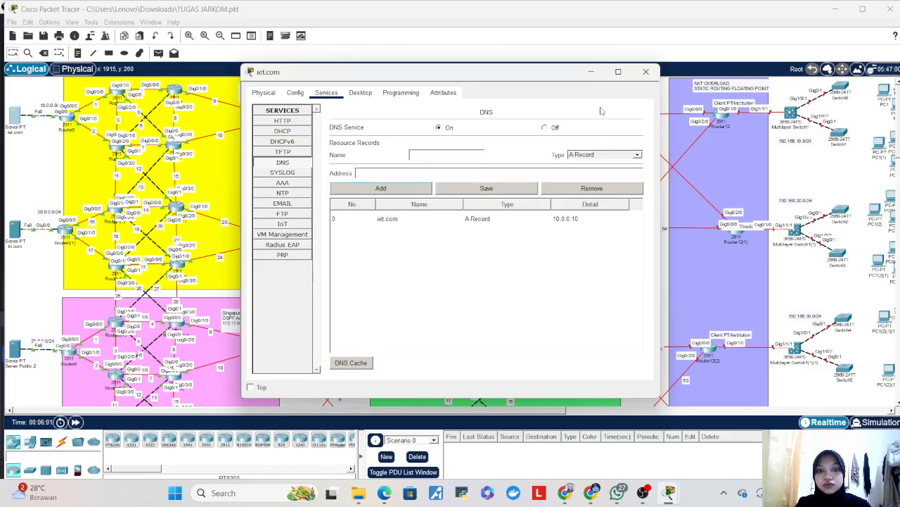
click(645, 71)
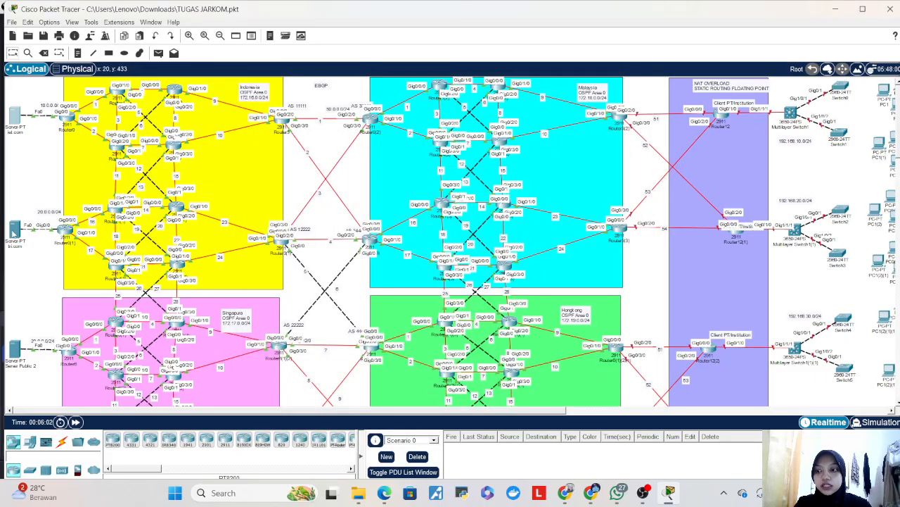
- Give the tri.com server the static IPv4 address 20.0.0.20, subnet mask 255.255.255.0 and default gateway 20.0.0.1
click(14, 228)
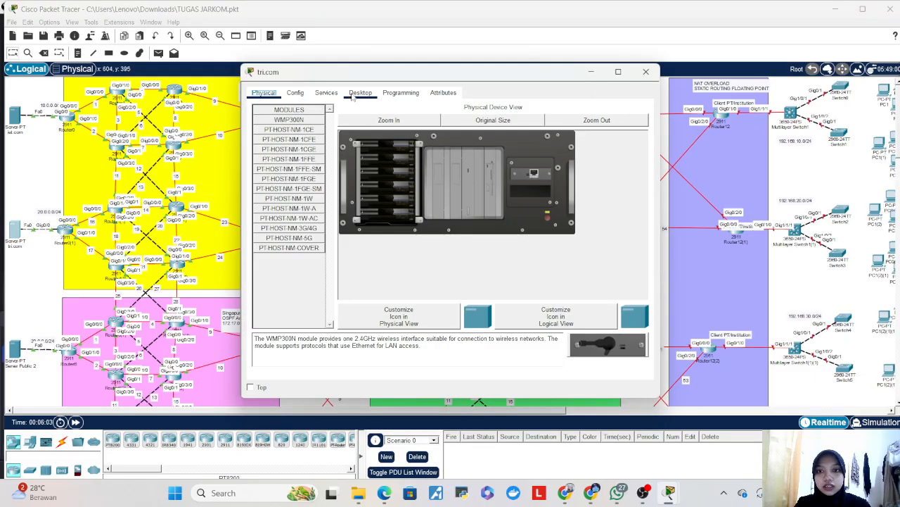
click(360, 94)
click(296, 133)
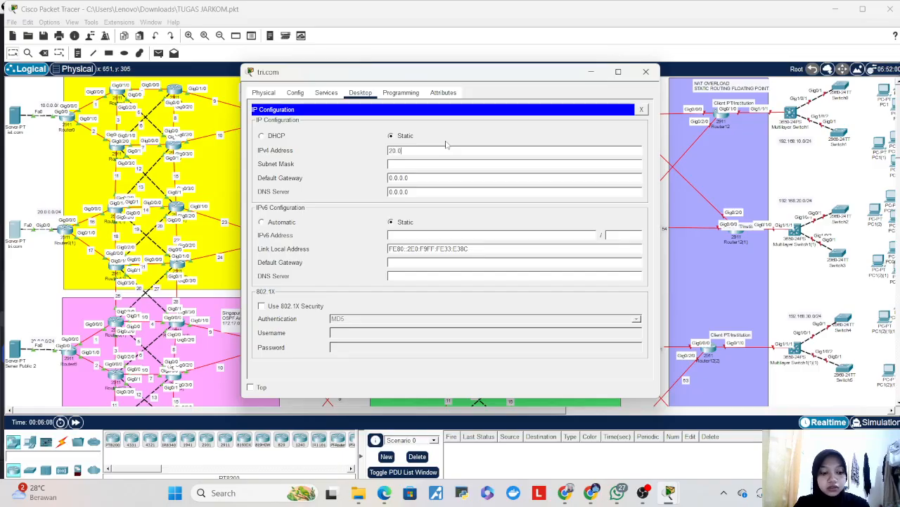
text(20.0.0.20)
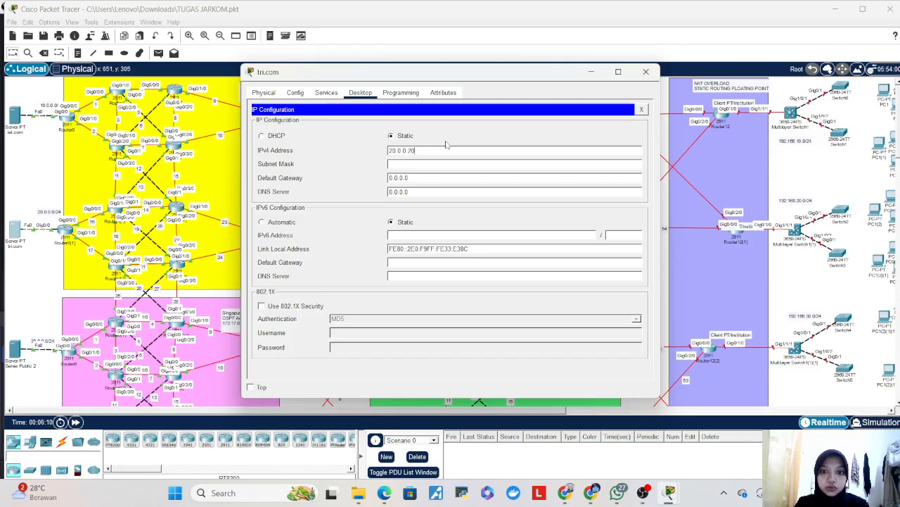
key(Tab)
text(255)
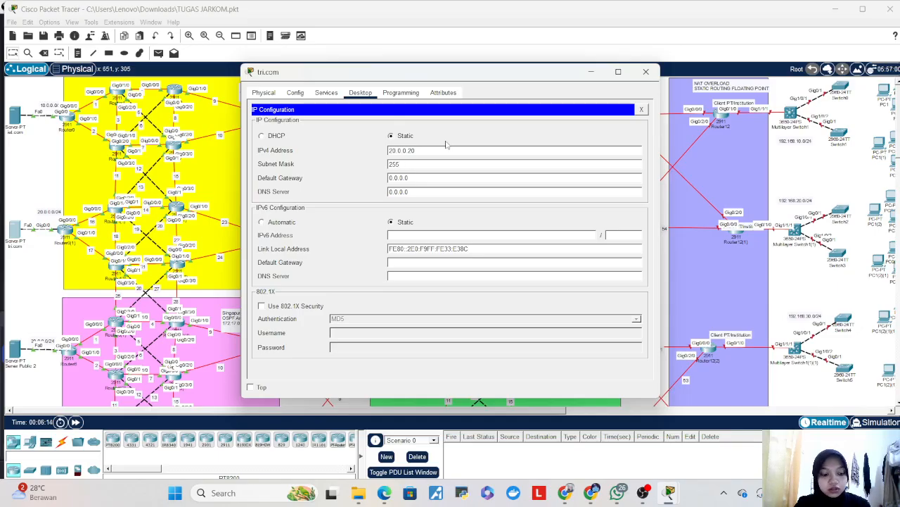
text(.255.255.0)
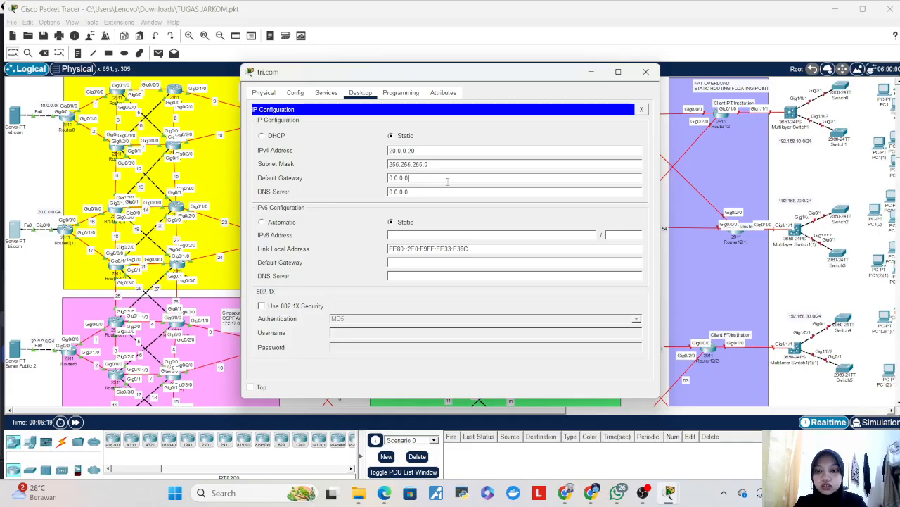
double_click(447, 181)
text(2)
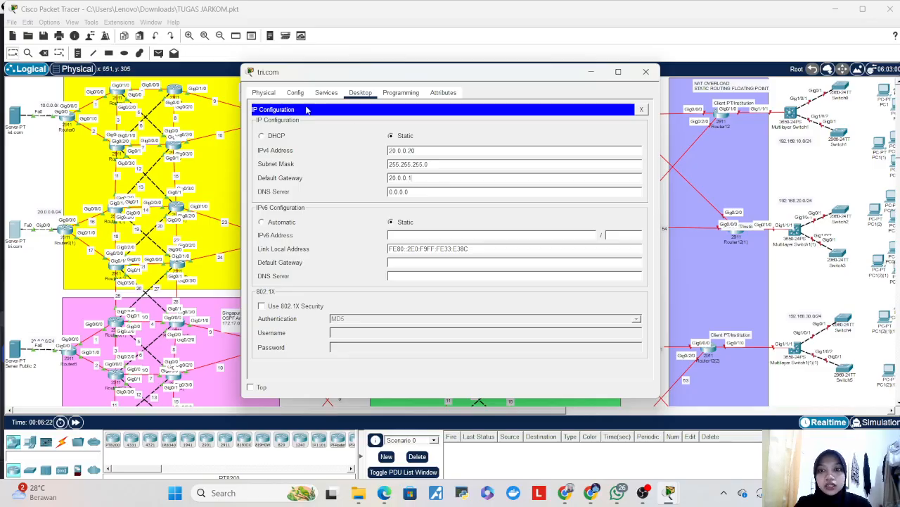
- Add an A record named tri.com with address 20.0.0.20, turn on the server's DNS service and close its configuration
click(325, 93)
click(304, 162)
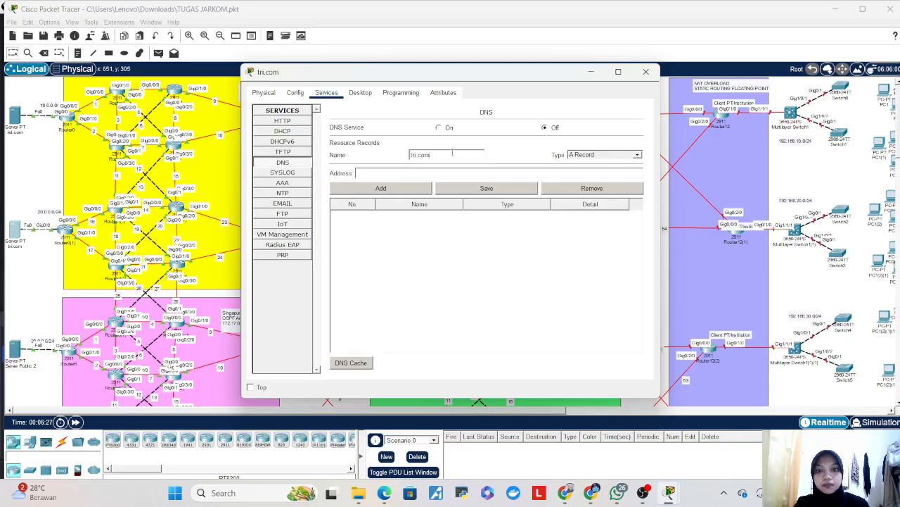
click(441, 173)
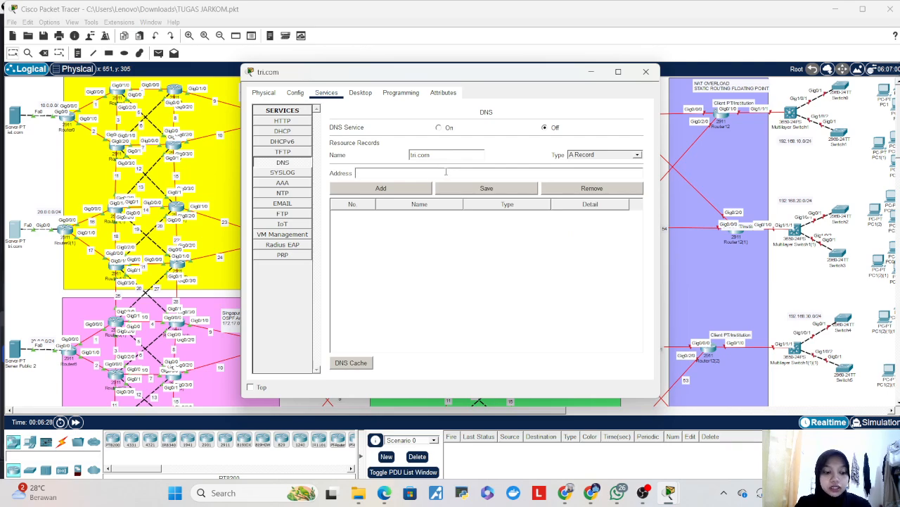
text(20.0.0.20)
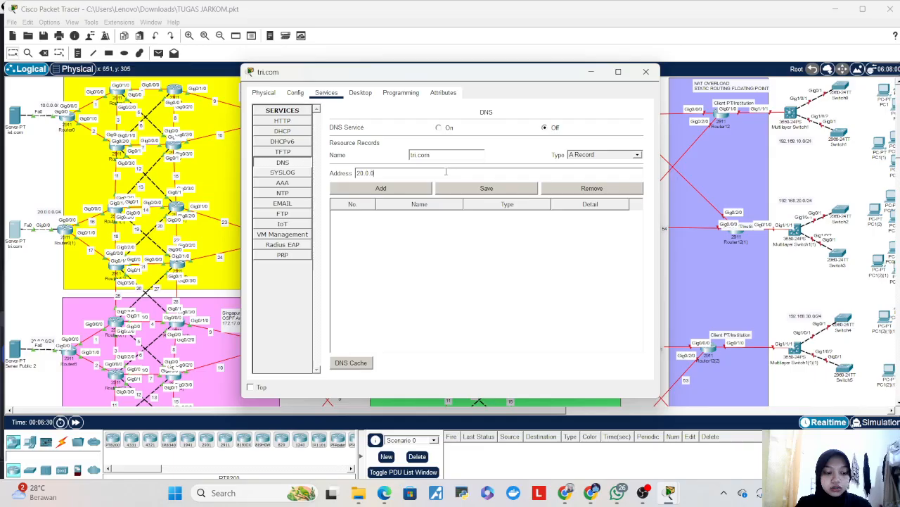
click(381, 188)
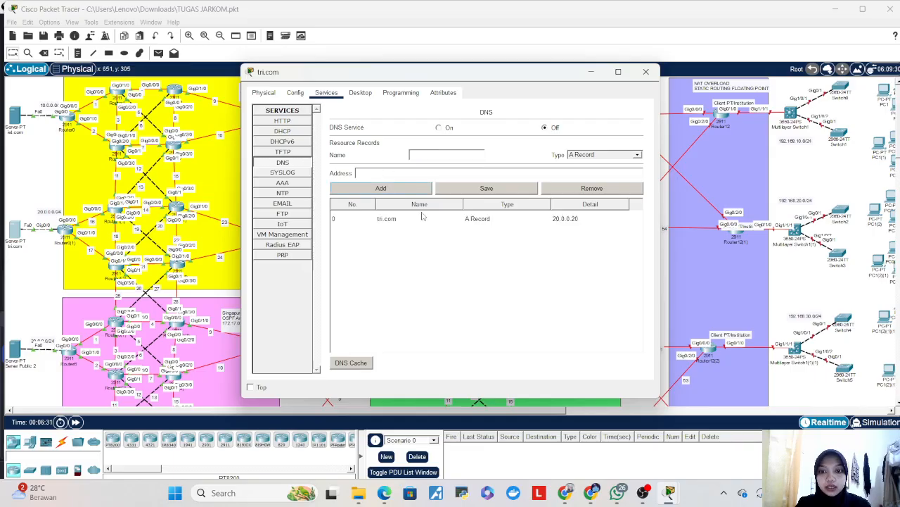
click(439, 128)
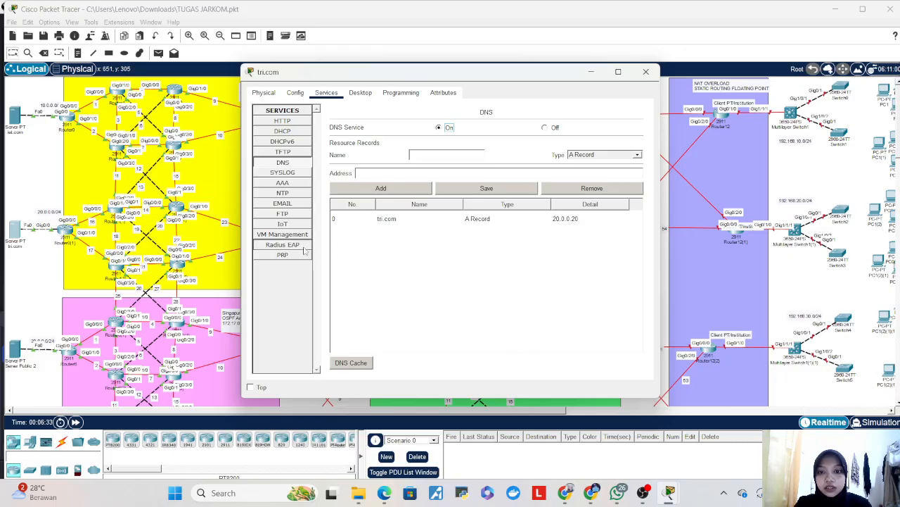
click(645, 71)
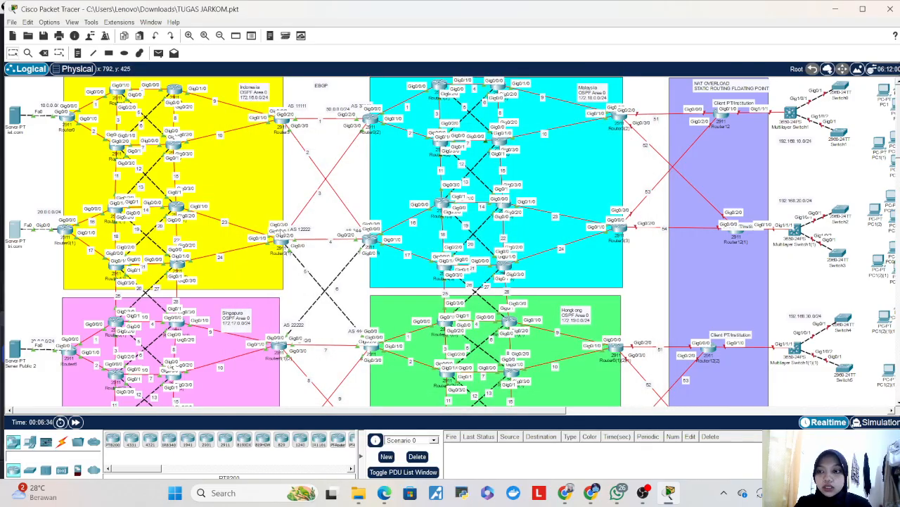
- Set the static IPv4 address of DNS Server Public 2 in the Singapore area to 30.0.0.30
scroll(285, 231, down, 1)
scroll(21, 282, down, 1)
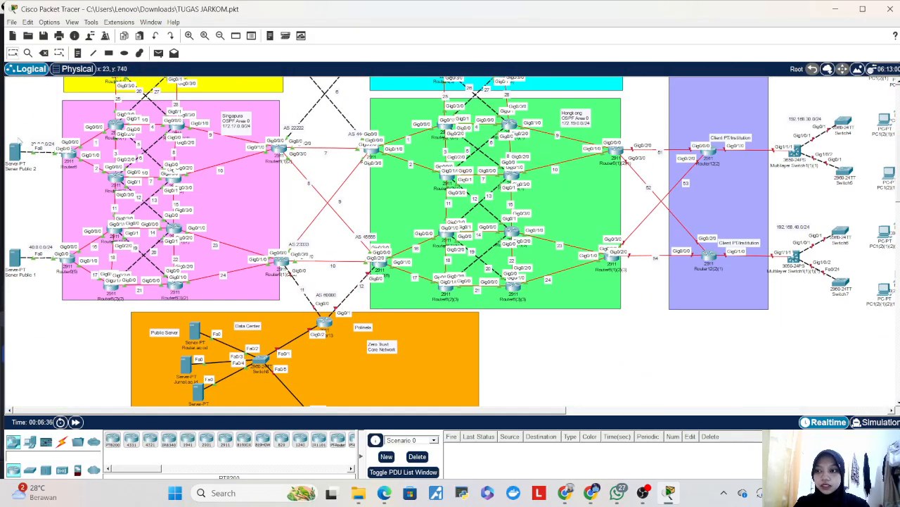
scroll(11, 151, down, 1)
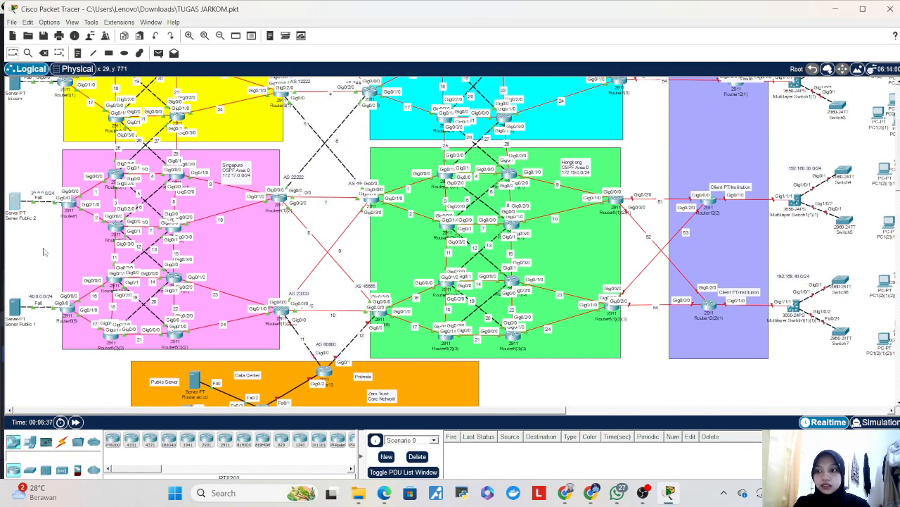
click(15, 201)
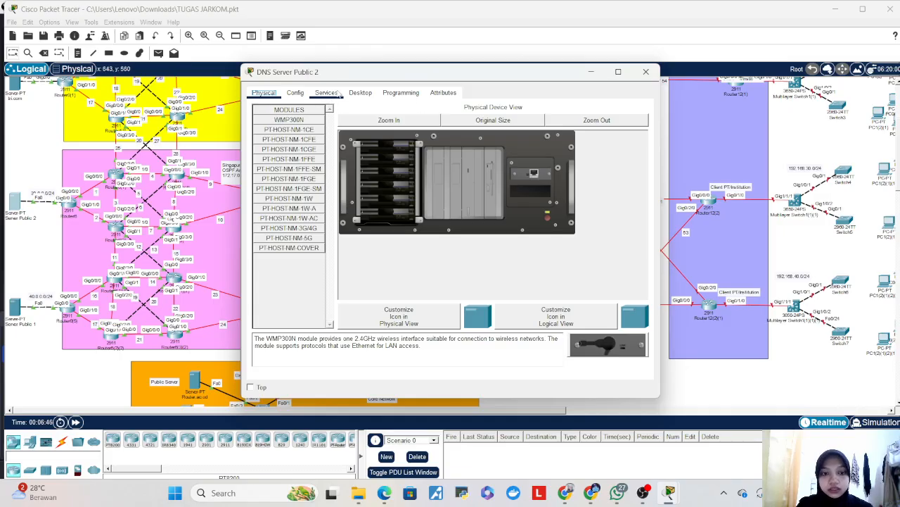
click(360, 92)
click(319, 133)
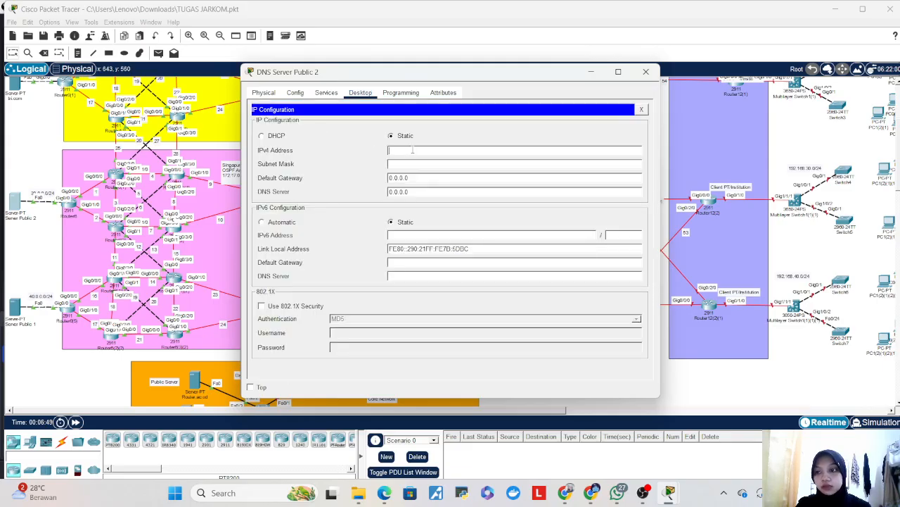
click(40, 190)
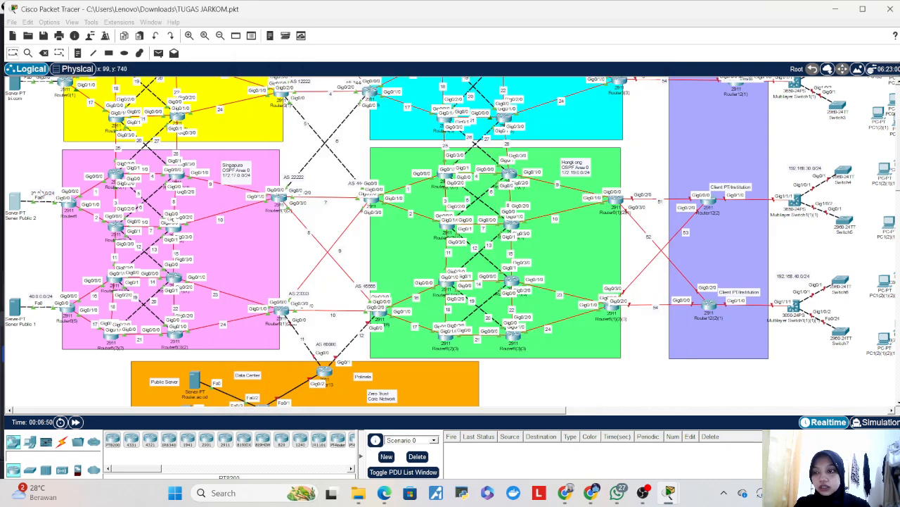
click(14, 202)
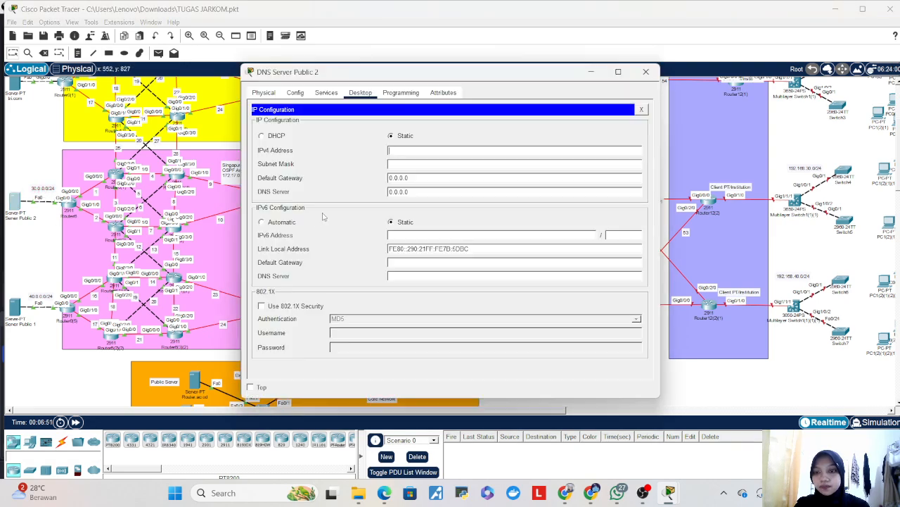
text(30.0.0.30)
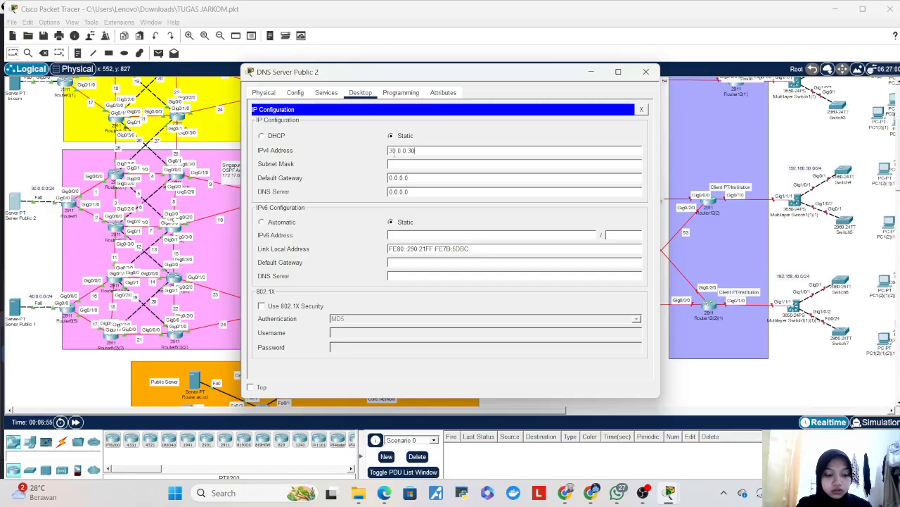
- Set the subnet mask of DNS Server Public 2 to 255.255.255.0 and its default gateway to 30.0.0.1
click(395, 164)
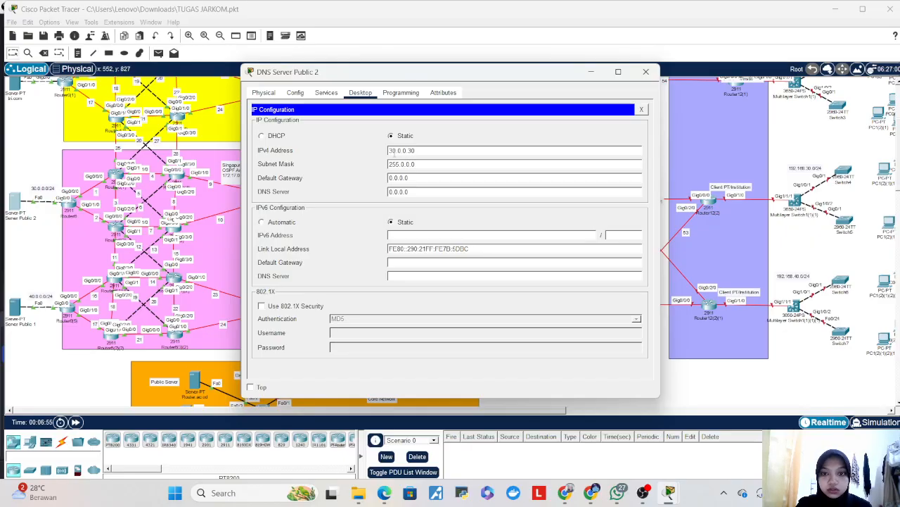
key(Tab)
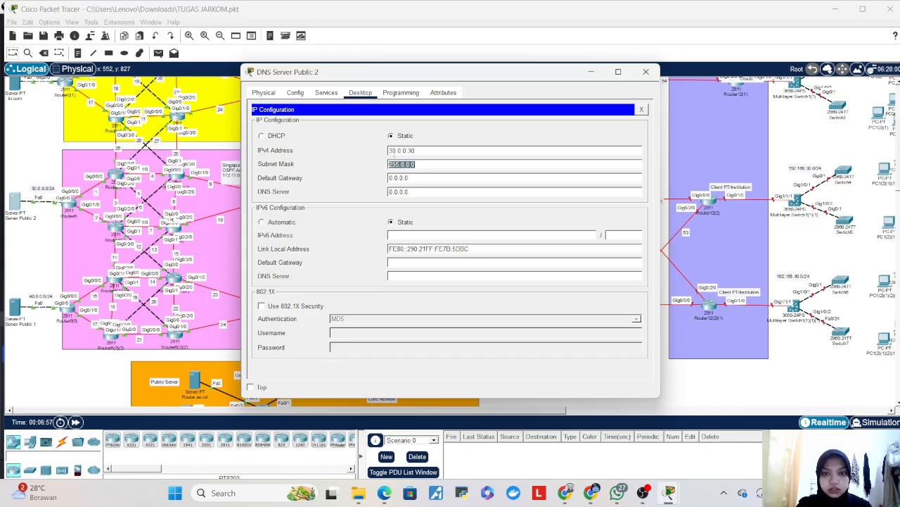
text(25)
text(255.255.0)
key(Tab)
text(30.0.0.1)
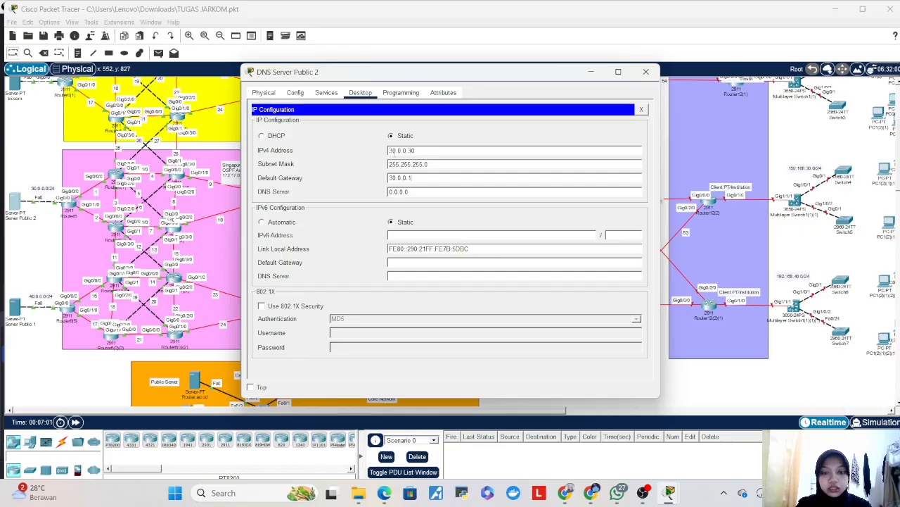
- Add an A record named dnsp2 with address 30.0.0.30 on DNS Server Public 2, turn on its DNS service and close its configuration
click(327, 94)
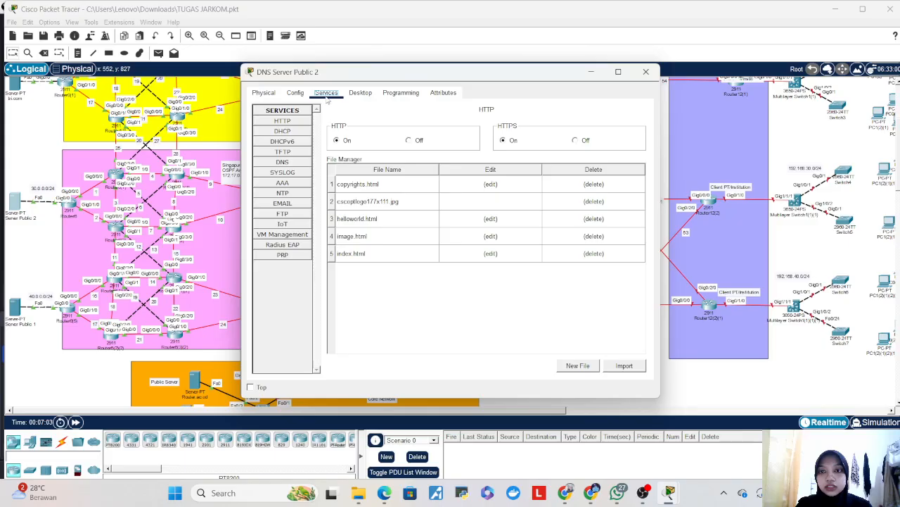
click(282, 162)
click(427, 156)
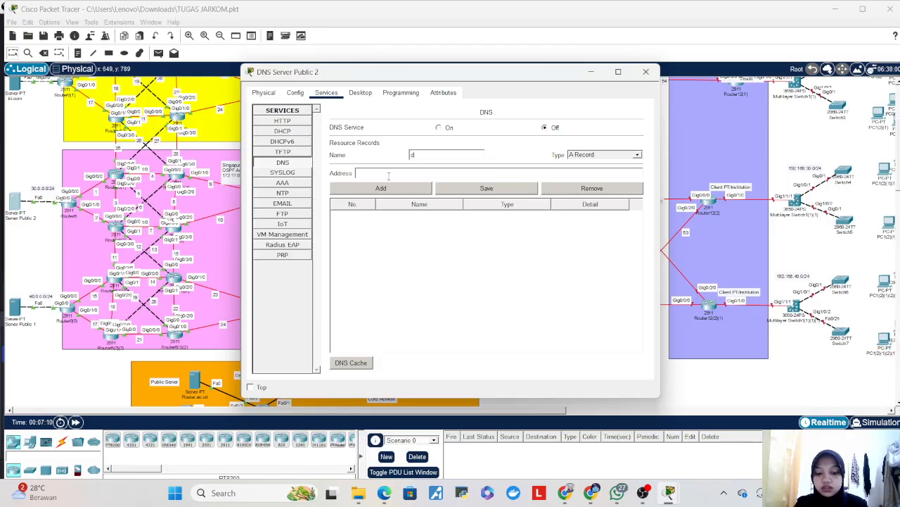
text(p)
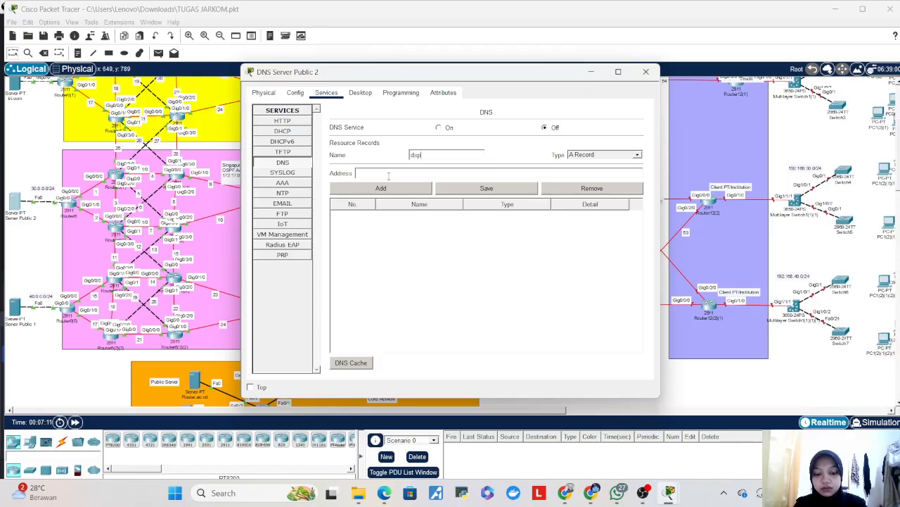
key(BackSpace)
key(BackSpace)
text(nsp2)
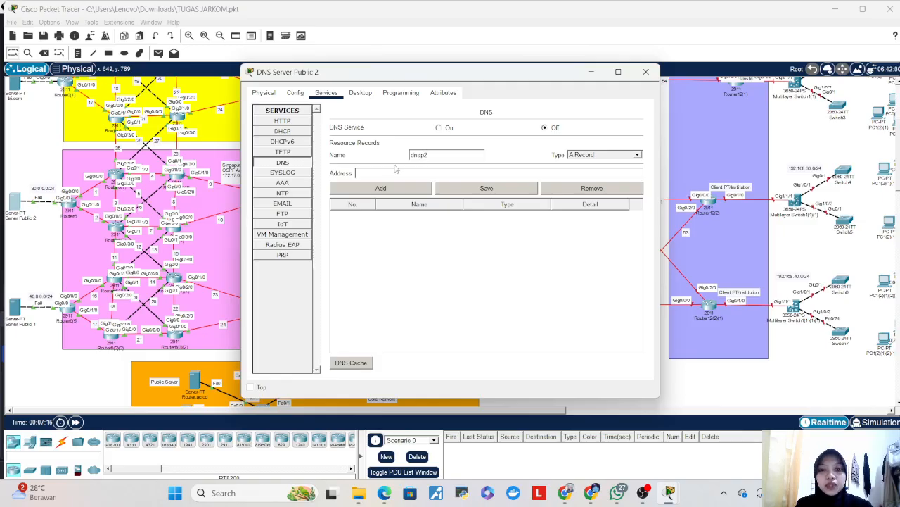
text(30.0.0.30)
click(398, 188)
click(439, 128)
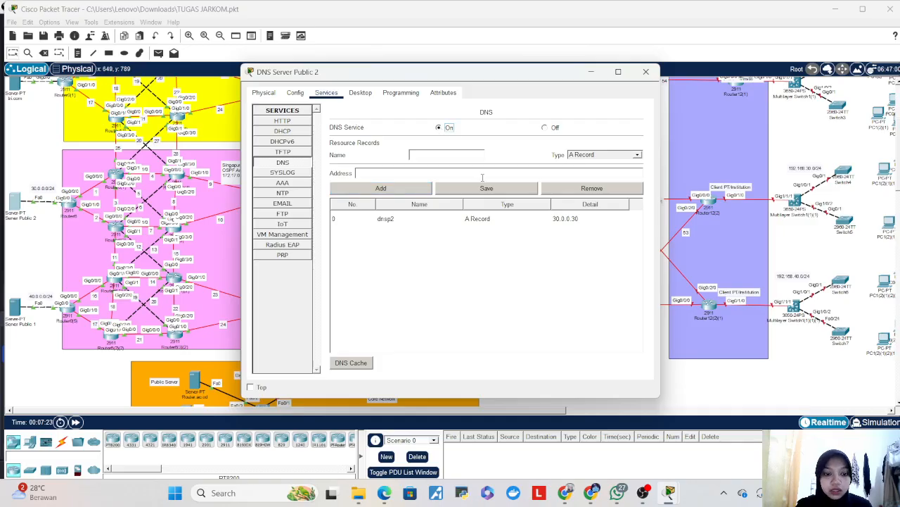
click(645, 72)
- Set the static IPv4 address of DNS Server Public 1 to 40.0.0.40
click(14, 308)
click(361, 93)
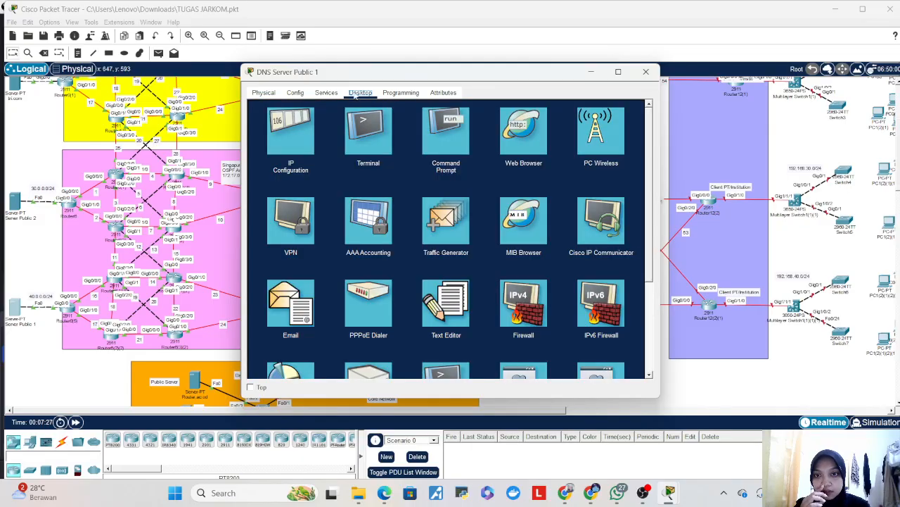
click(314, 139)
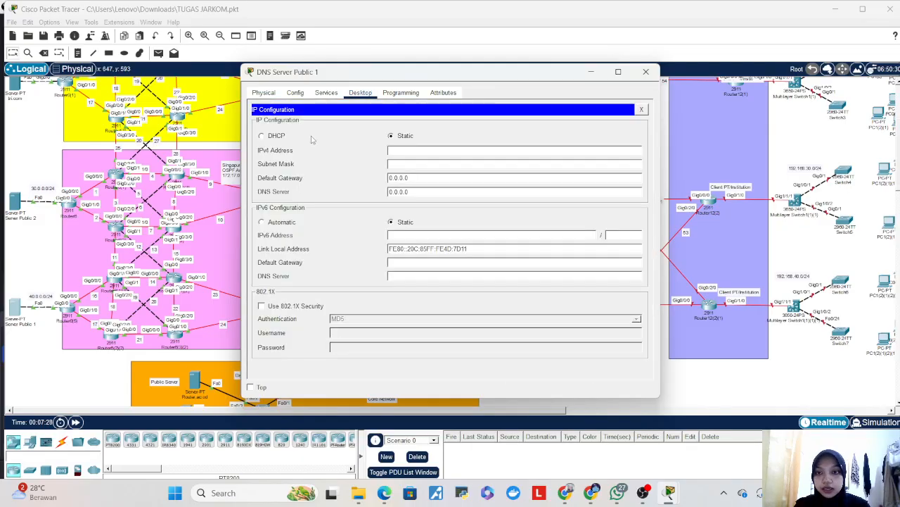
click(404, 151)
text(4)
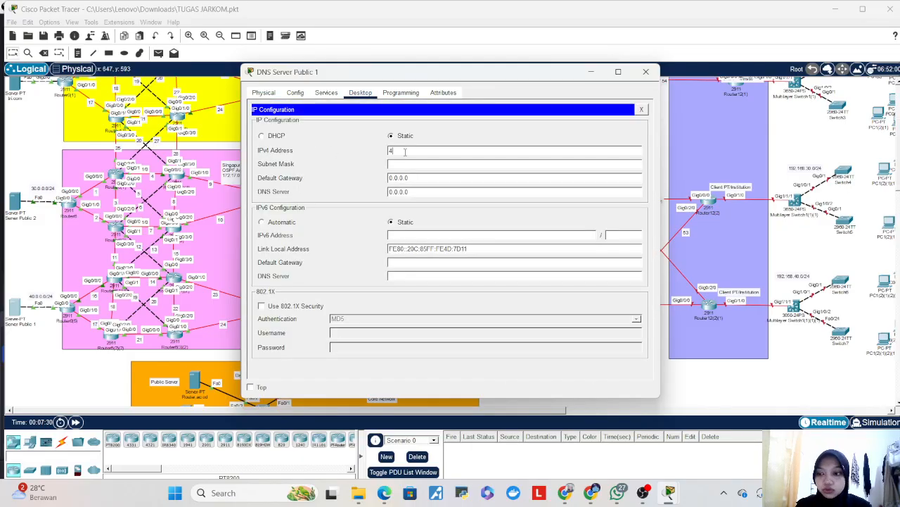
text(0.0.0)
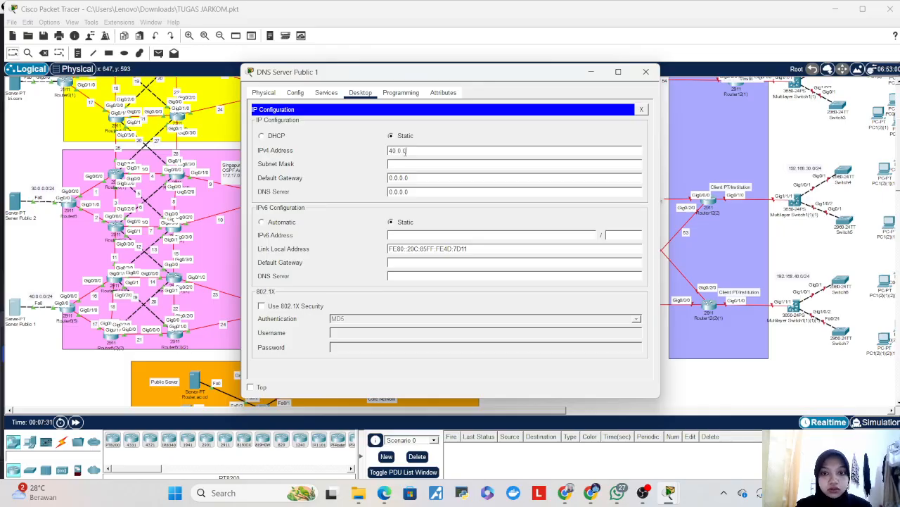
text(.40)
- Set the subnet mask of DNS Server Public 1 to 255.255.255.0 and its default gateway to 40.0.0.1
key(Tab)
text(255.255.255.0)
key(Tab)
text(40.0.0.1)
- Add an A record named dnsp1 with address 40.0.0.40 on DNS Server Public 1, turn on its DNS service and close its configuration
click(325, 92)
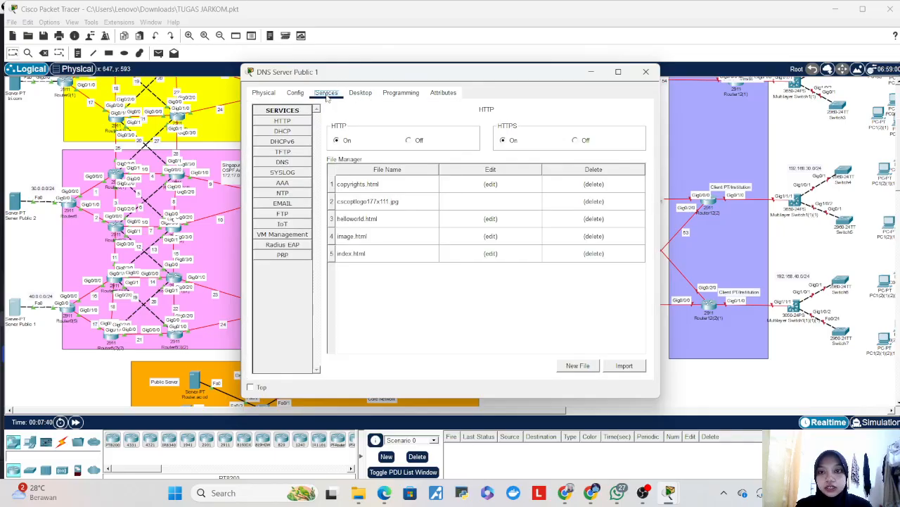
click(308, 164)
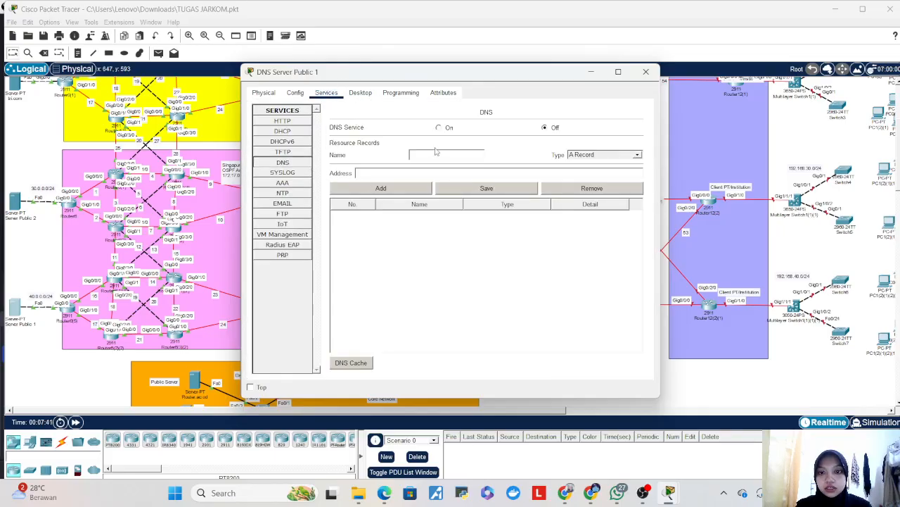
click(439, 152)
text(dnsp1)
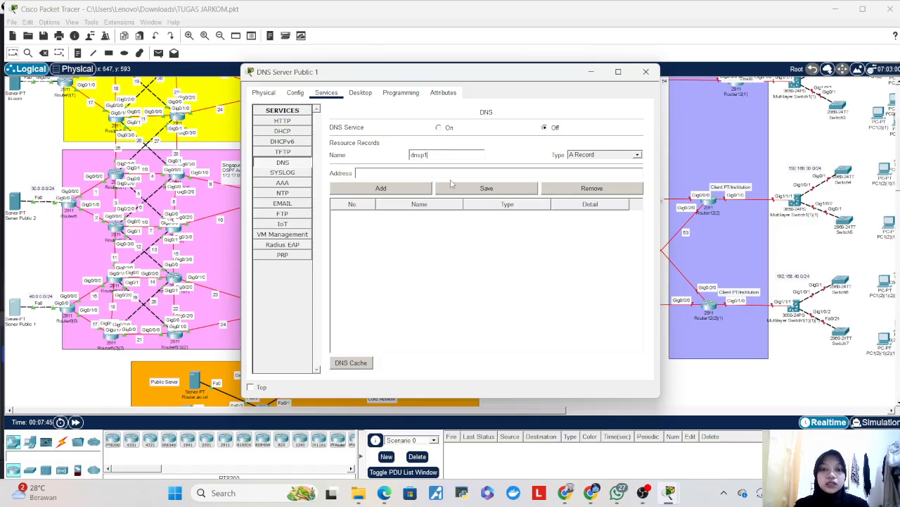
click(453, 171)
text(40.0.0.4)
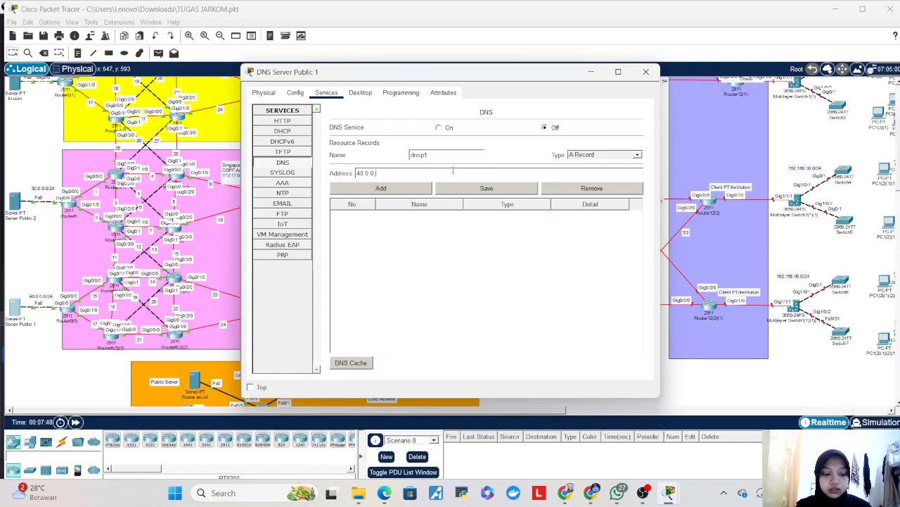
text(0)
click(428, 189)
click(440, 128)
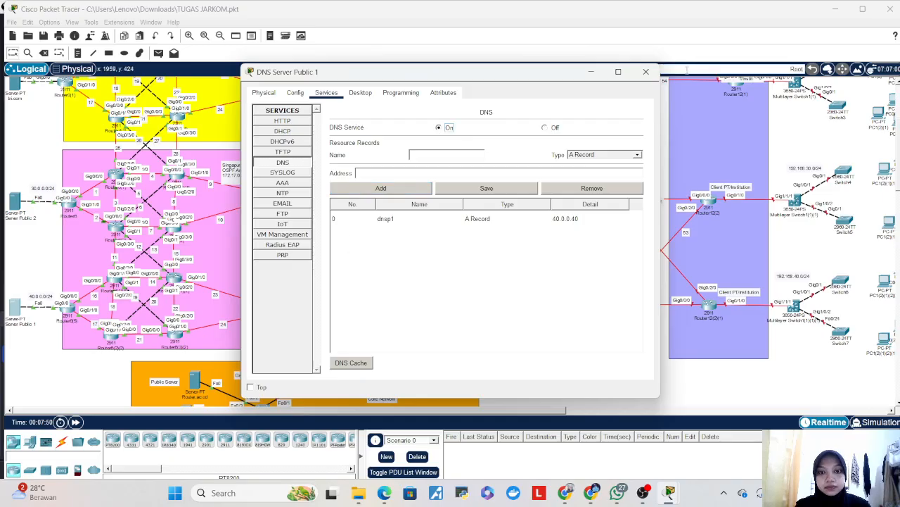
click(646, 71)
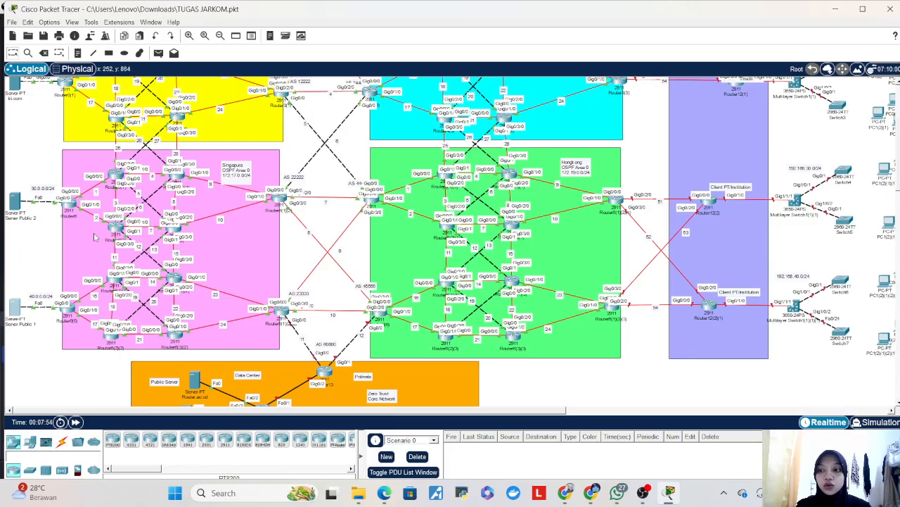
- Add an A record named dnsp1 with address 40.0.0.40 to the DNS service of DNS Server Public 2
mouse_move(15, 206)
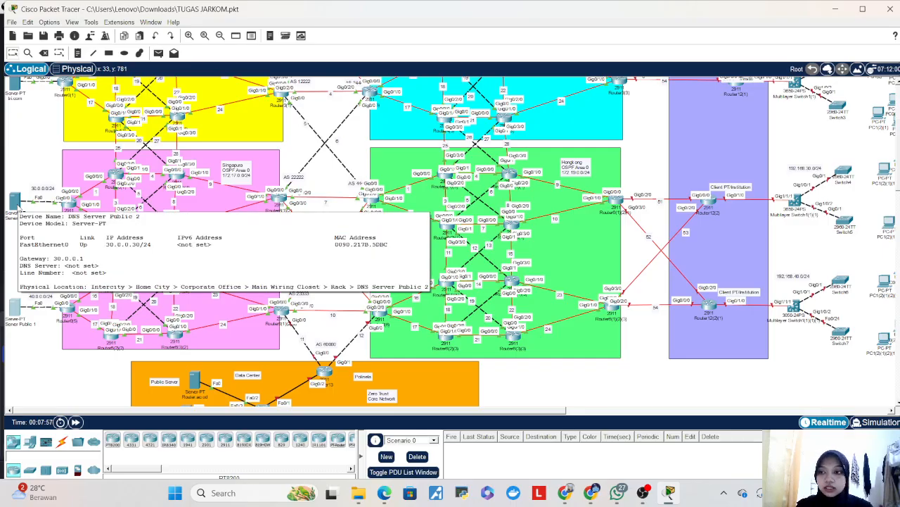
click(15, 204)
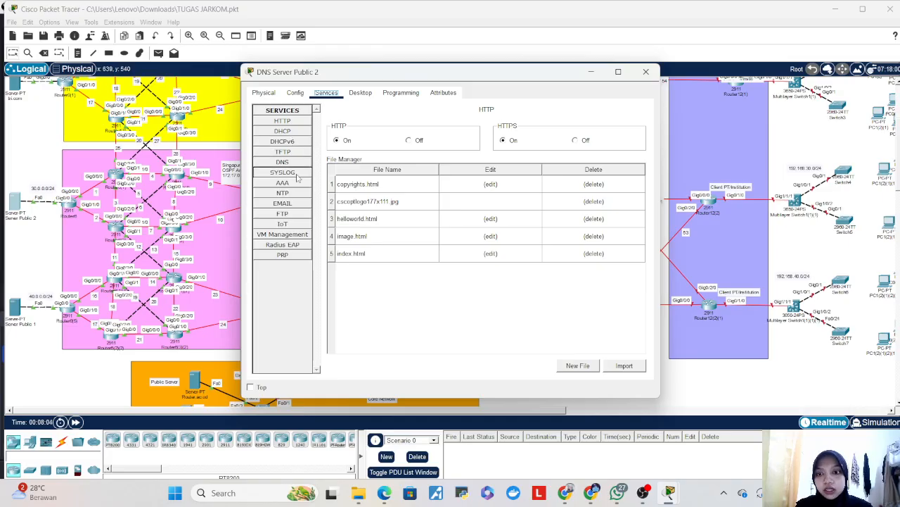
click(298, 163)
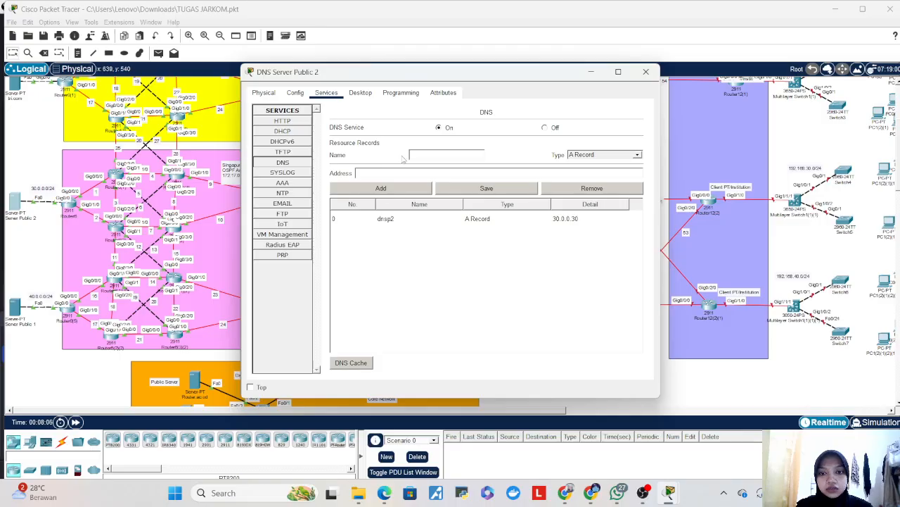
click(426, 155)
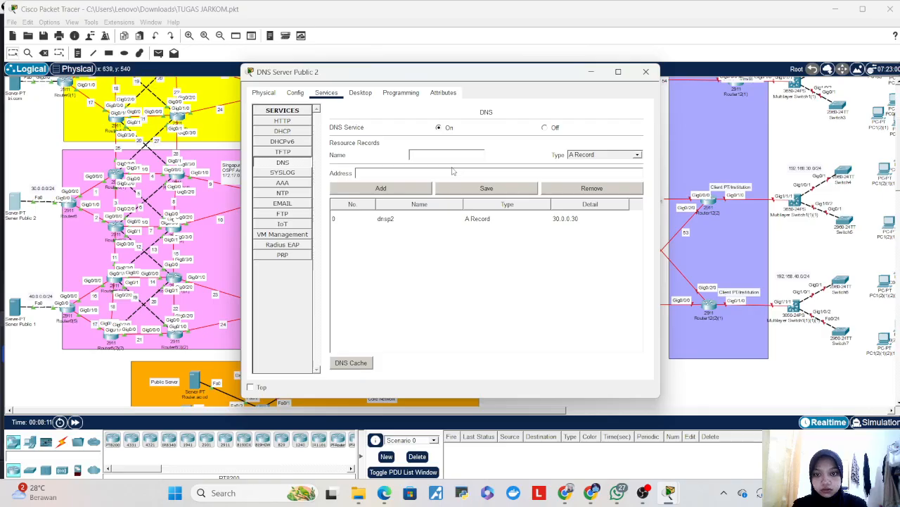
text(dns)
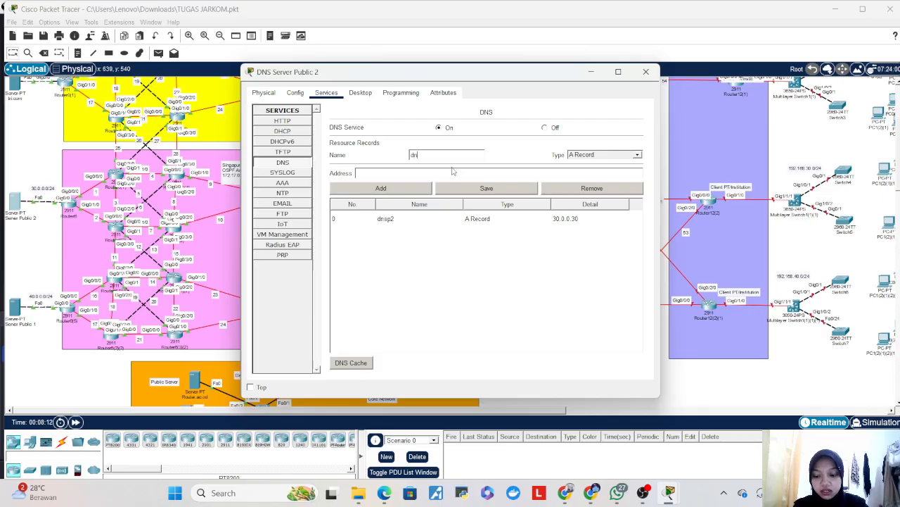
text(p1)
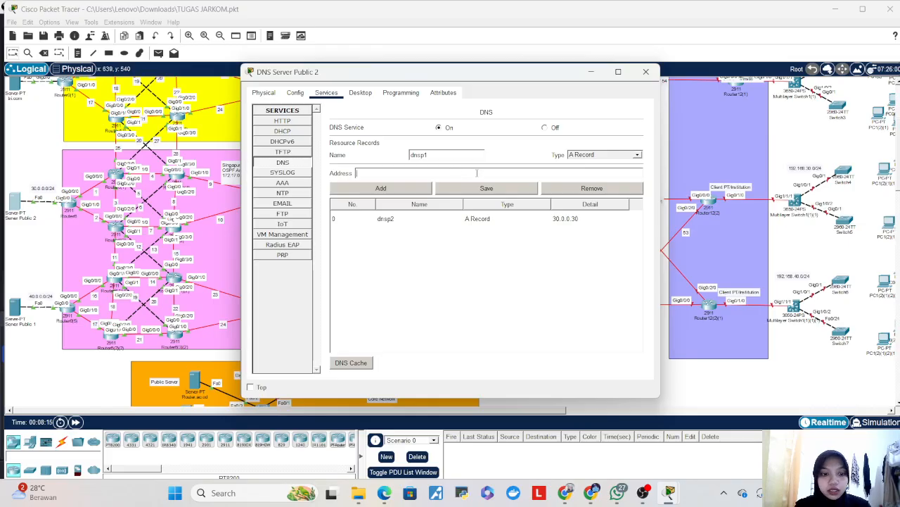
text(30.0.)
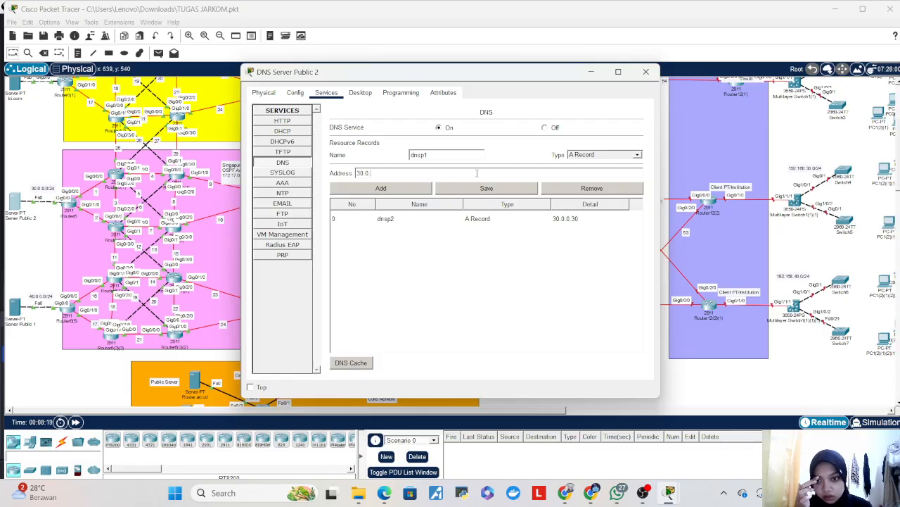
key(BackSpace)
key(BackSpace)
key(BackSpace)
key(BackSpace)
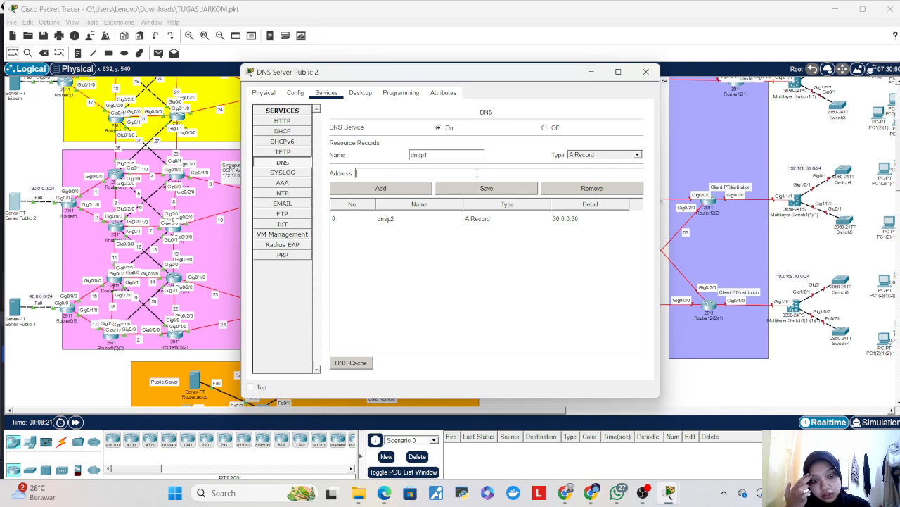
text(40.0)
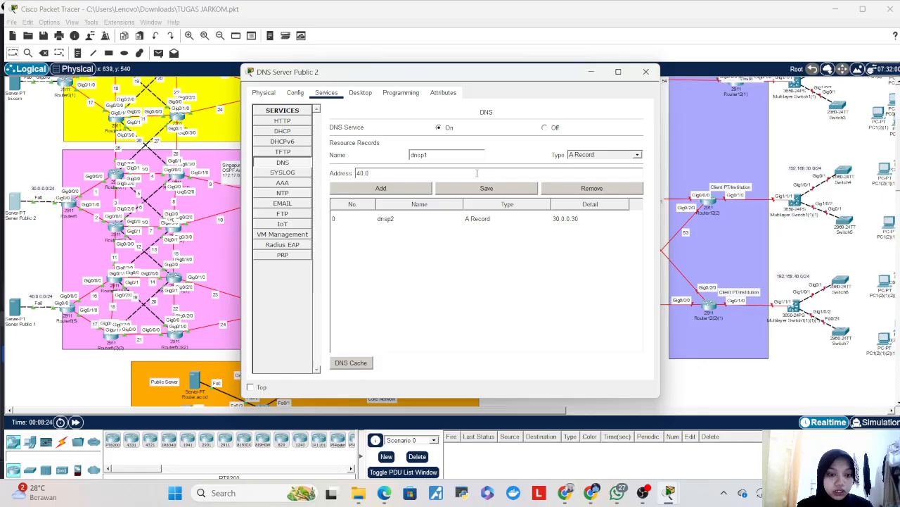
text(.0.0)
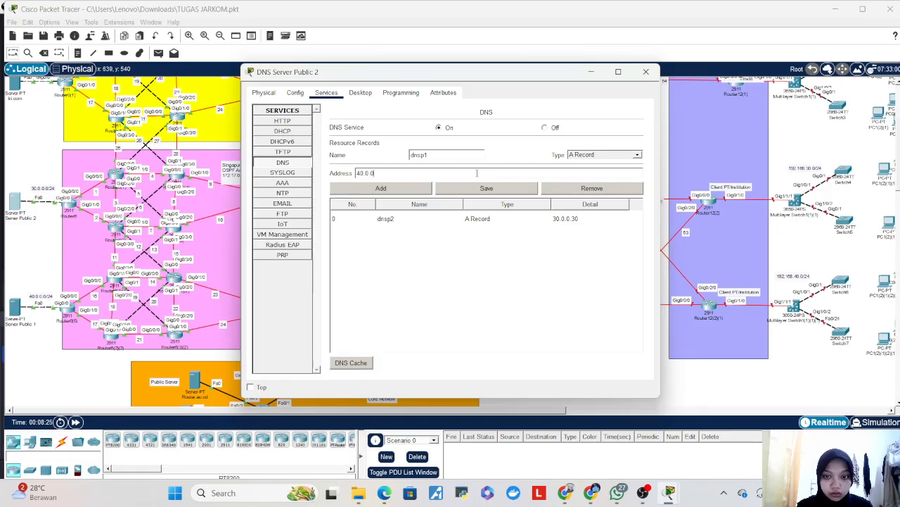
text(40)
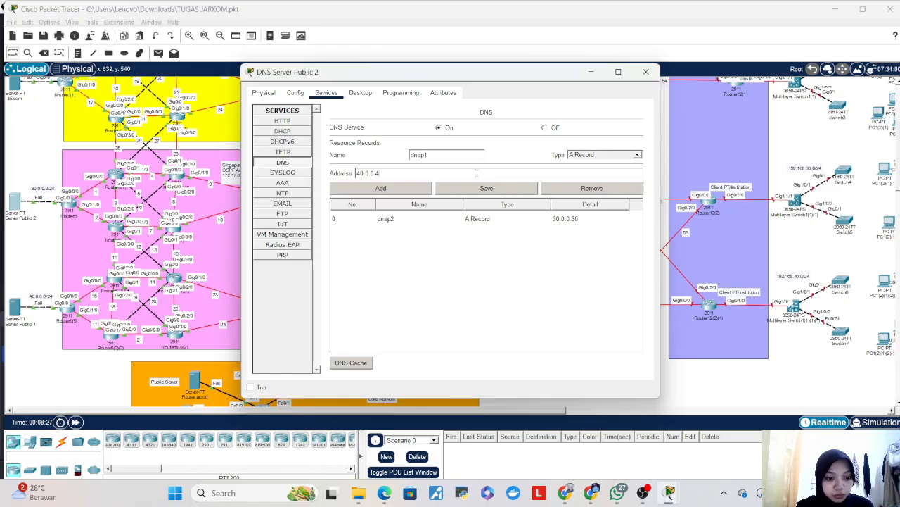
click(416, 190)
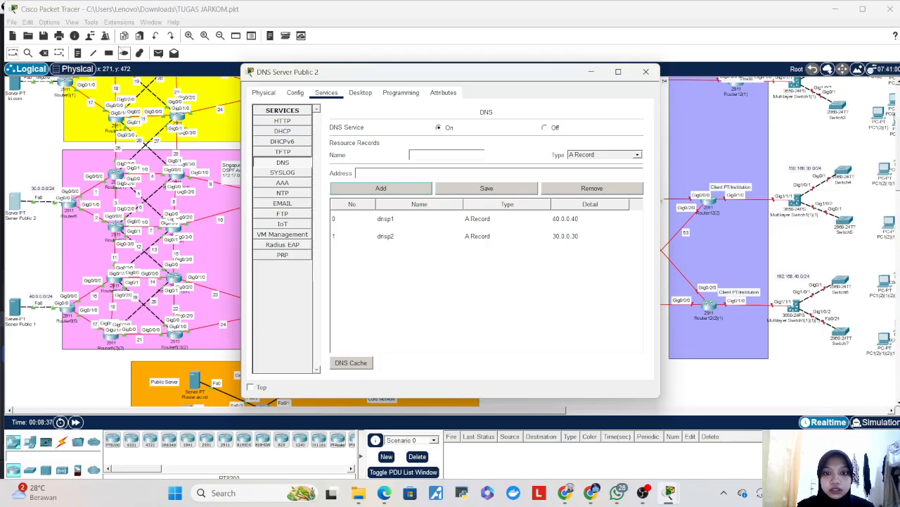
- Add an A record named iet.com with address 10.0.0.10 on DNS Server Public 2
click(418, 154)
text(wet.com)
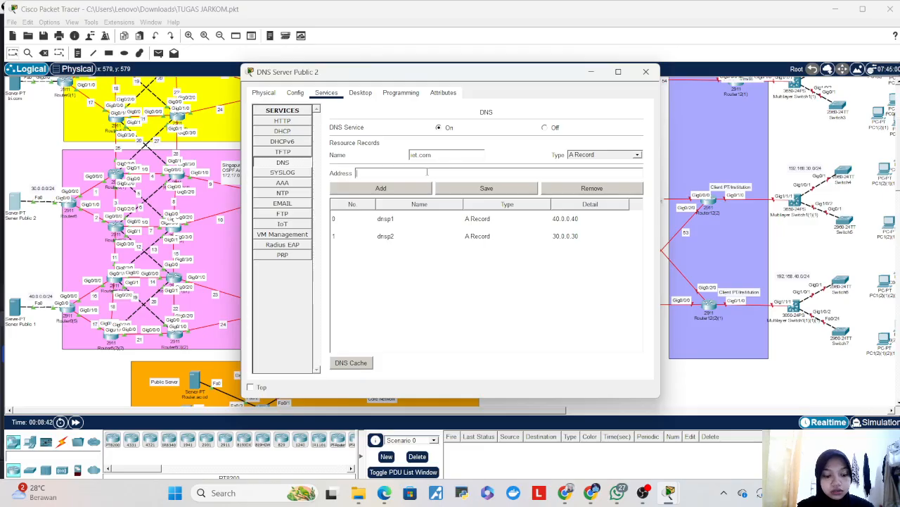
text( A Record 10.0)
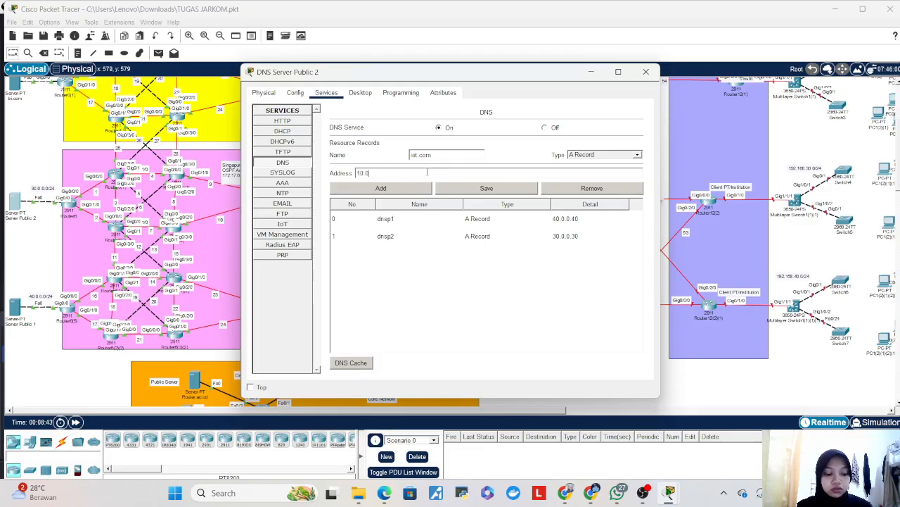
text(.0.10)
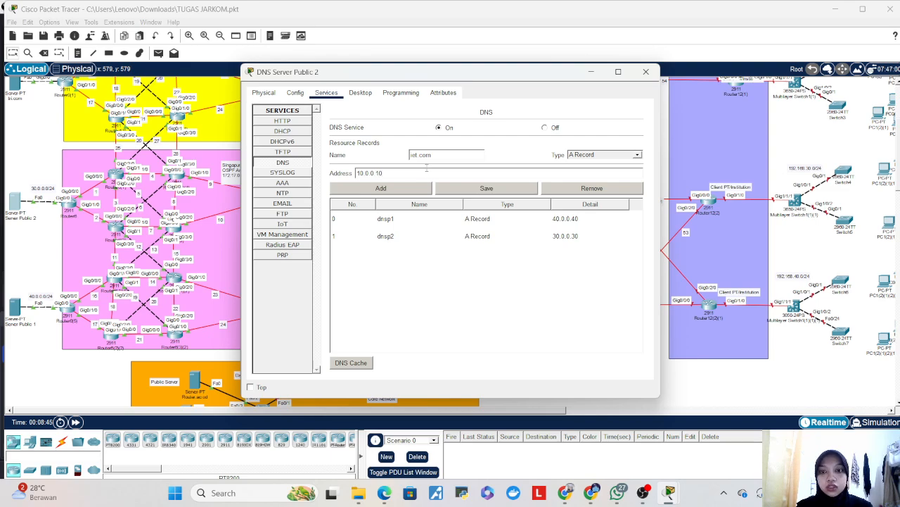
click(425, 188)
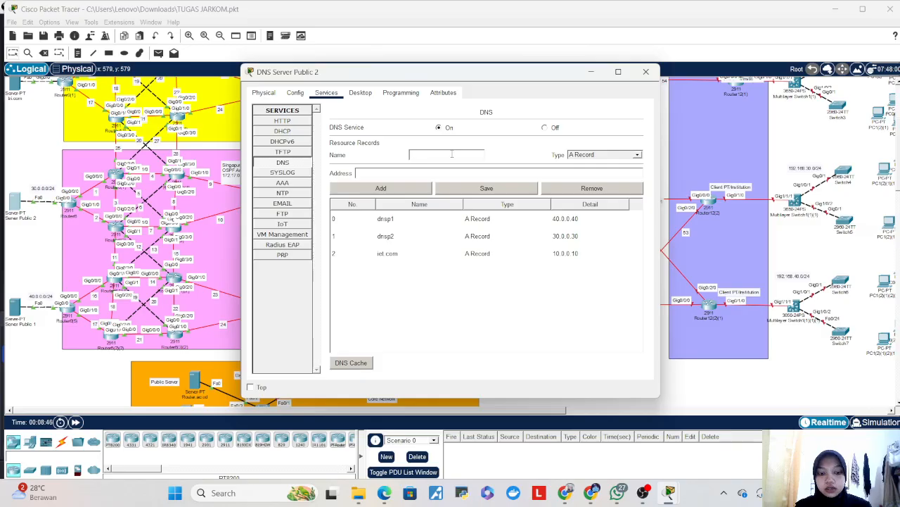
- Add an A record named tri.com with address 20.0.0.20 on DNS Server Public 2
click(452, 154)
text(tri.com)
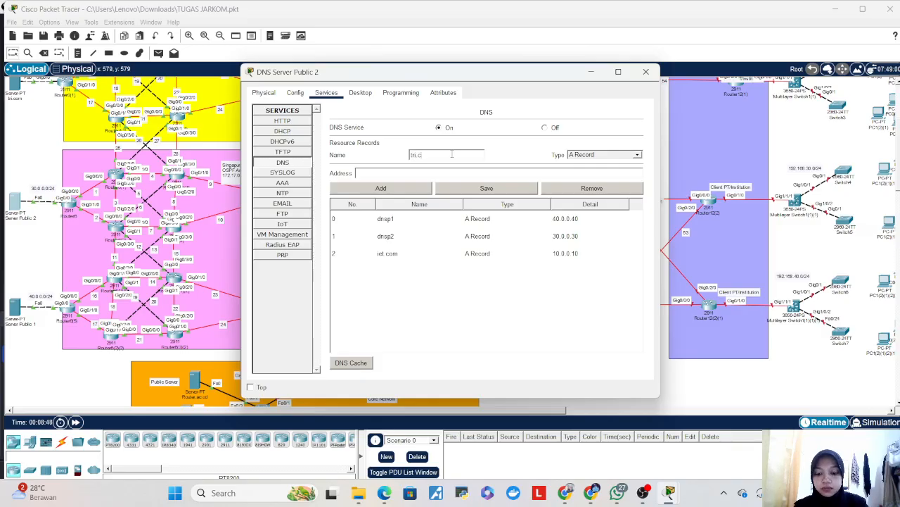
click(472, 173)
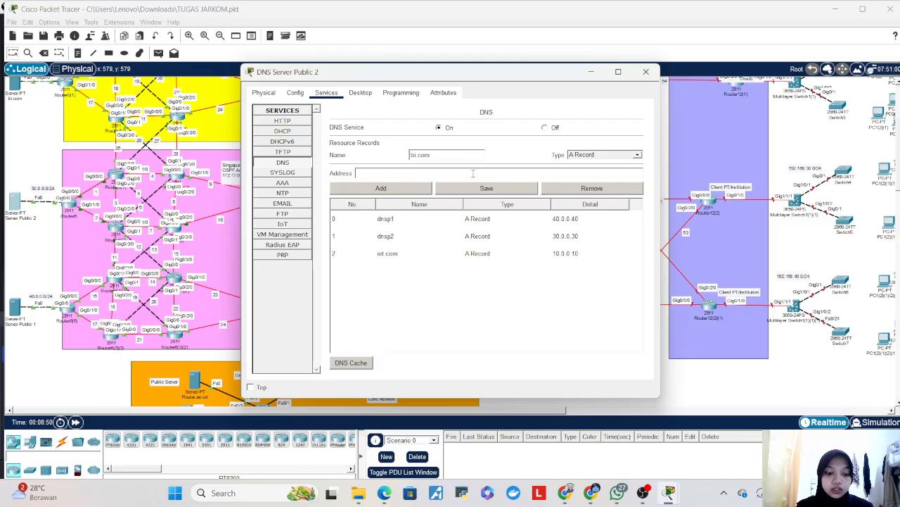
text(20.0.0.20)
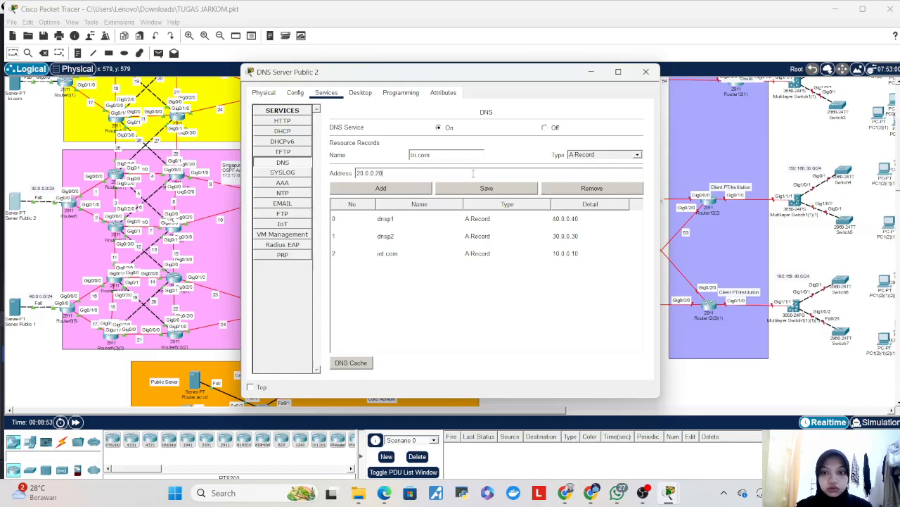
click(406, 188)
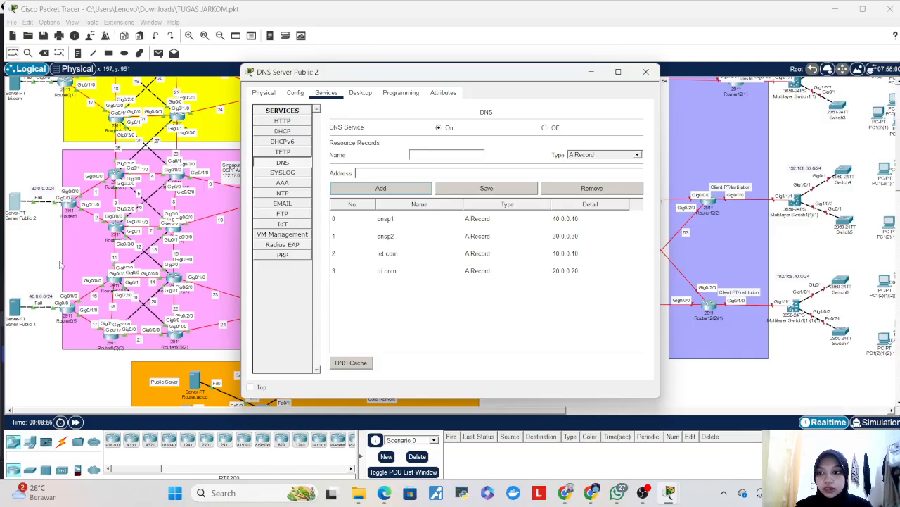
click(39, 248)
- Add an A record named dnsp2 with address 30.0.0.30 to the DNS service of DNS Server Public 1
click(12, 313)
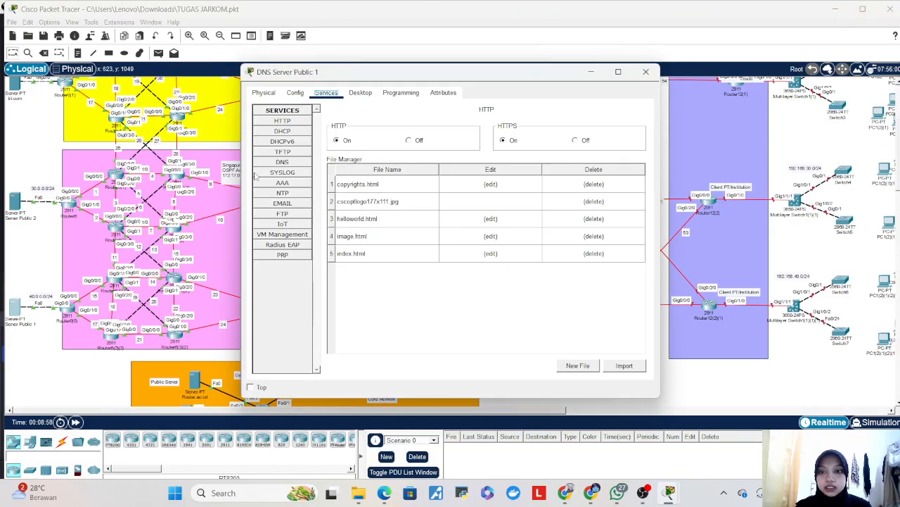
click(298, 163)
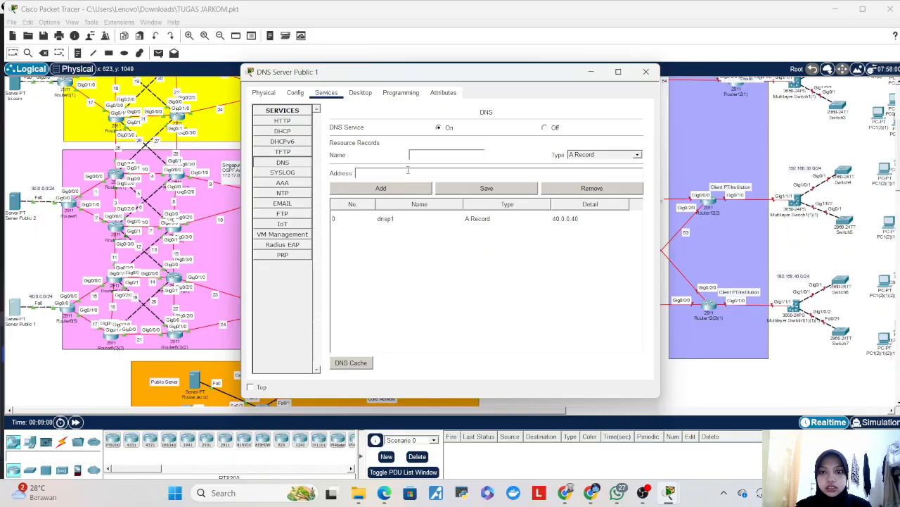
click(420, 155)
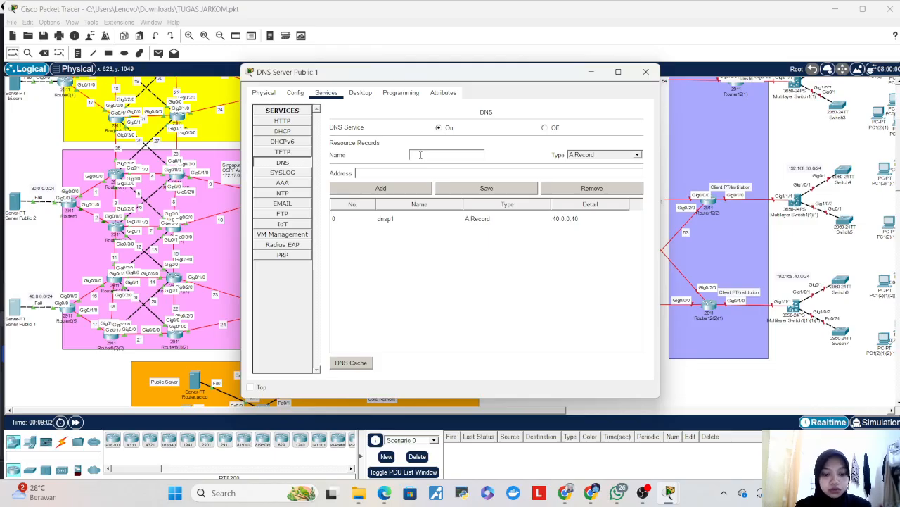
text(dnsp2)
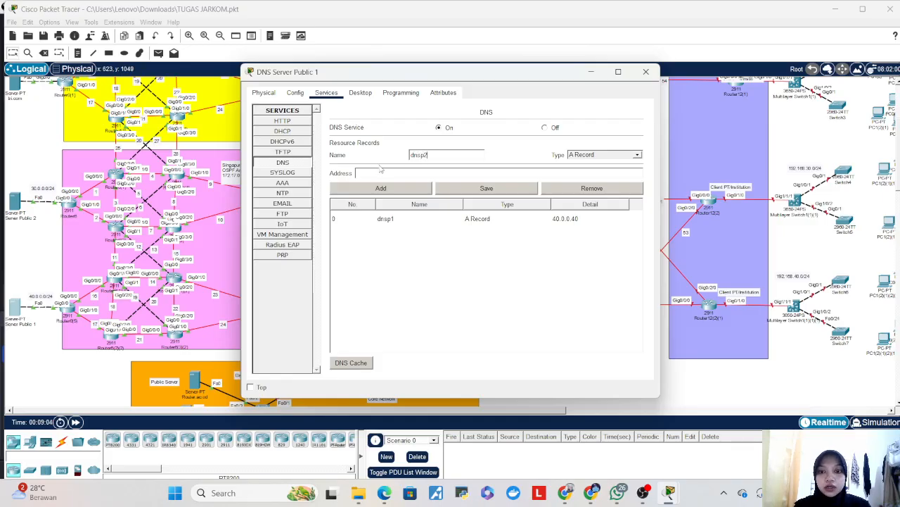
click(386, 173)
text(30.0)
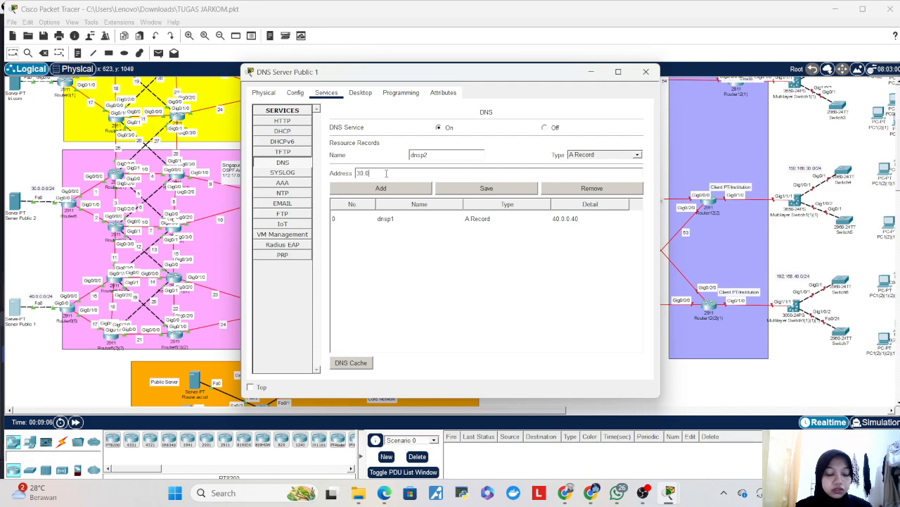
text(.0.30)
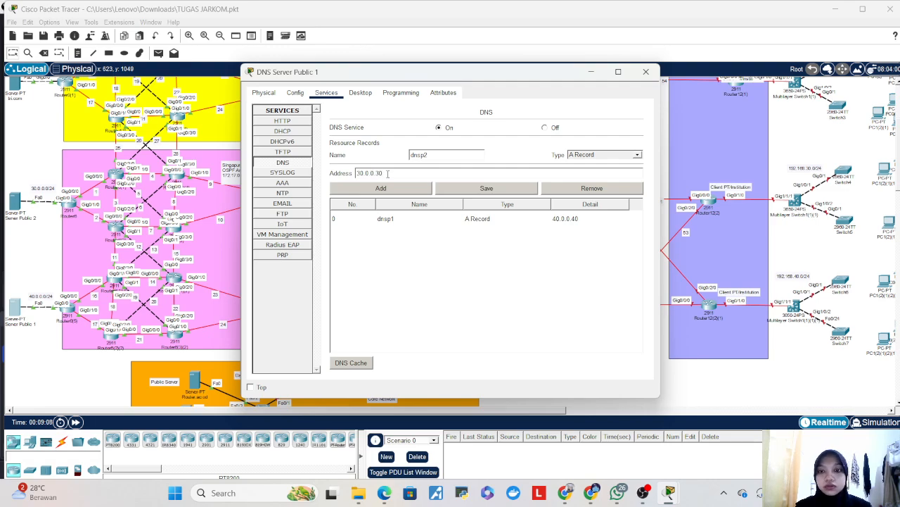
click(417, 188)
- Add an A record named iet.com with address 10.0.0.10 to the DNS service of DNS Server Public 1
click(437, 157)
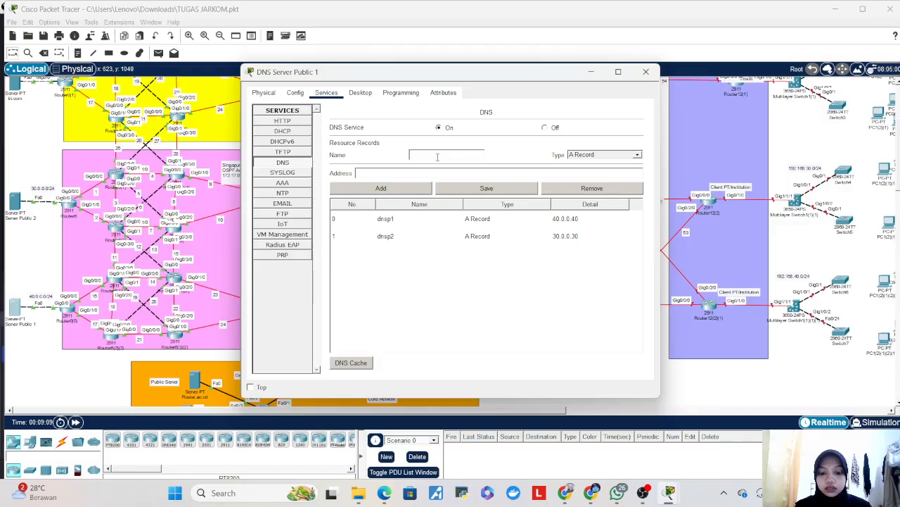
text(tel.com)
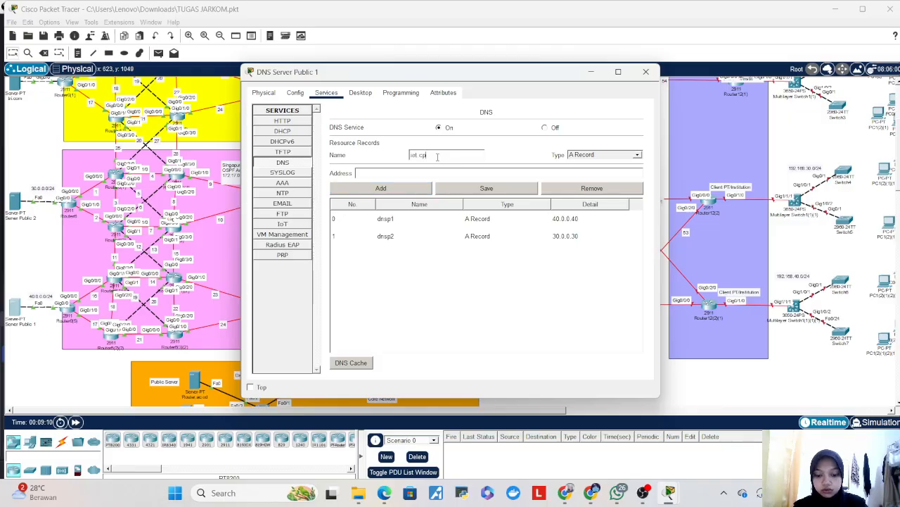
key(BackSpace)
key(BackSpace)
key(BackSpace)
text(com)
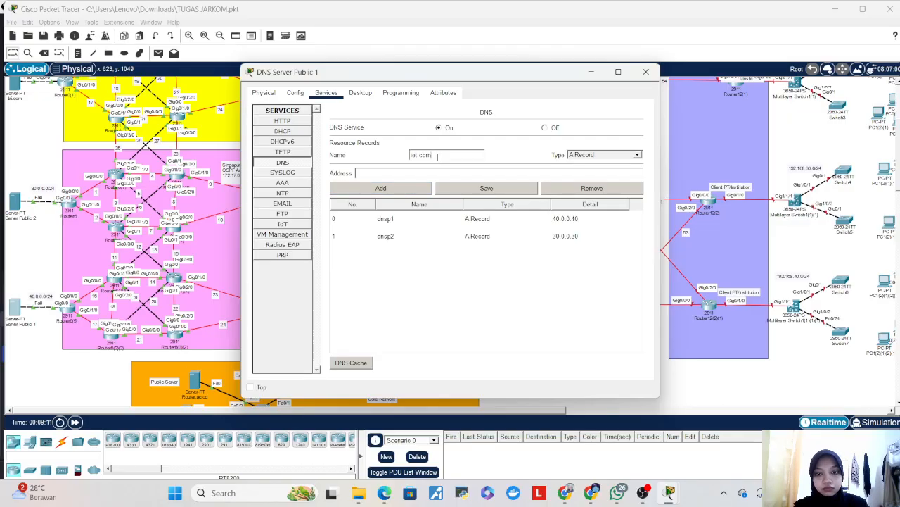
click(436, 170)
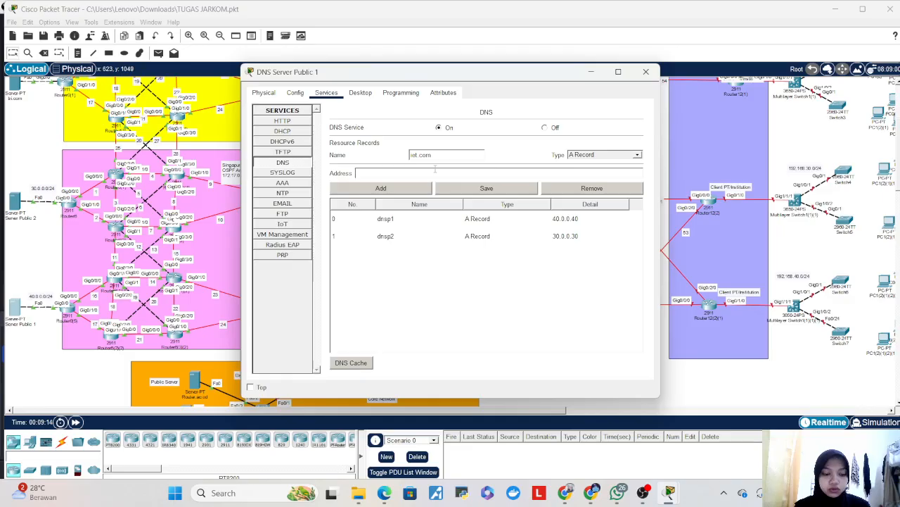
text(0.0.0.10)
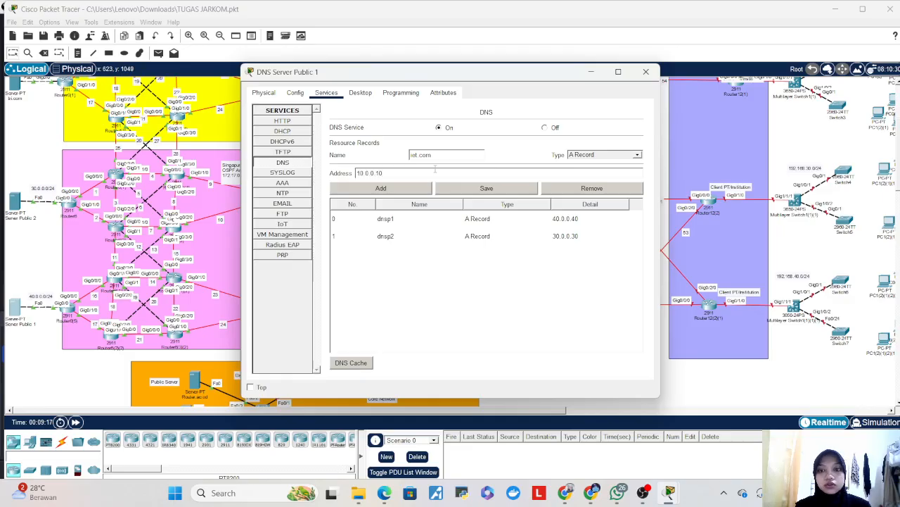
click(405, 188)
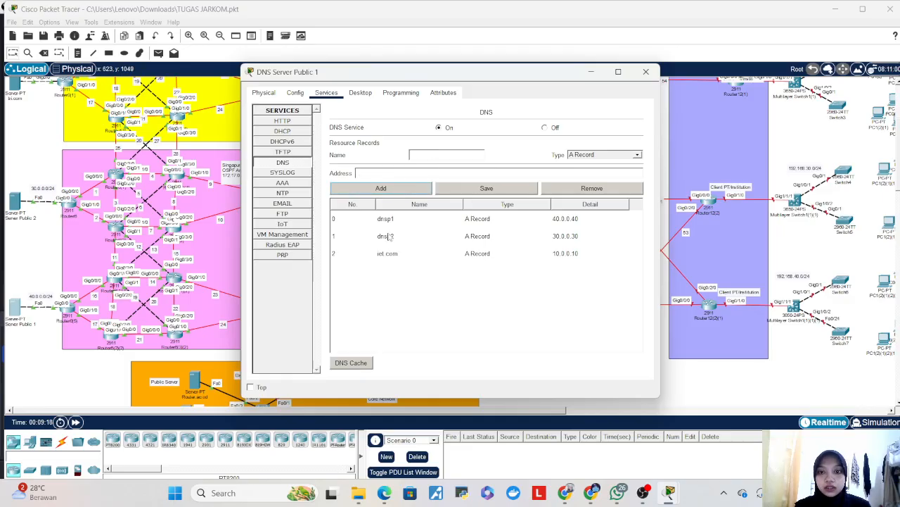
- Add an A record named tri.com with address 20.0.0.20 on DNS Server Public 1 and close the server's window
click(420, 158)
text(tri.com)
click(420, 174)
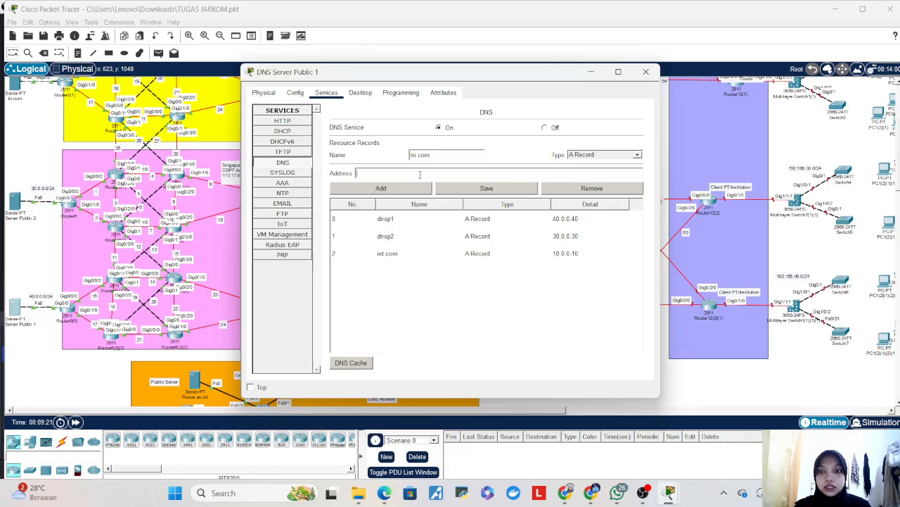
text(20.0)
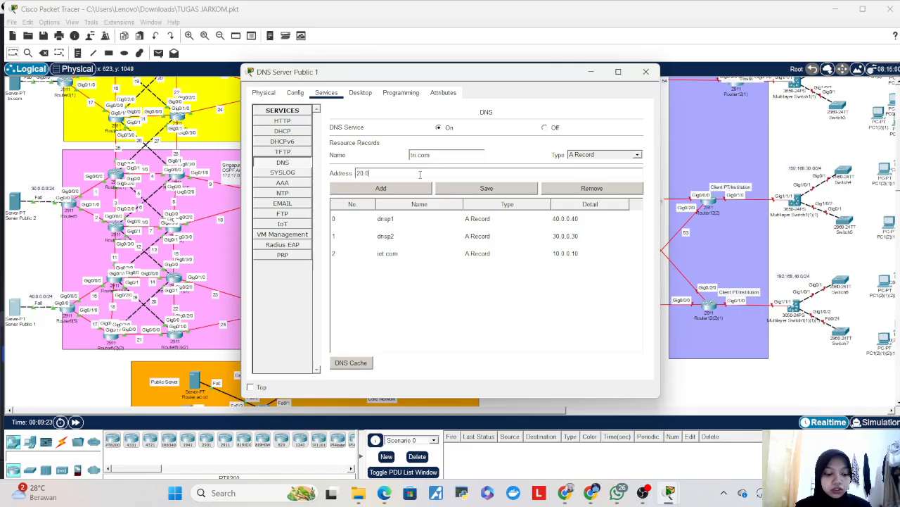
text(.0.20)
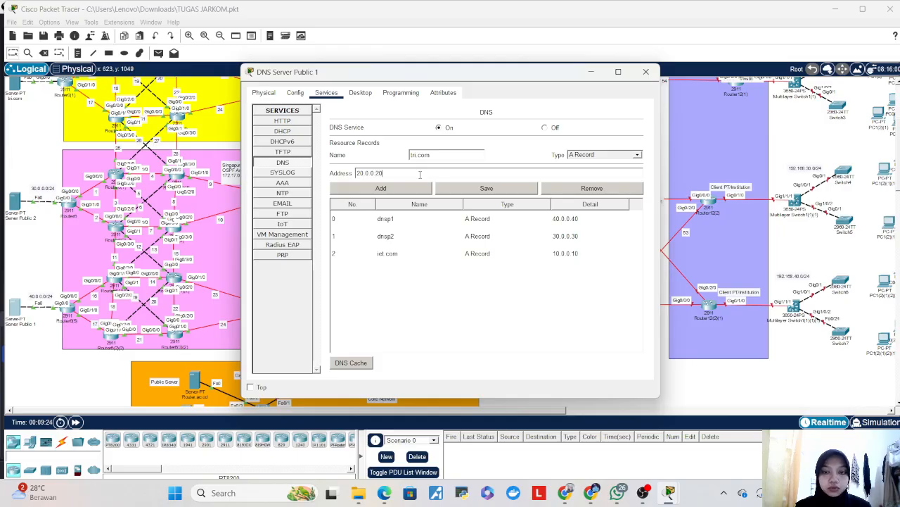
click(412, 189)
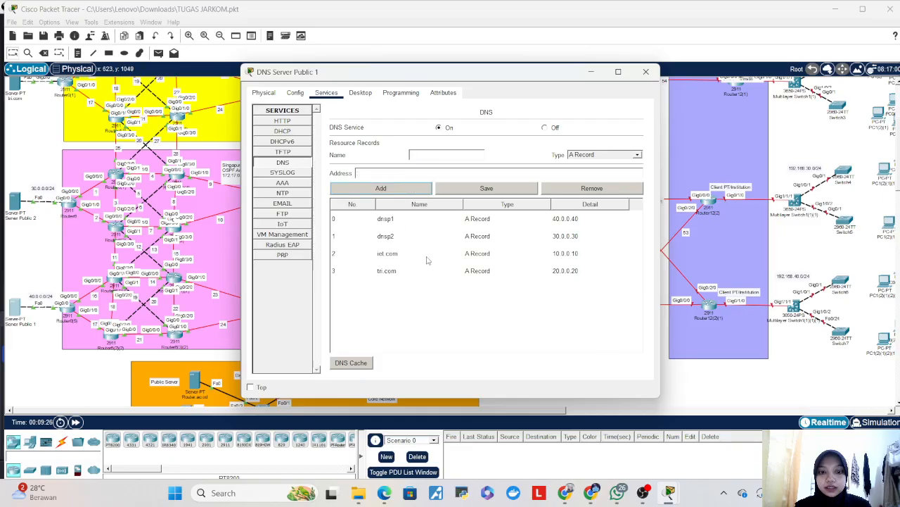
click(646, 71)
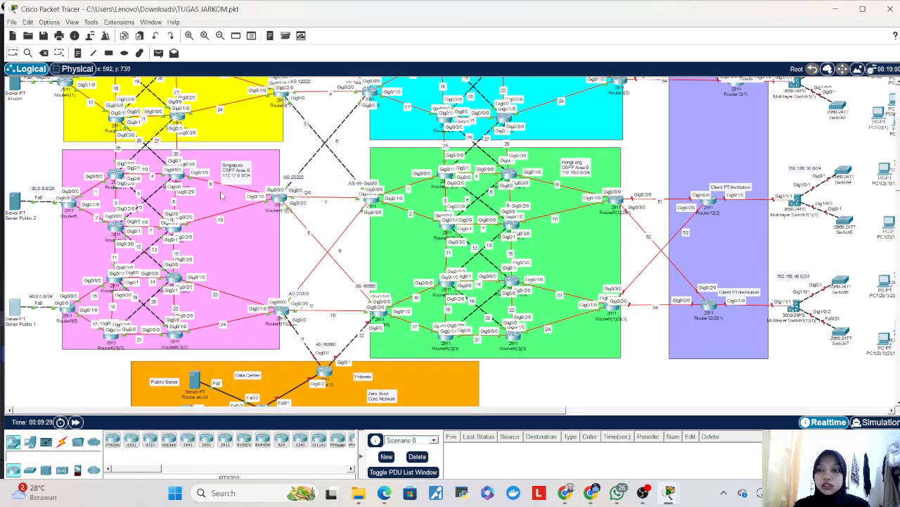
- Test connectivity with simple PDUs from the iet.com server to Router3(2) and from the tri.com server to Router3(3) in the Malaysia area
scroll(250, 214, up, 3)
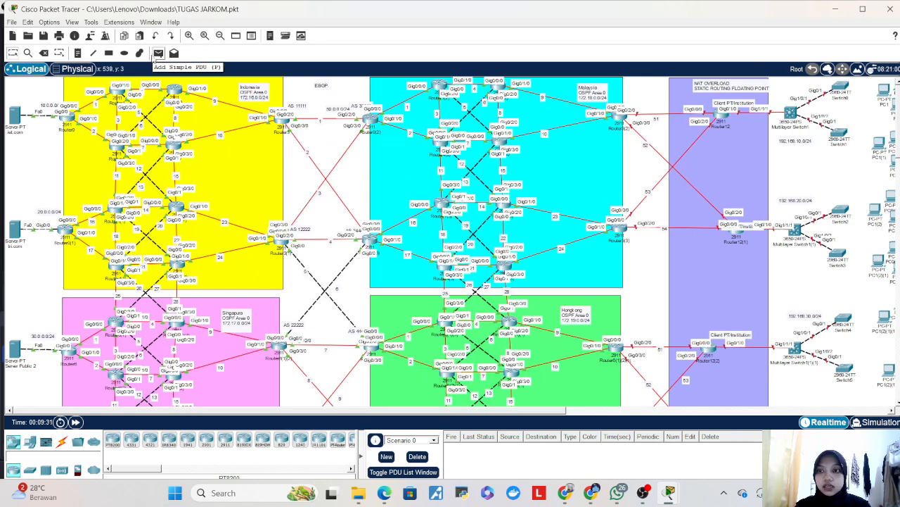
click(158, 55)
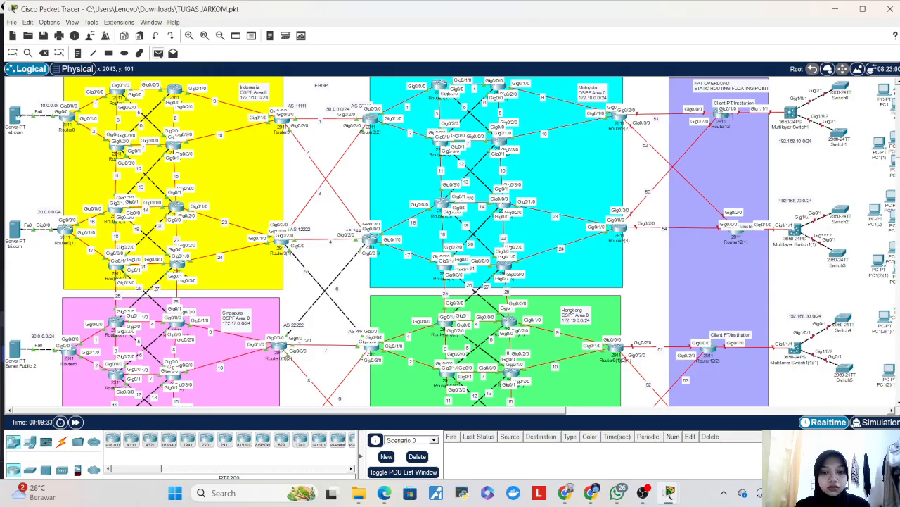
click(618, 118)
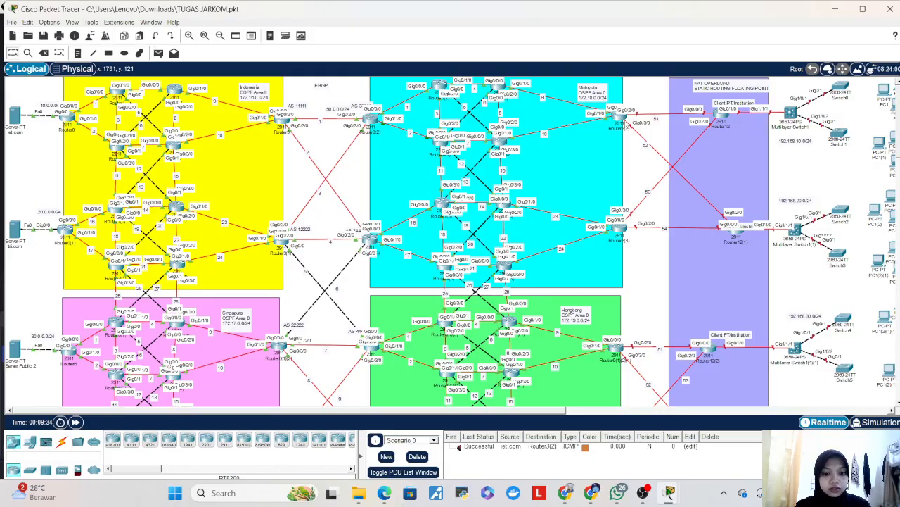
click(158, 55)
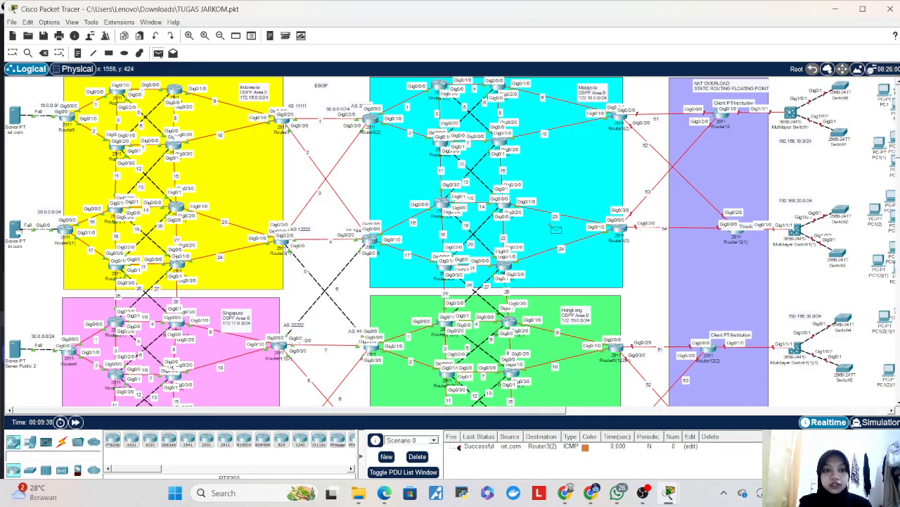
click(618, 226)
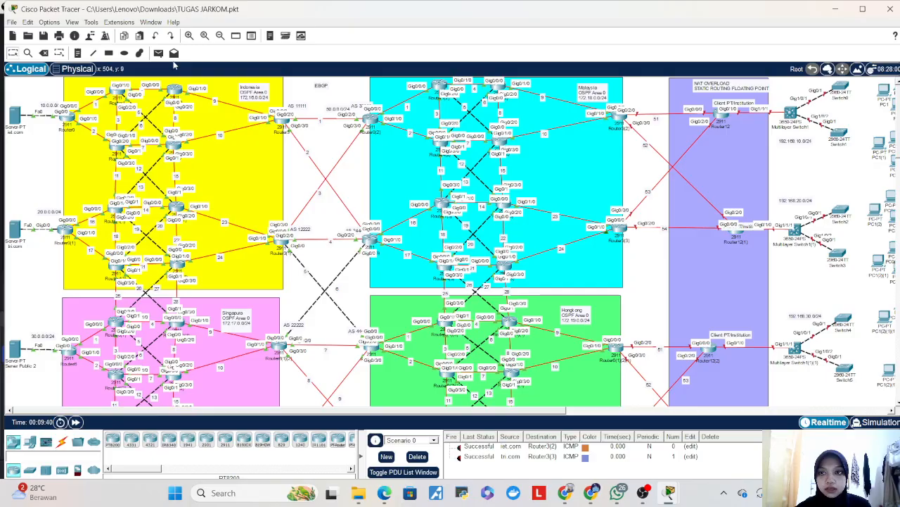
- Test simple PDUs from DNS Server Public 2 and DNS Server Public 1 to the client-facing Hongkong edge routers, and clear the PDU list
click(159, 54)
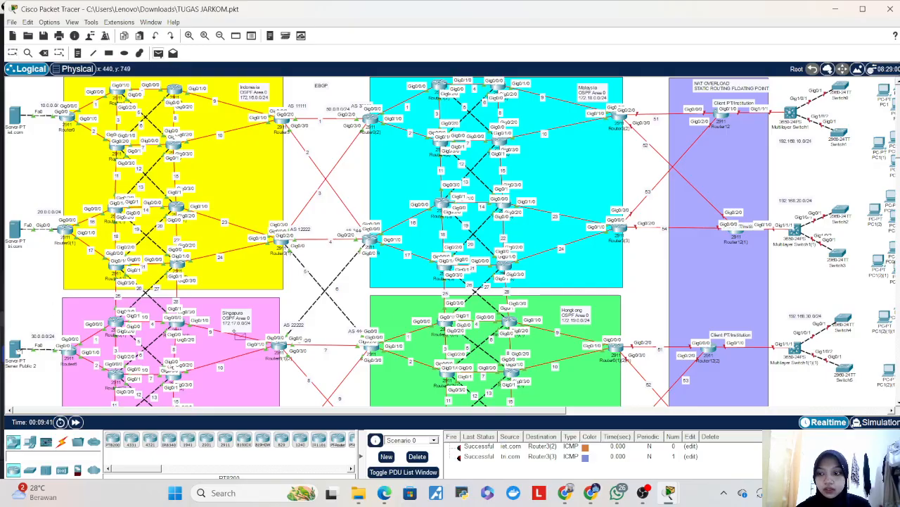
click(615, 349)
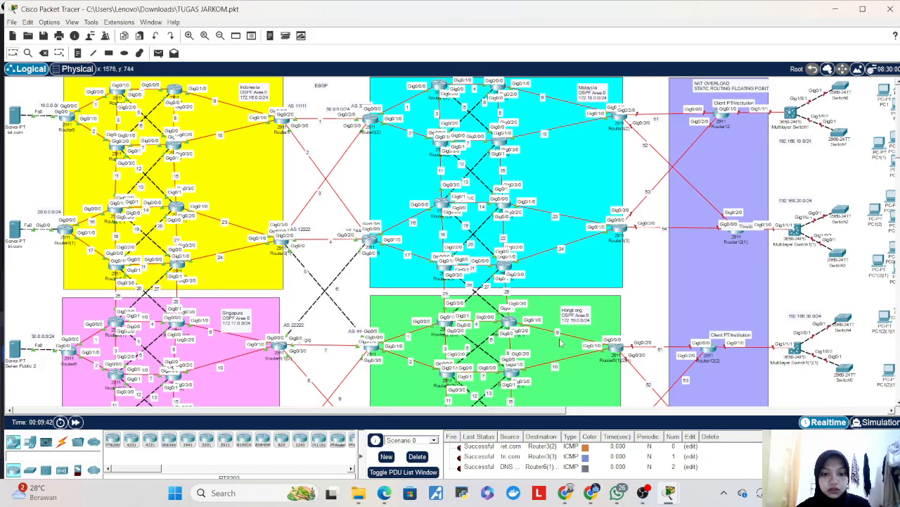
scroll(561, 342, down, 3)
scroll(534, 325, down, 3)
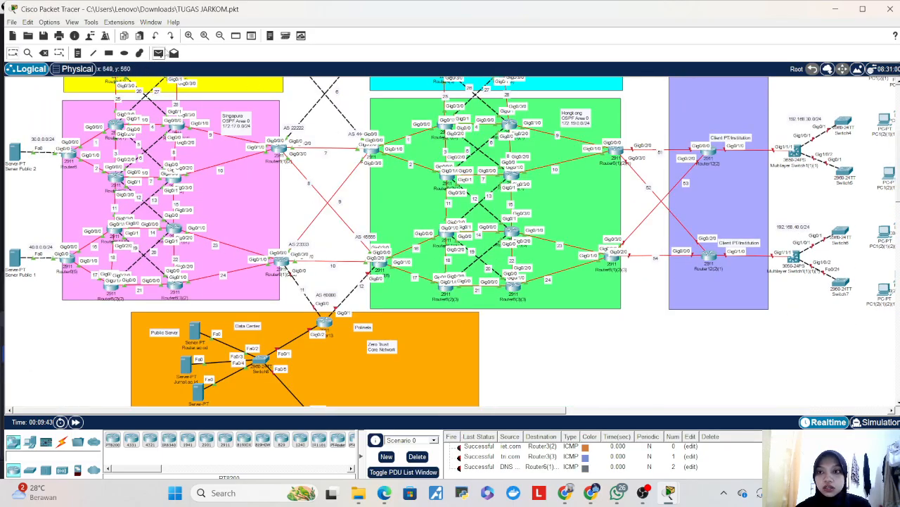
click(16, 256)
click(617, 259)
scroll(619, 264, up, 6)
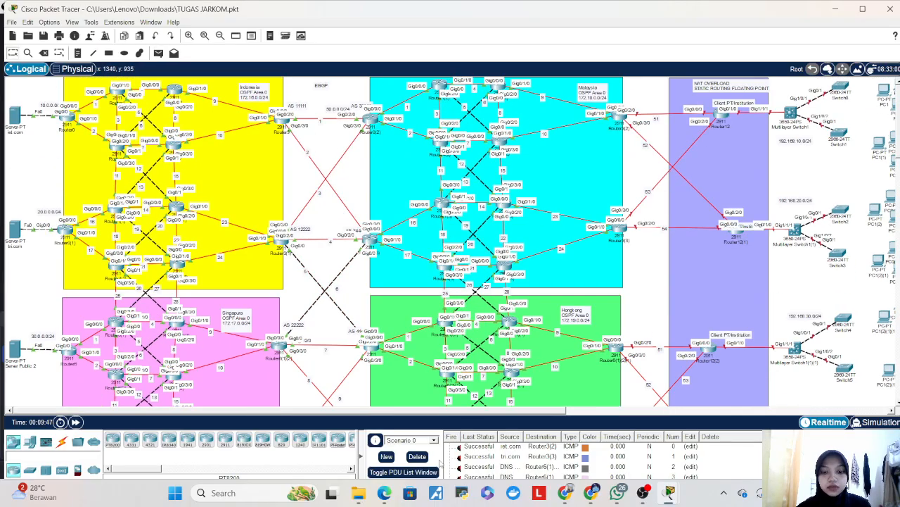
click(424, 457)
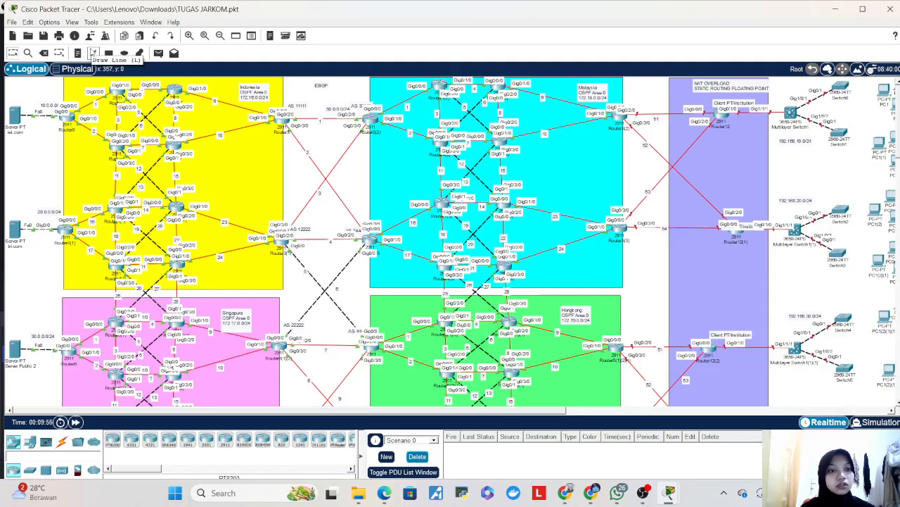
- Install an AC power supply module in Multilayer Switch1 and in Multilayer Switch1(1)
scroll(717, 255, down, 3)
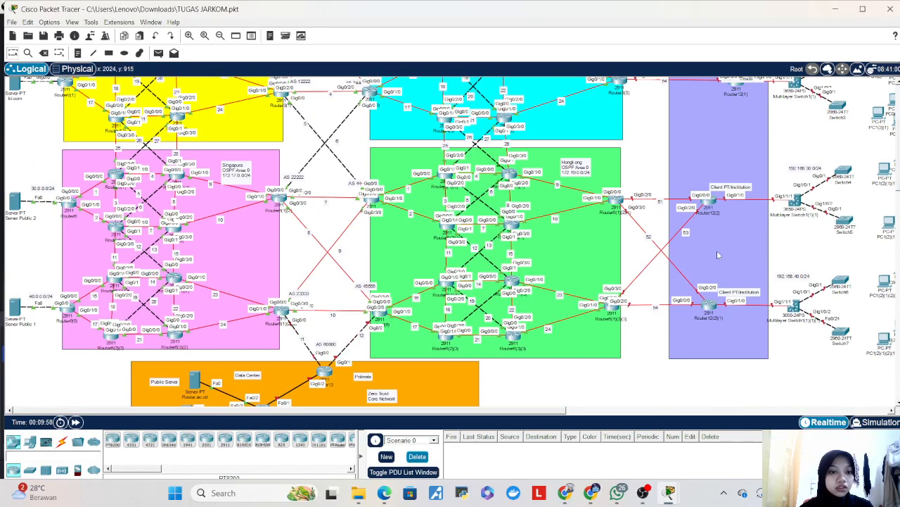
scroll(718, 255, up, 3)
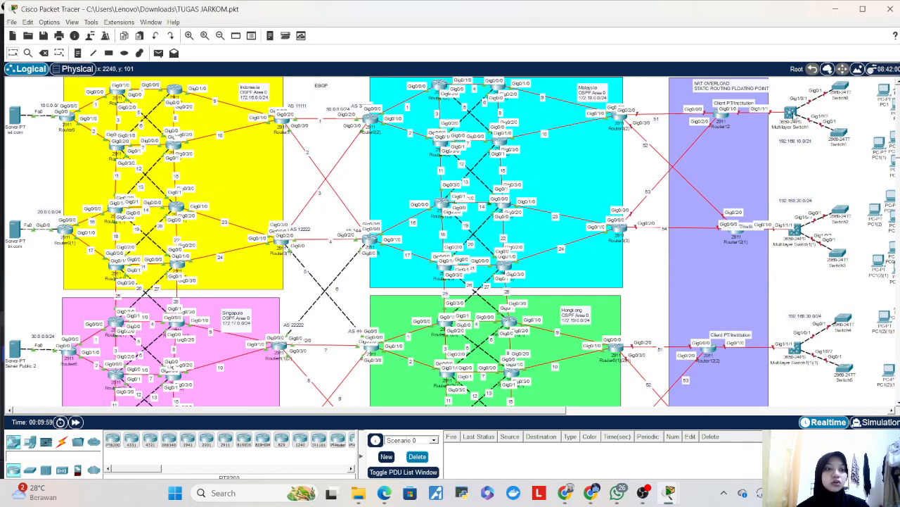
click(791, 113)
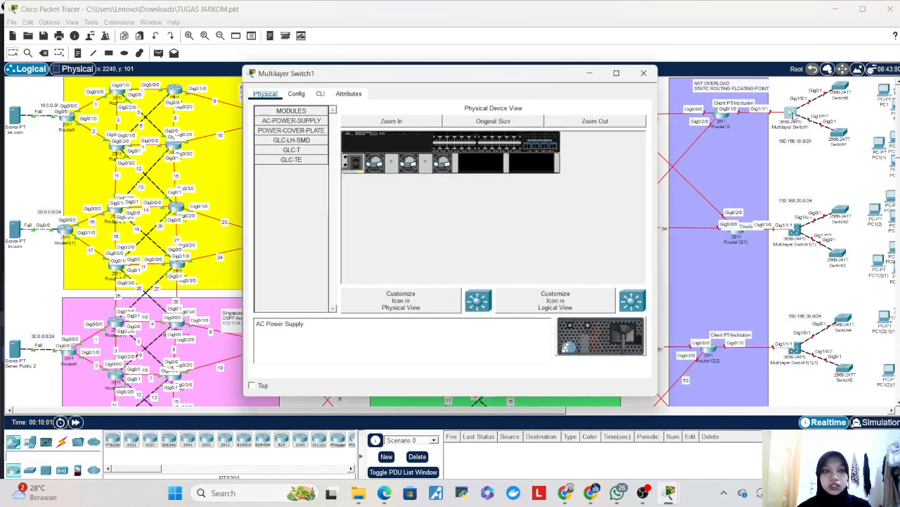
drag(290, 120, 524, 163)
click(646, 71)
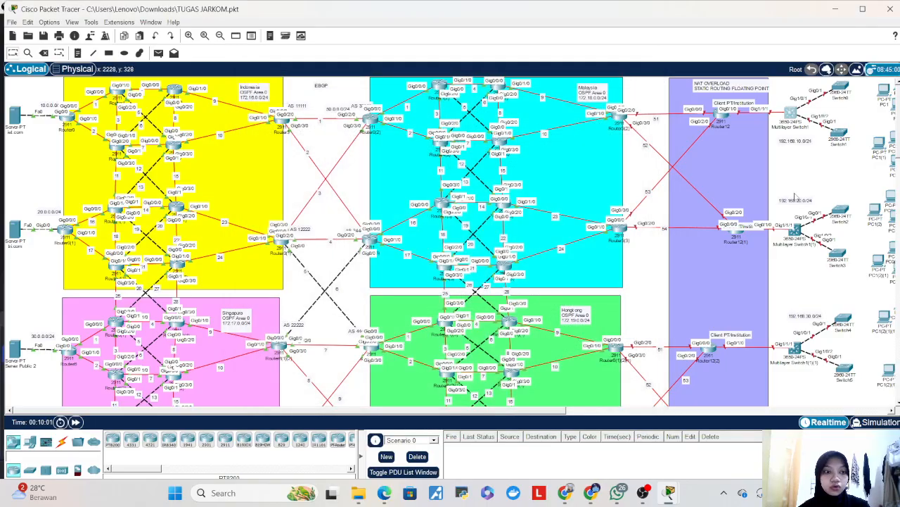
click(795, 229)
drag(323, 123, 524, 163)
click(646, 71)
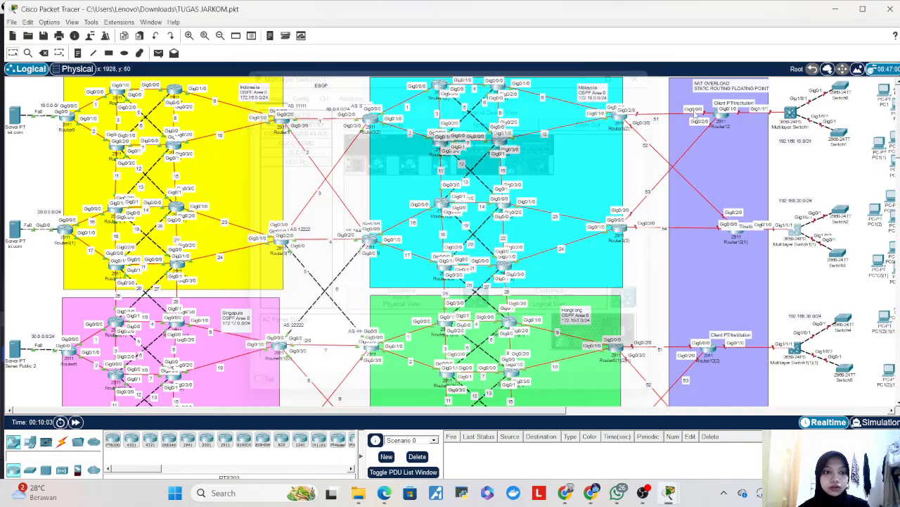
- Install an AC power supply module in Multilayer Switch1(1)(1) and in Multilayer Switch1(1)(1)(1)
scroll(785, 252, down, 1)
click(795, 299)
drag(313, 121, 535, 163)
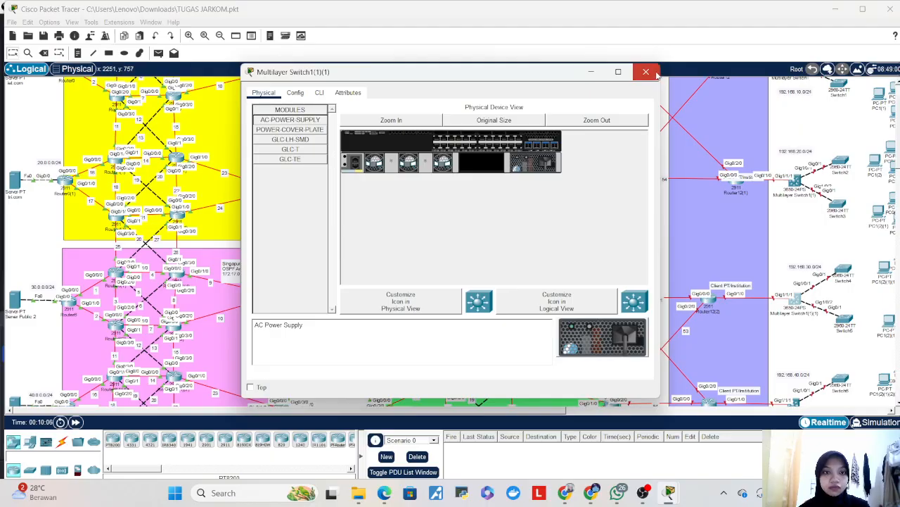
click(646, 71)
scroll(788, 317, down, 1)
click(794, 355)
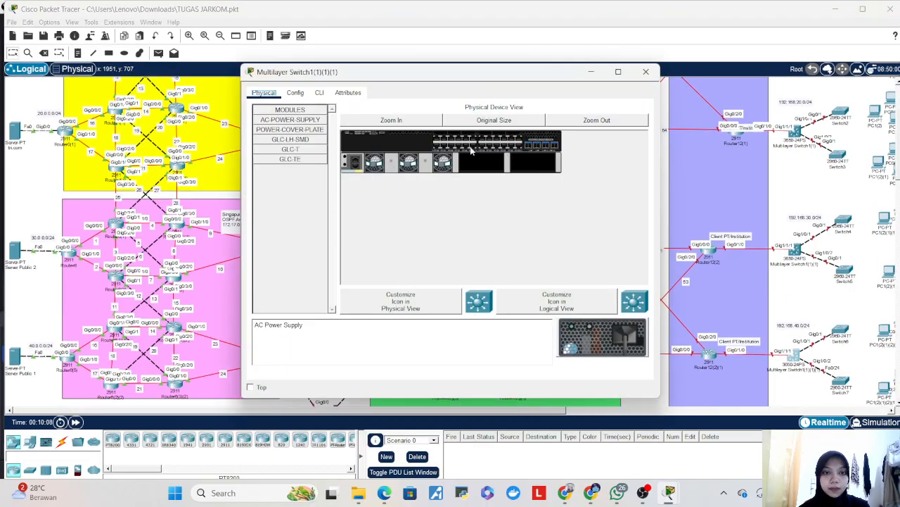
drag(289, 120, 547, 160)
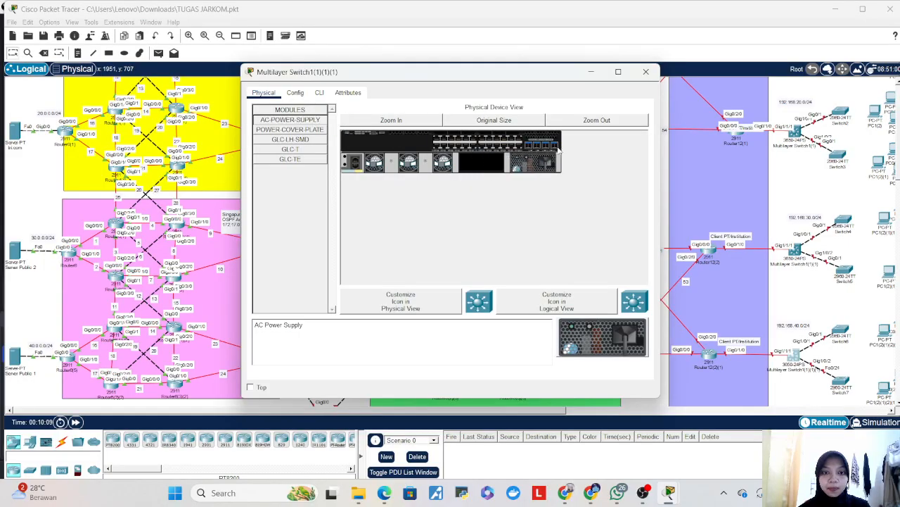
click(646, 71)
- Open the command line of Router12 and enter global configuration mode with en and conf t
scroll(695, 164, up, 2)
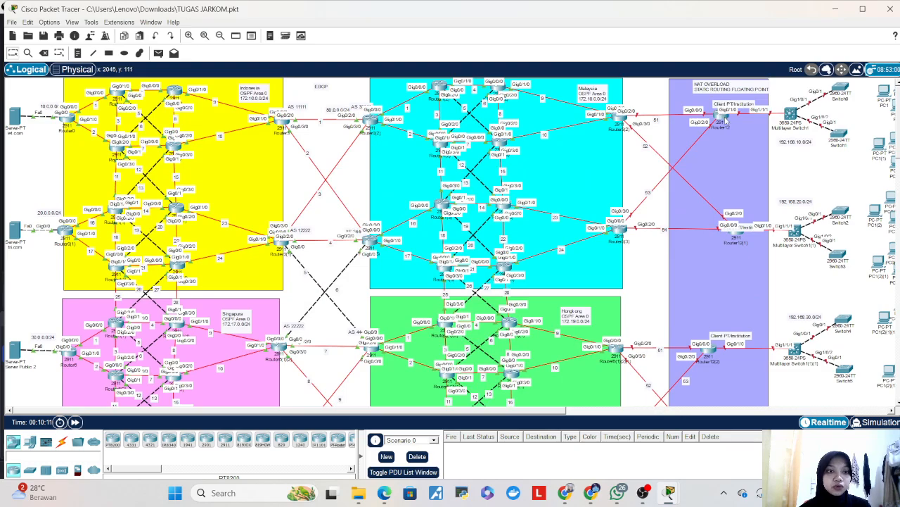
click(726, 119)
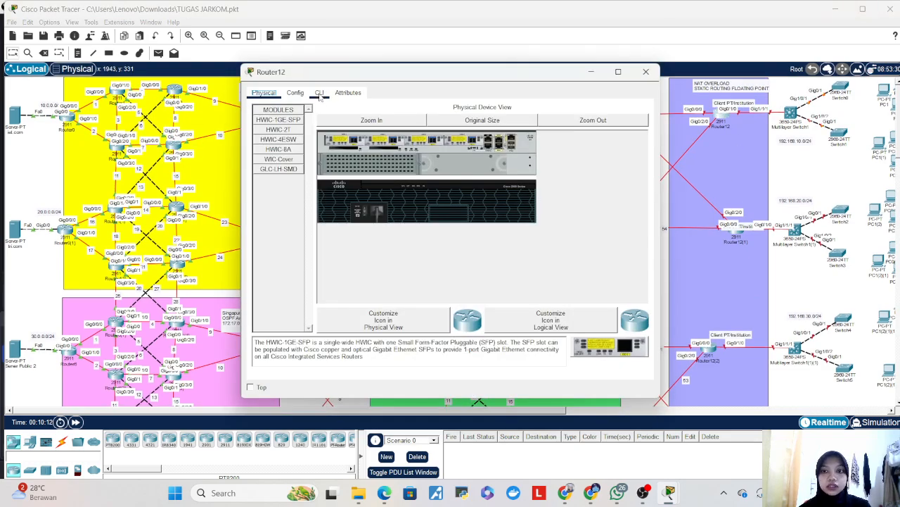
click(320, 93)
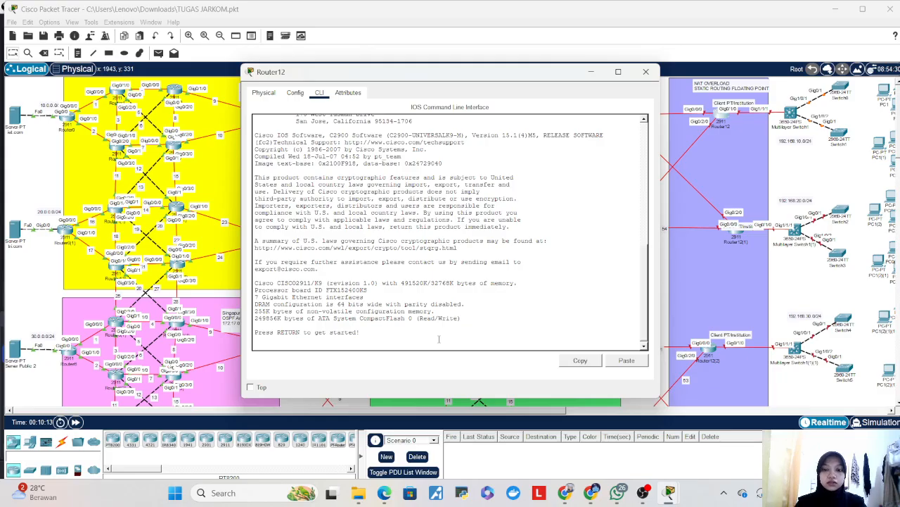
key(Return)
key(Return)
text(en)
key(Return)
key(Return)
text(conf t)
key(Return)
key(Return)
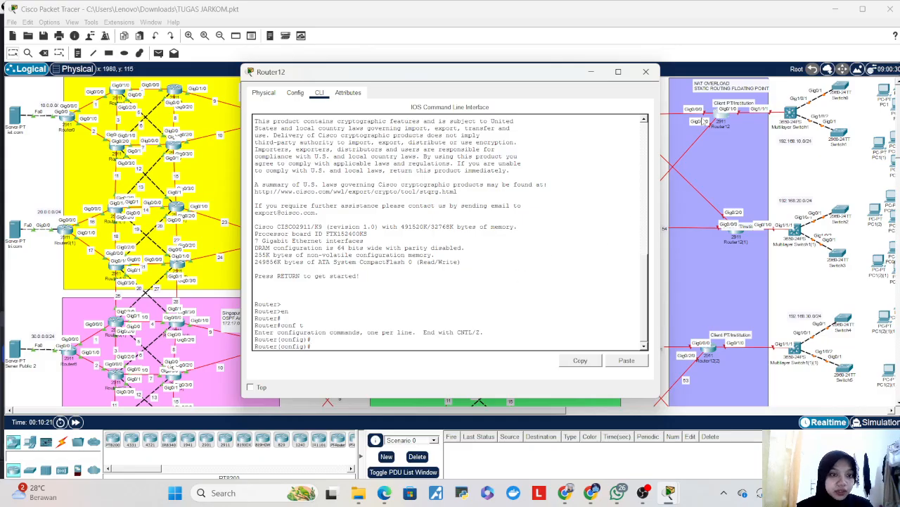
- Assign 17.18.51.2 with mask 255.255.255.0 to Router12's interface g0/0/0 and enable it with no sh
drag(548, 77, 507, 81)
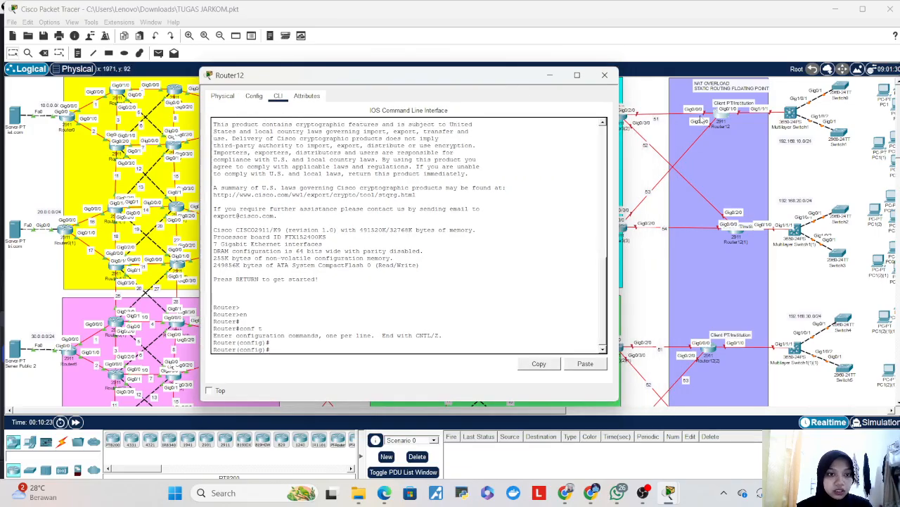
text(nt)
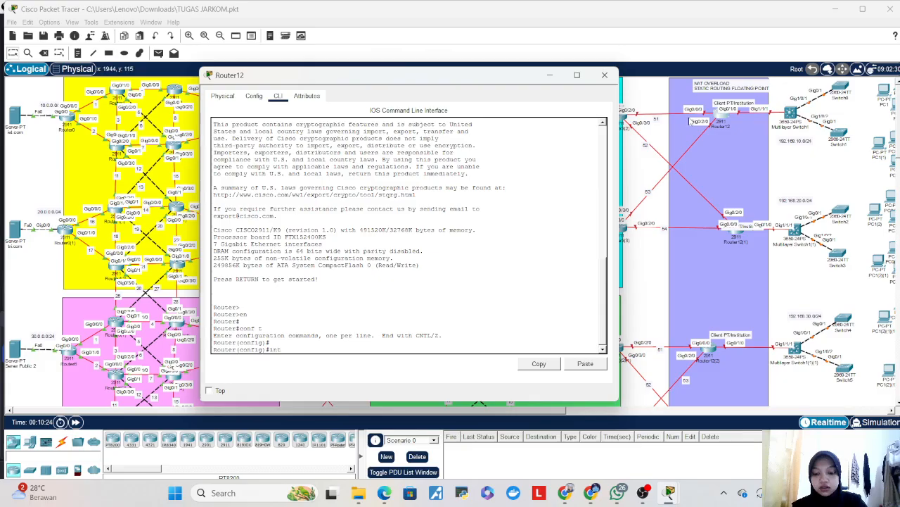
text( g0)
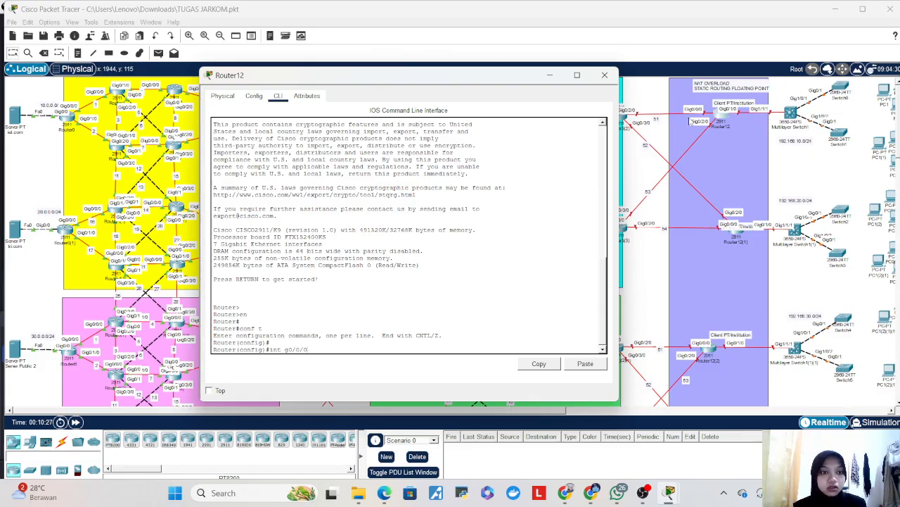
text(/0/0)
key(Return)
text(ip add)
key(Tab)
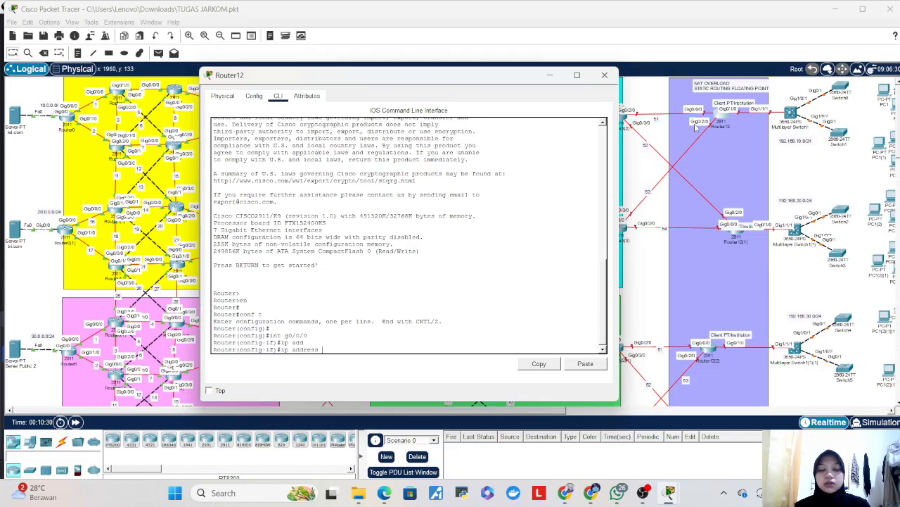
mouse_move(530, 83)
mouse_down()
mouse_move(441, 83)
mouse_move(532, 85)
mouse_up()
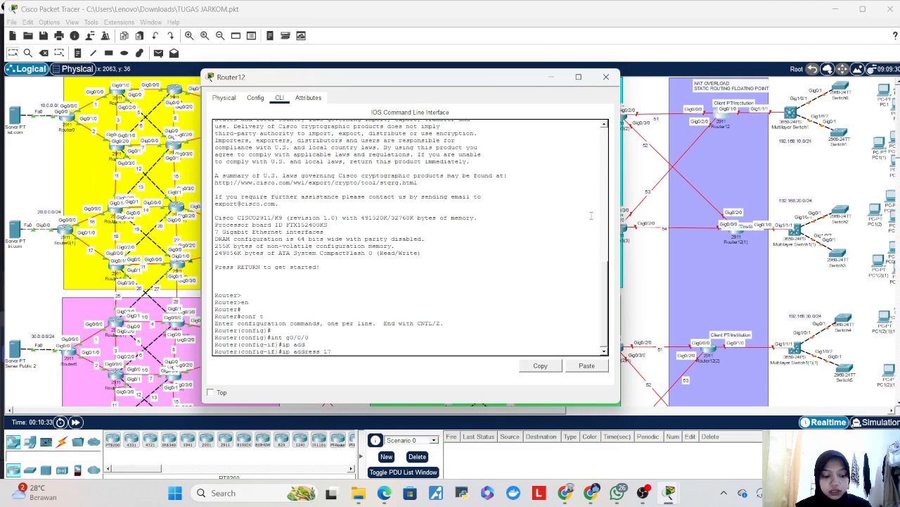
text(17.18.51.2)
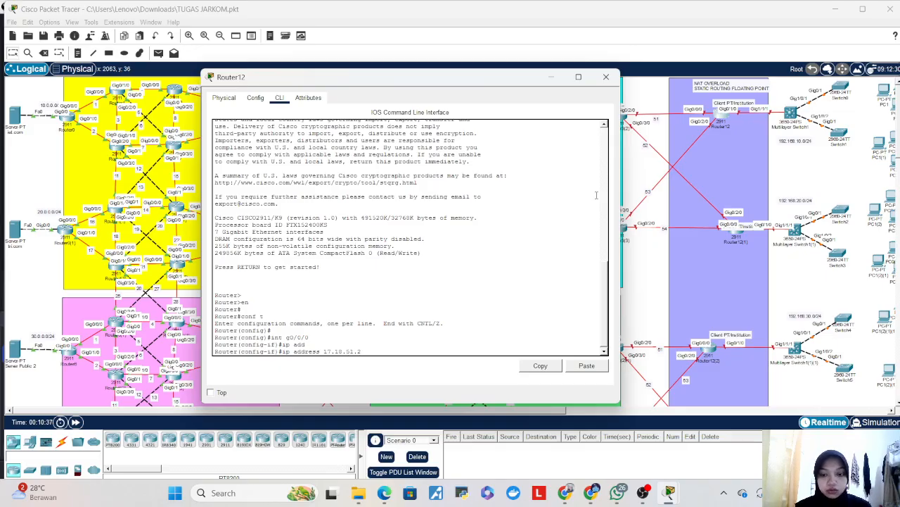
text( 255.255)
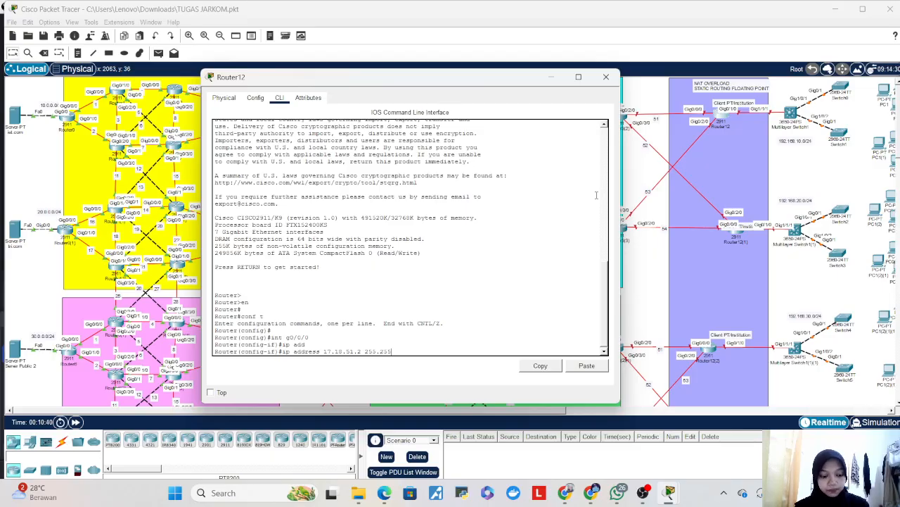
text(.255.0)
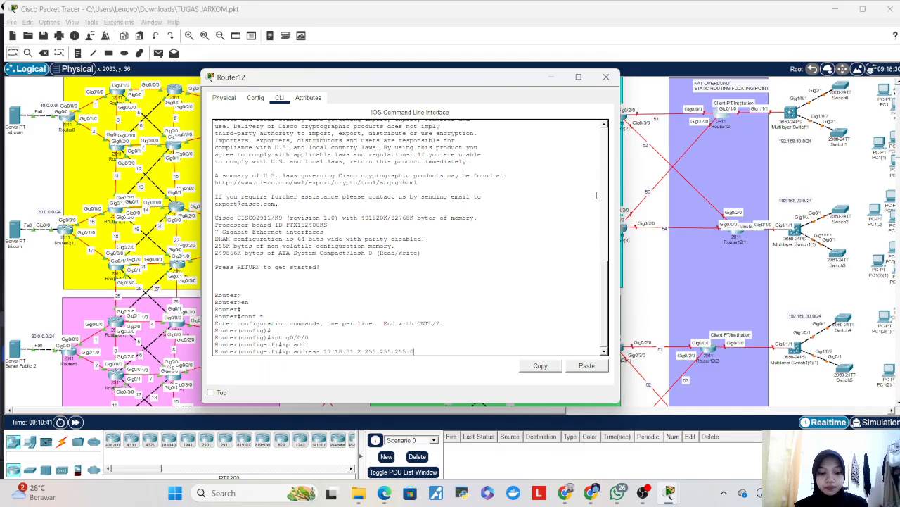
key(Return)
text(no sh)
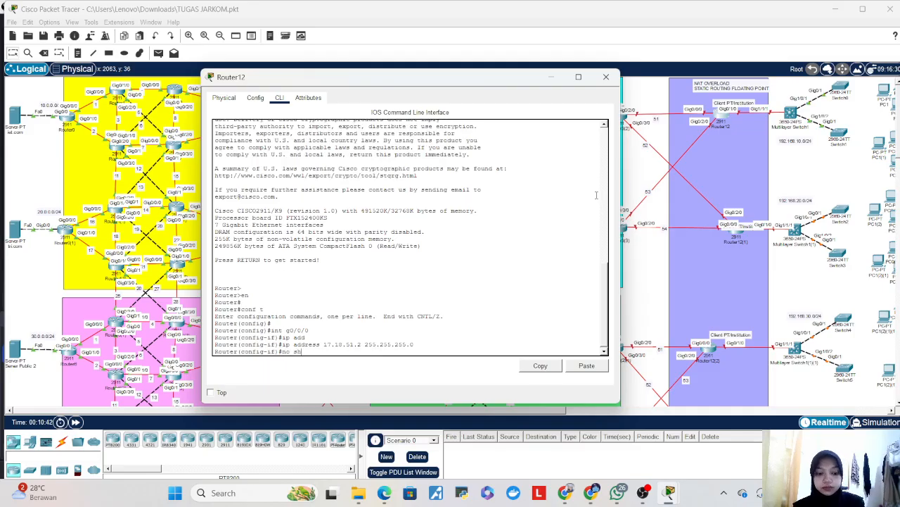
key(Return)
key(Return)
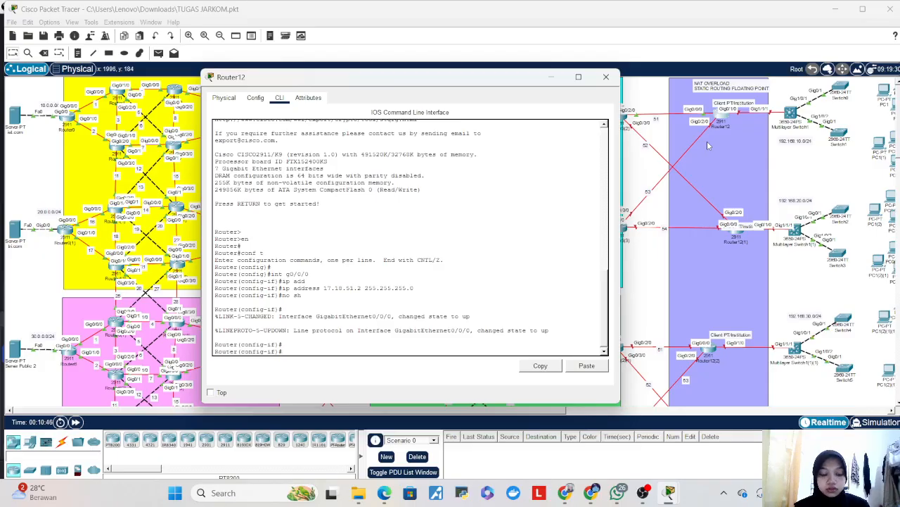
- Assign 17.18.53.2 with mask 255.255.255.0 to Router12's interface g0/2/0 and enable it with no sh
key(Up)
key(Up)
key(Up)
key(Up)
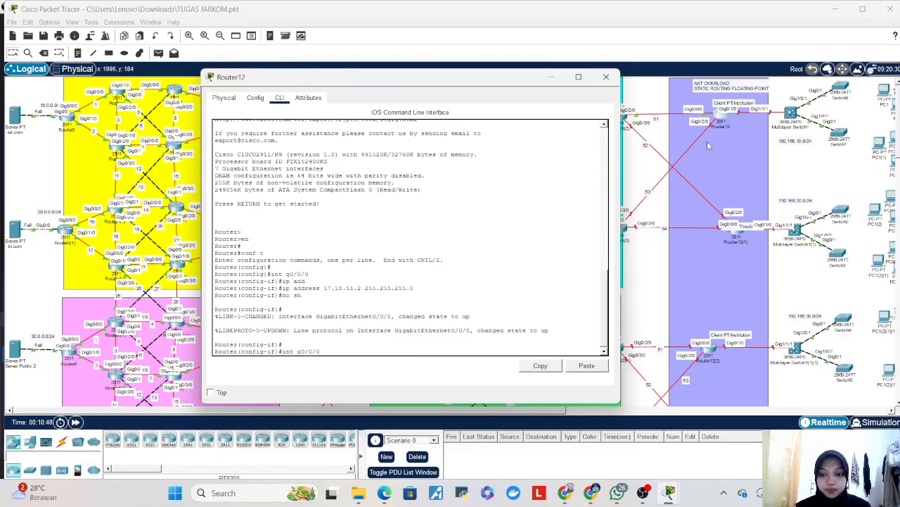
key(BackSpace)
text(2)
key(Return)
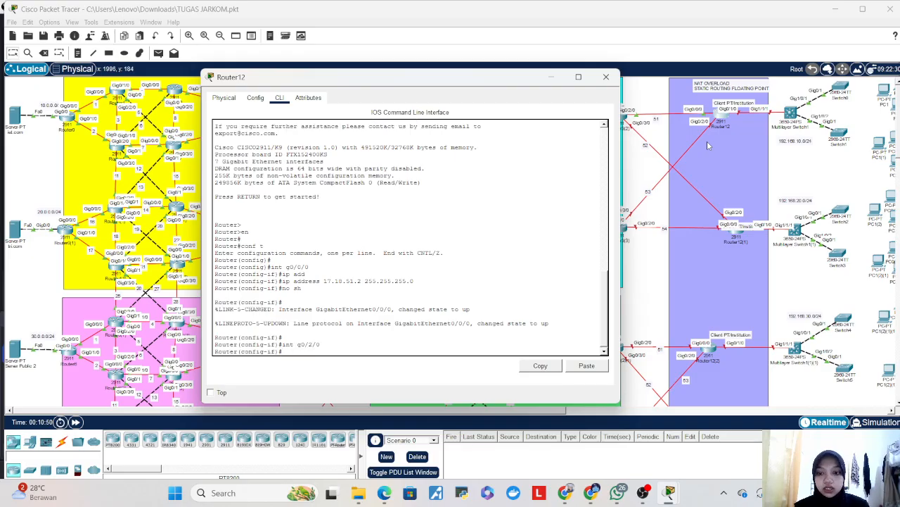
key(Up)
key(Up)
key(Up)
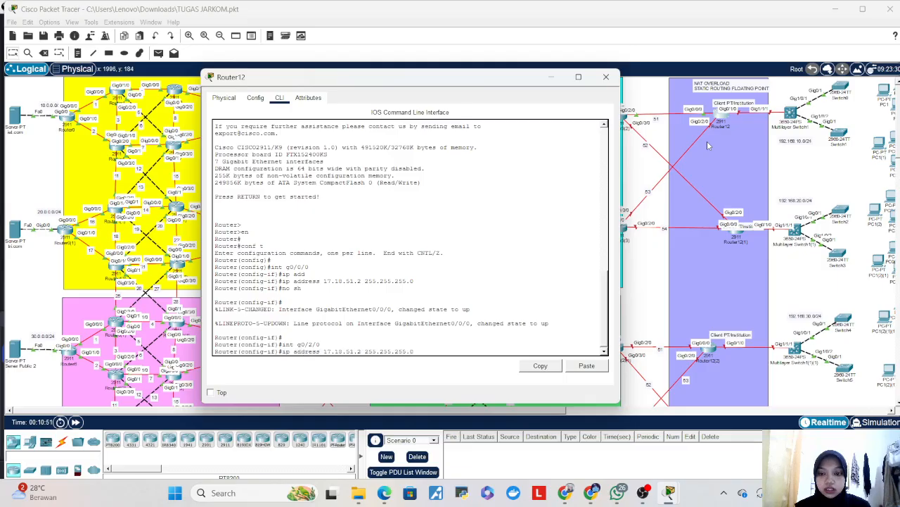
key(BackSpace)
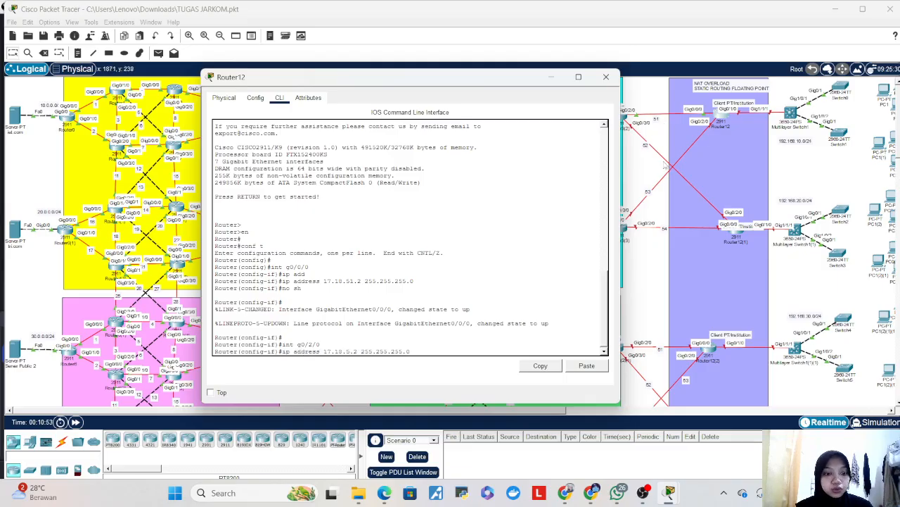
text(3)
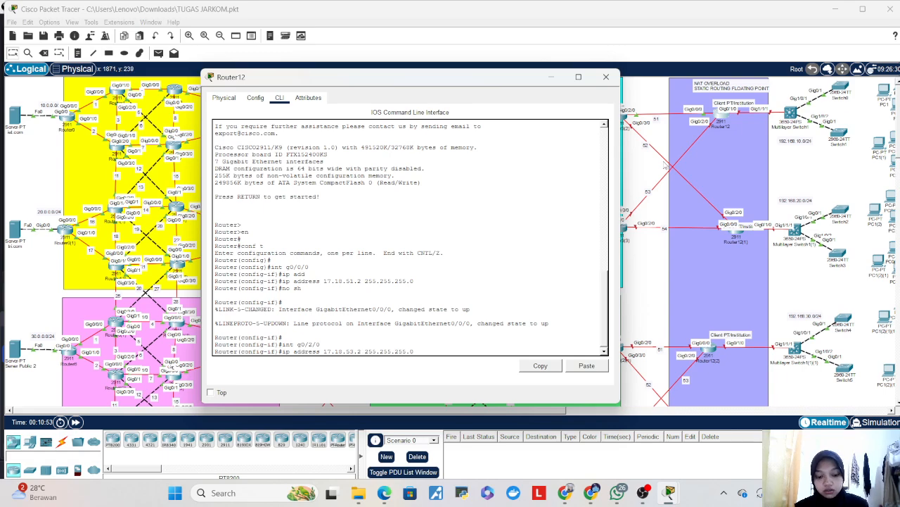
key(Return)
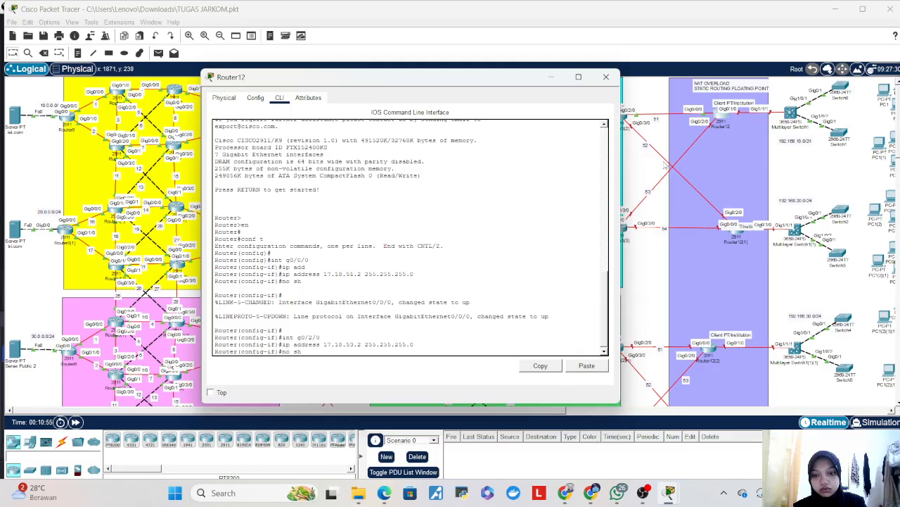
key(Return)
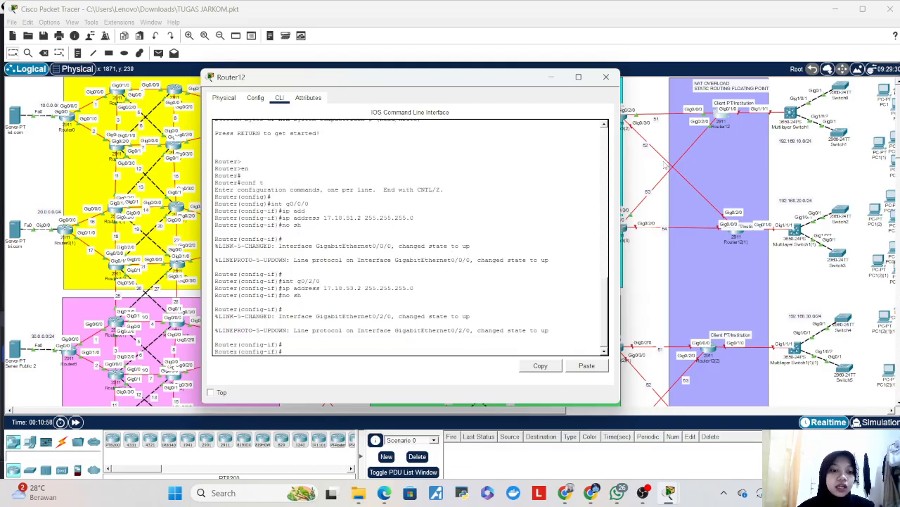
- Mark Router12's interface g0/0/0 as the NAT outside interface with ip nat outside
click(553, 78)
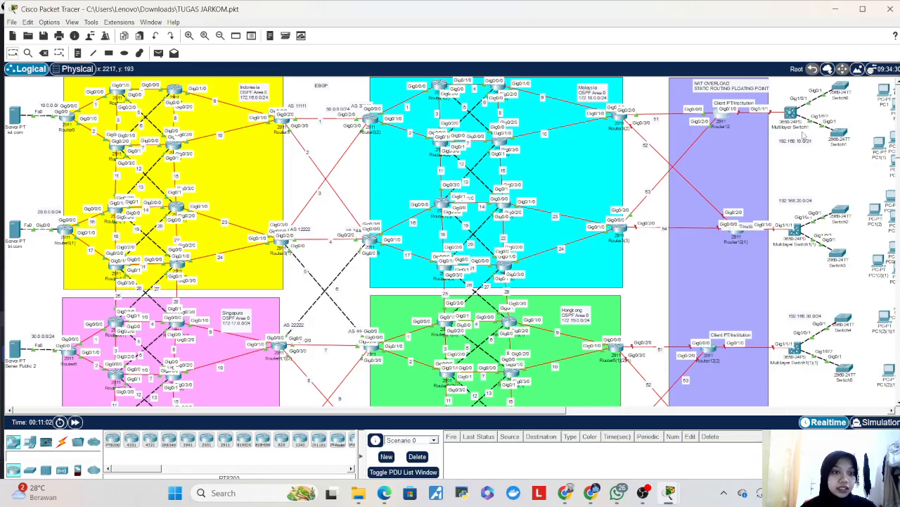
click(719, 121)
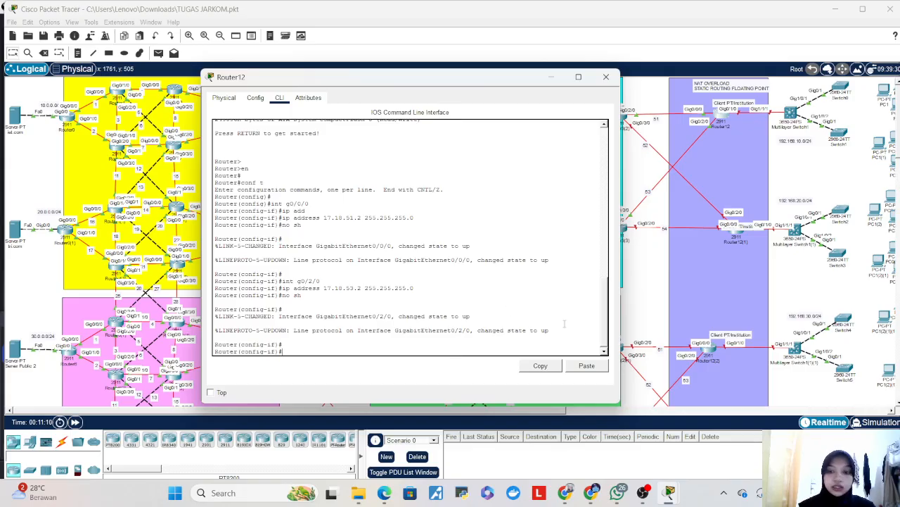
text(nt g0/0/0)
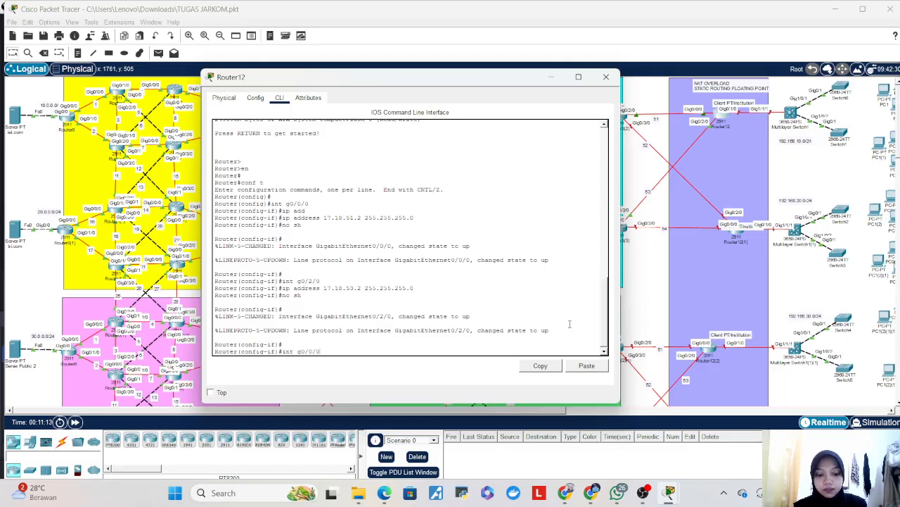
key(Return)
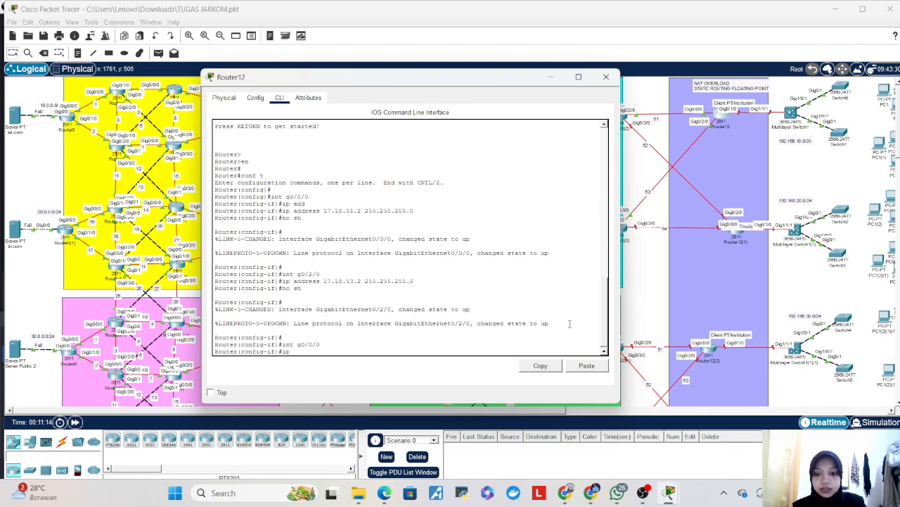
text(ip nat ou)
key(Tab)
key(Return)
key(Return)
- Mark Router12's interface g0/2/0 as a NAT outside interface with ip nat outside
key(Up)
key(Up)
key(Up)
key(BackSpace)
key(BackSpace)
key(BackSpace)
text(2/0)
key(Return)
text(ip na)
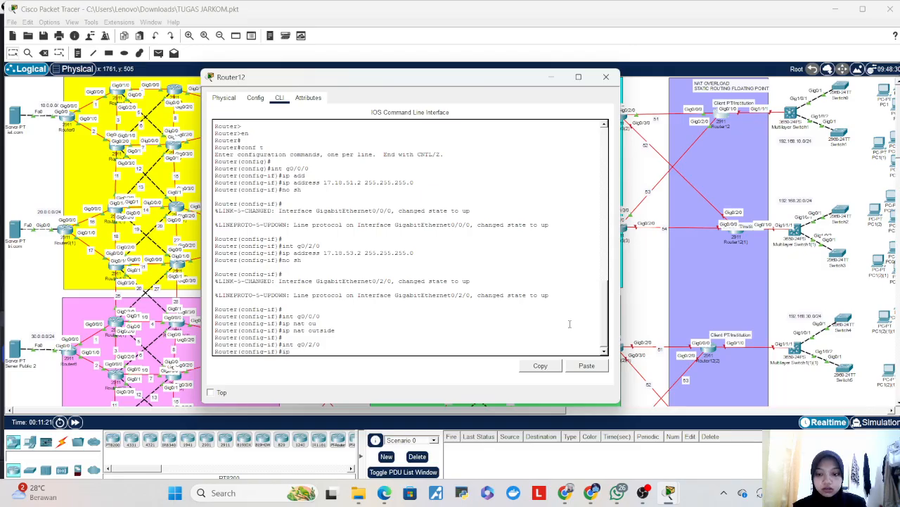
key(Tab)
text(t o)
text(u)
key(Tab)
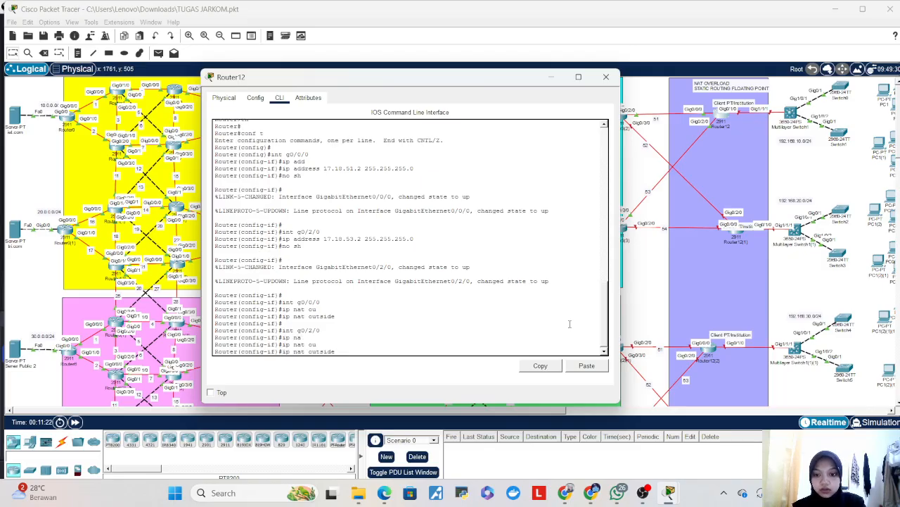
key(Return)
key(Return)
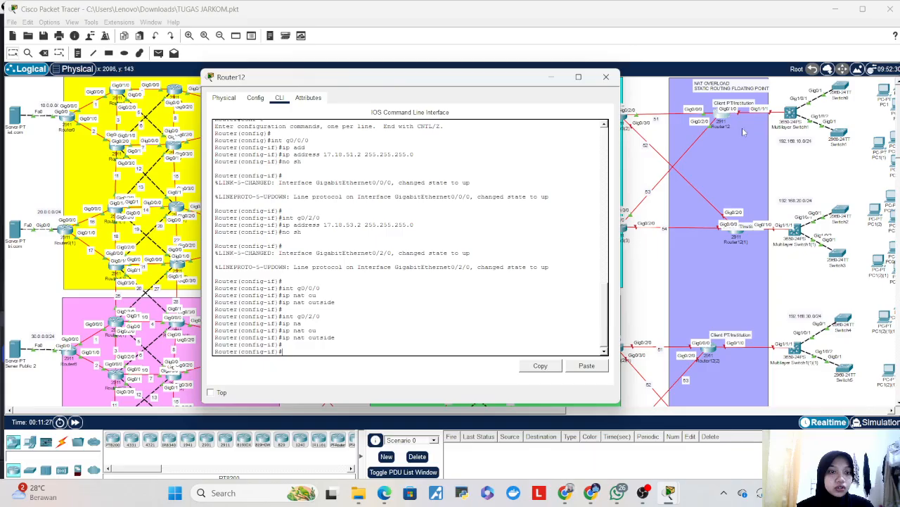
- Assign 192.168.10.1 with mask 255.255.255.0 to Router12's interface g0/1/0 facing Multilayer Switch1
text(int g0/2/0)
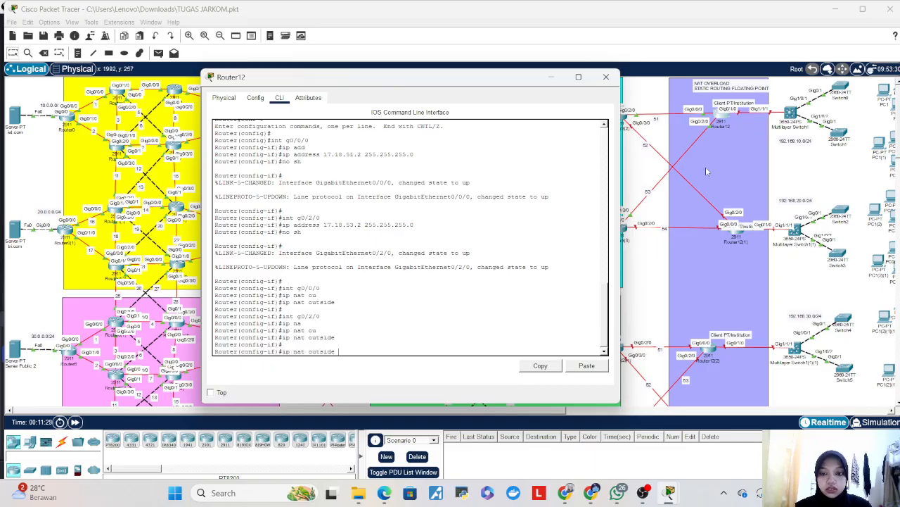
key(BackSpace)
key(BackSpace)
key(BackSpace)
text(1/0)
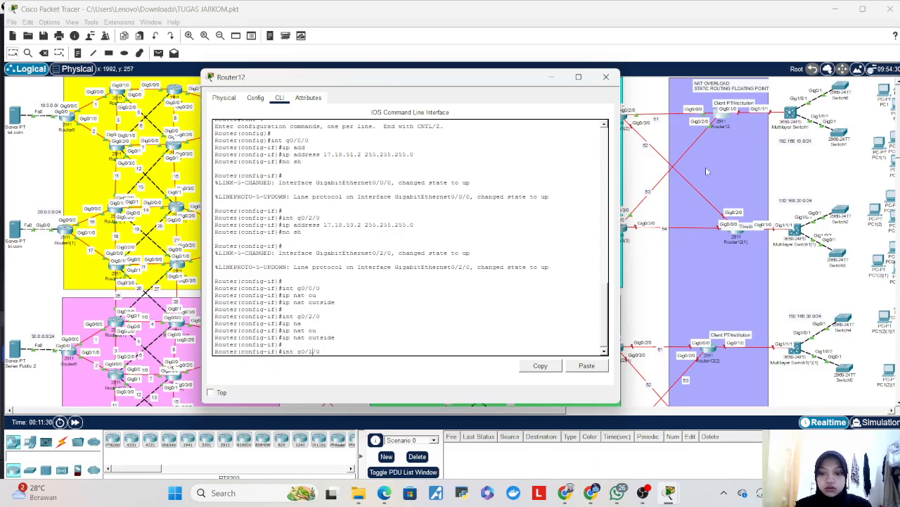
key(Return)
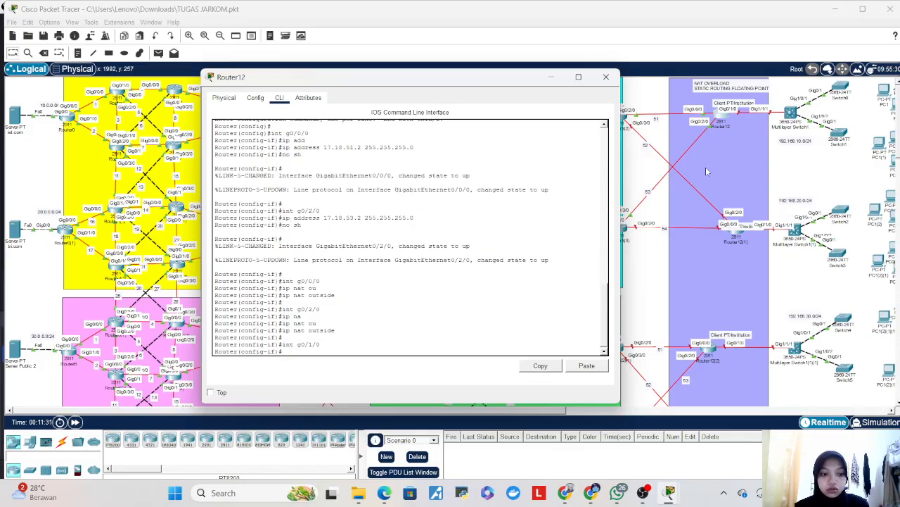
text(ip add)
key(Tab)
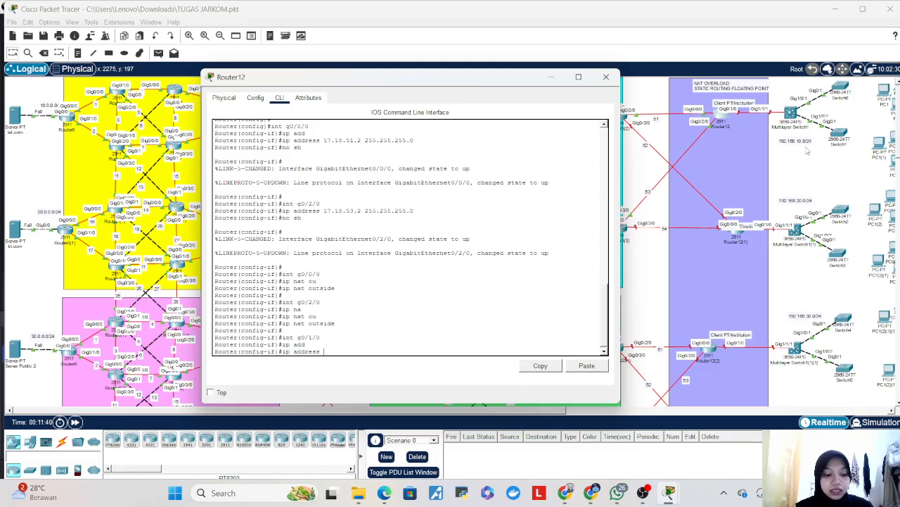
text(2.168.10.1)
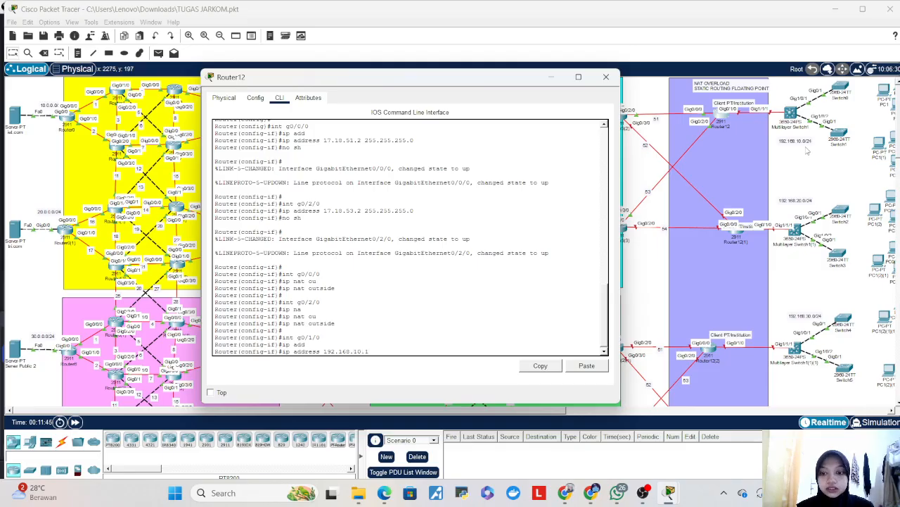
text(255.)
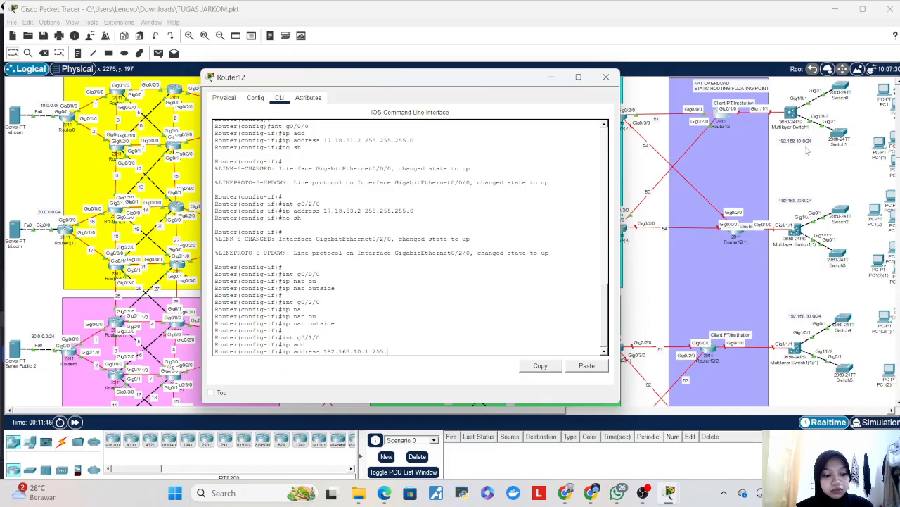
text(255.255)
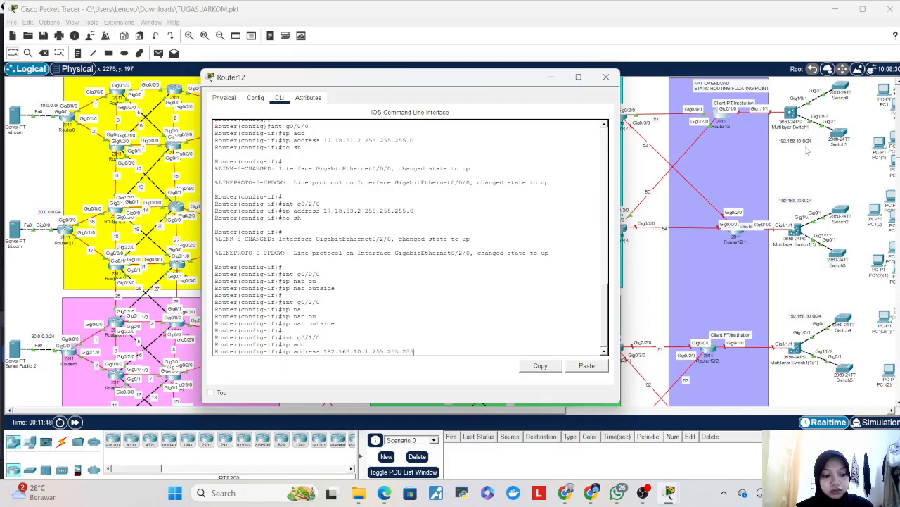
text(.0)
key(Return)
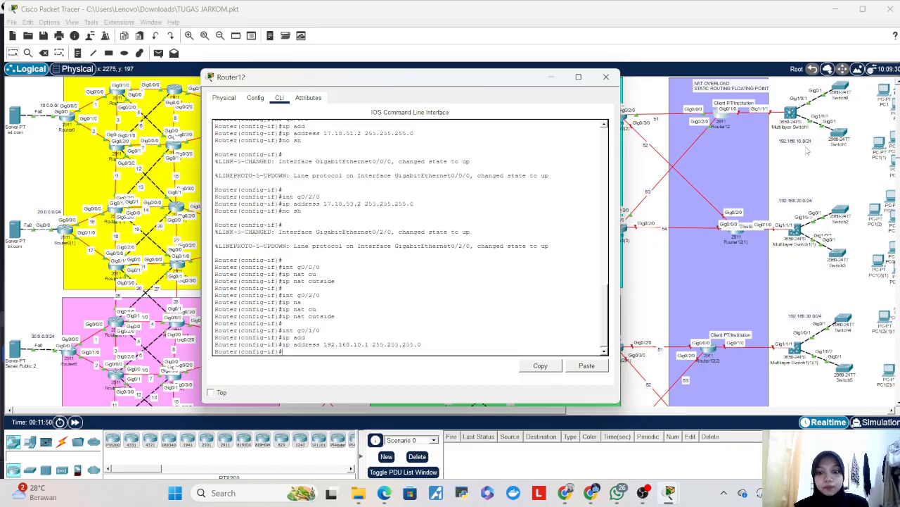
- Set interface g0/1/0 as NAT inside with ip nat inside and enable it with no sh
text(ip nat i)
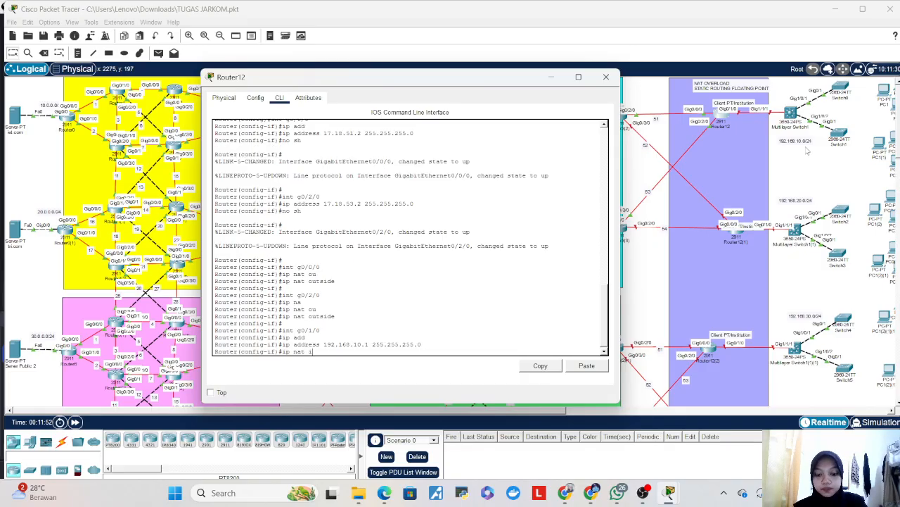
text(n)
key(Tab)
key(Return)
text(no)
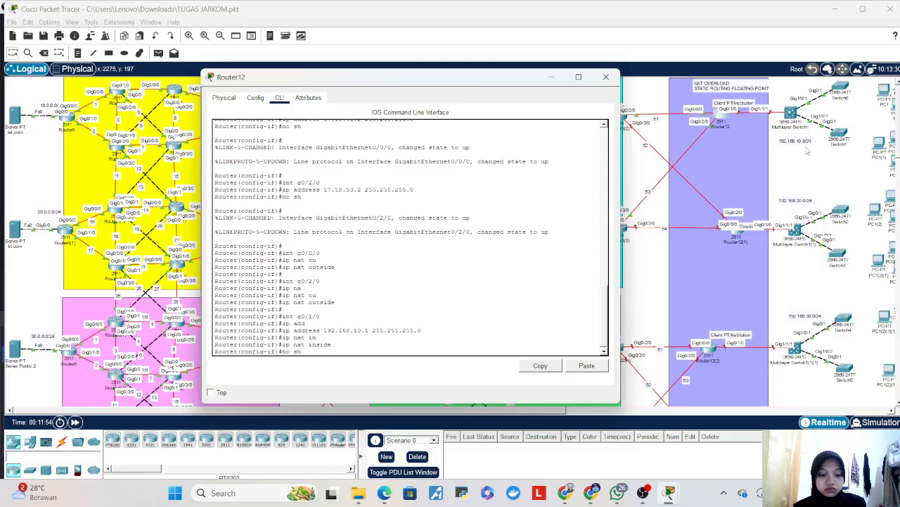
text( sh)
key(Return)
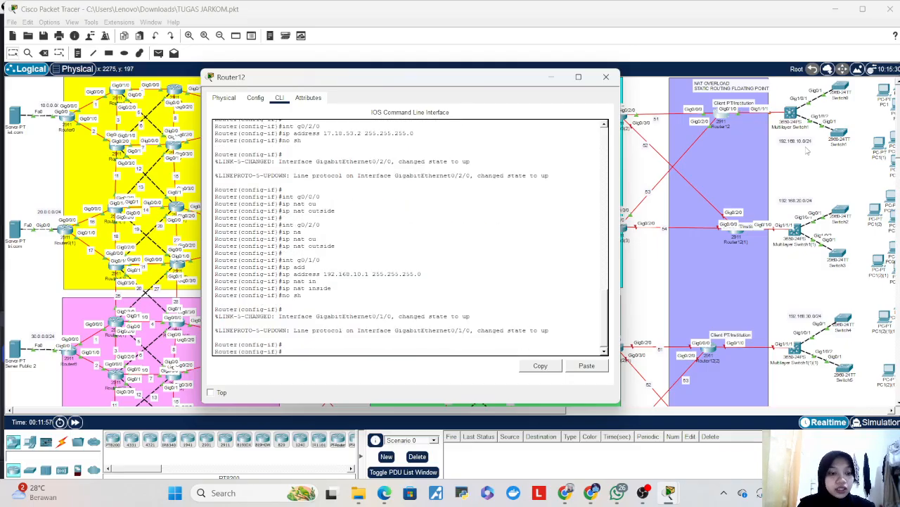
- Leave Router12's interface configuration mode with exit to return to global configuration
text(acc)
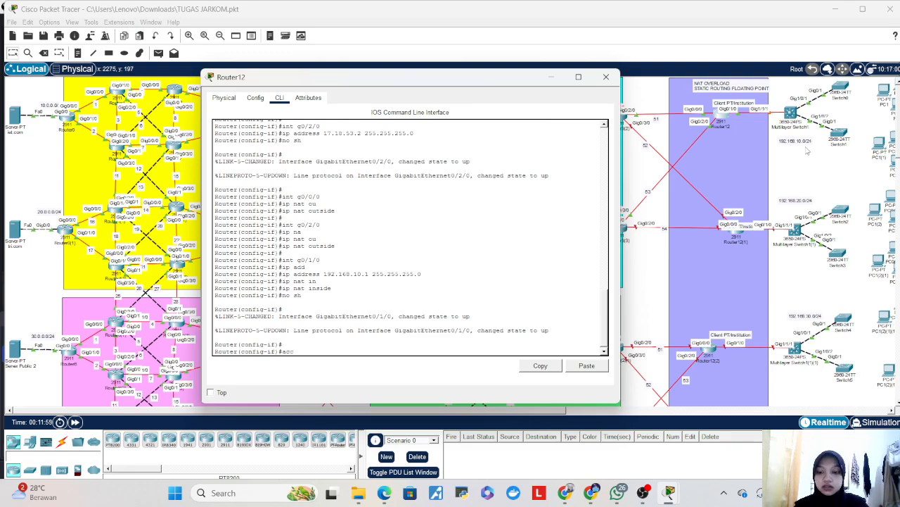
key(Tab)
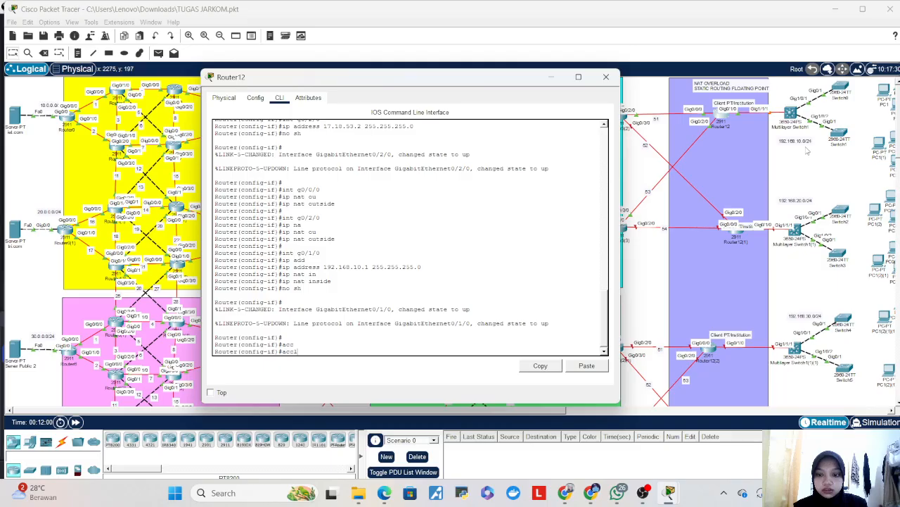
text(ex)
key(Tab)
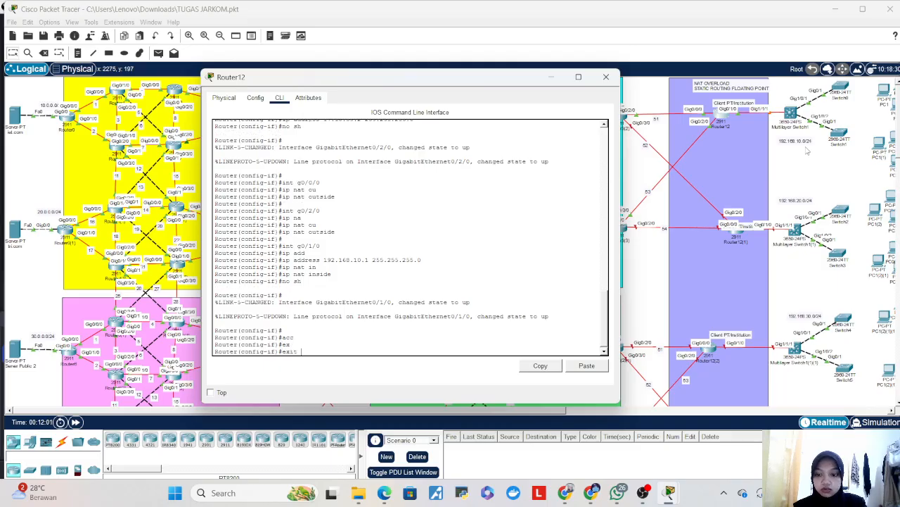
key(Return)
key(Return)
key(Return)
- Create standard access-list 1 on Router12 permitting 192.168.10.0 with wildcard 0.0.255.255
text(acc)
key(Tab)
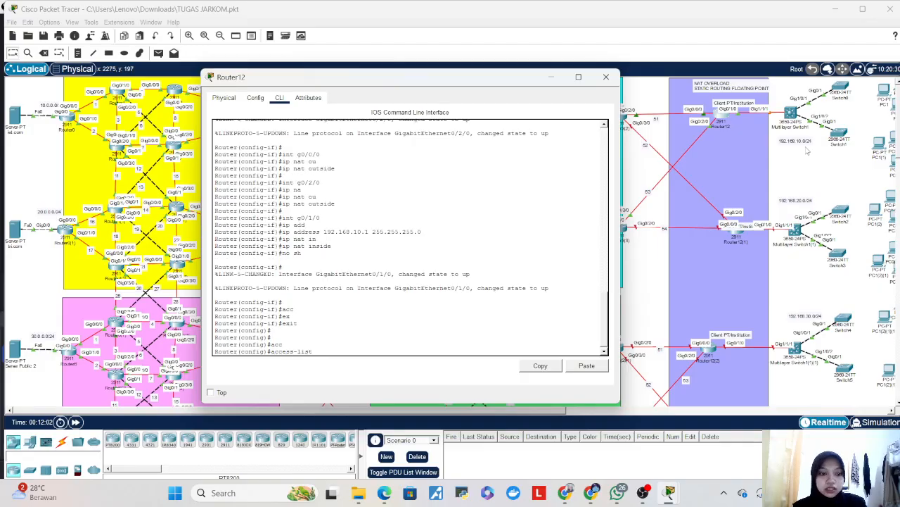
text(1 per)
key(Tab)
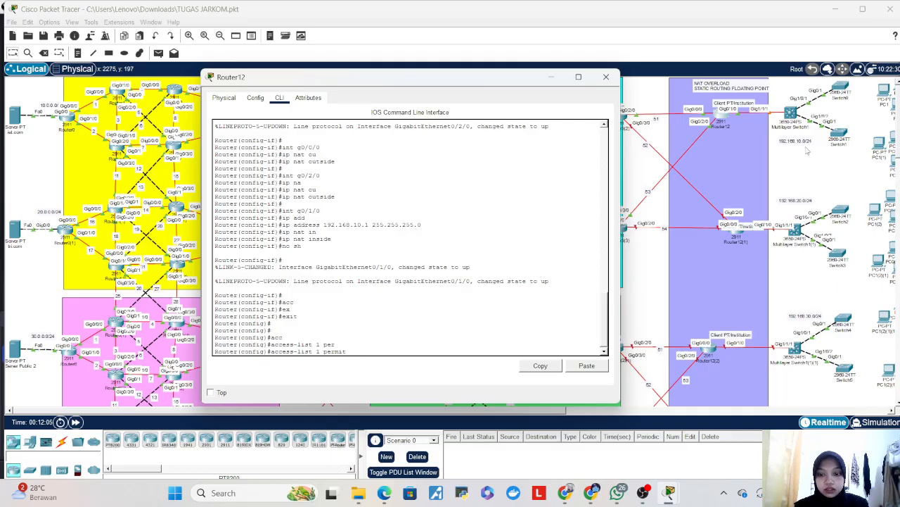
text(19)
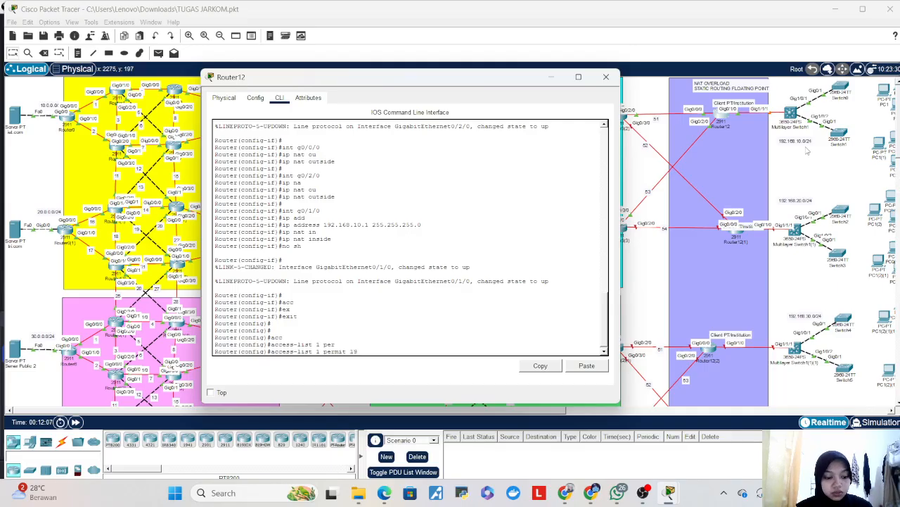
text(2.168.10)
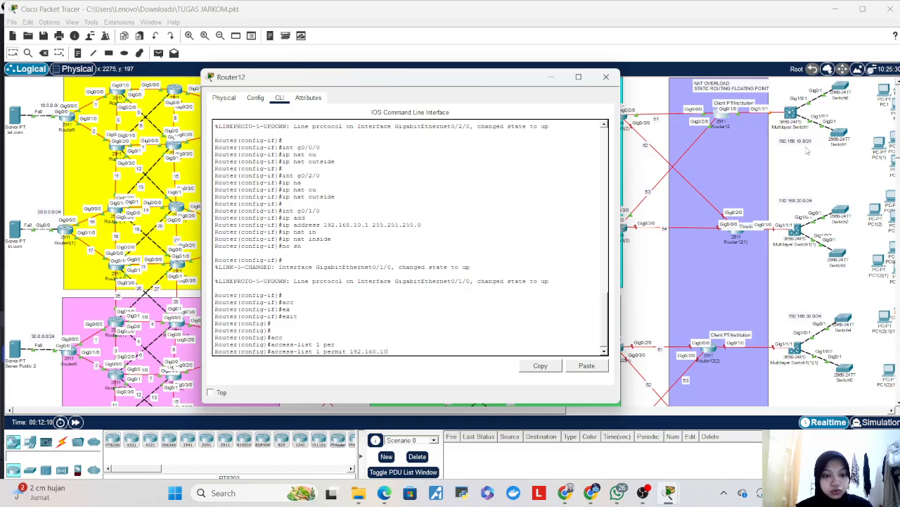
text(.)
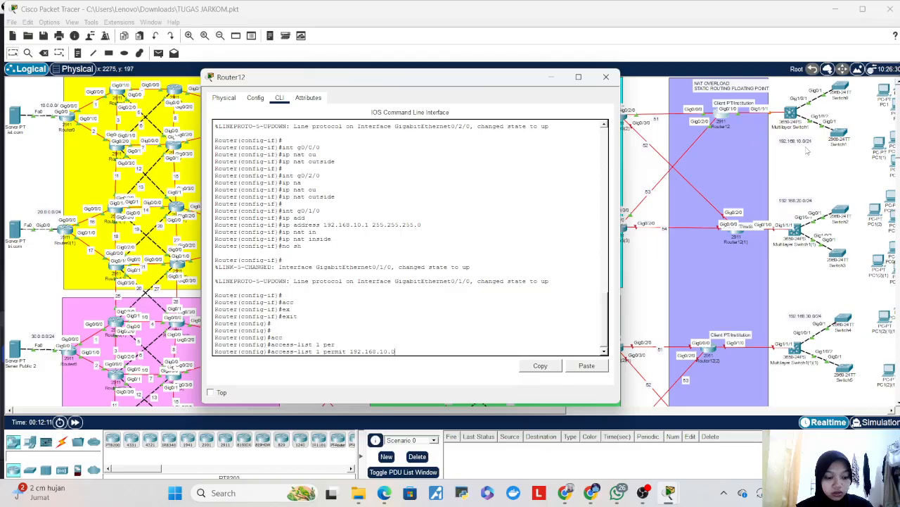
text(0)
text( 0.)
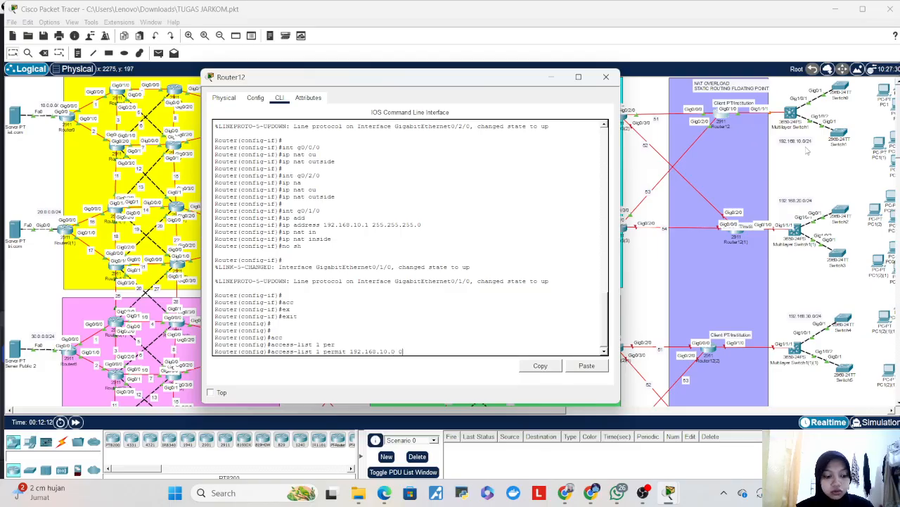
text(0.055.255)
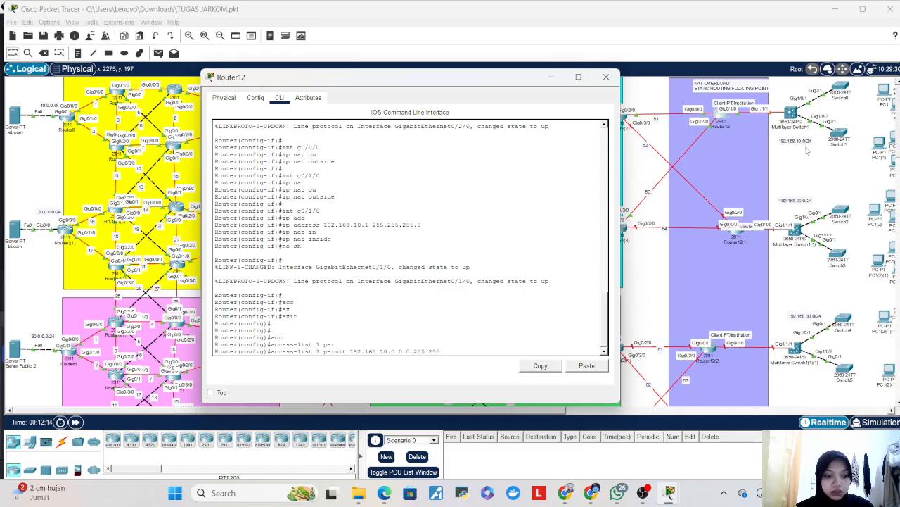
key(Return)
- Configure NAT overload on Router12 with ip nat inside source list 1 interface gigabitEthernet0/0/0 overload
text(ip nat)
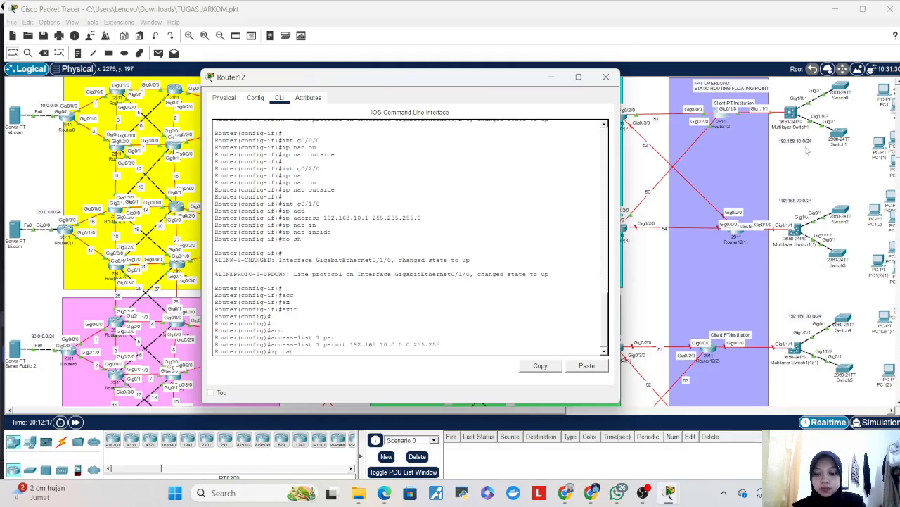
text( ind)
key(Tab)
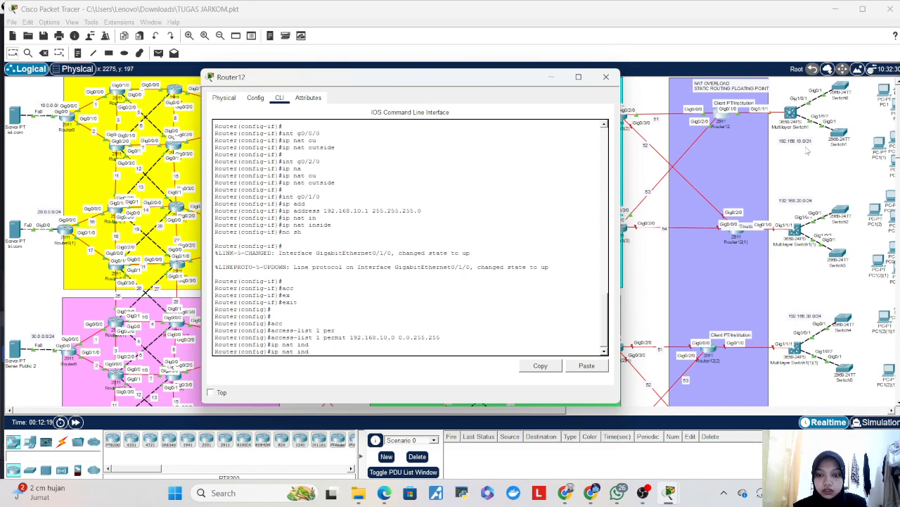
key(BackSpace)
text(s)
key(Tab)
text(s)
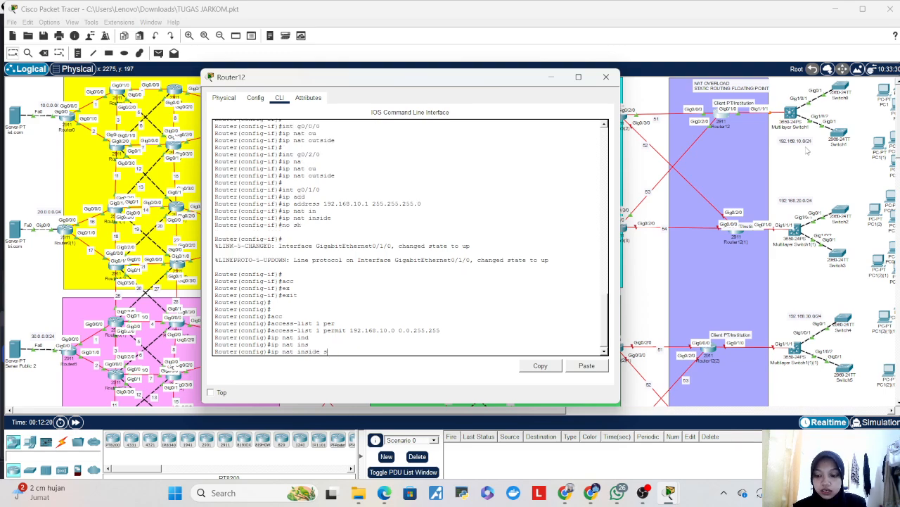
key(Tab)
text(l)
key(Tab)
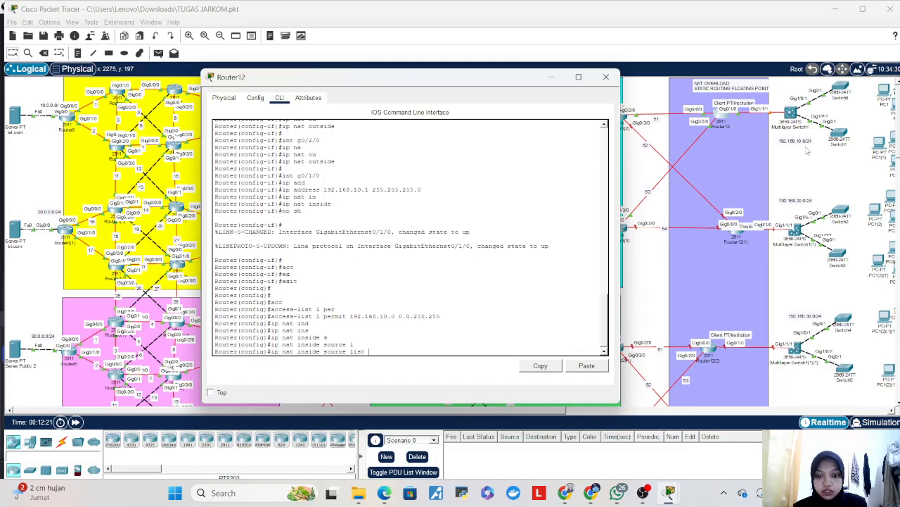
text(1 in)
key(Tab)
text(gi)
key(Tab)
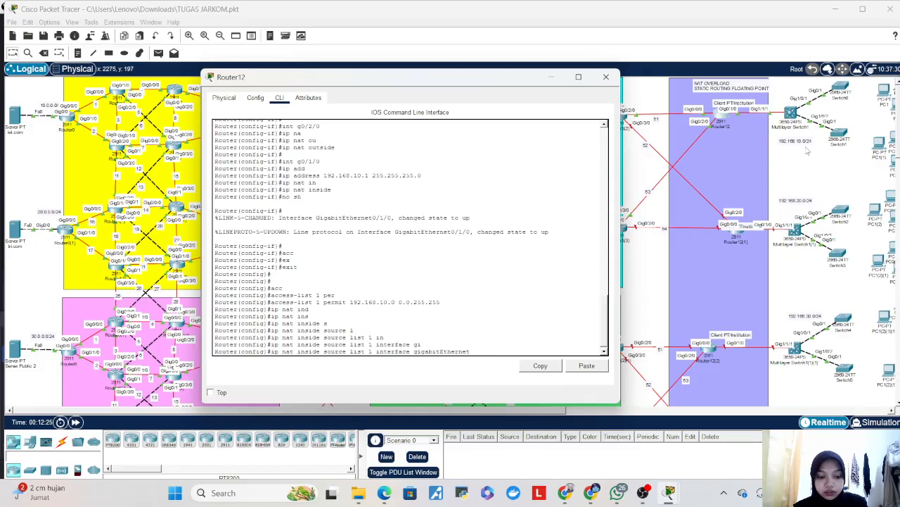
text(0/0)
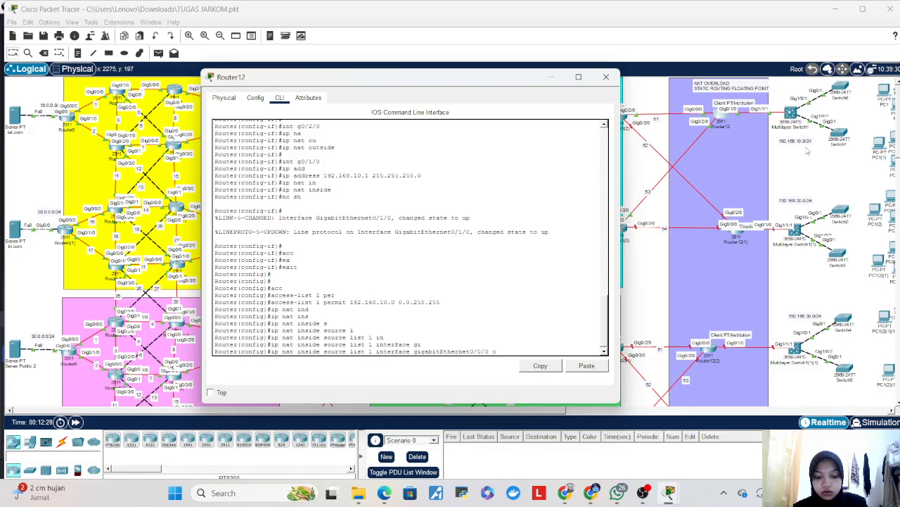
text(/0 o)
key(Tab)
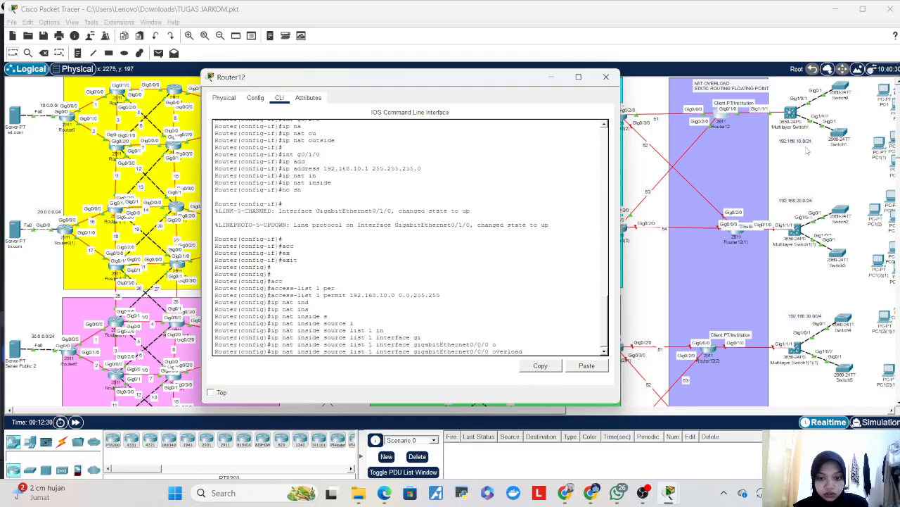
key(Return)
key(Return)
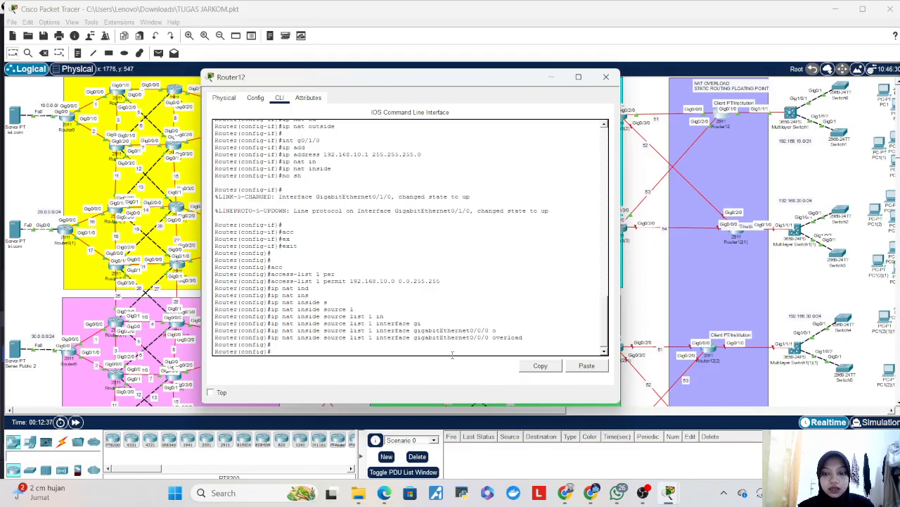
- Create an extended IP access list named BLOCK_WAN_TO_LAN on Router12
text(ip)
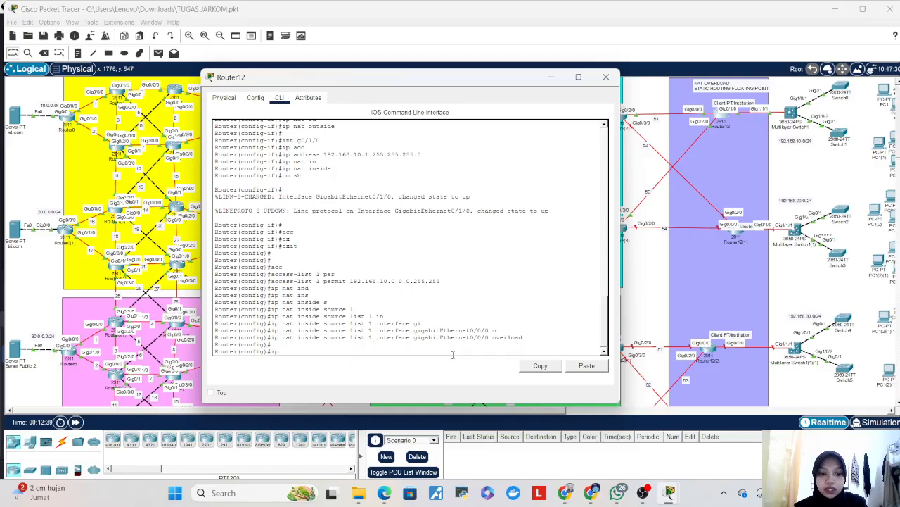
text( acc)
key(Tab)
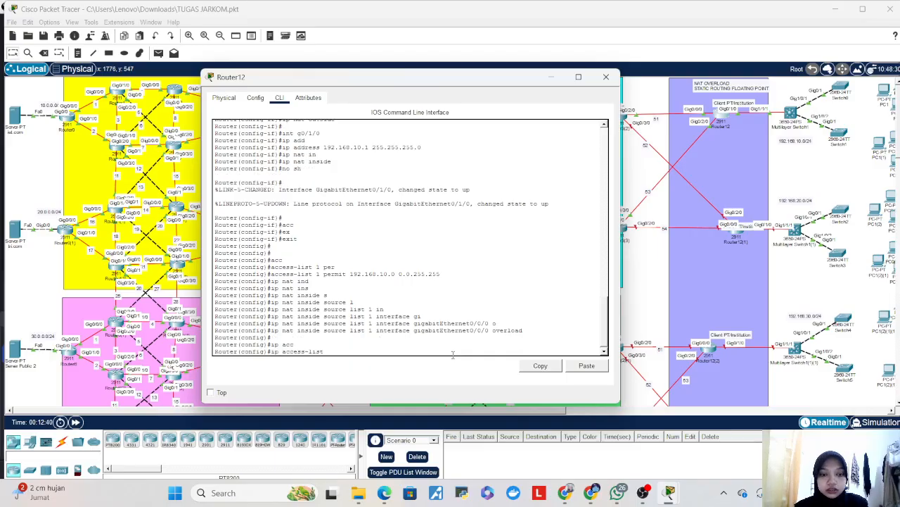
text(ex)
key(Tab)
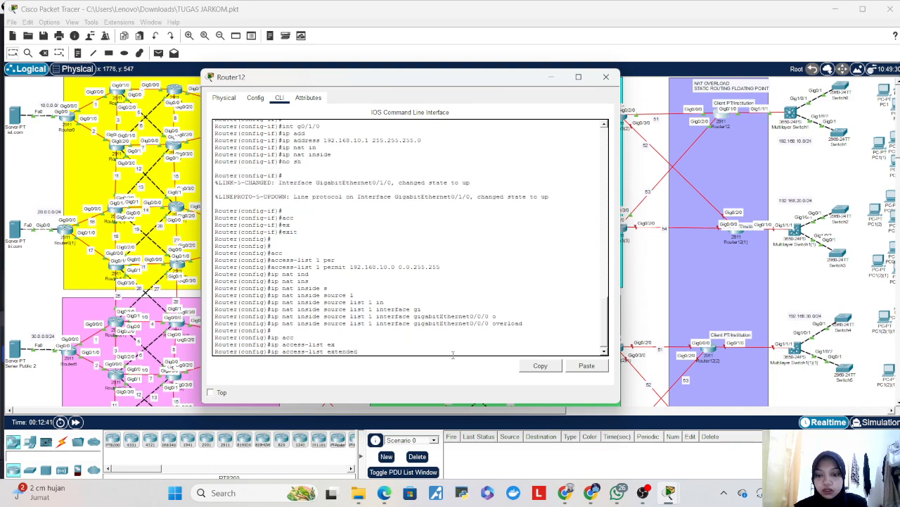
text(B)
key(Tab)
text(LO)
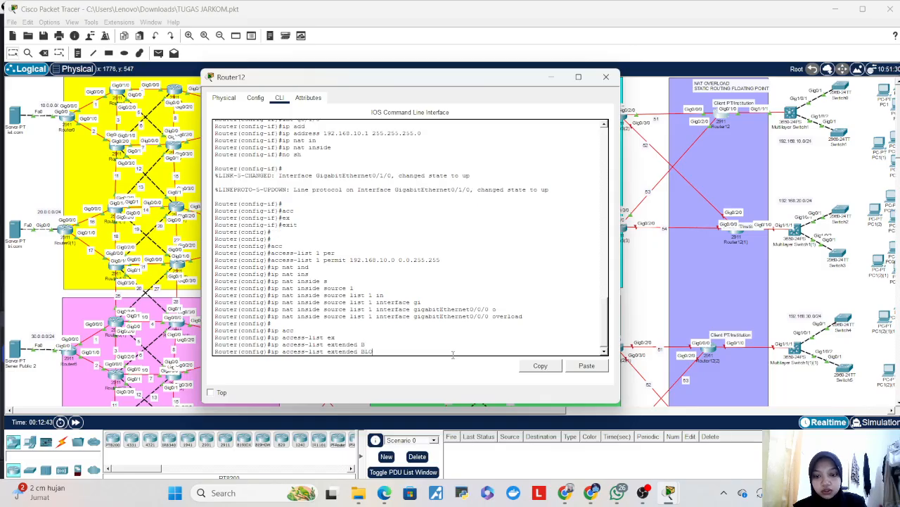
text(CK_WAN_TO_LAN)
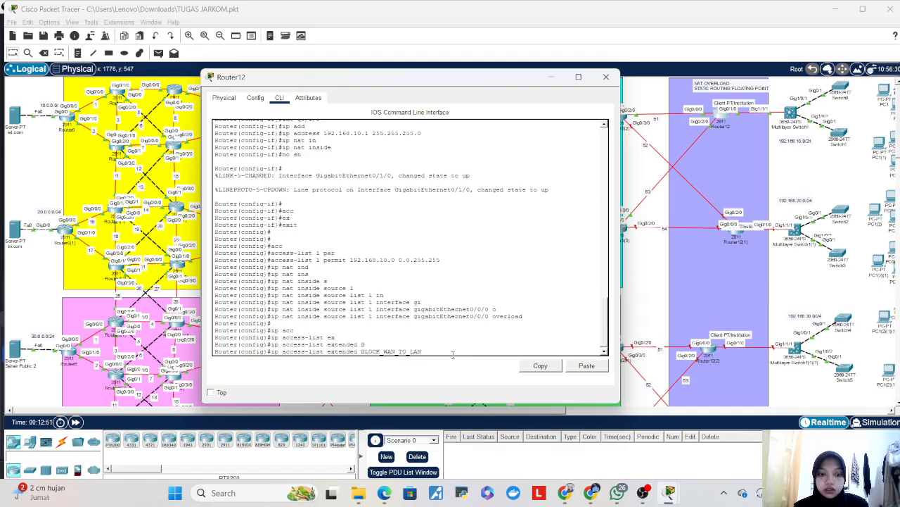
key(Return)
key(Return)
- Add a rule to BLOCK_WAN_TO_LAN denying IP traffic from any source to 192.168.0.0 with wildcard 0.0.255.255
text(deny)
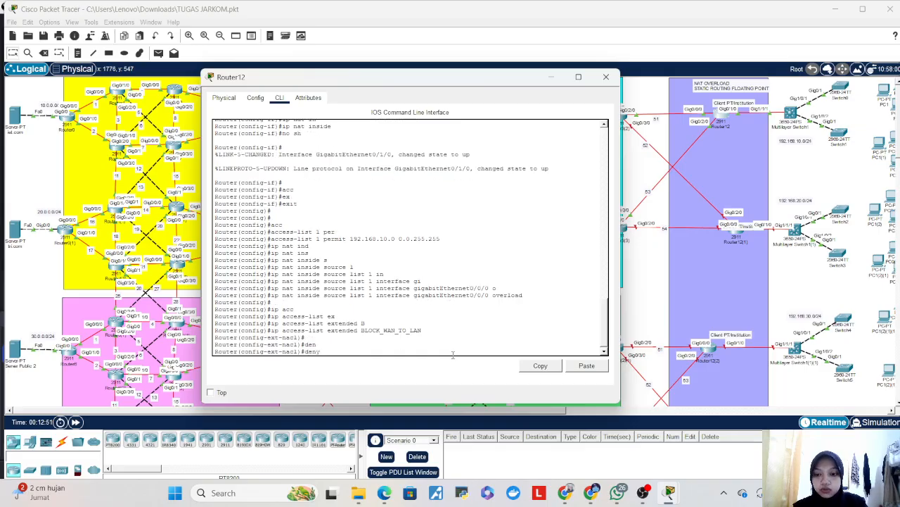
key(Tab)
text(ip)
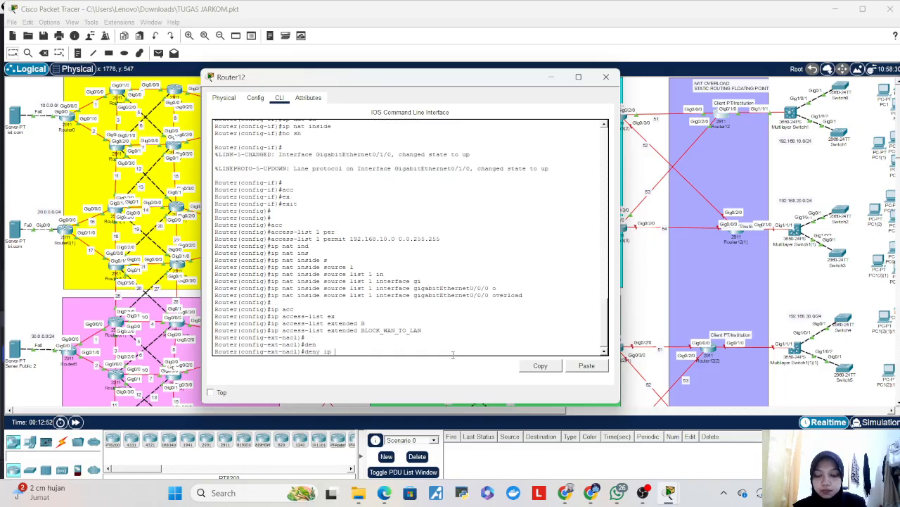
text( s)
key(Tab)
key(BackSpace)
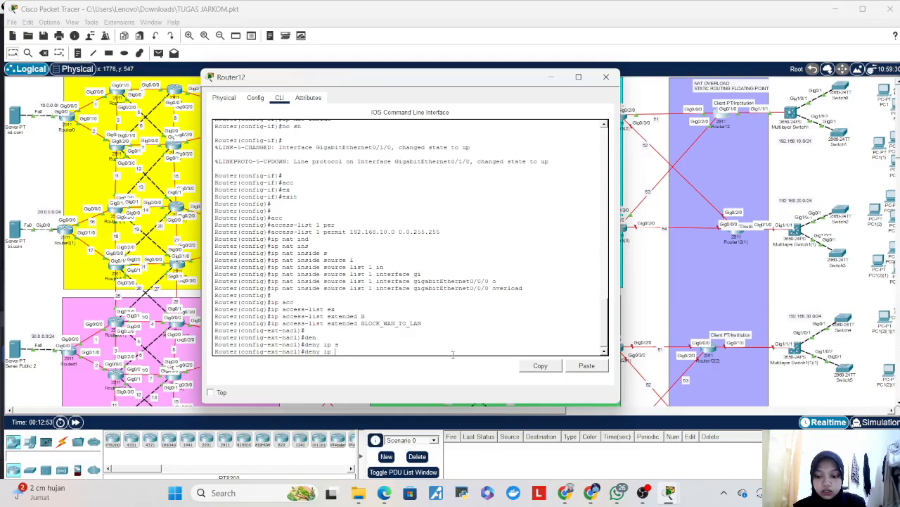
text(a)
key(Tab)
text(192.168)
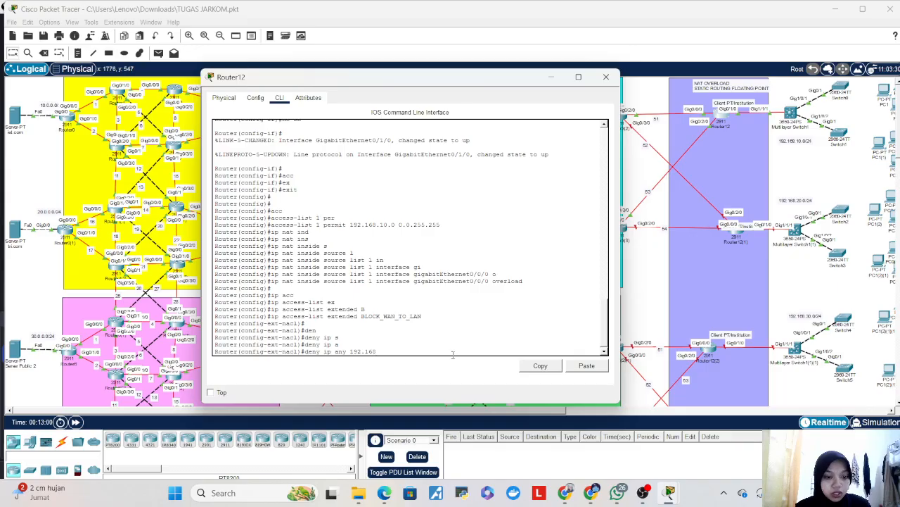
text(.0.)
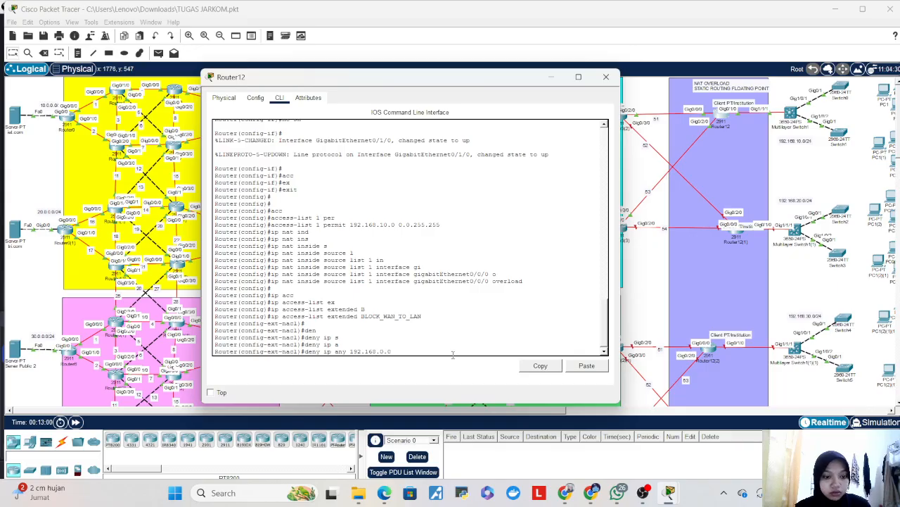
text(0 0.0.)
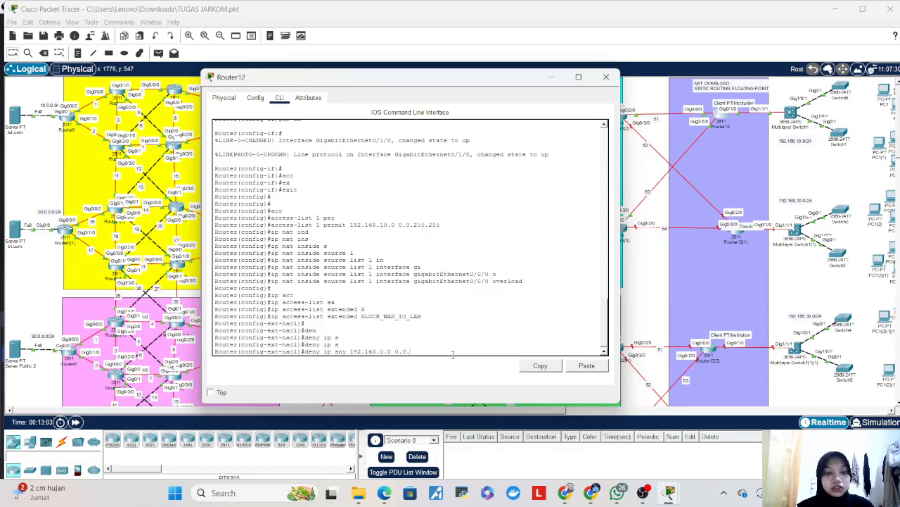
text(0.255)
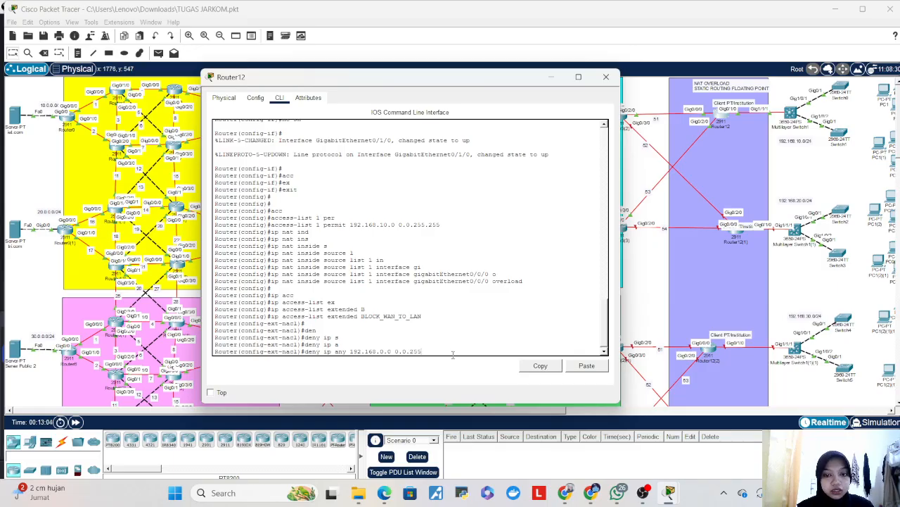
text(.255)
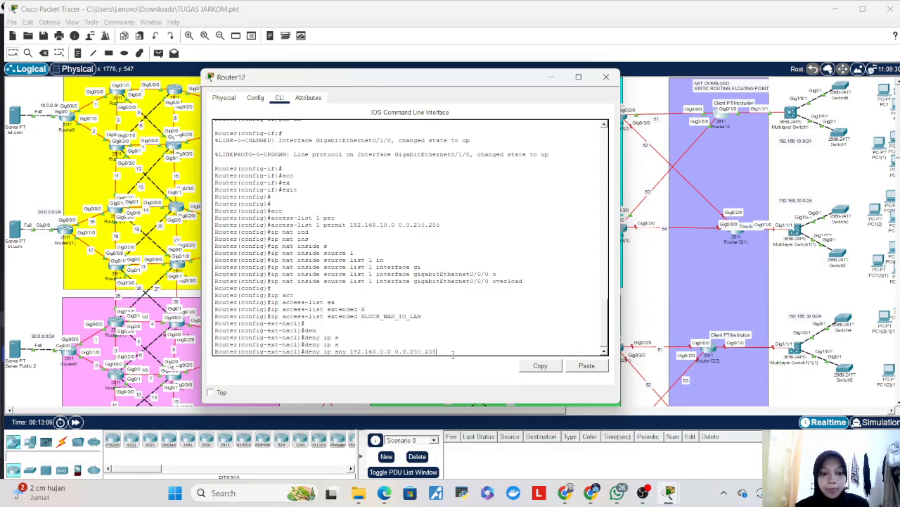
key(Return)
- Add a permit ip any any rule to BLOCK_WAN_TO_LAN and exit to global configuration mode
text(per)
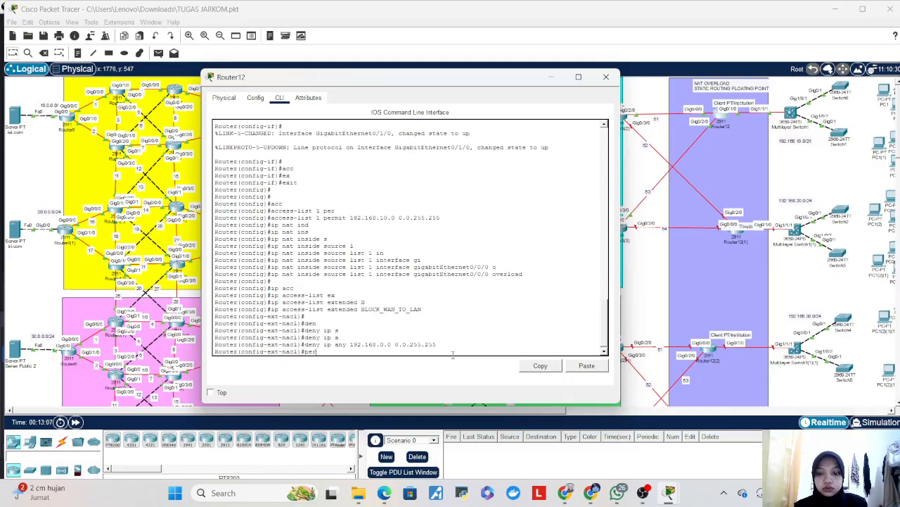
key(Tab)
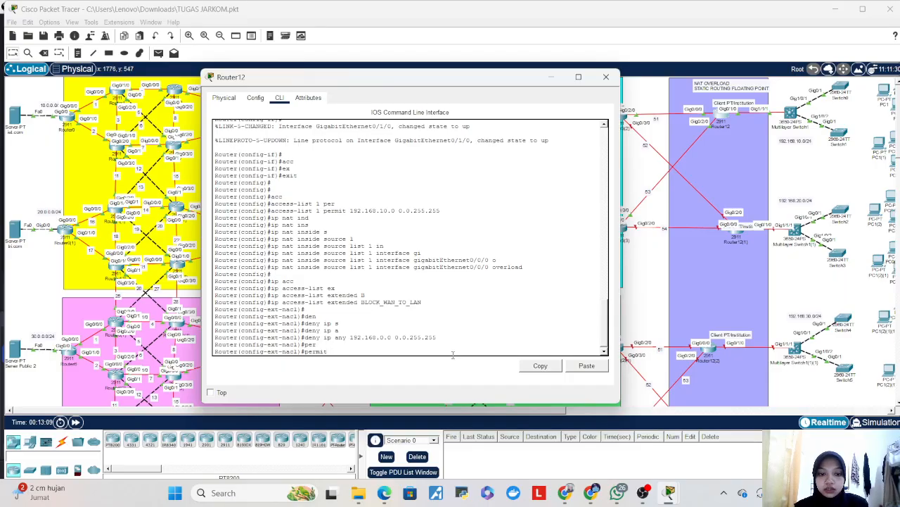
text(ip a)
key(Tab)
text(a)
key(Tab)
key(Return)
key(Return)
text(ex)
key(Tab)
key(Return)
key(Return)
key(Return)
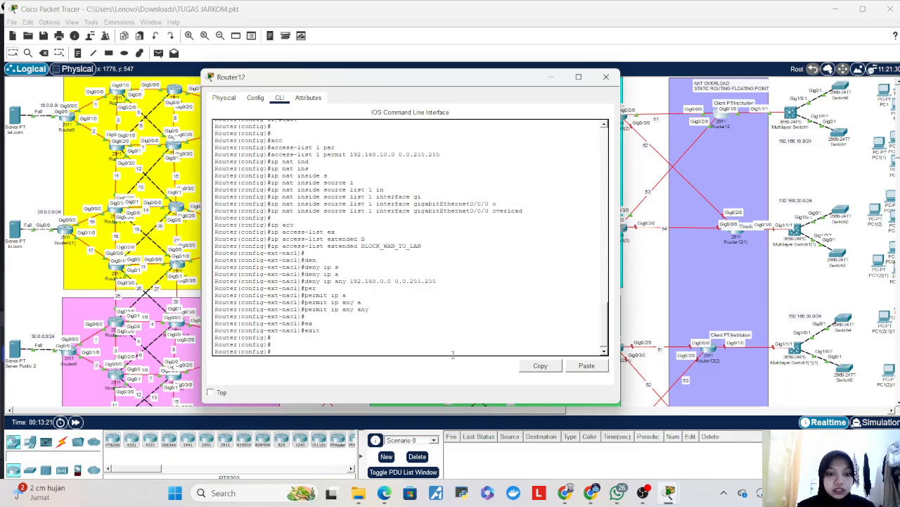
- Apply the BLOCK_WAN_TO_LAN access group inbound on Router12's interface g0/0/0
text(int )
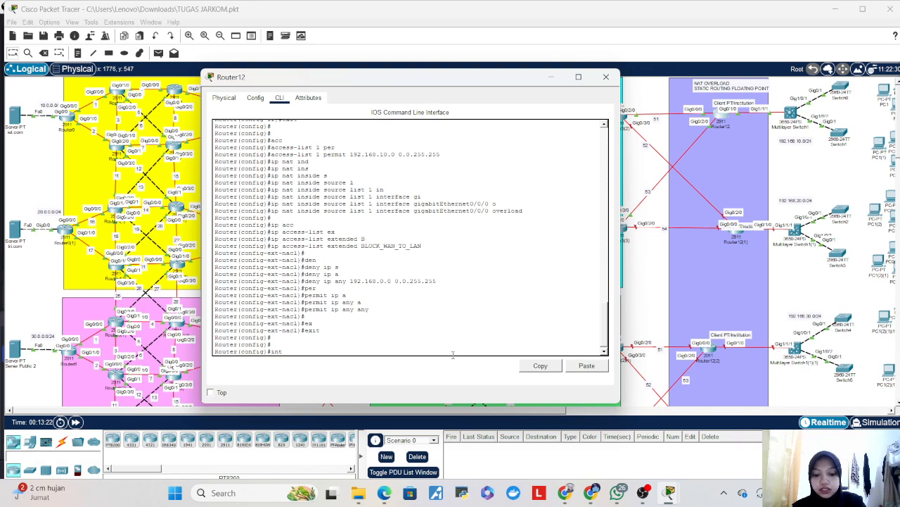
text(h)
text(g0/0/0)
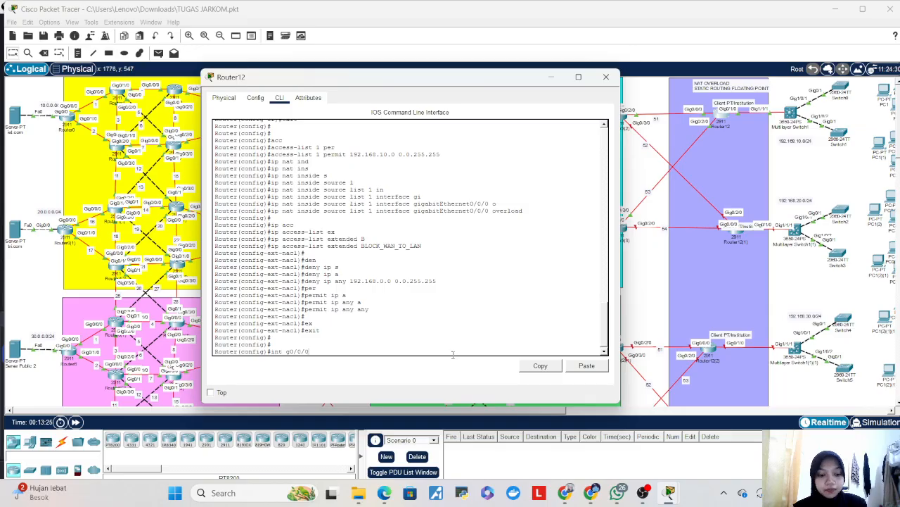
key(Return)
text(ip acc)
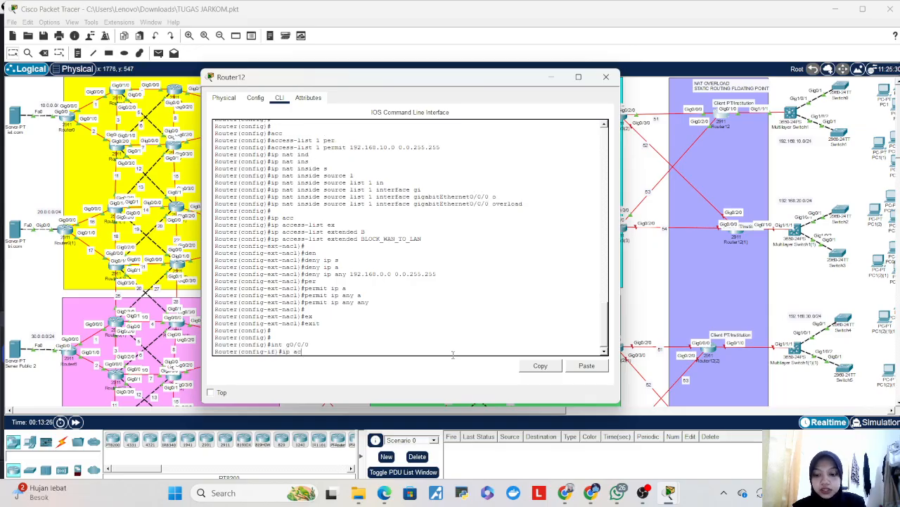
key(Tab)
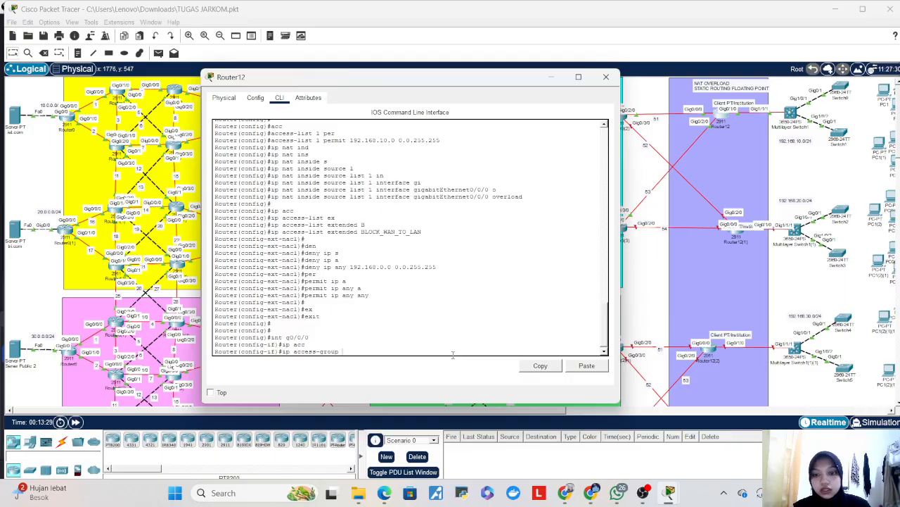
drag(425, 231, 361, 232)
click(539, 366)
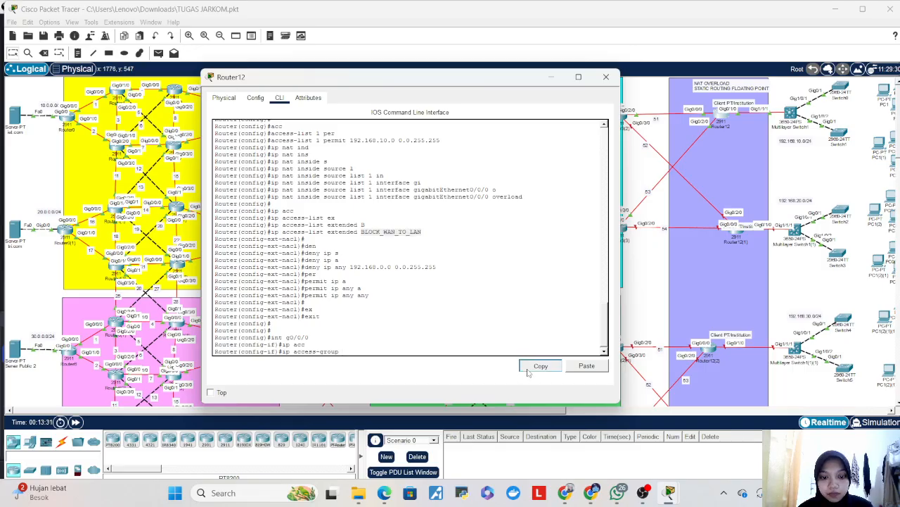
click(401, 349)
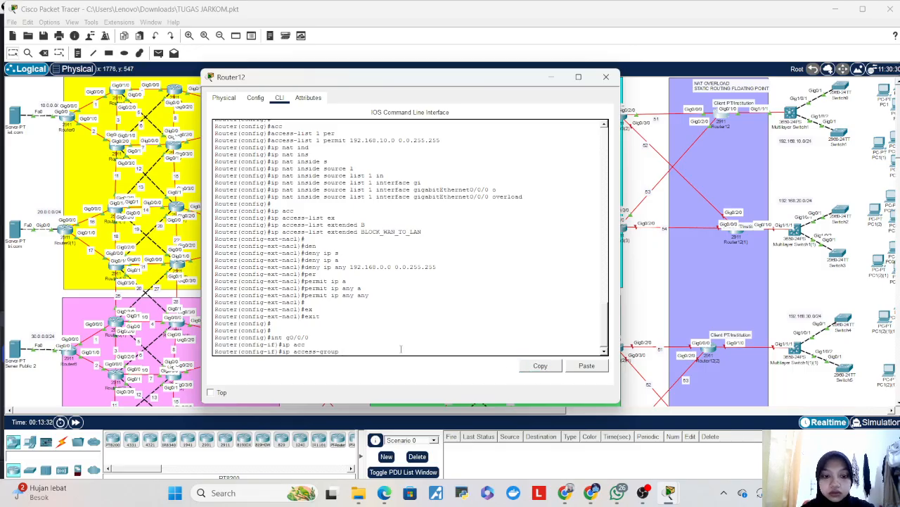
click(586, 365)
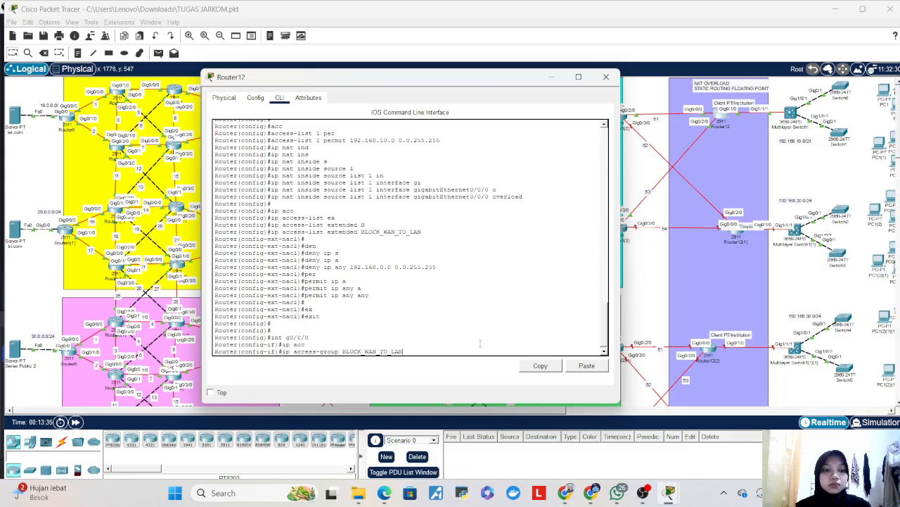
text(in)
key(Return)
- Apply the BLOCK_WAN_TO_LAN access group inbound on Router12's interface g0/2/0
key(Up)
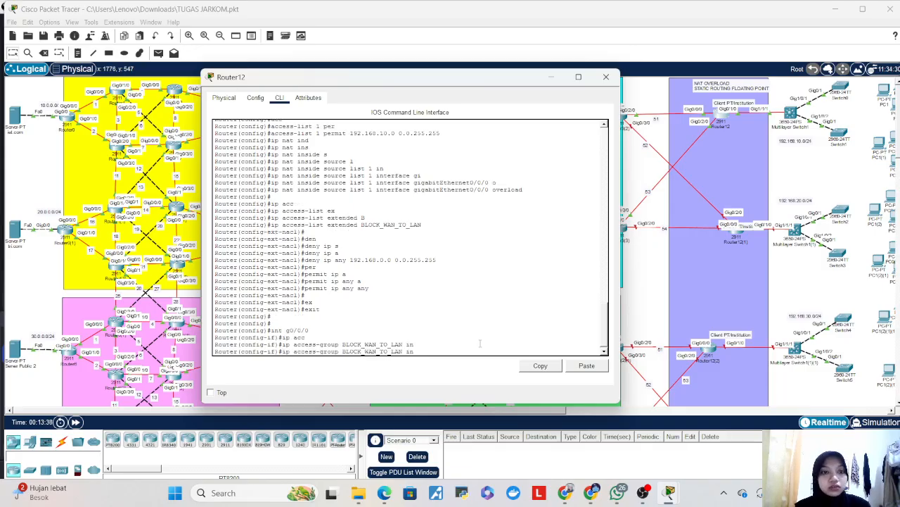
key(Up)
key(Up)
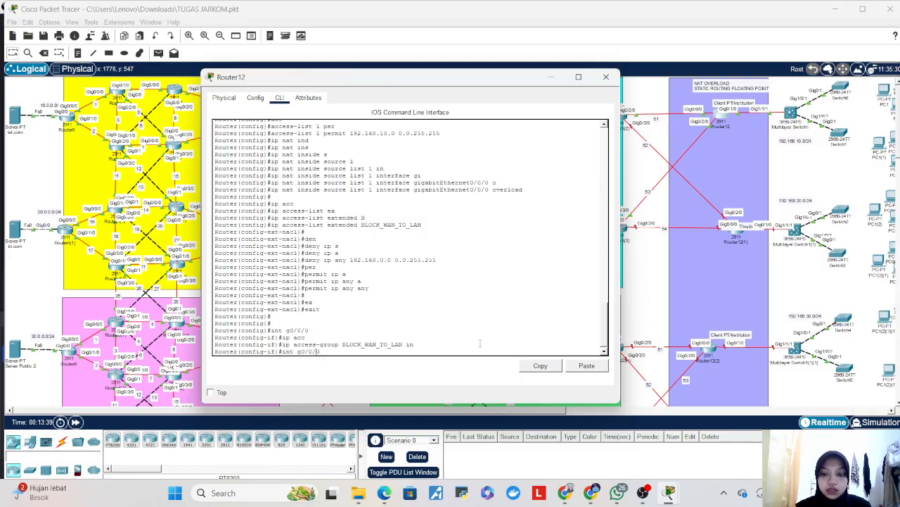
key(BackSpace)
text(2)
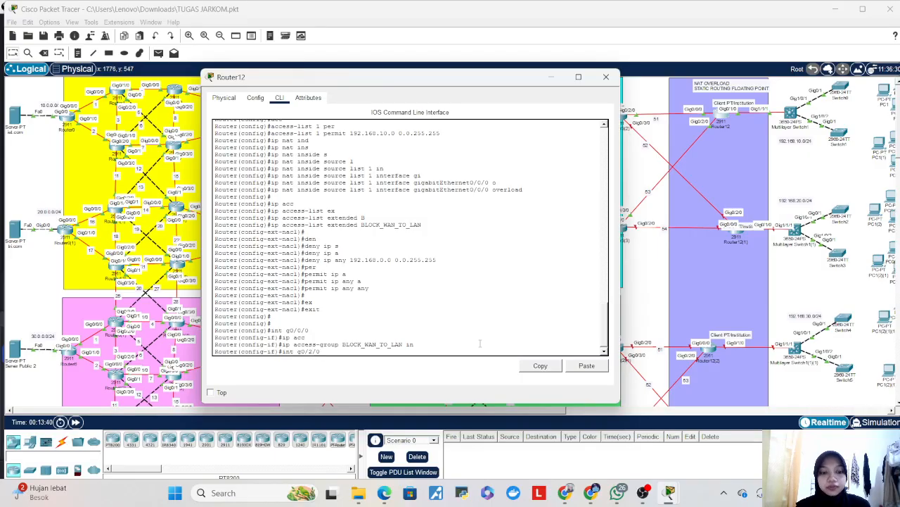
key(Return)
key(Up)
key(Up)
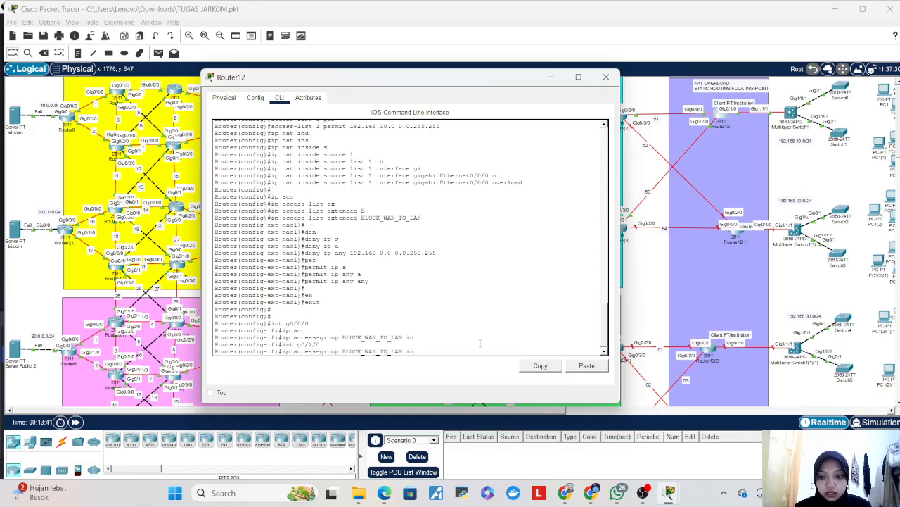
key(Return)
key(Return)
key(Return)
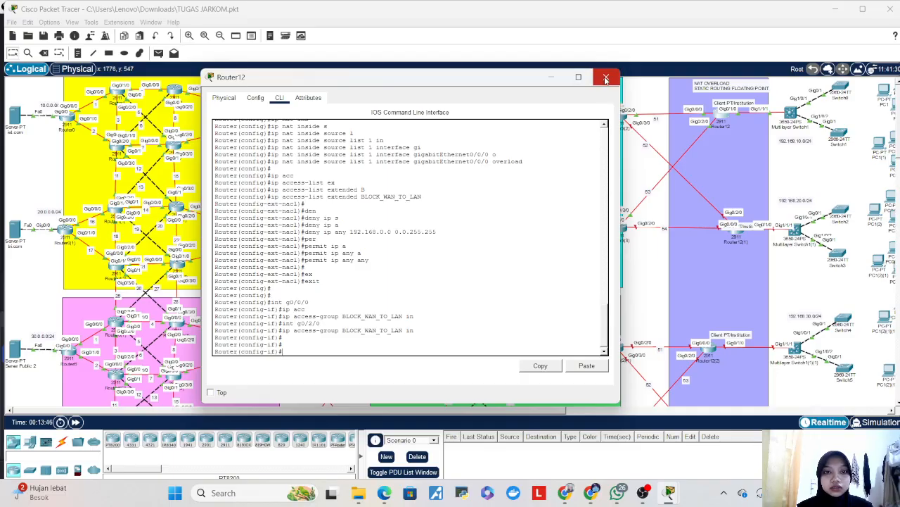
- End configuration mode on Router12, save the configuration with wr, and close the router's window
text(end)
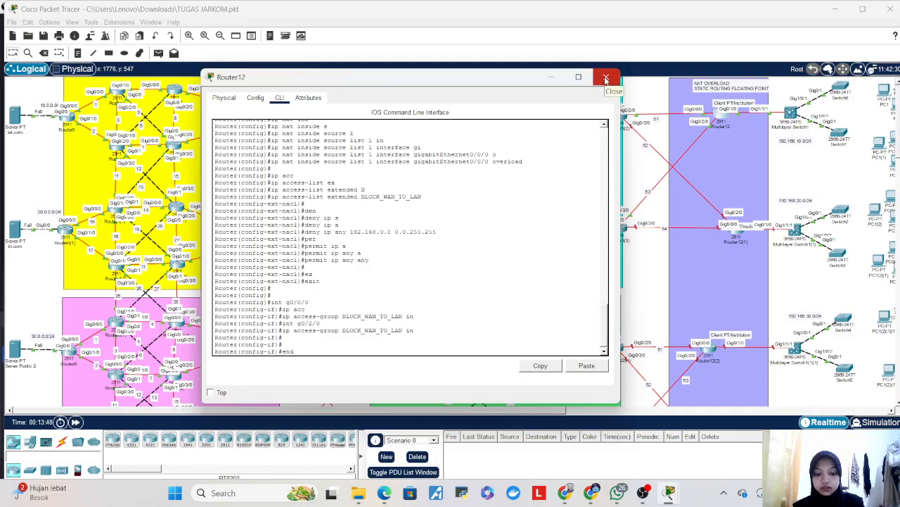
key(Return)
text(wr)
key(Return)
key(Return)
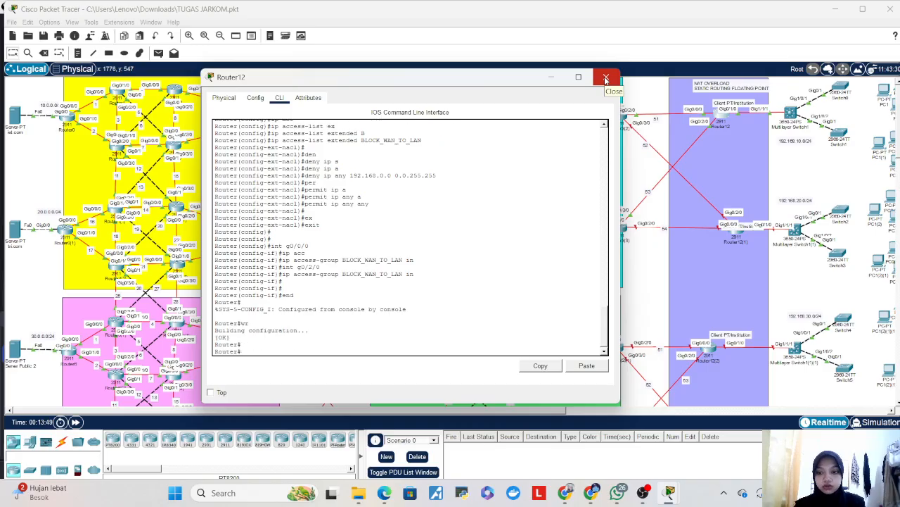
click(607, 78)
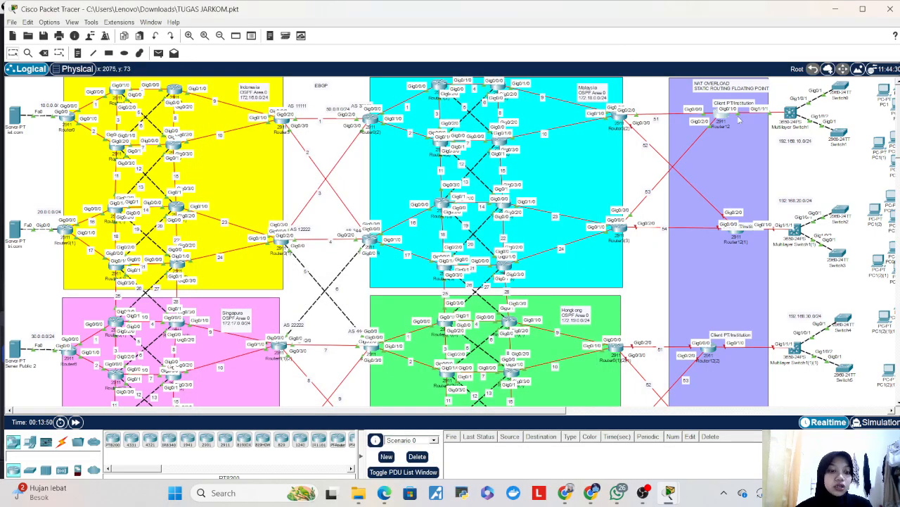
- Open the command line of Multilayer Switch1, answer no to the initial configuration dialog, and enter privileged EXEC mode
click(789, 114)
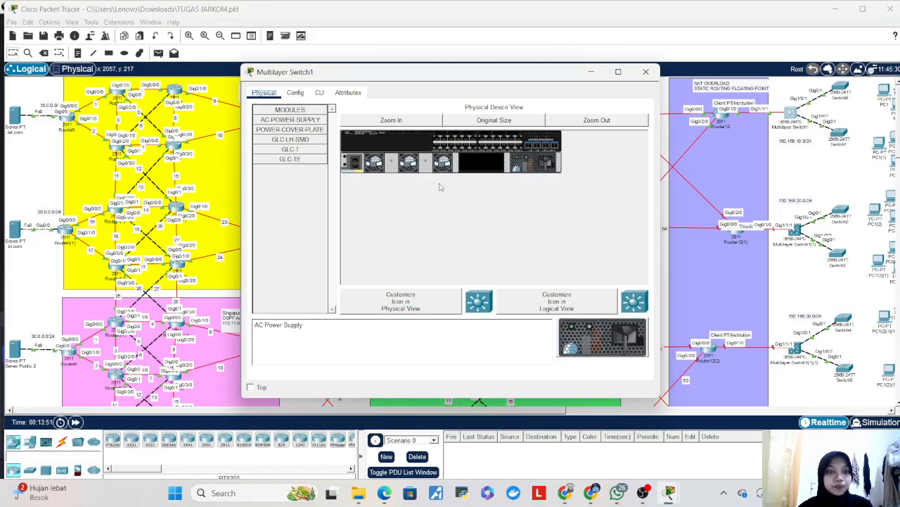
click(319, 94)
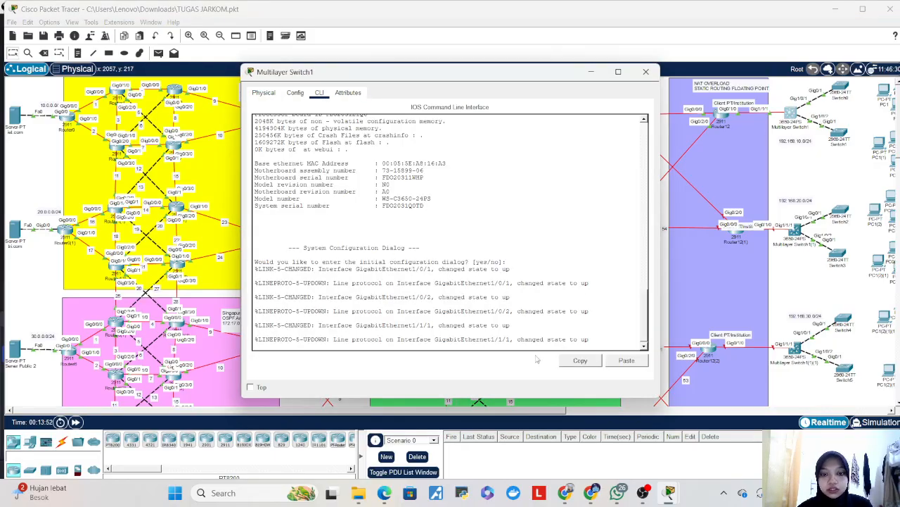
key(Return)
key(Return)
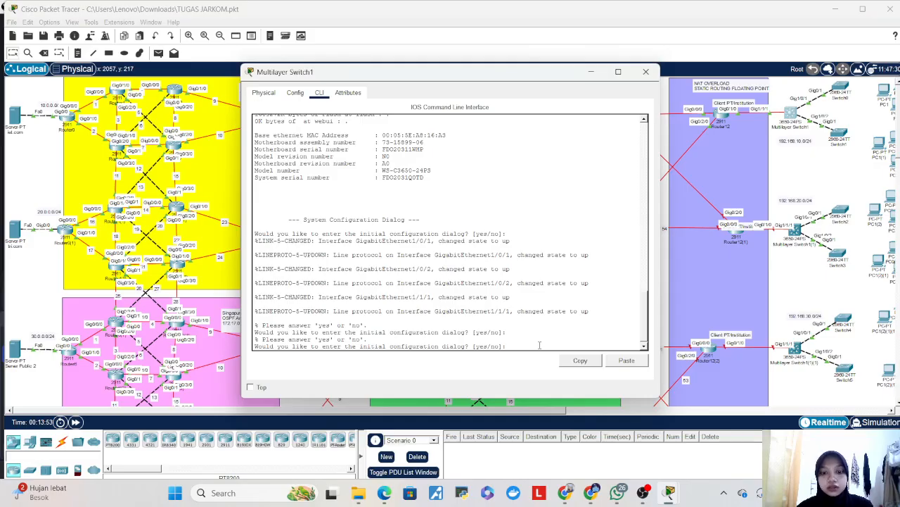
text(no)
key(Return)
key(Return)
key(Return)
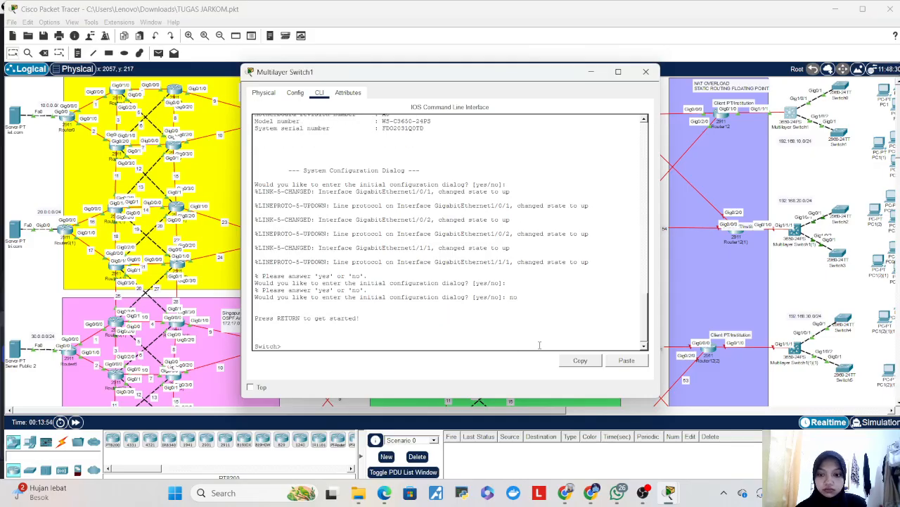
text(en)
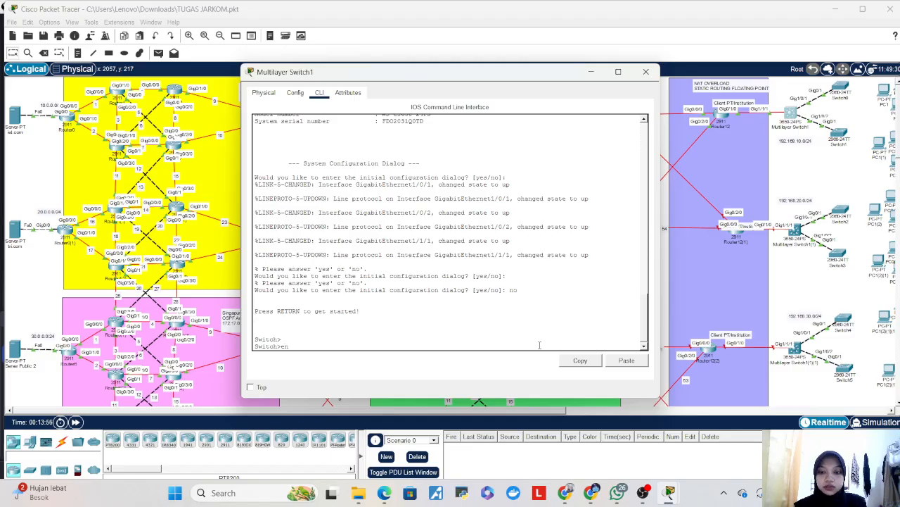
key(Return)
key(Return)
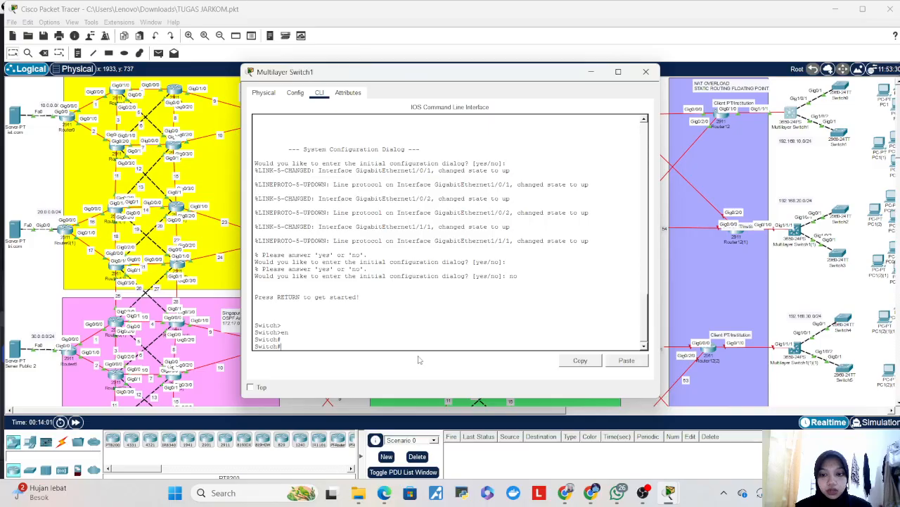
text(ro)
key(Tab)
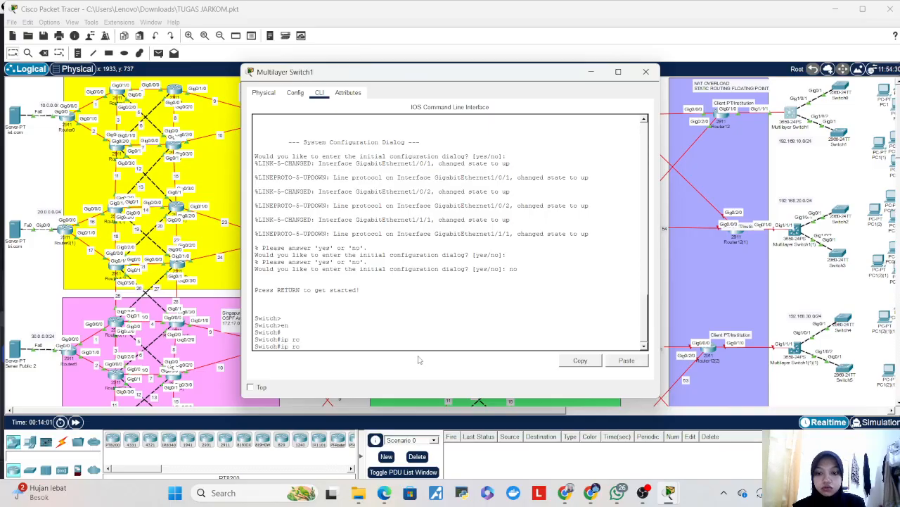
key(BackSpace)
key(BackSpace)
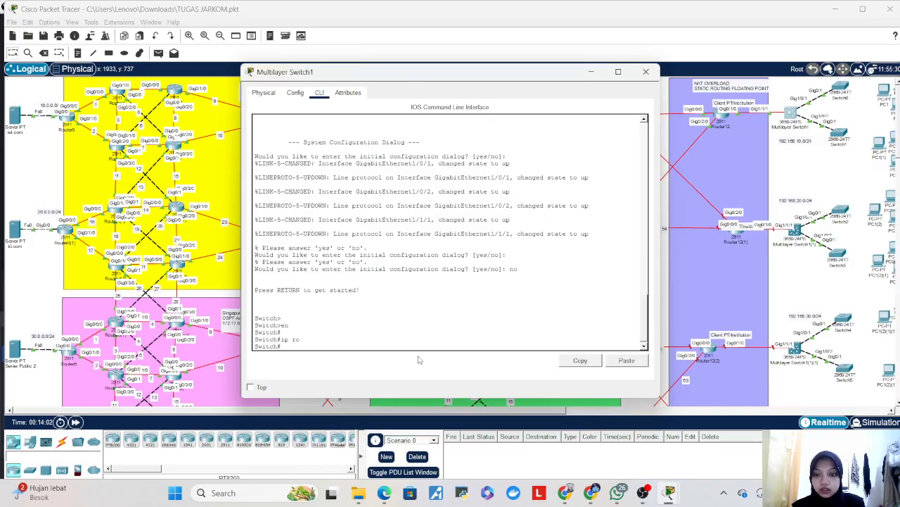
text(hos)
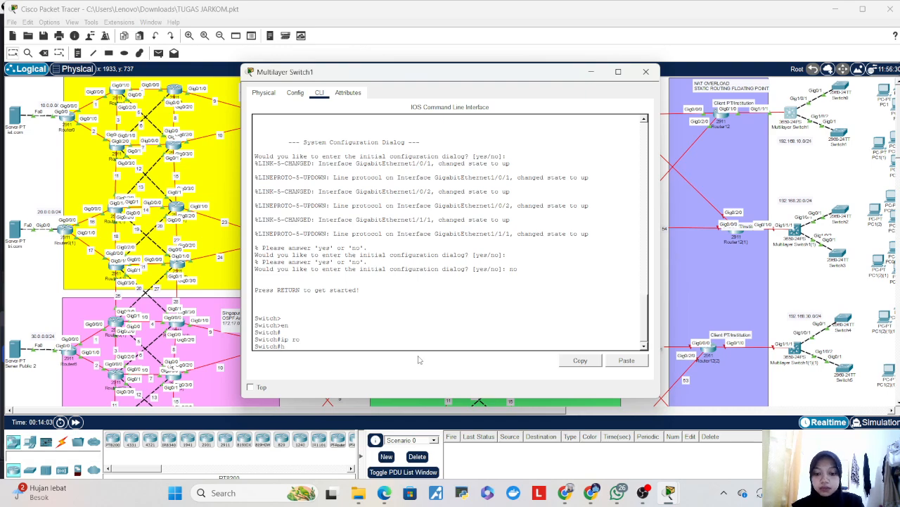
key(Tab)
key(BackSpace)
key(BackSpace)
key(BackSpace)
- Enter global configuration mode on Multilayer Switch1, set its hostname to SW3-1, and close its window
text(conf)
key(Tab)
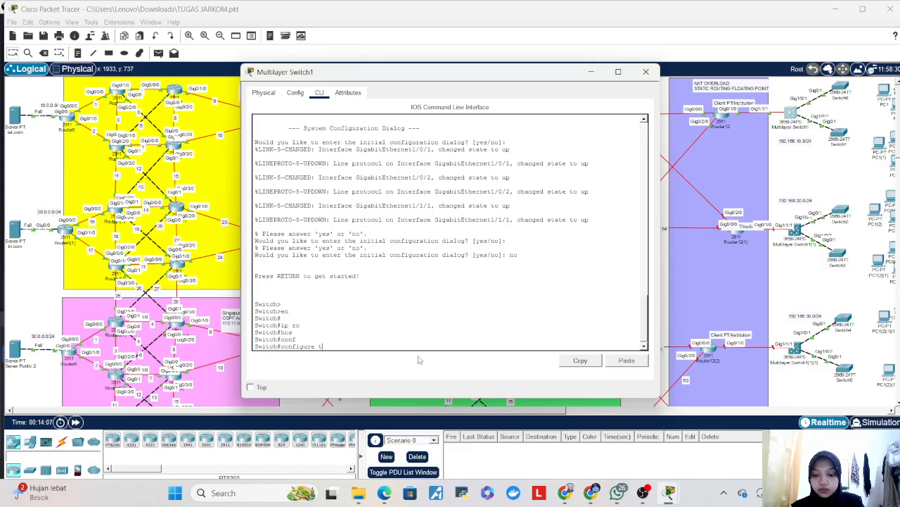
text(t)
key(Tab)
key(Return)
text(hos)
key(Tab)
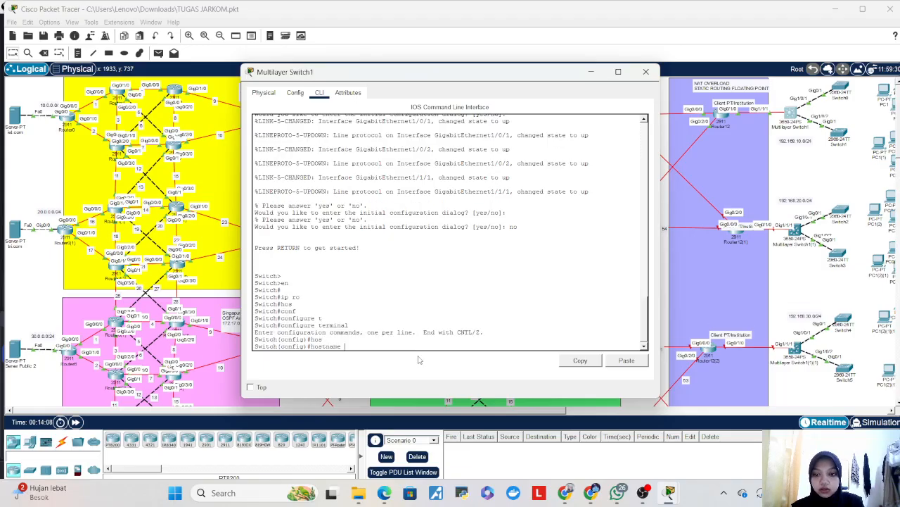
text(Sw)
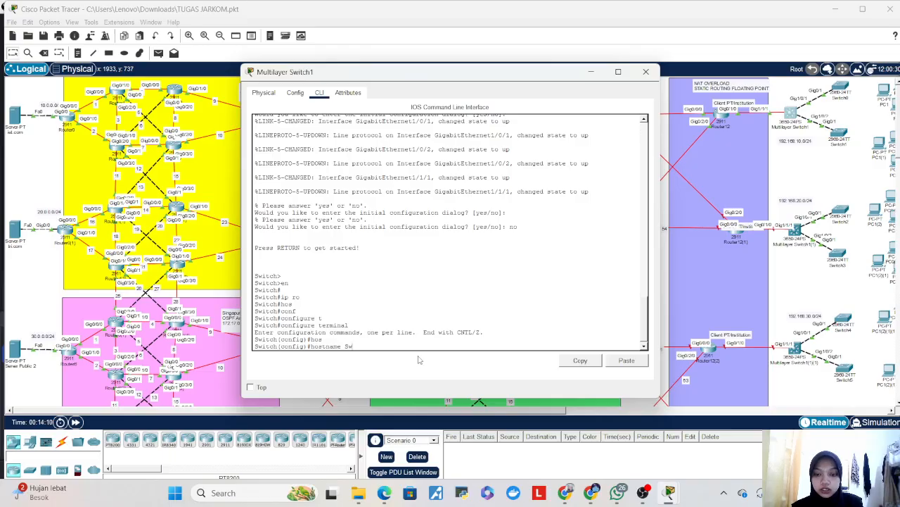
text(W3)
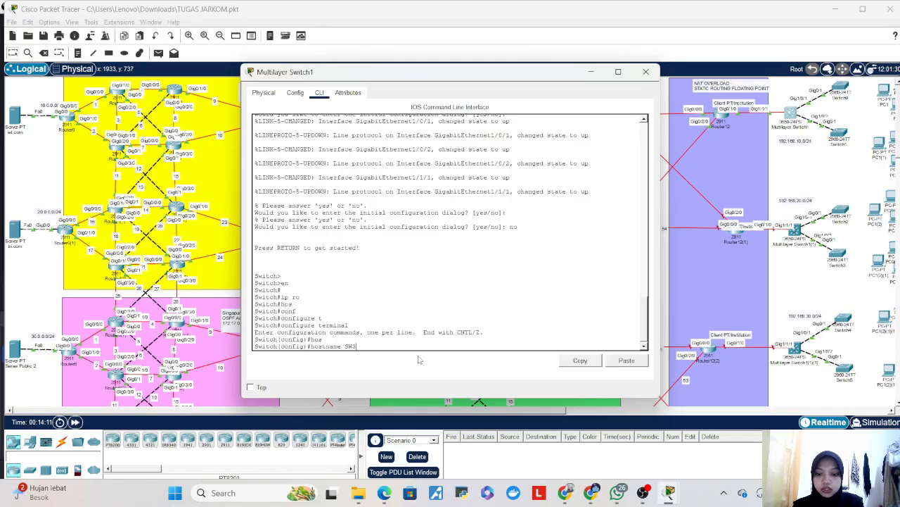
text(-1)
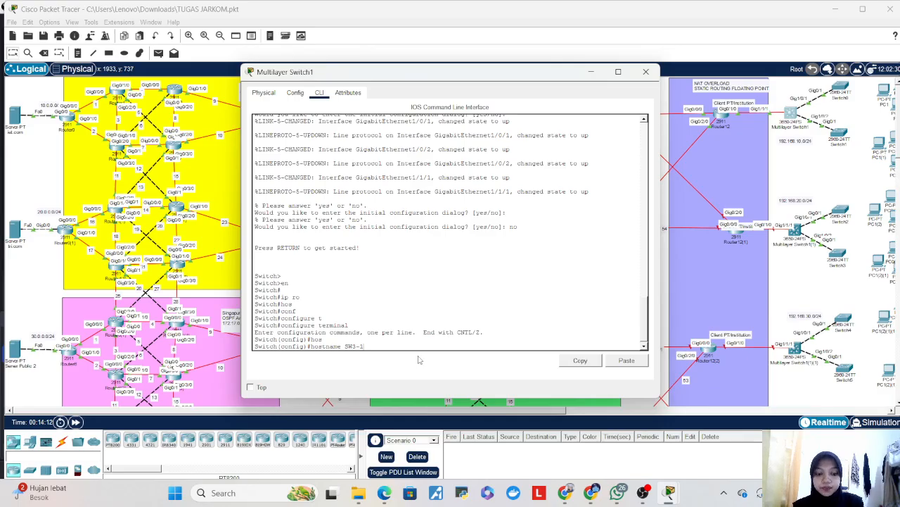
key(Return)
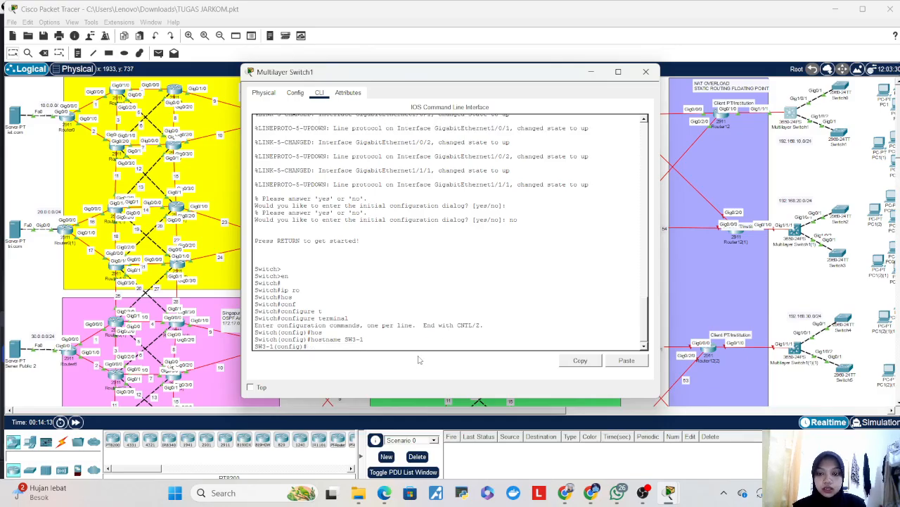
click(646, 71)
- Reopen Router12's command line and set its hostname to Router-Nat-1 in global configuration mode
click(729, 117)
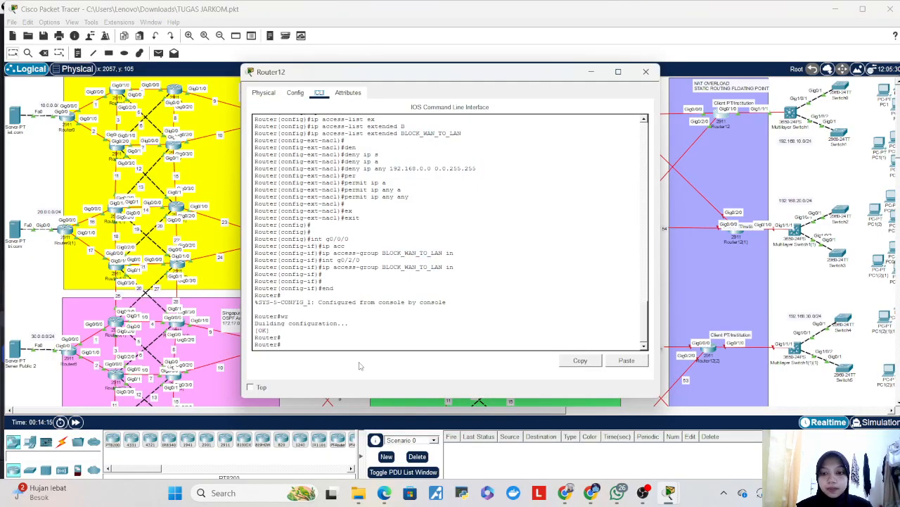
text(conf t)
key(Return)
text(ho)
key(Tab)
text(Router-Na)
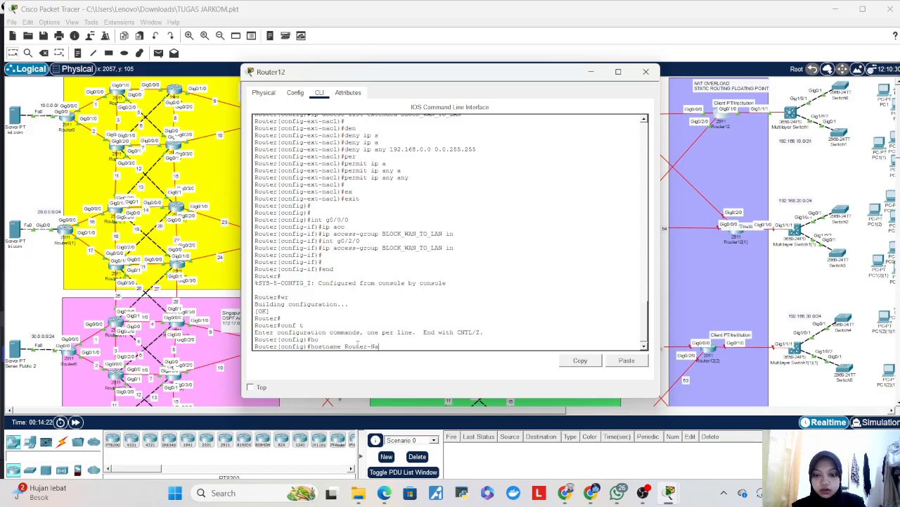
text(t)
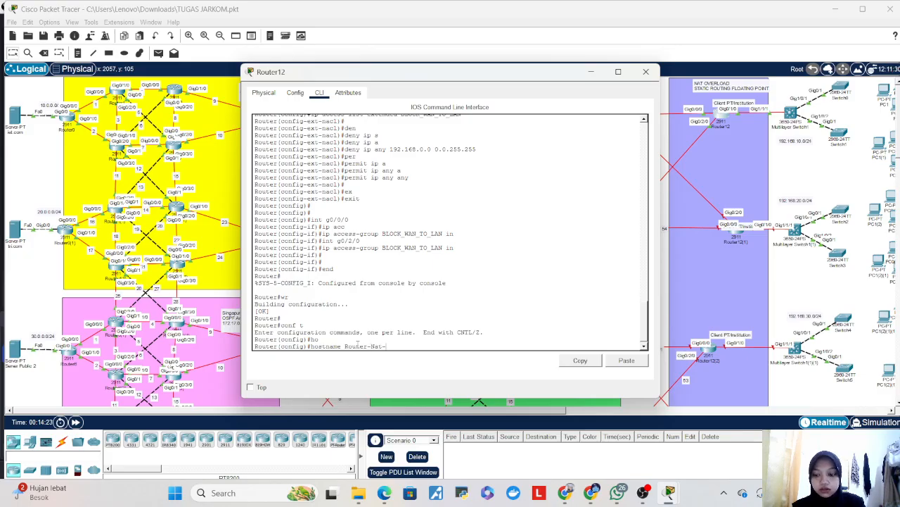
text(-1)
key(Return)
- End configuration mode on Router-Nat-1 and save the running configuration with WR
text(END)
key(Return)
text(W)
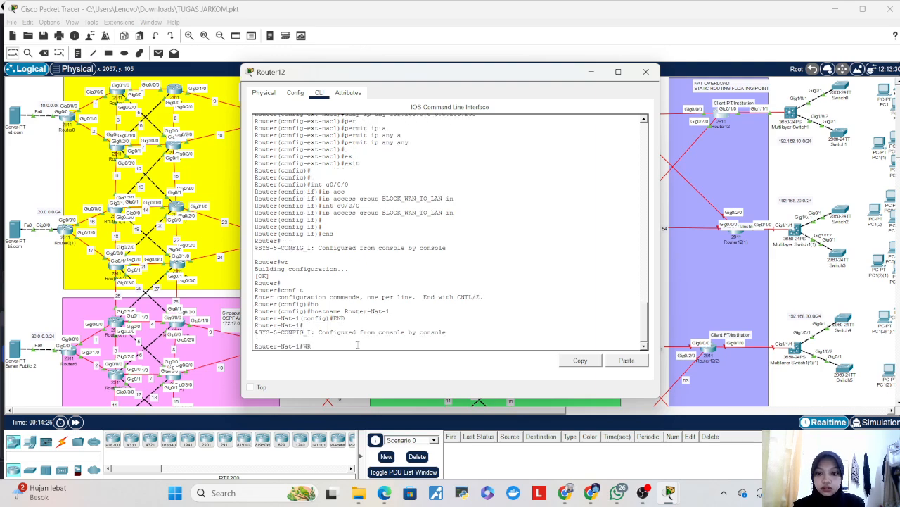
text(R)
key(Return)
key(Return)
key(Return)
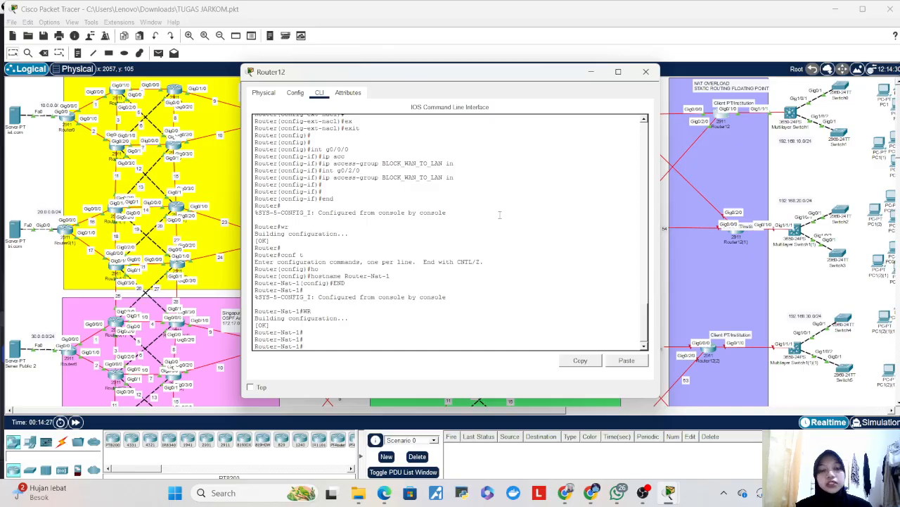
- Close Router12's window, reopen Multilayer Switch1's command line, and enter interface configuration for VLAN 1
click(646, 71)
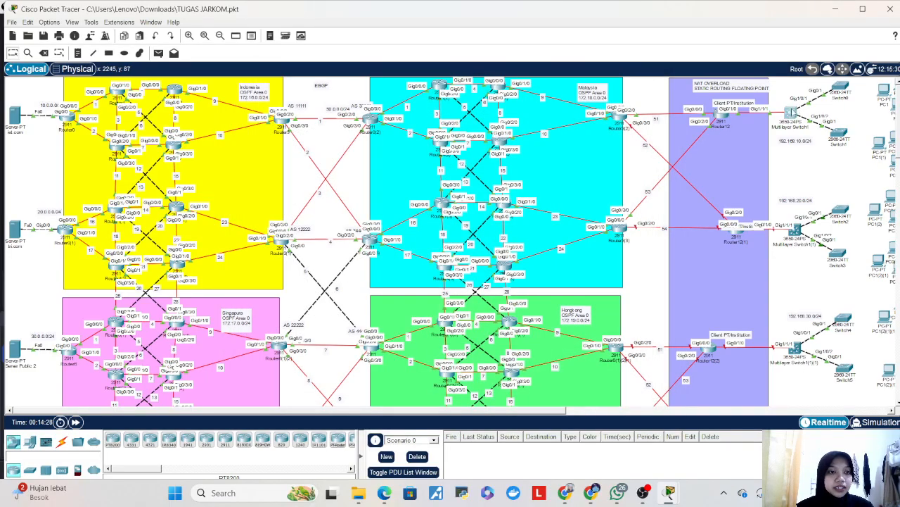
click(792, 112)
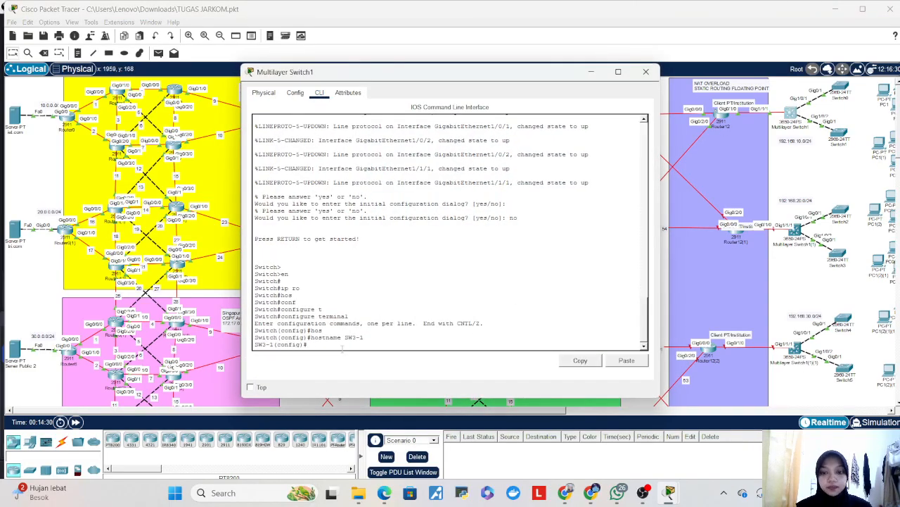
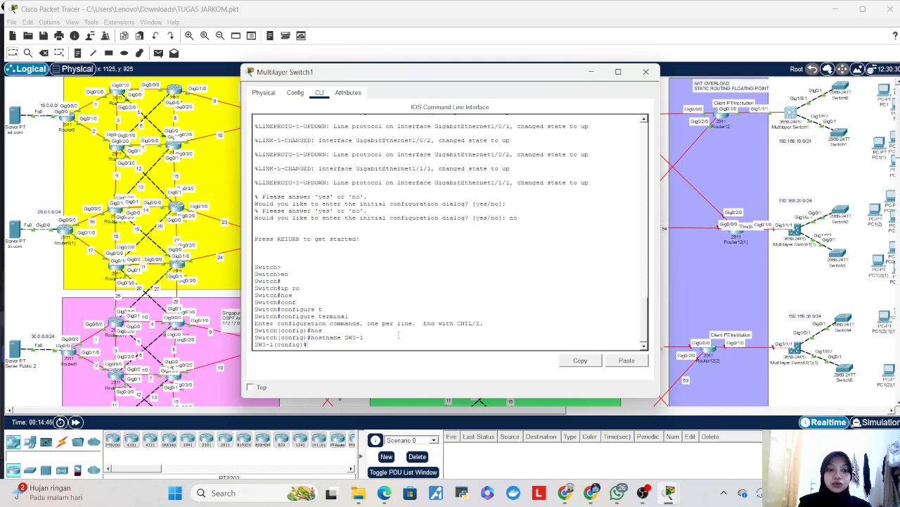
text(int vl)
key(Tab)
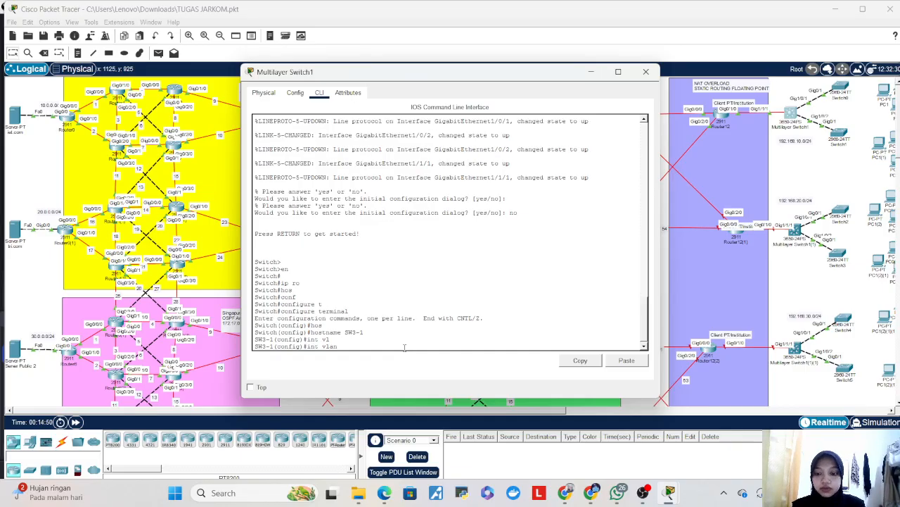
key(Return)
text(ip add)
key(Tab)
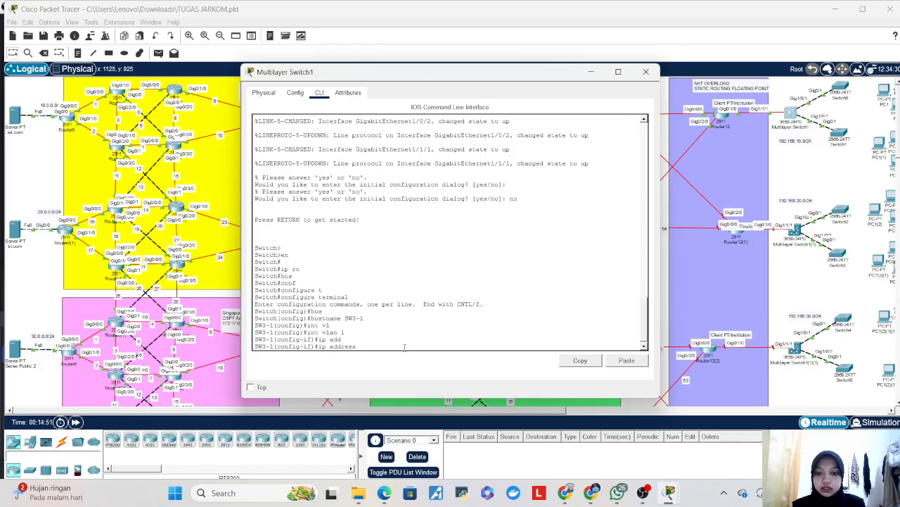
key(BackSpace)
key(BackSpace)
key(BackSpace)
key(BackSpace)
key(BackSpace)
key(BackSpace)
key(BackSpace)
key(BackSpace)
key(BackSpace)
key(BackSpace)
key(BackSpace)
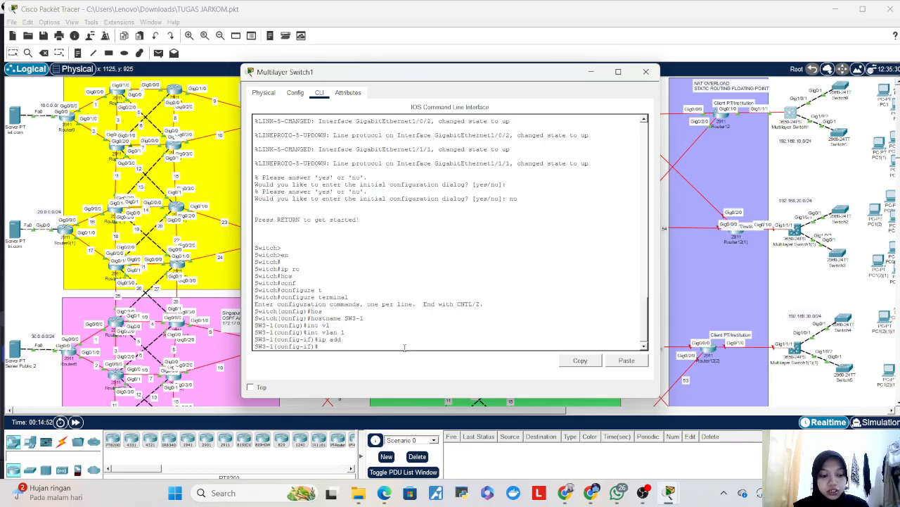
key(Up)
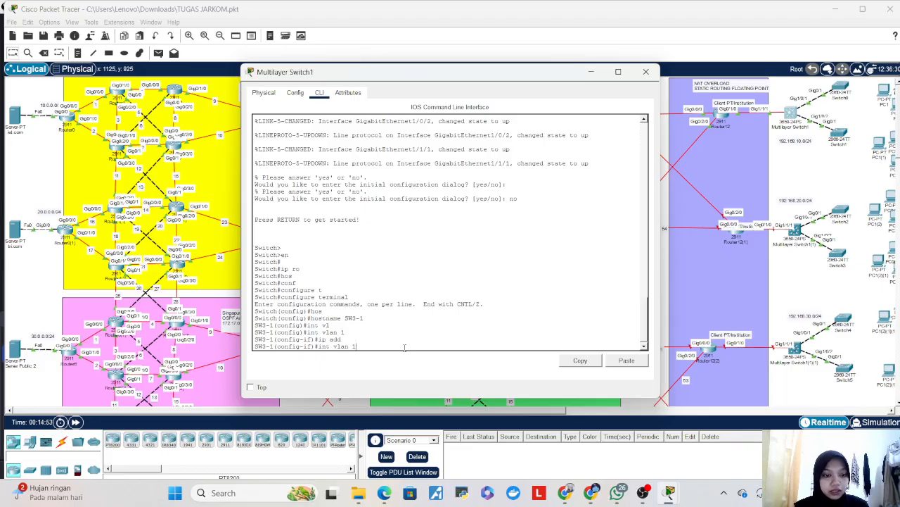
key(BackSpace)
key(BackSpace)
key(BackSpace)
key(BackSpace)
key(BackSpace)
key(BackSpace)
key(BackSpace)
key(BackSpace)
key(BackSpace)
key(BackSpace)
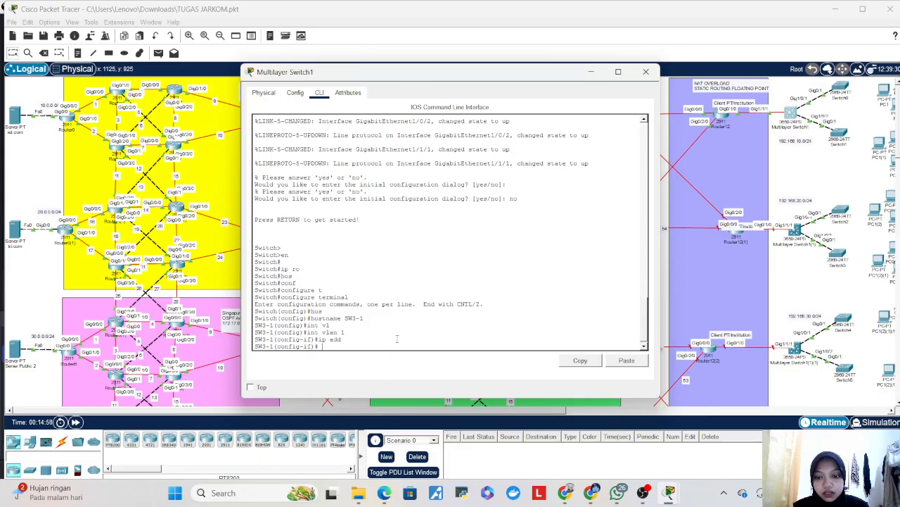
- Assign IP address 192.168.10.2 with subnet mask 255.255.255.0 to the VLAN 1 interface on SW3-1
text(ip add)
key(Tab)
text(1)
key(BackSpace)
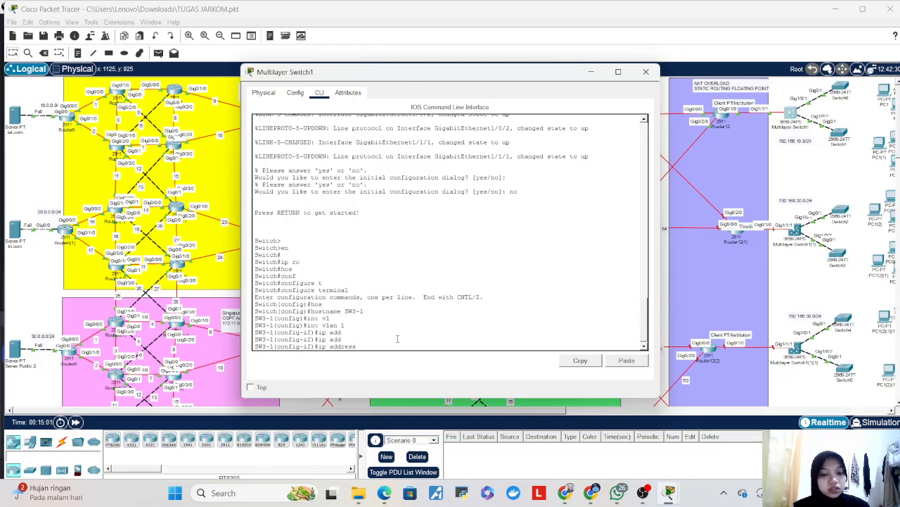
text(192)
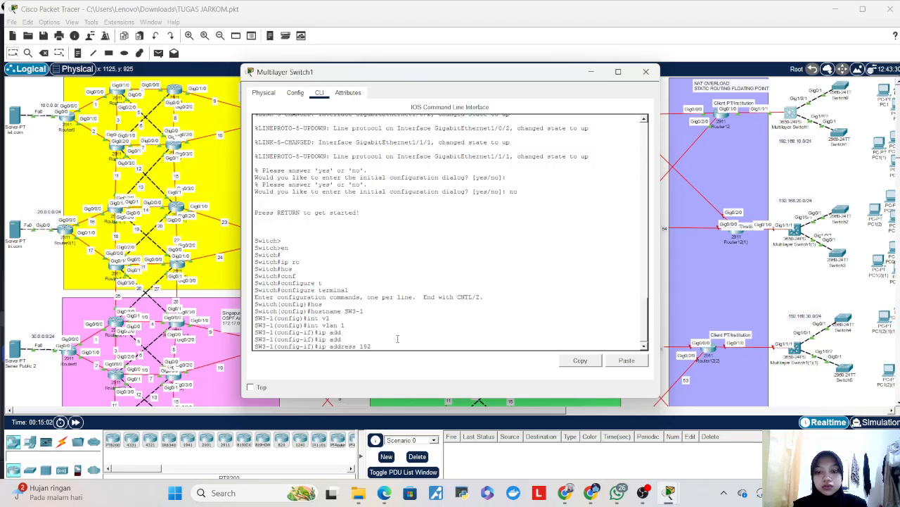
text(.168.10.2 2)
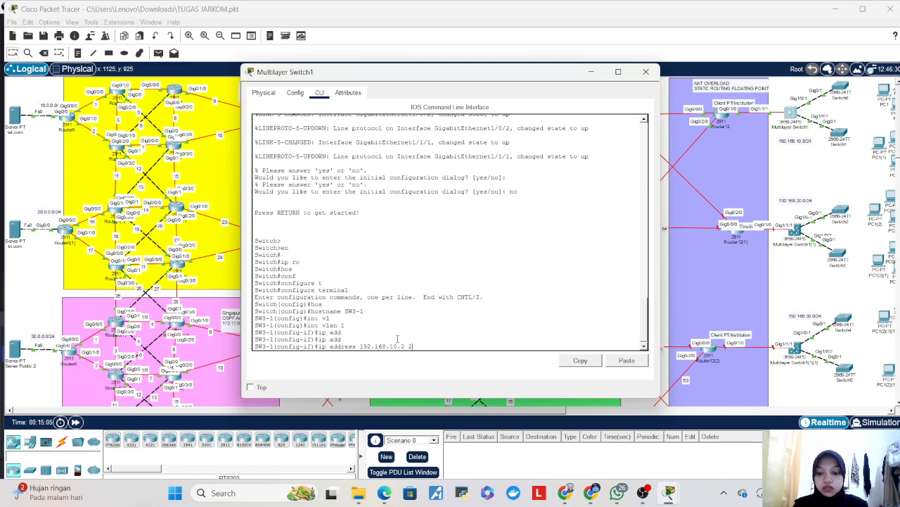
text(55.255.255.)
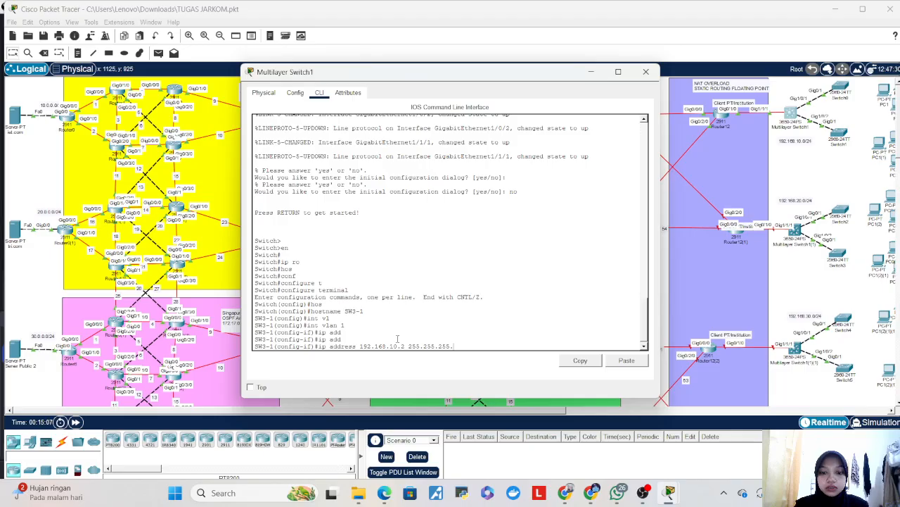
text(0)
key(Return)
key(Return)
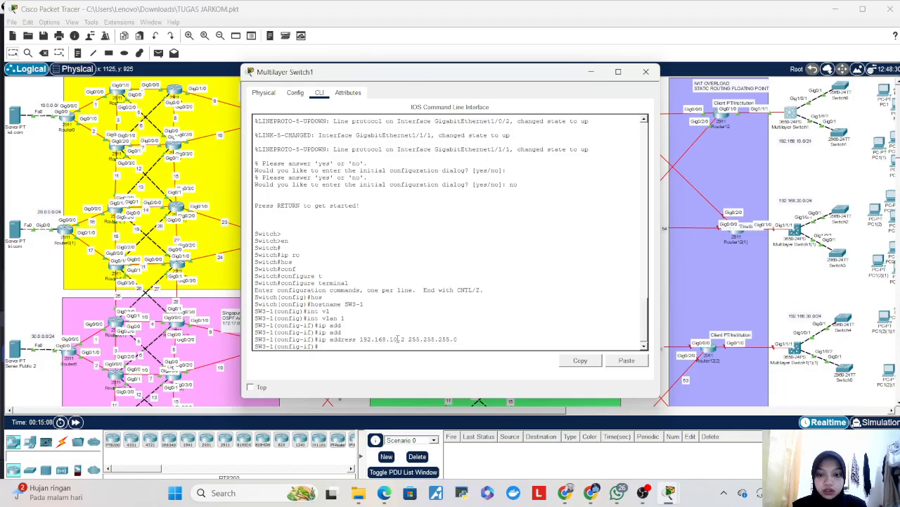
- Enable the VLAN 1 interface on SW3-1 with no shutdown
text(no sh)
key(Return)
key(Return)
key(Return)
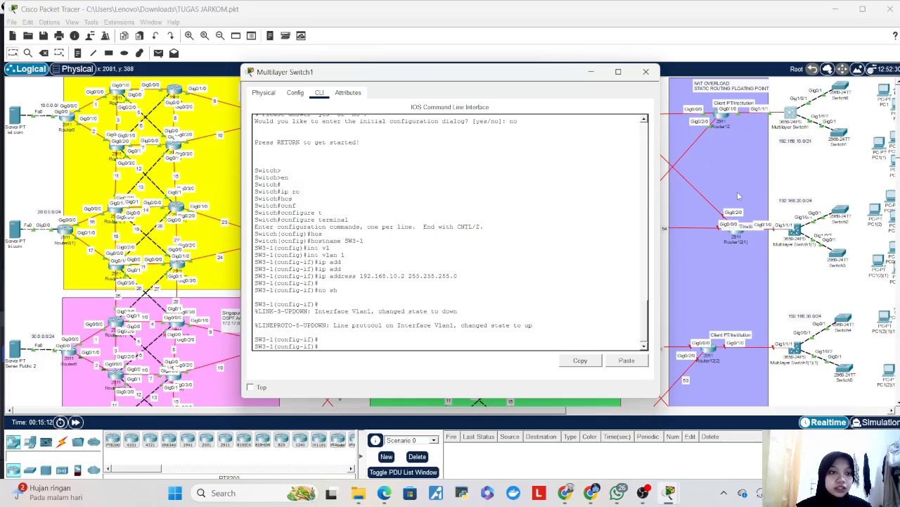
- Bring the PC VLAN address notes into view, reopen Multilayer Switch1's command line, and exit VLAN 1 interface configuration
click(817, 190)
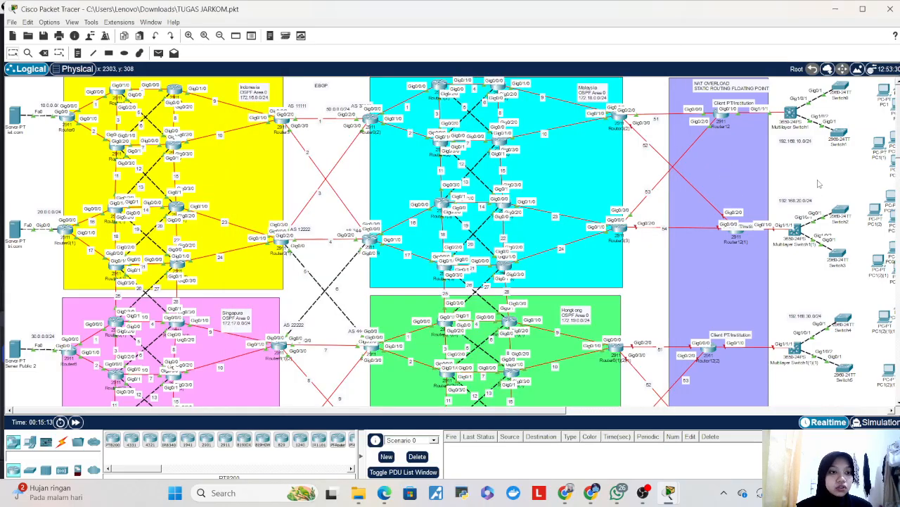
drag(264, 410, 401, 429)
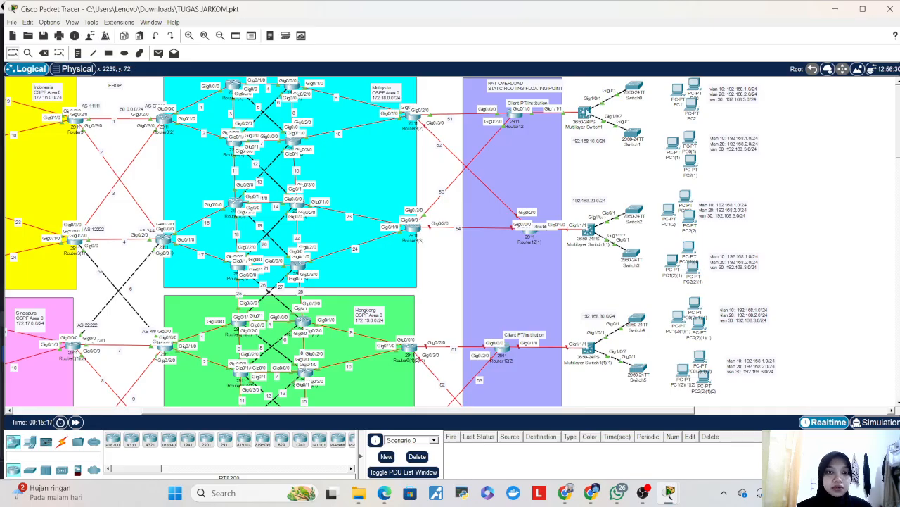
click(587, 109)
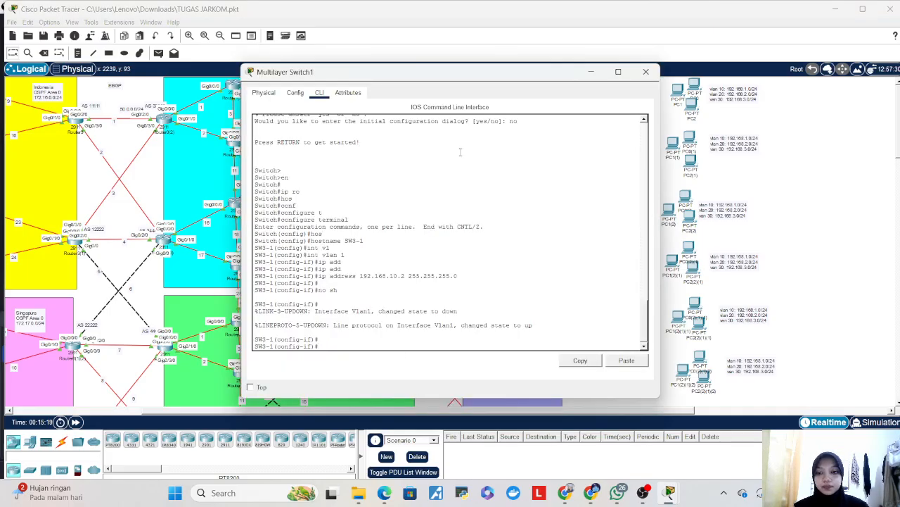
drag(481, 73, 526, 74)
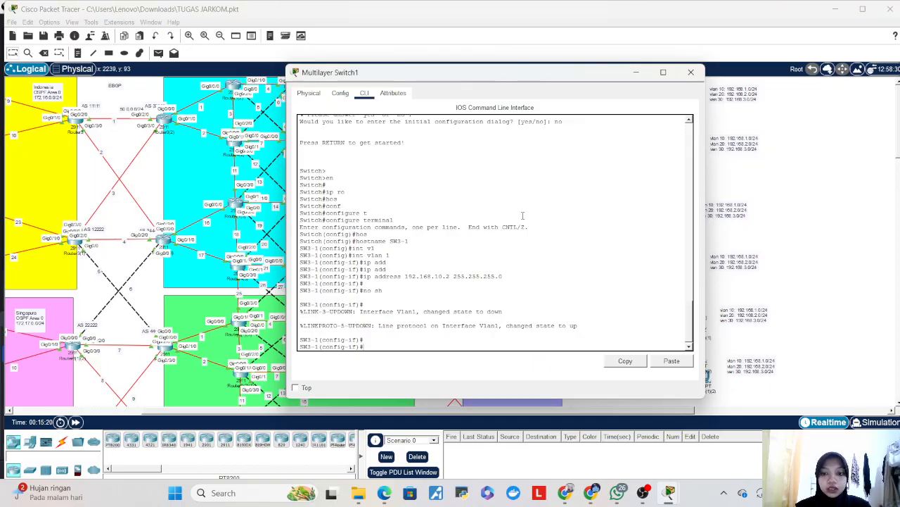
text(vl)
key(Tab)
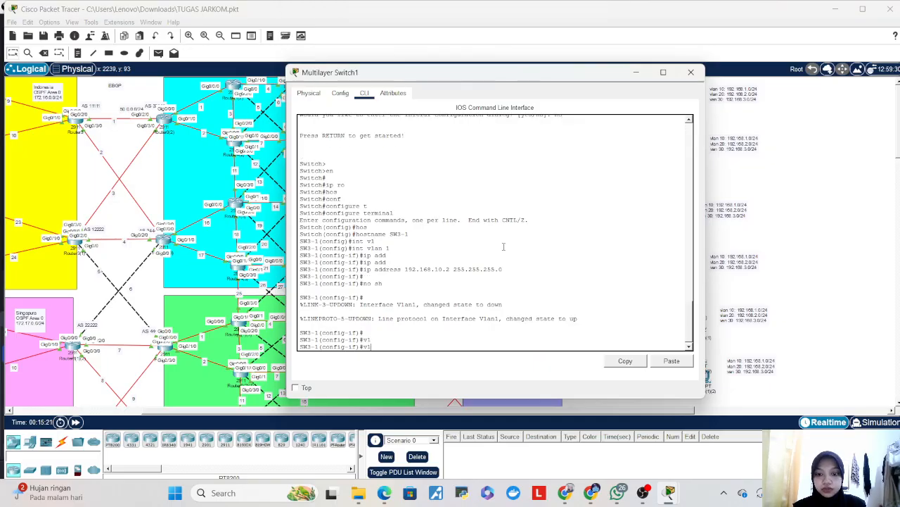
key(BackSpace)
key(BackSpace)
text(ex)
key(Tab)
key(Return)
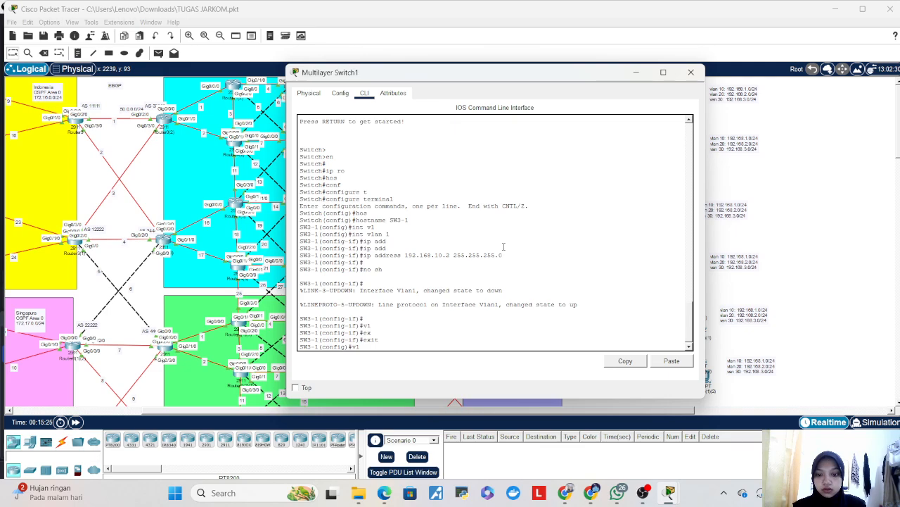
- Create VLAN 10 on SW3-1 and name it VLAN_10
text(vl)
key(Tab)
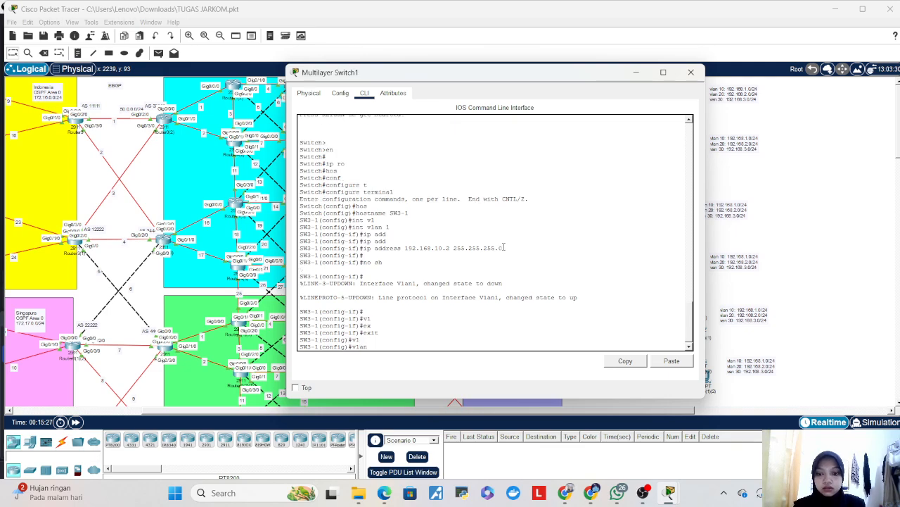
text(10)
key(Return)
text(name VLA)
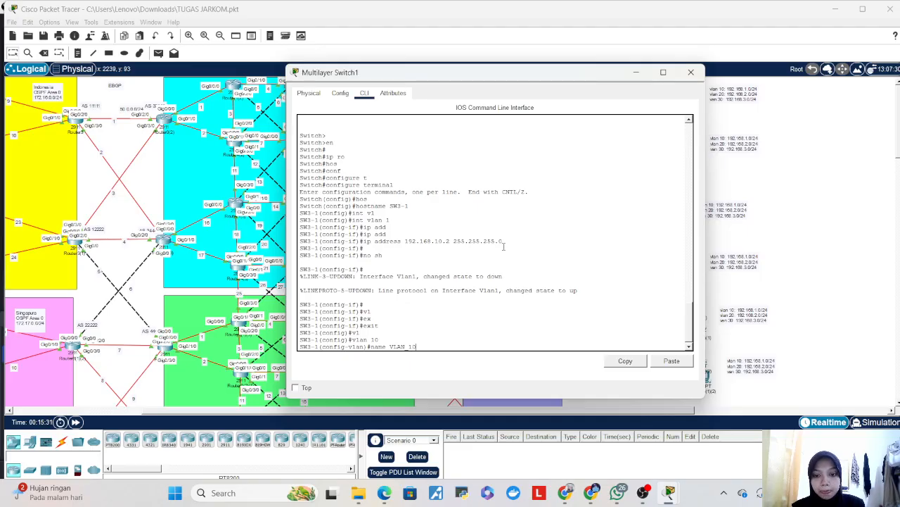
key(Return)
- Create VLAN 20 on SW3-1 and name it VLAN_20
key(Up)
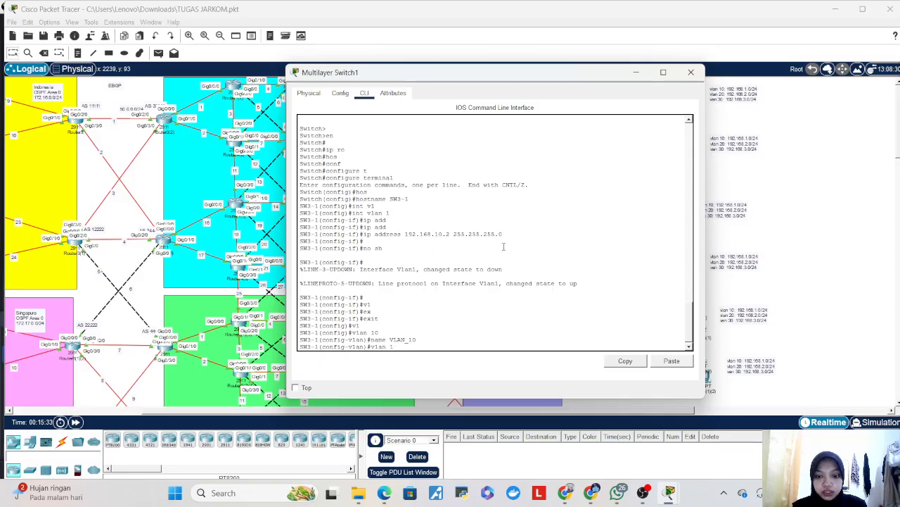
text(20)
key(Return)
text(name VLAN_10)
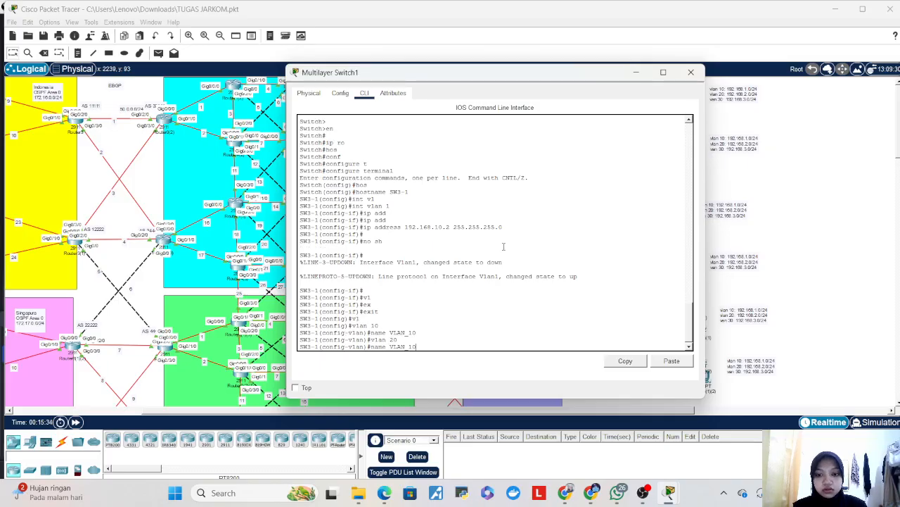
text(2)
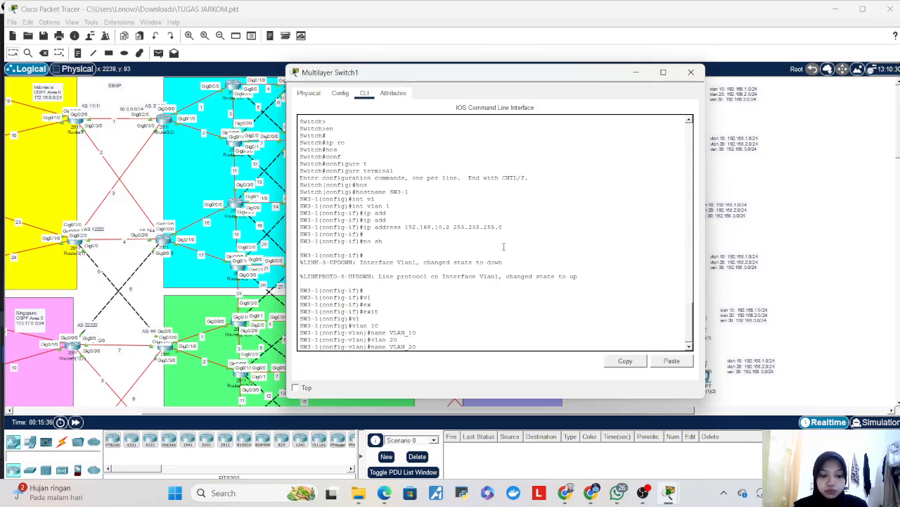
text(0)
key(Return)
- Create VLAN 30 on SW3-1 and name it VLAN_30
key(Up)
key(Up)
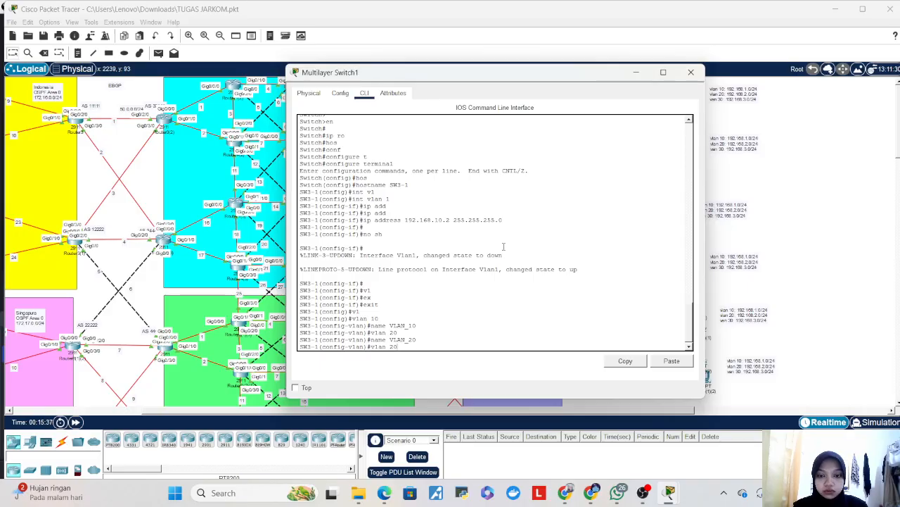
key(BackSpace)
key(BackSpace)
text(30)
key(Return)
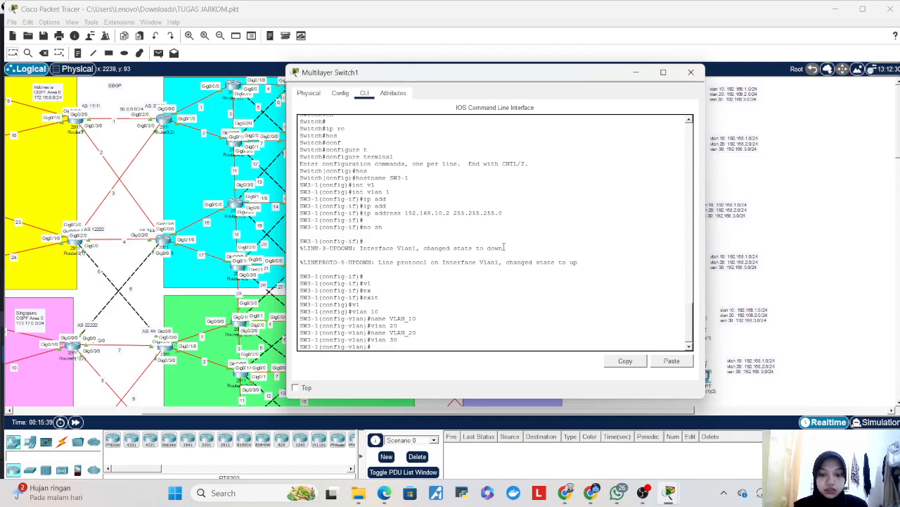
key(Up)
key(Up)
key(Return)
key(Return)
key(Return)
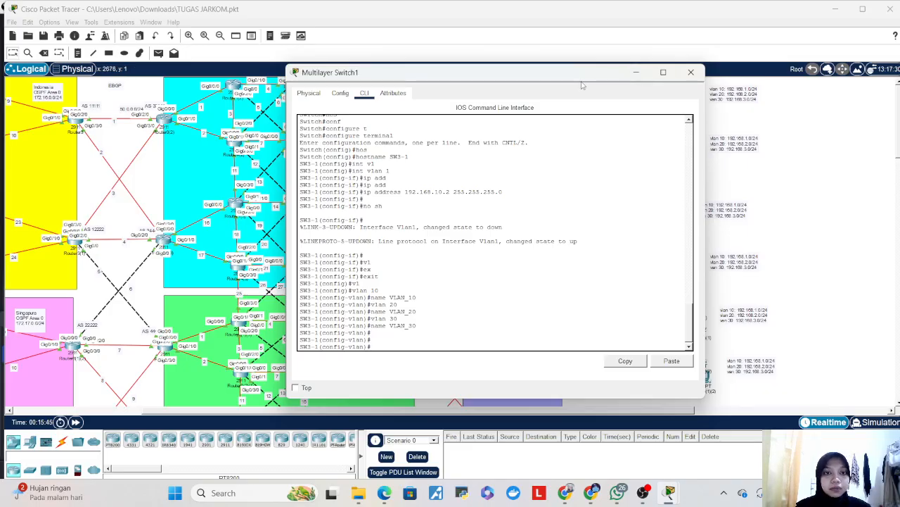
- Move the Multilayer Switch1 window slightly aside and exit VLAN configuration back to global configuration mode
drag(581, 77, 562, 76)
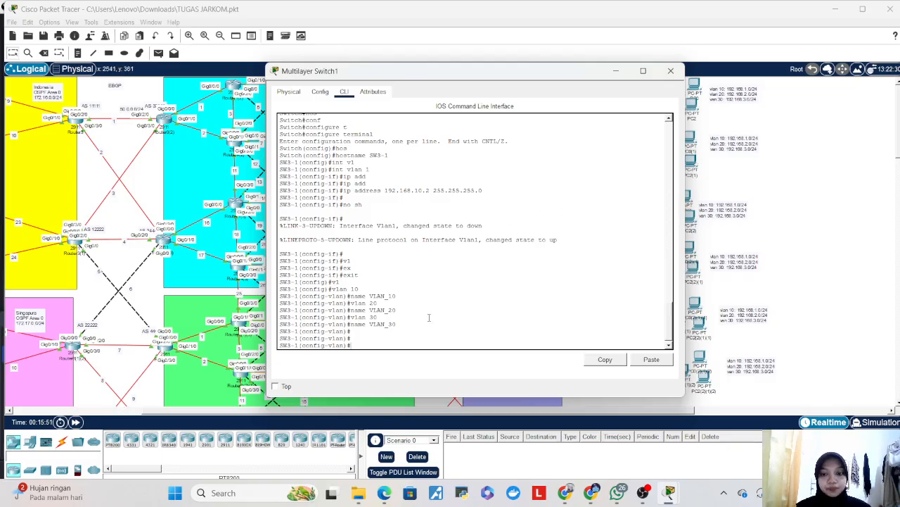
text(ex)
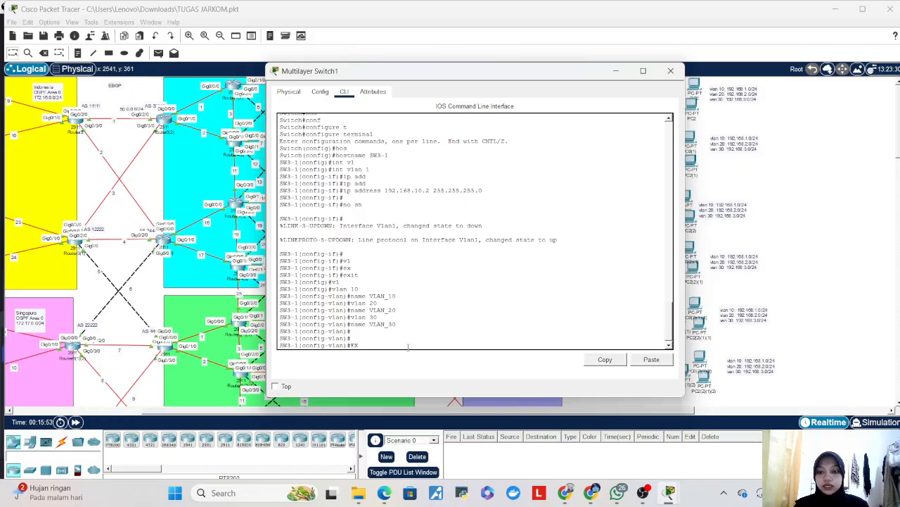
key(Tab)
key(Return)
key(Return)
key(Return)
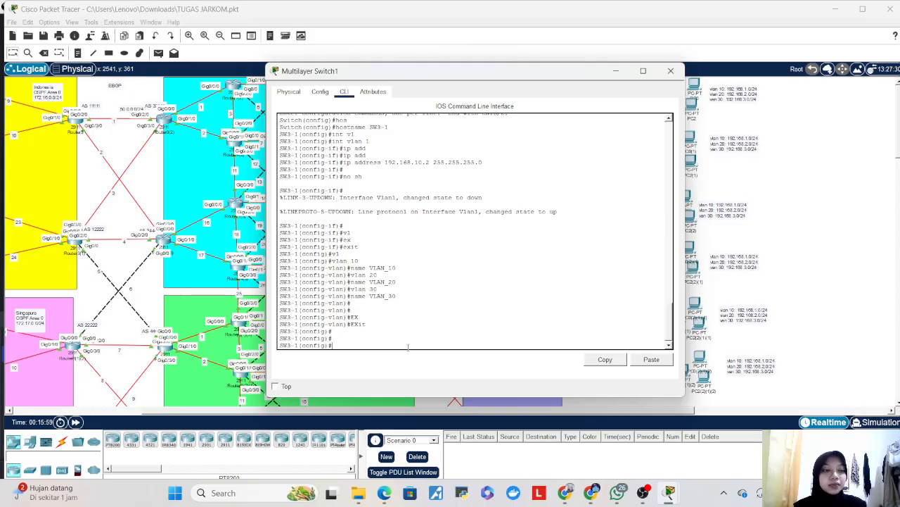
- Assign IP address 192.168.1.1 with mask 255.255.255.0 to the VLAN 10 interface on SW3-1
text(in)
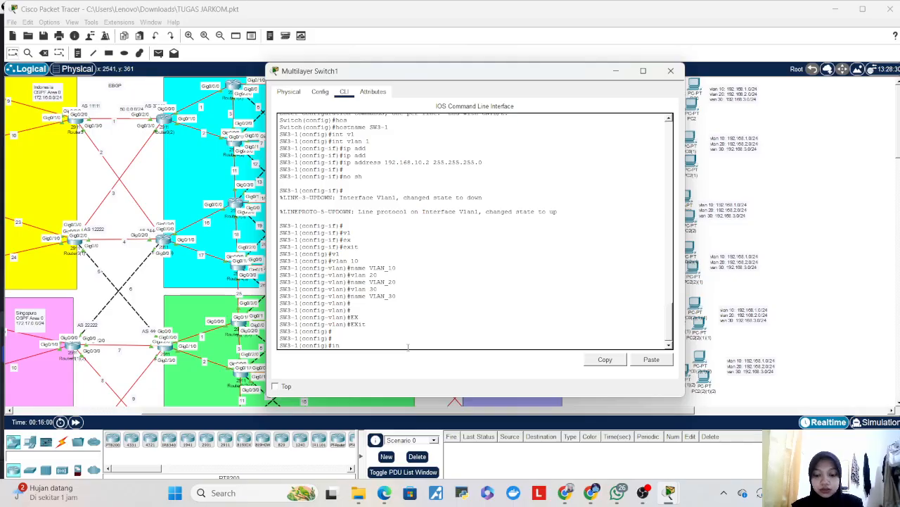
text(t vlan 1)
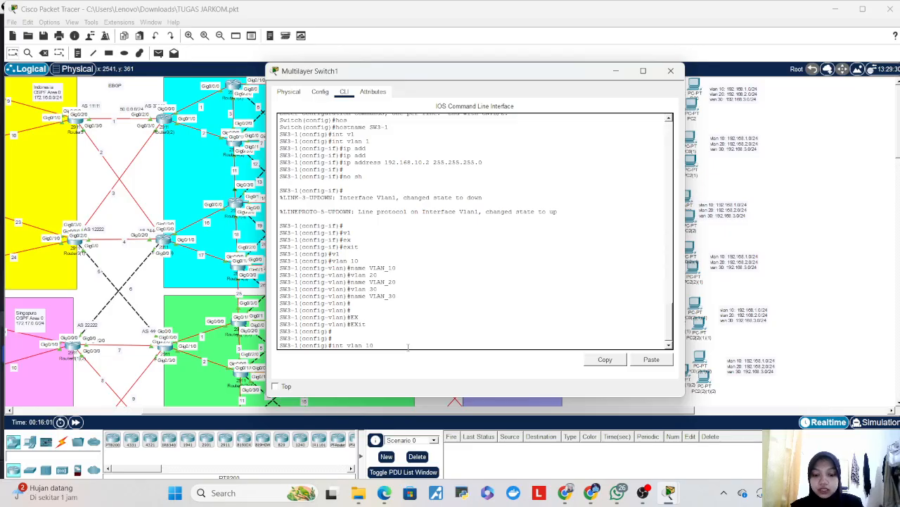
text(0)
key(Return)
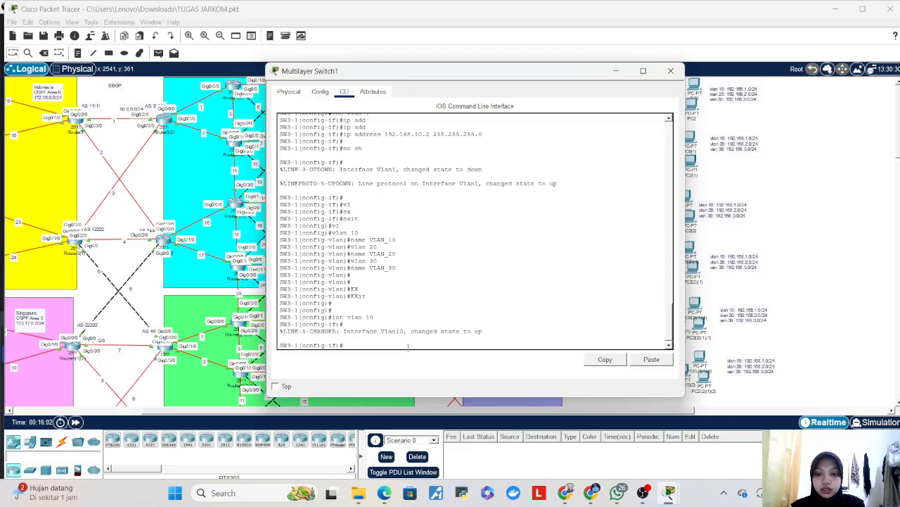
text(ip add)
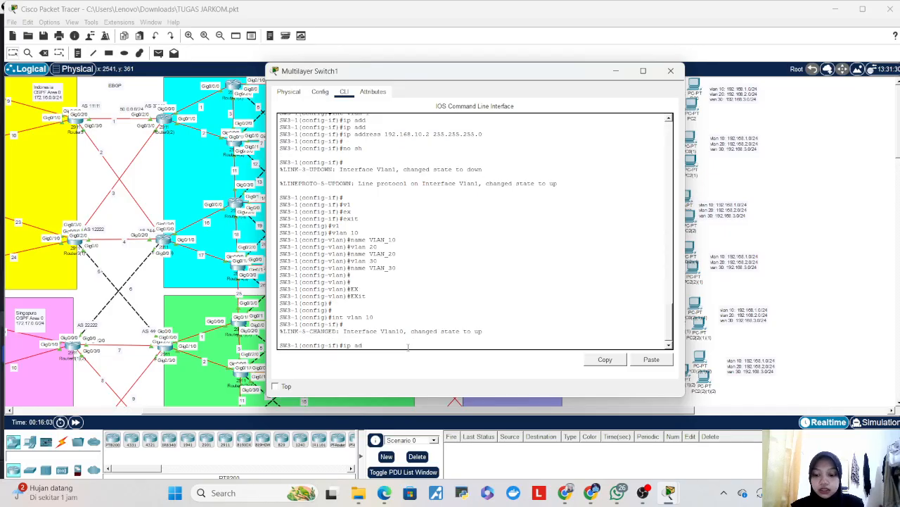
key(Tab)
text(1)
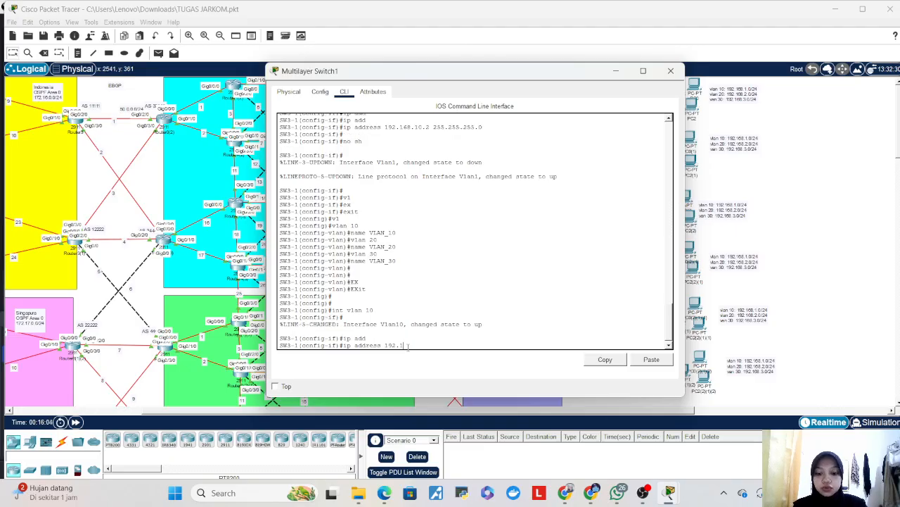
text(92.168.1)
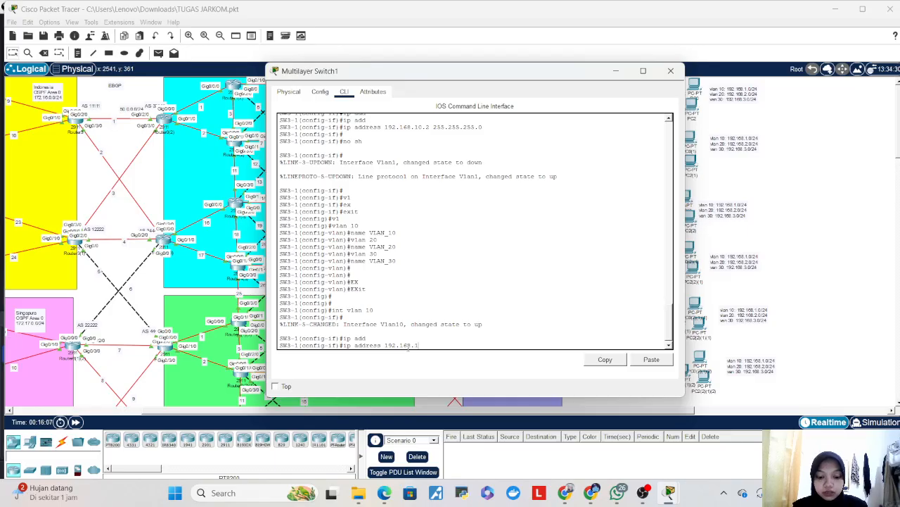
text(0.1 255.255.255.0)
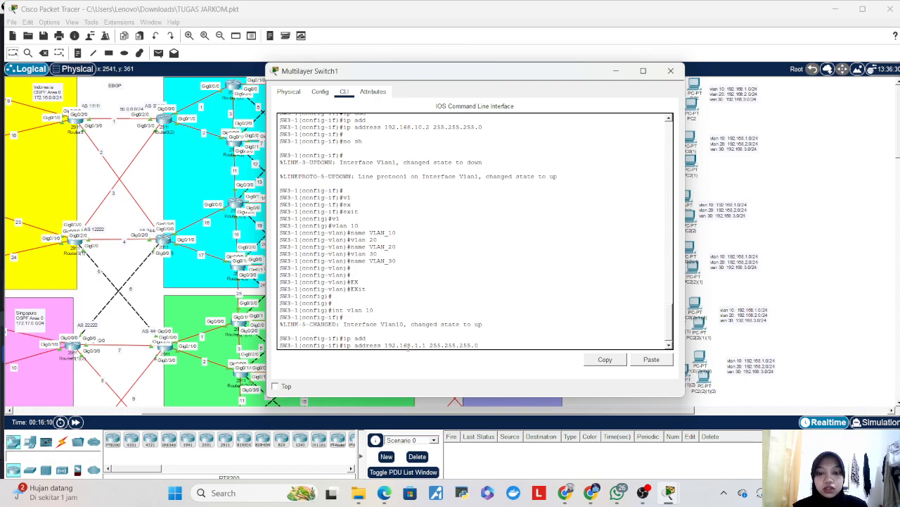
key(Return)
key(Return)
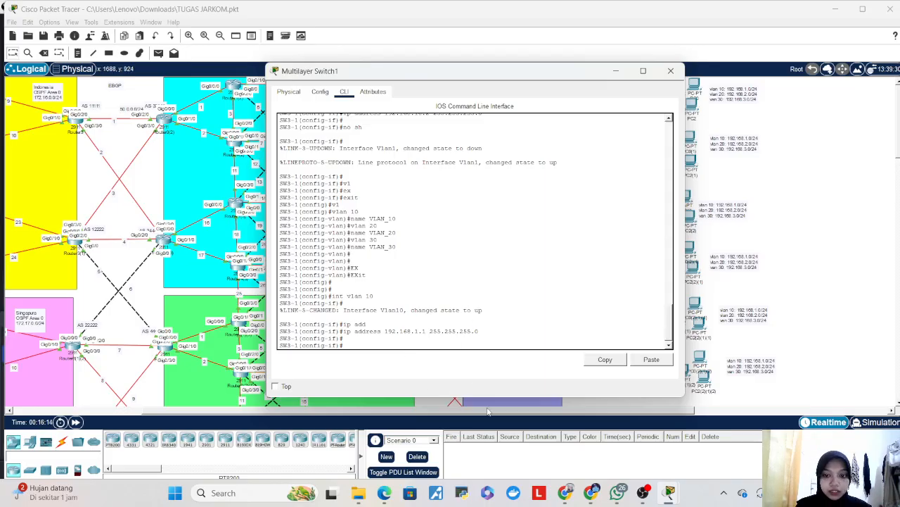
- Assign IP address 192.168.2.1 with mask 255.255.255.0 to the VLAN 20 interface on SW3-1
key(Up)
key(Up)
key(Up)
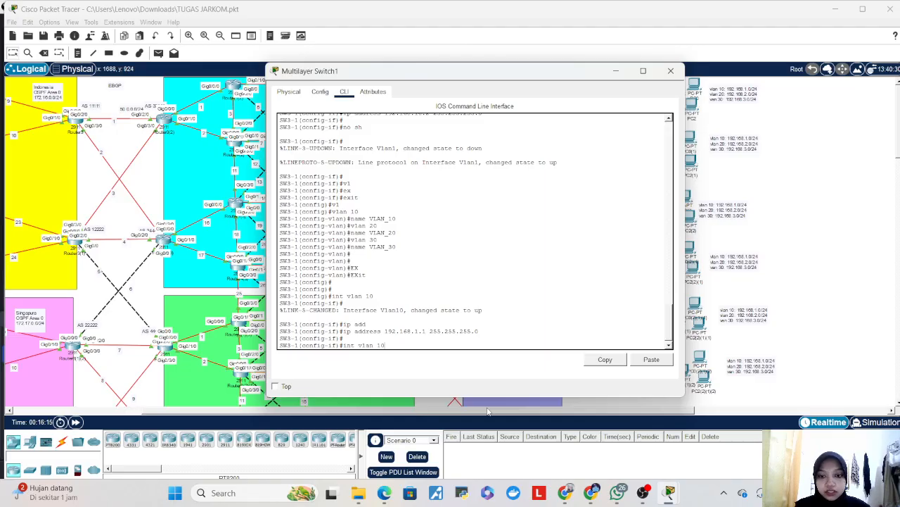
text(2)
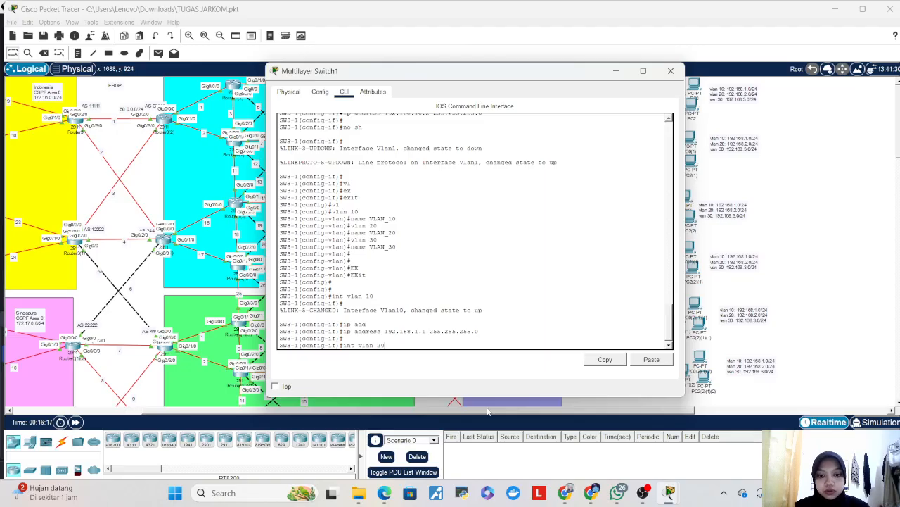
text(0)
key(Return)
key(Up)
key(Up)
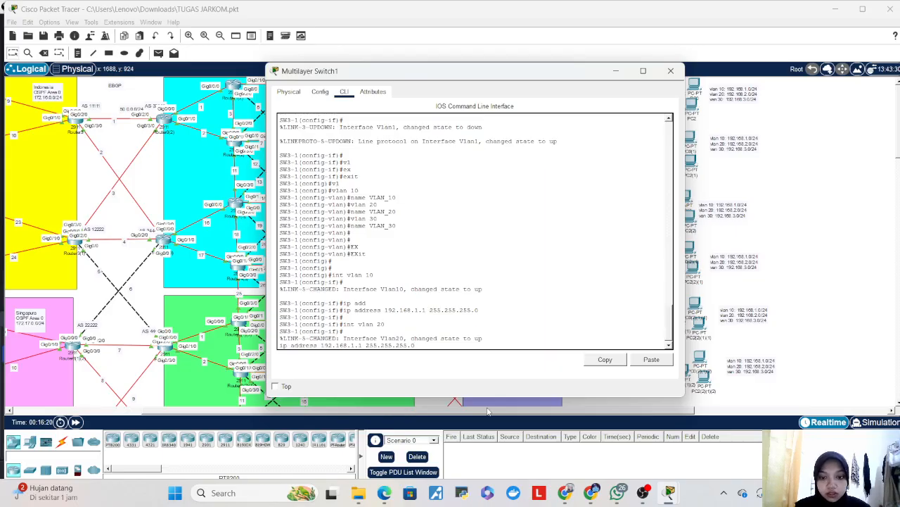
key(BackSpace)
text(2)
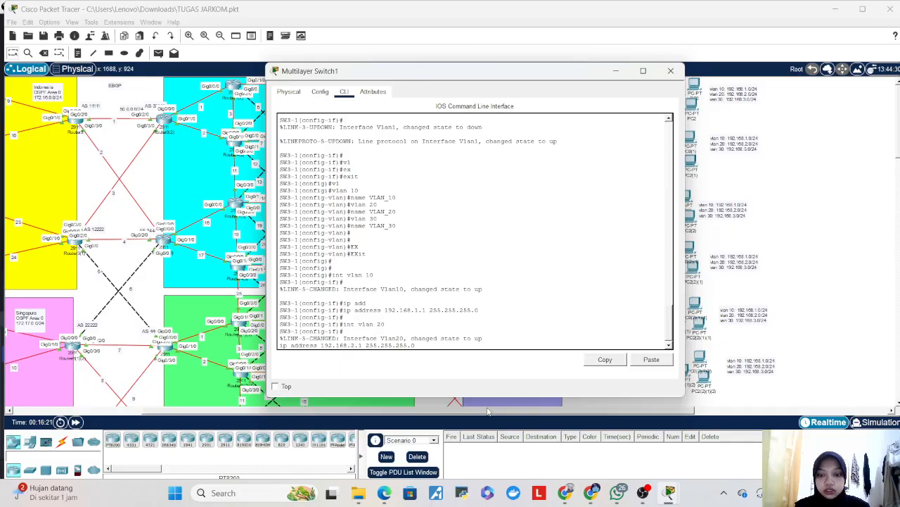
key(Return)
key(Return)
- Assign IP address 192.168.3.1 with mask 255.255.255.0 to the VLAN 30 interface on SW3-1
key(Up)
key(Up)
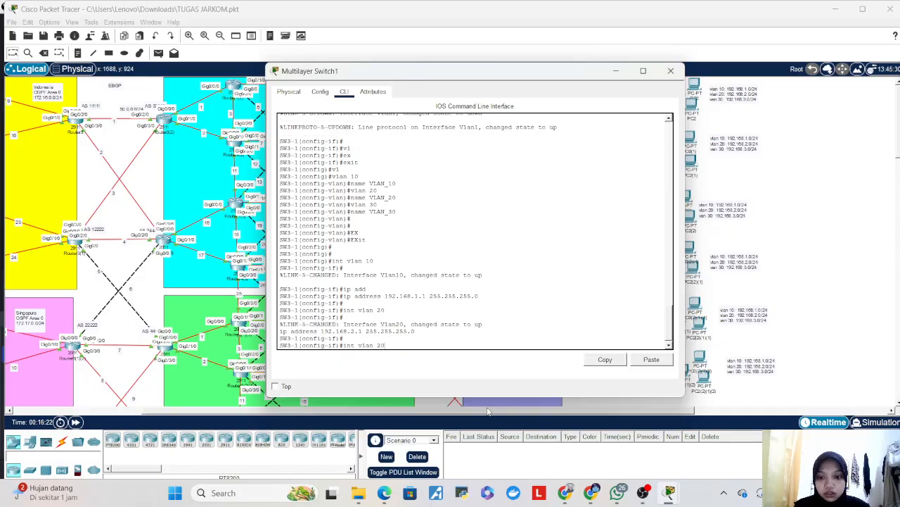
text(30)
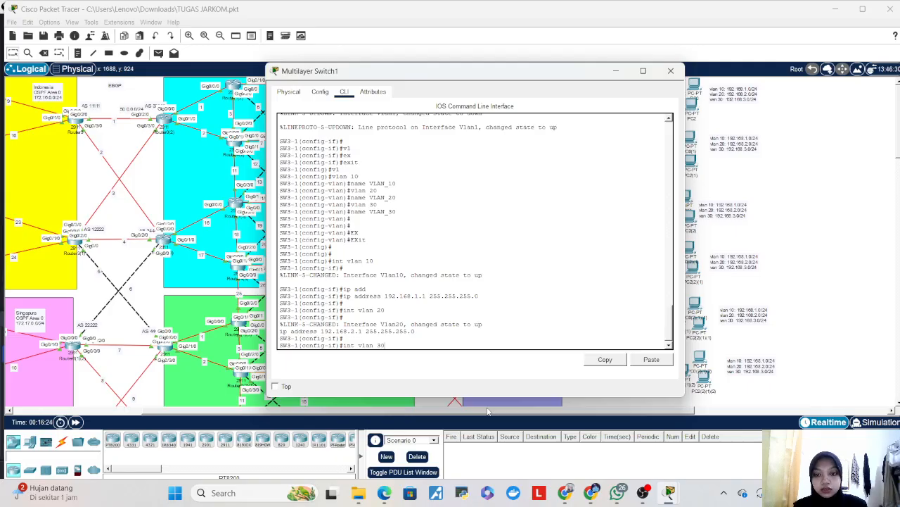
key(Return)
key(Return)
key(Up)
key(Up)
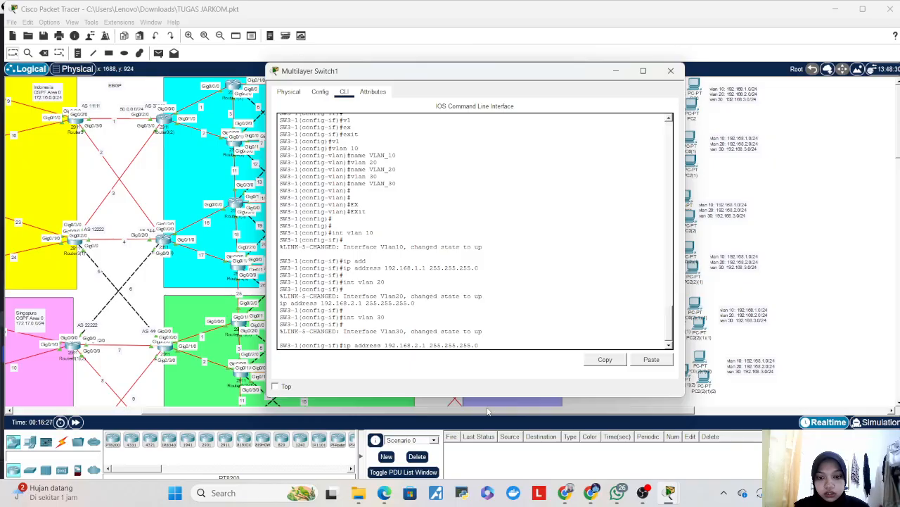
key(BackSpace)
text(3)
key(Return)
key(Return)
key(Return)
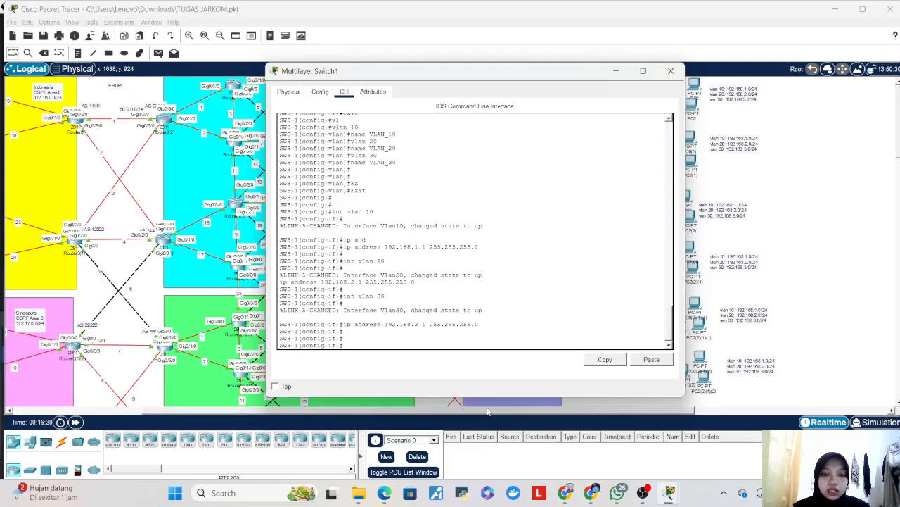
- Leave configuration mode on SW3-1 and save the configuration with wr
text(end)
key(Return)
key(Return)
text(wr)
key(Return)
key(Return)
key(Return)
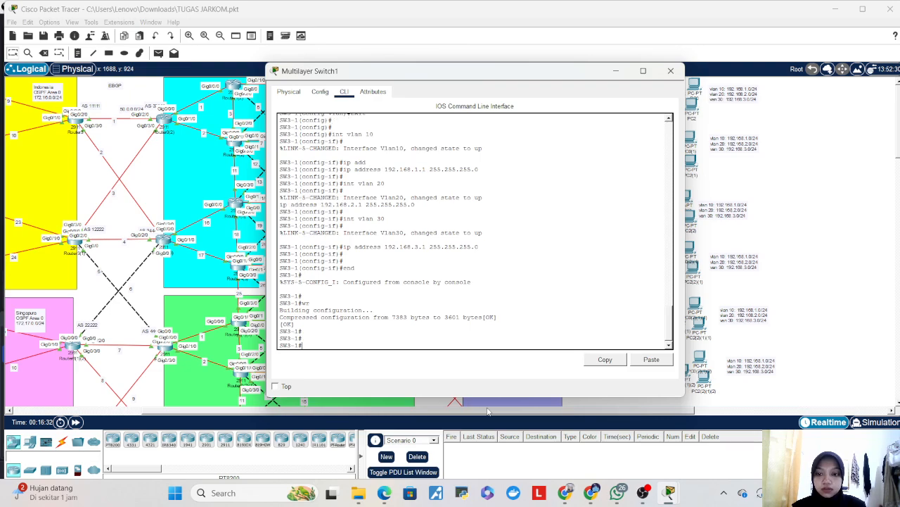
- Display SW3-1's running configuration and examine its interface entries down to the VLAN interfaces
text(sh)
key(Tab)
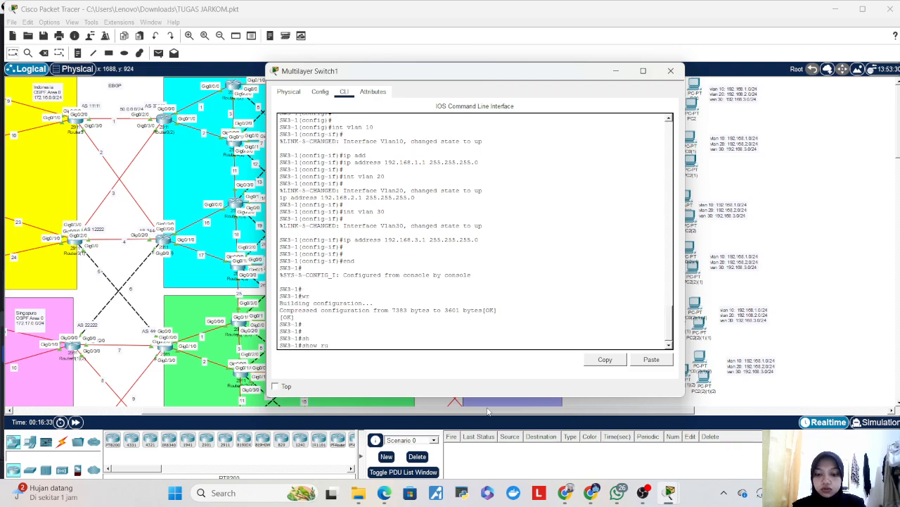
text(run)
key(Tab)
key(Return)
key(Return)
key(Return)
key(Return)
key(Return)
key(Return)
key(Return)
key(Return)
key(Return)
key(Return)
key(Return)
key(Return)
key(Return)
key(Return)
key(Return)
key(Return)
key(Return)
key(Return)
key(Return)
key(Return)
key(Return)
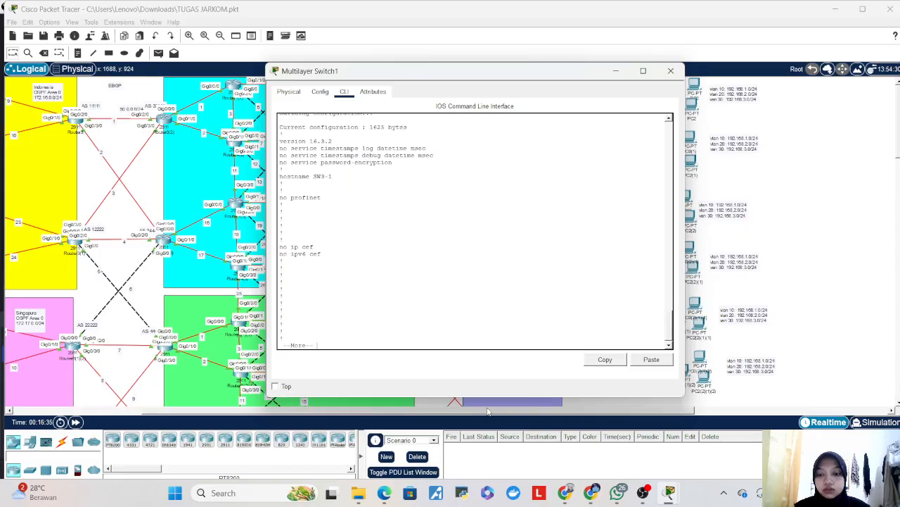
key(Return)
key(Return)
key(Return)
key(Return)
key(Return)
key(Return)
key(Return)
key(Return)
key(Return)
key(Return)
key(Return)
key(Return)
key(Return)
key(Return)
key(Return)
key(Return)
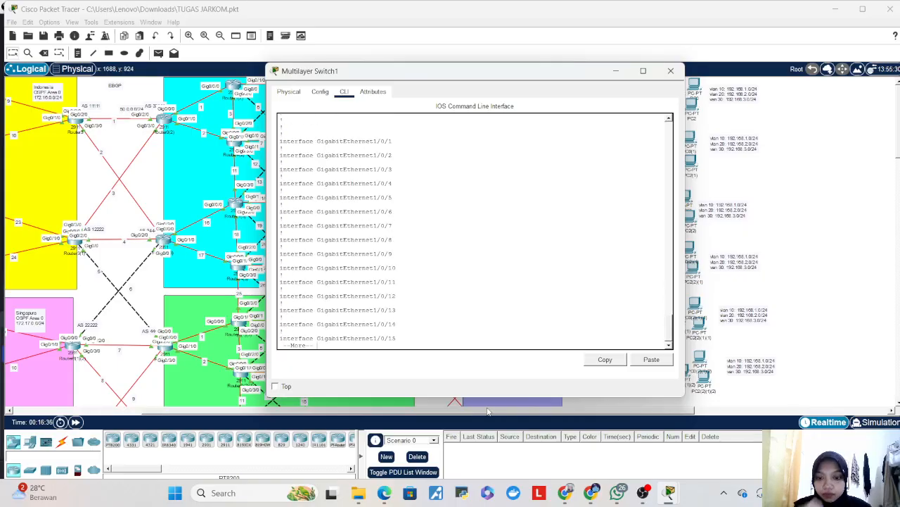
key(Return)
key(Return)
key(Return)
key(Return)
key(Return)
key(Return)
key(Return)
key(Return)
key(Return)
key(Return)
key(Return)
key(Return)
key(Return)
key(Return)
key(Return)
key(Return)
key(Return)
key(Return)
key(Return)
key(Return)
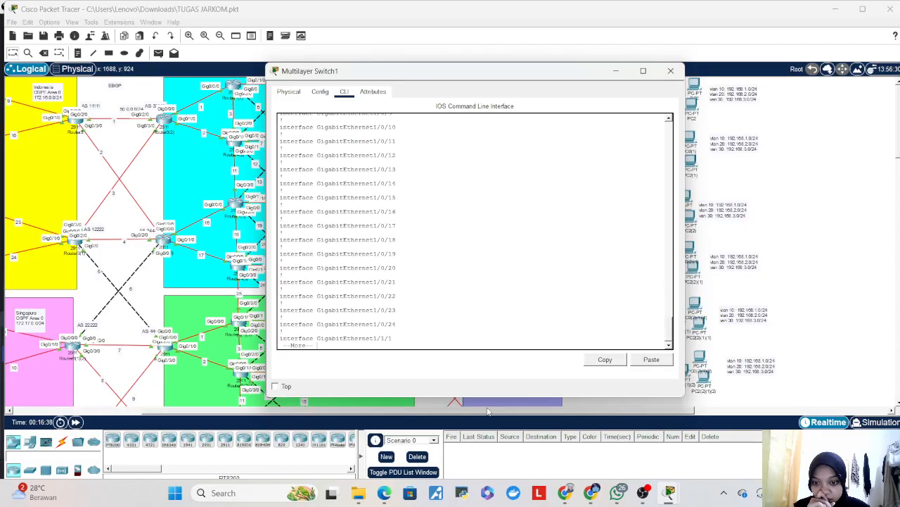
key(Return)
key(Return)
key(Return)
key(Return)
key(Return)
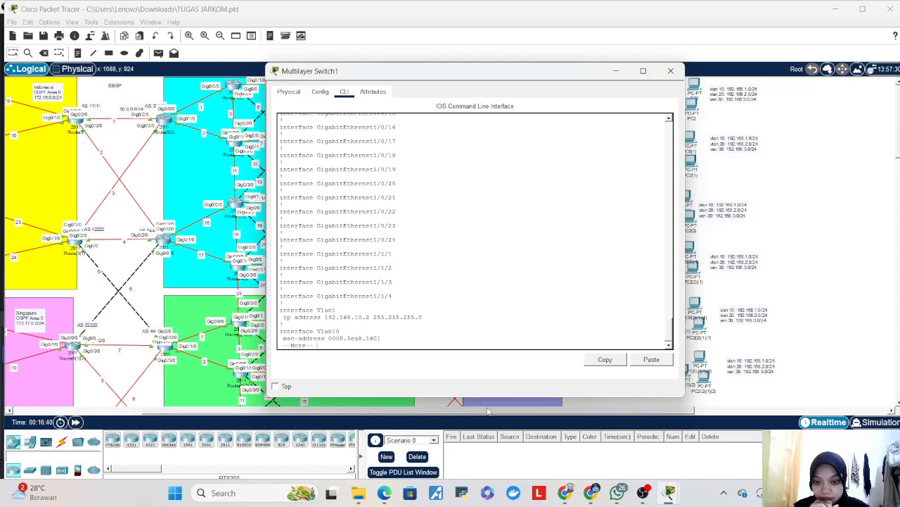
key(Return)
key(Return)
key(Return)
key(Return)
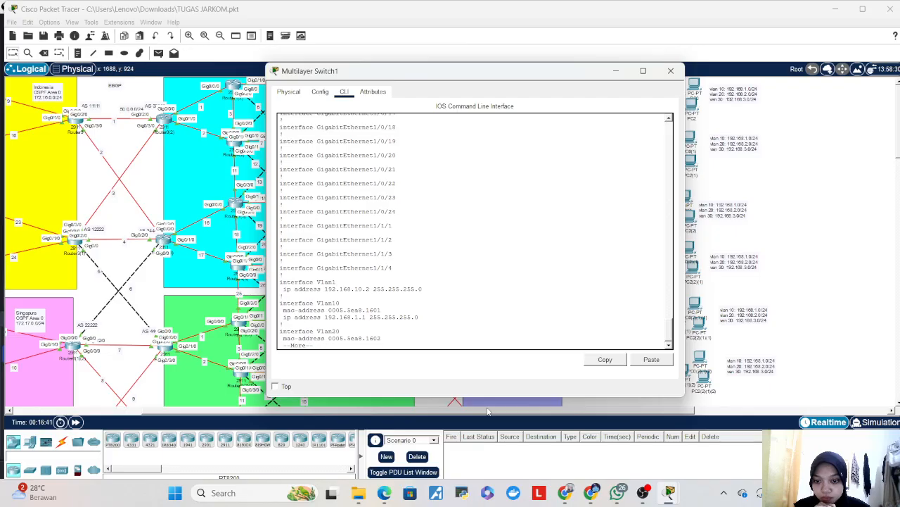
key(Return)
key(Return)
key(Return)
key(Return)
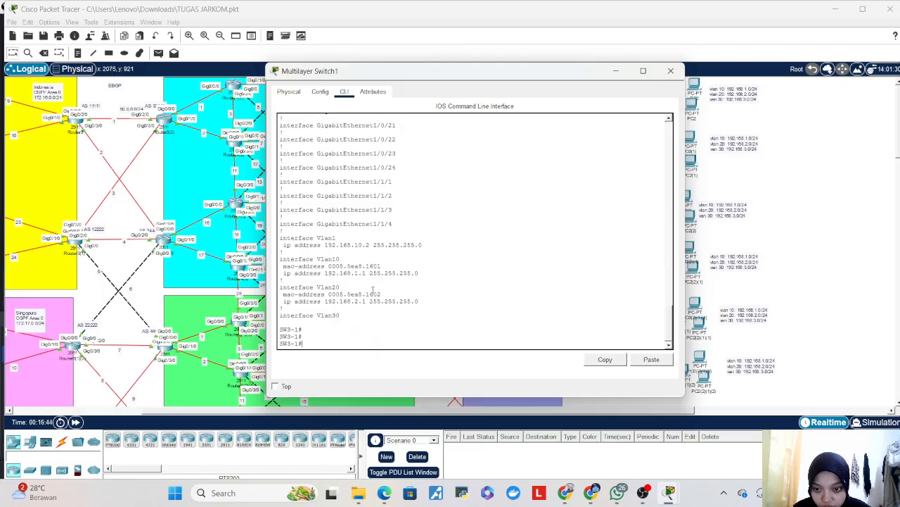
key(Return)
key(Return)
key(Return)
key(Return)
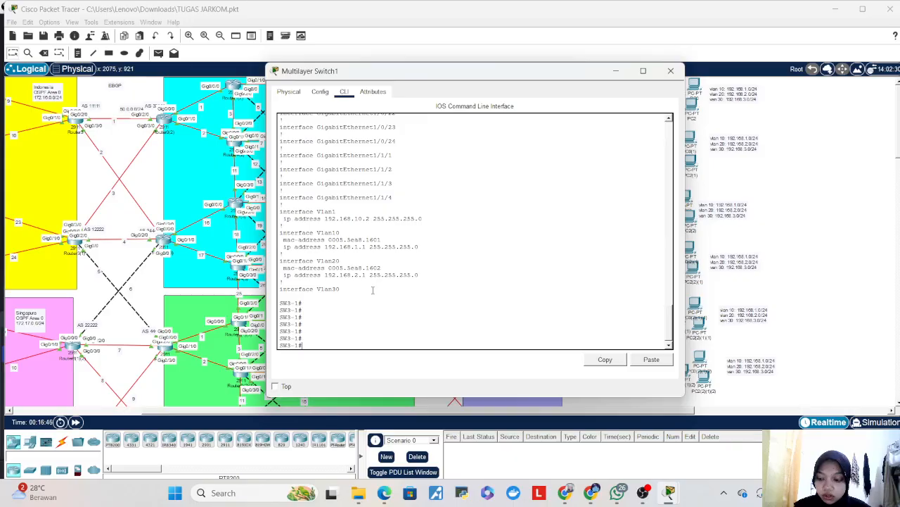
- Display the VLAN table on SW3-1 with show vlan and check the entries for VLANs 10, 20 and 30
key(Up)
key(BackSpace)
key(BackSpace)
key(BackSpace)
key(BackSpace)
key(BackSpace)
key(BackSpace)
key(BackSpace)
key(BackSpace)
key(BackSpace)
key(BackSpace)
key(BackSpace)
key(BackSpace)
key(BackSpace)
key(BackSpace)
key(BackSpace)
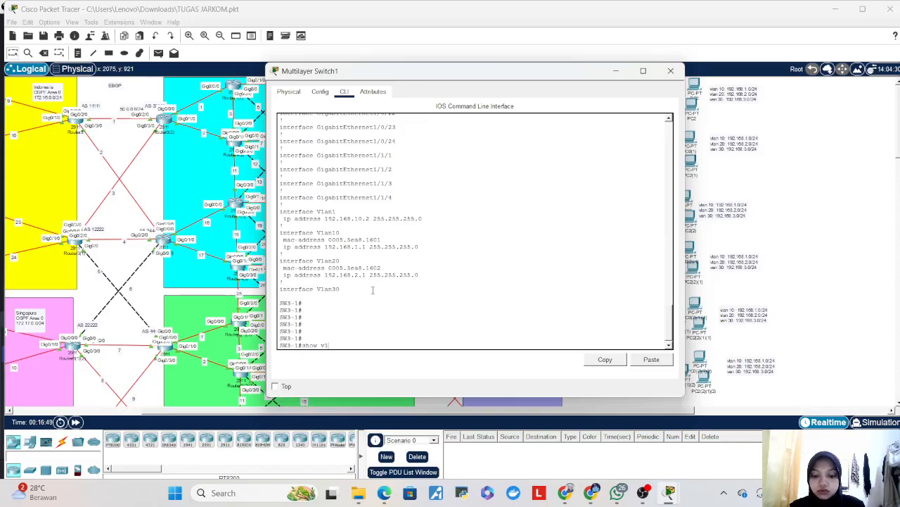
text(vl)
key(Tab)
key(Return)
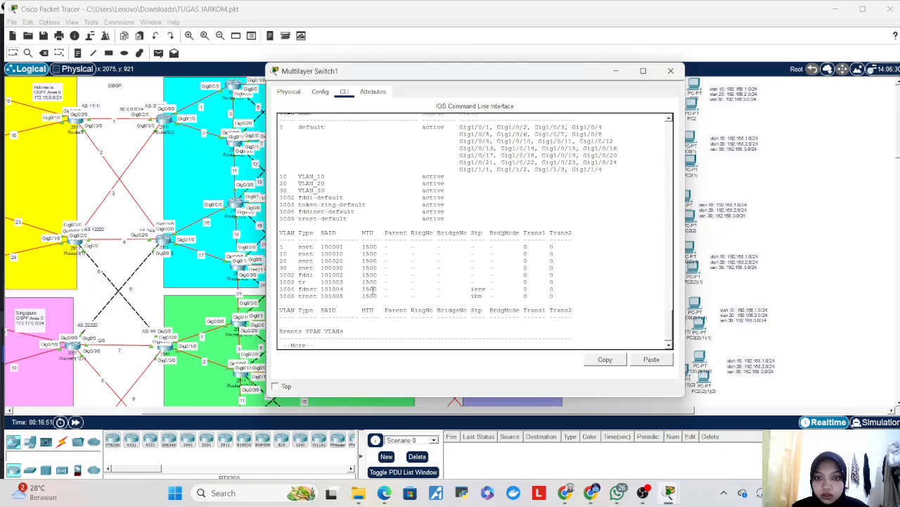
key(ctrl+c)
- Display SW3-1's running configuration again, check the addresses of the VLAN 1, 10, 20 and 30 interfaces, and close the switch window
key(Up)
key(Up)
key(Return)
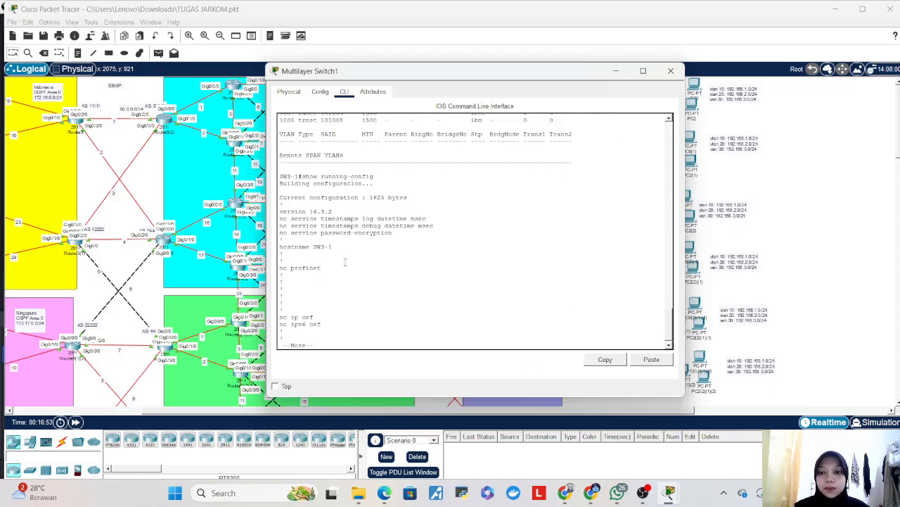
key(space)
key(space)
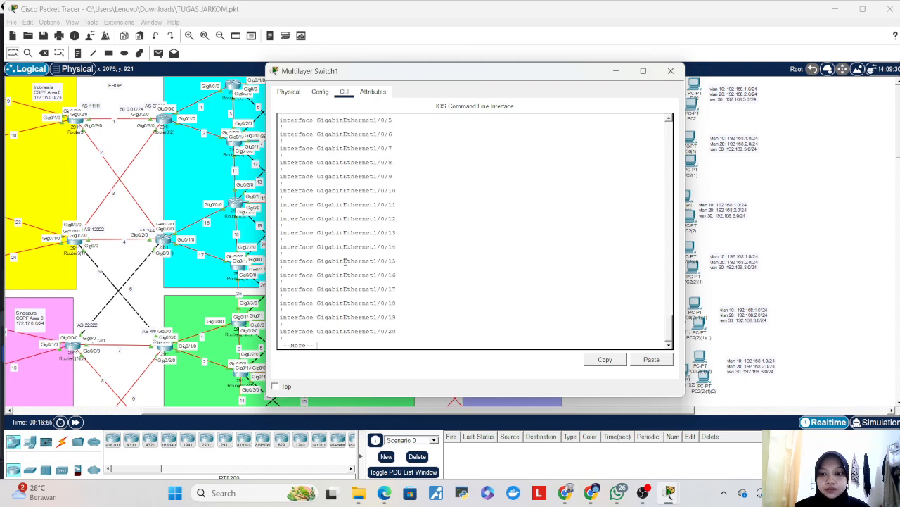
key(Return)
key(Return)
key(Return)
key(Return)
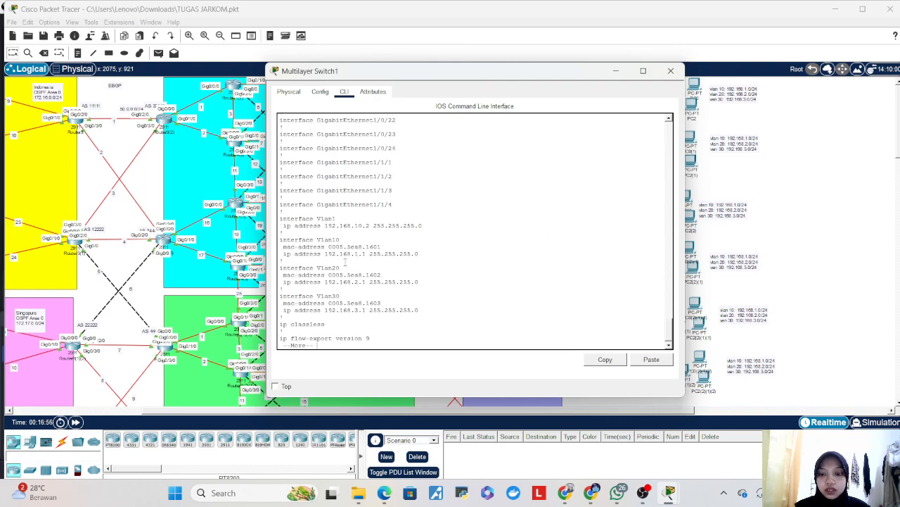
scroll(344, 262, up, 1)
scroll(357, 284, down, 1)
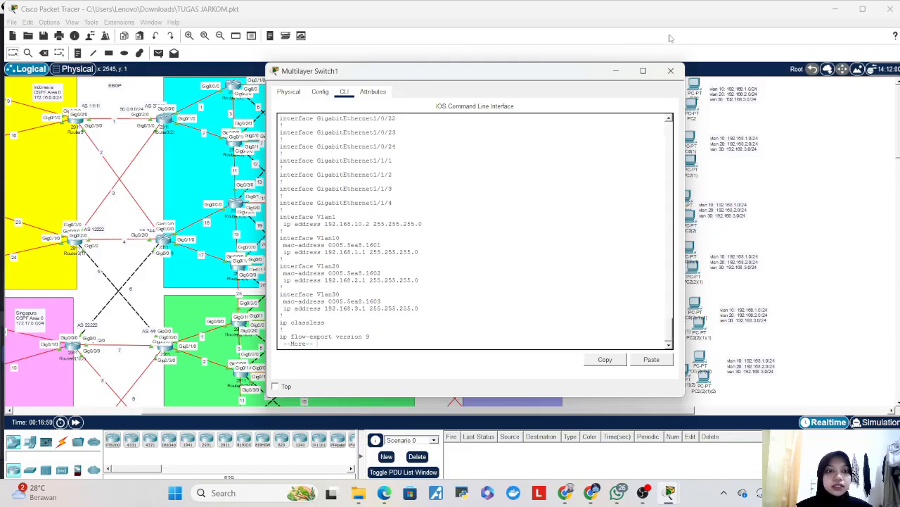
click(671, 70)
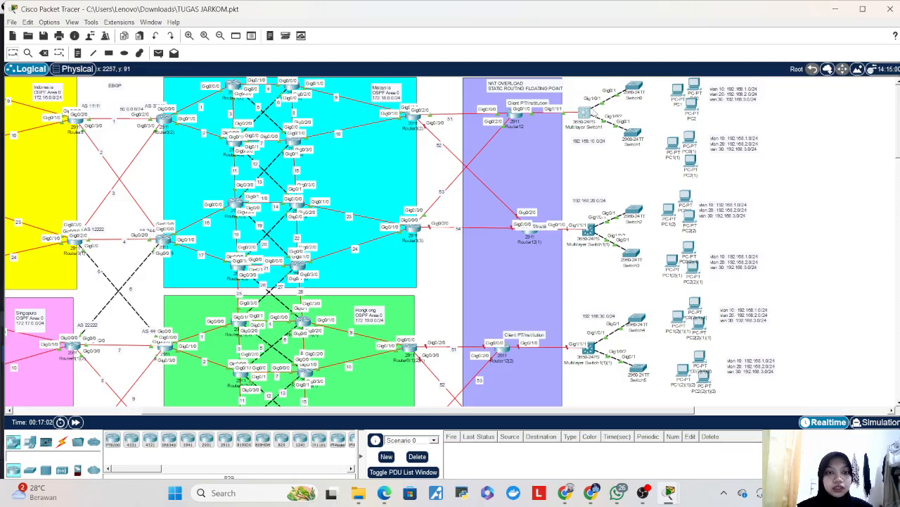
- Reopen the command line of Multilayer Switch1 and interrupt the configuration listing to return to the SW3-1 prompt
mouse_move(593, 114)
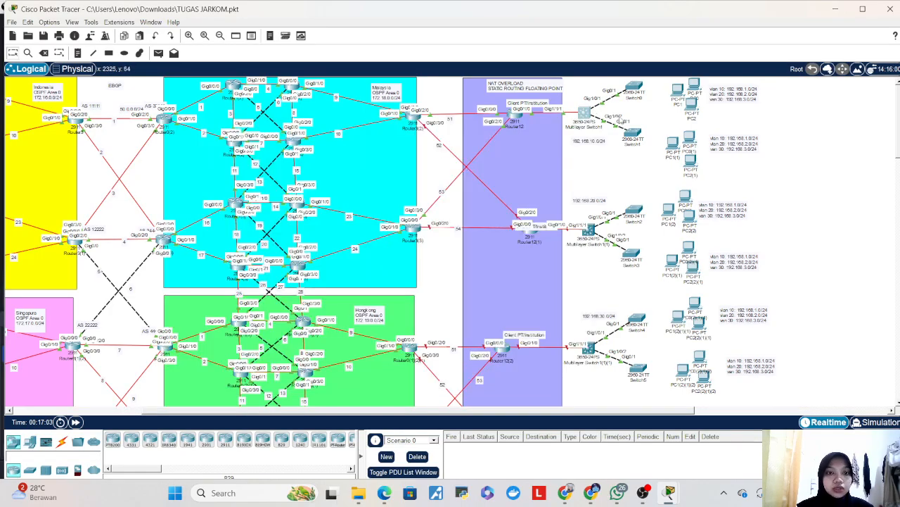
click(585, 114)
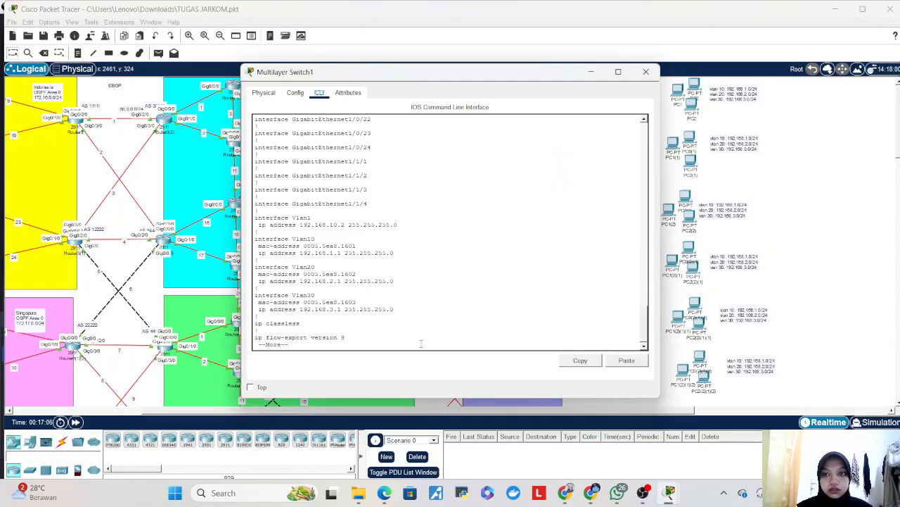
key(ctrl+c)
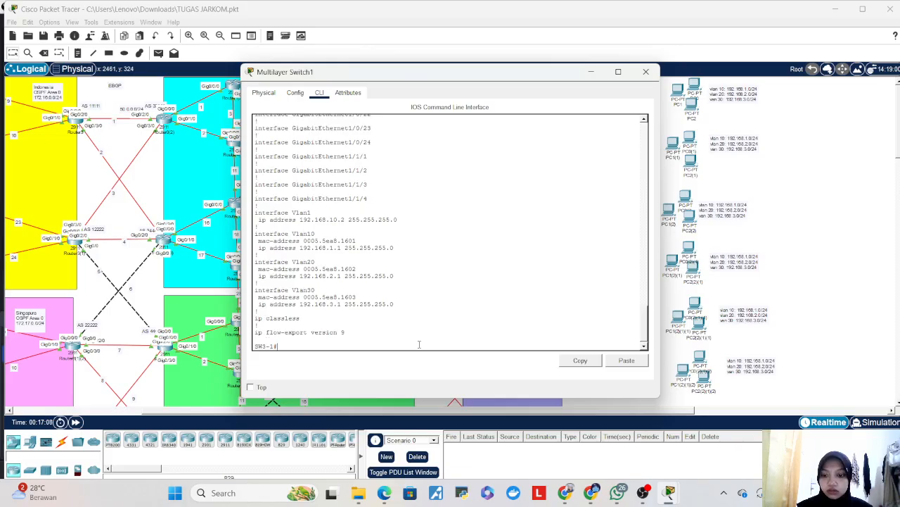
- Enter global configuration mode on SW3-1 and enable IP routing
key(Return)
key(Return)
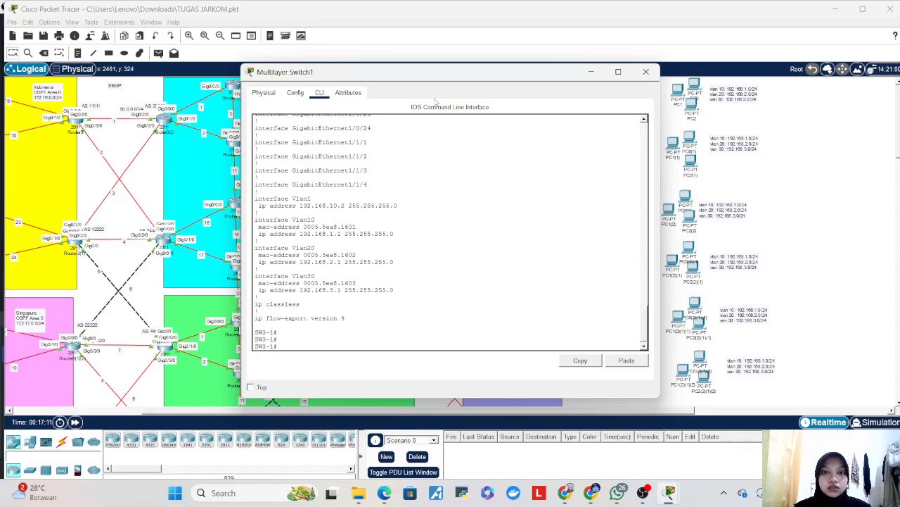
drag(465, 76, 377, 88)
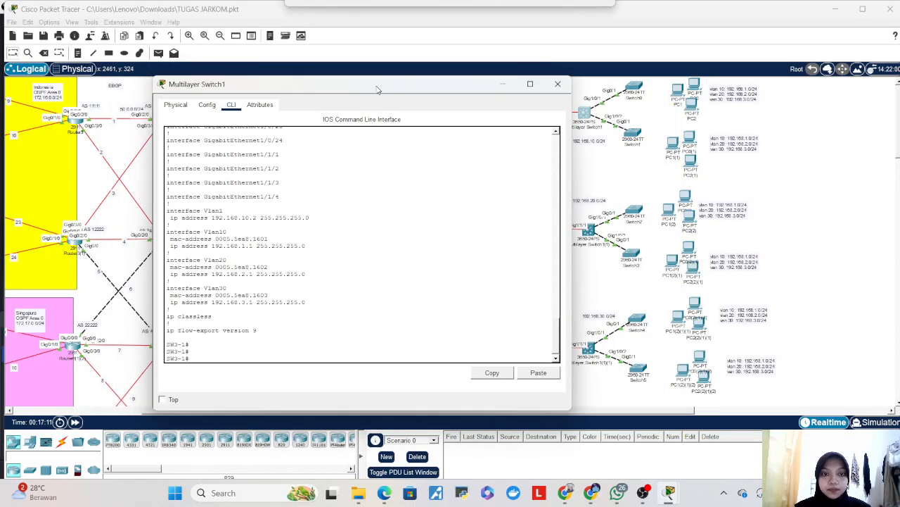
text(ip ro)
key(Tab)
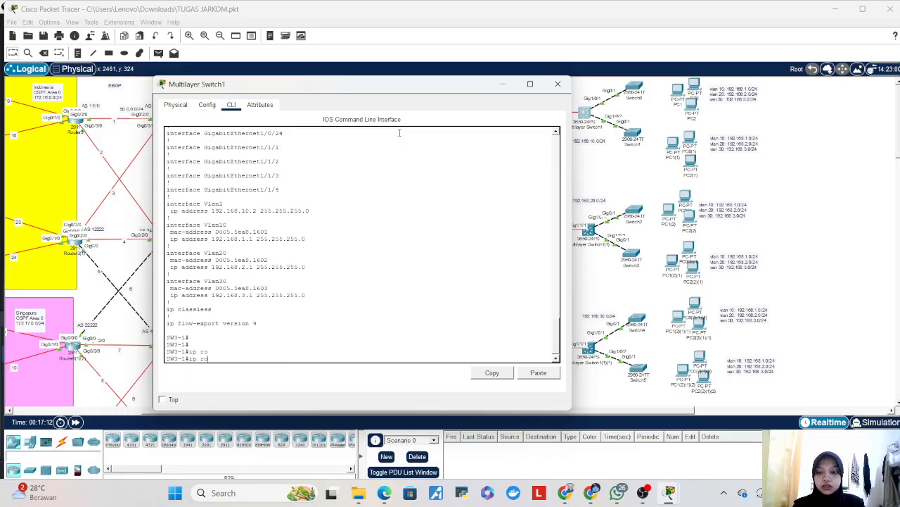
key(BackSpace)
key(BackSpace)
text(conf terminal)
key(Tab)
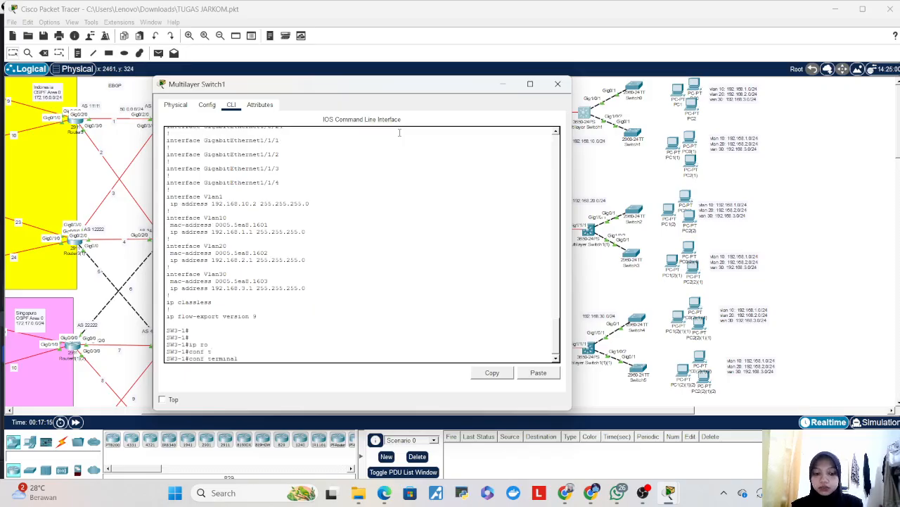
key(Return)
text(ip ro)
key(Tab)
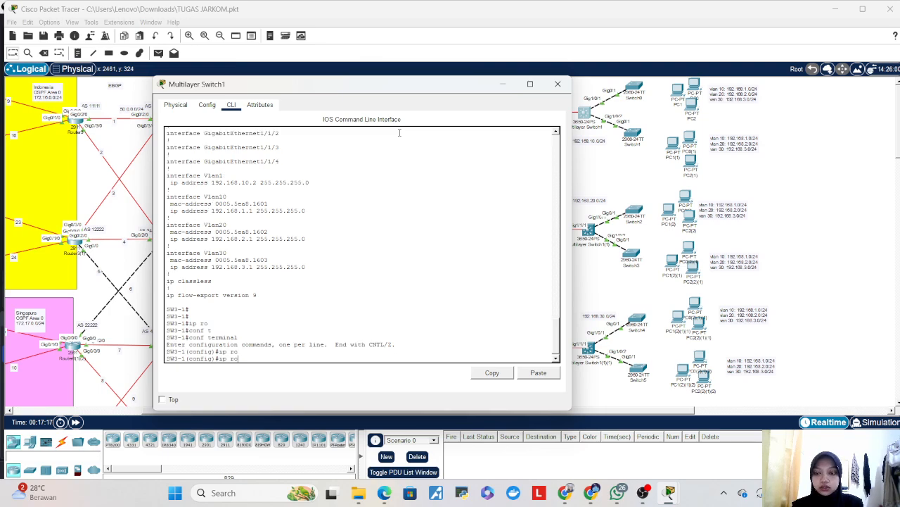
text(u)
key(Tab)
text(ting)
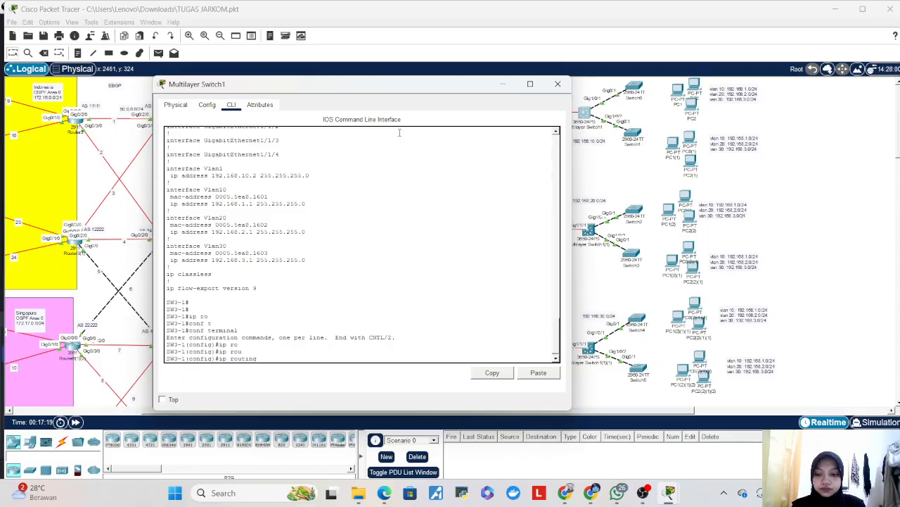
key(Return)
- Set interface g1/0/1 on SW3-1 to switchport trunk mode
text(int g0/)
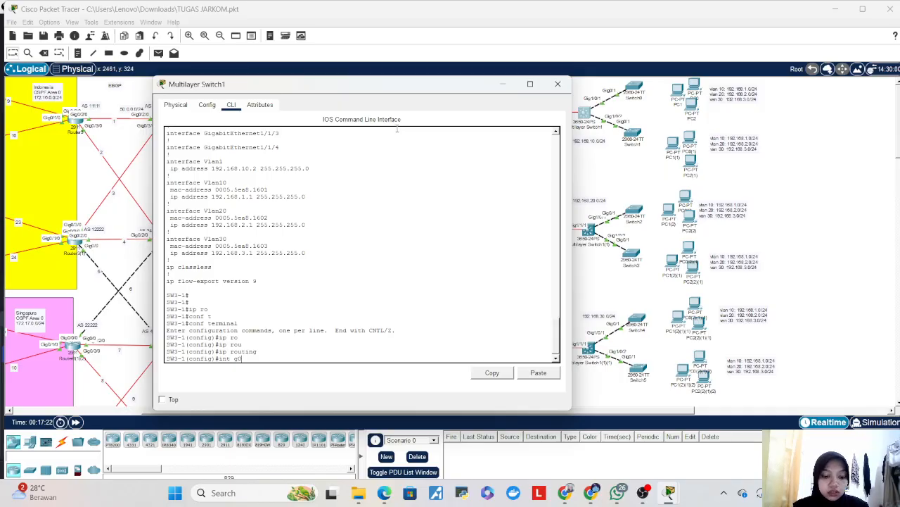
key(BackSpace)
key(BackSpace)
text(1)
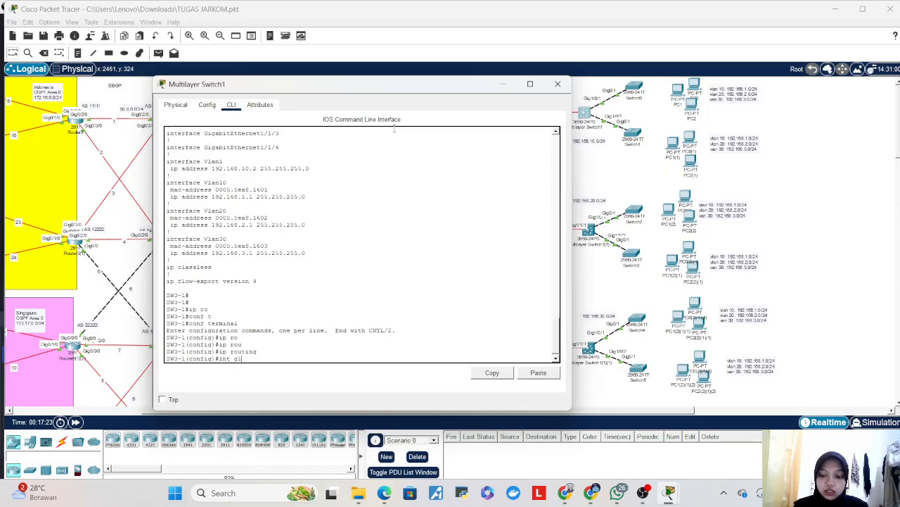
text(/0/1)
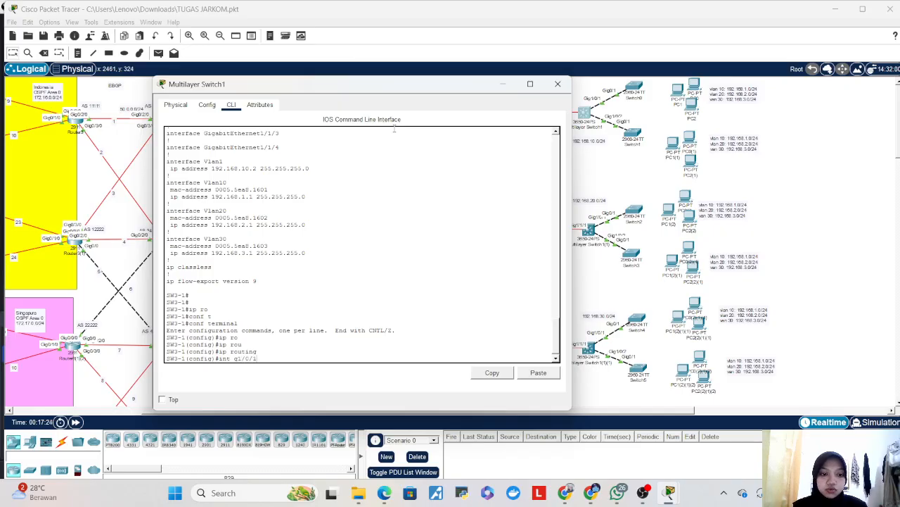
key(Return)
text(sw)
key(Tab)
text(m)
key(Tab)
text(tr)
key(Tab)
key(Return)
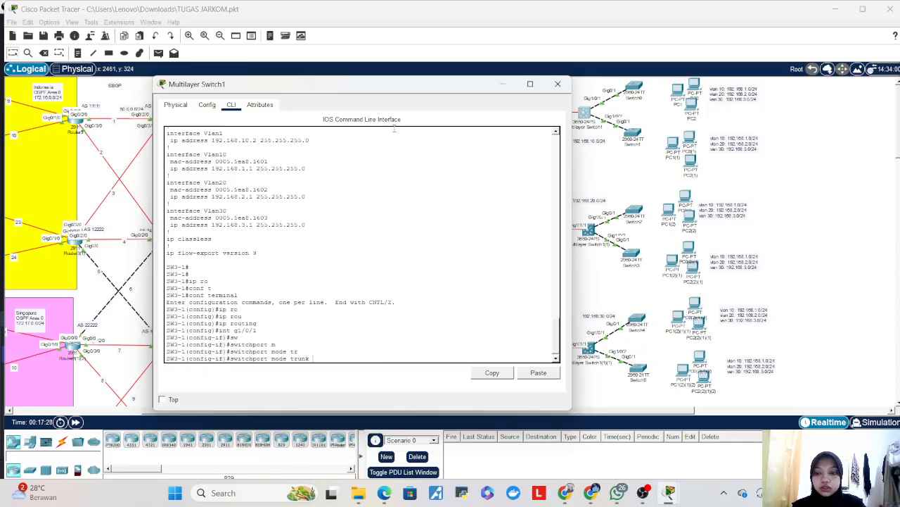
- Allow VLANs 10, 20 and 30 on the g1/0/1 trunk
text(sw)
key(Tab)
text(tr)
key(Tab)
text(all)
key(Tab)
text(v)
key(Tab)
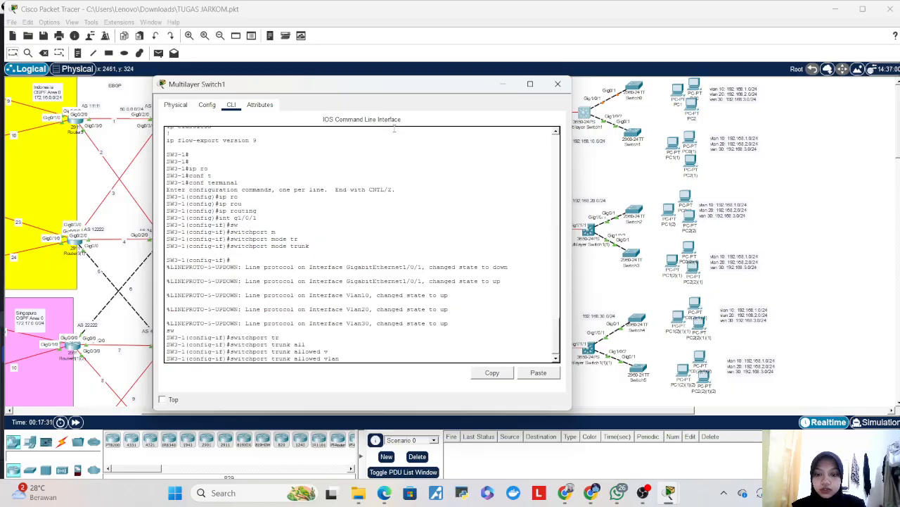
text(10)
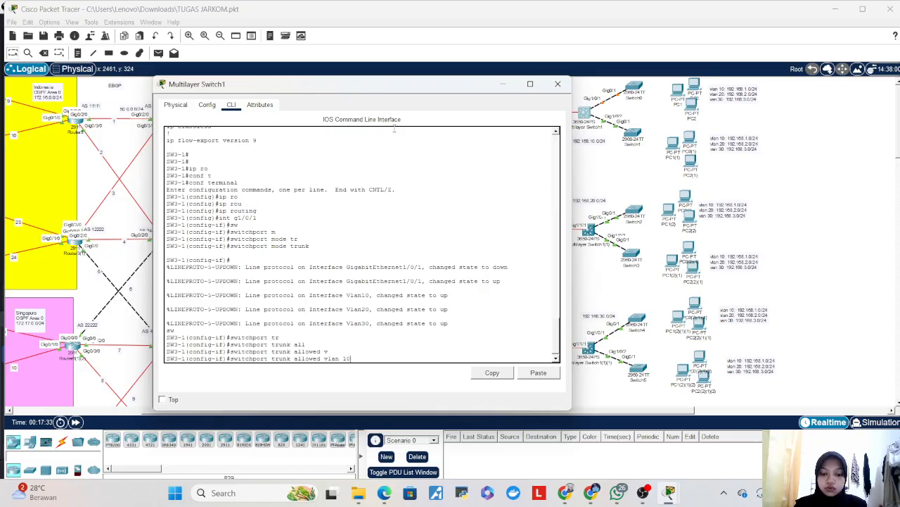
text(,20,3)
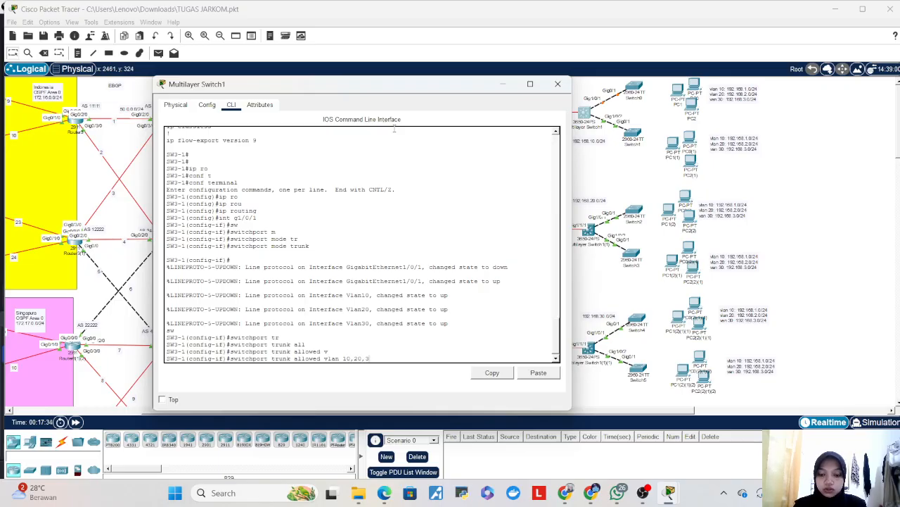
text(0)
key(Return)
key(Return)
key(Return)
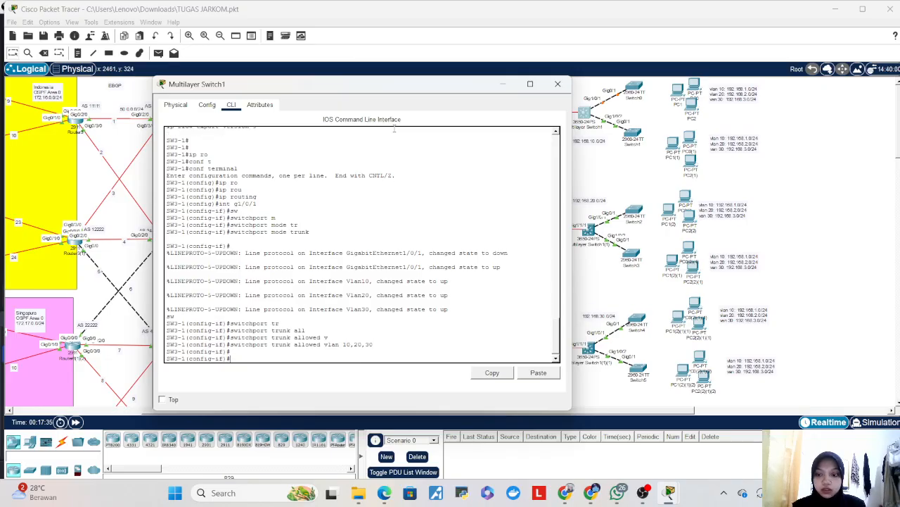
- Set interface g1/0/2 on SW3-1 to switchport trunk mode
key(Up)
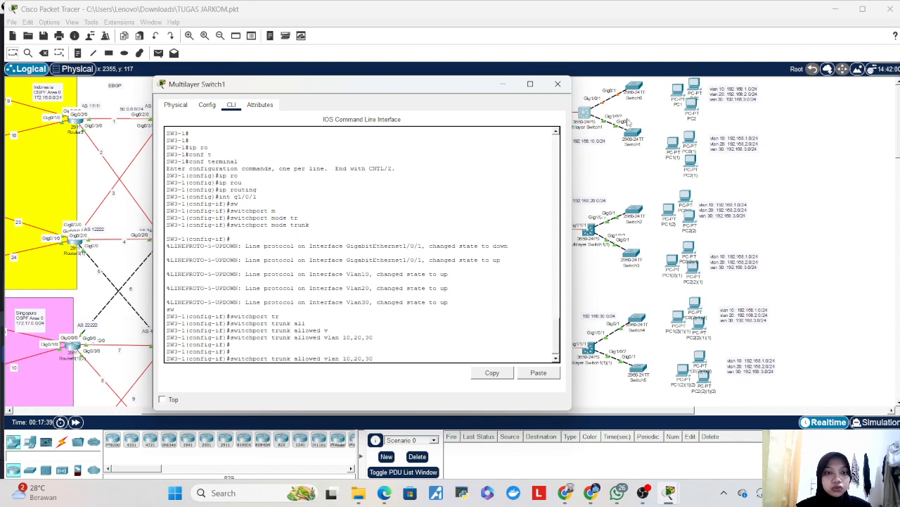
key(Up)
key(Up)
key(Up)
key(Up)
key(Up)
key(Up)
key(Up)
key(Up)
key(Up)
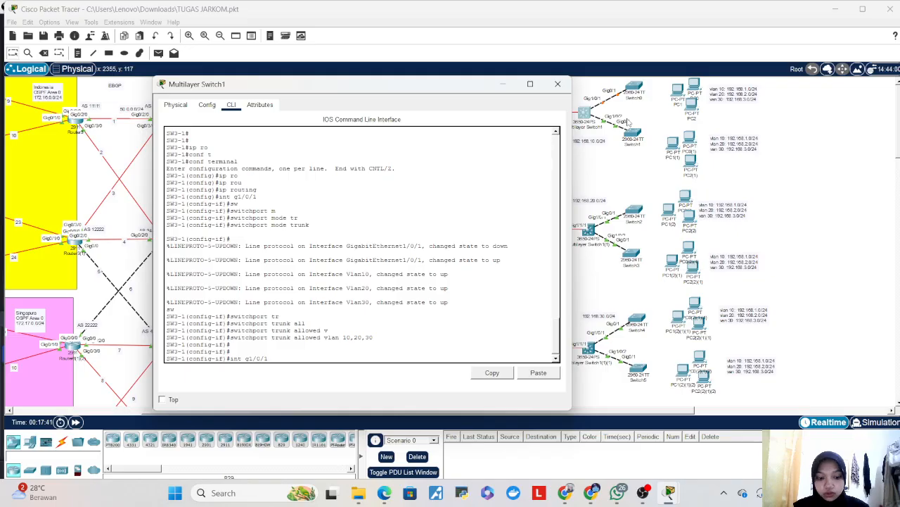
text(2)
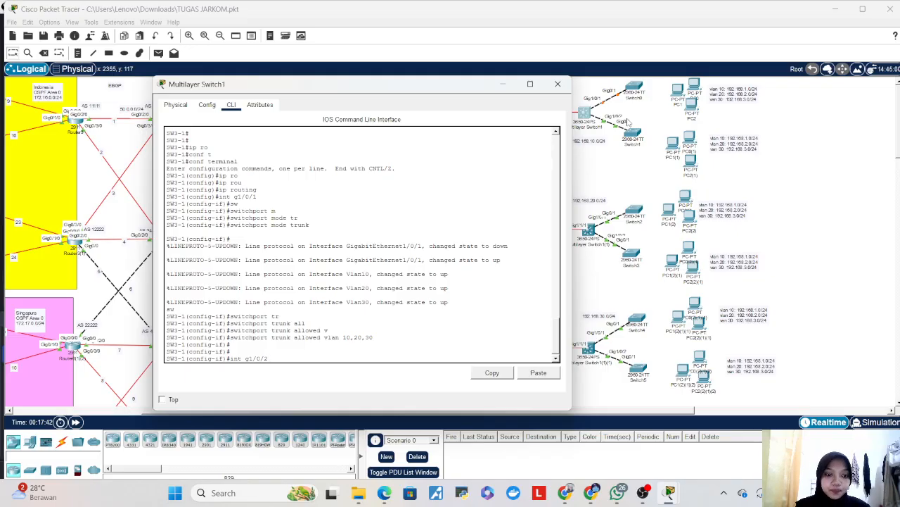
key(Return)
text(sw)
key(Tab)
text(m)
key(Tab)
text(tr)
key(Tab)
key(Return)
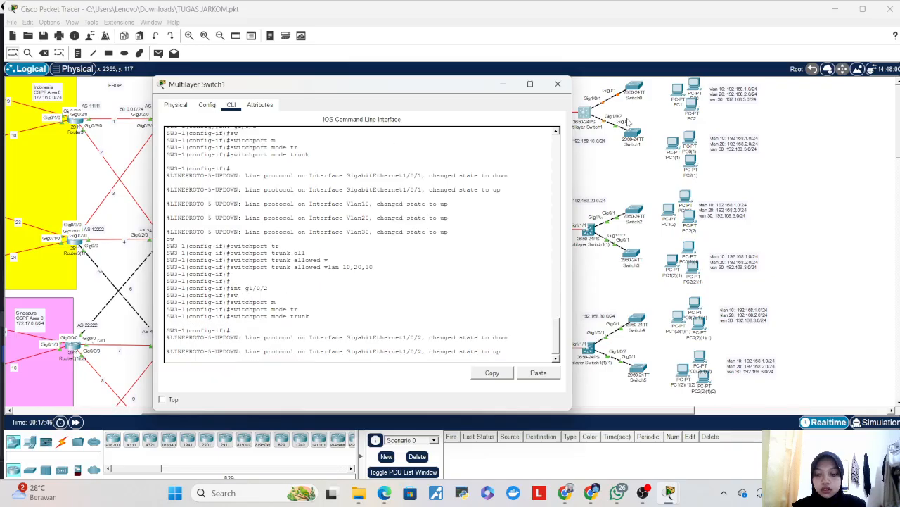
- Allow VLANs 10, 20 and 30 on the g1/0/2 trunk and return to global configuration mode
text(sw)
key(Tab)
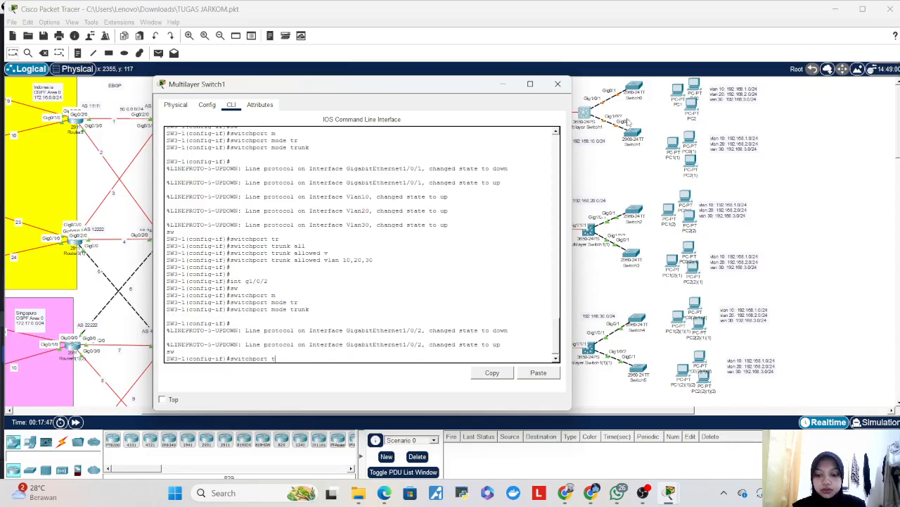
text(tr)
key(Tab)
text(all)
key(Tab)
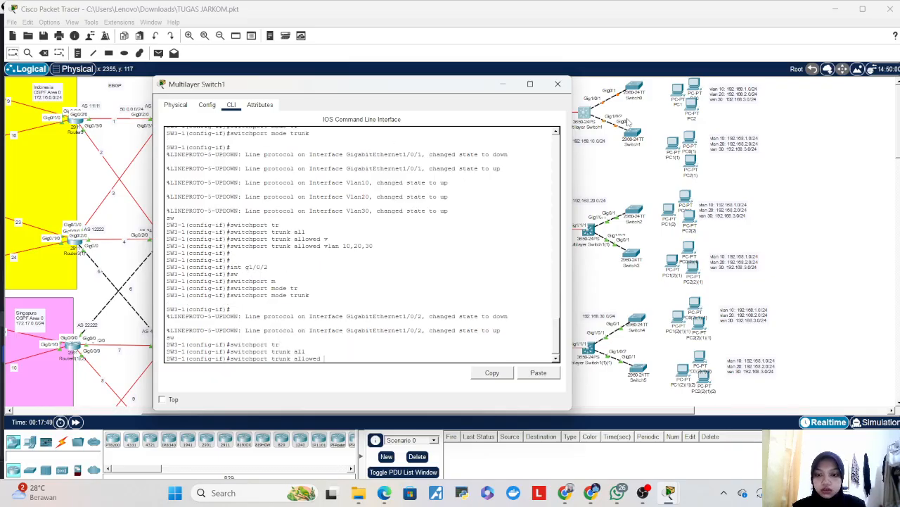
text(vl)
key(Tab)
text(10,20,10)
key(BackSpace)
key(BackSpace)
text(30)
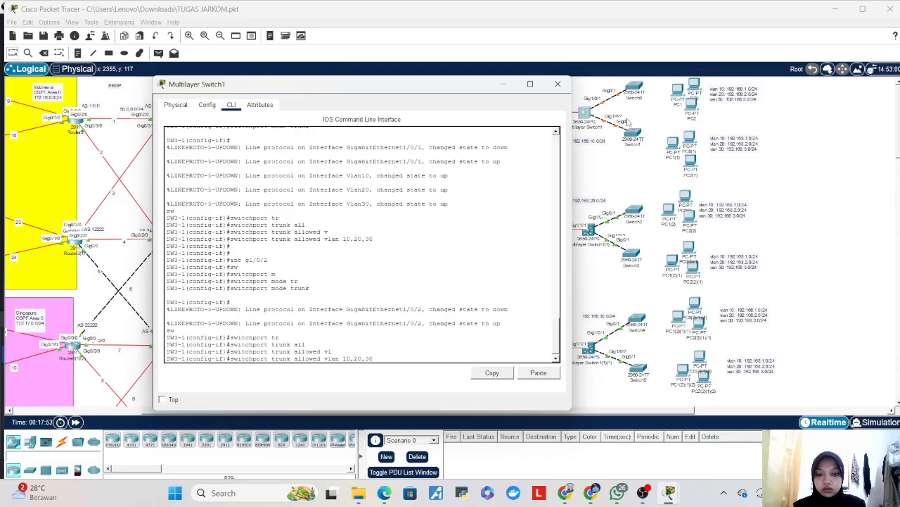
key(Return)
key(Return)
key(Return)
text(ex)
key(Tab)
key(Return)
key(Return)
key(Return)
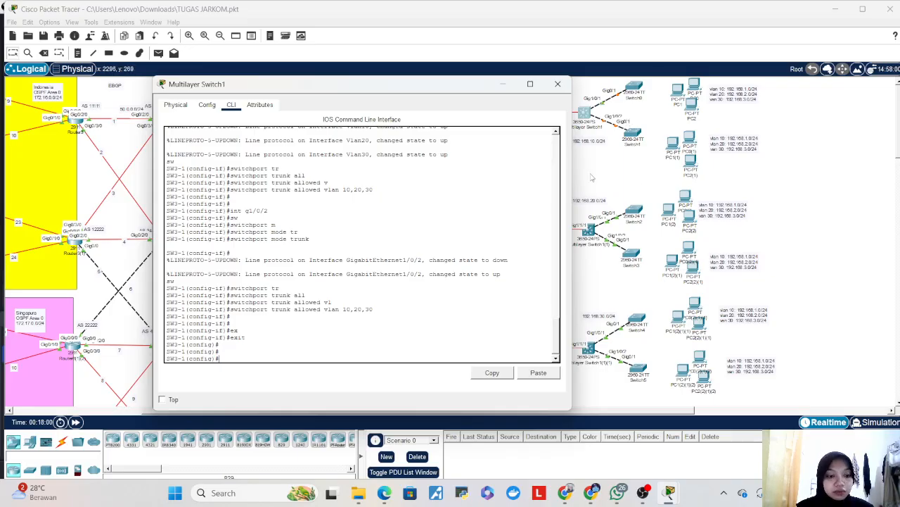
- Add a default static route 0.0.0.0 0.0.0.0 on SW3-1 with next hop 192.168.10.1
click(503, 84)
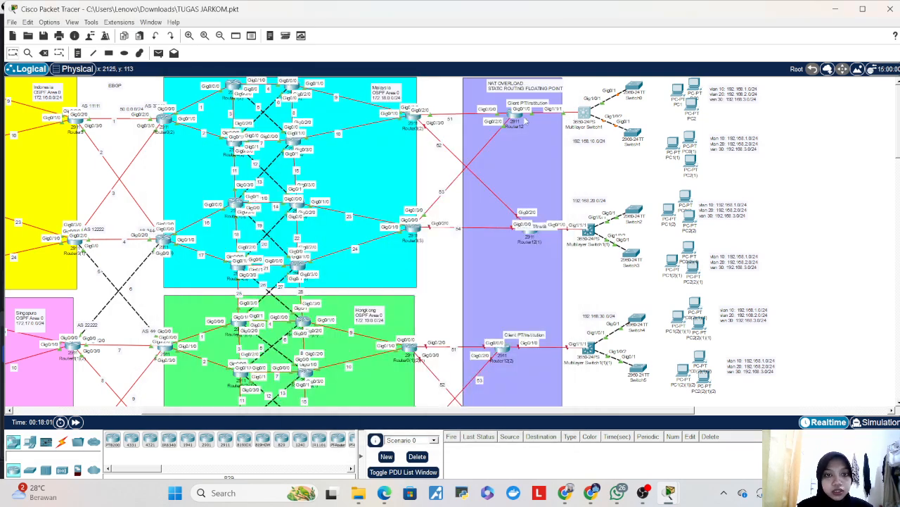
click(587, 114)
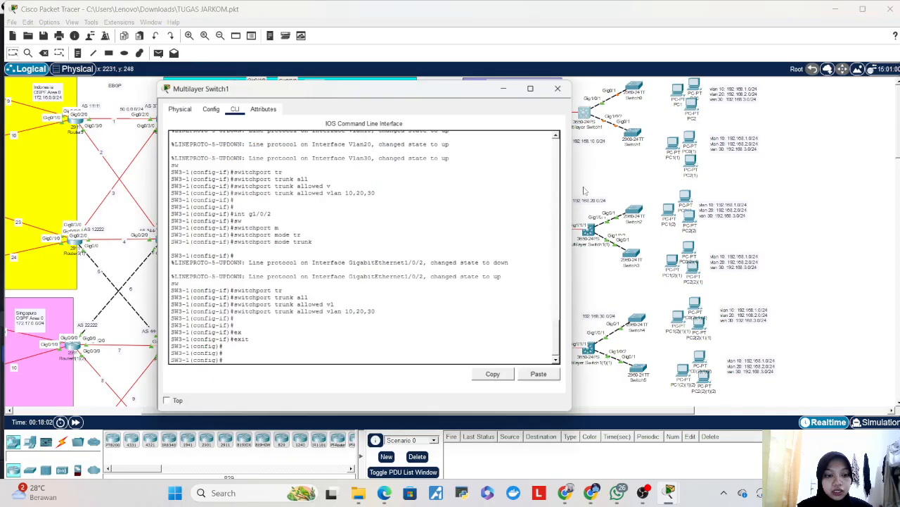
text(ip ro)
key(Tab)
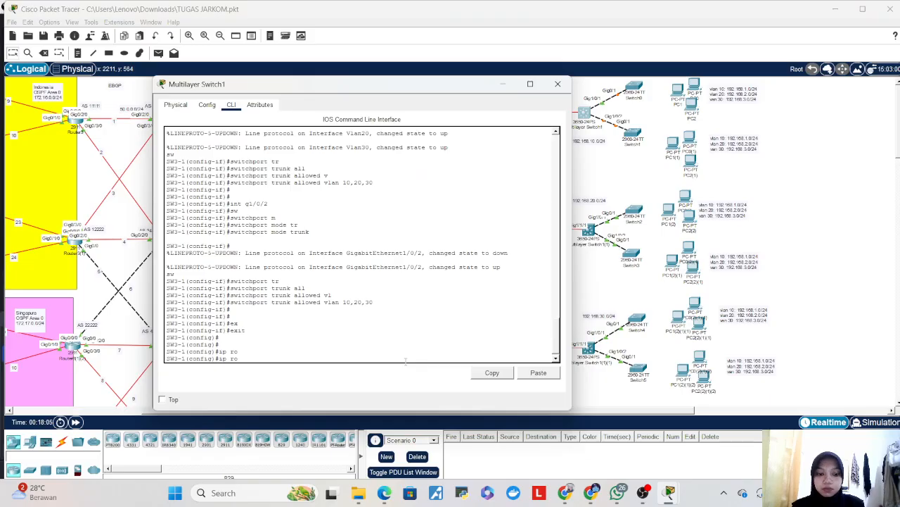
text(ute )
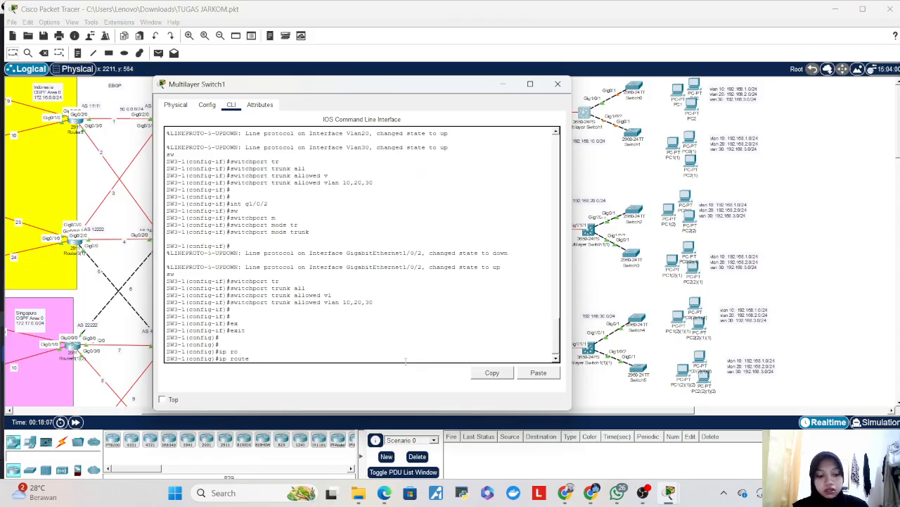
text(0)
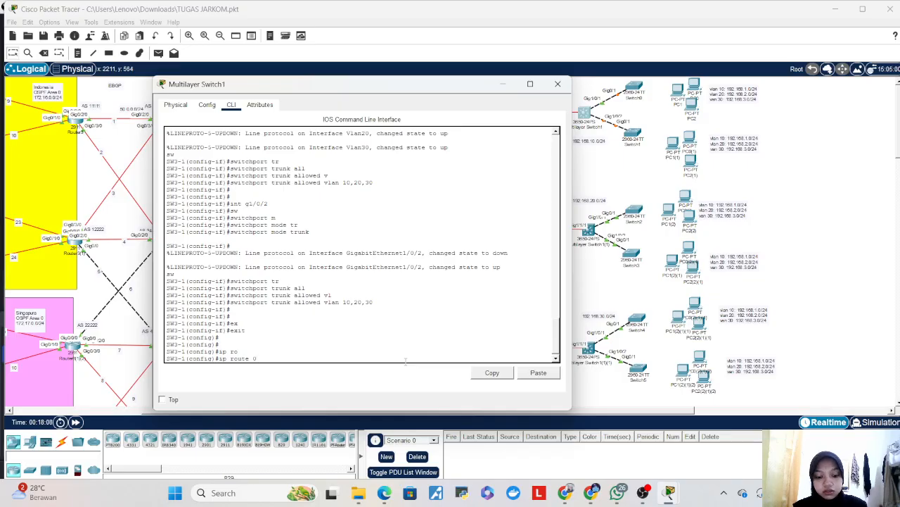
text(.0.0)
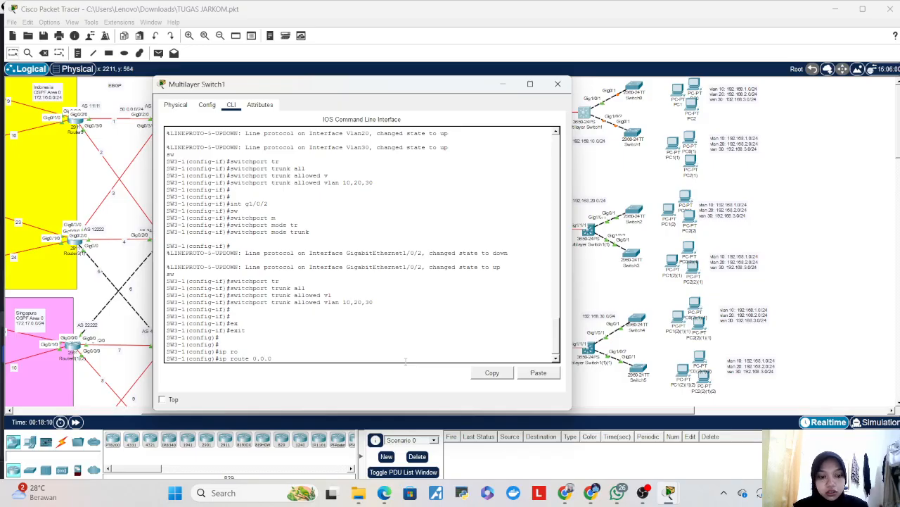
text(.0 0.0.0.0)
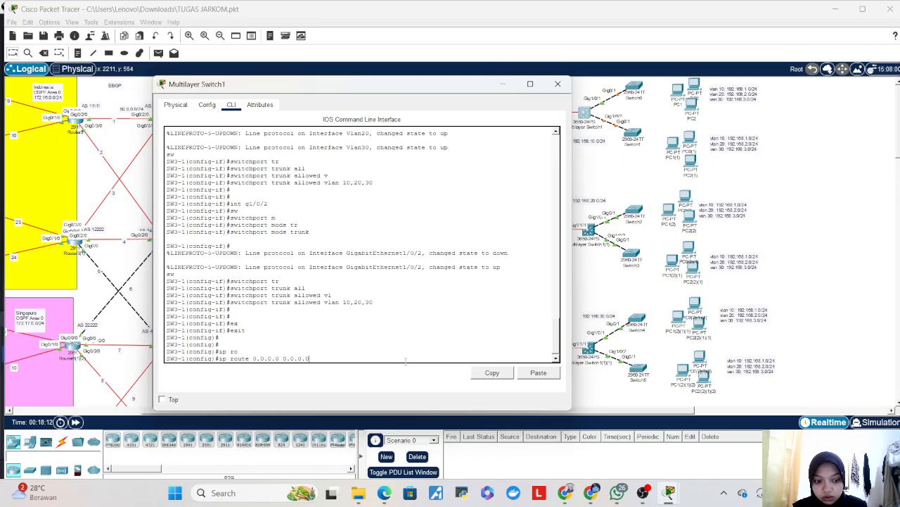
text( 192)
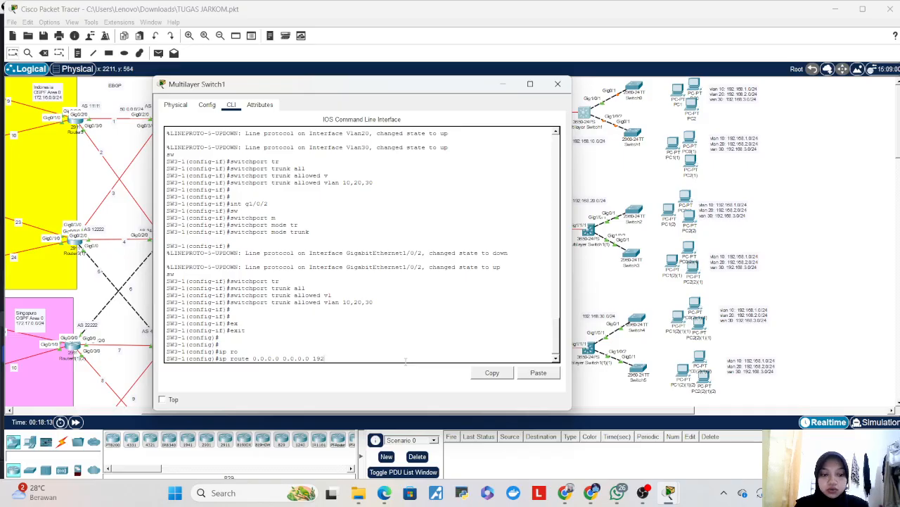
text(.168)
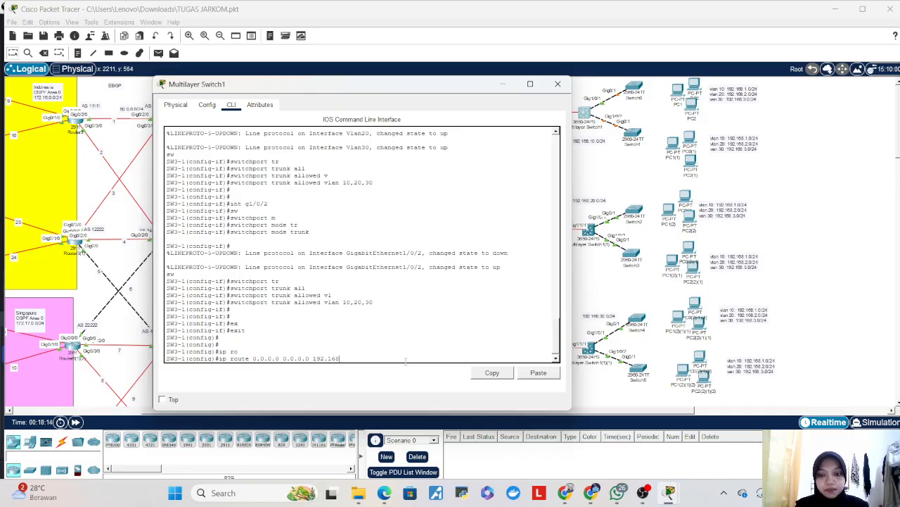
text(.10.1)
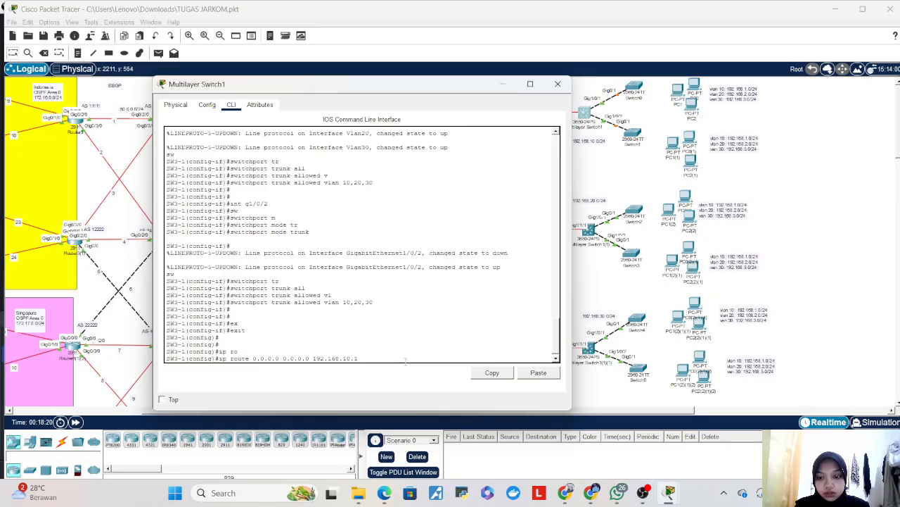
key(Return)
key(Return)
- Leave configuration mode on SW3-1, save its configuration with wr and close the switch window
text(end)
key(Return)
key(Return)
text(wr)
key(Return)
key(Return)
key(Return)
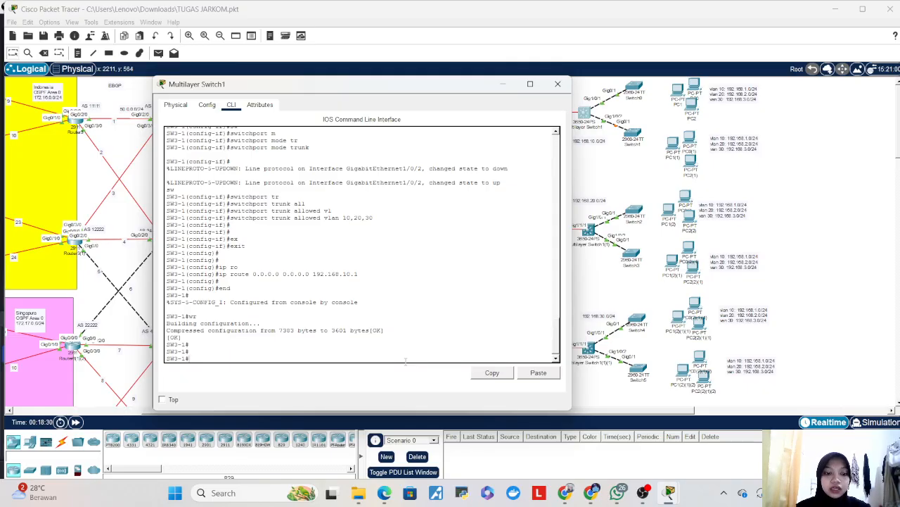
click(558, 85)
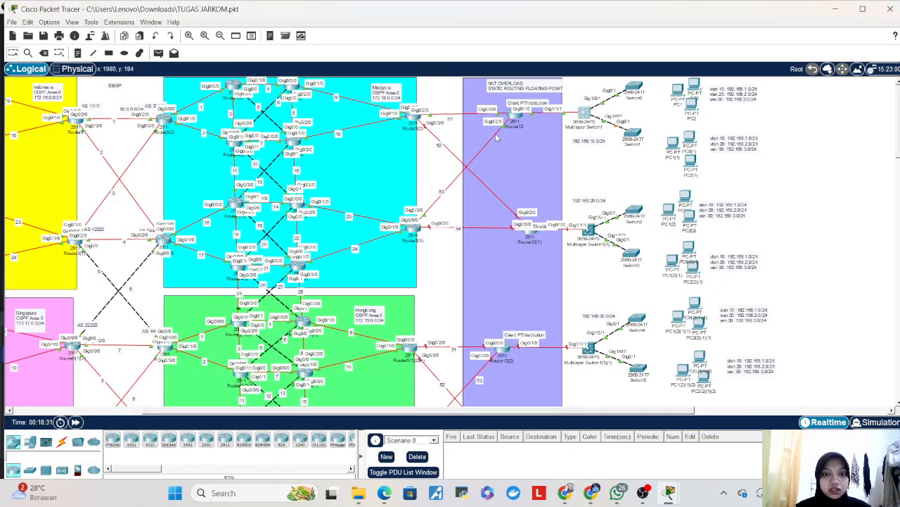
- Open the Router12 command line and enter global configuration mode
click(516, 116)
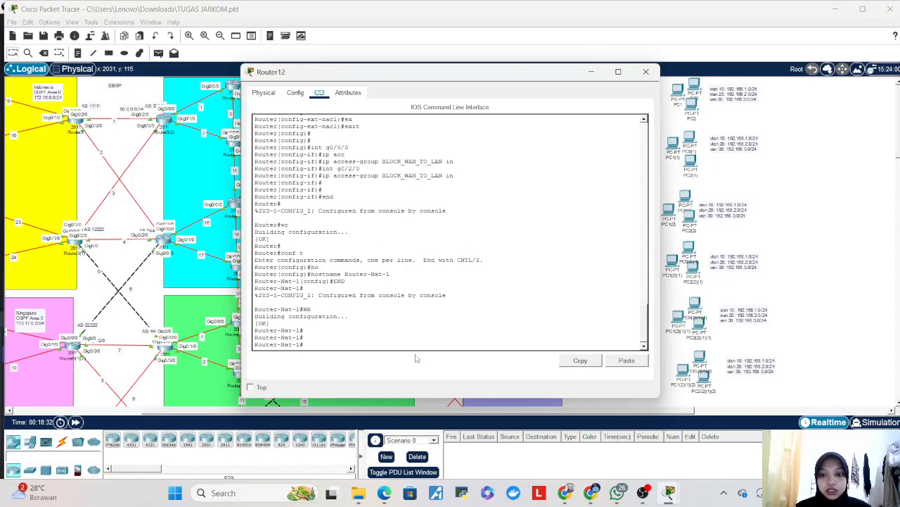
text(i)
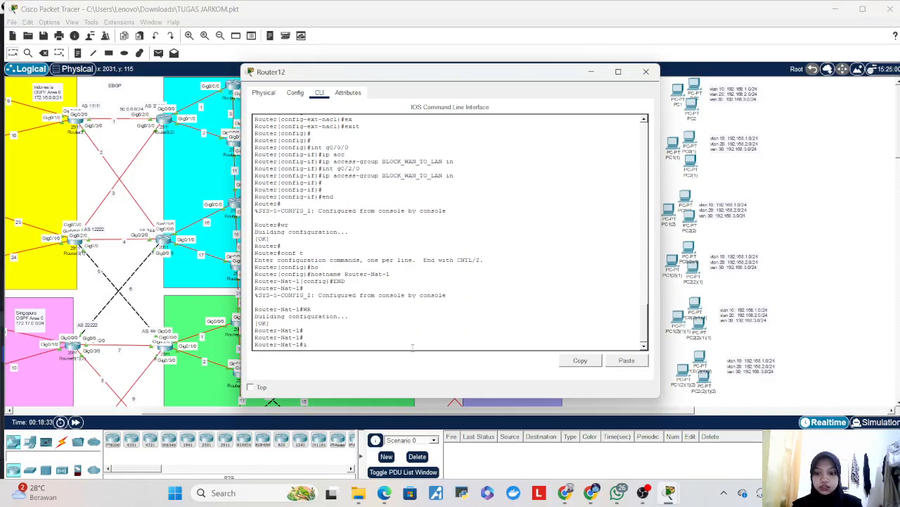
text(onf t)
key(Return)
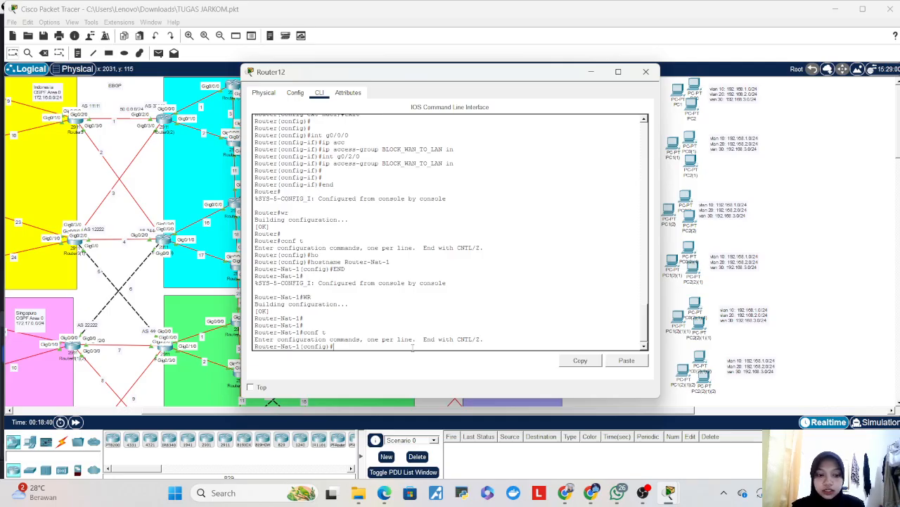
- Add a static route on Router-Nat-1 to 192.168.1.0 255.255.255.0 with next hop 192.168.10.2
text(ip ro)
key(Tab)
text(ute 192.168)
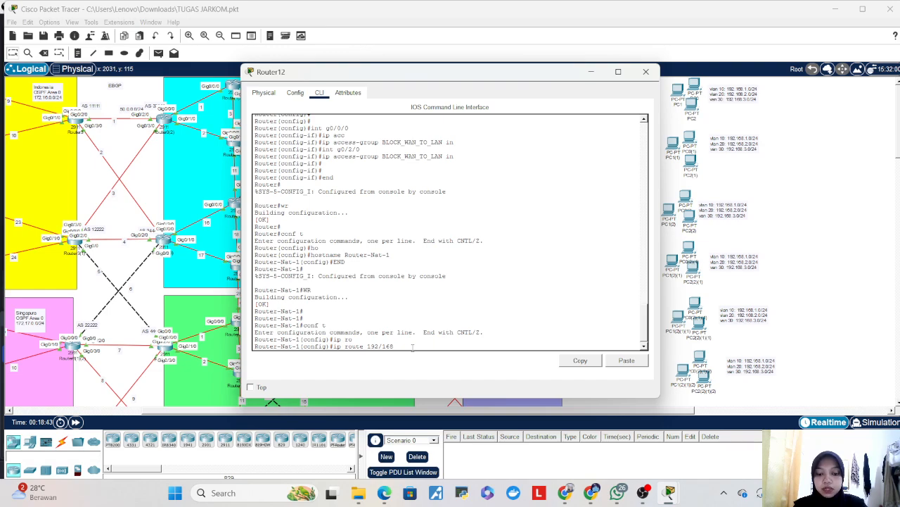
text(.)
key(BackSpace)
key(BackSpace)
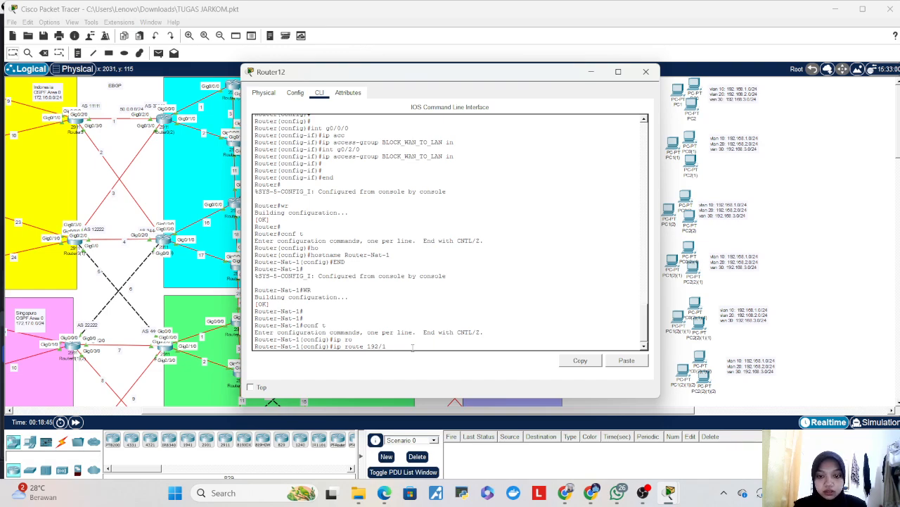
text(.)
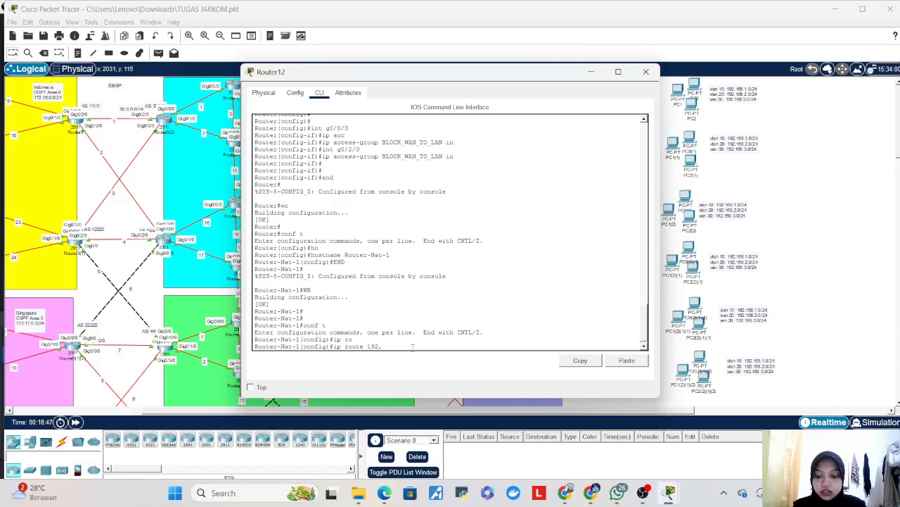
text(168.1.)
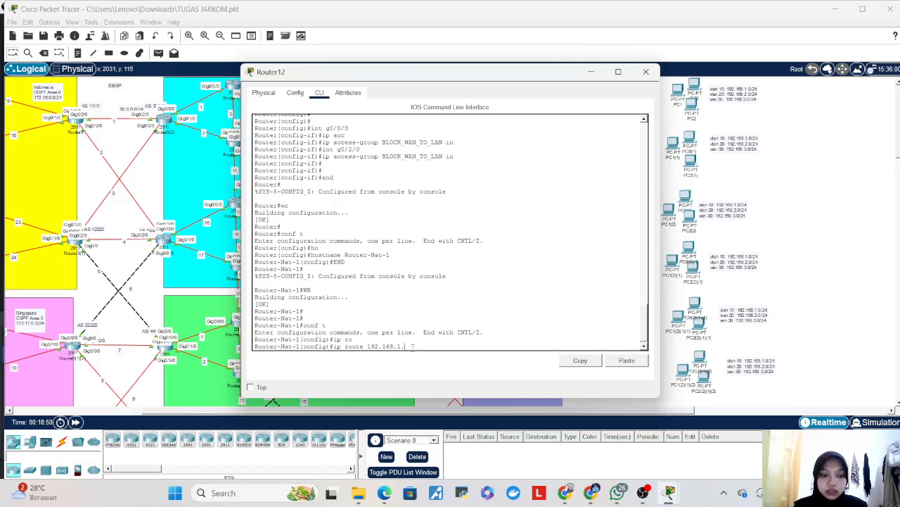
text(0 255.255.255.0)
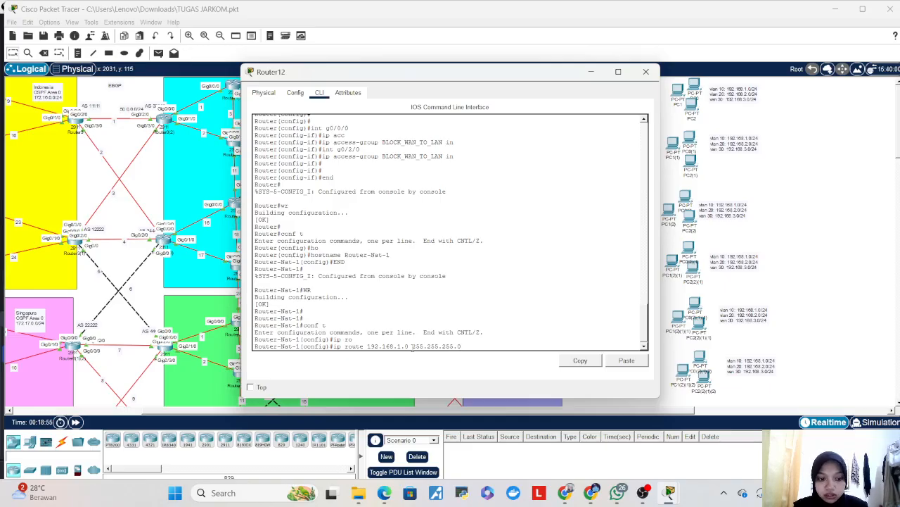
text( 192.168)
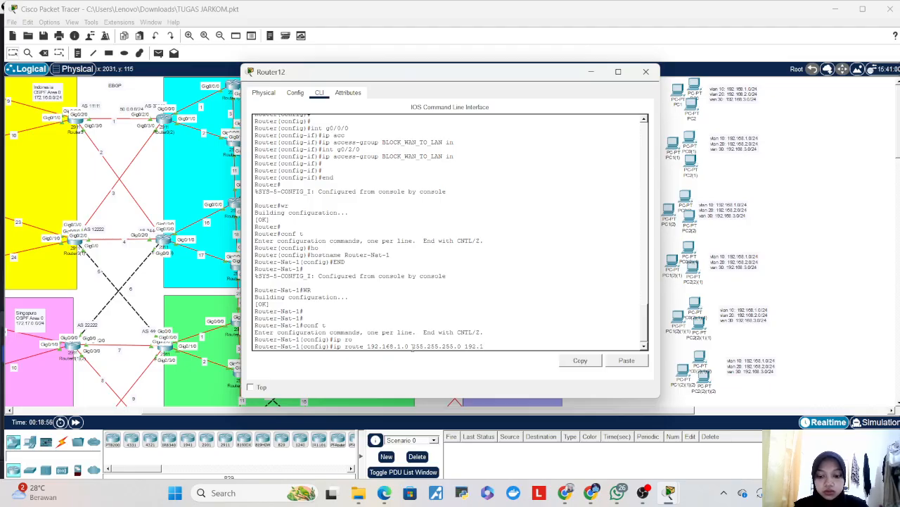
text(.10.2)
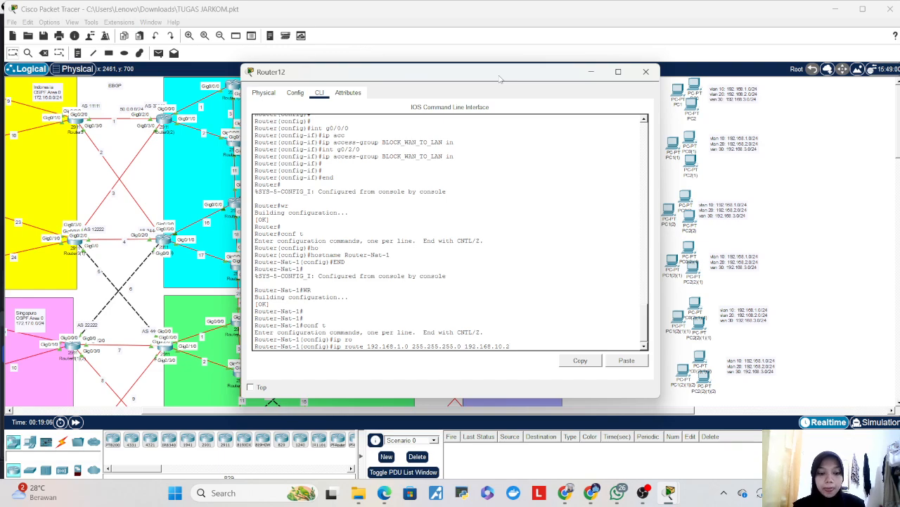
key(Return)
- Add a static route to 192.168.2.0 255.255.255.0 through 192.168.10.2 by reusing the previous route command
key(Up)
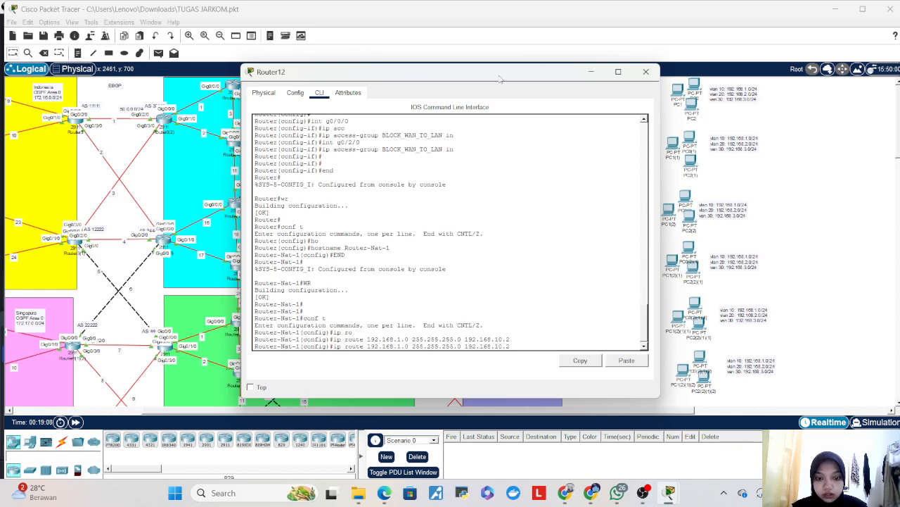
key(BackSpace)
text(2)
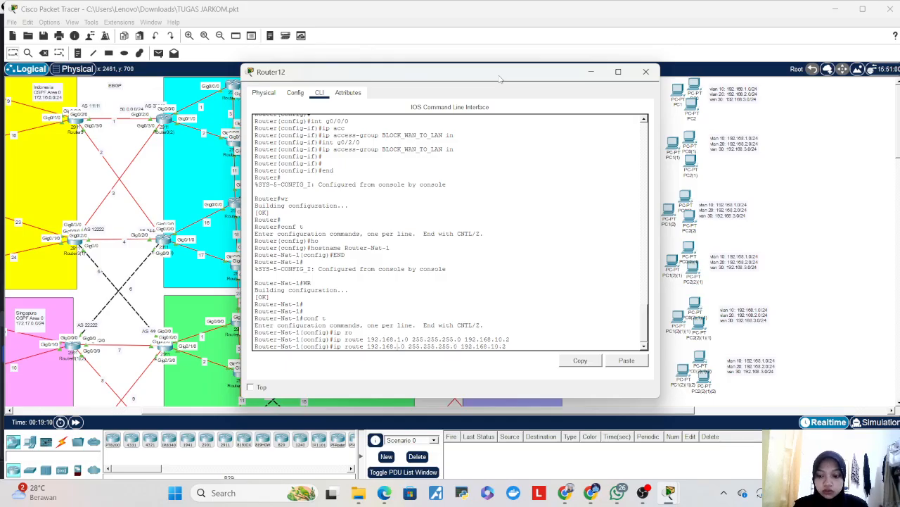
key(Return)
- Add a static route to 192.168.3.0 255.255.255.0 through 192.168.10.2, again reusing the previous route command
key(Up)
key(Left)
key(Left)
key(Left)
key(Left)
key(Left)
key(Left)
key(Left)
key(Left)
key(Left)
key(Left)
key(Left)
key(Left)
key(Left)
key(Left)
key(Left)
key(Left)
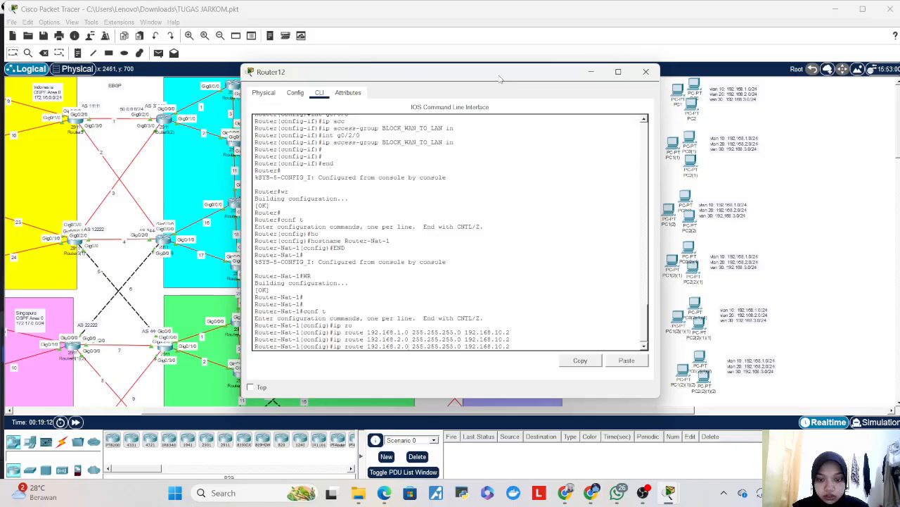
key(Left)
key(Left)
key(Left)
key(BackSpace)
text(3)
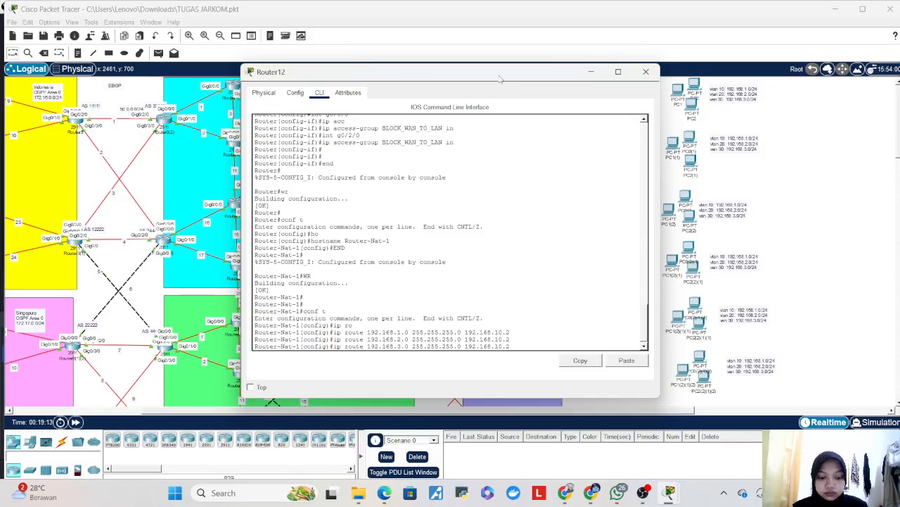
key(Return)
key(Return)
key(Return)
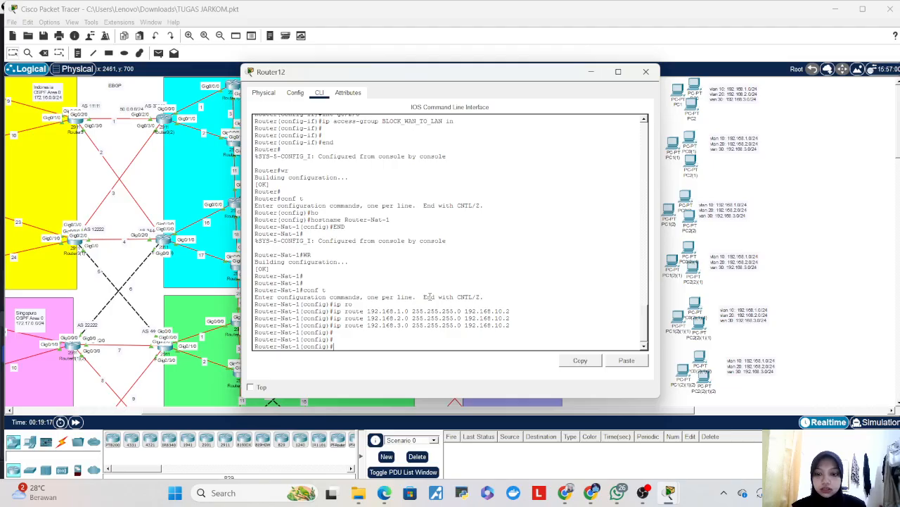
- Begin another ip route command in global configuration mode on Router-Nat-1
text(ip rou)
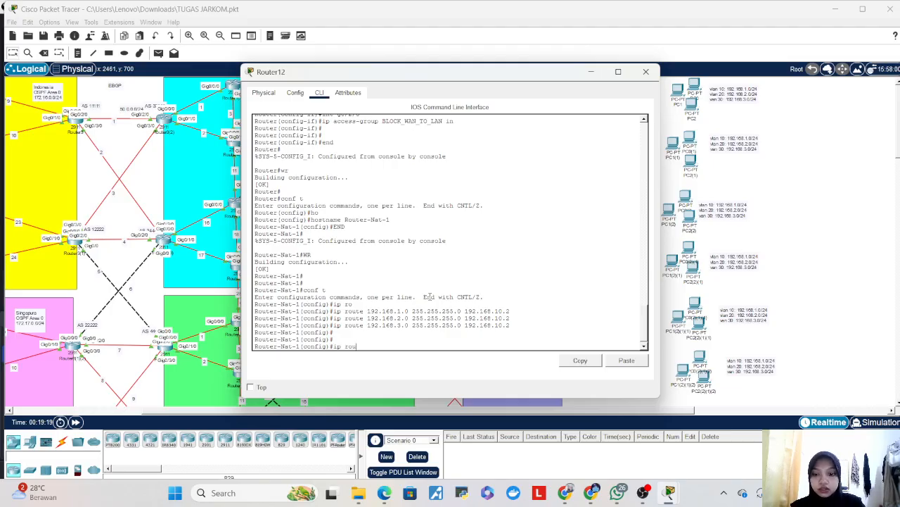
- Add a default static route on Router-Nat-1 (0.0.0.0 0.0.0.0) with next hop 172.18.51.1
text(te 0.0.0.0 0.0.0.)
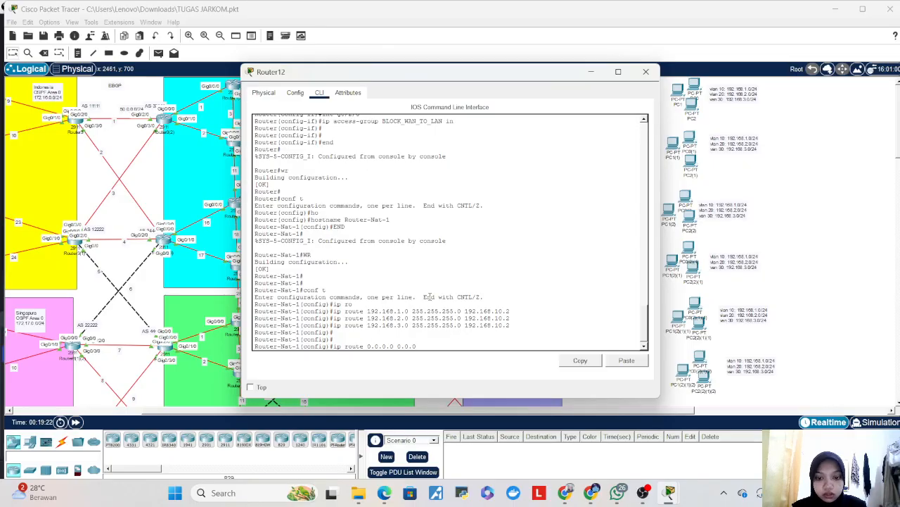
text(0 172.18.)
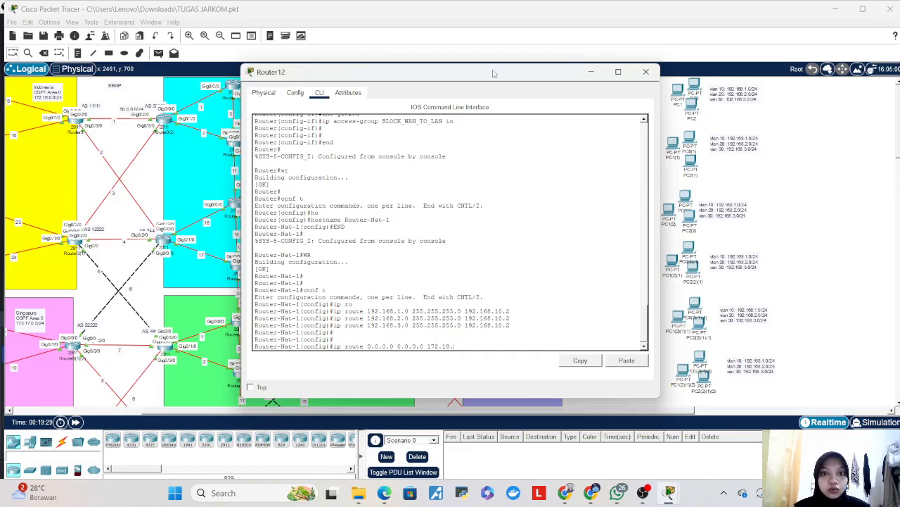
drag(496, 74, 415, 105)
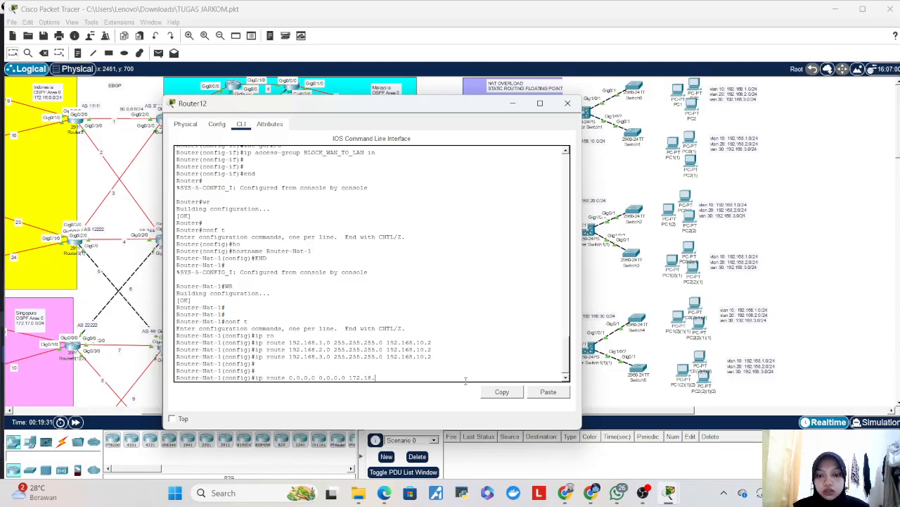
drag(387, 106, 437, 100)
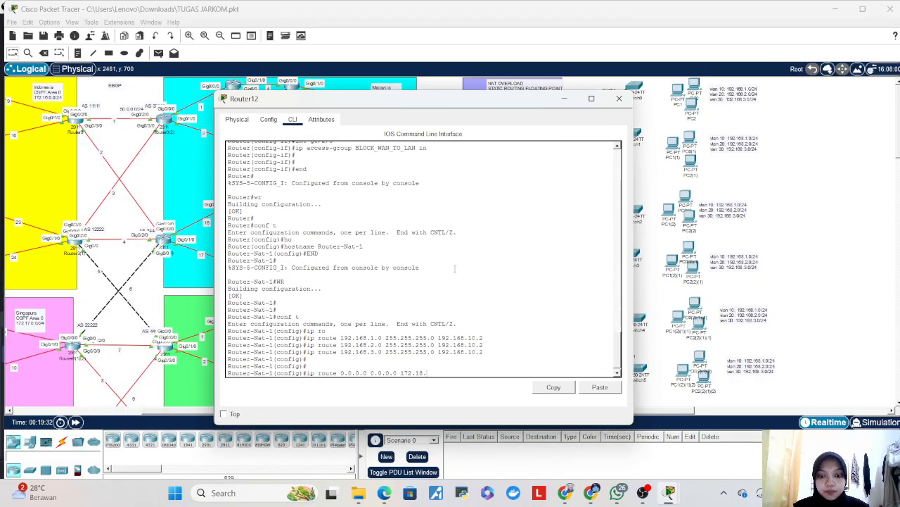
text(51)
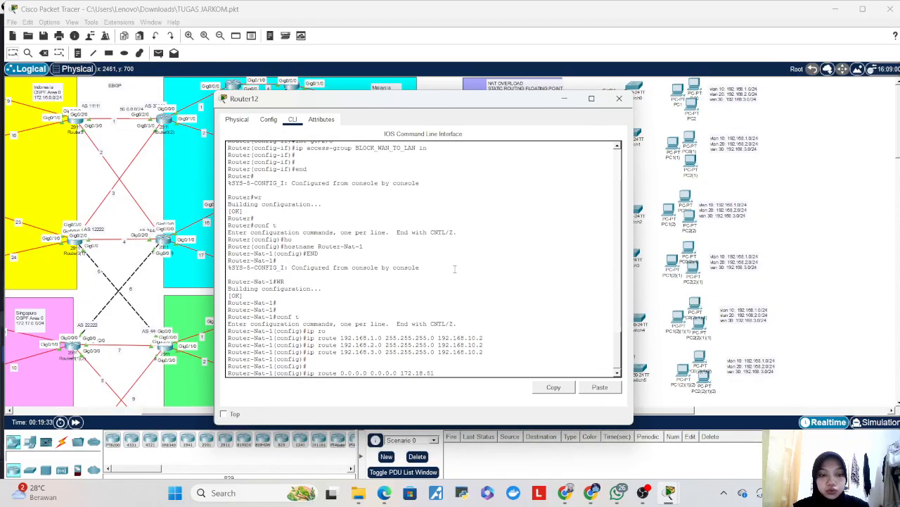
text(.1)
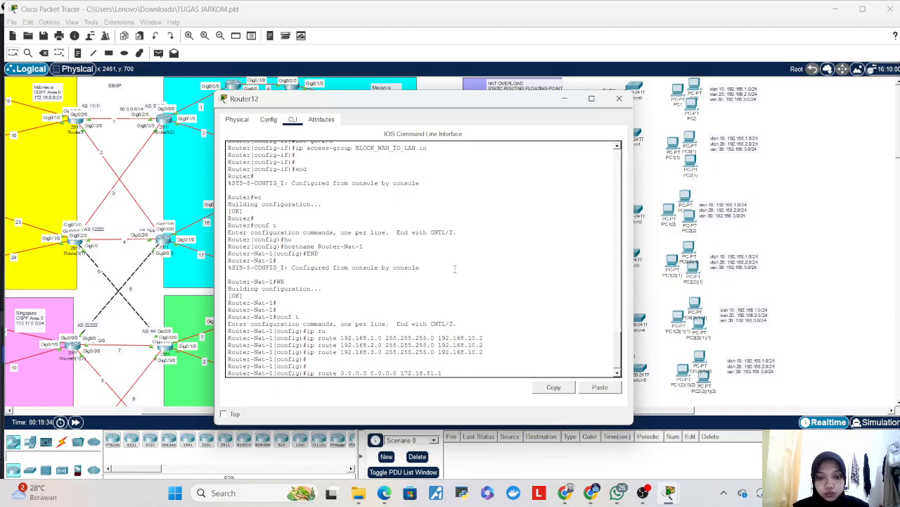
key(Return)
- Add a second default static route on Router-Nat-1 with next hop 172.18.52.1
key(Up)
key(Left)
key(Left)
key(BackSpace)
text(2)
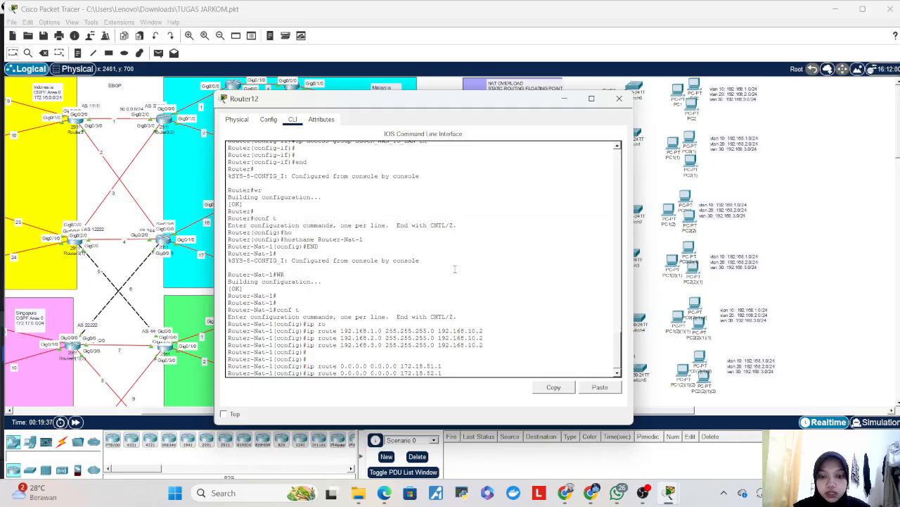
key(Return)
key(Return)
key(Return)
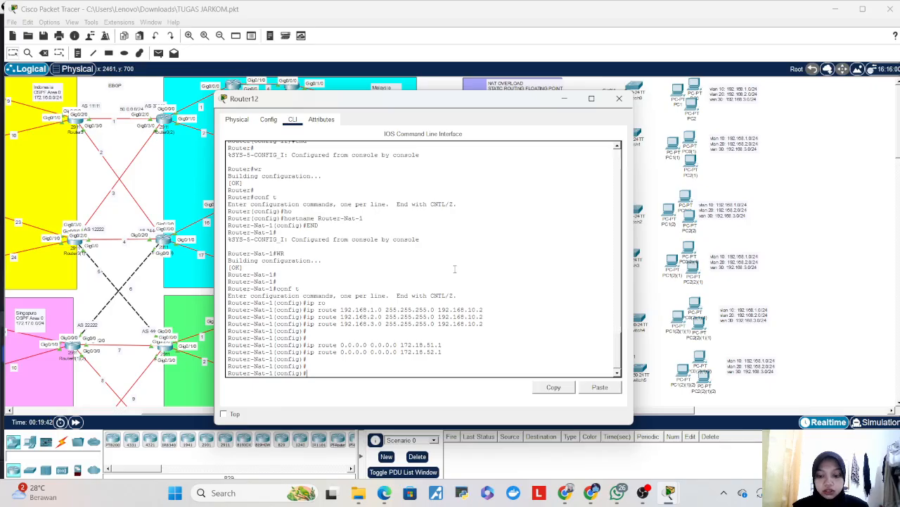
- Check the route command's remaining options with context help and enter the default route via 172.18.52.1 as a floating route with distance metric 10
text(ip rout)
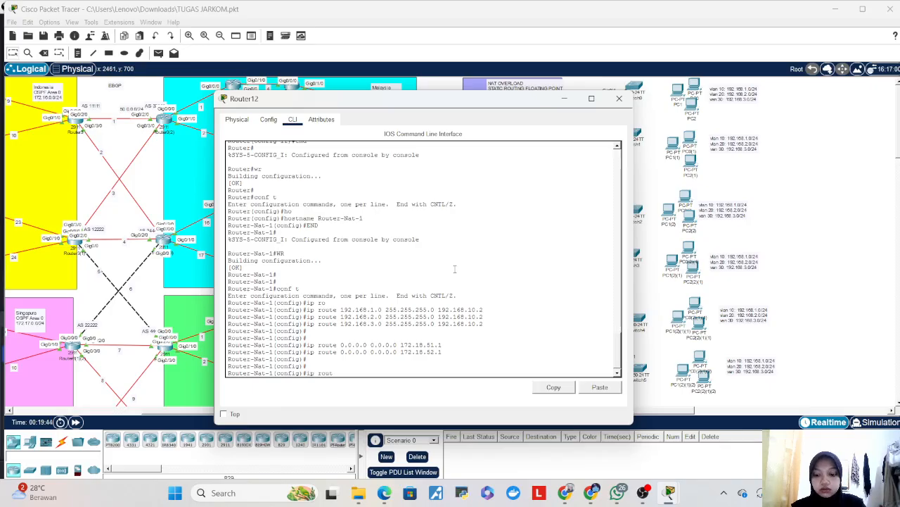
text(e 0.0.0.0 0.0)
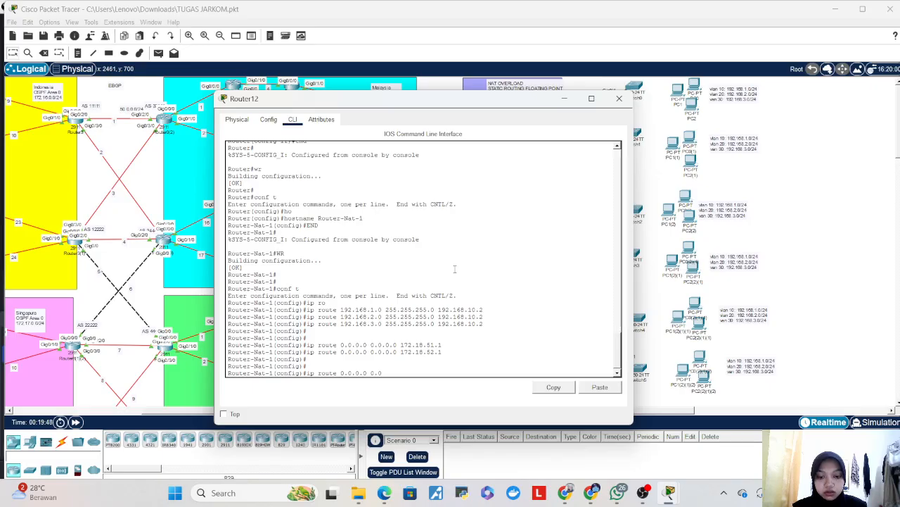
text(.0.0 172.18.51)
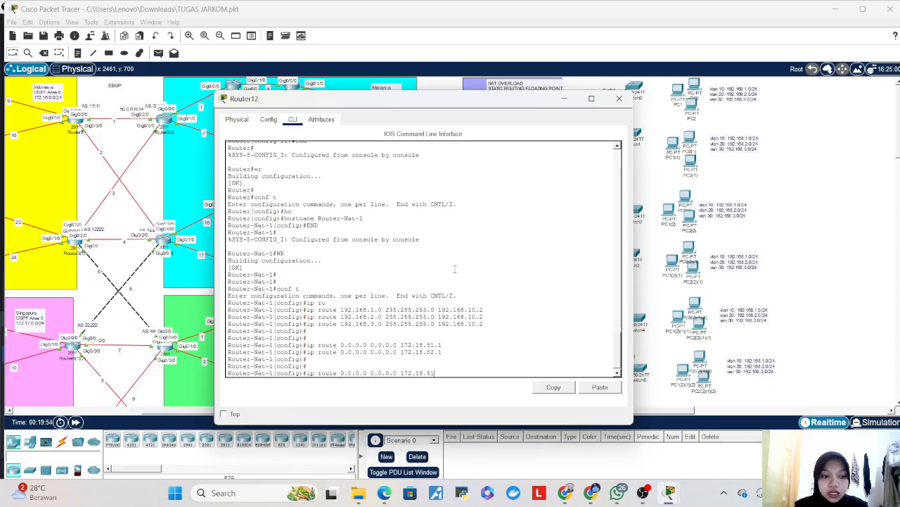
key(BackSpace)
text(2.1)
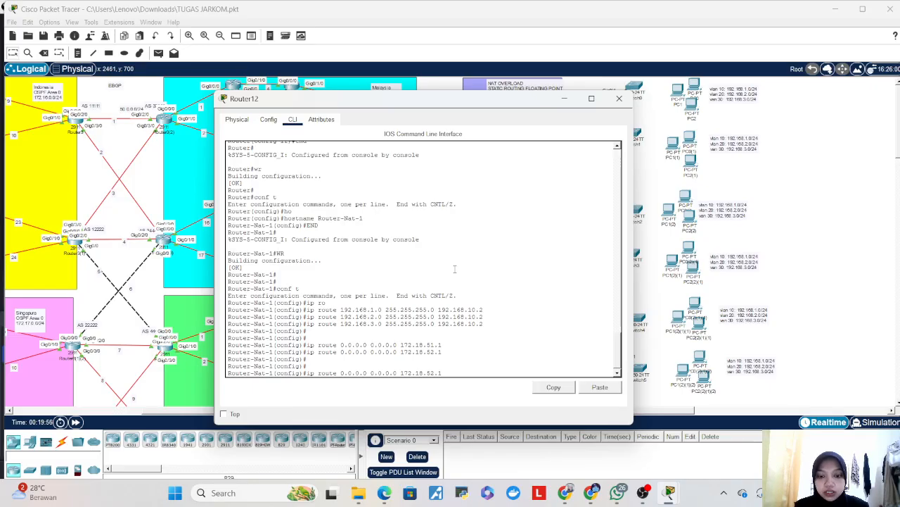
text( 10)
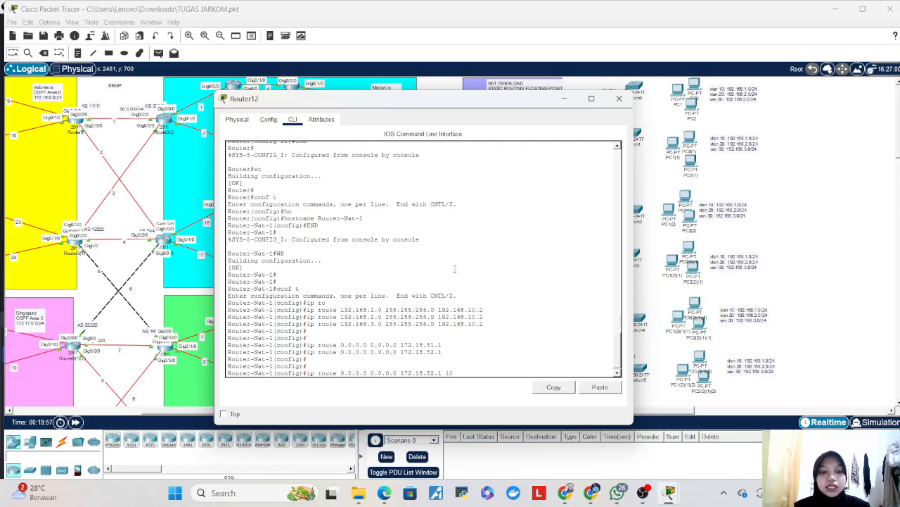
key(BackSpace)
key(BackSpace)
text(?)
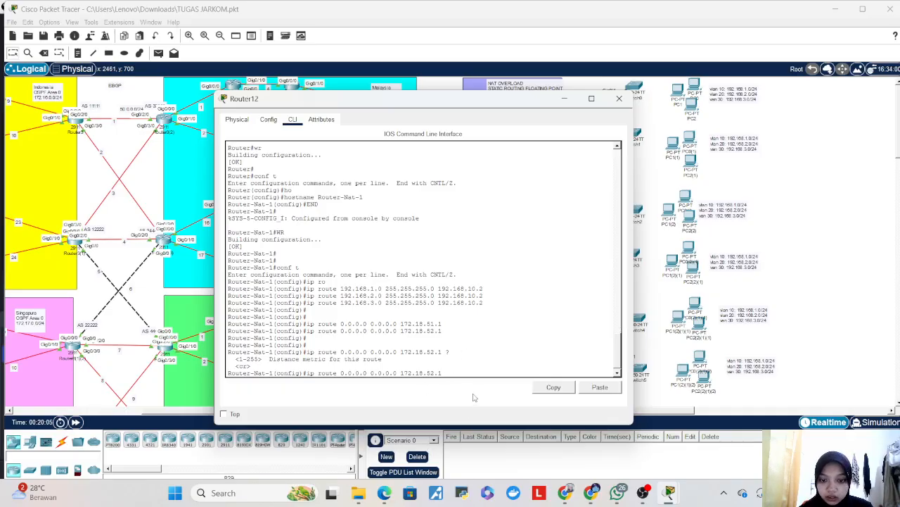
text(10)
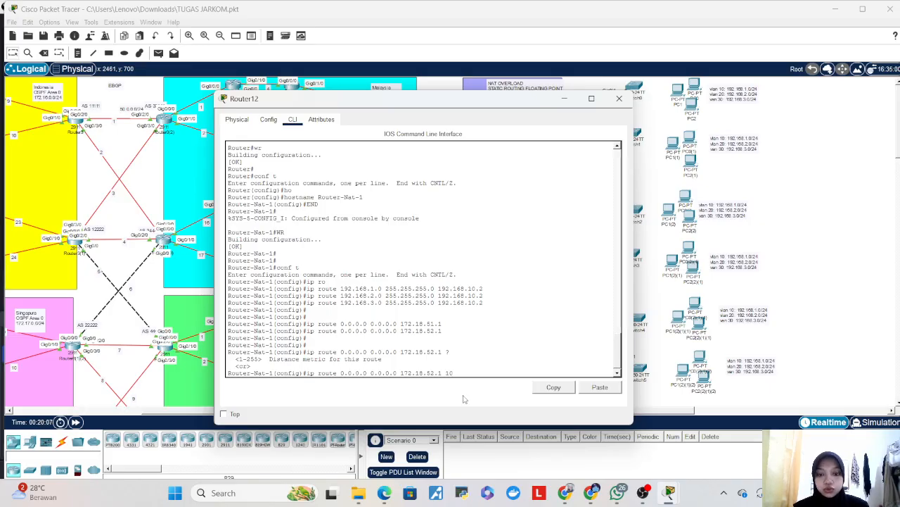
key(Return)
key(Return)
key(Return)
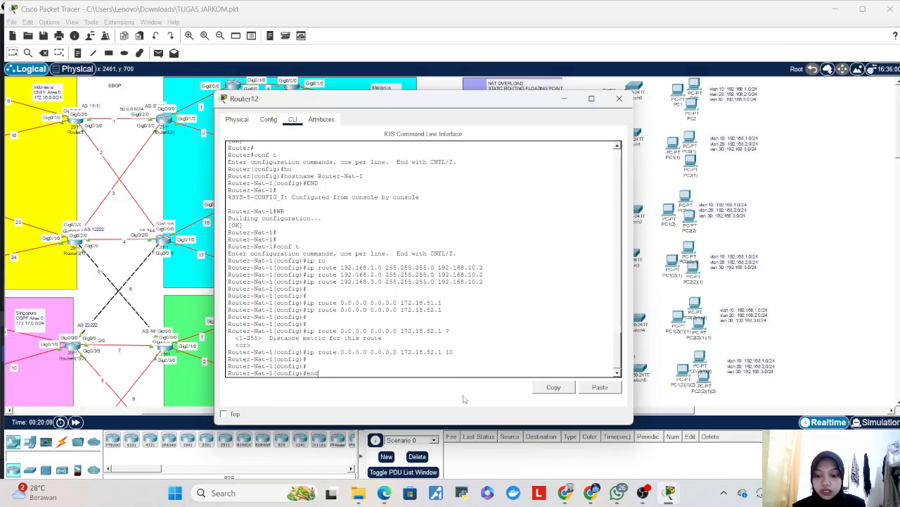
- Exit configuration mode on Router-Nat-1, save its running configuration and close the router window
text(end)
key(Return)
text(wr)
key(Return)
key(Return)
key(Return)
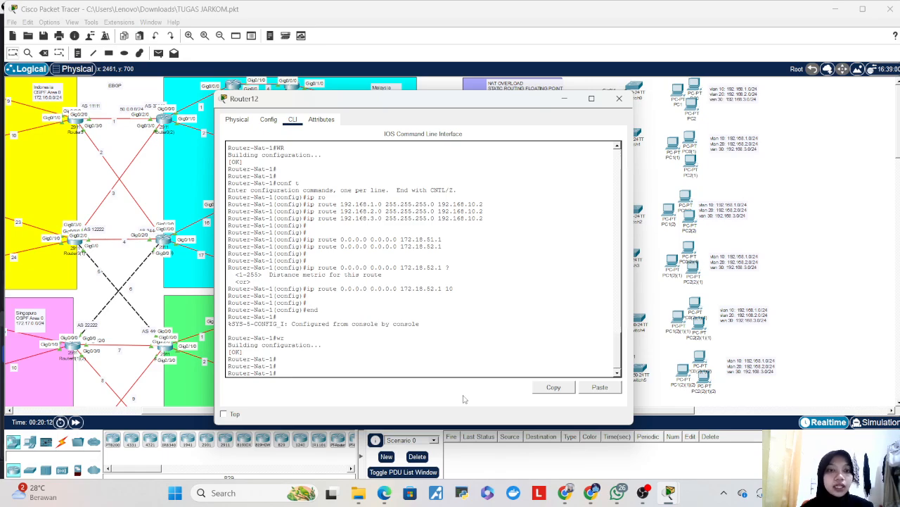
click(619, 98)
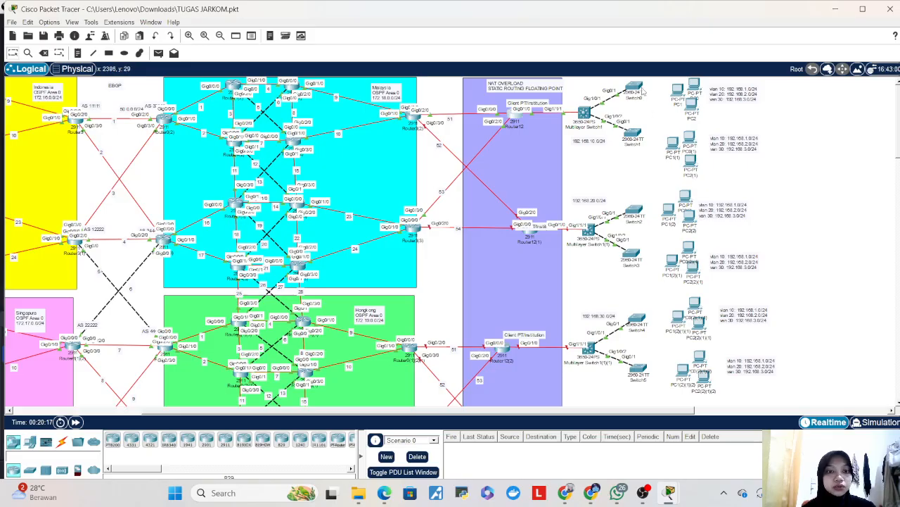
- Set the hostname of Switch0 to SW1 from global configuration mode in its command line
click(635, 88)
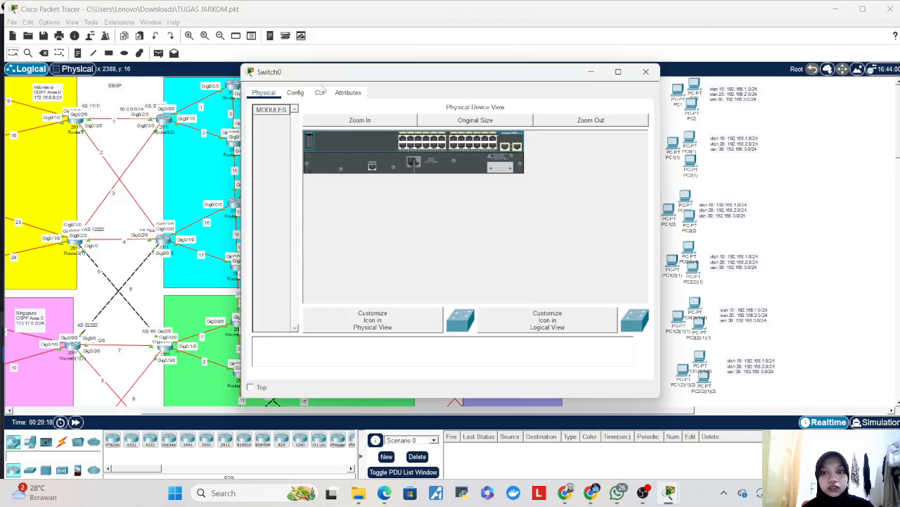
click(323, 94)
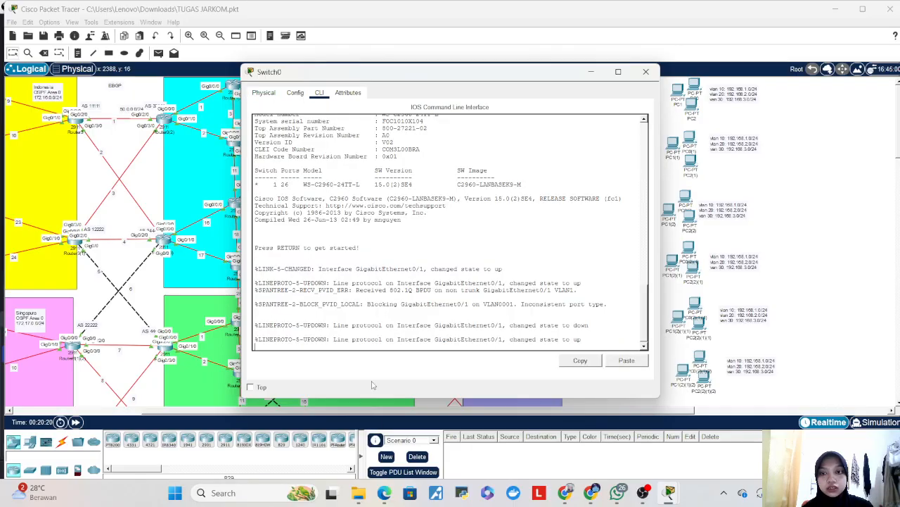
key(Return)
key(Return)
text(en)
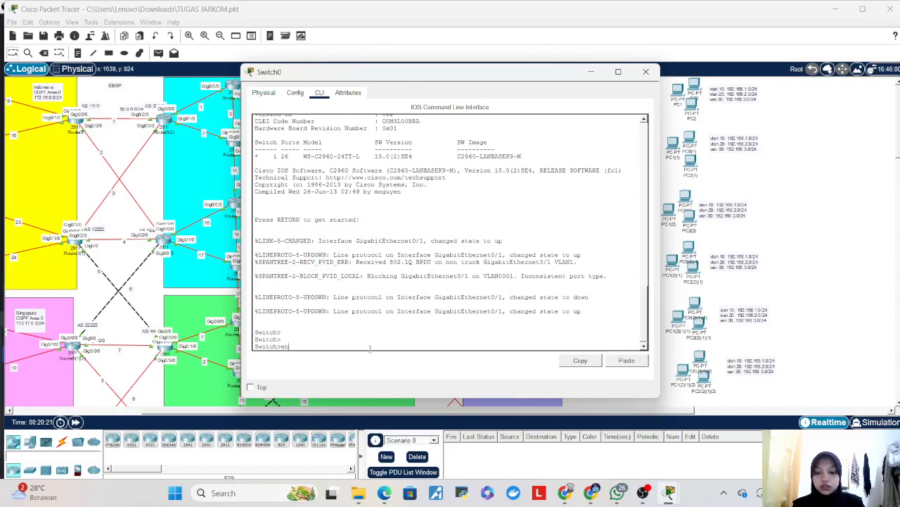
key(Return)
key(Return)
text(conf t)
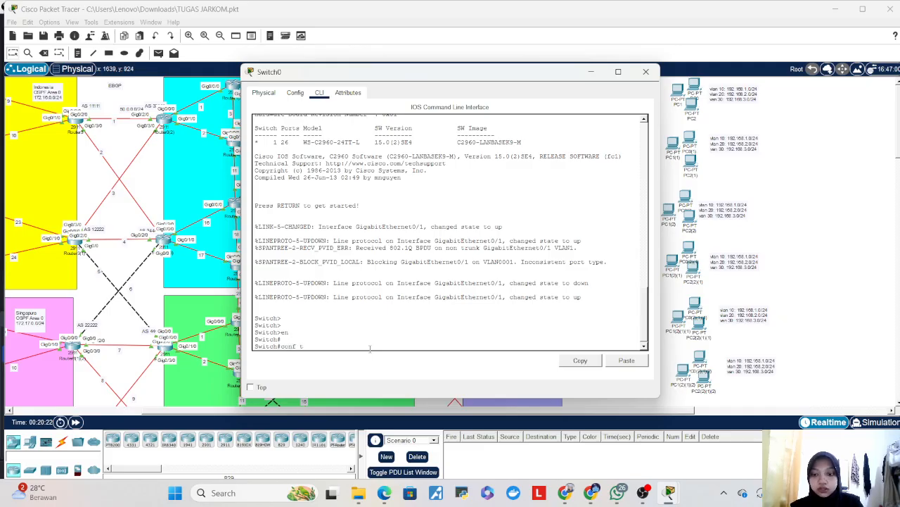
key(Return)
text(ho)
key(Tab)
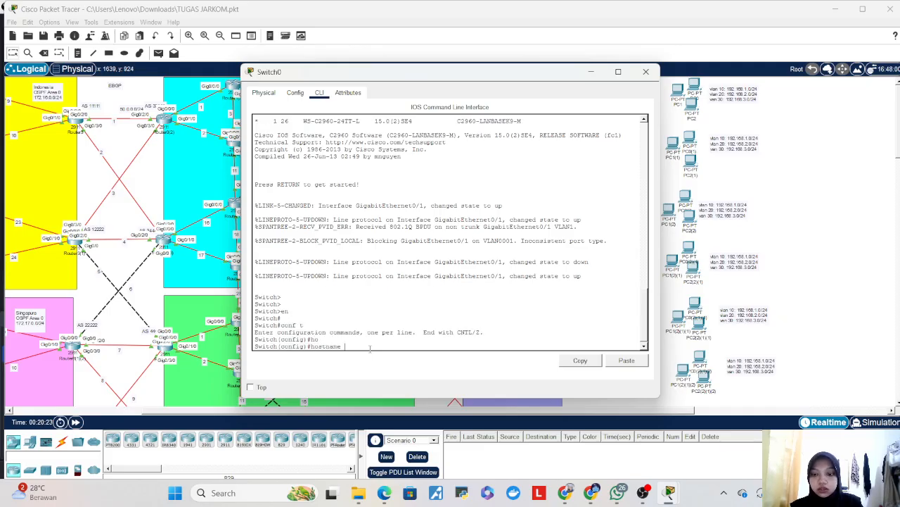
text(SWW)
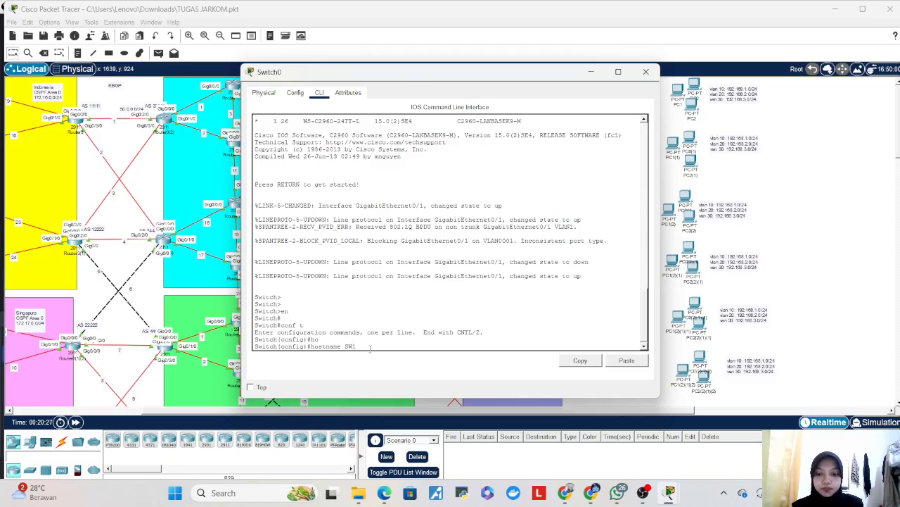
text(1)
key(Return)
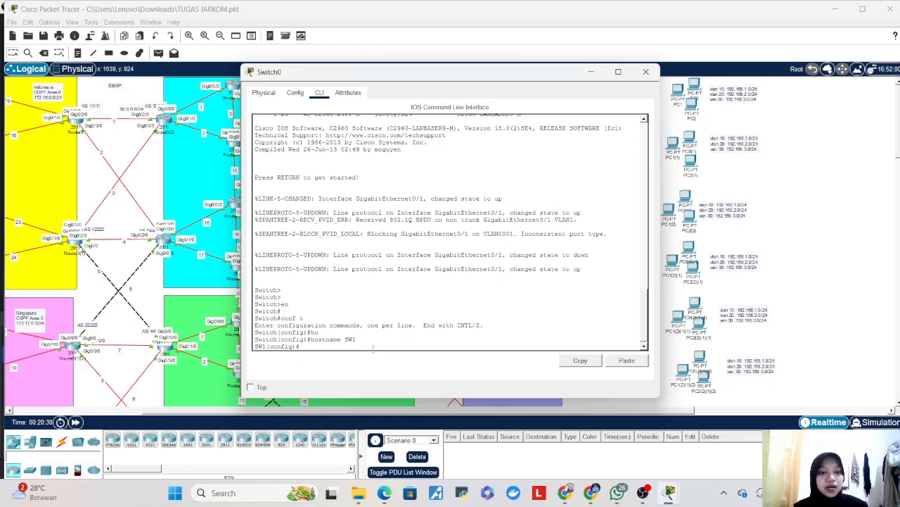
- Create VLAN 10 on SW1 and name it VLAN_10
text(vl)
key(Return)
text(vlan 10)
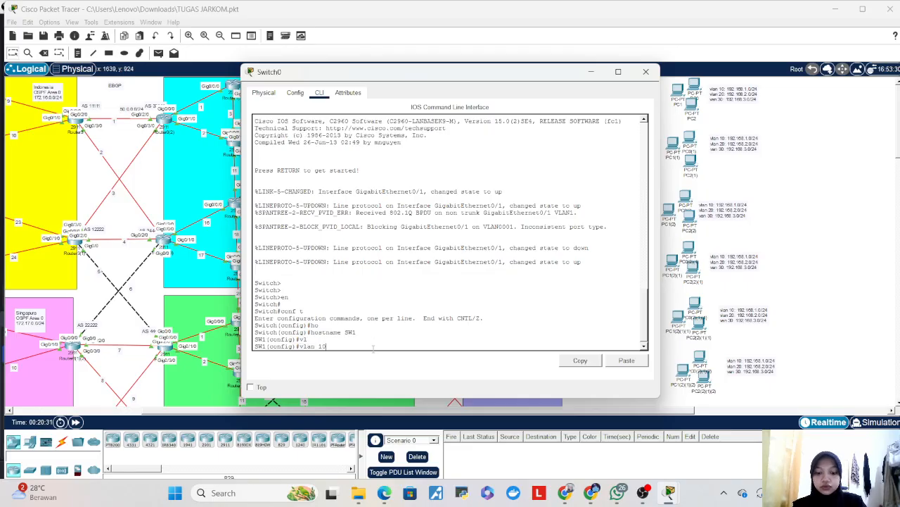
key(Return)
text(nam)
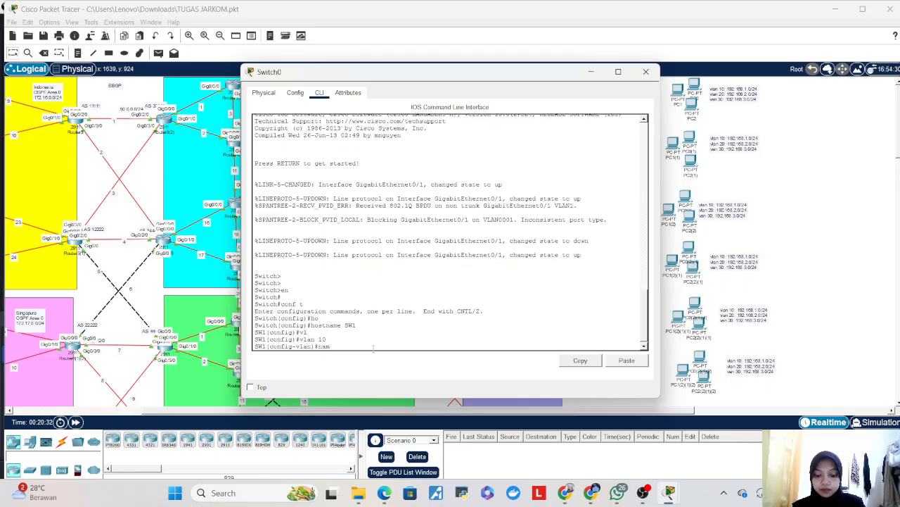
key(Tab)
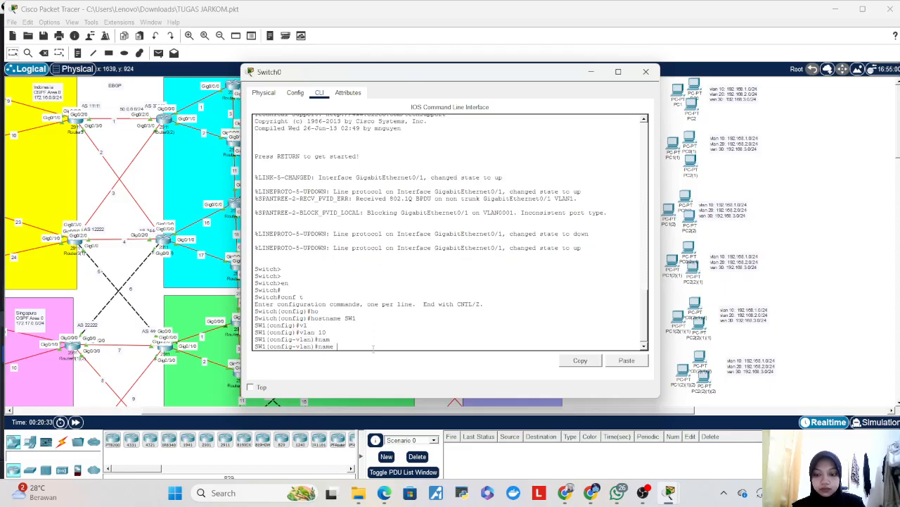
text(VLAN)
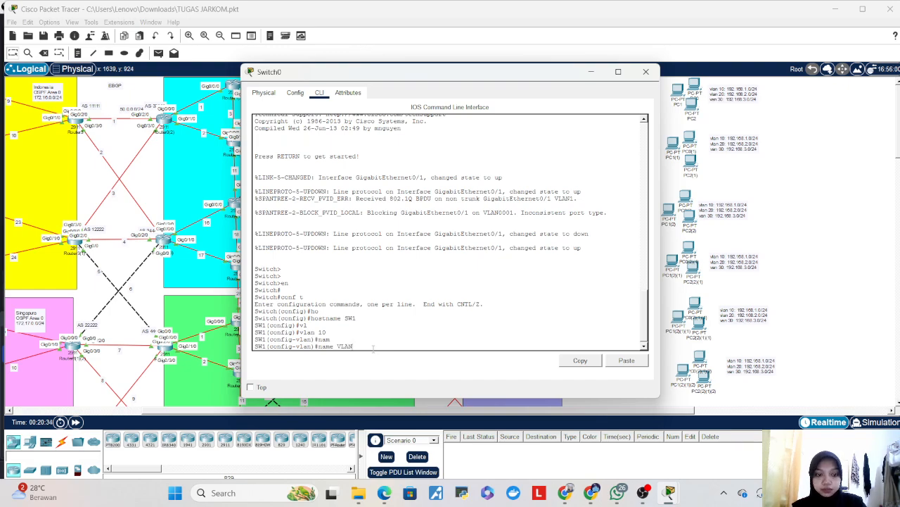
text(_10)
key(Return)
- Create VLAN 20 on SW1 and name it VLAN_20
text(vlan 1)
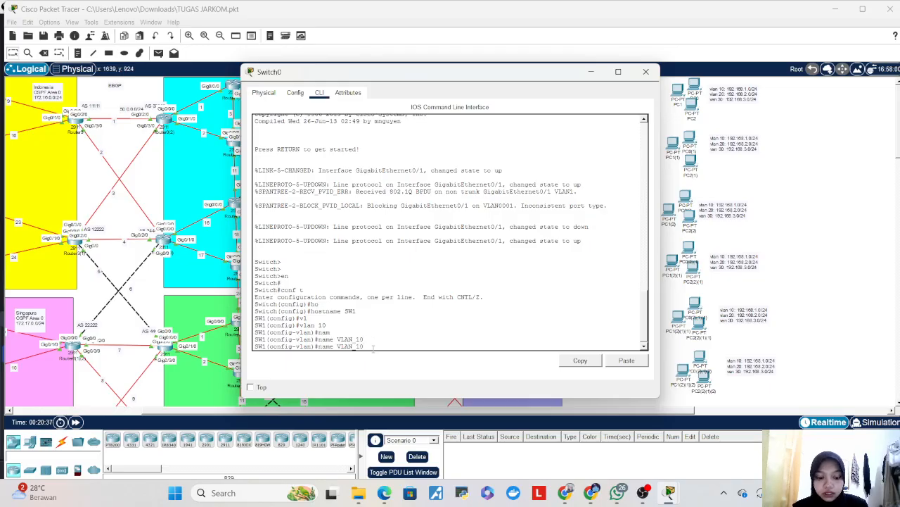
key(BackSpace)
text(20)
key(Return)
key(Up)
key(Up)
key(BackSpace)
key(BackSpace)
text(20)
key(Return)
- Create VLAN 30 on SW1 with the name VLAN_30 and close the switch window
key(Up)
key(Up)
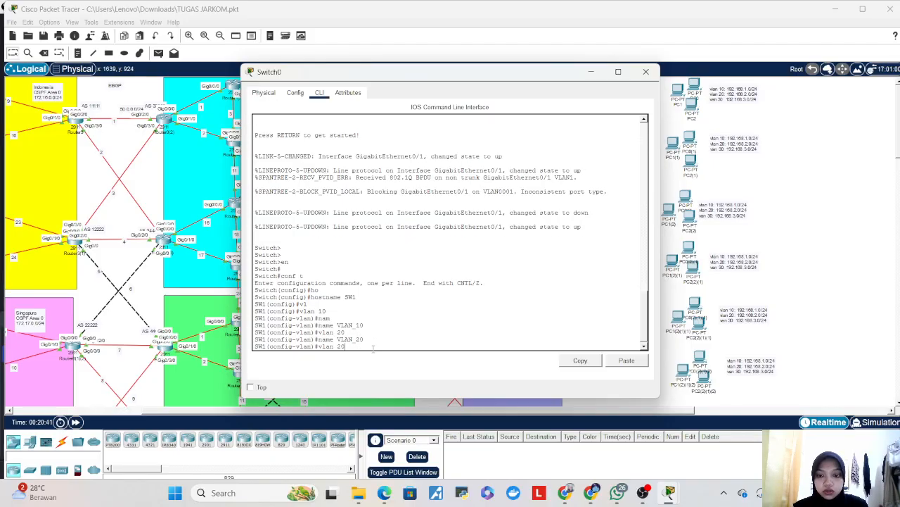
key(BackSpace)
key(BackSpace)
text(30)
key(Return)
key(Up)
key(Up)
key(BackSpace)
key(BackSpace)
text(30)
key(Return)
key(Return)
key(Return)
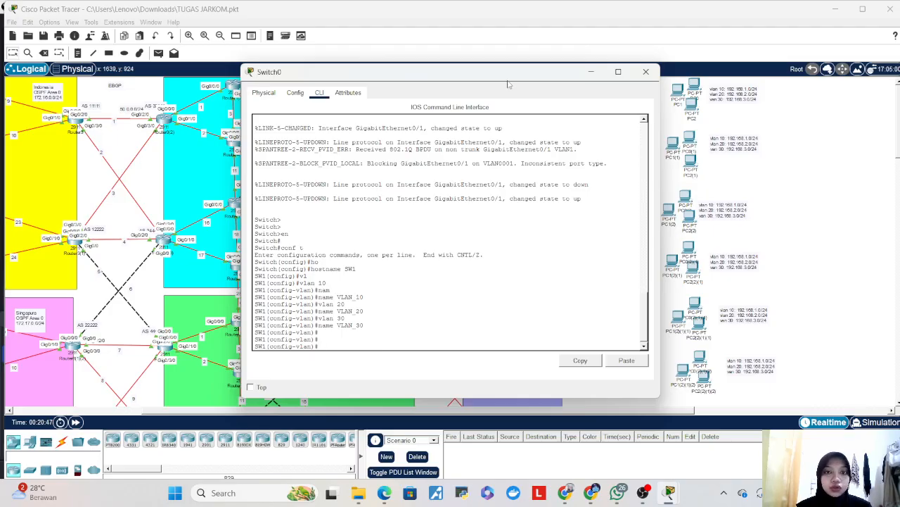
drag(509, 80, 436, 87)
click(573, 80)
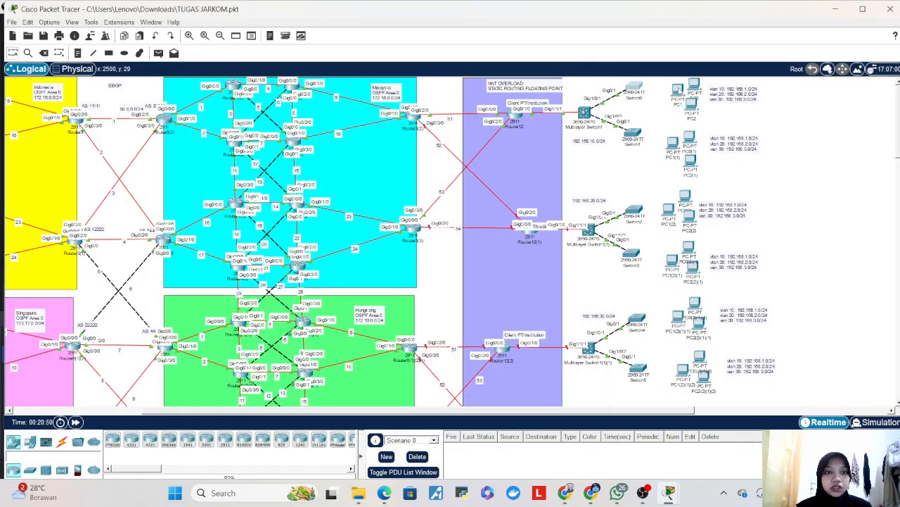
click(678, 90)
click(650, 70)
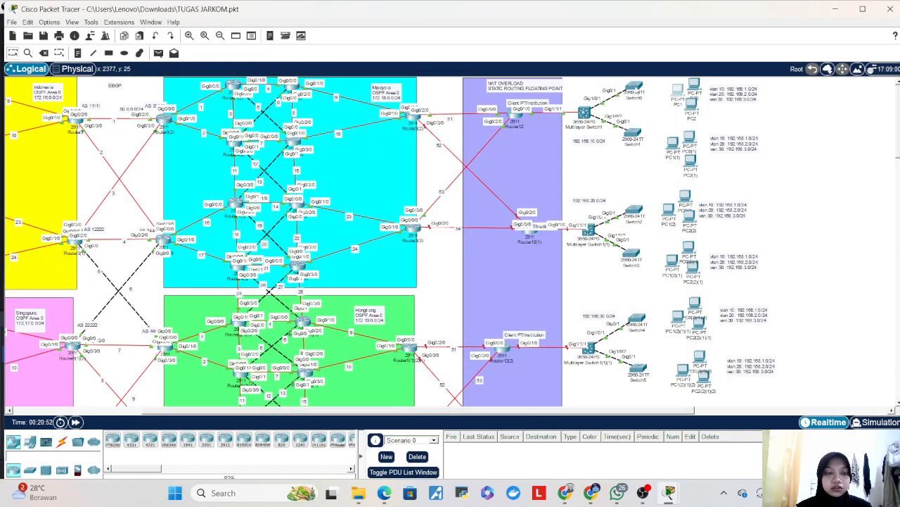
click(633, 88)
click(648, 68)
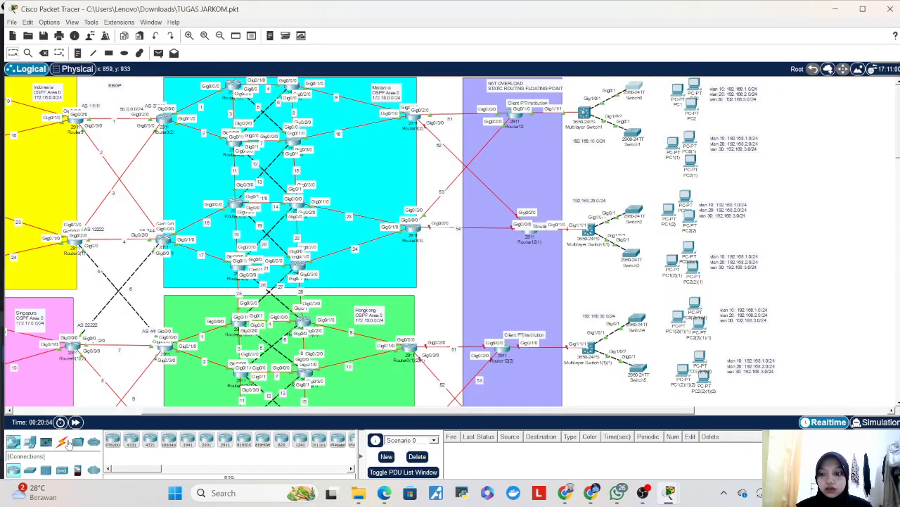
- Examine the ports available on Switch0 for a copper straight-through cable, without making a connection
click(62, 441)
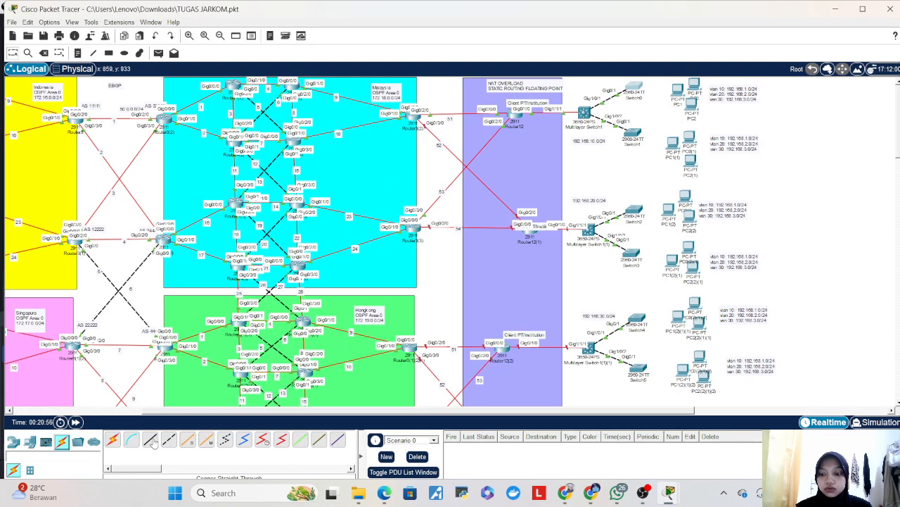
click(151, 441)
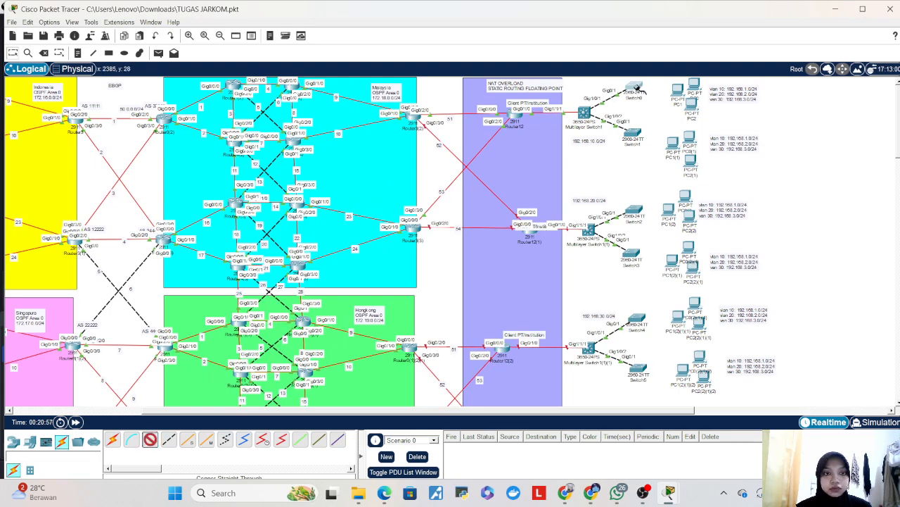
click(638, 91)
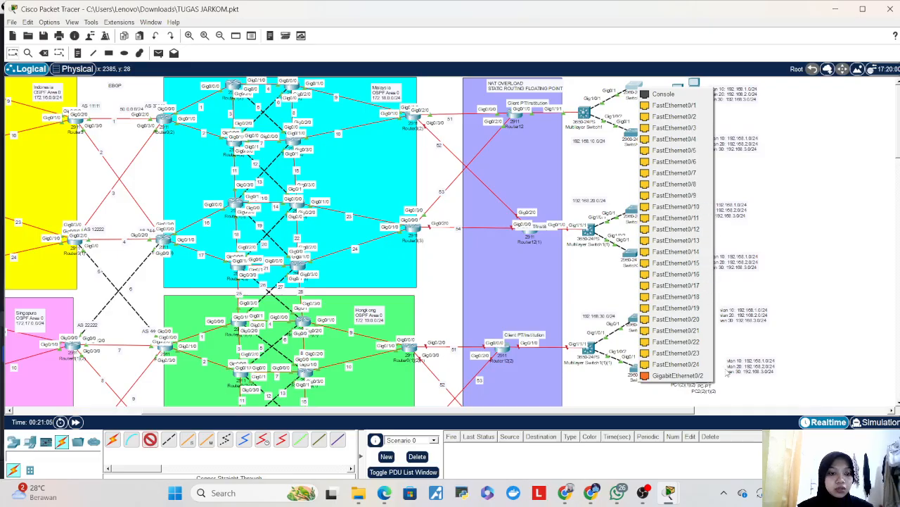
click(765, 146)
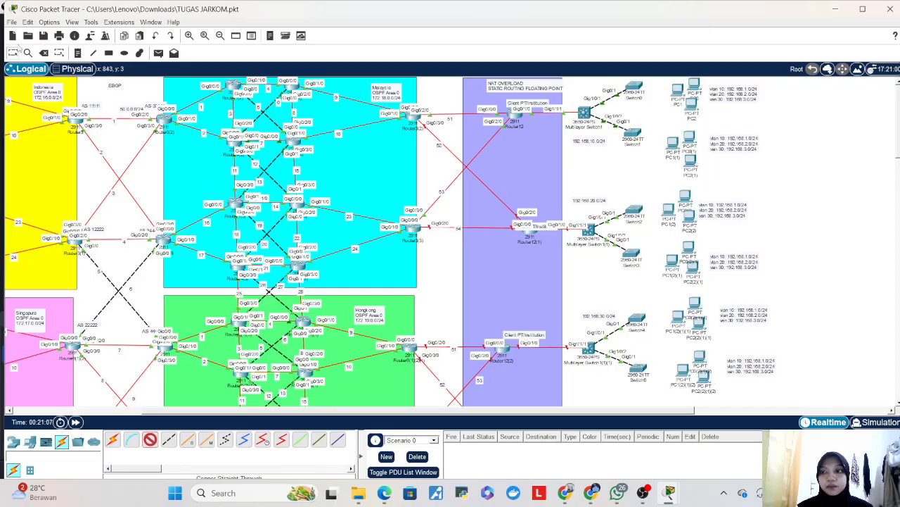
click(14, 53)
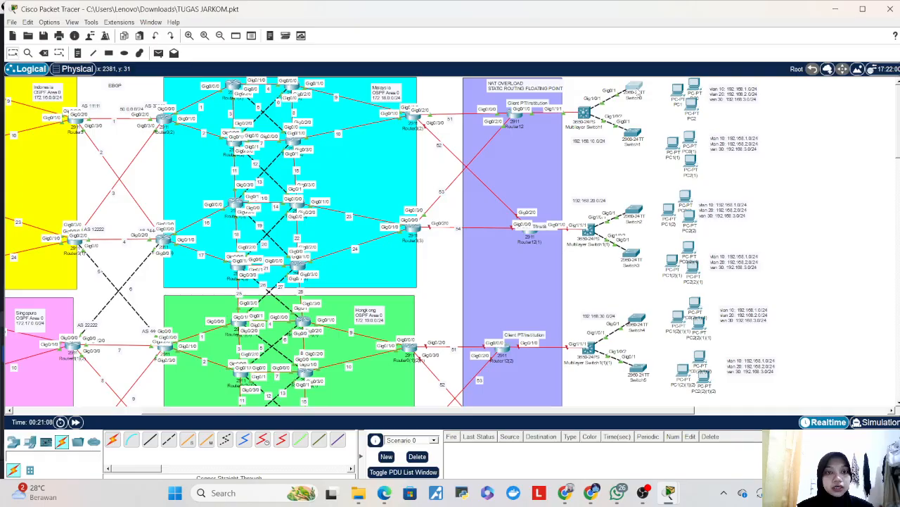
- Reopen the Switch0 command line, exit VLAN configuration and enter configuration for interface range f0/1-8
click(634, 89)
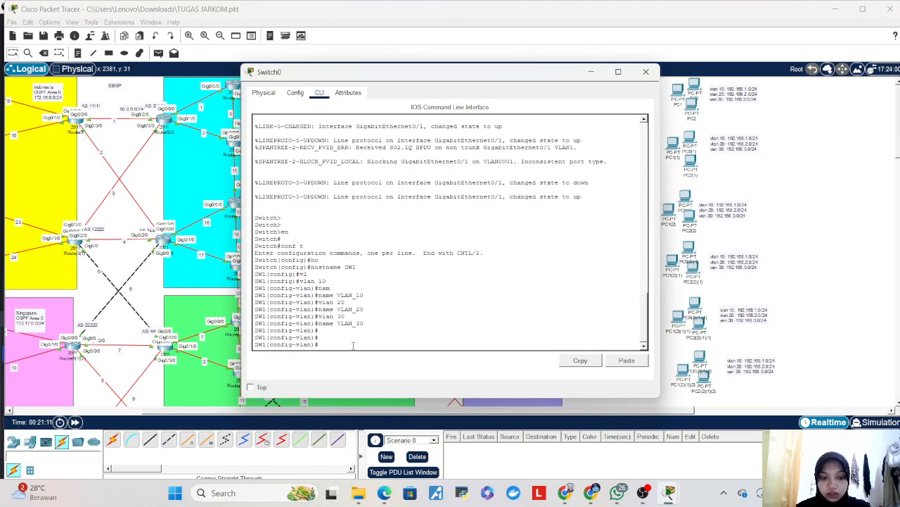
key(Tab)
key(Return)
key(Return)
key(Return)
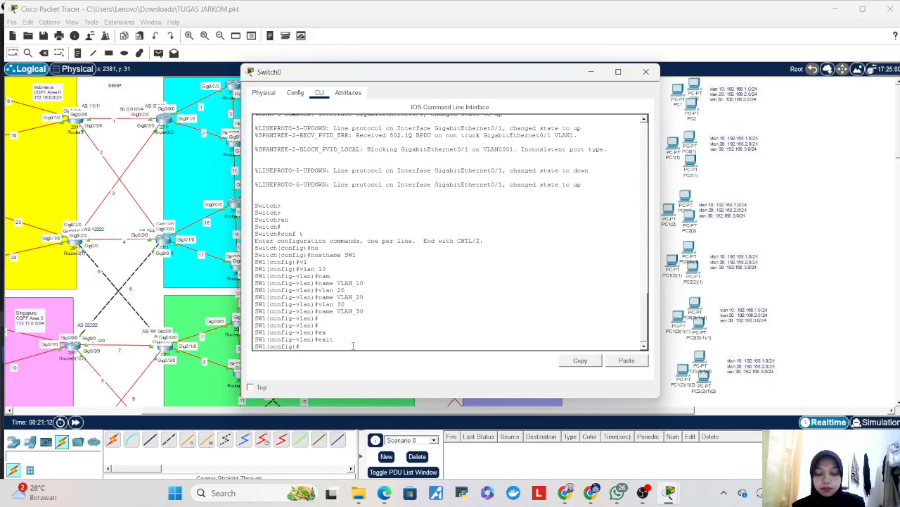
text(int)
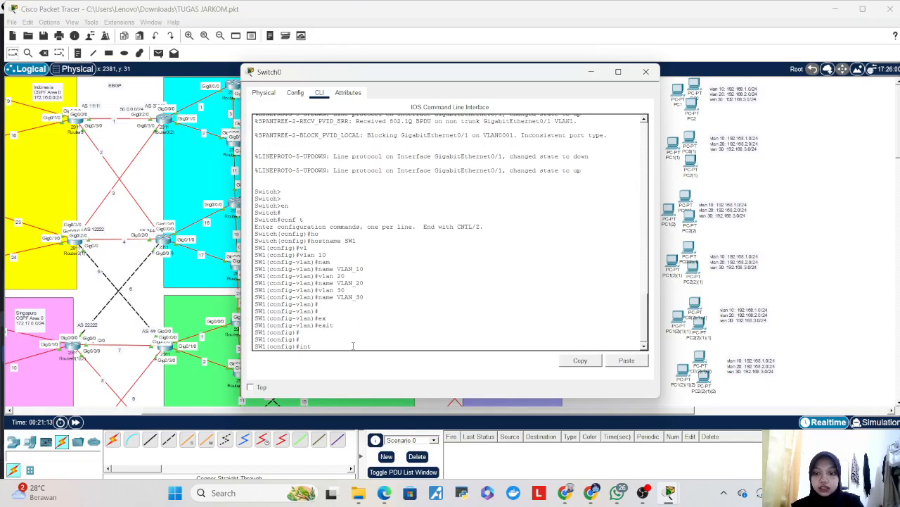
text( r)
key(Tab)
text(f0/)
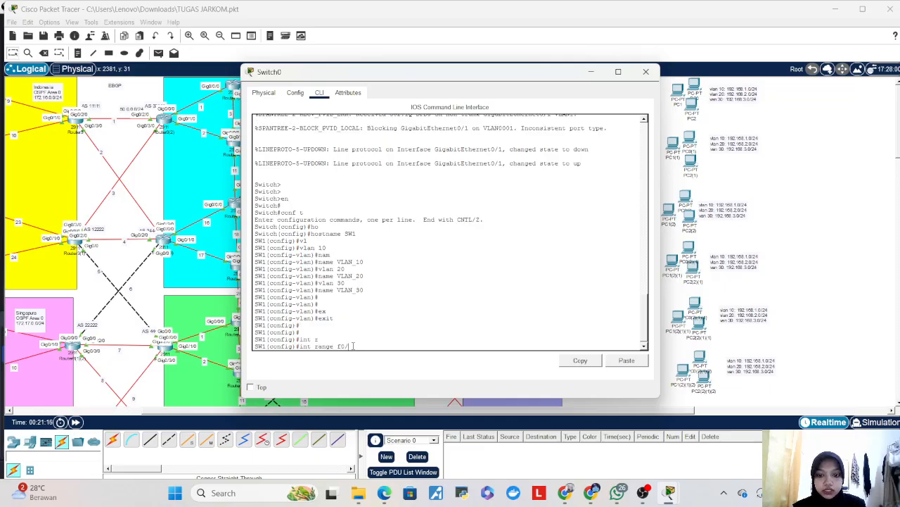
text(1-8)
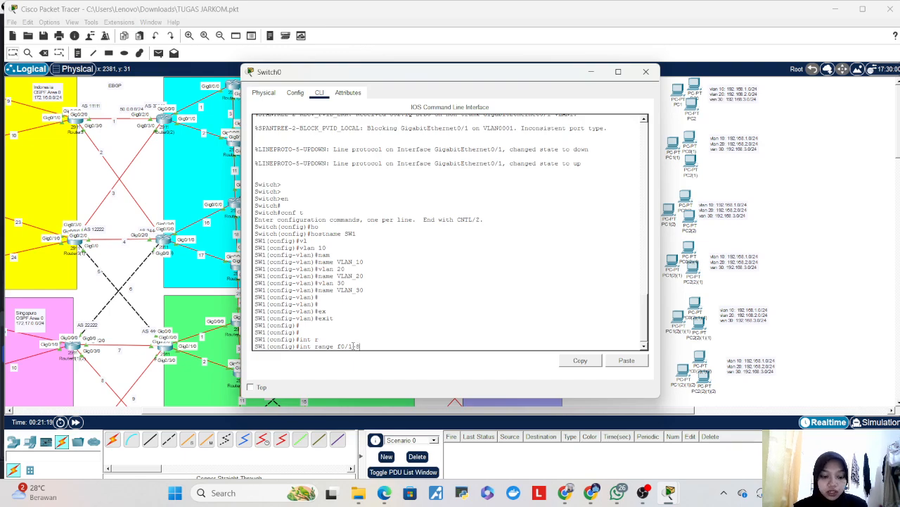
key(Return)
- Set the switchport mode of interfaces f0/1-8 to access
text(sw)
key(Tab)
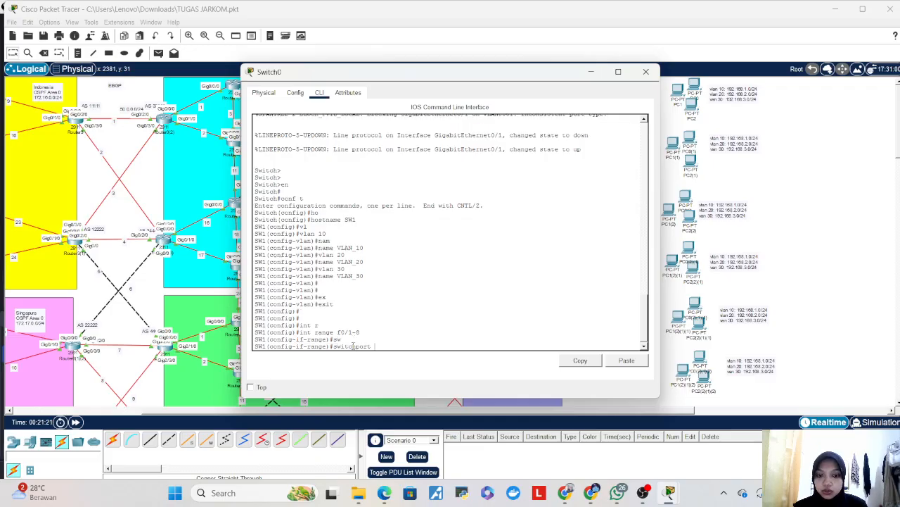
text(m)
key(Tab)
text(a)
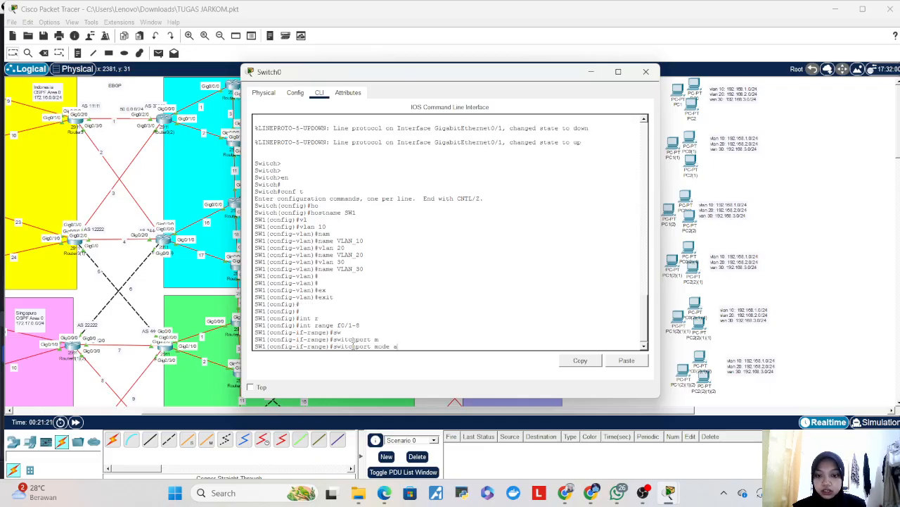
text(c)
key(Tab)
key(Return)
- Assign the f0/1-8 interfaces on SW1 to access VLAN 10
text(sw)
key(Tab)
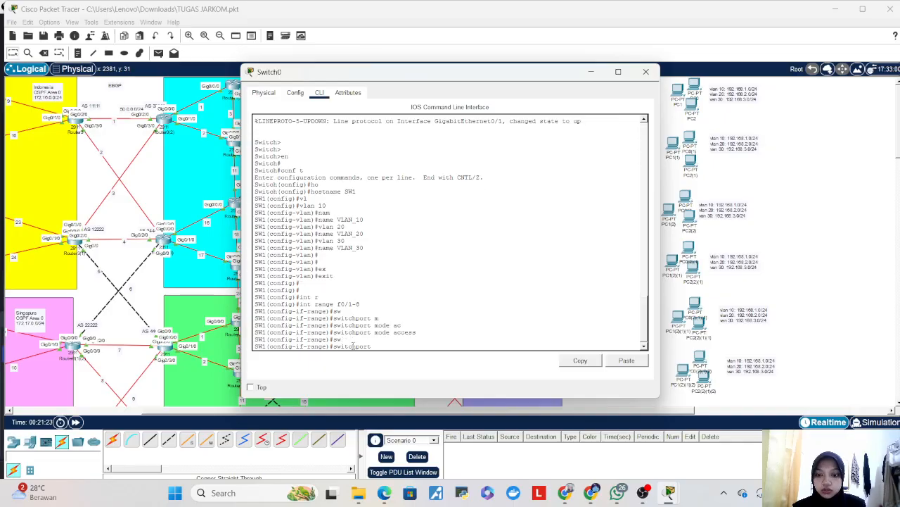
text(vl)
key(Tab)
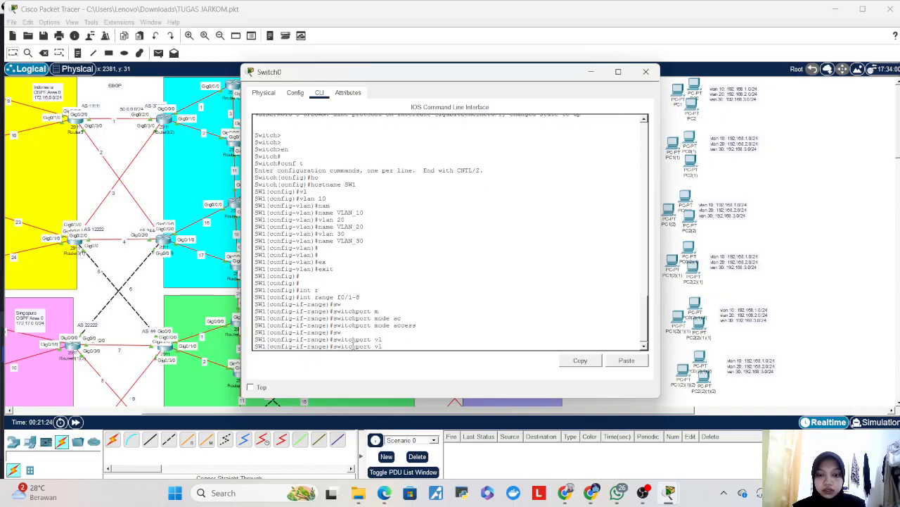
key(BackSpace)
text(acc)
key(Tab)
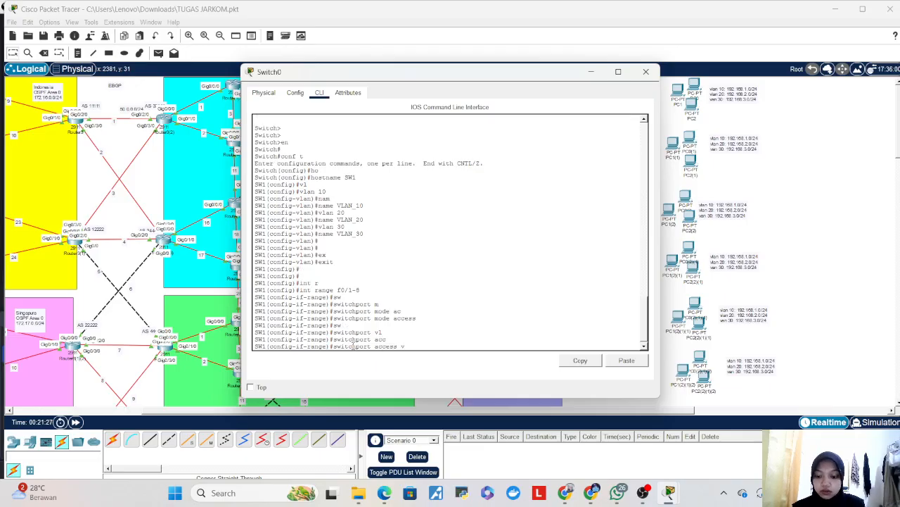
text(vl)
key(Tab)
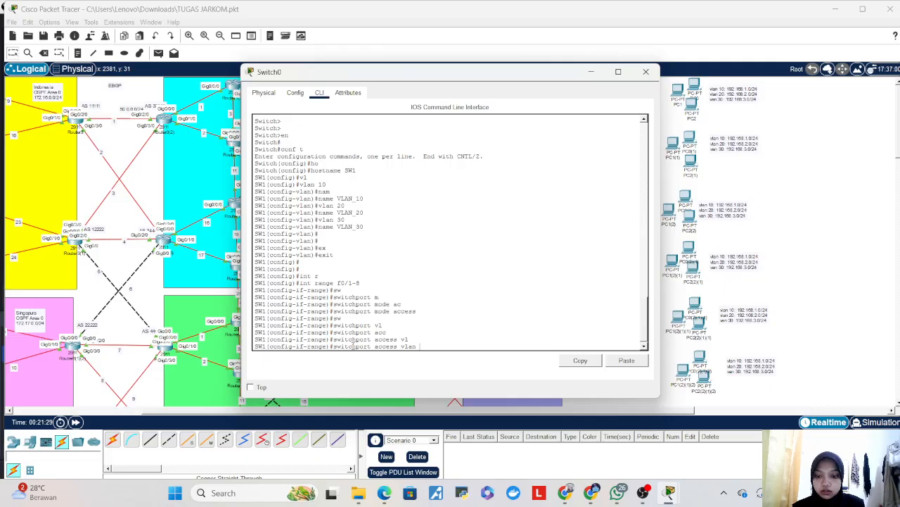
key(Return)
key(Return)
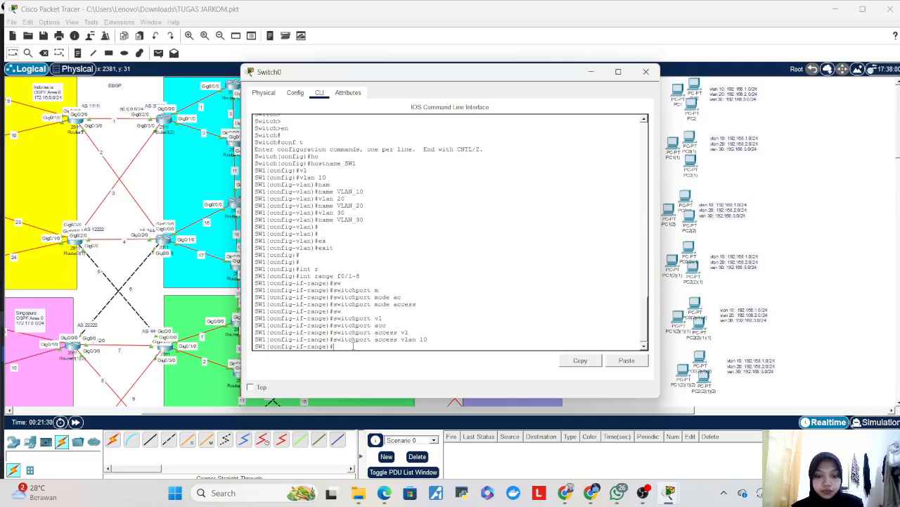
text(int)
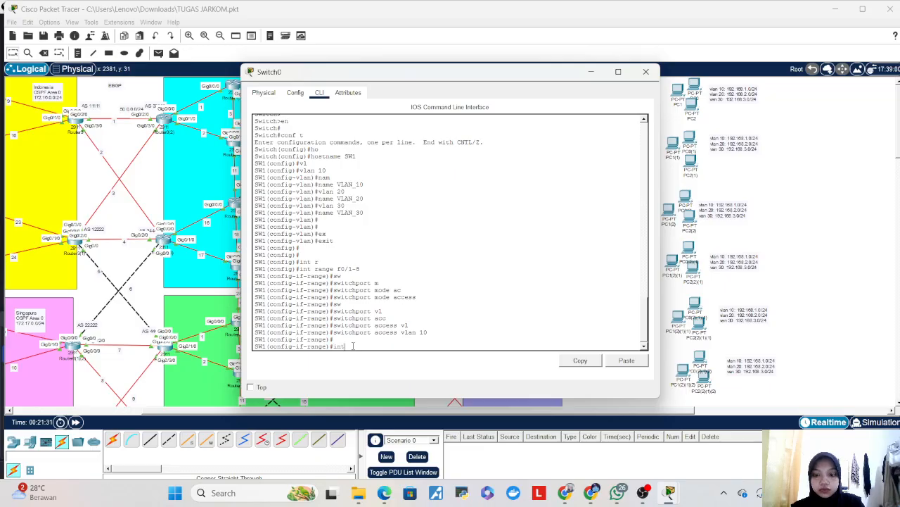
text( range)
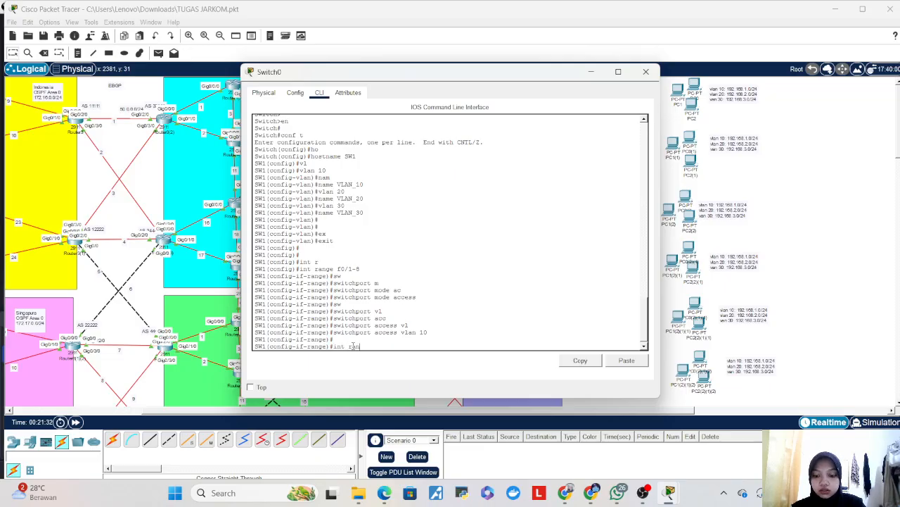
key(BackSpace)
key(BackSpace)
key(BackSpace)
key(BackSpace)
key(BackSpace)
key(BackSpace)
key(BackSpace)
key(BackSpace)
key(BackSpace)
- Exit the current interface range and enter configuration for interface range f0/9-16
text(ex)
key(Tab)
key(Return)
text(int r)
key(Tab)
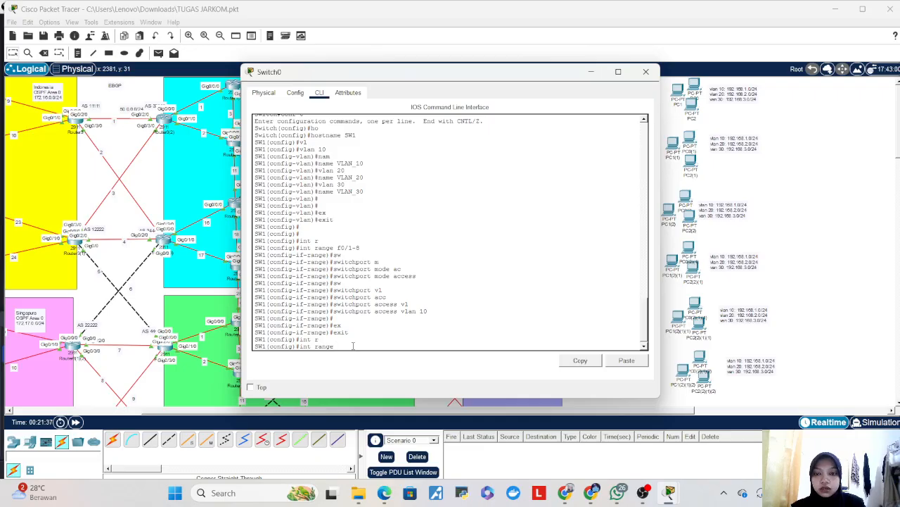
text(f0)
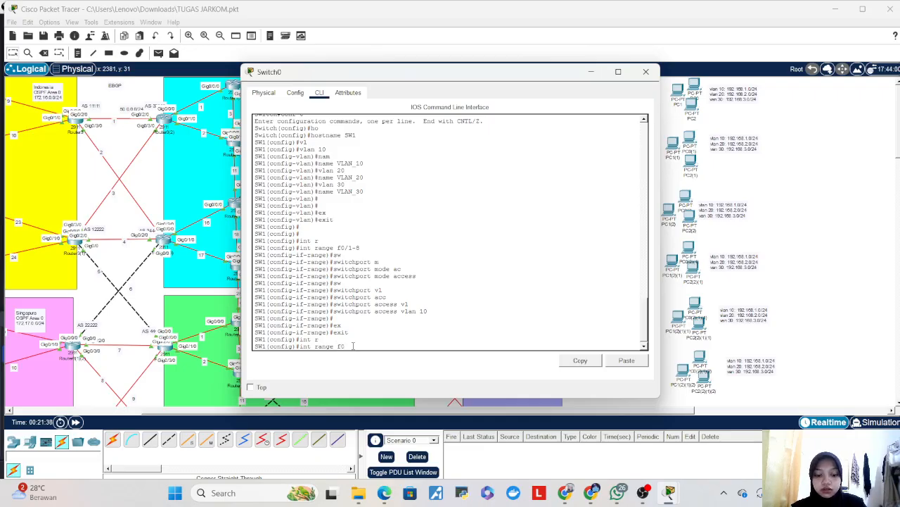
text(/9)
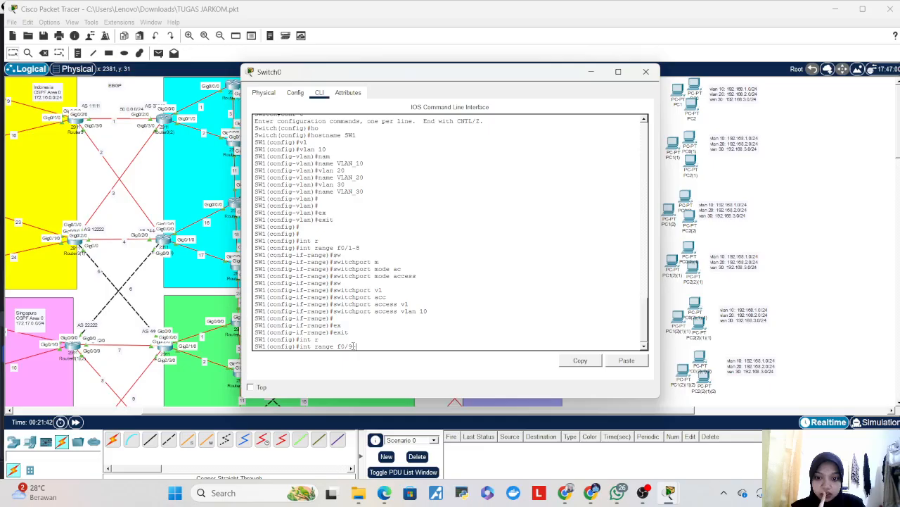
text(-16)
key(Return)
- Set the switchport mode of interfaces f0/9-16 to access
text(de)
text(sw)
key(Tab)
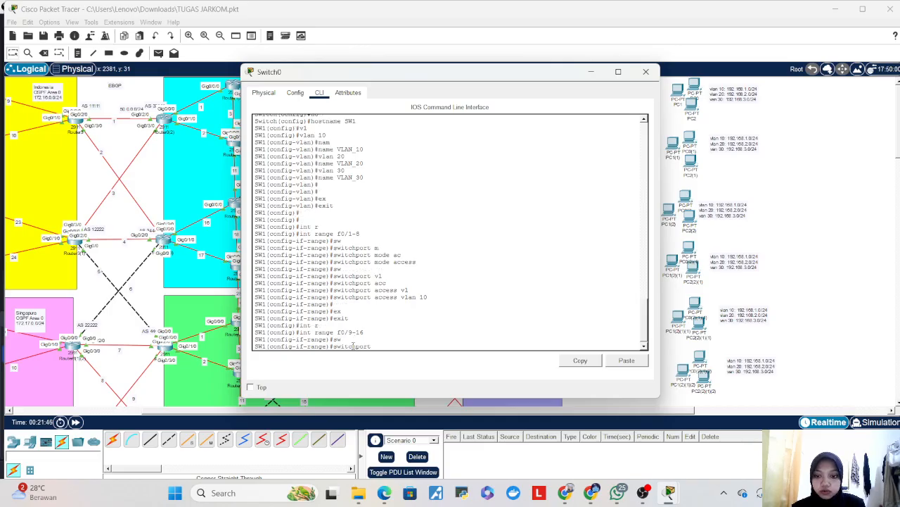
text(m)
key(Tab)
text(acc)
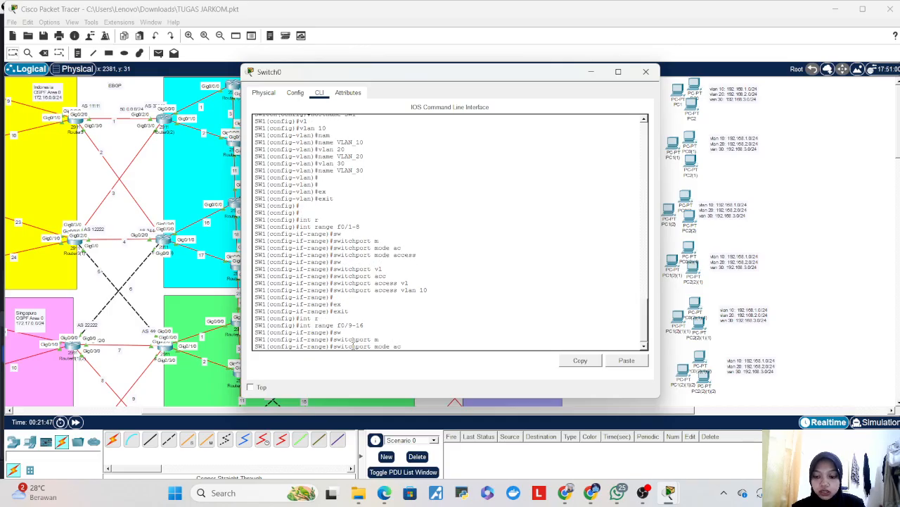
key(Tab)
key(Return)
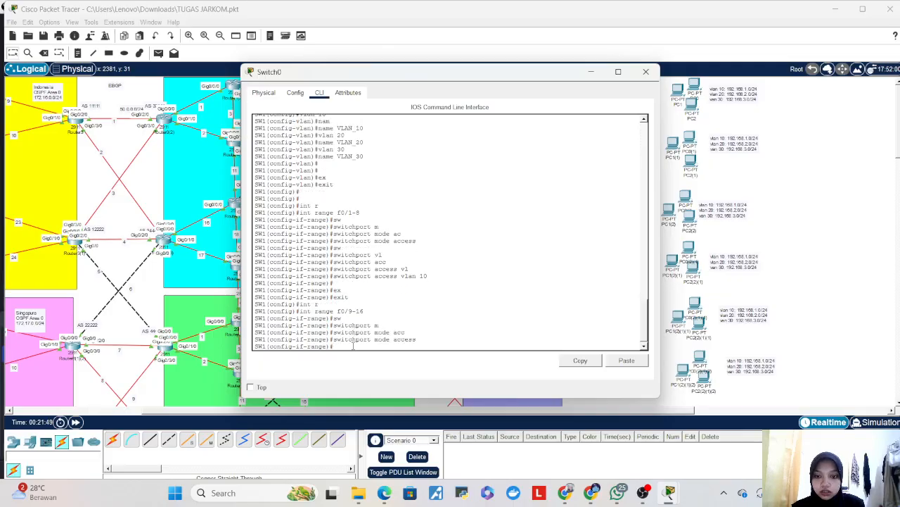
- Assign the f0/9-16 interfaces on SW1 to access VLAN 20
text(sw)
key(Tab)
text(acc)
key(Tab)
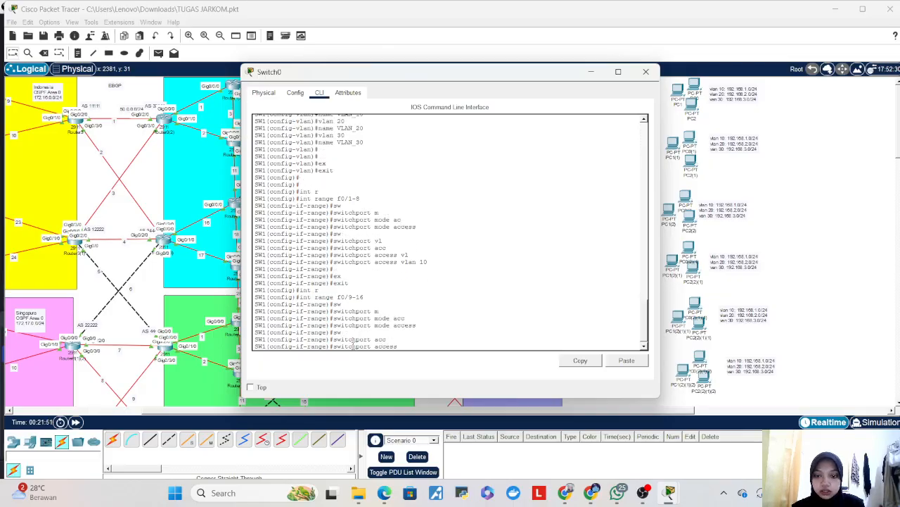
text(vl)
key(Tab)
text(20)
key(Return)
key(Return)
key(Return)
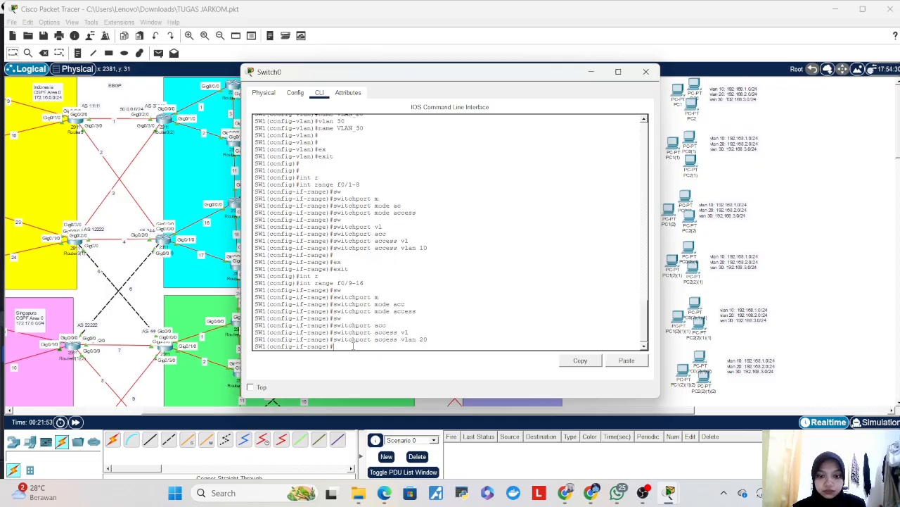
- Exit the current interface range and enter configuration for interface range f0/17-24
text(ex)
key(Return)
key(Return)
text(int r)
key(Tab)
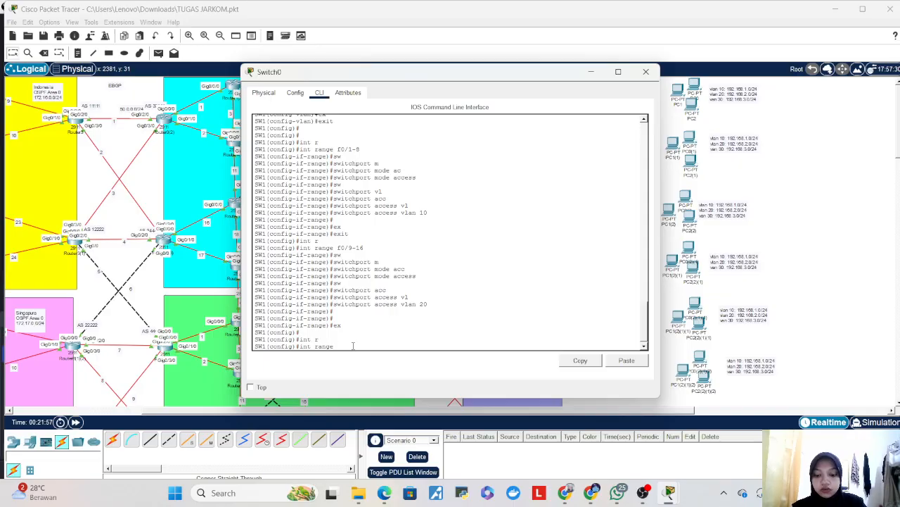
text(f0/17)
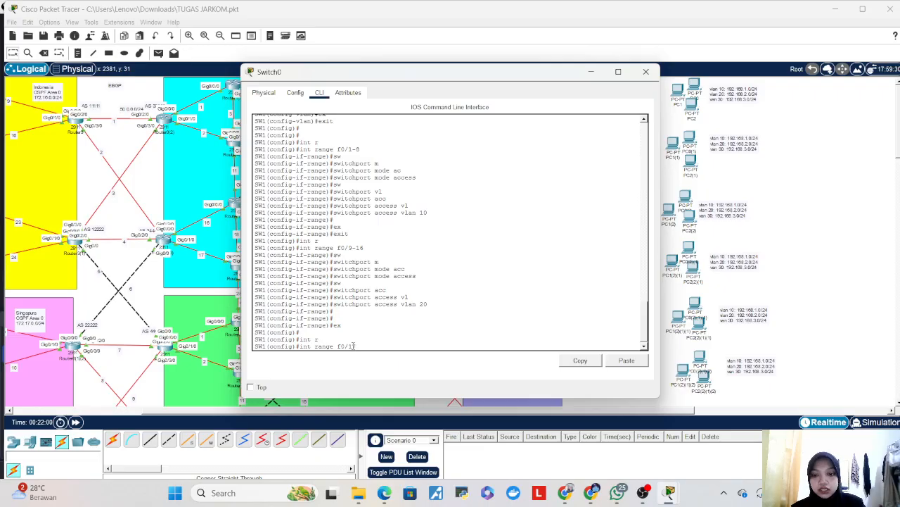
text(-24)
key(Return)
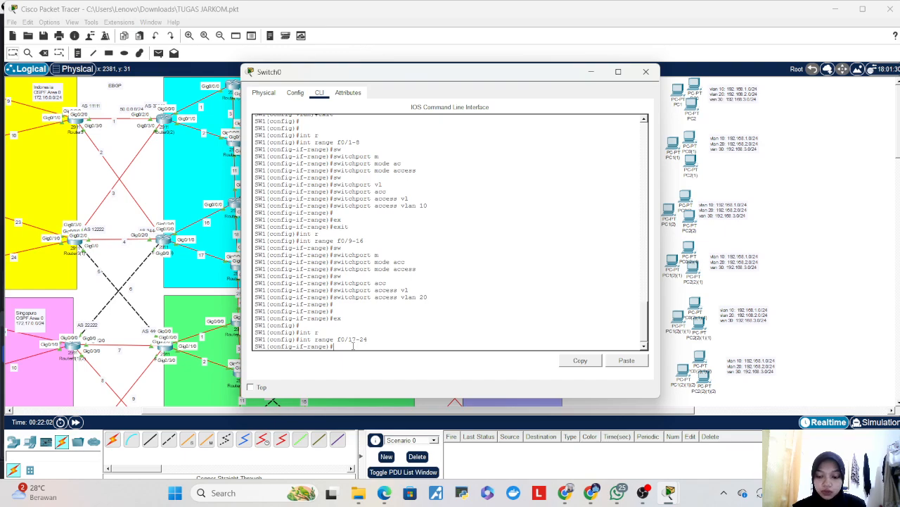
- Set the switchport mode of interfaces f0/17-24 to access
text(sw)
key(Tab)
text(m)
key(Tab)
text(ac)
key(Tab)
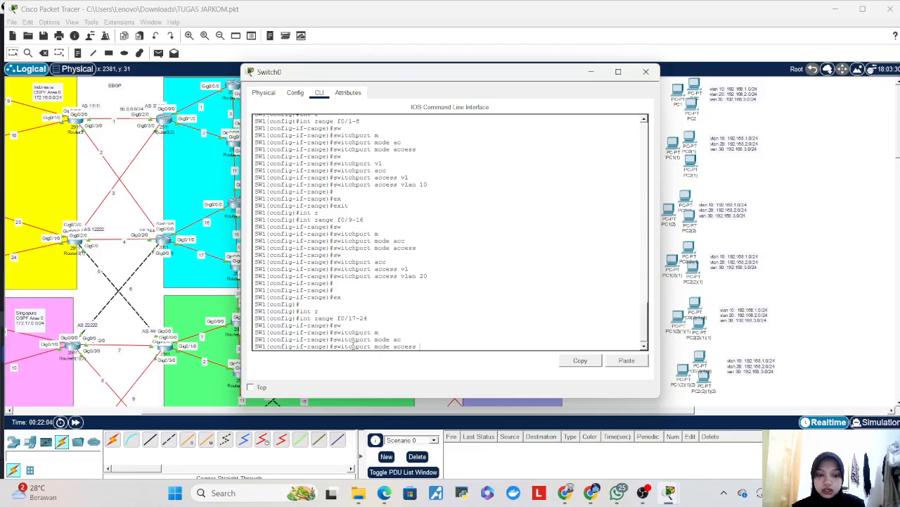
key(Return)
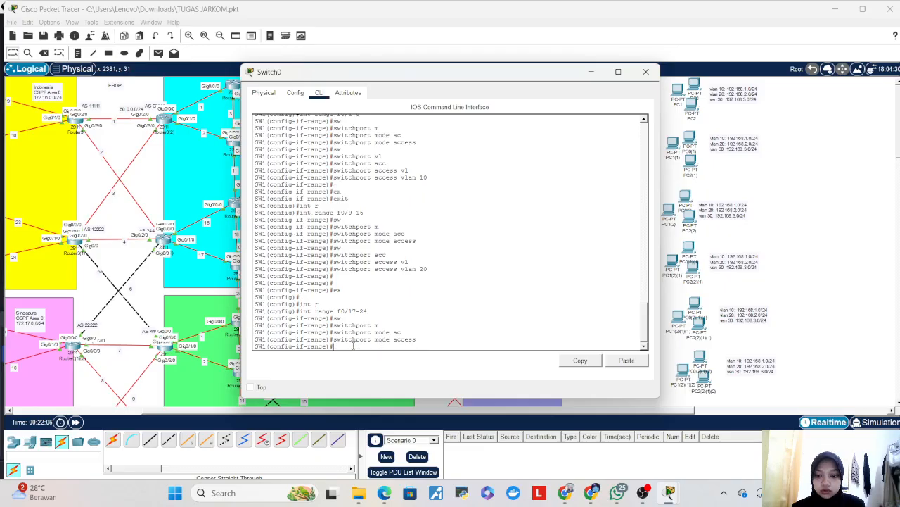
- Assign the f0/17-24 interfaces on SW1 to access VLAN 30
text(sw)
key(Tab)
text(acc)
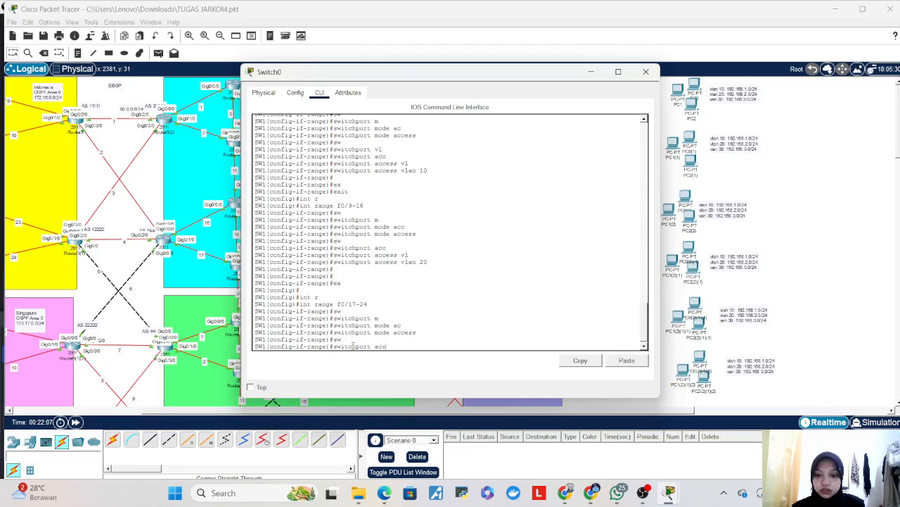
key(Tab)
text(vl)
key(Tab)
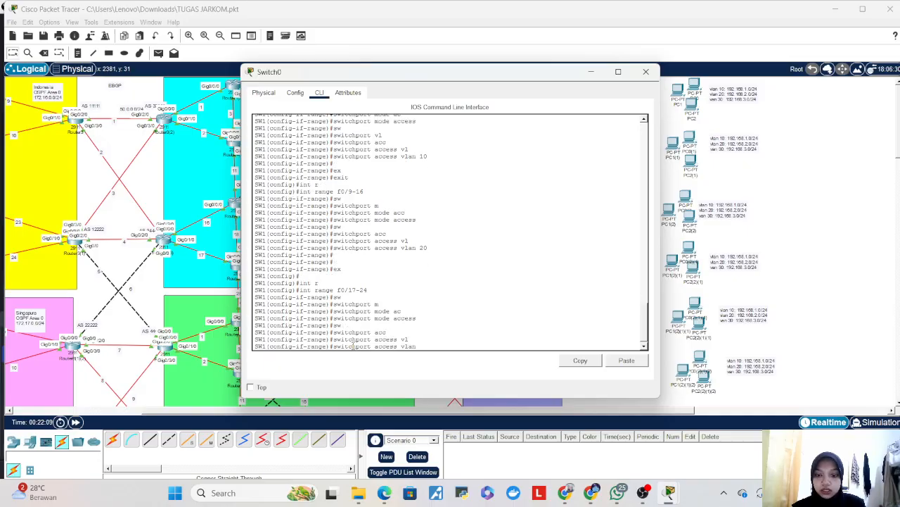
text(30)
key(Return)
key(Return)
key(Return)
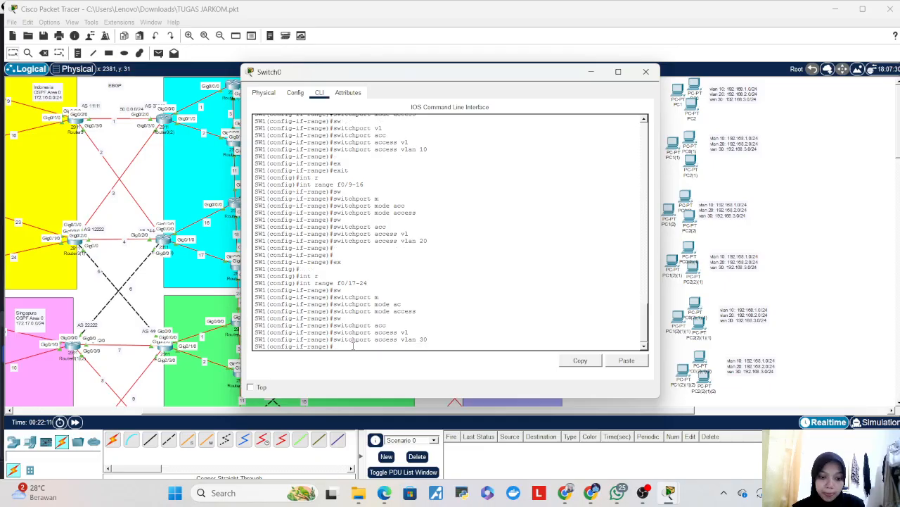
- Exit the f0/17-24 interface range configuration on SW1 and return to global configuration mode
text(ex)
key(Return)
key(Return)
key(Return)
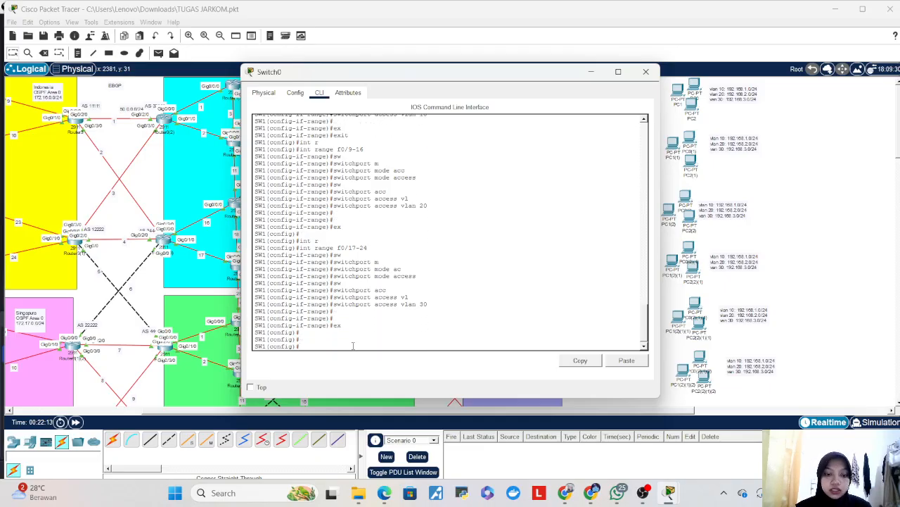
- Enter configuration for interface g0/1 on SW1 and set its switchport mode to trunk
drag(498, 75, 401, 84)
drag(455, 73, 480, 74)
text(int g0/1)
key(Return)
text(sw)
key(Tab)
text(m)
key(Tab)
text(tr)
key(Tab)
key(Return)
- Allow VLANs 10, 20 and 30 on the g0/1 trunk of SW1
text(sw)
key(Tab)
text(tr)
key(Tab)
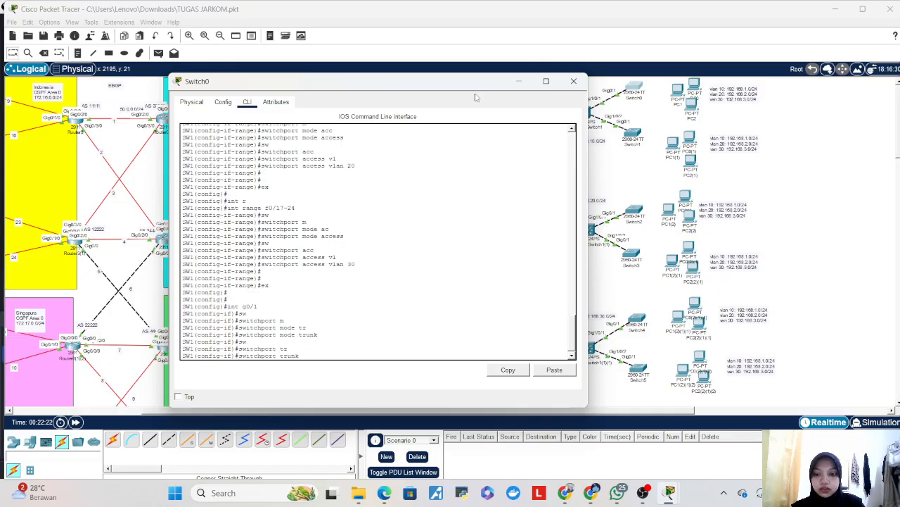
text(all)
key(Tab)
text(vl)
key(Tab)
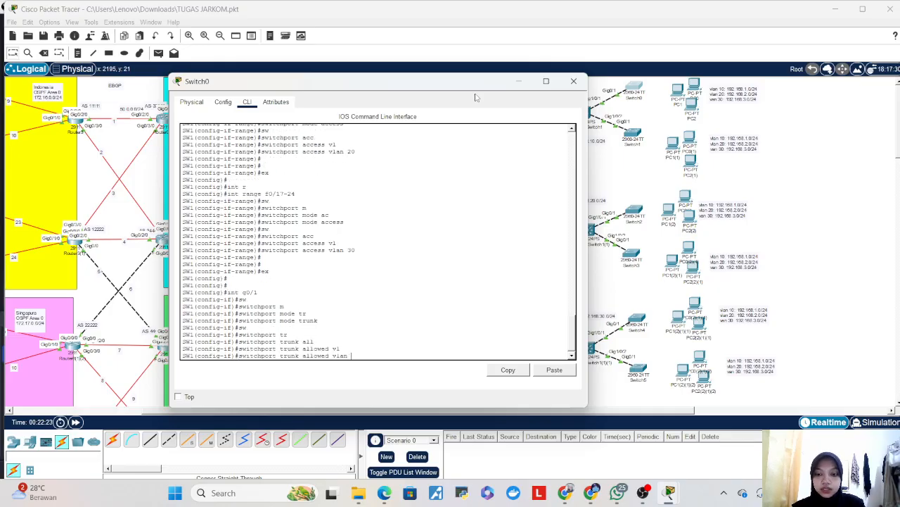
text(10,20,30)
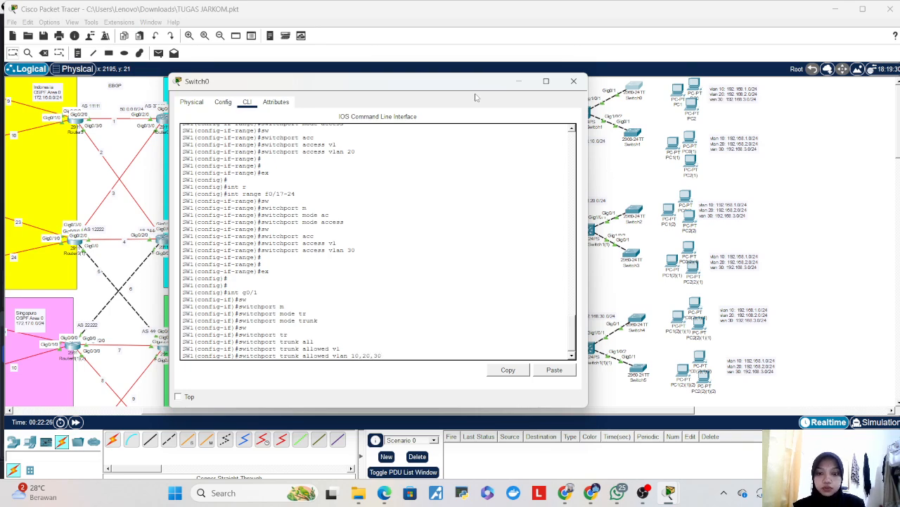
key(Return)
key(Return)
key(Return)
- End configuration mode on SW1, save the configuration with wr, and close the switch window
text(en)
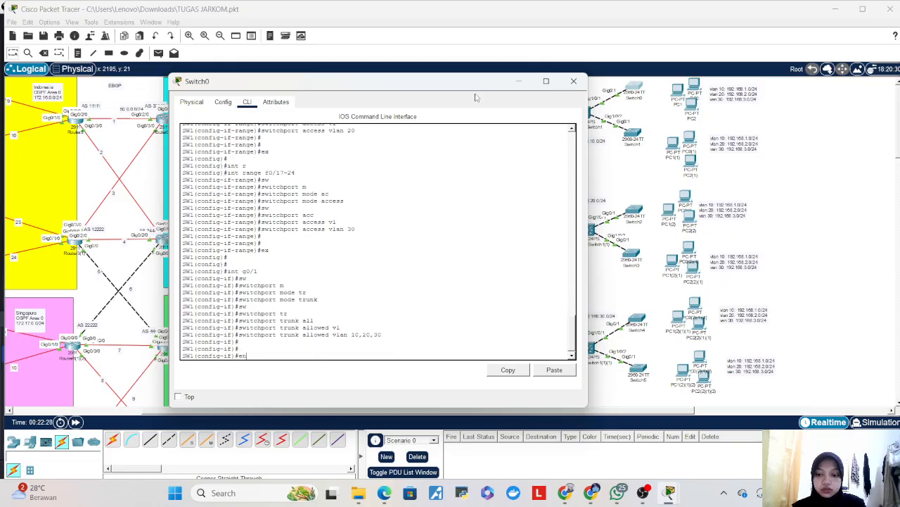
text(d)
key(Return)
text(wr)
key(Return)
key(Return)
key(Return)
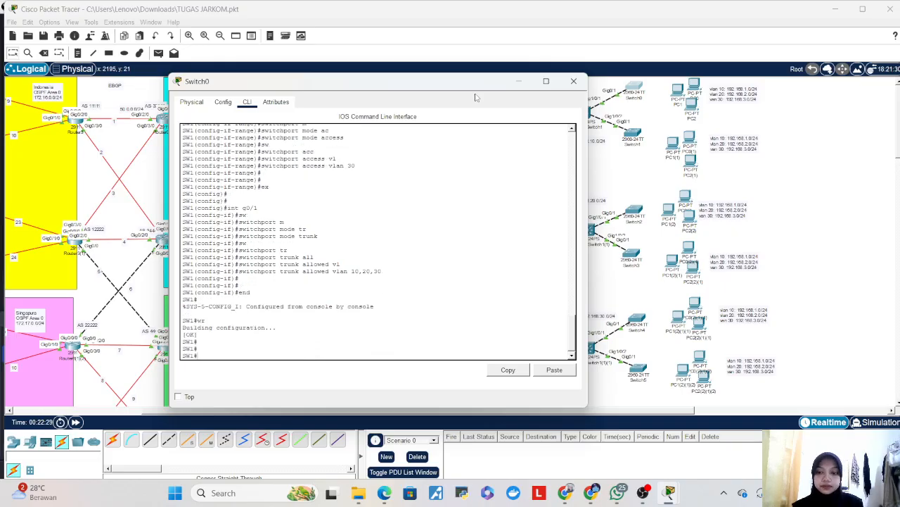
click(574, 81)
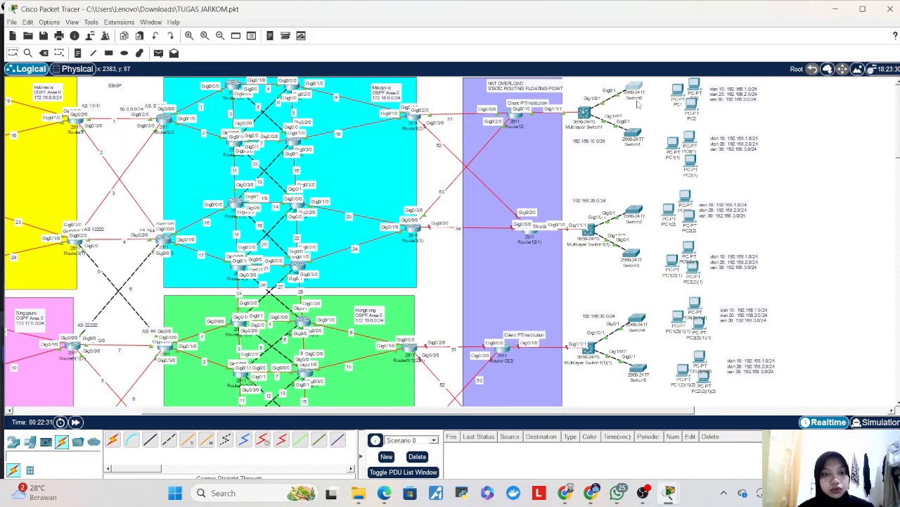
- Open the command line of Switch1 and enter global configuration mode
click(631, 134)
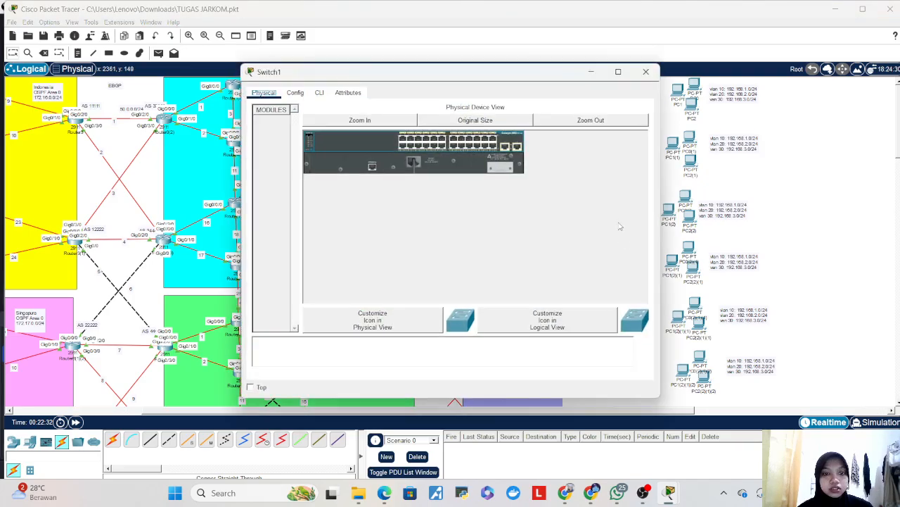
click(319, 93)
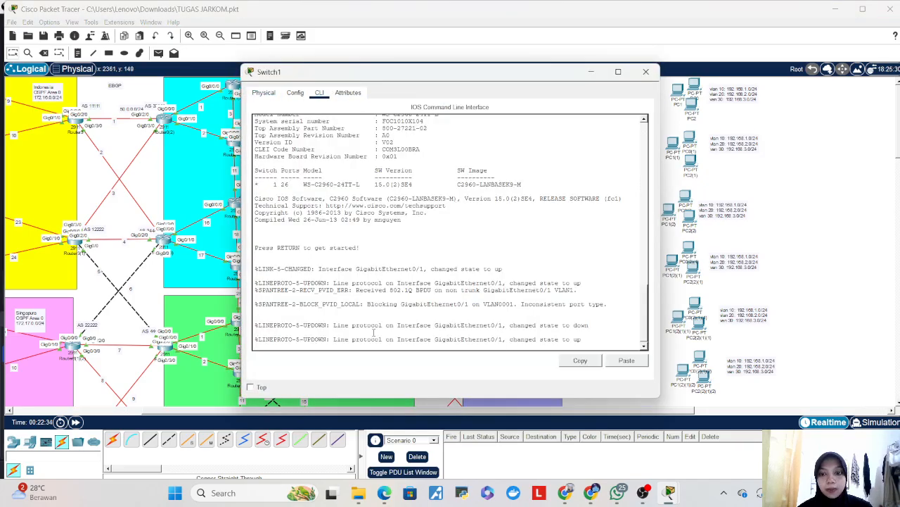
key(Return)
key(Return)
key(Return)
text(en)
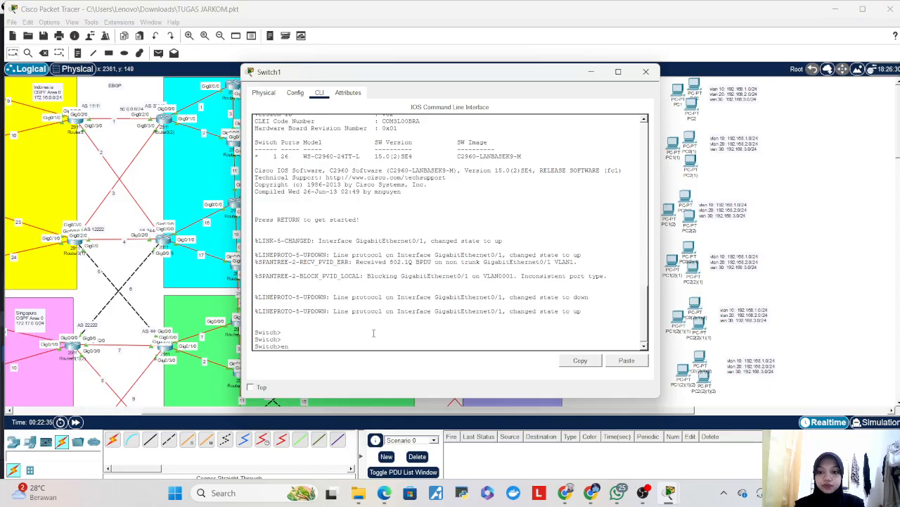
key(Return)
text(conf)
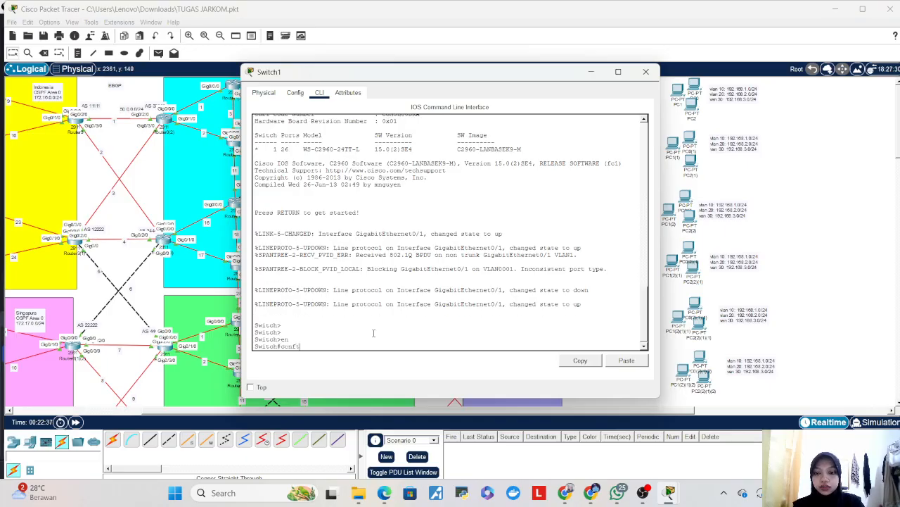
text( t t)
key(Return)
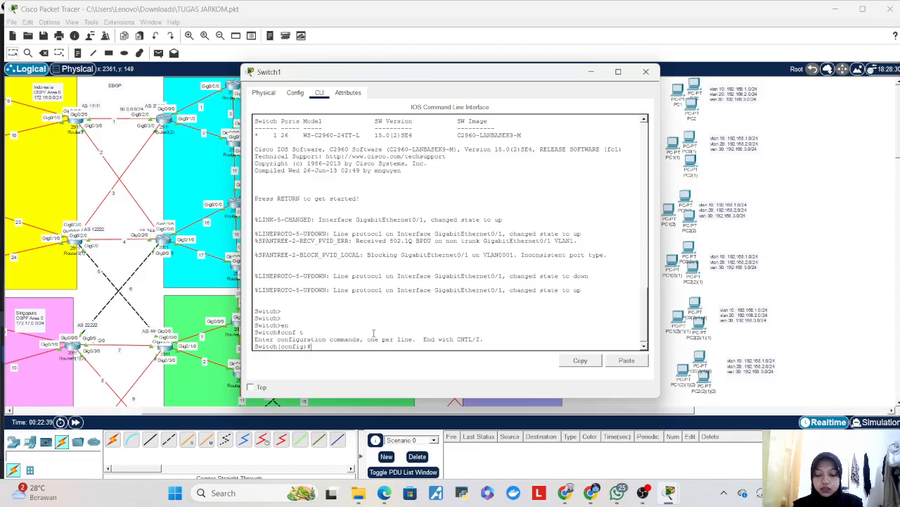
text(ho)
key(Tab)
text(SW2)
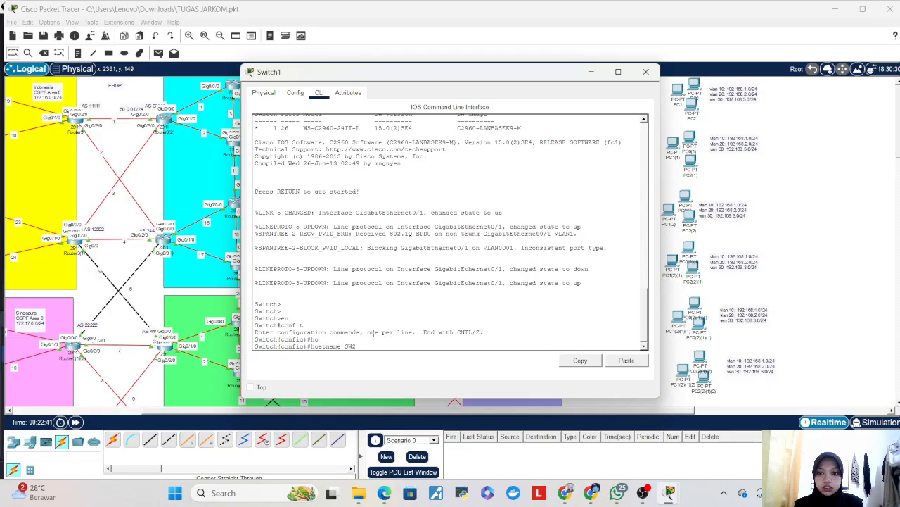
text(4)
key(Return)
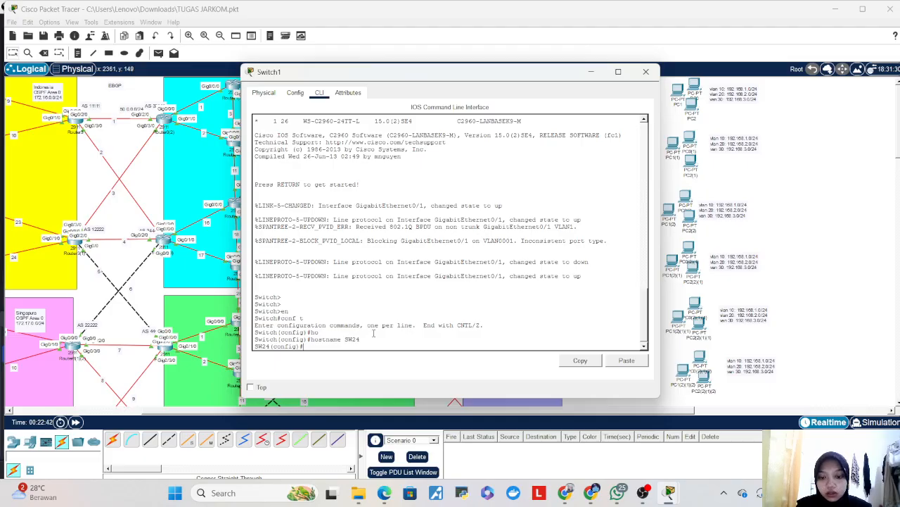
text(no h)
key(Tab)
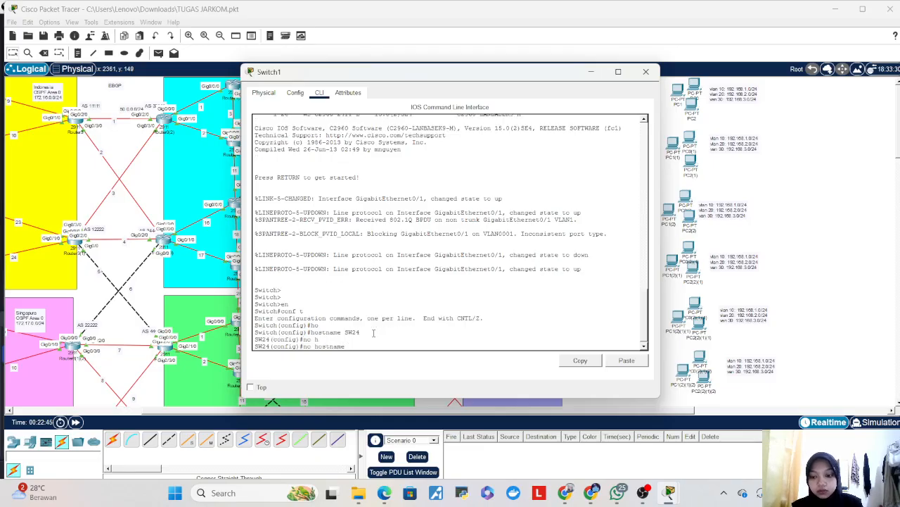
text(SW24)
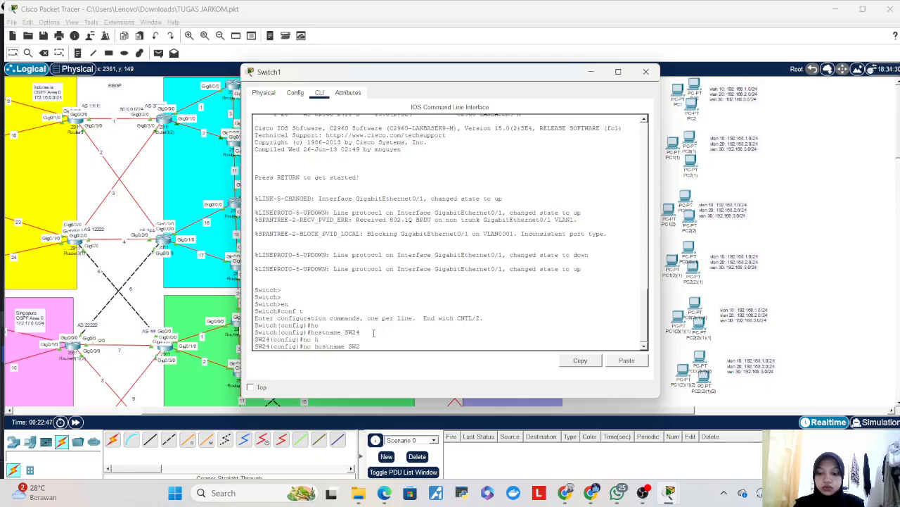
key(Return)
- Set the hostname of Switch1 to SW2
key(Up)
key(Up)
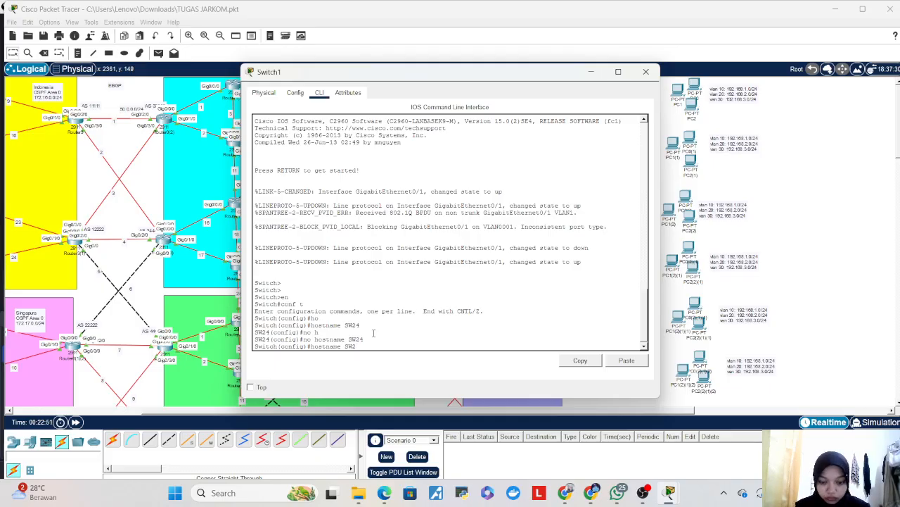
key(Return)
key(Return)
- Create VLAN 10 on SW2 and name it VLAN_10
text(v)
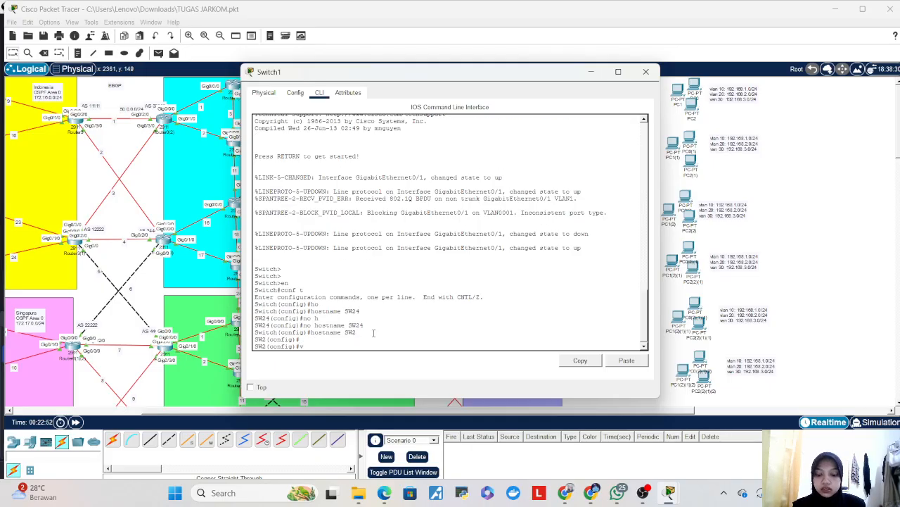
text(l)
key(Tab)
text(10)
key(Return)
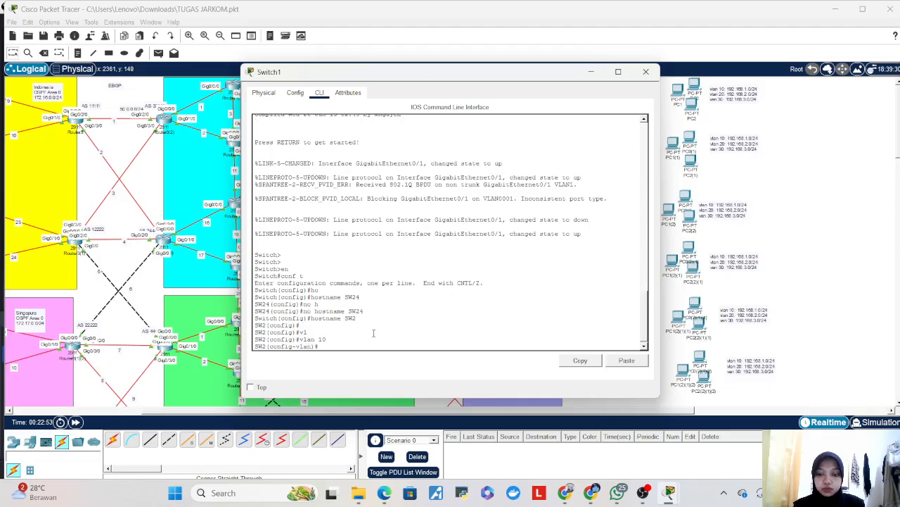
text(name VLAN_10)
key(Return)
- Create VLAN 20 on SW2 and name it VLAN_20
text(vlan 10)
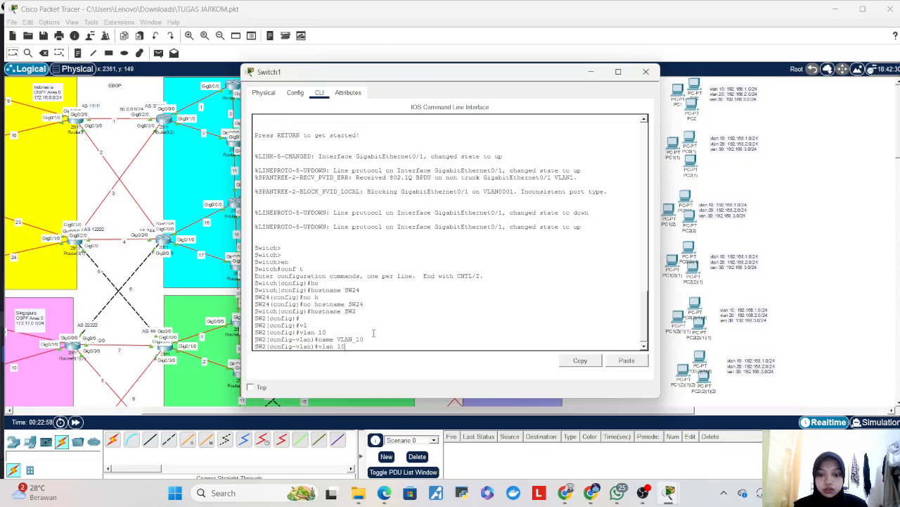
key(BackSpace)
text(20)
key(Return)
key(Up)
key(Up)
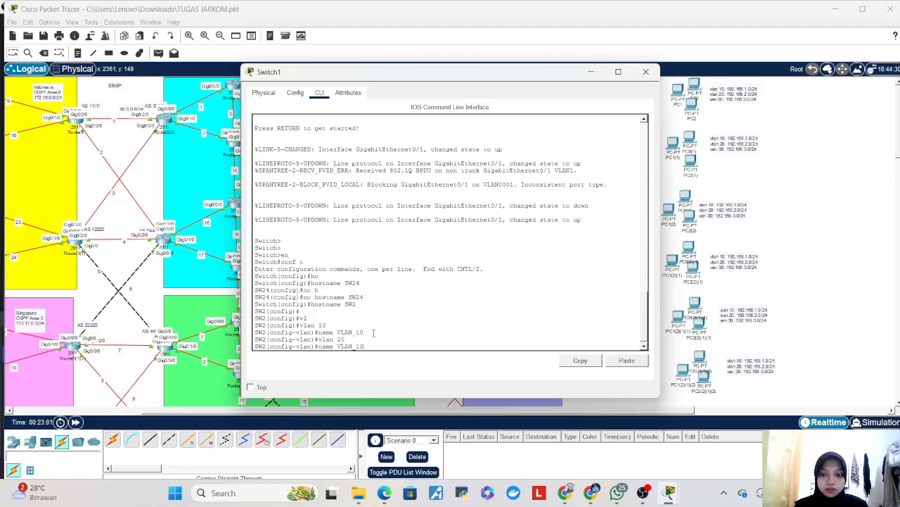
key(Return)
- Create VLAN 30 on SW2, name it VLAN_30, and exit VLAN configuration
key(Up)
key(Up)
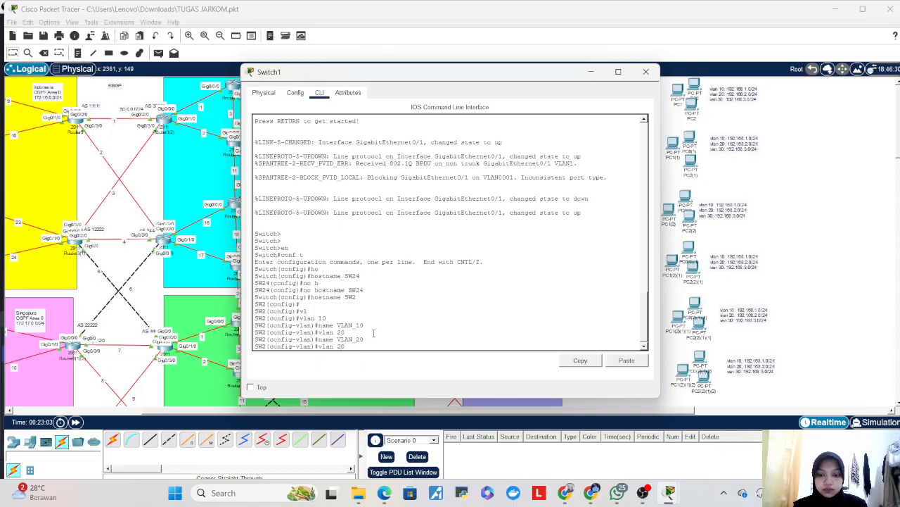
key(Return)
key(Up)
key(Up)
key(BackSpace)
key(BackSpace)
text(30)
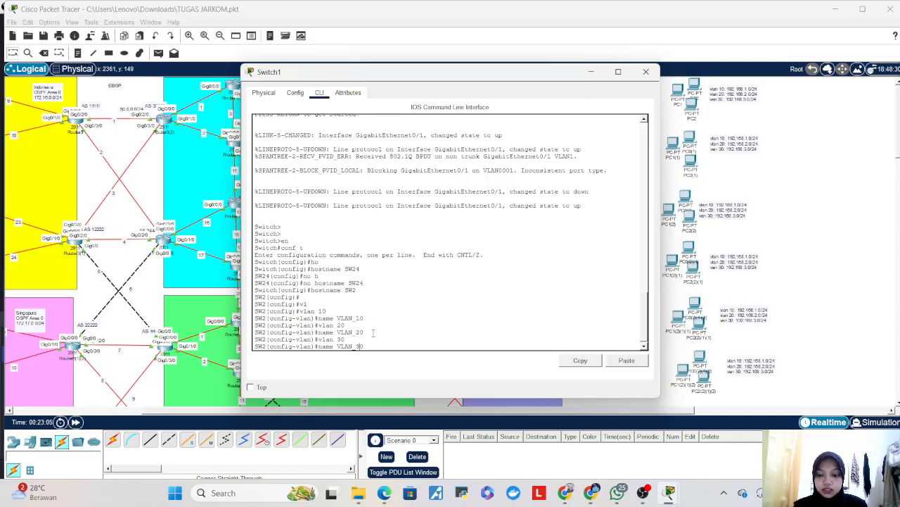
key(Return)
key(Return)
key(Return)
text(ex)
key(Return)
key(Return)
- Enter configuration for interface range f0/1-8 on SW2 and set its switchport mode to access
text(in)
key(Tab)
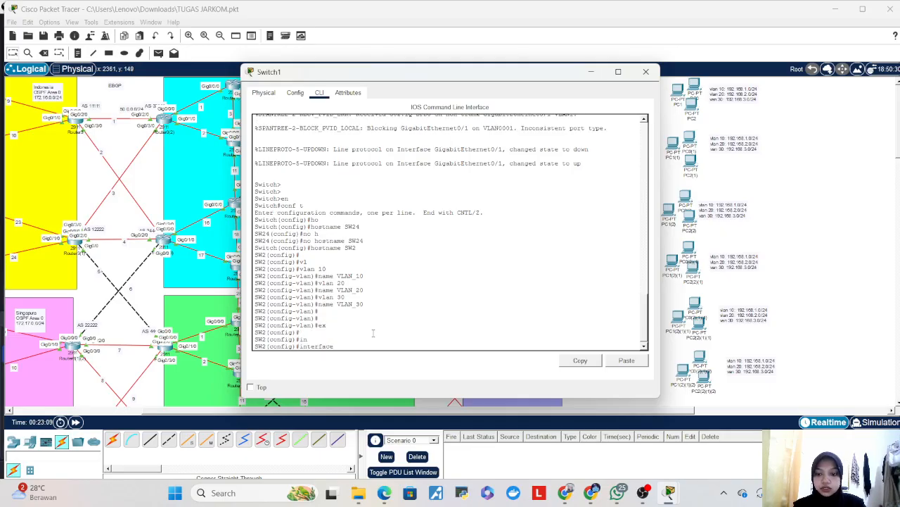
text(r)
key(Tab)
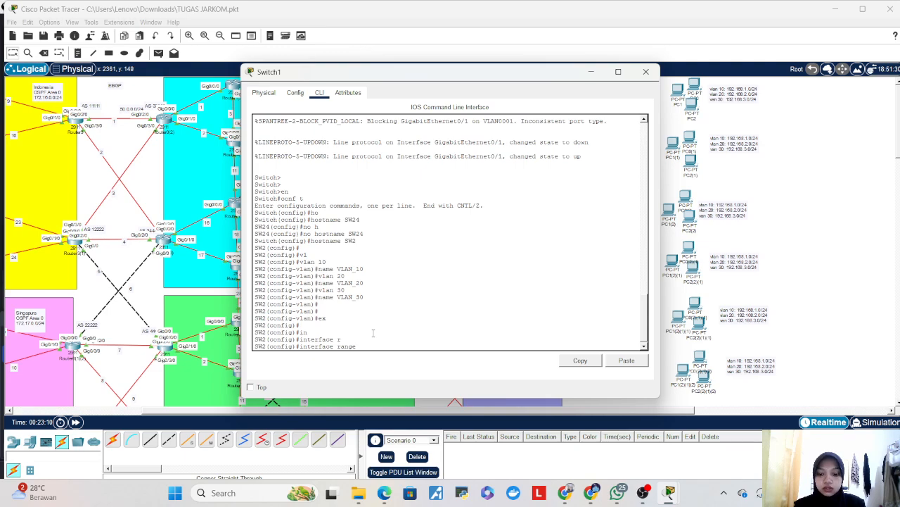
text(f0/)
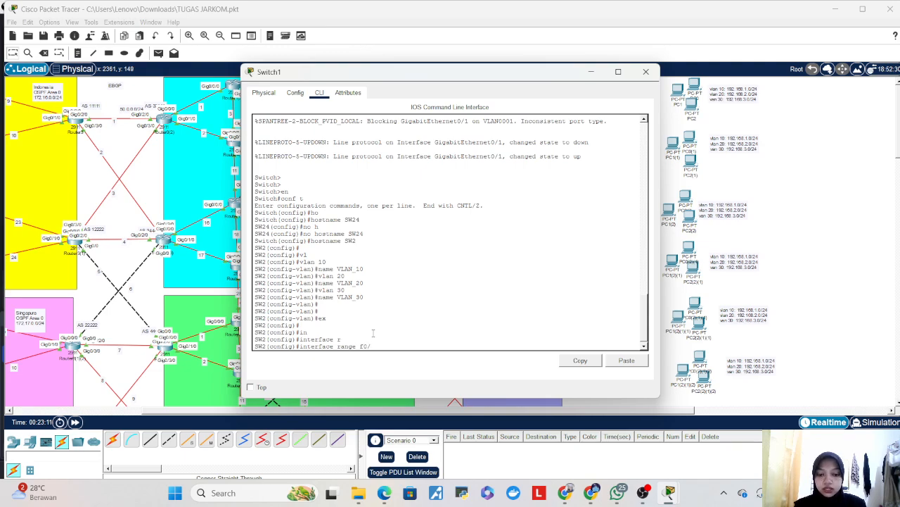
text(1-5)
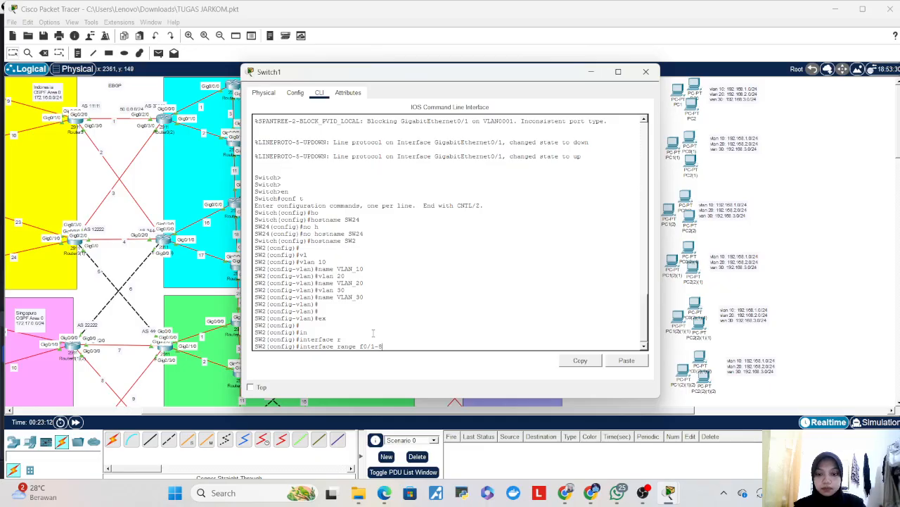
key(Return)
text(sw)
key(Tab)
text(m)
key(Tab)
text(ac)
key(Tab)
key(Return)
- Assign the f0/1-8 interfaces on SW2 to access VLAN 10 and exit the range
text(sw)
key(Tab)
text(ac)
key(Tab)
text(vl)
key(Tab)
text(10)
key(Return)
key(Return)
key(Return)
text(ex)
key(Return)
- Enter configuration for interface range f0/9-16 on SW2 and set its switchport mode to access
text(in)
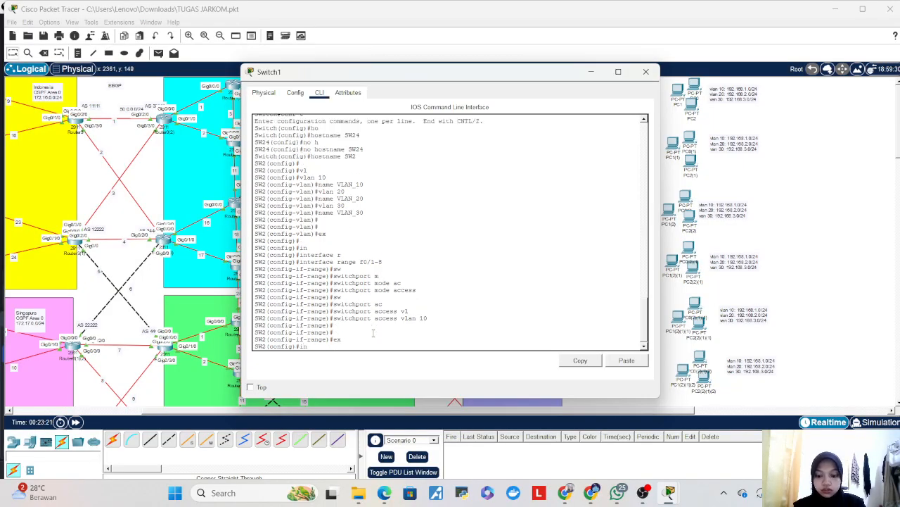
text(t r)
key(Tab)
text(f0/)
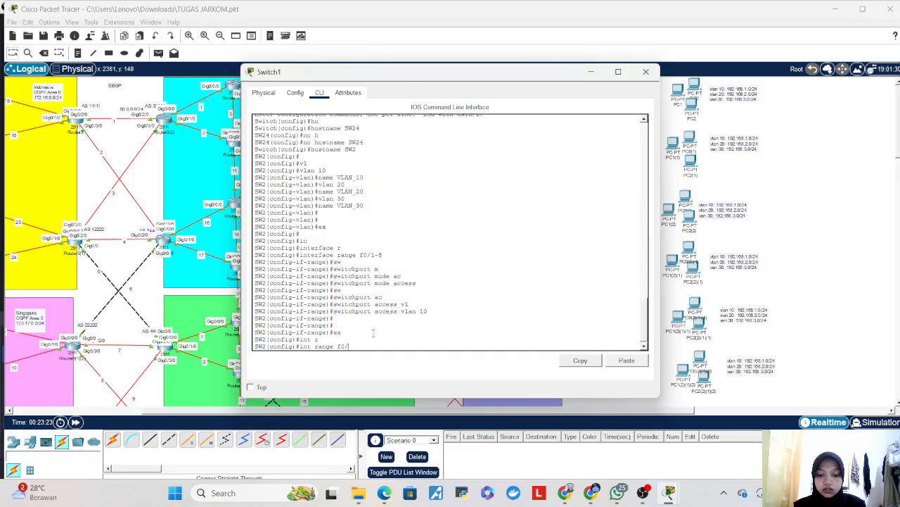
text(9-1)
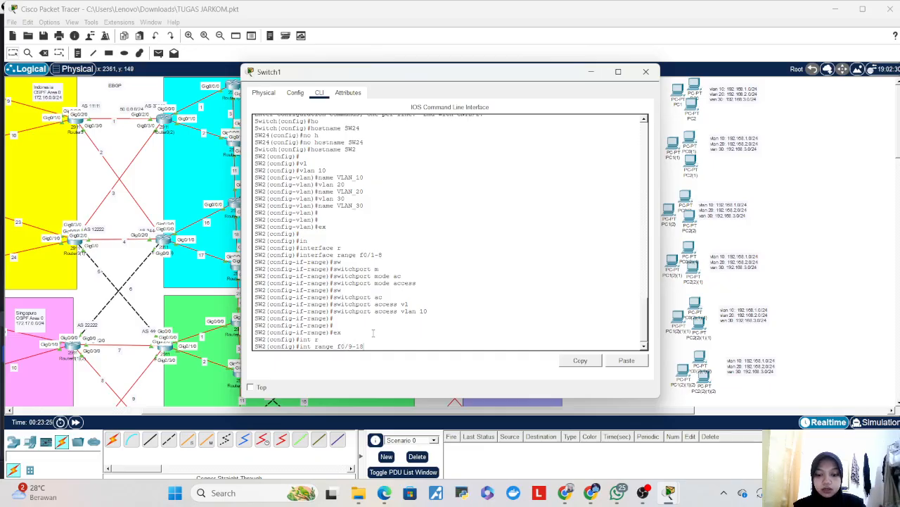
text(6)
key(Return)
text(sw)
key(Tab)
text(m)
key(Tab)
text(ac)
key(Tab)
key(Return)
- Assign the f0/9-16 interfaces on SW2 to access VLAN 20 and exit the range
text(sw)
key(Tab)
text(ac)
key(Tab)
text(vl)
key(Tab)
text(20)
key(Return)
key(Return)
text(ex)
key(Tab)
key(Return)
key(Return)
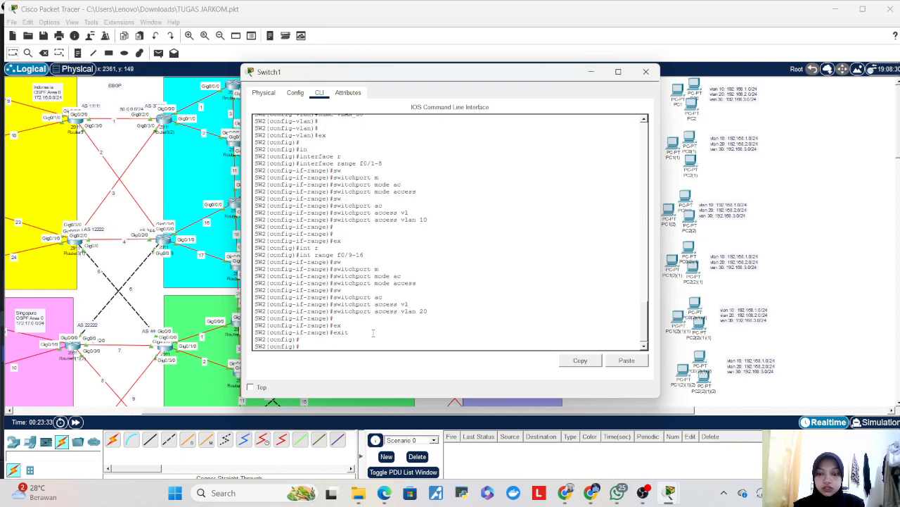
- Enter configuration for interface range f0/17-24 on SW2 and set its switchport mode to access
text(int f)
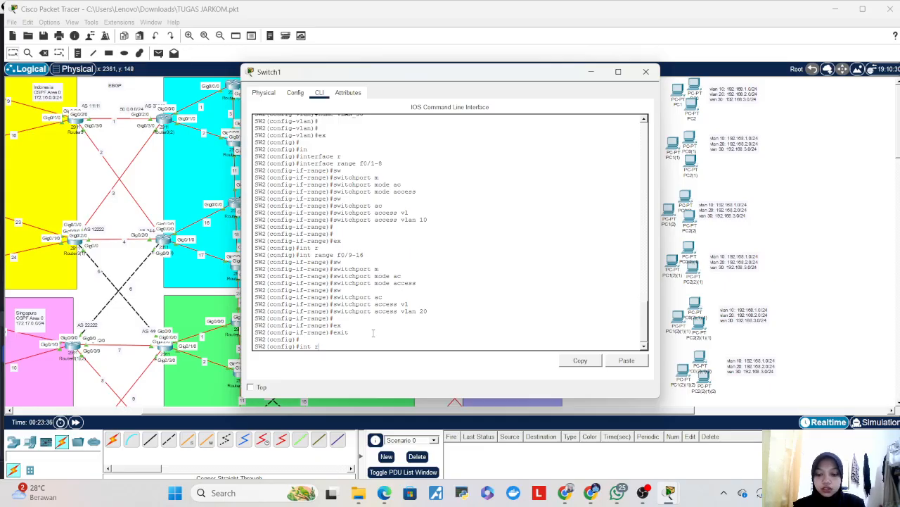
key(Tab)
text(f0)
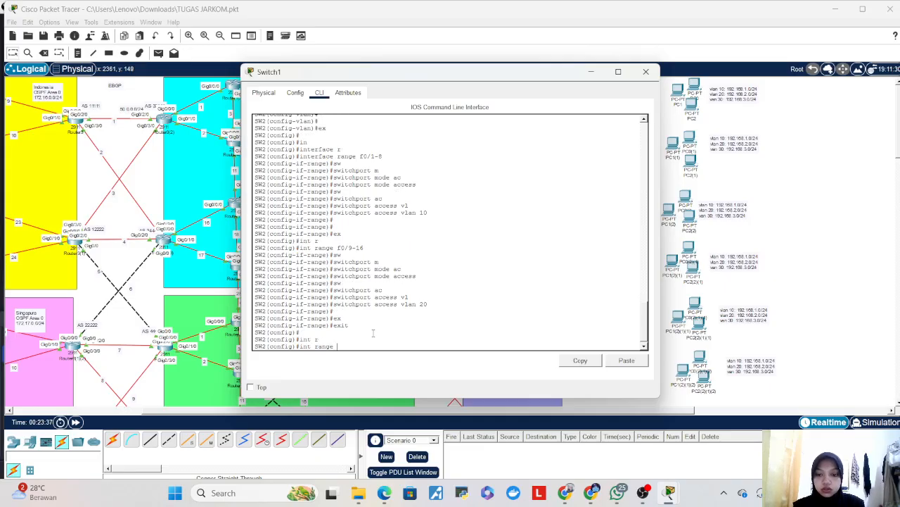
text(/17-24)
key(Return)
text(sw)
key(Tab)
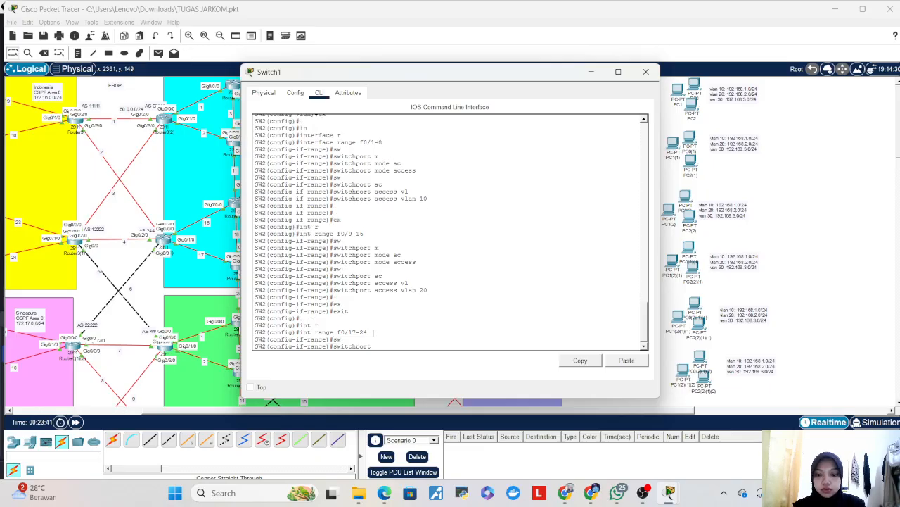
text(m)
key(Tab)
text(ac)
key(Tab)
key(Return)
- Assign the f0/17-24 interfaces on SW2 to access VLAN 30 and exit the range
text(sw)
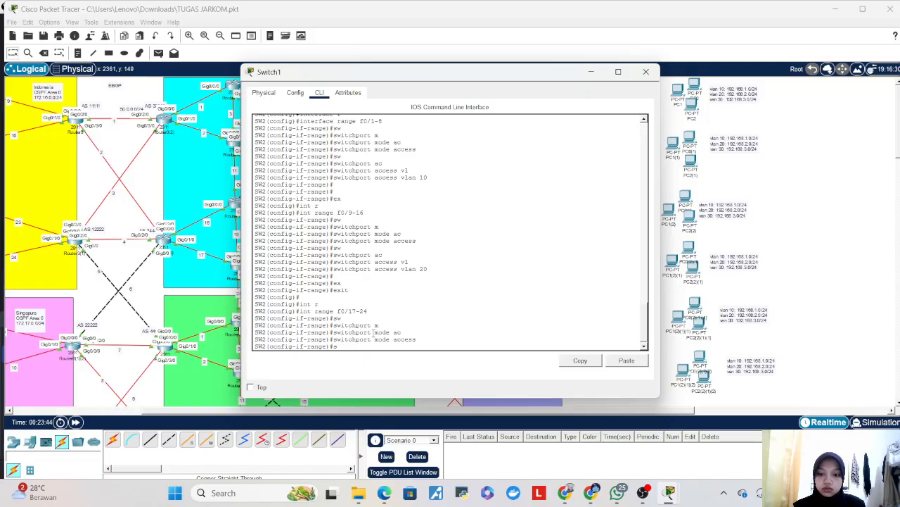
key(Tab)
text(ac)
key(Tab)
text(vl)
key(Tab)
text(30)
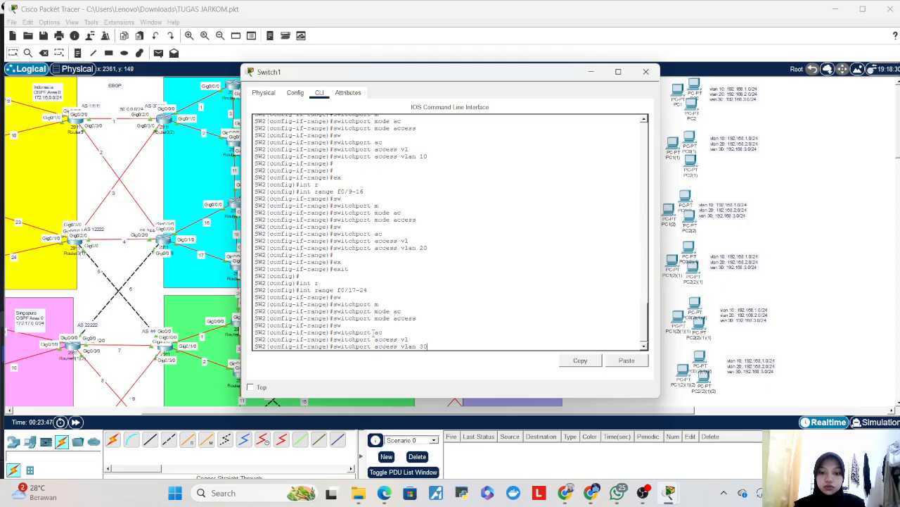
key(Return)
key(Return)
key(Return)
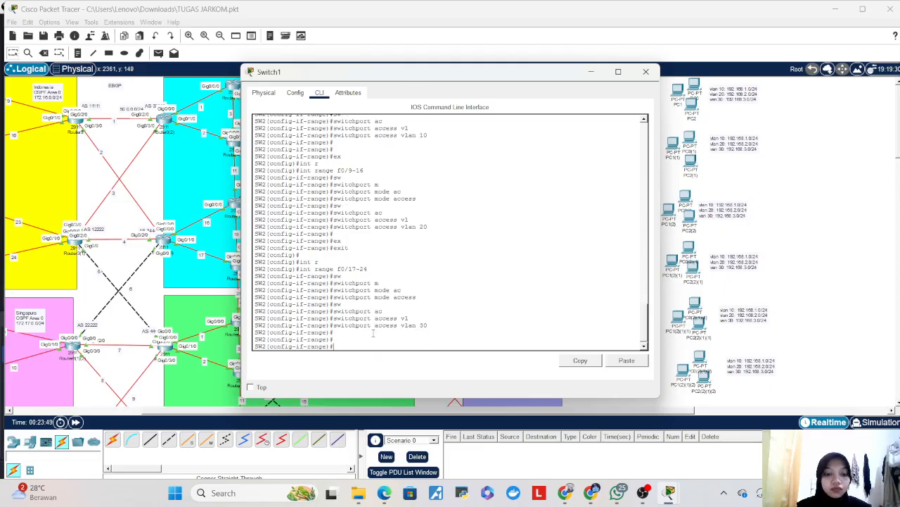
drag(555, 78, 505, 74)
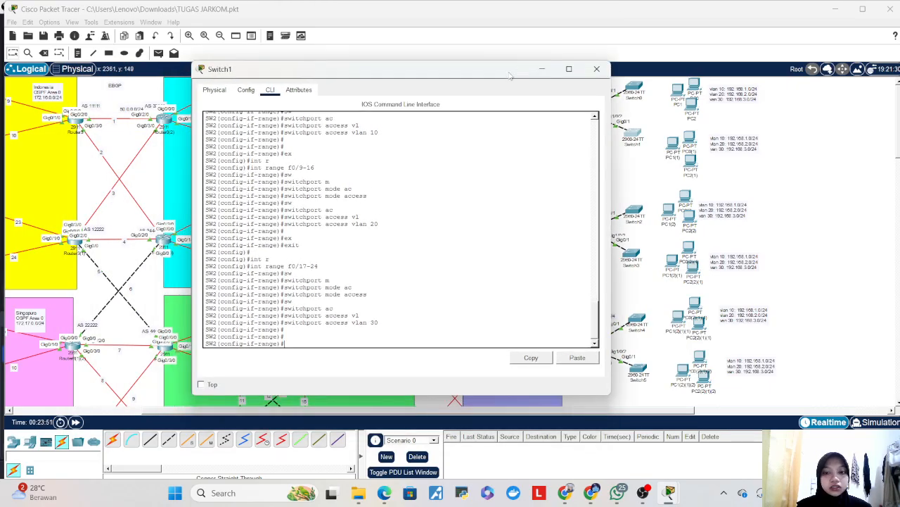
text(x)
key(Tab)
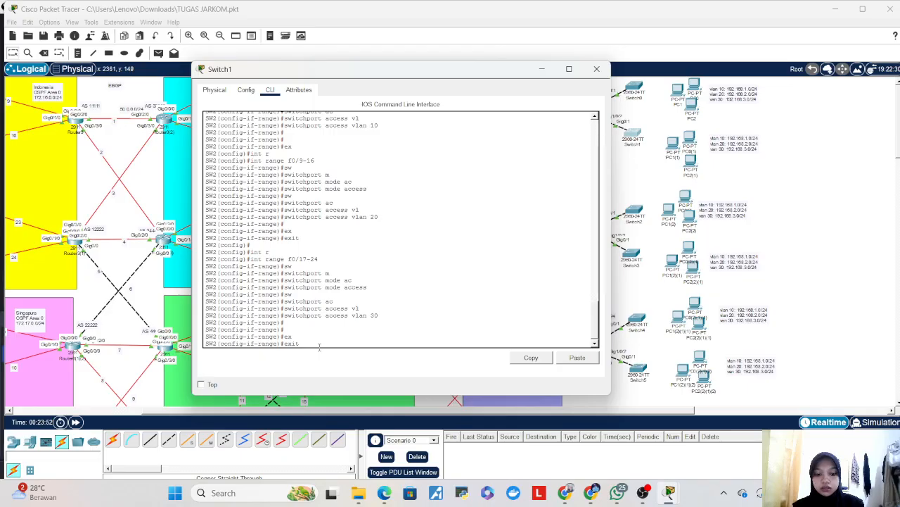
key(Return)
key(Return)
- Enter configuration for interface g0/1 on SW2 and set its switchport mode to trunk
text(int g0/1)
key(Return)
text(sw)
key(Tab)
text(m)
key(Tab)
text(tr)
key(Tab)
key(Return)
- Allow VLANs 10, 20 and 30 on SW2's g0/1 trunk
text(sw)
key(Tab)
text(tr)
key(Tab)
text(all)
key(Tab)
text(v)
text(0,20,30)
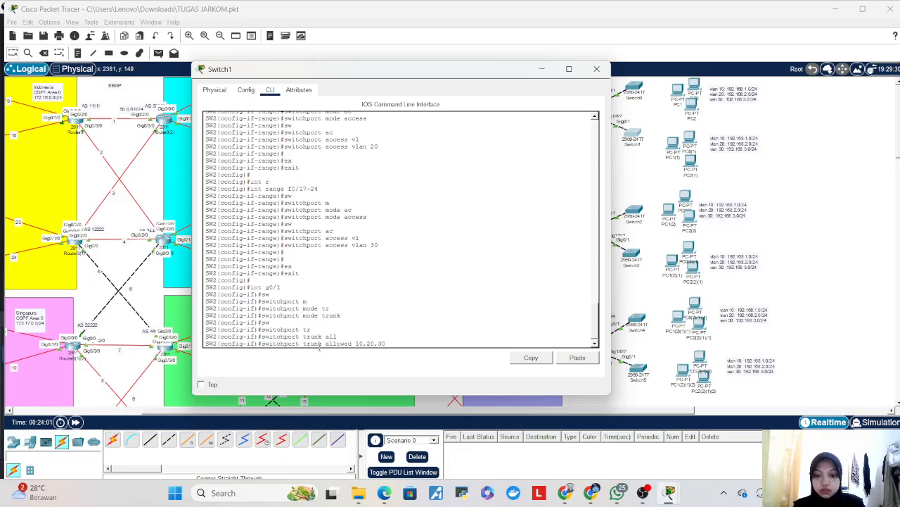
key(Return)
key(Return)
key(Return)
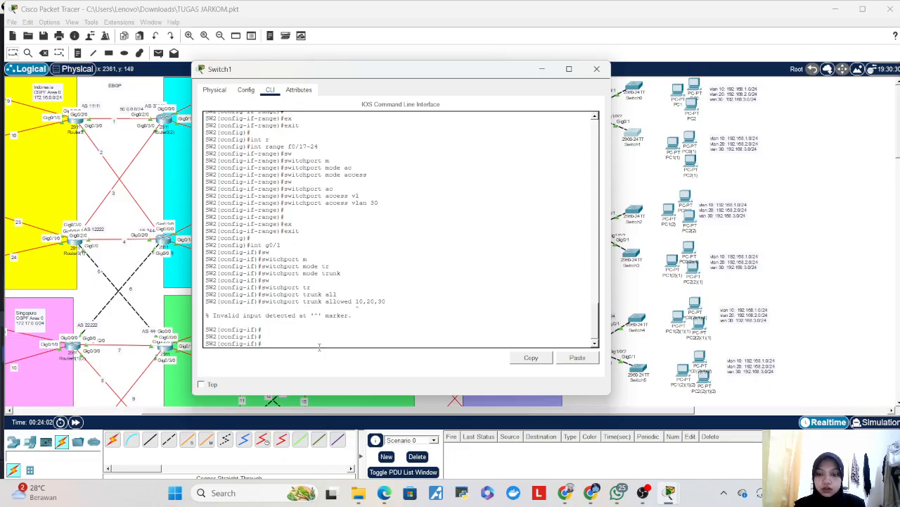
key(Up)
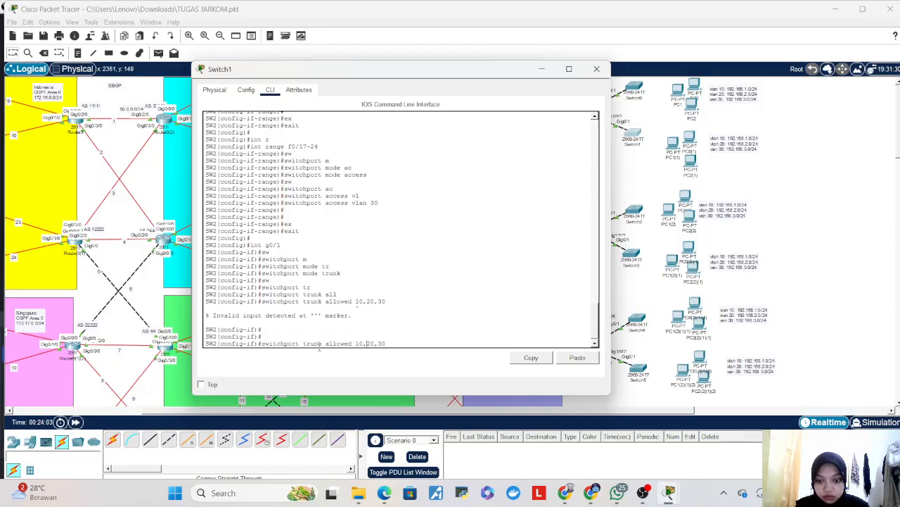
text(vlan)
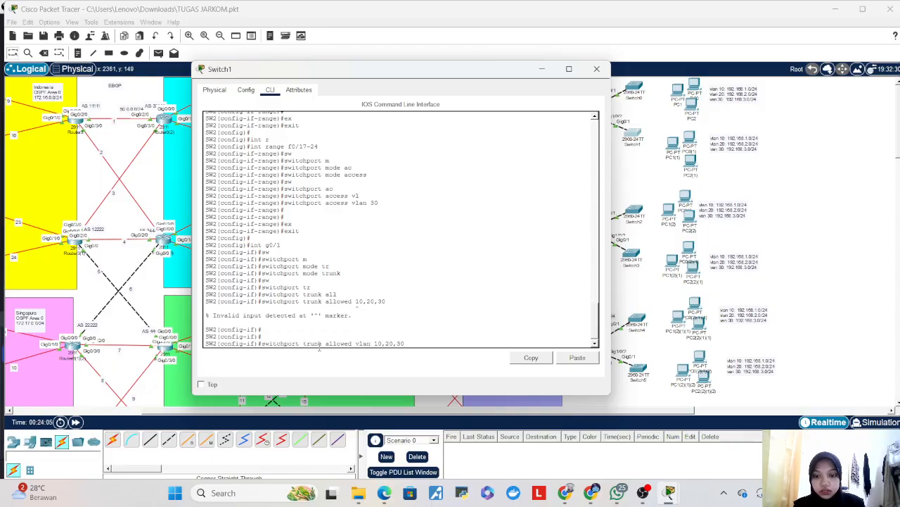
key(Return)
- End SW2's configuration mode, save the configuration with wr and close the switch window
text(end)
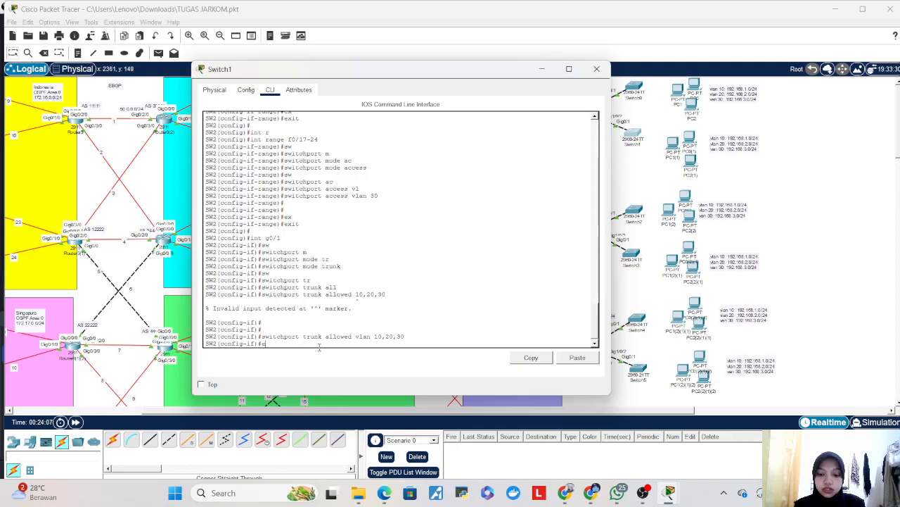
key(Return)
key(Return)
key(Return)
text(wr)
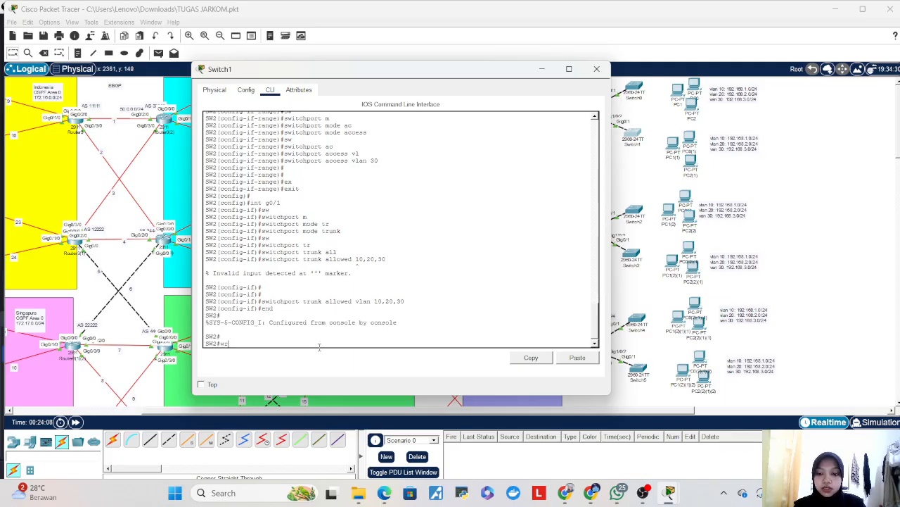
key(Return)
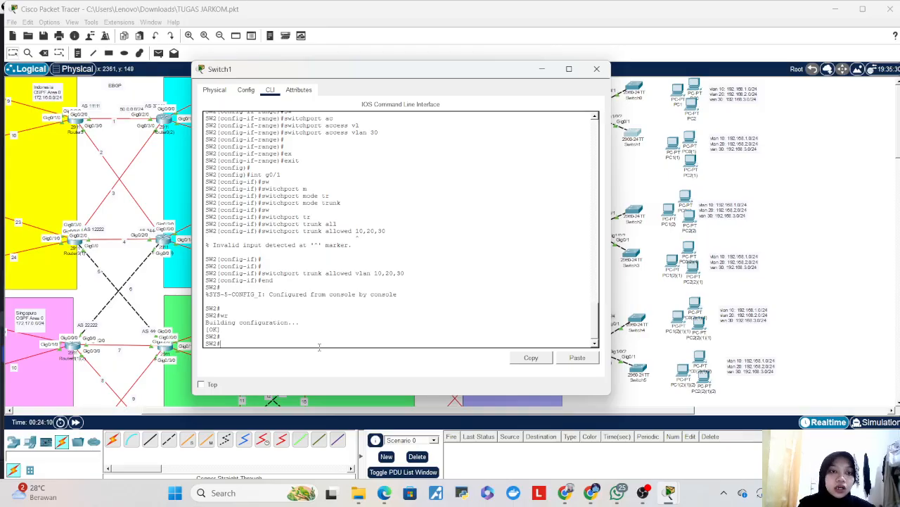
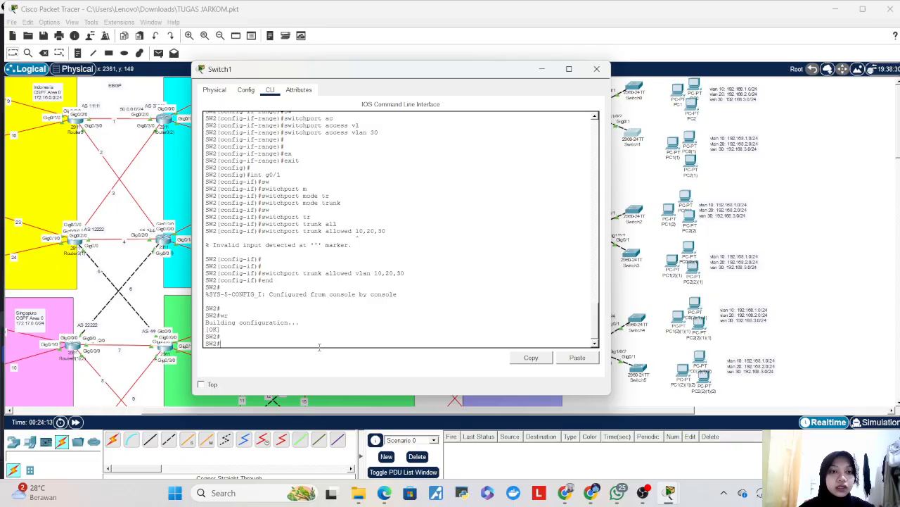
click(596, 68)
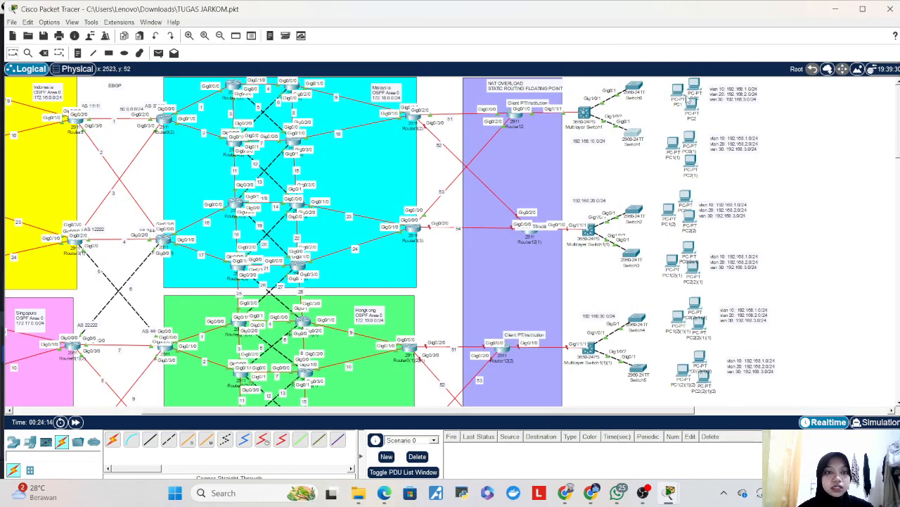
- Space out the PC1 and PC2 icons beside Switch0 and try to rename PC0 as PC2
mouse_move(678, 92)
mouse_down()
mouse_move(670, 87)
mouse_move(675, 104)
mouse_up()
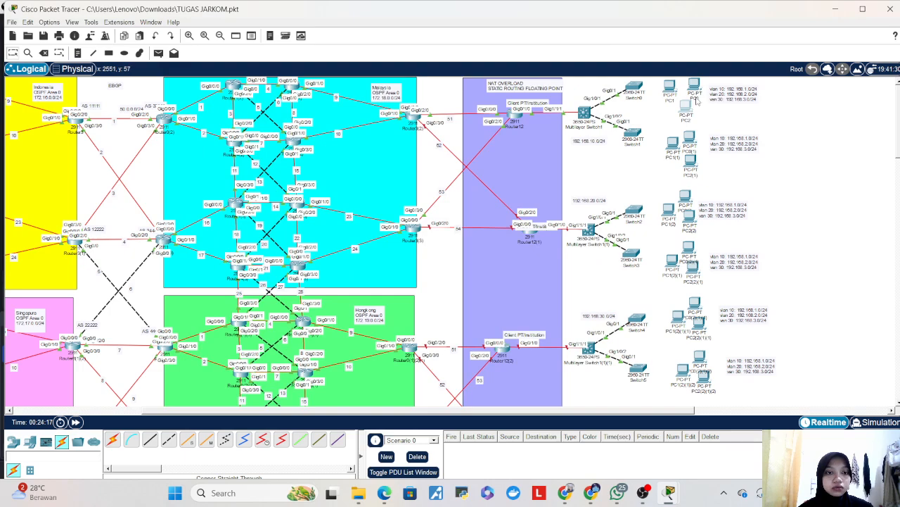
click(698, 98)
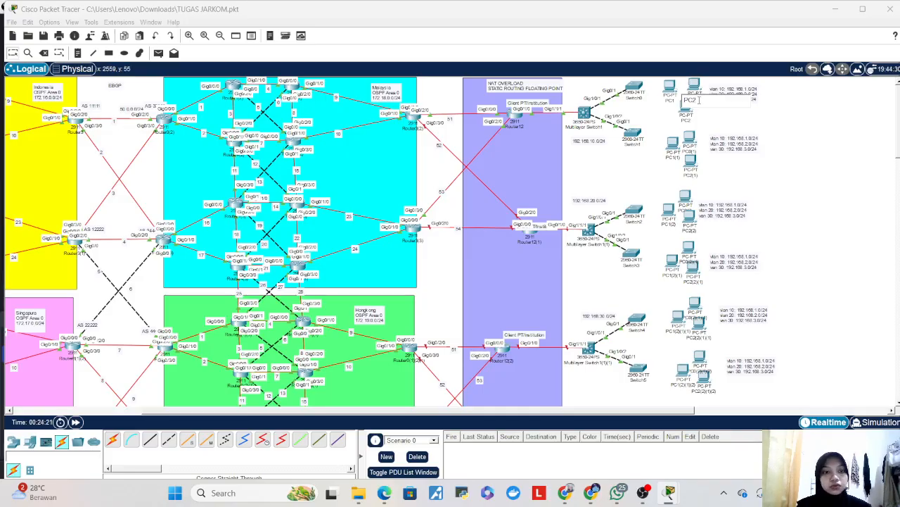
click(688, 121)
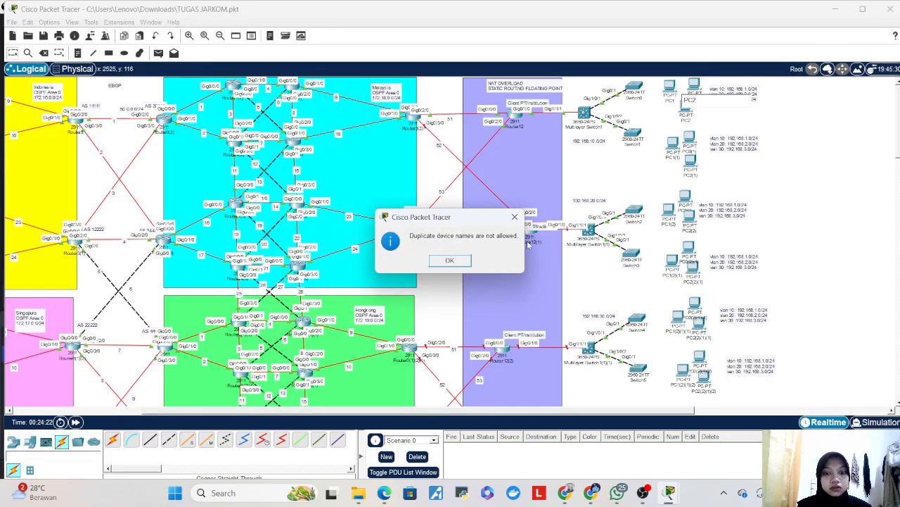
key(Return)
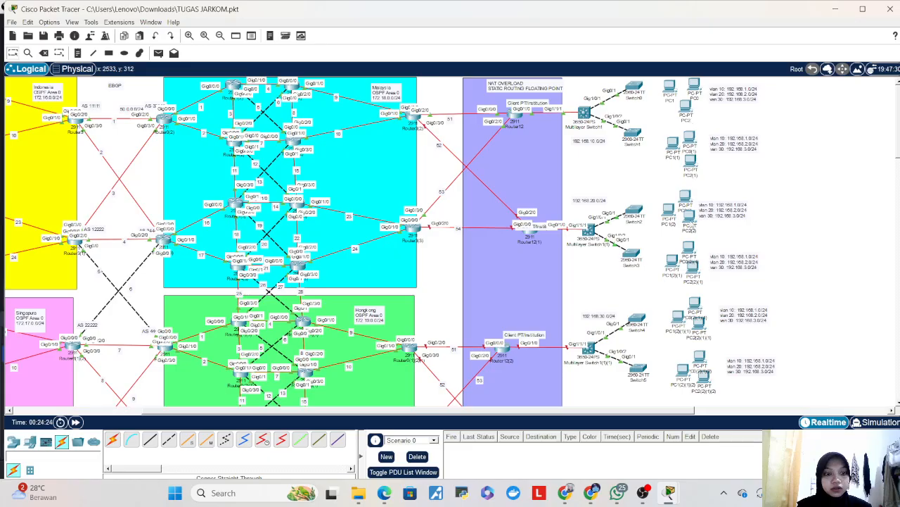
- Rename the PC2 beside Switch0 as PC3 and PC0 as PC2
click(687, 120)
text(3)
click(696, 97)
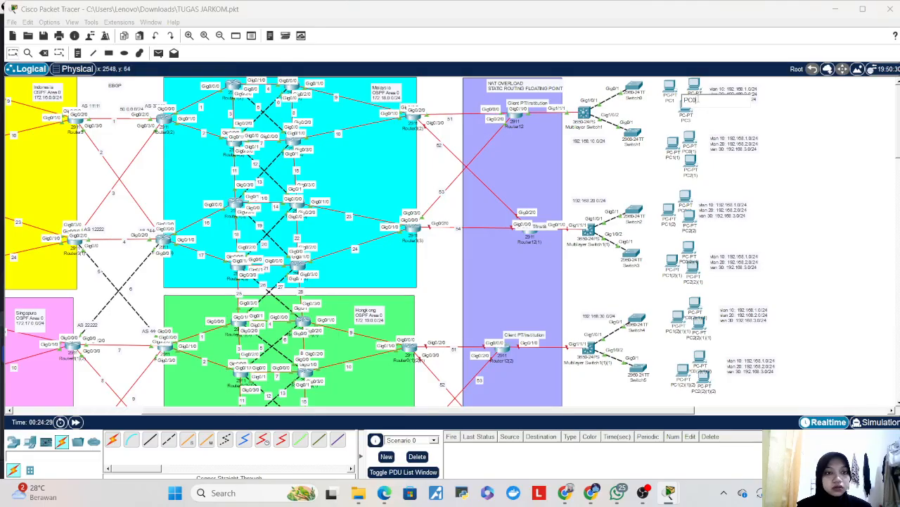
text(2)
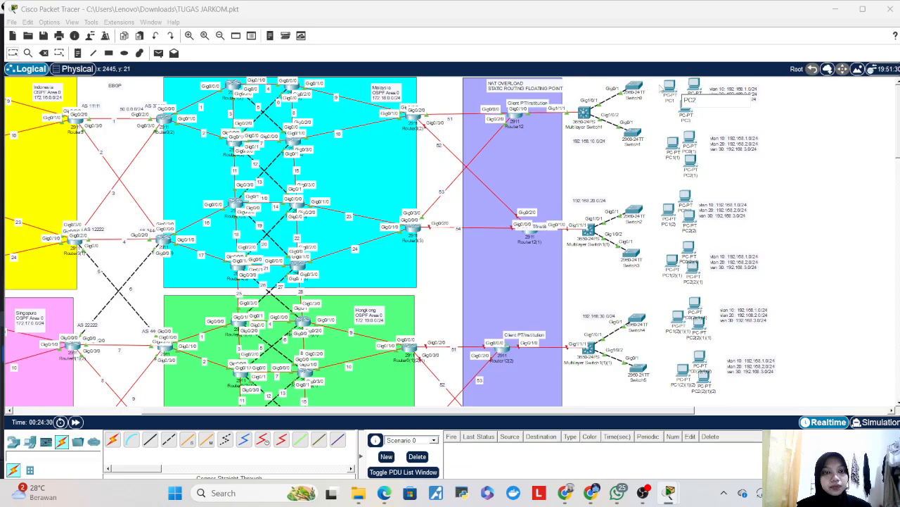
- Give PC1 the static IPv4 address 192.168.1.10 with subnet mask 255.255.255.0
click(670, 89)
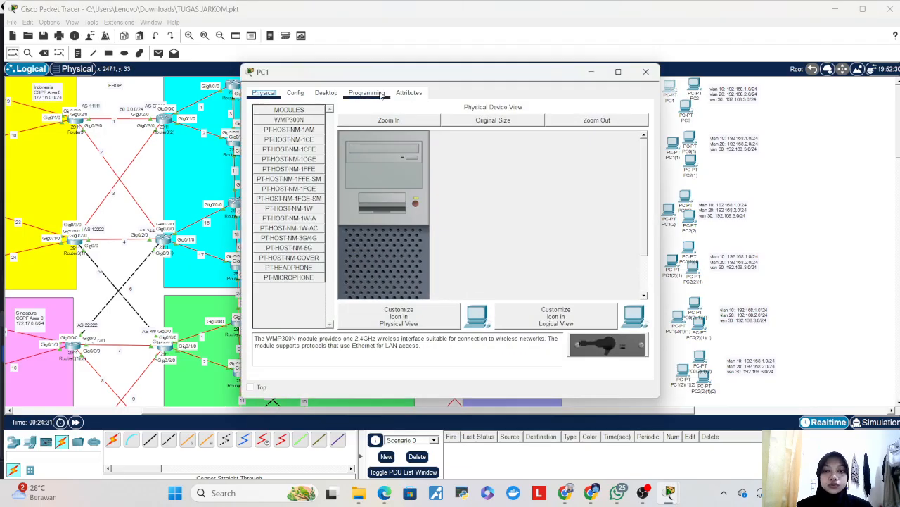
click(326, 92)
click(309, 139)
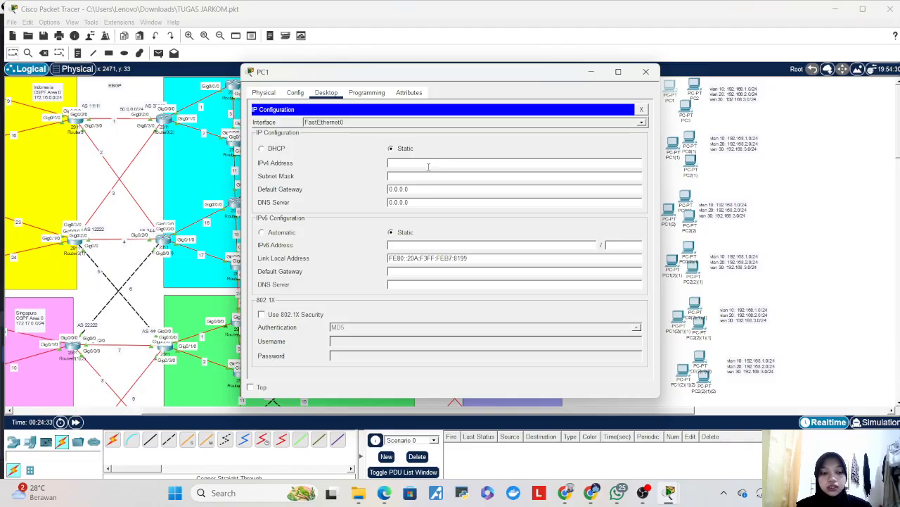
click(428, 166)
text(192.0)
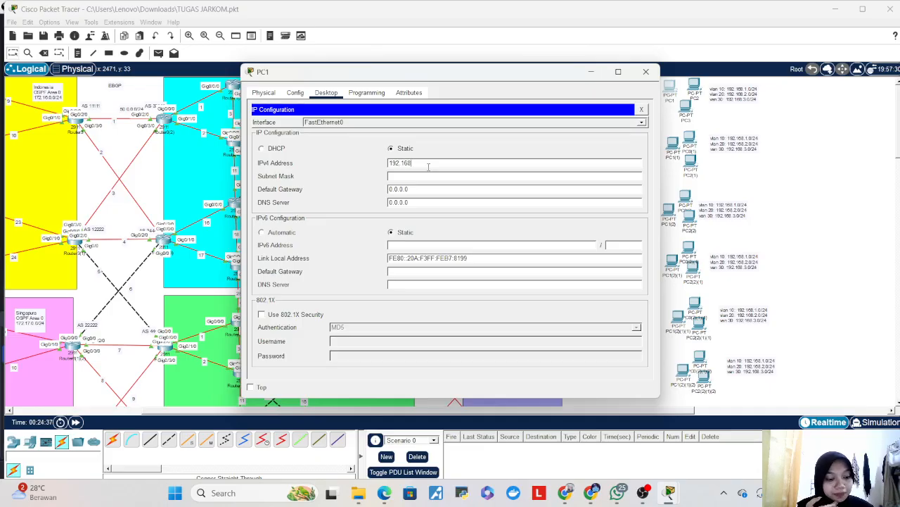
text(1.10)
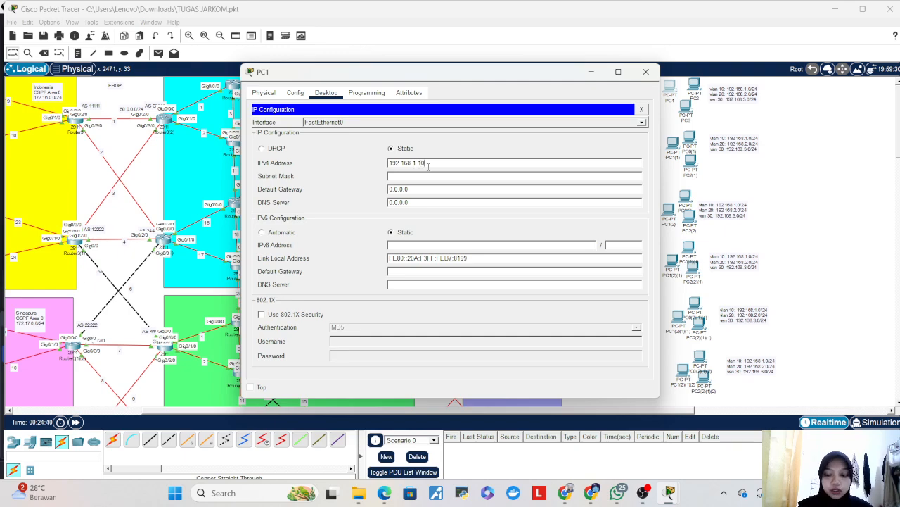
key(Tab)
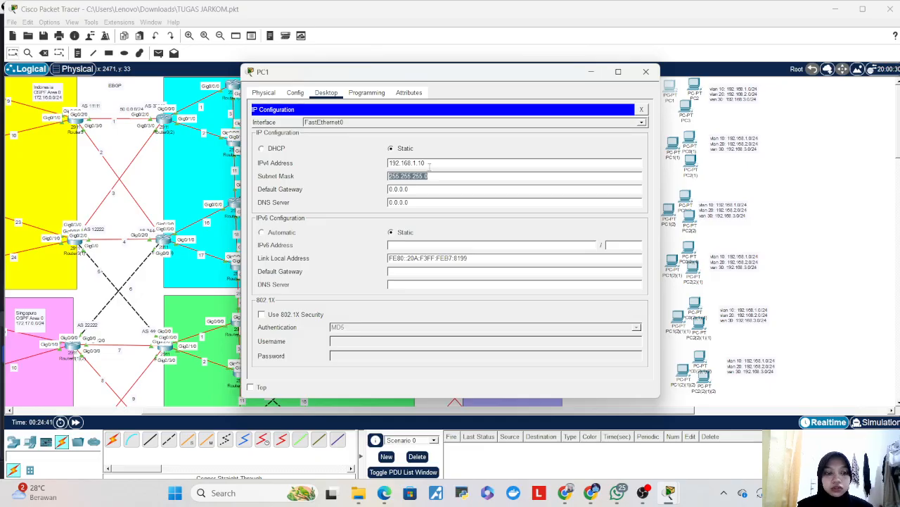
- Set PC1's default gateway to 192.168.1.1
click(434, 188)
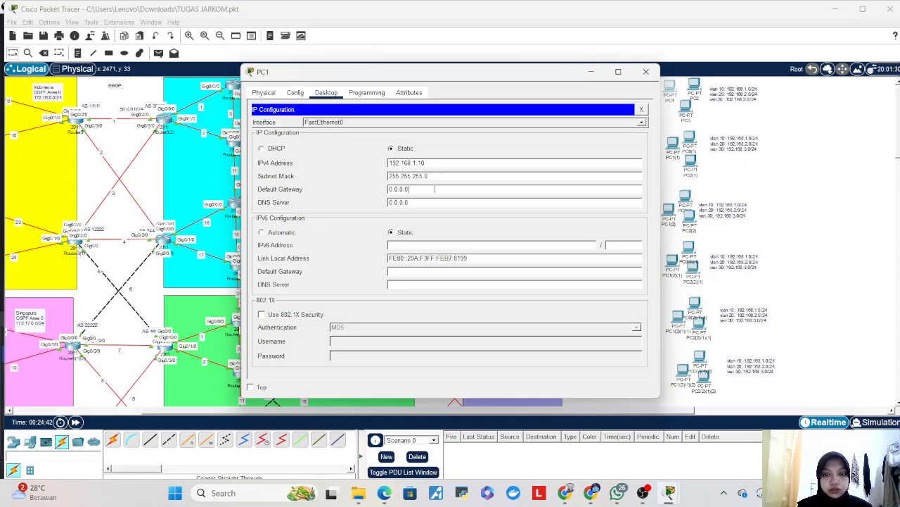
double_click(435, 189)
text(1)
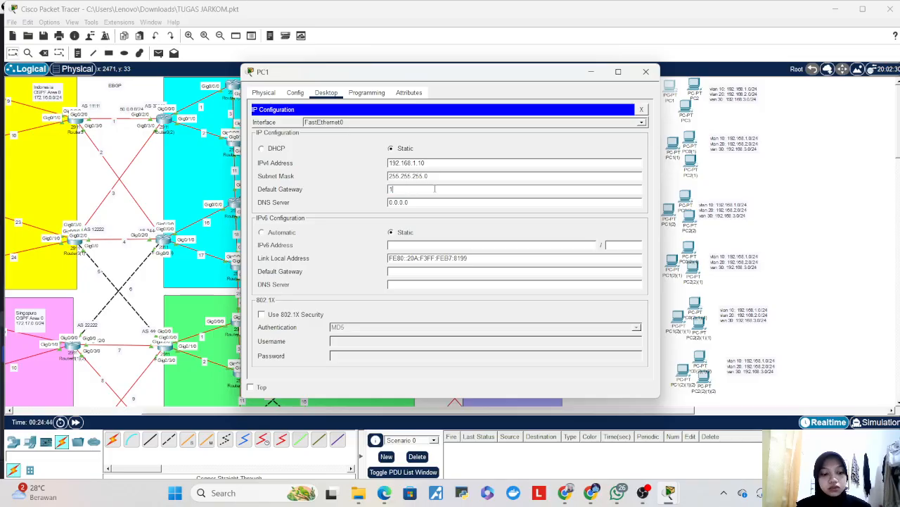
text(92.168.1.1)
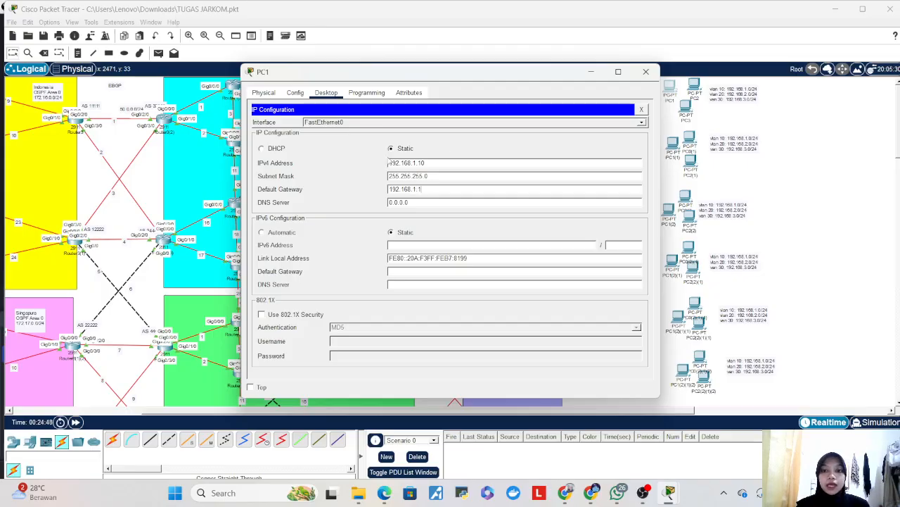
- Look up the address of the dnsp2 record in the DNS service of DNS Server Public 2
click(591, 71)
scroll(119, 406, left, 3)
scroll(42, 281, left, 1)
scroll(38, 361, down, 2)
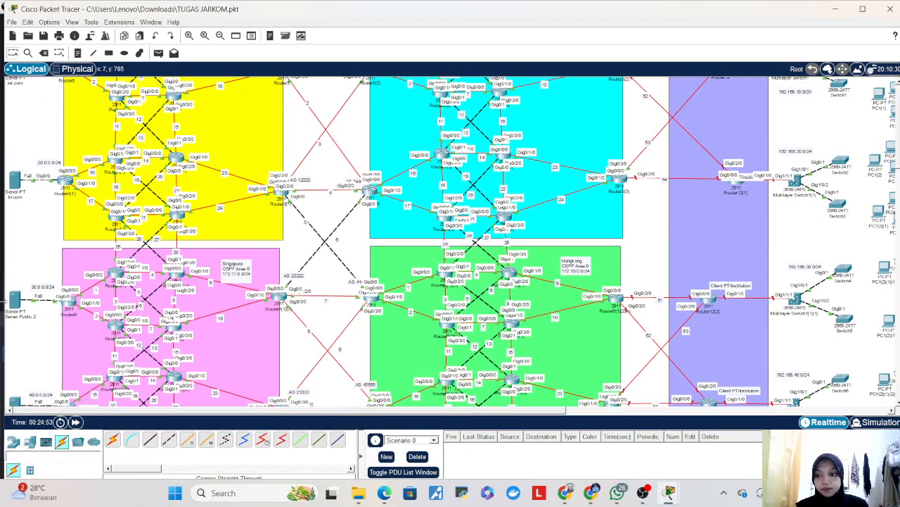
click(15, 302)
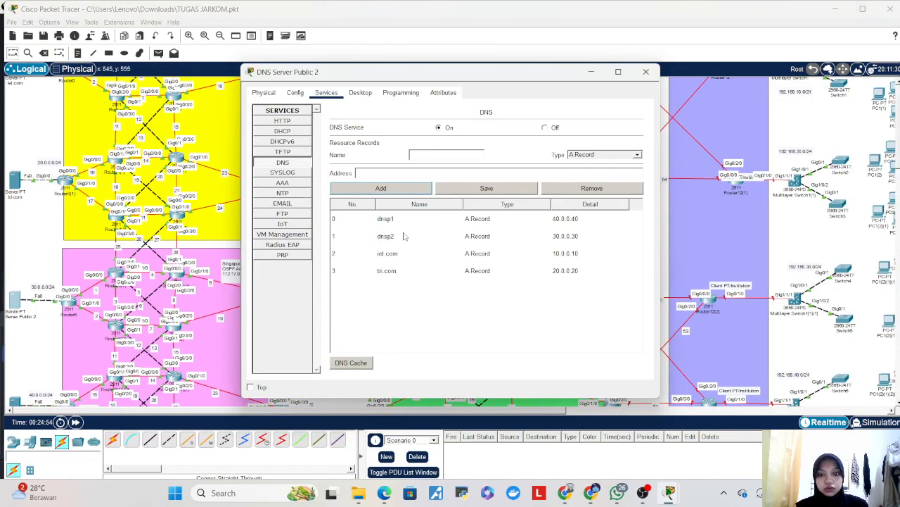
click(386, 236)
click(393, 175)
double_click(392, 175)
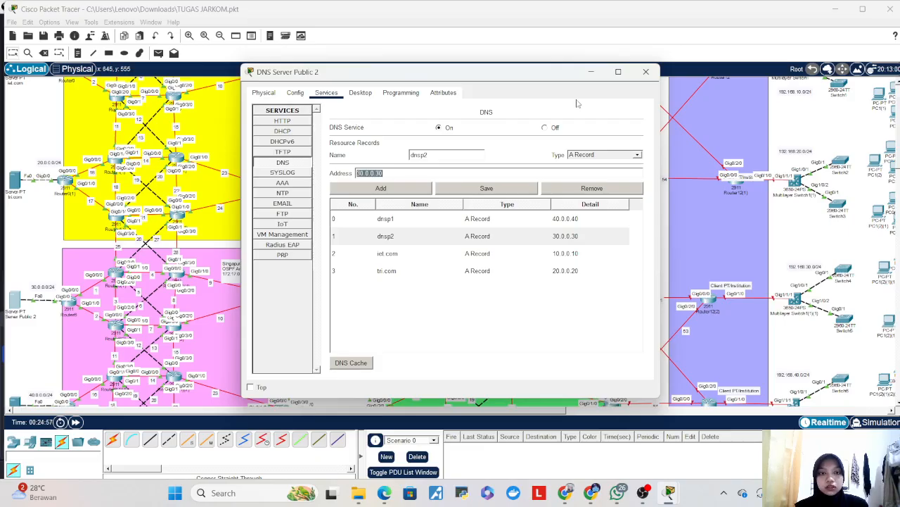
click(646, 71)
- Set PC1's DNS server to 30.0.0.30 and close its configuration window
drag(404, 411, 498, 408)
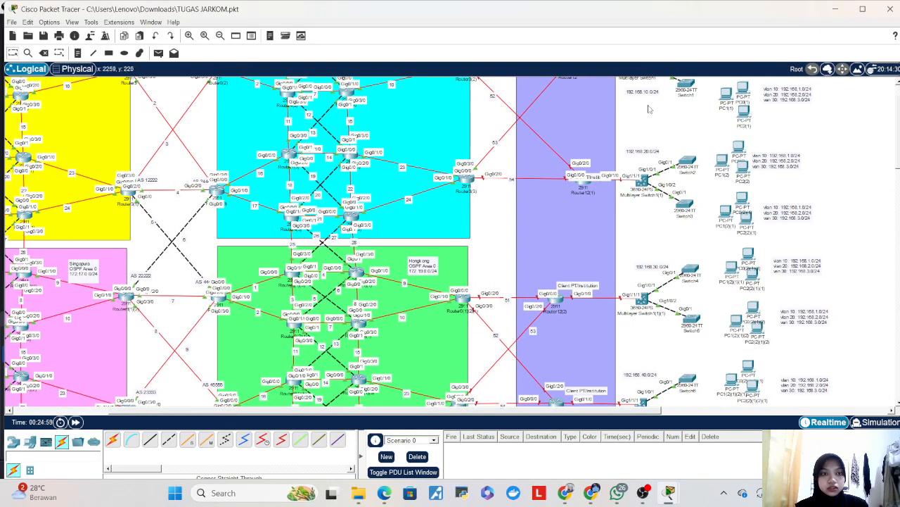
scroll(716, 153, up, 2)
click(724, 87)
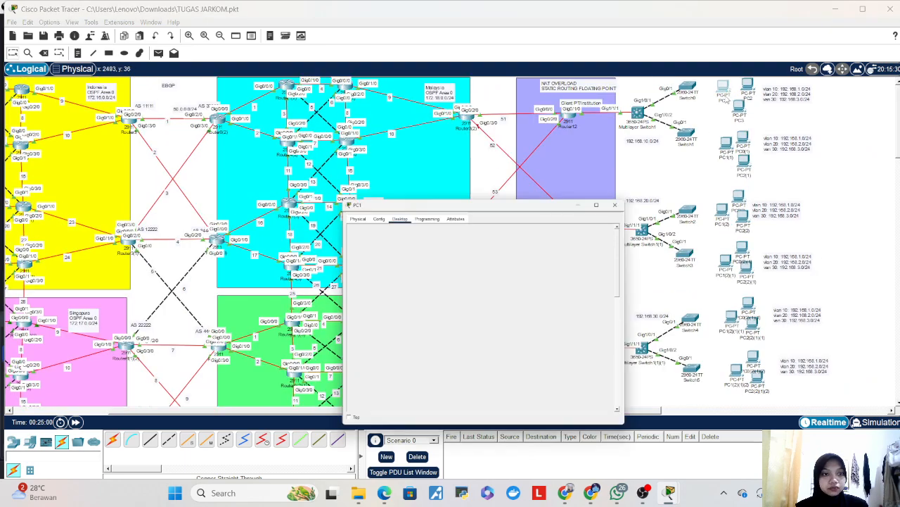
double_click(479, 203)
text(30.0.0.30)
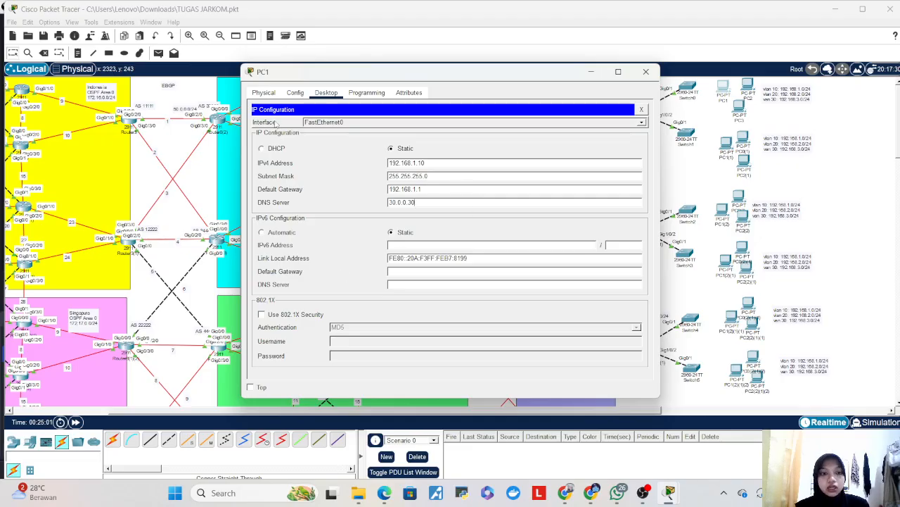
click(651, 71)
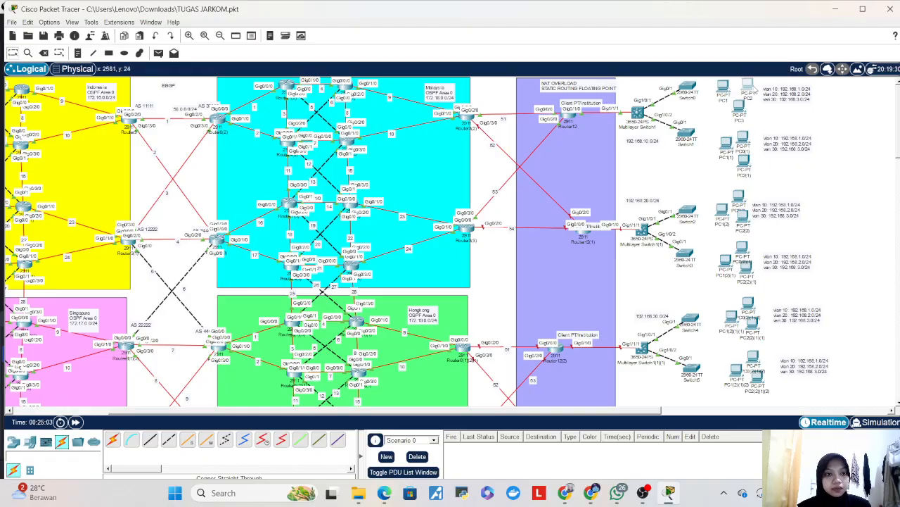
- Connect FastEthernet0/1 of Switch0 to PC1's FastEthernet0 with a copper straight-through cable
click(753, 86)
click(641, 76)
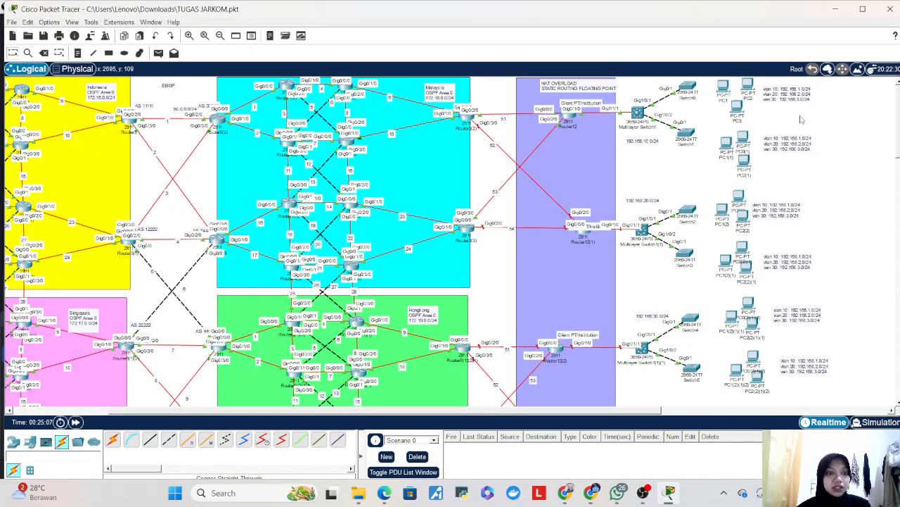
click(150, 442)
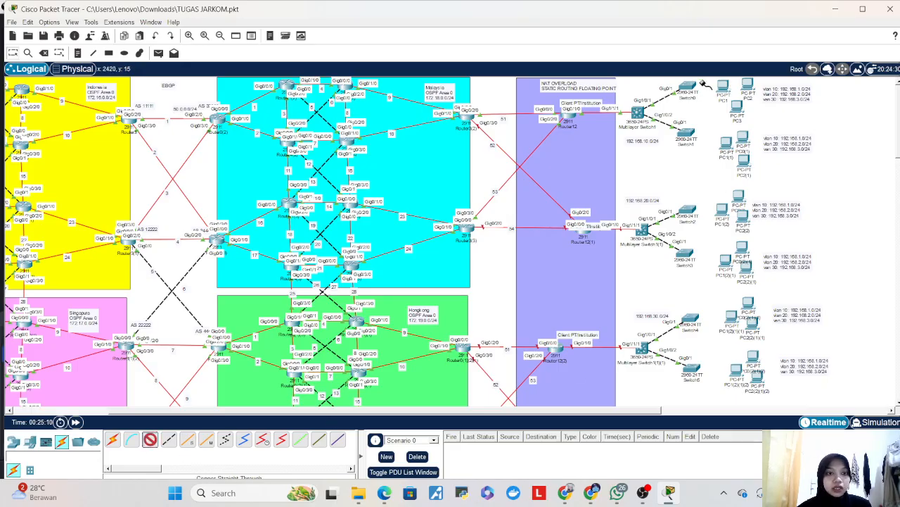
click(687, 92)
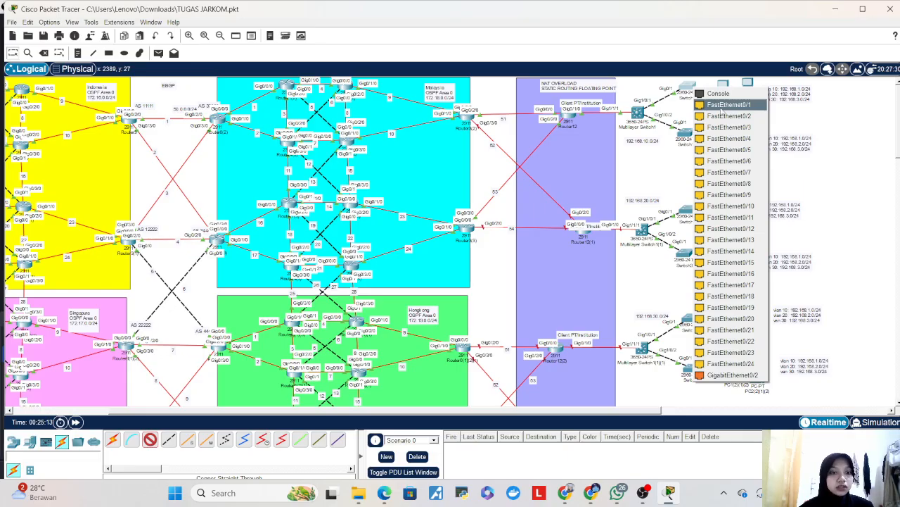
click(725, 106)
click(721, 86)
click(755, 128)
- Connect FastEthernet0/9 of Switch0 to PC2's FastEthernet0 with a copper straight-through cable
click(150, 440)
click(687, 92)
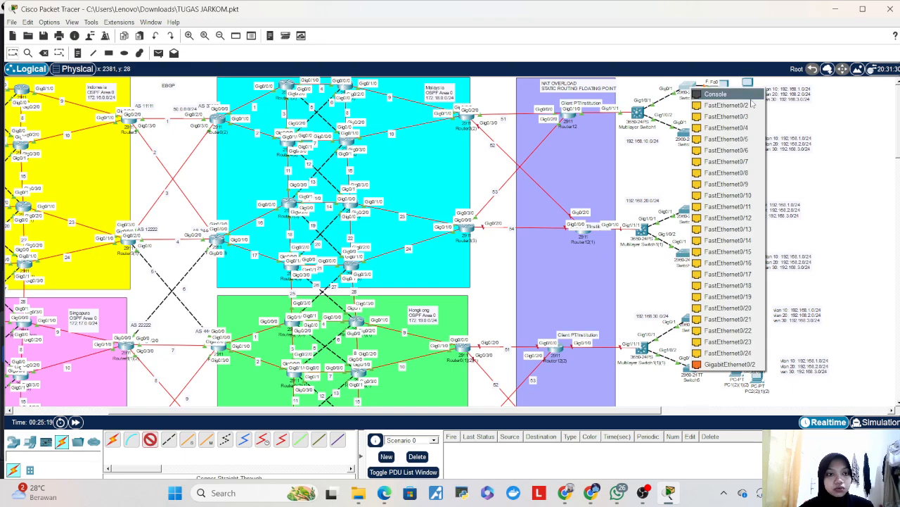
click(746, 183)
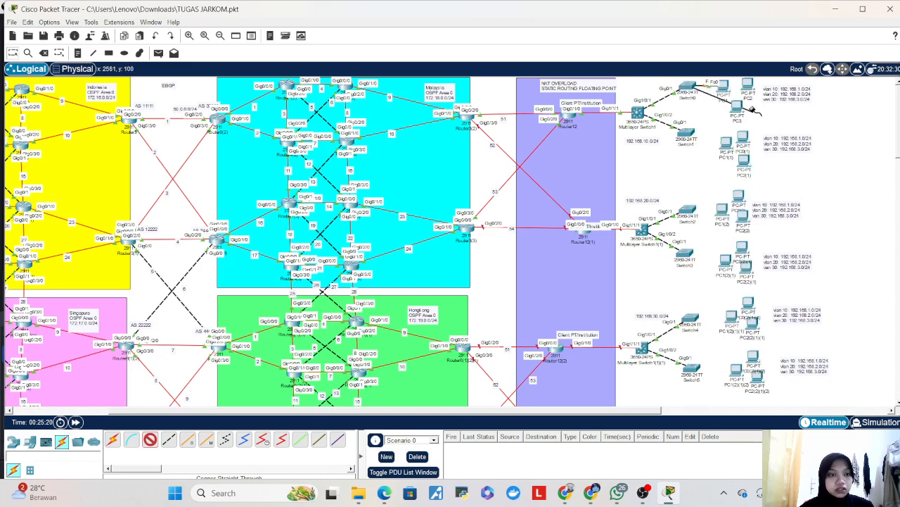
click(749, 90)
click(779, 124)
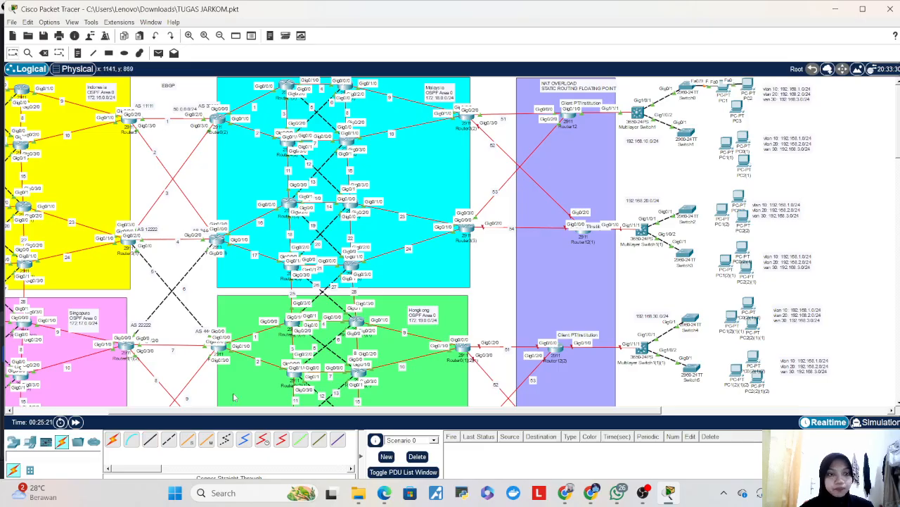
- Connect FastEthernet0/17 of Switch0 to PC3's FastEthernet0 with a straight-through cable and move PC1 beside PC3
click(150, 440)
click(676, 85)
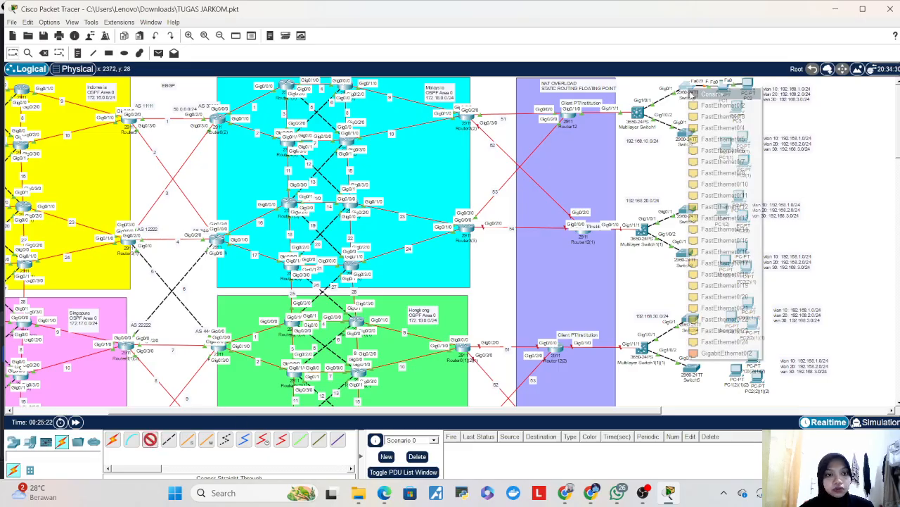
click(751, 274)
click(738, 107)
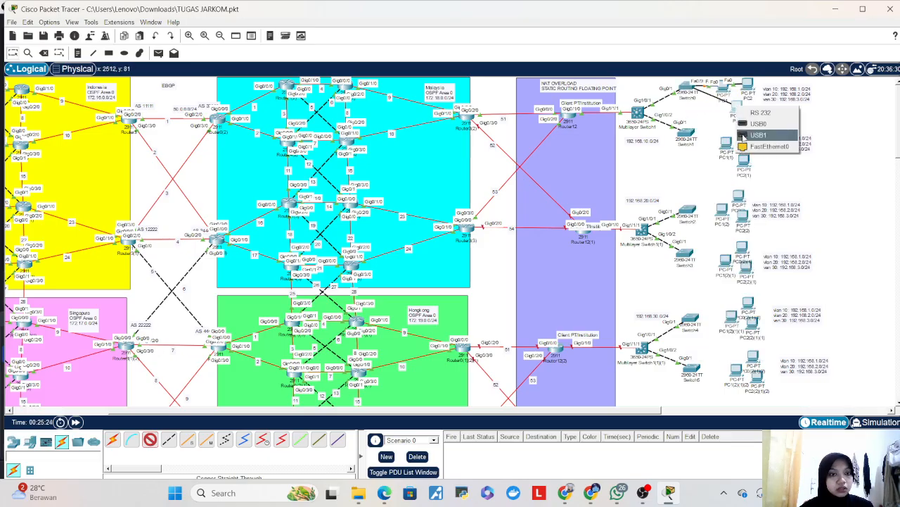
click(768, 146)
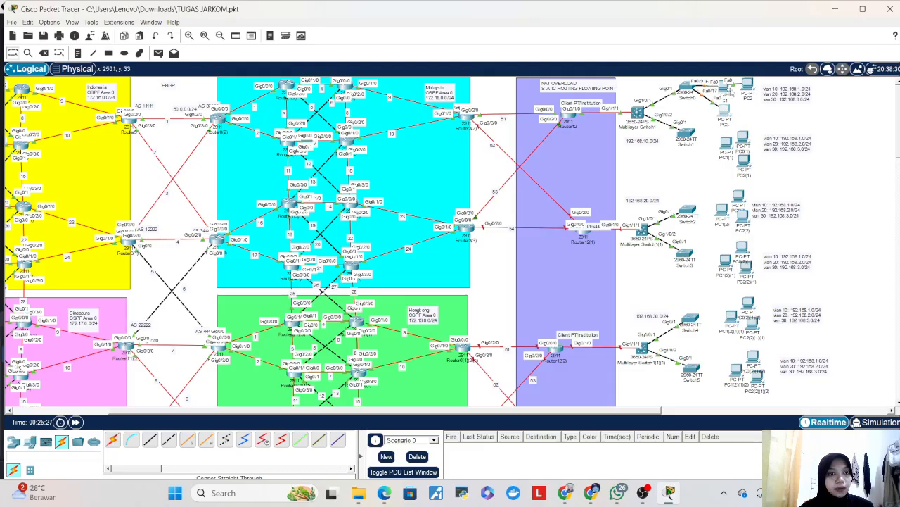
drag(730, 90, 766, 111)
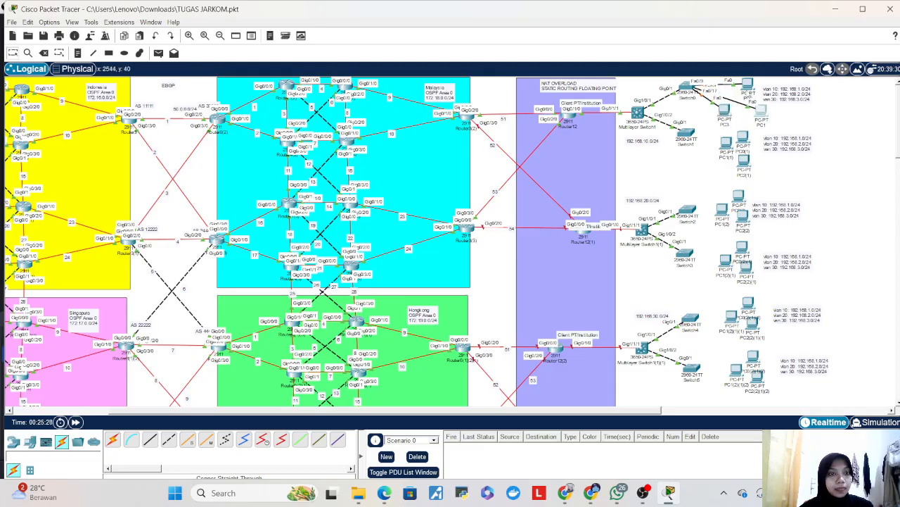
- Give PC2 the static IPv4 address 192.168.2.10 with subnet mask 255.255.255.0
click(747, 84)
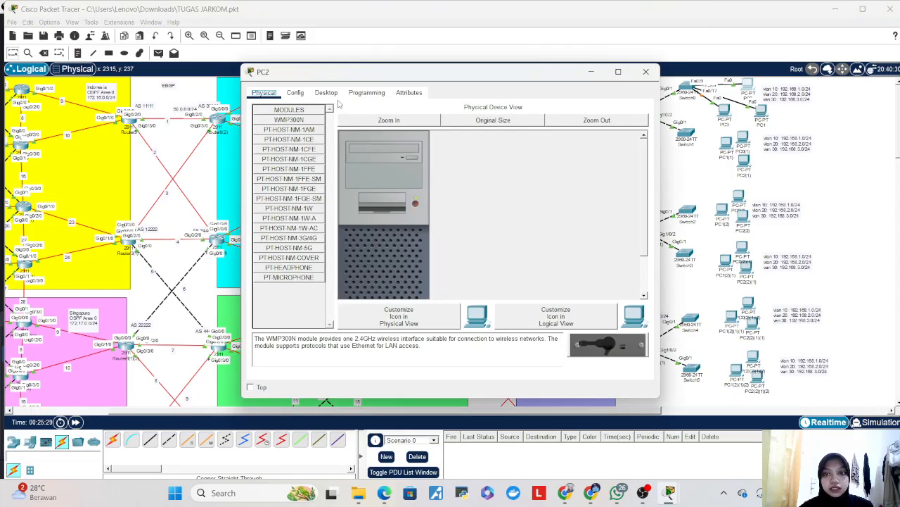
click(326, 92)
click(306, 128)
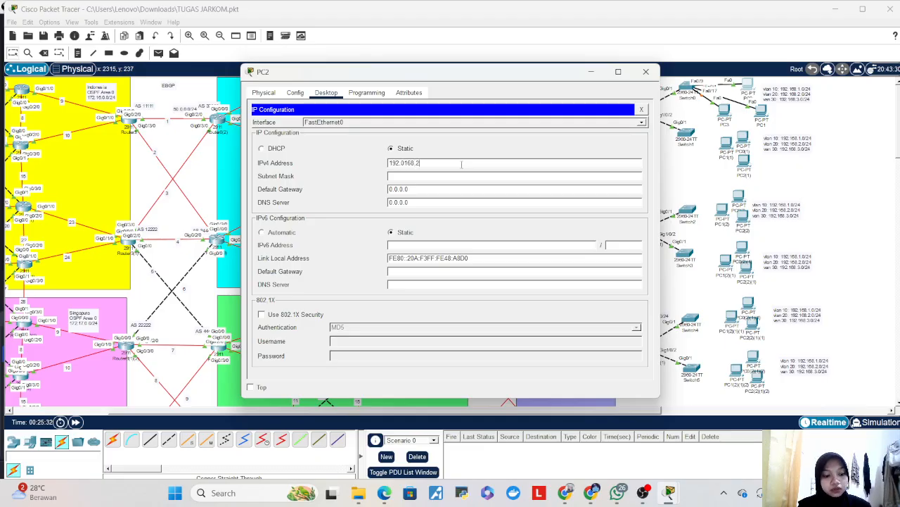
text(.10)
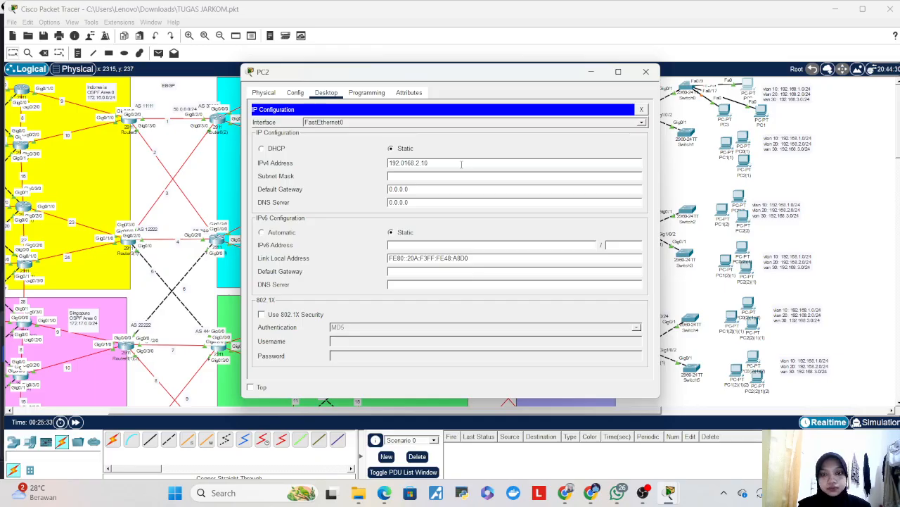
key(Left)
key(BackSpace)
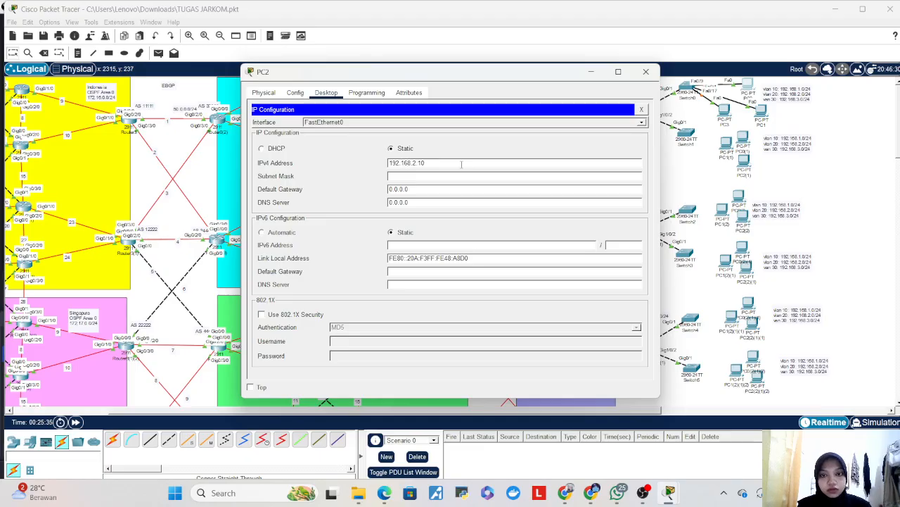
text(...........)
key(BackSpace)
key(BackSpace)
key(BackSpace)
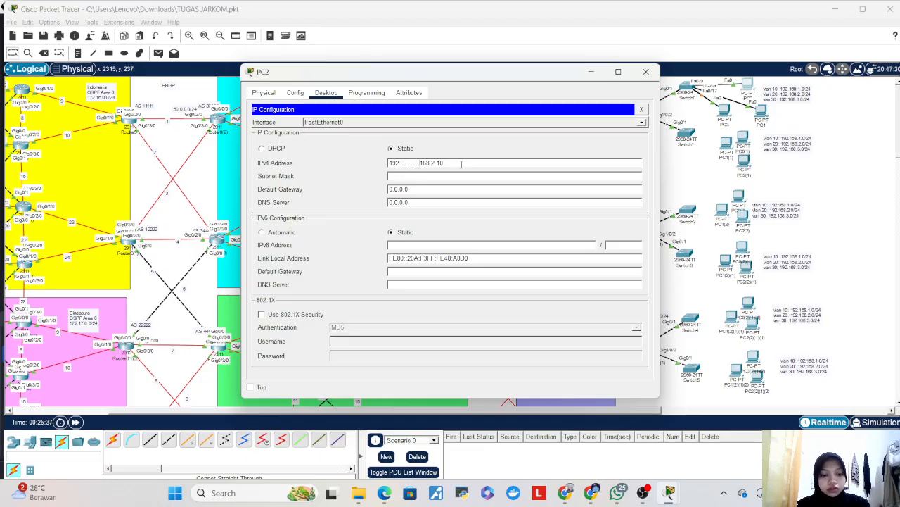
key(BackSpace)
key(BackSpace)
key(BackSpace)
key(BackSpace)
key(BackSpace)
key(BackSpace)
key(BackSpace)
key(BackSpace)
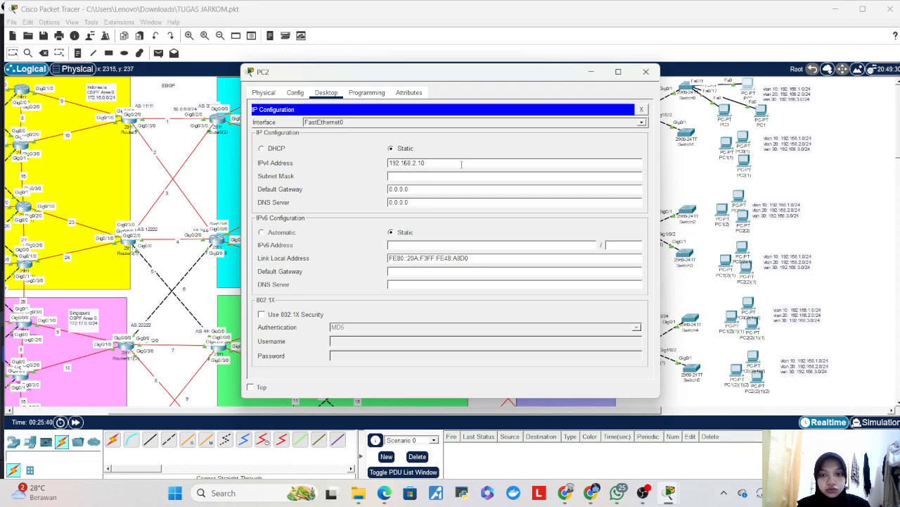
key(Tab)
key(Tab)
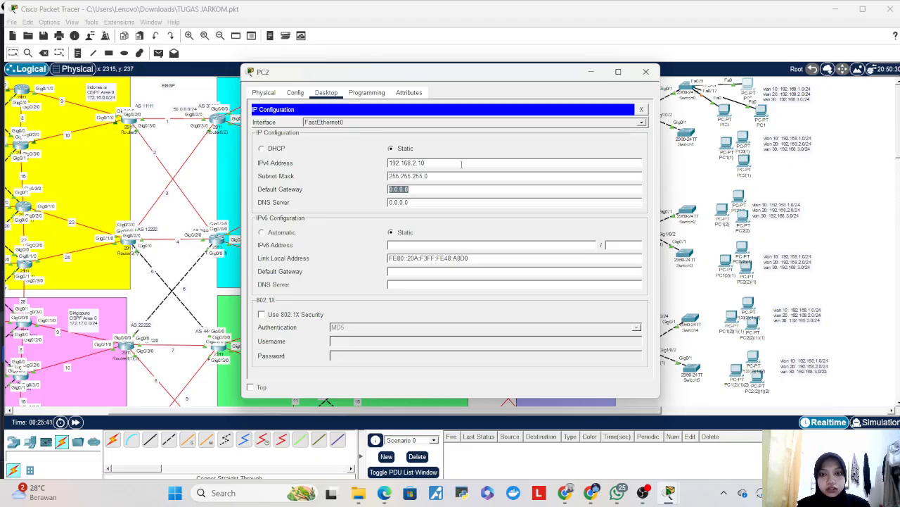
- Set PC2's default gateway to 192.168.2.1 and its DNS server to 30.0.0.30, closing its configuration window
text(192.16)
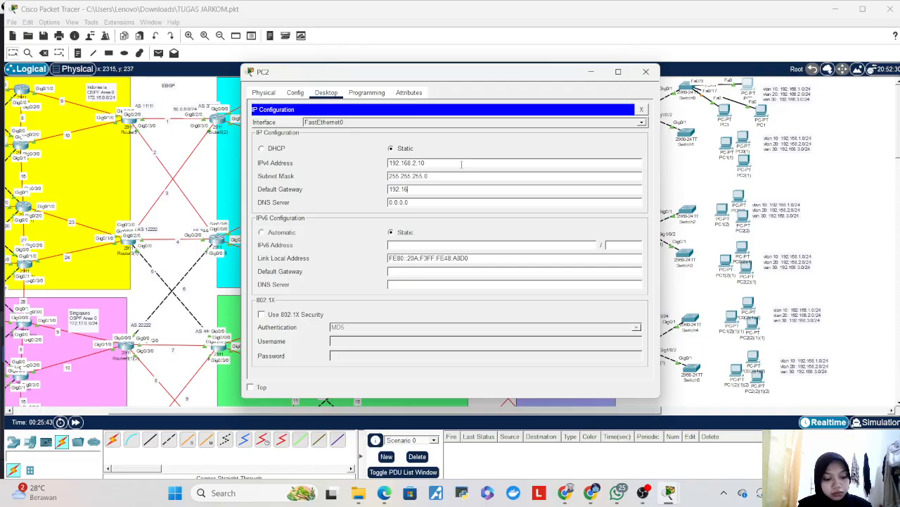
text(8.2.1)
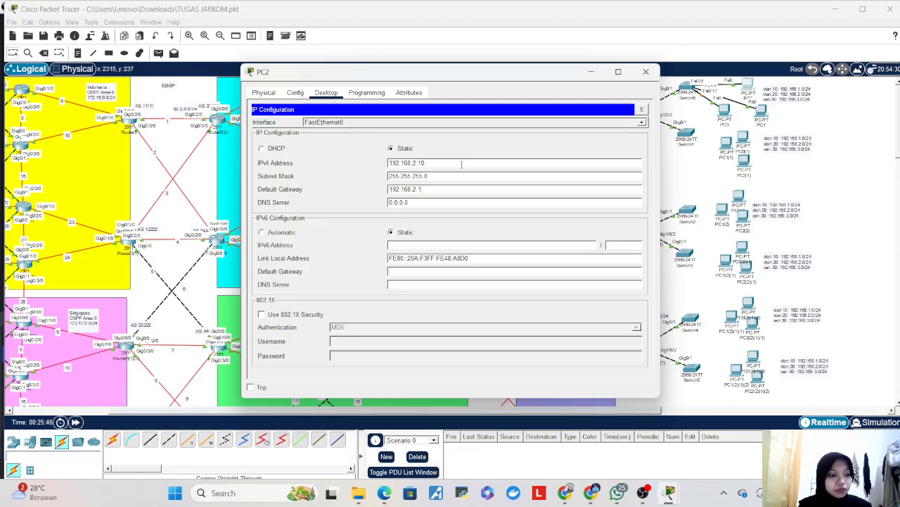
key(Tab)
text(30.0.0.30)
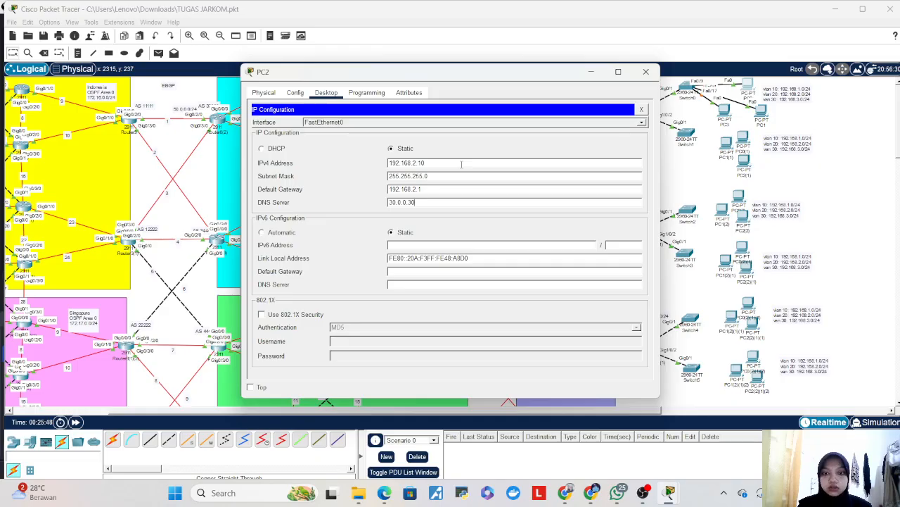
click(646, 72)
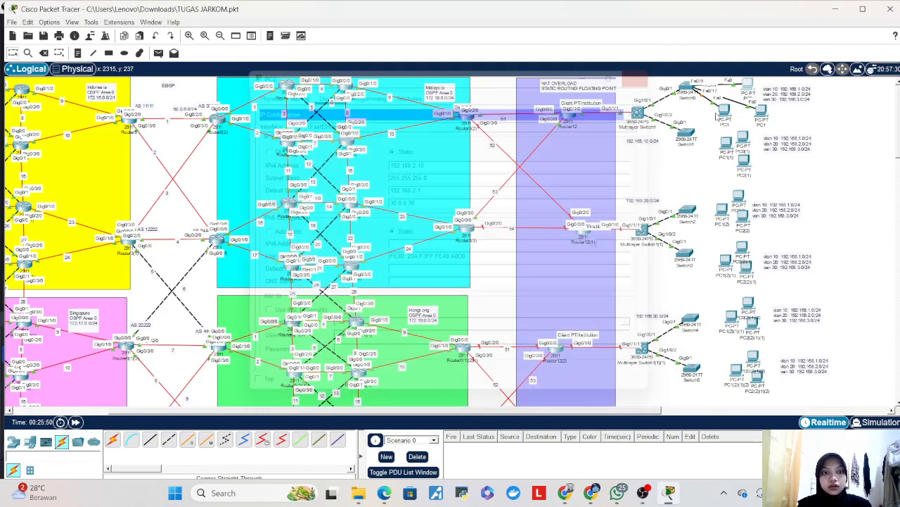
- Give PC3 the static IPv4 address 192.168.3.10 with subnet mask 255.255.255.0
click(725, 113)
click(322, 93)
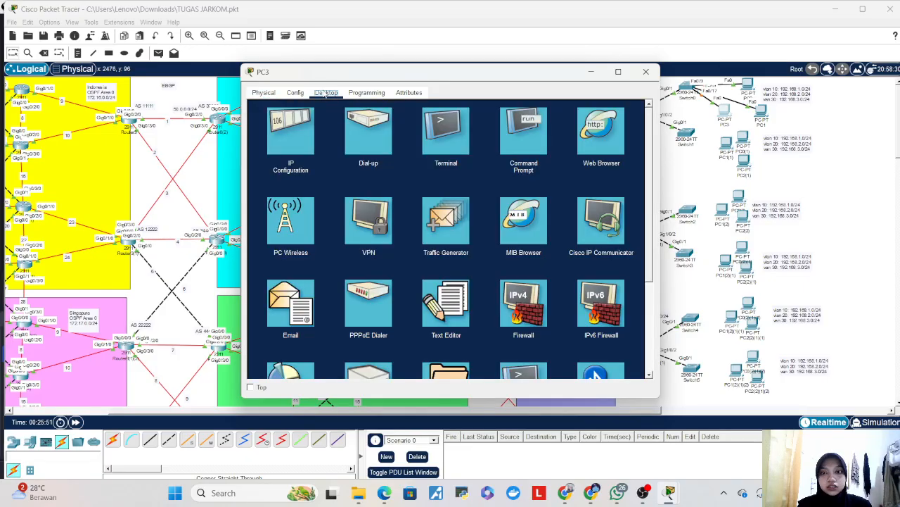
click(288, 128)
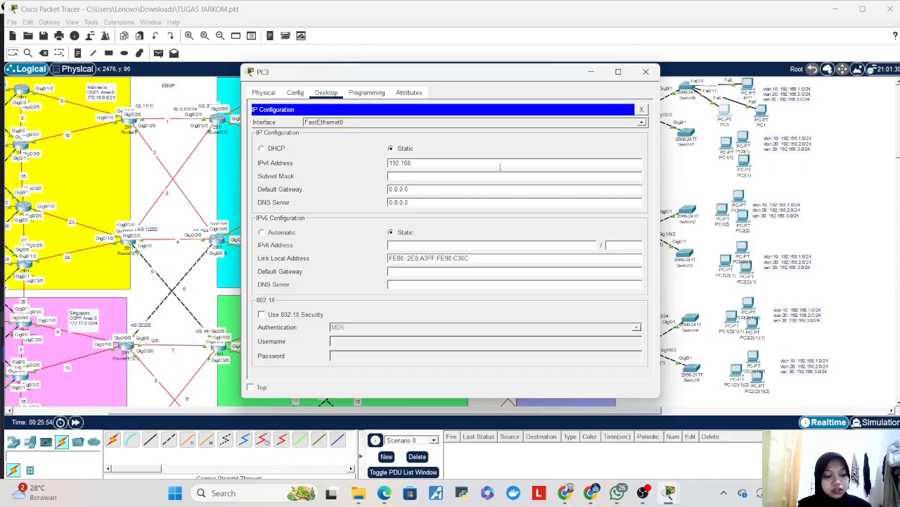
key(Tab)
key(Tab)
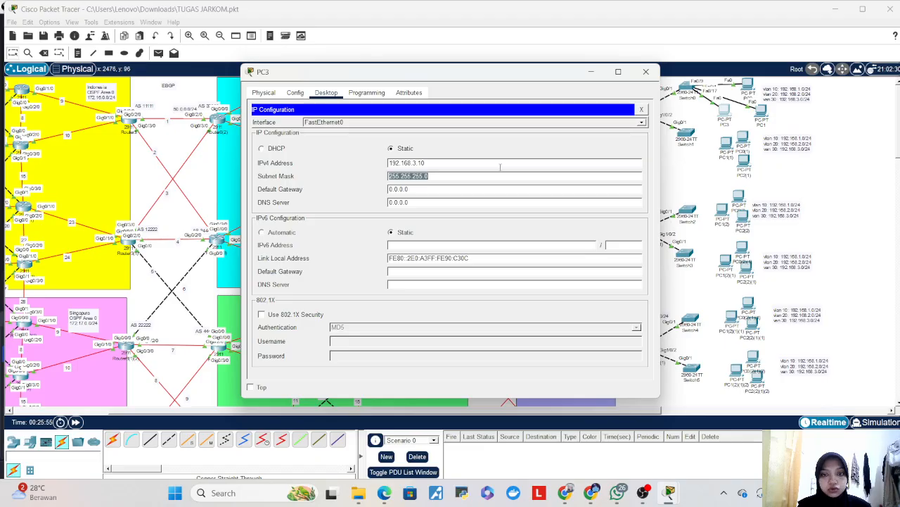
- Set PC3's default gateway to 192.168.3.1 and its DNS server to 30.0.0.30, closing its configuration window
text(192.)
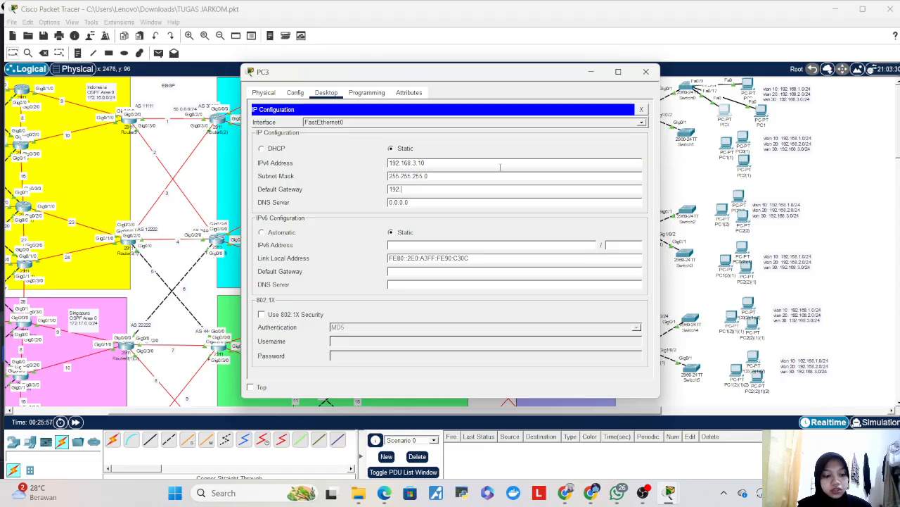
text(168.3.)
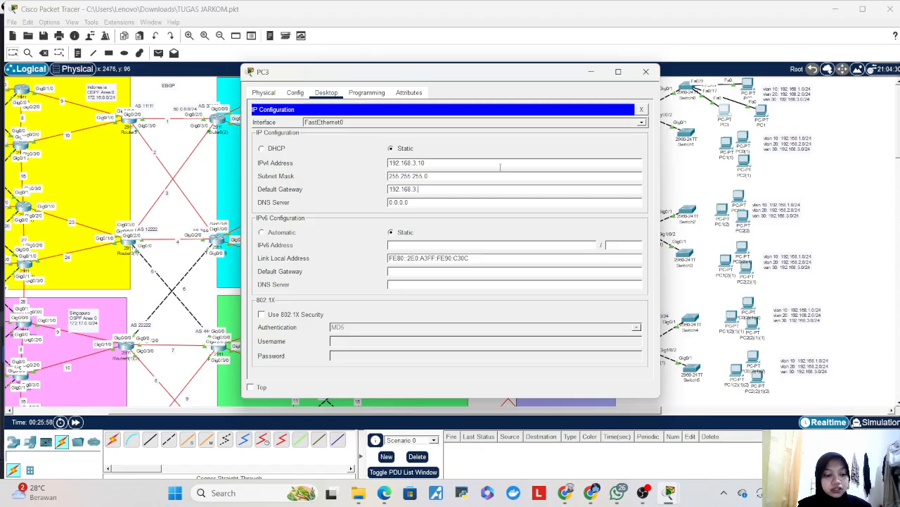
text(1)
key(Tab)
text(30.0.0.30)
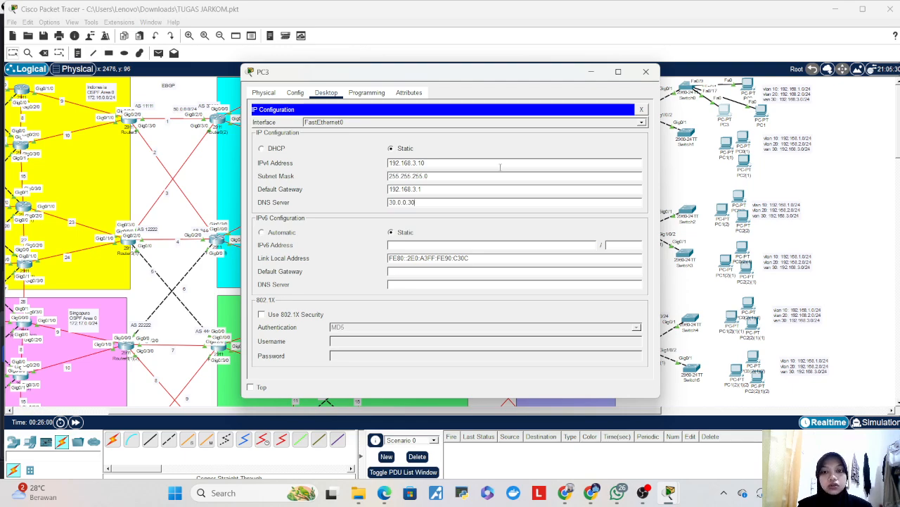
click(645, 74)
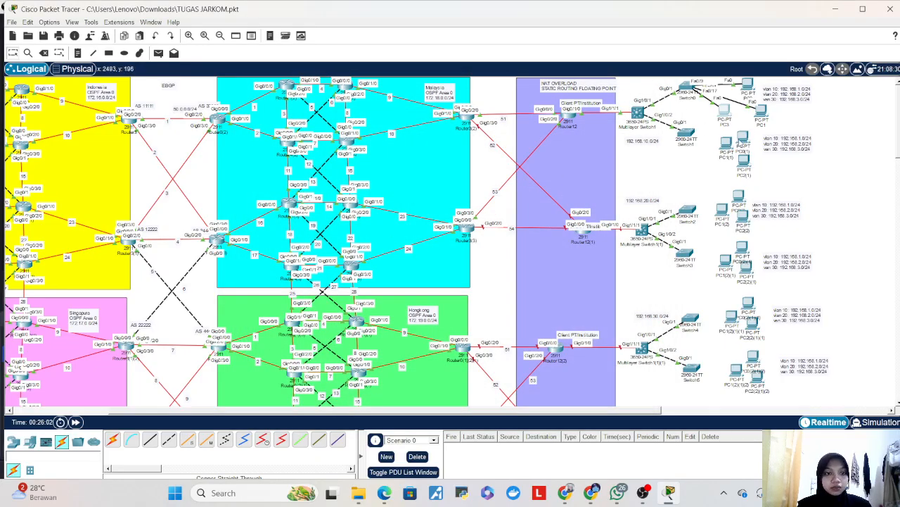
drag(728, 148, 722, 151)
click(643, 492)
click(638, 432)
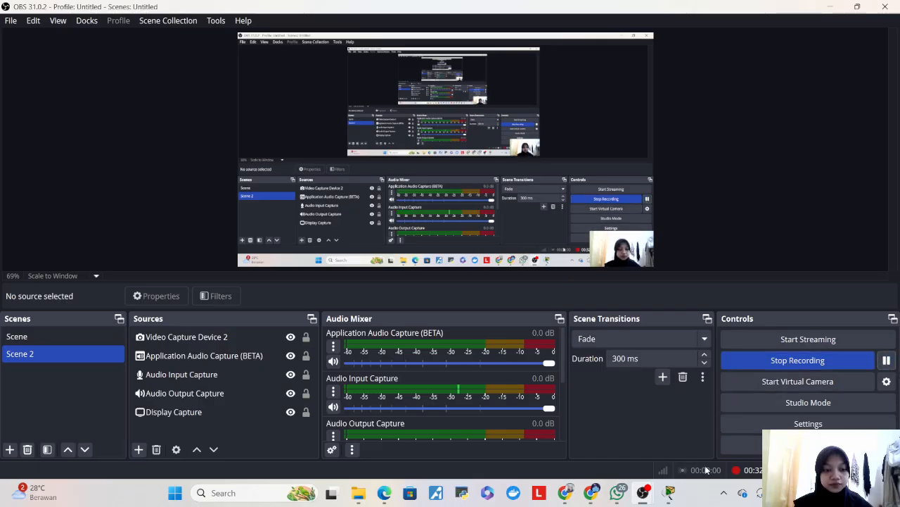
click(671, 492)
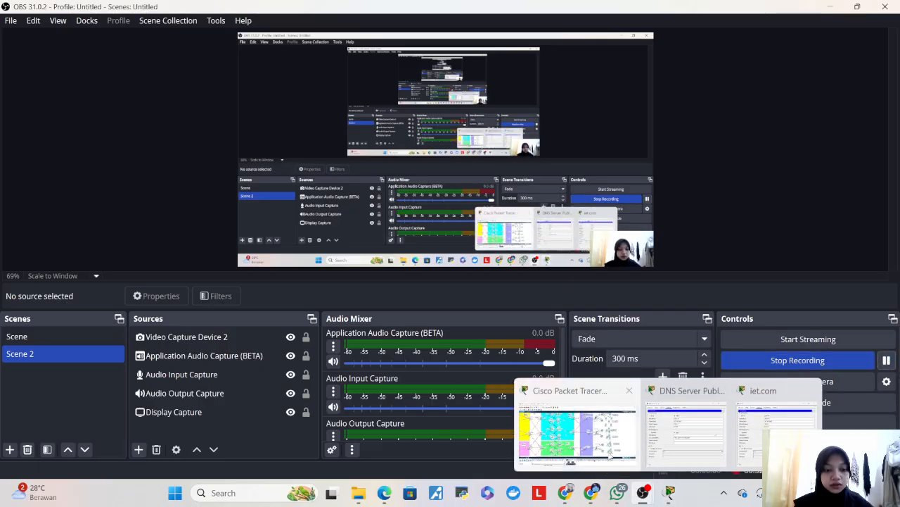
click(608, 443)
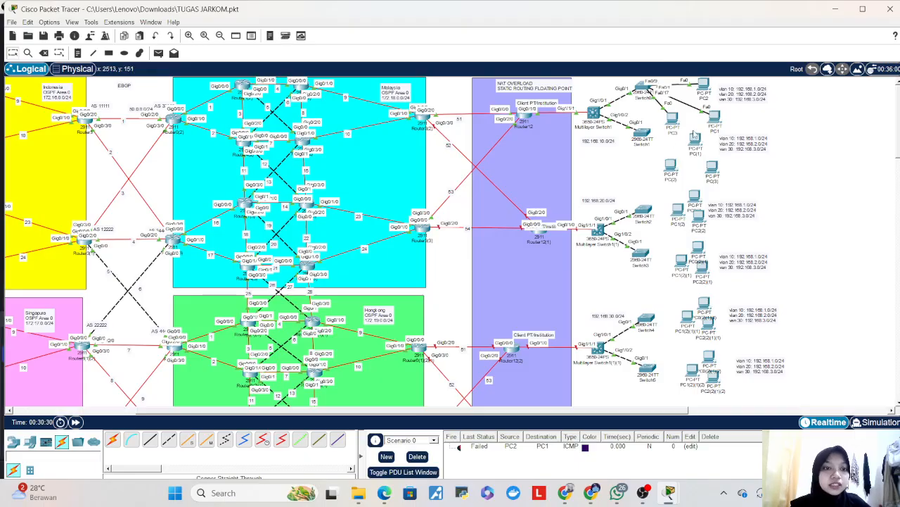
- Connect Switch1's FastEthernet0/1 port to PC(1)'s FastEthernet0 with a copper straight-through cable
drag(675, 176, 670, 166)
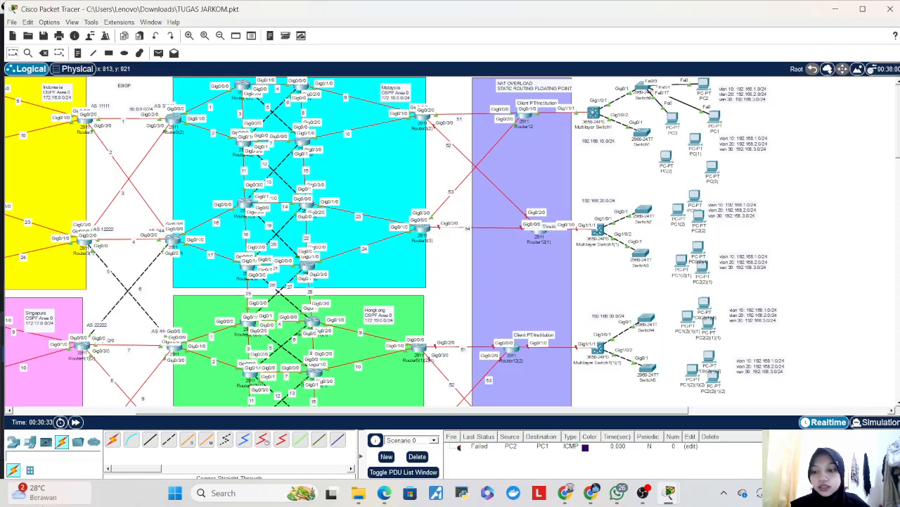
click(149, 439)
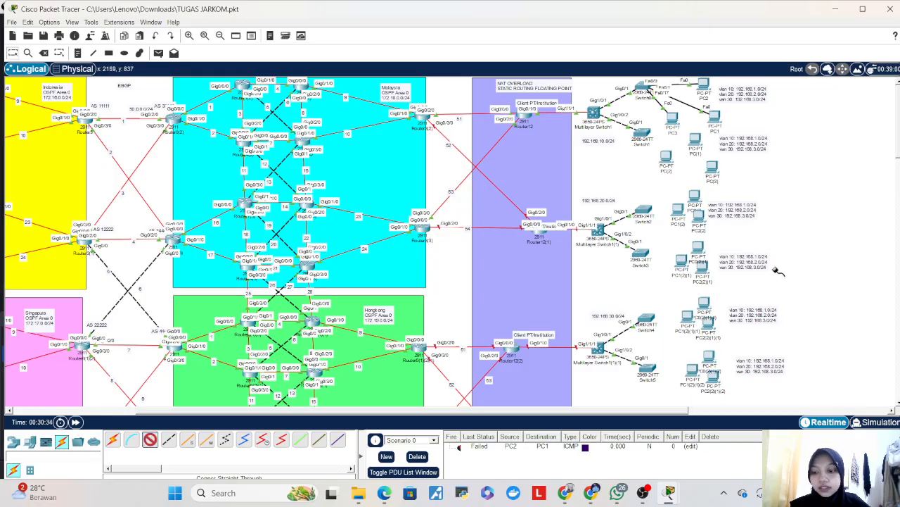
click(640, 140)
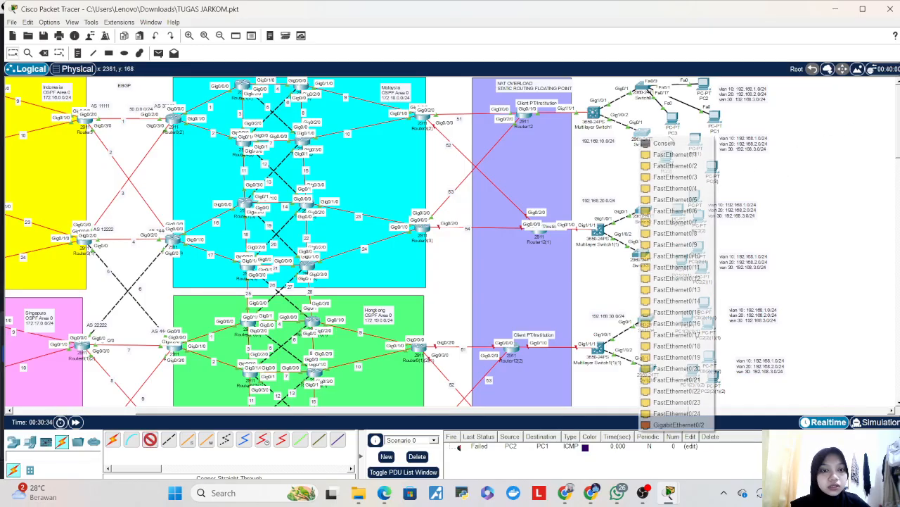
click(663, 148)
click(702, 151)
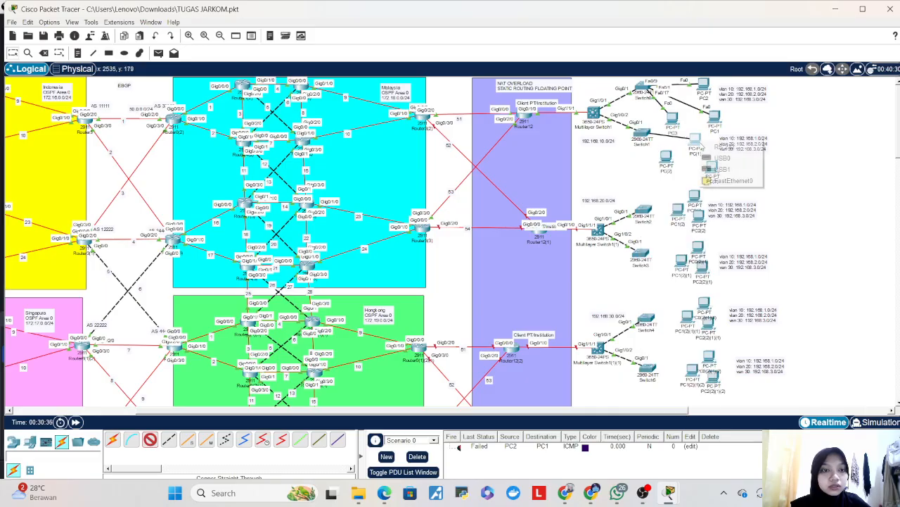
click(731, 182)
- Delete the cable just placed between Switch1 and PC(1)
click(150, 439)
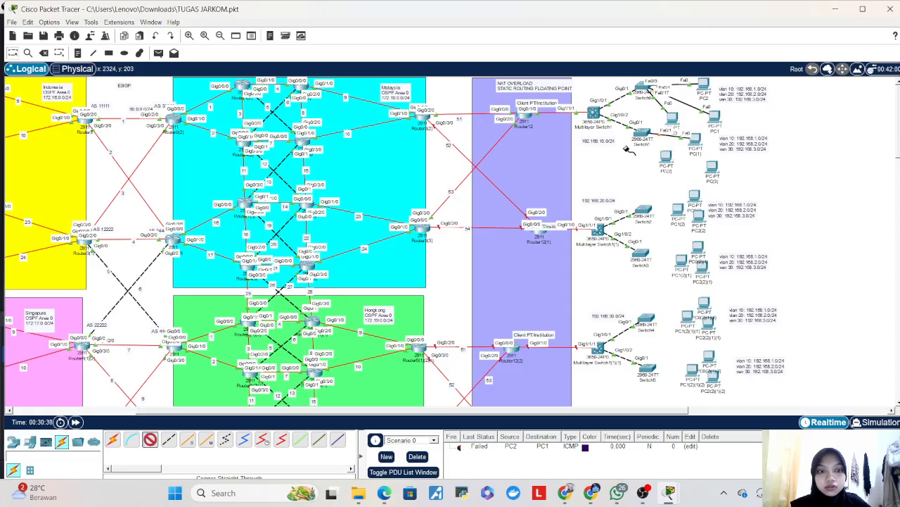
click(642, 138)
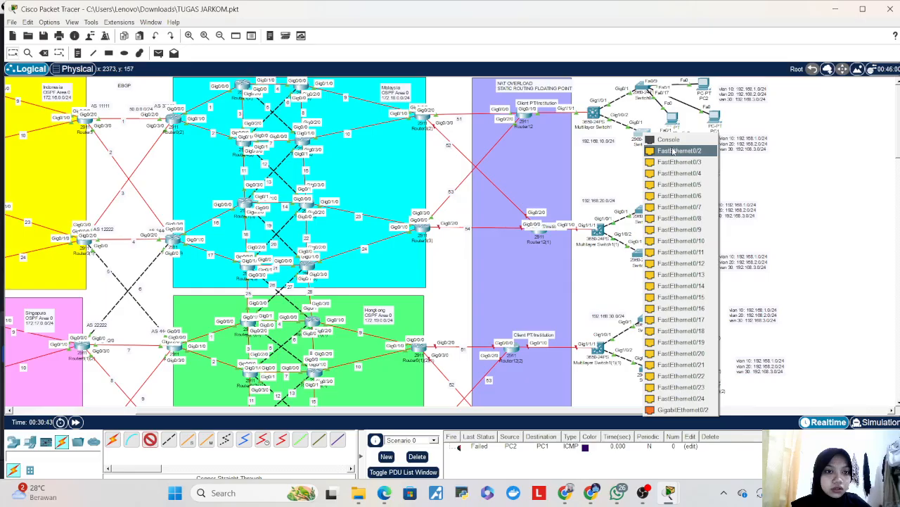
click(826, 144)
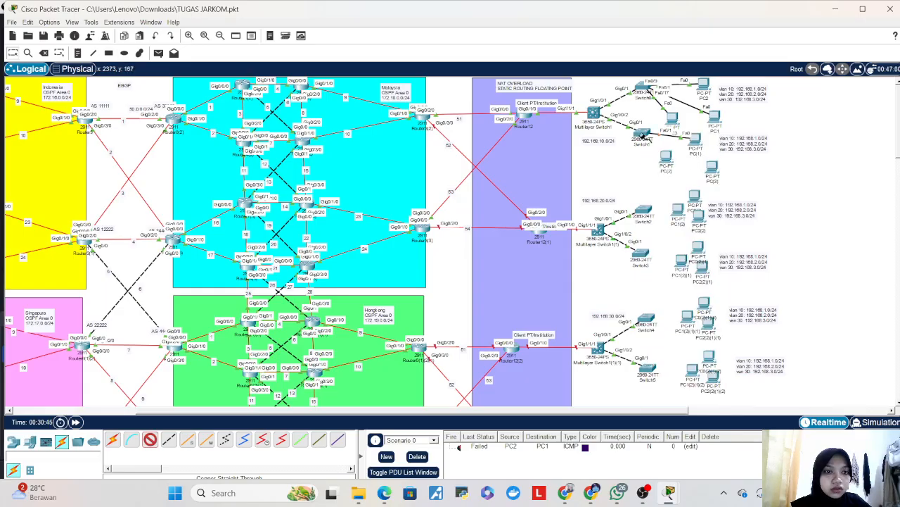
click(643, 138)
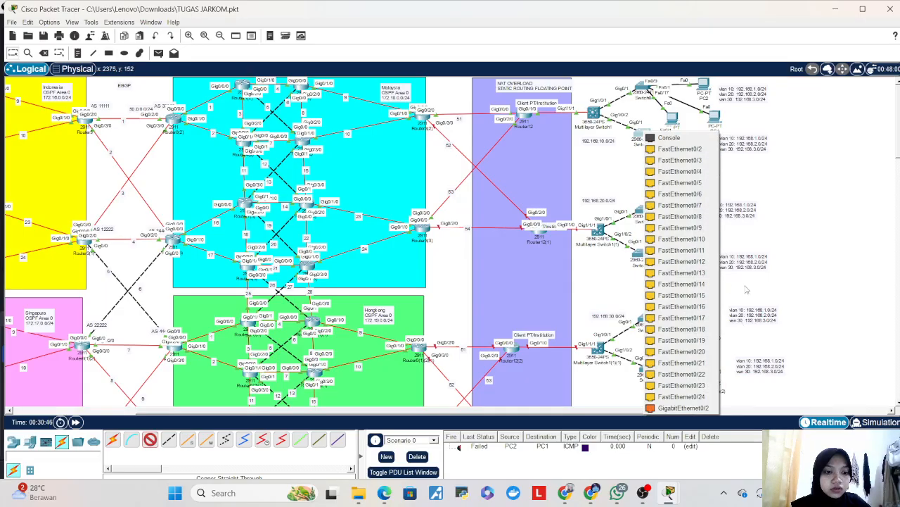
click(760, 179)
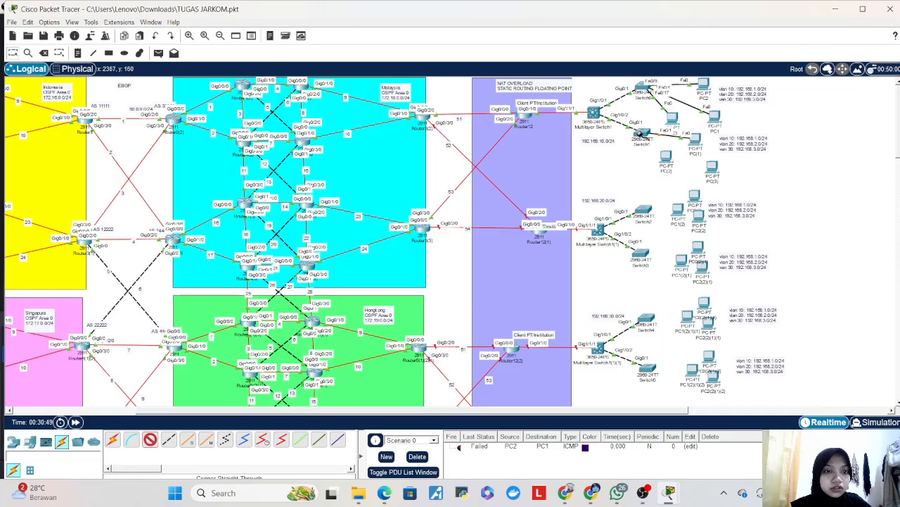
click(43, 53)
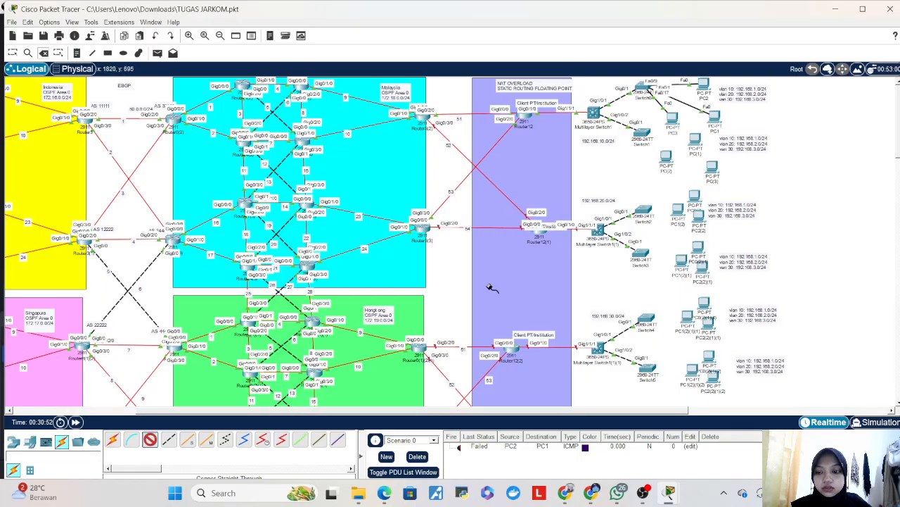
- Cable PC(1)'s FastEthernet0 to port FastEthernet0/1 on Switch1 with a copper straight-through link
click(645, 132)
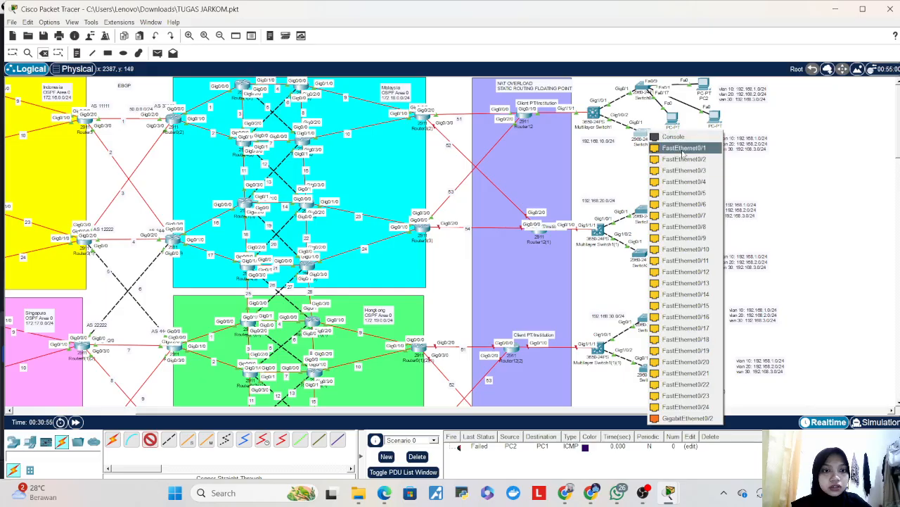
click(684, 150)
click(698, 139)
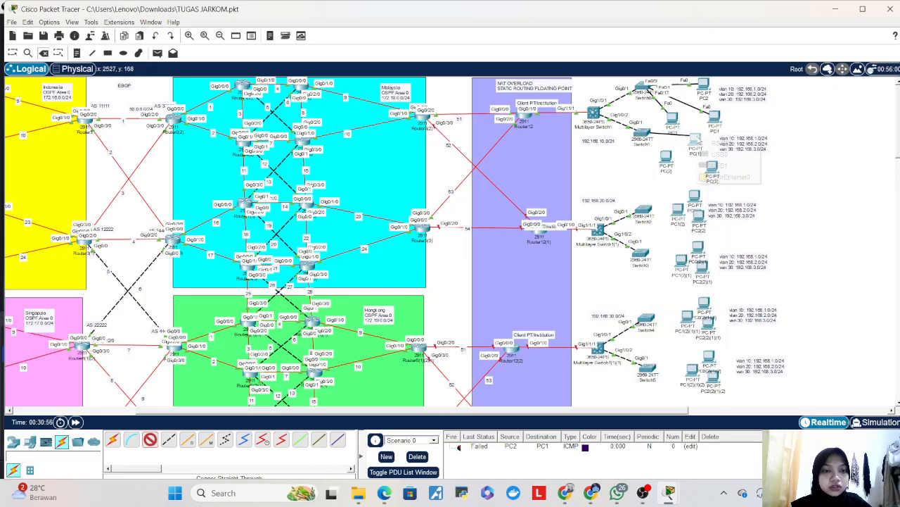
click(714, 178)
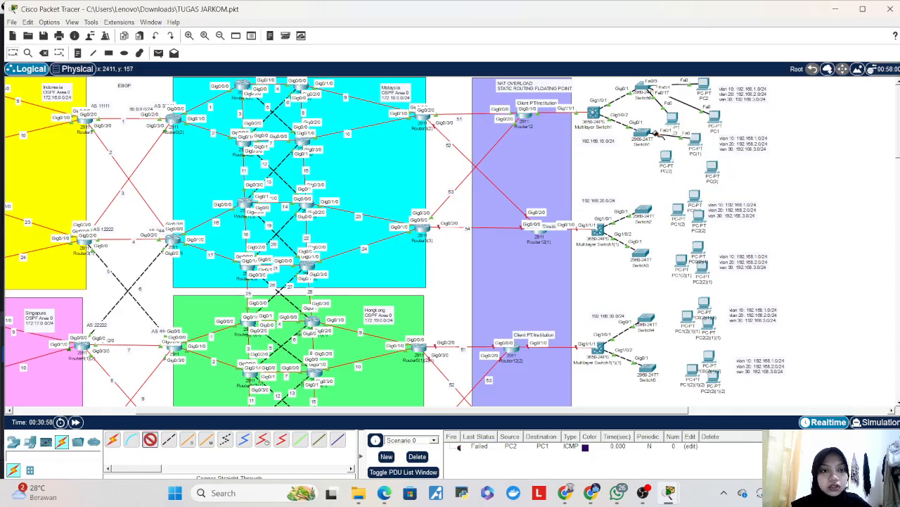
- Connect Switch1's FastEthernet0/9 port to PC(2)'s FastEthernet0 with a copper straight-through cable
click(651, 137)
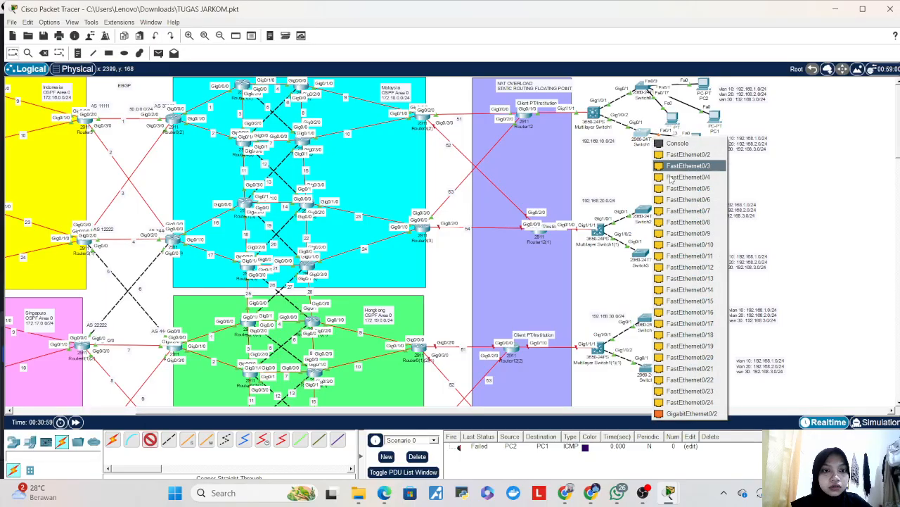
click(700, 233)
click(667, 162)
click(692, 203)
- Connect Switch1's FastEthernet0/17 port to PC(3)'s FastEthernet0 with a copper straight-through cable and nudge PC(2) slightly away from the link
click(150, 439)
click(642, 133)
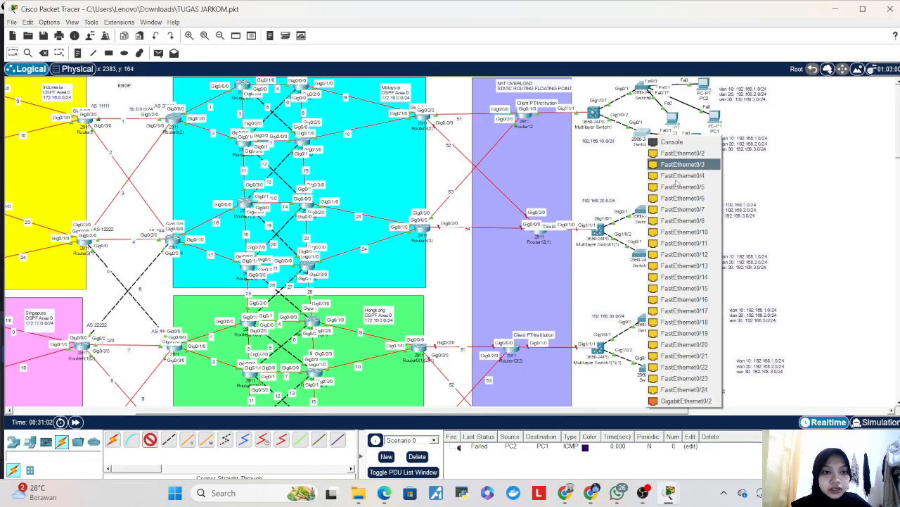
click(724, 310)
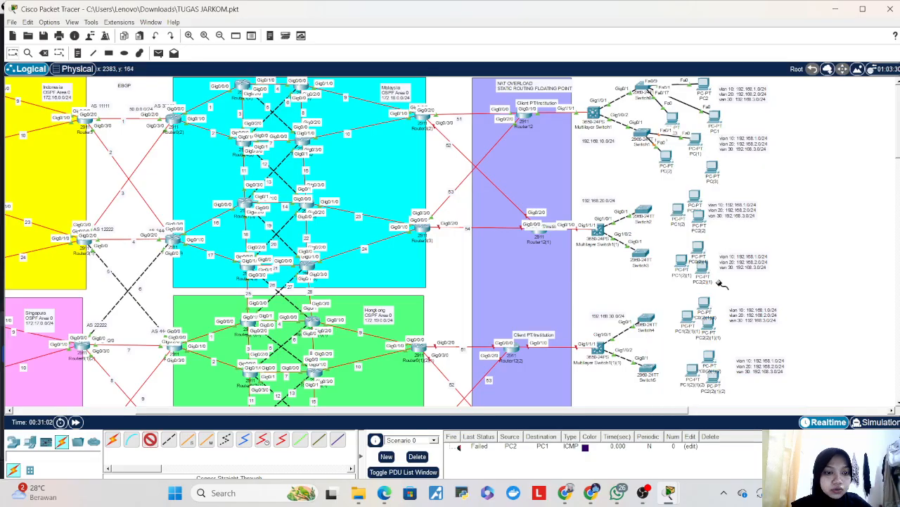
click(710, 166)
click(735, 208)
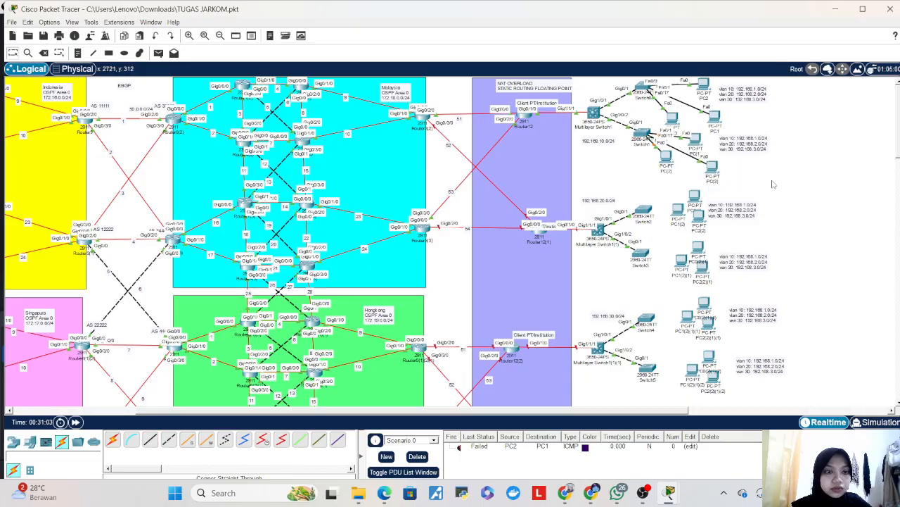
drag(669, 160, 664, 161)
- Give PC(1) the static IPv4 address 192.168.1.20 with subnet mask 255.255.255.0
click(694, 139)
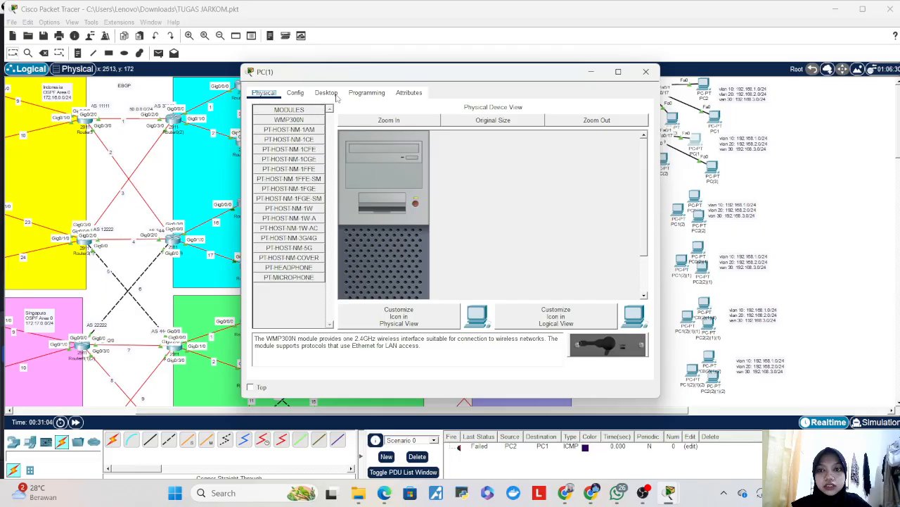
click(336, 95)
click(309, 132)
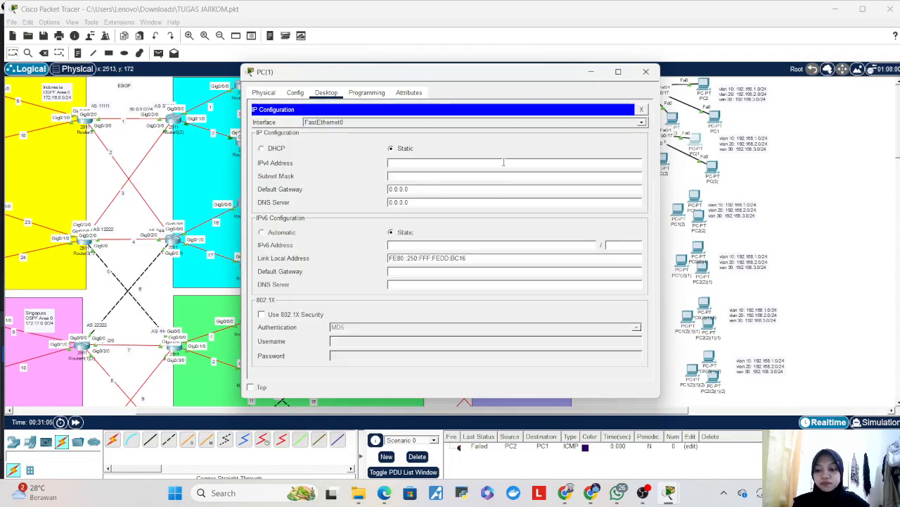
click(503, 162)
text(192.168.1)
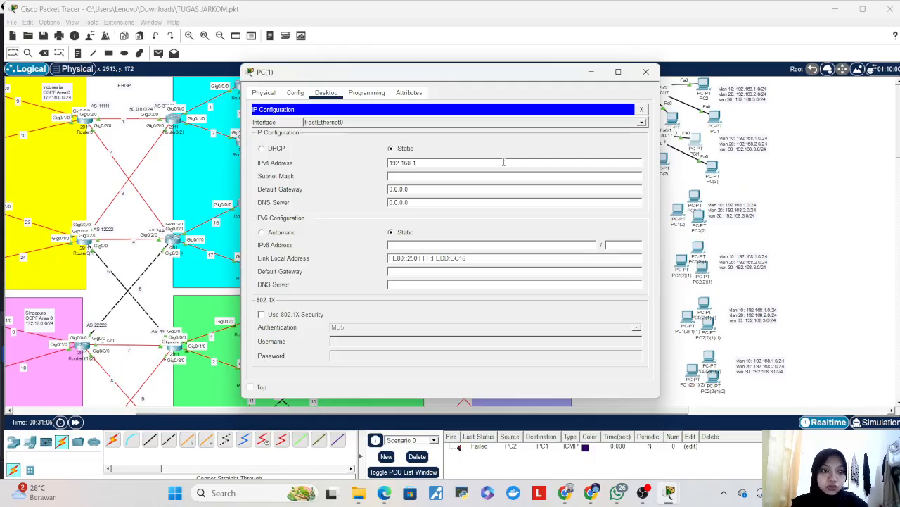
text(.20)
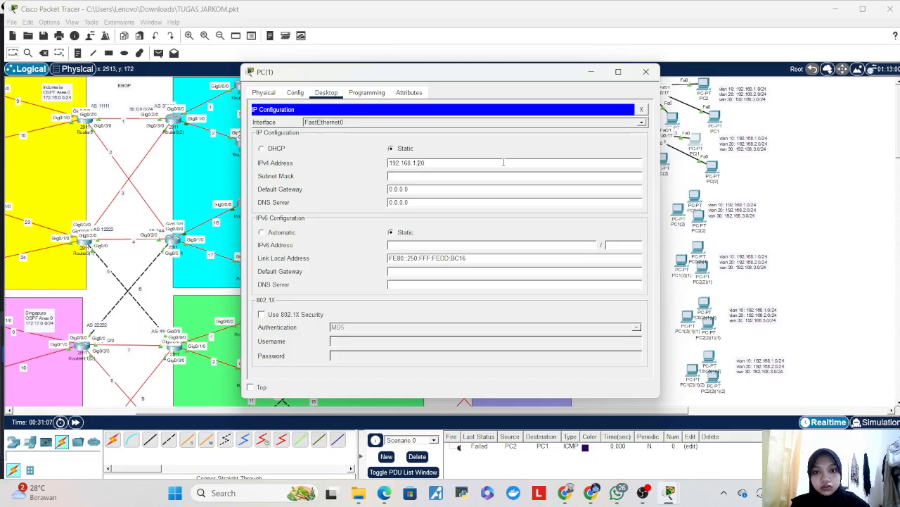
key(Tab)
- Set PC(1)'s default gateway to 192.168.1.1 and its DNS server to 40.0.0.40, closing its configuration window
key(Tab)
text(19)
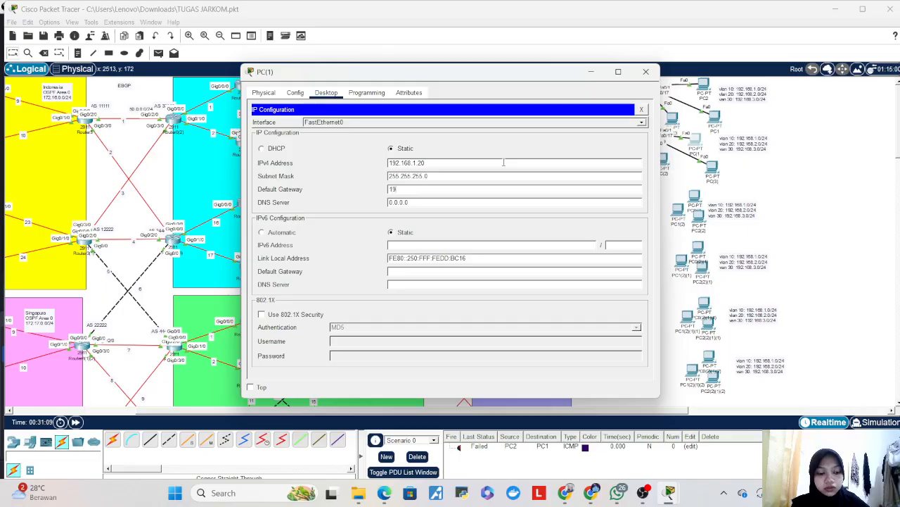
text(2.19)
key(BackSpace)
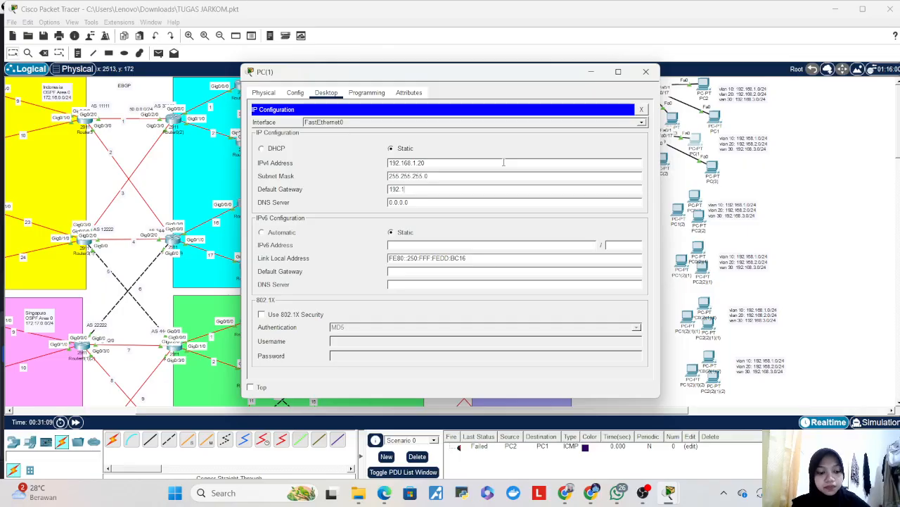
text(68)
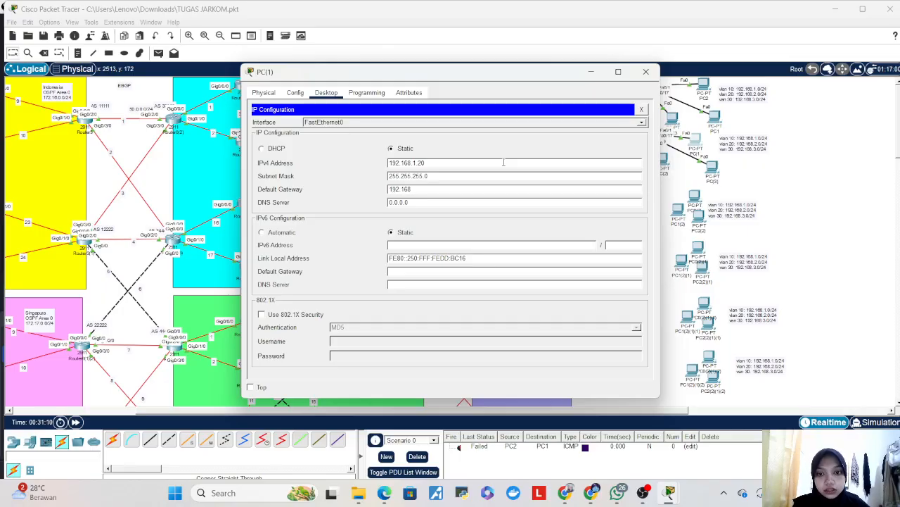
text(.1.1)
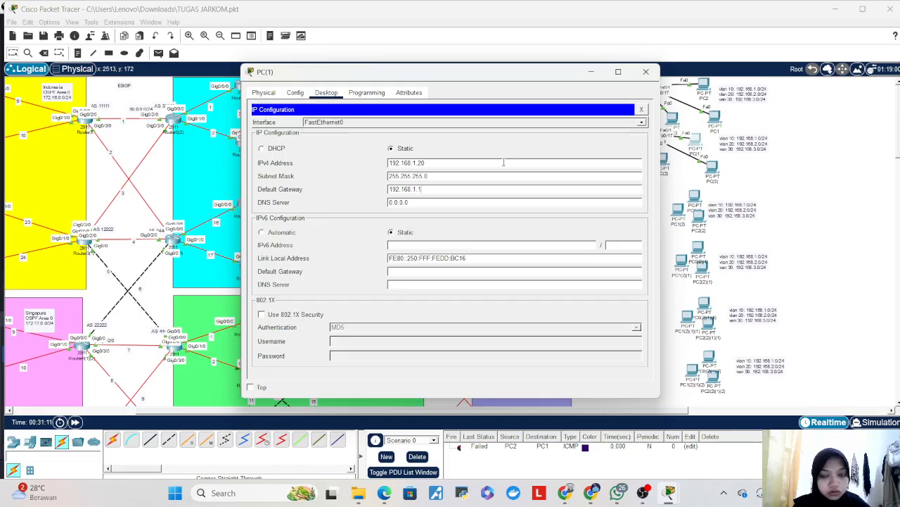
key(Tab)
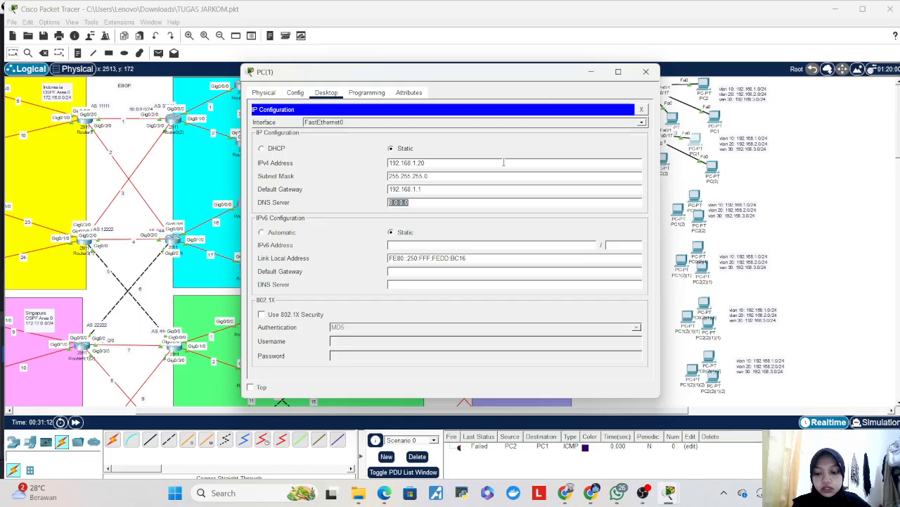
text(40.0.)
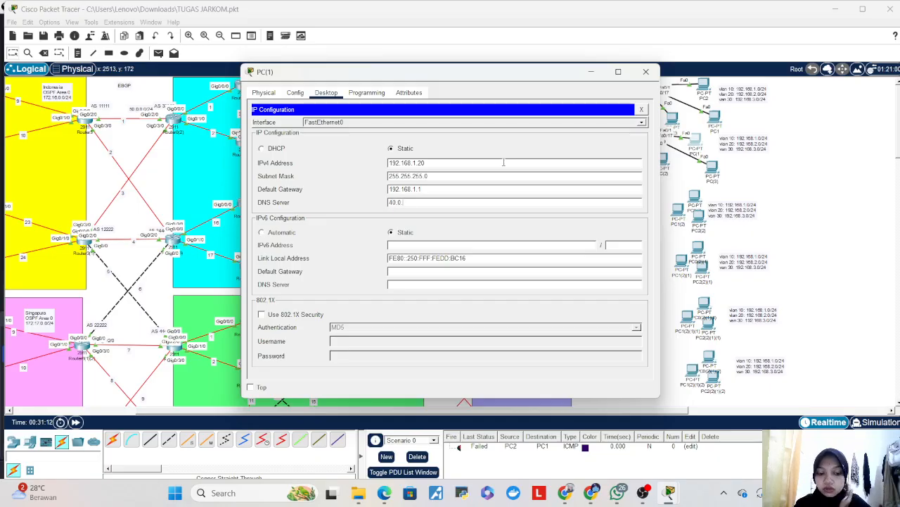
text(0.40)
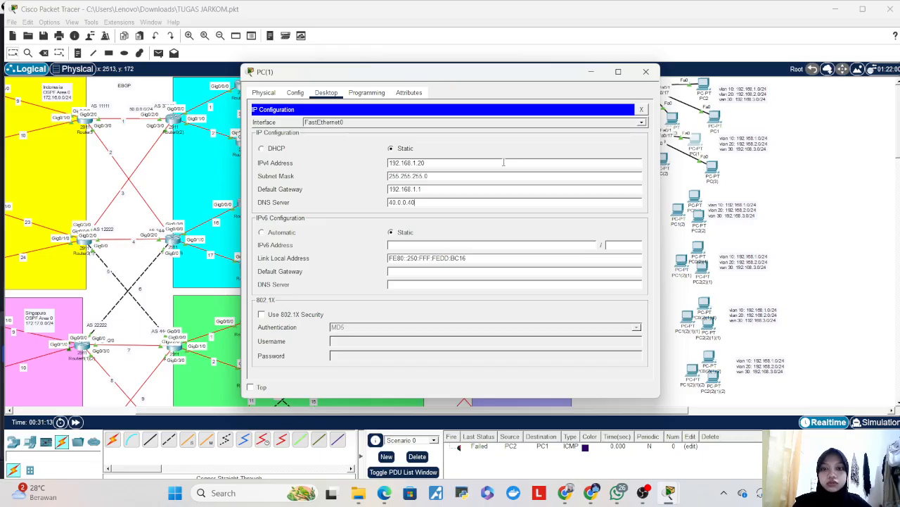
key(ctrl+a)
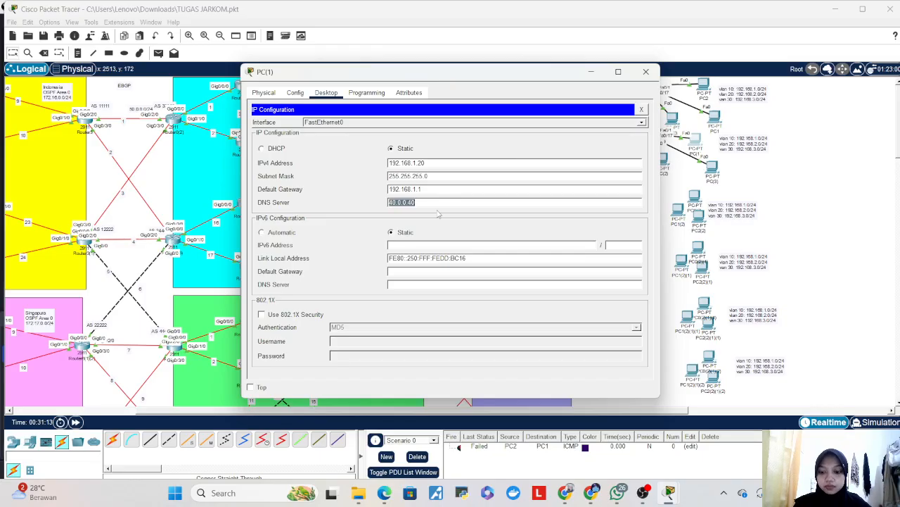
click(652, 72)
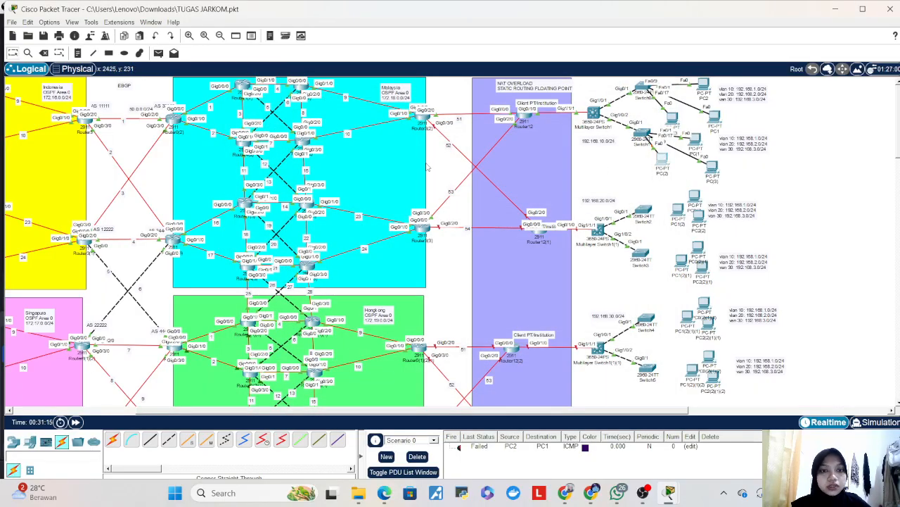
- Give PC(2) the static IPv4 address 192.168.2.20 with subnet mask 255.255.255.0
double_click(661, 160)
click(326, 92)
click(292, 132)
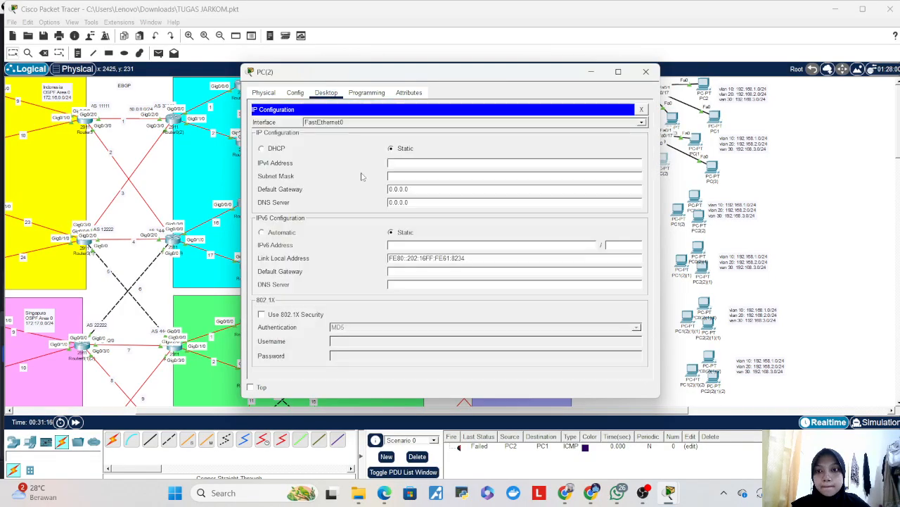
text(192.16)
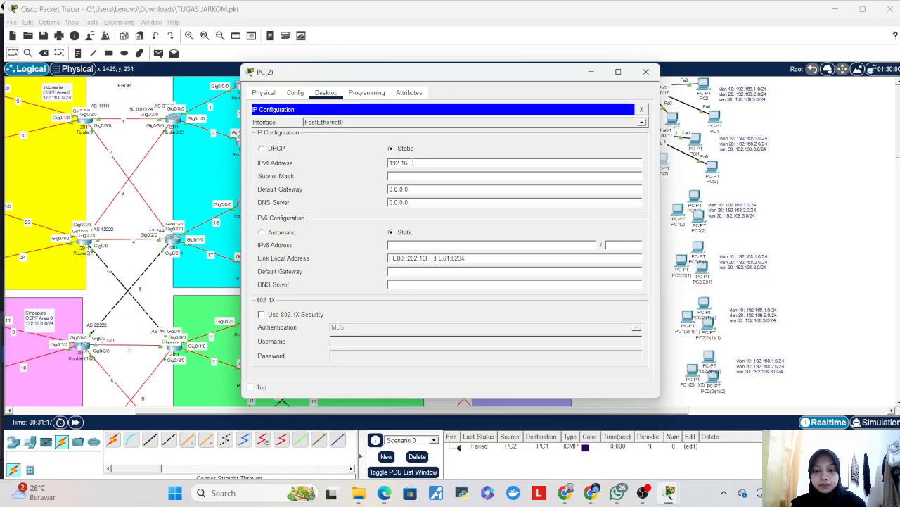
text(8.)
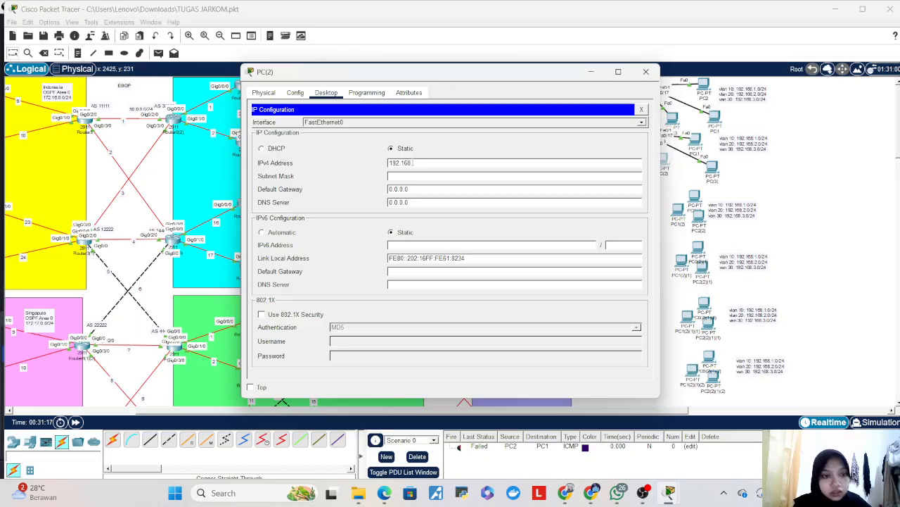
text(2.20)
key(Tab)
- Set PC(2)'s default gateway to 192.168.2.1 and its DNS server to 40.0.0.40
key(Tab)
text(192.168.)
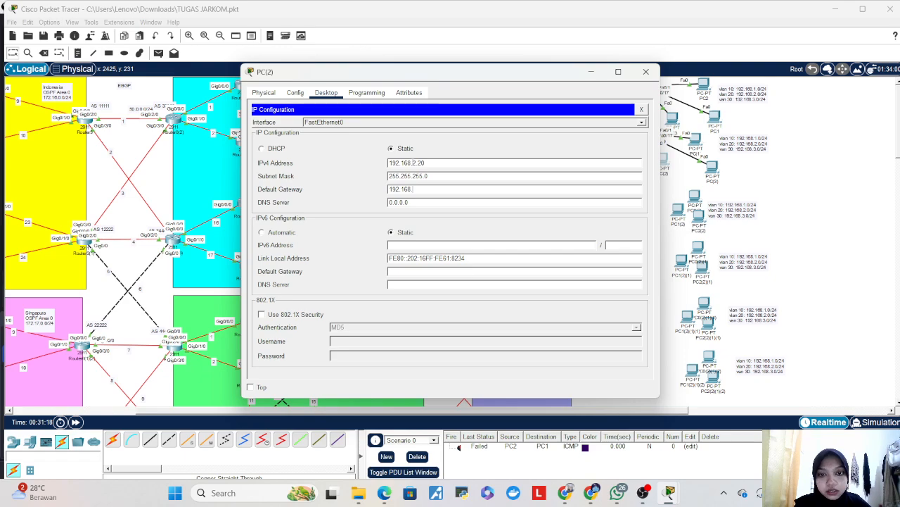
text(2.1)
key(Tab)
text(40.0.0.40)
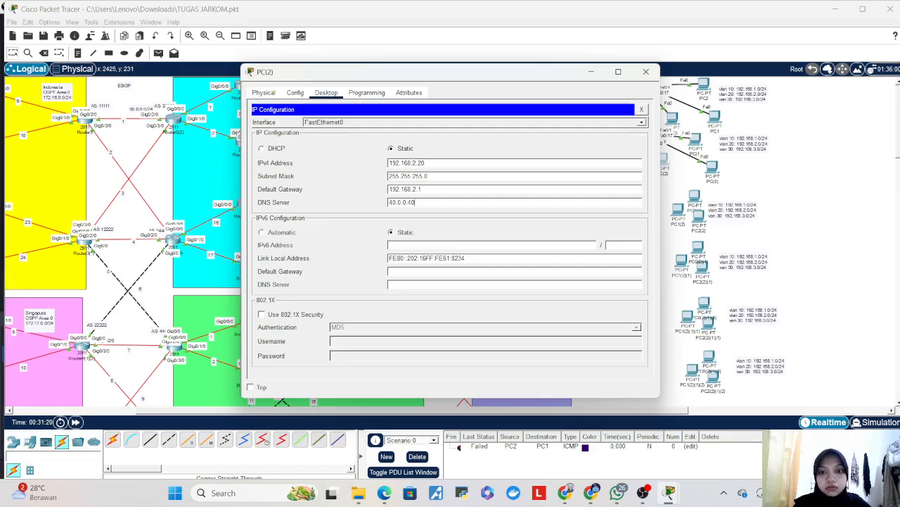
- Give PC(3) the static IPv4 address 192.168.3.20 with subnet mask 255.255.255.0
click(646, 71)
click(713, 174)
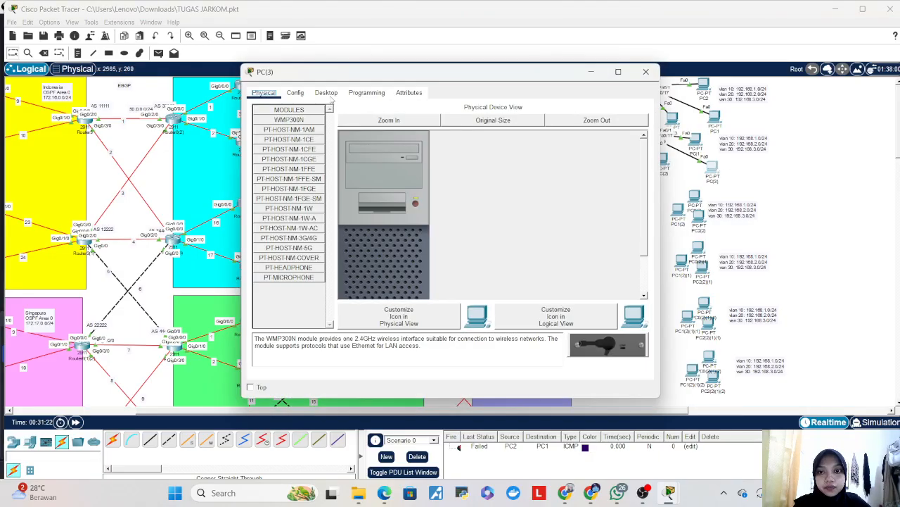
click(328, 94)
click(291, 131)
click(430, 162)
text(192.168.3.20)
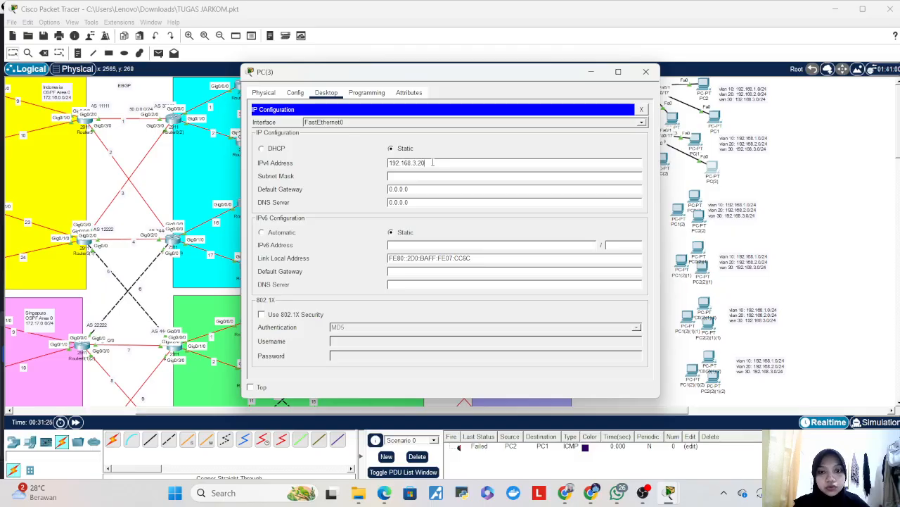
key(Tab)
- Set PC(3)'s default gateway to 192.168.3.1 and its DNS server to 40.0.0.40, then close its window and fast-forward the simulation time
key(Tab)
text(192.168.3.1)
key(Tab)
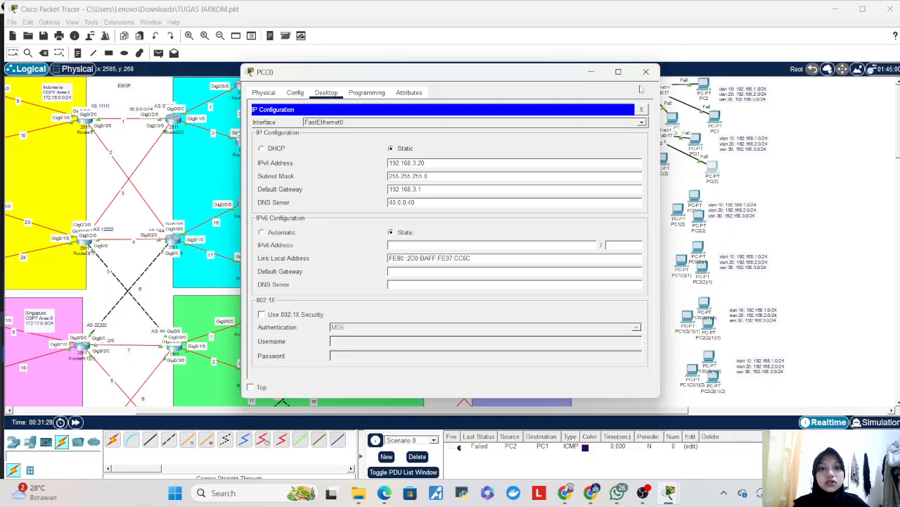
click(645, 71)
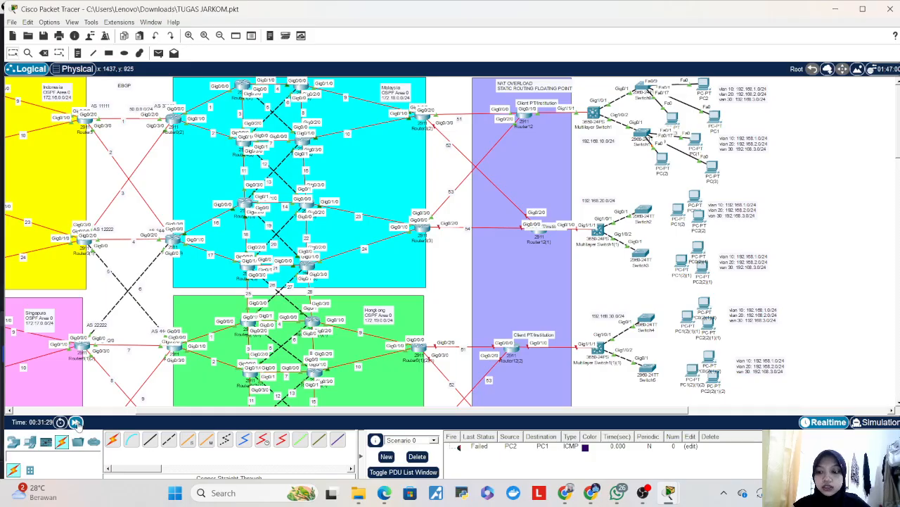
click(76, 422)
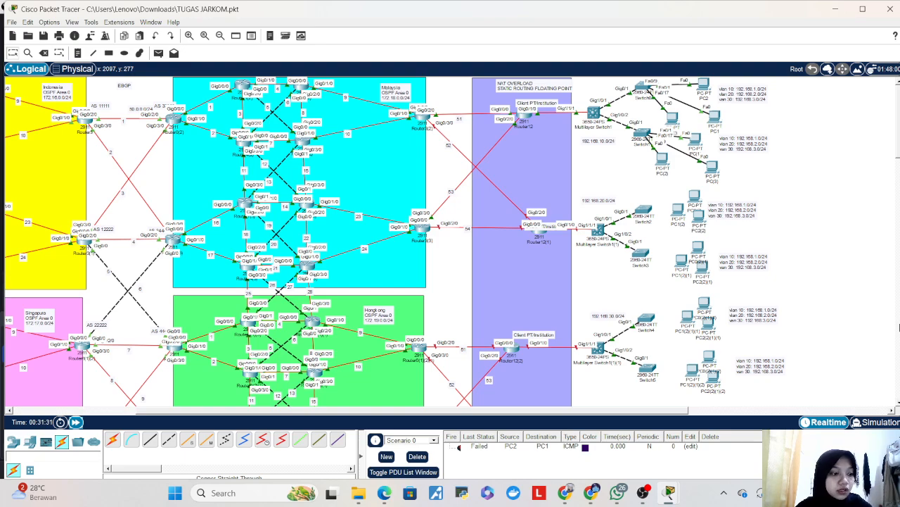
- Shift Router12(1) slightly in the topology and set its hostname to Router-Nat-2 in global configuration mode
drag(540, 229, 532, 231)
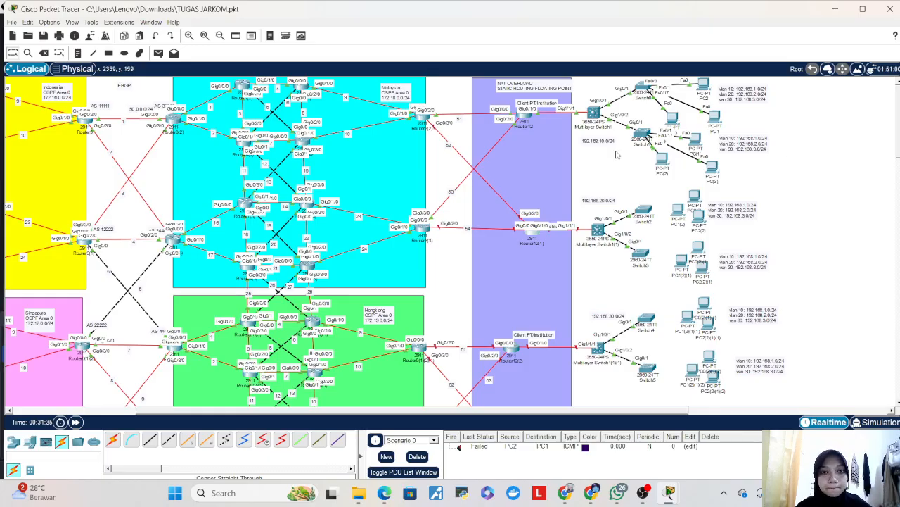
drag(533, 235, 533, 234)
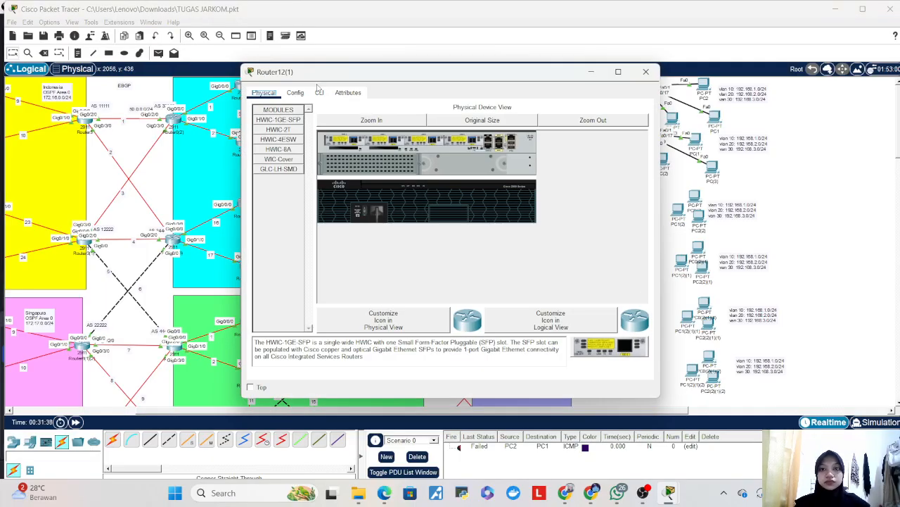
click(318, 91)
key(Return)
text(en)
key(Return)
text(conf)
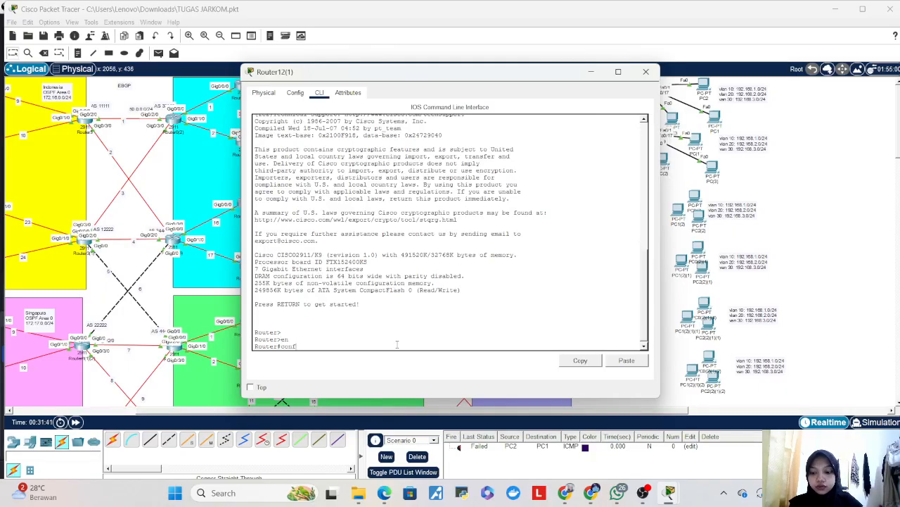
text( t)
key(Return)
key(Return)
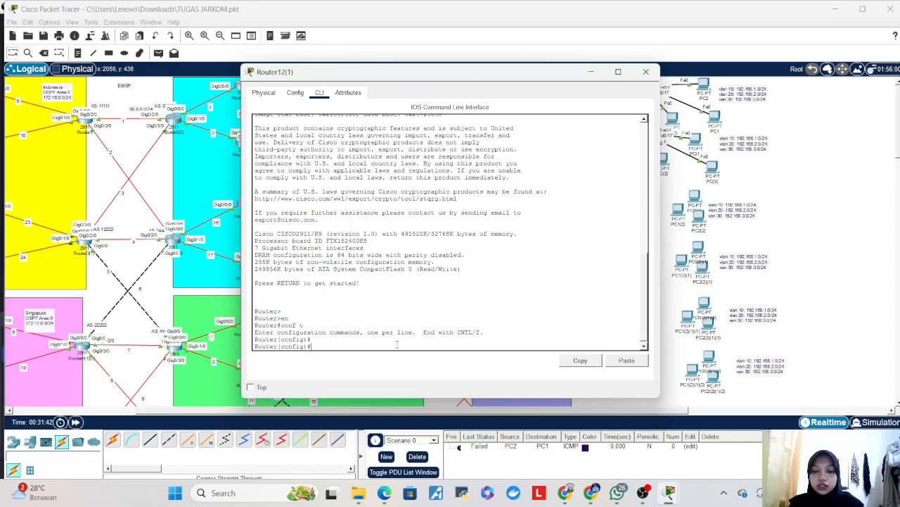
text(hos)
key(Tab)
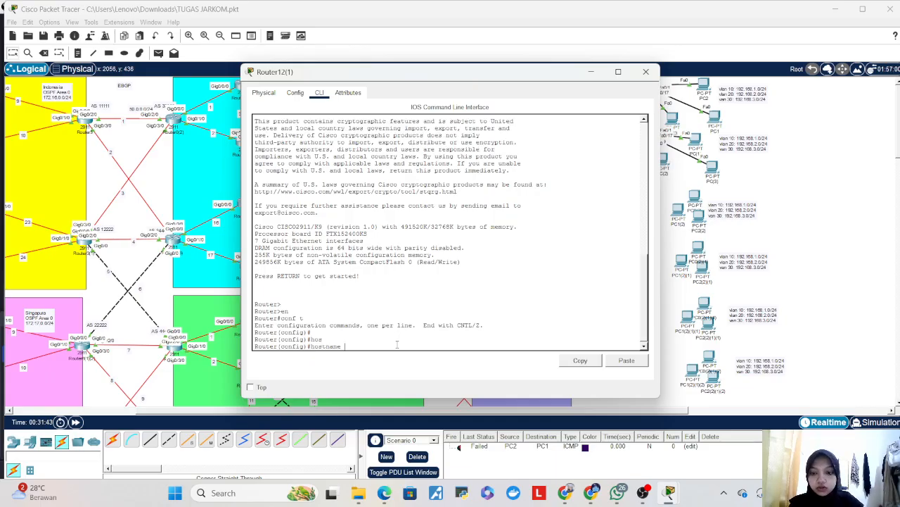
text(Router-Nat-2)
key(Return)
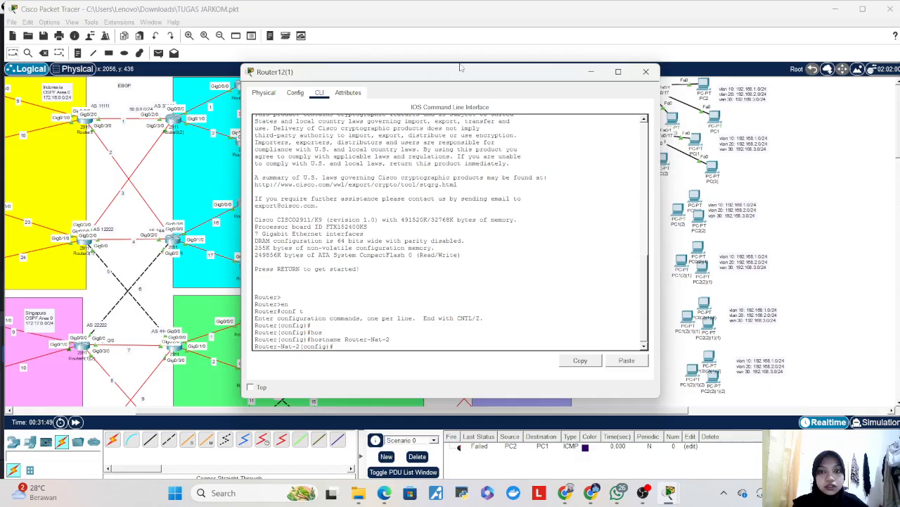
- Assign IP address 172.18.52.2 with mask 255.255.255.0 to Router-Nat-2's interface g0/2/0
drag(463, 76, 220, 88)
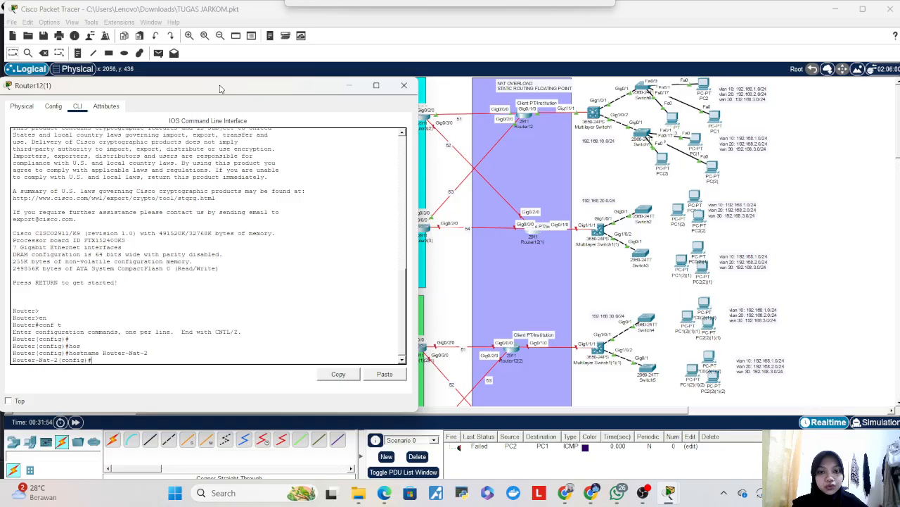
drag(219, 88, 306, 76)
text(in)
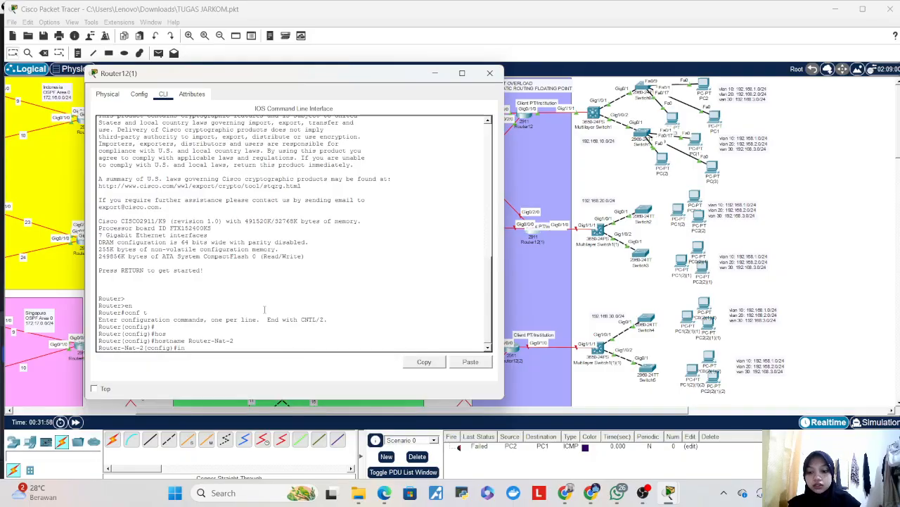
text(t g0/)
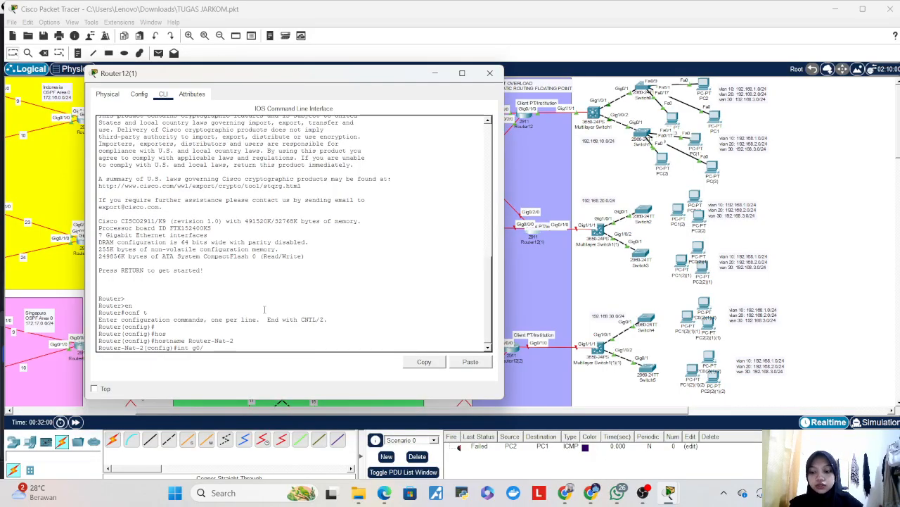
text(2/0)
key(Return)
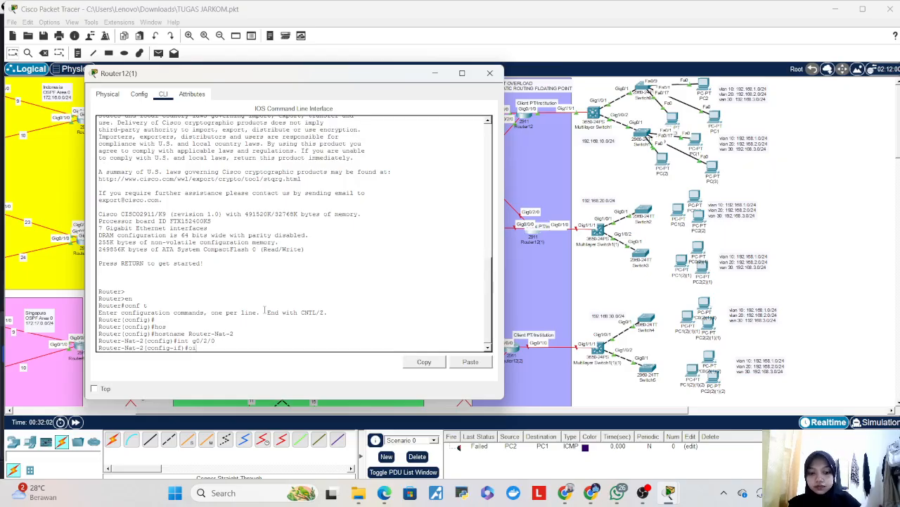
text(ip add)
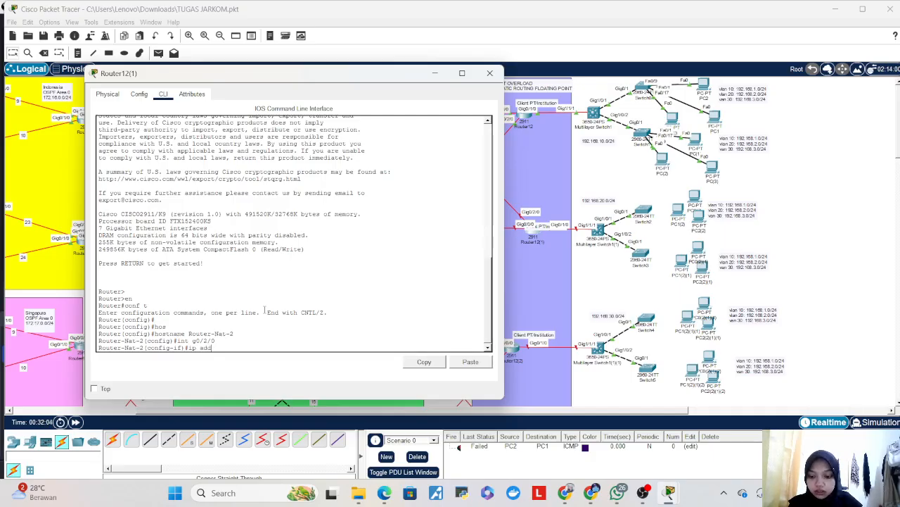
key(Tab)
text(192)
key(BackSpace)
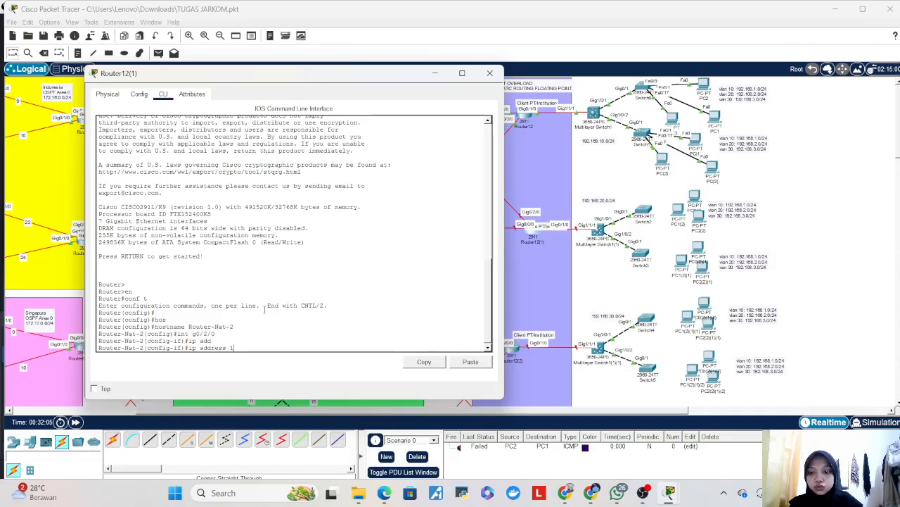
text(72.18.52)
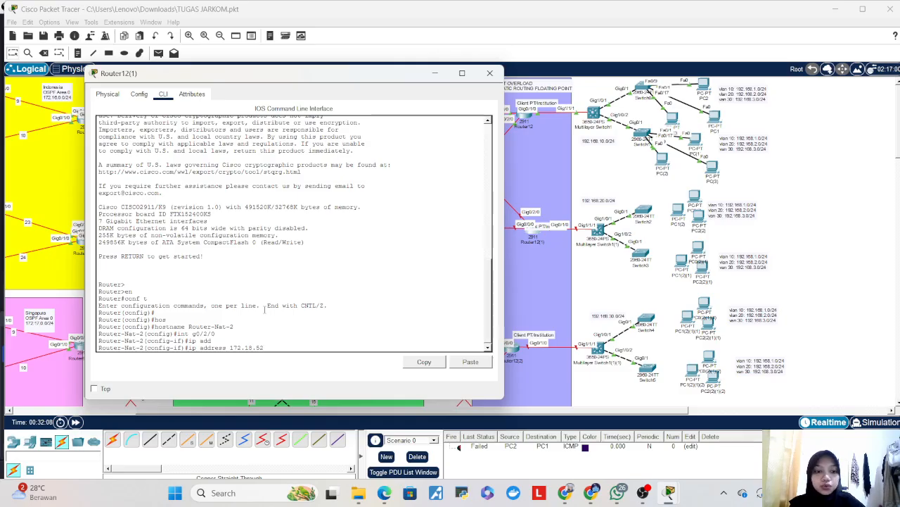
text(.2 255.25.25)
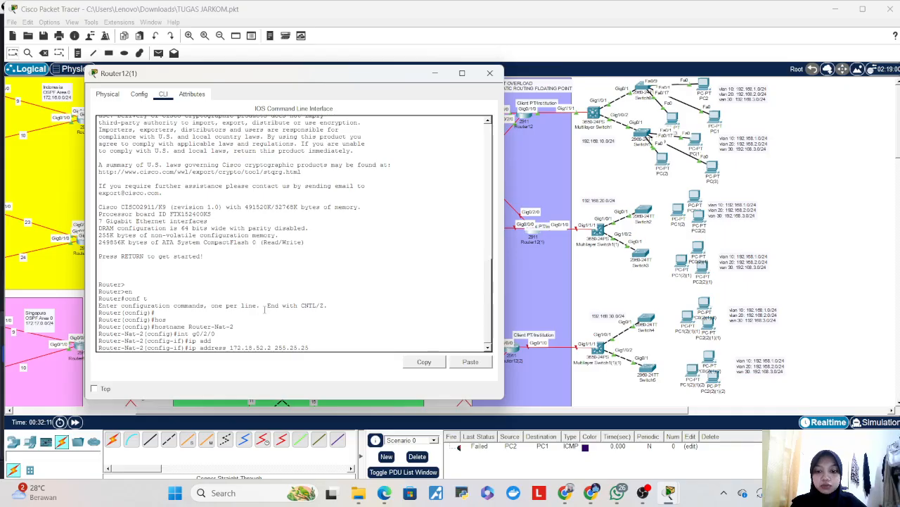
key(BackSpace)
key(BackSpace)
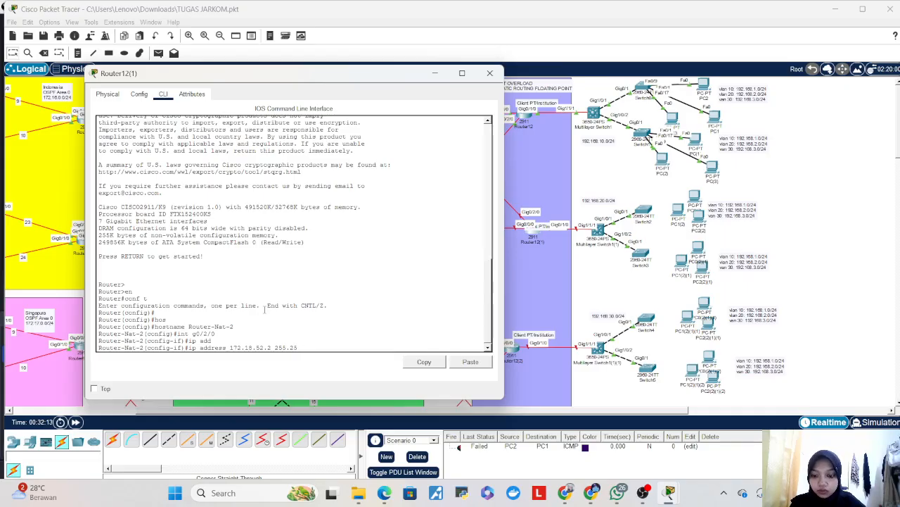
text(.255.0)
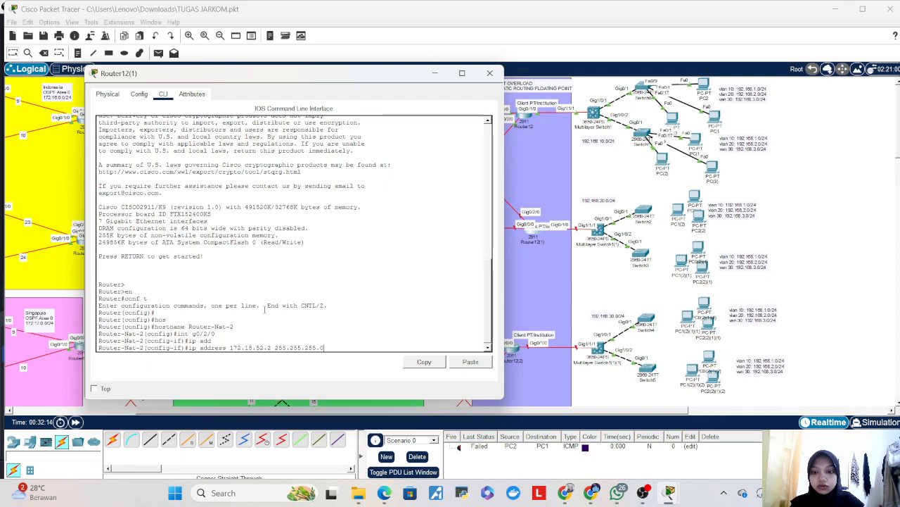
key(Return)
- Enable Router-Nat-2's interface g0/2/0 with no shutdown
text(no )
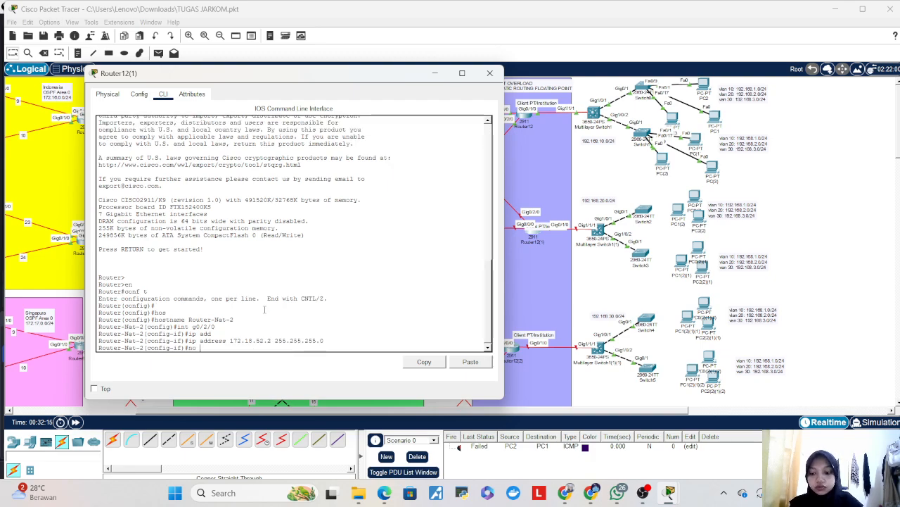
text(sh)
key(Return)
key(Return)
key(Return)
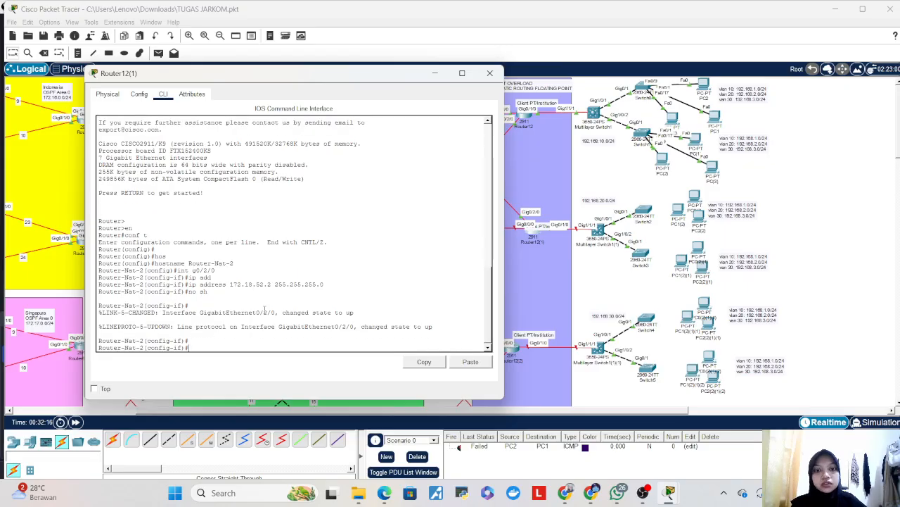
- Assign IP address 172.18.54.2 with mask 255.255.255.0 to Router-Nat-2's interface g0/0/0
mouse_move(310, 80)
mouse_down()
mouse_move(194, 83)
mouse_move(332, 85)
mouse_move(294, 81)
mouse_up()
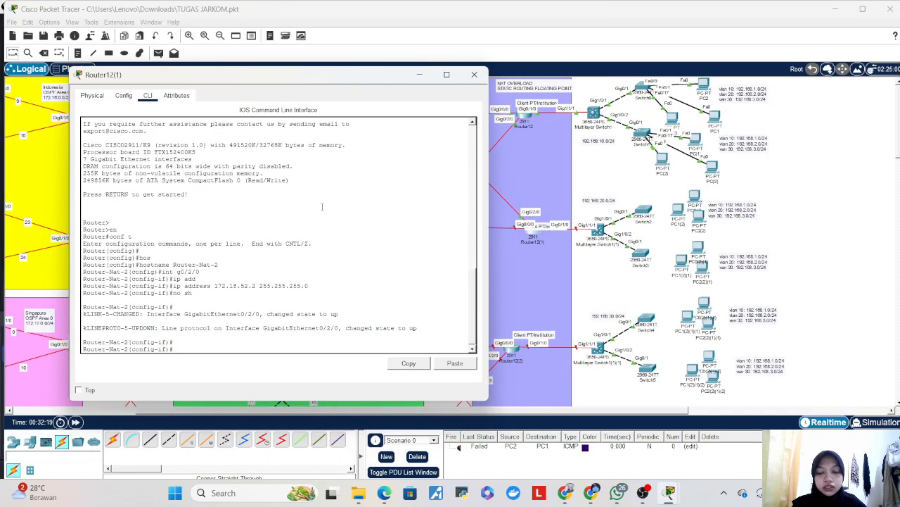
text(ex)
key(Tab)
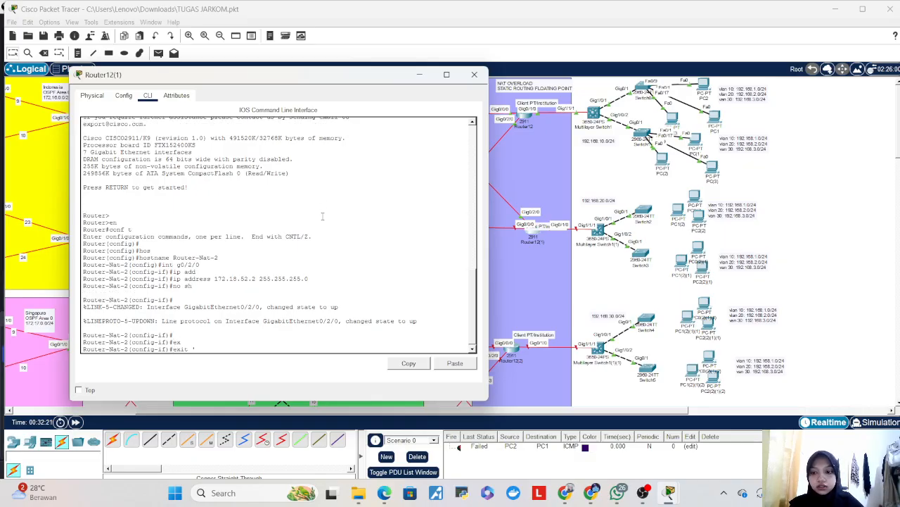
key(Return)
text(t g0/0)
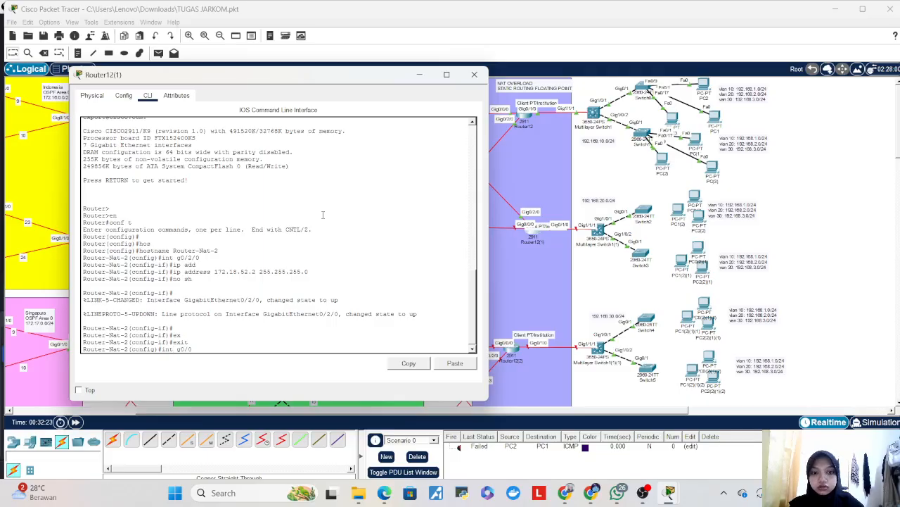
text(/0)
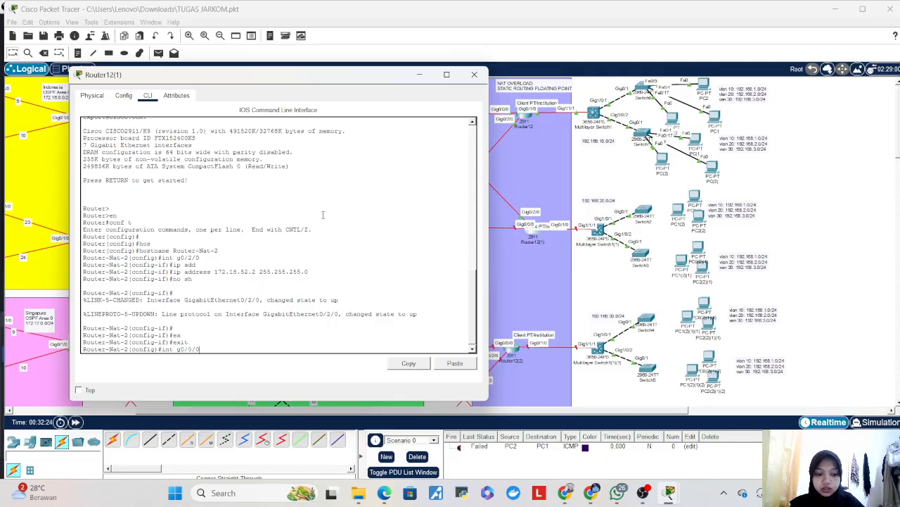
key(Return)
text(no sh)
key(Up)
key(Left)
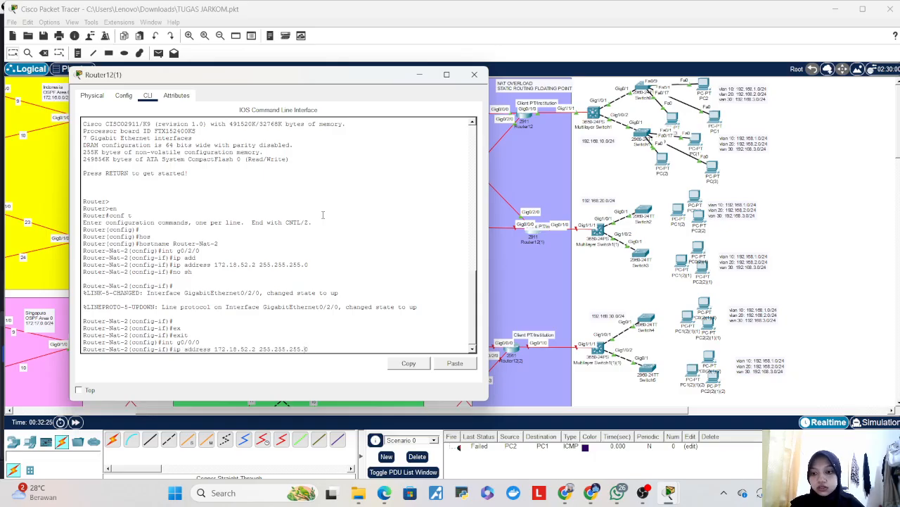
key(BackSpace)
text(4)
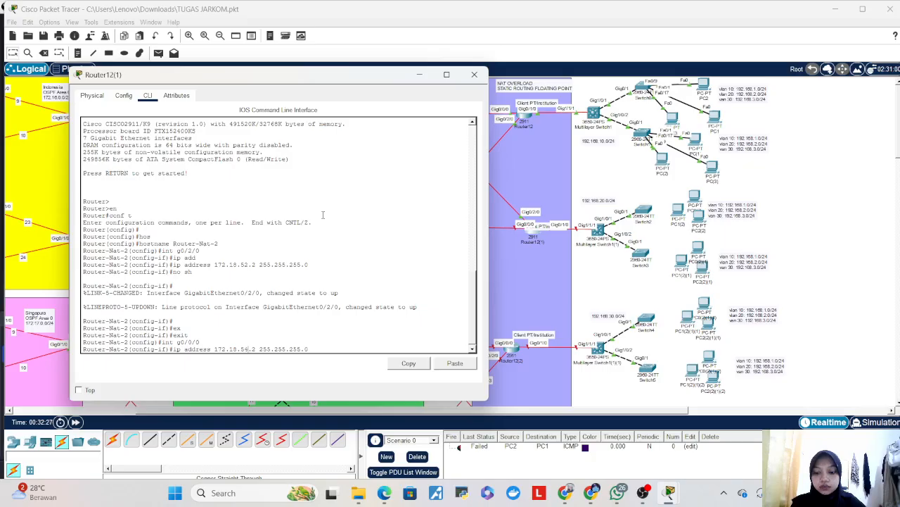
key(Return)
- Bring up Router-Nat-2's interface g0/0/0 with no shutdown
text(no sh)
key(Return)
key(Return)
key(Return)
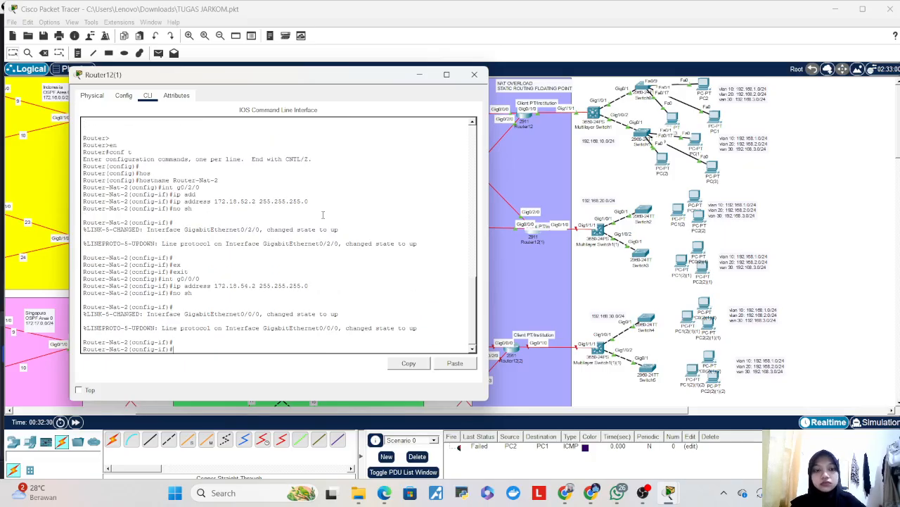
- Designate Router-Nat-2's interface g0/2/0 as NAT outside
drag(316, 77, 501, 81)
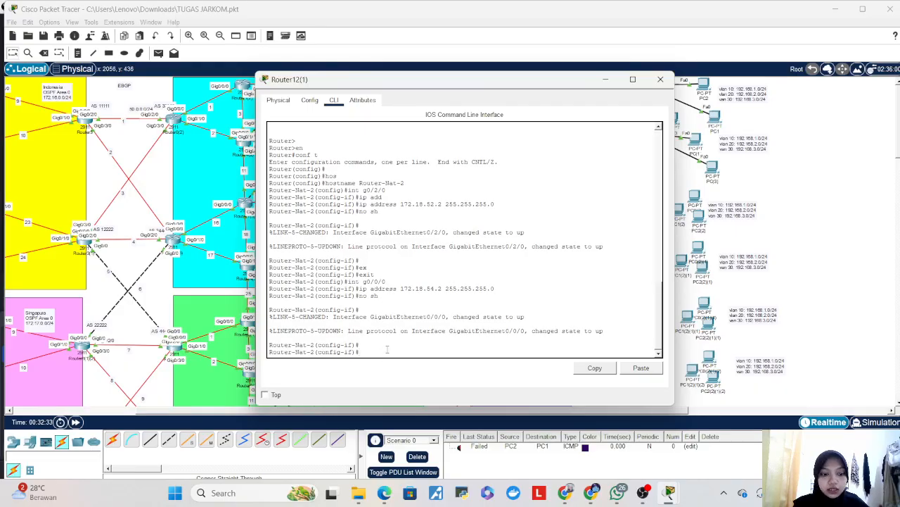
text(int)
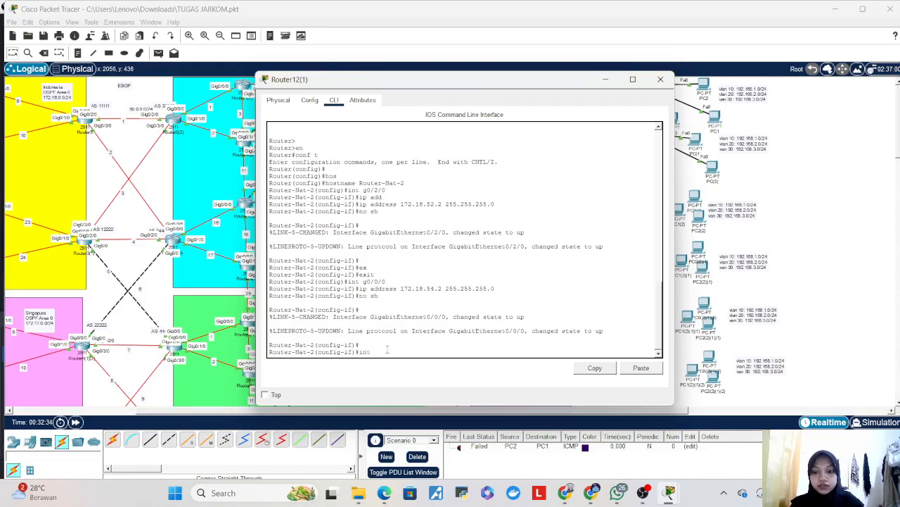
text( g0)
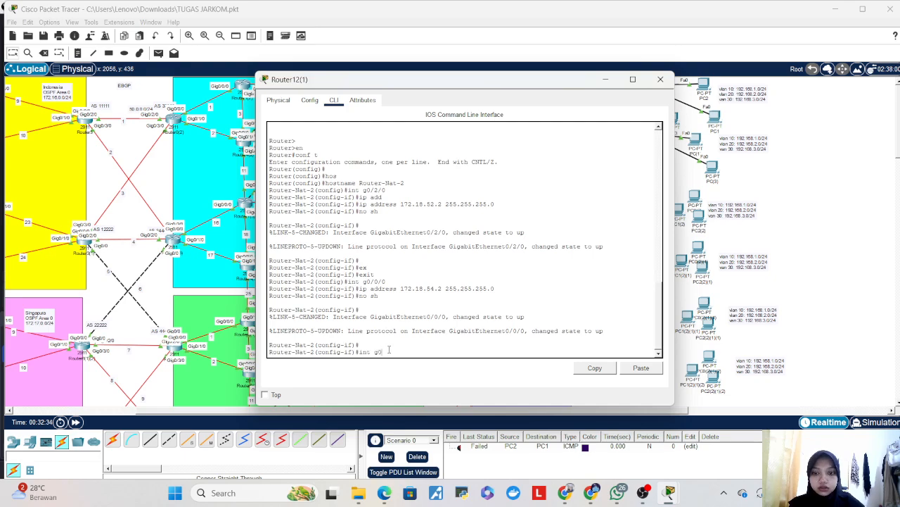
text(/1)
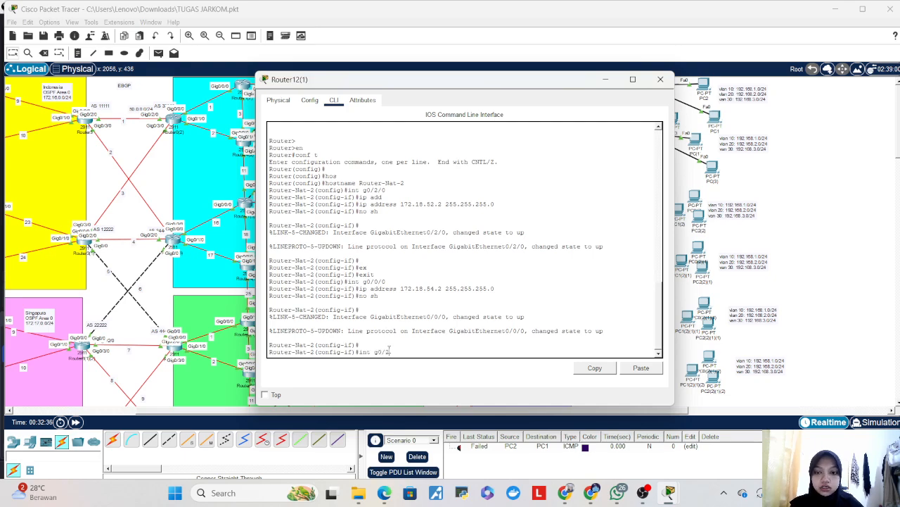
text(2/0)
key(Return)
text(ip)
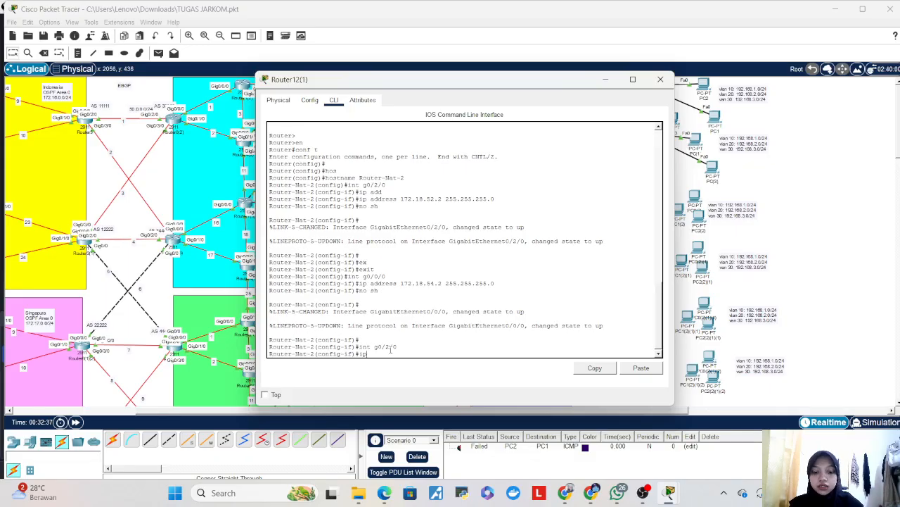
text( na)
key(Tab)
text(o)
key(Tab)
key(Return)
- Issue no shutdown on Router-Nat-2's NAT outside interface g0/2/0
key(Up)
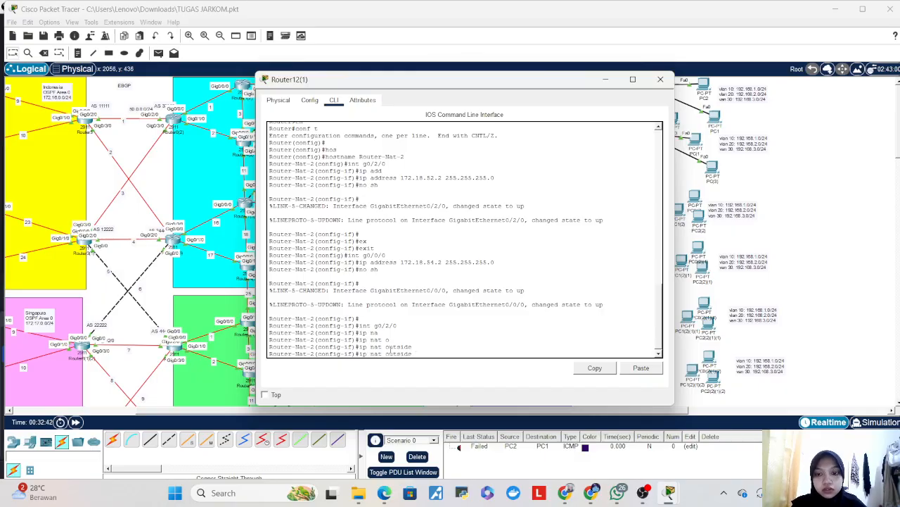
key(Down)
text(no sh)
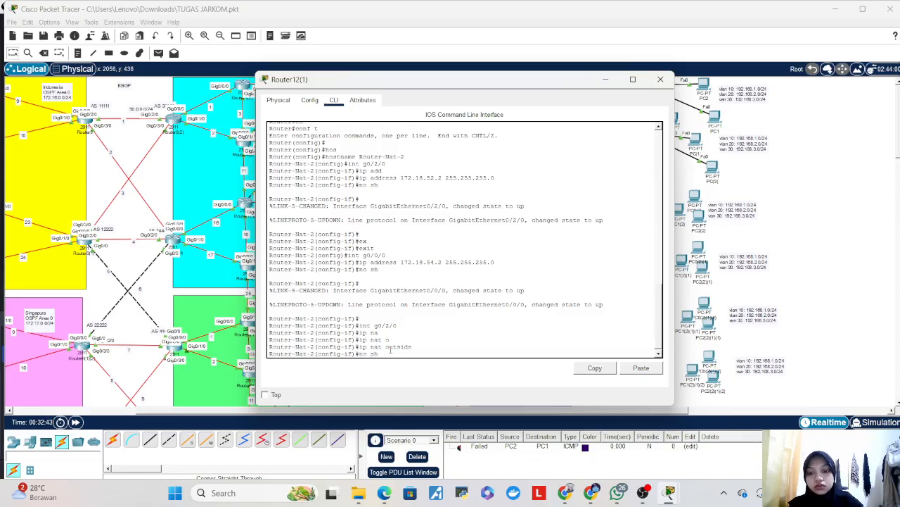
key(Return)
key(Return)
- Designate Router-Nat-2's interface g0/0/0 as NAT outside
key(Up)
key(Up)
key(Up)
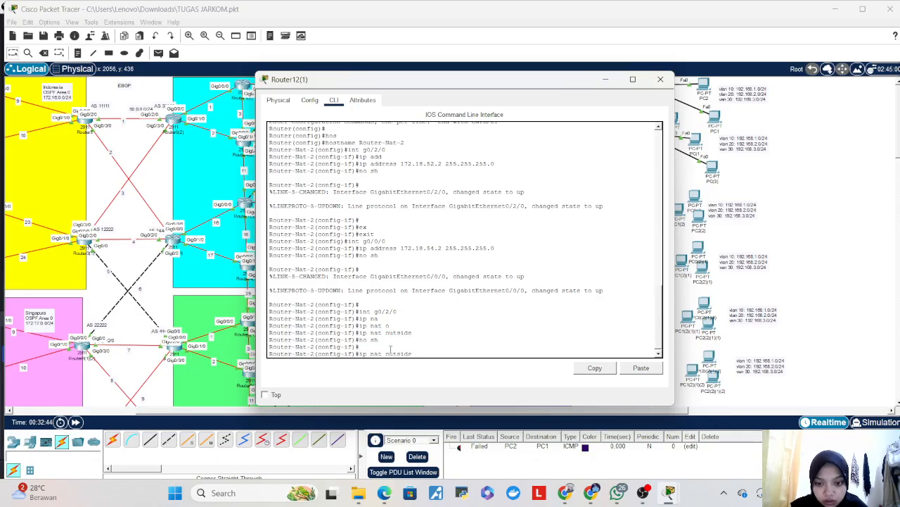
key(BackSpace)
key(BackSpace)
key(BackSpace)
text(0/0/0)
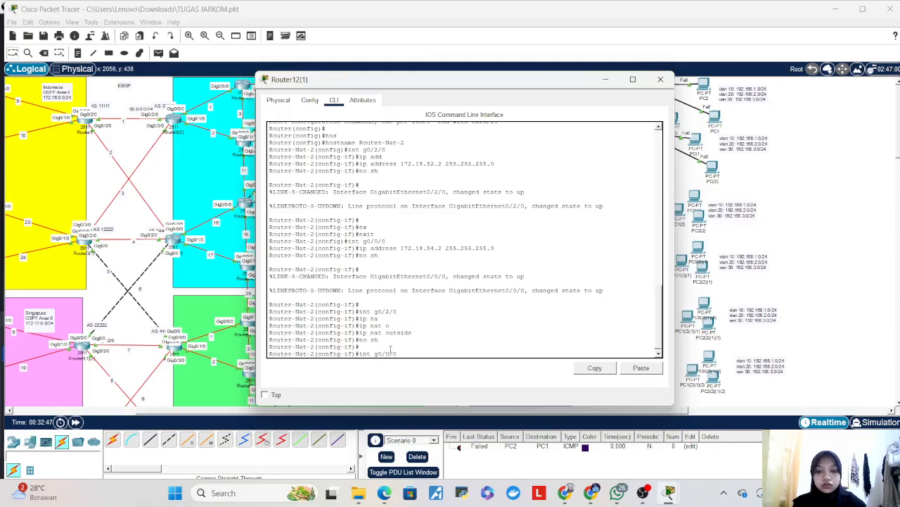
key(Return)
text(ip na)
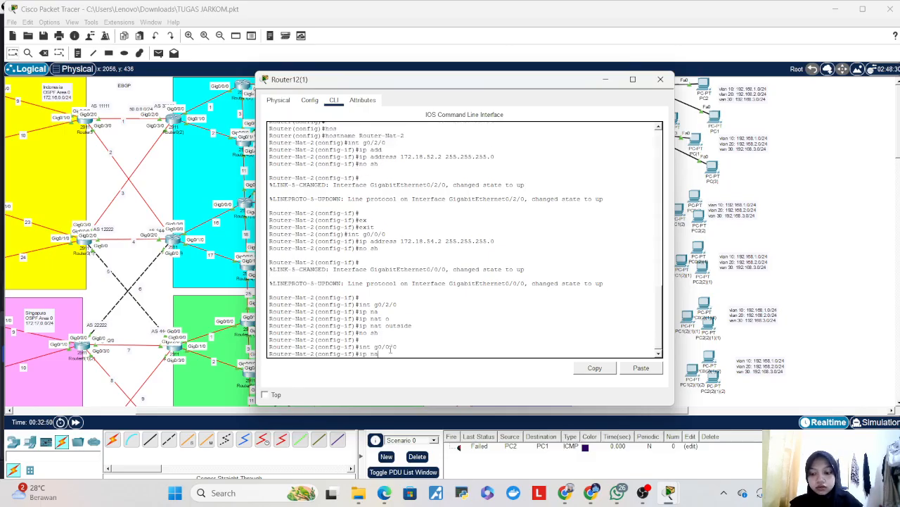
key(Tab)
text(t O)
key(Tab)
key(Return)
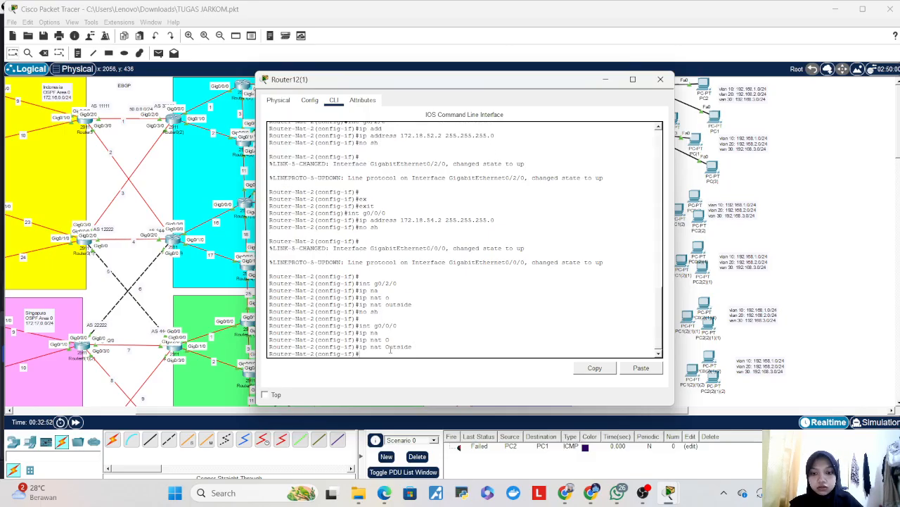
- Issue no shutdown on Router-Nat-2's interface g0/0/0 and return to global configuration mode
text(no sh)
key(Tab)
key(Return)
key(Return)
key(Return)
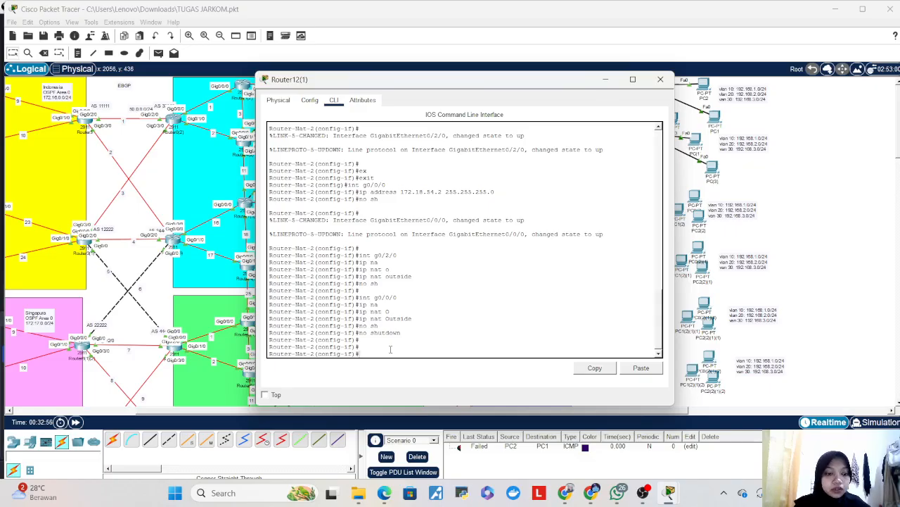
mouse_move(439, 86)
mouse_down()
mouse_move(441, 97)
mouse_move(279, 97)
mouse_move(297, 101)
mouse_move(297, 69)
mouse_move(299, 76)
mouse_move(275, 72)
mouse_move(310, 96)
mouse_move(434, 94)
mouse_up()
click(387, 347)
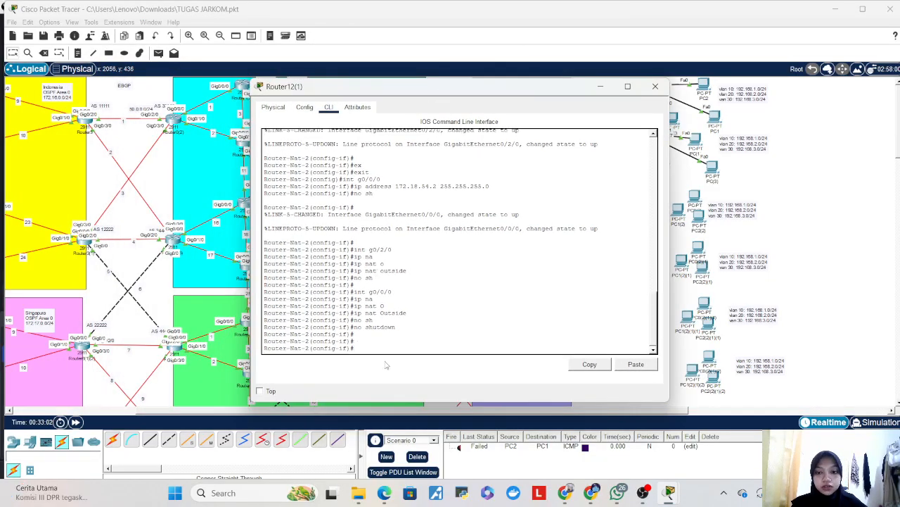
text(ex)
key(Return)
text(exit)
key(Return)
key(Return)
- Assign IP address 192.168.20.1 with mask 255.255.255.0 to Router-Nat-2's interface g0/1/0
text(int g0/1/0)
key(Return)
text(ip add)
key(Tab)
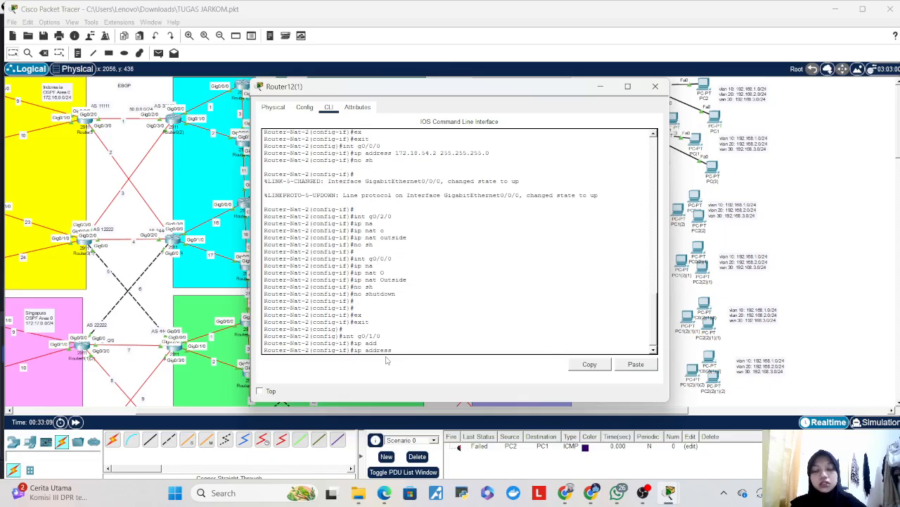
drag(529, 87, 398, 90)
text(192.168.20)
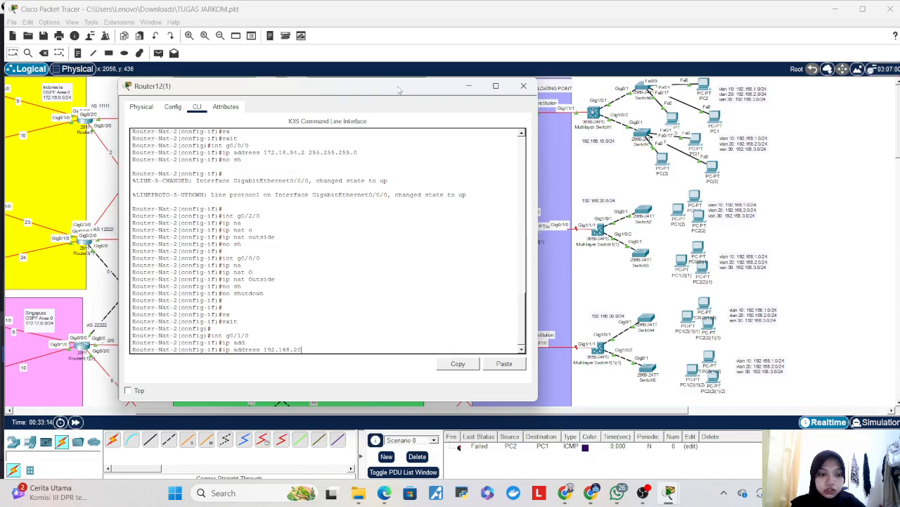
text(.1 255.255.255.)
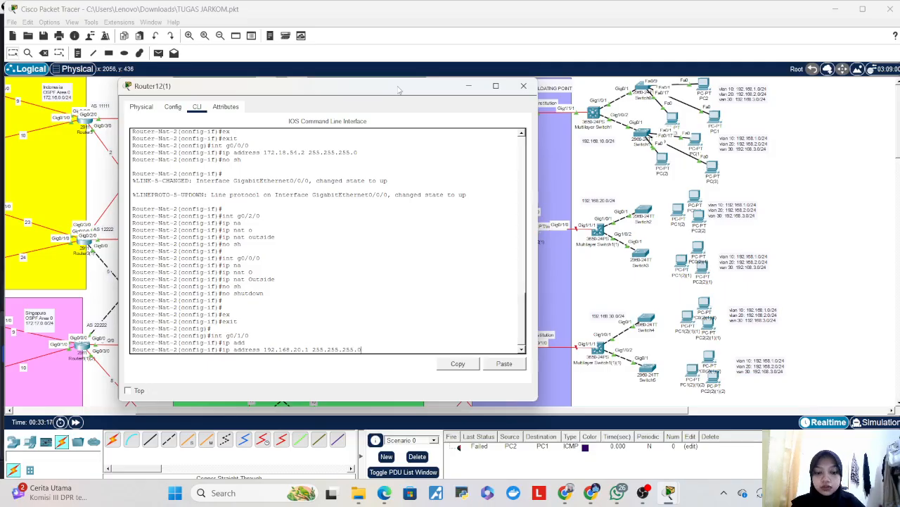
text(0)
key(Return)
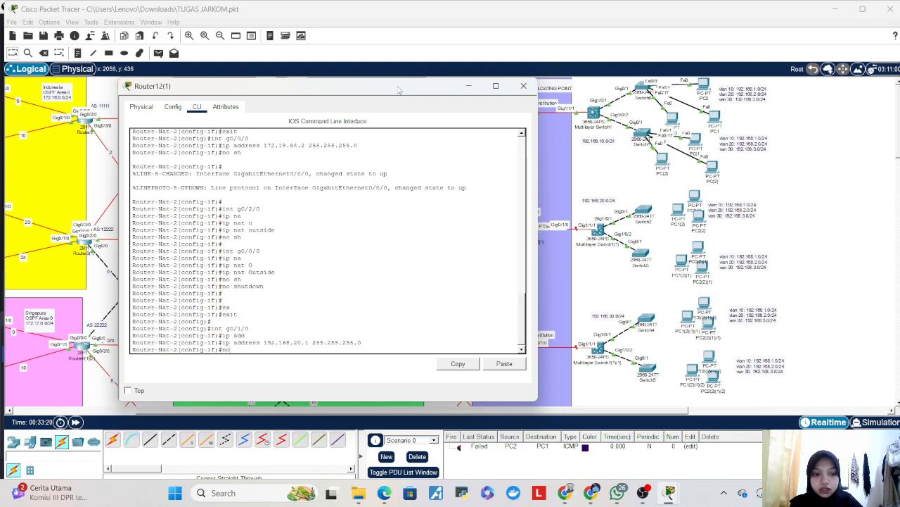
- Designate Router-Nat-2's interface g0/1/0 as NAT inside
text(ip na)
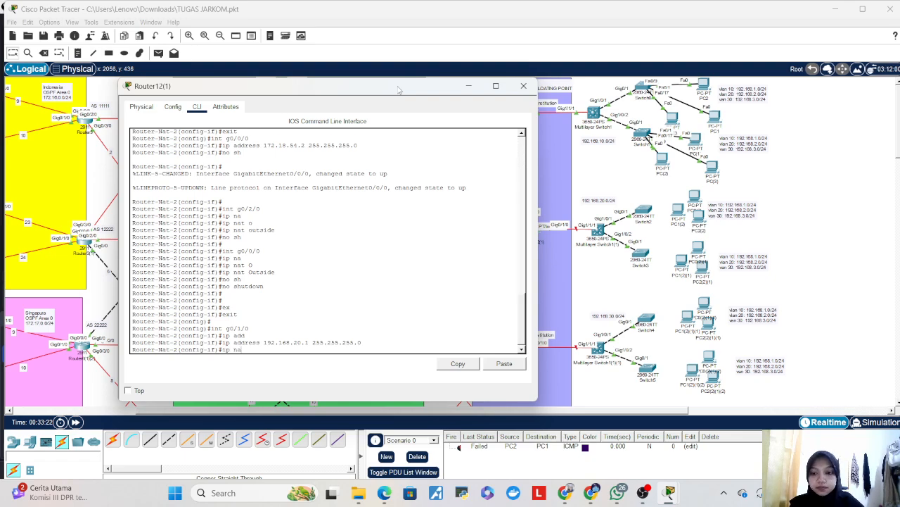
key(Tab)
text(in)
key(Tab)
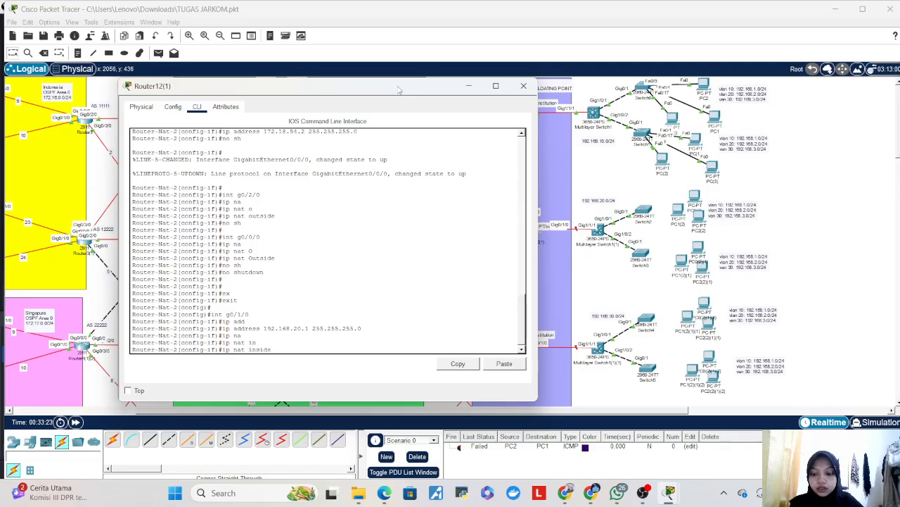
key(Return)
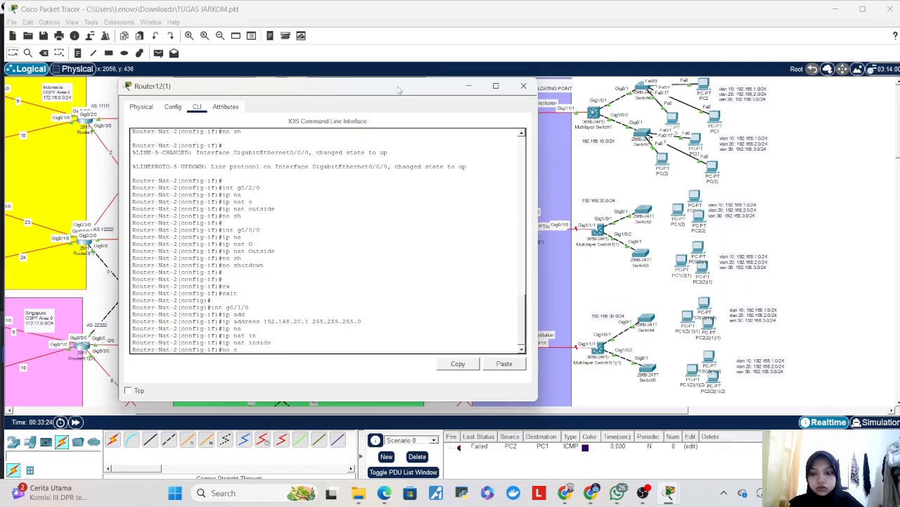
- Enable Router-Nat-2's interface g0/1/0 with no shutdown and put its console out of the way
text(no sh)
key(Return)
key(Return)
key(Return)
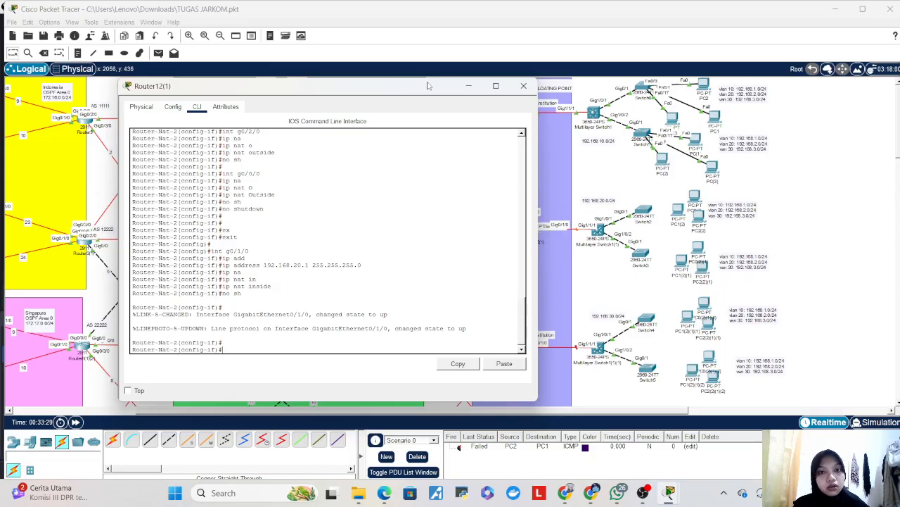
click(468, 87)
- Open Router12's command line, enter privileged mode and display its running configuration
click(522, 119)
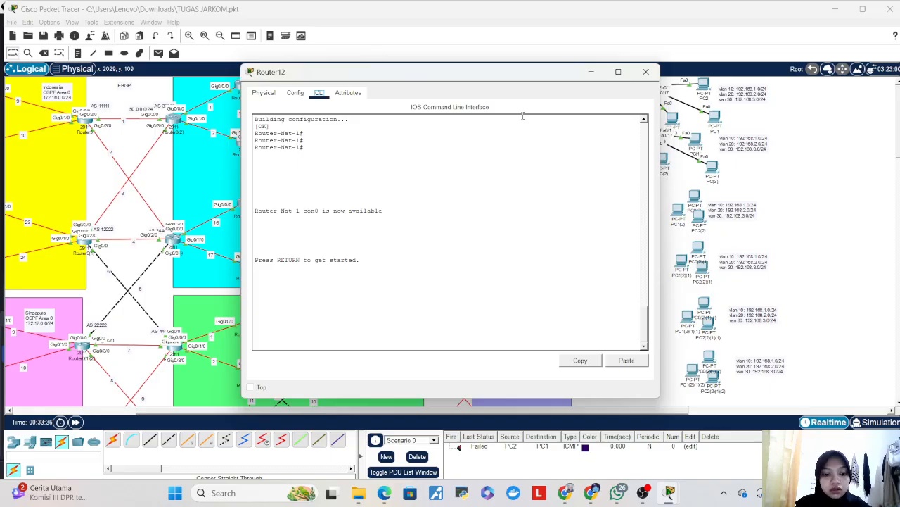
click(377, 293)
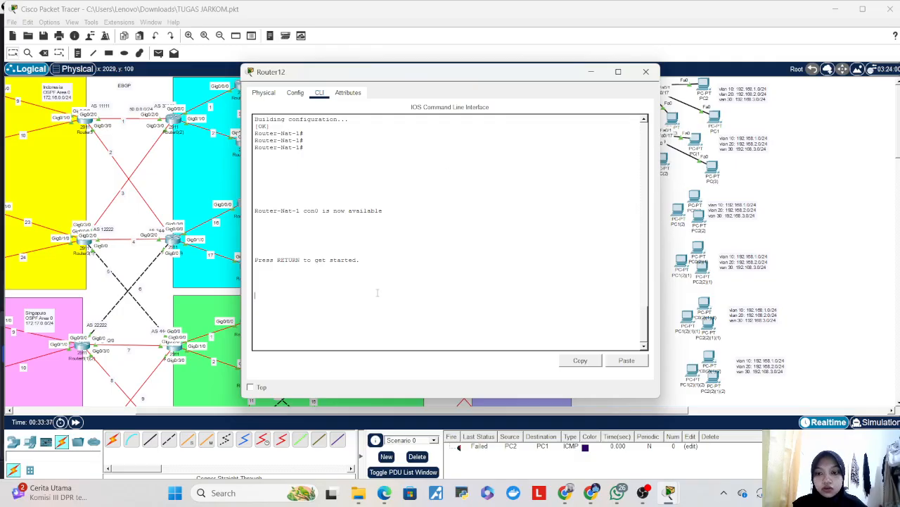
key(Return)
key(Return)
text(en)
key(Return)
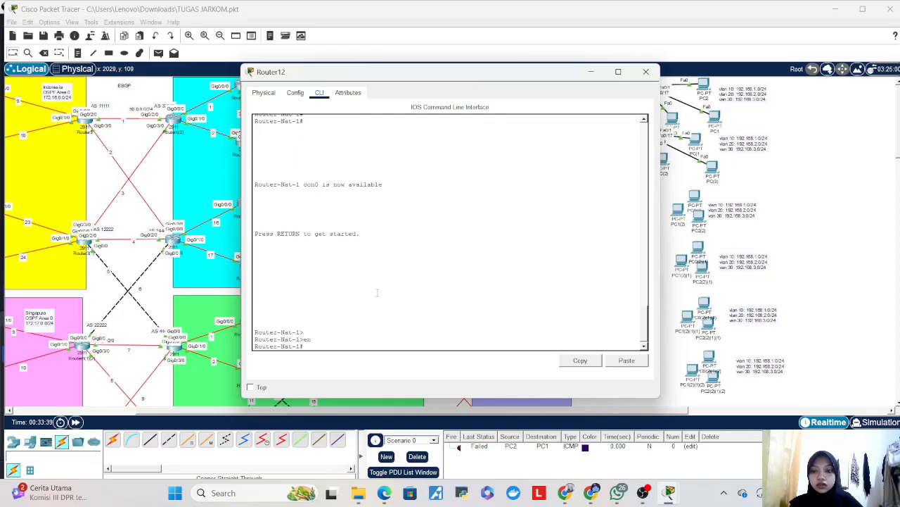
text(sh)
key(Tab)
text(ru)
key(Tab)
key(Return)
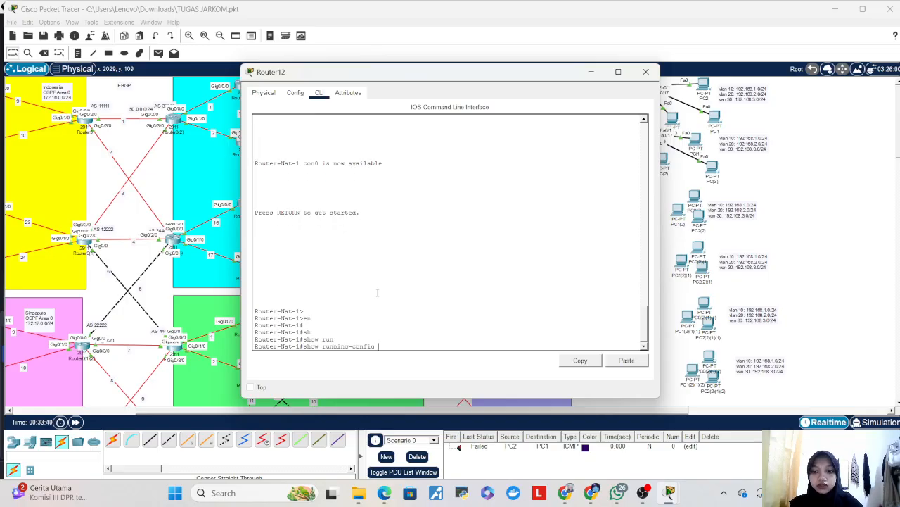
- Read through Router-Nat-1's running configuration to examine its interfaces, NAT rule, static routes and access lists
key(space)
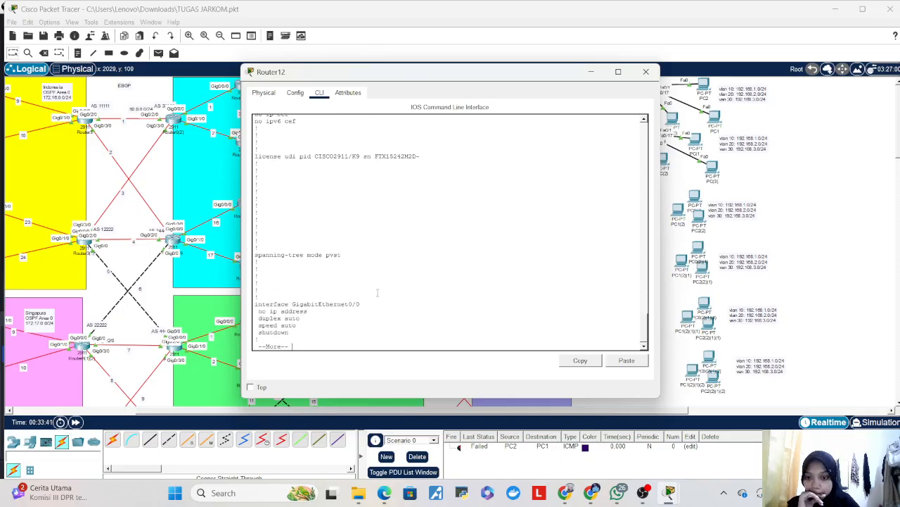
key(Return)
key(Return)
key(Return)
key(Return)
key(Return)
key(Return)
key(Return)
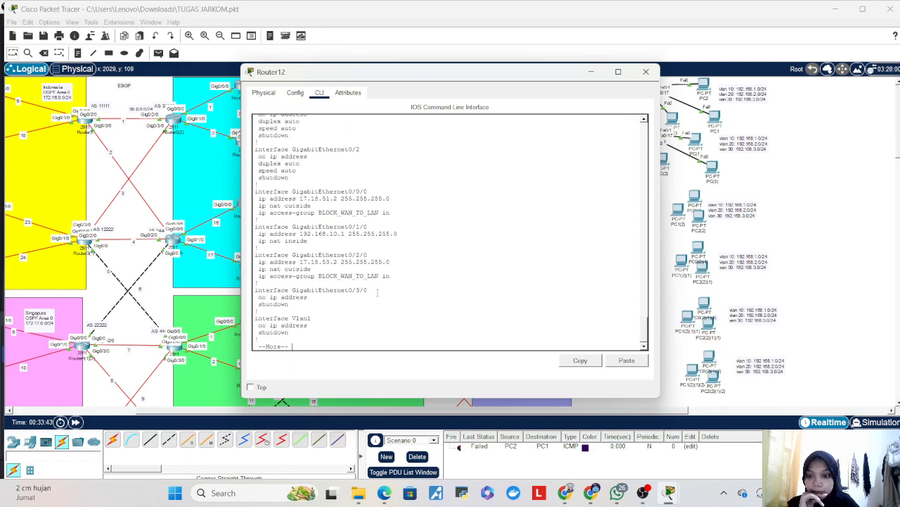
key(Return)
key(Return)
key(Return)
key(Return)
key(Return)
key(Return)
key(Return)
key(Return)
key(Return)
key(Return)
key(Return)
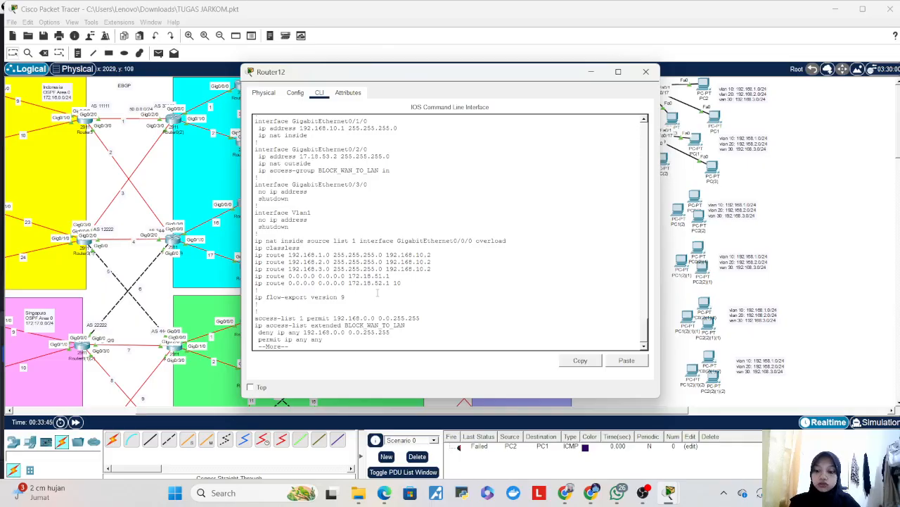
key(Return)
- Enter global configuration on Router-Nat-1 and create OSPF process 1
text(conf t)
key(Return)
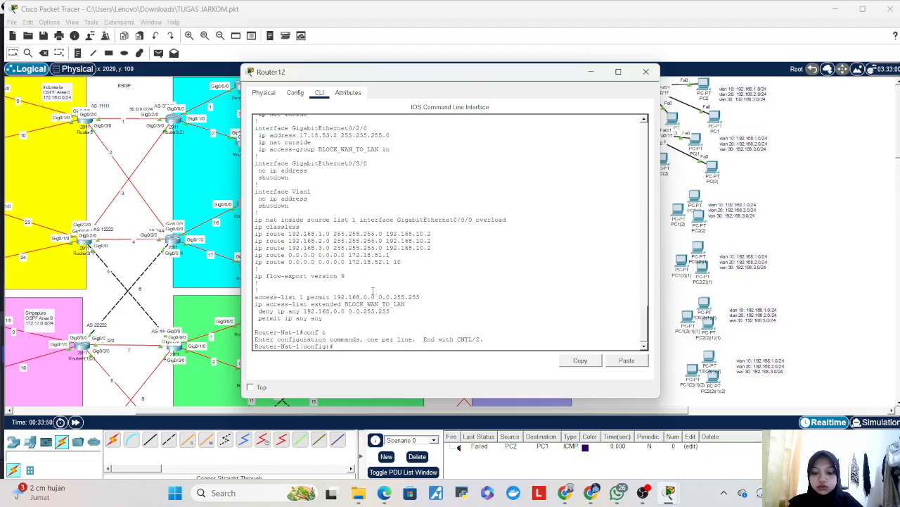
text(router o)
key(Tab)
text(os)
key(Tab)
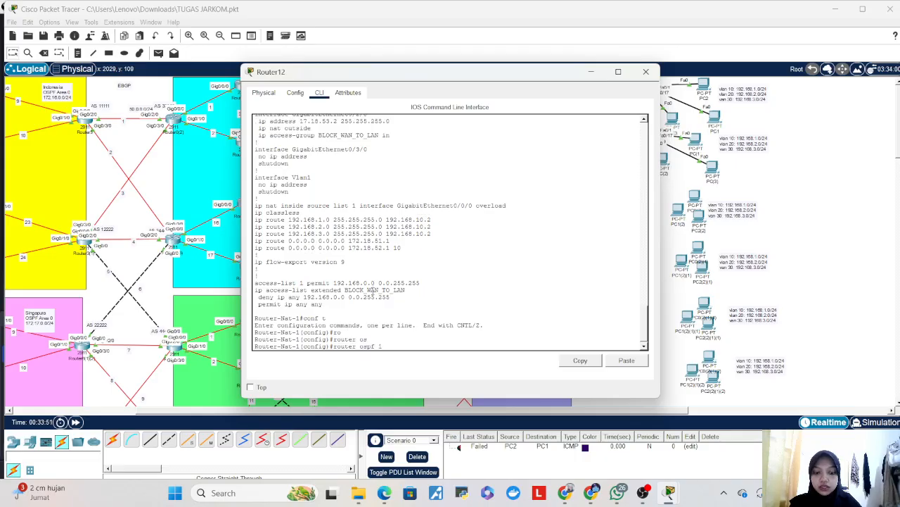
text(1)
key(Return)
text(ro)
key(Tab)
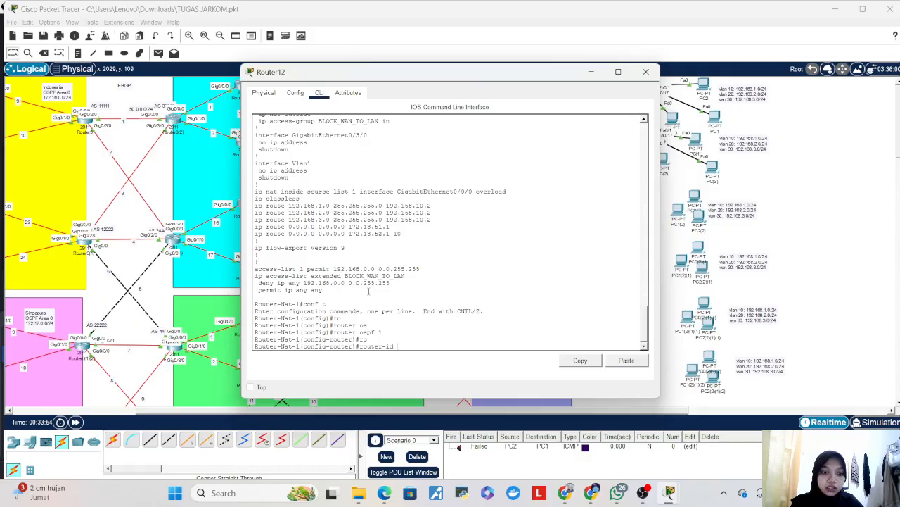
key(BackSpace)
key(BackSpace)
key(BackSpace)
key(BackSpace)
key(BackSpace)
key(BackSpace)
key(BackSpace)
key(BackSpace)
key(BackSpace)
key(BackSpace)
- Enable log-adjacency-changes for OSPF process 1 on Router-Nat-1
text(lo)
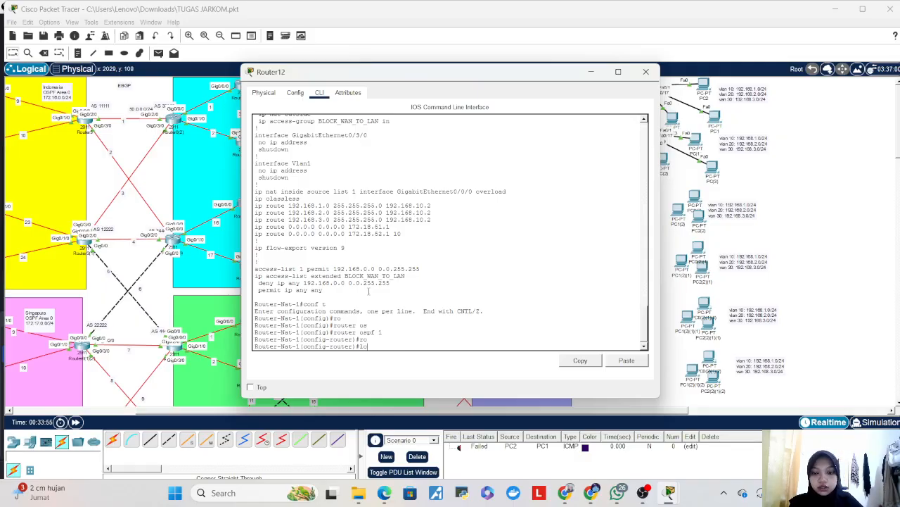
key(Tab)
key(Return)
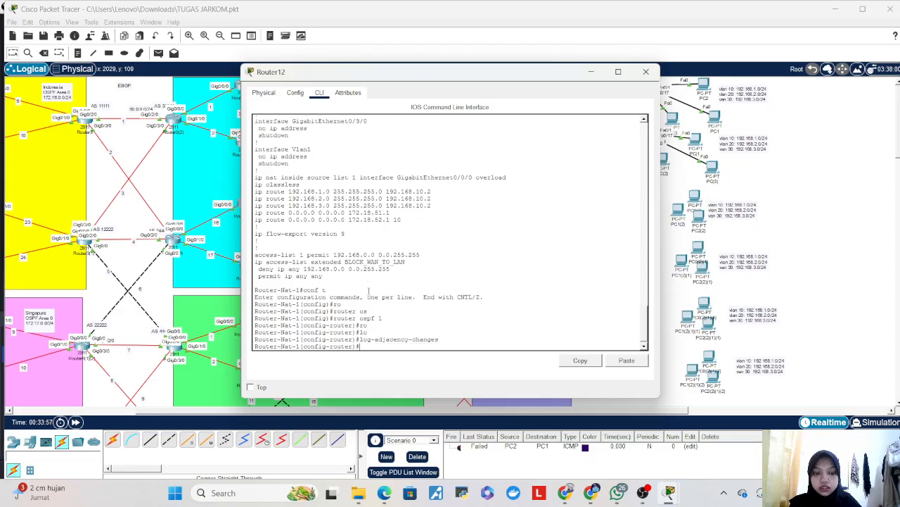
key(BackSpace)
- Redistribute static routes with subnets into Router-Nat-1's OSPF process 1
text(red)
key(Tab)
text(st)
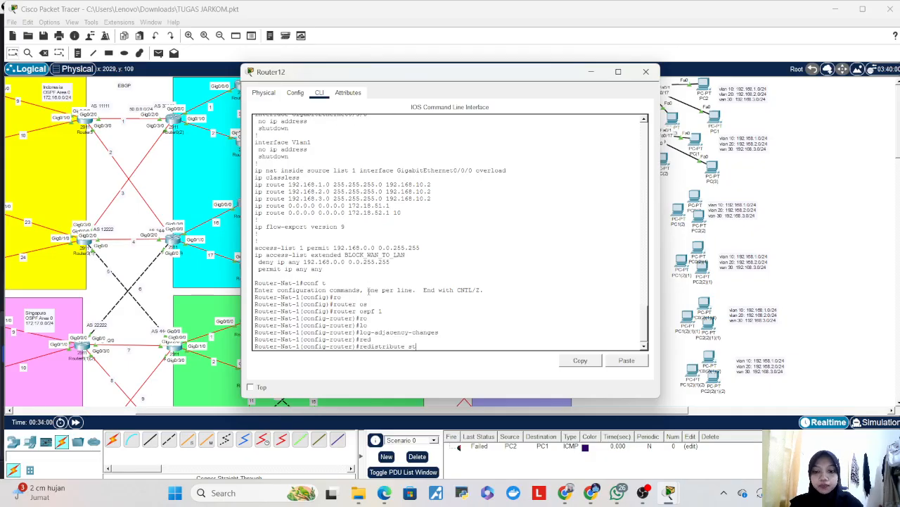
key(Tab)
text(sub)
key(Tab)
key(Return)
key(Return)
- Advertise network 172.18.51.0 with wildcard 0.0.0.255 in area 0 of Router-Nat-1's OSPF process
text(net)
key(Tab)
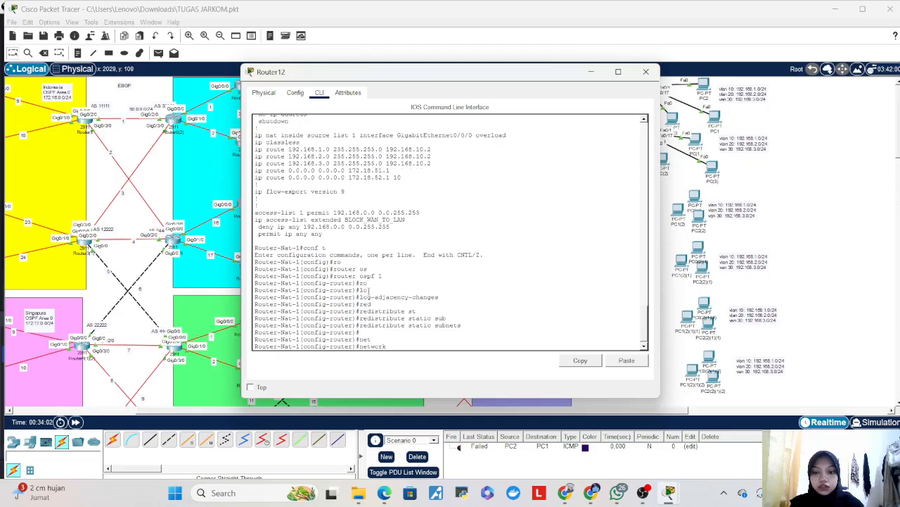
text(172.)
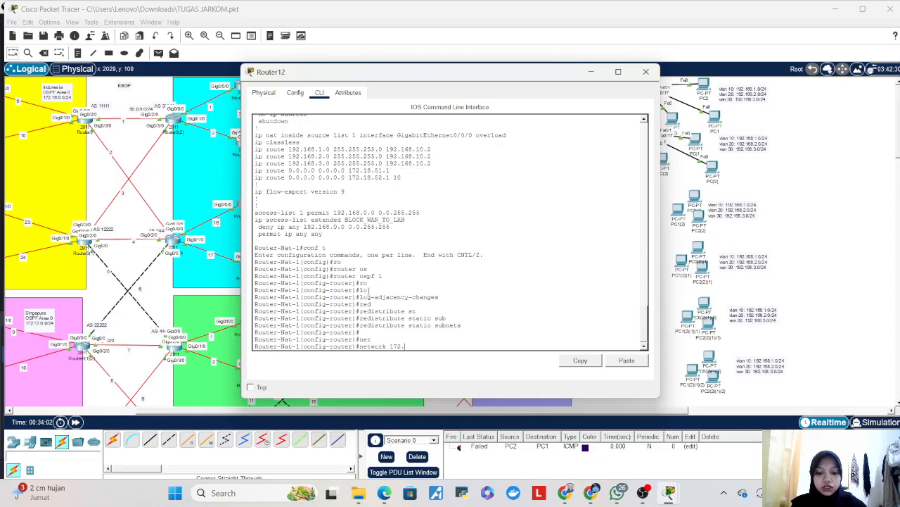
text(18.51.)
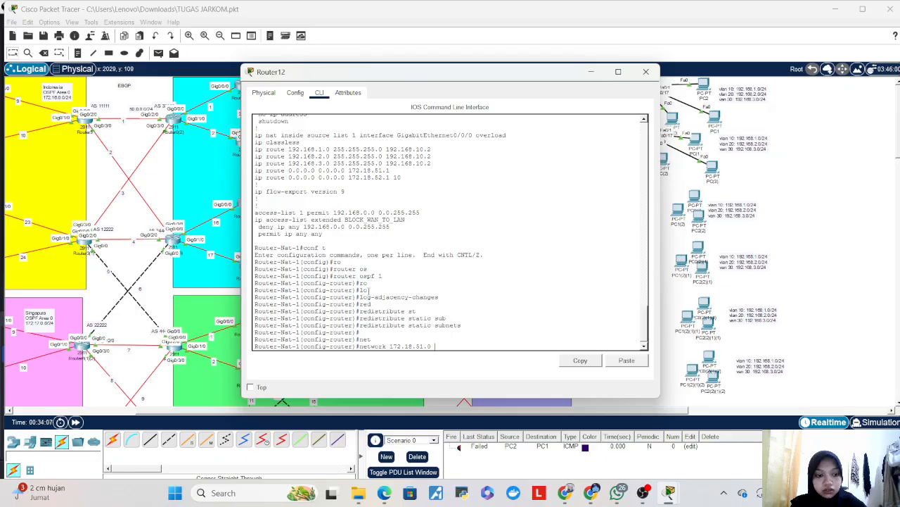
text(0 0.0.0.255 area 0)
key(Return)
- Advertise network 172.18.53.0 with wildcard 0.0.0.255 in area 0 of Router-Nat-1's OSPF process
key(Up)
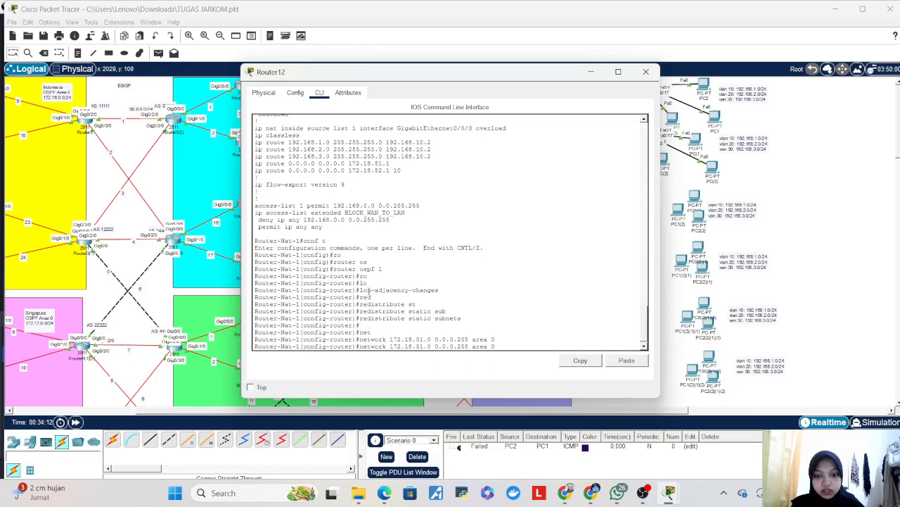
key(BackSpace)
text(2)
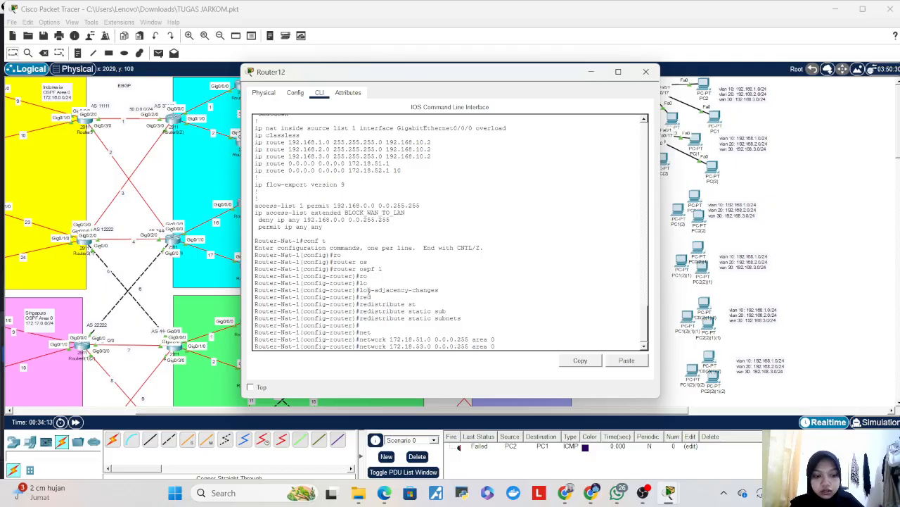
key(Return)
key(Return)
- Set Router-Nat-1's OSPF process to originate the default route with default-information originate
text(def)
key(Tab)
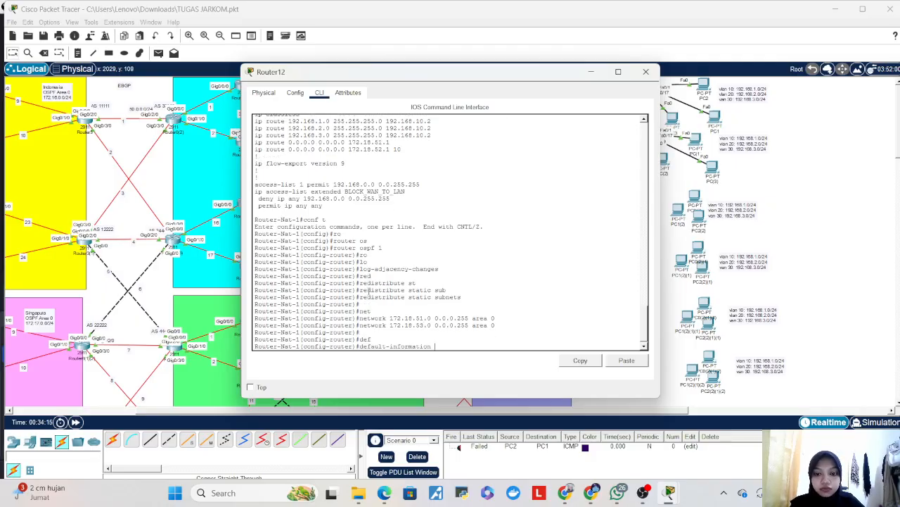
text(or)
key(Tab)
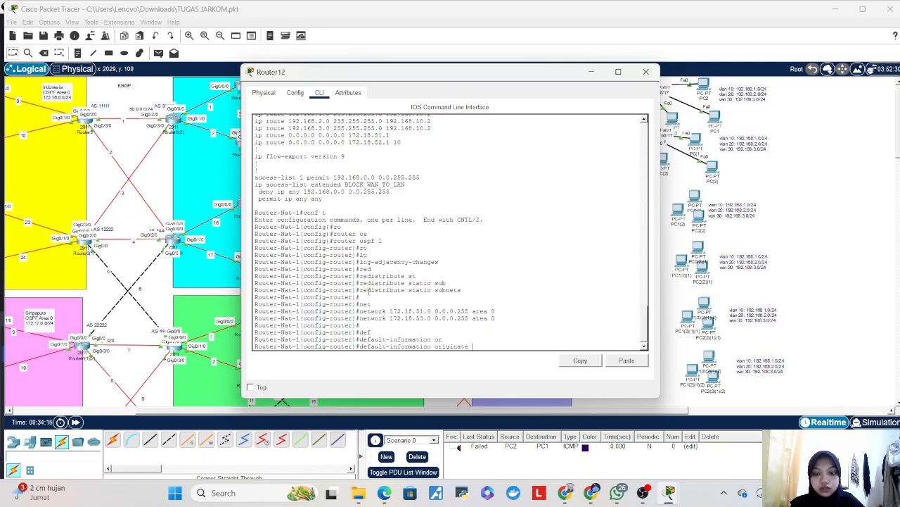
key(Return)
key(Return)
key(Return)
- Leave configuration mode on Router-Nat-1, save the configuration with wr and close the router's window
text(ex)
key(Return)
key(Return)
key(Return)
text(end)
key(Return)
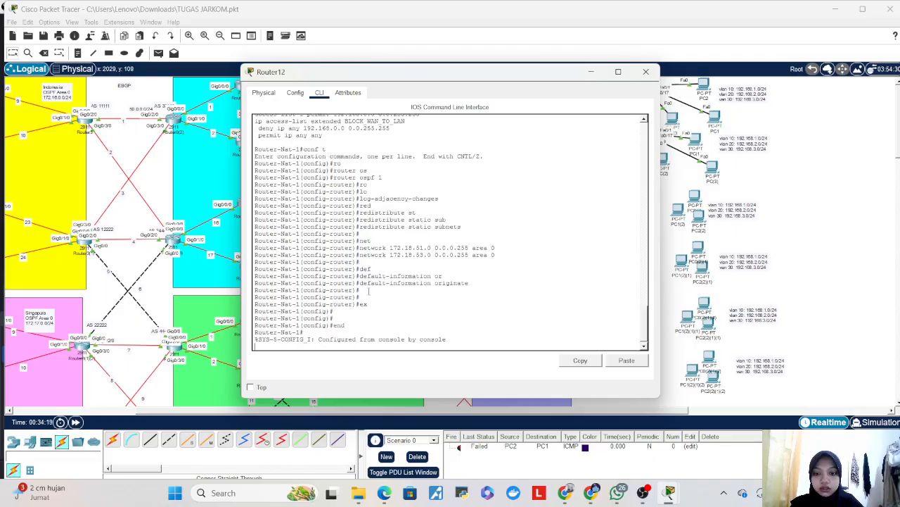
key(Return)
key(Return)
text(wr)
key(Return)
key(Return)
key(Return)
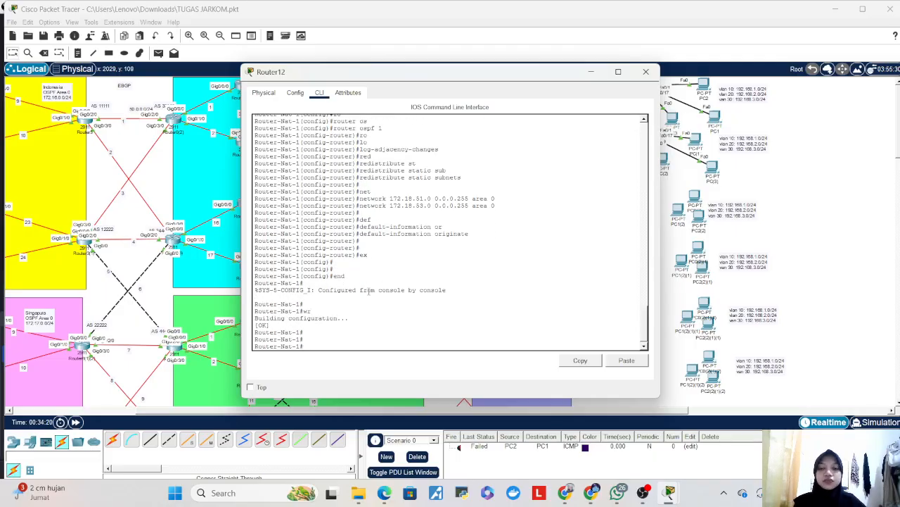
click(645, 71)
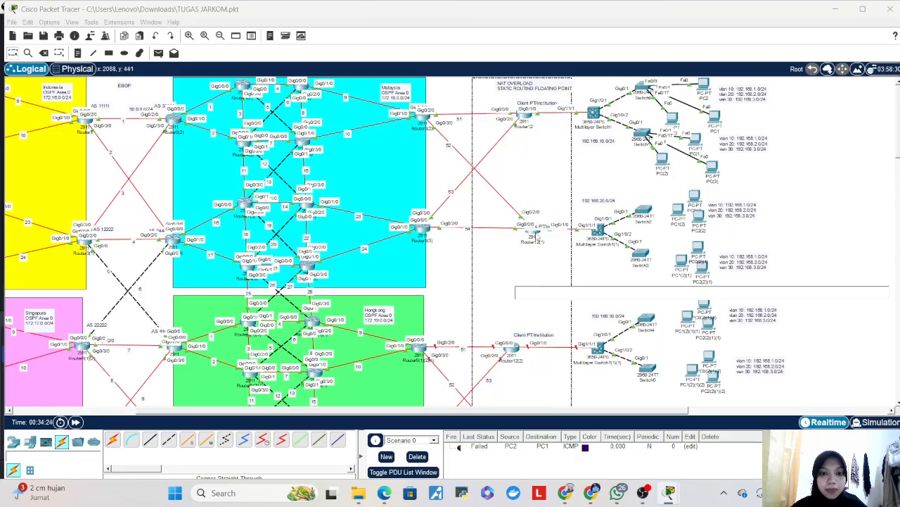
- Open Router-Nat-2's command line, leave interface configuration and create OSPF process 1
drag(536, 231, 532, 234)
click(532, 235)
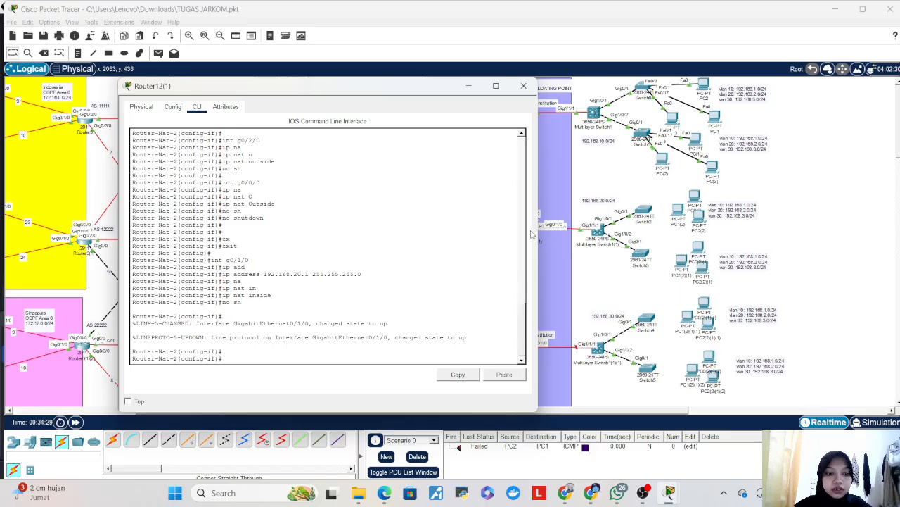
drag(361, 89, 471, 76)
key(Return)
key(Return)
text(ex)
key(Return)
text(ro)
key(Tab)
text(uter os)
key(Tab)
text(1)
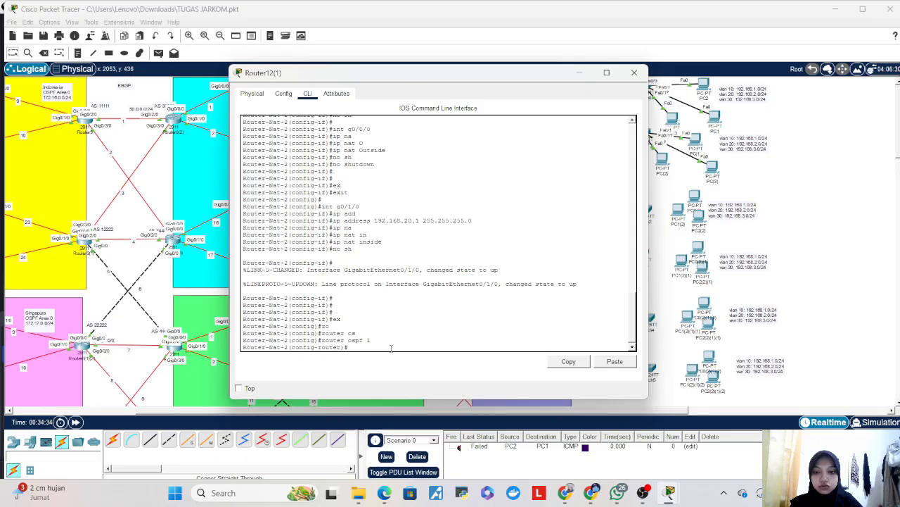
- Enable log-adjacency-changes for OSPF process 1 on Router-Nat-2
text(lo)
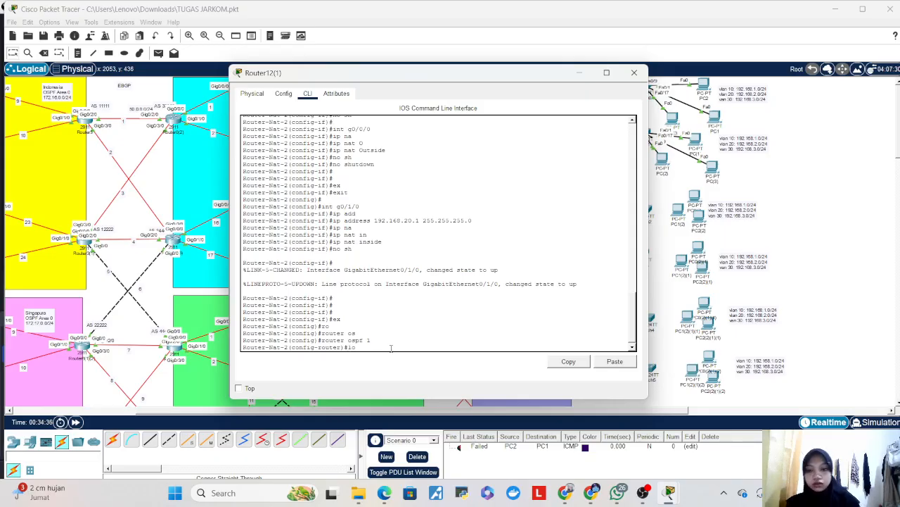
key(Tab)
key(Return)
- Redistribute static routes with subnets into Router-Nat-2's OSPF process 1
text(red)
key(Tab)
text(st)
key(Tab)
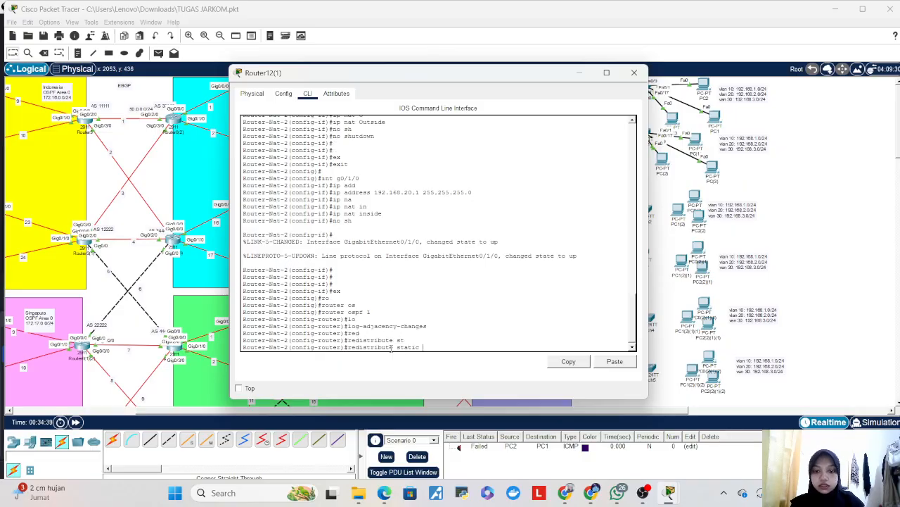
text(su)
key(Tab)
key(Return)
key(Return)
- Advertise network 172.18.52.0 with wildcard 0.0.0.255 in area 0 of Router-Nat-2's OSPF process
text(net)
key(Tab)
text(10)
key(BackSpace)
text(72.18.52)
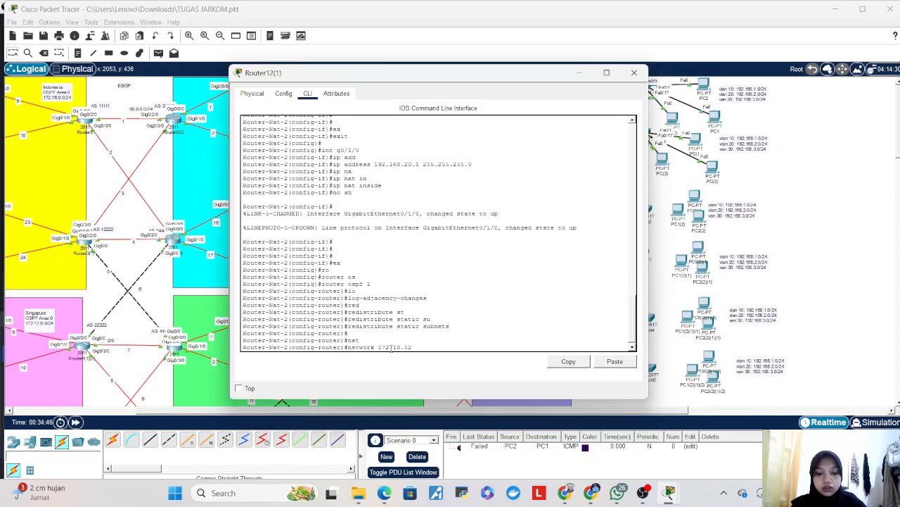
text(6.52.0)
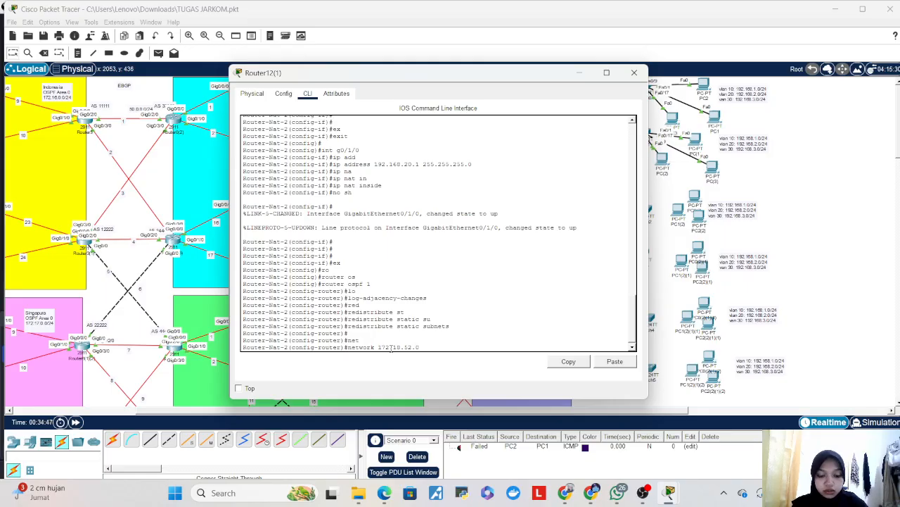
text( 0.0.0.255 area 0)
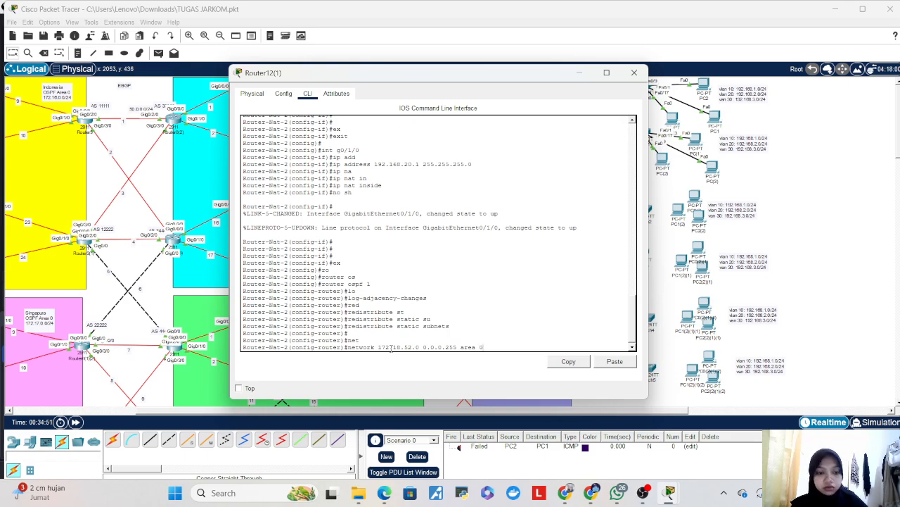
key(Return)
- Advertise network 172.18.54.0 with wildcard 0.0.0.255 in area 0 of Router-Nat-2's OSPF process
key(Up)
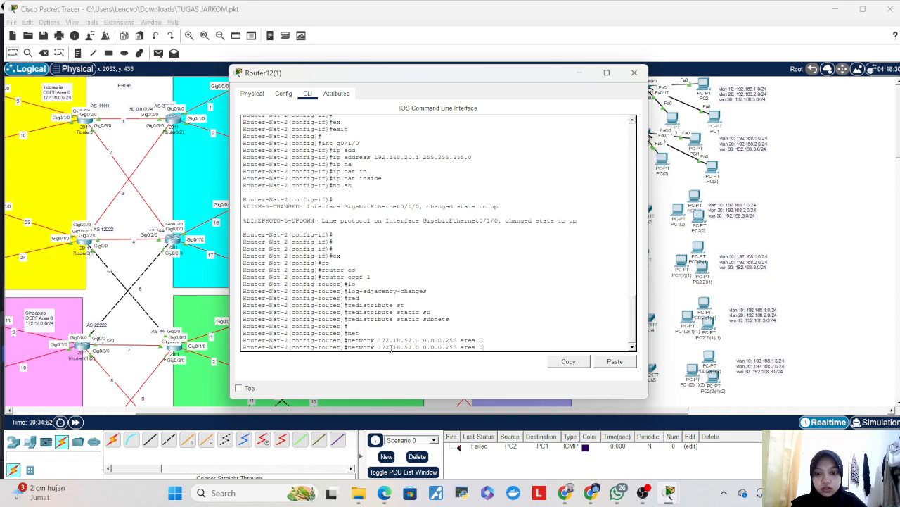
key(BackSpace)
text(4)
key(Return)
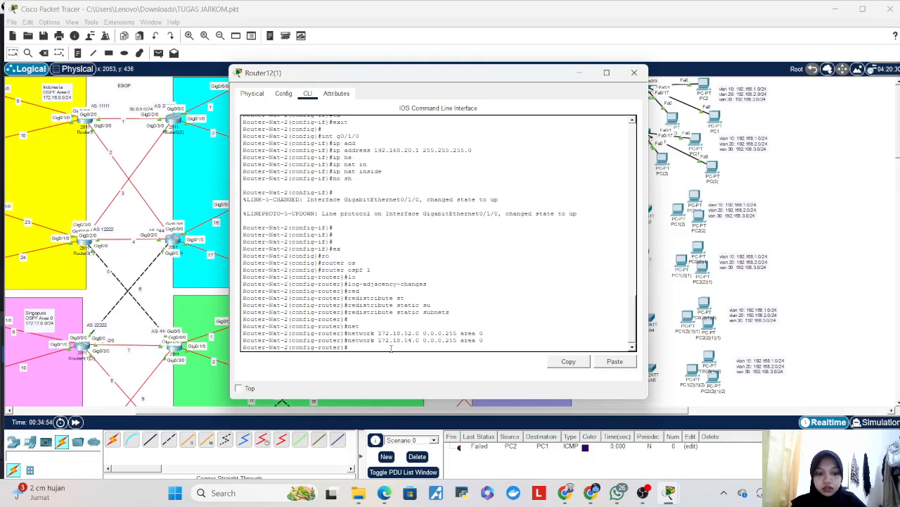
- Set default-information originate in Router-Nat-2's OSPF process and return to global configuration
text(def)
key(Tab)
text(or)
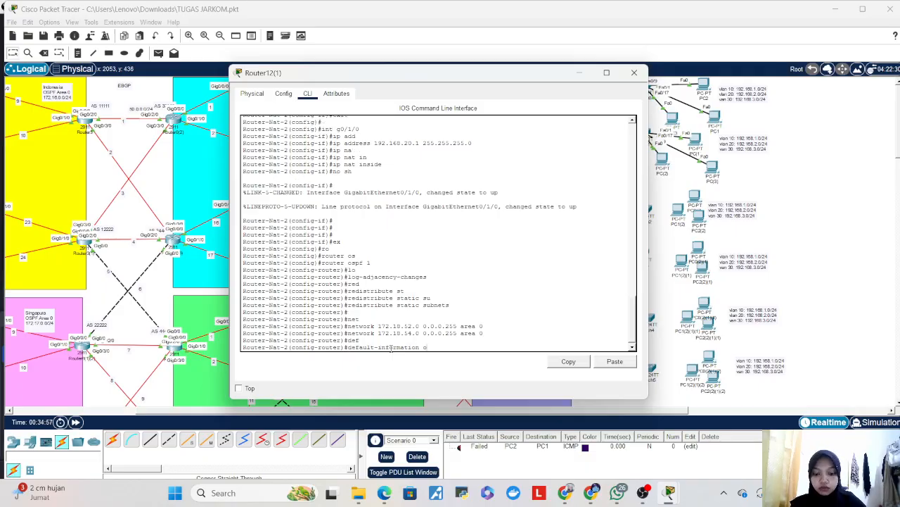
key(Tab)
key(Return)
key(Return)
key(Return)
text(ex)
key(Tab)
key(Return)
key(Return)
key(Return)
key(Return)
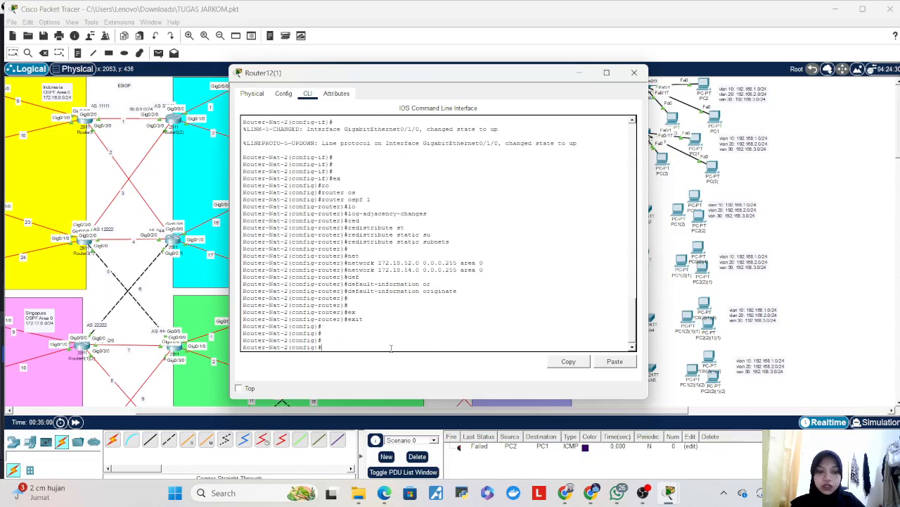
- Create access list 1 on Router-Nat-2 permitting 192.168.0.0 with wildcard 0.0.255.255
text(accc)
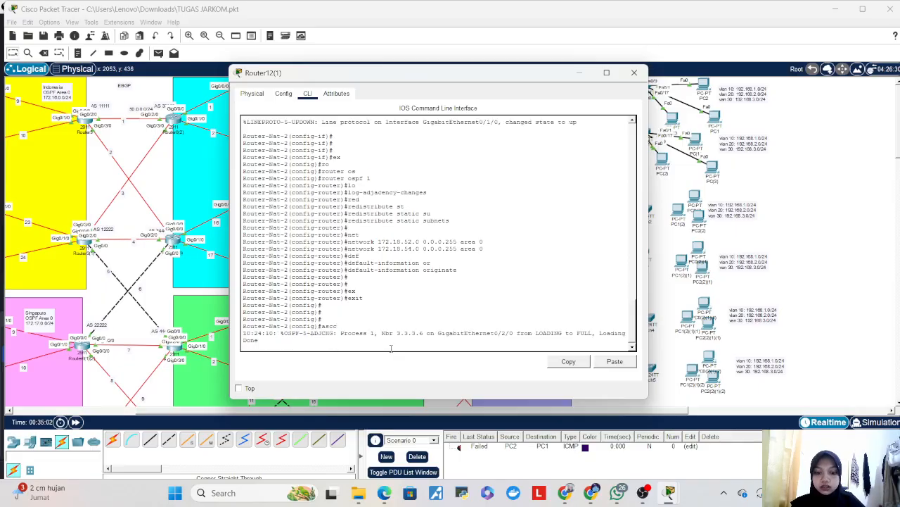
key(Return)
key(Return)
text(access-list)
key(Tab)
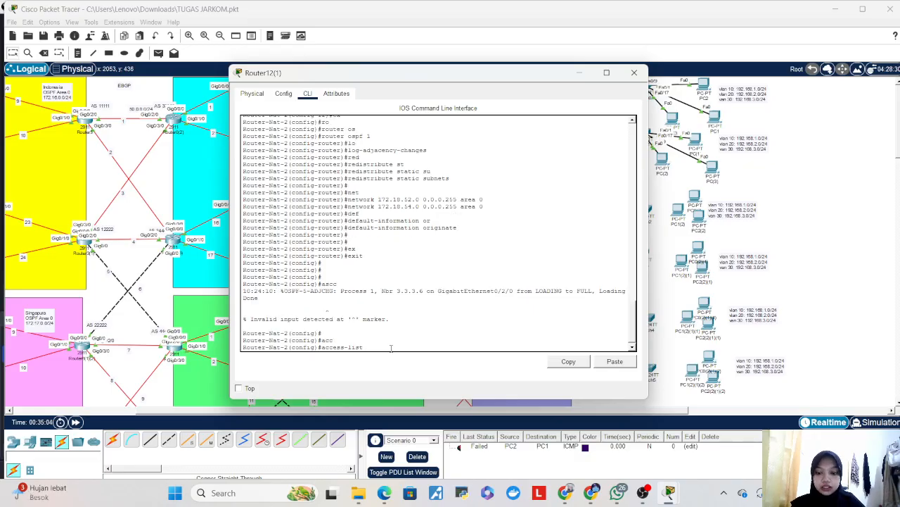
key(Tab)
text(1 per)
key(Tab)
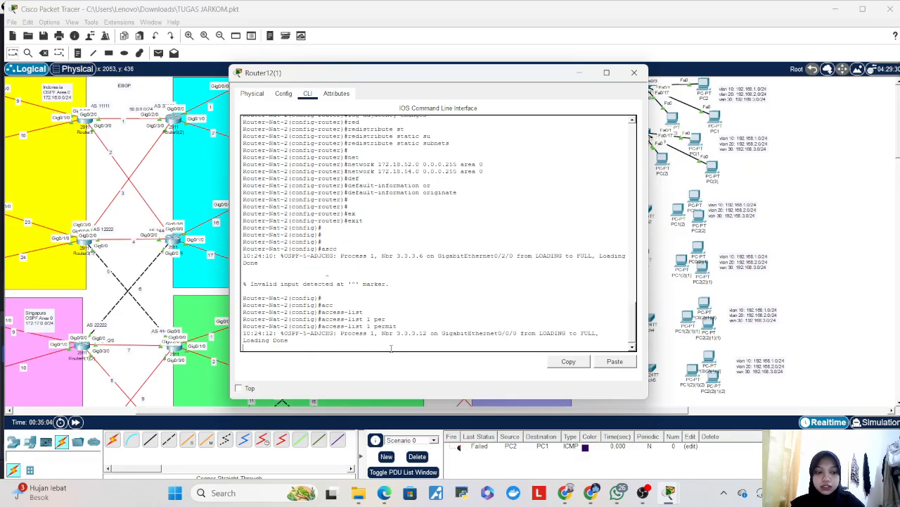
key(Return)
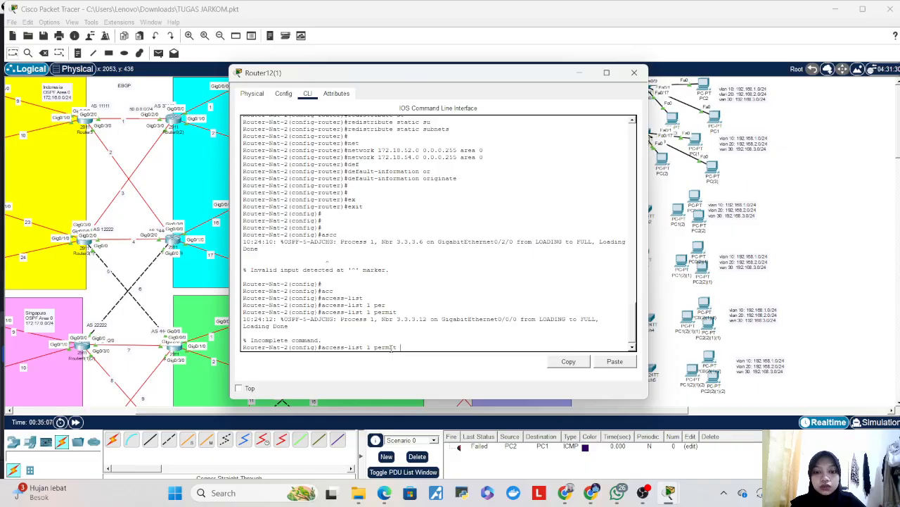
text(192.168.0.0 0.0.255.2)
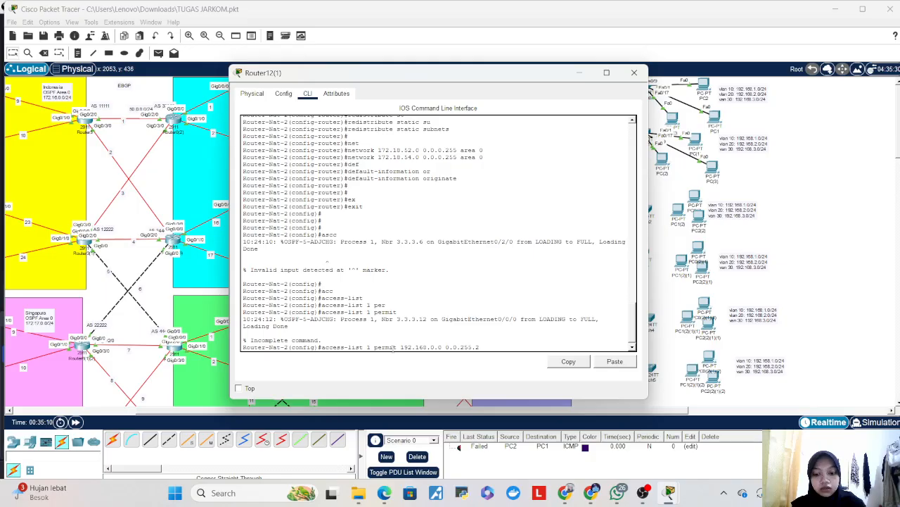
text(55)
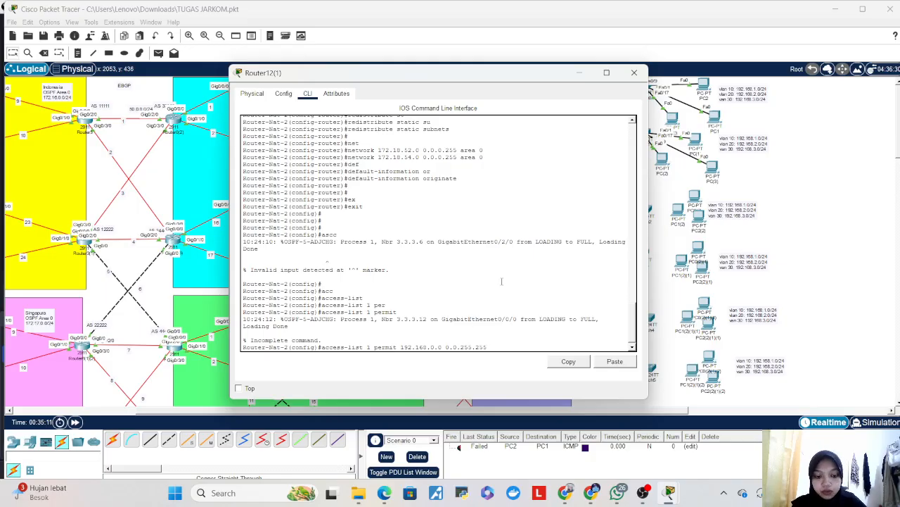
key(Return)
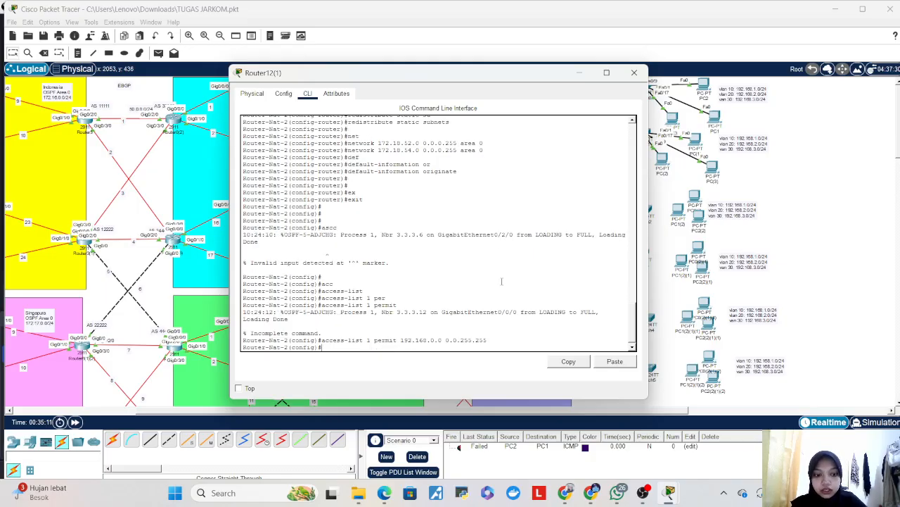
- Configure NAT overload on Router-Nat-2, translating inside sources in list 1 through interface gigabitEthernet0/0/0
text(ip nat)
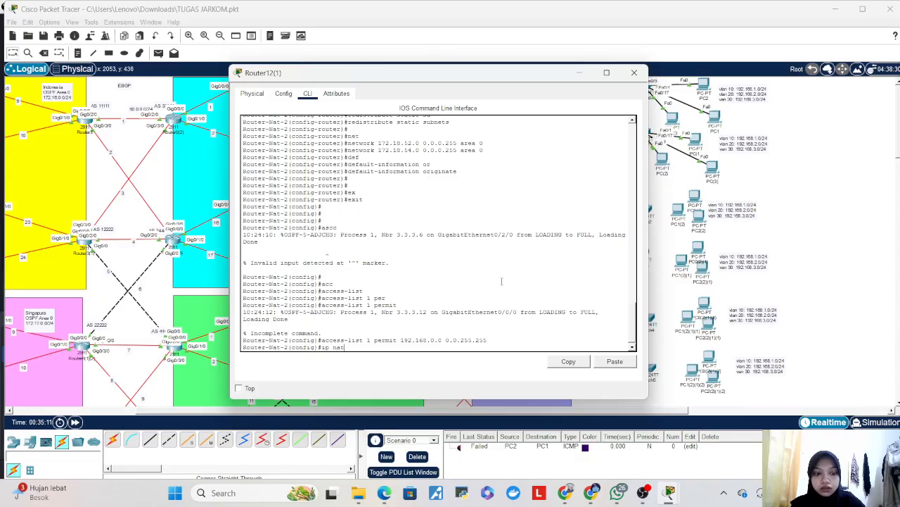
text( in)
key(Tab)
text(s)
key(Tab)
text(l)
key(Tab)
text(1)
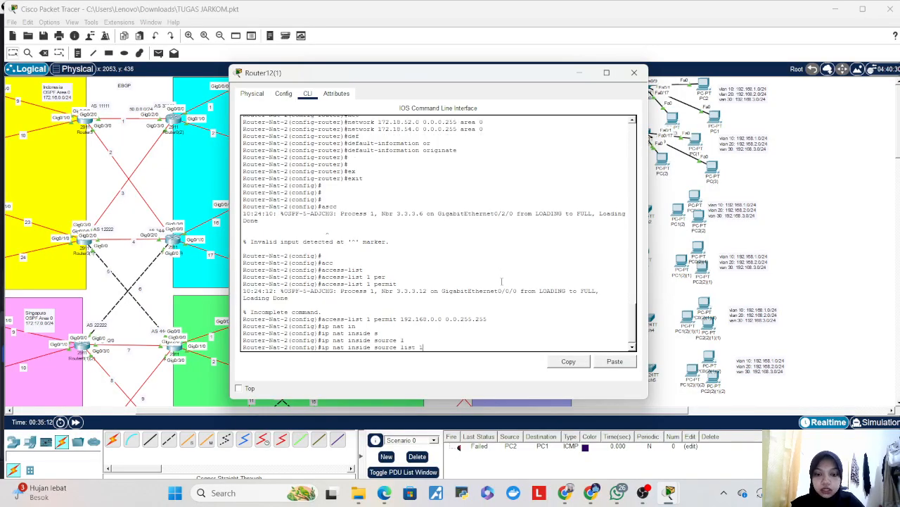
text( int)
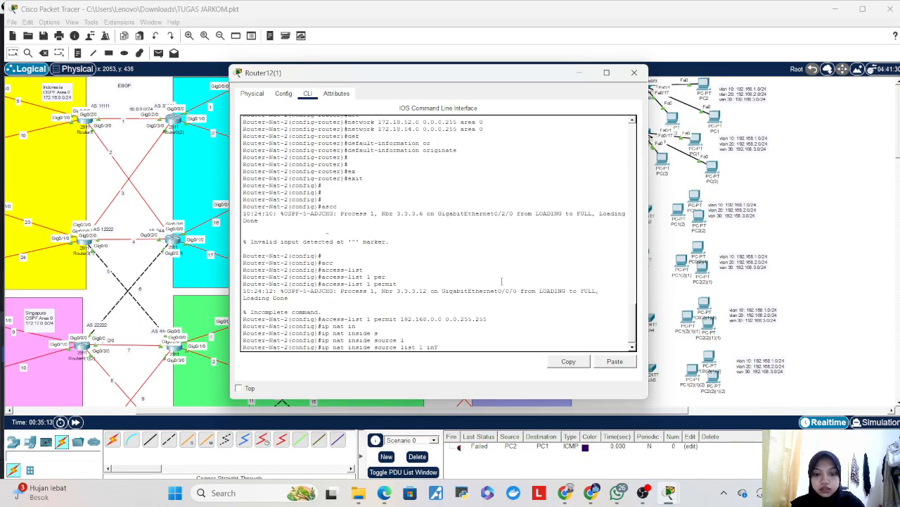
key(Tab)
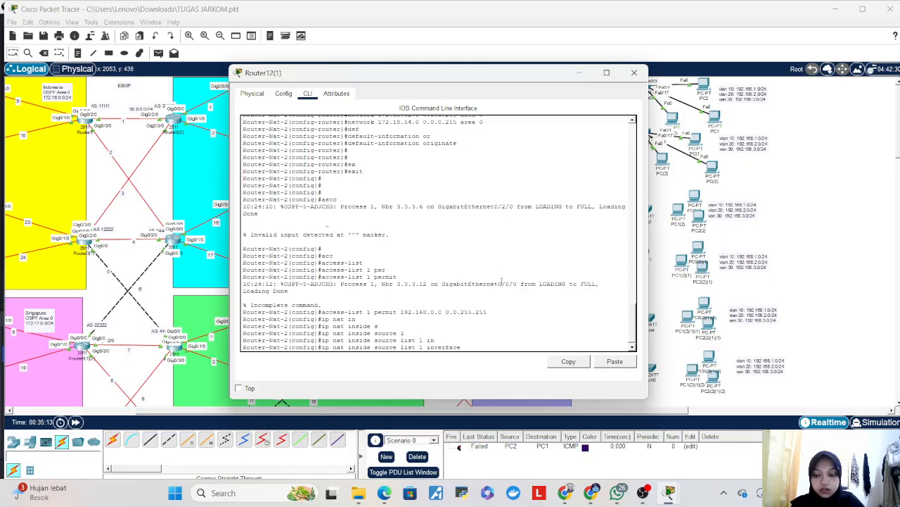
text(g)
key(Tab)
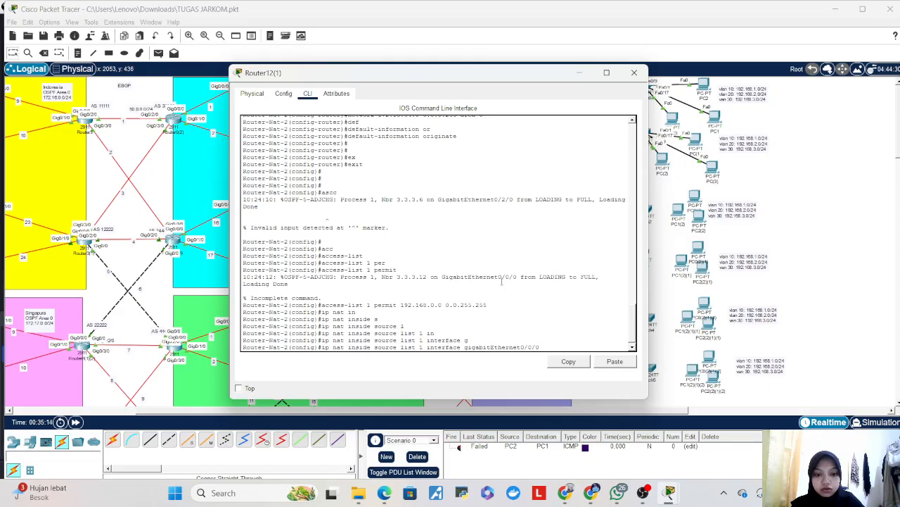
text(0/0/0 o)
key(Tab)
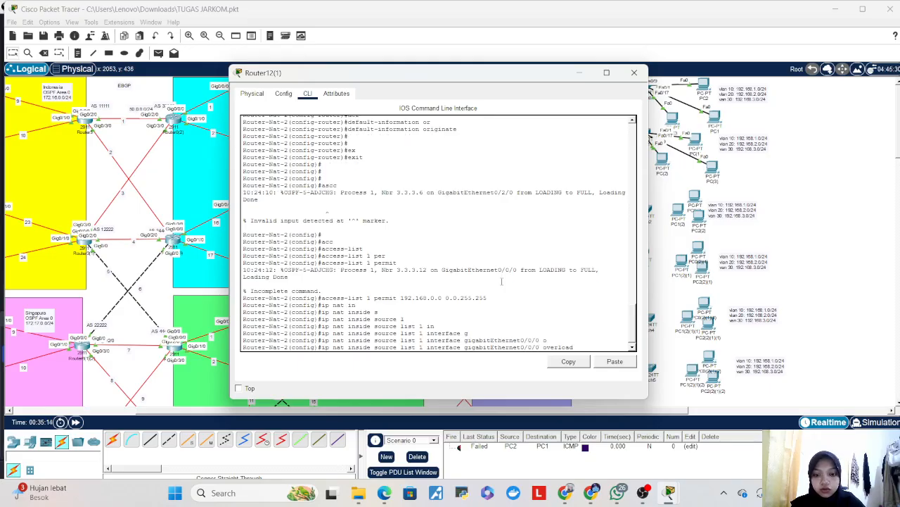
key(Return)
key(Return)
key(Return)
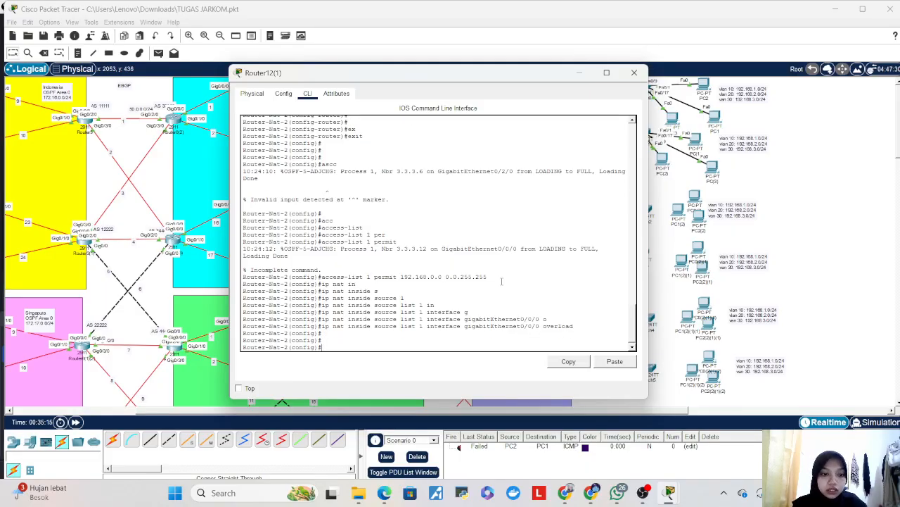
- Create an extended access list named BLOCK_WAN_TO_LAN on Router-Nat-2
text(ip add)
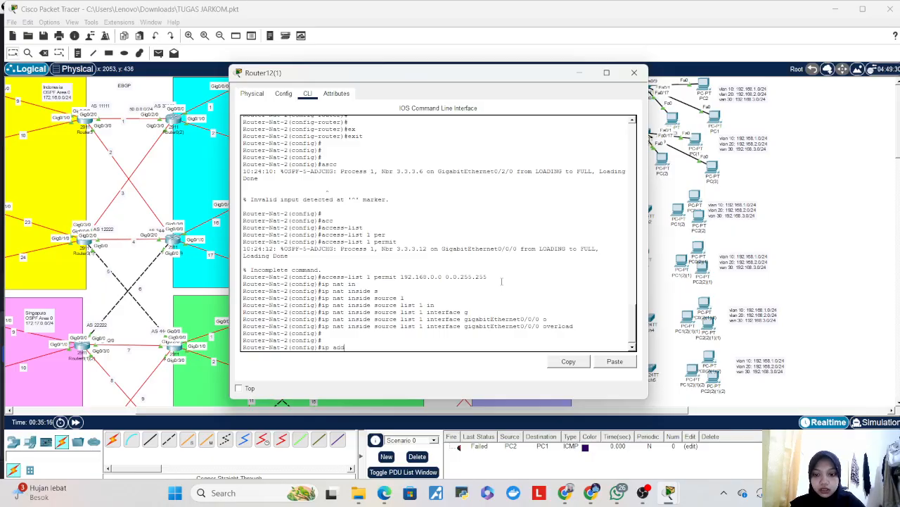
key(Tab)
key(BackSpace)
key(BackSpace)
text(acc)
key(Tab)
text(1)
key(BackSpace)
text(ex)
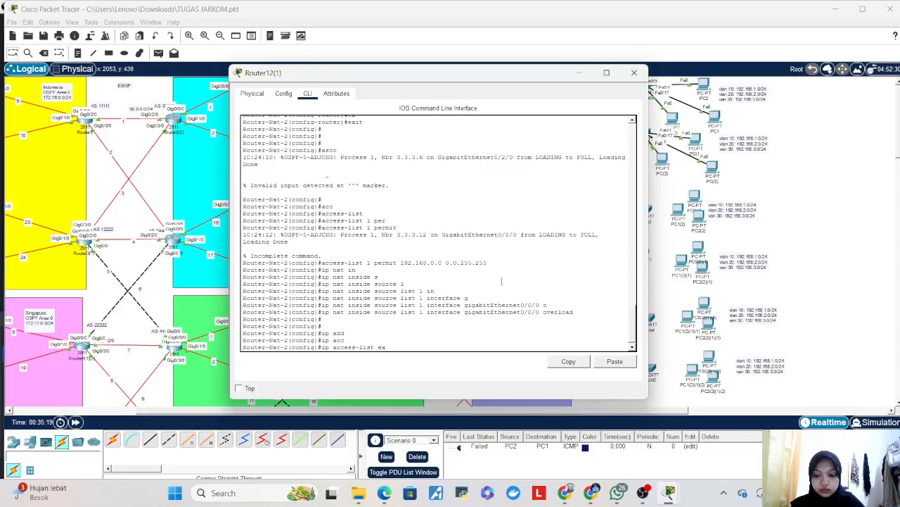
key(Tab)
text(BLOCK_WAN_TO_LAN)
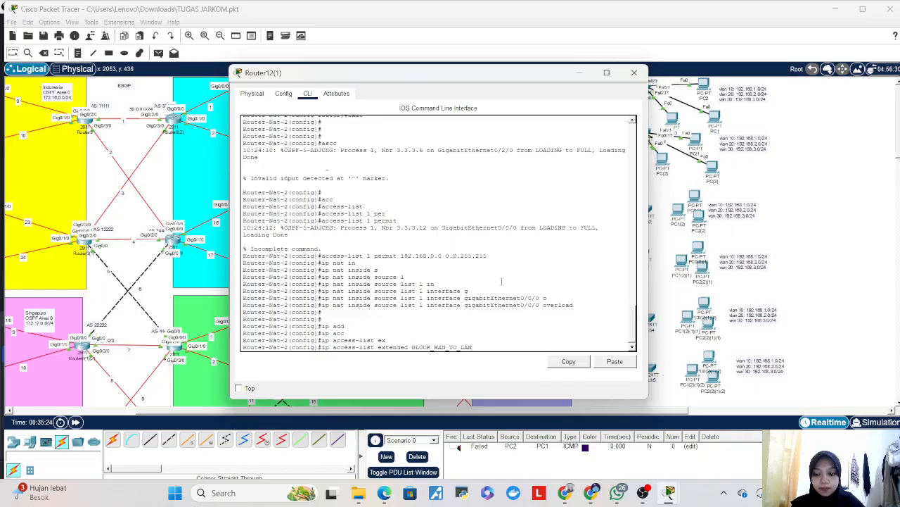
key(Return)
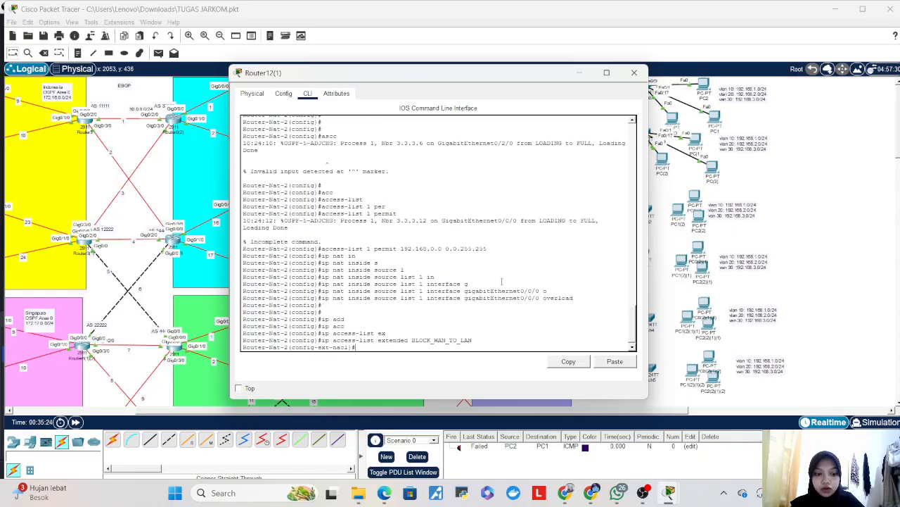
- Add a rule to BLOCK_WAN_TO_LAN denying IP from any source to 192.168.0.0 with wildcard 0.0.255.255
key(Return)
text(de)
key(Tab)
text(n)
key(Tab)
text(ip an)
key(Tab)
text(192)
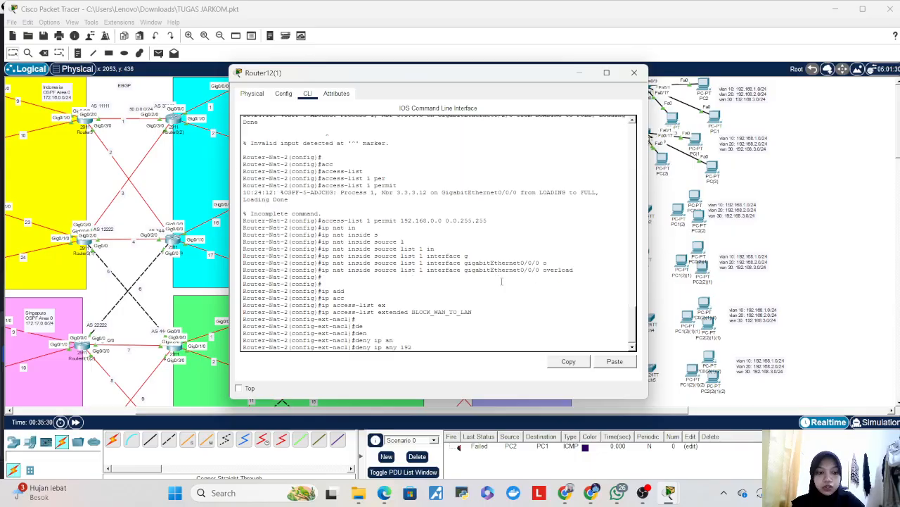
text(.168.0.)
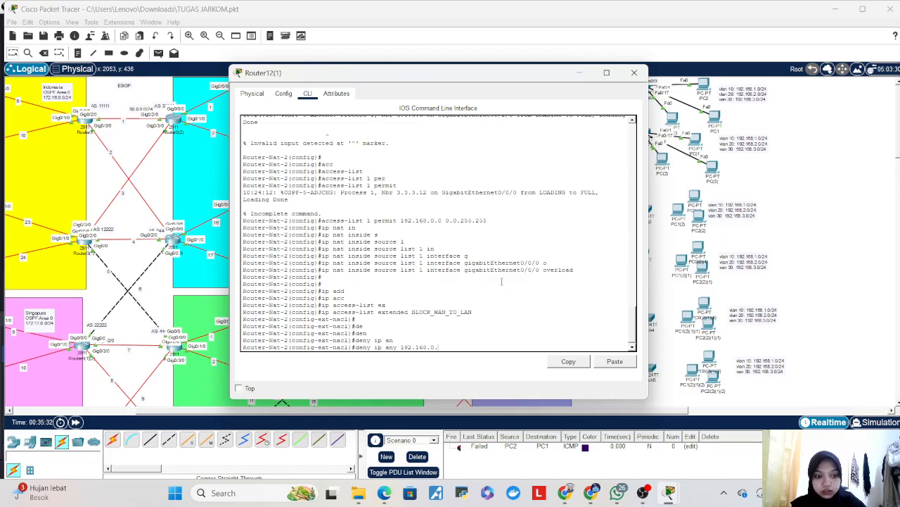
text(0 0.0)
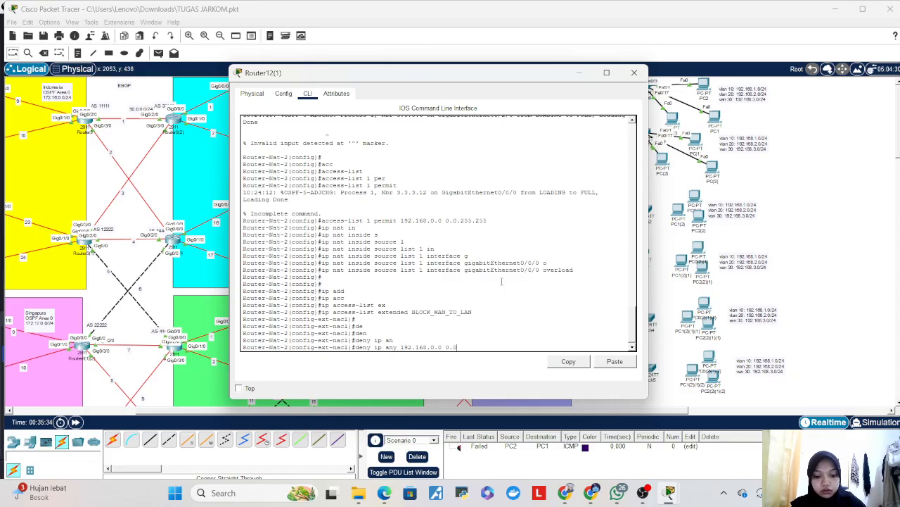
text(.255.255)
key(Return)
key(Return)
- Add a permit ip any any rule to BLOCK_WAN_TO_LAN and return to global configuration
text(per)
key(Tab)
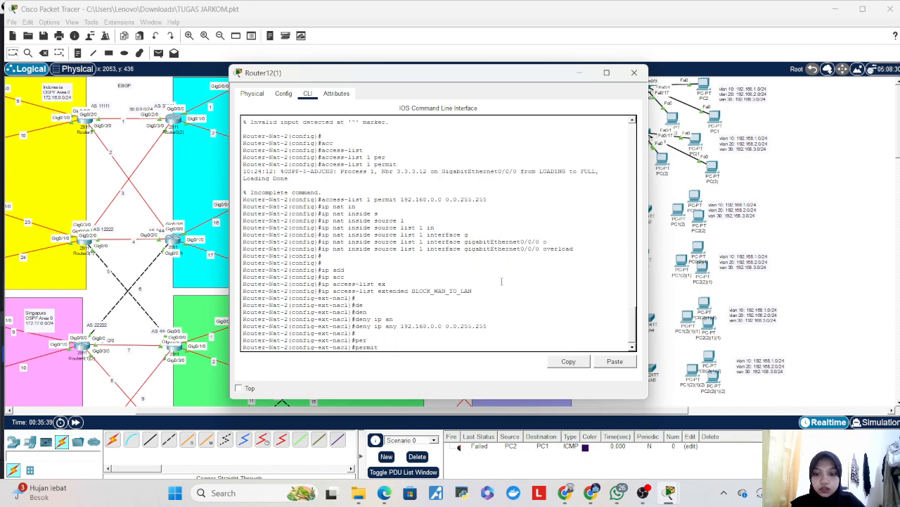
text(ip an)
key(Tab)
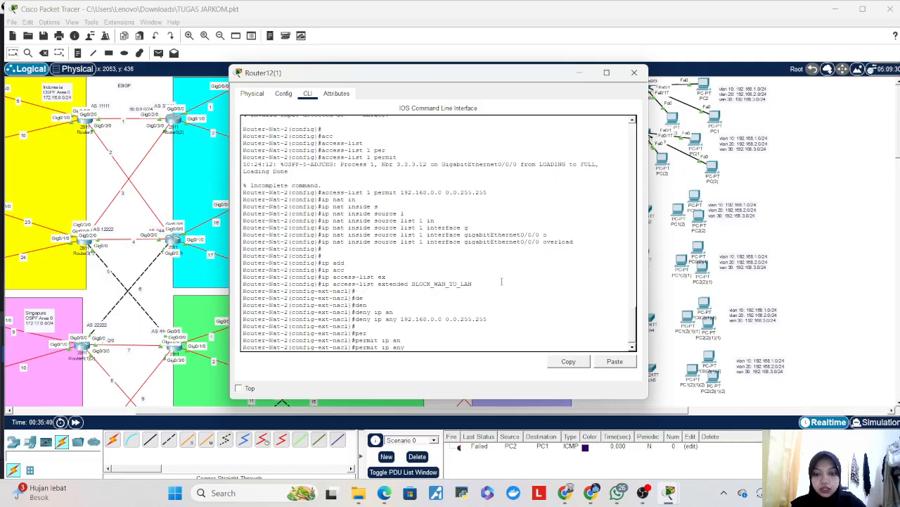
text(an)
key(Tab)
key(Return)
key(Return)
text(ex)
key(Tab)
key(Return)
key(Return)
key(Return)
key(Return)
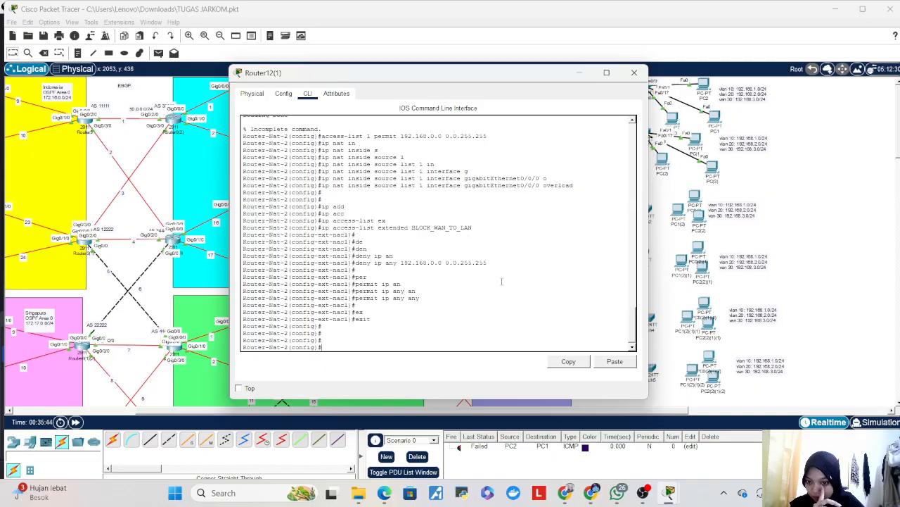
- Check Router12(1)'s interface labels in the topology and enter configuration of its interface g0/0/0
text(int g)
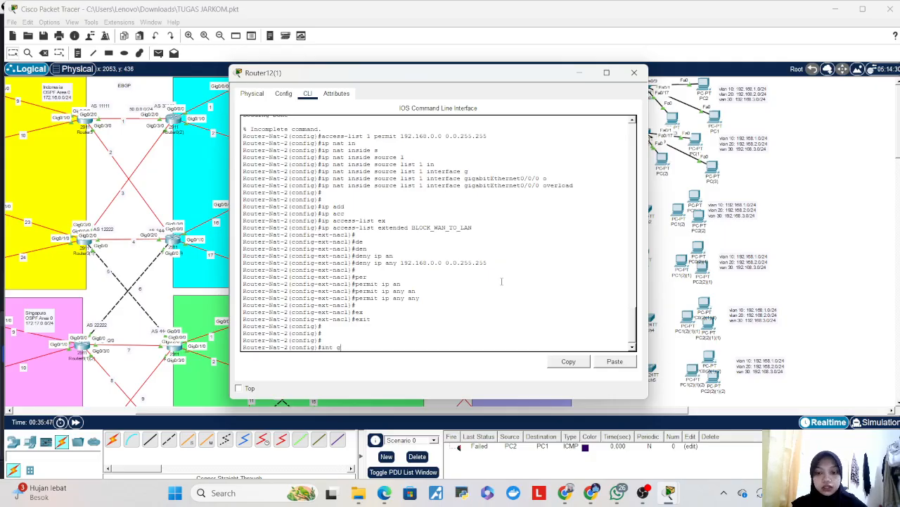
text(0/0)
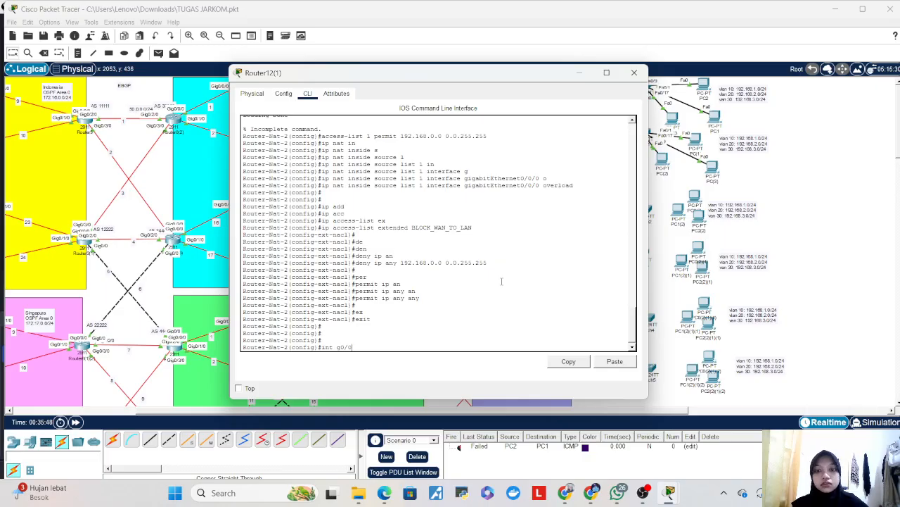
drag(505, 81, 346, 87)
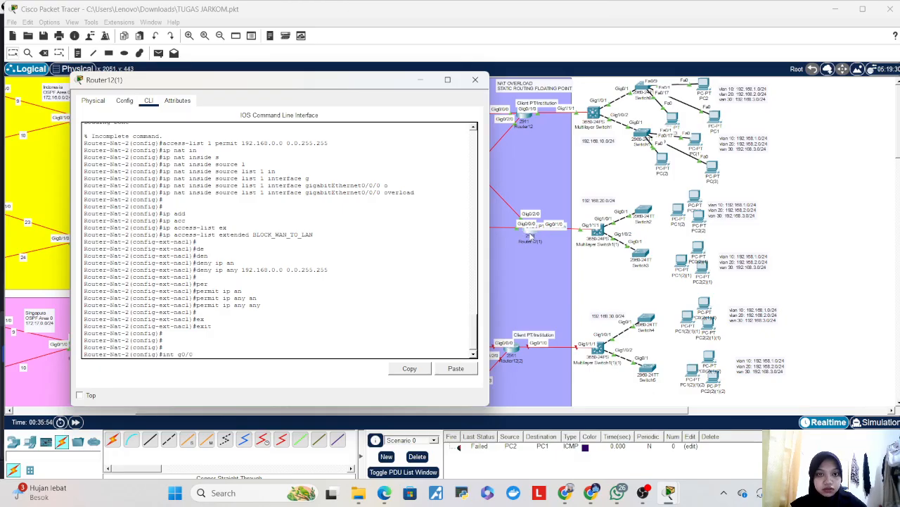
mouse_move(529, 237)
mouse_down()
mouse_move(532, 255)
mouse_move(535, 237)
mouse_up()
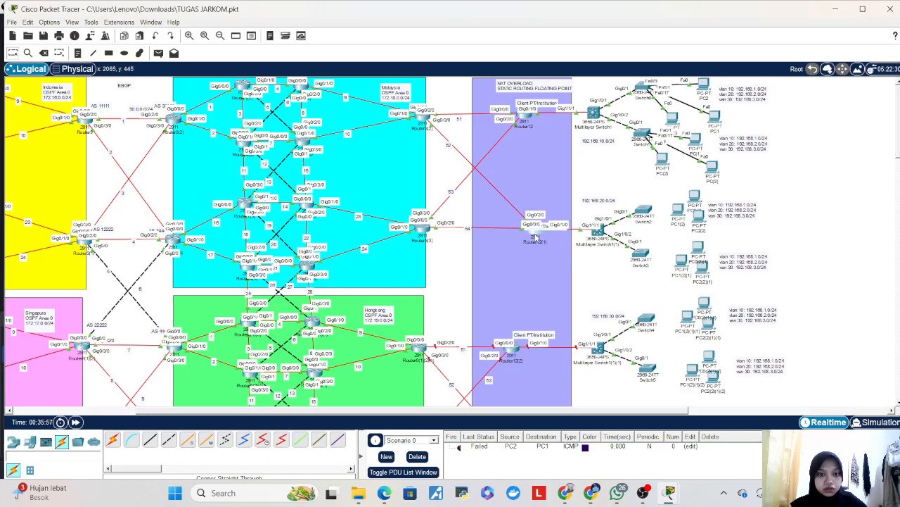
click(539, 236)
drag(316, 80, 386, 79)
key(Return)
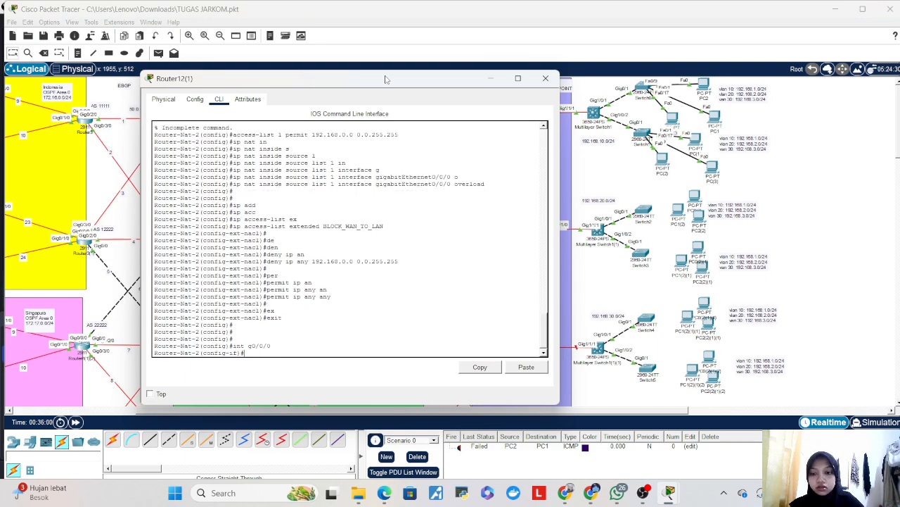
- Apply access group BLOCK_WAN_TO_LAN in the inbound direction on Router-Nat-2's interface g0/0/0
text(ip acc)
key(Tab)
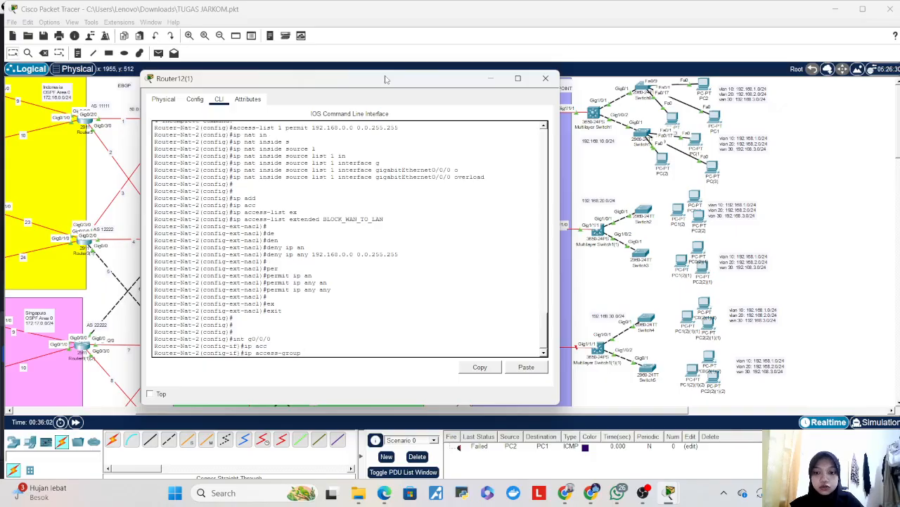
click(325, 215)
drag(326, 214, 380, 220)
double_click(344, 219)
key(ctrl+c)
click(479, 367)
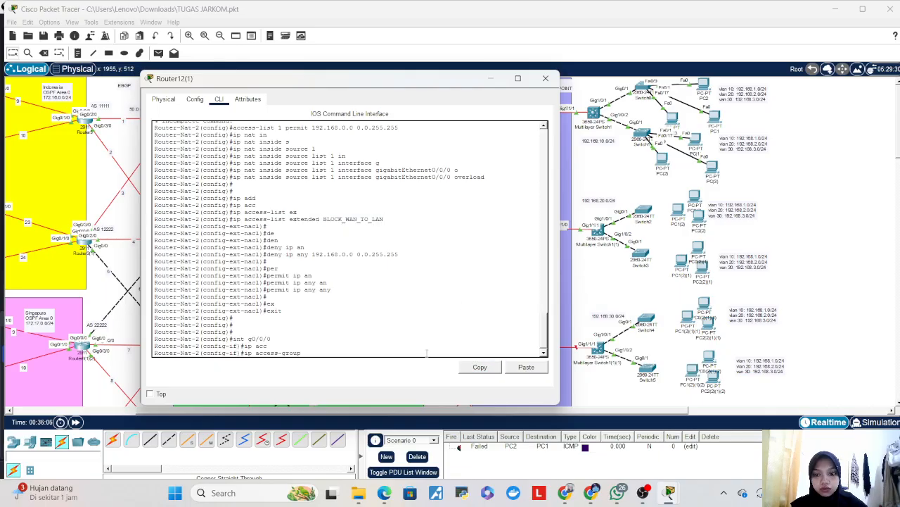
click(521, 371)
key(Return)
key(Return)
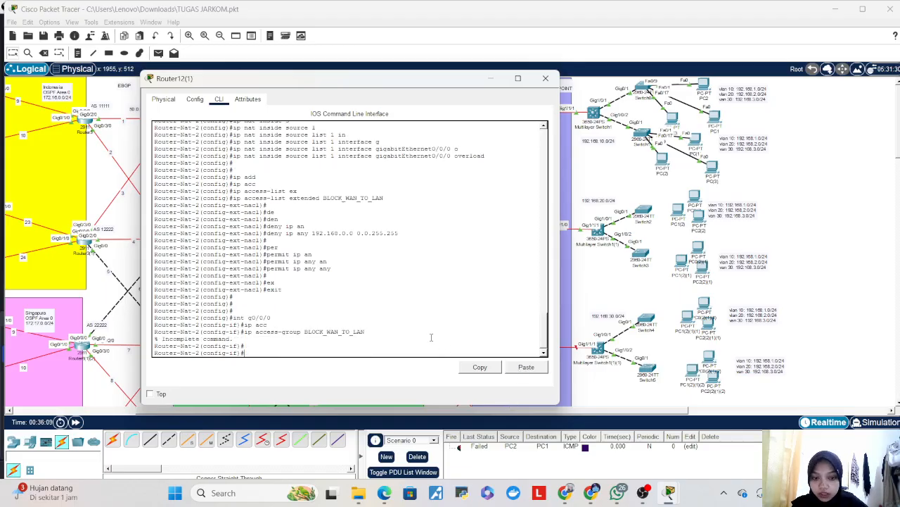
key(Up)
text(in)
key(Return)
key(Return)
key(Return)
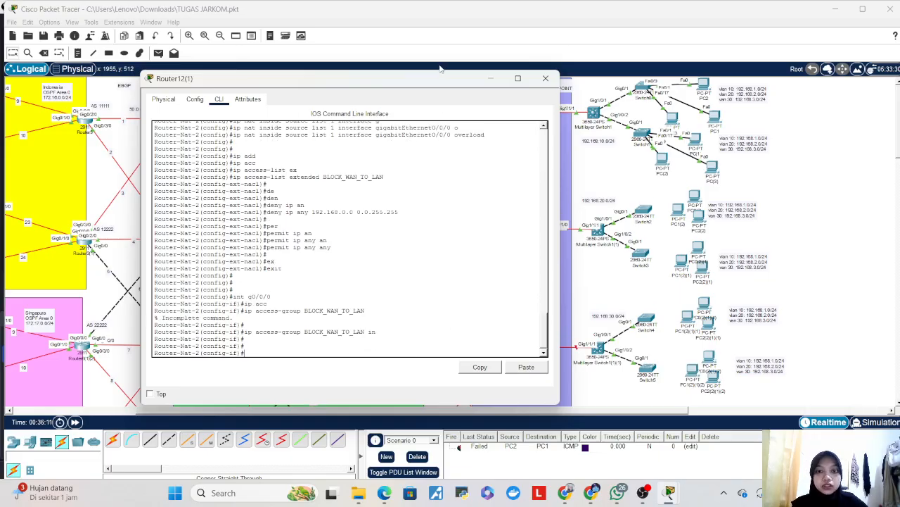
- Apply access group BLOCK_WAN_TO_LAN inbound on Router-Nat-2's interface g0/2/0 and return to global configuration
mouse_move(440, 88)
mouse_down()
mouse_move(258, 106)
mouse_move(449, 77)
mouse_up()
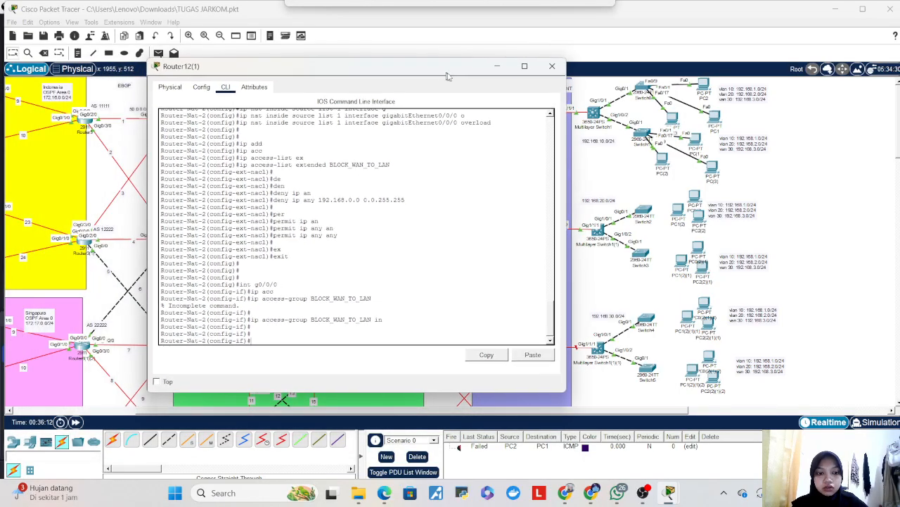
key(Up)
key(Up)
key(Up)
key(Up)
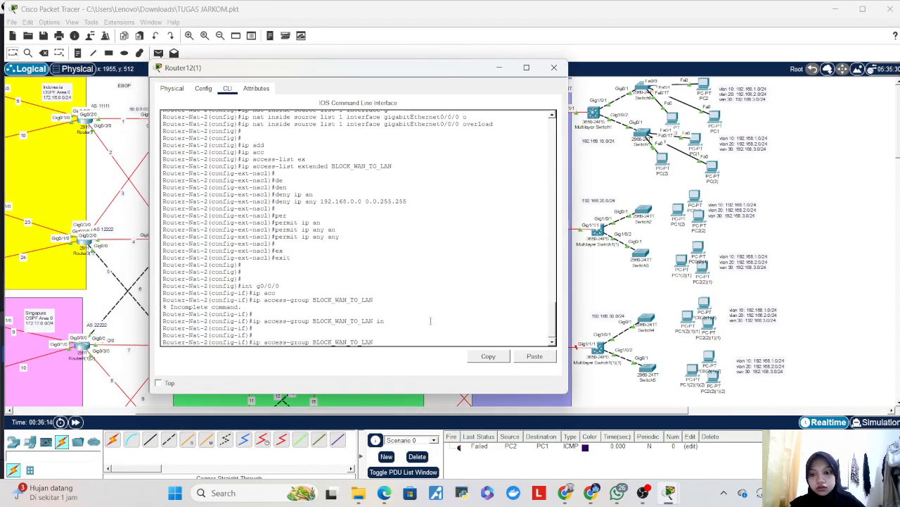
key(BackSpace)
key(BackSpace)
key(BackSpace)
text(2/0)
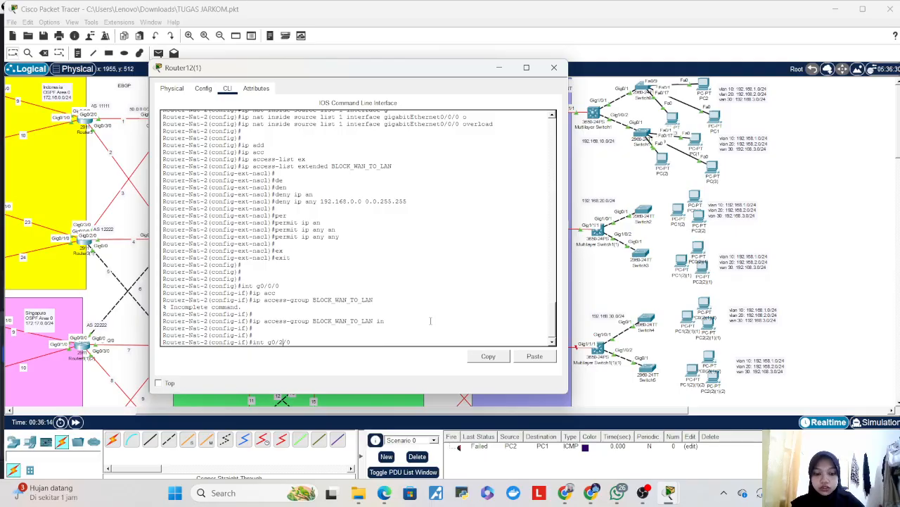
key(Return)
key(Up)
key(Up)
key(Return)
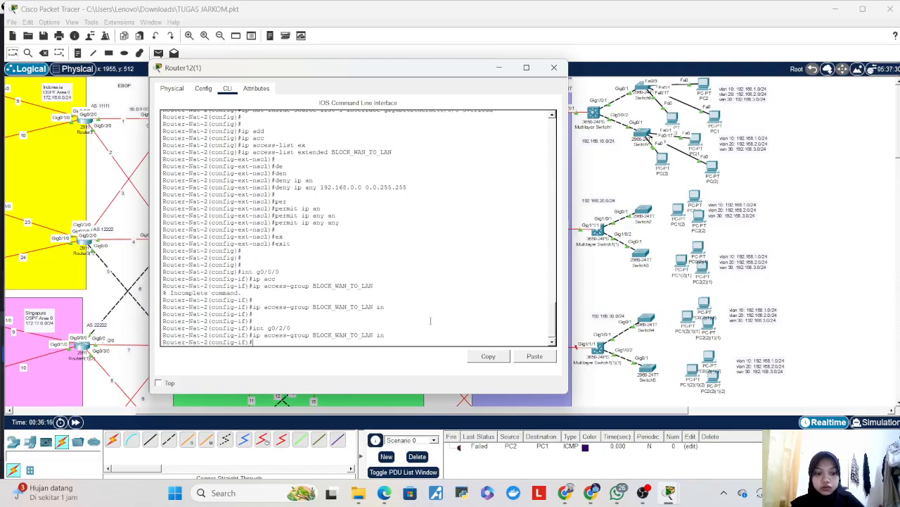
key(Return)
key(Return)
text(ex)
key(Return)
key(Return)
key(Return)
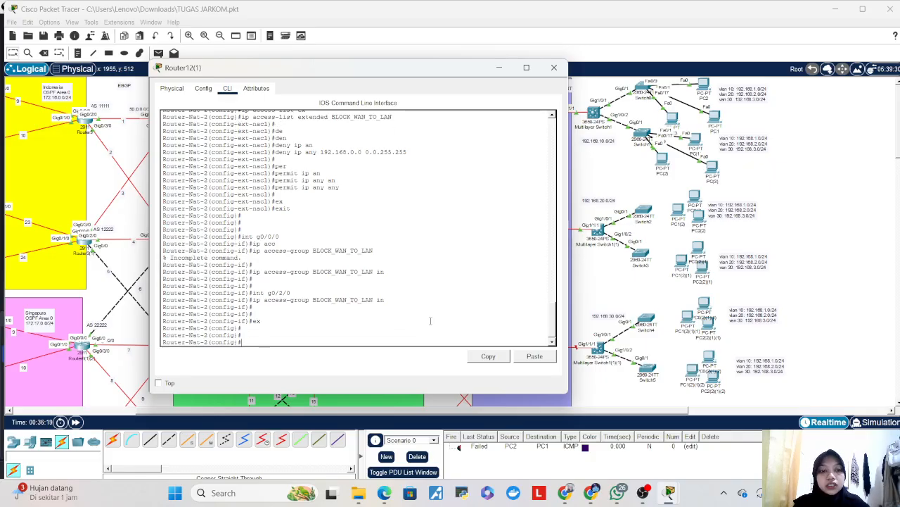
- Try to add a static route on Router-Nat-2 to 192.168.1.0 with mask 255.255.255.255.0 and next hop 192.168.20.2
text(ip to)
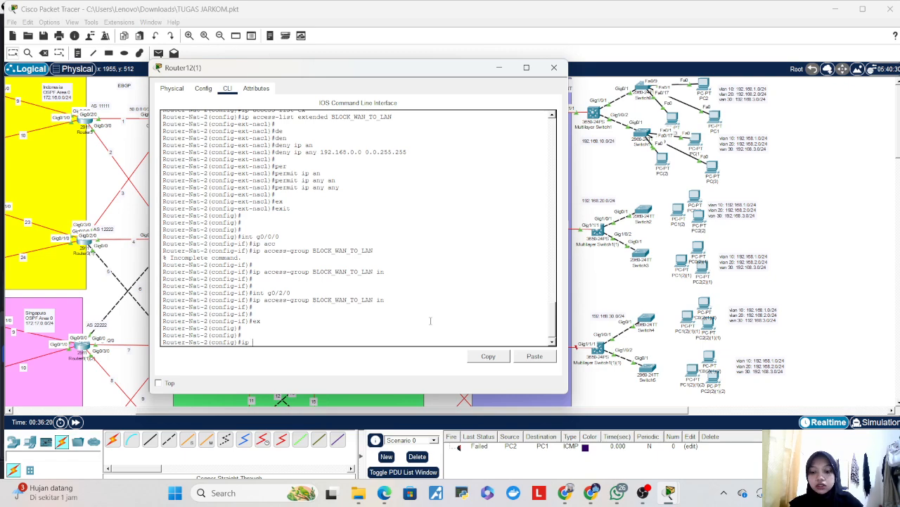
key(Tab)
text(ute)
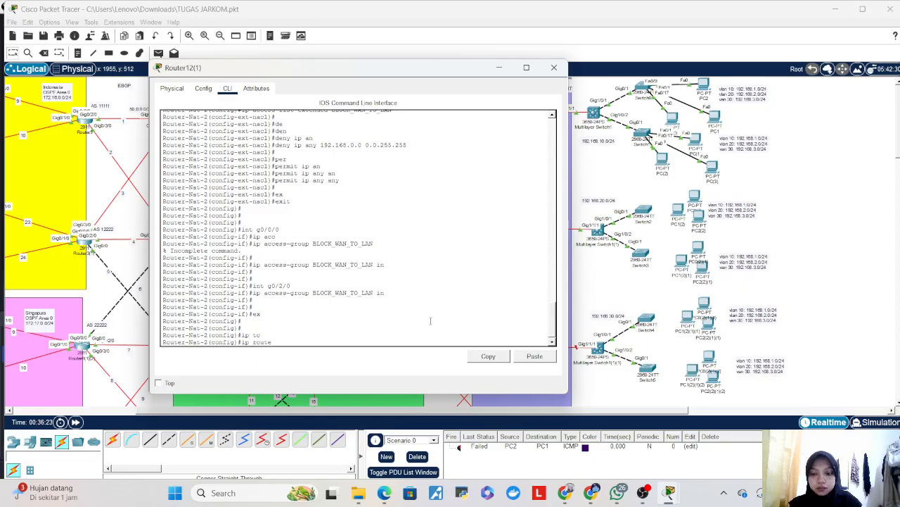
text( p)
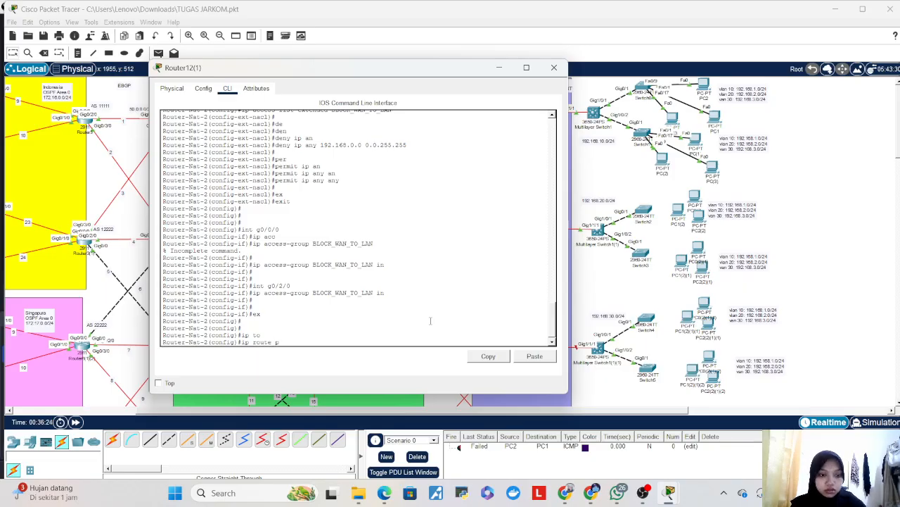
key(BackSpace)
text(192)
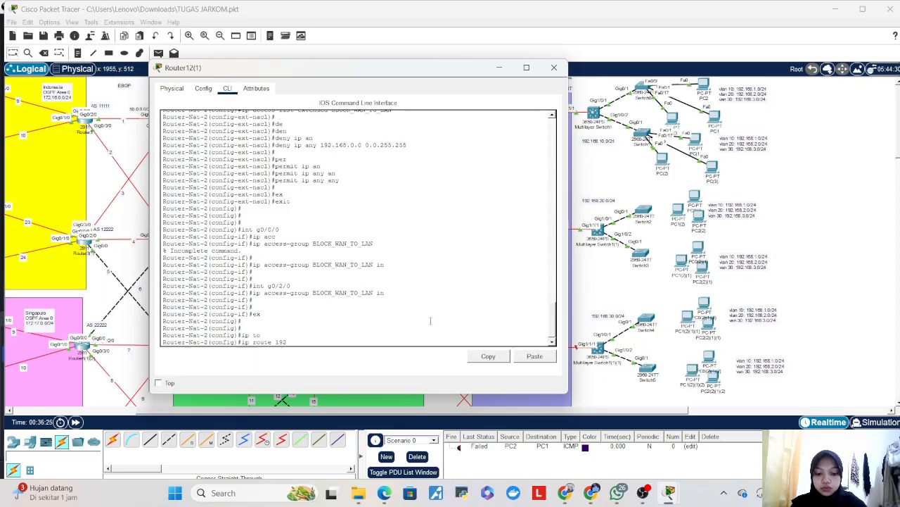
text(.168.)
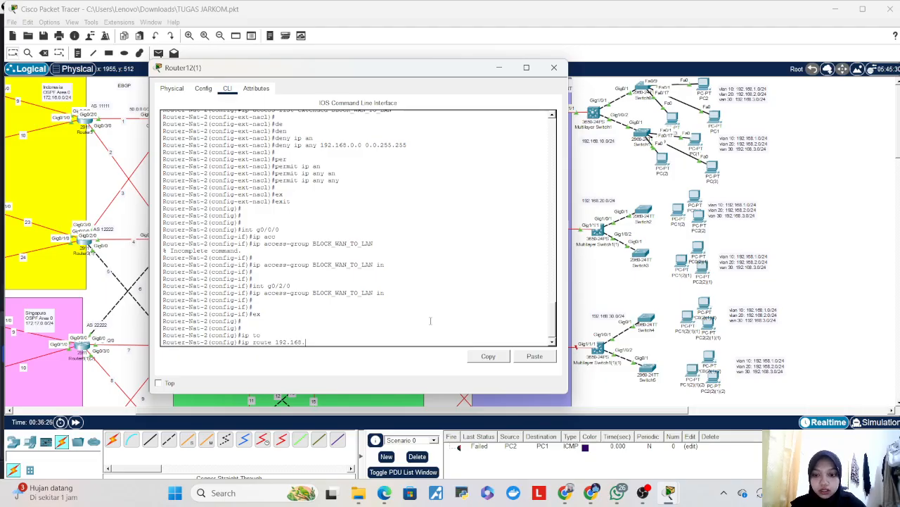
text(1)
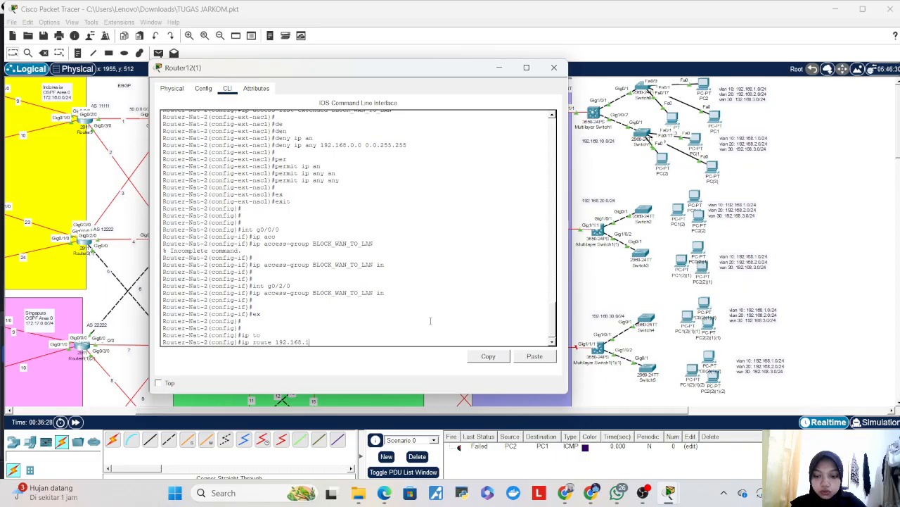
text(.0 0.0.0)
key(BackSpace)
key(BackSpace)
key(BackSpace)
key(BackSpace)
text(255.255.255.255)
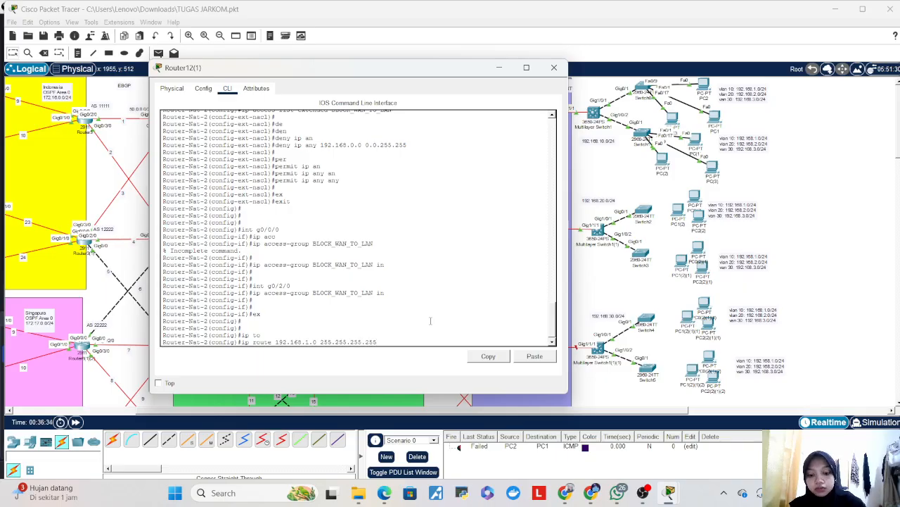
text(0 192.168)
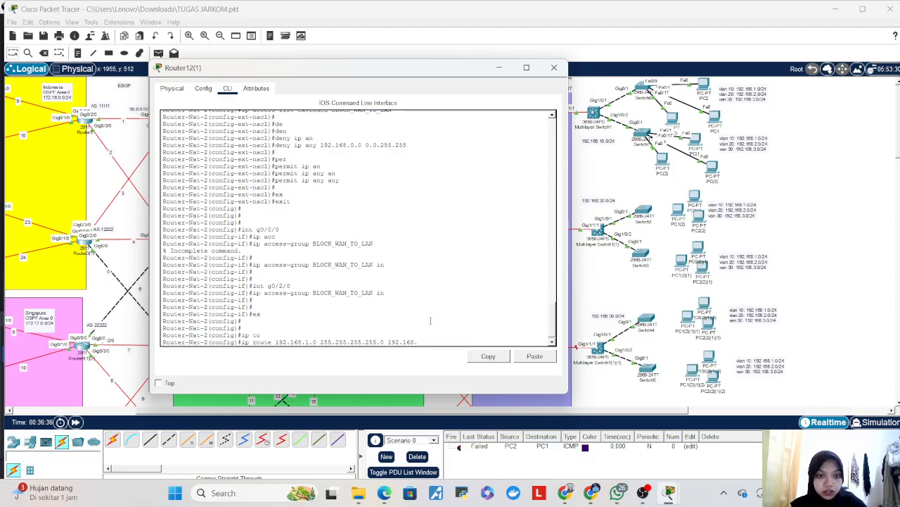
text(.2)
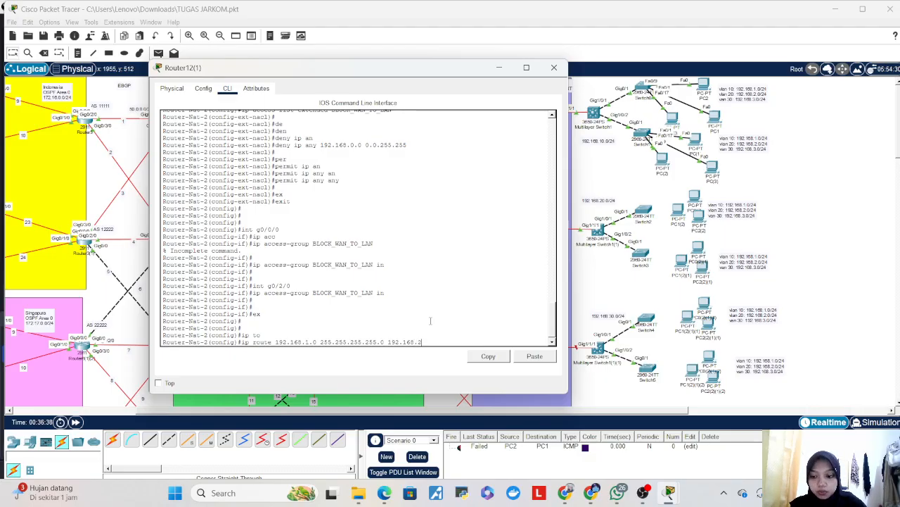
text(0.2)
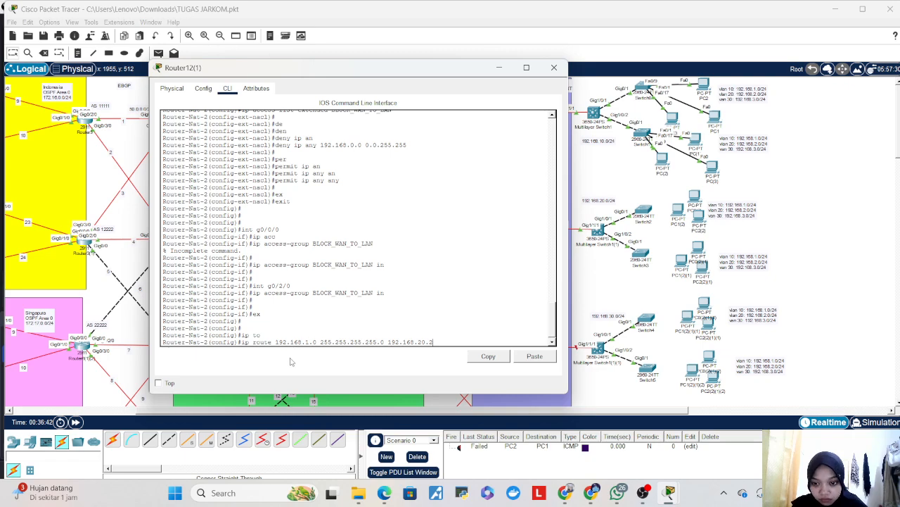
key(Return)
- Correct the route's mask to 255.255.255.0 and add the static route to 192.168.1.0 via 192.168.20.2 on Router-Nat-2
key(Up)
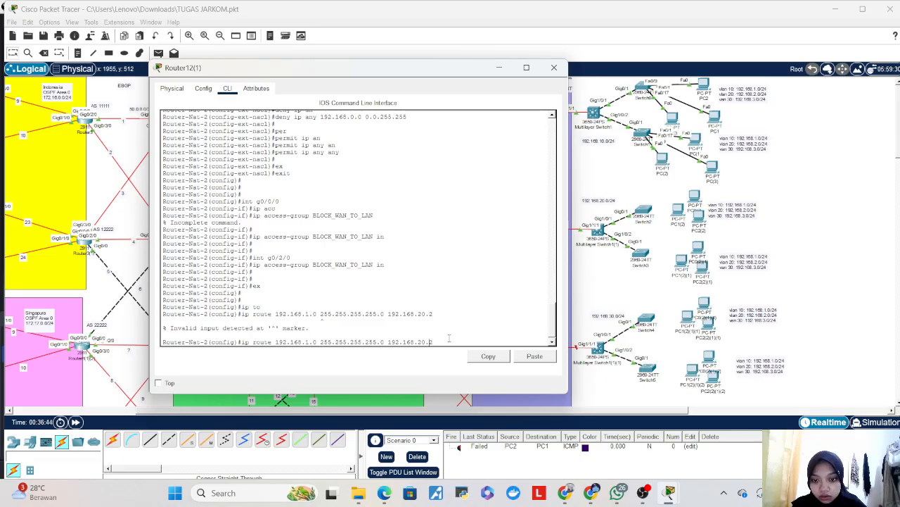
key(BackSpace)
key(BackSpace)
key(BackSpace)
key(BackSpace)
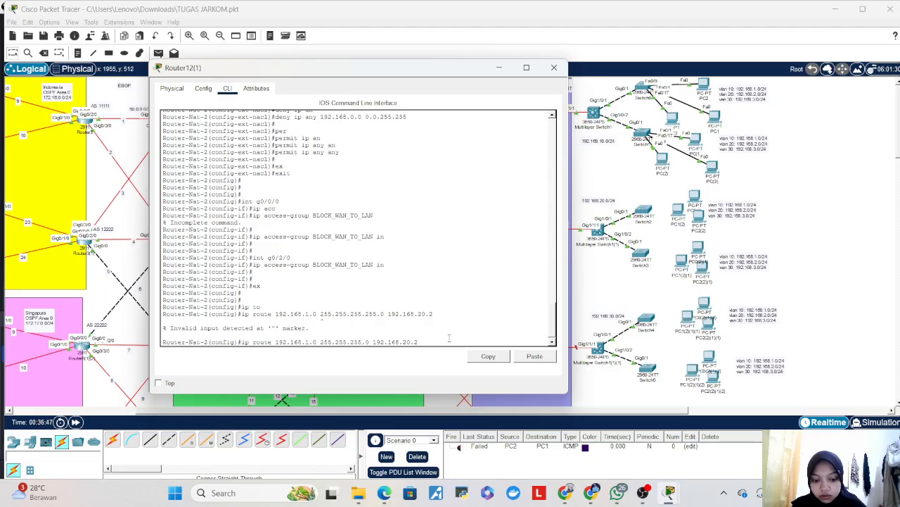
key(Return)
- Add a static route on Router-Nat-2 to 192.168.2.0 with mask 255.255.255.0 via 192.168.20.2
key(Up)
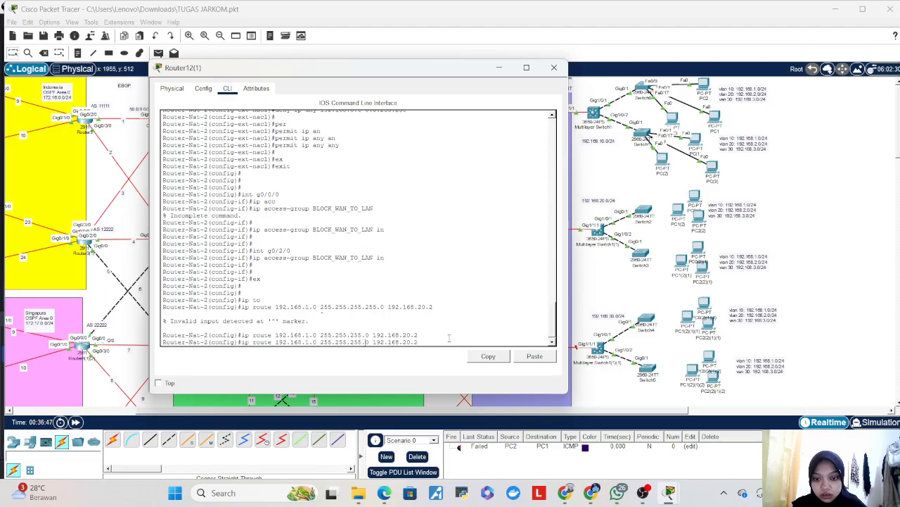
key(BackSpace)
key(BackSpace)
key(BackSpace)
text(2.0)
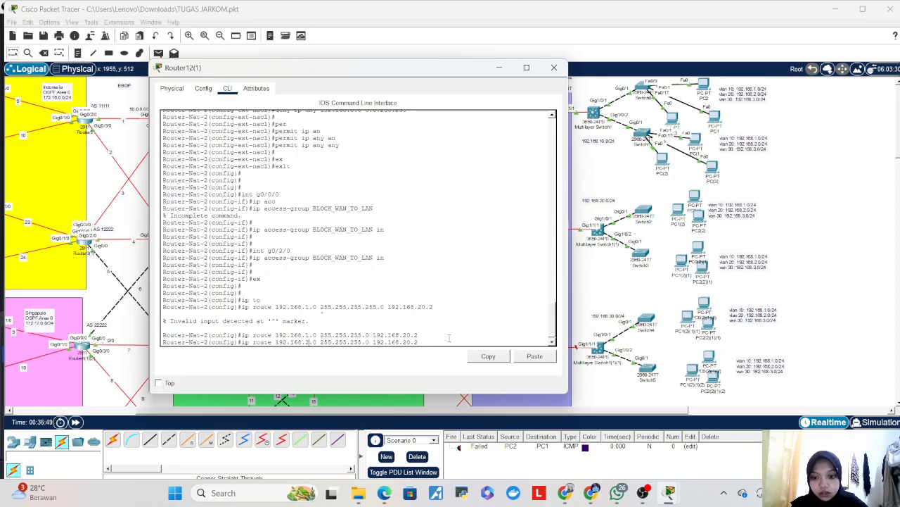
key(Return)
- Add a static route on Router-Nat-2 to 192.168.3.0 with mask 255.255.255.0 via 192.168.20.2
key(Up)
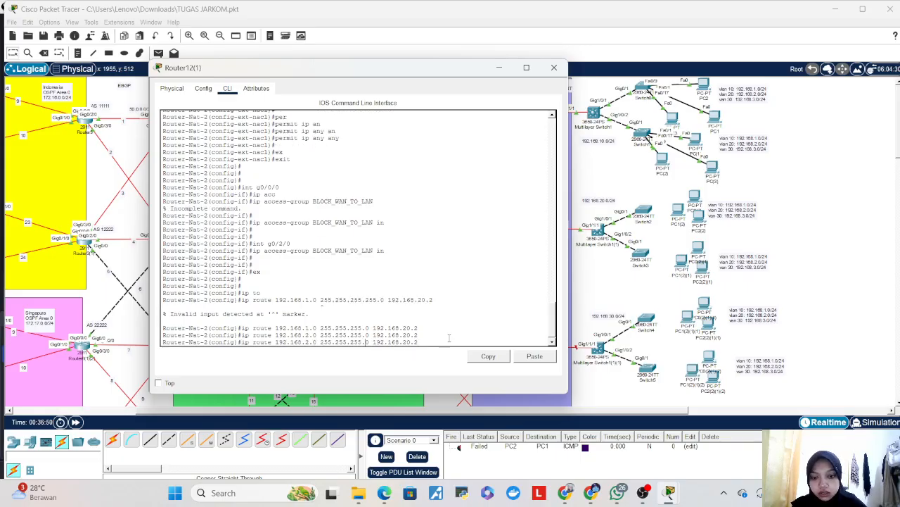
key(Left)
key(BackSpace)
text(3)
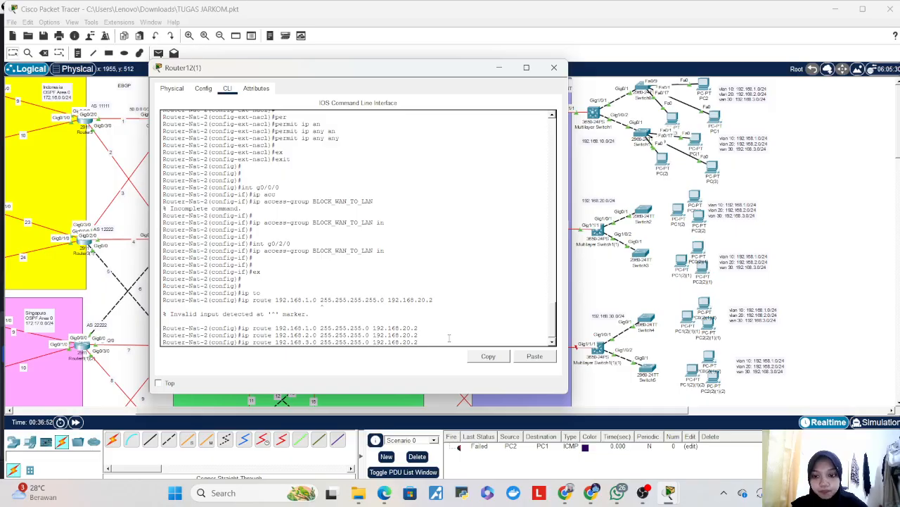
key(Return)
- Begin another ip command in Router-Nat-2's global configuration
key(Return)
key(Return)
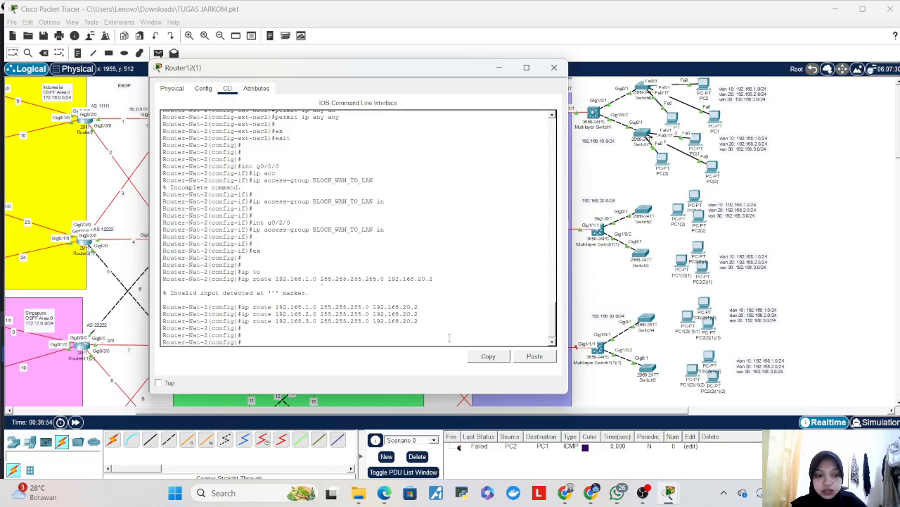
text(ip)
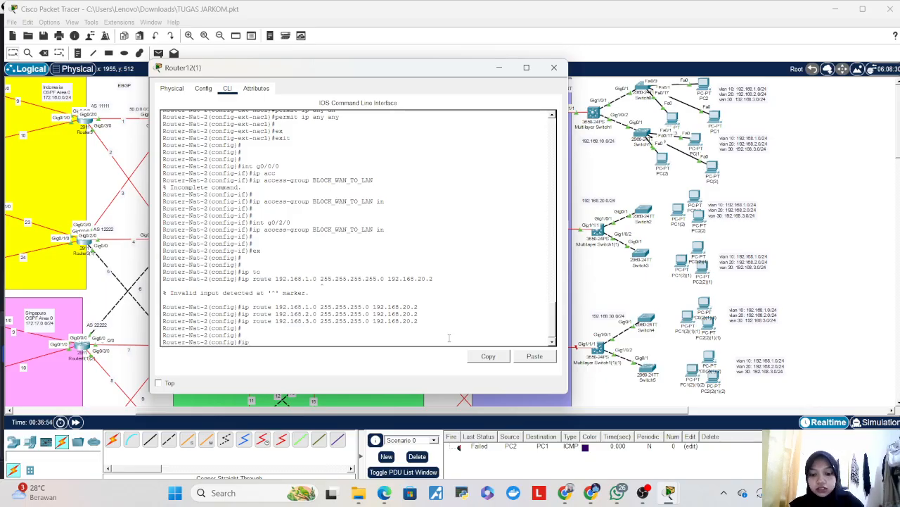
- Add a default static route on Router-Nat-2 via next hop 172.18.52.1
text( route 0.0.0.)
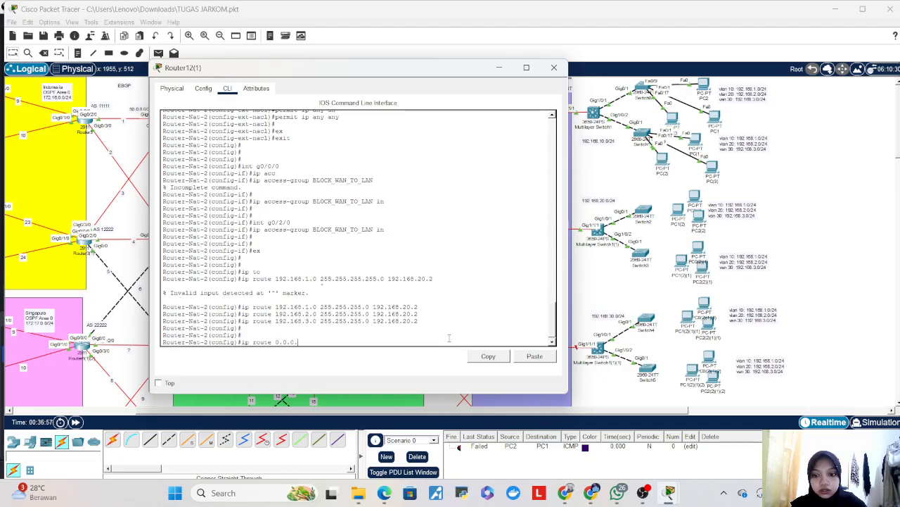
text(0 0.0.0.0 172.16)
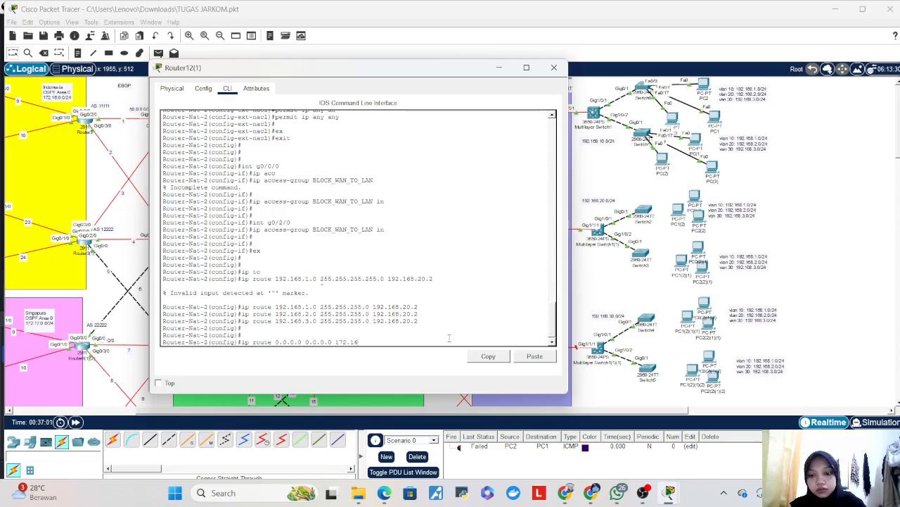
key(BackSpace)
text(8)
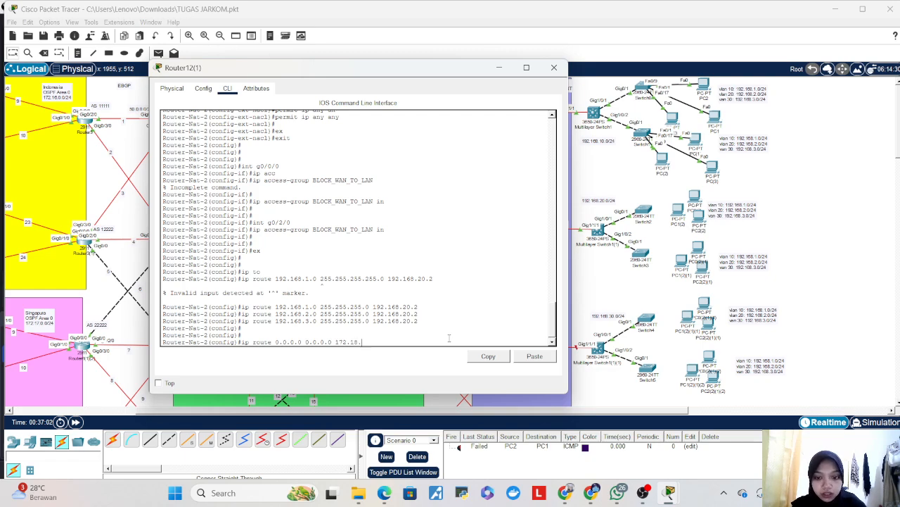
text(.52)
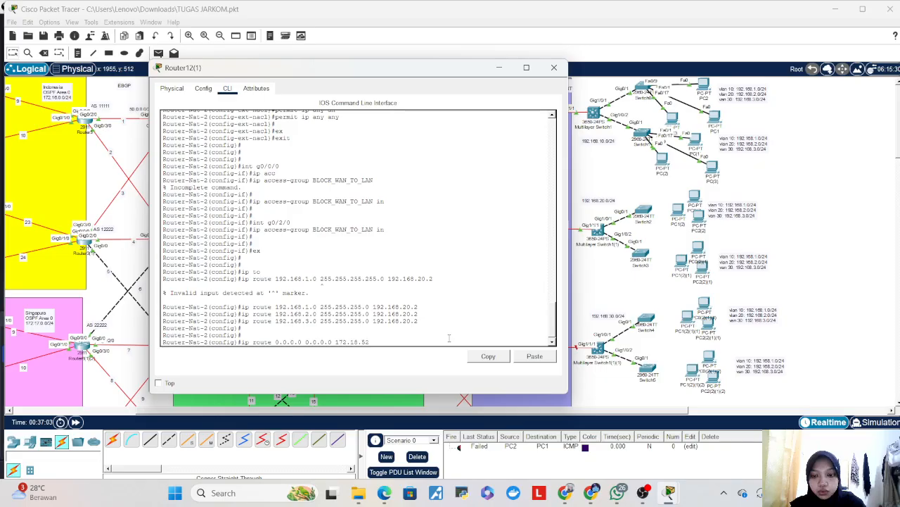
text(.1)
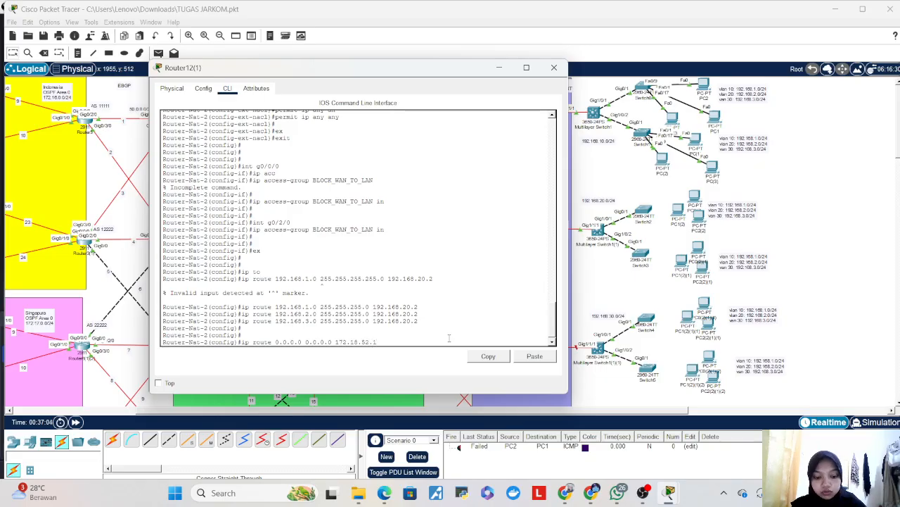
key(Return)
- Add a second default static route on Router-Nat-2 via next hop 172.18.54.1
key(Up)
key(Left)
key(Left)
key(BackSpace)
text(4)
key(Return)
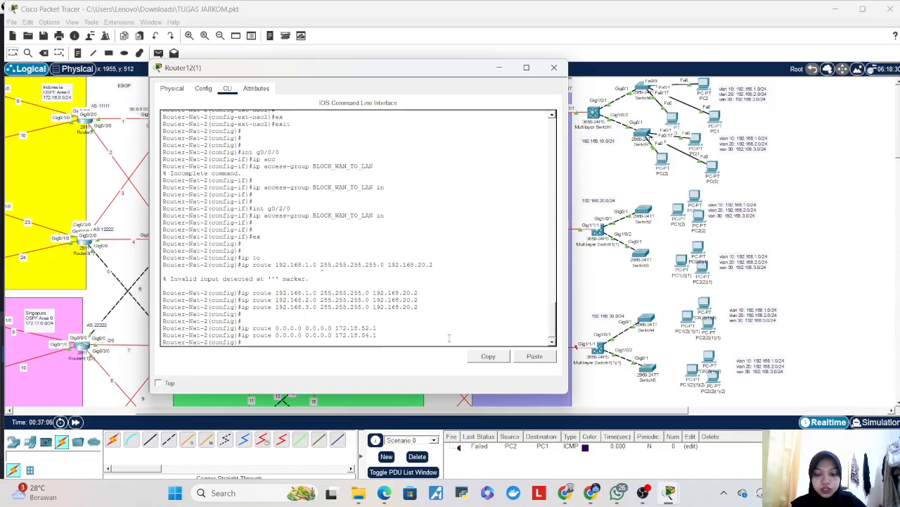
key(Return)
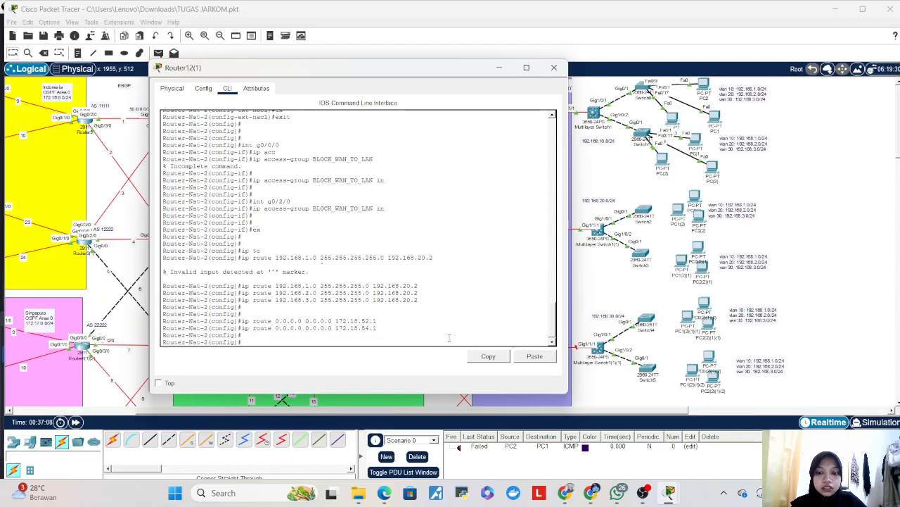
- Add a floating default route via 172.18.52.1 with an administrative distance of 10
key(Up)
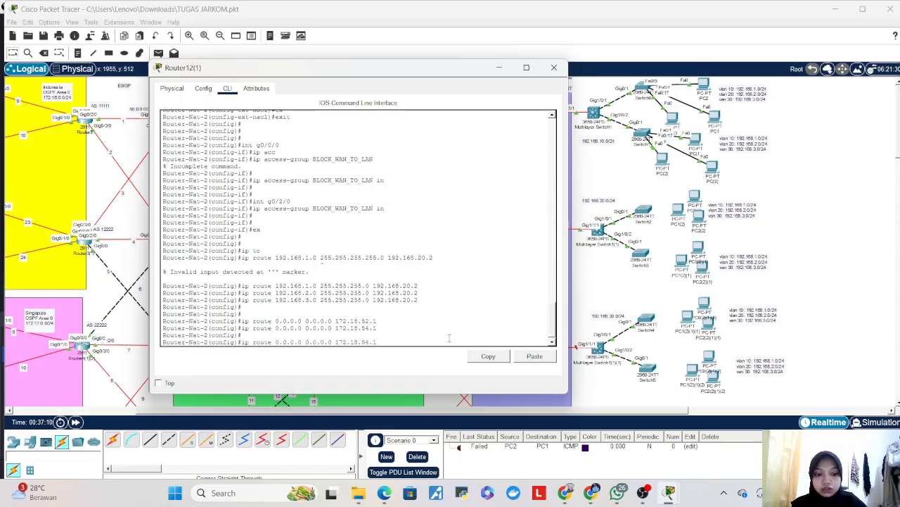
key(Left)
key(Left)
key(BackSpace)
text(2.1)
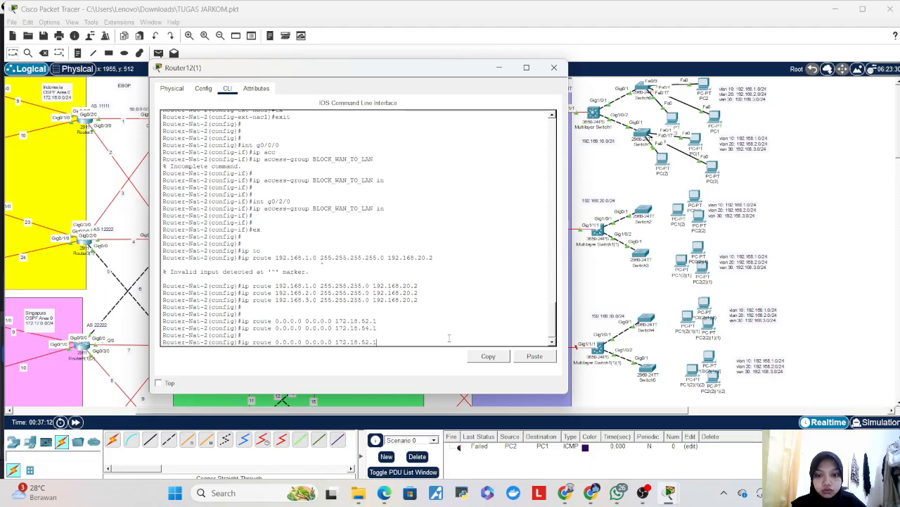
text( 10)
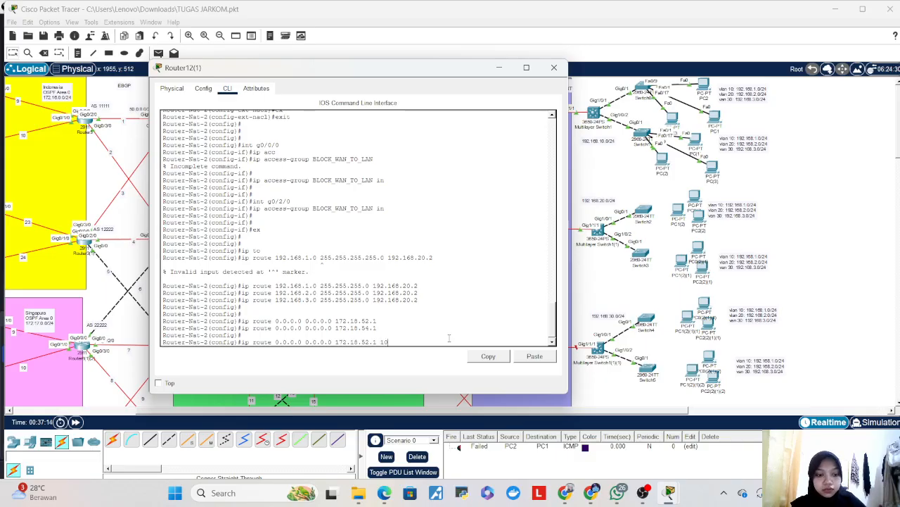
key(Return)
key(Return)
key(Return)
- Leave configuration mode on Router-Nat-2, save the running configuration with wr, and close the router's window
text(end)
key(Return)
key(Return)
text(wr)
key(Return)
key(Return)
key(Return)
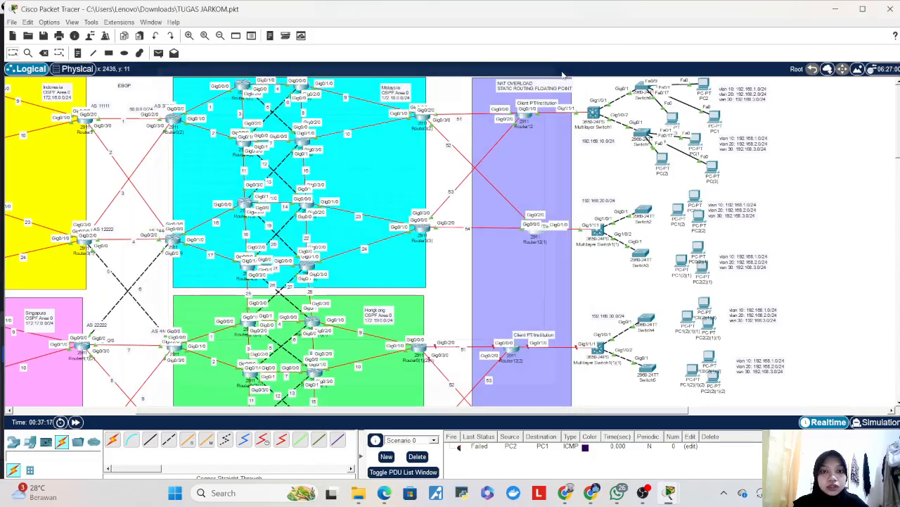
click(553, 67)
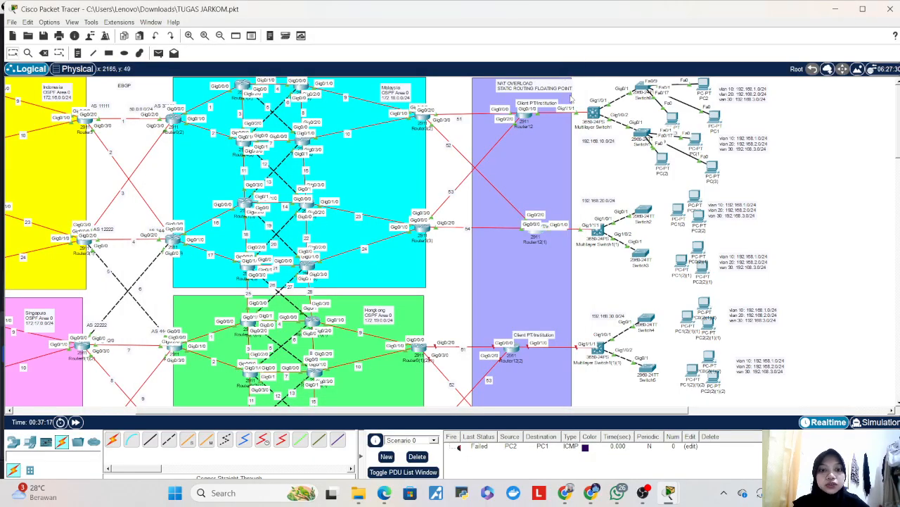
- Open the command line of Multilayer Switch1(1), decline the initial configuration dialog, and enter privileged mode
click(598, 230)
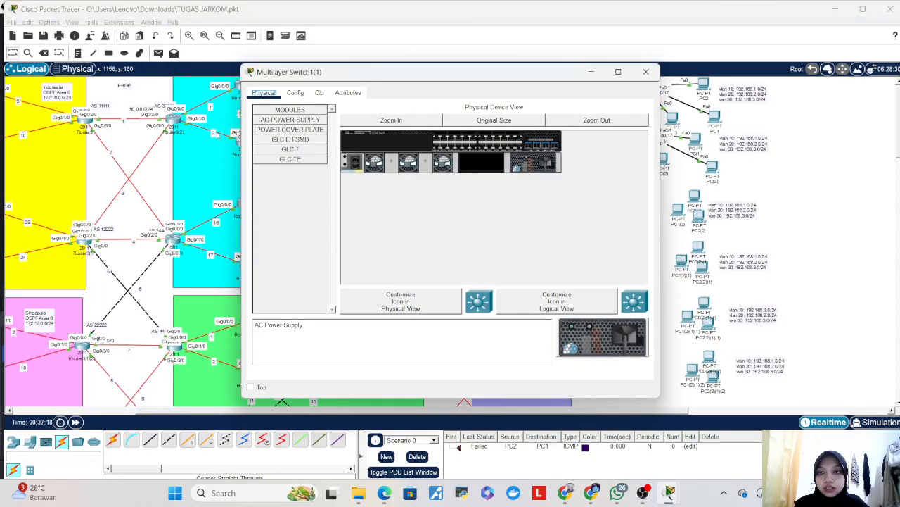
click(320, 94)
click(265, 94)
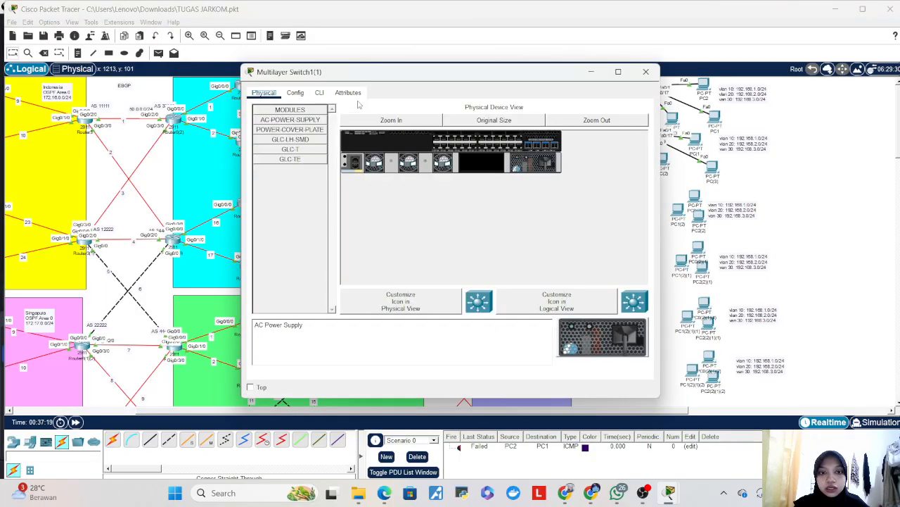
click(317, 95)
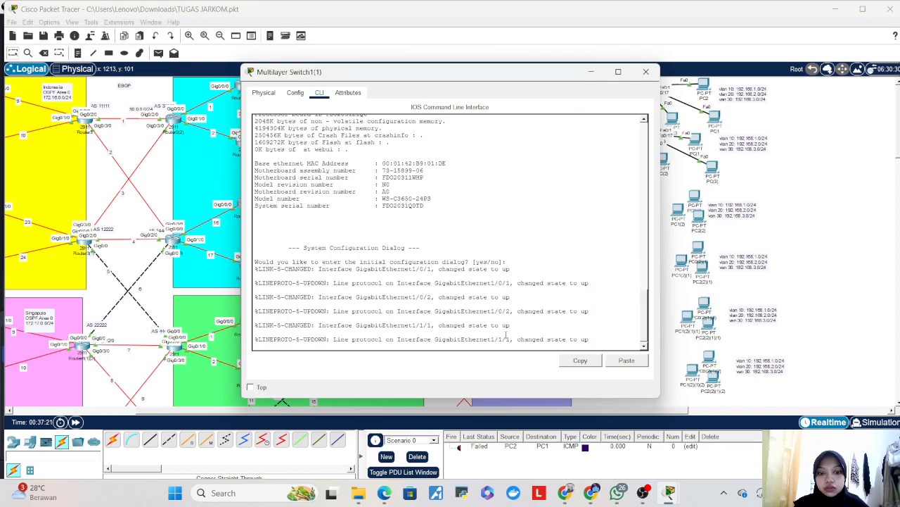
key(Return)
key(Return)
text(no)
key(Return)
key(Return)
text(en)
key(Return)
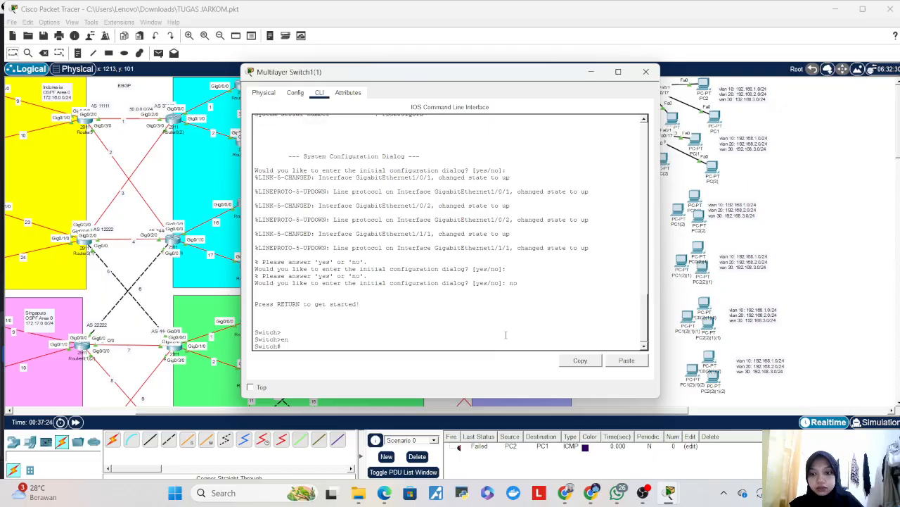
- Enter global configuration mode on the multilayer switch and set its hostname to SW3-2
text(ho)
key(Tab)
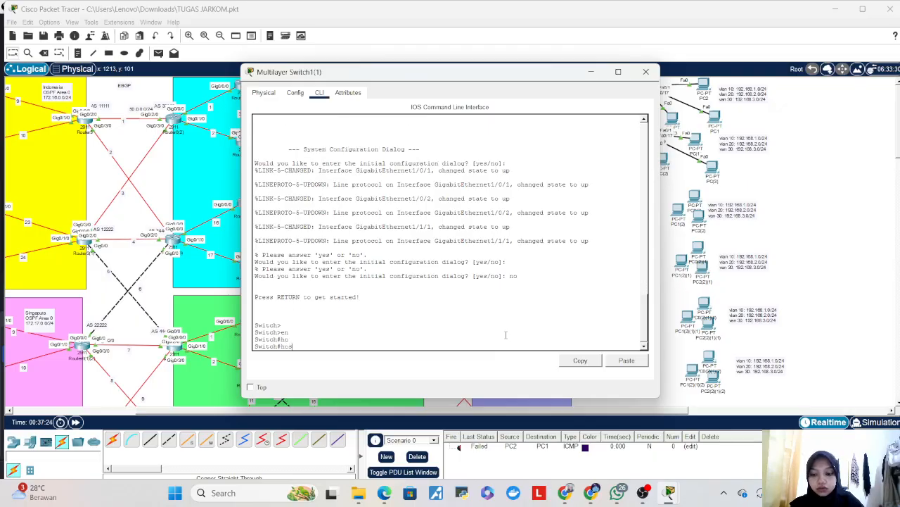
key(BackSpace)
key(BackSpace)
text(conf)
key(Tab)
key(Return)
text(ho)
key(Tab)
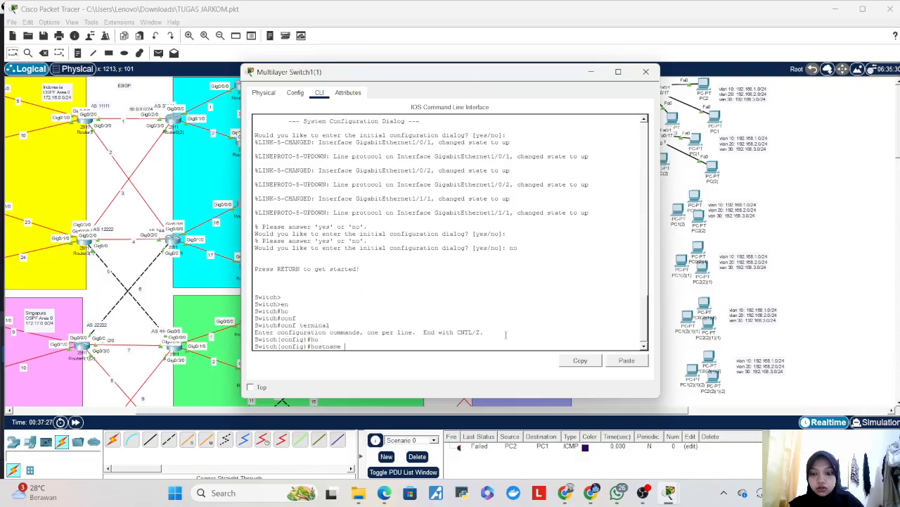
text(SW3-2)
key(Return)
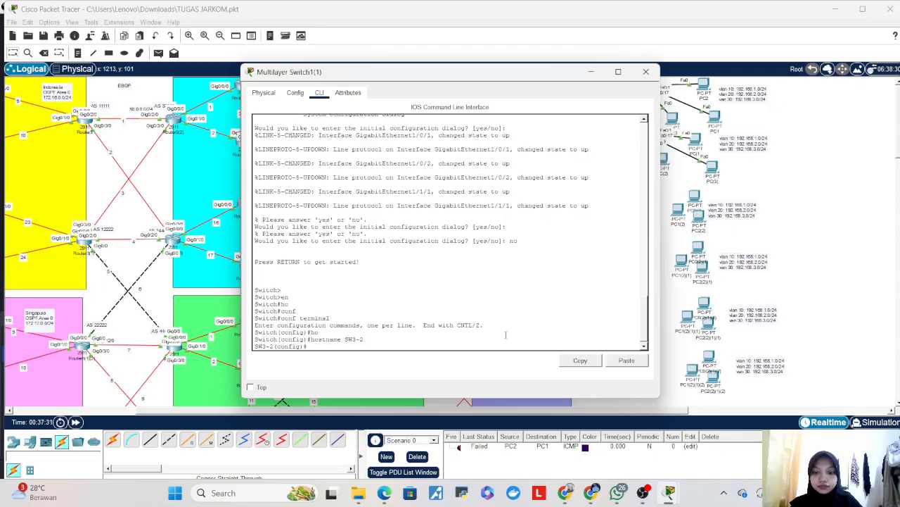
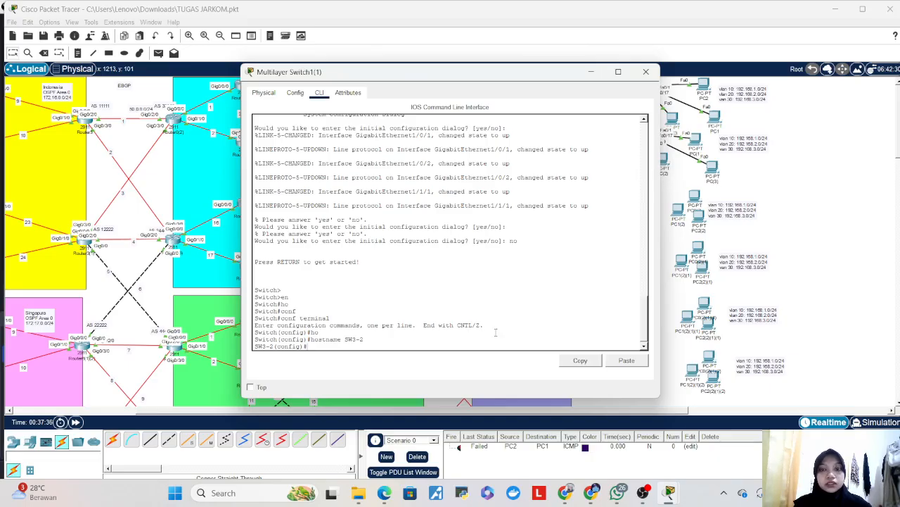
- Assign IP address 192.168.20.2 with mask 255.255.255.0 to the VLAN 1 interface of SW3-2
text(vlan)
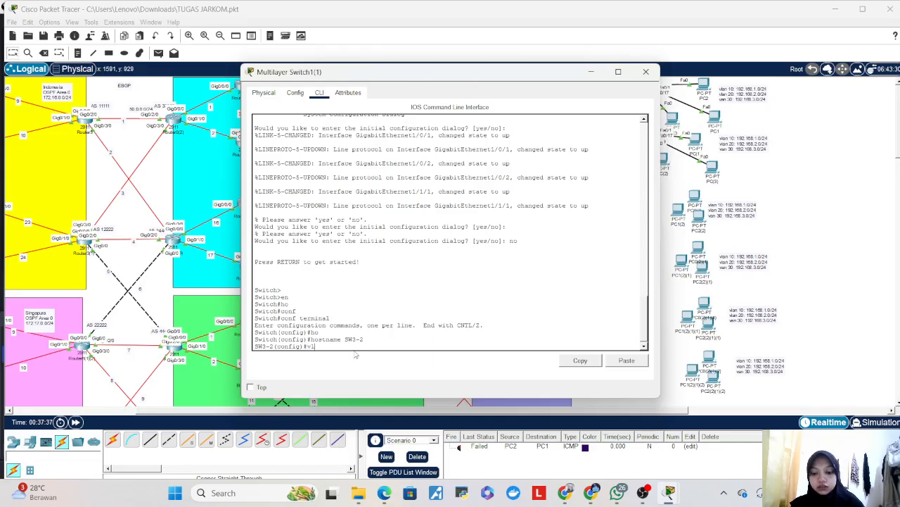
key(BackSpace)
key(BackSpace)
key(BackSpace)
key(BackSpace)
text(int vlan 1)
key(Return)
text(ip add)
key(Tab)
text(192.168.20)
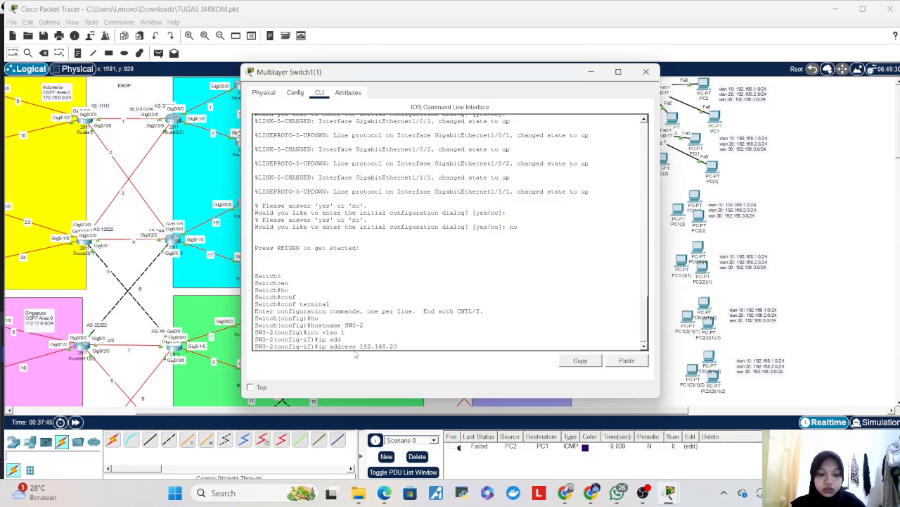
text(.2)
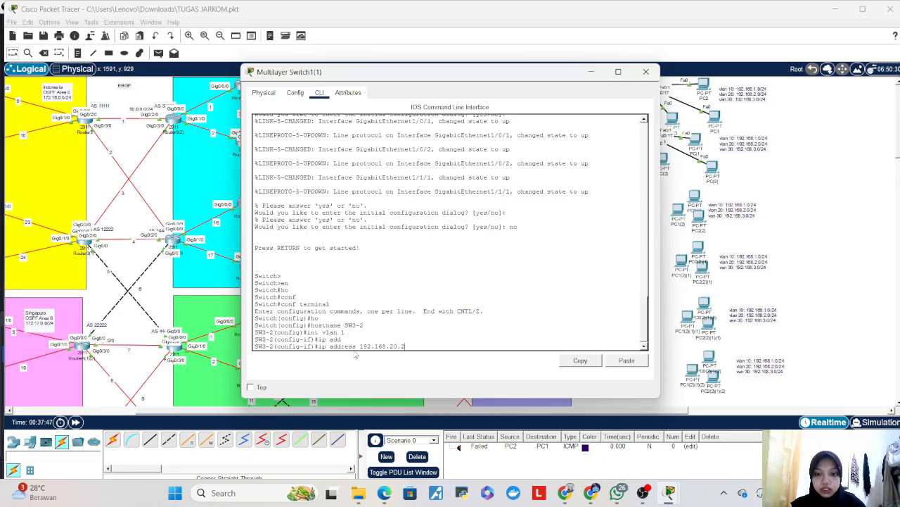
text( 255.25)
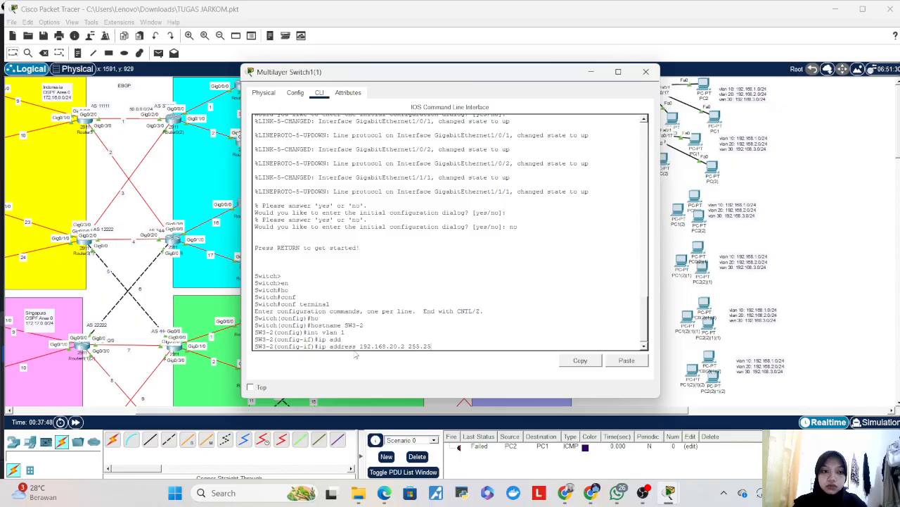
text(5.255.0)
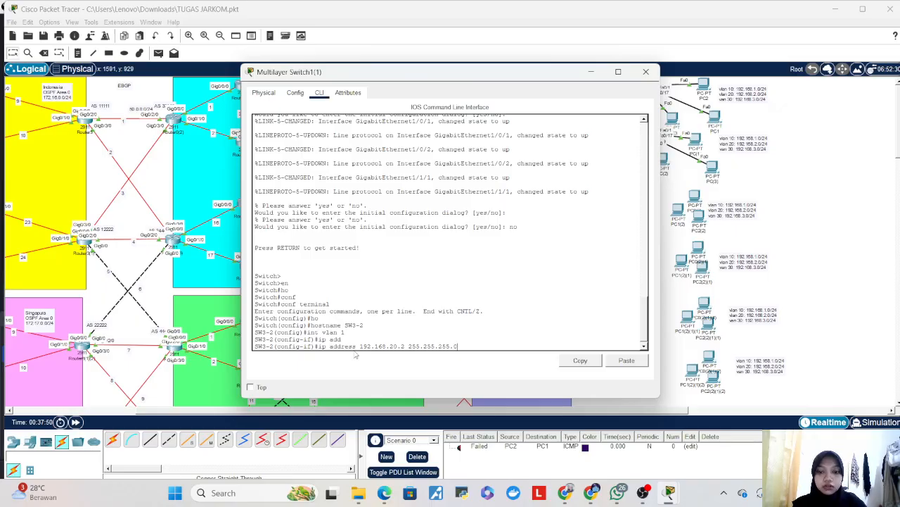
key(Return)
- Enable the VLAN 1 interface with no shutdown and return to global configuration mode
text(no sh)
key(Return)
key(Return)
key(Return)
text(nam)
text(e)
key(BackSpace)
key(BackSpace)
key(BackSpace)
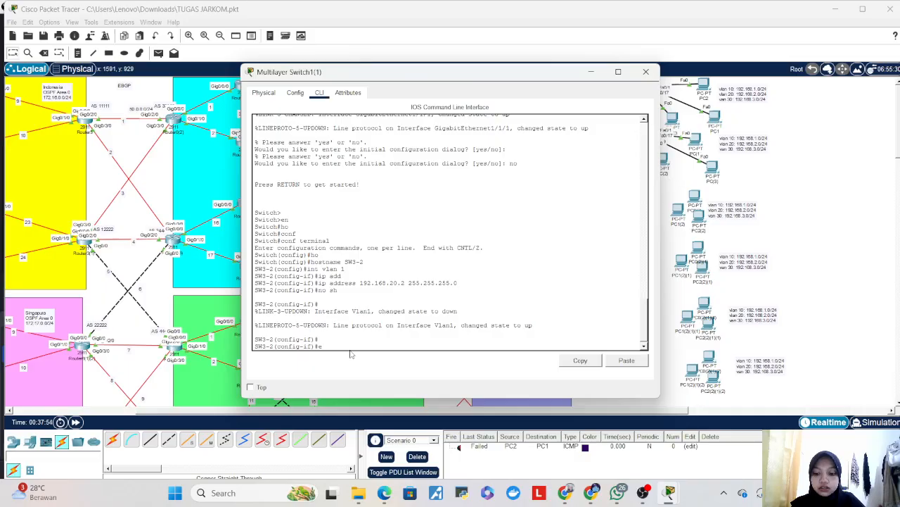
key(Tab)
key(Return)
- Create VLAN 10 on SW3-2 and name it VLAN_10
text(vlan)
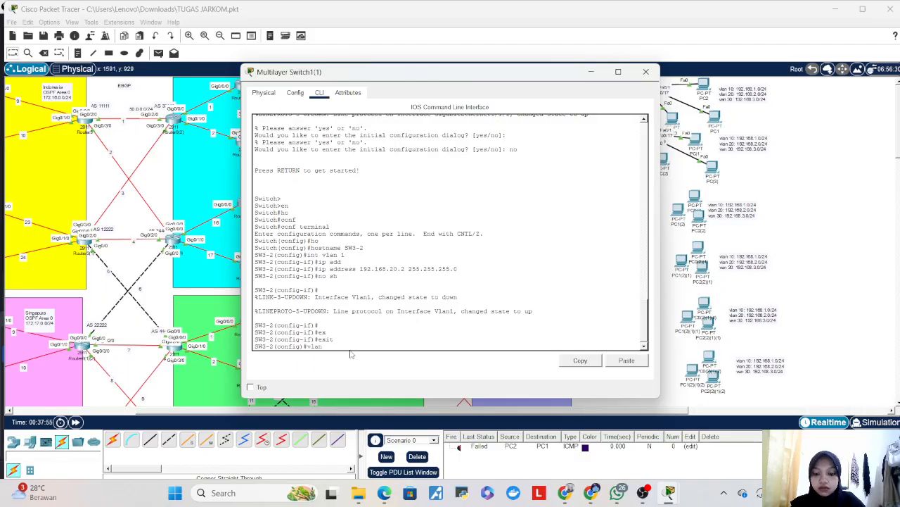
text( 10)
key(Return)
text(nam)
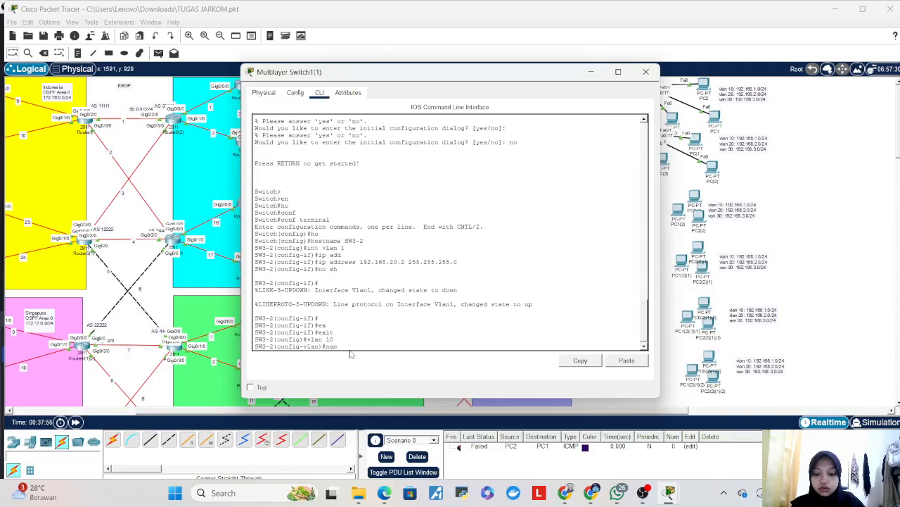
text(e VLAN_10)
key(Return)
- Create VLAN 20 on SW3-2 and name it VLAN_20
text(vlan 20)
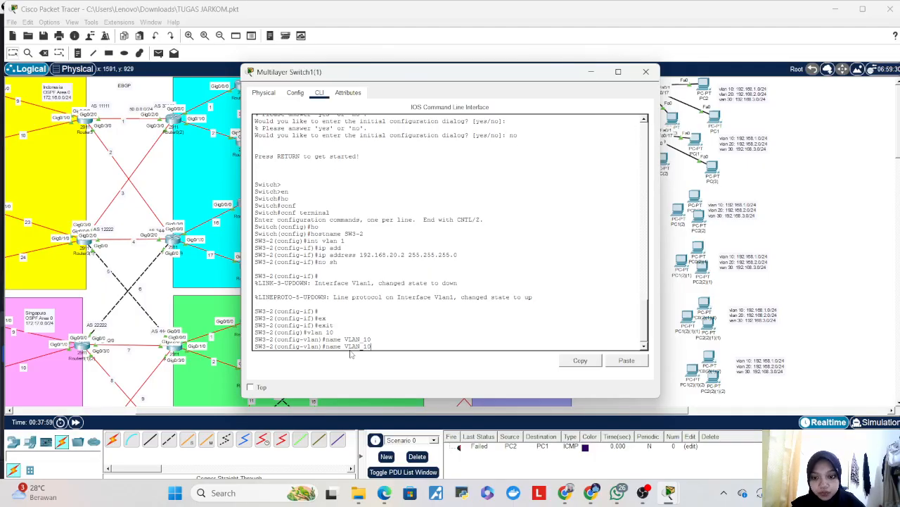
key(Return)
text(name VLAN_20)
key(Return)
- Create VLAN 30 on SW3-2 with the name VLAN_30, and exit VLAN configuration mode
key(Up)
key(Up)
key(Up)
key(Down)
key(BackSpace)
key(BackSpace)
text(30)
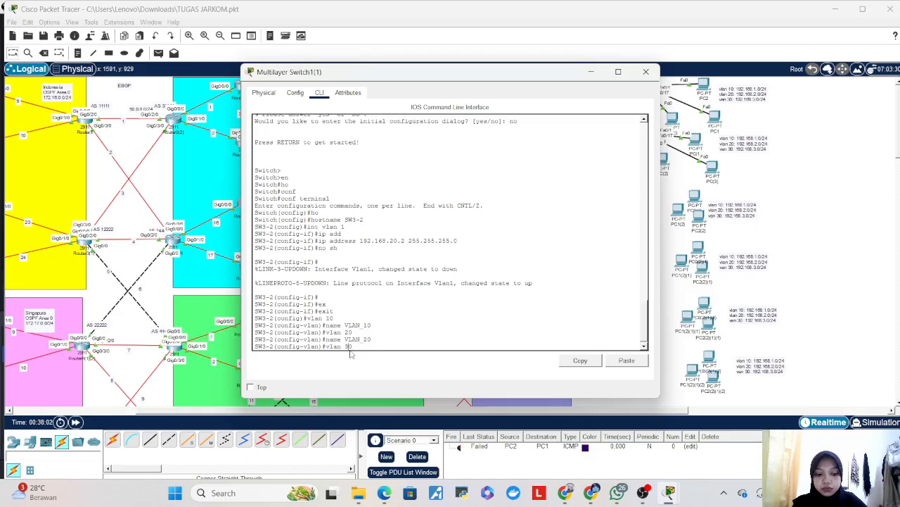
key(Return)
key(Up)
key(Up)
key(BackSpace)
key(BackSpace)
text(30)
key(Return)
key(Return)
key(Return)
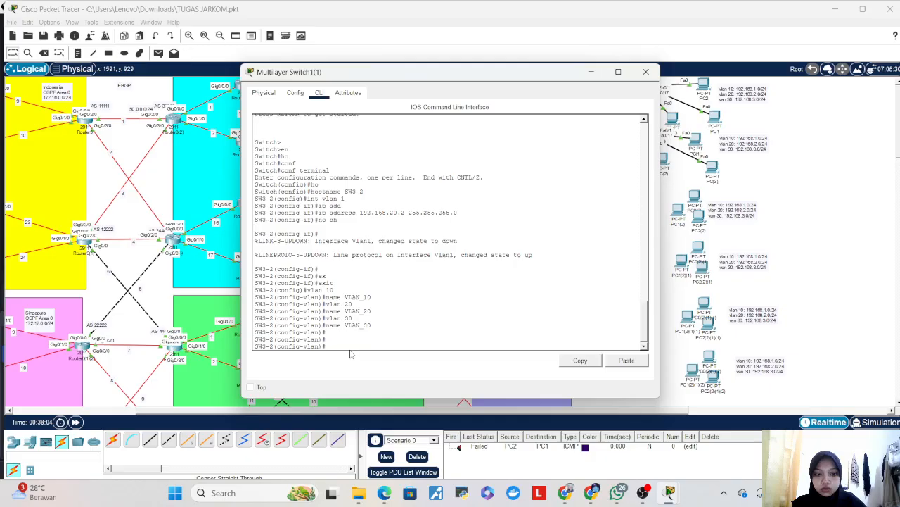
text(EX)
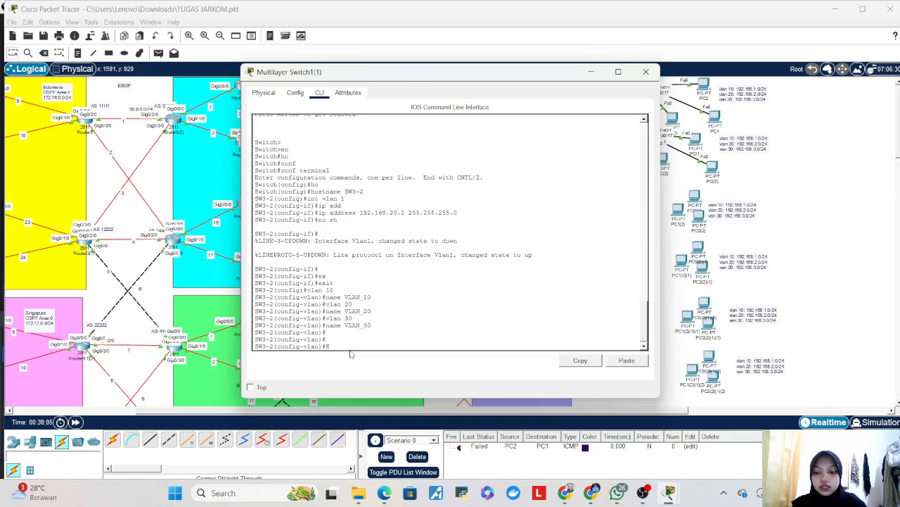
key(Tab)
key(Return)
key(Return)
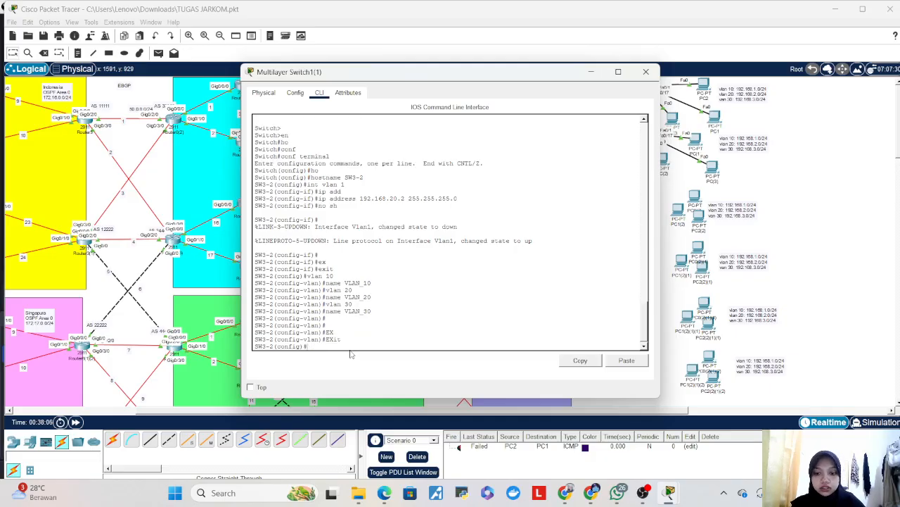
- Configure the VLAN 10 interface on SW3-2 with IP address 192.168.1.1 and mask 255.255.255.0
text(int vl)
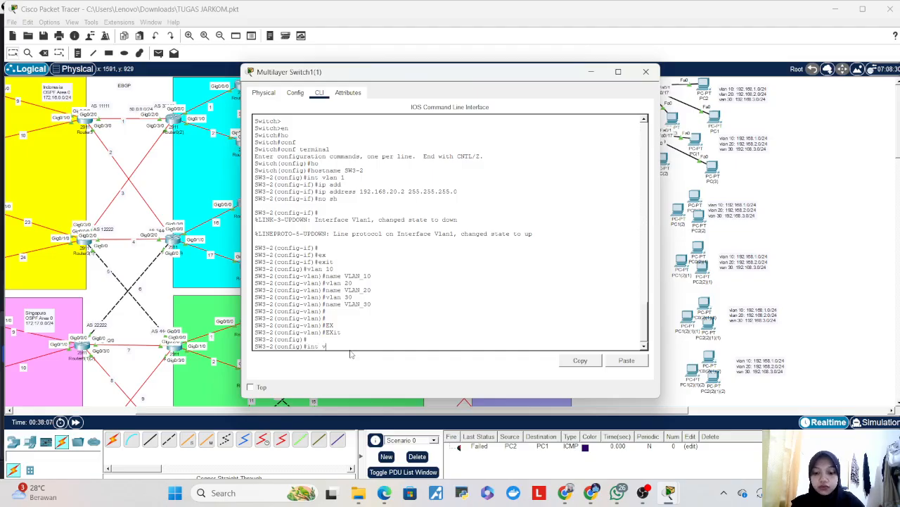
key(Tab)
text(10)
key(Return)
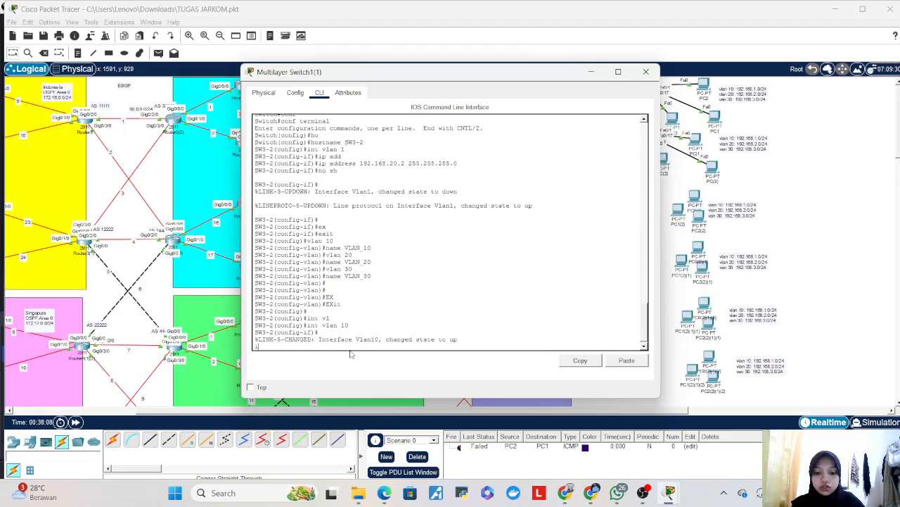
key(Return)
key(Return)
text(ip add)
key(Tab)
text(192.168)
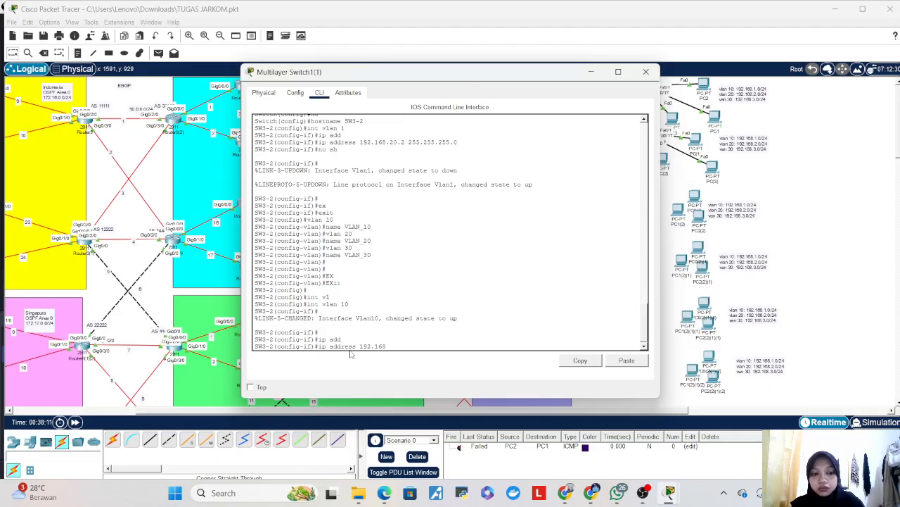
text(.1.1 255)
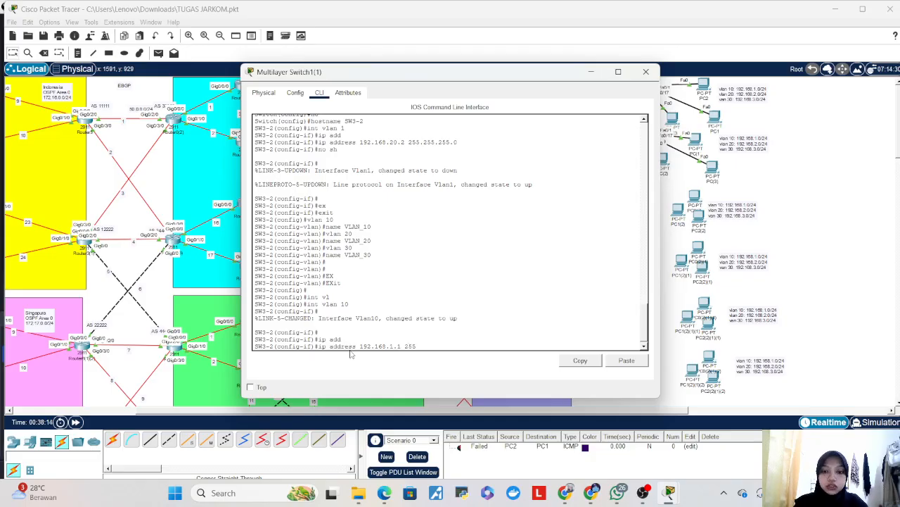
text(.255.255)
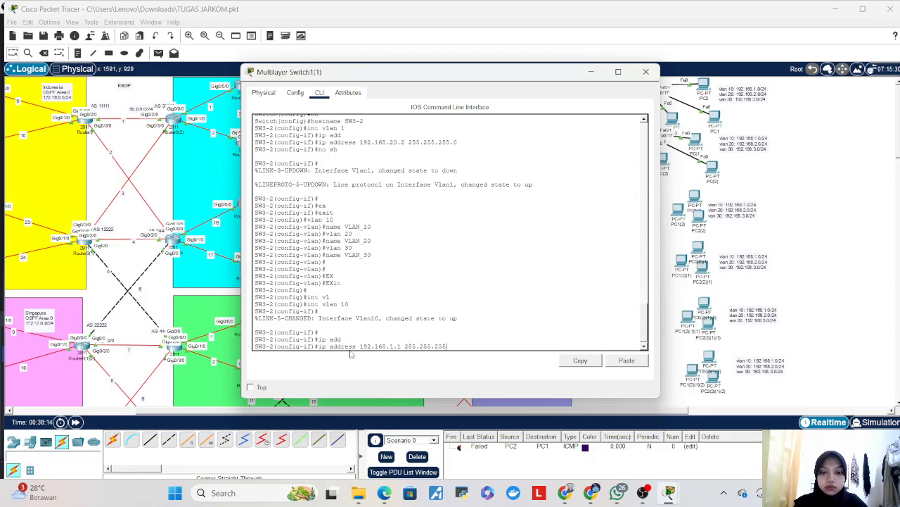
text(.0)
key(Return)
key(Return)
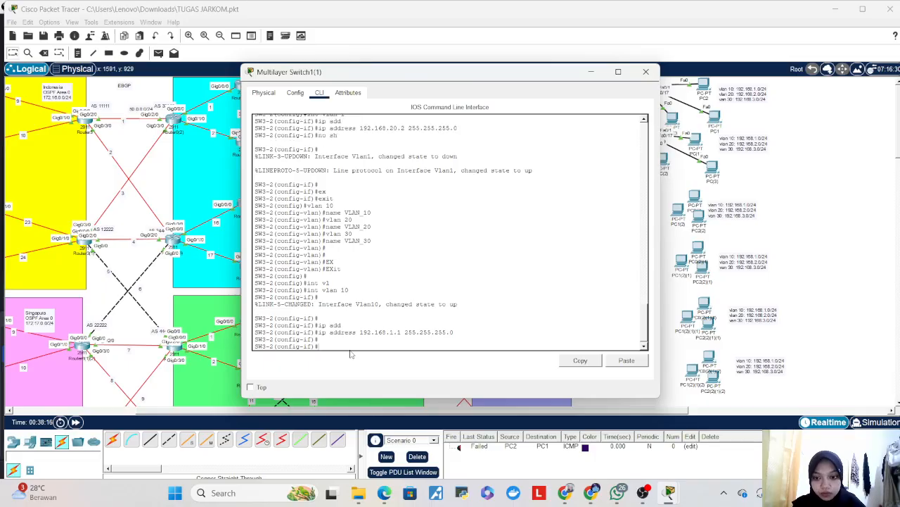
- Configure the VLAN 20 interface with IP address 192.168.2.1 and mask 255.255.255.0
key(Up)
key(Up)
key(Left)
key(BackSpace)
text(2)
key(Return)
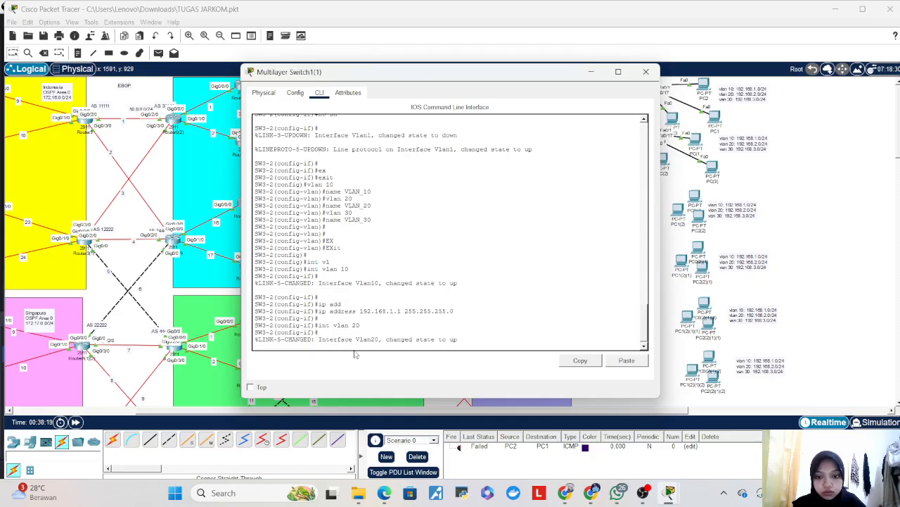
key(Up)
key(Up)
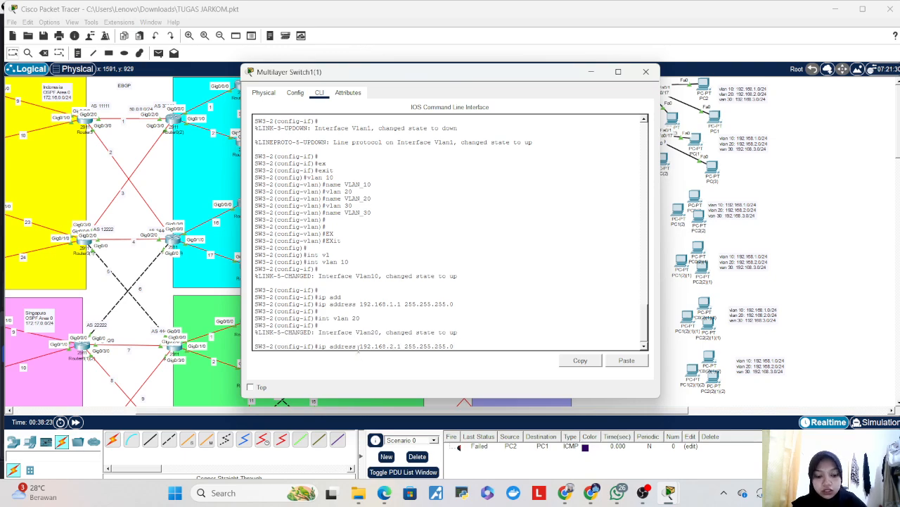
key(Return)
key(Return)
- Configure the VLAN 30 interface with IP address 192.168.3.1 and mask 255.255.255.0, and exit to global configuration mode
key(Up)
key(Up)
key(BackSpace)
key(BackSpace)
text(30)
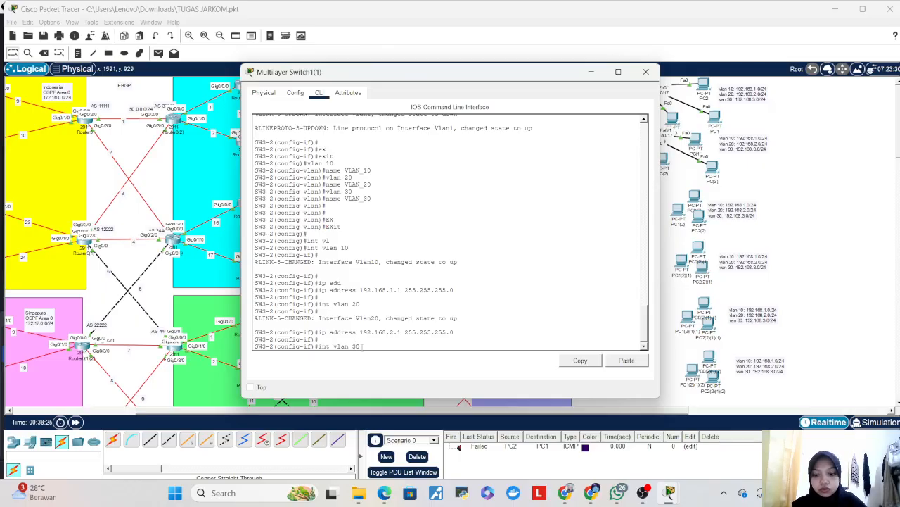
key(Return)
key(Up)
key(Up)
key(Down)
key(Up)
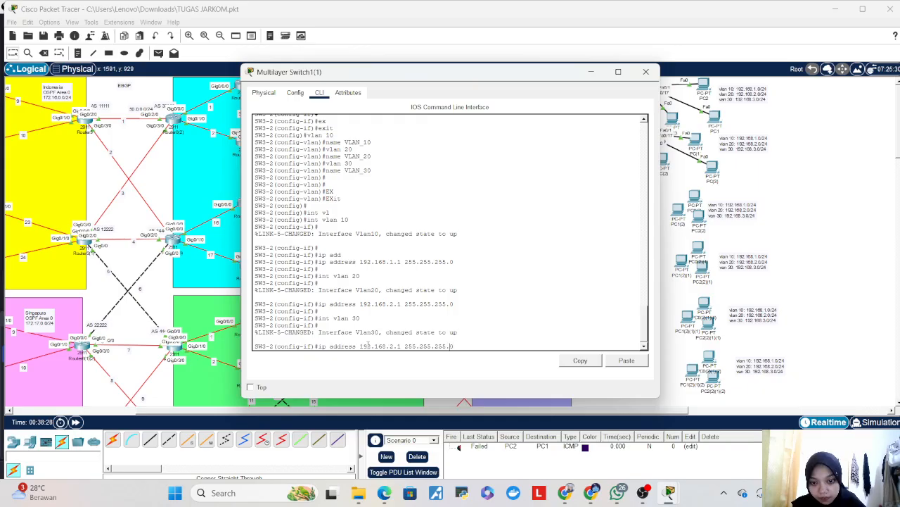
text(3)
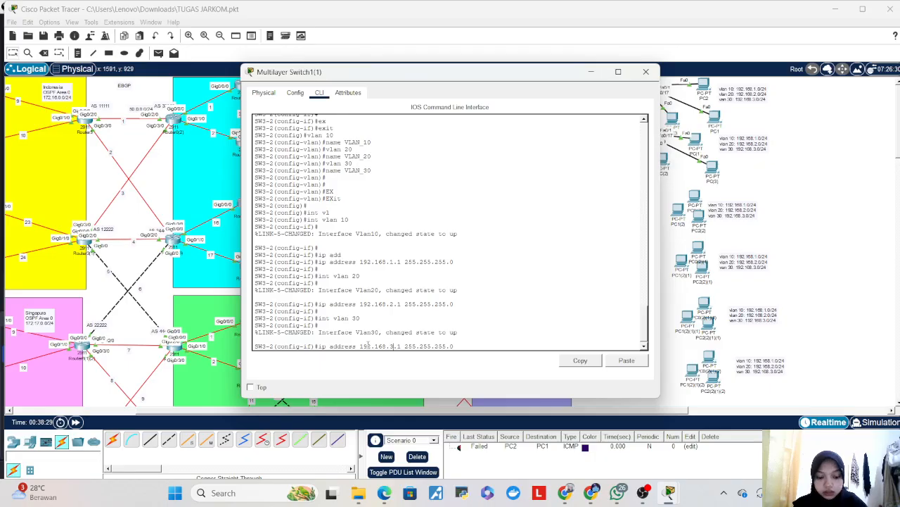
key(Return)
key(Return)
key(Return)
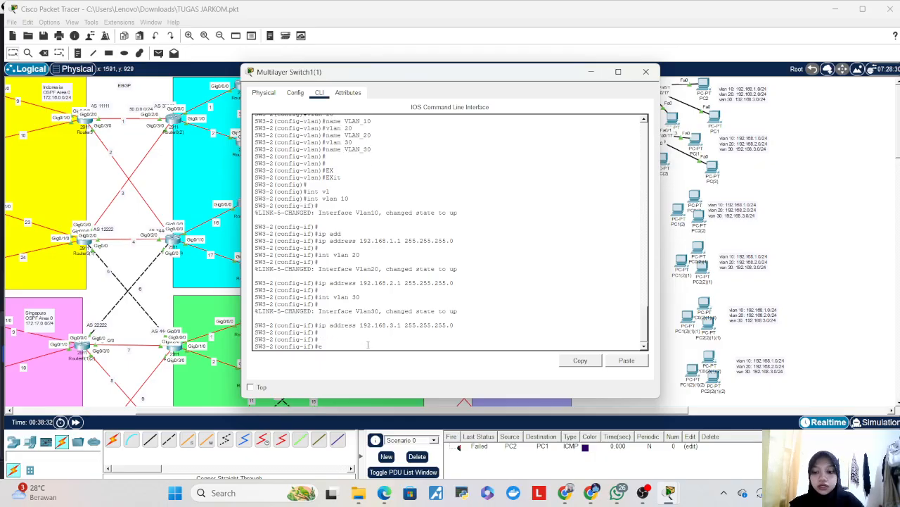
text(ex)
key(Tab)
key(Return)
key(Return)
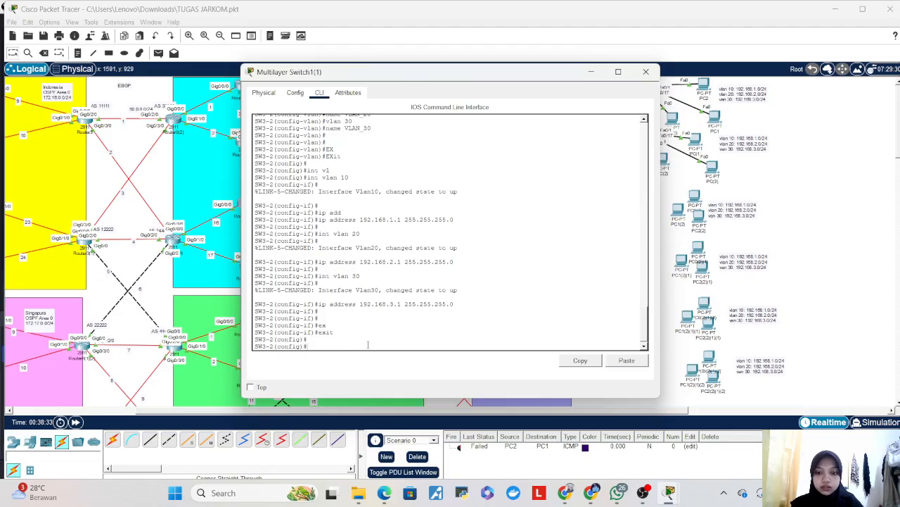
- Enable IP routing on SW3-2
text(ip rout)
key(Tab)
text(ing)
key(Return)
- Set interface g1/0/1 of SW3-2 to switchport mode trunk
text(int g)
drag(450, 76, 318, 83)
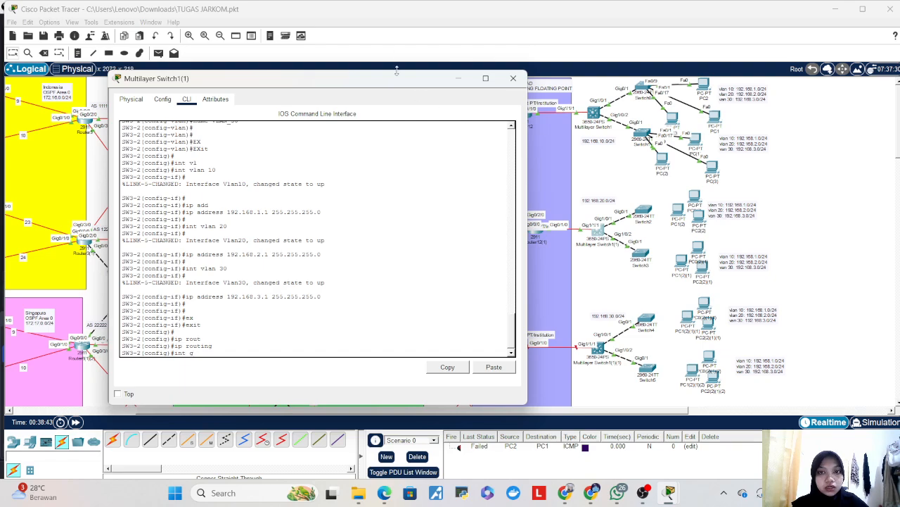
drag(401, 79, 451, 81)
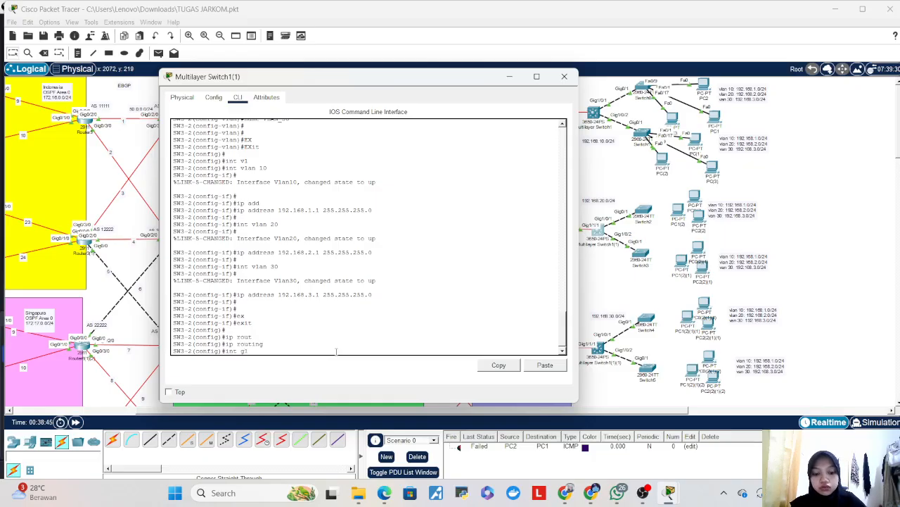
text(/1)
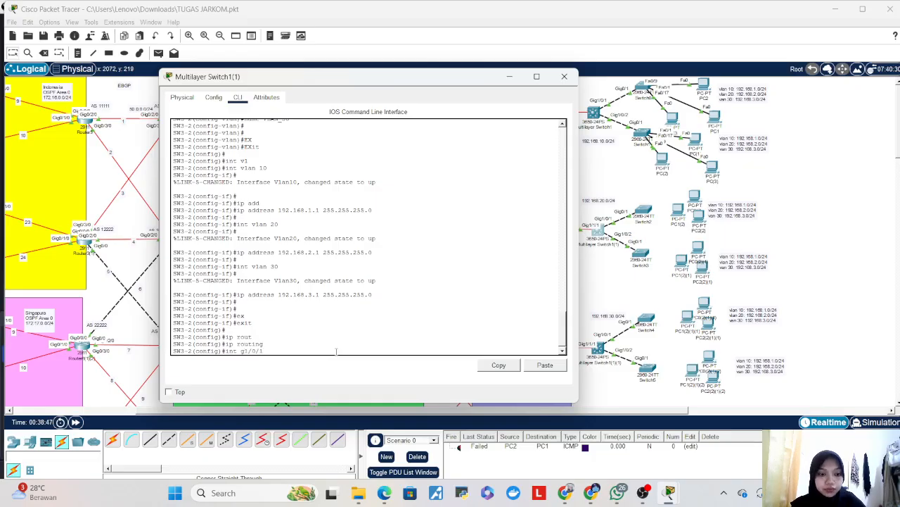
key(Return)
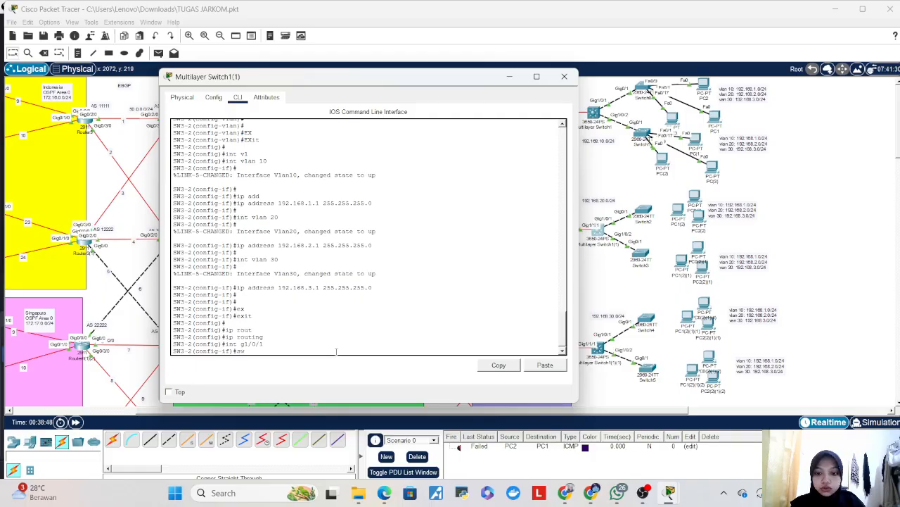
text(sw)
key(Tab)
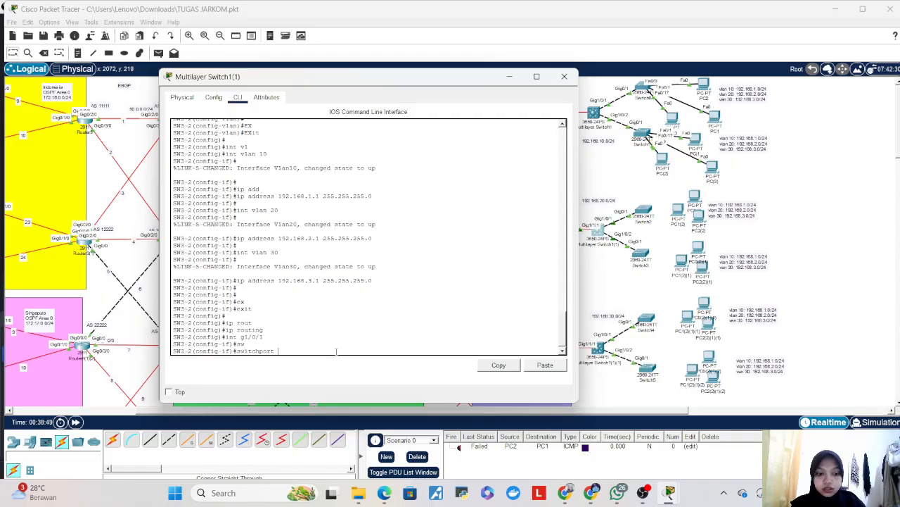
text(mode t)
key(Tab)
text(tr)
key(Tab)
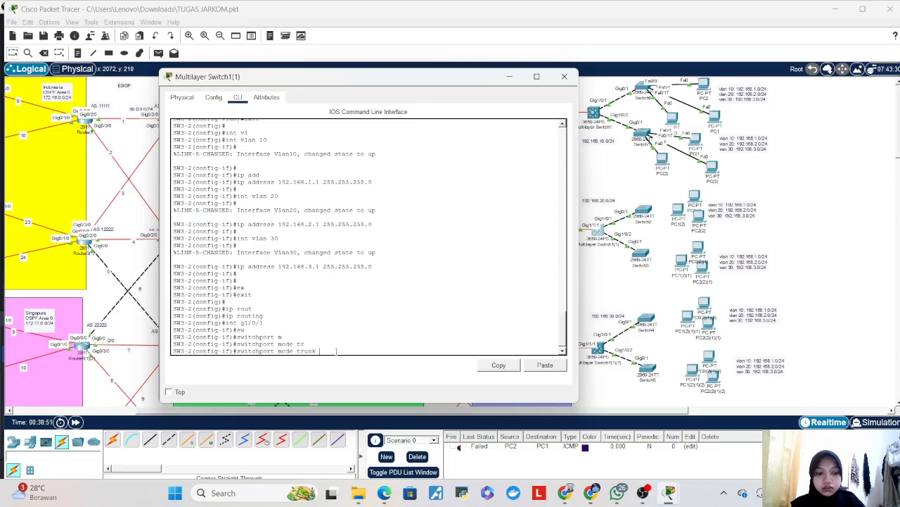
key(Return)
- Allow VLANs 10,20,30 on the g1/0/1 trunk and exit interface configuration mode
text(sw)
key(Tab)
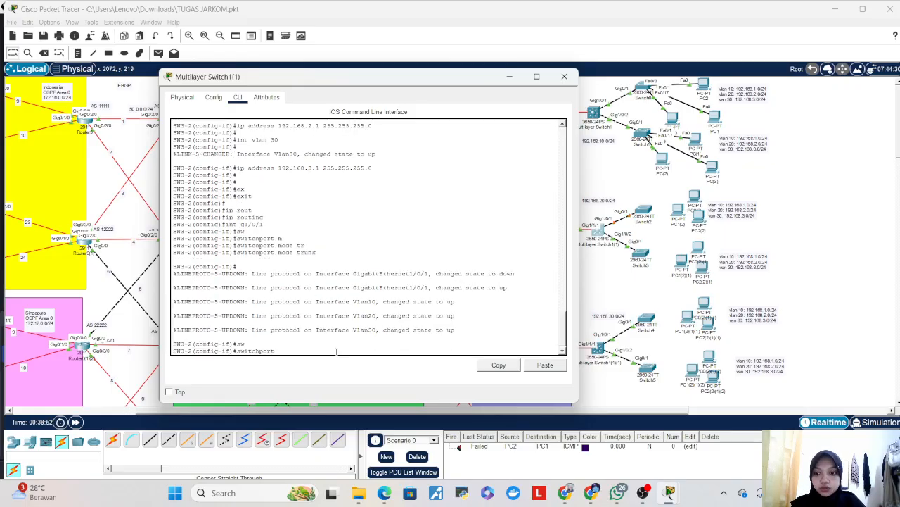
text(tr)
key(Tab)
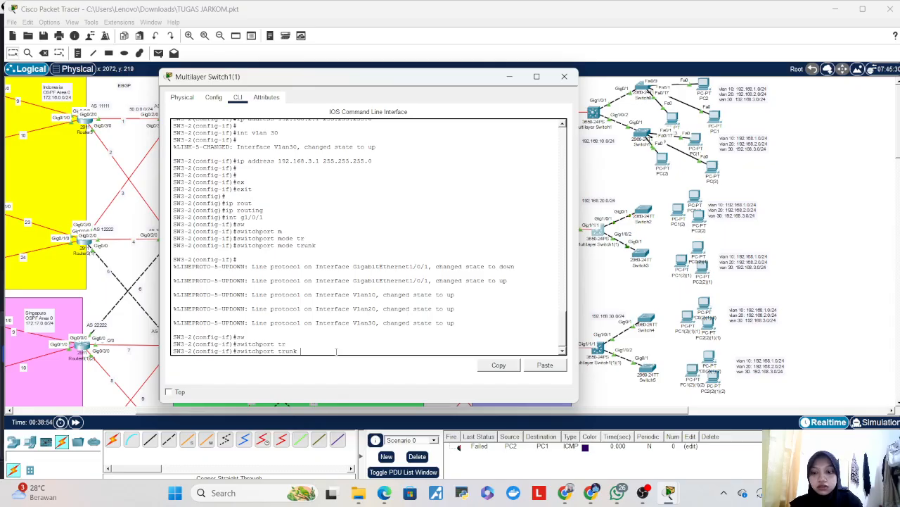
text(al)
key(Tab)
text(vl)
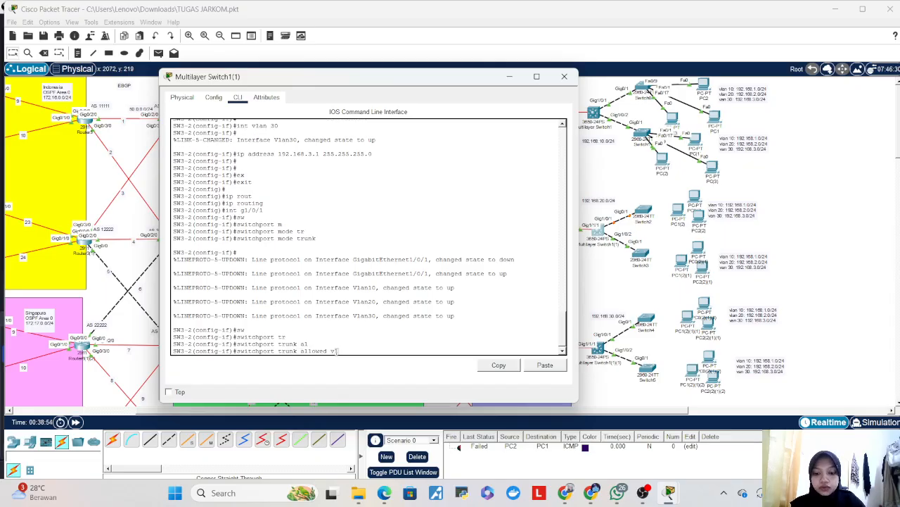
key(Tab)
text(10,20,30)
key(Return)
key(Return)
key(Return)
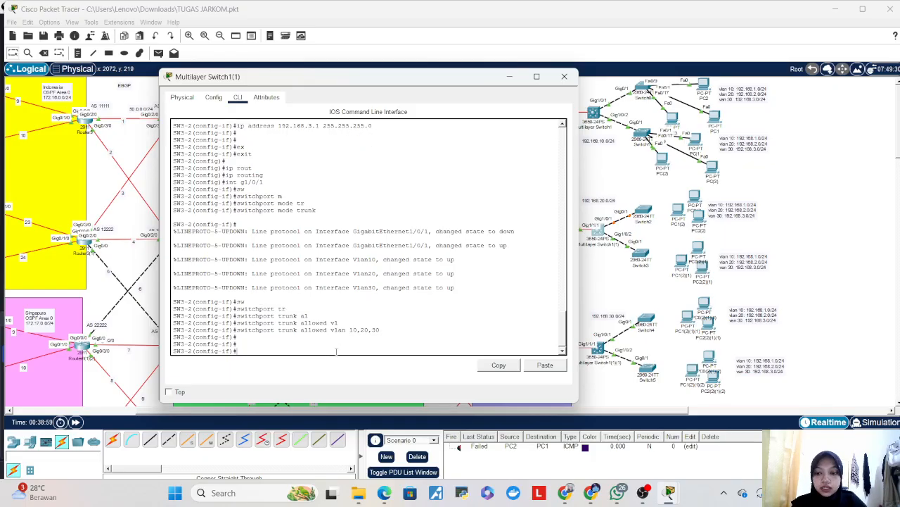
text(ex)
key(Return)
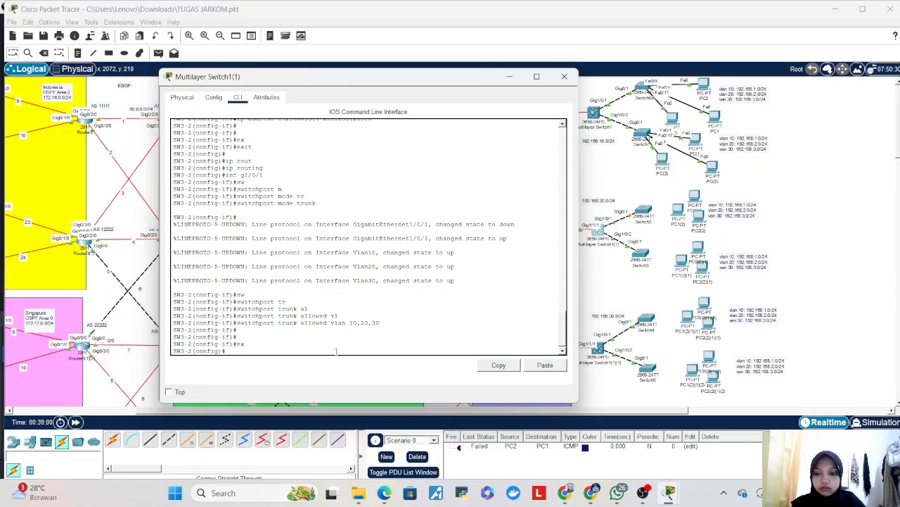
- Set interface g1/0/2 of SW3-2 to switchport mode trunk
text(int g1/0/1)
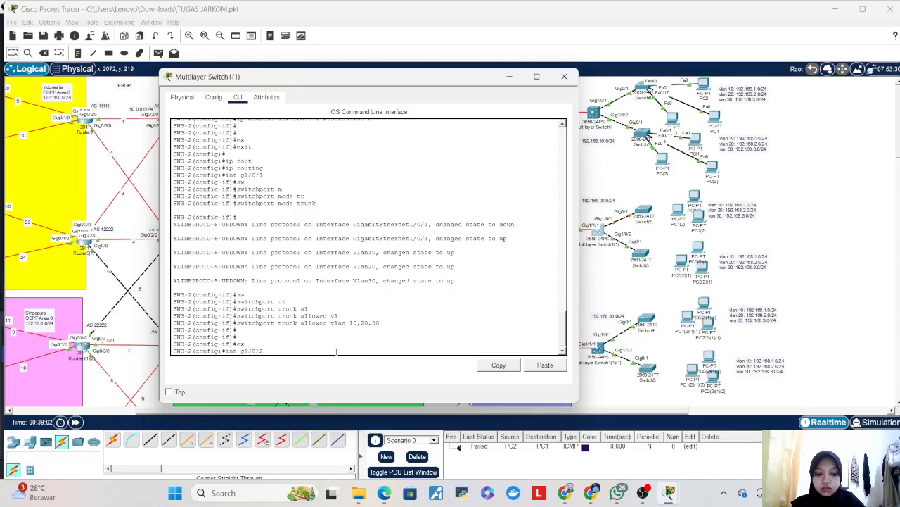
key(Return)
text(switchport m)
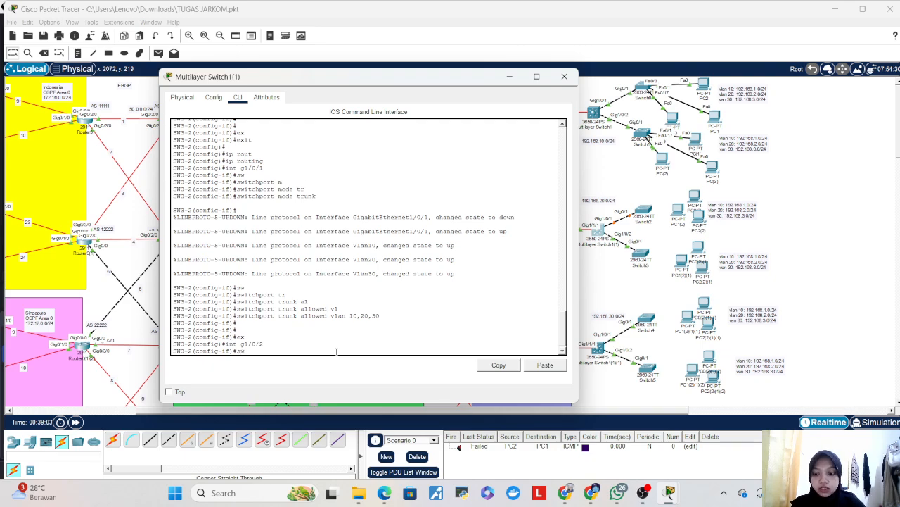
key(Tab)
text(m)
key(Tab)
text(t)
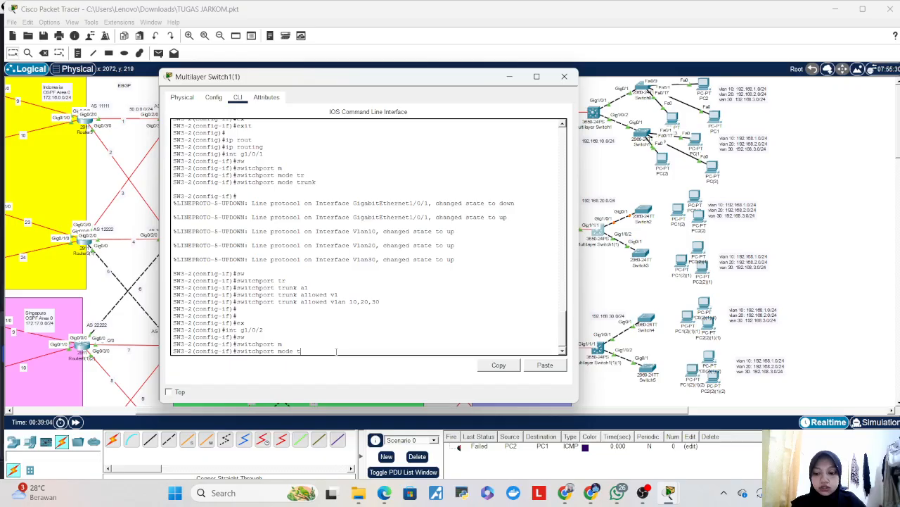
text(r)
key(Tab)
key(Return)
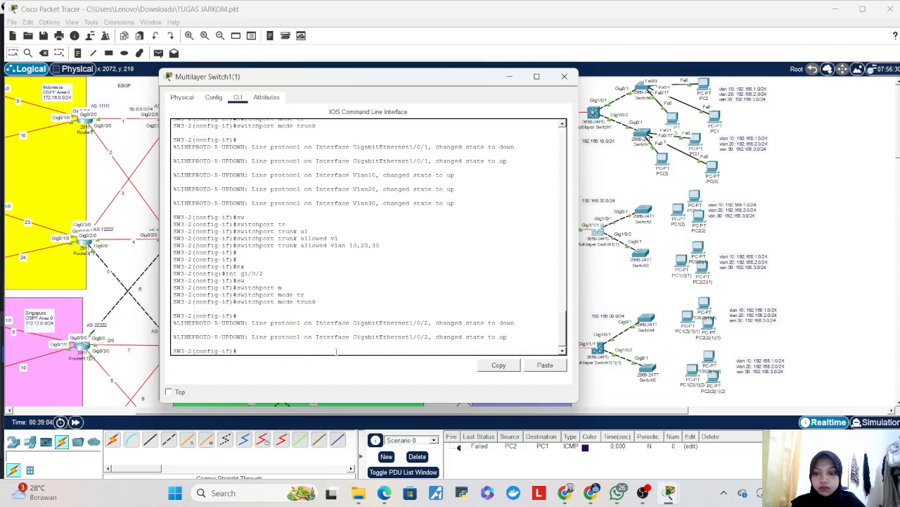
- Allow VLANs 10,20,30 on the g1/0/2 trunk and return to global configuration mode
text(sw)
key(Tab)
text(tr)
key(Tab)
text(a)
key(Tab)
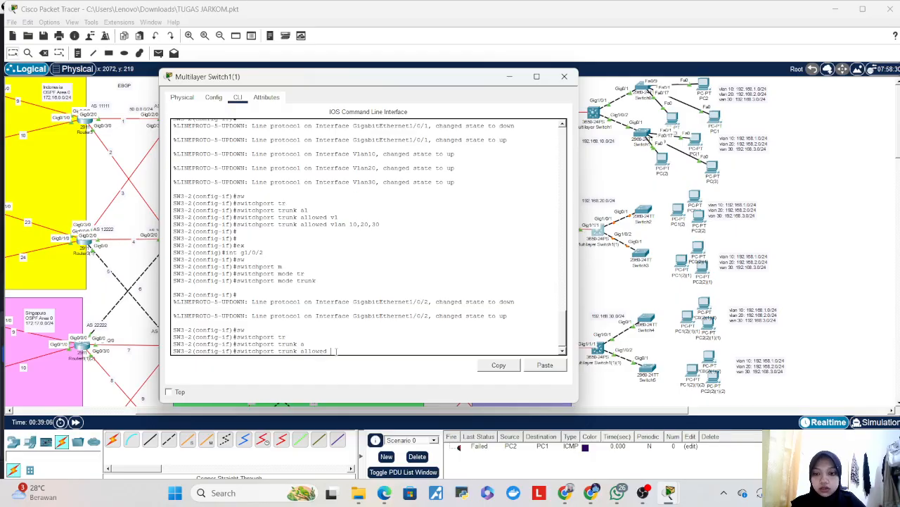
text(vl)
key(Tab)
text(10,20,30)
key(Return)
key(Return)
key(Return)
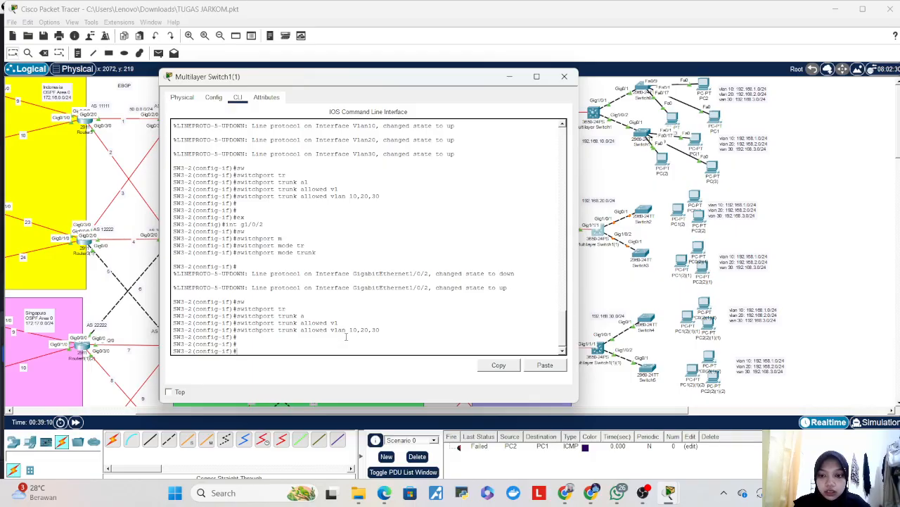
text(ex)
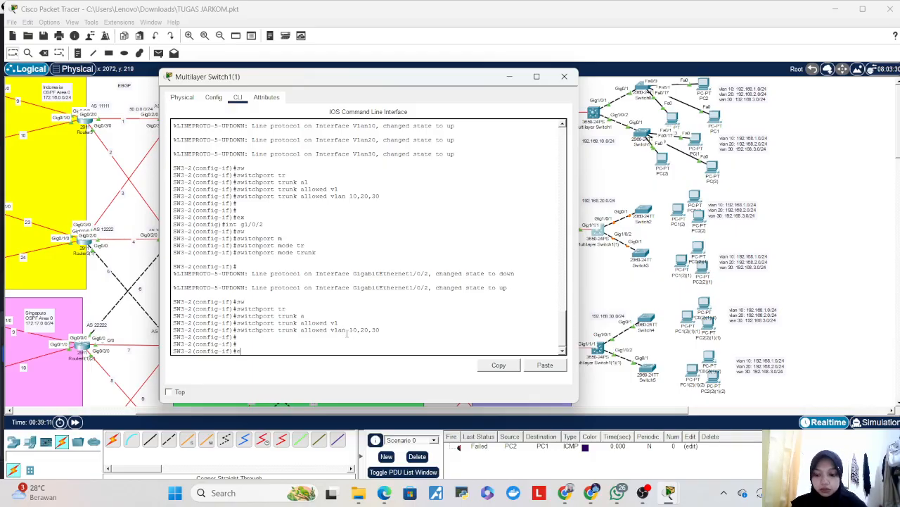
key(Tab)
key(Return)
key(Return)
key(Return)
- Add a default route 0.0.0.0 0.0.0.0 via 192.168.20.1 on SW3-2
text(ip route)
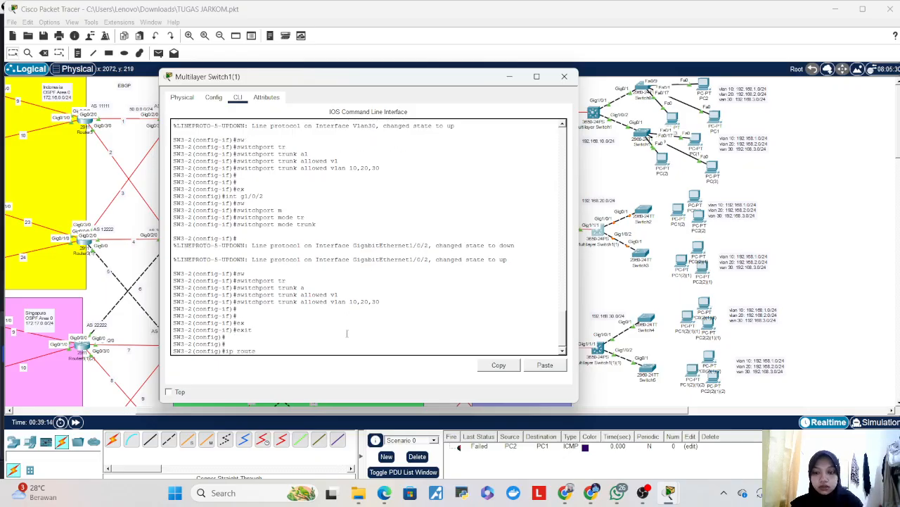
text( 0.0.0.0 0.0.0.0)
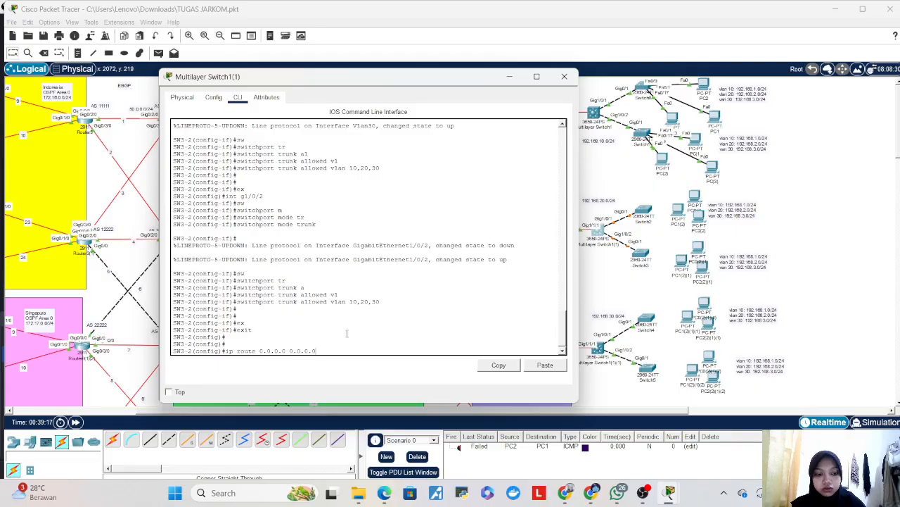
text( 192)
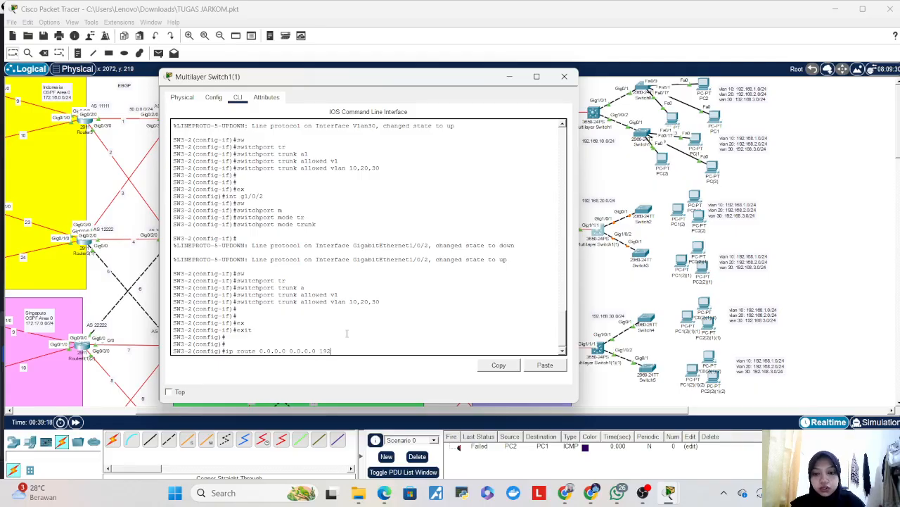
text(.168.20.1)
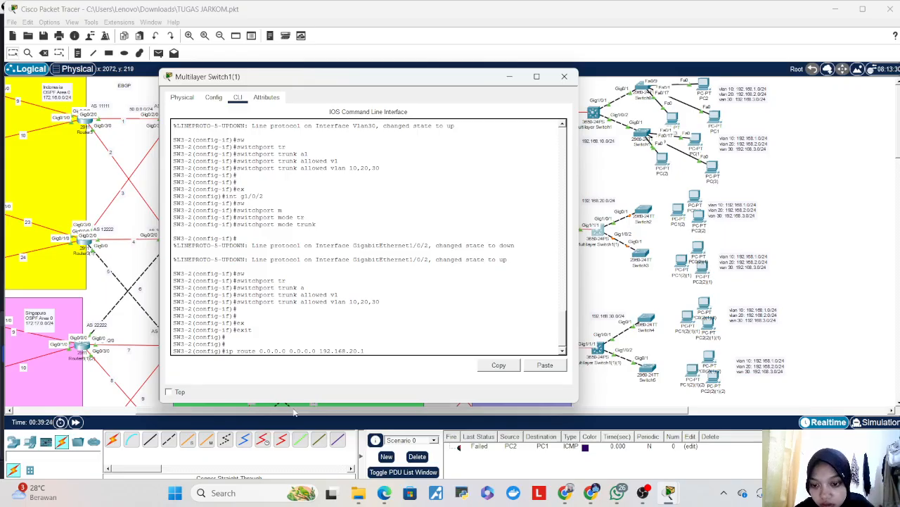
key(Return)
key(Return)
- Exit configuration mode on SW3-2, write the configuration to memory and close the switch window
text(end)
key(Return)
key(Return)
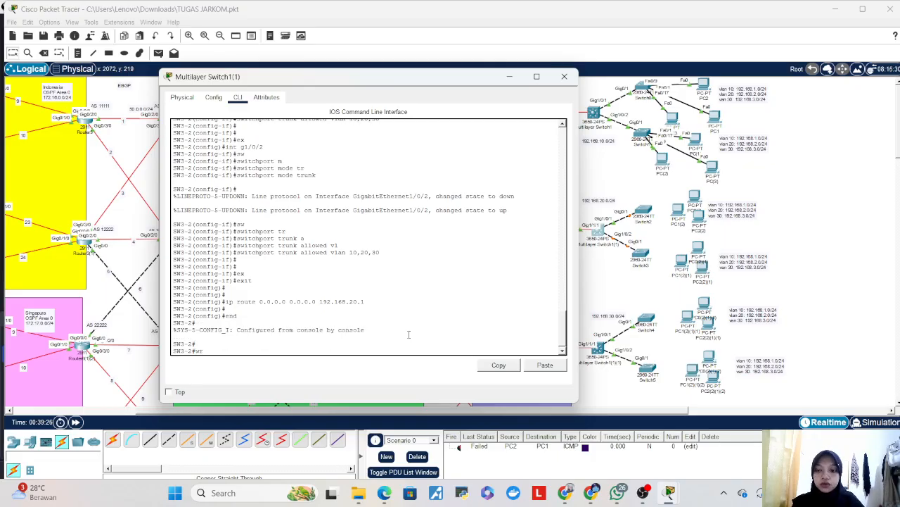
text(wr)
key(Return)
key(Return)
key(Return)
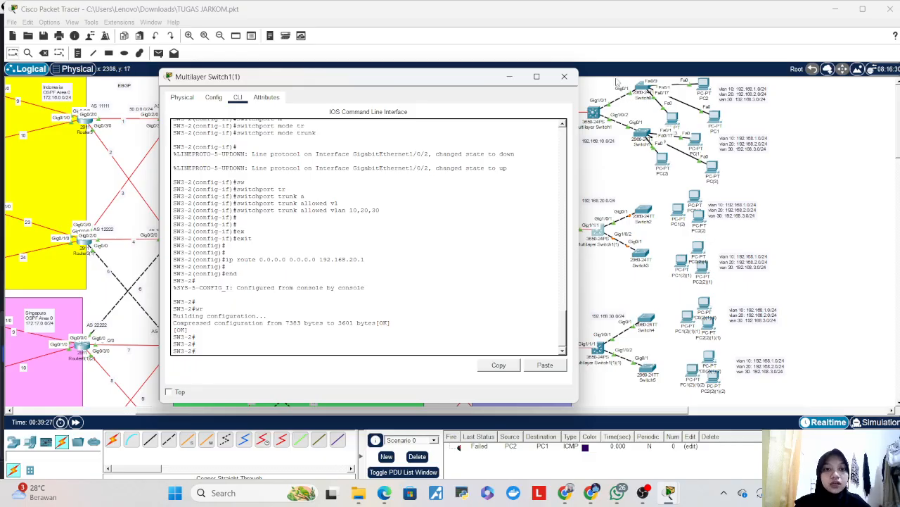
click(566, 77)
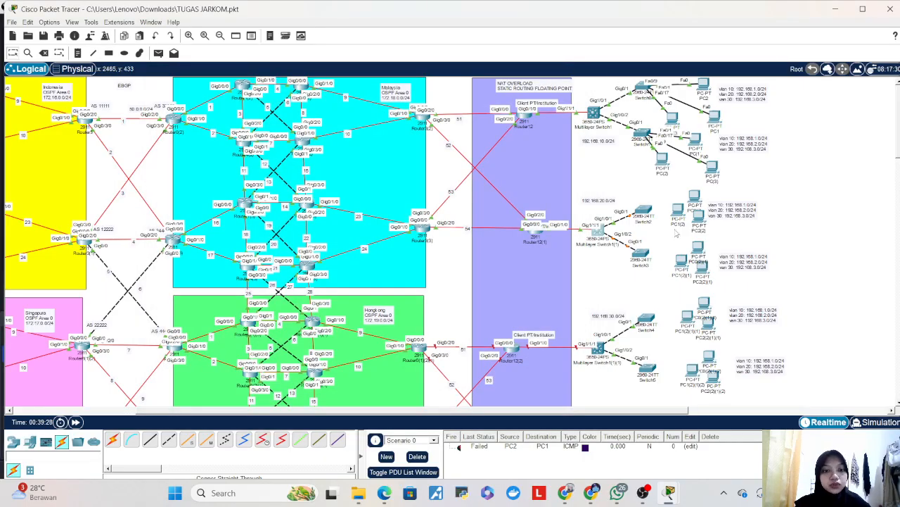
- Open the command line of Switch2 and enter privileged EXEC mode
click(642, 211)
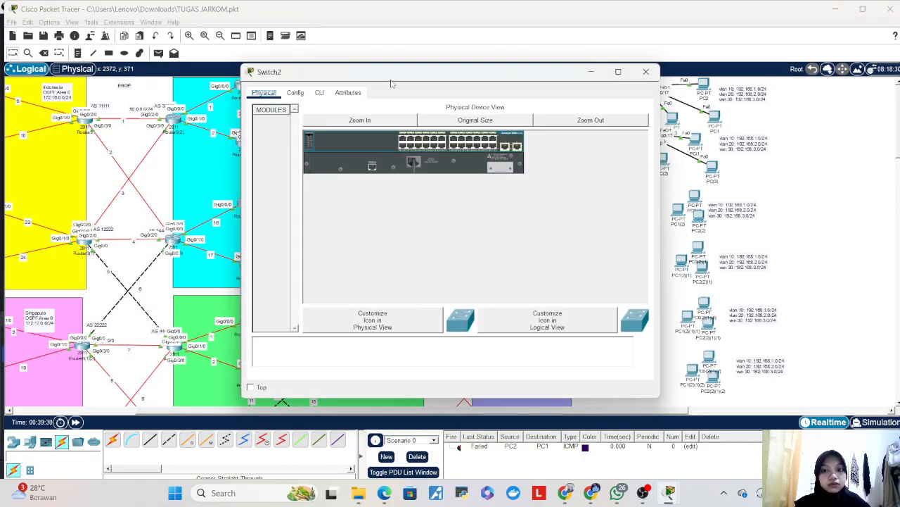
click(319, 92)
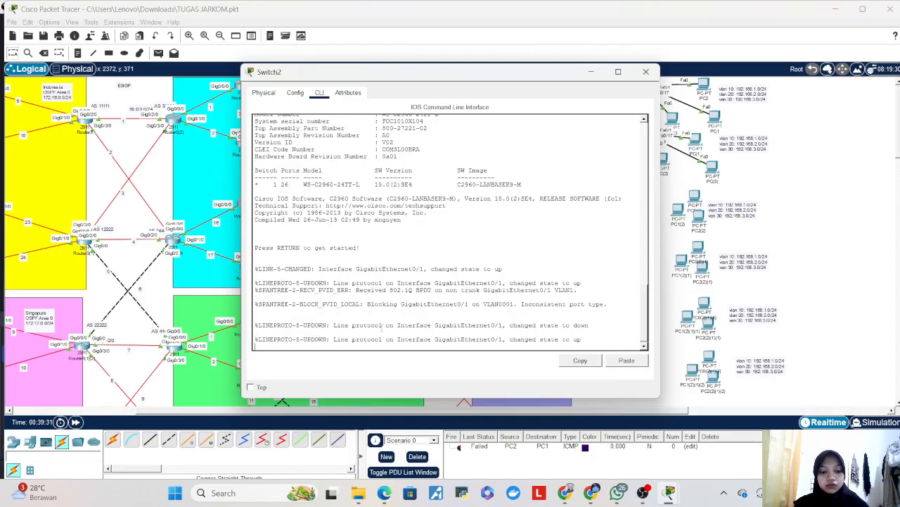
key(Return)
text(en)
key(Return)
key(Return)
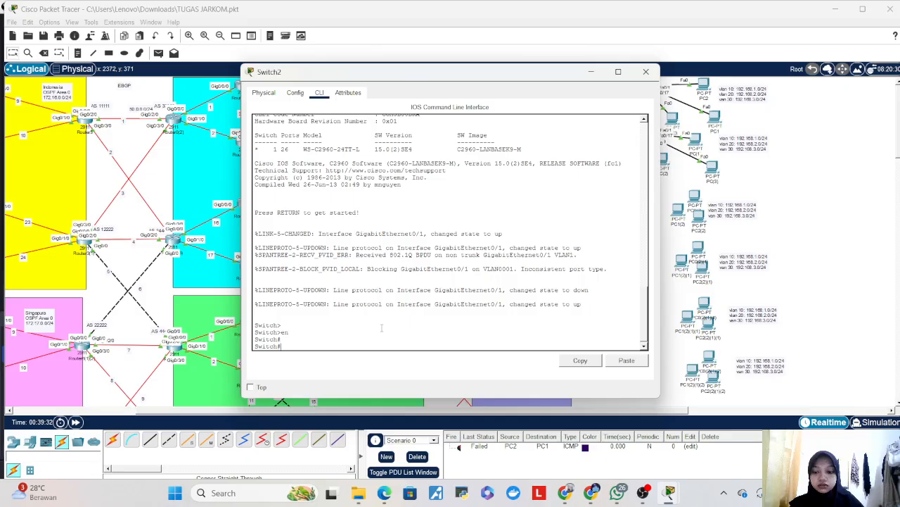
- Enter global configuration mode on Switch2 and set its hostname to SW3
text(conf t)
key(Return)
text(ho)
key(Tab)
text(SW3)
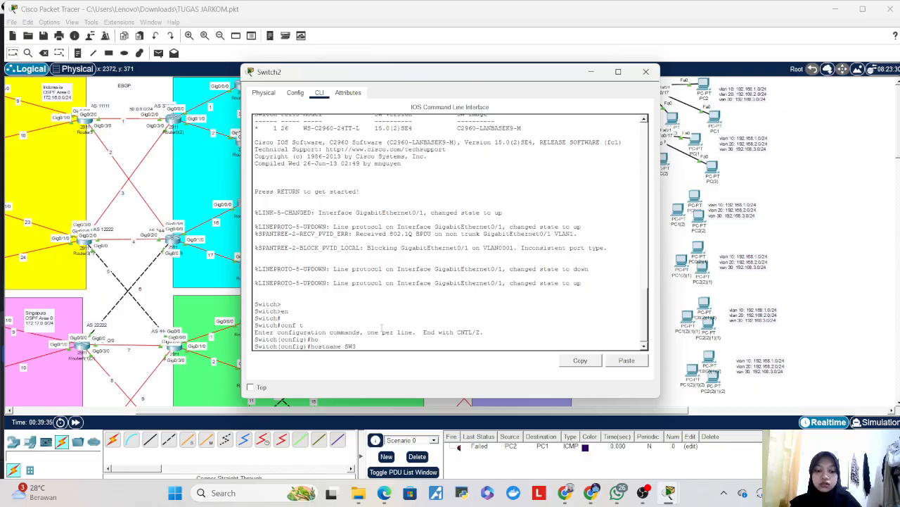
key(Return)
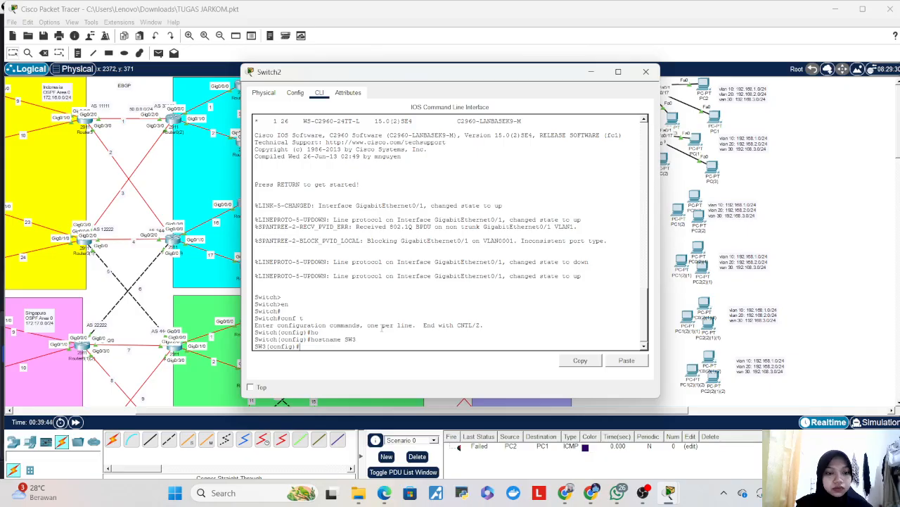
- Create VLAN 10 on SW3 and name it VLAN_10
text(vl)
key(Tab)
text(10)
key(Return)
text(name VLAN_10)
key(Return)
- Create VLAN 20 on SW3 and name it VLAN_20
text(vlan 10)
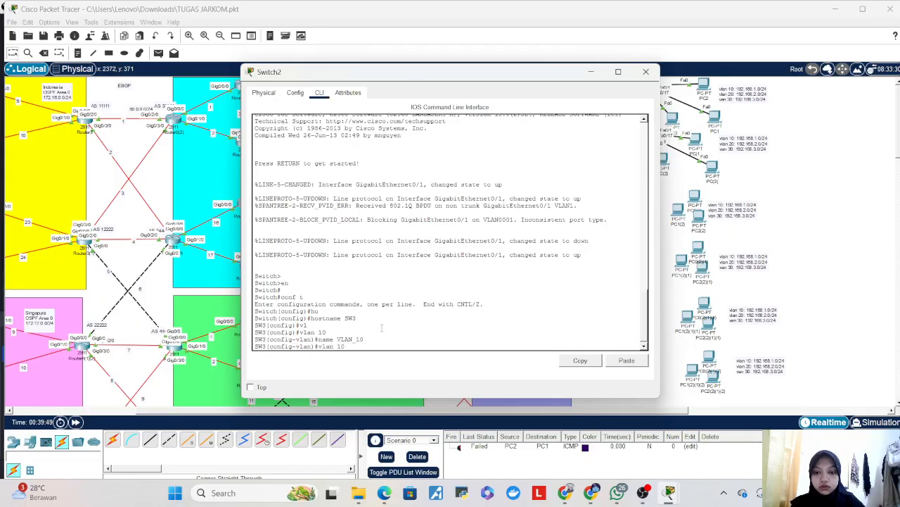
key(BackSpace)
key(BackSpace)
text(20)
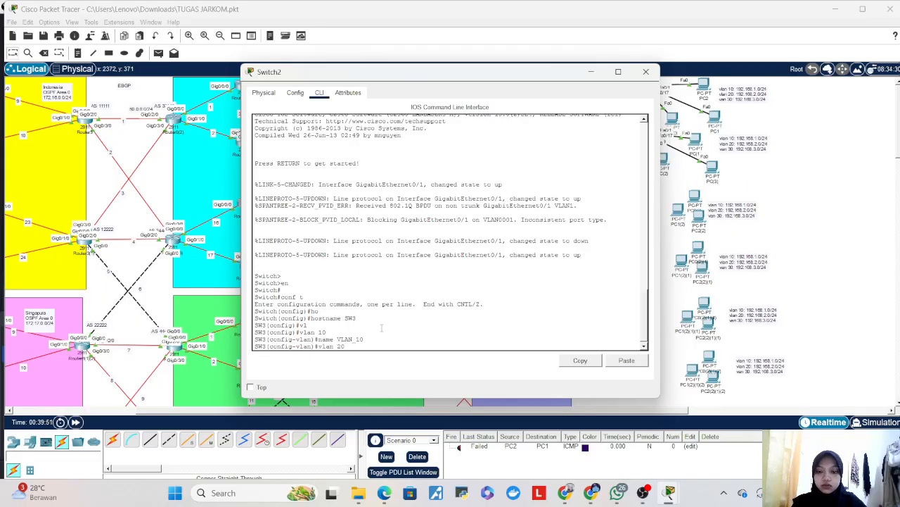
key(Return)
key(Up)
key(Up)
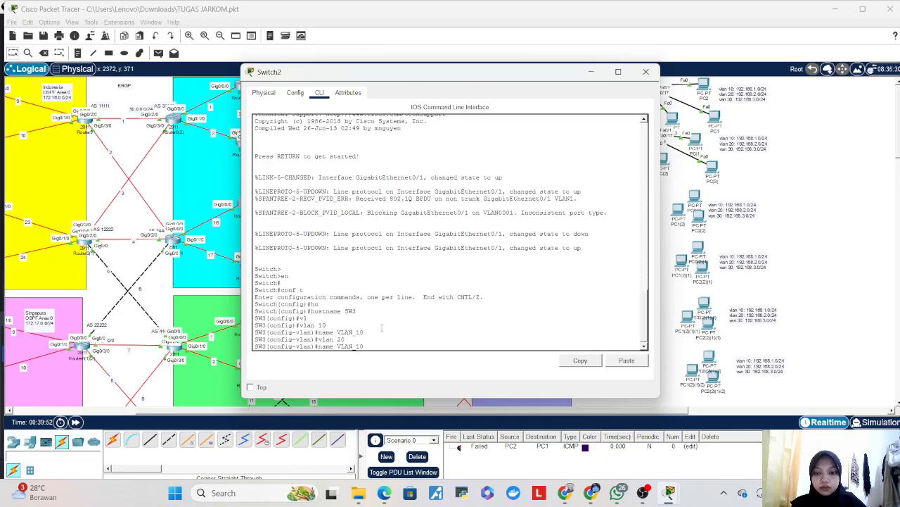
key(Return)
- Create VLAN 30 on SW3 with the name VLAN_30 and return to global configuration mode
key(Up)
key(Up)
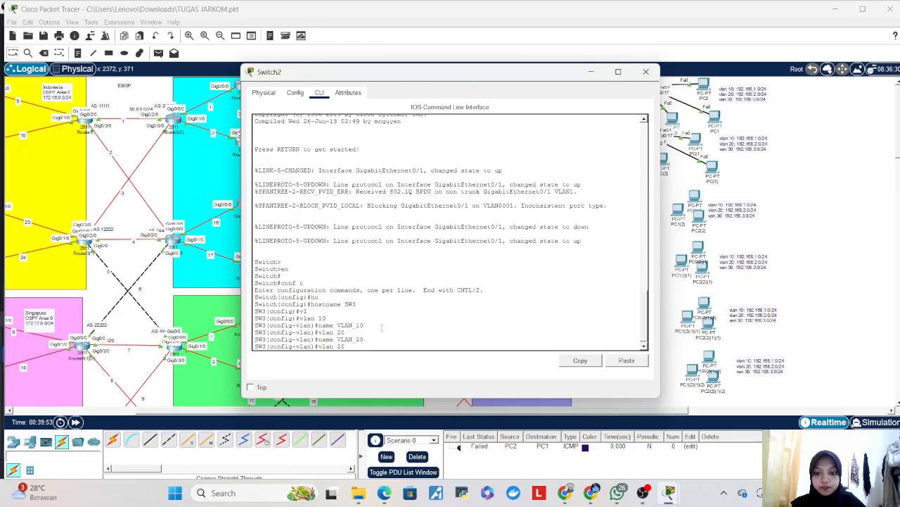
key(BackSpace)
key(BackSpace)
text(30)
key(Return)
key(Up)
key(Up)
key(BackSpace)
key(BackSpace)
text(30)
key(Return)
key(Return)
key(Return)
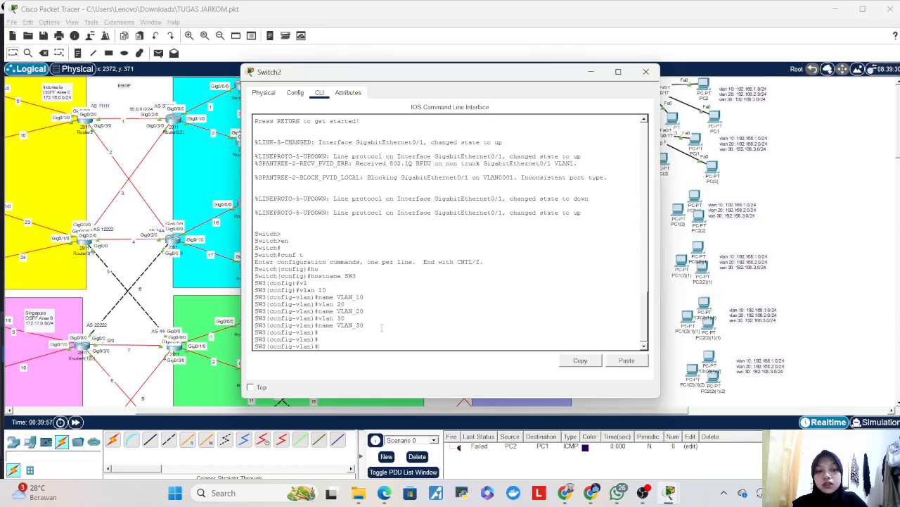
text(ex)
key(Tab)
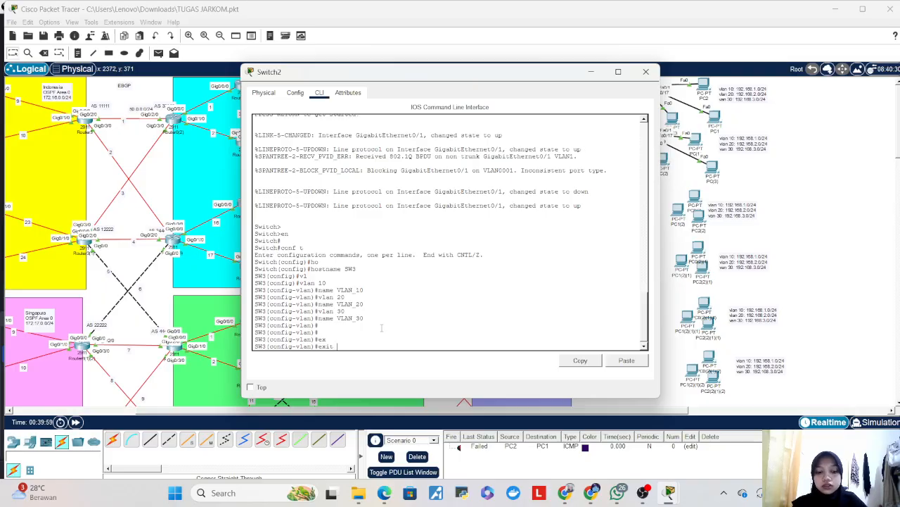
key(Return)
key(Return)
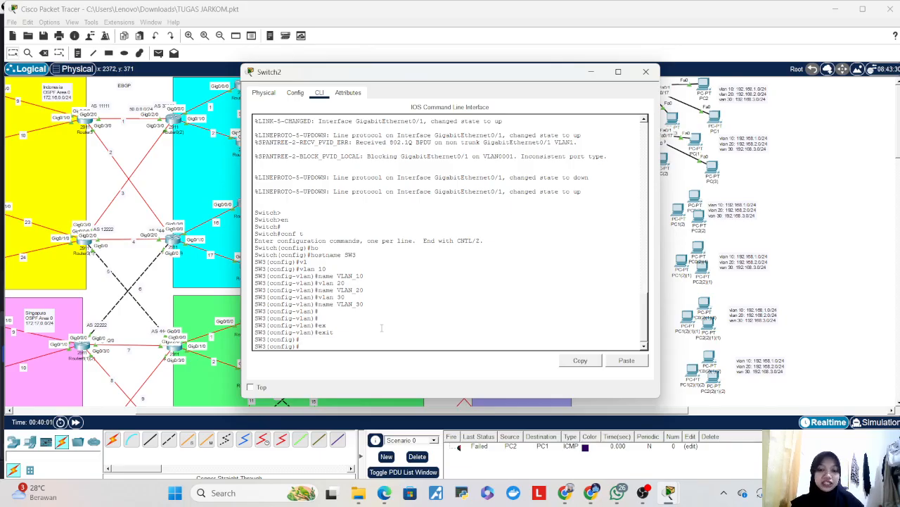
- Set the interface range f0/1-8 of SW3 to switchport mode access
text(in)
key(Tab)
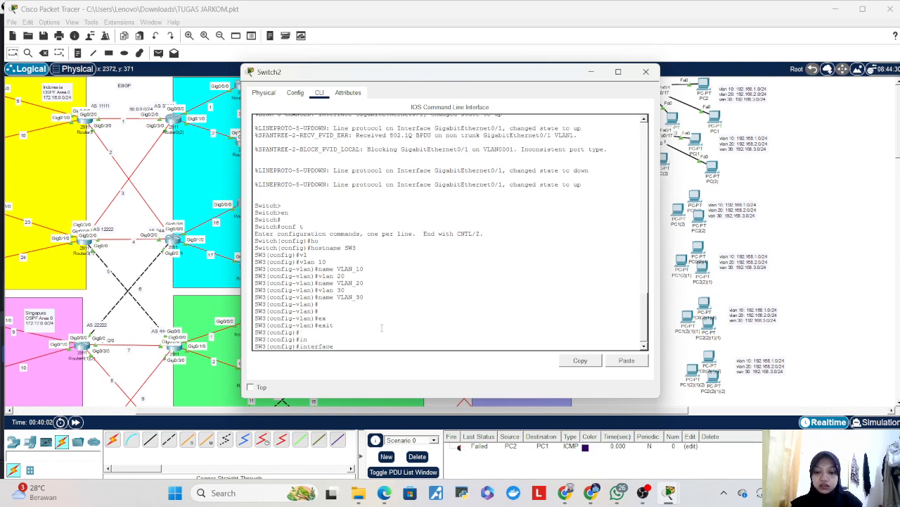
text(r)
key(Tab)
text(f0/1-8)
key(Return)
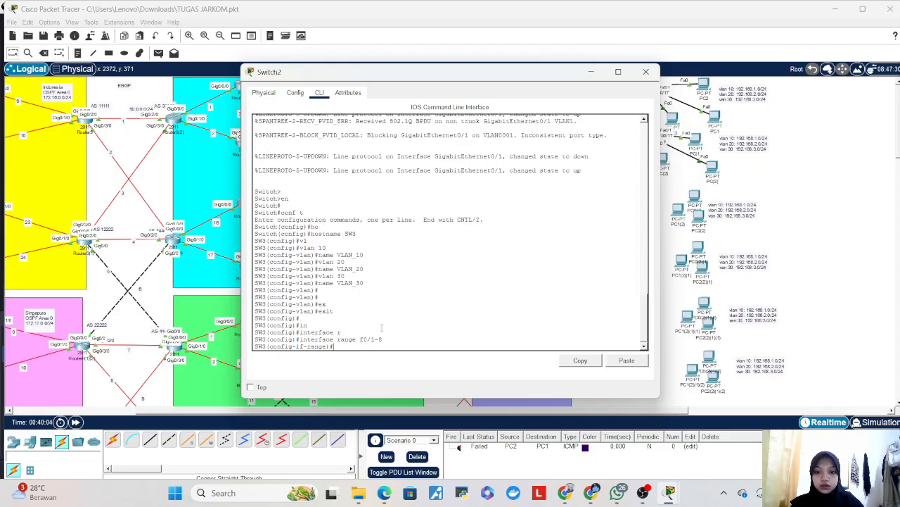
text(sw)
key(Tab)
text(m)
key(Tab)
text(ac)
key(Tab)
key(Return)
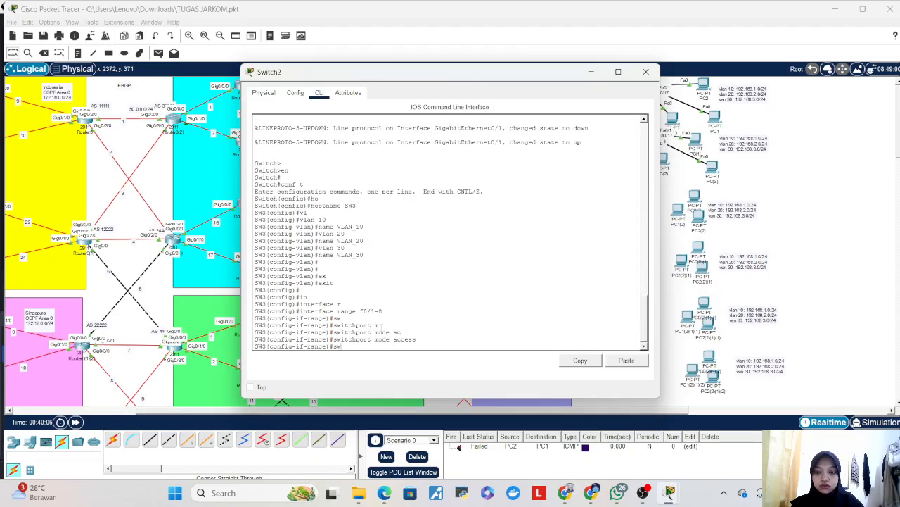
- Assign the f0/1-8 access ports to VLAN 10 and exit interface range configuration
text(sw)
key(Tab)
text(ac)
key(Tab)
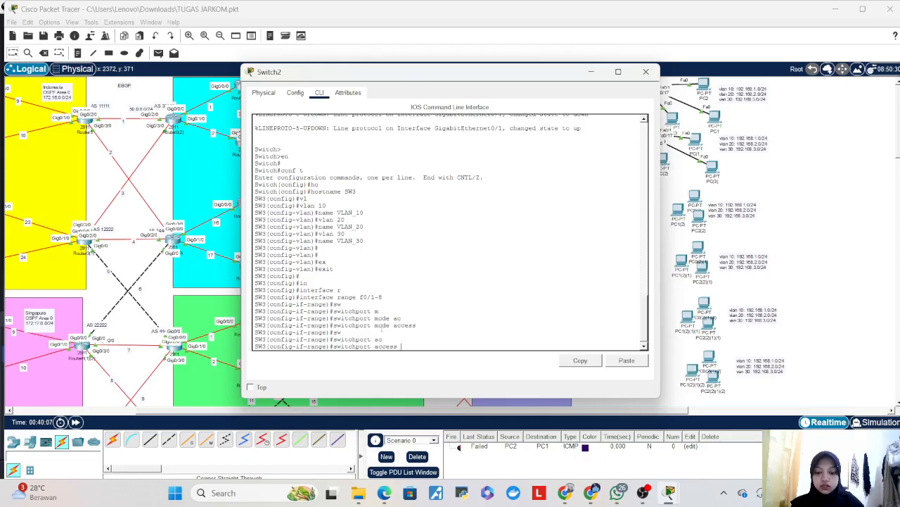
text(vl)
key(Tab)
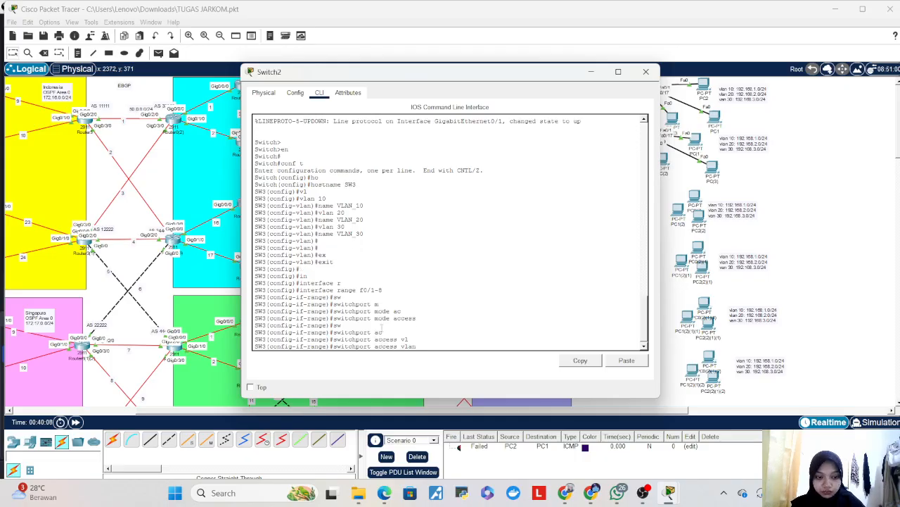
text(10)
key(Return)
key(Return)
key(Return)
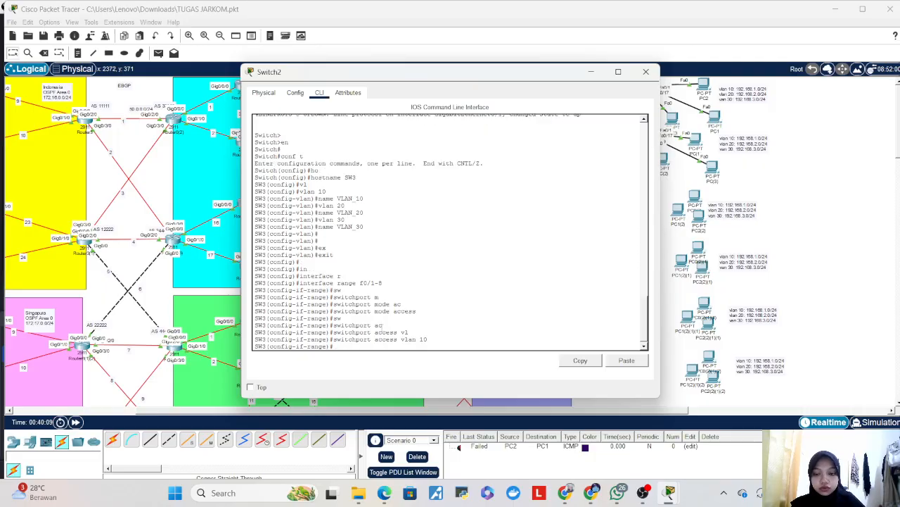
text(ex)
key(Tab)
key(Return)
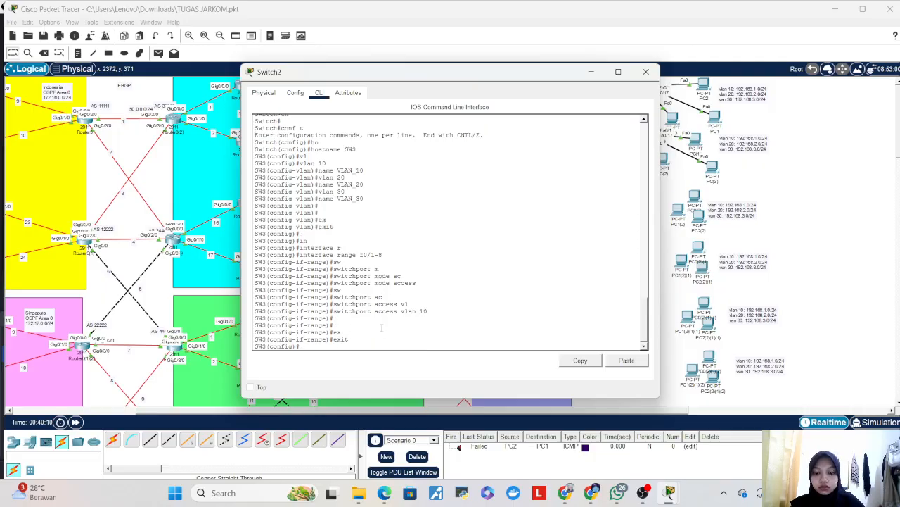
- Set the interface range f0/9-16 of SW3 to switchport mode access
text(int)
key(Tab)
text(r)
key(Tab)
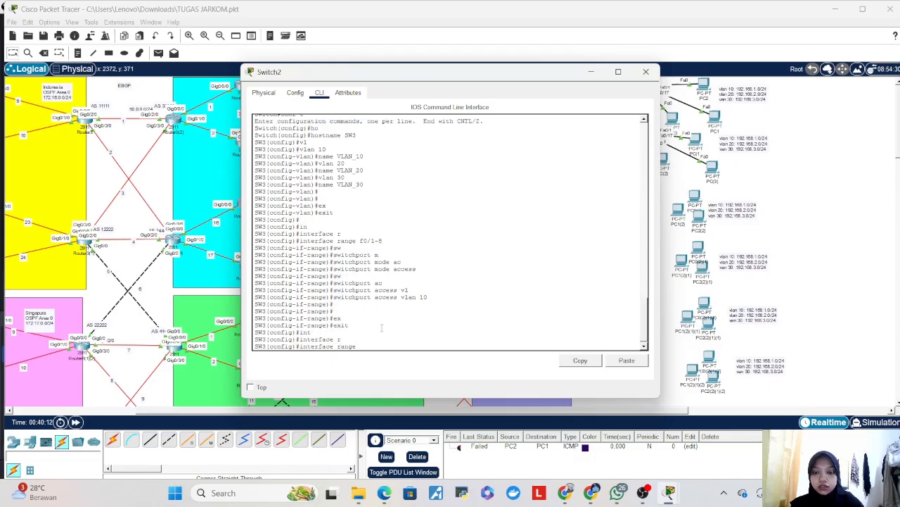
text(f0/)
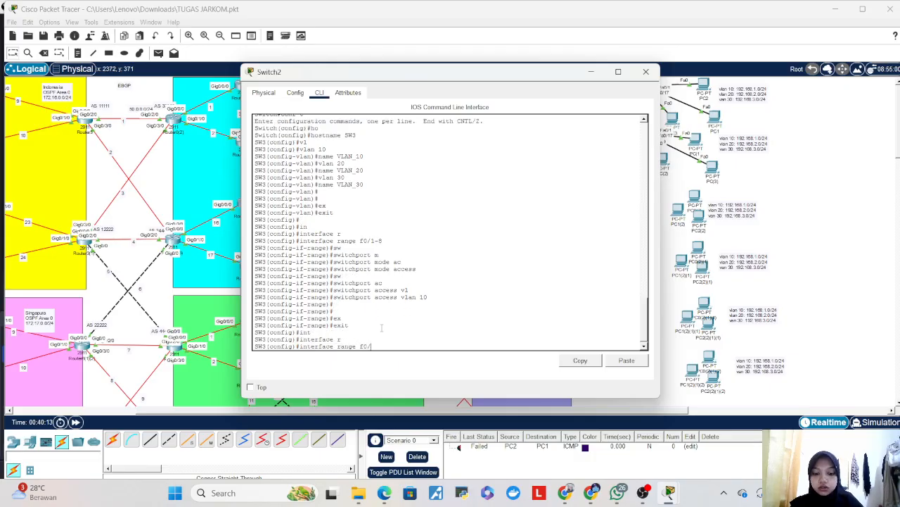
text(9-16)
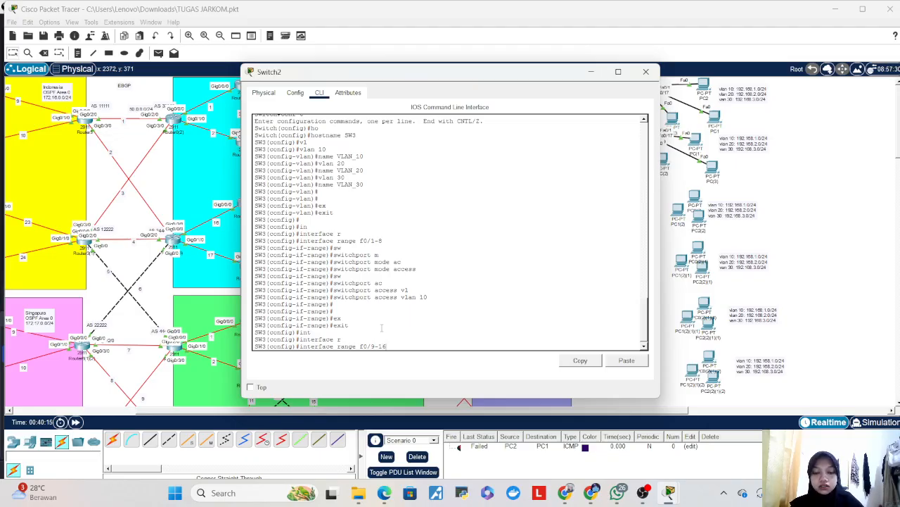
key(Return)
text(sw)
key(Tab)
text(m)
key(Tab)
text(ac)
key(Tab)
key(Return)
- Assign the f0/9-16 access ports of SW3 to VLAN 20
text(sw)
key(Tab)
text(ac)
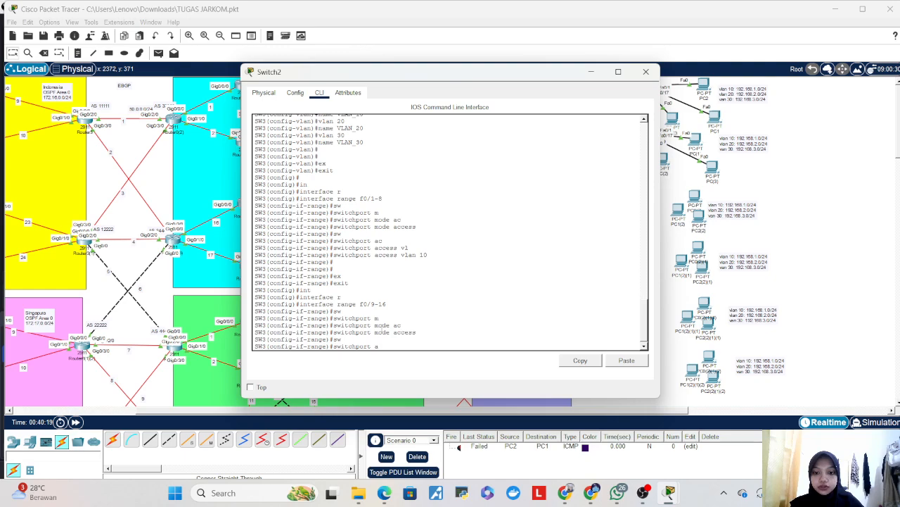
key(Tab)
text(vl)
key(Tab)
text(20)
key(Return)
key(Return)
key(Return)
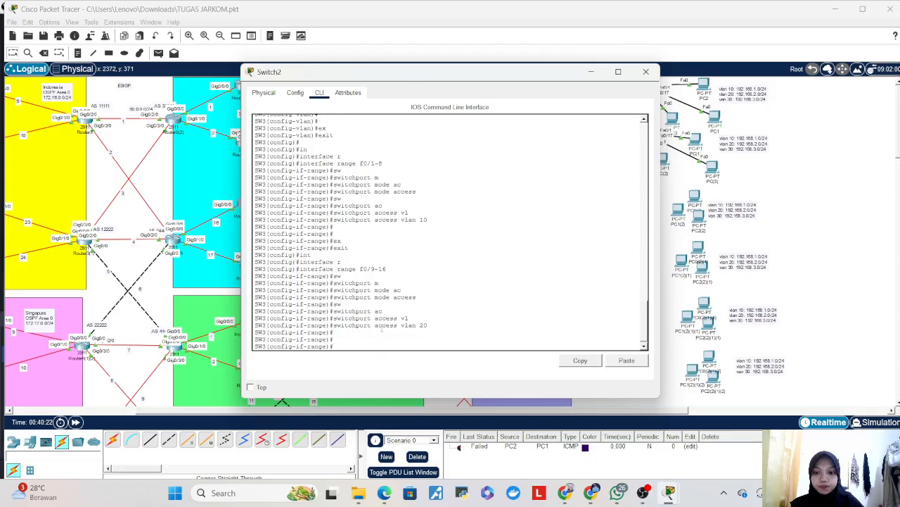
key(Up)
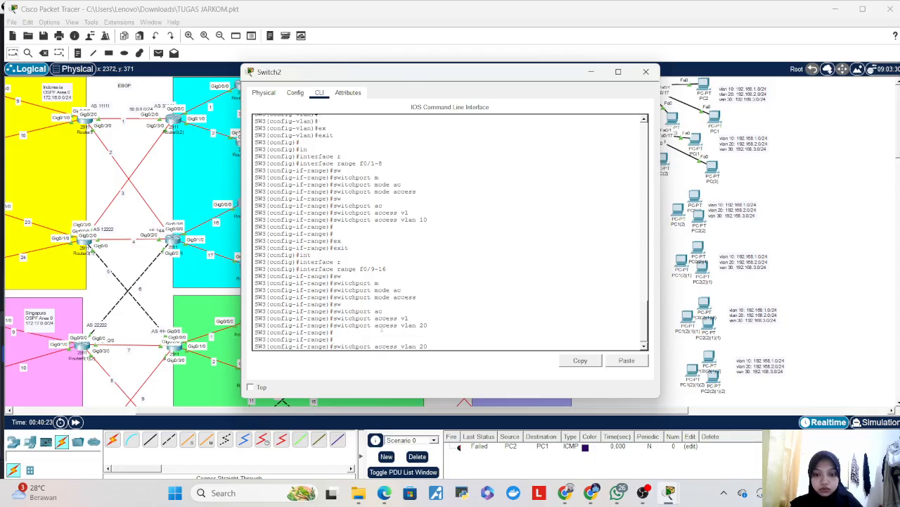
key(BackSpace)
key(BackSpace)
key(BackSpace)
key(BackSpace)
key(BackSpace)
key(BackSpace)
key(BackSpace)
key(BackSpace)
key(BackSpace)
key(BackSpace)
key(BackSpace)
key(BackSpace)
key(BackSpace)
key(BackSpace)
key(BackSpace)
key(BackSpace)
key(BackSpace)
key(BackSpace)
key(BackSpace)
key(BackSpace)
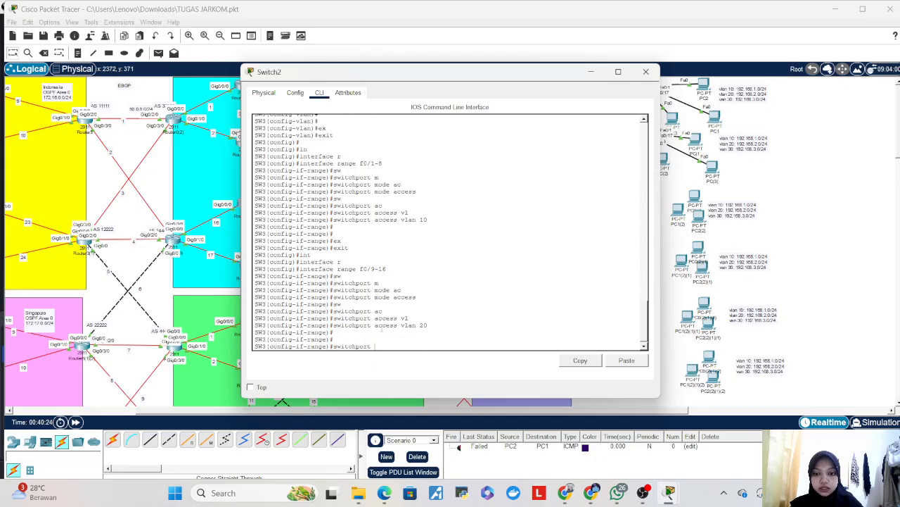
- Exit the f0/9-16 interface range configuration and return to global configuration mode
text(ex)
key(Tab)
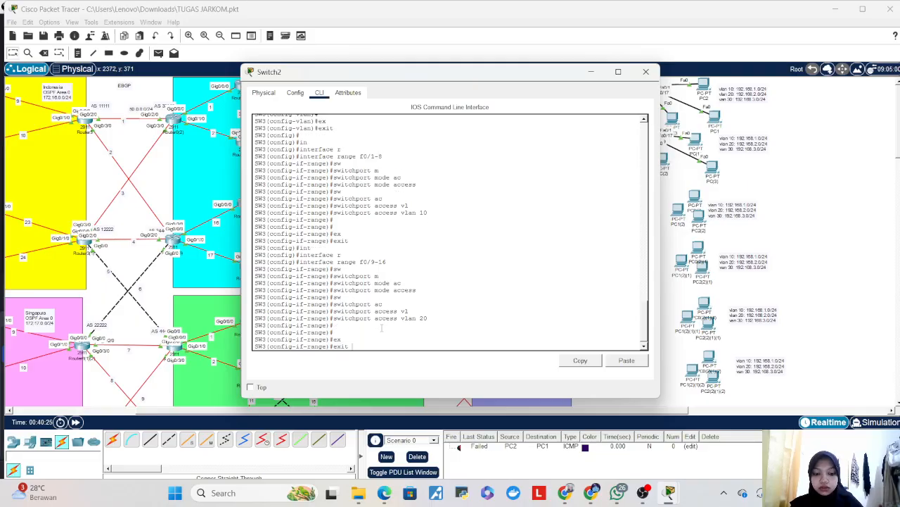
key(Return)
key(Return)
text(sw)
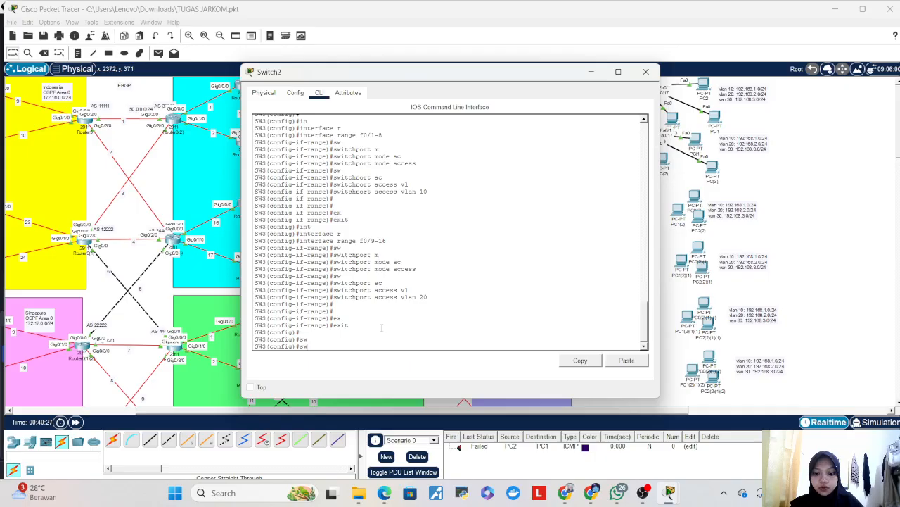
- Set the interface range f0/17-24 of SW3 to switchport mode access
key(BackSpace)
key(BackSpace)
text(int r)
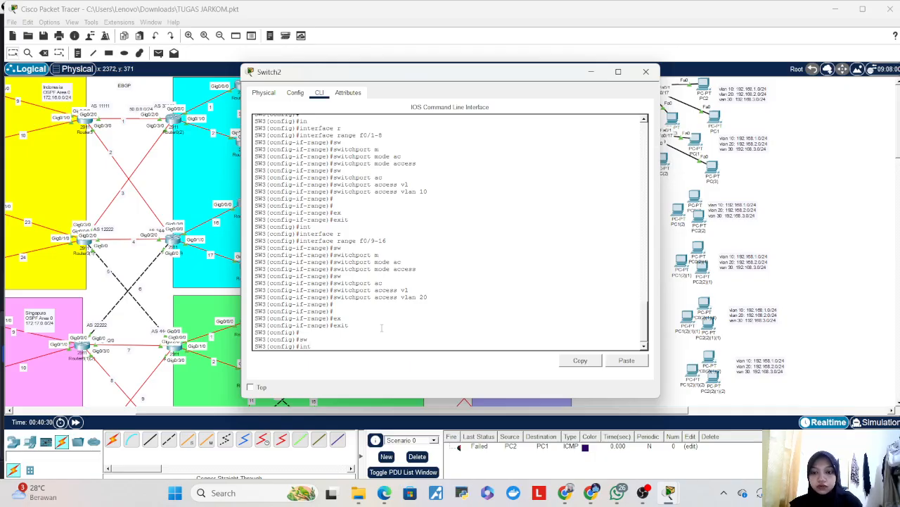
key(Tab)
text(f0/)
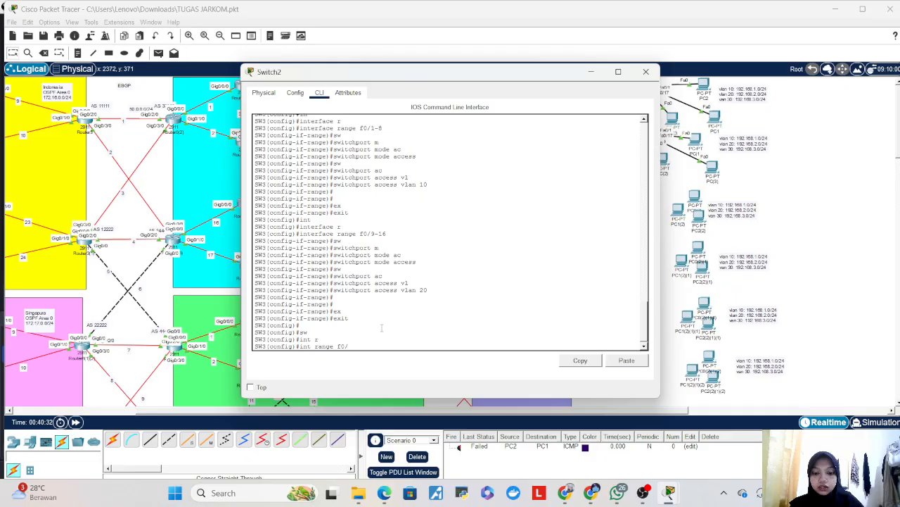
text(17-24)
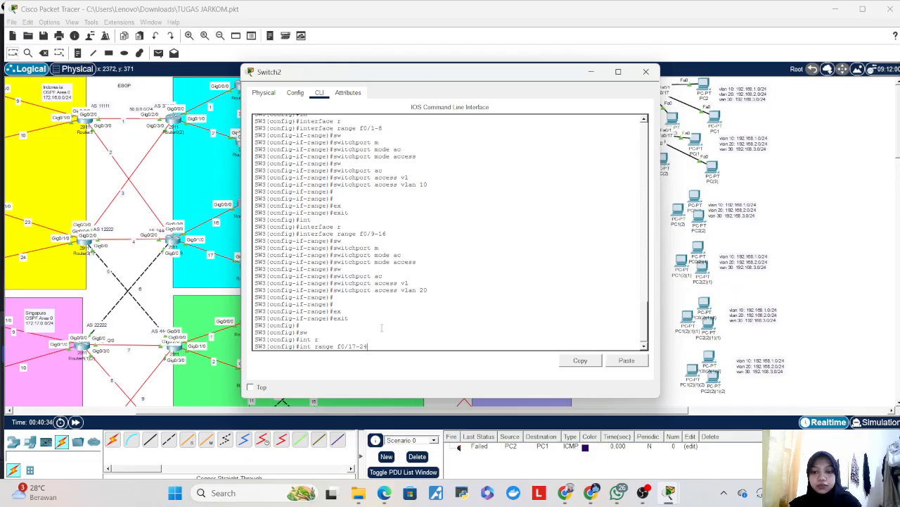
key(Return)
text(sw)
key(Tab)
text(m)
key(Tab)
text(ac)
key(Tab)
key(Return)
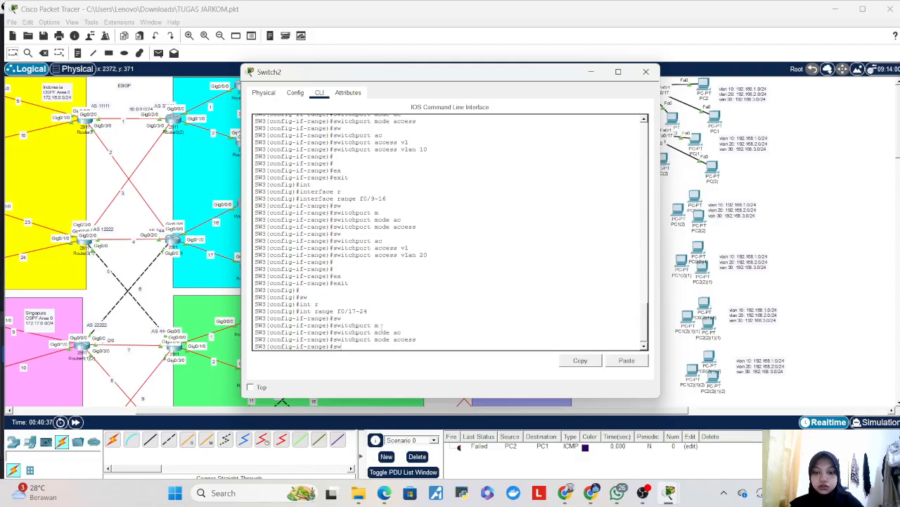
- Assign the f0/17-24 access ports of SW3 to VLAN 30 and exit the interface range configuration
text(sw)
key(Tab)
text(ac)
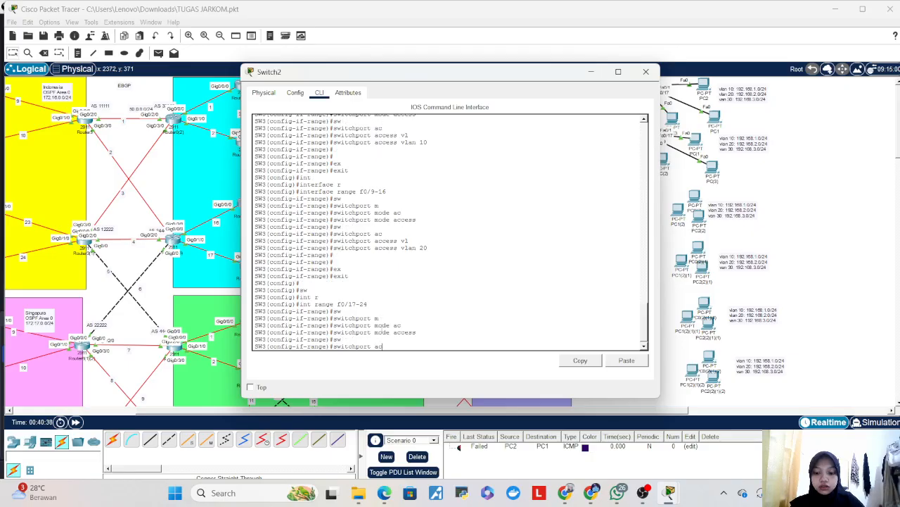
key(Tab)
text(vl)
key(Tab)
text(30)
key(Return)
key(Return)
key(Return)
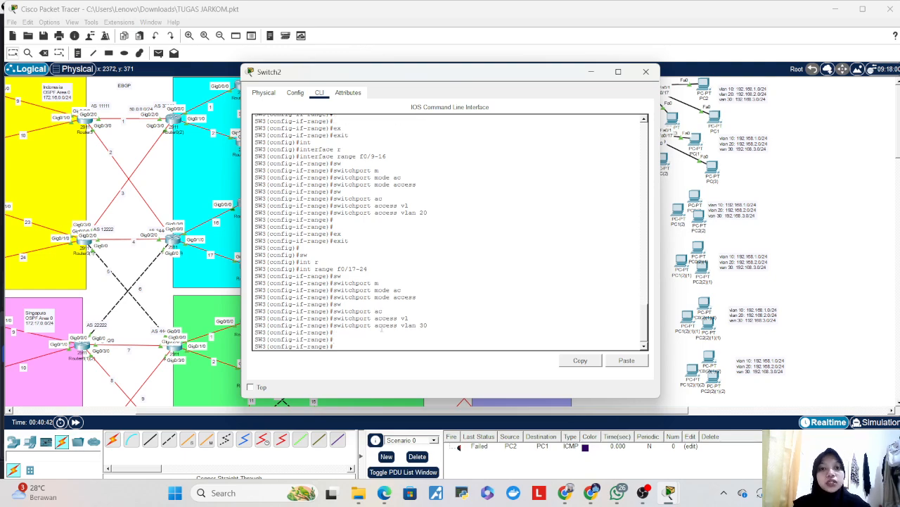
drag(490, 73, 527, 97)
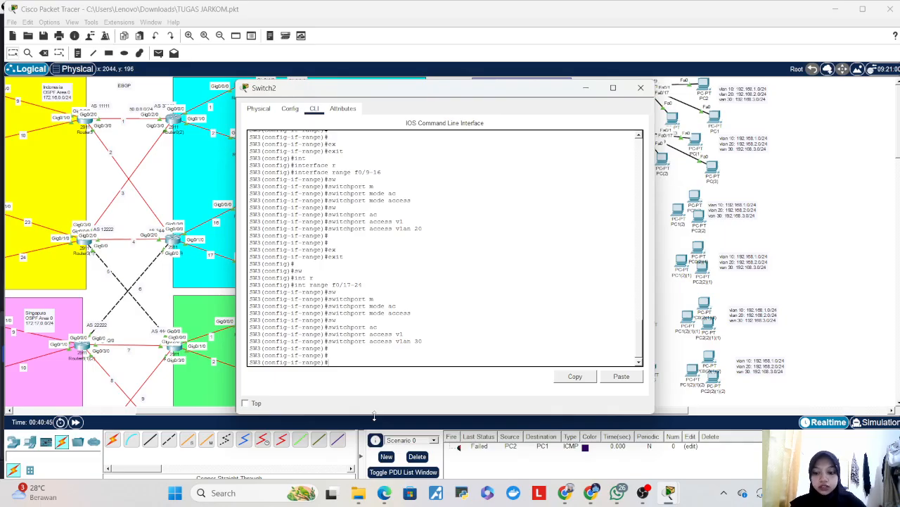
text(ex)
key(Tab)
key(Return)
- Set interface g0/1 of SW3 to switchport mode trunk
text(int g0/1)
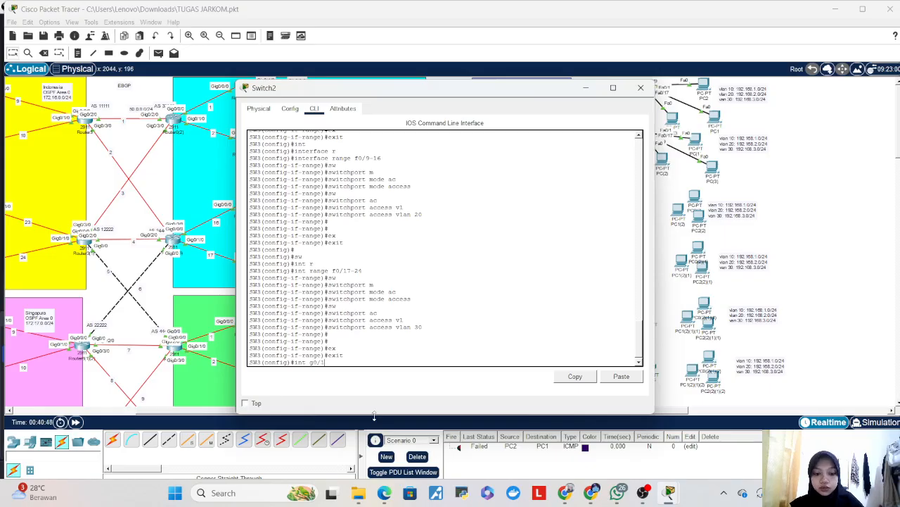
key(Return)
text(sw)
key(Tab)
text(m)
key(Tab)
text(tr)
key(Tab)
key(Return)
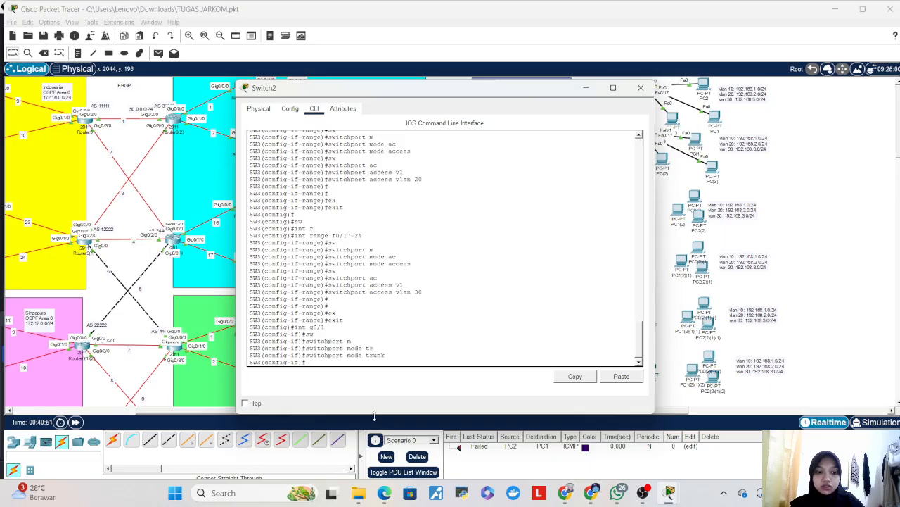
- Allow VLANs 10,20,30 on the g0/1 trunk of SW3
text(s)
key(Tab)
text(w)
key(Tab)
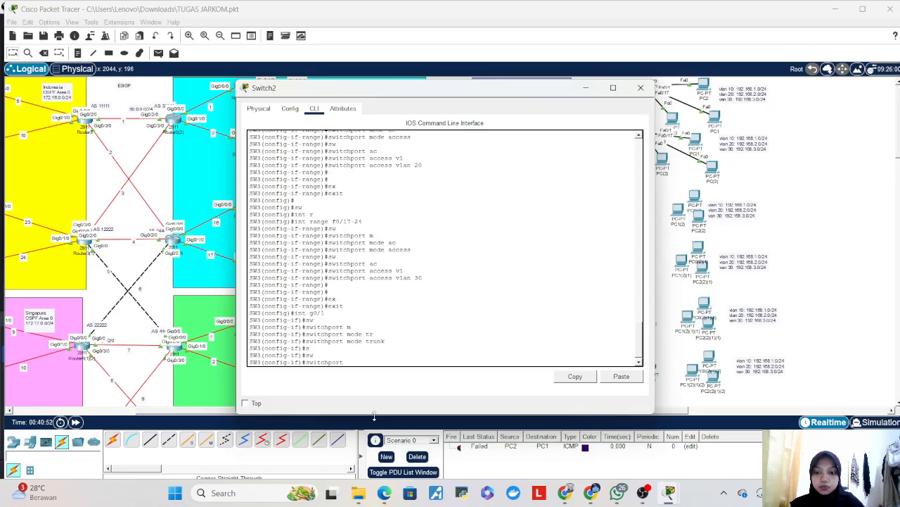
text(tr)
key(Tab)
text(all)
key(Tab)
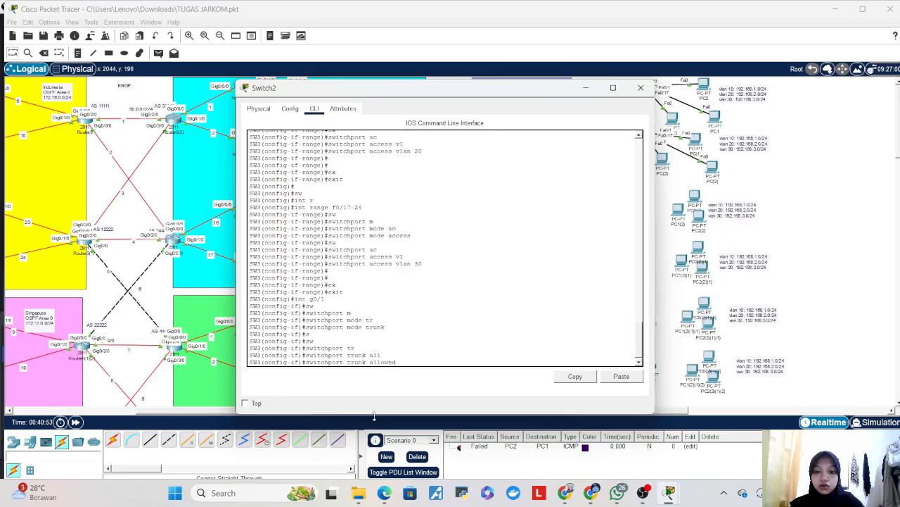
text(vl)
key(Tab)
text(10,20,30)
key(Return)
key(Return)
- End configuration mode on SW3, write the configuration to memory and close the Switch2 window
text(end)
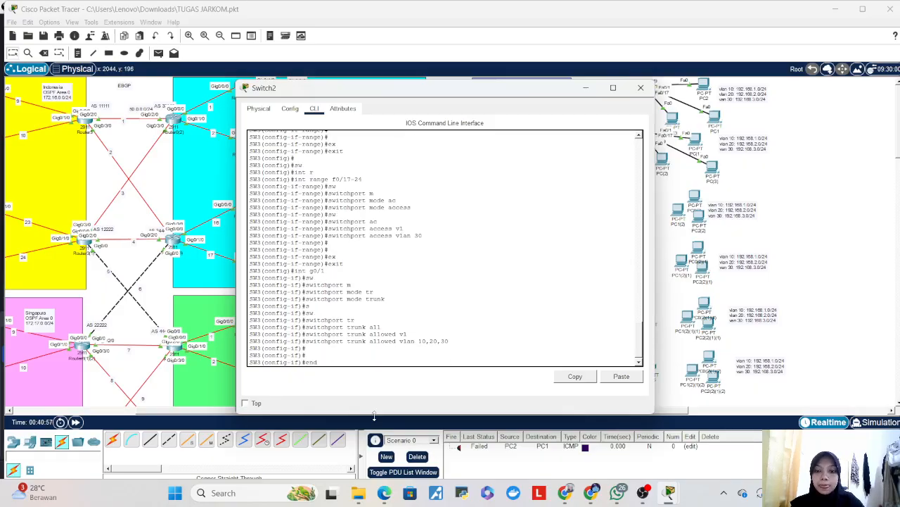
key(Return)
key(Return)
text(wr)
key(Return)
key(Return)
key(Return)
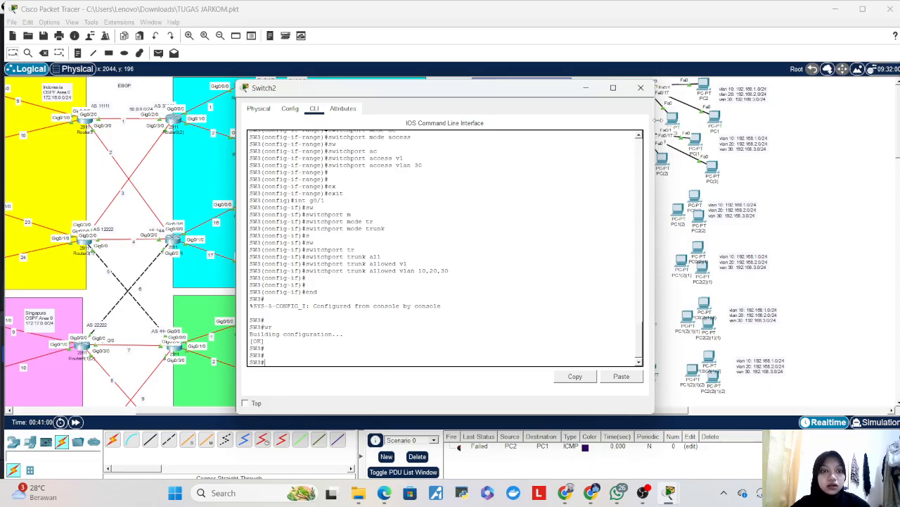
click(641, 88)
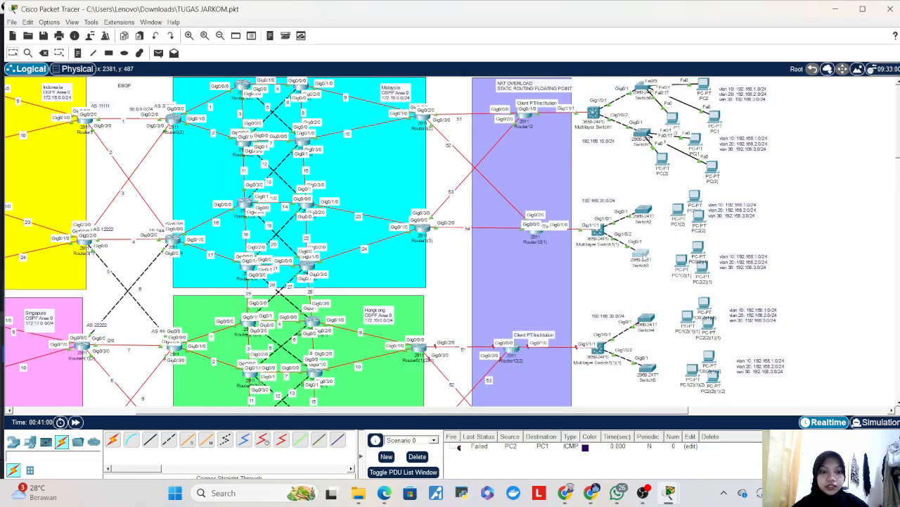
- Open the command line of Switch3 and enter global configuration mode from privileged mode
click(644, 253)
click(320, 95)
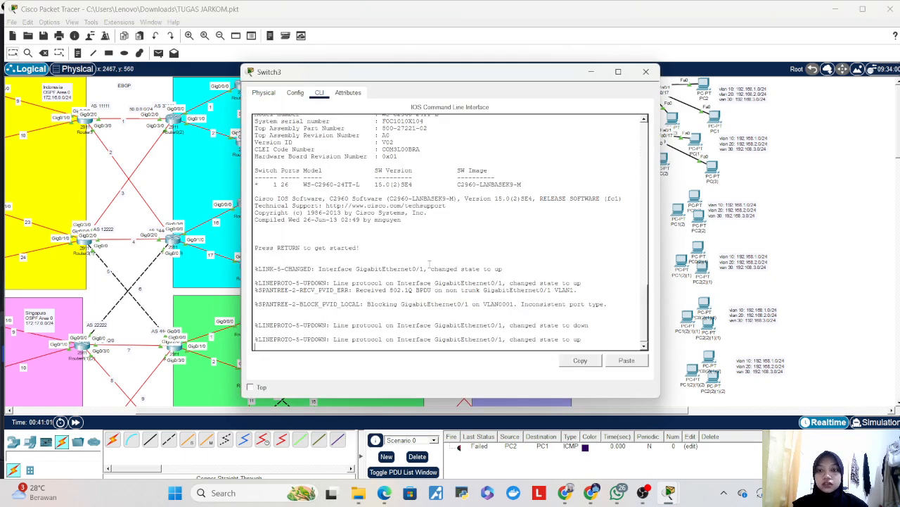
key(Return)
key(Return)
text(en)
key(Return)
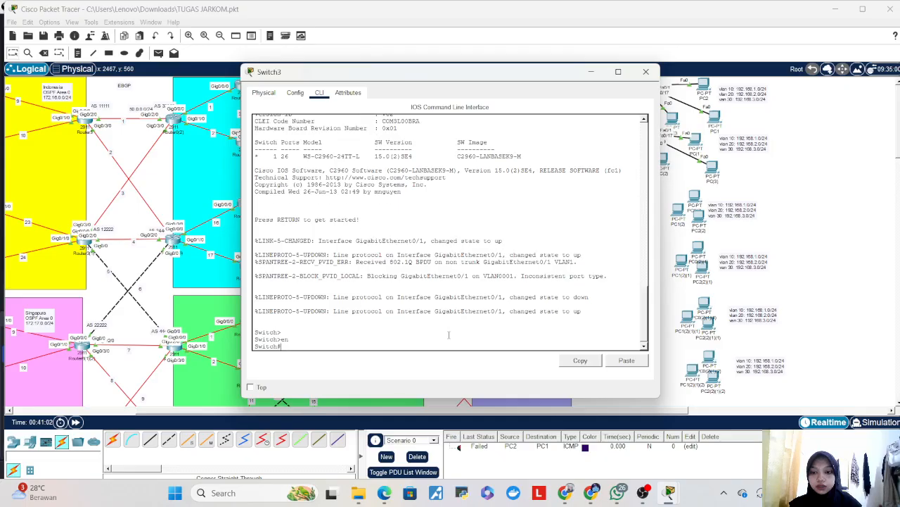
text(conf t)
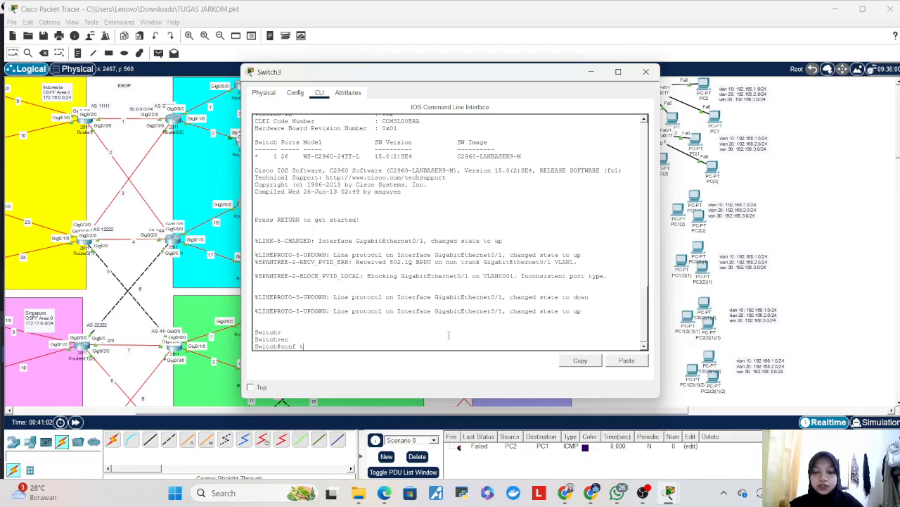
key(Return)
- Set the hostname of Switch3 to SW4
text(ho)
key(Tab)
text(v1)
key(Tab)
key(BackSpace)
key(BackSpace)
key(BackSpace)
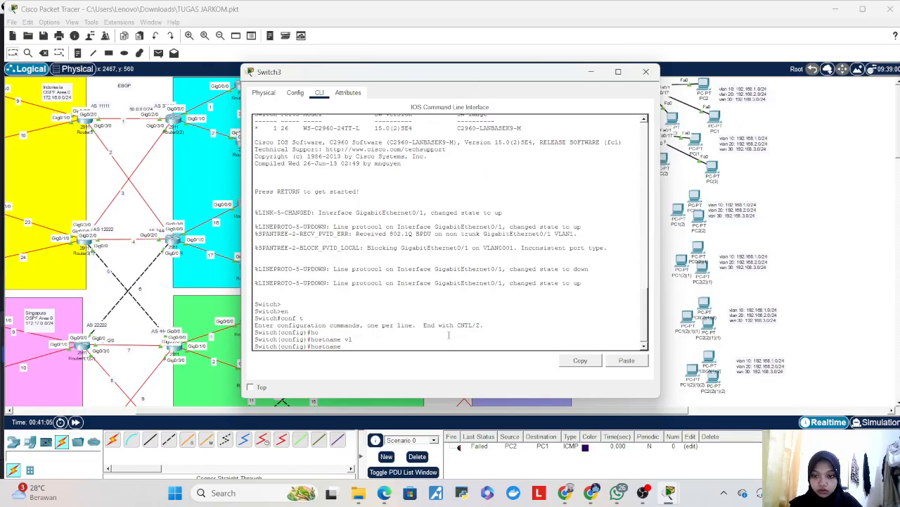
text(SW4)
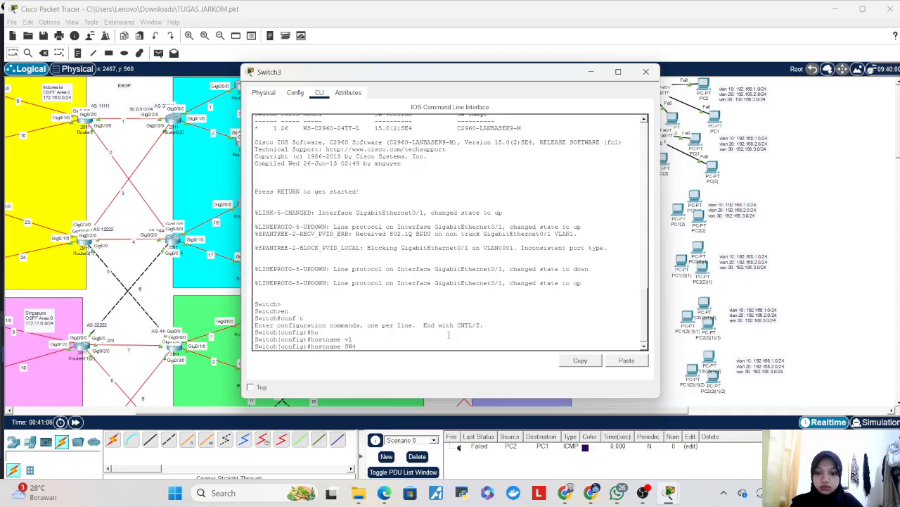
key(Return)
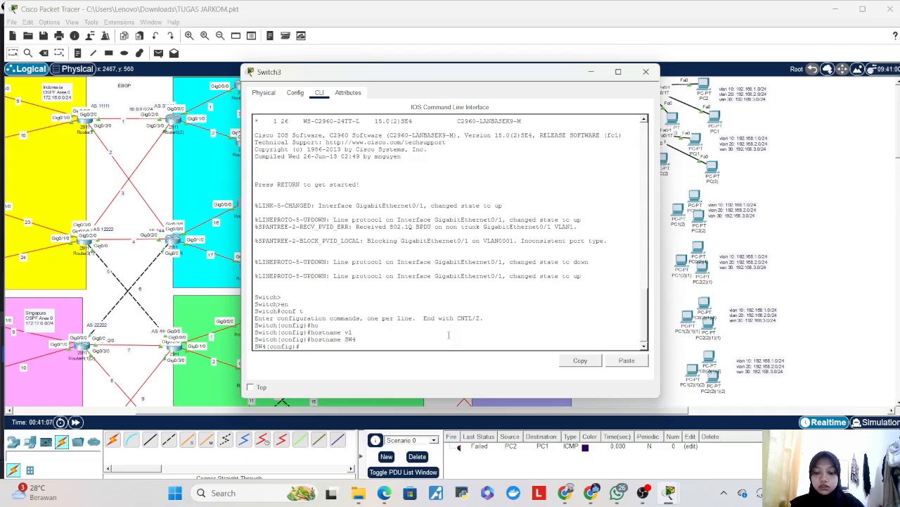
- Create VLAN 10 on SW4 and name it VLAN_10
text(vla)
key(Tab)
text(10)
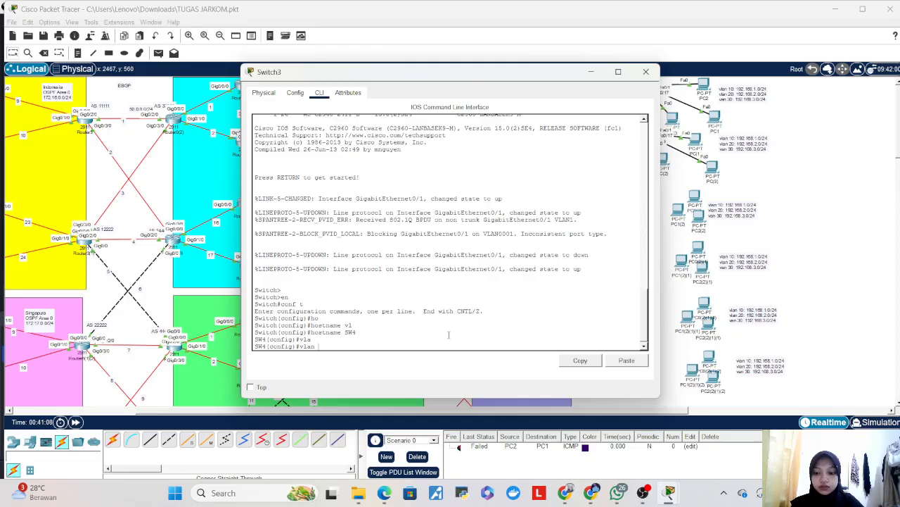
key(Return)
text(name VLAN_1)
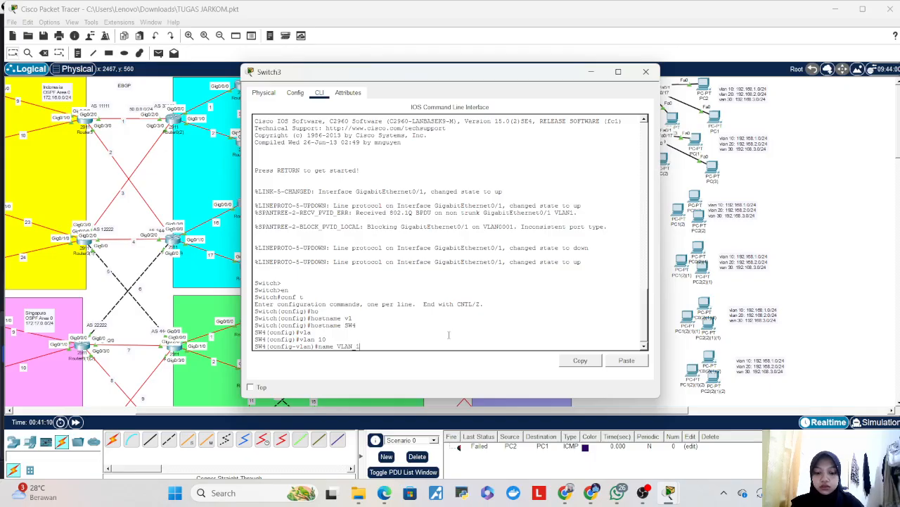
text(0)
key(Return)
- Create VLAN 20 on SW4 and name it VLAN_20
key(Up)
key(Up)
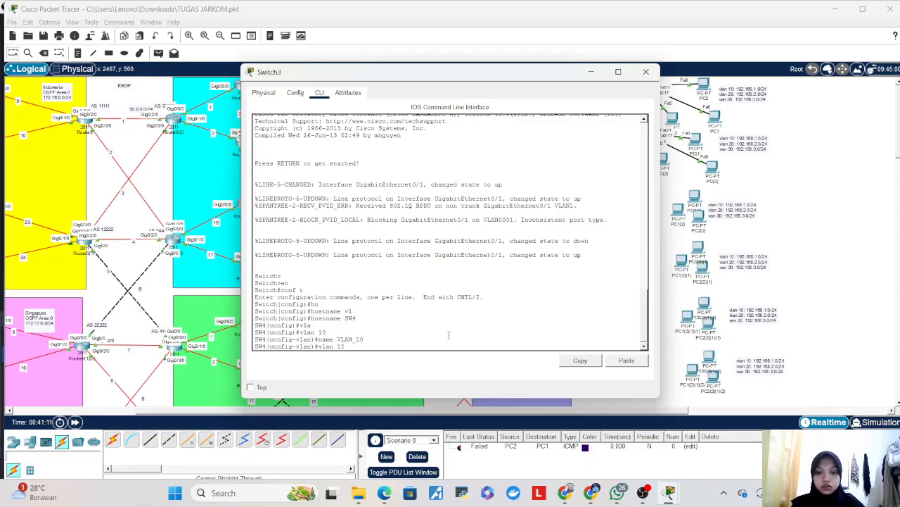
key(BackSpace)
key(BackSpace)
text(20)
key(Return)
key(Up)
key(Up)
key(BackSpace)
key(BackSpace)
text(20)
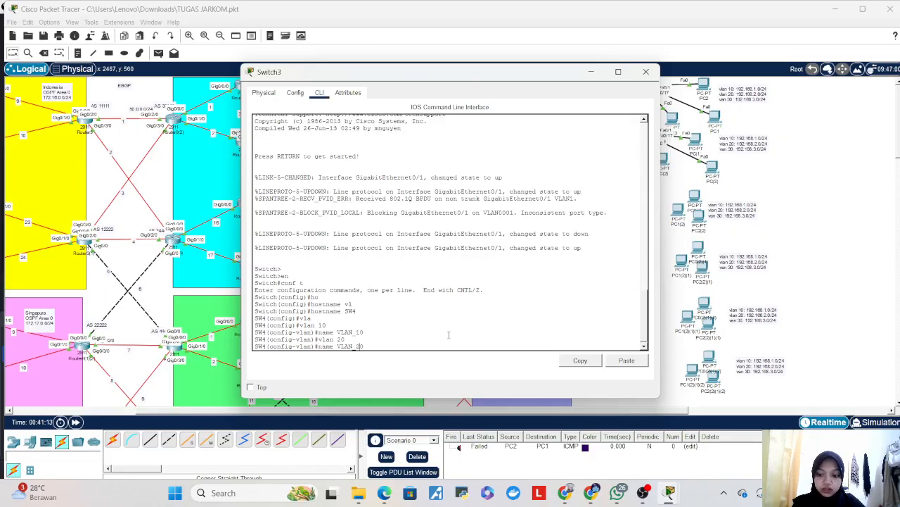
key(Return)
- Create VLAN 30 on SW4 with the name VLAN_30 and exit VLAN configuration to global configuration mode
key(Up)
key(Up)
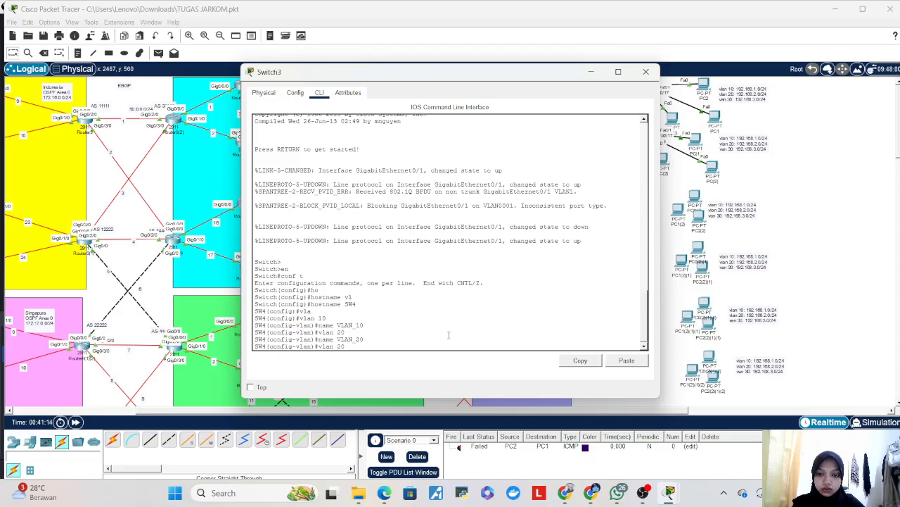
key(BackSpace)
key(BackSpace)
text(30)
key(Return)
key(Up)
key(Up)
key(BackSpace)
key(BackSpace)
text(30)
key(Return)
key(Return)
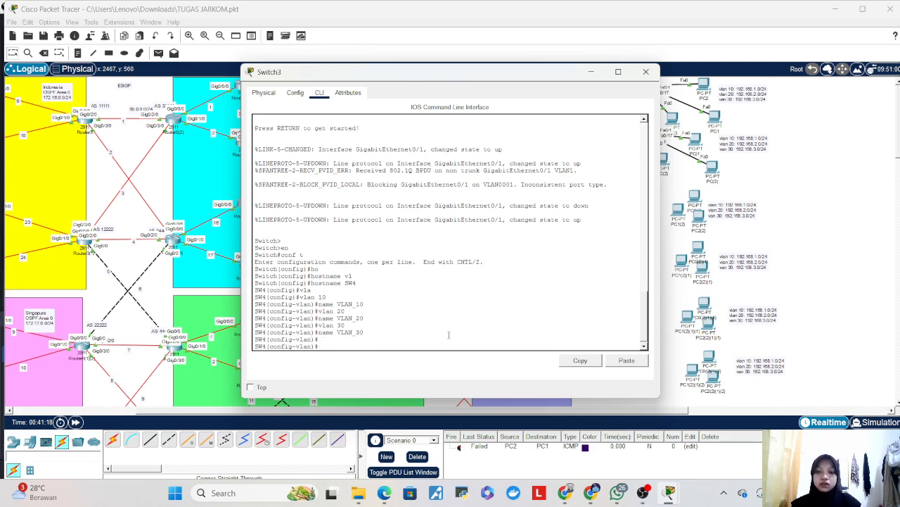
key(Return)
text(EX)
key(Tab)
key(Return)
key(Return)
key(Return)
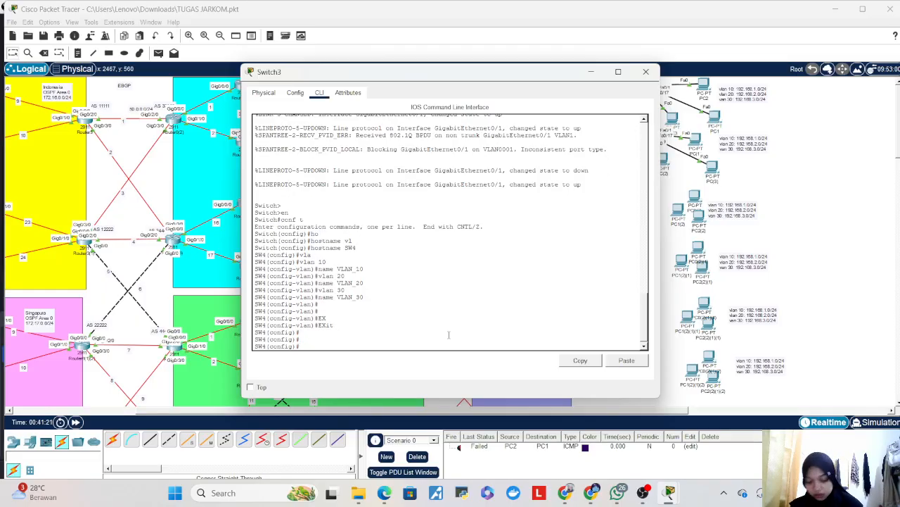
- Set the interface range f0/1-8 of SW4 to switchport mode access
text(INT R)
key(Tab)
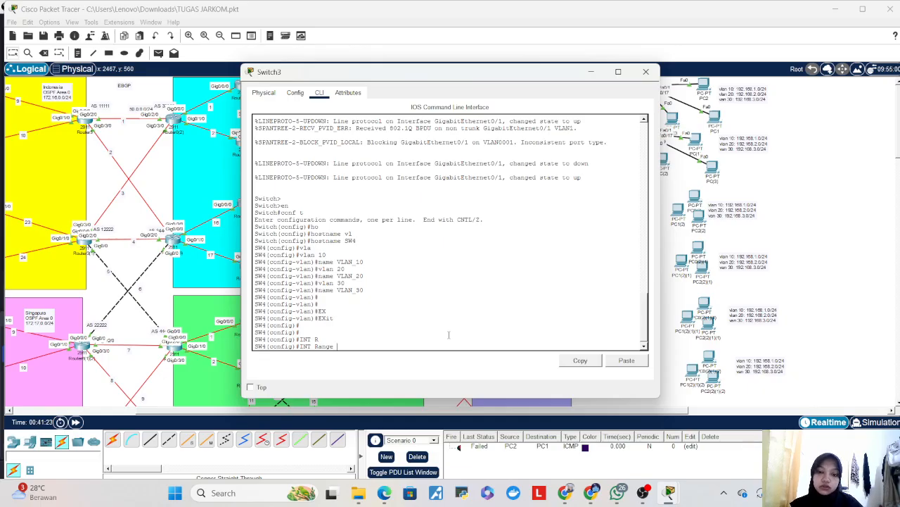
text(f0)
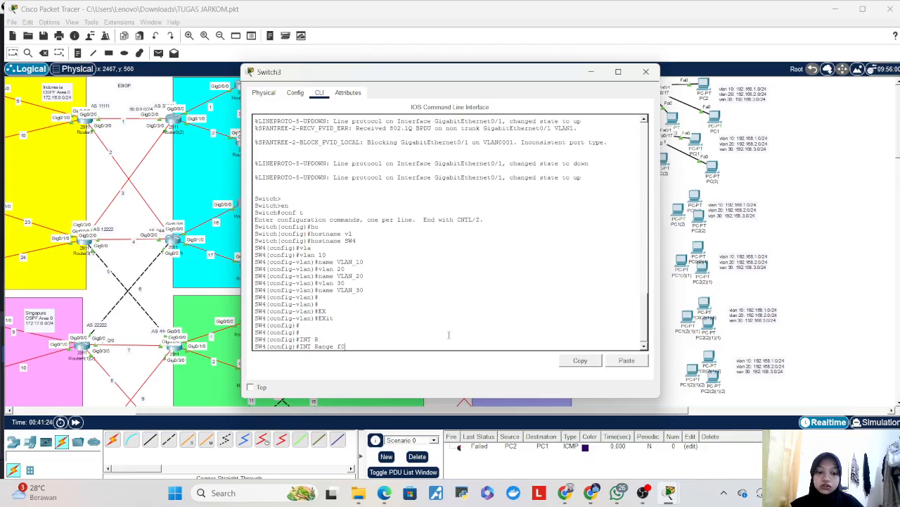
text(/1)
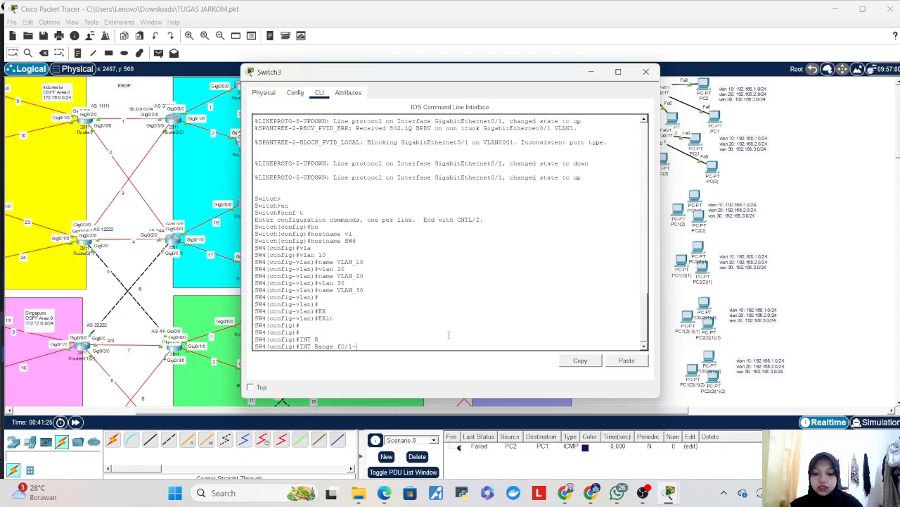
text(-8)
key(Return)
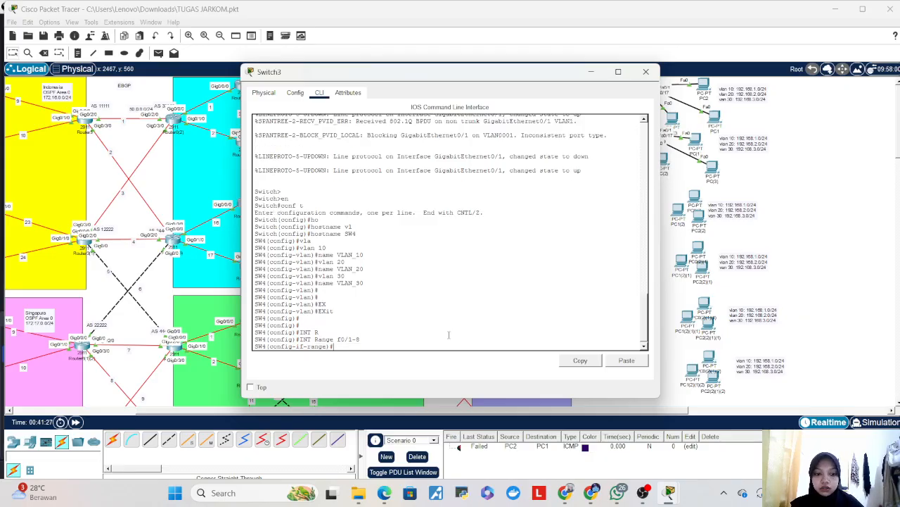
text(sw)
key(Tab)
text(m)
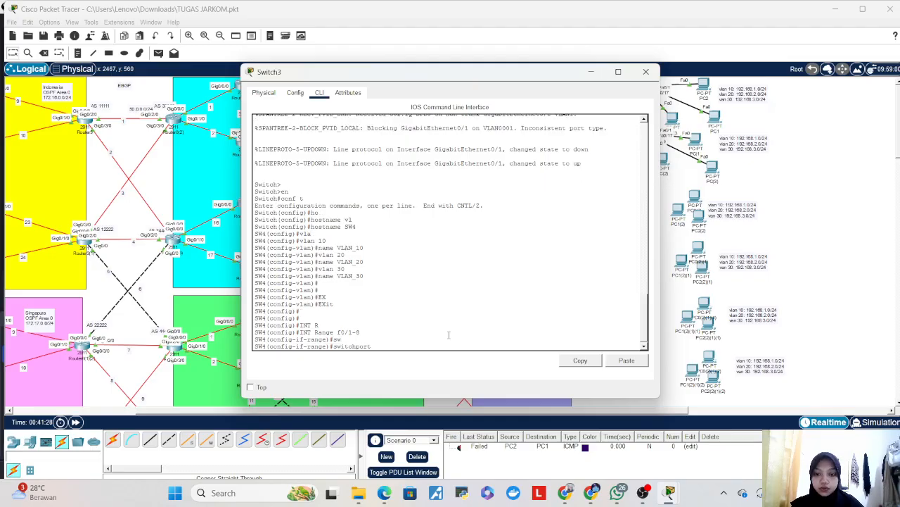
key(Tab)
text(ac)
key(Tab)
key(Return)
- Assign the f0/1-8 access ports of SW4 to VLAN 10 and exit the interface range configuration
text(switchport a)
key(Tab)
text(ac)
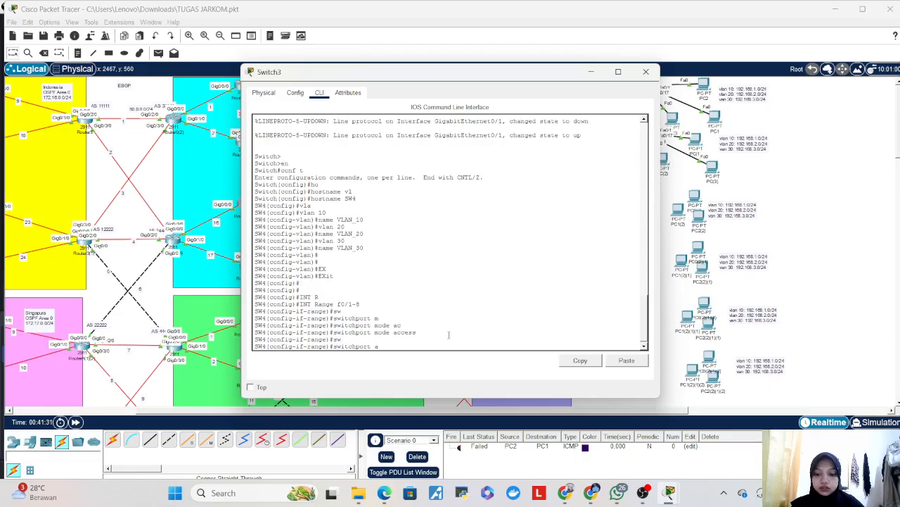
key(Tab)
text(vl)
key(Tab)
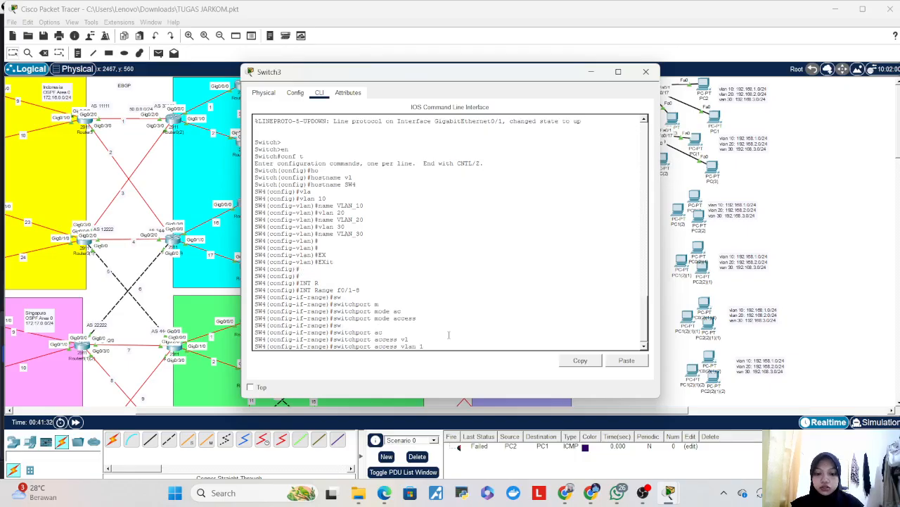
text(10)
key(Return)
key(Return)
key(Return)
text(ex)
key(Return)
key(Return)
key(Return)
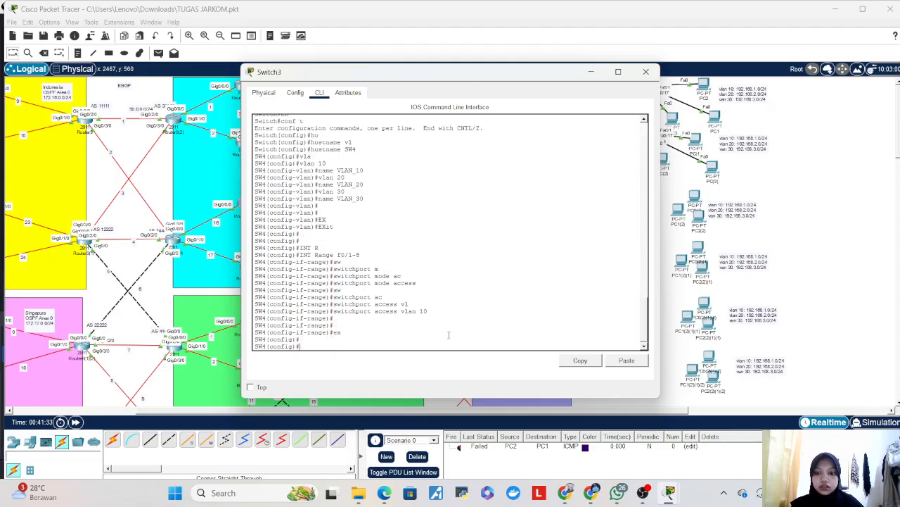
- Enter interface range configuration for ports f0/9-16 on SW4
text(int)
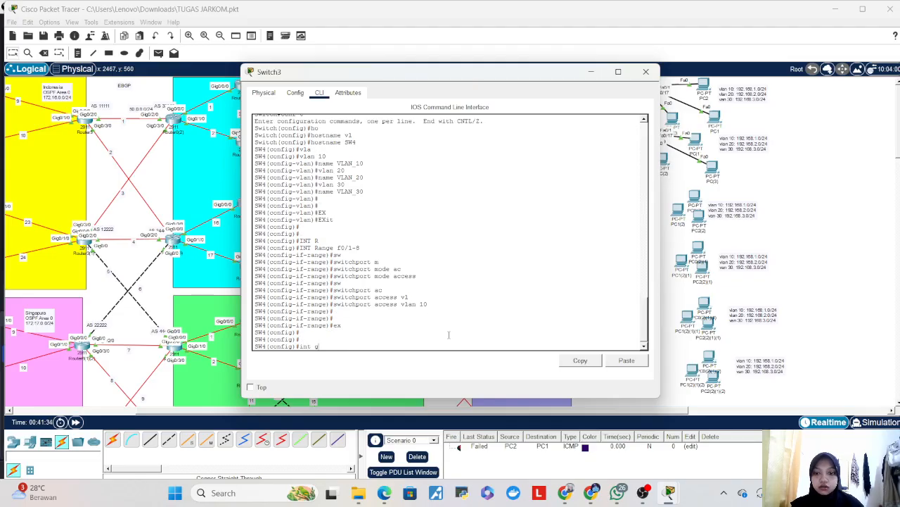
text( g)
key(BackSpace)
text(f)
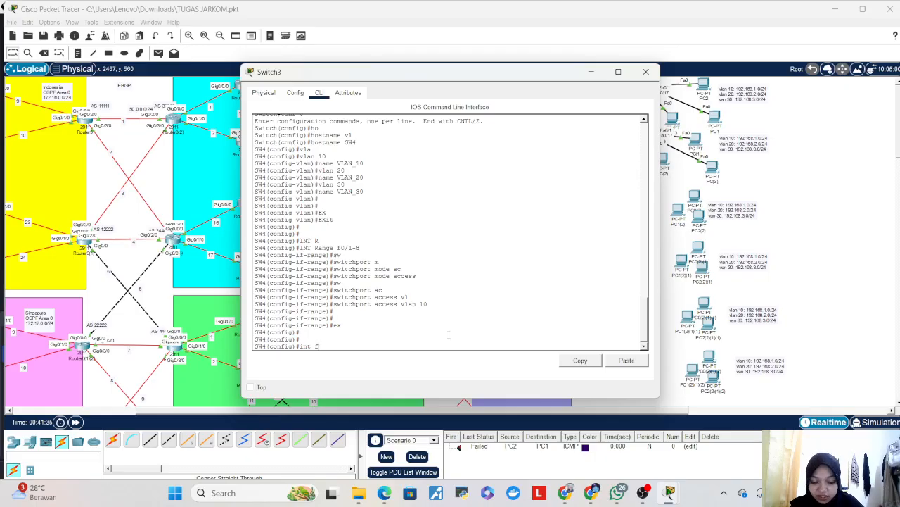
text(0/9-16)
key(Return)
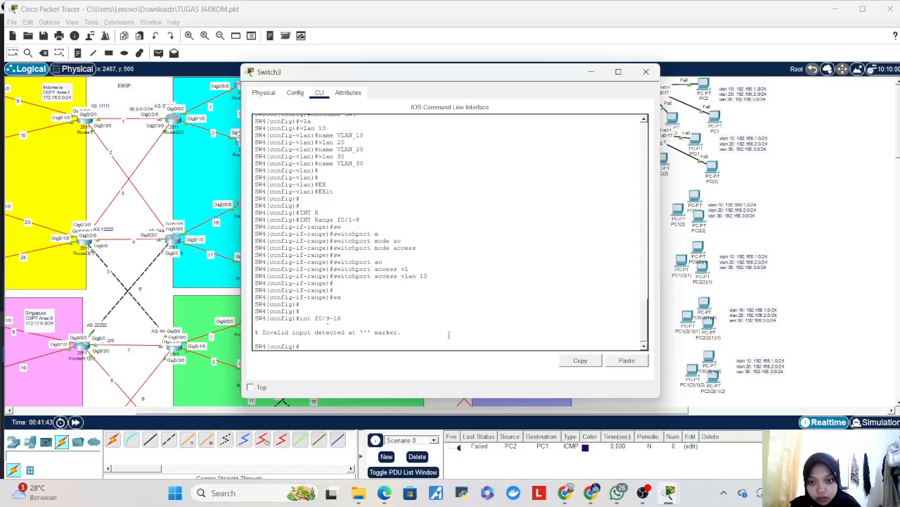
key(Up)
key(Left)
key(Left)
key(Left)
key(Left)
key(Left)
key(Left)
key(Left)
text(range)
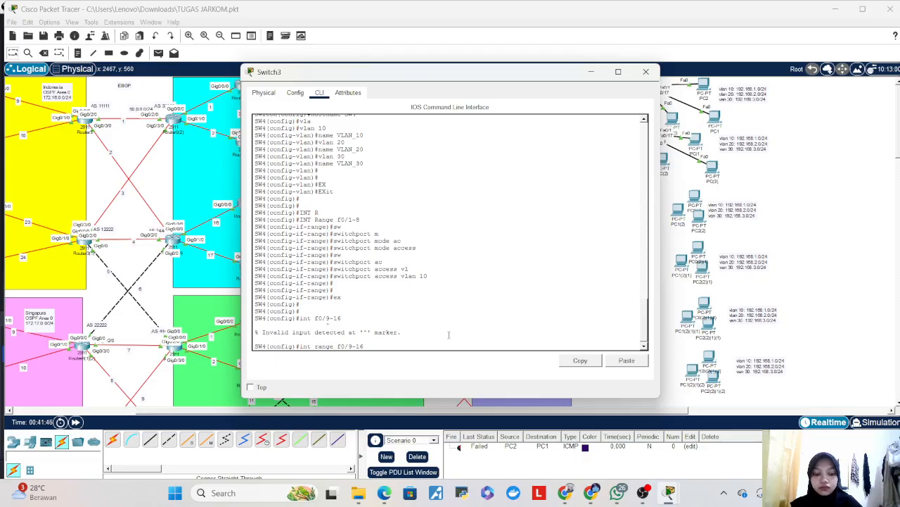
key(Return)
- Set the f0/9-16 port range of SW4 to switchport mode access
text(switchport)
key(Tab)
text(m)
key(Tab)
text(ac)
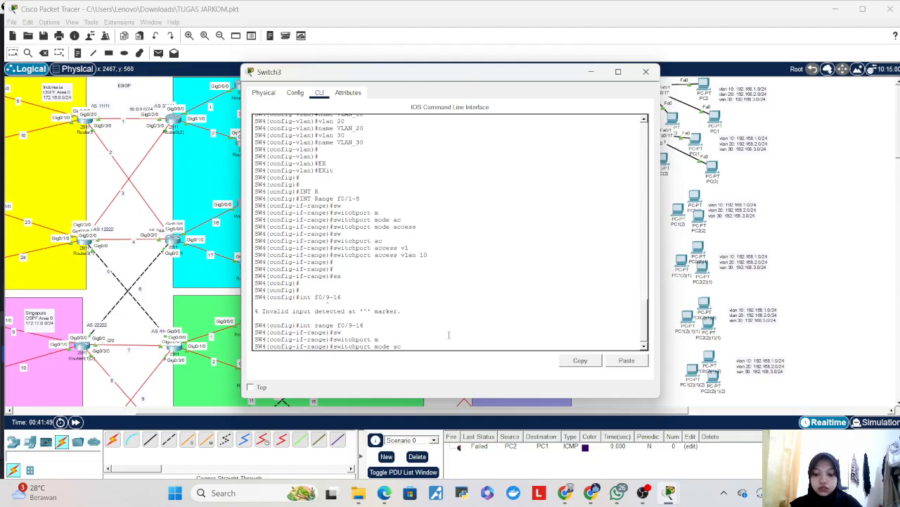
text(c)
key(Tab)
key(Return)
- Assign the f0/9-16 access ports of SW4 to VLAN 20 and exit the interface range configuration
text(sw)
key(Tab)
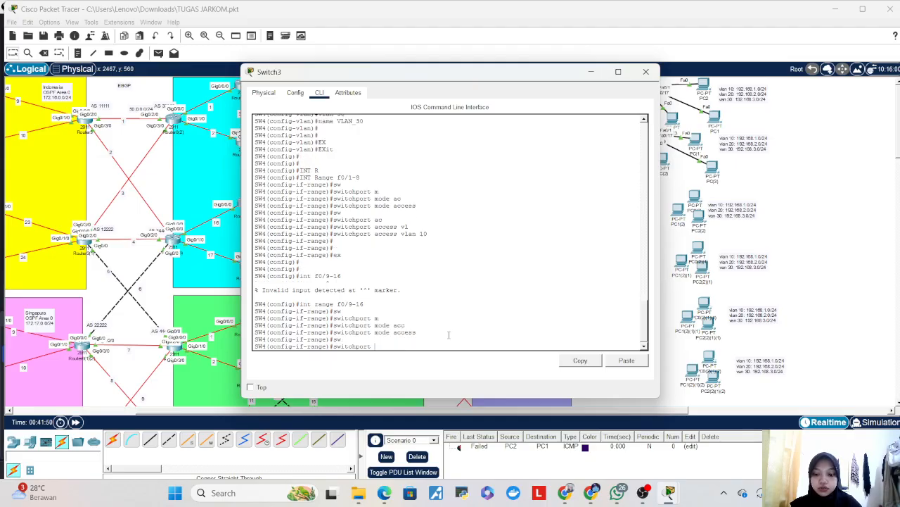
text(acc)
key(Tab)
text(vl)
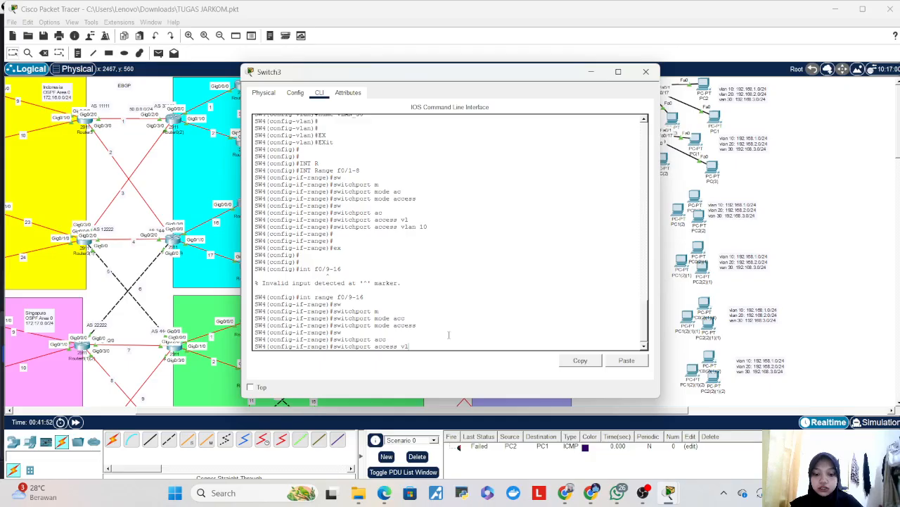
key(Tab)
text(20)
key(Return)
key(Return)
key(Return)
text(ex)
key(Return)
key(Return)
key(Return)
- Enter interface range configuration for ports f0/17-24 on SW4
text(int)
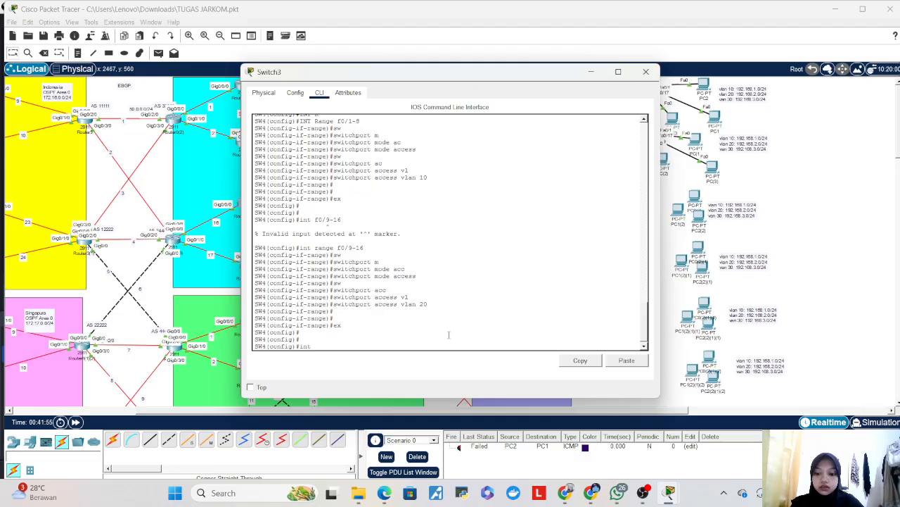
text( r)
key(Tab)
text(f0/)
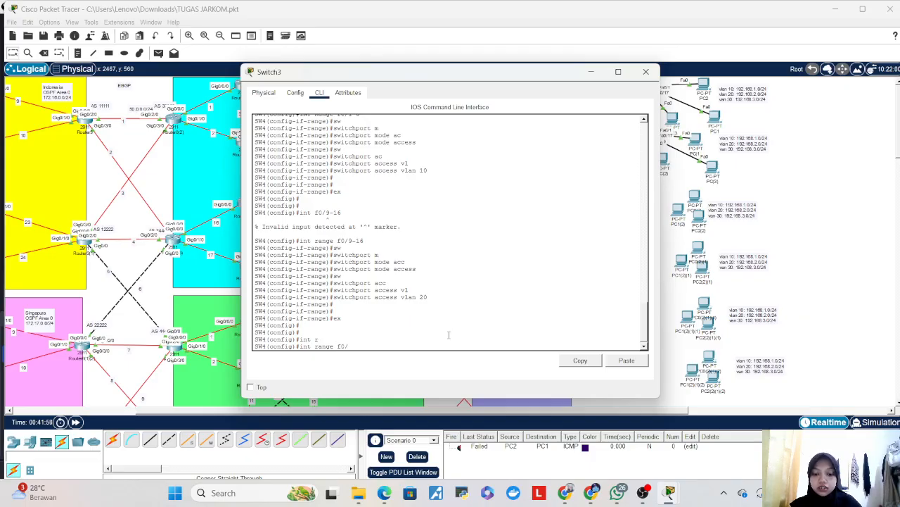
text(17-24)
key(Return)
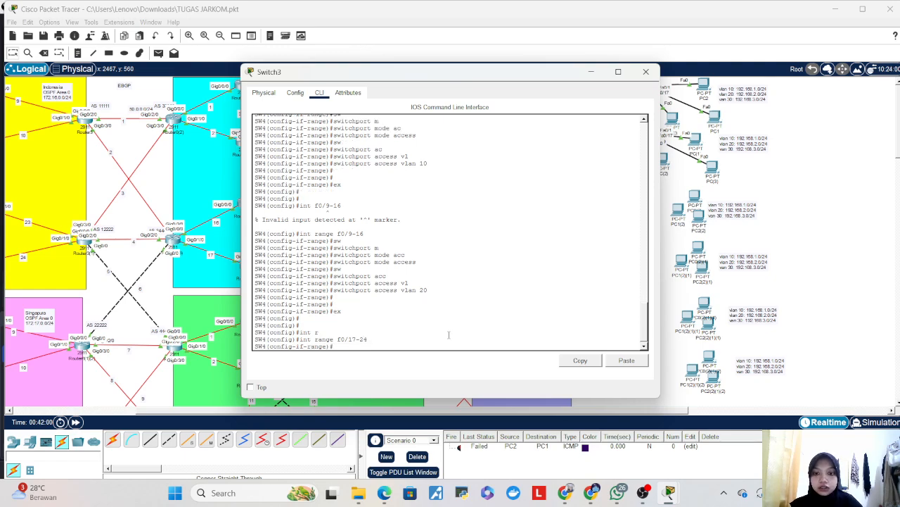
key(Return)
- Set the f0/17-24 port range of SW4 to switchport mode access
text(sw)
key(Tab)
text(a)
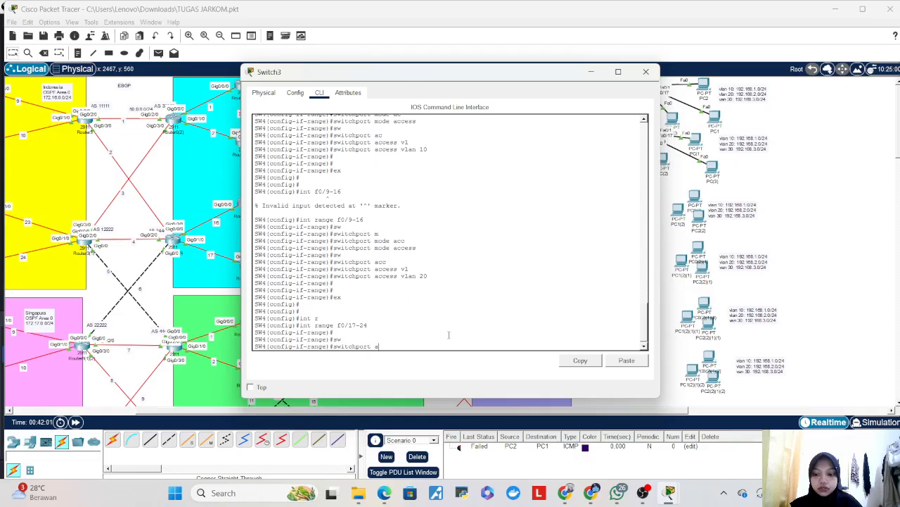
text(c)
key(Tab)
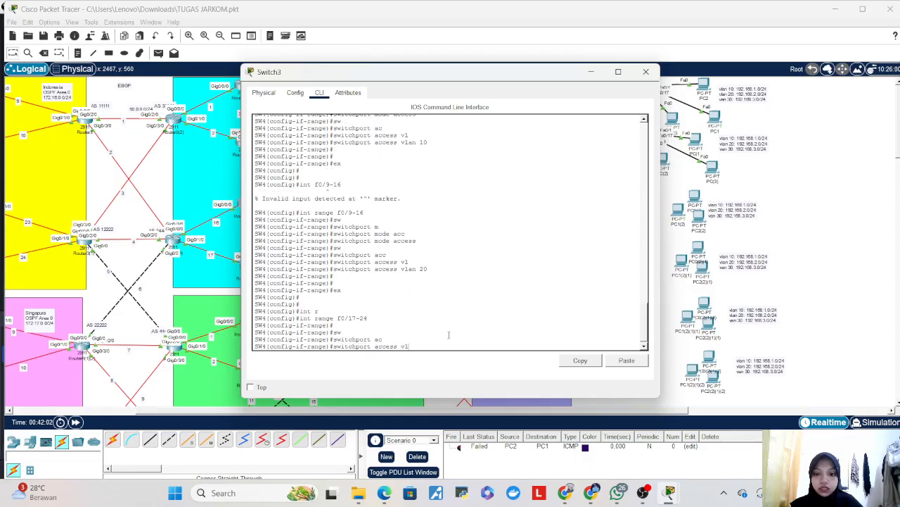
key(BackSpace)
key(BackSpace)
key(BackSpace)
key(BackSpace)
key(BackSpace)
key(BackSpace)
text(m)
key(Tab)
text(acc)
key(Tab)
key(Return)
- Assign the f0/17-24 access ports of SW4 to VLAN 30 and exit the interface range configuration
text(sw)
key(Tab)
text(acc)
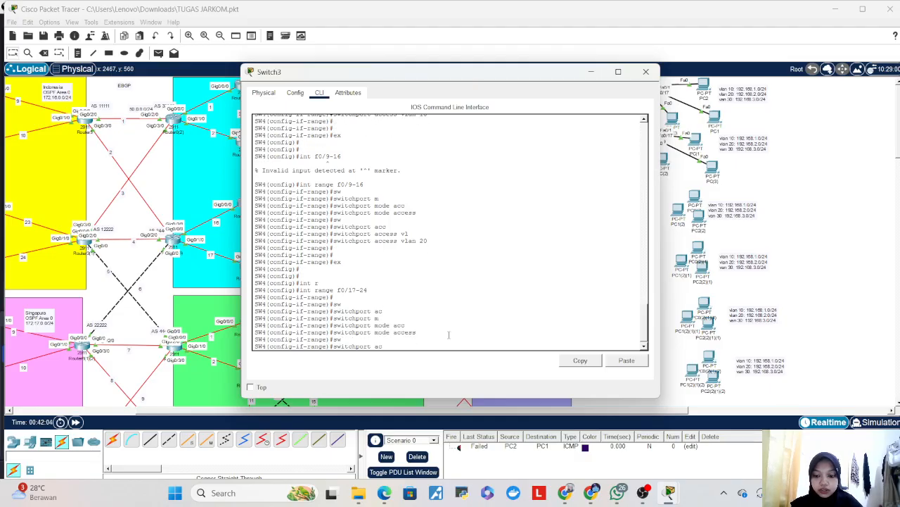
key(Tab)
text(vl)
key(Tab)
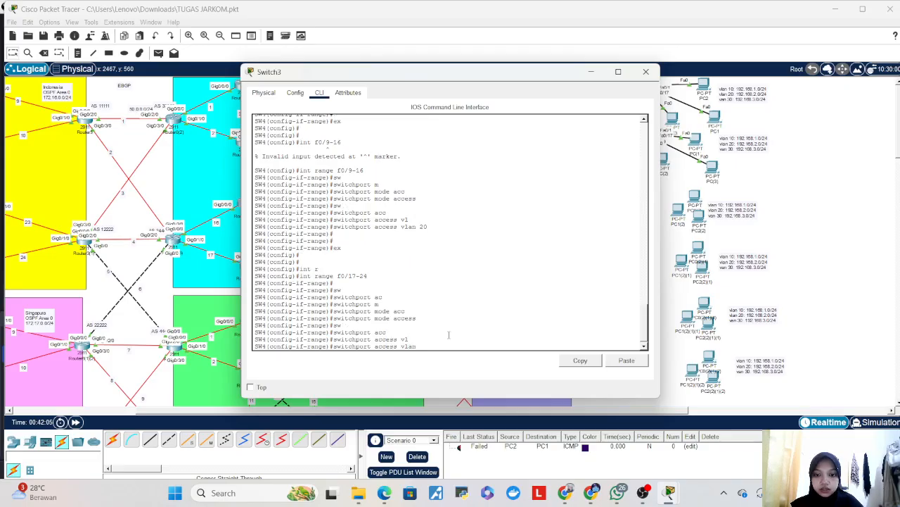
key(Return)
key(Return)
key(Return)
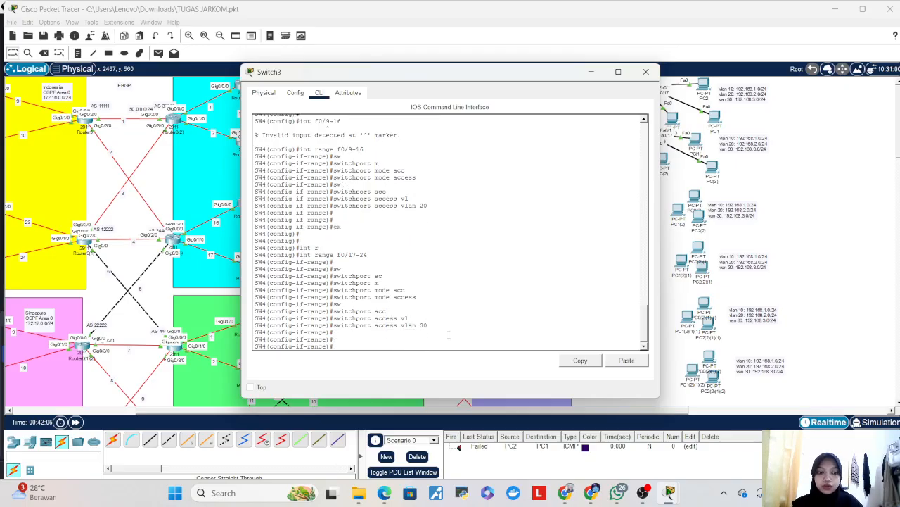
text(ex)
key(Return)
key(Return)
- Configure interface g0/1 of SW4 in switchport mode trunk
text(int)
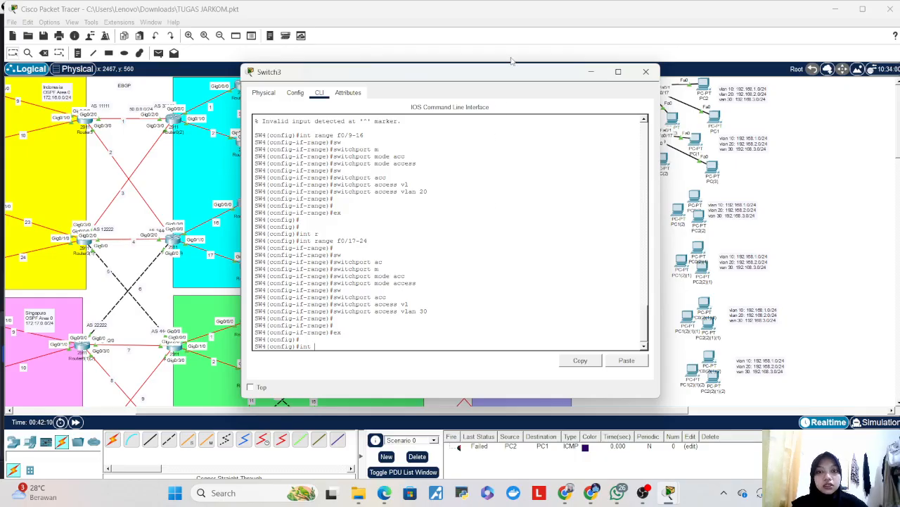
drag(512, 71, 460, 75)
text(g0/1)
key(Return)
text(sw)
key(Tab)
text(m)
key(Tab)
text(tr)
key(Tab)
key(Return)
- Allow VLANs 10,20,30 on the g0/1 trunk of SW4
text(sw)
key(Tab)
text(tr)
key(Tab)
text(all)
key(Tab)
text(vl)
key(Tab)
text(10,20,30)
key(Return)
key(Return)
- End configuration mode on SW4, write the configuration to memory and close the Switch3 window
text(end)
key(Return)
key(Return)
text(wr)
key(Return)
key(Return)
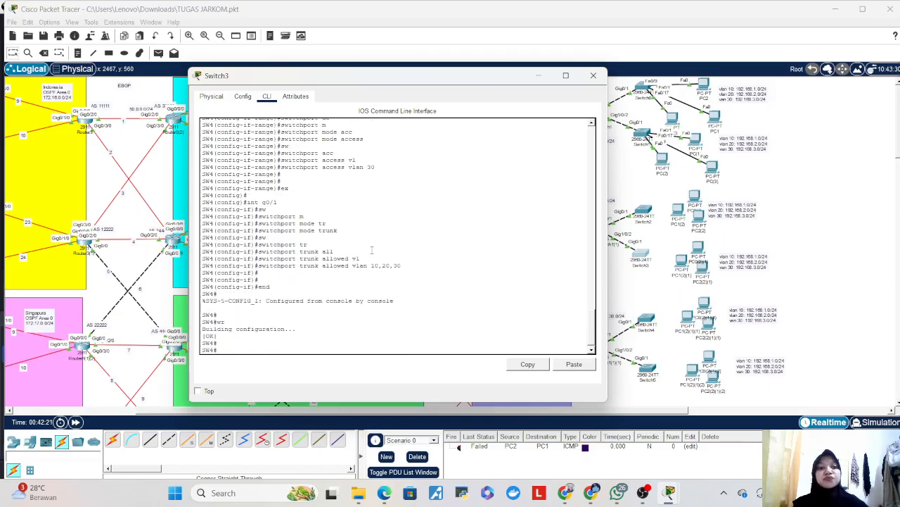
click(593, 75)
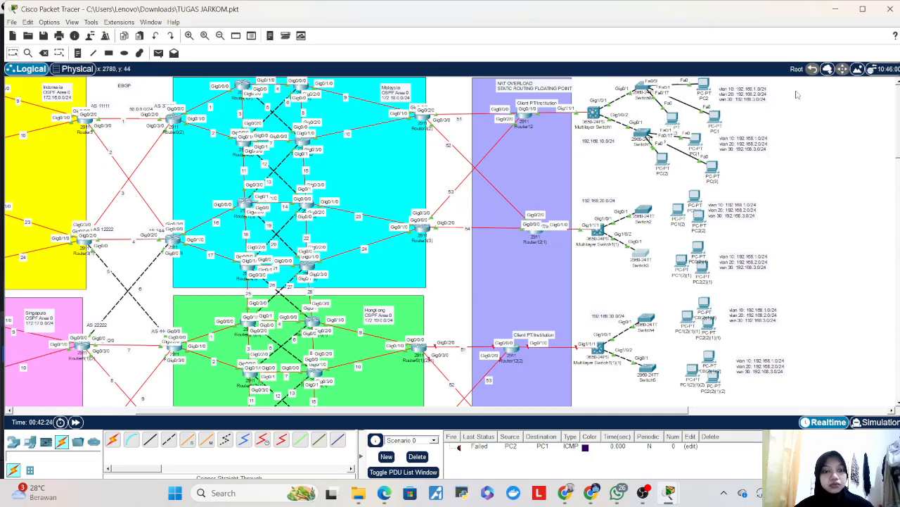
- Spread apart the overlapping PCs beside Switch2 so their labels can be reached
drag(708, 227, 726, 235)
drag(679, 213, 679, 223)
- Try to rename PC0(2) beside Switch2 as PC1(2) and as PC2(2)
click(700, 212)
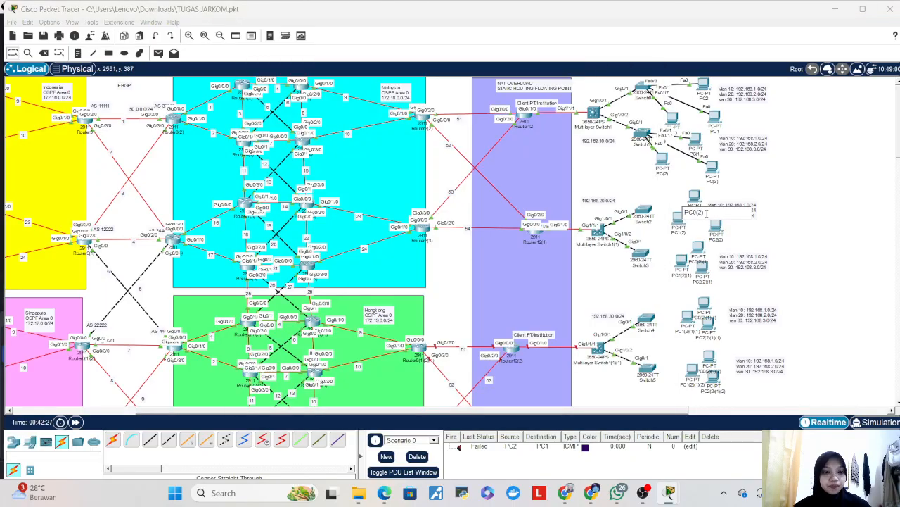
key(BackSpace)
text(1)
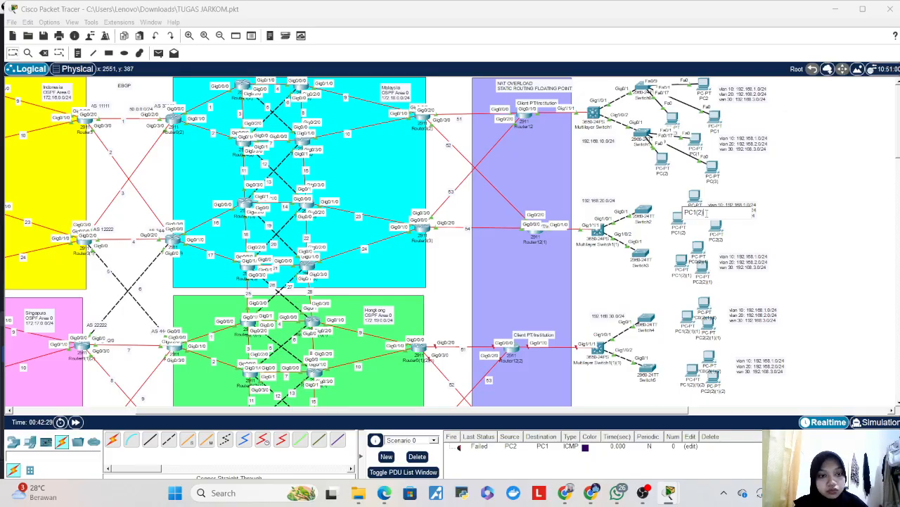
key(BackSpace)
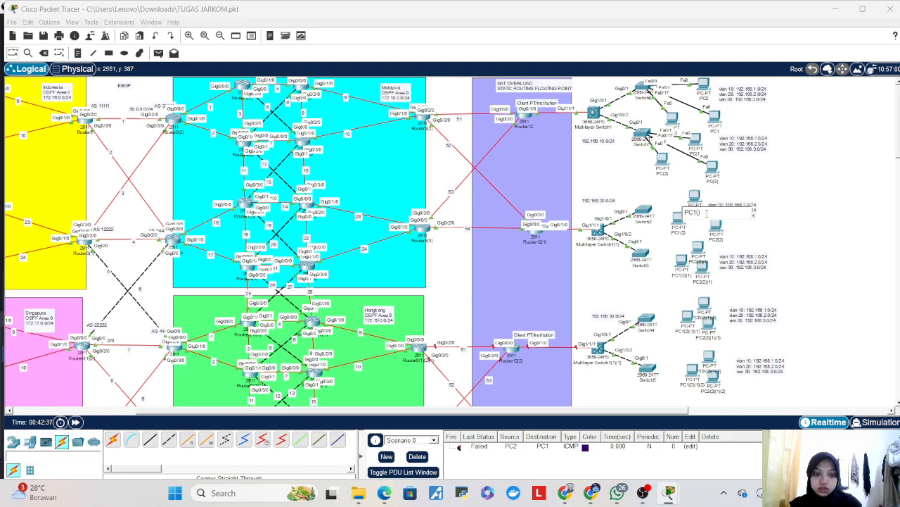
text(2))
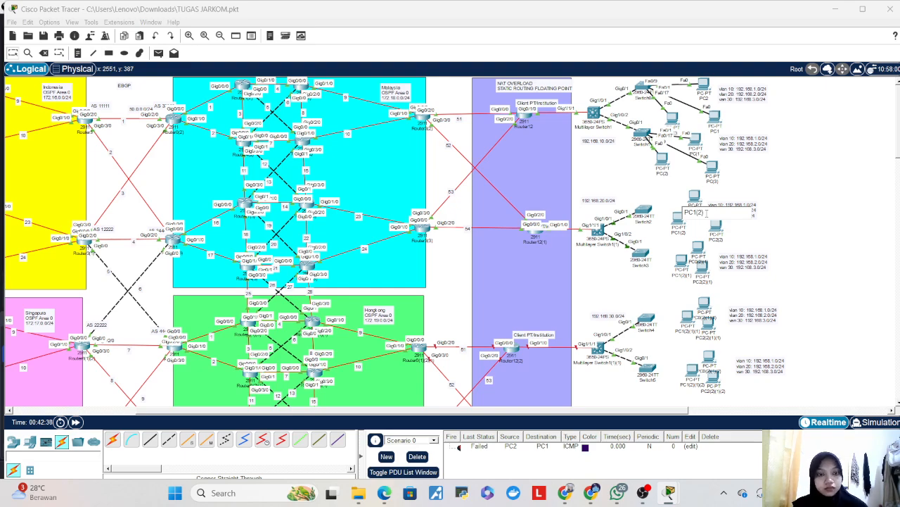
click(685, 235)
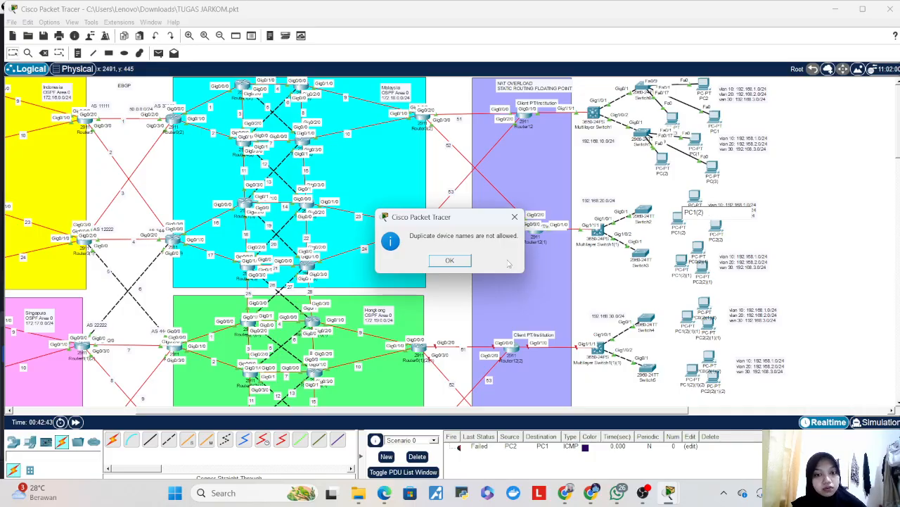
key(Return)
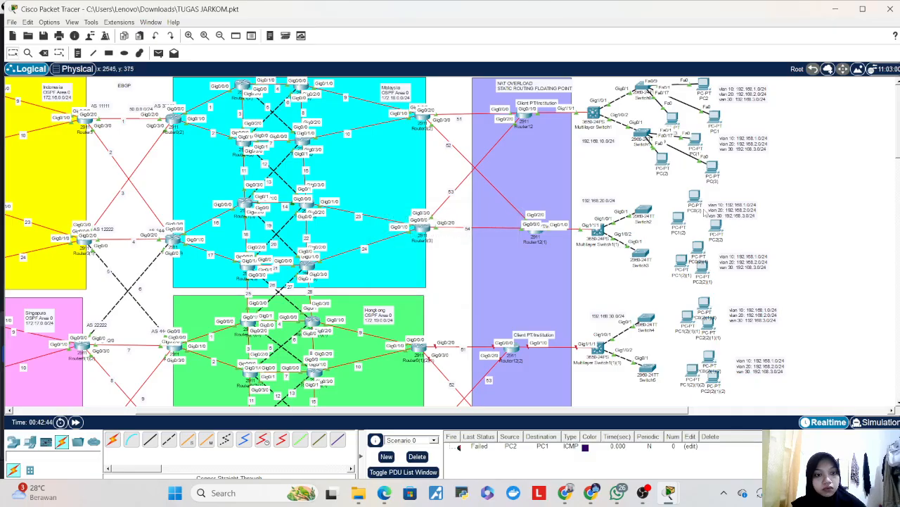
click(700, 211)
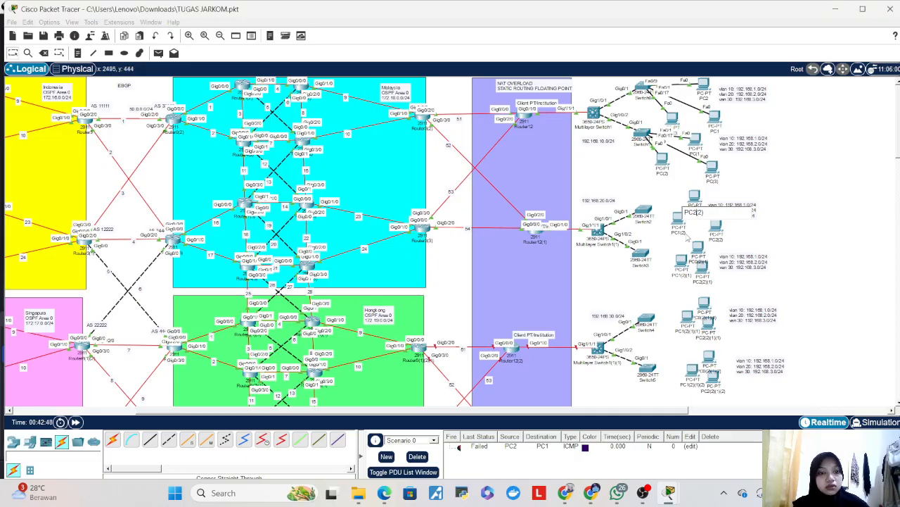
click(686, 239)
key(Return)
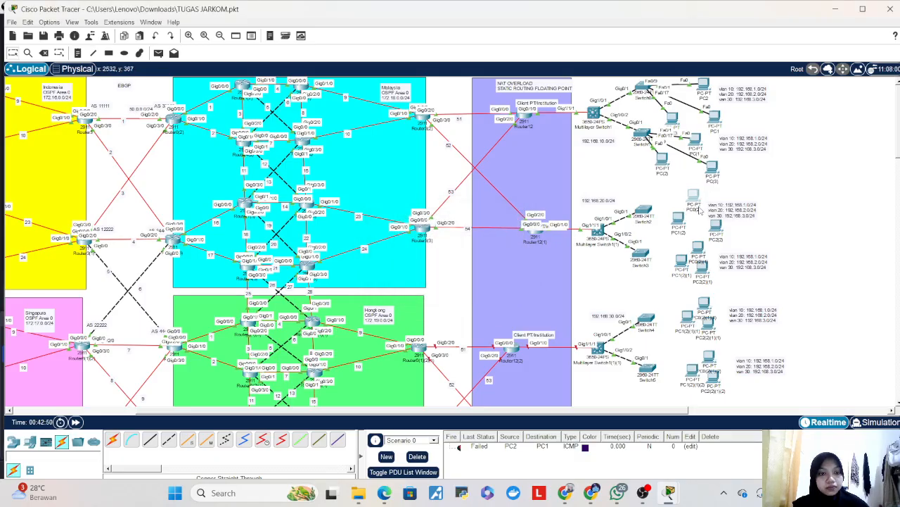
- Rename PC0(2) beside Switch2 as Pc2
click(699, 213)
key(BackSpace)
key(BackSpace)
key(BackSpace)
key(BackSpace)
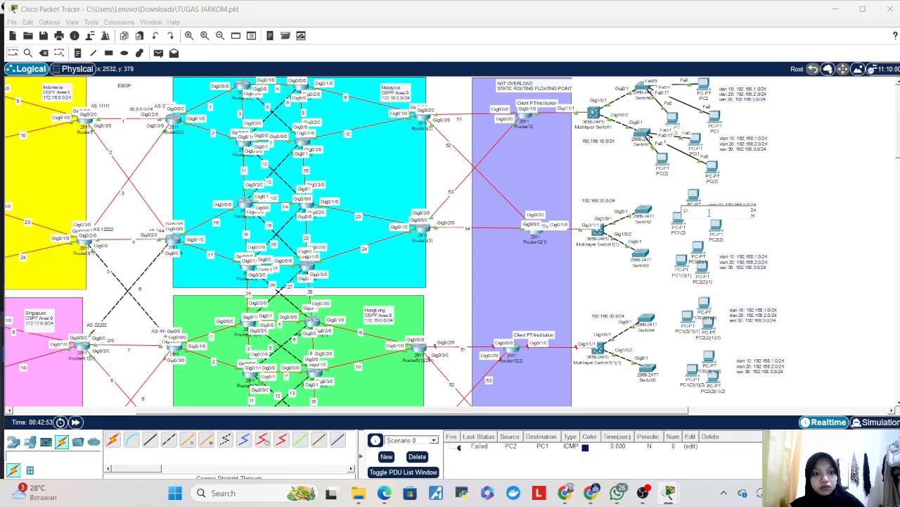
text(2)
- Rename PC1(2) beside Switch2 as Pc1
click(688, 234)
key(BackSpace)
key(BackSpace)
key(BackSpace)
key(BackSpace)
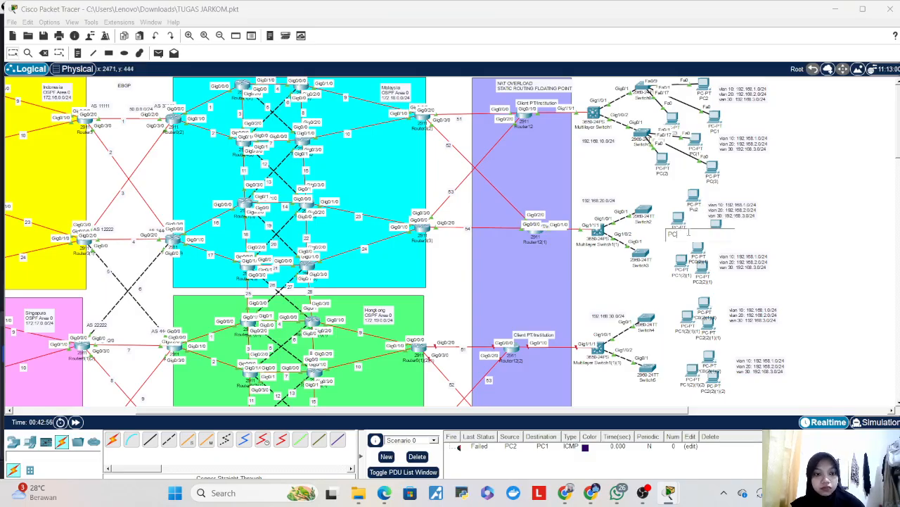
text(1)
- Rename PC2(2) beside Switch2 as Pc3
click(725, 240)
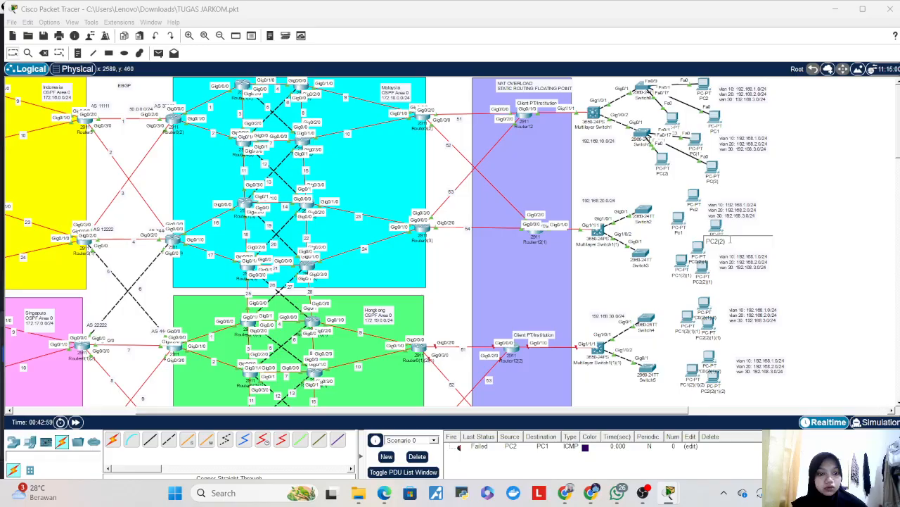
key(BackSpace)
key(BackSpace)
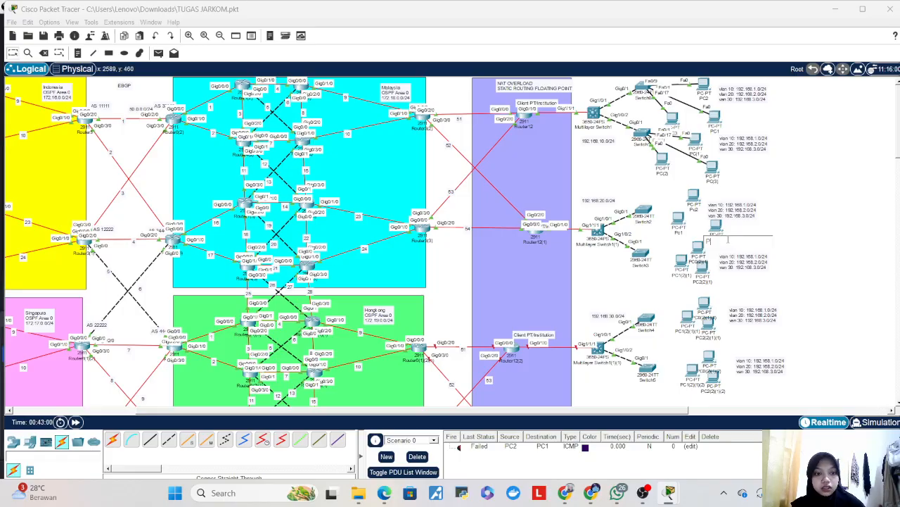
- Reposition the three-PC group beside Switch3 and shift Pc1 slightly beside Switch2
scroll(728, 240, down, 5)
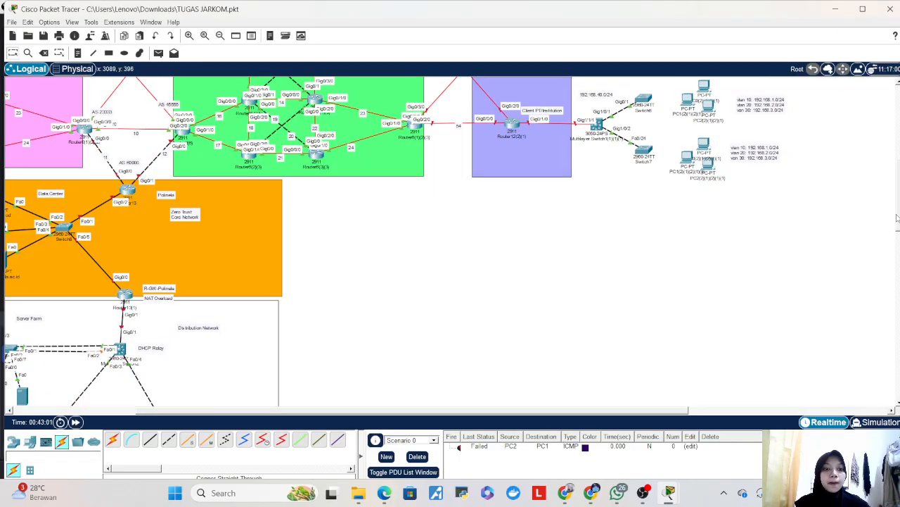
scroll(704, 271, up, 5)
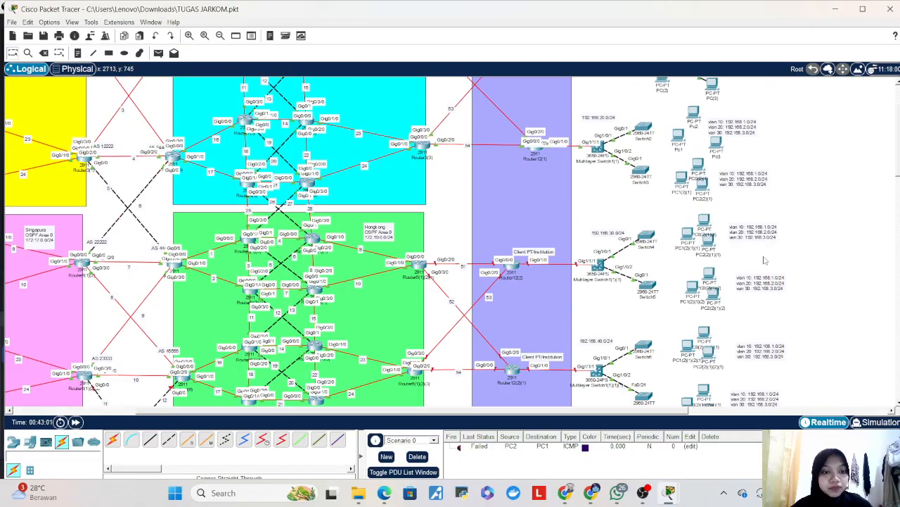
drag(680, 164, 700, 185)
click(679, 141)
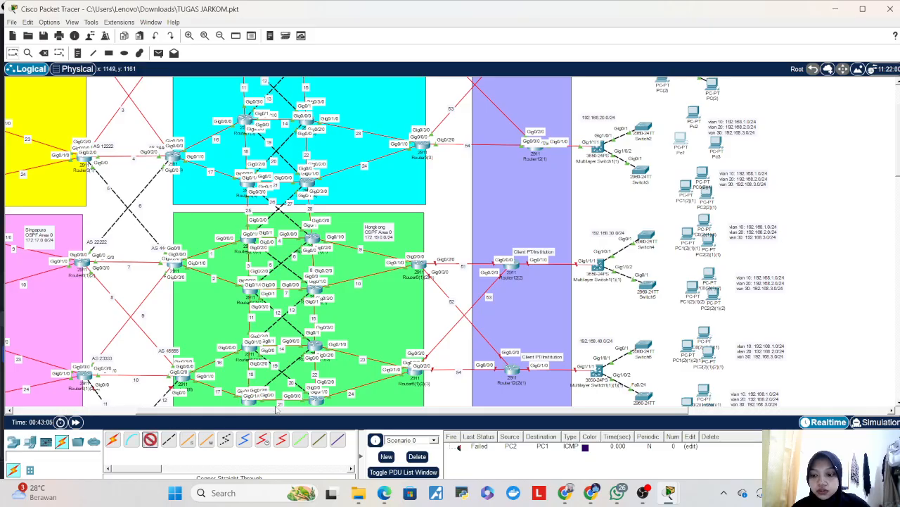
- Connect FastEthernet0/1 of Switch2 to Fa0 of Pc2 with a copper straight-through cable
click(643, 131)
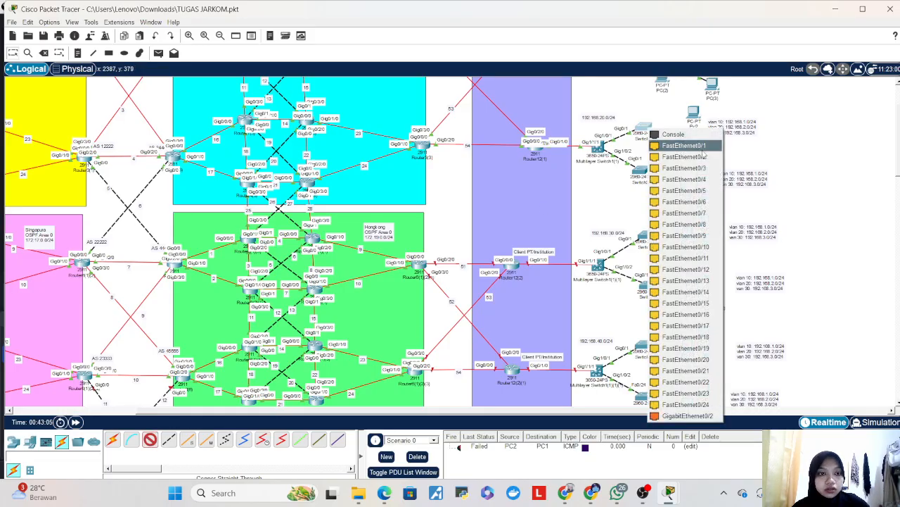
click(684, 145)
click(693, 112)
click(715, 141)
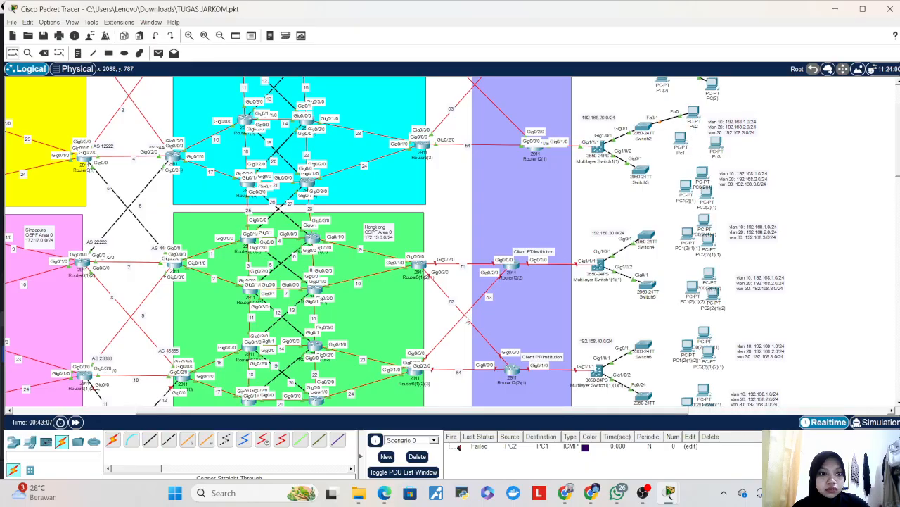
click(150, 439)
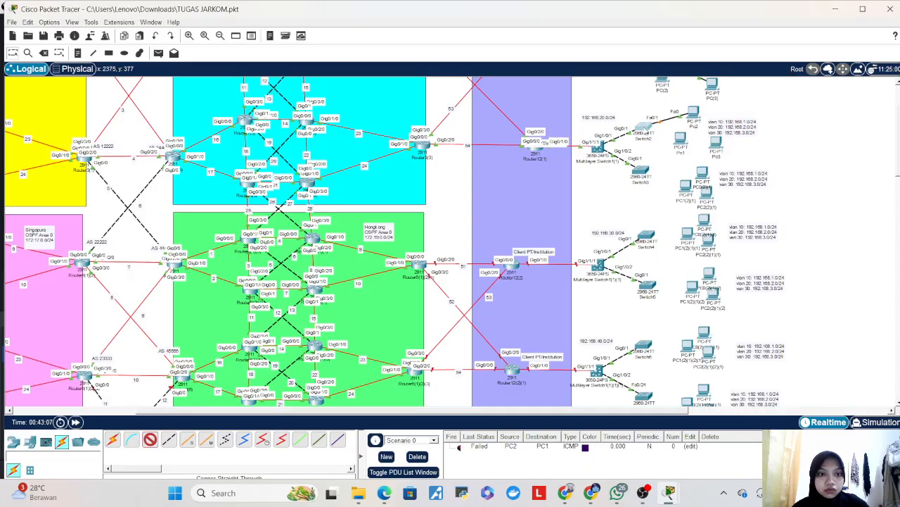
click(642, 128)
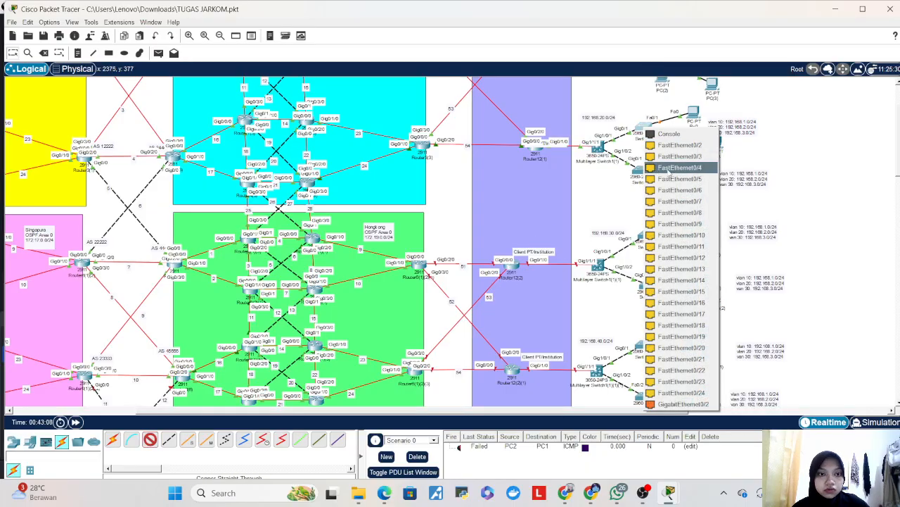
click(681, 225)
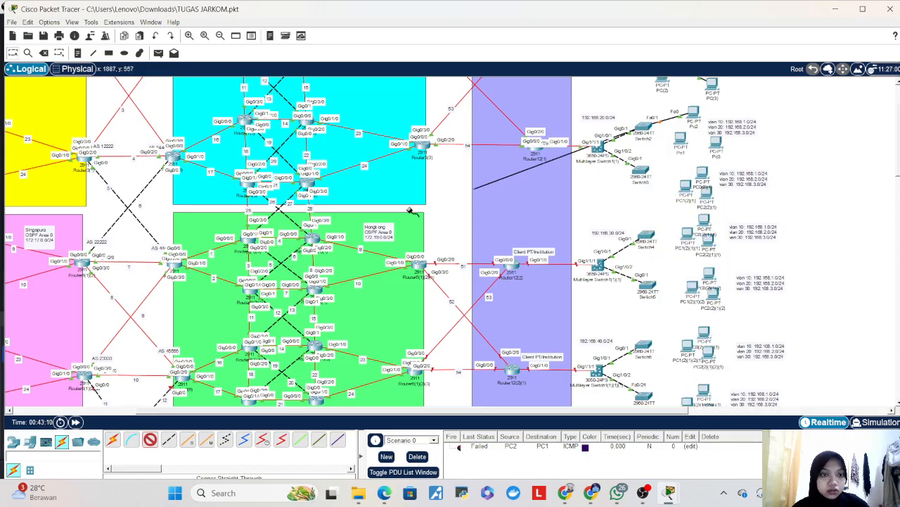
click(13, 53)
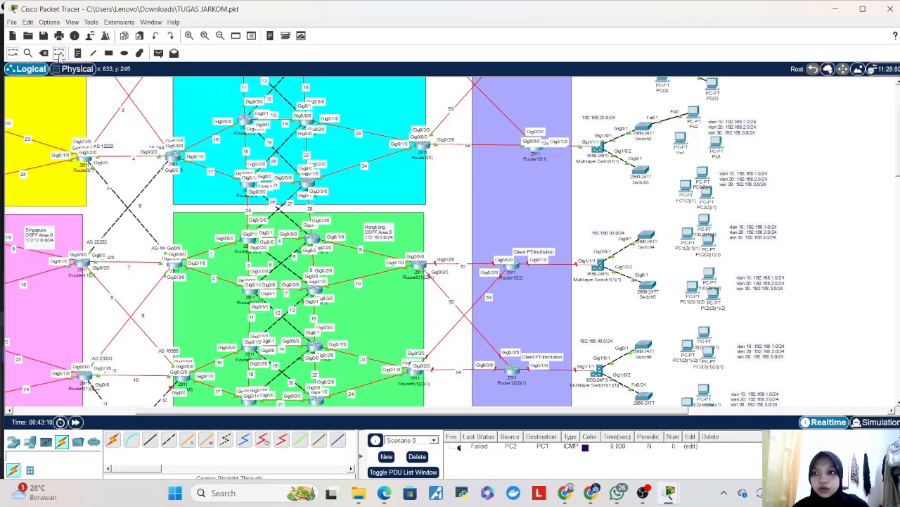
- Delete the cable connecting Switch2 to Pc2
click(44, 53)
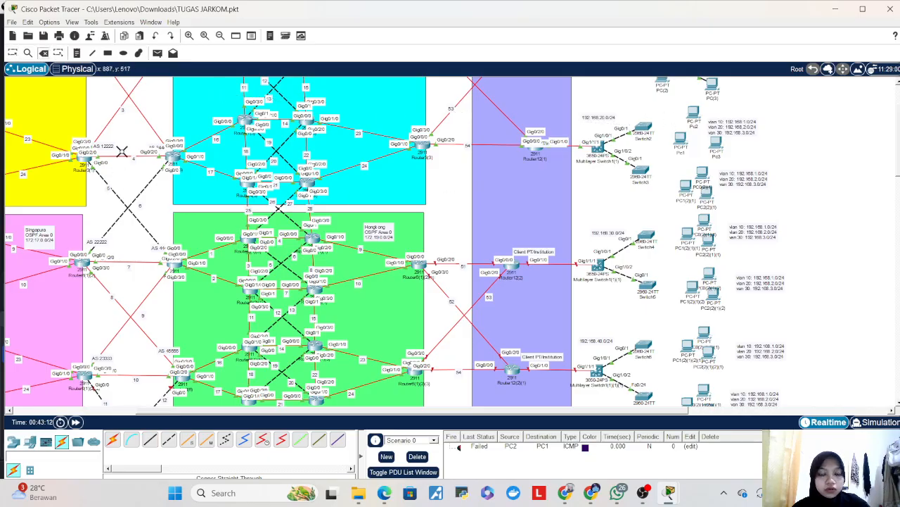
- Connect FastEthernet0/1 of Switch2 to the Fa0 port of Pc1 with a copper straight-through cable
click(150, 439)
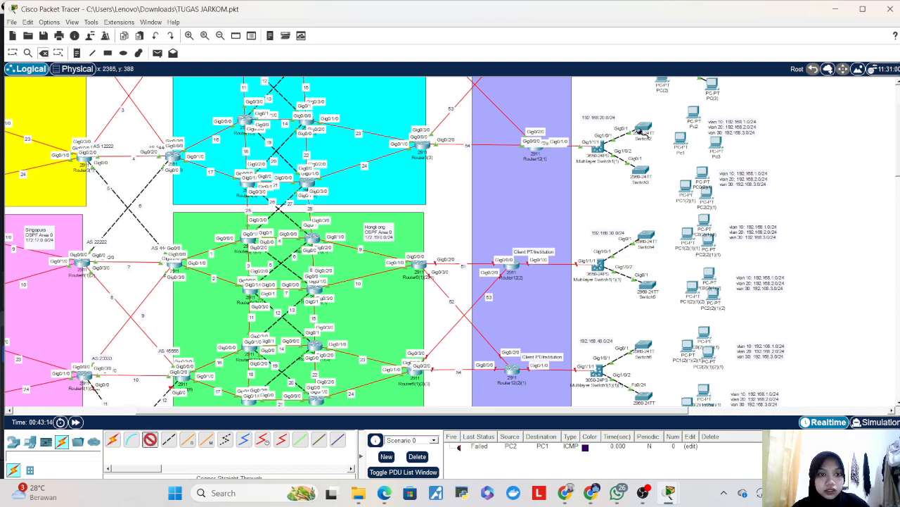
click(641, 130)
click(675, 145)
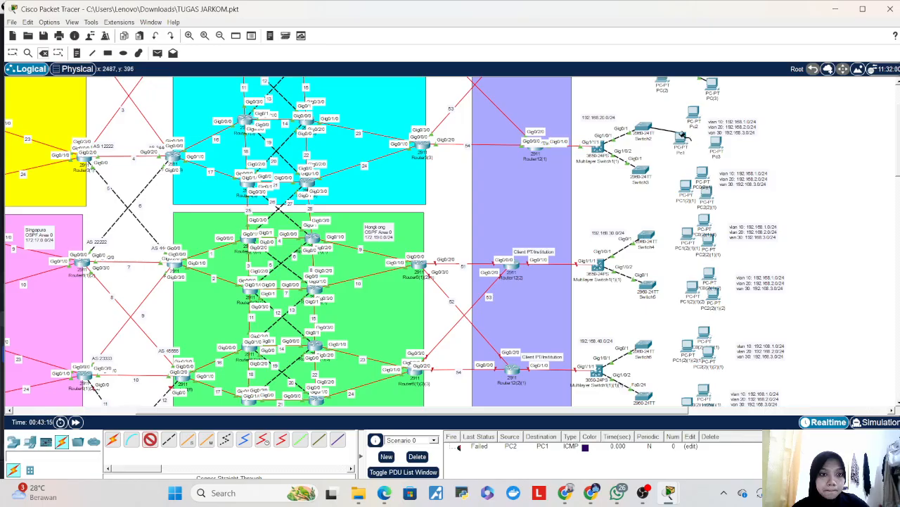
click(681, 135)
click(713, 175)
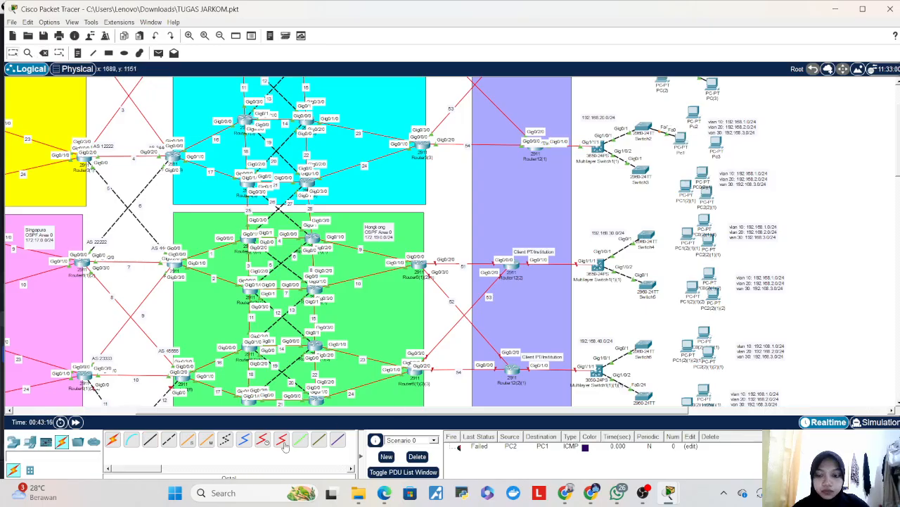
- Connect FastEthernet0/9 of Switch2 to the Fa0 port of Pc2 with a copper straight-through cable
click(150, 439)
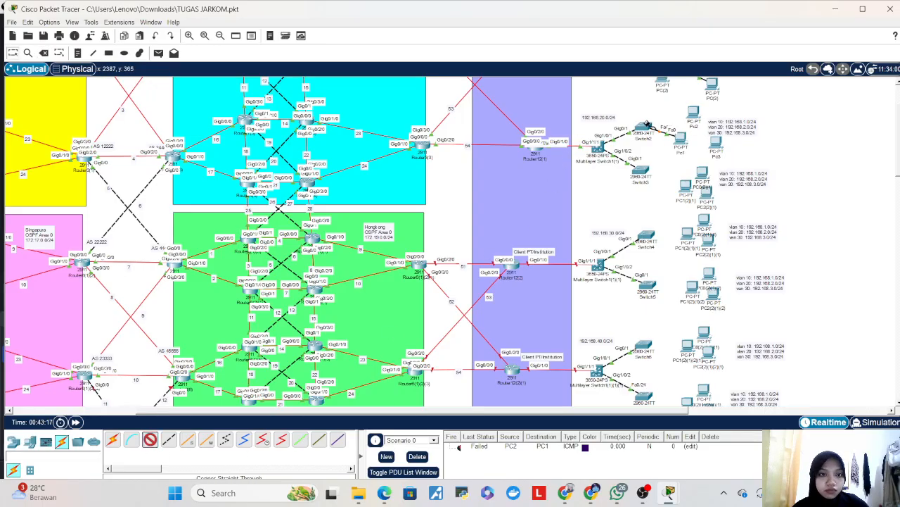
click(646, 125)
click(686, 229)
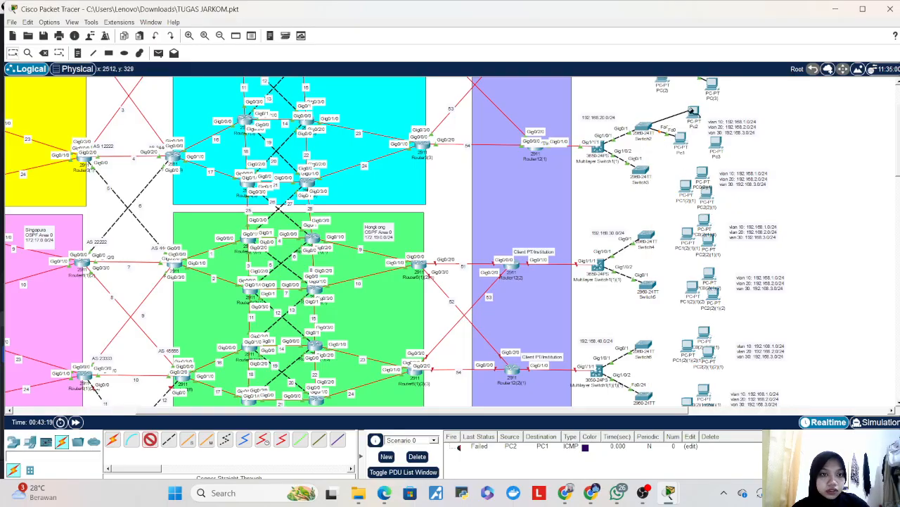
click(694, 110)
click(717, 153)
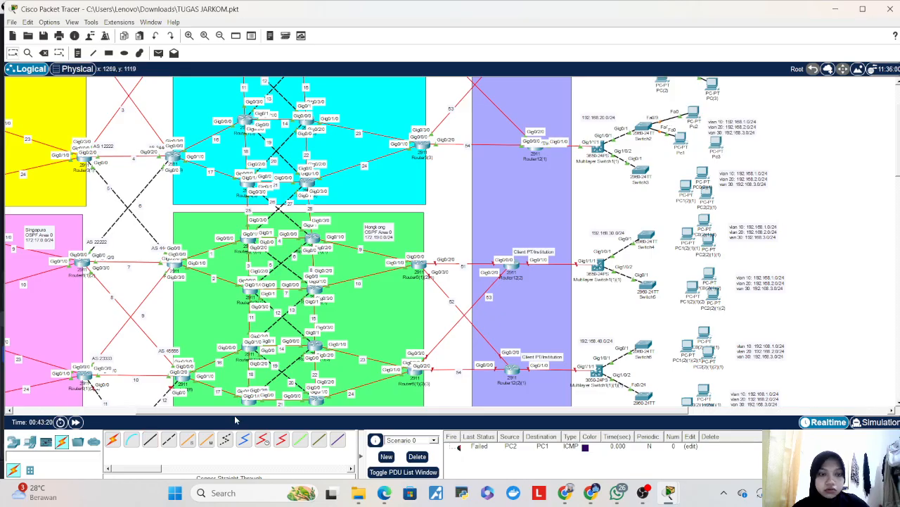
- Connect FastEthernet0/17 of Switch2 to Fa0 of Pc3 with a copper straight-through cable, and shift Pc1 slightly off the new cable
click(150, 439)
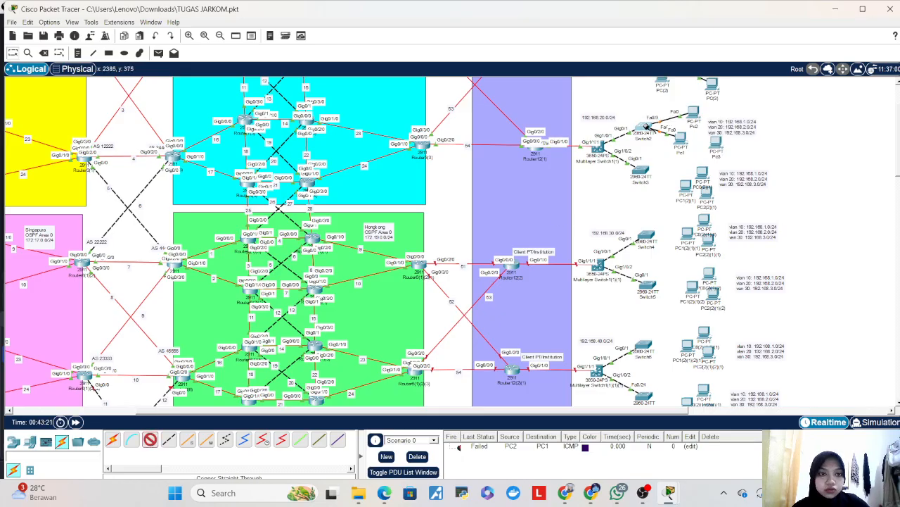
click(645, 125)
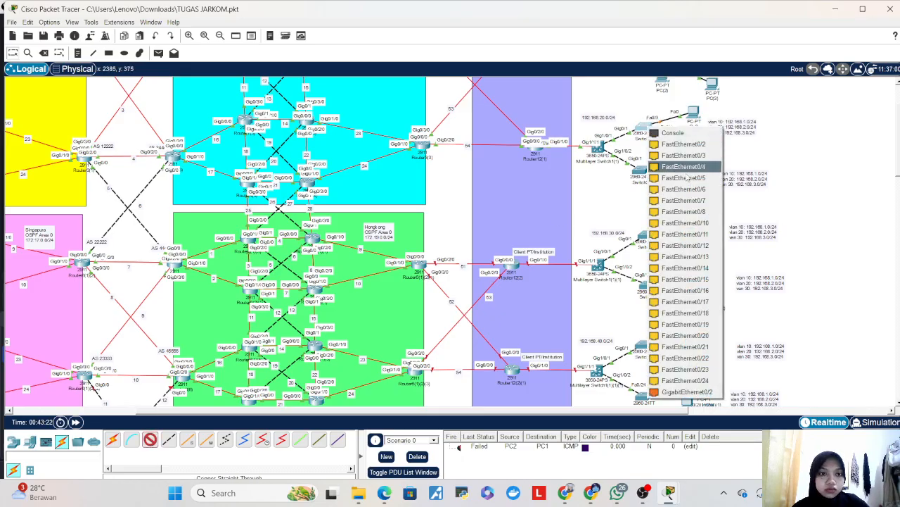
click(711, 303)
click(717, 142)
click(729, 180)
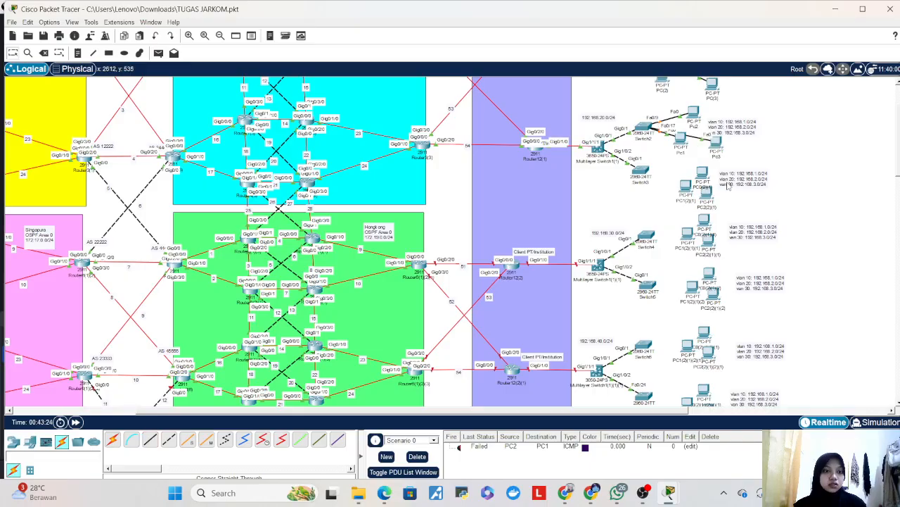
drag(682, 140, 676, 144)
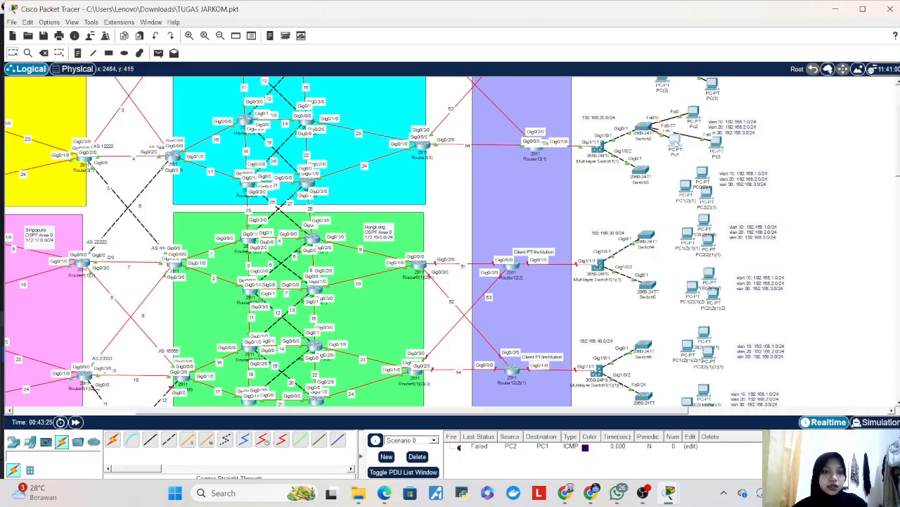
- Set the static IPv4 address of Pc1 beside Switch2 to 192.168.1.10 in its IP configuration
click(676, 144)
click(327, 93)
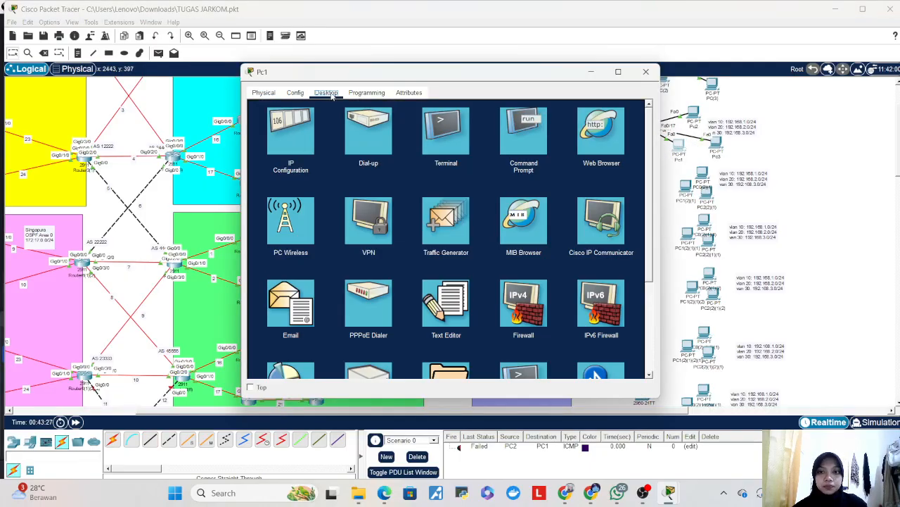
click(292, 123)
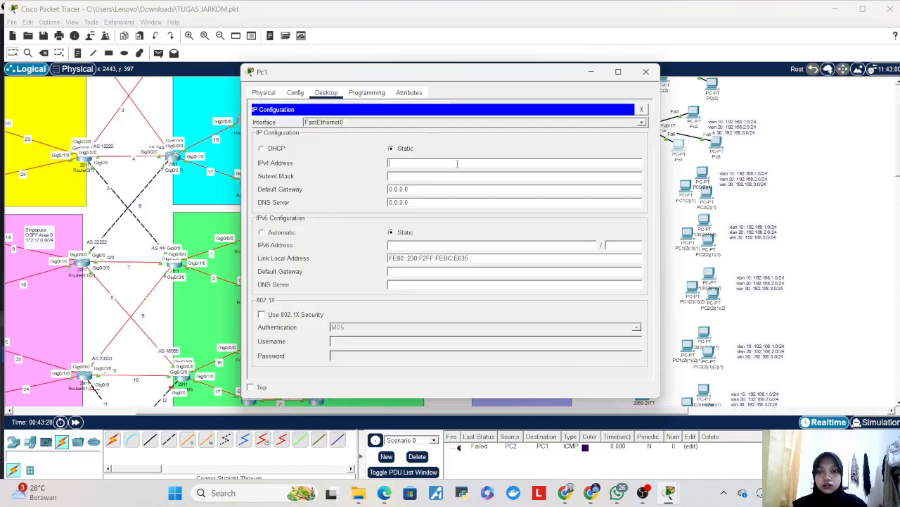
click(457, 164)
text(192)
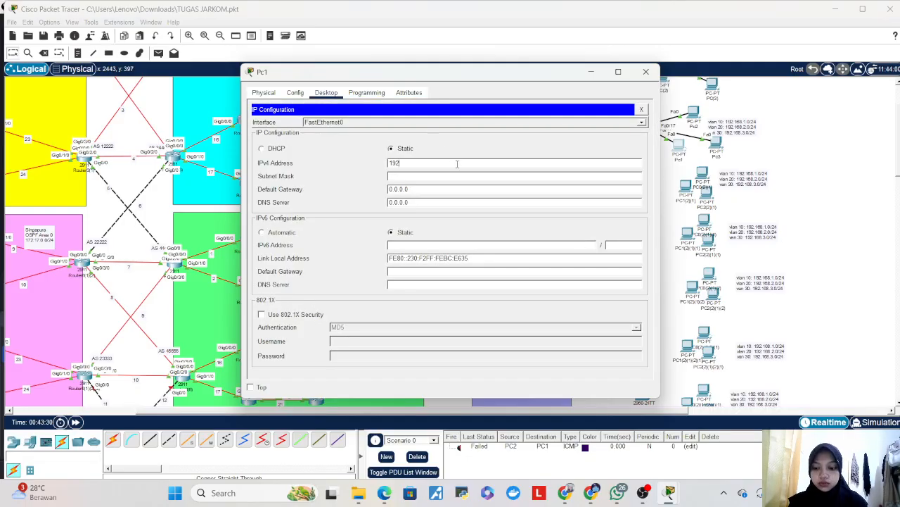
text(.1)
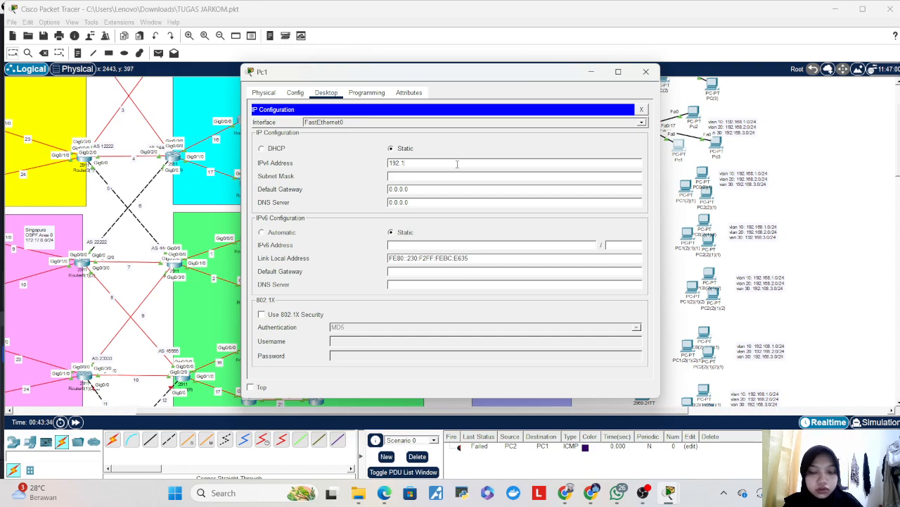
key(BackSpace)
key(BackSpace)
key(BackSpace)
key(BackSpace)
key(BackSpace)
text(192.16)
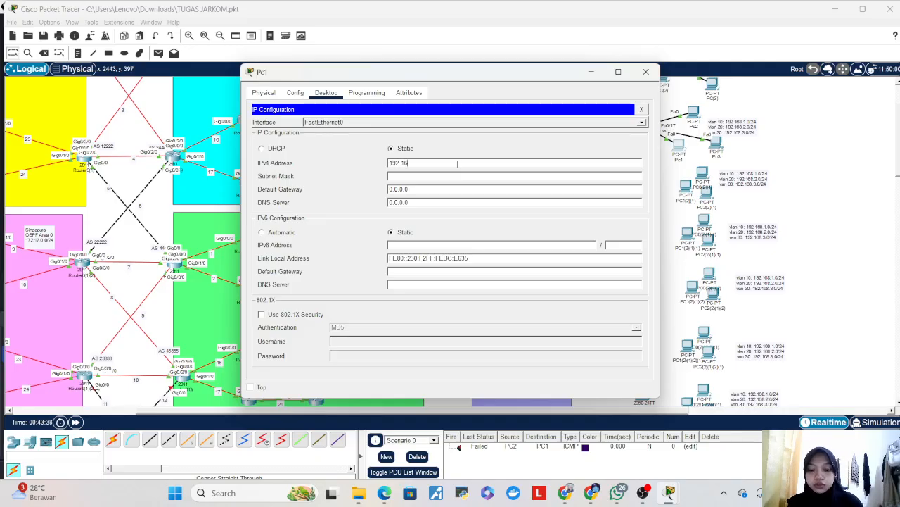
text(8.21)
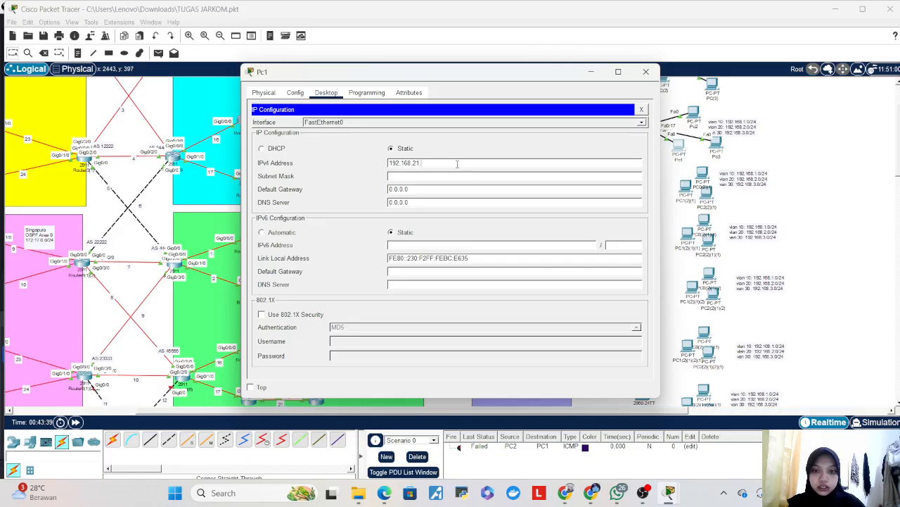
key(BackSpace)
text(0)
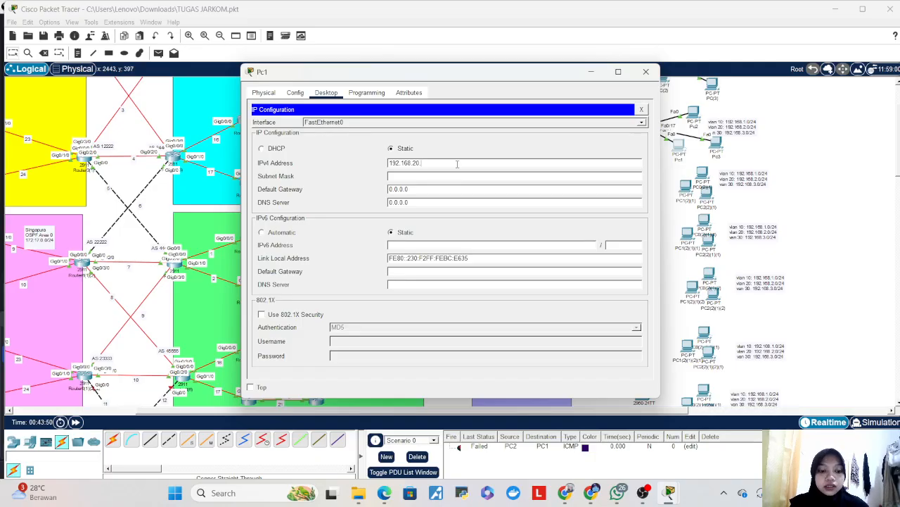
key(BackSpace)
key(BackSpace)
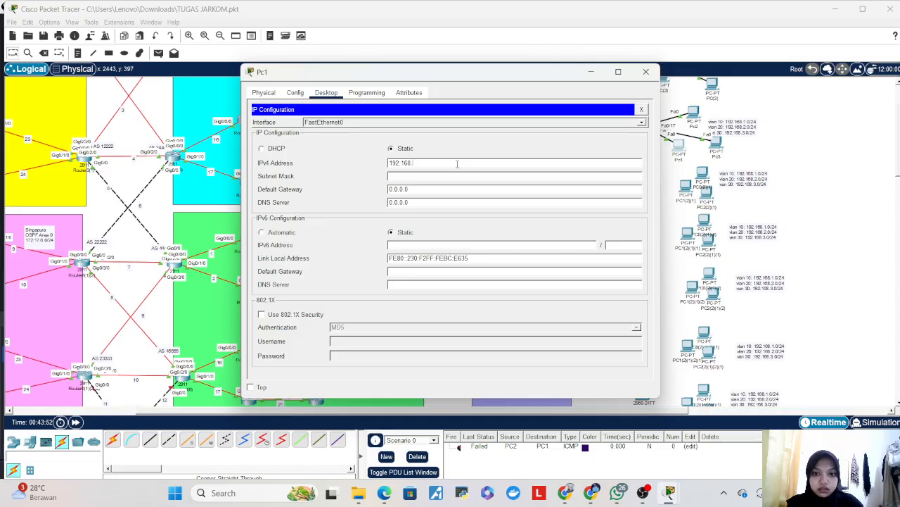
text(1)
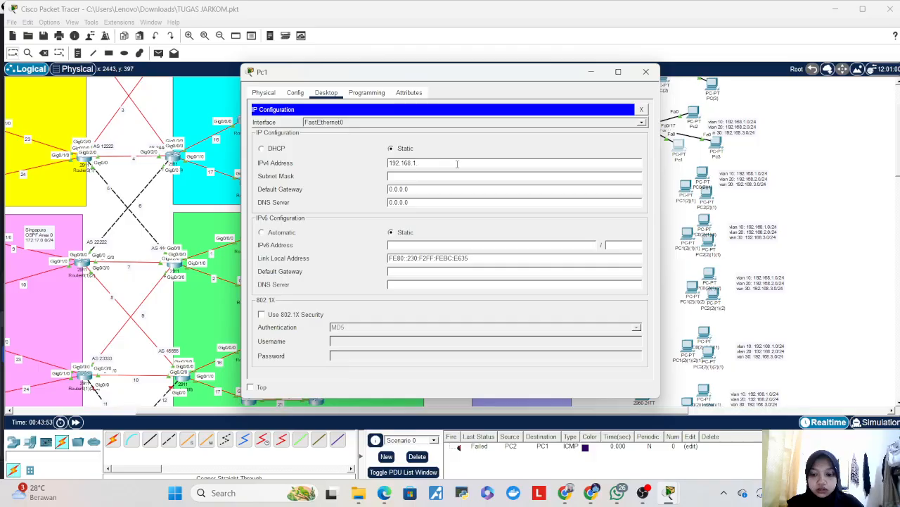
text(.10)
- Fill in Pc1's subnet mask as 255.255.255.0 and set its default gateway to 192.168.1.1
key(Tab)
key(Tab)
text(192.168.1.1)
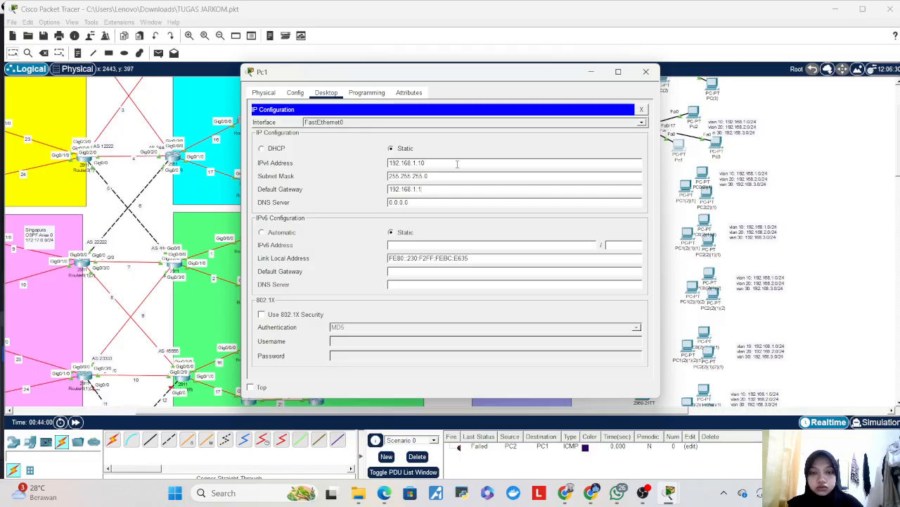
- Set Pc1's DNS server to 30.0.0.30 and close its configuration window
key(Tab)
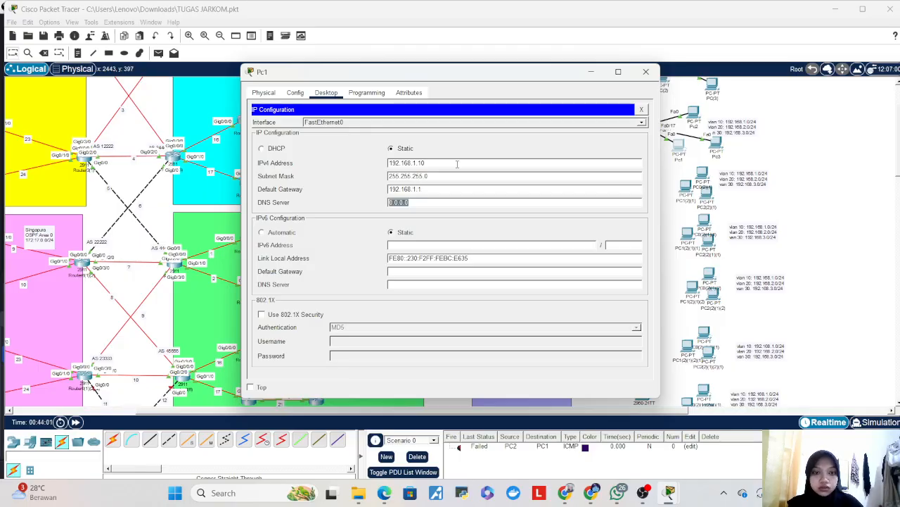
text(40)
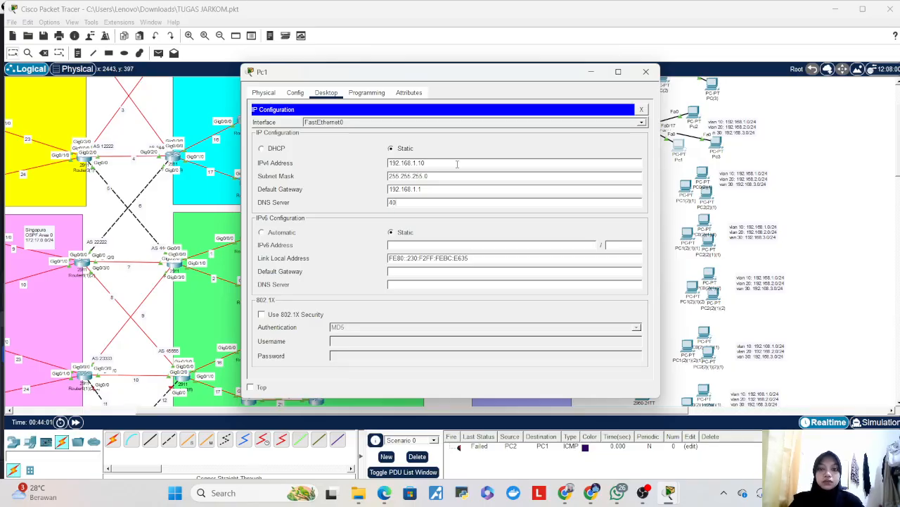
key(BackSpace)
key(BackSpace)
text(BLOCK_WAN_TO_LAN)
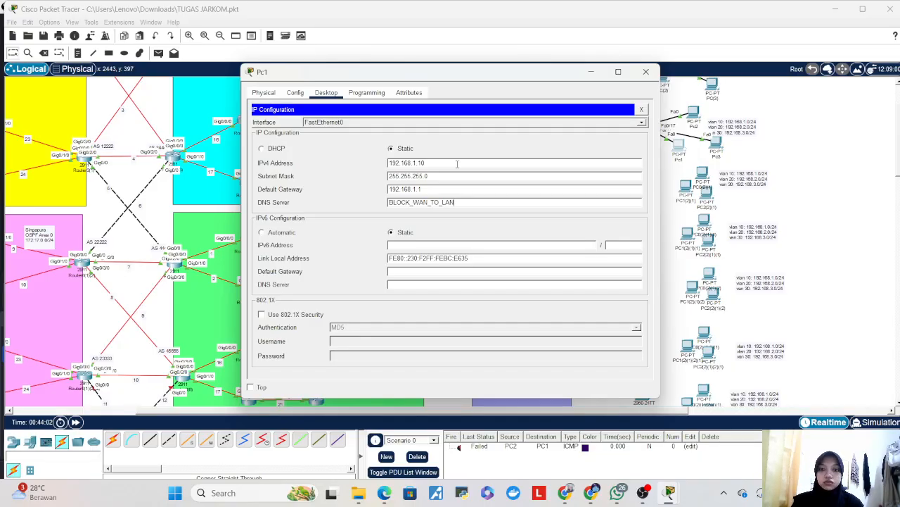
key(ctrl+z)
text(3)
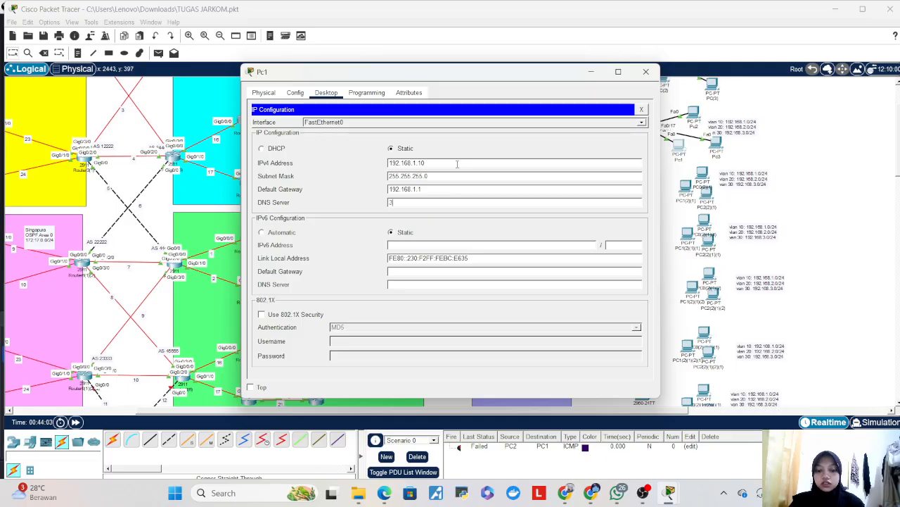
text(0.0)
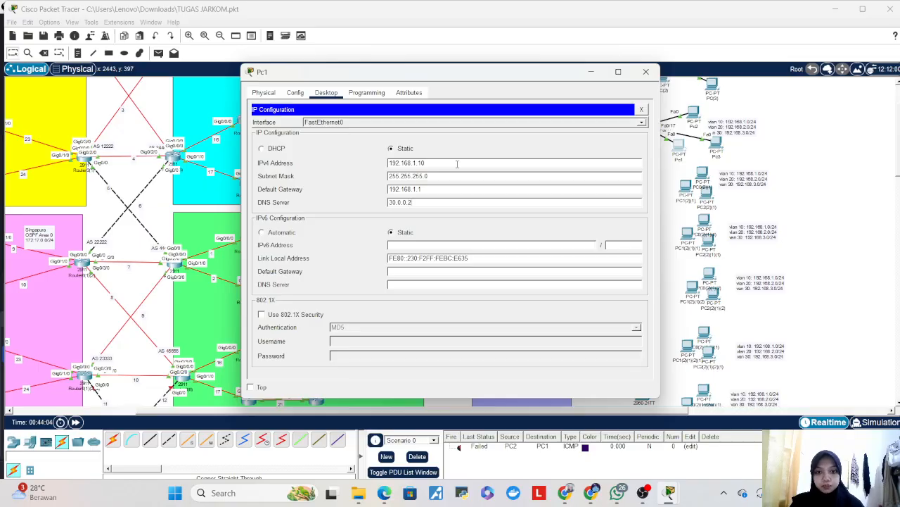
text(.0.30)
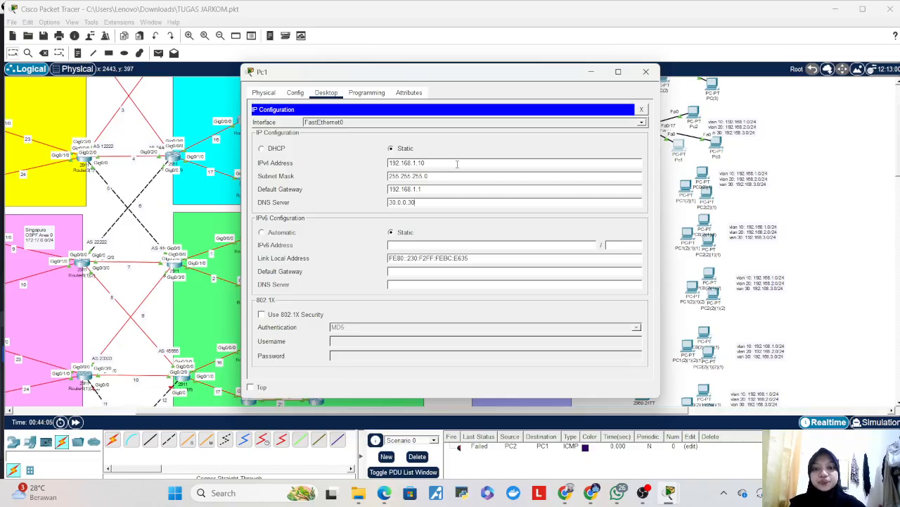
double_click(433, 204)
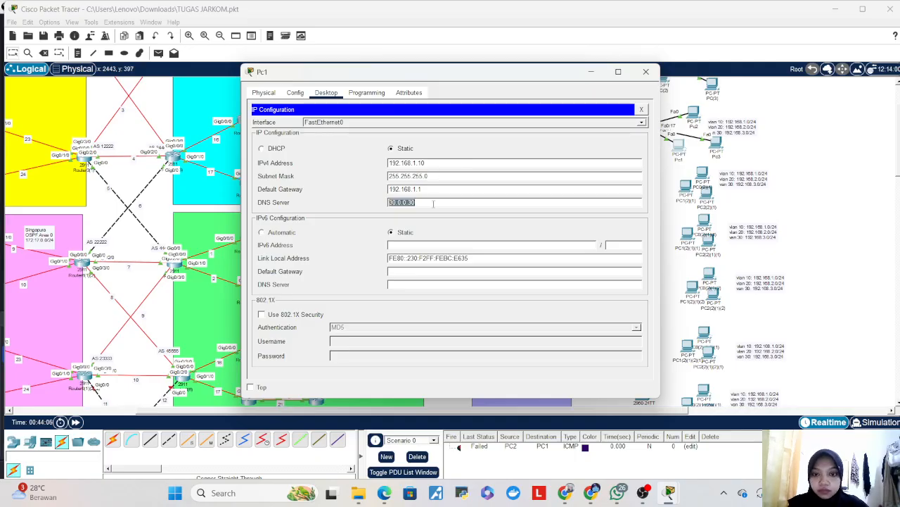
click(647, 73)
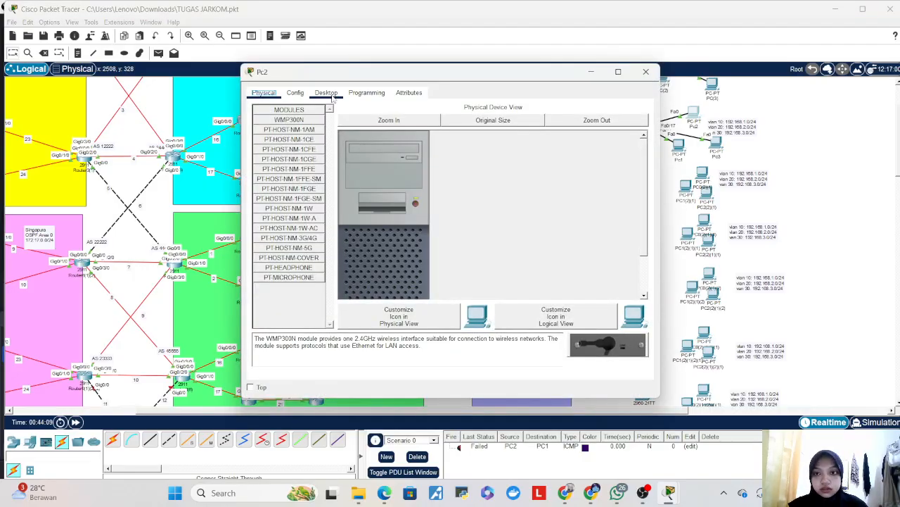
- Set the static IPv4 address of Pc2 beside Switch2 to 192.168.2.20 in its IP configuration
click(331, 97)
click(530, 131)
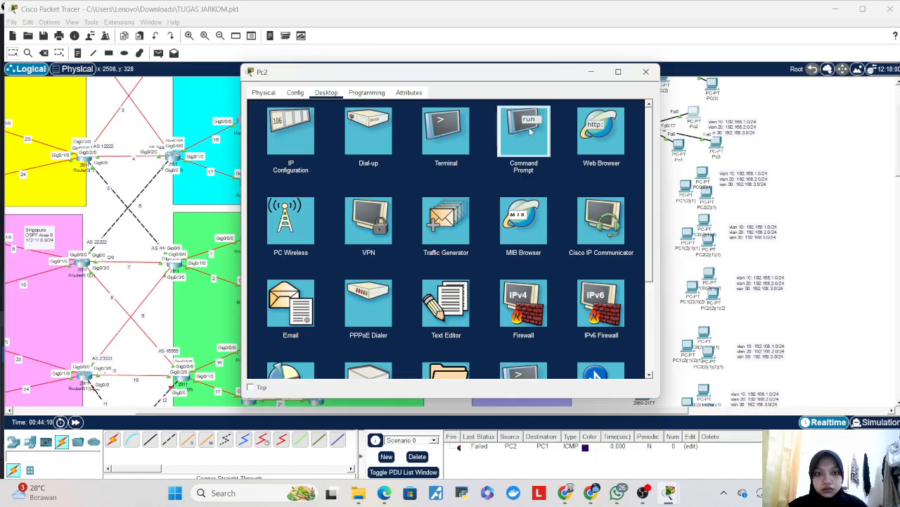
click(640, 110)
click(291, 130)
text(192.168)
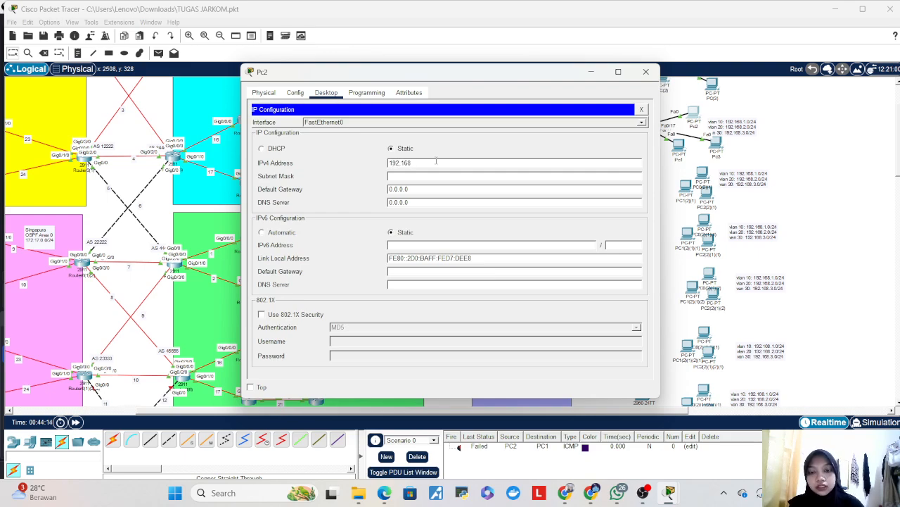
text(.2)
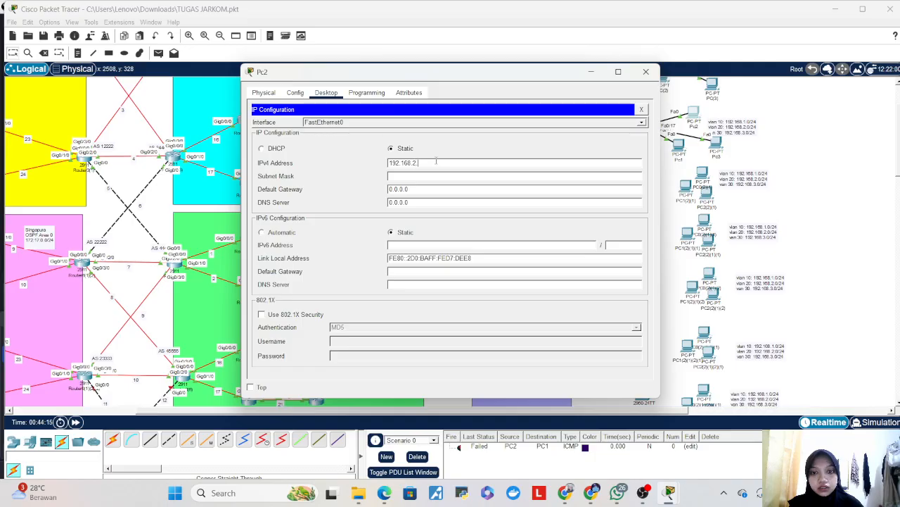
text(.20)
- Fill in Pc2's subnet mask as 255.255.255.0, default gateway as 192.168.2.1 and DNS server as 30.0.0.30, closing its window
key(Tab)
key(Tab)
text(192.)
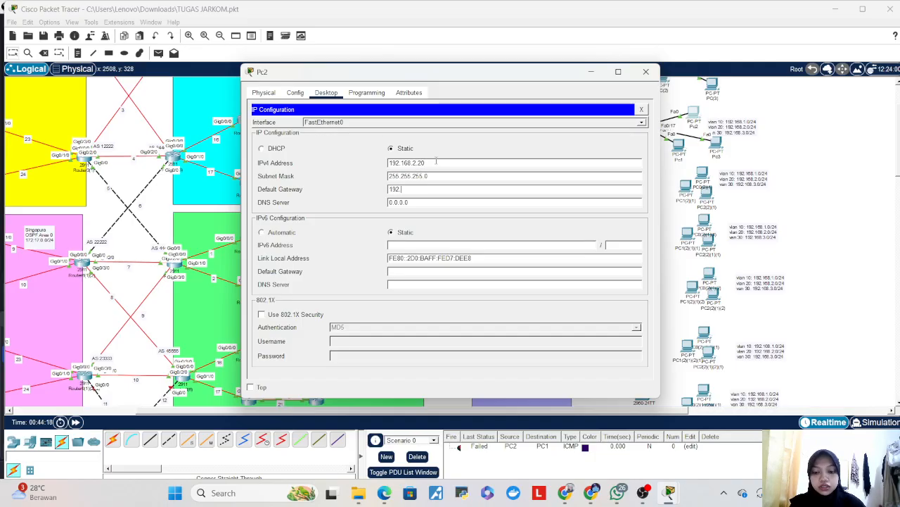
text(168.2.1)
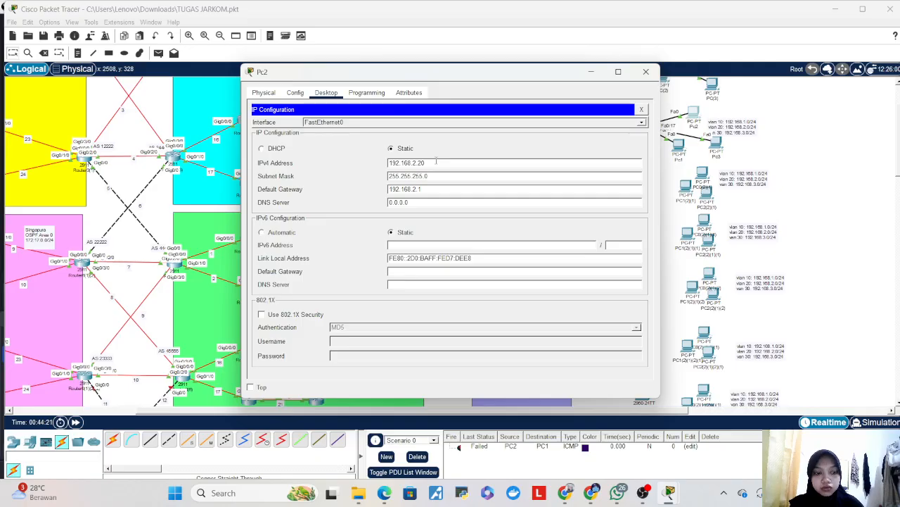
key(Tab)
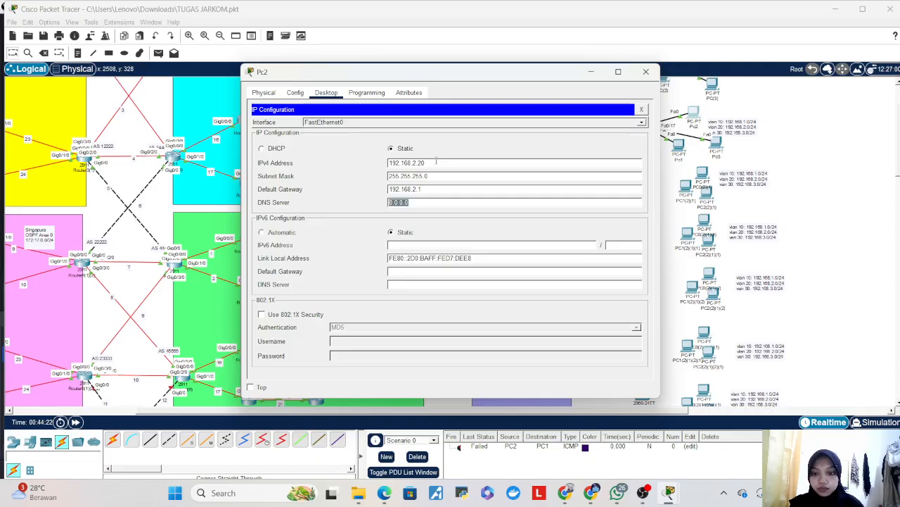
text(30.0.0.30)
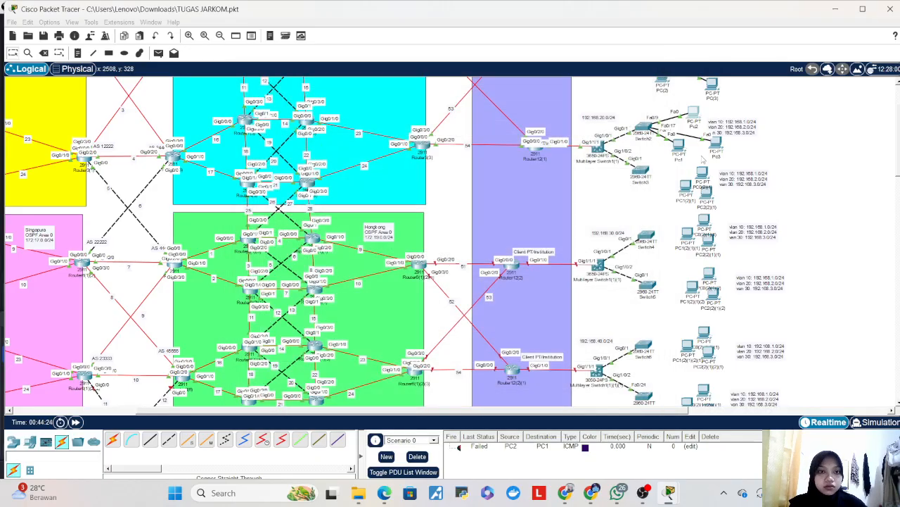
click(646, 71)
- Review the IP configuration of Pc1 beside Switch2 and close its window
click(680, 144)
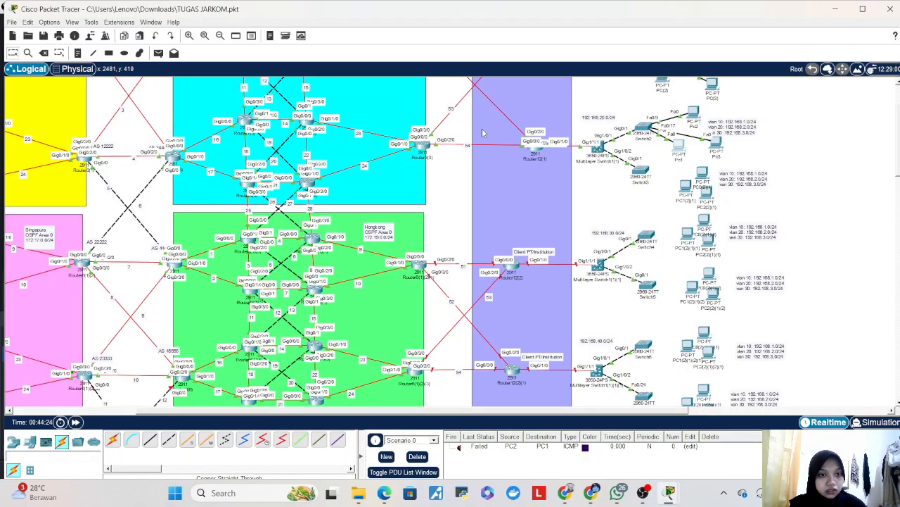
click(291, 130)
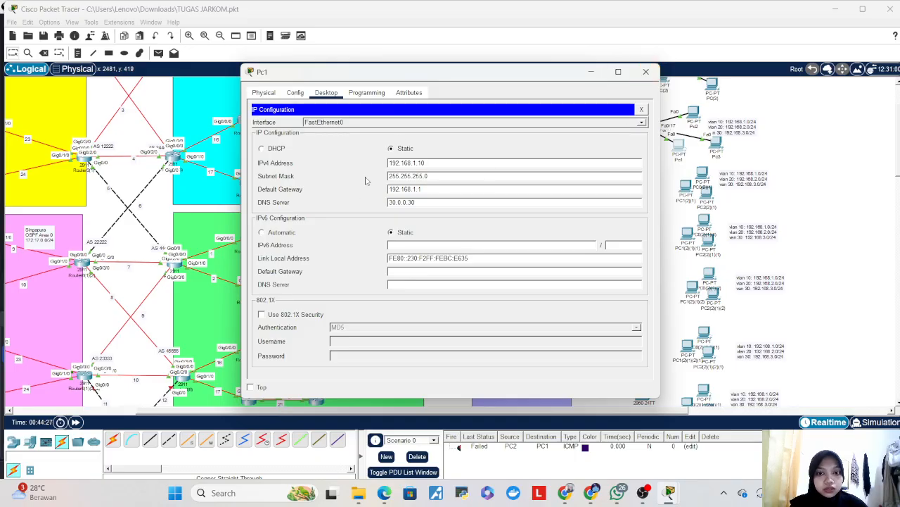
click(645, 71)
- Set the static IPv4 address of Pc3 beside Switch2 to 192.168.3.10 in its IP configuration
click(716, 145)
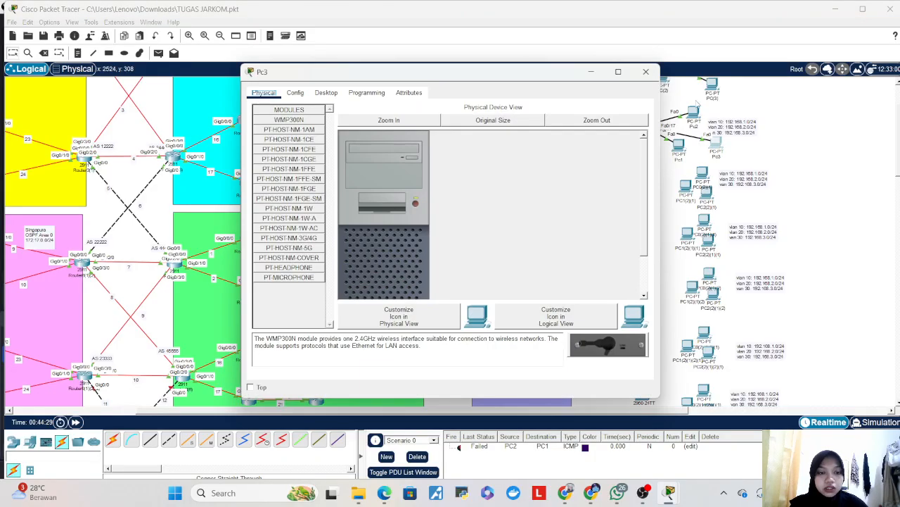
click(324, 94)
click(291, 129)
click(419, 161)
text(192.168)
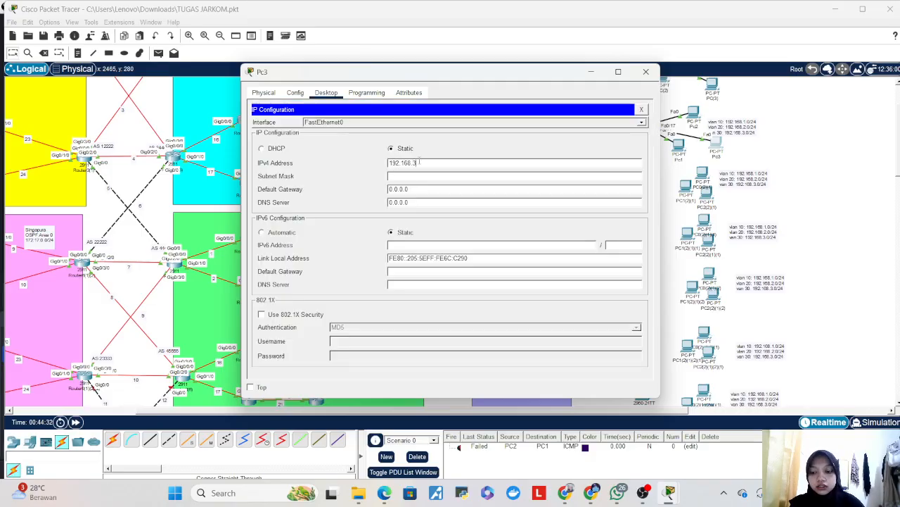
text(.3.10)
- Fill in Pc3's subnet mask as 255.255.255.0, default gateway as 192.168.3.1 and DNS server as 30.0.0.30, closing its window
key(Tab)
key(Tab)
text(192.168)
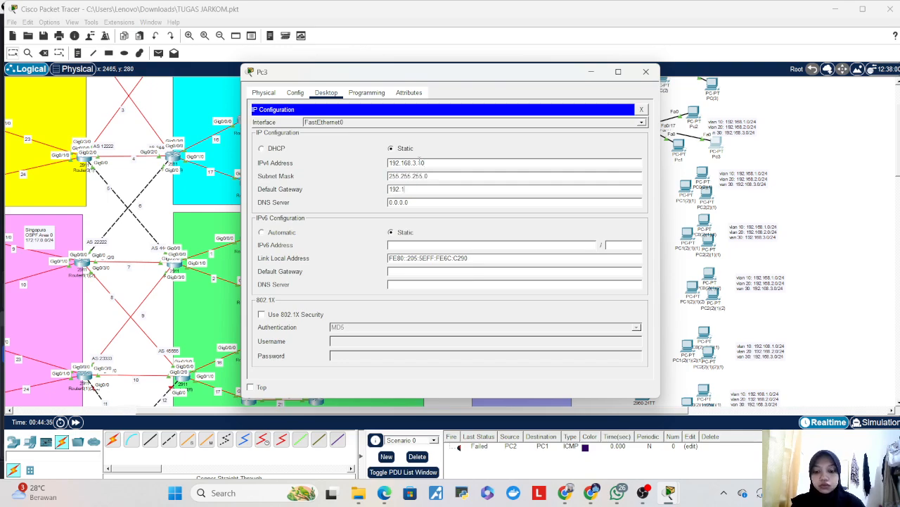
key(Tab)
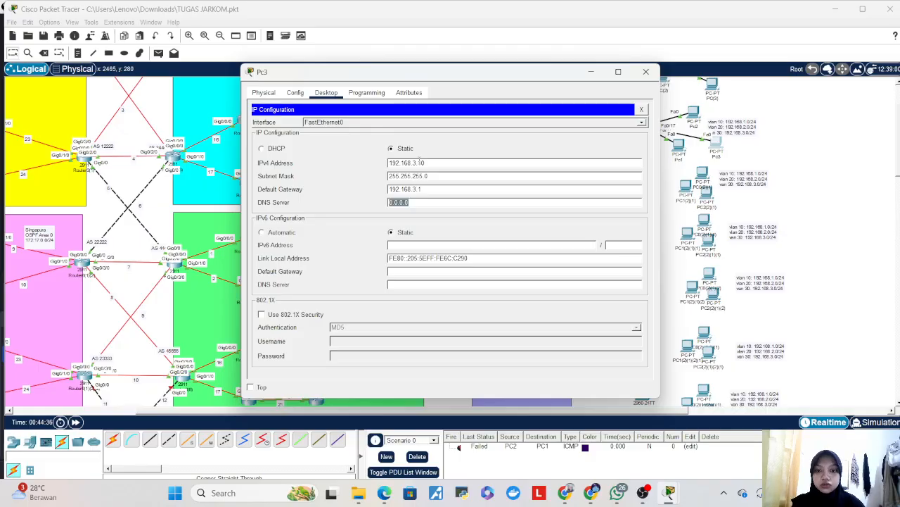
text(30.0.0.30)
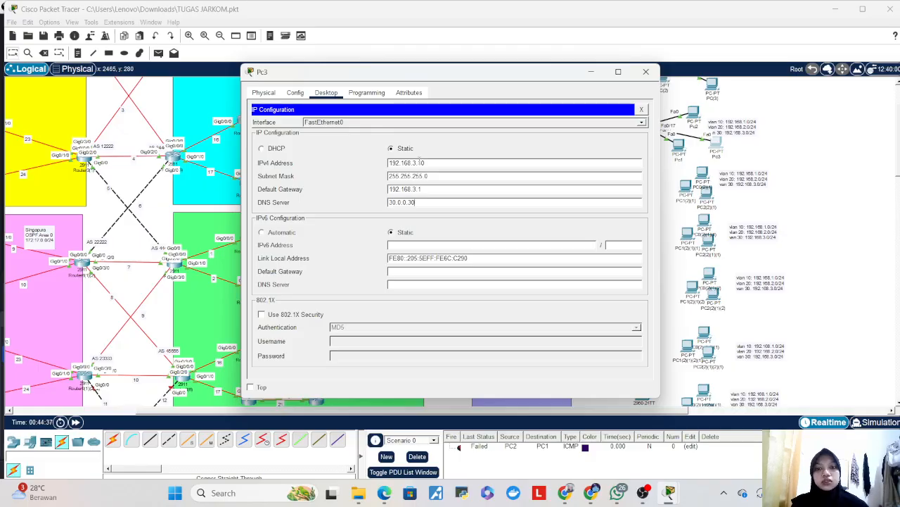
click(646, 71)
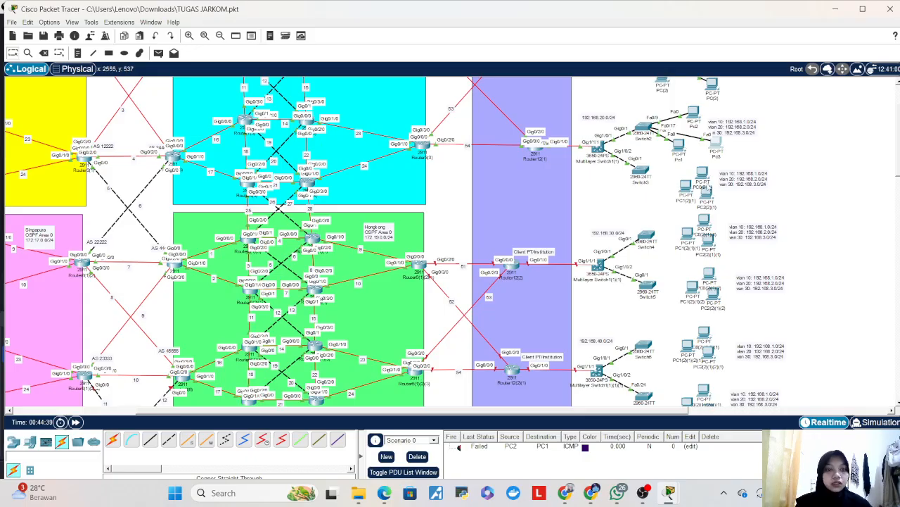
- Rearrange the crowded PCs beside and below Switch3 so the three for Switch3 stand apart
drag(707, 186, 723, 243)
click(665, 219)
mouse_move(678, 177)
mouse_down()
mouse_move(694, 199)
mouse_move(692, 174)
mouse_up()
click(715, 196)
- Rename the PCs PC0(2)(1) and PC1(2)(1) beside Switch3 as PC0(2) and PC1(1)
click(700, 188)
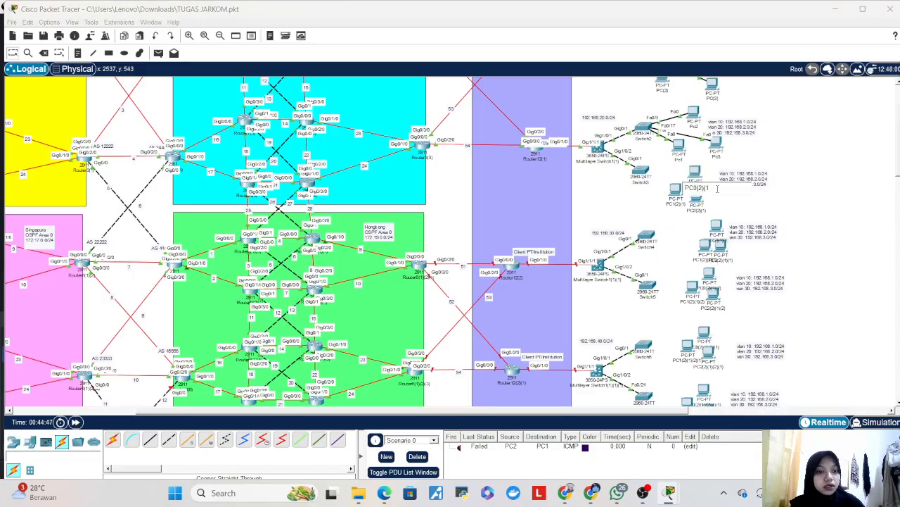
click(679, 211)
click(685, 205)
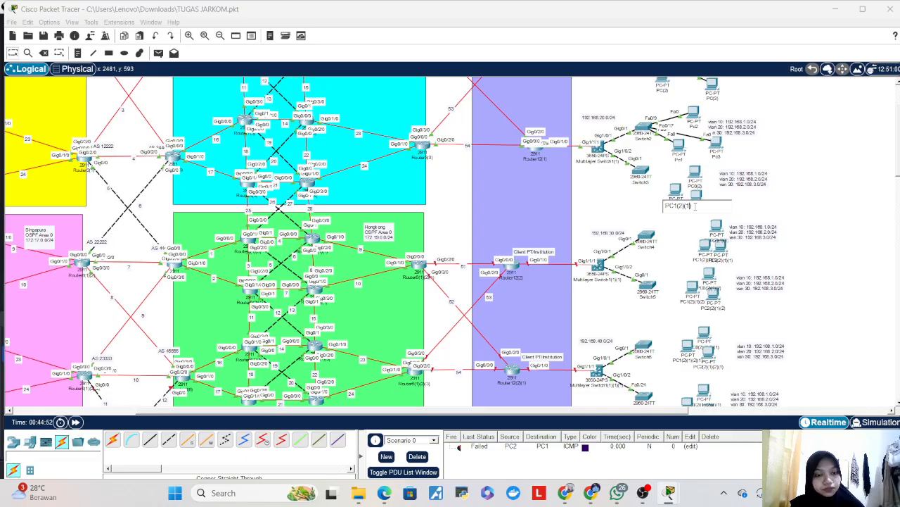
key(BackSpace)
key(BackSpace)
key(BackSpace)
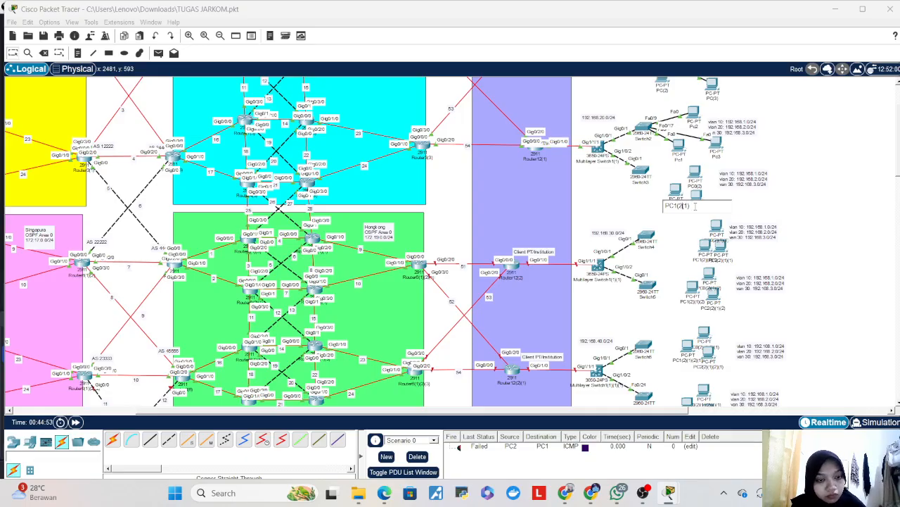
click(746, 199)
- Rename PC2(2)(1) beside Switch3 as PC2(3), and shift PC1(1) slightly away from it
click(704, 212)
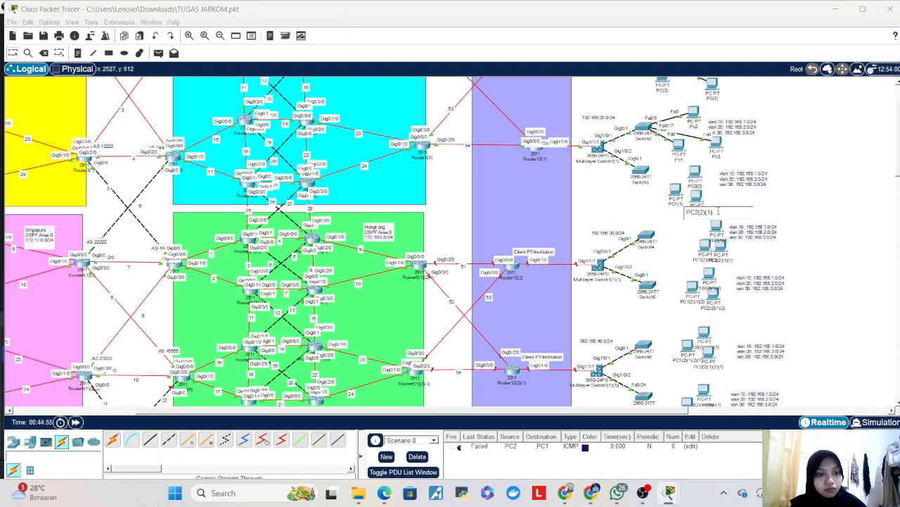
key(BackSpace)
key(BackSpace)
key(BackSpace)
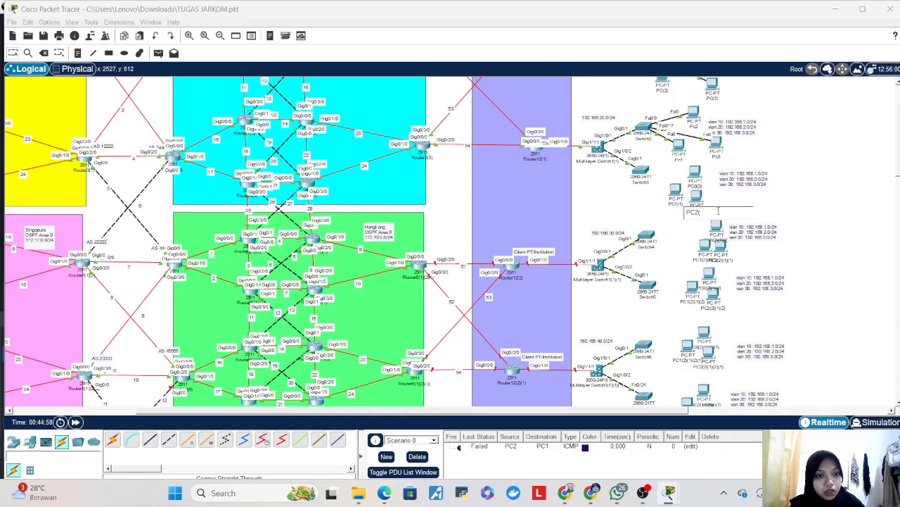
text(3)
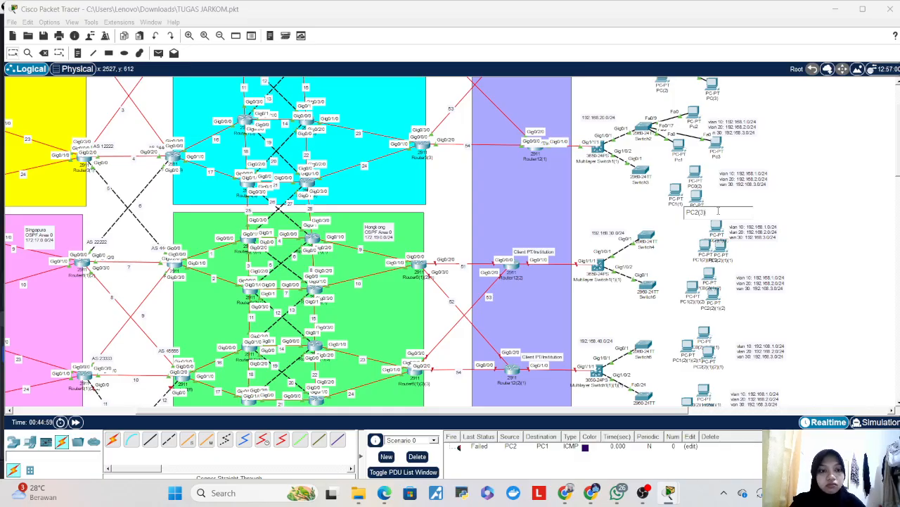
click(716, 197)
drag(682, 195, 697, 204)
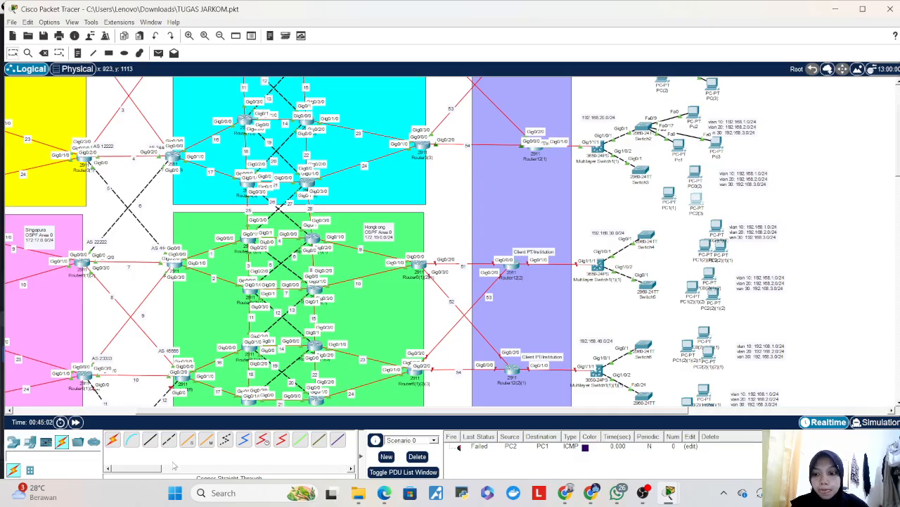
- Connect FastEthernet0/1 of Switch3 to Fa0 of PC1(1) with a copper straight-through cable
click(150, 439)
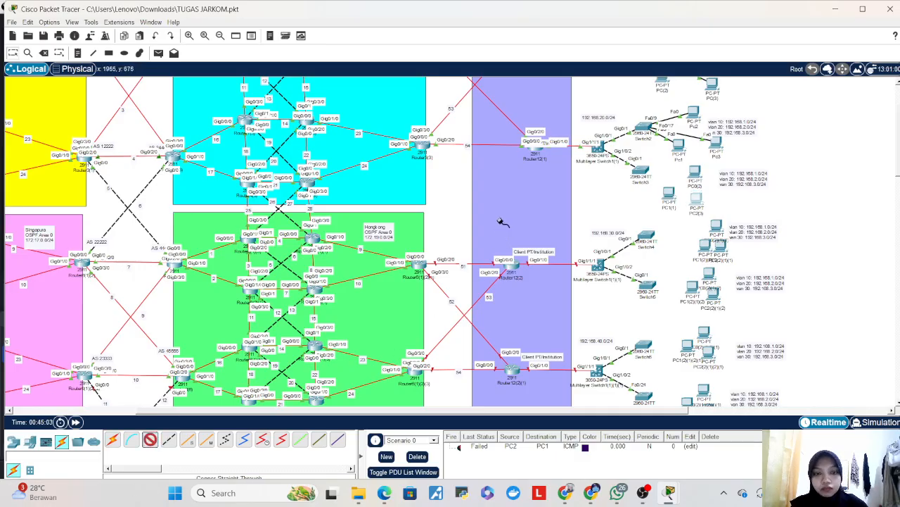
click(637, 170)
click(674, 190)
click(679, 201)
click(688, 237)
- Connect FastEthernet0/9 of Switch3 to Fa0 of PC0(2) with a copper straight-through cable
click(150, 439)
click(638, 170)
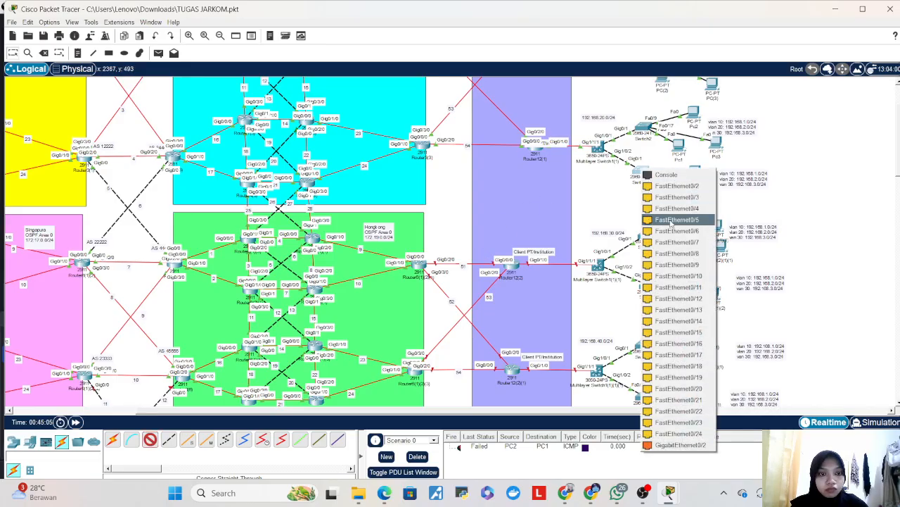
click(701, 266)
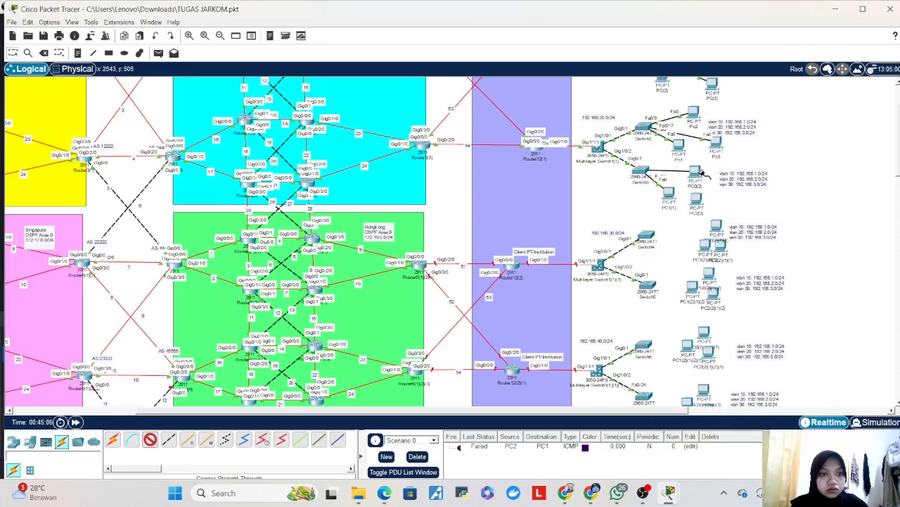
click(701, 174)
click(712, 212)
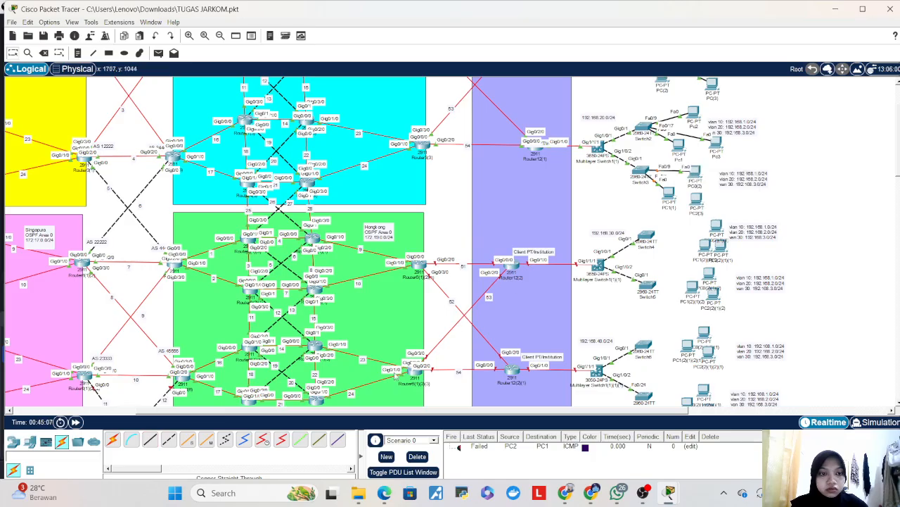
- Connect FastEthernet0/17 of Switch3 to Fa0 of PC2(3) with a copper straight-through cable
click(150, 439)
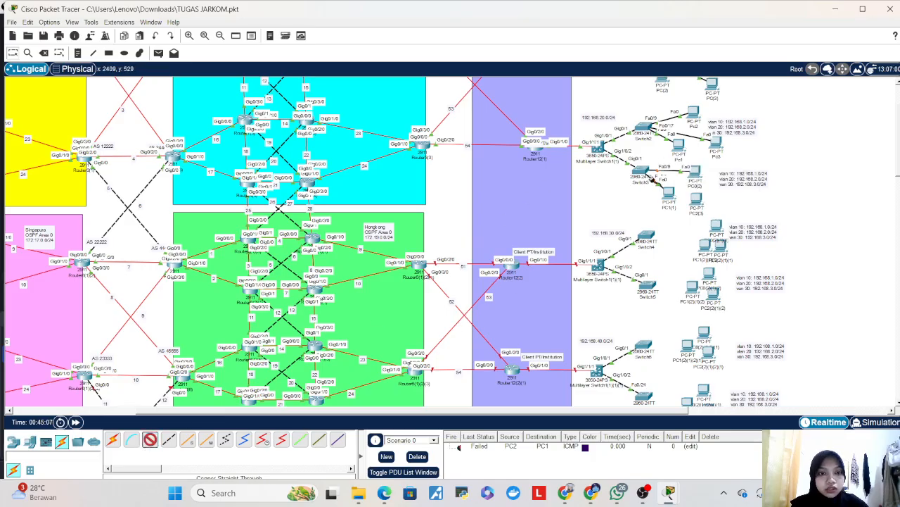
click(651, 179)
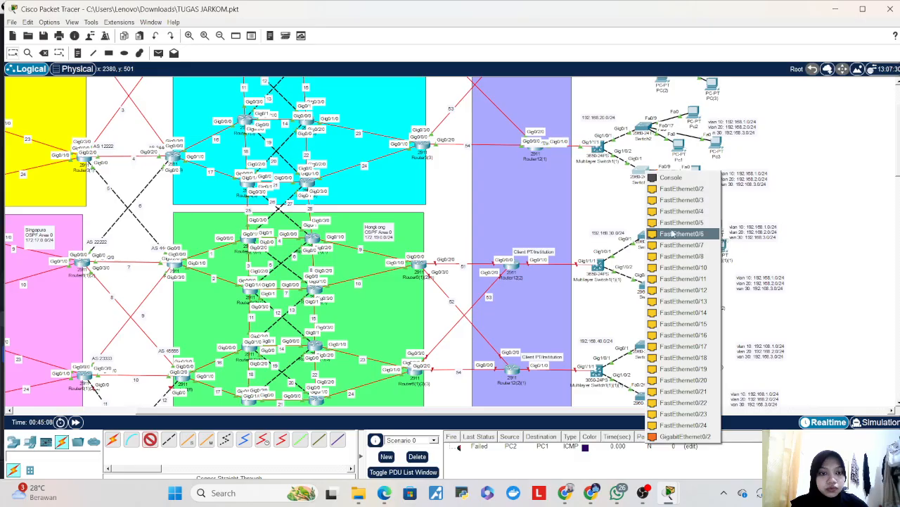
click(709, 346)
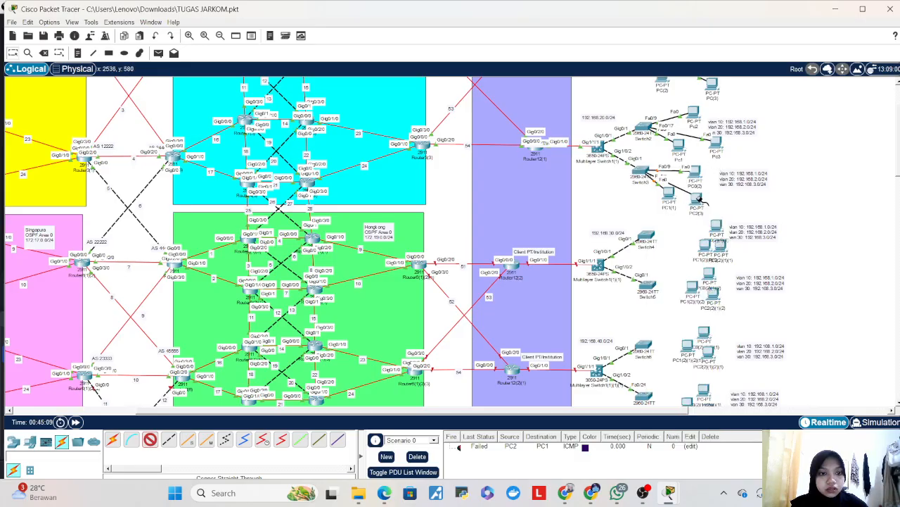
click(702, 200)
click(721, 240)
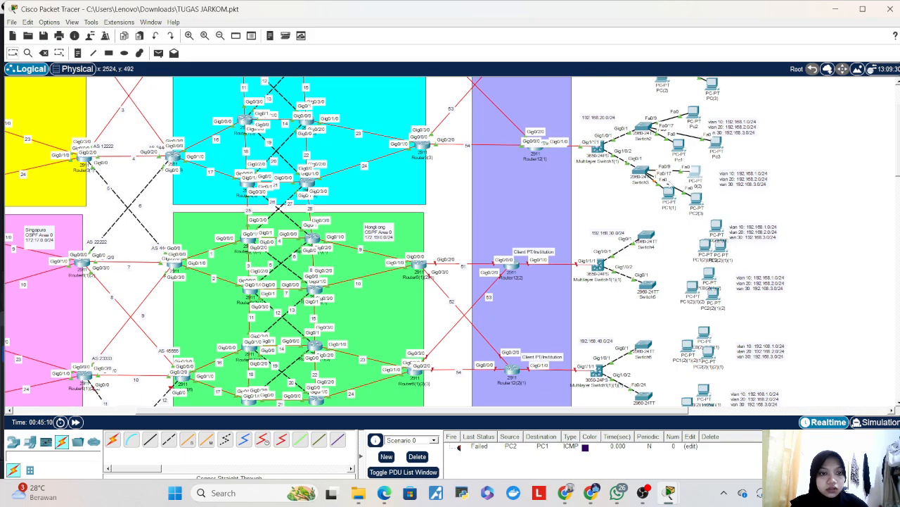
- Set PC0(2)'s static IPv4 address to 192.168.1.20 with subnet mask 255.255.255.0
click(677, 184)
click(326, 93)
click(302, 141)
click(399, 164)
text(192.168.1.20)
key(Tab)
key(Tab)
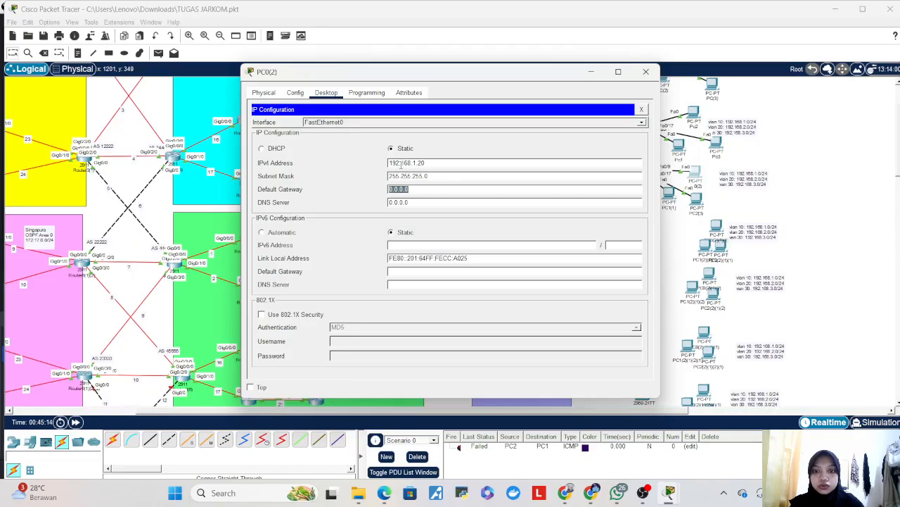
- Set PC0(2)'s default gateway to 192.168.1.1 and its DNS server to 40.0.0.40, and close its window
text(192.168.1.)
key(Tab)
key(Tab)
key(Tab)
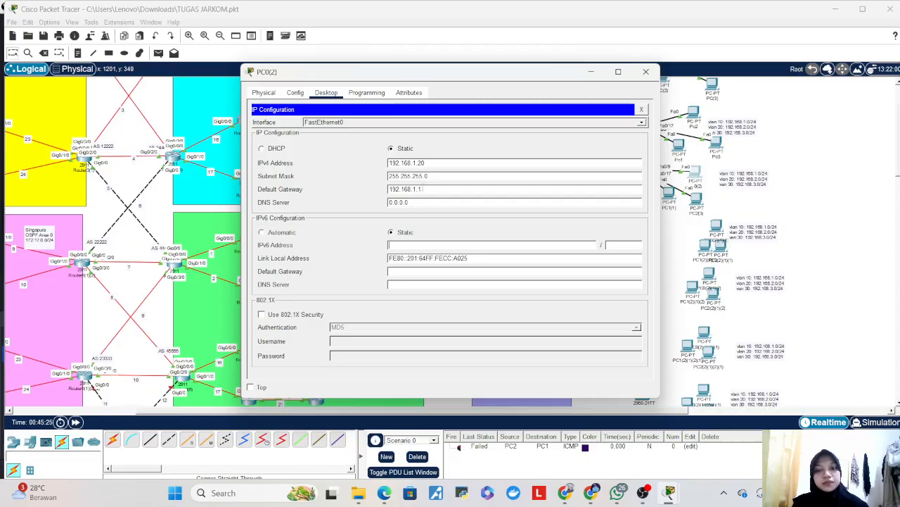
double_click(410, 202)
text(40.0.0)
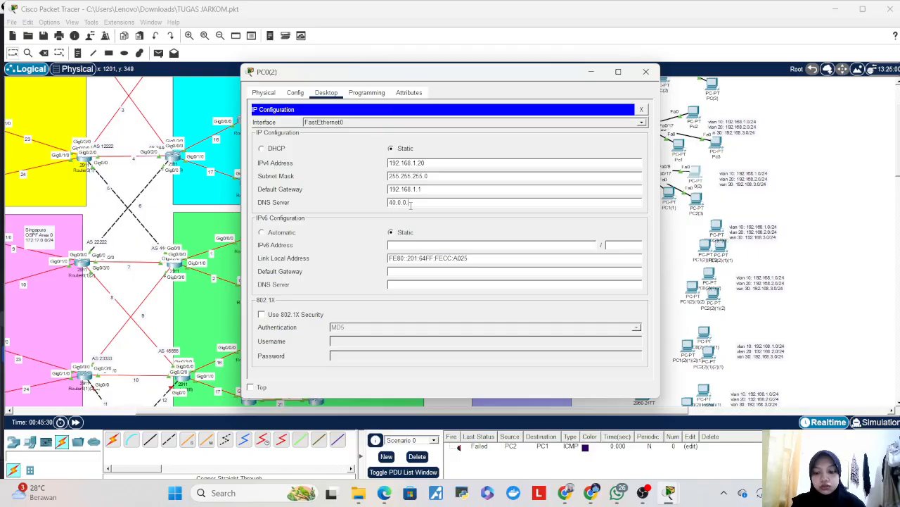
double_click(419, 202)
click(645, 71)
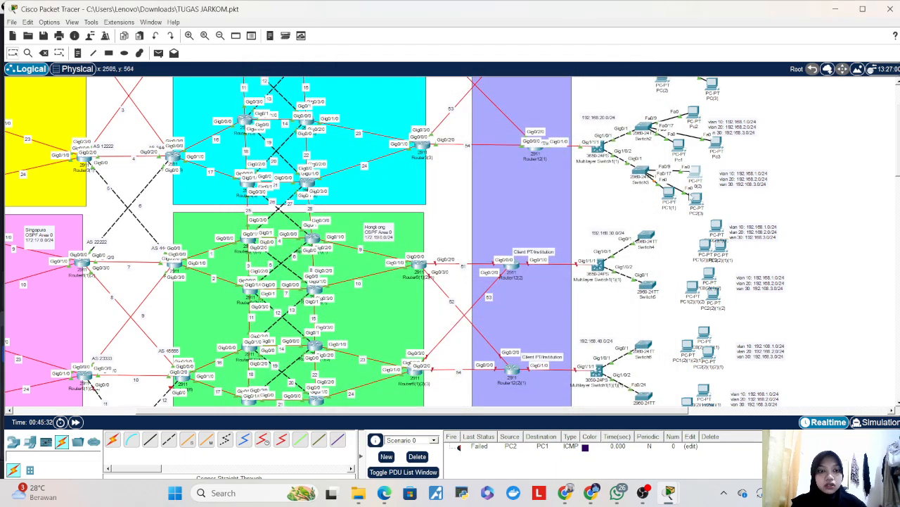
- Reopen PC0(2)'s IP configuration and change its IPv4 address to 192.168.2.20
click(699, 174)
click(291, 133)
click(440, 163)
key(BackSpace)
text(2)
key(BackSpace)
key(BackSpace)
text(2.168.2.20)
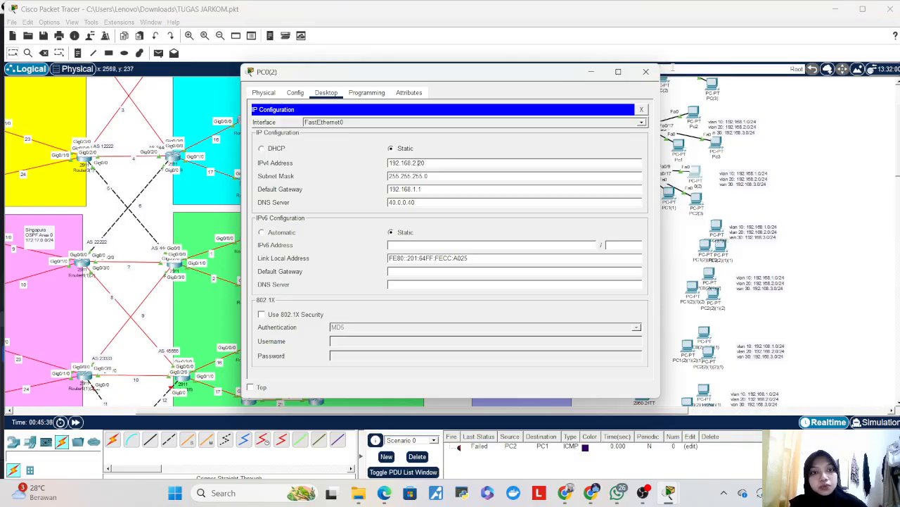
- Close PC0(2)'s window and open the IP configuration of PC1(1)
click(646, 71)
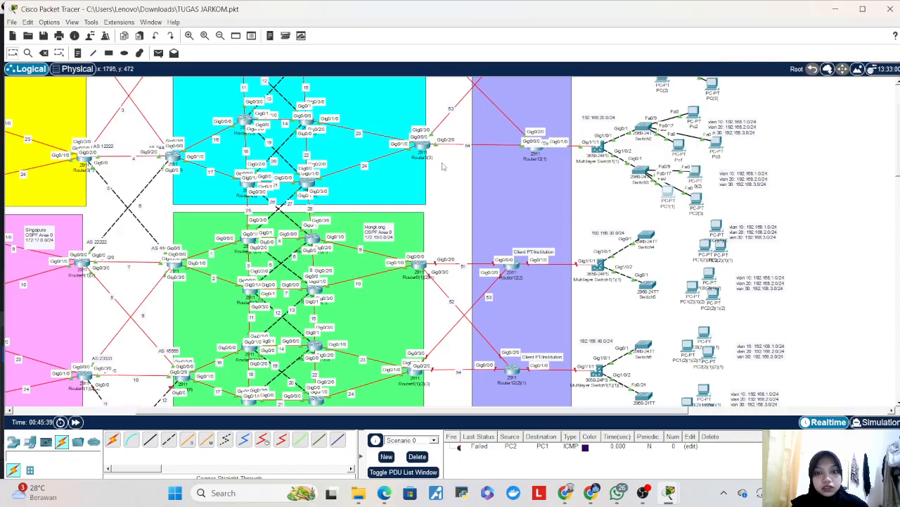
click(668, 196)
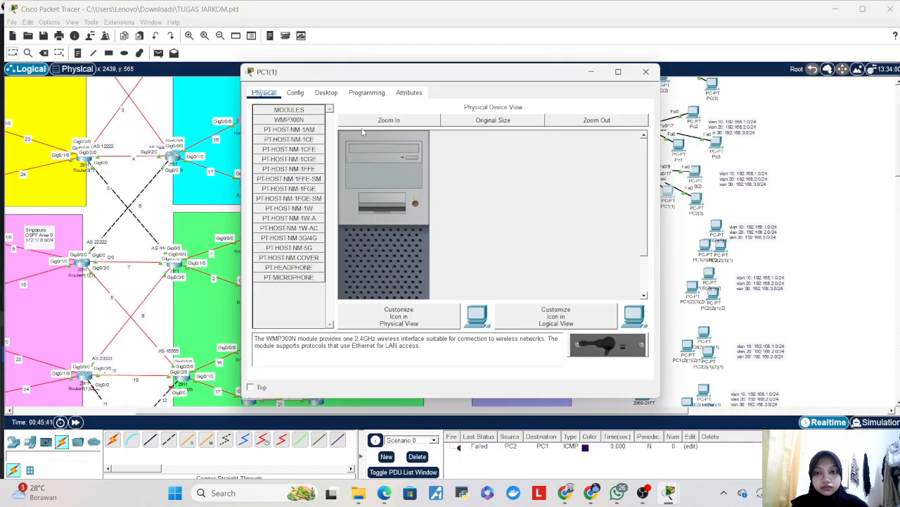
click(326, 92)
click(297, 137)
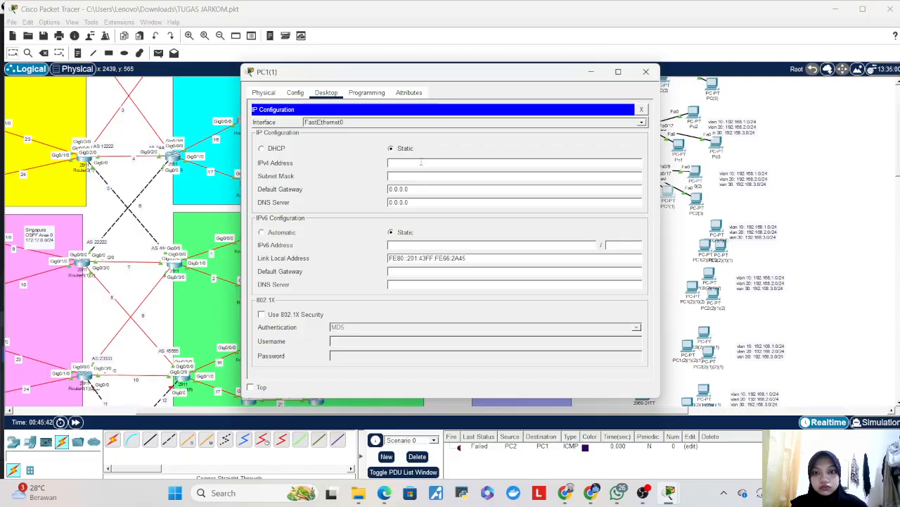
- Try to set PC1(1)'s static IPv4 address to 192.168.1.10
text(192.168.)
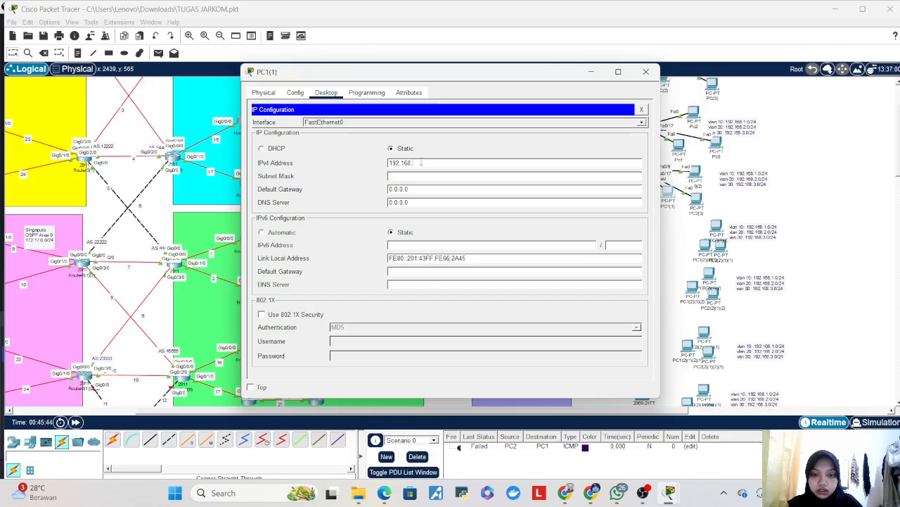
text(1.1)
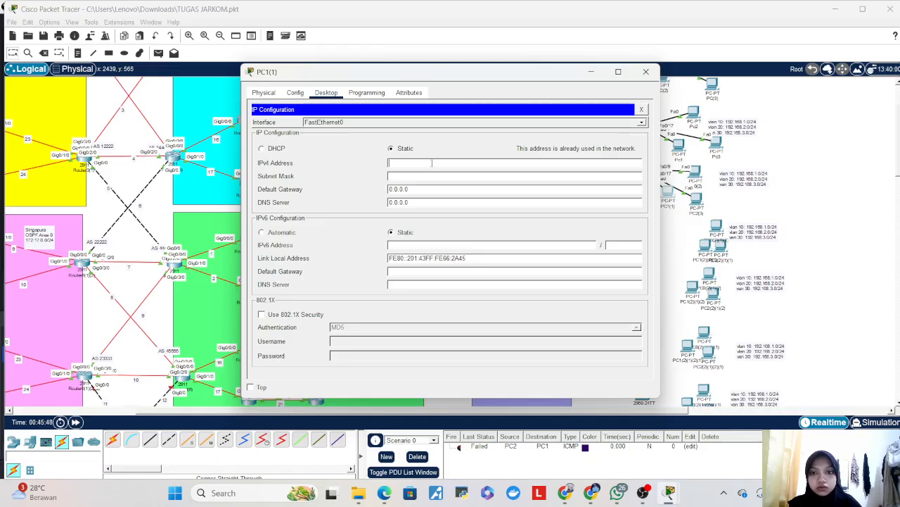
text(192.168.1.10)
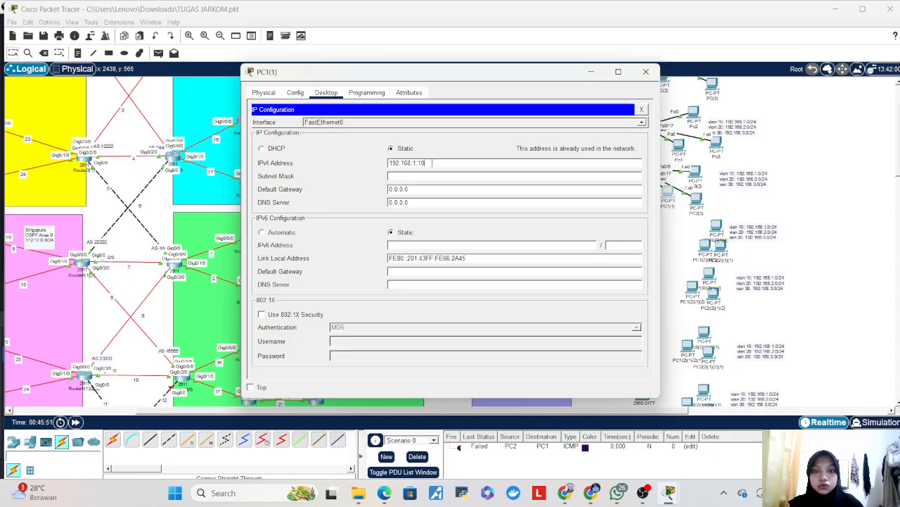
key(Tab)
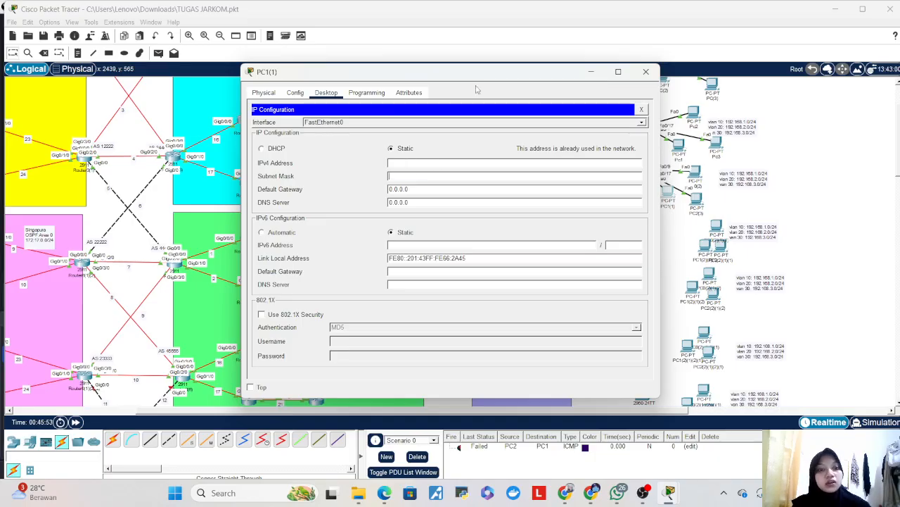
text(192.16)
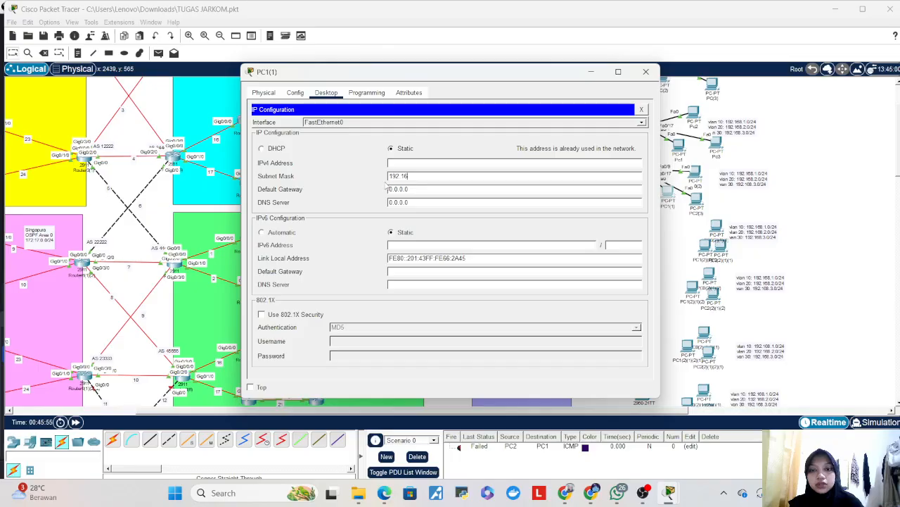
key(BackSpace)
key(BackSpace)
key(BackSpace)
key(BackSpace)
key(BackSpace)
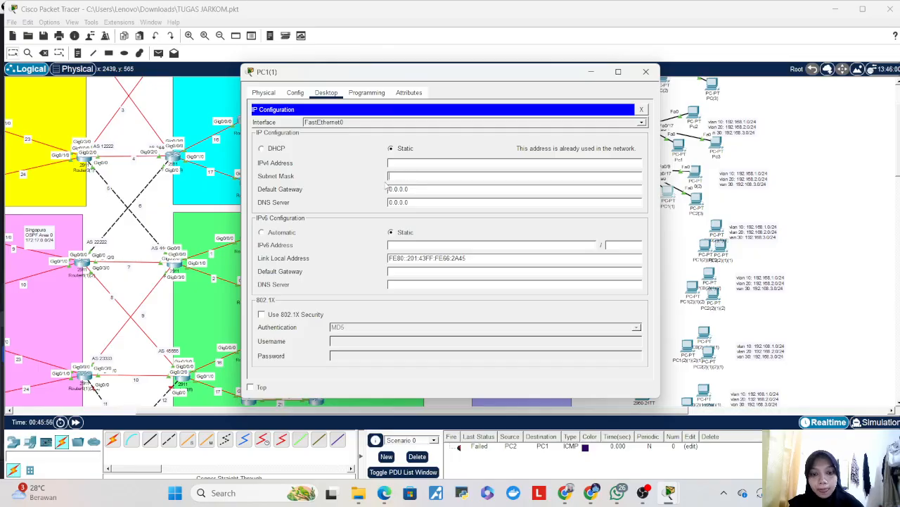
key(Tab)
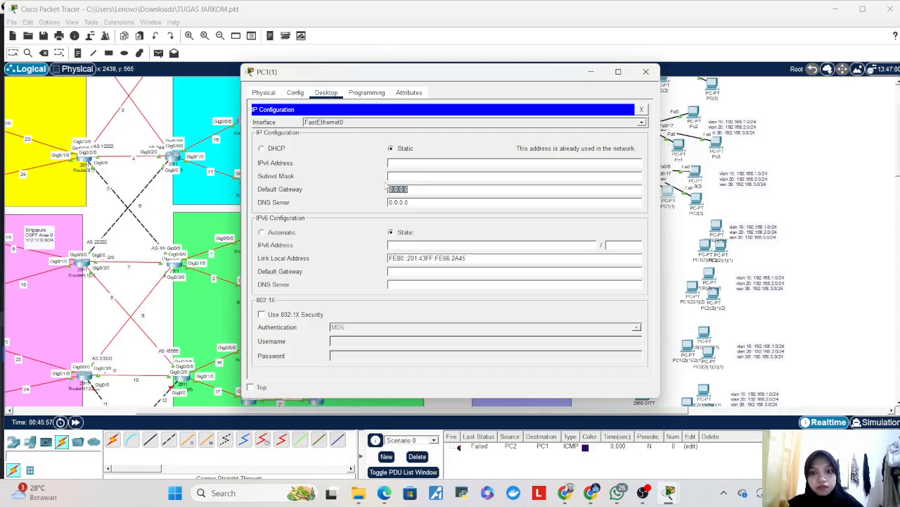
- Set PC1(1)'s static IPv4 address to 192.168.1.20 with subnet mask 255.255.255.0
click(426, 162)
text(192.168)
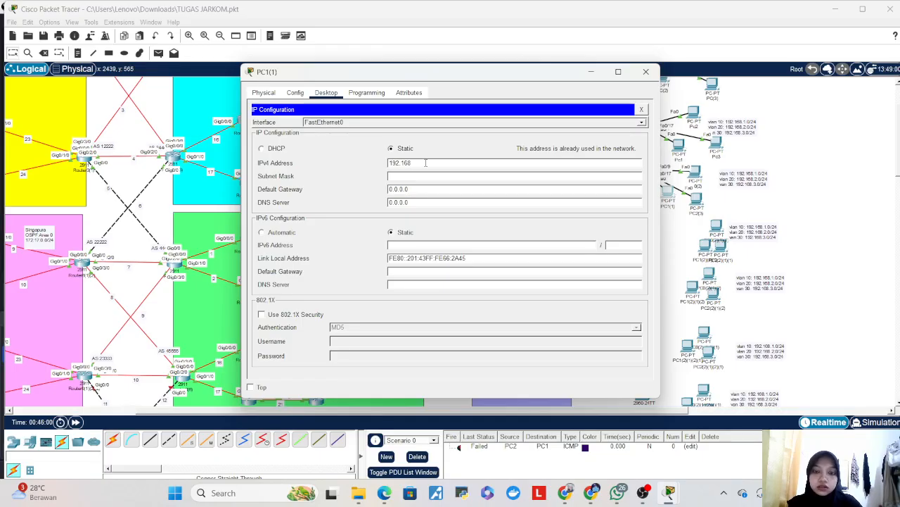
text(.1.20)
key(Tab)
key(Tab)
- Set PC1(1)'s default gateway to 192.168.1.1 and its DNS server to 40.0.0.40, and close its window
text(192.1)
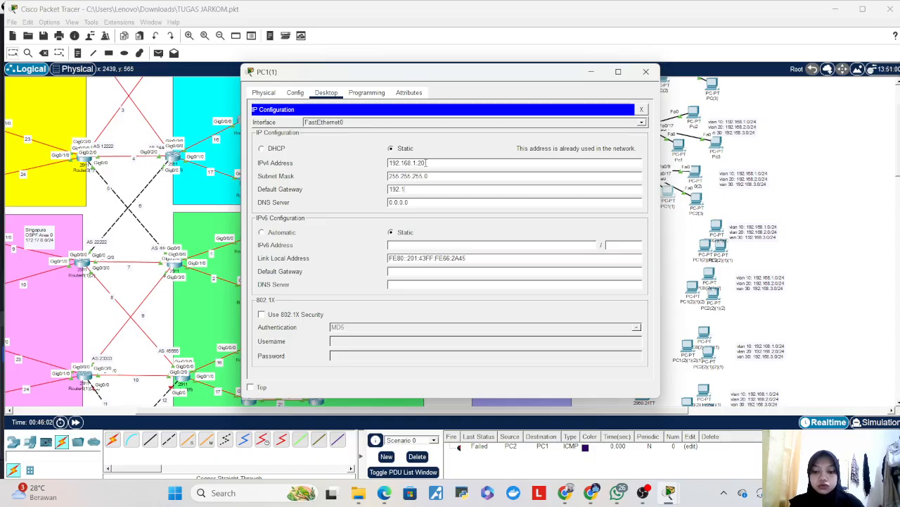
text(68.1.1)
key(Tab)
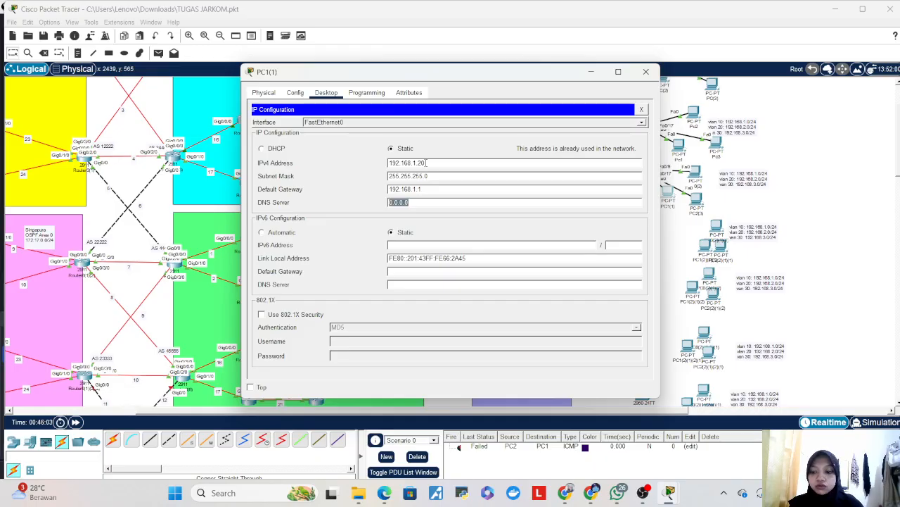
text(40.0.0.40)
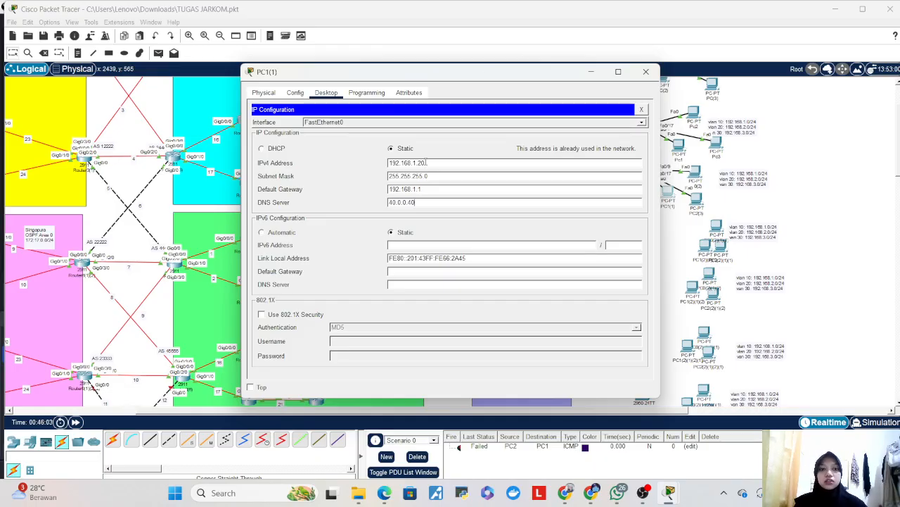
click(646, 71)
- Set PC2(3)'s static IPv4 address to 192.168.3.20 with subnet mask 255.255.255.0
click(692, 199)
click(326, 93)
click(311, 136)
click(427, 163)
text(192.168.3.)
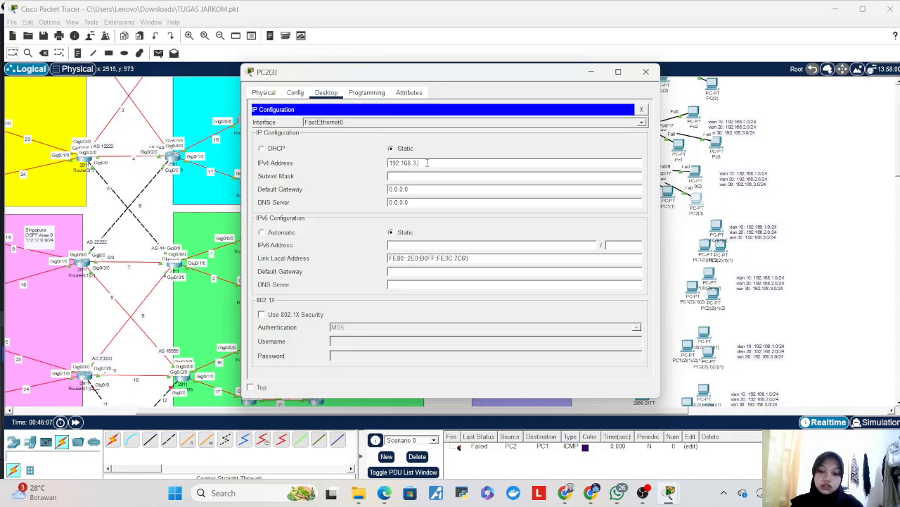
text(20)
key(Tab)
key(Tab)
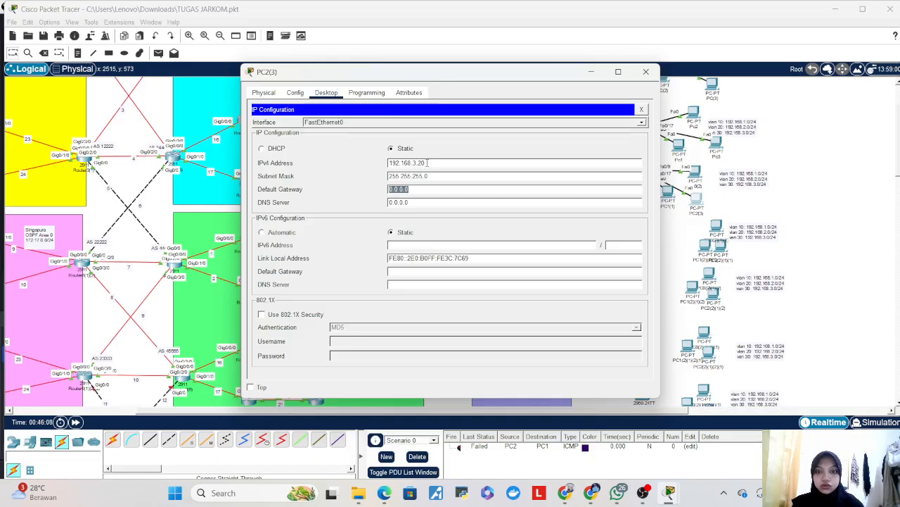
- Set PC2(3)'s default gateway to 192.168.3.1 and its DNS server to 40.0.0.40, and close its window
text(192.168.3.1)
key(Tab)
click(427, 163)
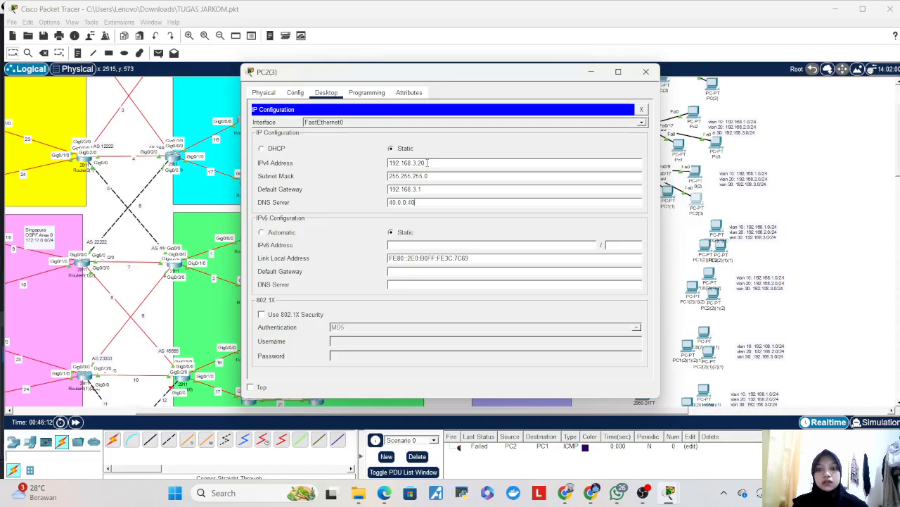
click(646, 71)
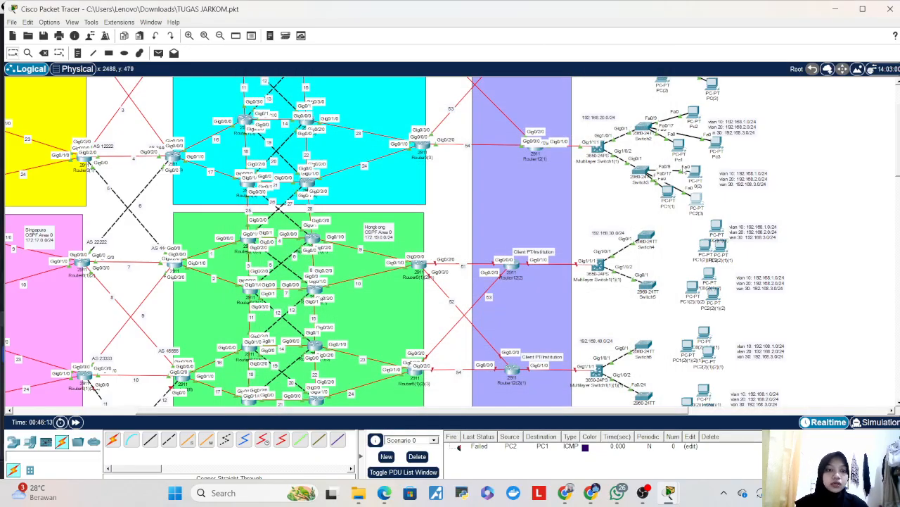
- Ping PC1(1) at 192.168.1.20 from PC0(2)'s command prompt
click(698, 172)
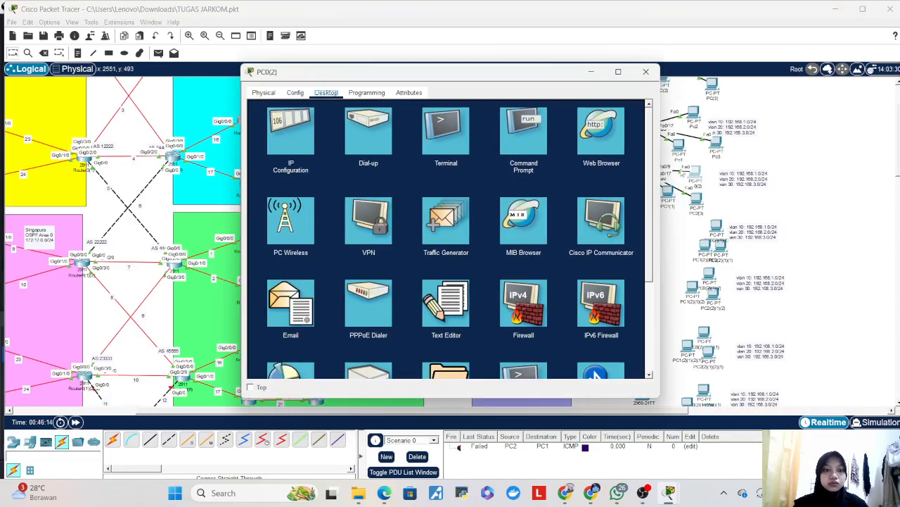
click(525, 134)
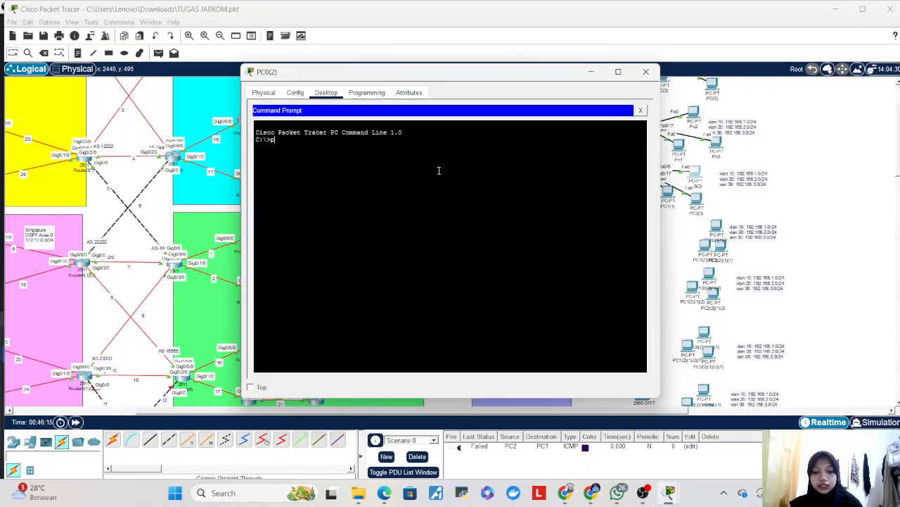
text(2.1)
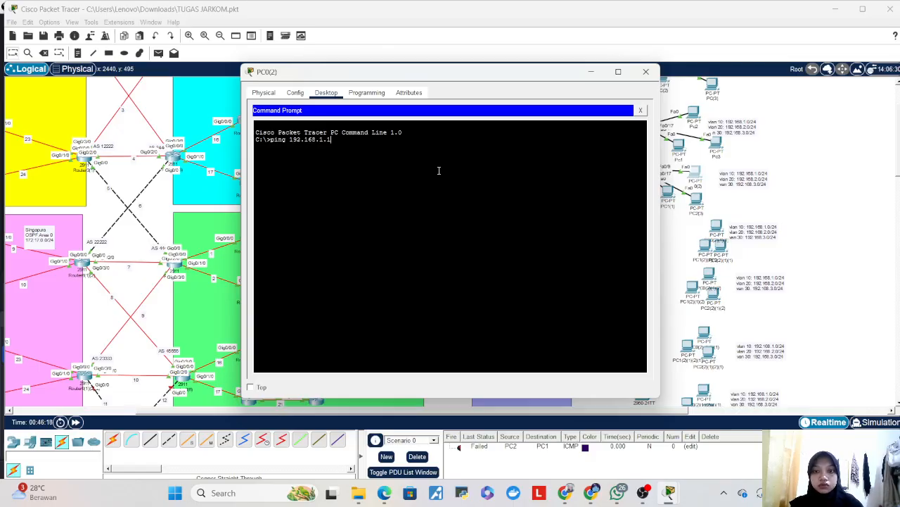
text(68.1.1)
key(BackSpace)
text(2)
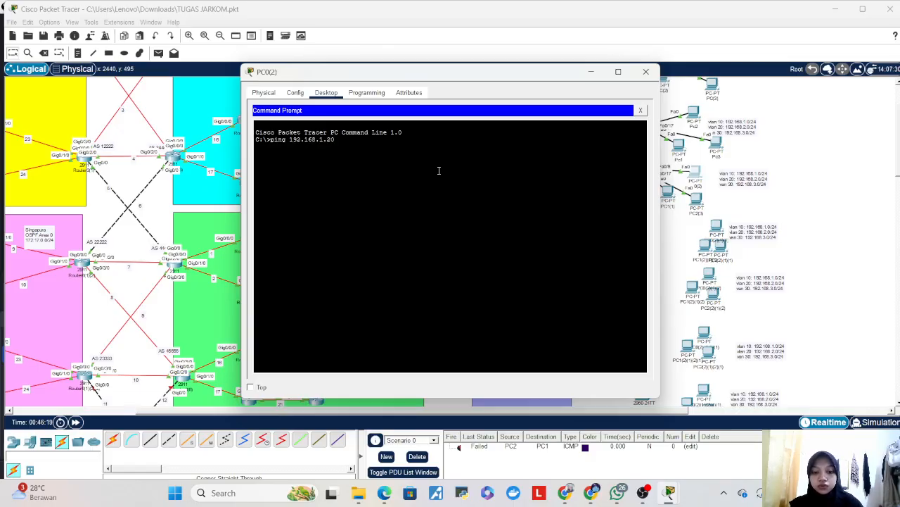
text(0)
key(Return)
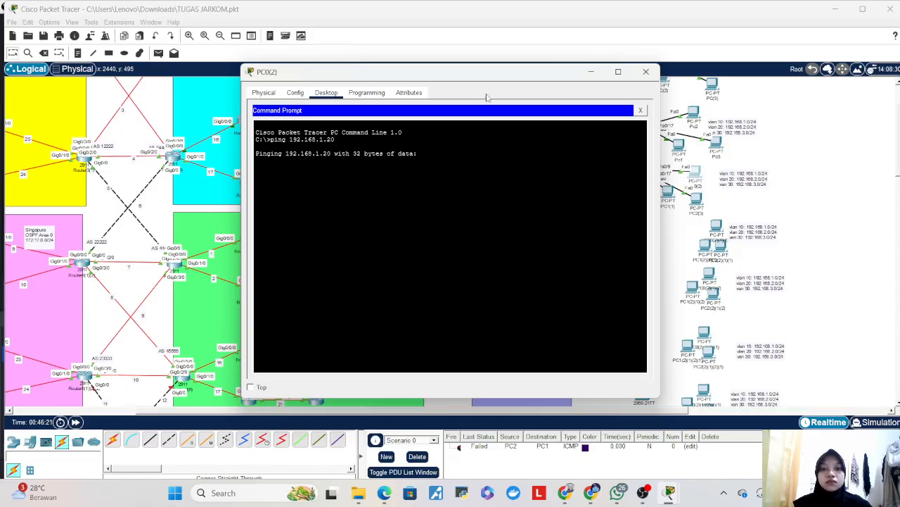
drag(489, 83, 430, 88)
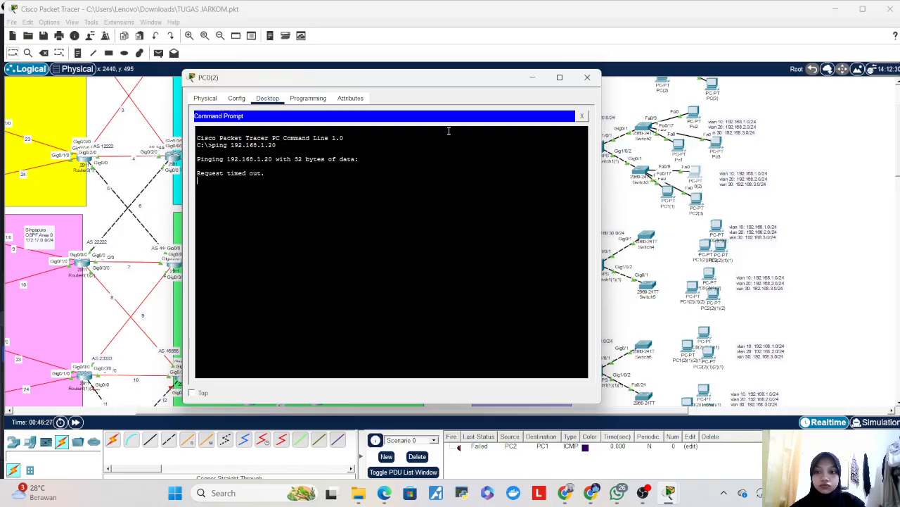
drag(457, 85, 479, 83)
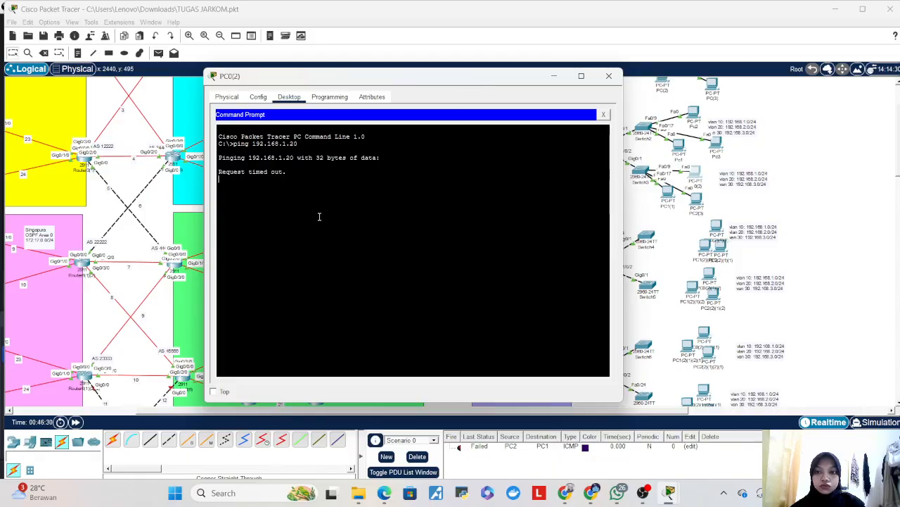
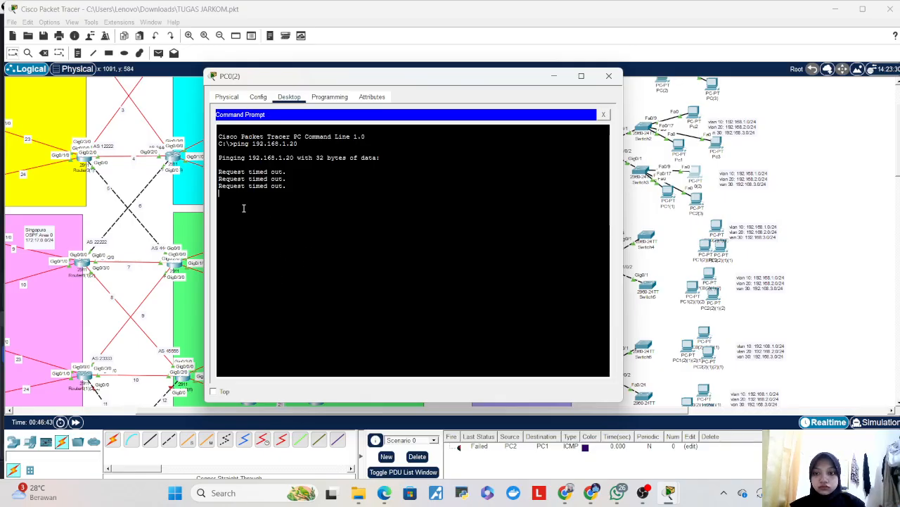
- Ping PC2(3) at 192.168.3.20 from PC0(2)'s command prompt
key(Up)
key(Left)
key(Left)
key(Left)
key(BackSpace)
text(3)
key(Return)
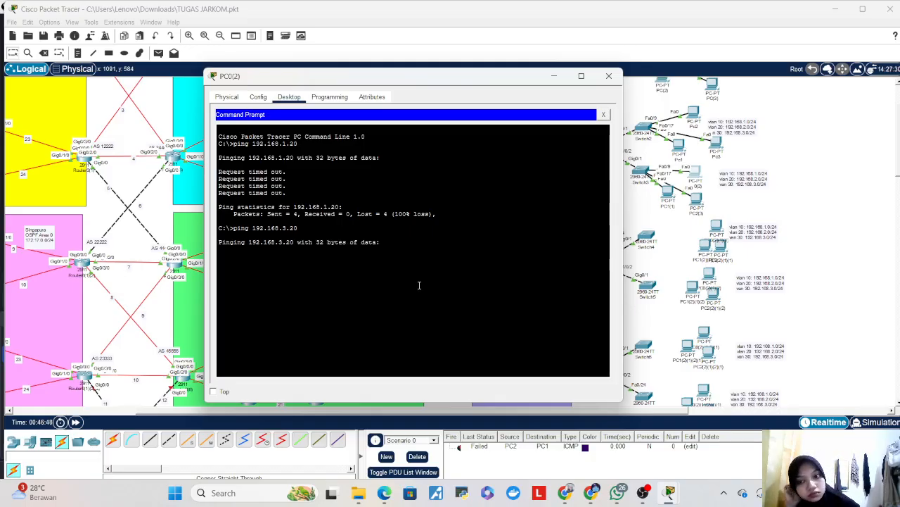
- Minimize PC0(2)'s window and check the IP configurations of PC1(1) and PC2(3)
click(555, 76)
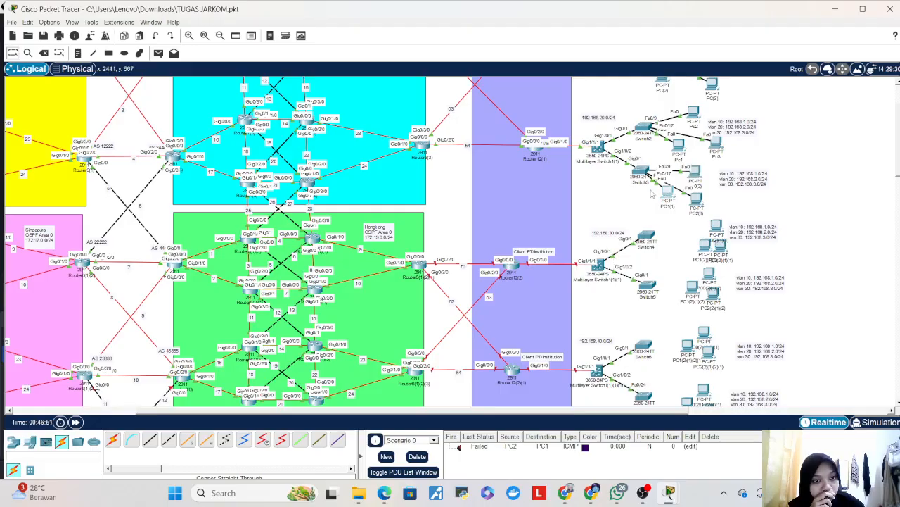
click(665, 195)
click(292, 131)
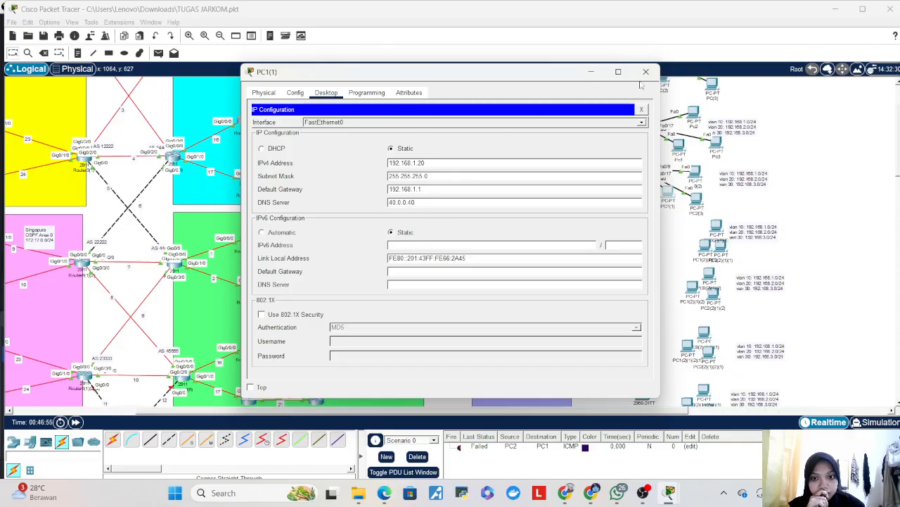
click(646, 73)
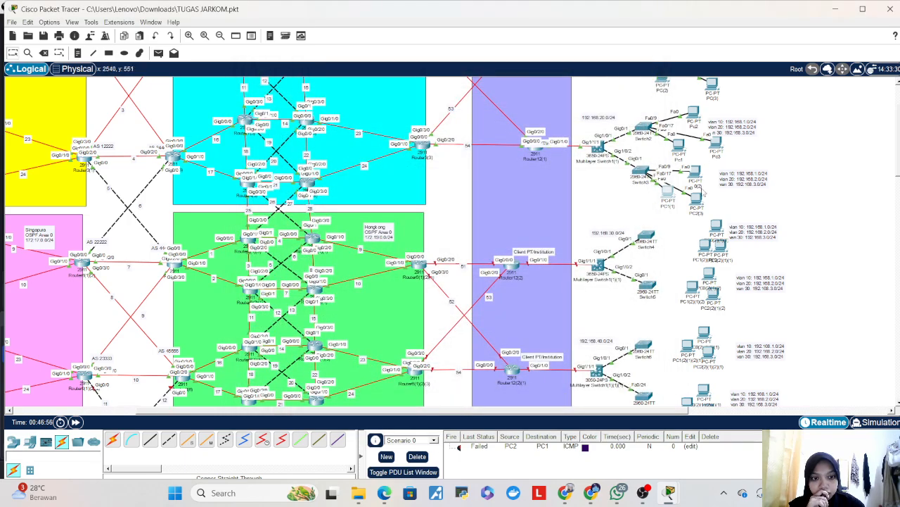
click(701, 202)
click(313, 134)
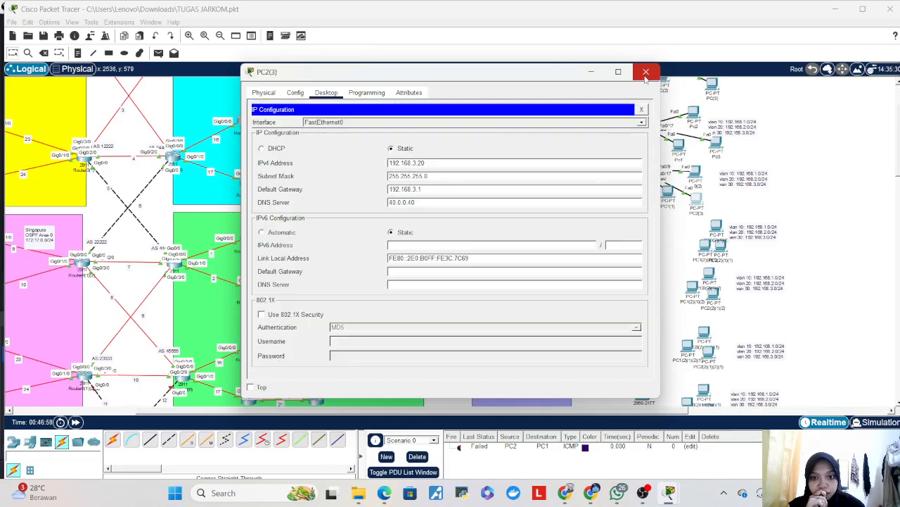
click(646, 74)
- Abort the running ping on PC0(2), close its window and open Switch3's command-line interface
click(700, 171)
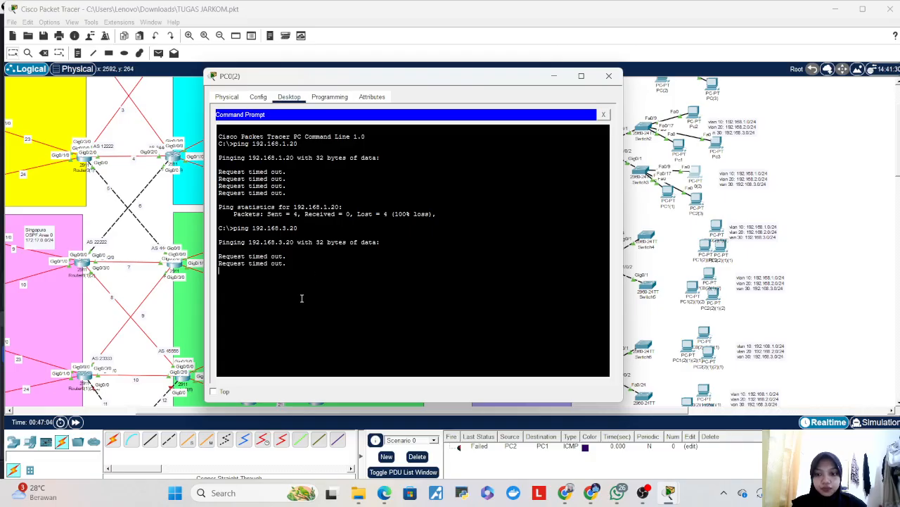
key(ctrl+c)
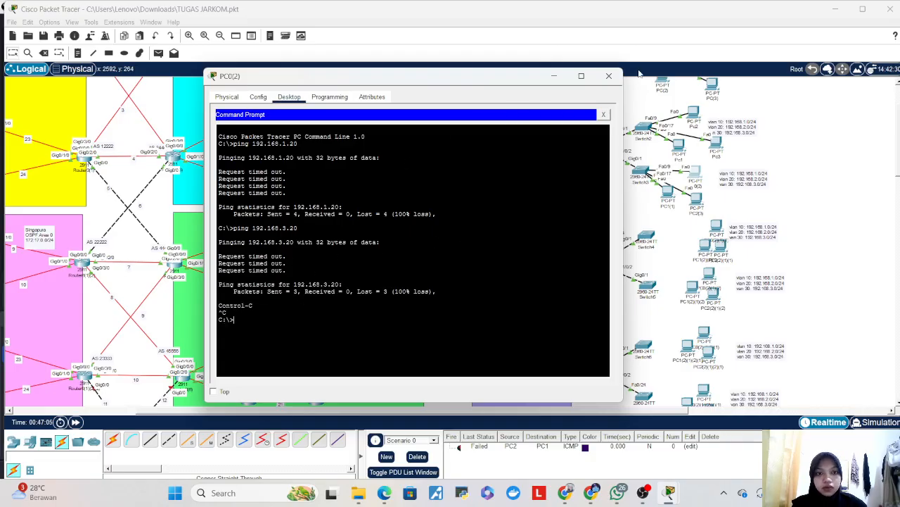
click(609, 75)
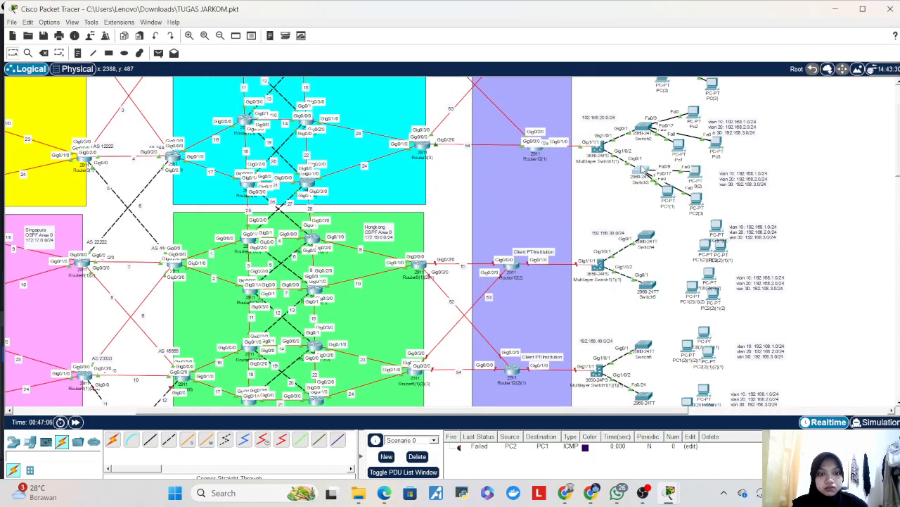
click(643, 171)
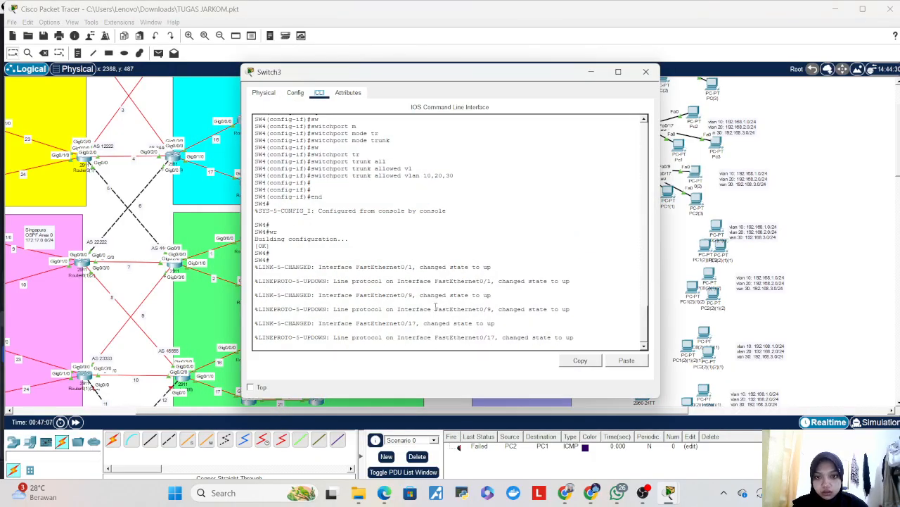
- Review Switch3's VLAN access port ranges and g0/1 trunk commands in its command-line history, and close its window
scroll(428, 259, up, 3)
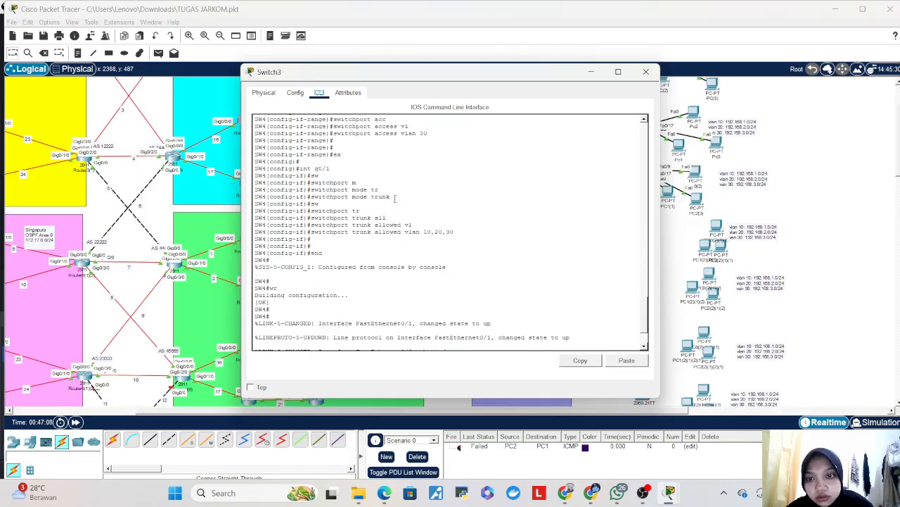
scroll(395, 200, up, 3)
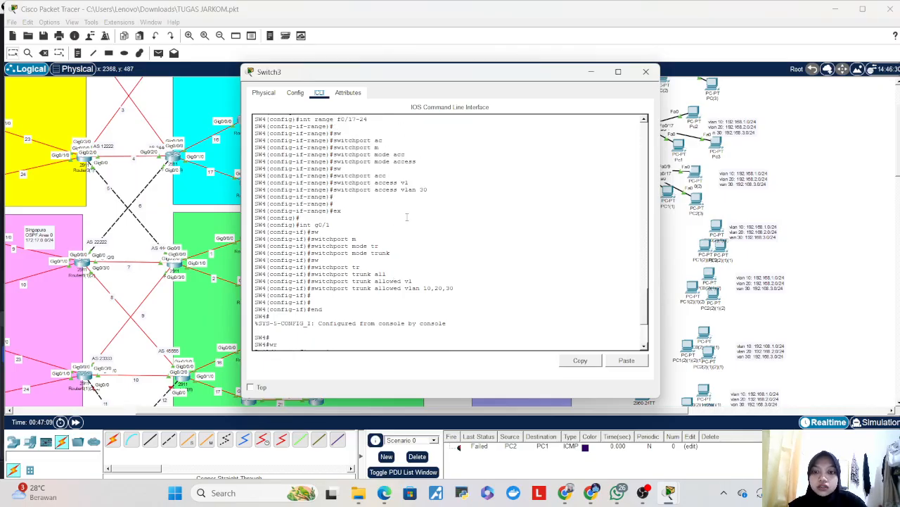
scroll(413, 227, up, 2)
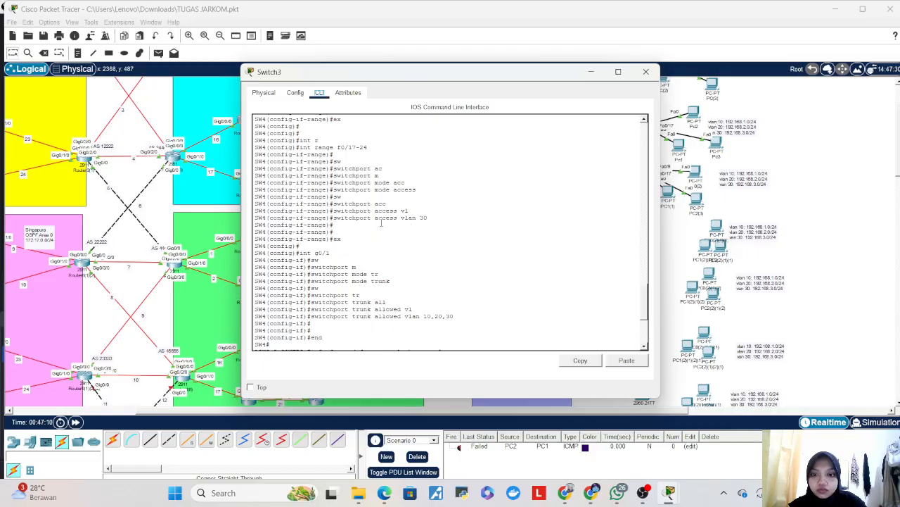
scroll(376, 190, up, 2)
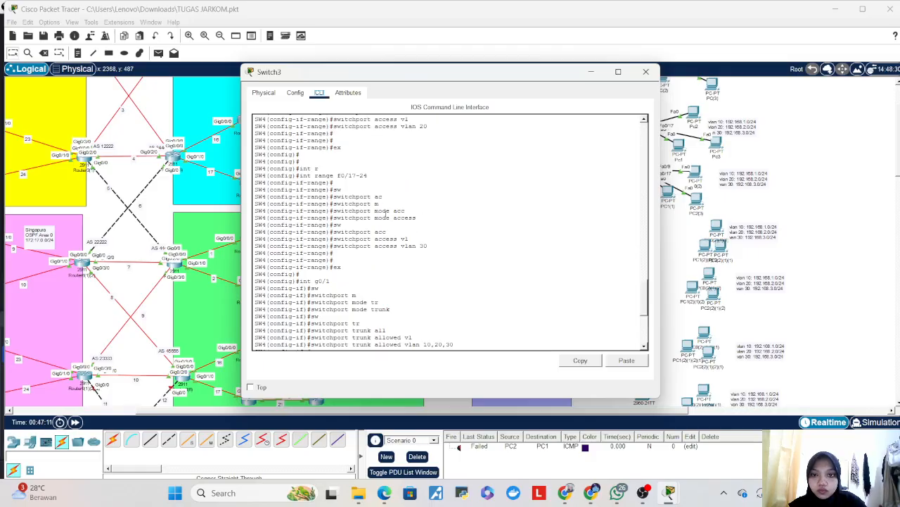
scroll(432, 246, up, 4)
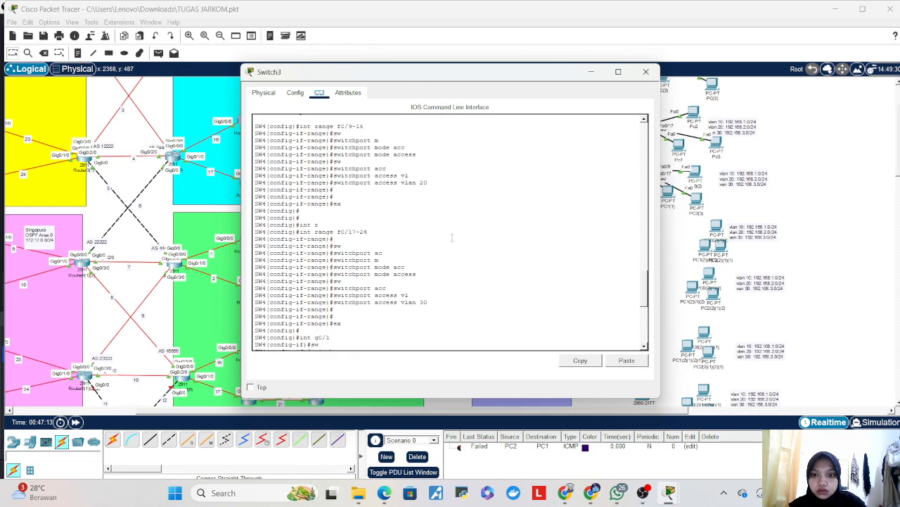
scroll(453, 237, up, 6)
scroll(462, 239, up, 7)
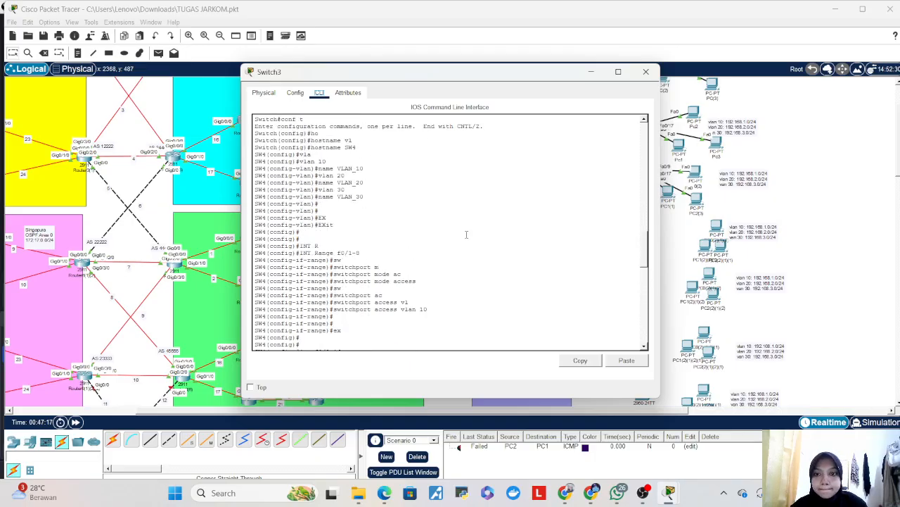
scroll(398, 230, up, 3)
scroll(396, 228, down, 14)
scroll(396, 227, down, 8)
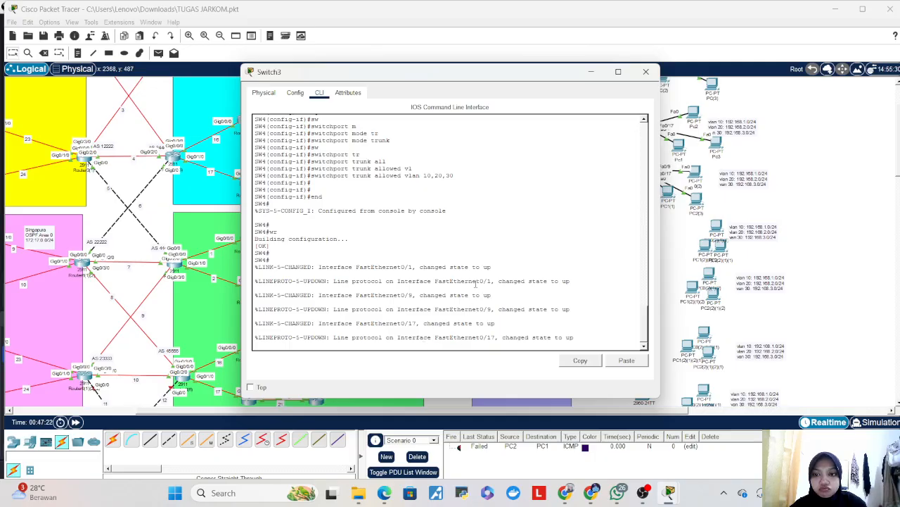
click(646, 71)
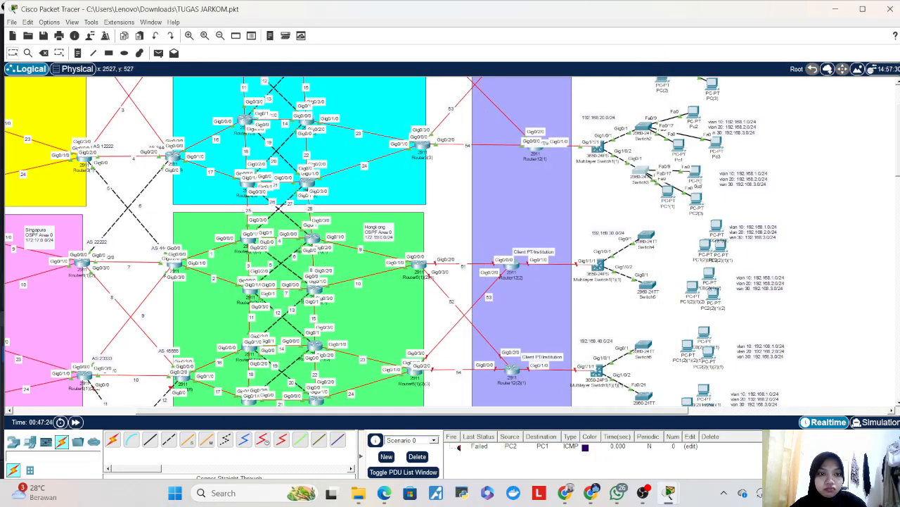
click(700, 148)
click(538, 135)
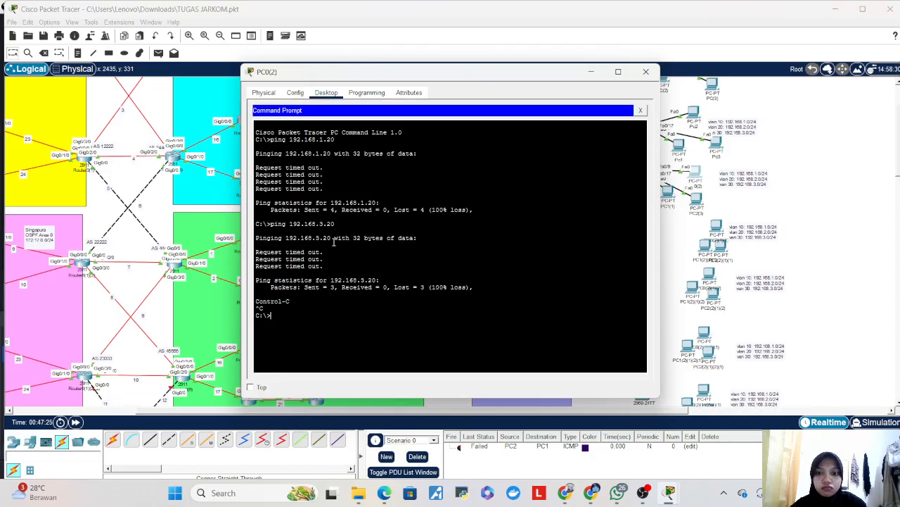
click(646, 71)
- Ping 192.168.1.10 from Pc2's command prompt and move its window clear of the switches and PCs
scroll(733, 153, up, 1)
click(695, 158)
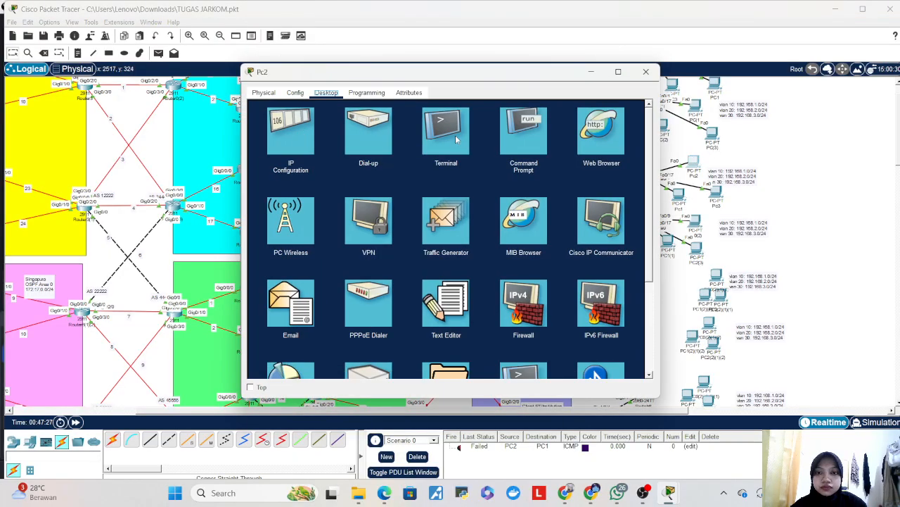
click(524, 132)
text(ping 192.168.1.10)
key(Return)
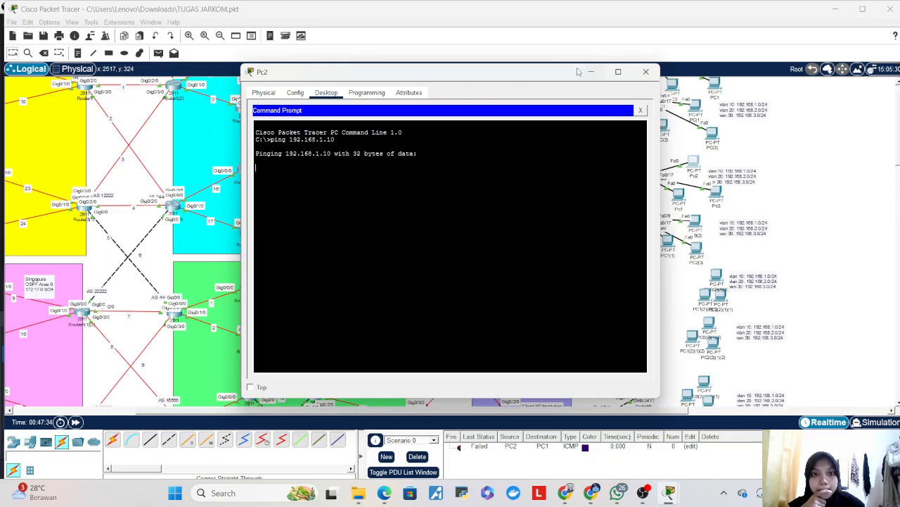
drag(536, 79, 421, 78)
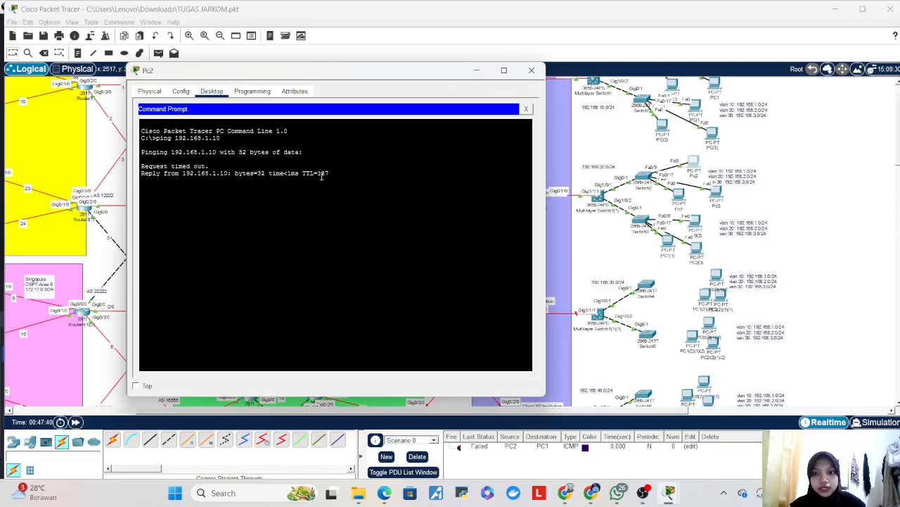
- Review Switch2's access VLAN and trunk commands in its command-line history, and check the ping result on Pc2
click(490, 72)
click(643, 176)
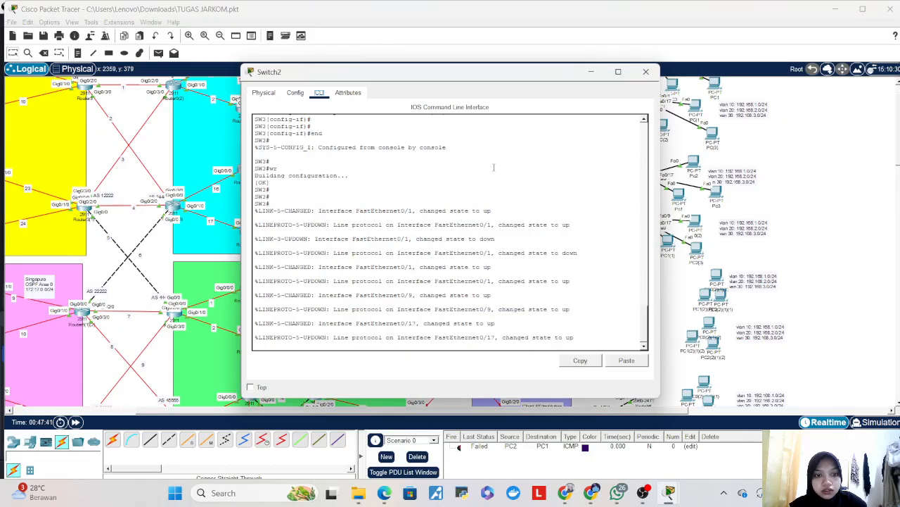
scroll(428, 251, up, 4)
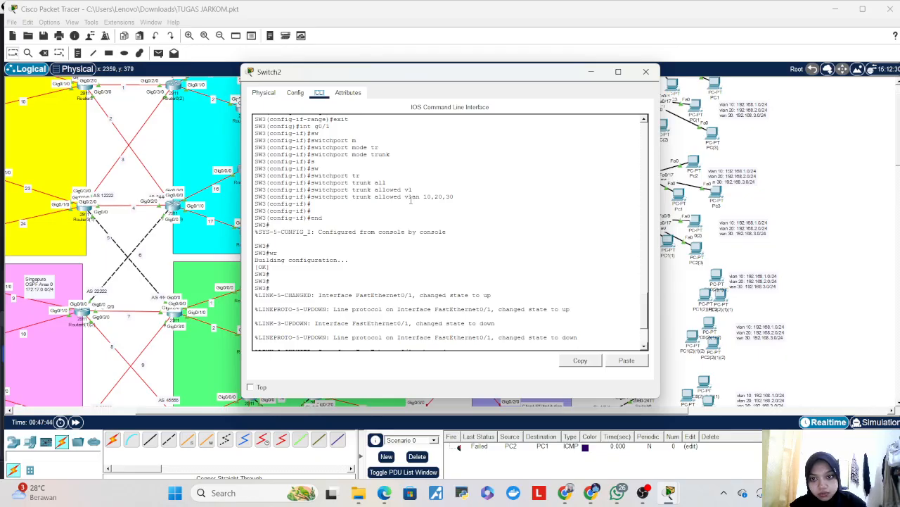
scroll(404, 221, up, 5)
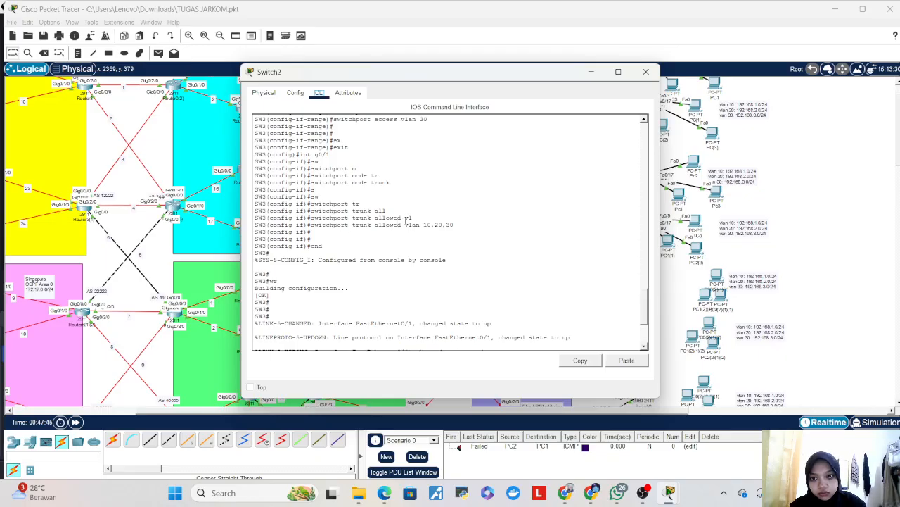
scroll(404, 221, up, 15)
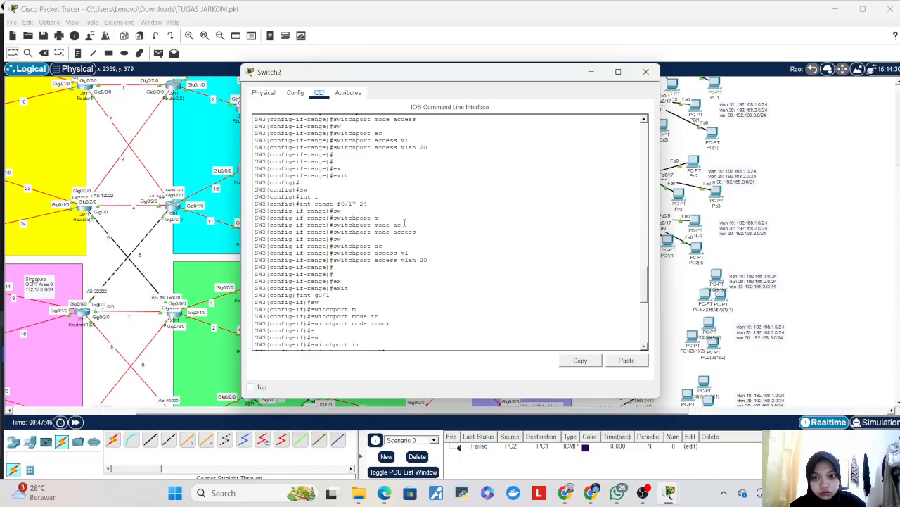
click(646, 71)
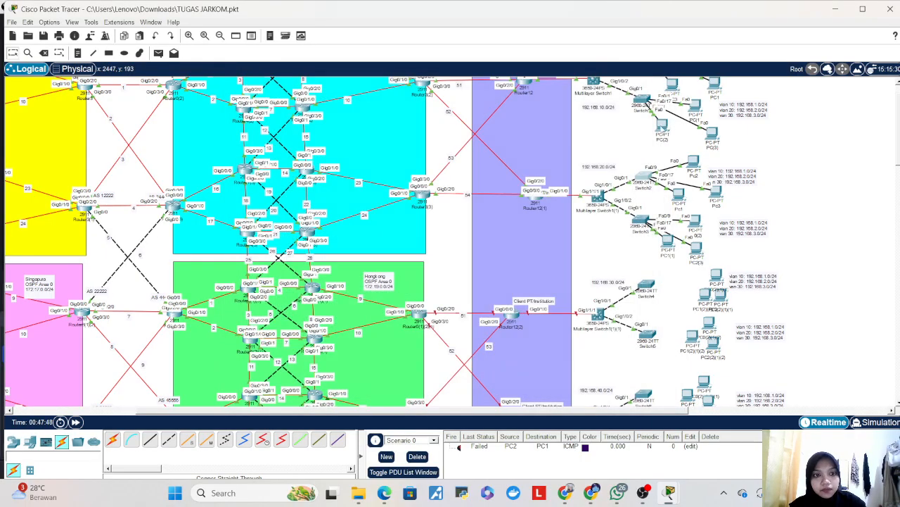
click(695, 173)
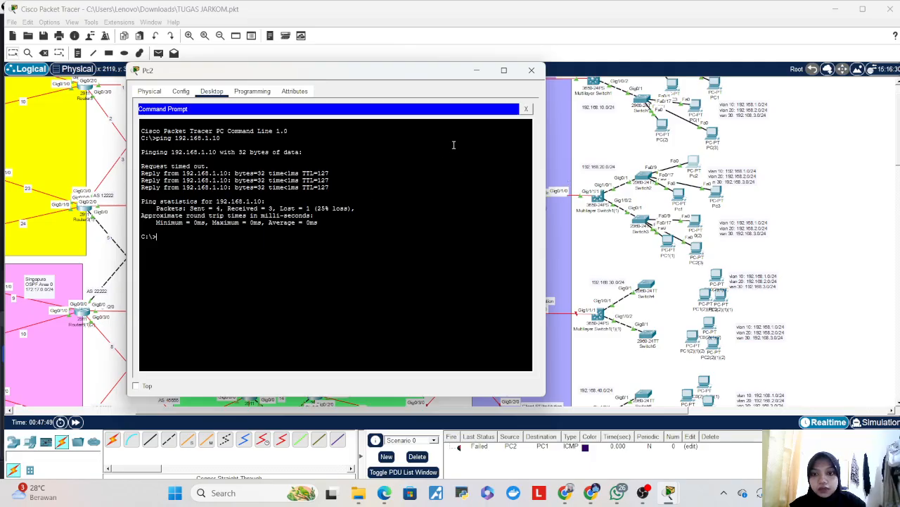
click(531, 70)
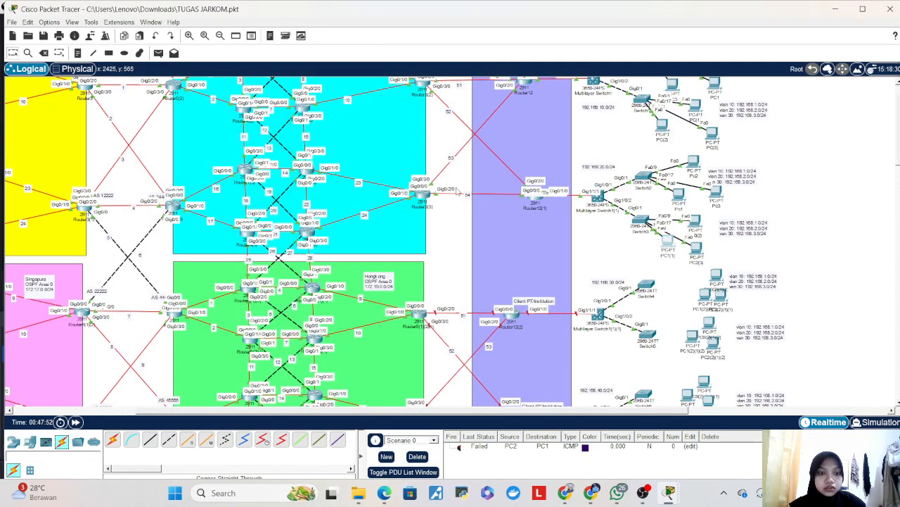
- Ping PC0(2)'s intended address 192.168.2.20 from PC1(1)'s command prompt and close the window
click(668, 241)
click(521, 133)
text(ping 192.168.2.10)
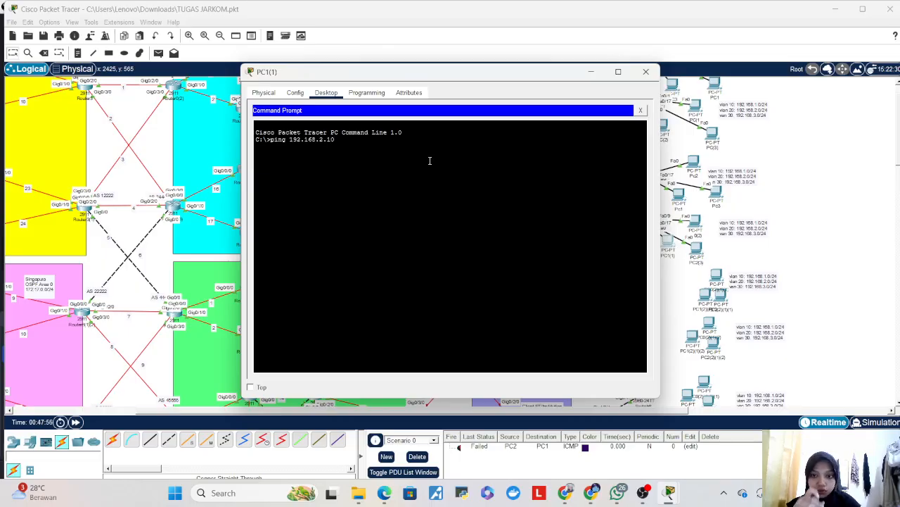
key(BackSpace)
key(BackSpace)
text(20)
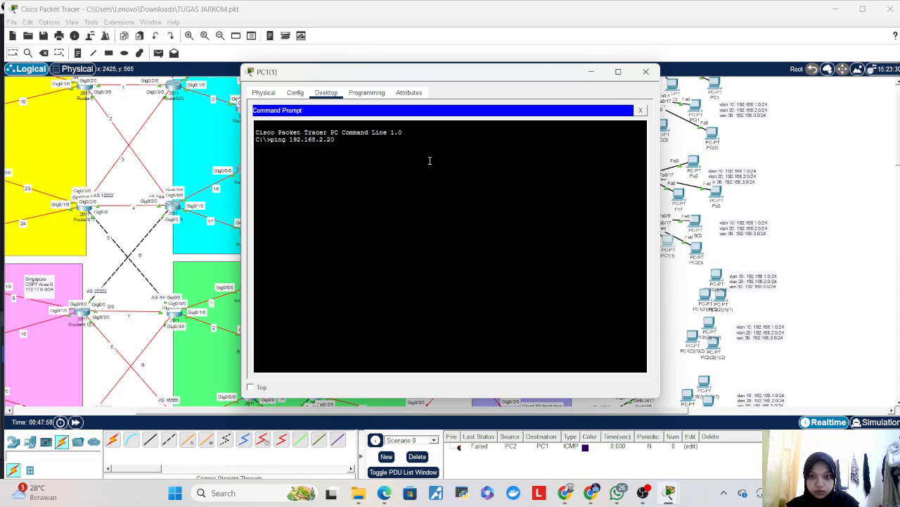
key(Return)
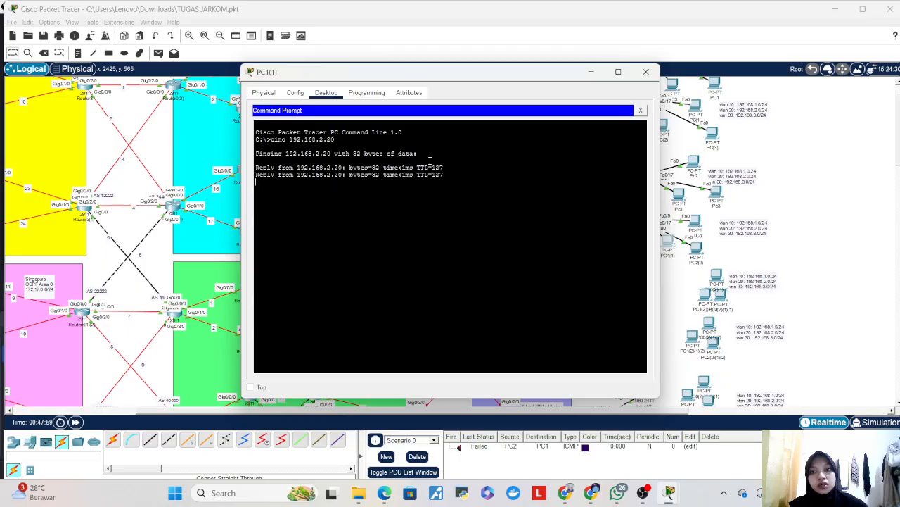
click(646, 71)
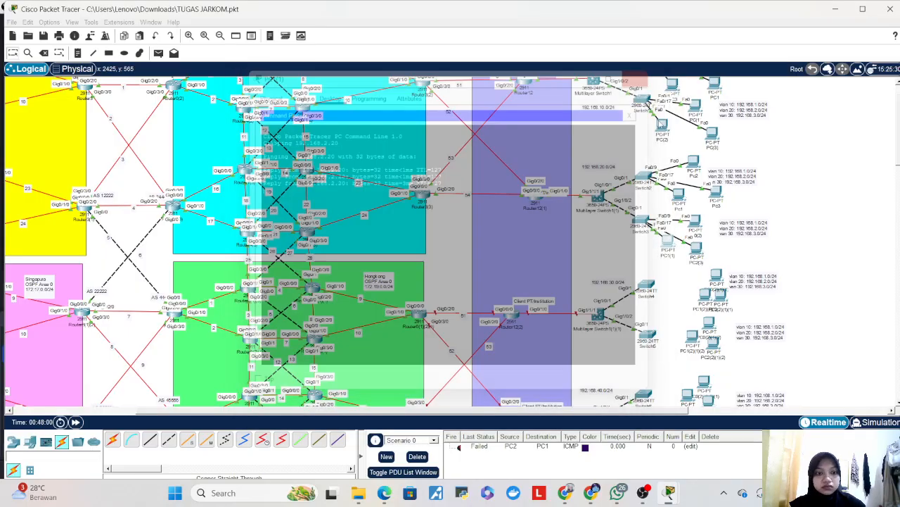
- Ping PC1(1) at 192.168.1.20 again from PC0(2)'s command prompt and close the window
click(697, 223)
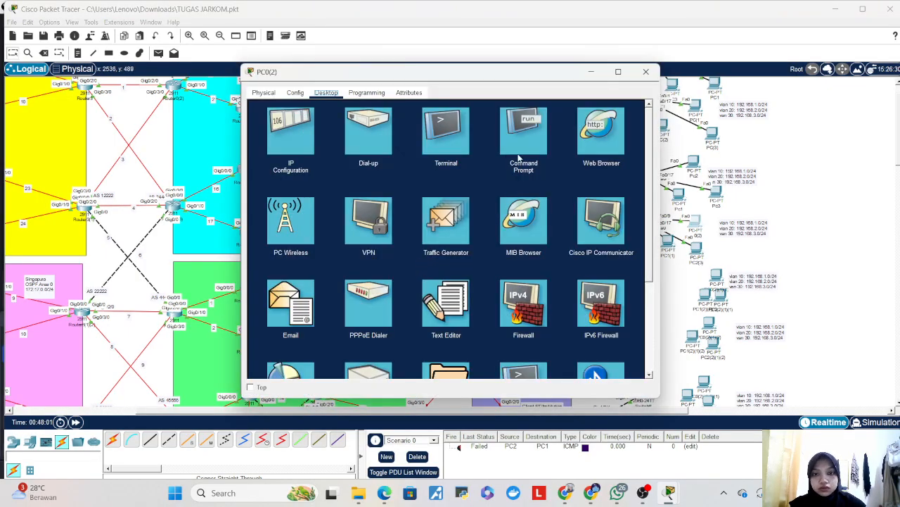
click(519, 156)
key(Up)
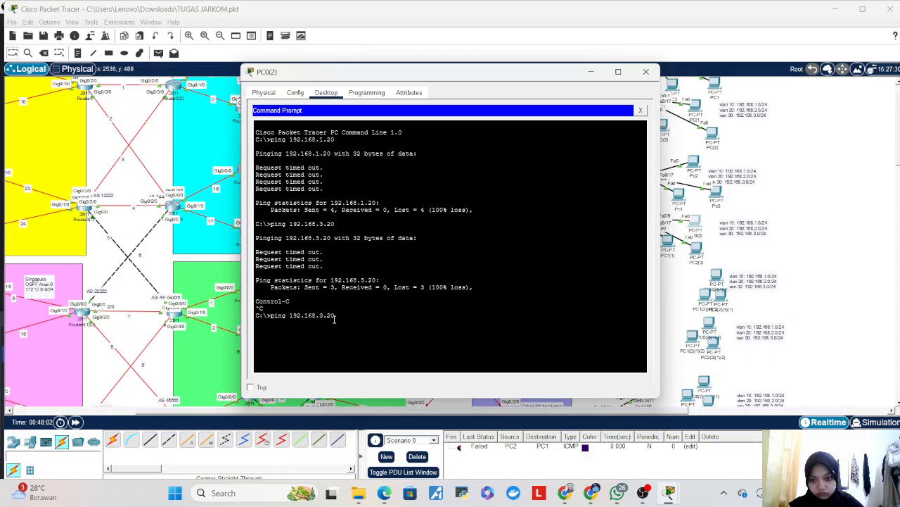
key(Return)
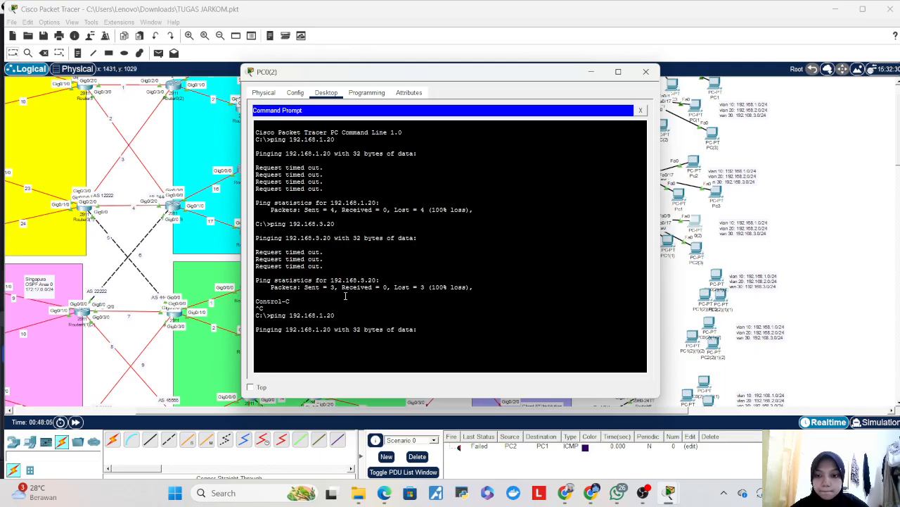
click(646, 71)
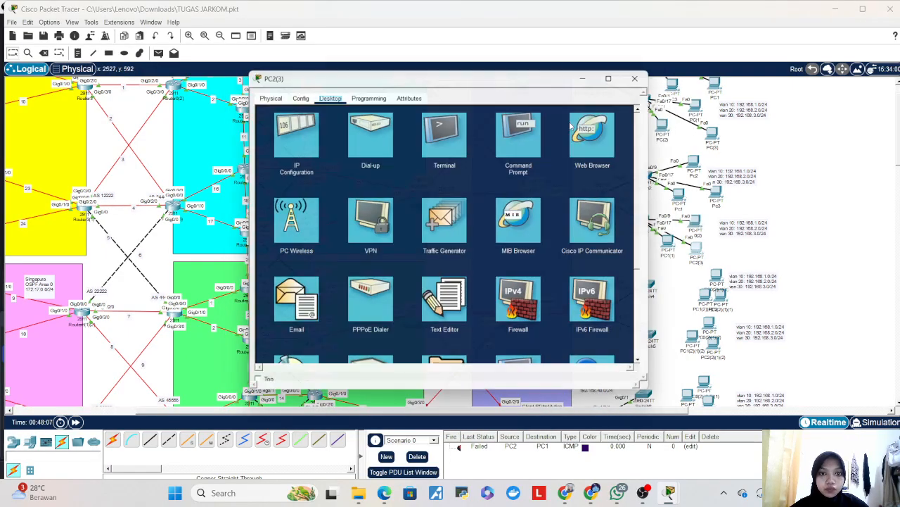
- Ping 192.168.1.20 from PC2(3)'s command prompt and abort the running ping
click(524, 131)
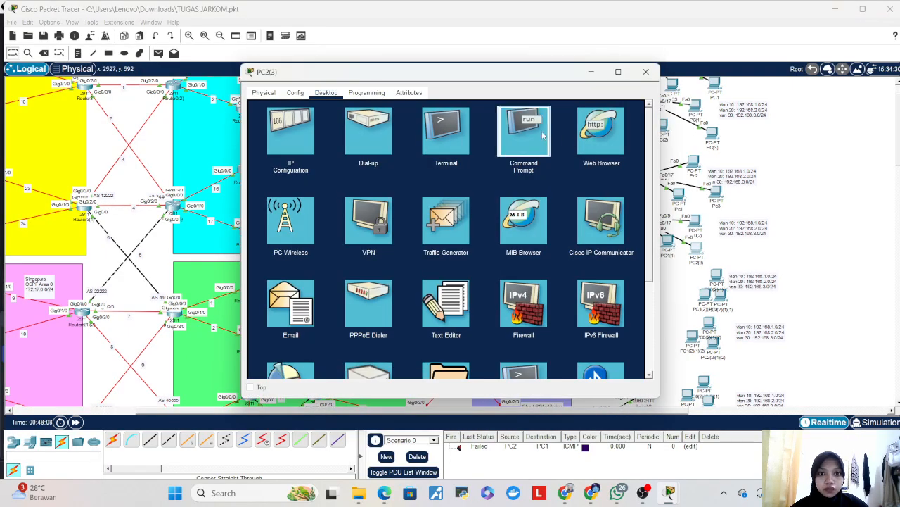
text(ping 192.168)
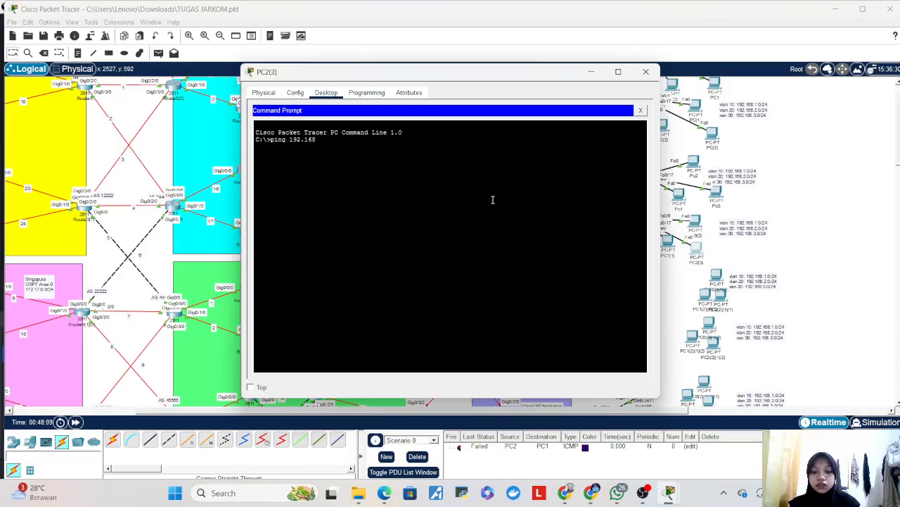
text(.1.20)
key(Return)
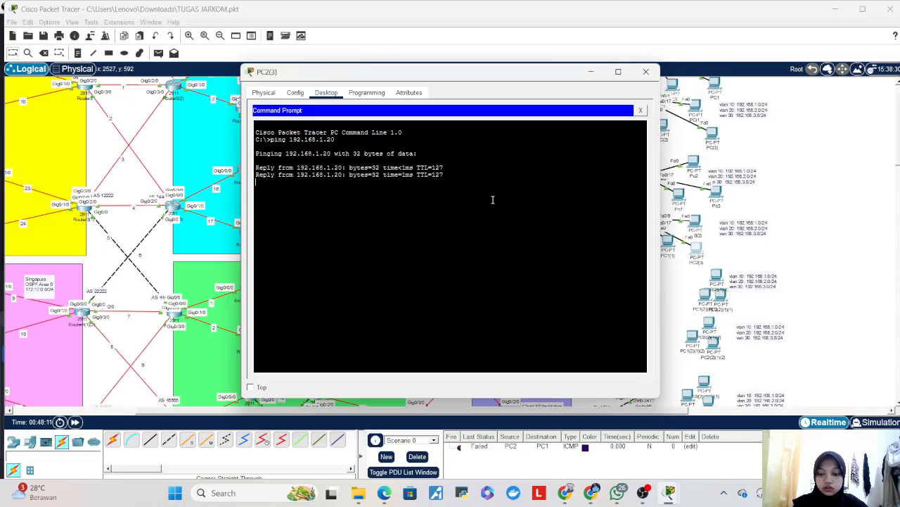
key(ctrl+c)
- Ping 192.168.2.20 from PC2(3)'s command prompt and close the window
key(Up)
key(Left)
key(Left)
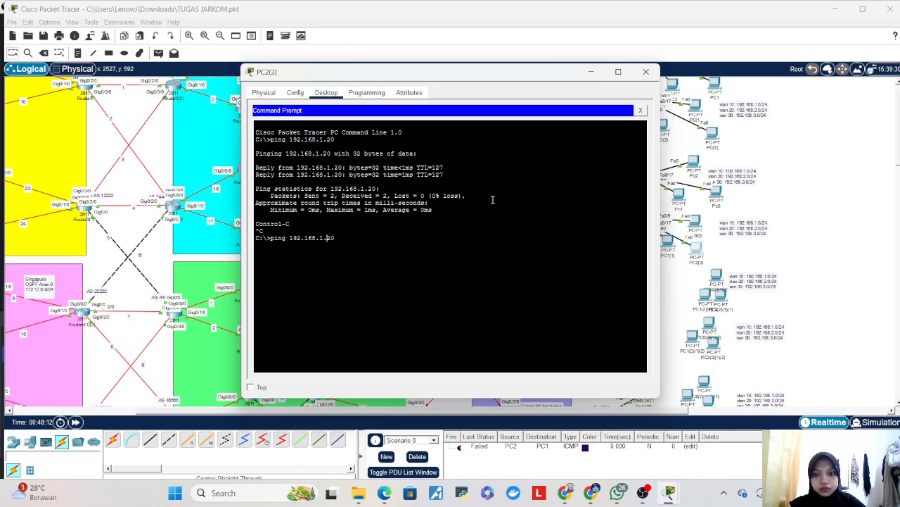
key(BackSpace)
text(2)
key(Return)
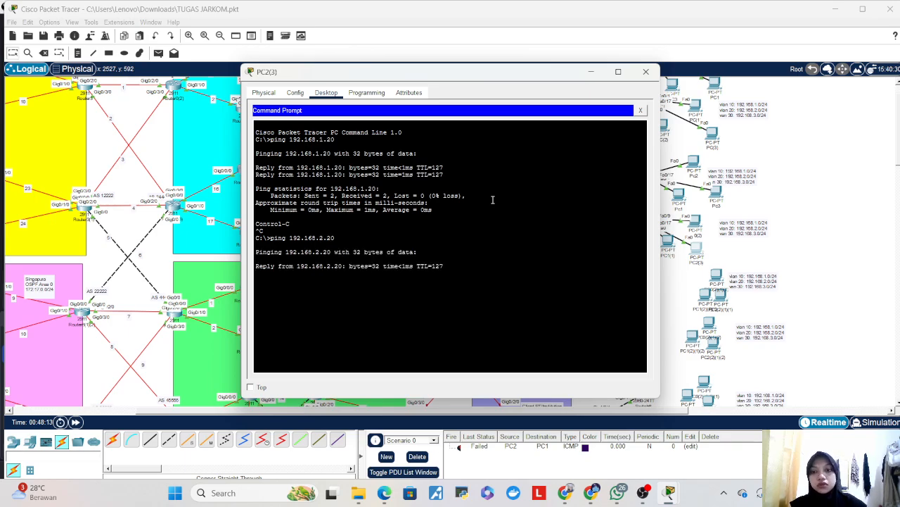
click(646, 71)
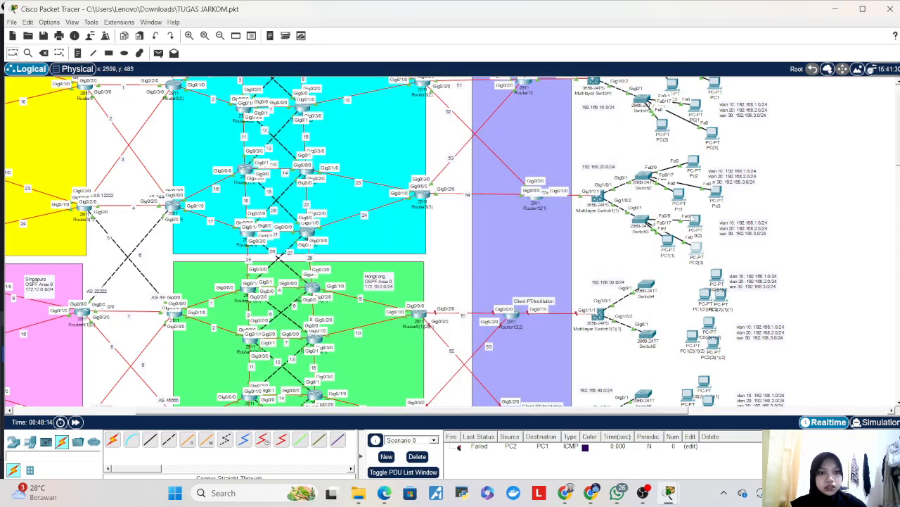
- Try to set PC0(2)'s static IPv4 address to 192.168.2.20, and close its window
click(694, 224)
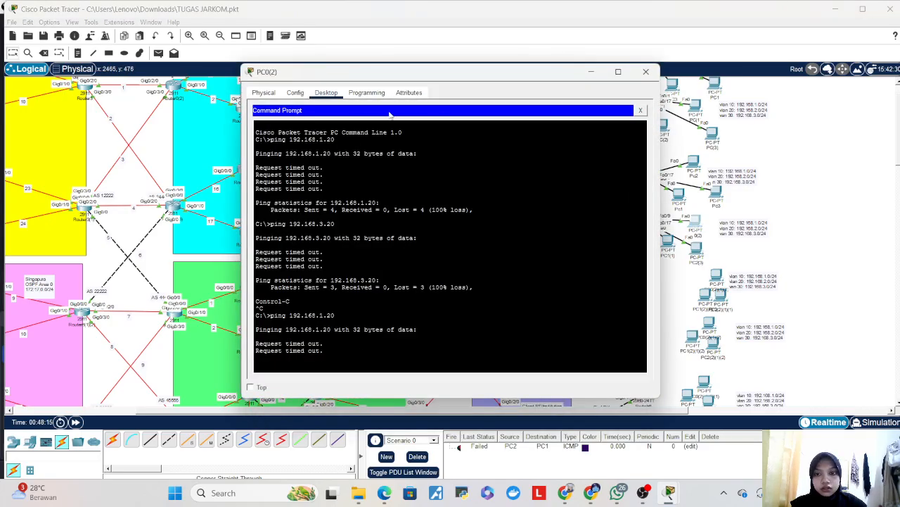
click(641, 111)
click(294, 128)
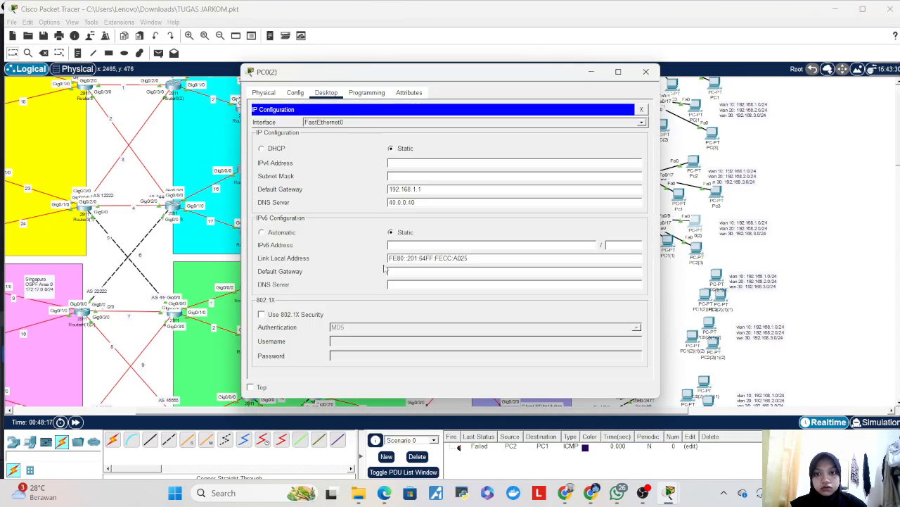
text(192.)
text(168)
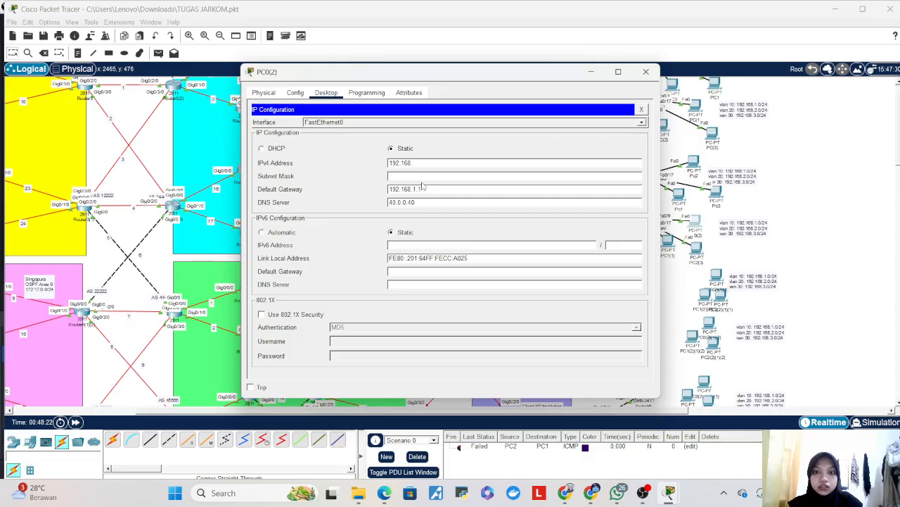
text(.2.20)
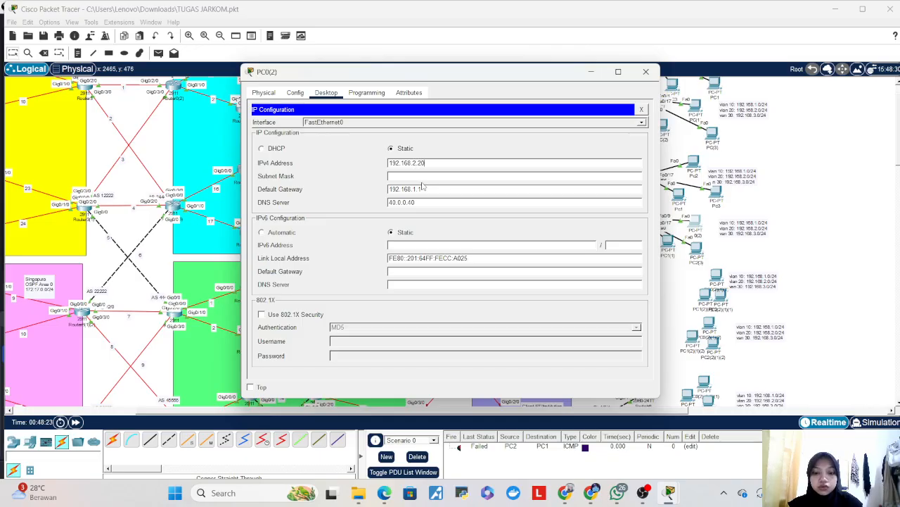
key(Tab)
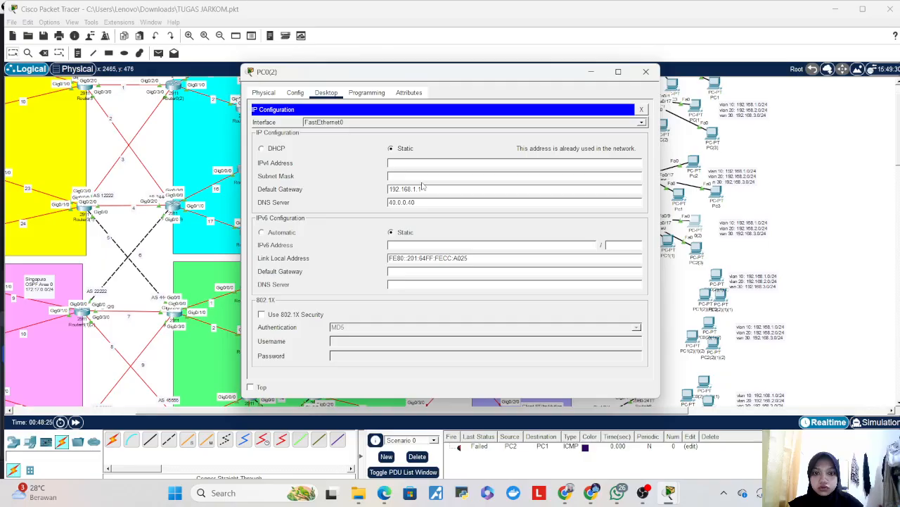
click(646, 71)
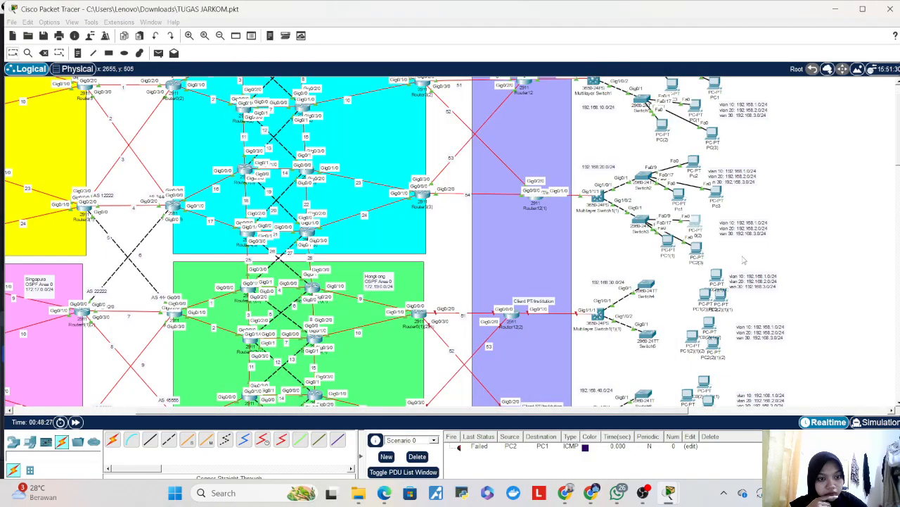
- Check the static IP configurations of PC1(1) and PC2(3) for an address that conflicts with PC0(2)'s
click(669, 240)
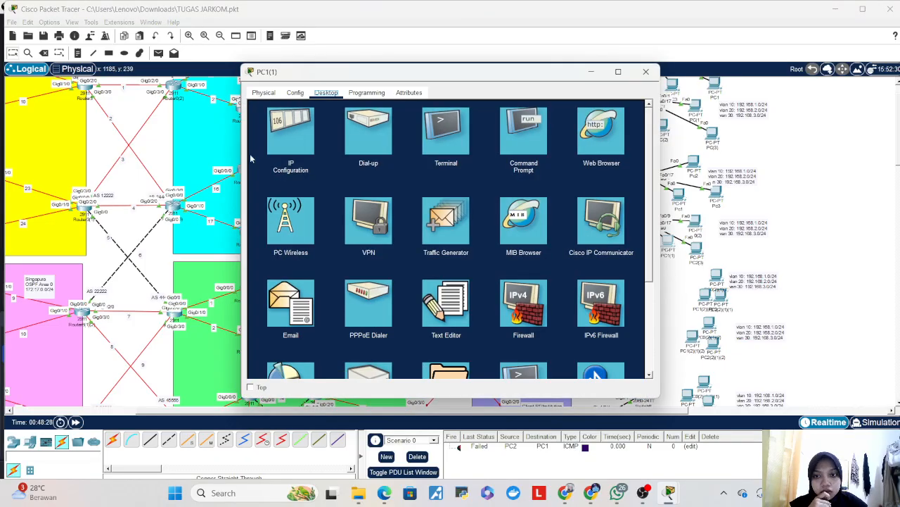
click(288, 140)
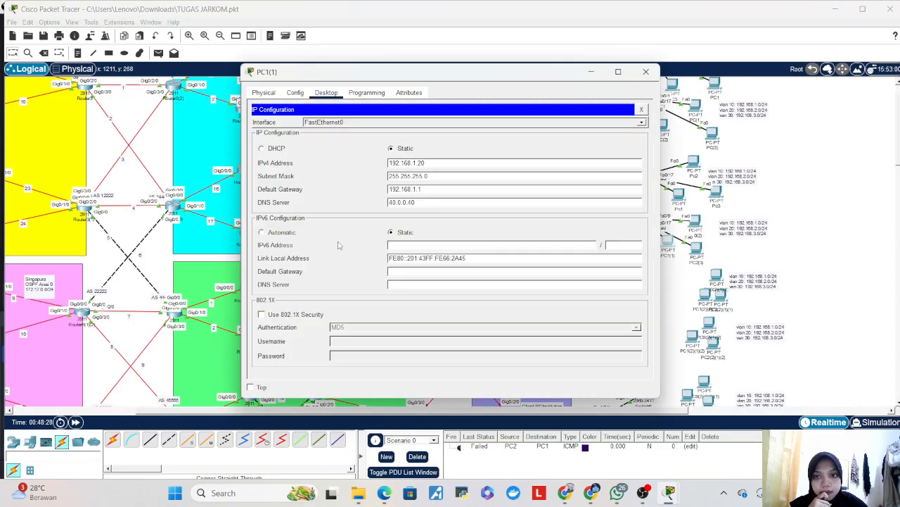
click(645, 71)
click(695, 247)
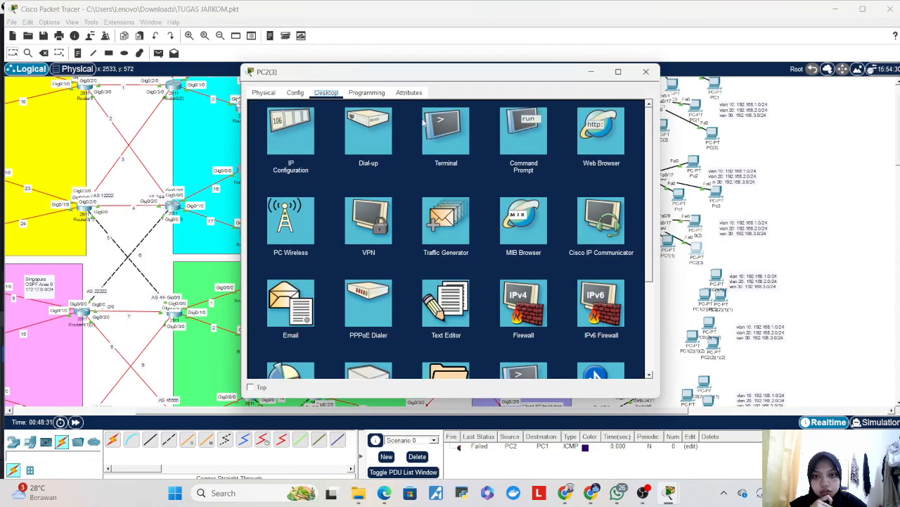
click(290, 147)
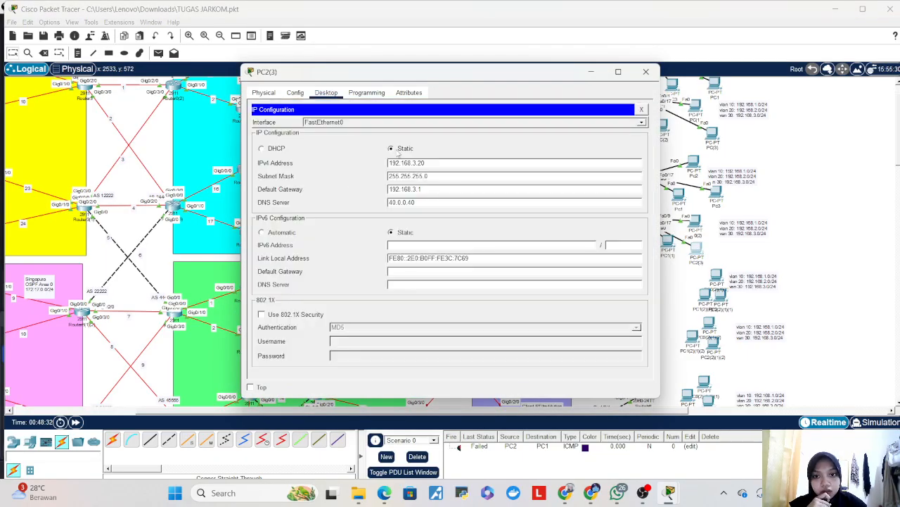
click(646, 71)
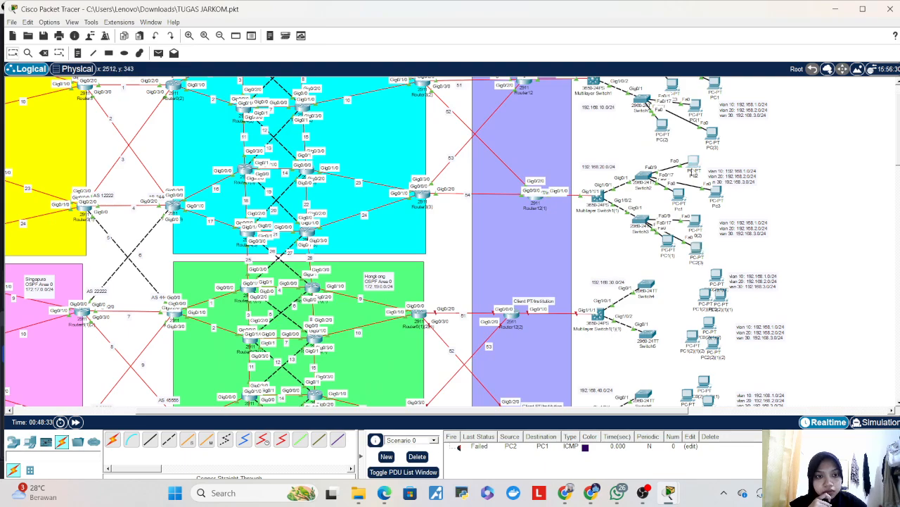
- Change the last octet of Pc2's IPv4 address, which duplicates 192.168.2.20, and close its window
click(693, 163)
click(291, 132)
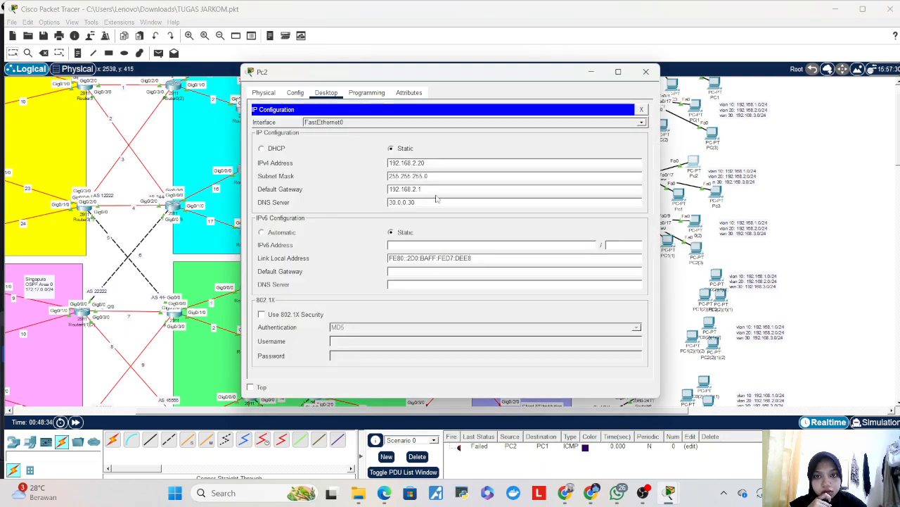
key(BackSpace)
key(BackSpace)
text(1)
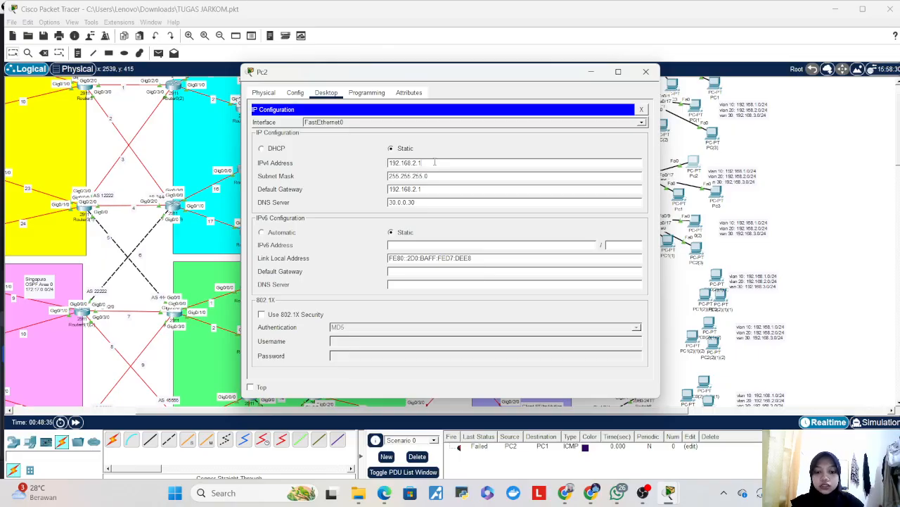
click(646, 71)
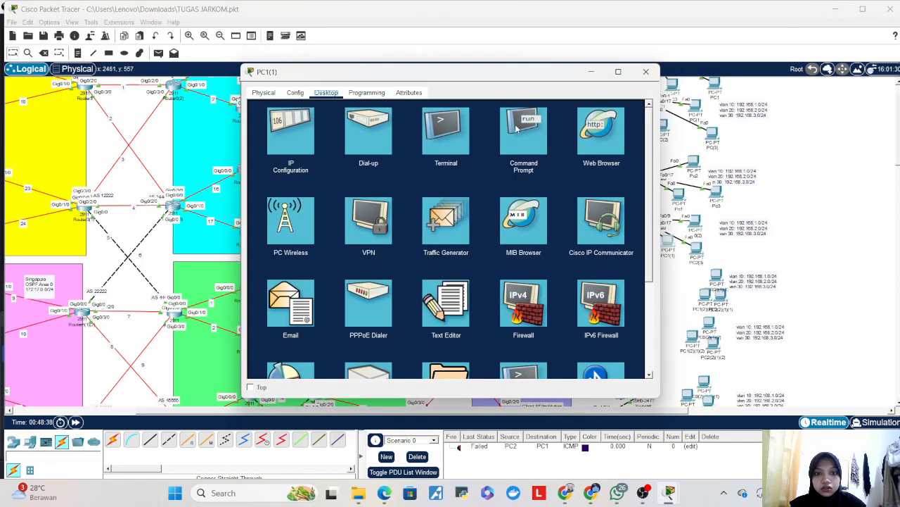
- Review the ping output in PC1(1)'s command prompt and close the window
click(517, 128)
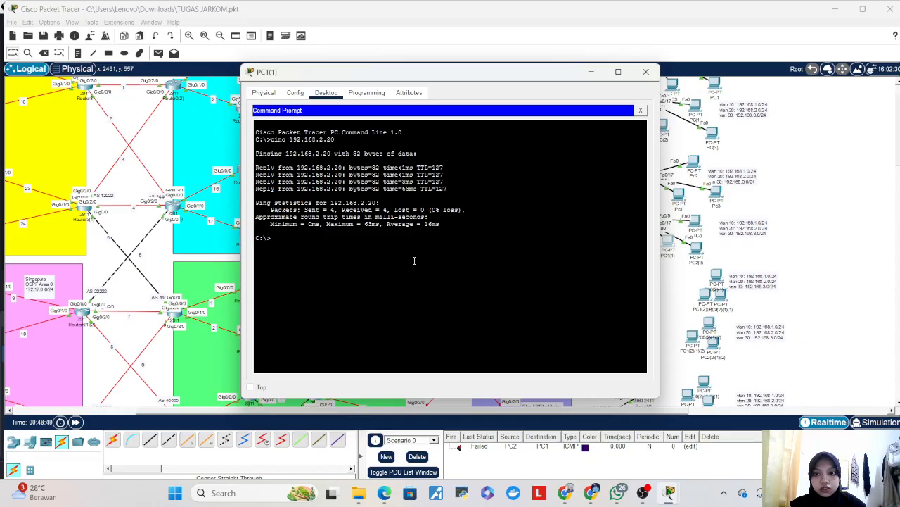
click(646, 71)
- Set PC0(2)'s IPv4 address to 192.168.2.20 with the subnet mask 255.255.255.0
click(703, 224)
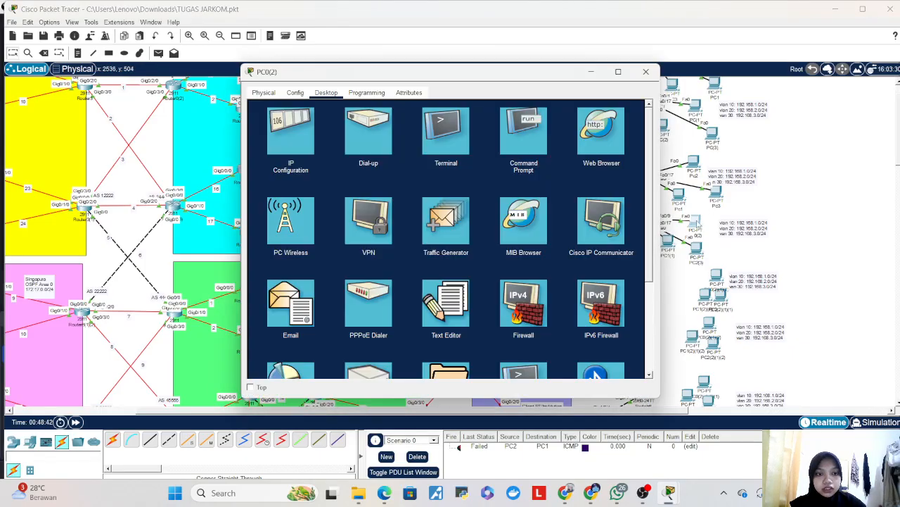
click(314, 144)
click(410, 164)
text(192.168)
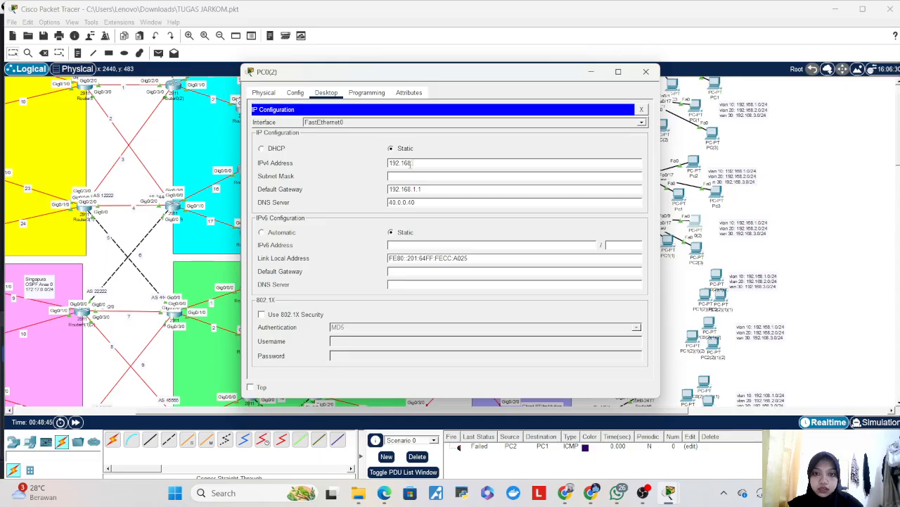
text(.2.20)
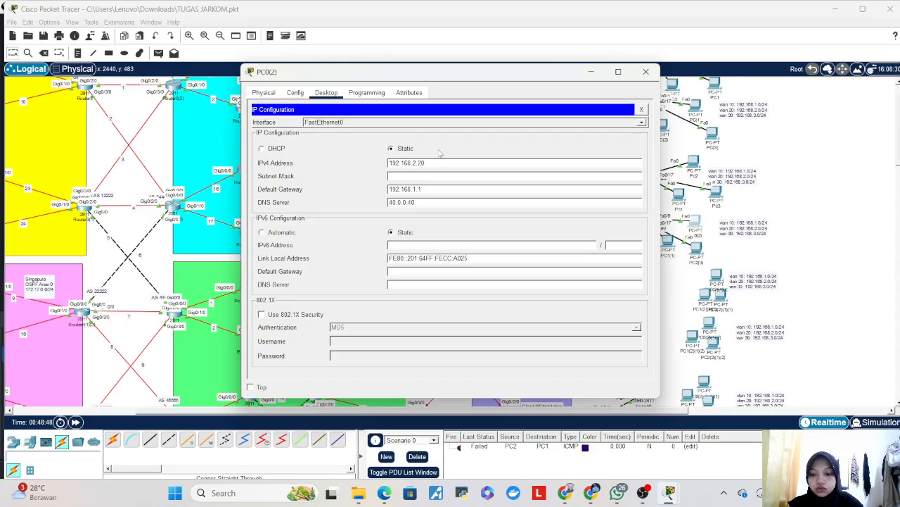
key(Tab)
key(Tab)
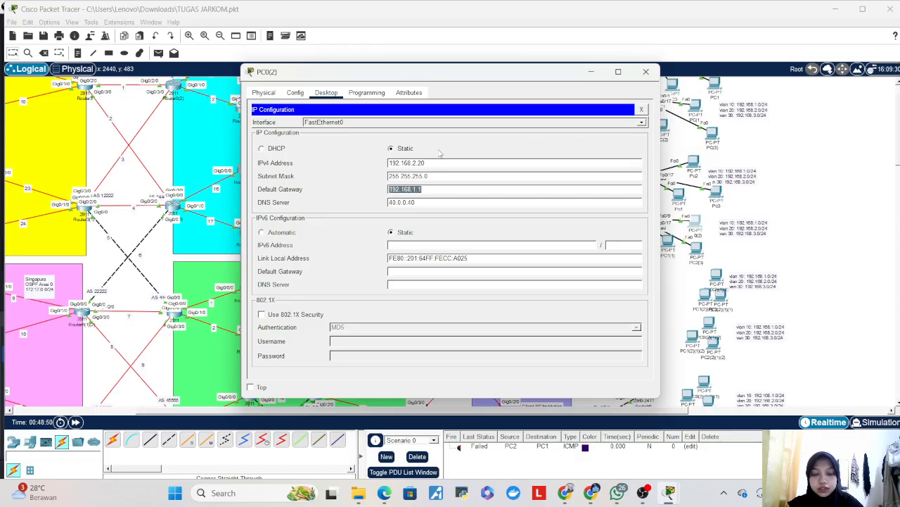
- Set PC0(2)'s default gateway to 192.168.2.1 and close its IP configuration
click(427, 190)
key(Left)
key(Left)
key(BackSpace)
text(2)
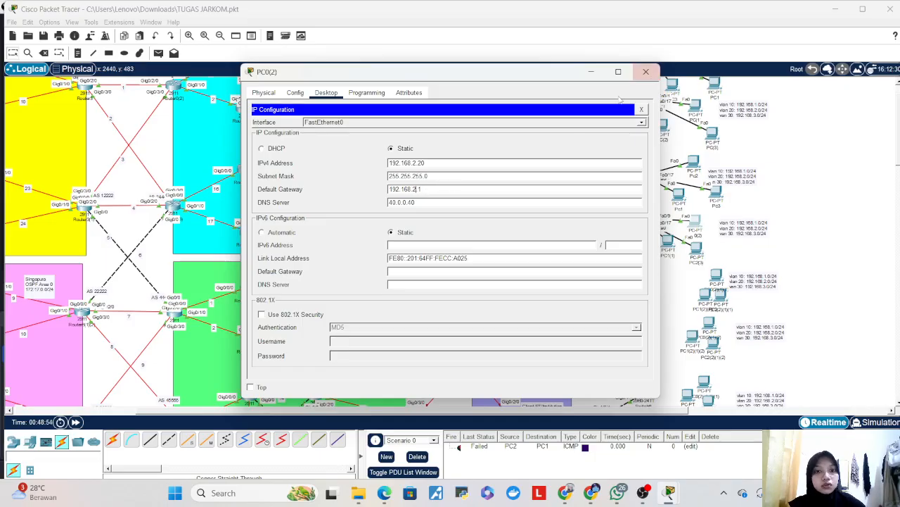
click(641, 109)
- Repeat the ping to 192.168.1.20 from PC0(2)'s command prompt and close the window
click(515, 150)
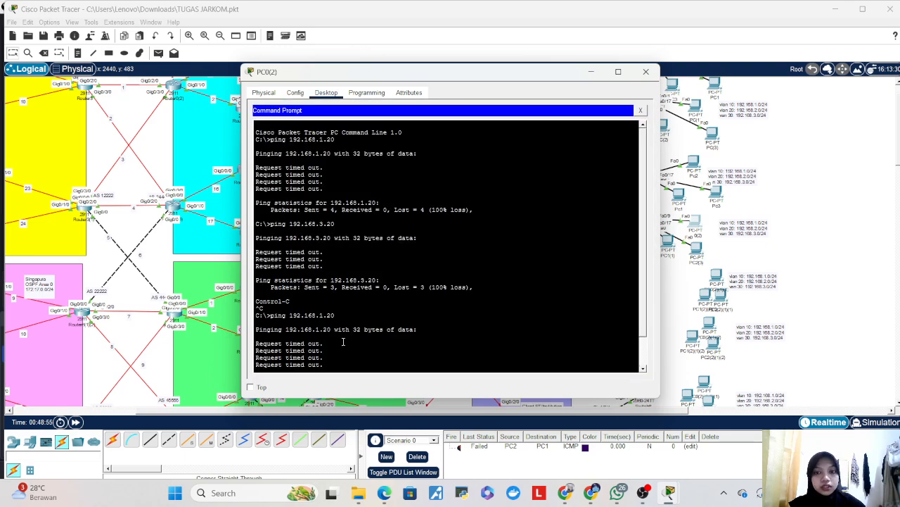
key(Up)
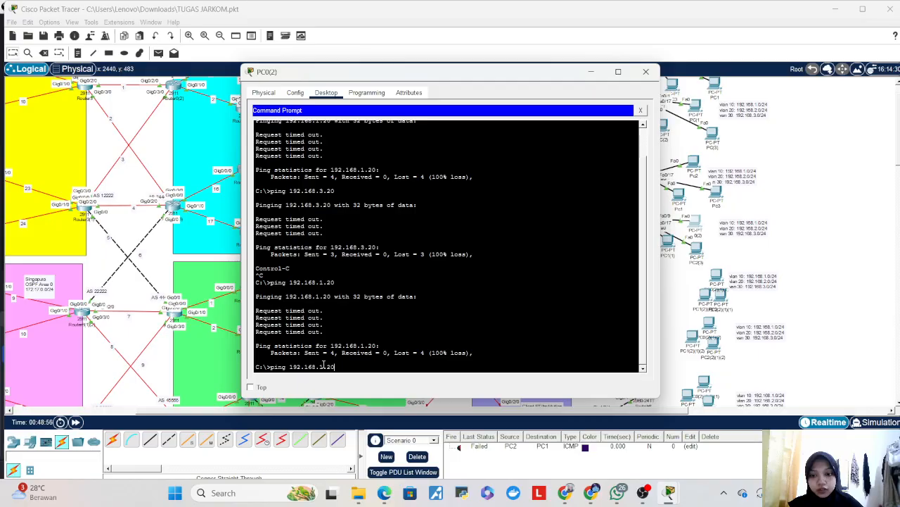
key(Return)
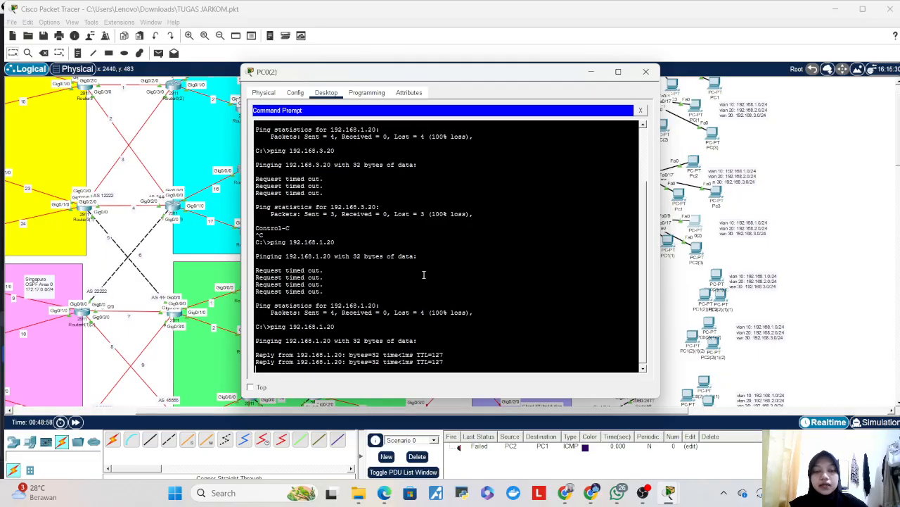
click(646, 73)
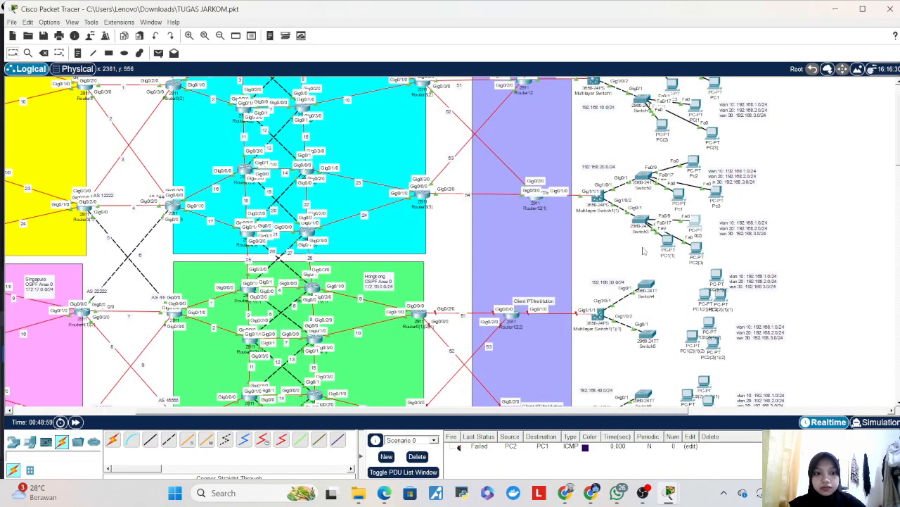
- Ping 192.168.1.20 from Pc2's command prompt and close the window
click(696, 164)
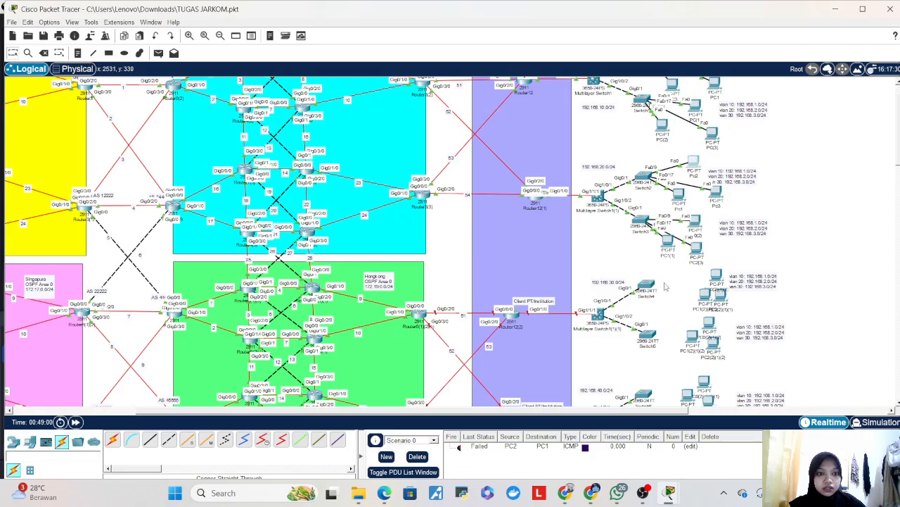
click(542, 137)
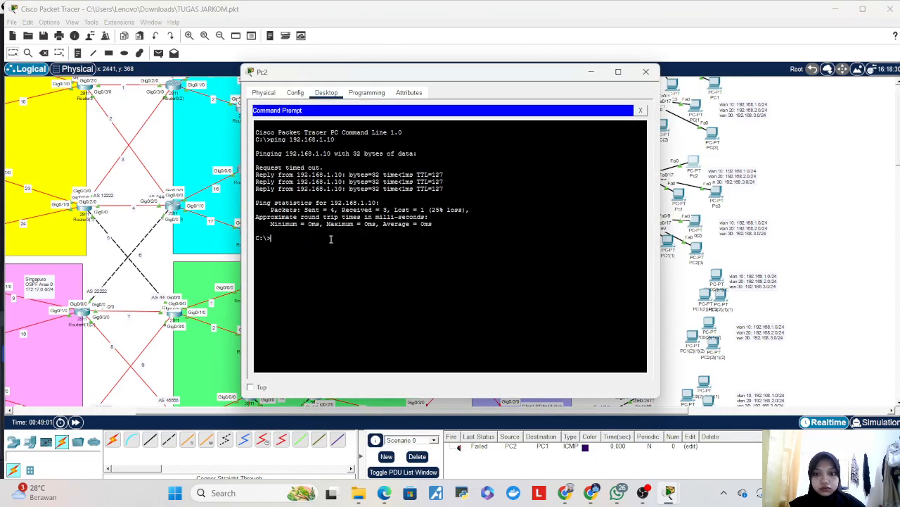
key(Up)
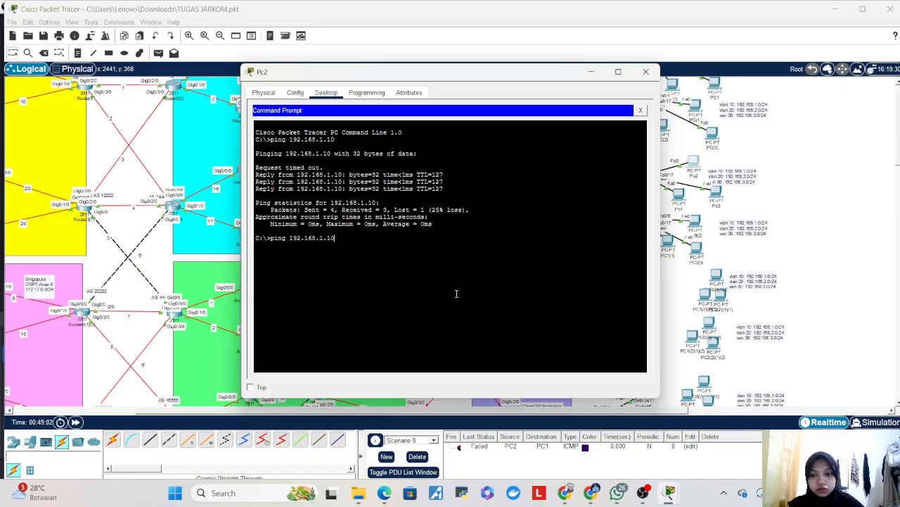
key(BackSpace)
key(BackSpace)
text(20)
key(Return)
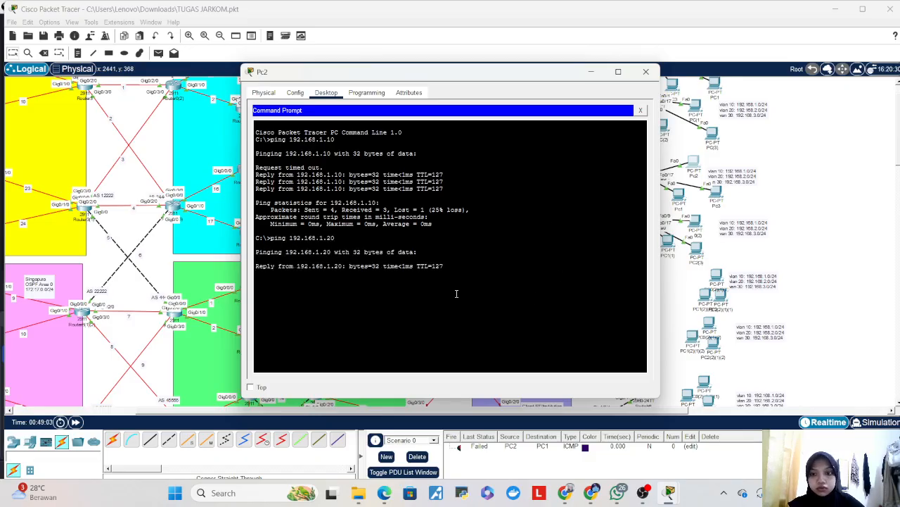
click(646, 71)
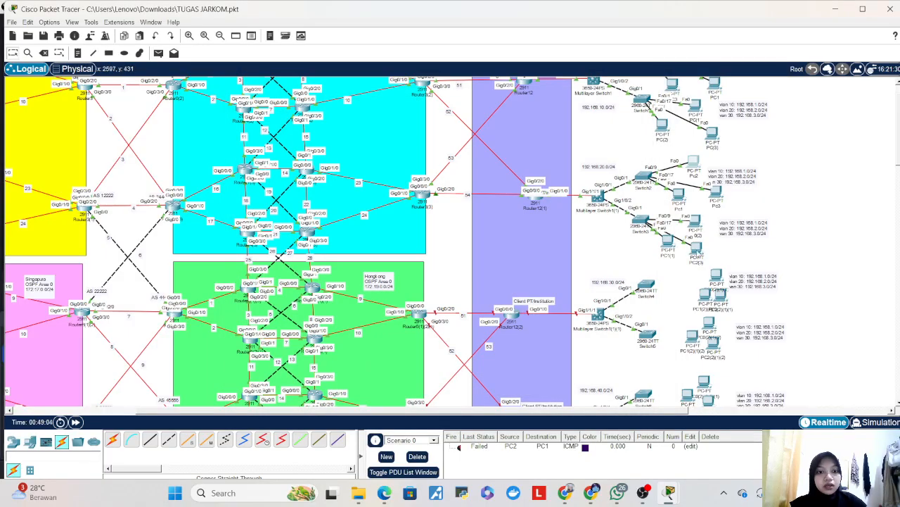
- Open the command line of Router12(2) in the Hongkong client area and enter global configuration mode
scroll(684, 279, down, 2)
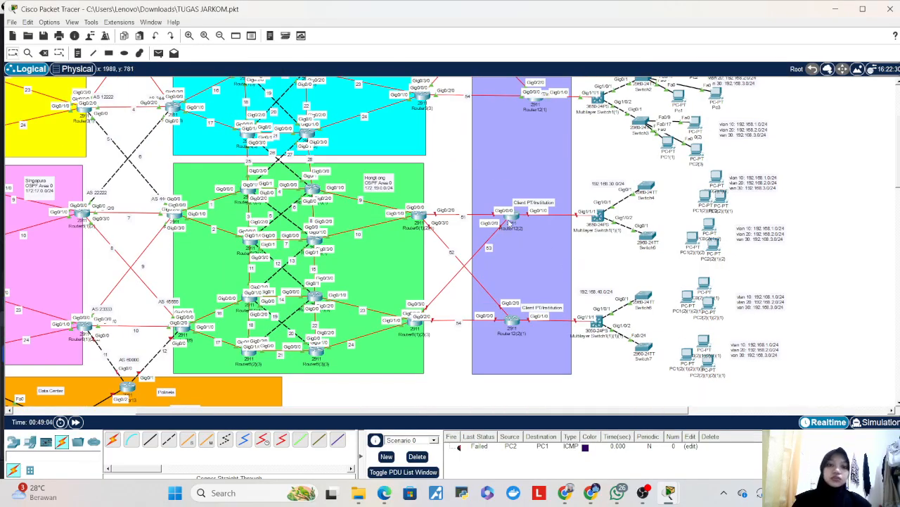
click(511, 223)
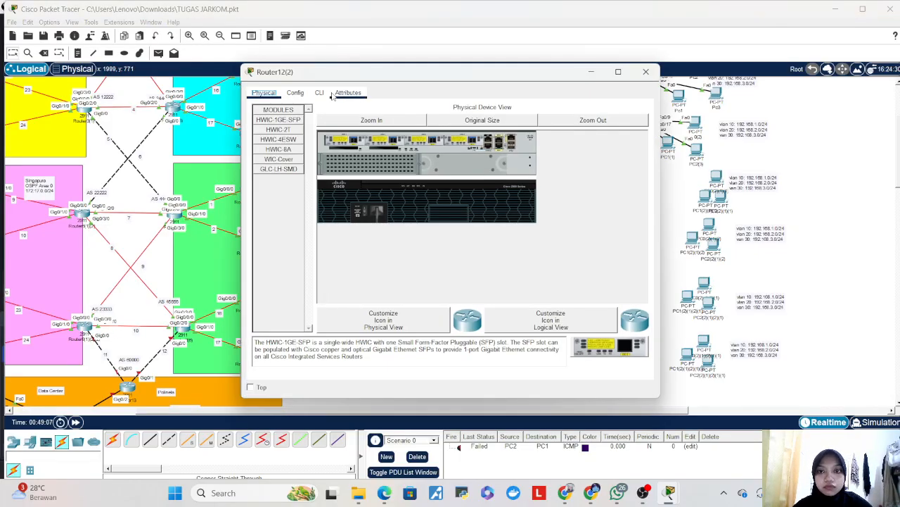
click(320, 92)
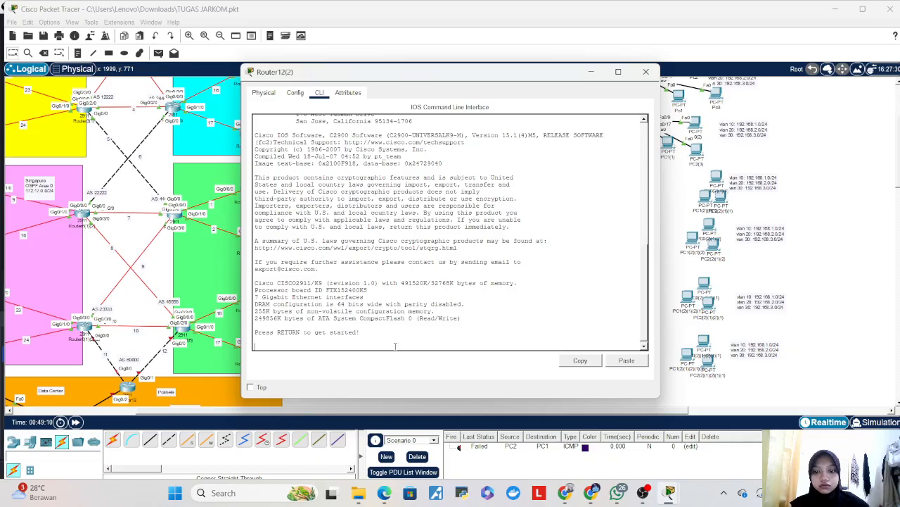
key(Return)
key(Return)
text(en)
key(Return)
text(conf t)
key(Return)
- Set the hostname of Router12(2) to Router-Nat-3
text(h)
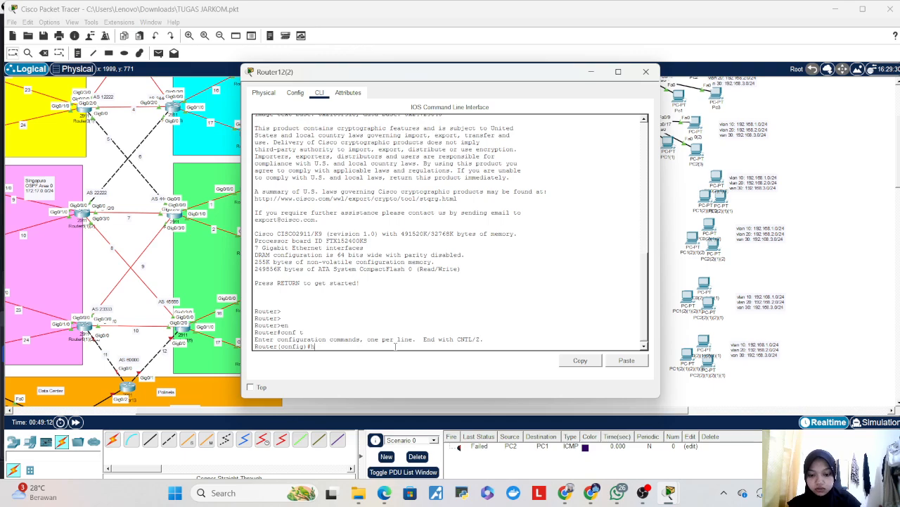
text(o)
key(Tab)
text(ro)
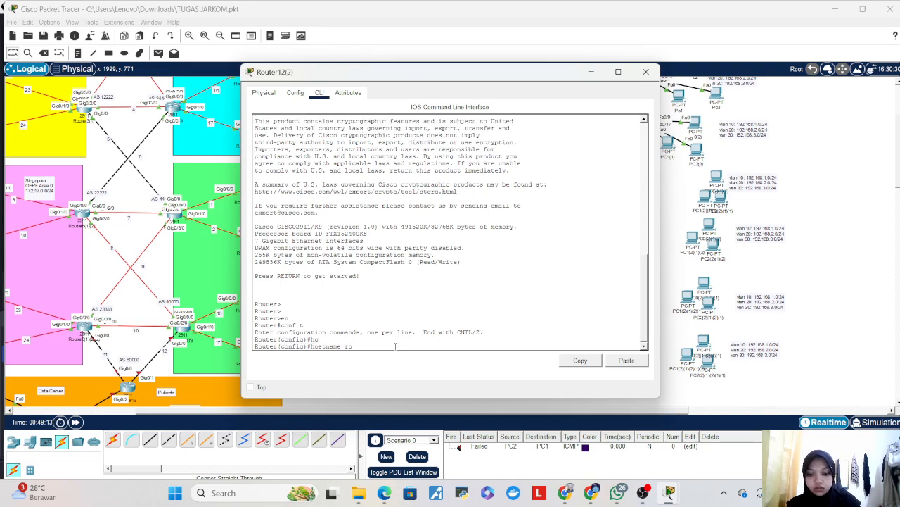
key(BackSpace)
key(BackSpace)
text(Router-Na)
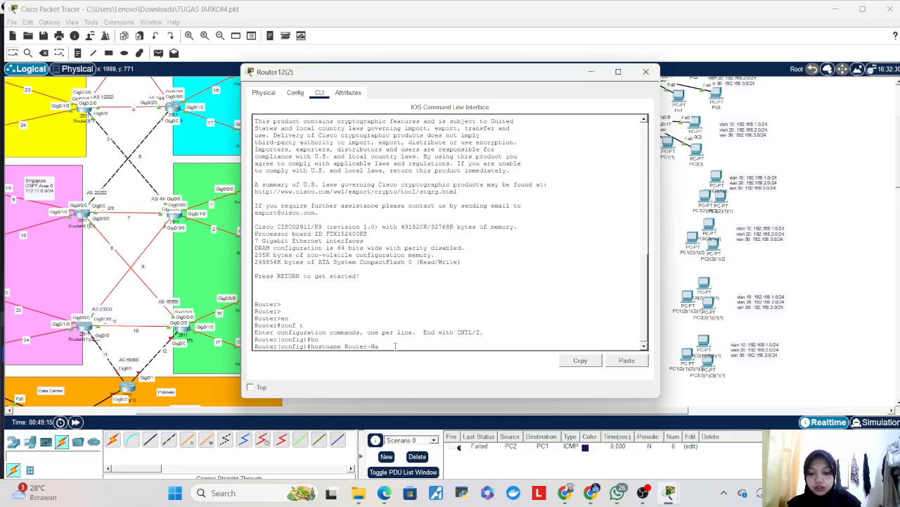
text(t-3)
key(Return)
key(Return)
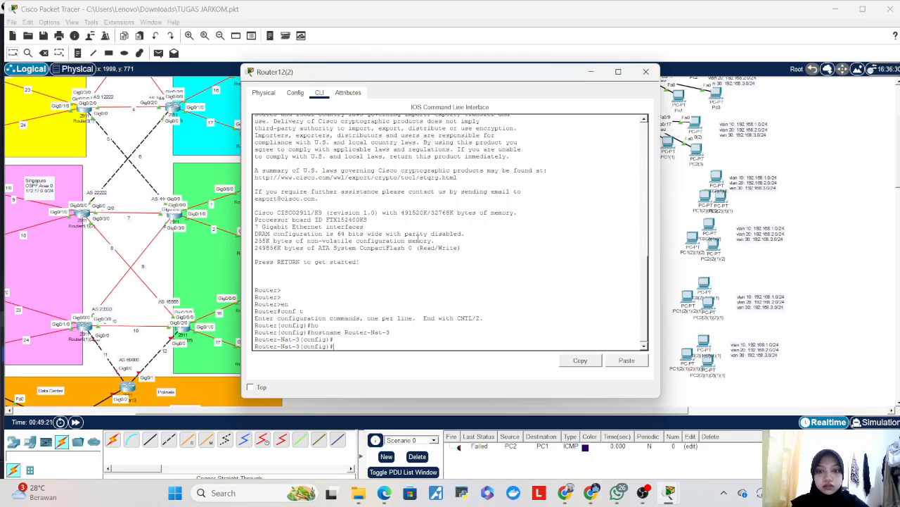
- Place Router12(2)'s command line window so that its links to the Hongkong area stay readable on the topology
drag(518, 80, 398, 70)
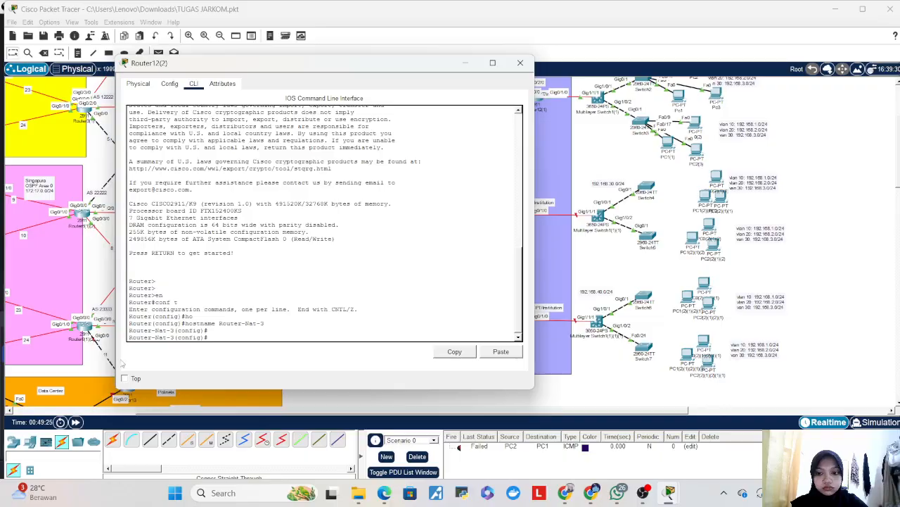
drag(232, 412, 324, 414)
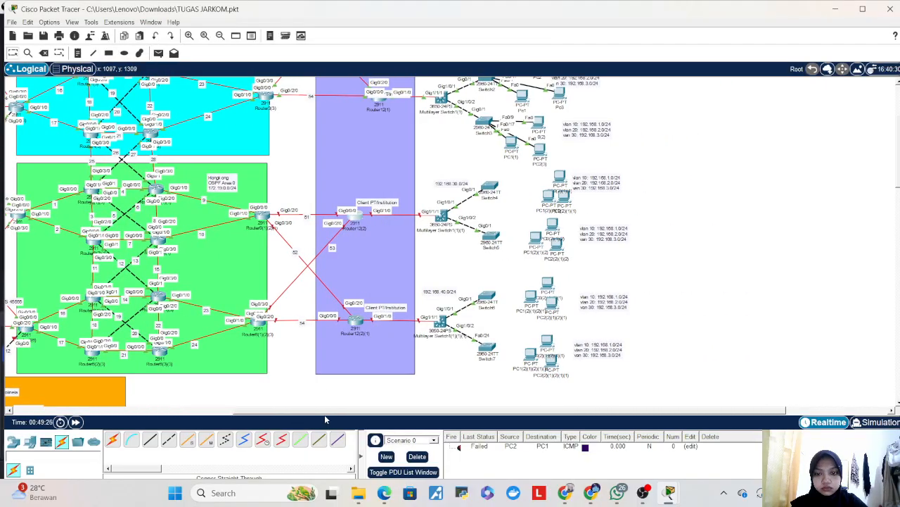
click(360, 218)
drag(350, 70, 633, 78)
text(ip ad)
key(Tab)
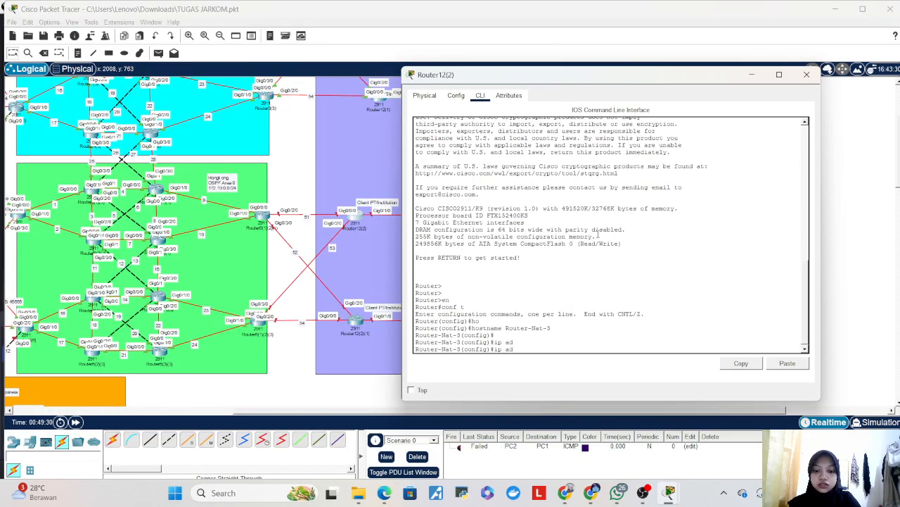
text(d)
key(Tab)
key(BackSpace)
key(BackSpace)
key(BackSpace)
key(BackSpace)
key(BackSpace)
- Enter the configuration of interface g0/0/0 on Router-Nat-3 and start assigning its IP address
text(int g0/)
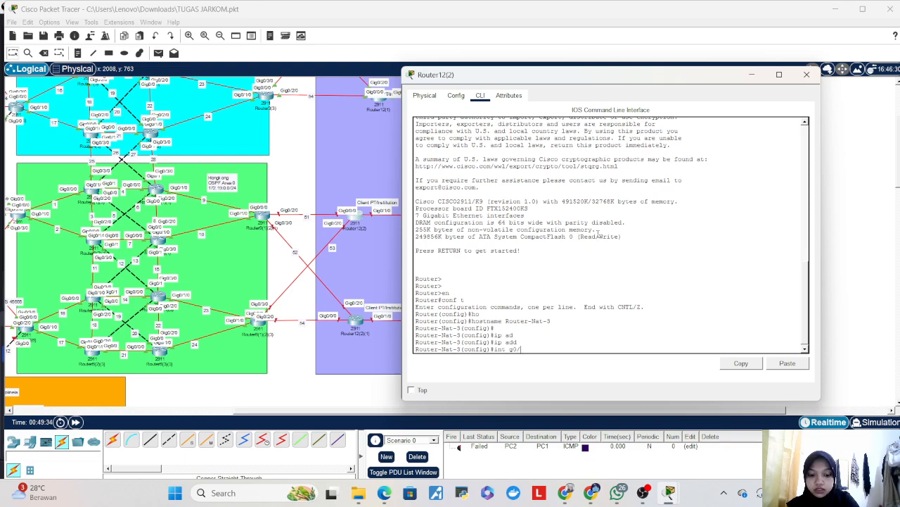
text(0/0)
key(Return)
text(ip a)
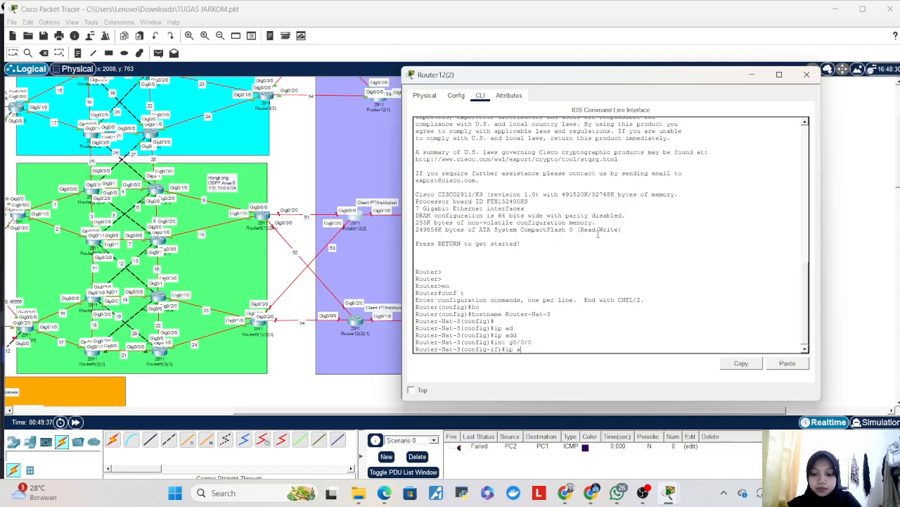
text(dd)
key(Tab)
text(192.168)
key(BackSpace)
key(BackSpace)
key(BackSpace)
key(BackSpace)
key(BackSpace)
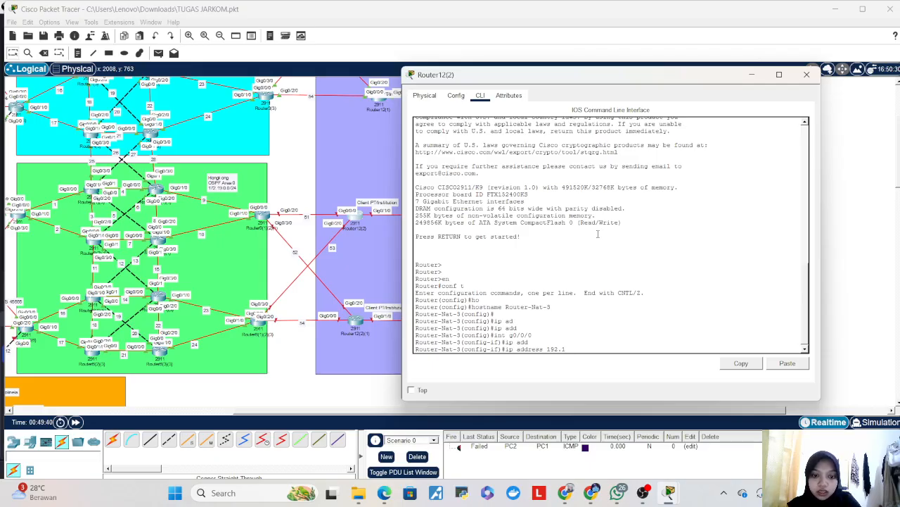
- Assign IP address 172.19.51.2 with mask 255.255.255.0 to interface g0/0/0 of Router-Nat-3
text(72)
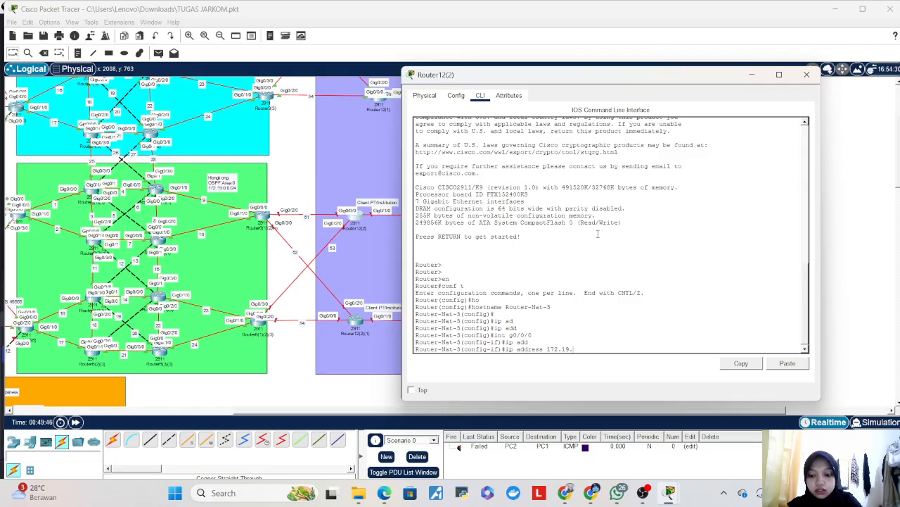
text(2)
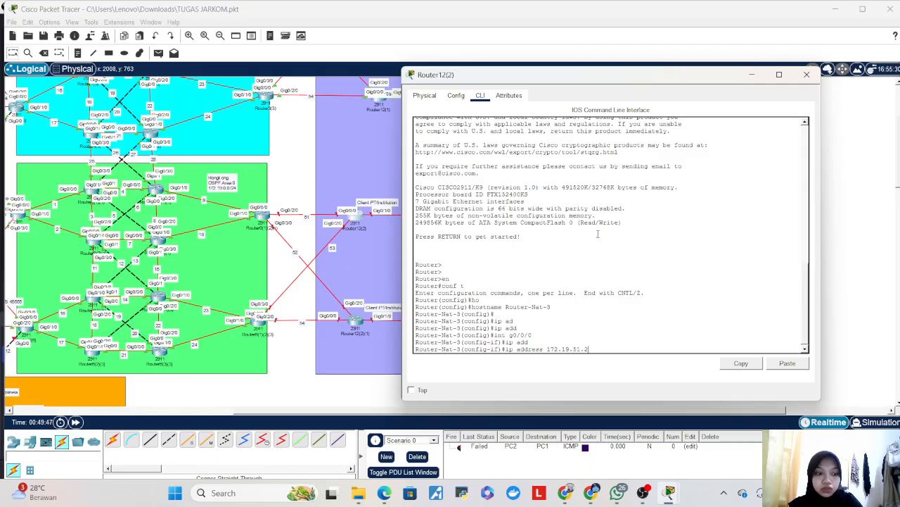
text( 255.255.255)
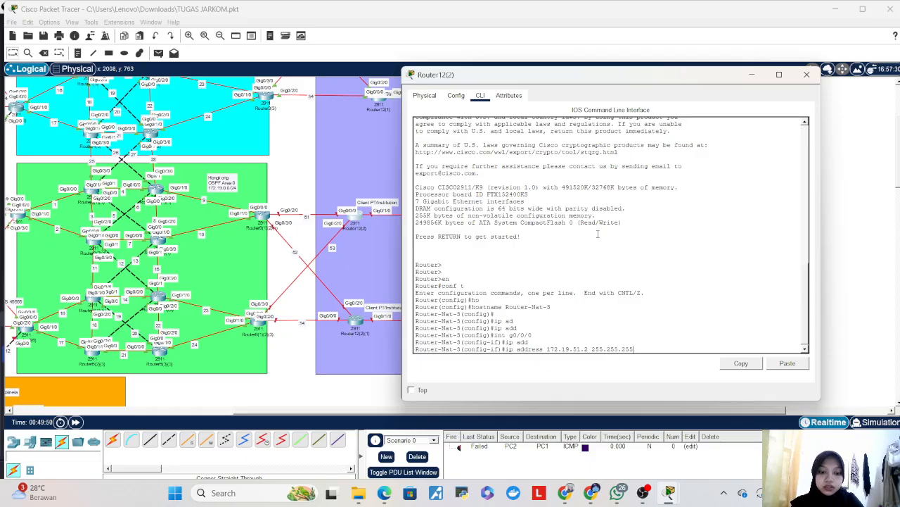
text(.0)
key(Return)
- Bring interface g0/0/0 up with the no shutdown command
text(nfig-if)#n)
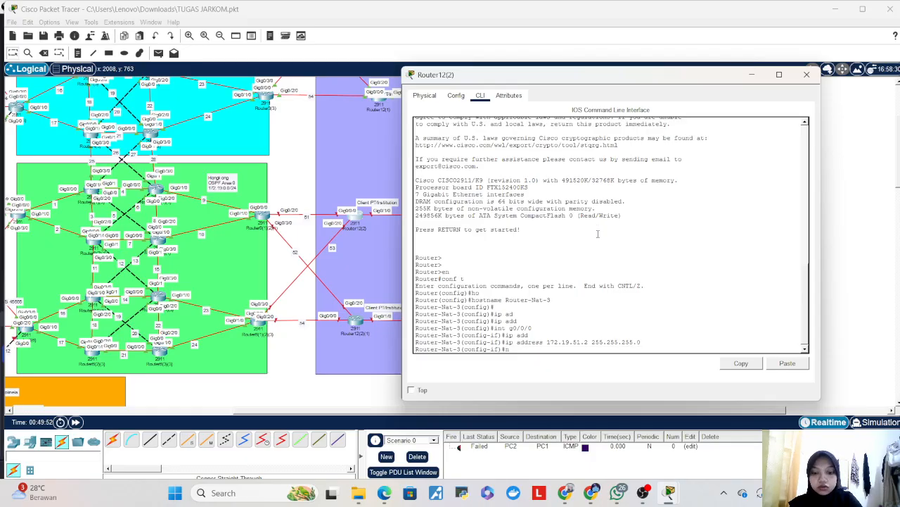
text(o sh)
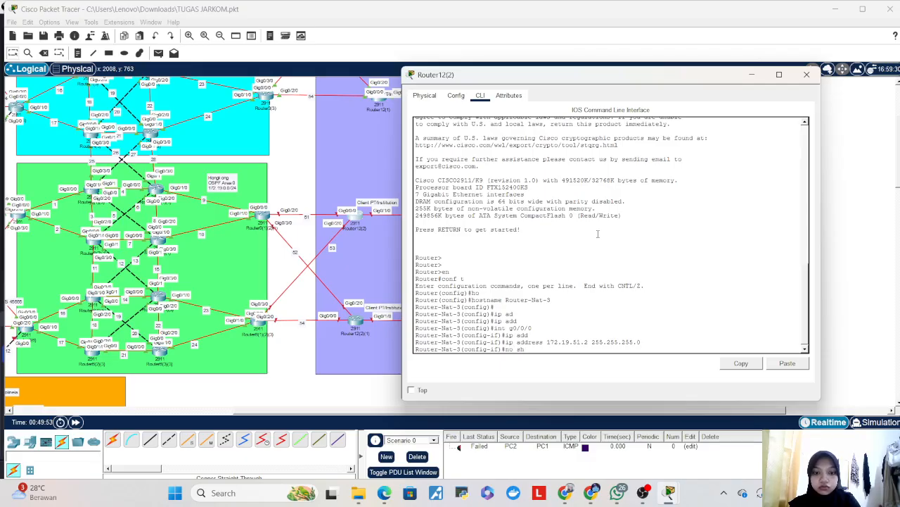
key(BackSpace)
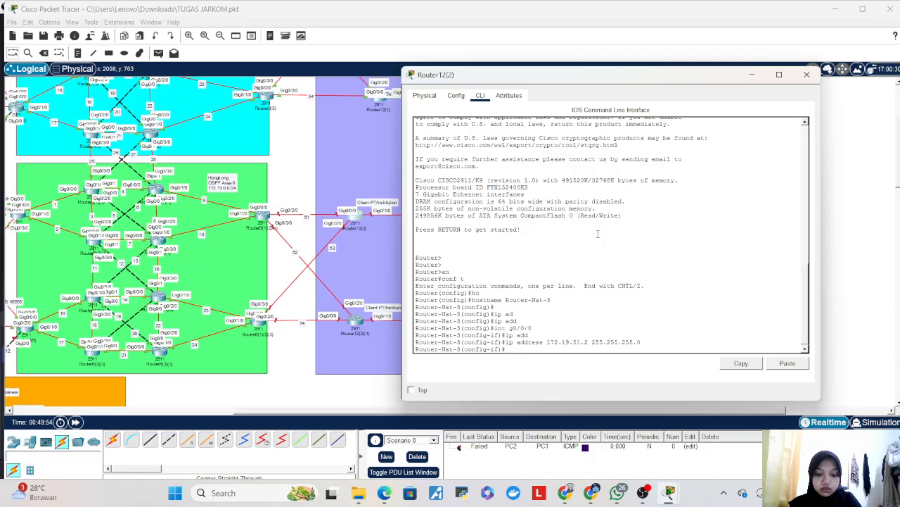
text(sh)
key(Return)
key(Return)
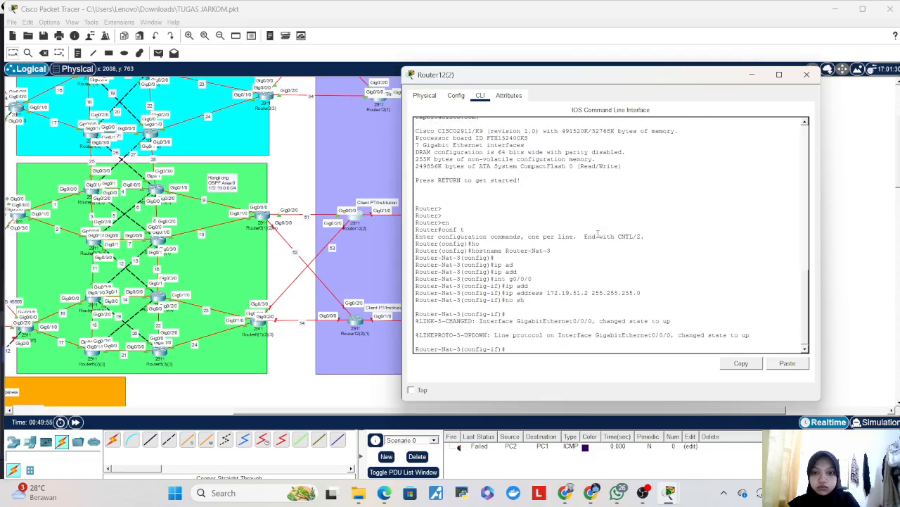
key(Return)
- Enter interface g0/2/0 and assign it IP address 172.19.53.2 with mask 255.255.255.0
text(int g0)
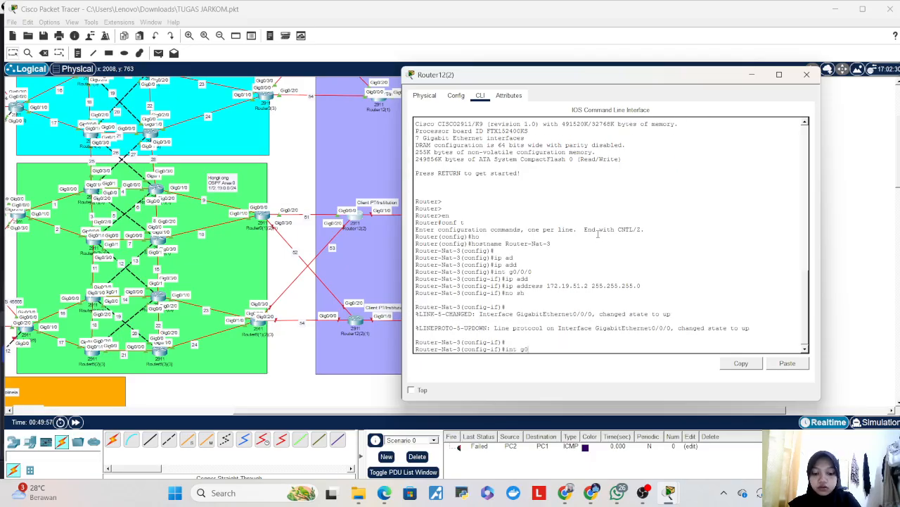
text(/2/0)
key(Return)
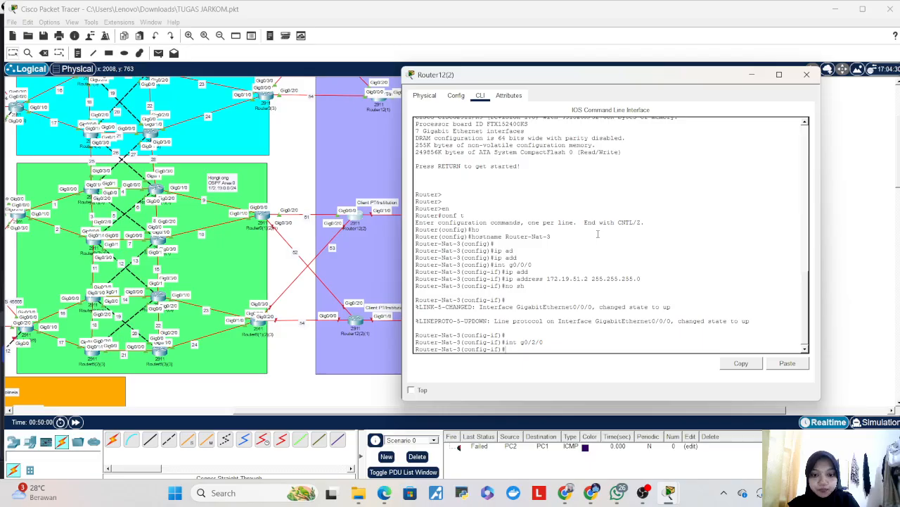
text(p add)
key(Tab)
text(1)
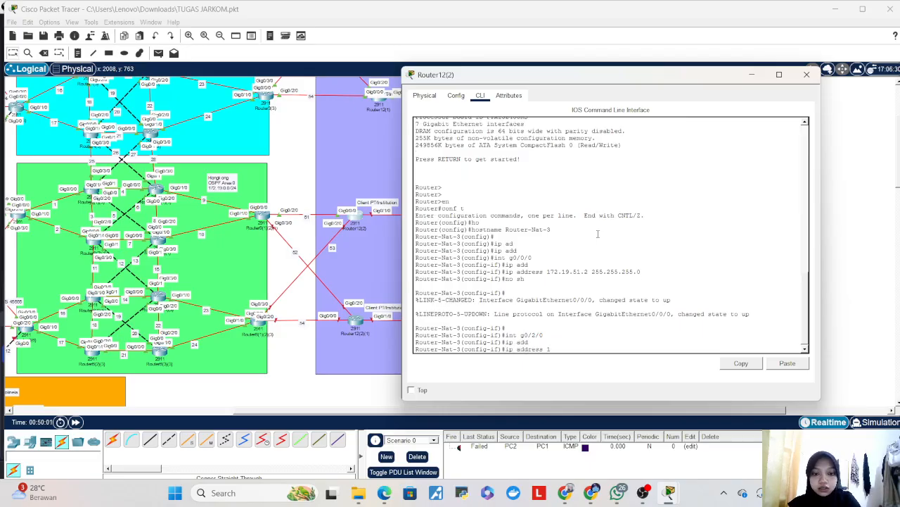
text(72.19)
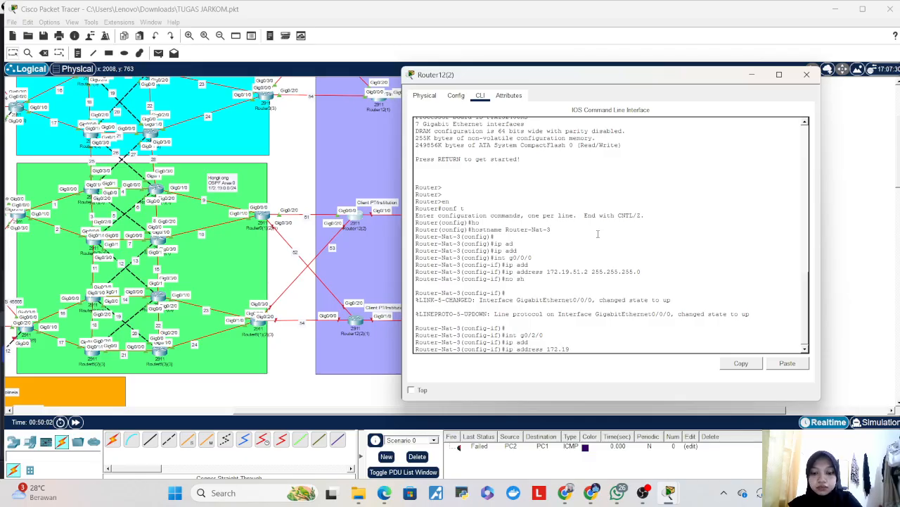
text(2.19.)
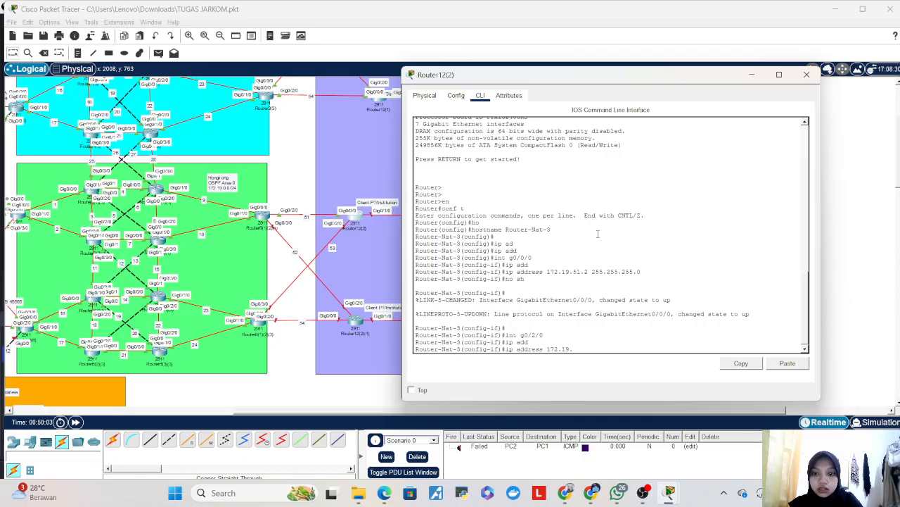
text(53)
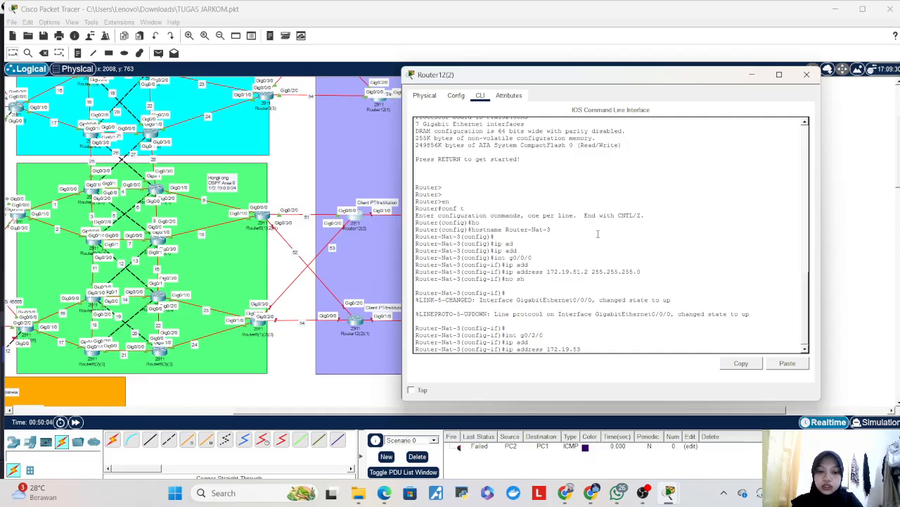
text(.2 255.255.255)
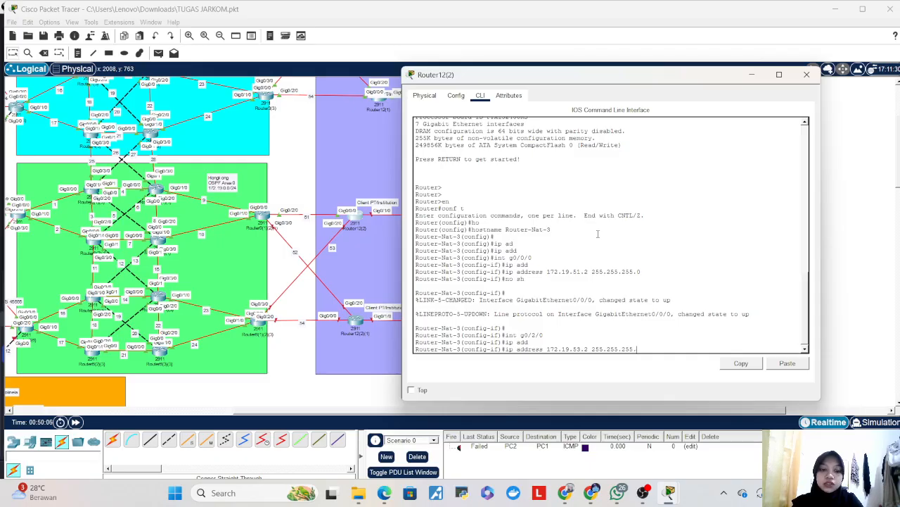
text(.0)
key(Return)
- Bring interface g0/2/0 up with the no shutdown command
text(no)
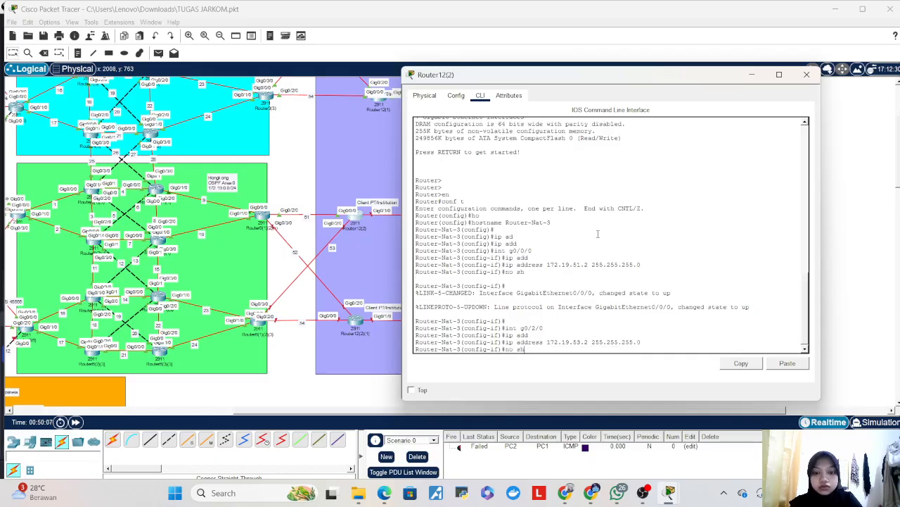
text( sh)
key(Return)
key(Return)
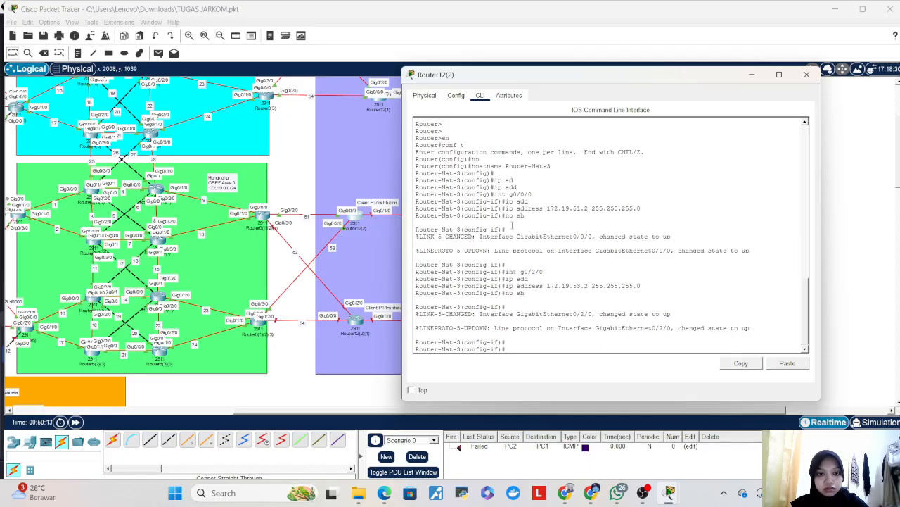
- Set interface g0/0/0 as a NAT outside interface and issue no shutdown on it
text(ex)
key(Return)
key(Return)
text(int g0/0/0)
key(Return)
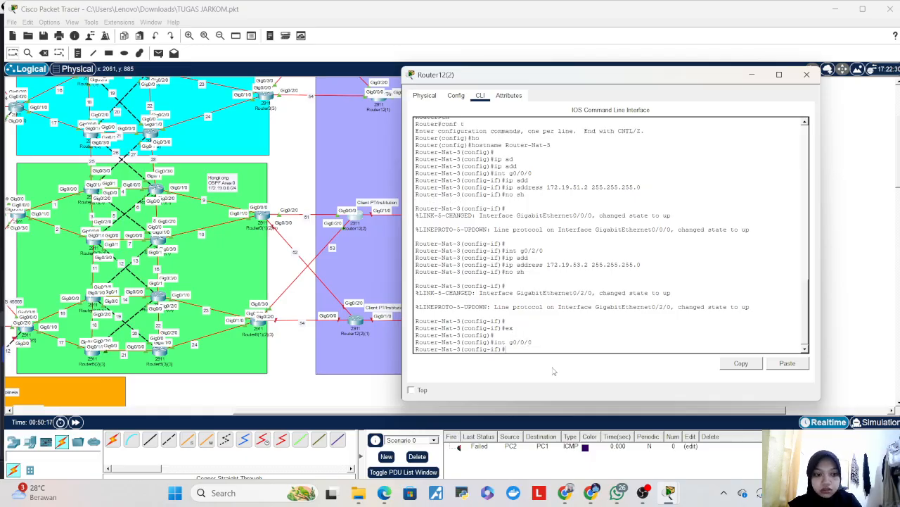
text(ip nat o)
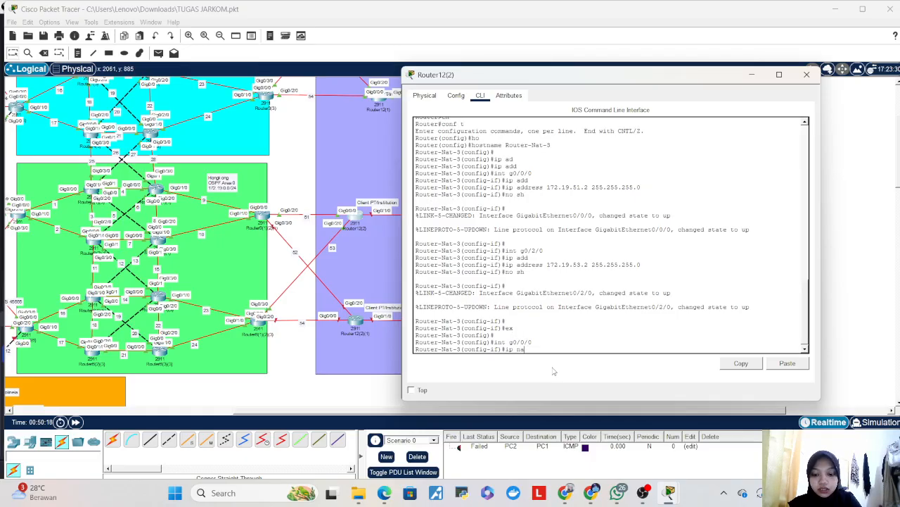
key(Tab)
key(Return)
text(no sh)
key(Return)
key(Return)
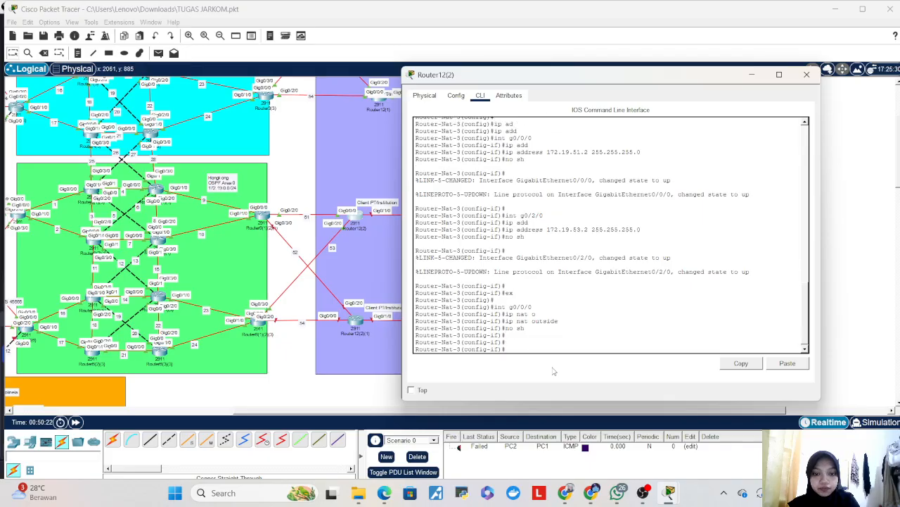
- Set interface g0/2/0 as a NAT outside interface and issue no shutdown on it
text(int g0/)
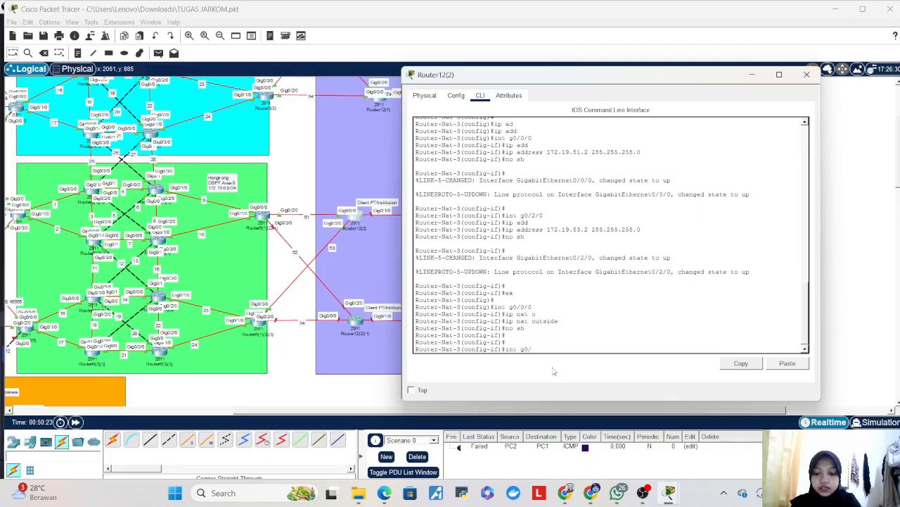
text(2/0)
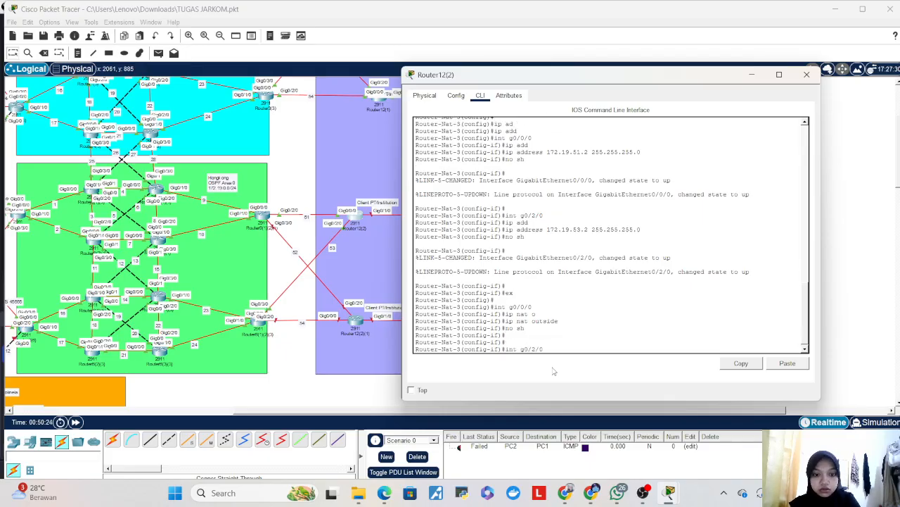
key(Return)
text(ip nat)
key(Tab)
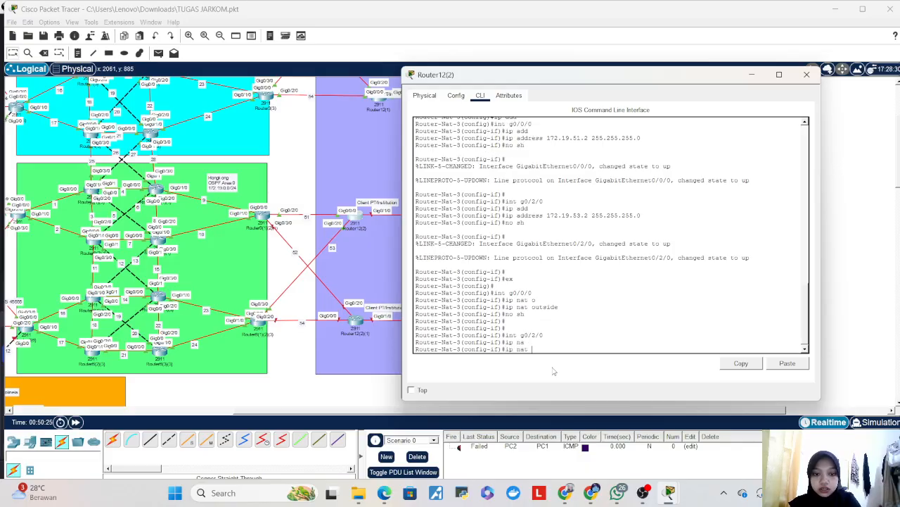
text(o)
key(Tab)
key(Return)
text(no sh)
key(Tab)
key(Return)
key(Return)
key(Return)
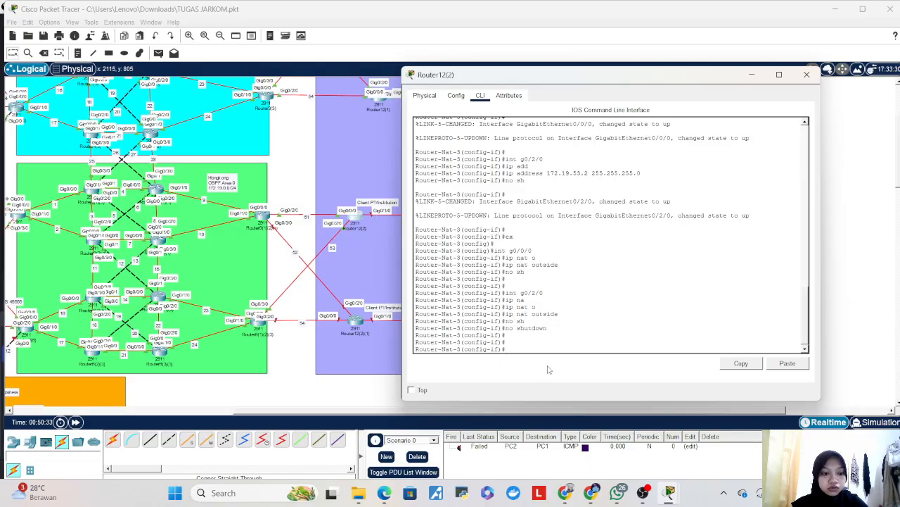
- Enter interface g0/1/0 and assign it IP address 192.168.30.1 with mask 255.255.255.0
text(int)
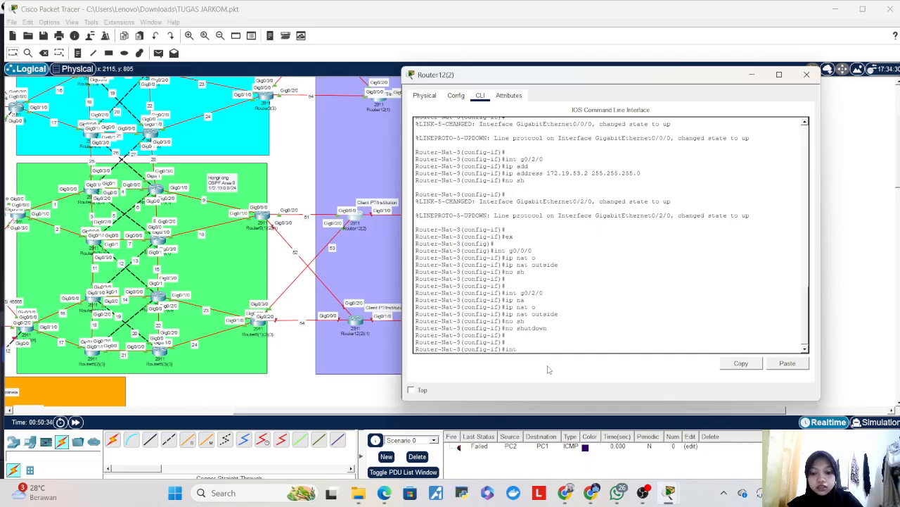
text( g0/1/0)
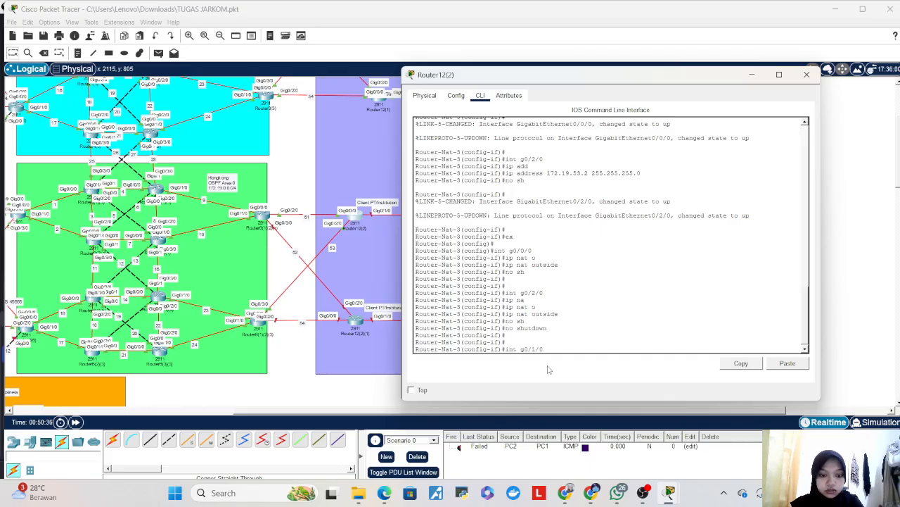
key(Return)
text(ip add)
key(Tab)
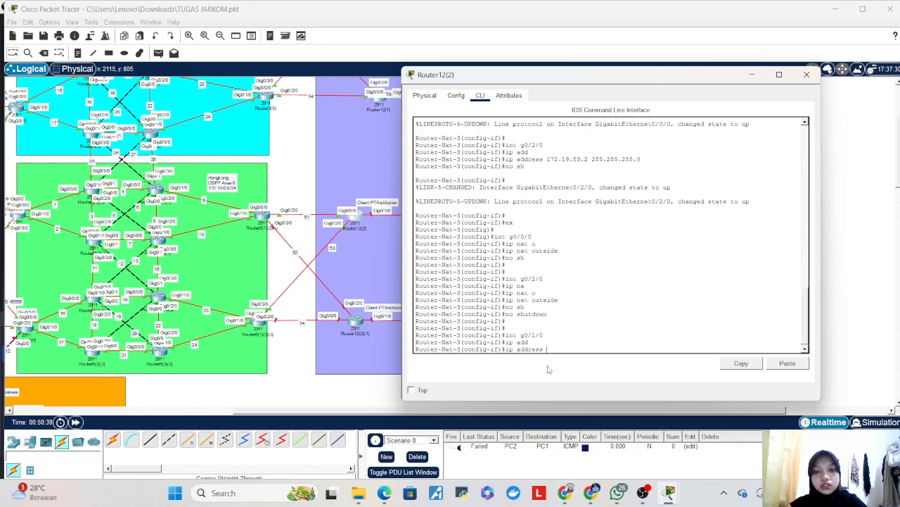
drag(666, 76, 712, 62)
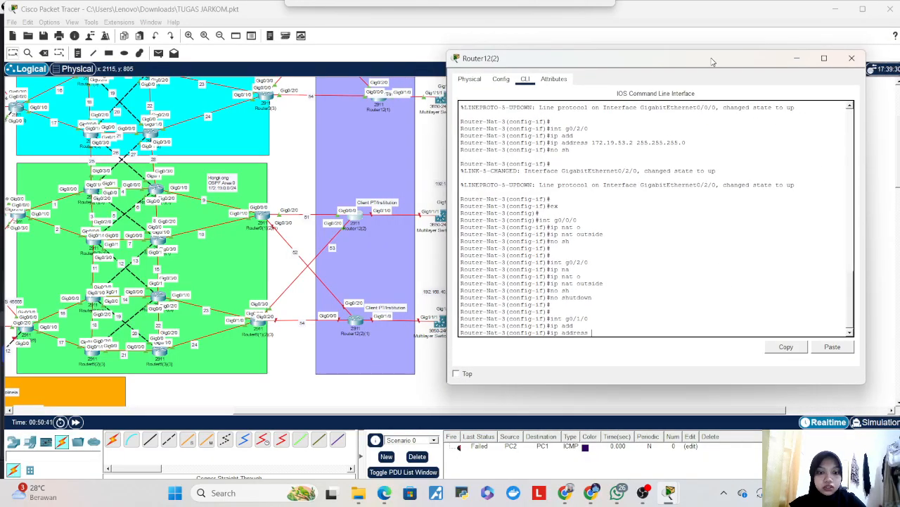
text(192.168.30.1)
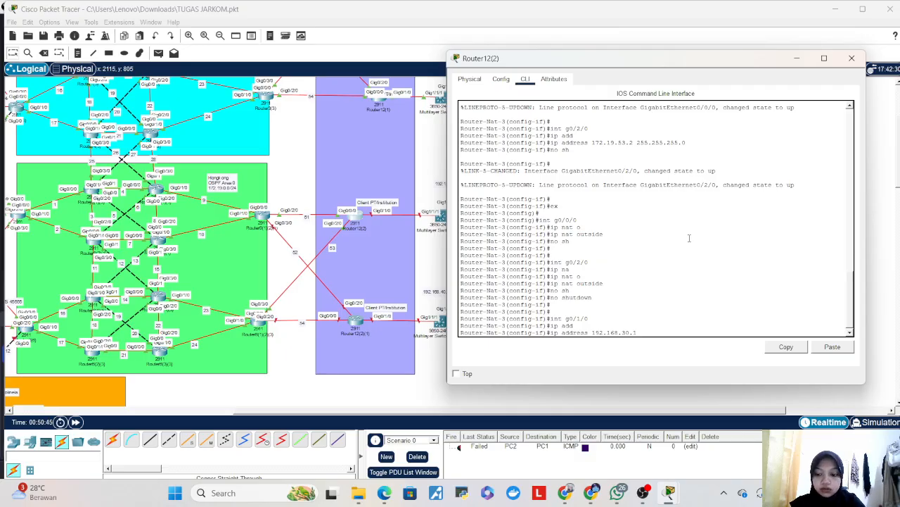
text( 255.255.255.0)
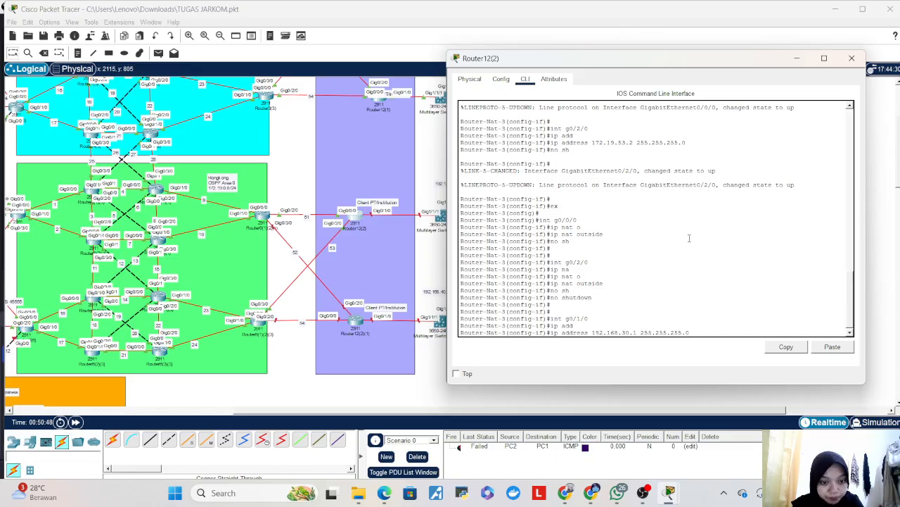
key(Return)
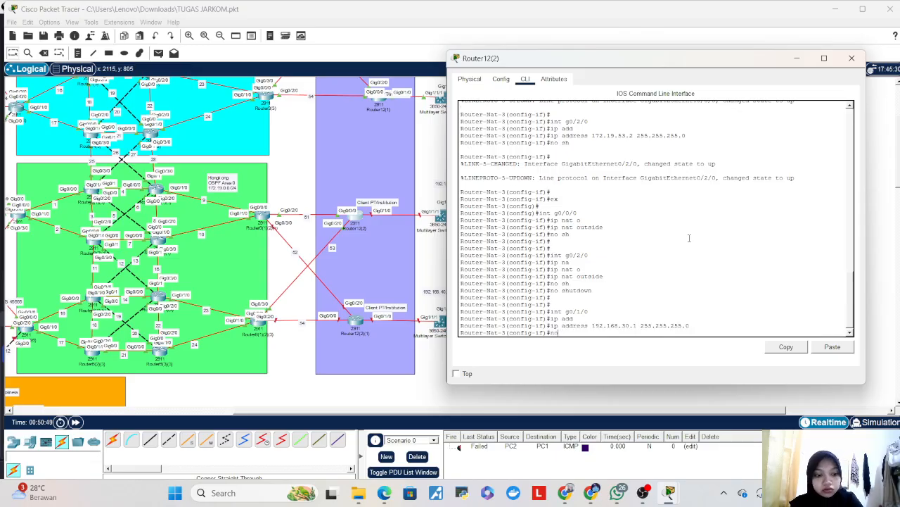
- Set interface g0/1/0 as the NAT inside interface
key(BackSpace)
key(BackSpace)
text(ip na)
key(Tab)
text(in)
key(Tab)
key(Return)
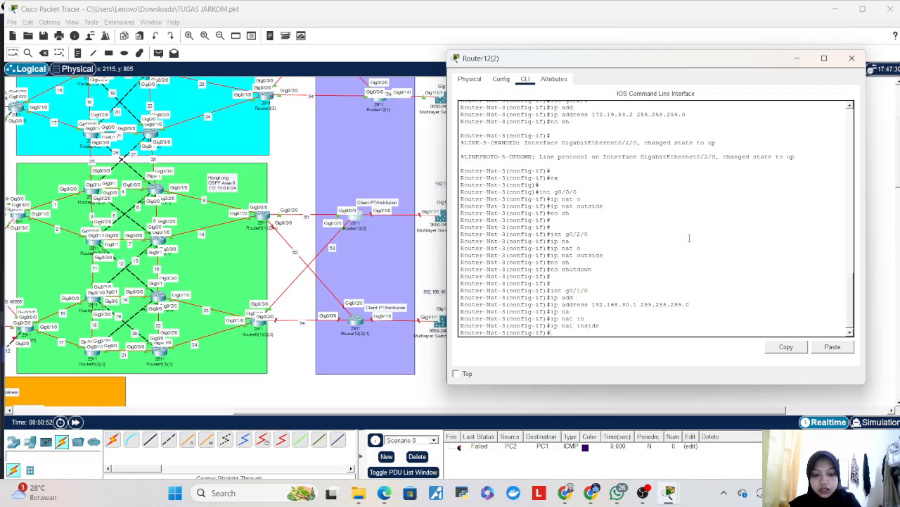
- Bring interface g0/1/0 up with the no shutdown command
text(no sh)
key(Tab)
key(Return)
key(Return)
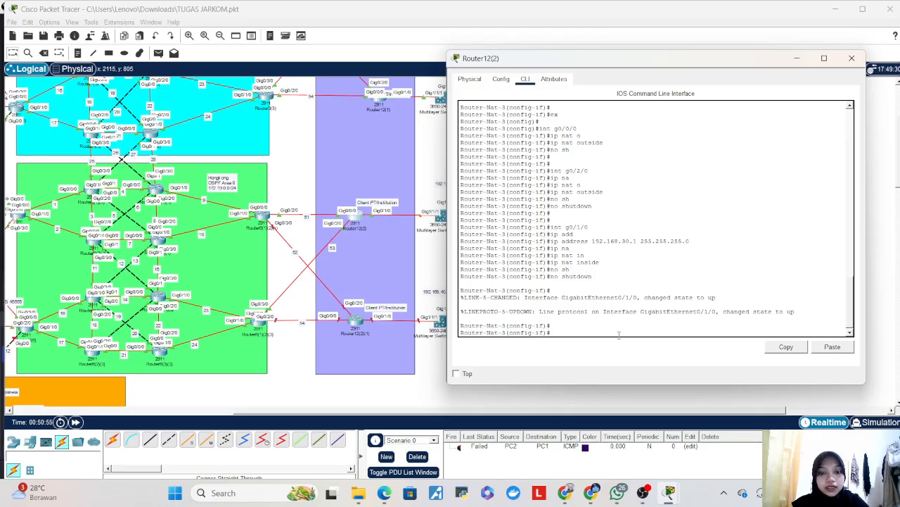
- Exit the g0/1/0 interface configuration and enter OSPF process 1 on Router-Nat-3
text(e)
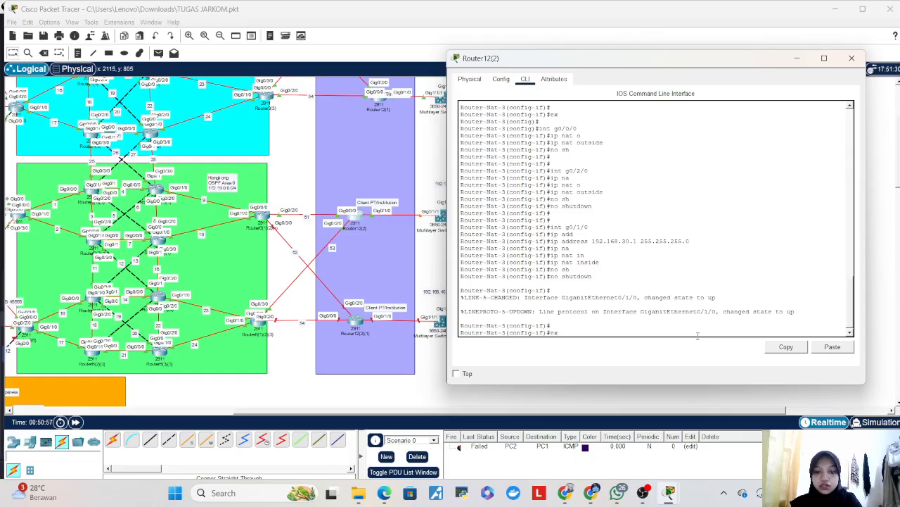
text(x)
key(Tab)
key(Return)
text(ro)
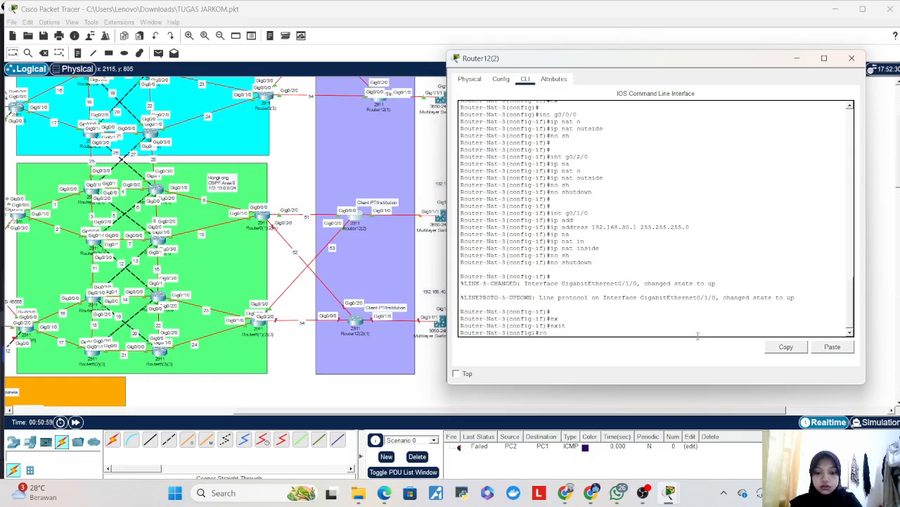
key(Tab)
text(uter os)
key(Tab)
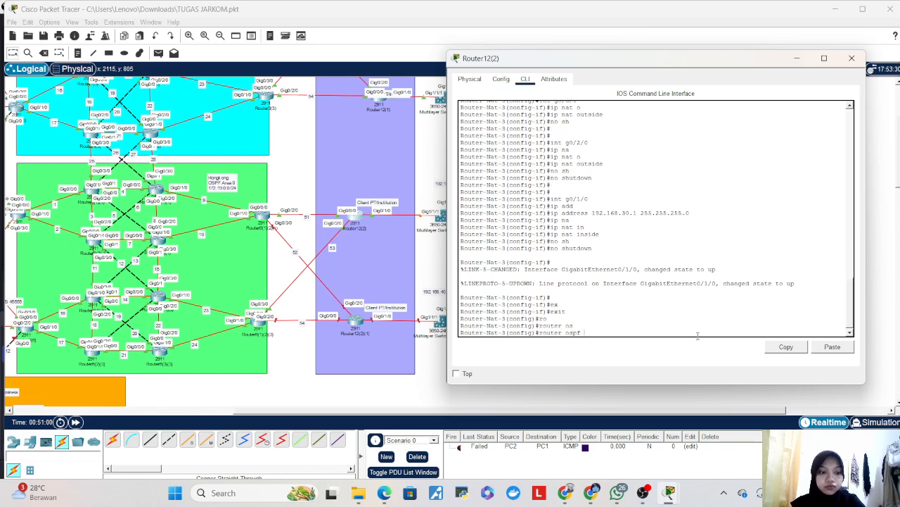
text(1)
key(Return)
- Turn on log-adjacency-changes for OSPF process 1
text(lo)
key(Tab)
key(Return)
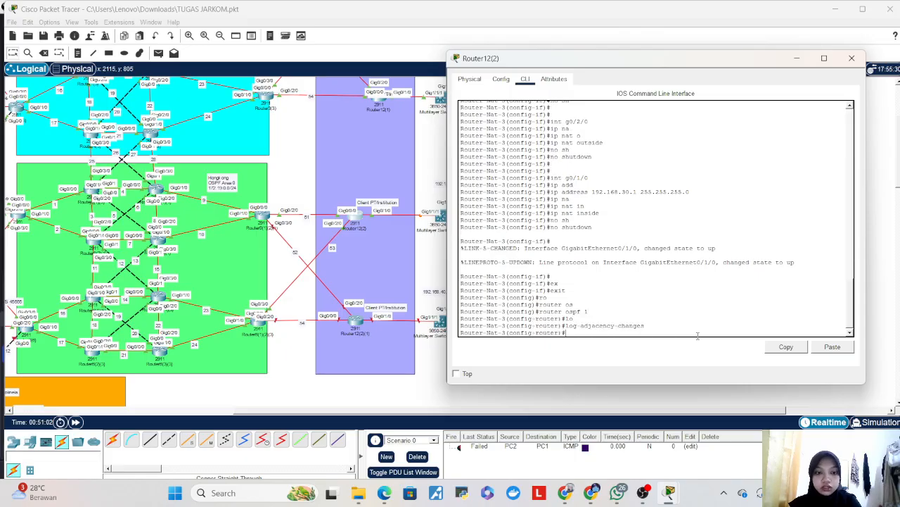
- Redistribute static routes with their subnets into OSPF process 1
text(red)
key(Tab)
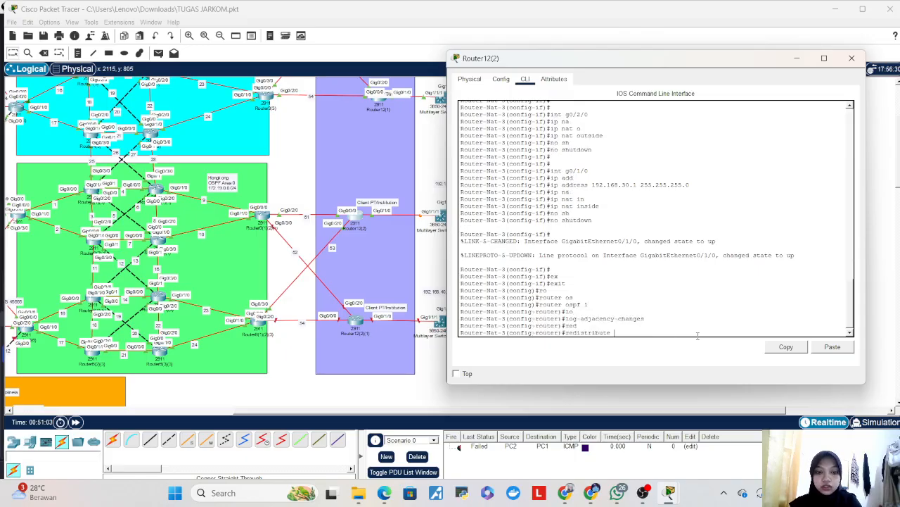
text(st)
key(Tab)
text(stri)
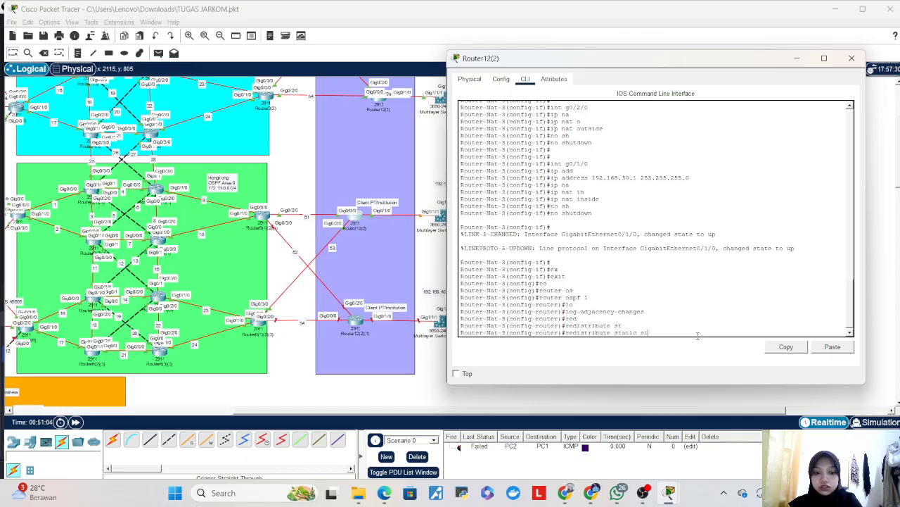
text(b)
key(Tab)
key(Return)
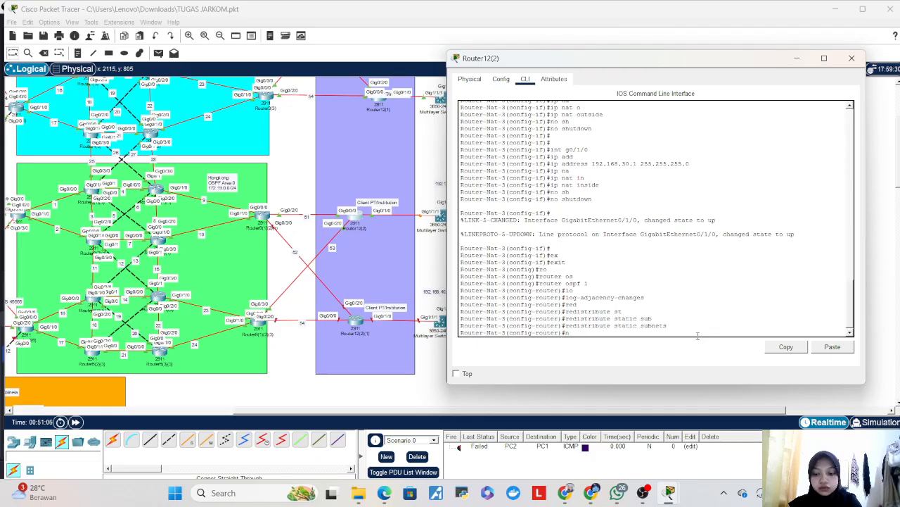
- Add network 172.19.51.0 with wildcard mask 0.0.0.255 to OSPF area 0
text(net)
key(Tab)
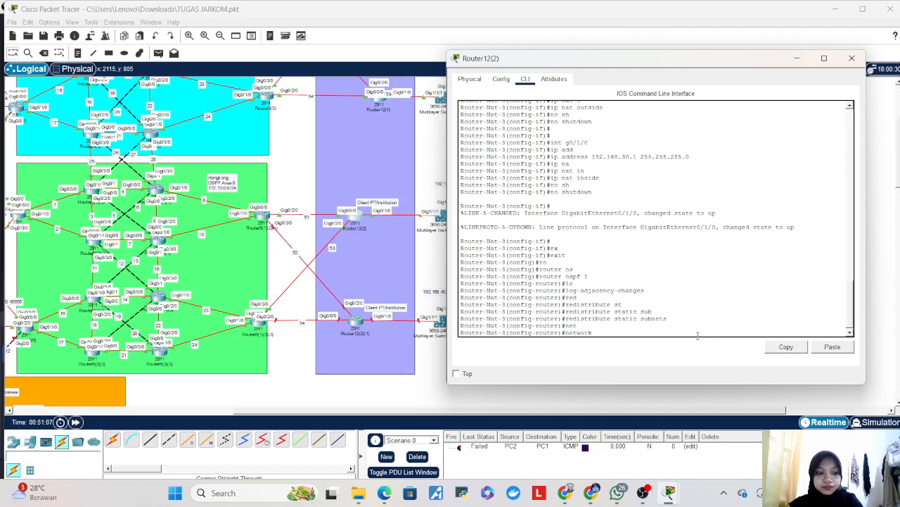
text(19.52.19.52)
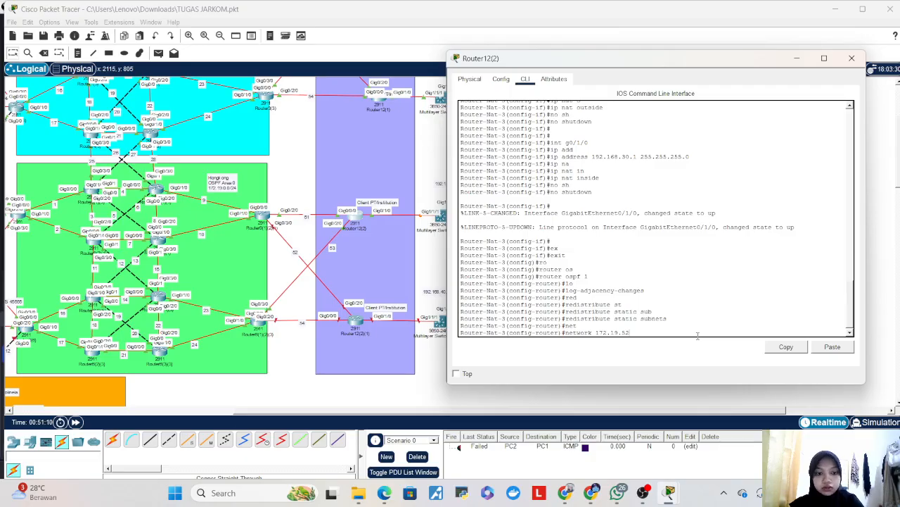
text(.0 )
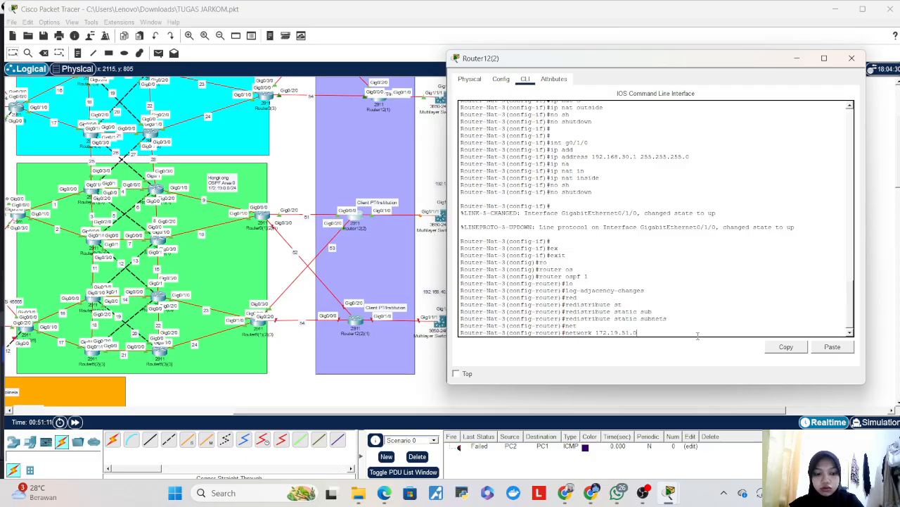
text(0.0.0.255 area )
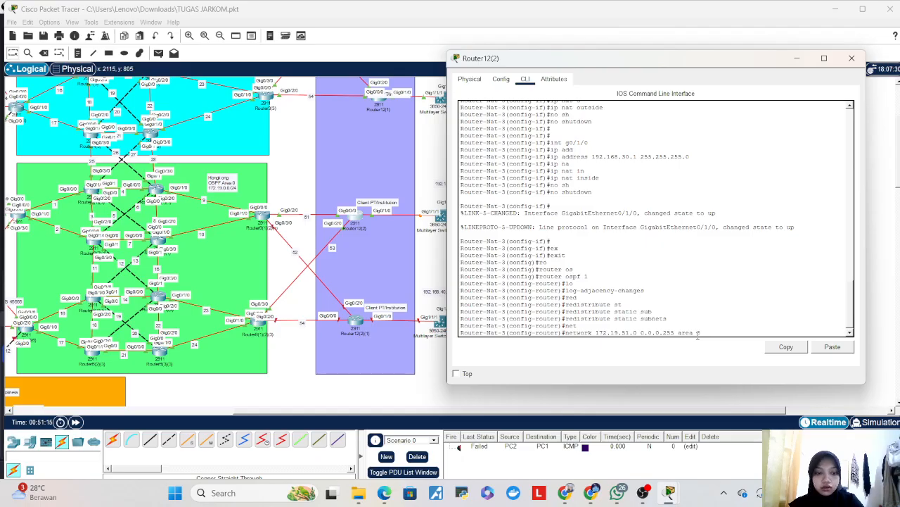
text(0)
key(Return)
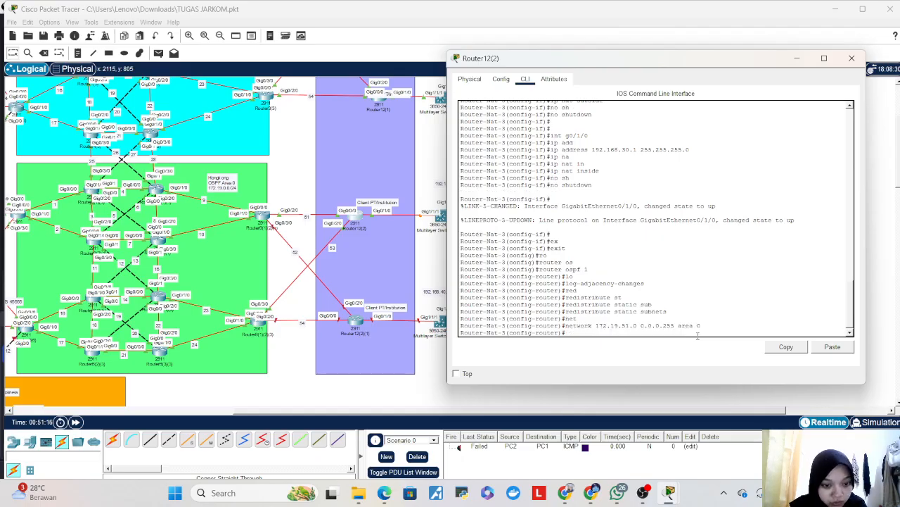
- Add network 172.19.53.0 with wildcard mask 0.0.0.255 to OSPF area 0
key(Up)
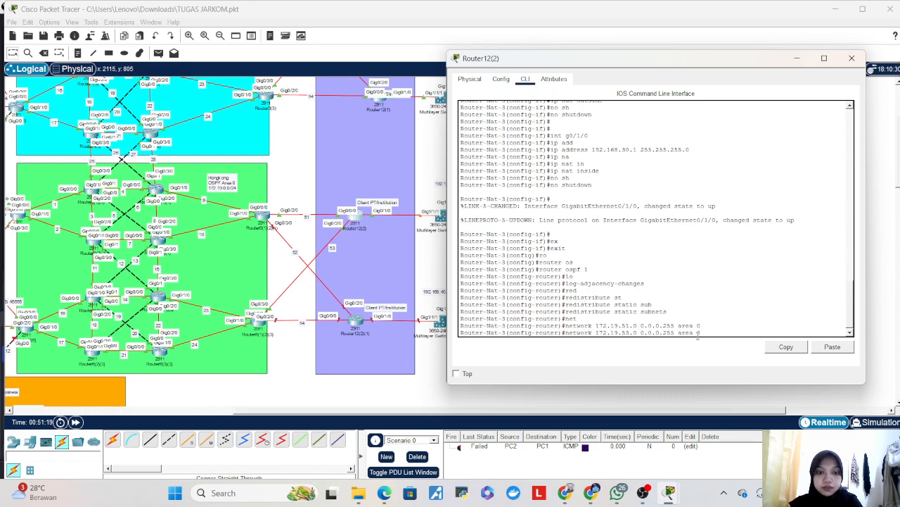
key(Return)
key(Return)
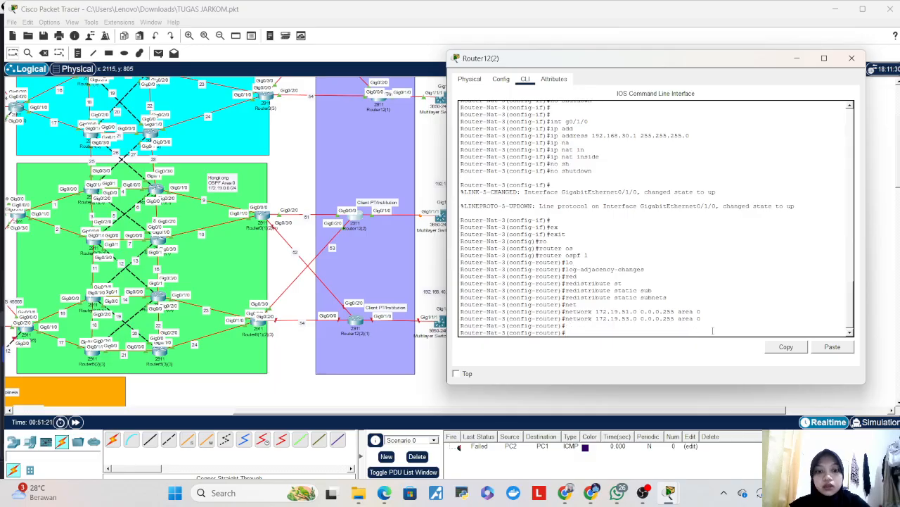
- Set default-information originate for OSPF process 1 and exit to global configuration mode
scroll(639, 246, up, 7)
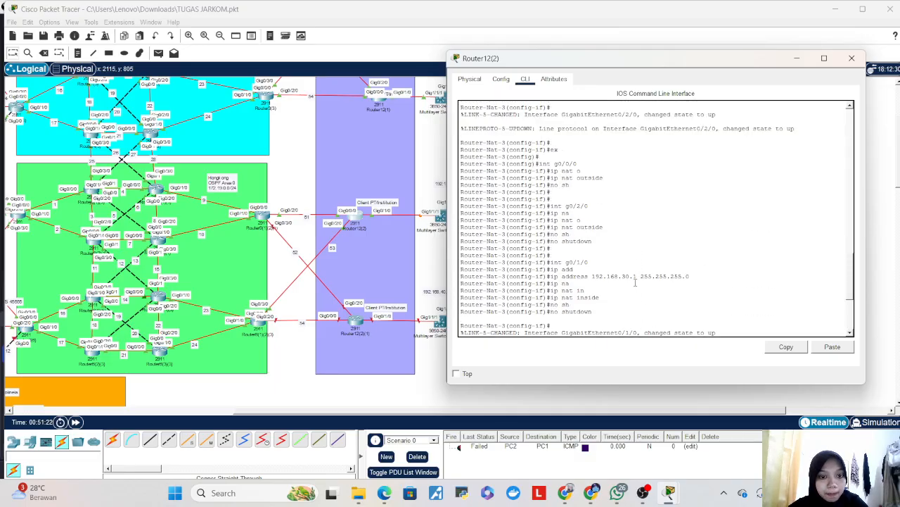
scroll(636, 284, down, 7)
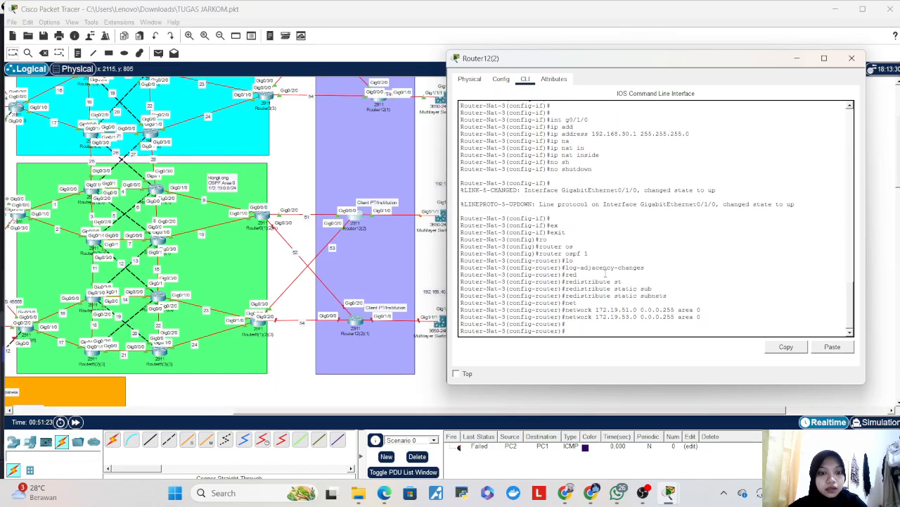
text(default-information)
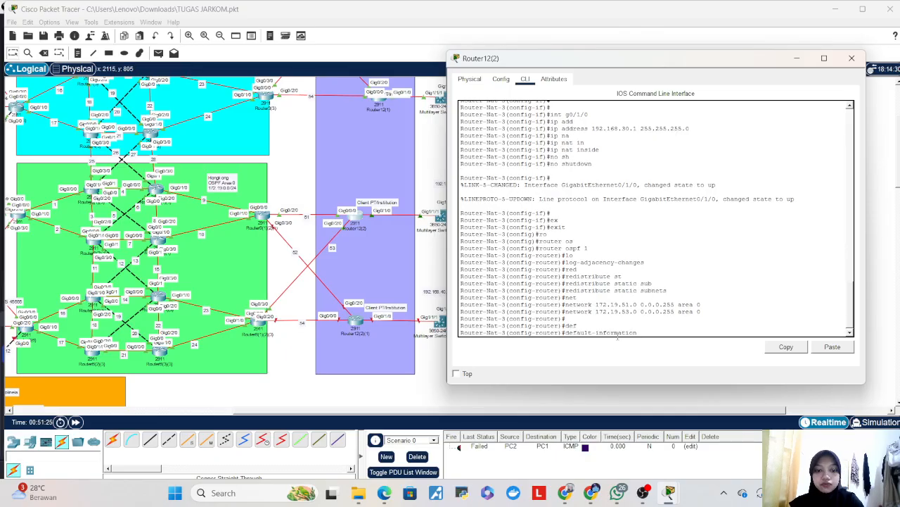
key(Tab)
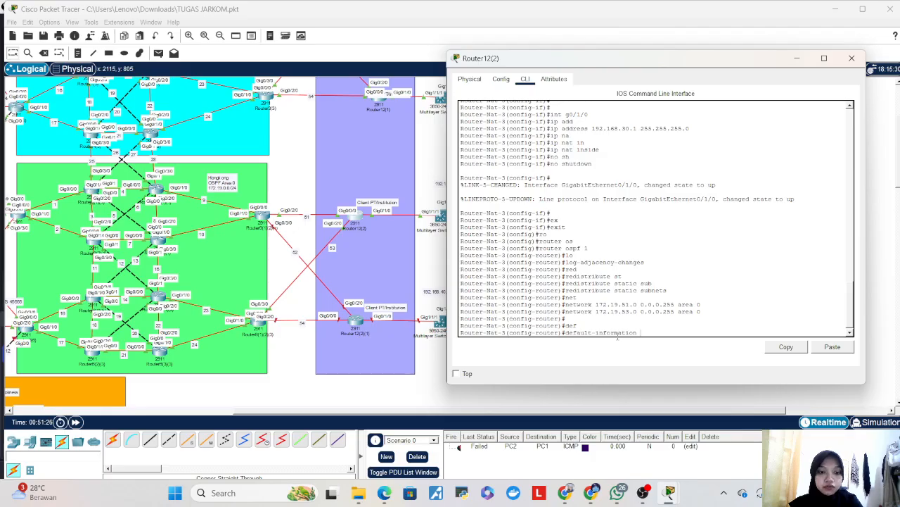
text(or)
key(Tab)
key(Return)
key(Return)
text(ex)
key(Tab)
key(Return)
key(Return)
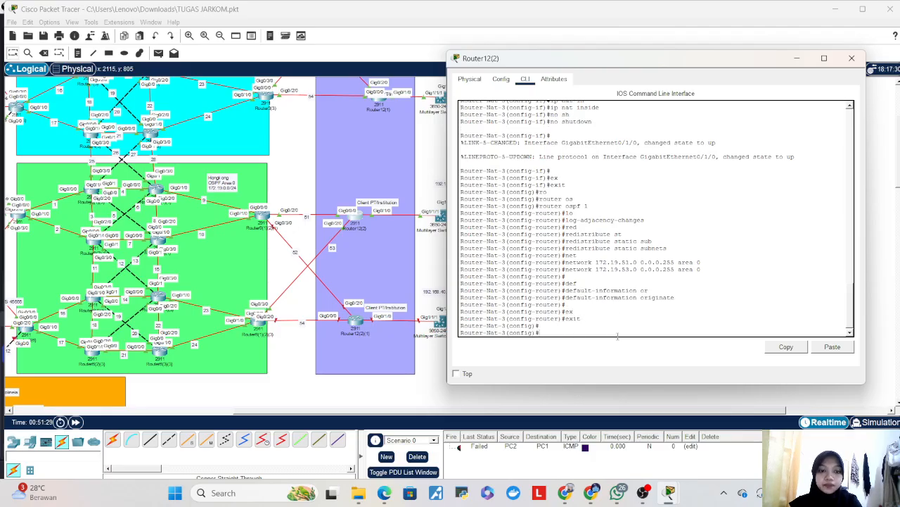
key(Return)
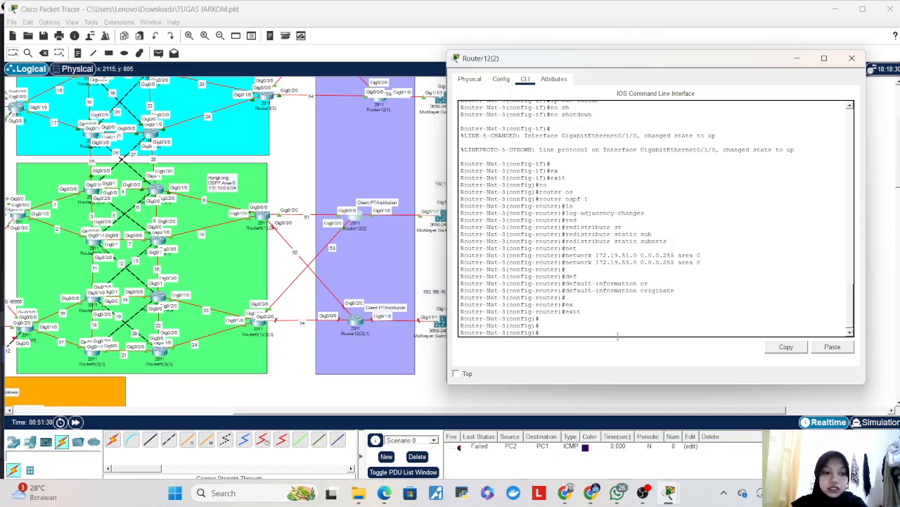
- Create access list 1 permitting 192.168.0.0 with wildcard mask 0.0.255.255
text(acc)
key(Tab)
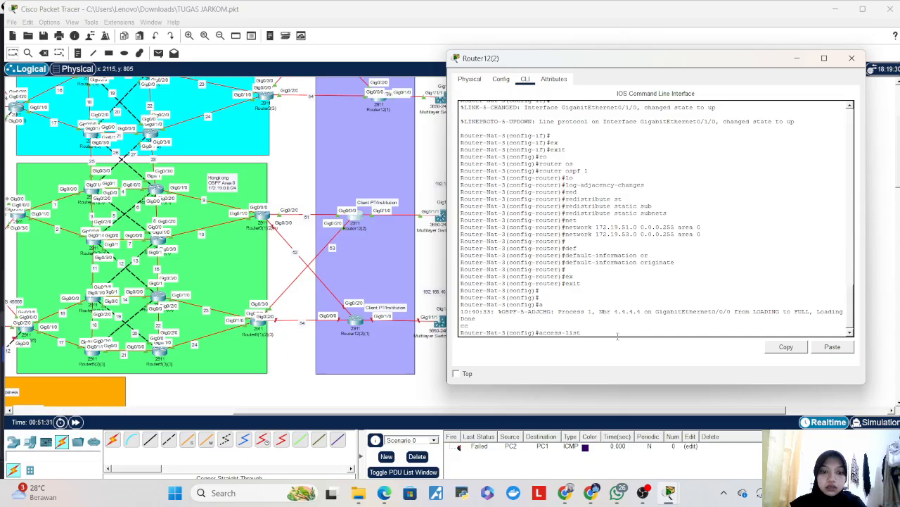
text(1 per)
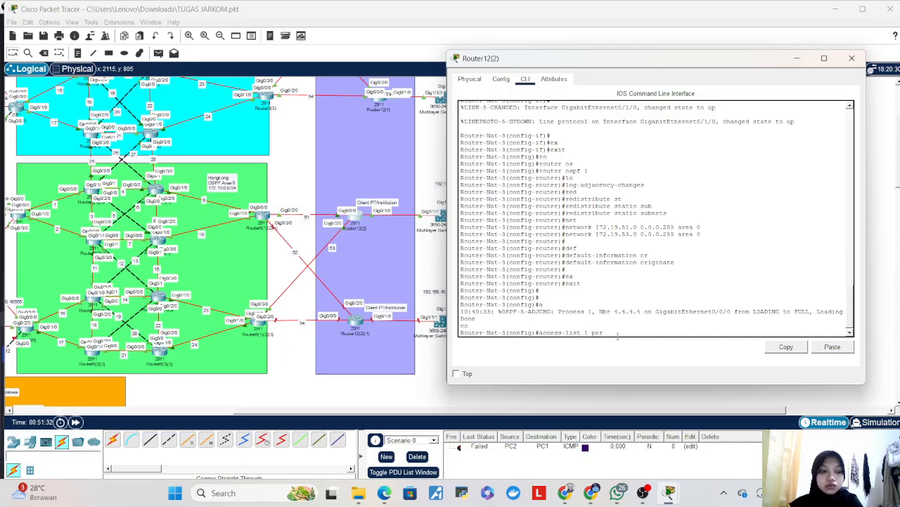
key(Tab)
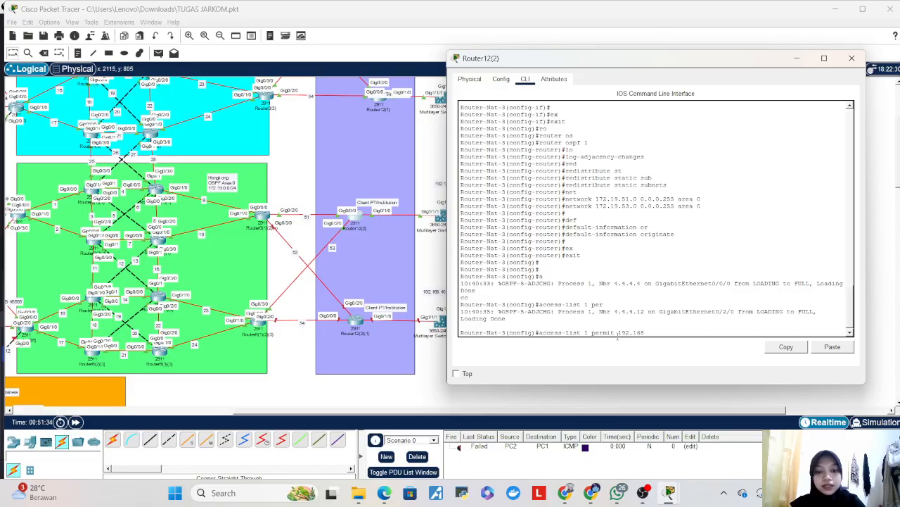
text(192.168.0.0 0)
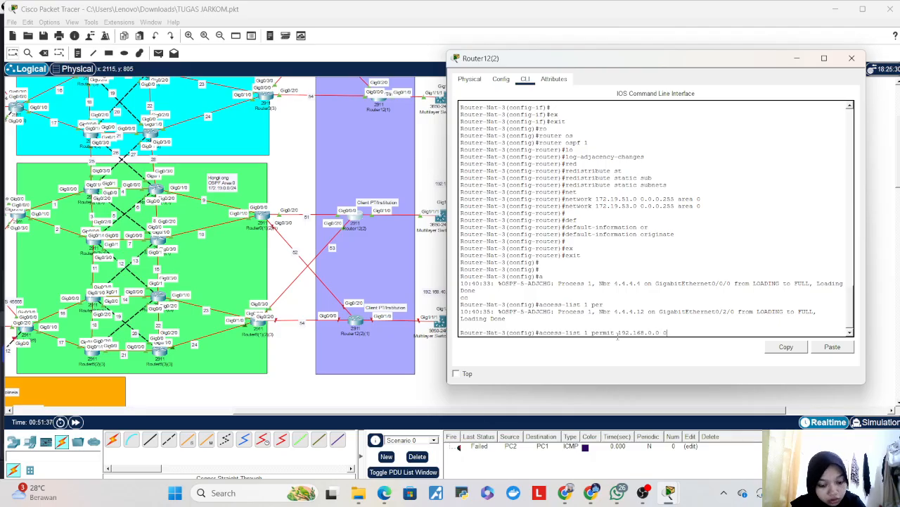
text(.0.255.255)
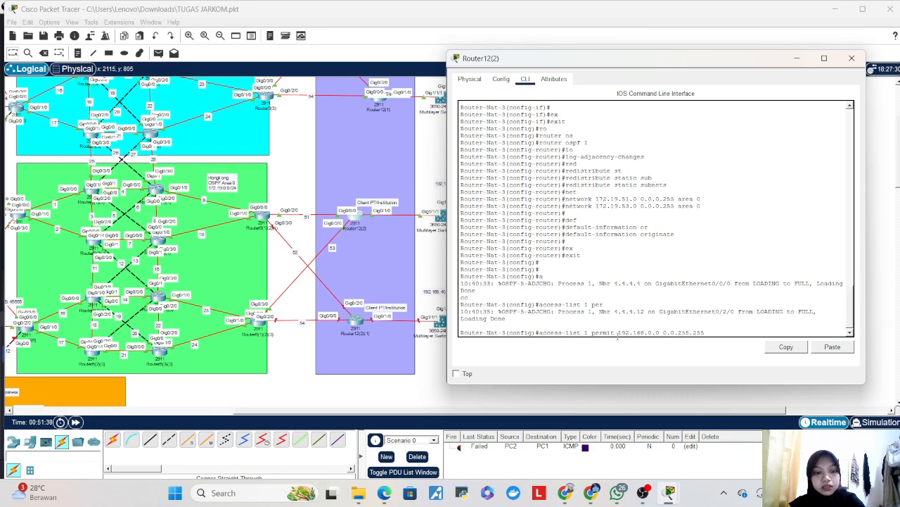
key(Return)
- Configure NAT inside source translation for list 1 on interface gigabitEthernet0/0/0 with overload
text(ip nat ins)
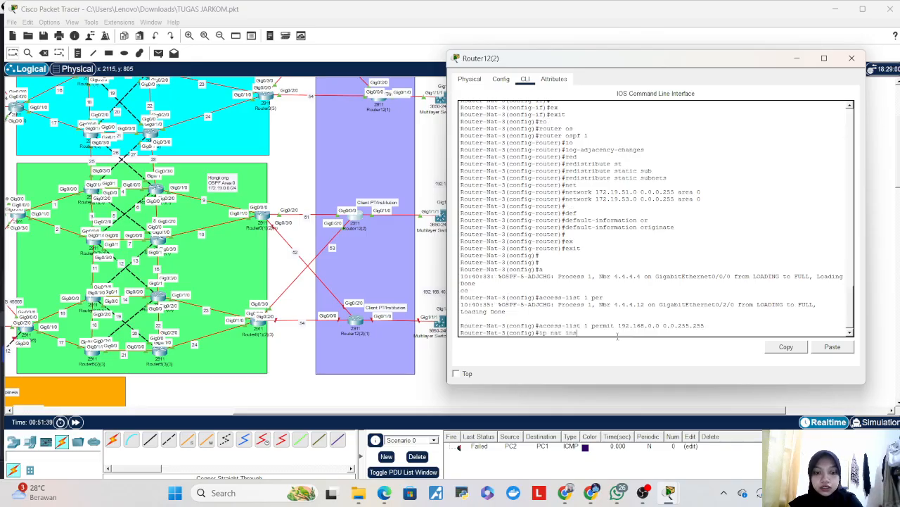
key(Tab)
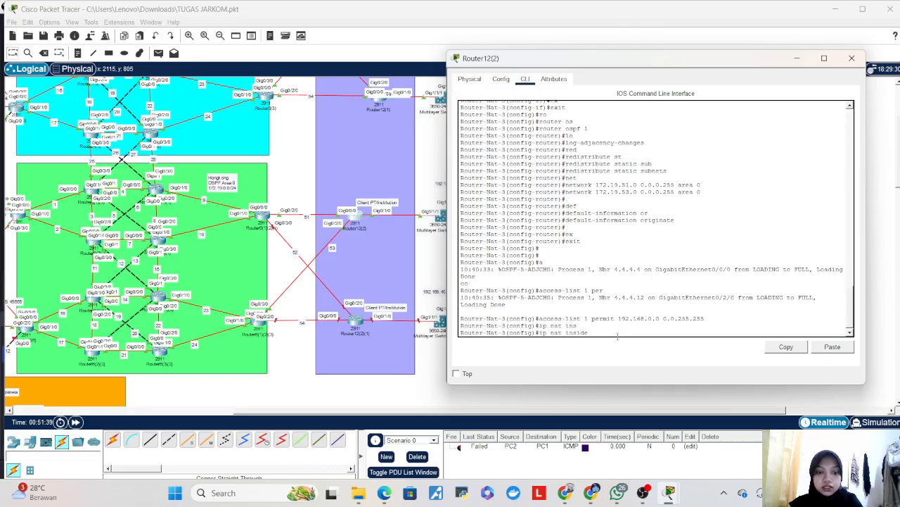
text(1)
key(Tab)
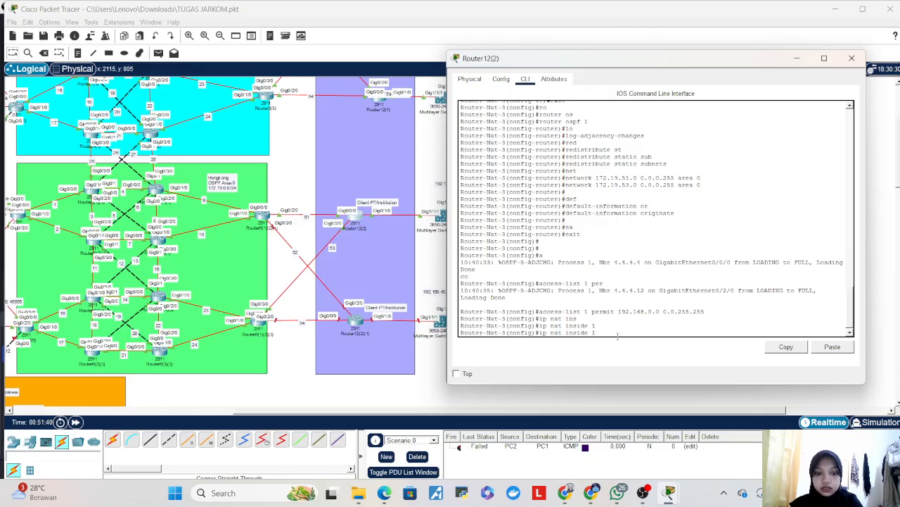
key(BackSpace)
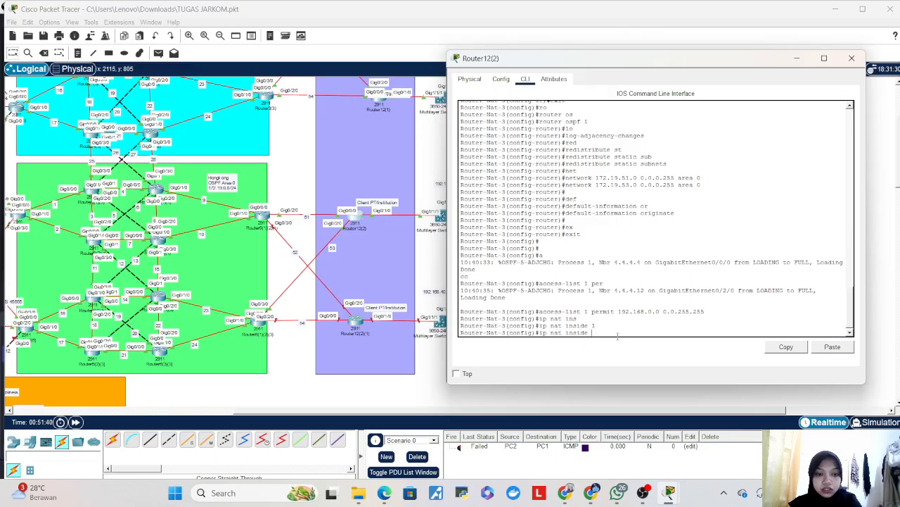
text(s)
key(Tab)
text(li)
key(Tab)
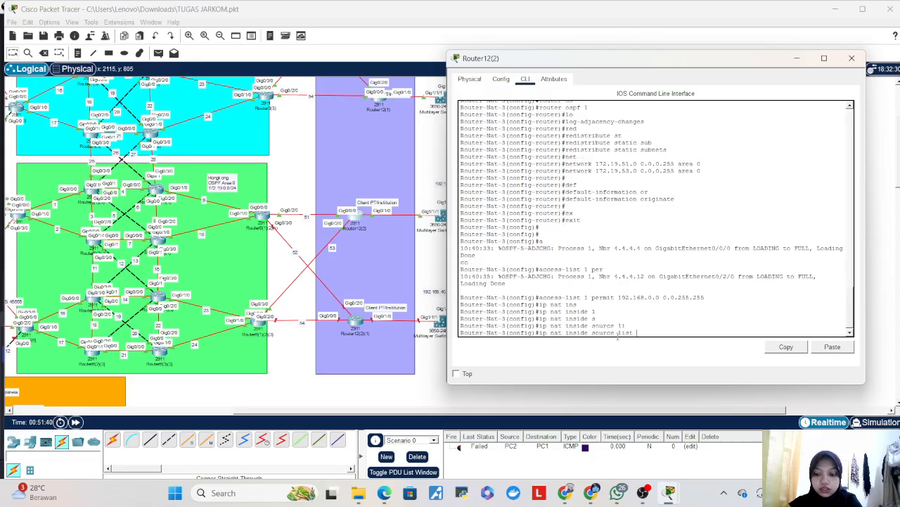
text(1 in)
key(Tab)
text(g)
key(Tab)
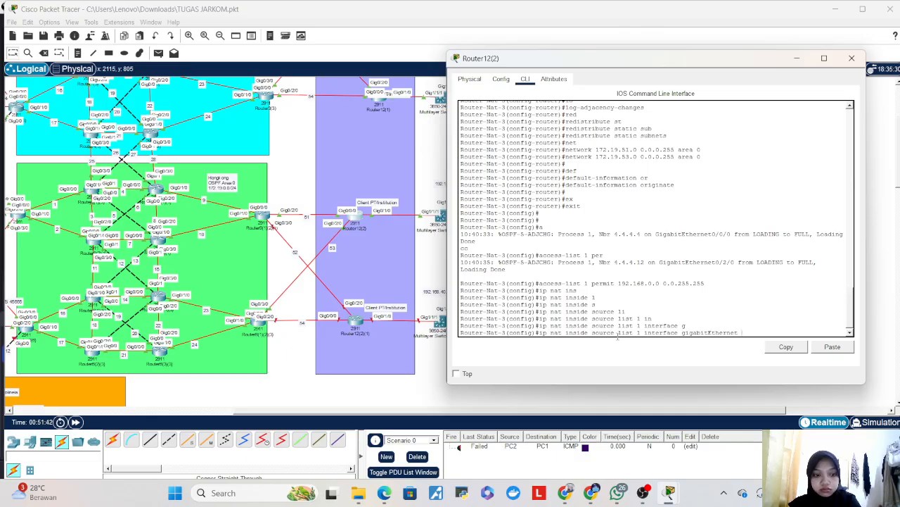
text(0/0/0 o)
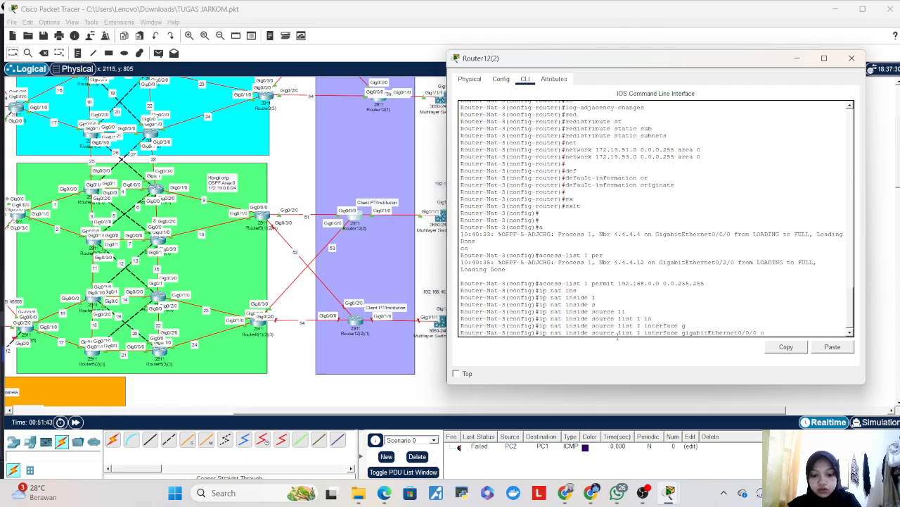
text(v)
key(Tab)
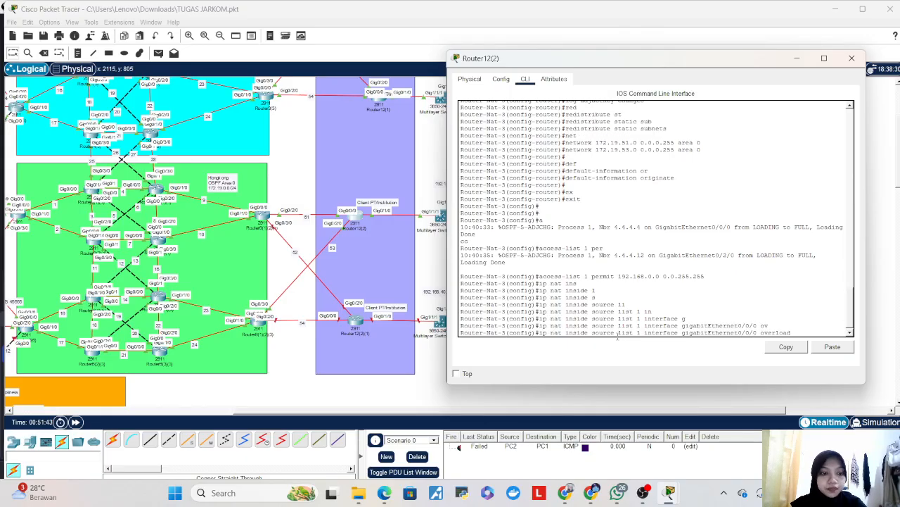
key(Return)
key(Return)
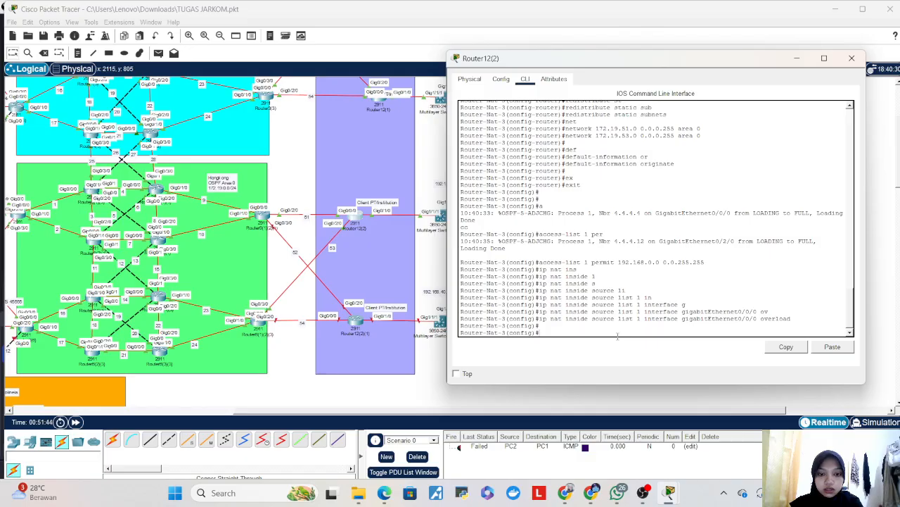
- Create the extended IP access list BLOCK_WAN_TO_LAN
text(ip acc)
key(Tab)
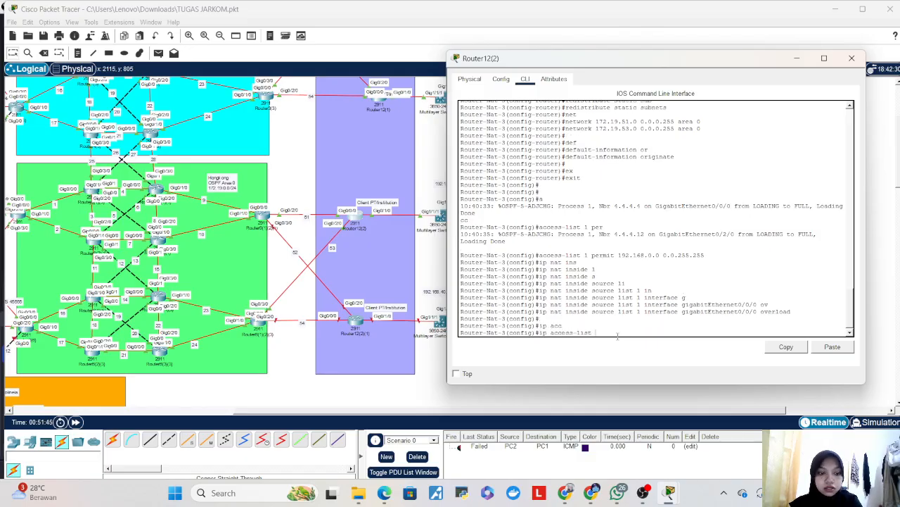
text(ex)
key(Tab)
text(BLOC)
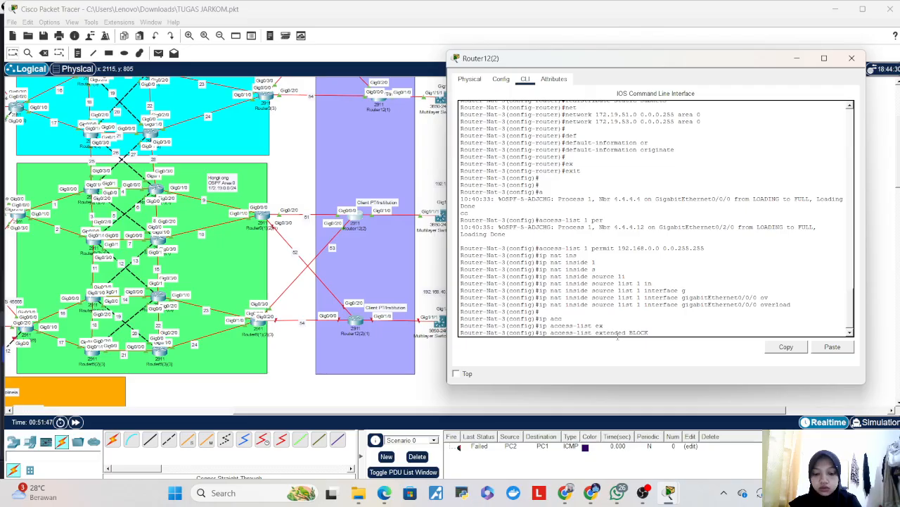
text(K_WAN)
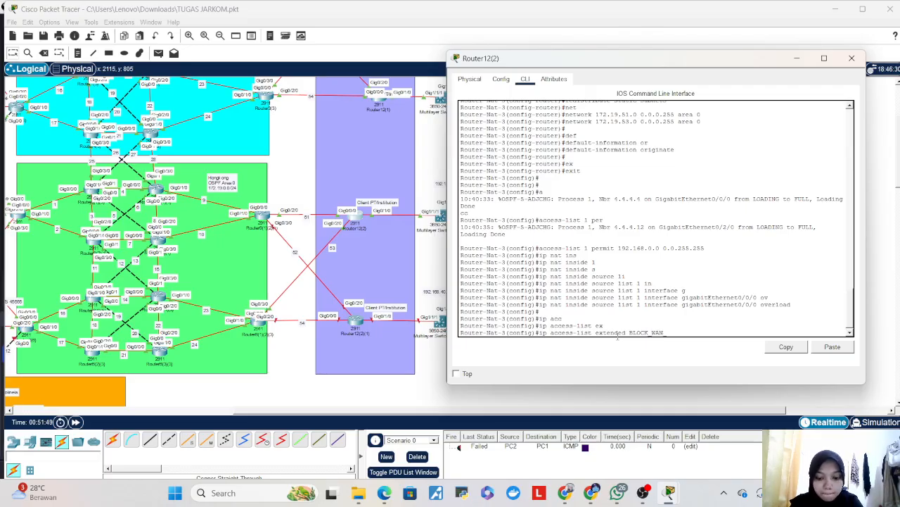
text(_TO_LA)
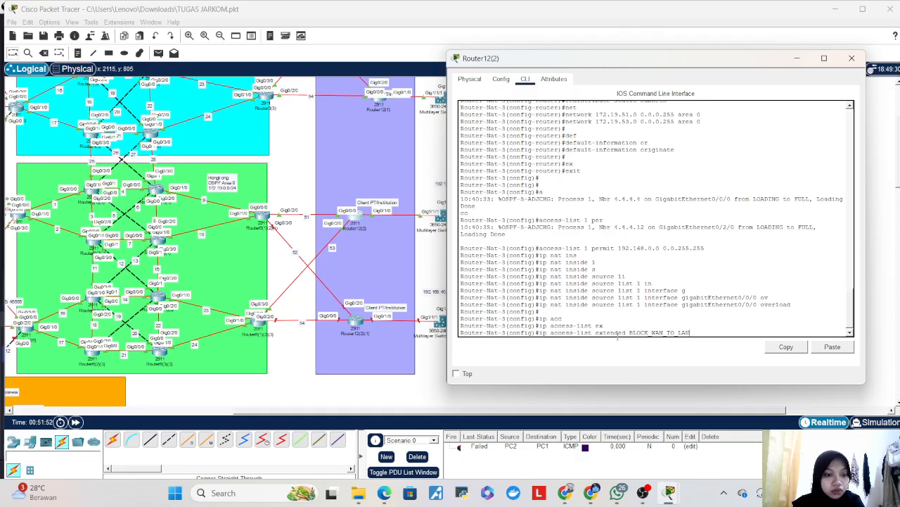
text(N)
key(Return)
key(Return)
- Add a rule to BLOCK_WAN_TO_LAN denying IP from any source to 192.168.0.0 with wildcard mask 0.0.255.255
text(den)
key(Tab)
text(ip an)
key(Tab)
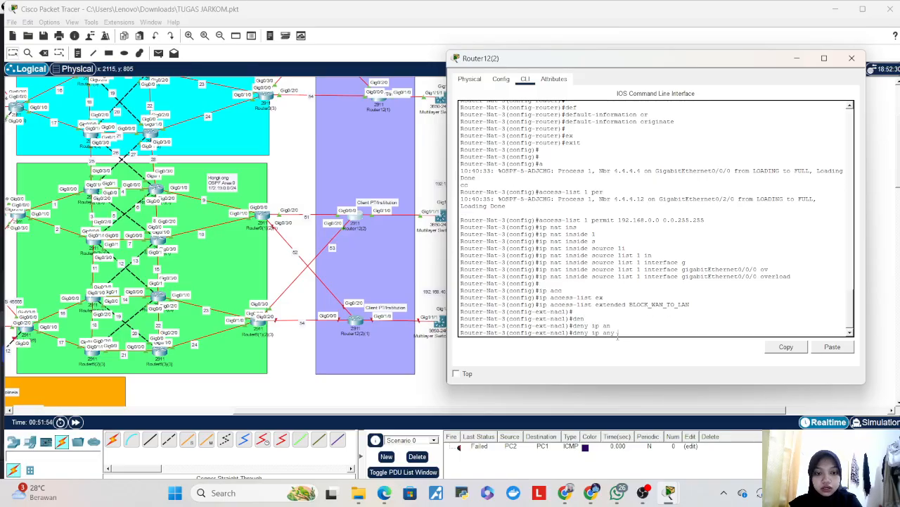
text(192.168.0.0)
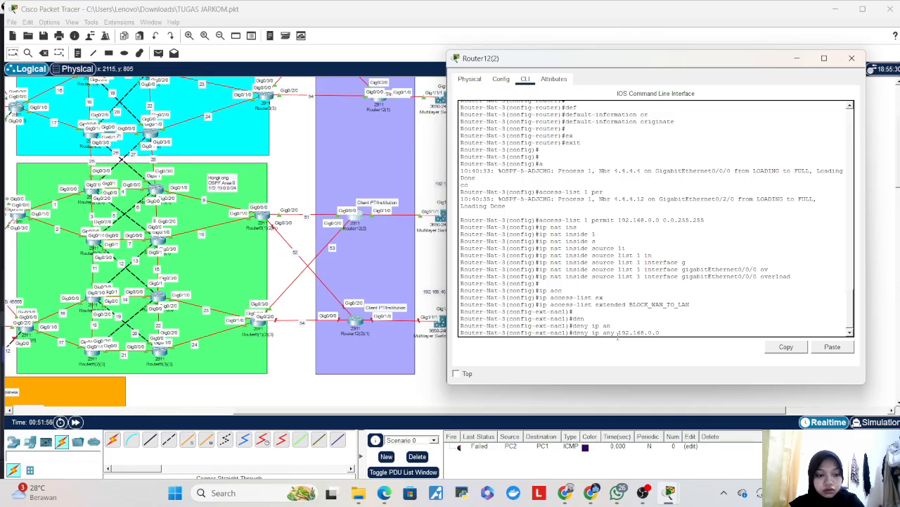
text( 0.0.0.255)
text(55.255)
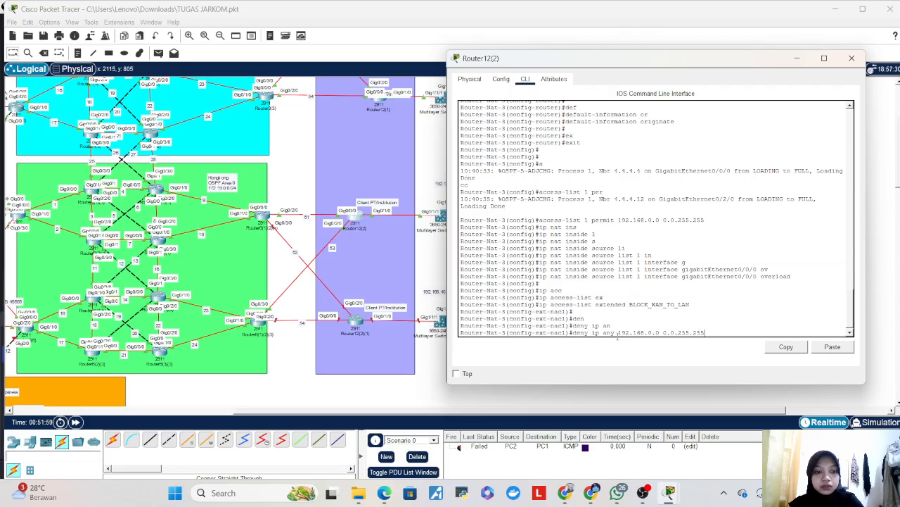
key(Return)
- Add a rule permitting IP from any source to any destination, and exit to global configuration mode
text(per)
key(Tab)
text(ip an)
key(Tab)
text(an)
key(Tab)
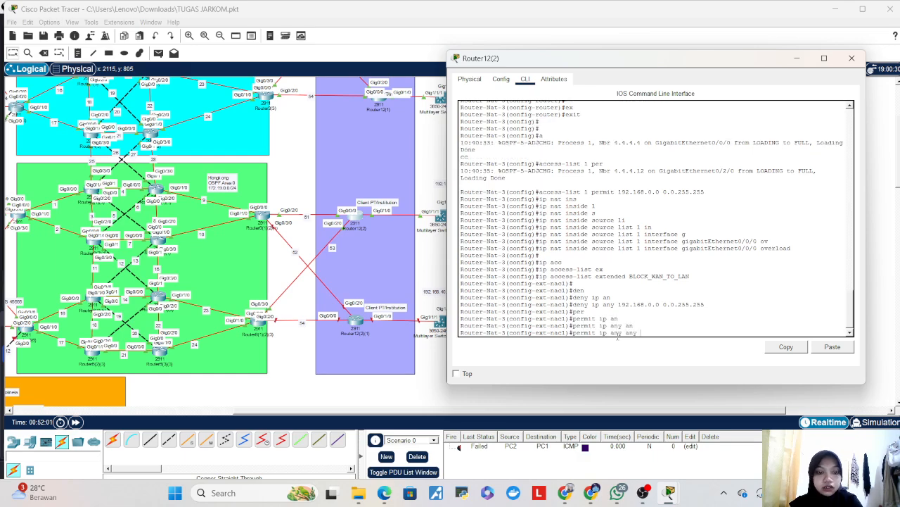
key(Return)
key(Return)
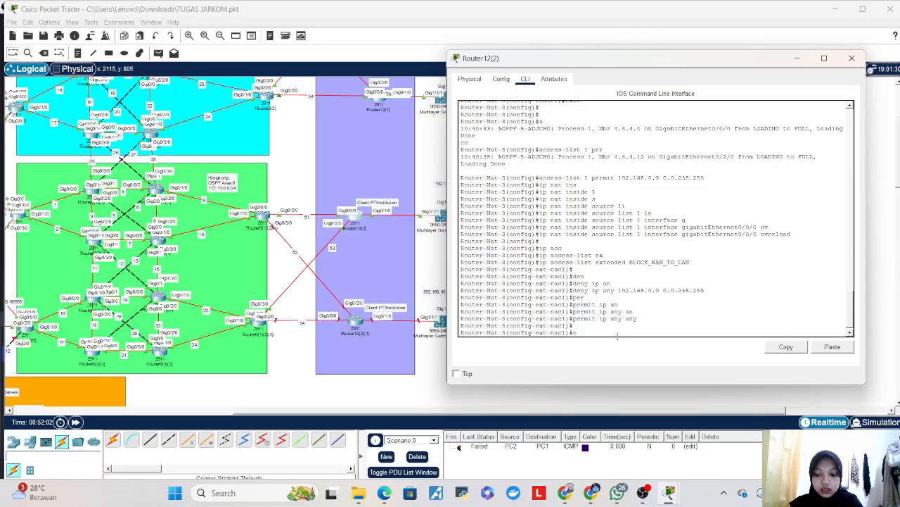
text(ex)
key(Tab)
key(Return)
key(Return)
key(Return)
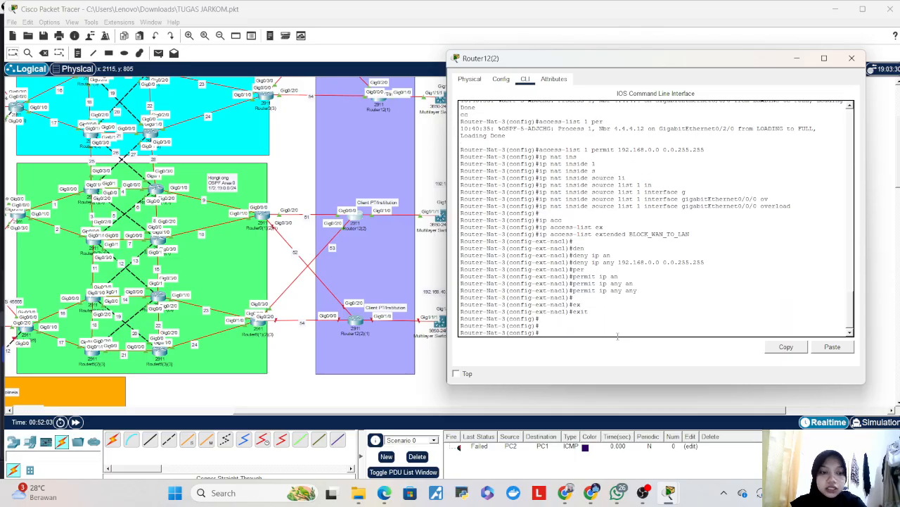
- Apply access group BLOCK_WAN_TO_LAN inbound on interface g0/0/0
text(int g0)
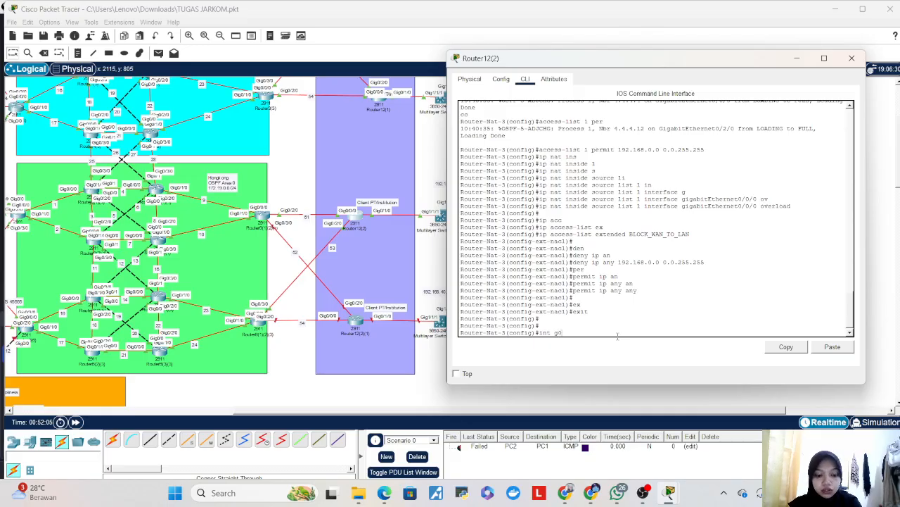
text(/0/0)
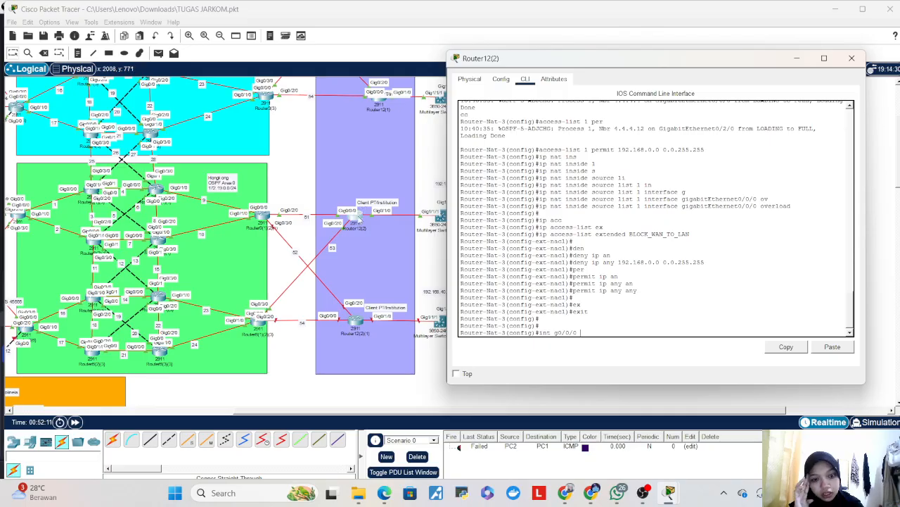
key(Return)
text(ip ac)
key(Tab)
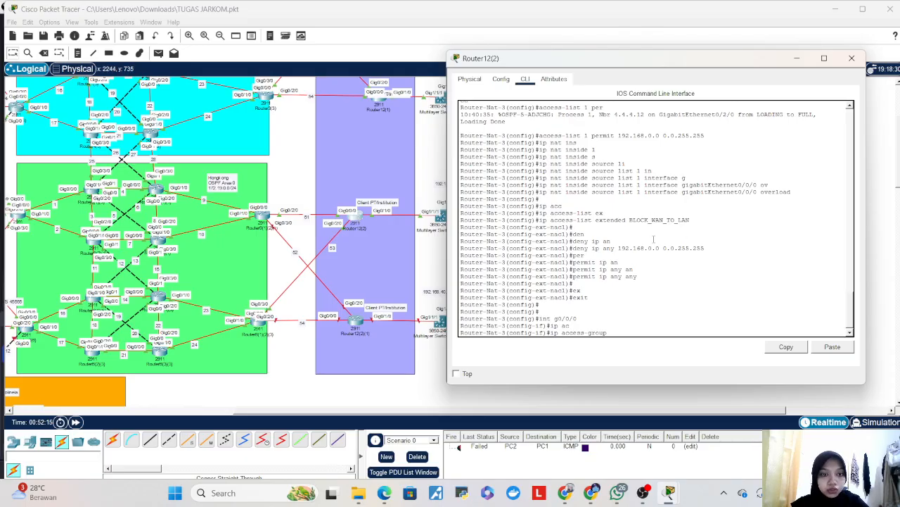
text(BLOCK_WAN_TO_LAN)
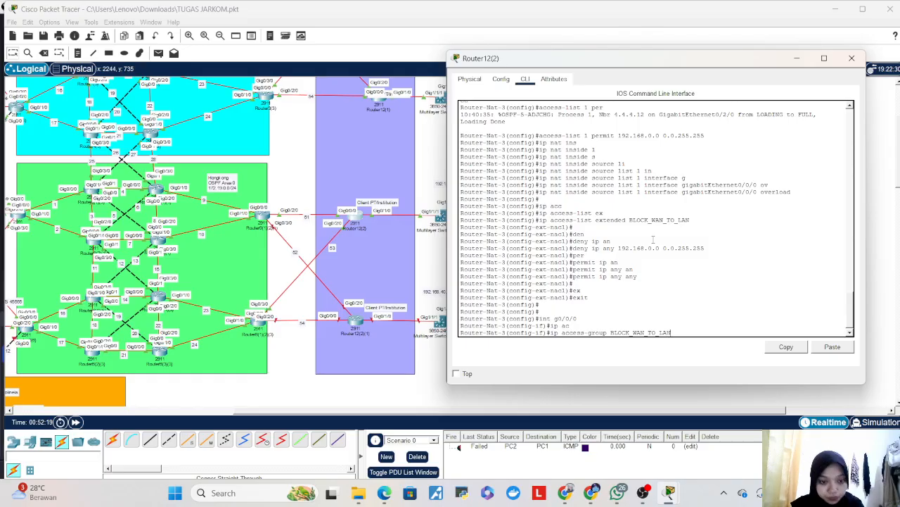
key(Return)
key(Up)
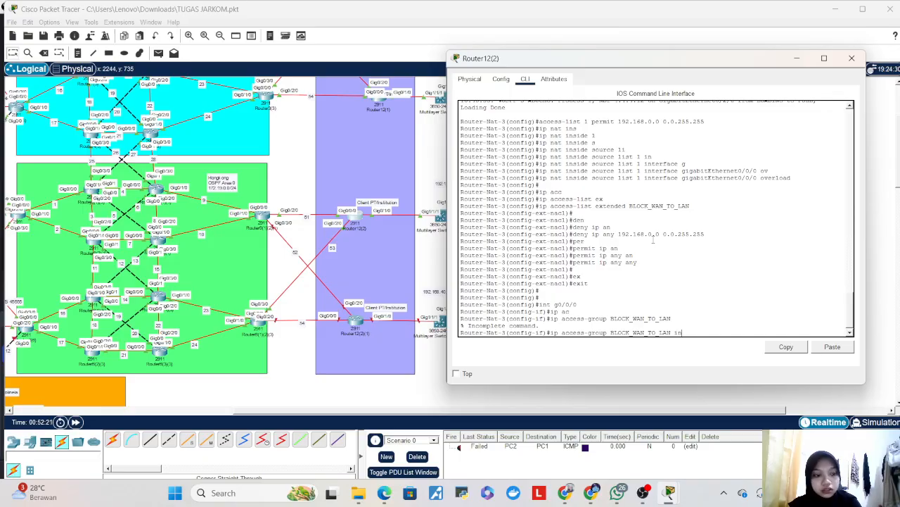
text(in)
key(Return)
key(Return)
- Apply access group BLOCK_WAN_TO_LAN inbound on interface g0/2/0 and exit to global configuration mode
key(Up)
key(Up)
key(Up)
key(Up)
key(BackSpace)
text(2)
key(Return)
key(Return)
key(Up)
key(Up)
key(Return)
key(Return)
key(Return)
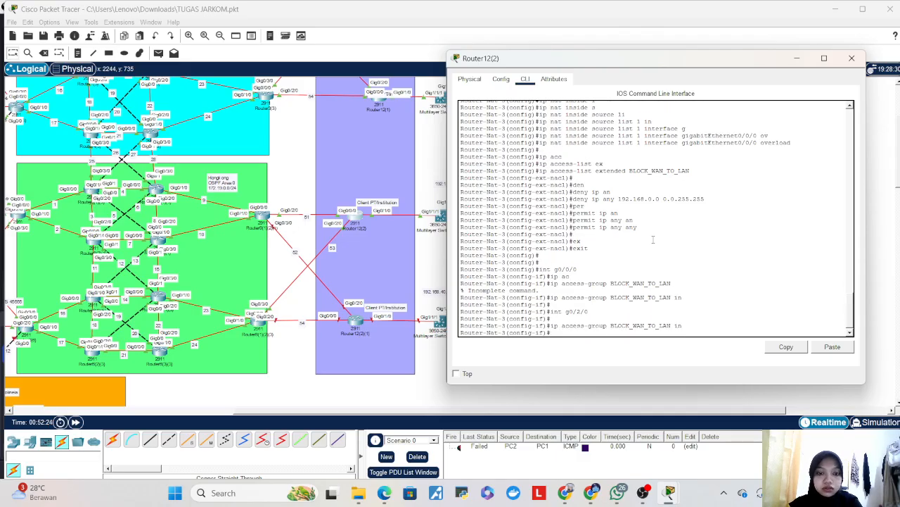
text(ex)
key(Tab)
key(Return)
key(Return)
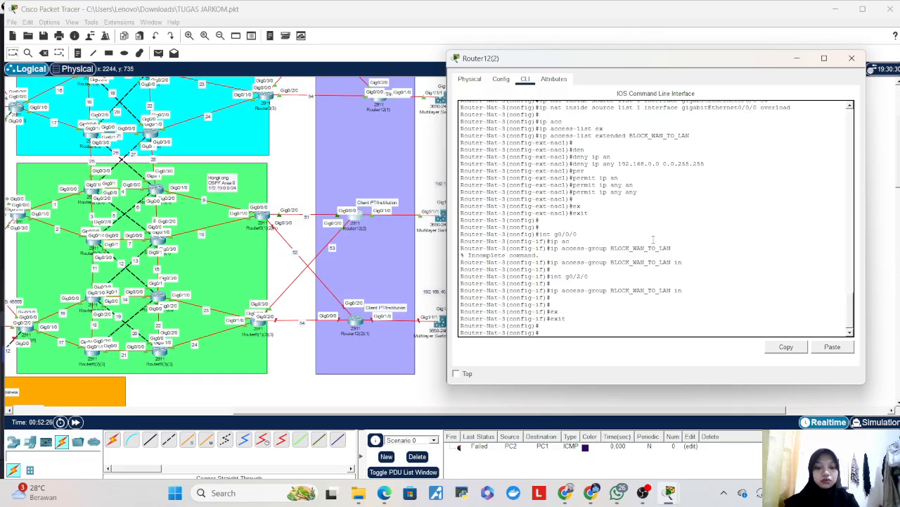
- Add a static route to 192.168.1.0 with mask 255.255.255.0 via next hop 192.168.30.2
text(ip rou)
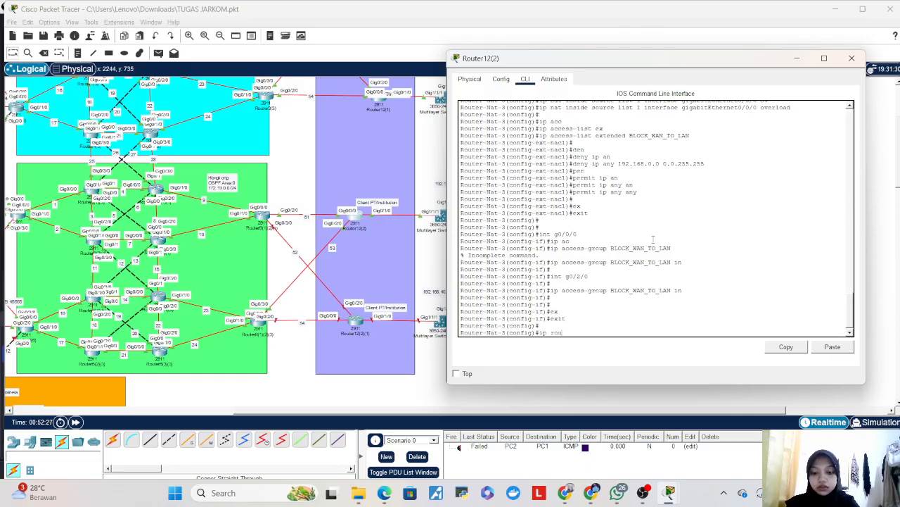
text(te 192.168)
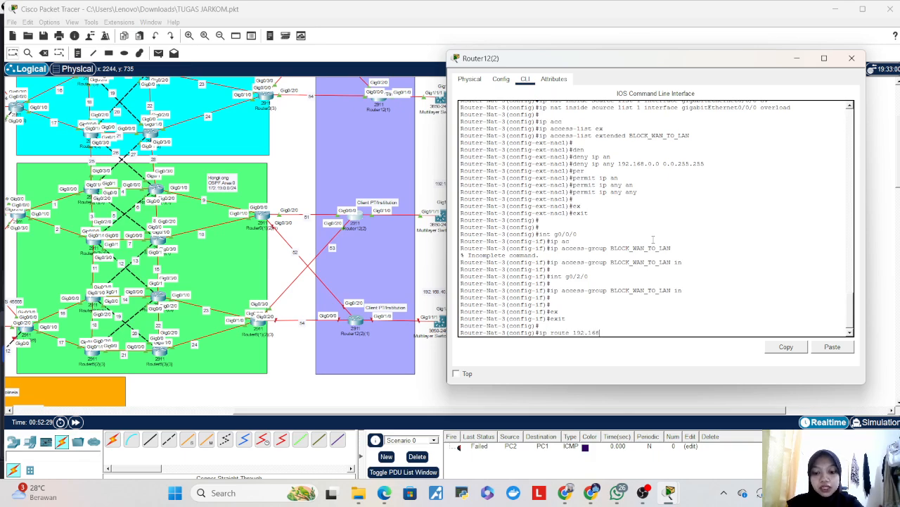
text(.1.0 0)
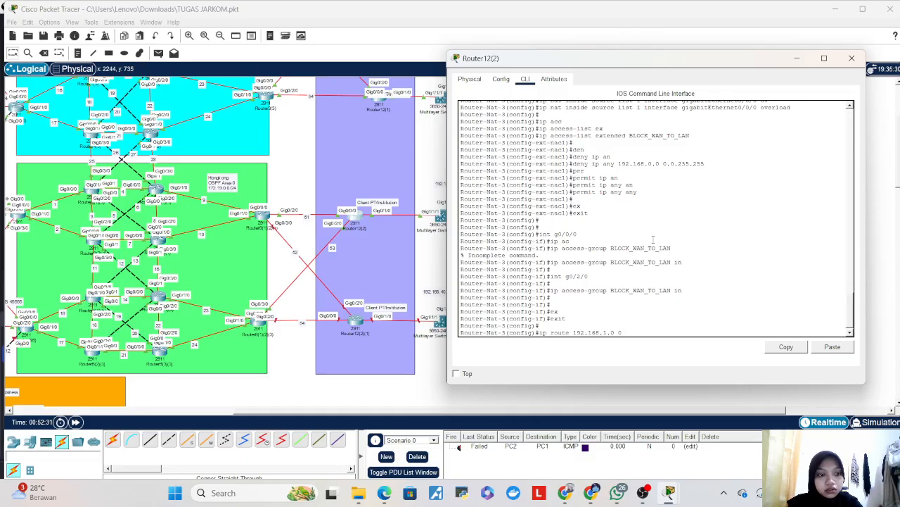
key(BackSpace)
text(255.255.)
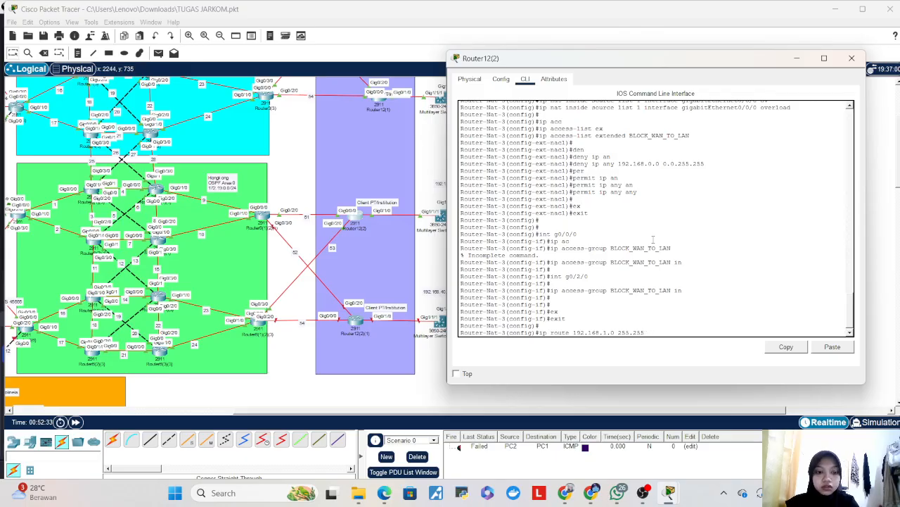
text(255.0 192)
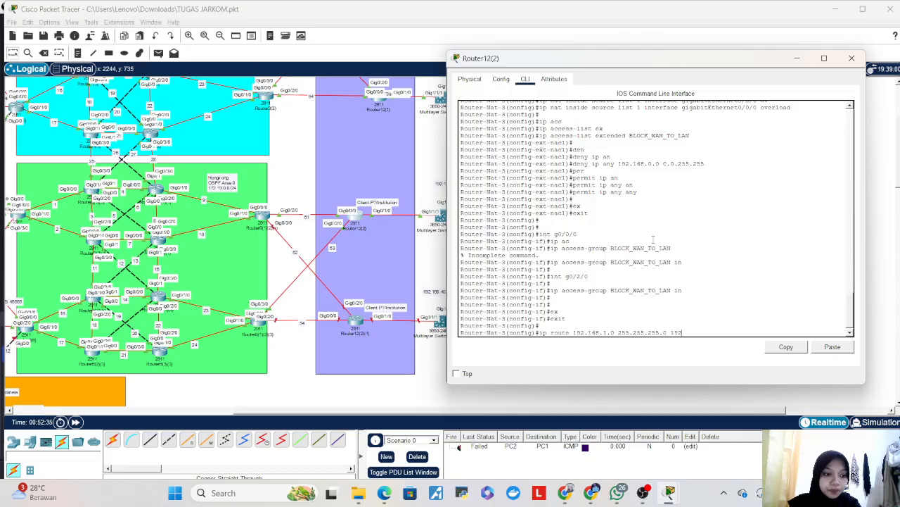
text(.168.30)
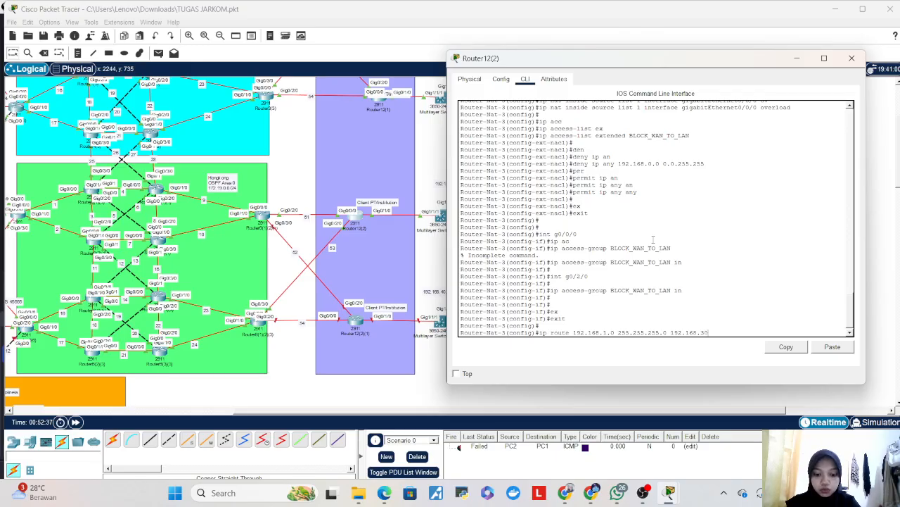
text(.2)
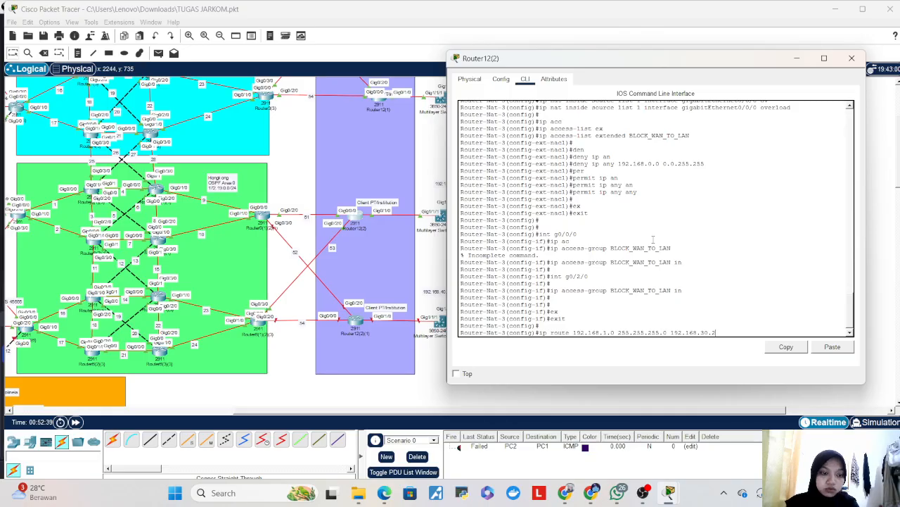
key(Return)
- Add static routes to 192.168.2.0 and 192.168.3.0 with mask 255.255.255.0 via next hop 192.168.30.2
key(Up)
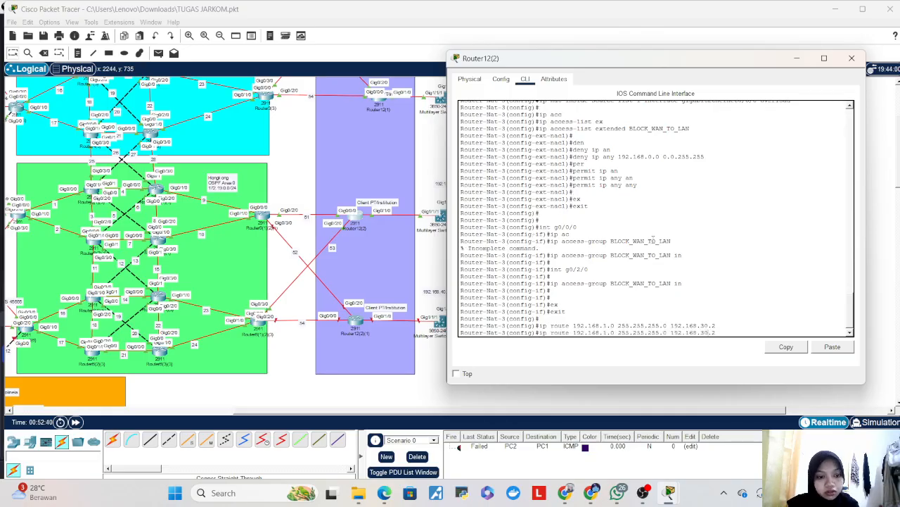
key(BackSpace)
text(2)
key(Return)
key(Up)
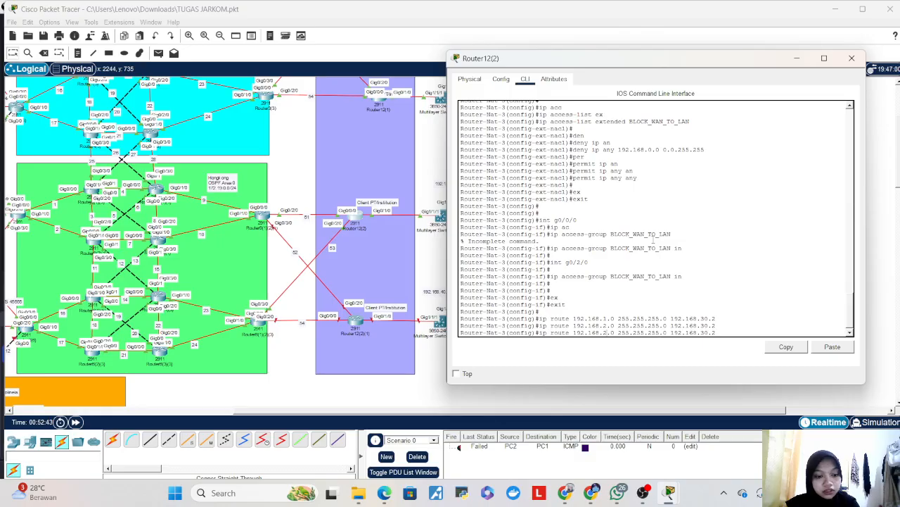
key(BackSpace)
text(3)
key(Return)
key(Return)
key(Return)
key(Return)
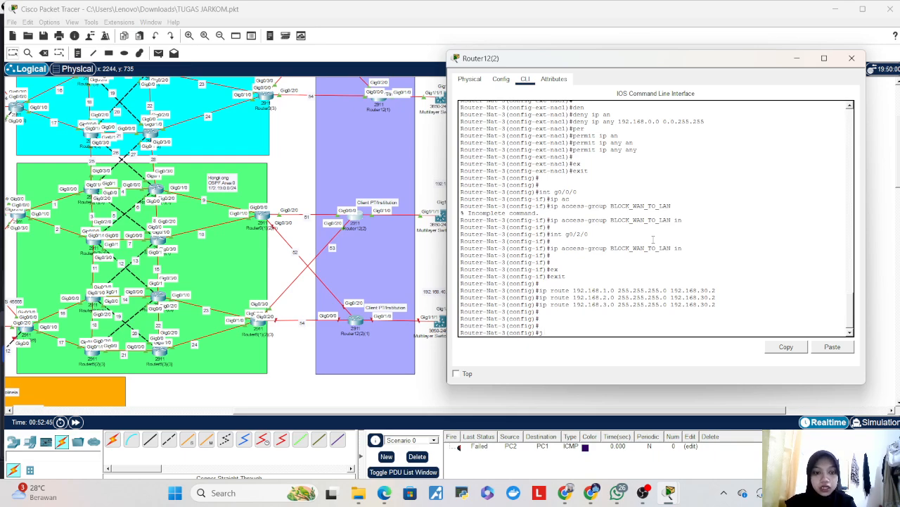
- Add a default route 0.0.0.0 0.0.0.0 via next hop 172.19.51.1
text(ip route)
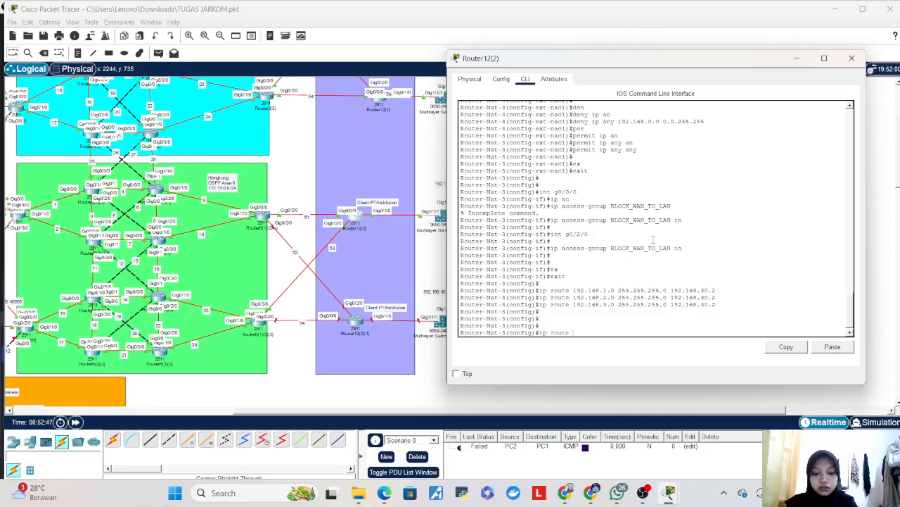
text( 0.0.0.0)
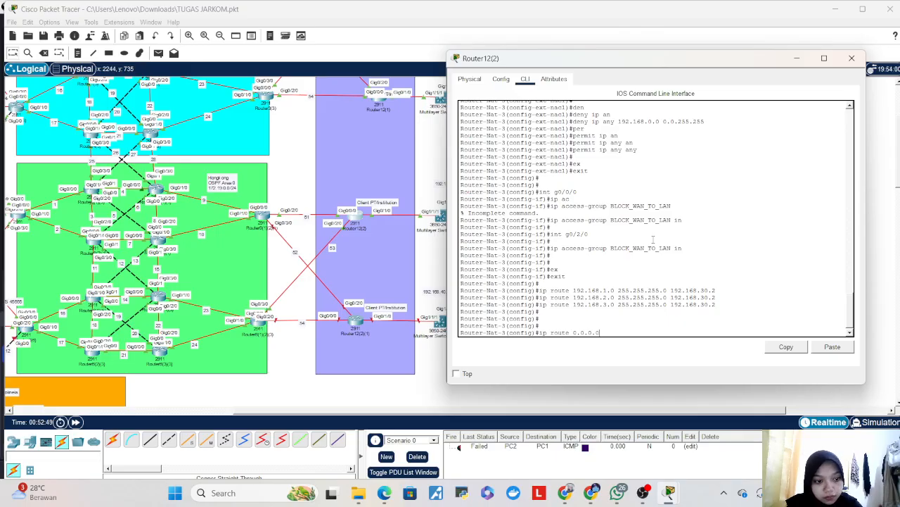
text( 0.0.0.0)
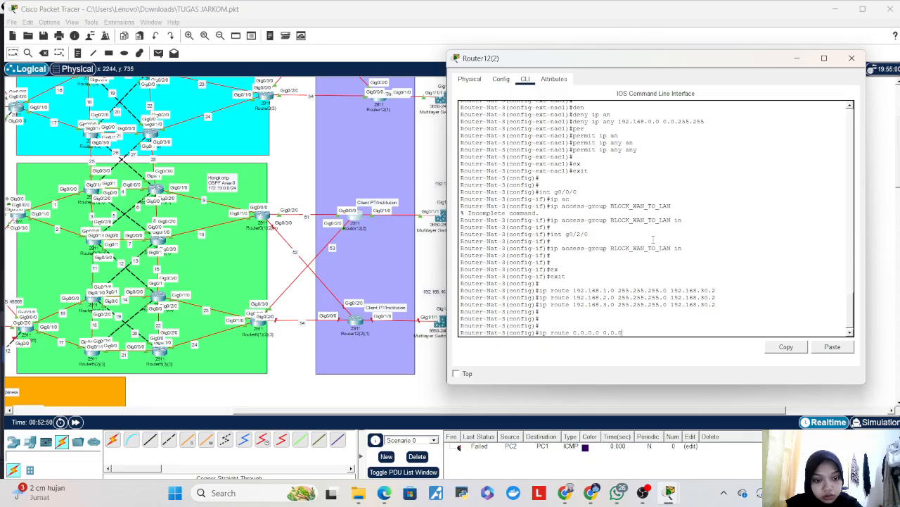
text( 172.16)
text(6)
text(.51)
text(.1)
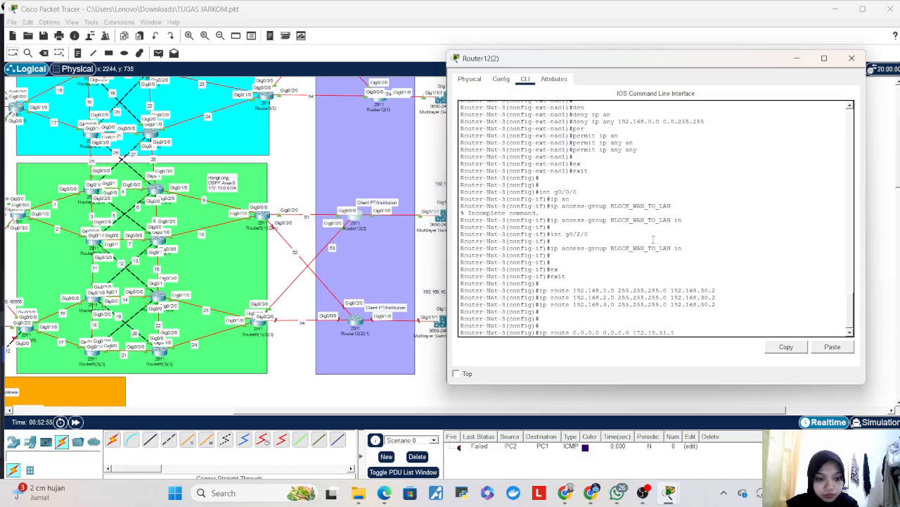
key(Return)
- Add a second default route 0.0.0.0 0.0.0.0 via next hop 172.19.53.1
key(Up)
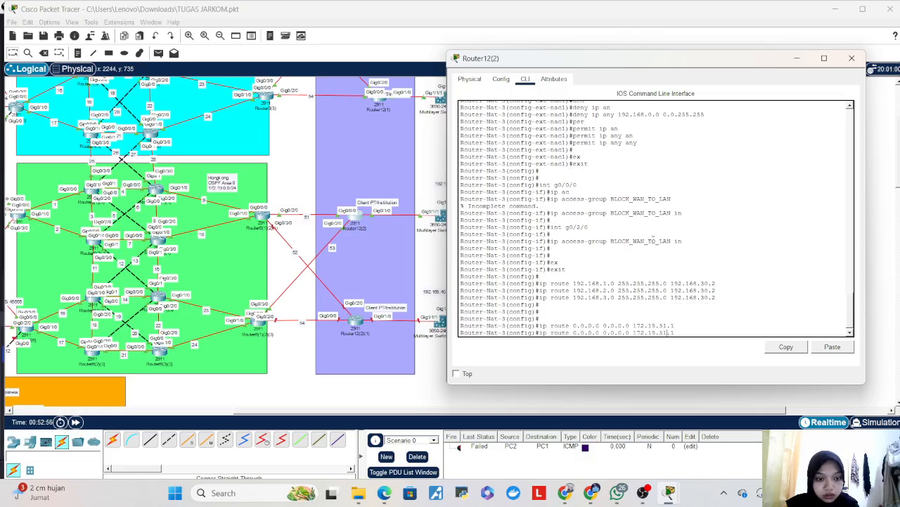
key(BackSpace)
key(BackSpace)
key(BackSpace)
text(3.1)
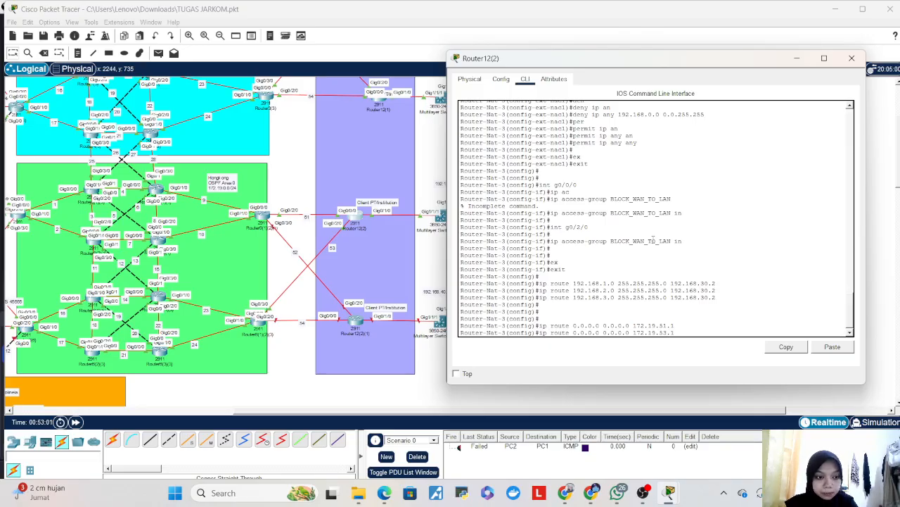
key(Return)
key(Return)
key(Return)
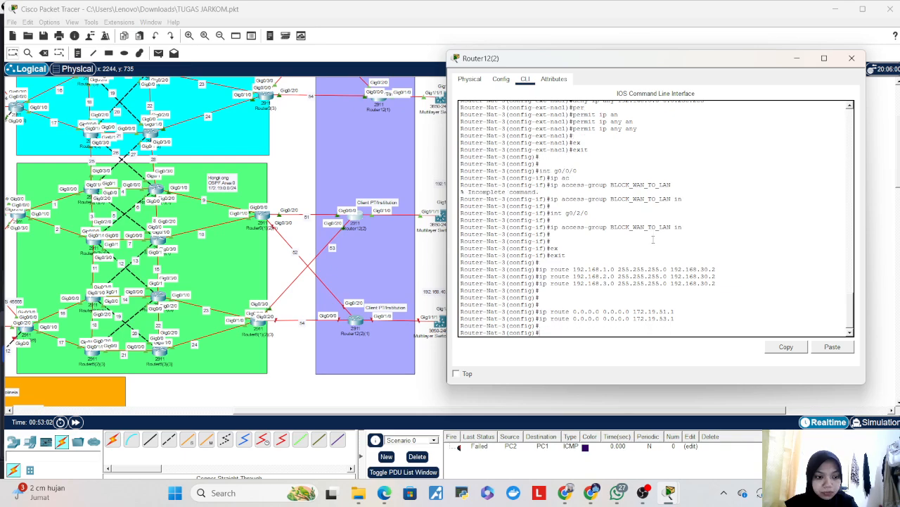
- Add a default route 0.0.0.0 0.0.0.0 via next hop 172.19.51.1 with administrative distance 10
key(Up)
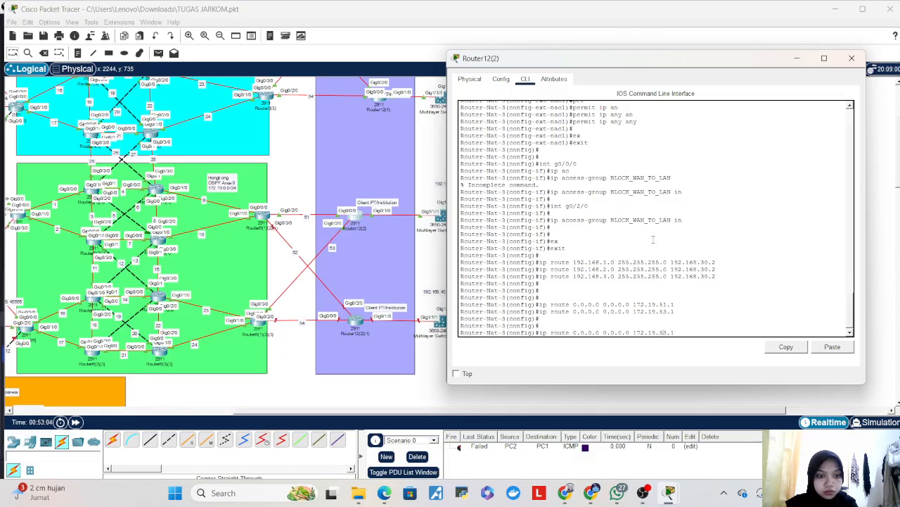
key(BackSpace)
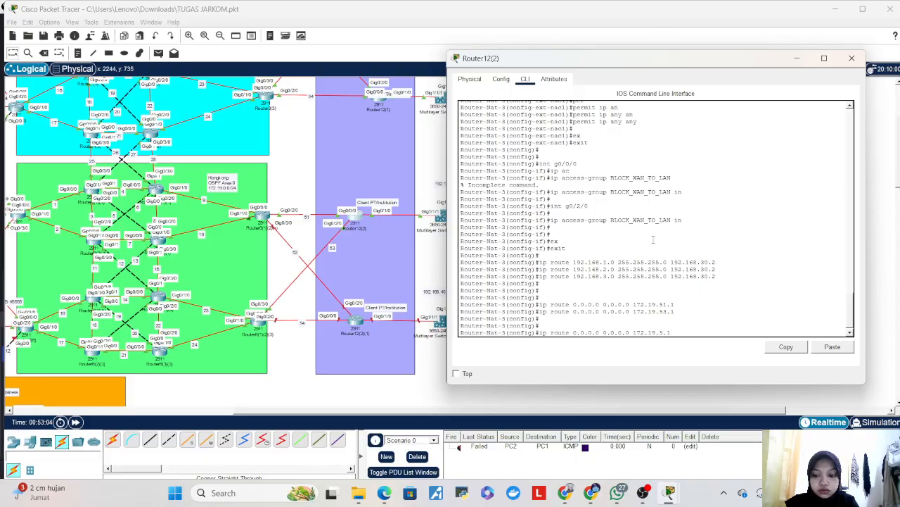
text(0)
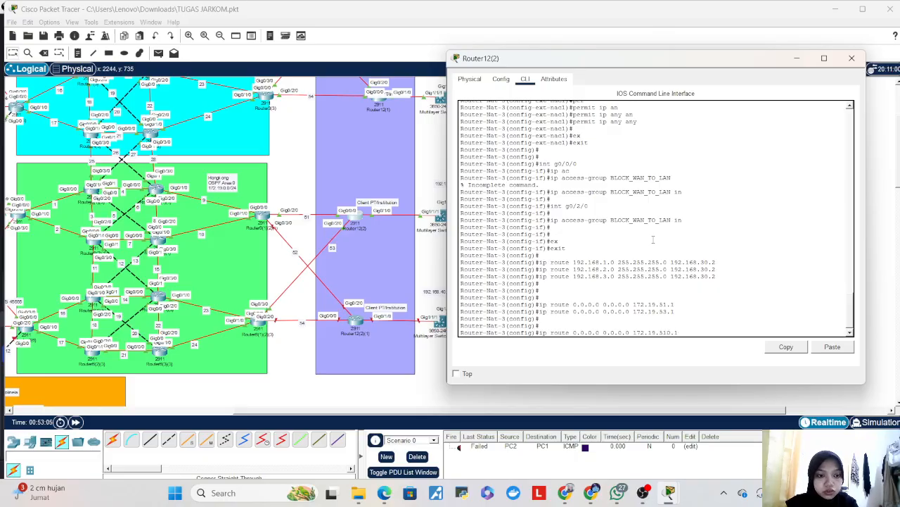
key(BackSpace)
key(BackSpace)
text(3)
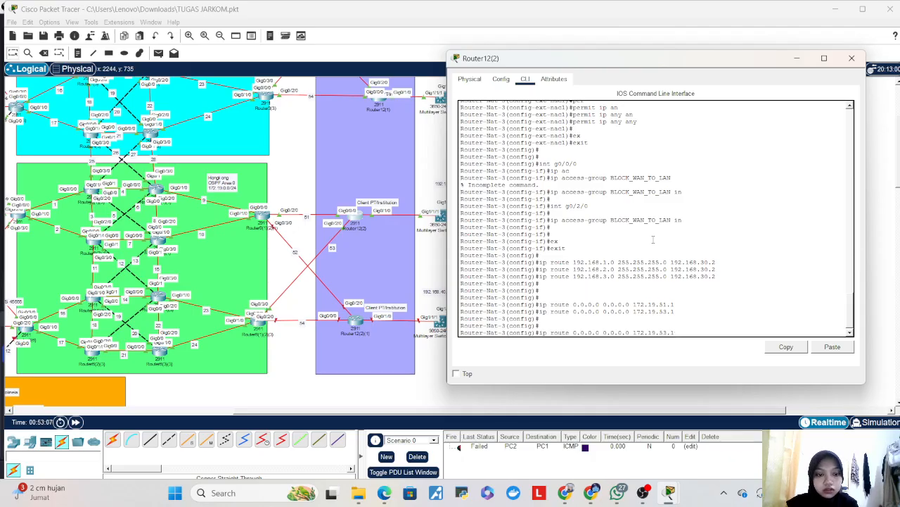
key(Left)
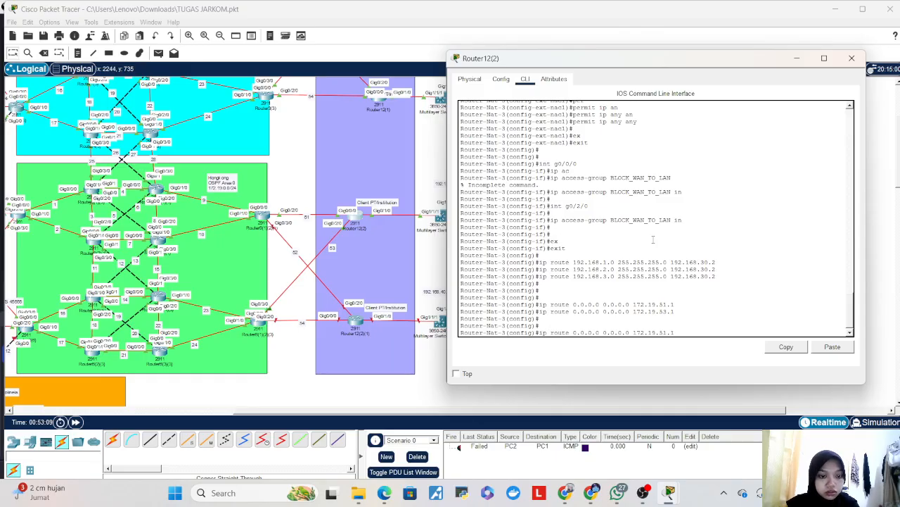
text(10)
key(Return)
- Leave configuration mode on Router-Nat-3, save the running configuration, and close the router's window
text(end)
key(Return)
key(Return)
text(wr)
key(Return)
key(Return)
key(Return)
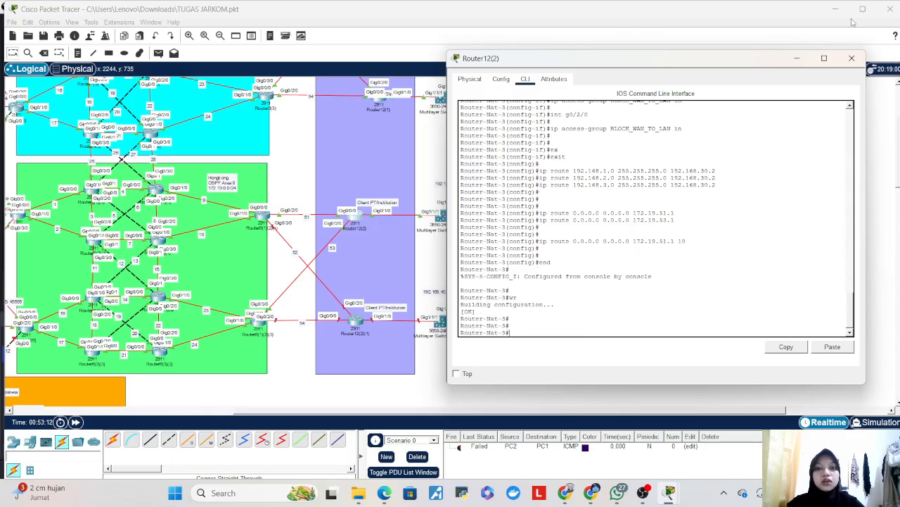
click(852, 58)
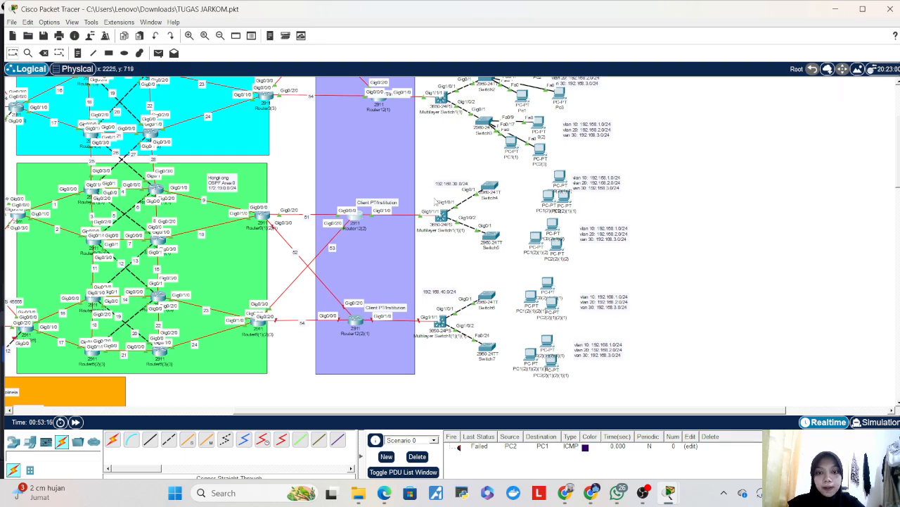
- Open the command line of Multilayer Switch1(1)(1) and decline the initial configuration dialog
click(446, 234)
click(318, 92)
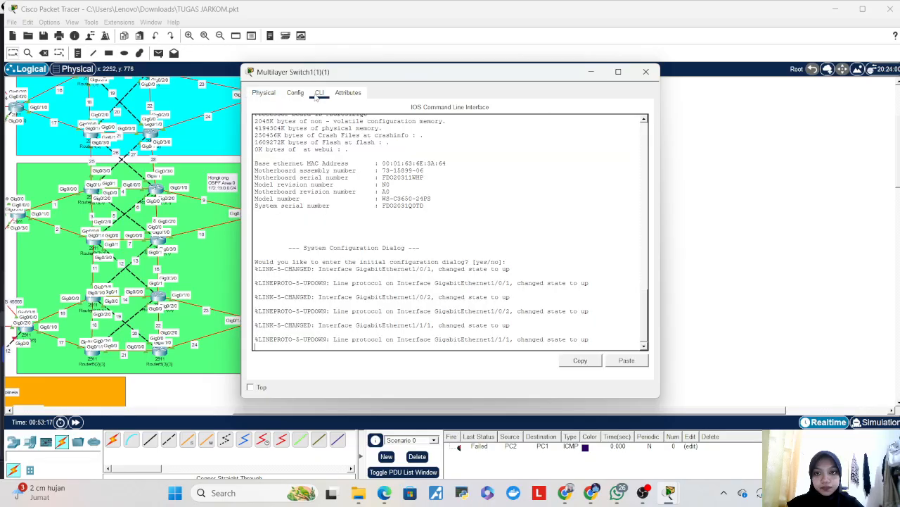
key(Return)
text(no)
key(Return)
key(Return)
- Enter global configuration mode on the multilayer switch and set its hostname to SW3-3
text(en)
key(Return)
text(conf t)
key(Return)
text(ho)
key(Tab)
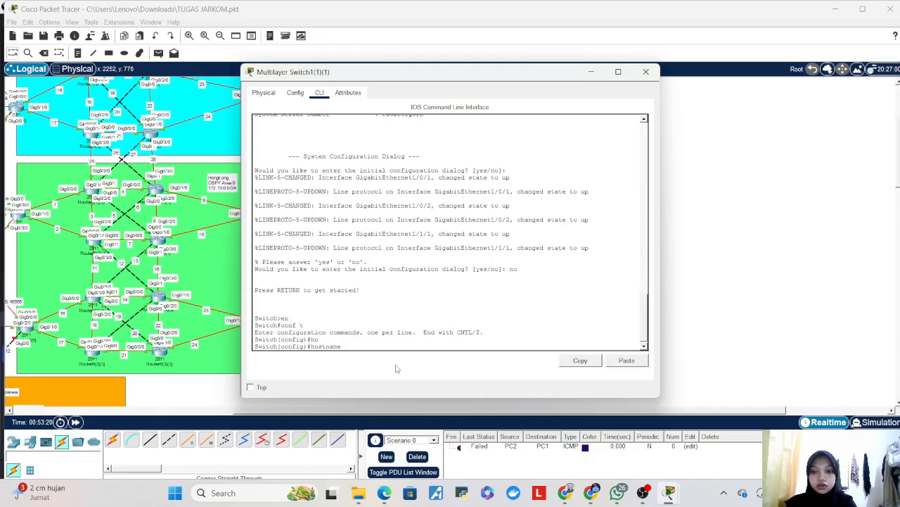
text(SW)
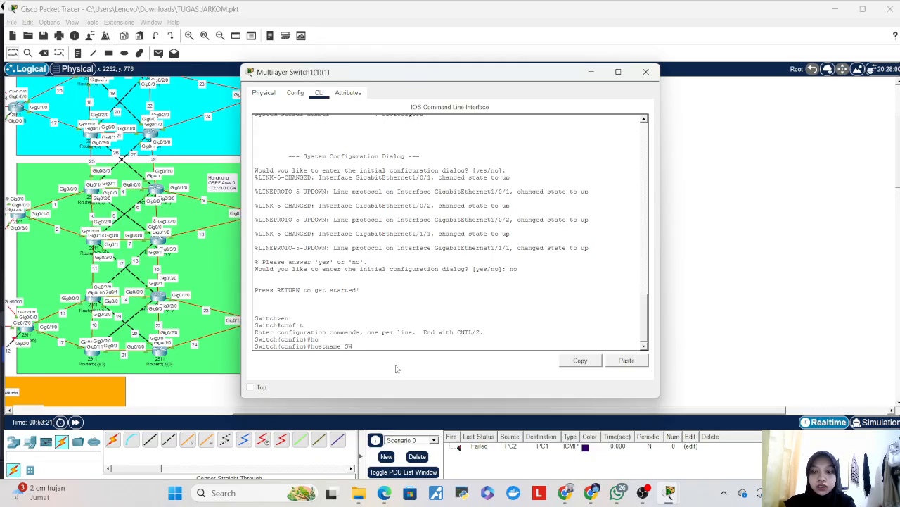
text(3-3)
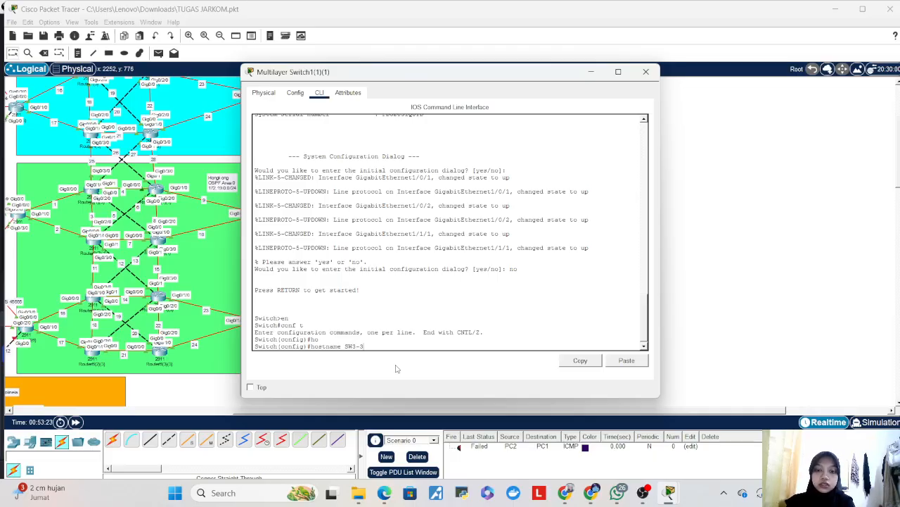
key(Return)
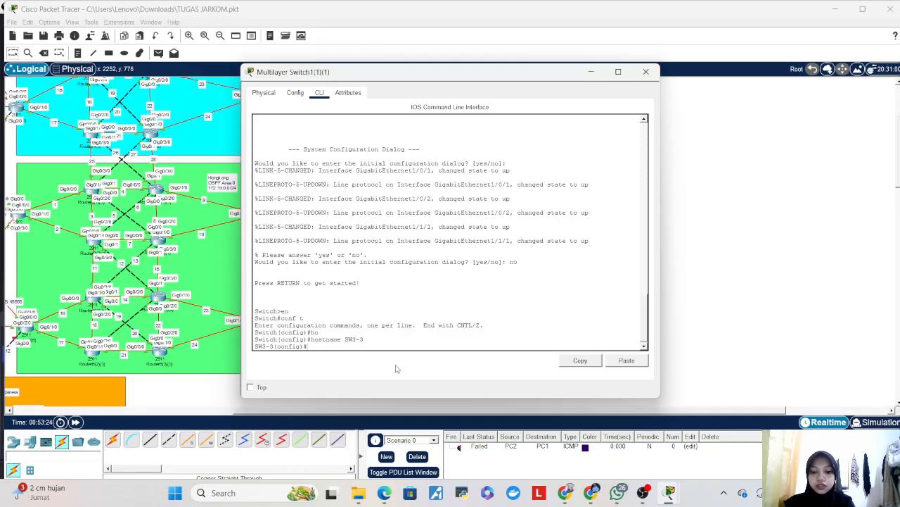
- Assign 192.168.30.2 with mask 255.255.255.0 to the VLAN 1 interface and enable the interface
text(int vlan 1)
key(Return)
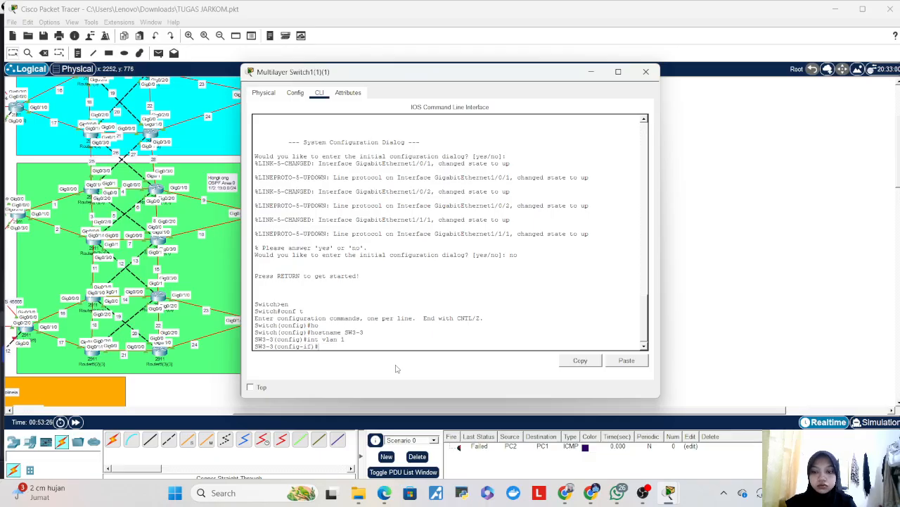
text(ip address)
key(Tab)
text(192.168.30.2 255.2)
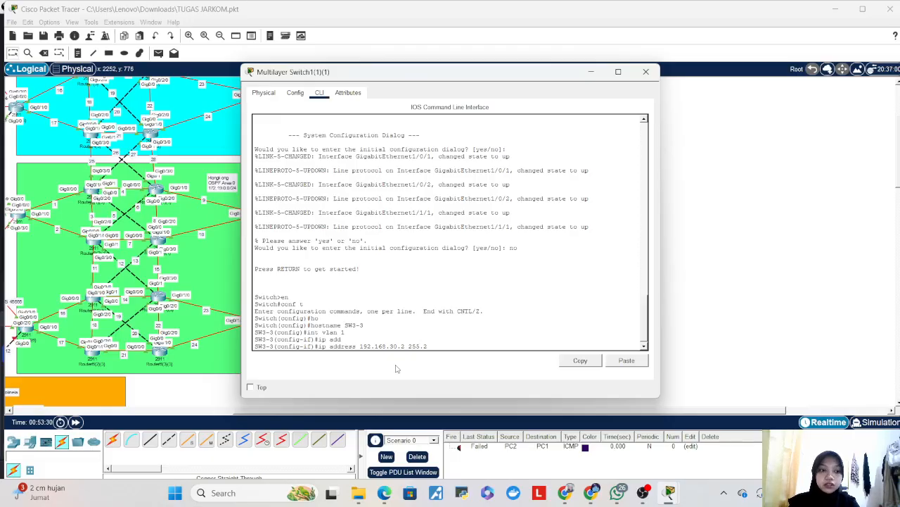
text(55.255.0)
key(Return)
text(nfig-if)#n)
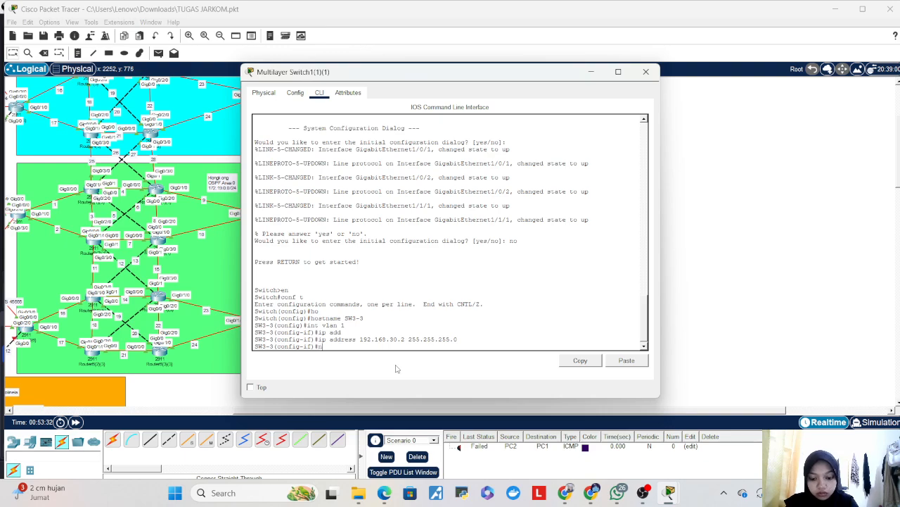
text(o sh)
key(Return)
key(Return)
key(Return)
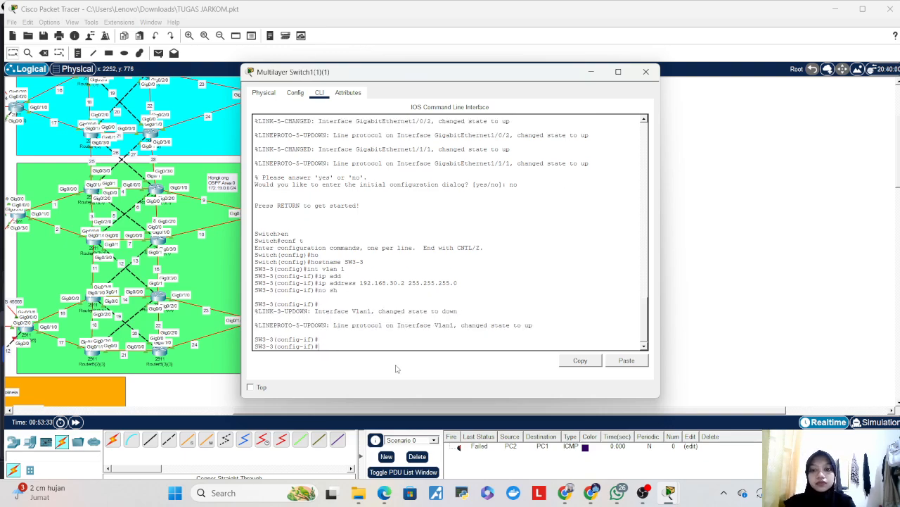
- Leave the VLAN 1 interface configuration and create VLAN 10 with the name VLAN_10
text(ex)
key(Return)
key(Return)
text(vlan 10)
key(Return)
text(name)
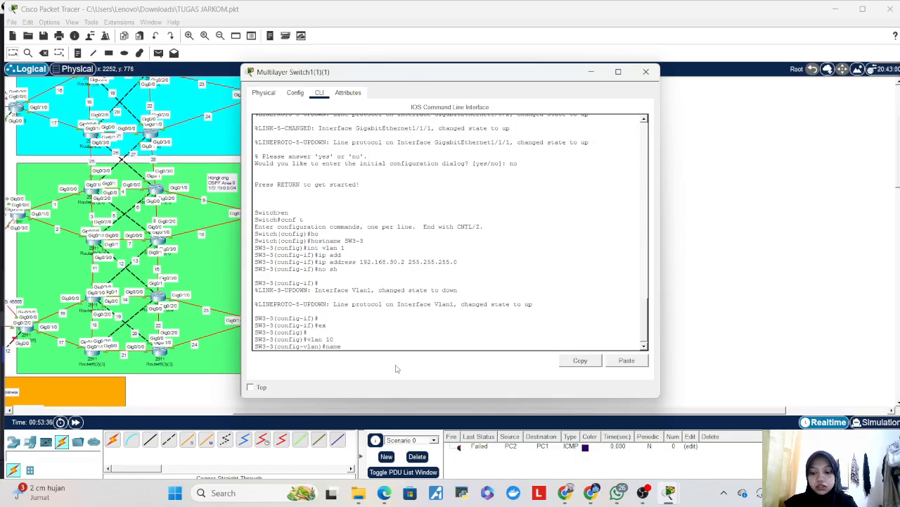
text( VLAN_10)
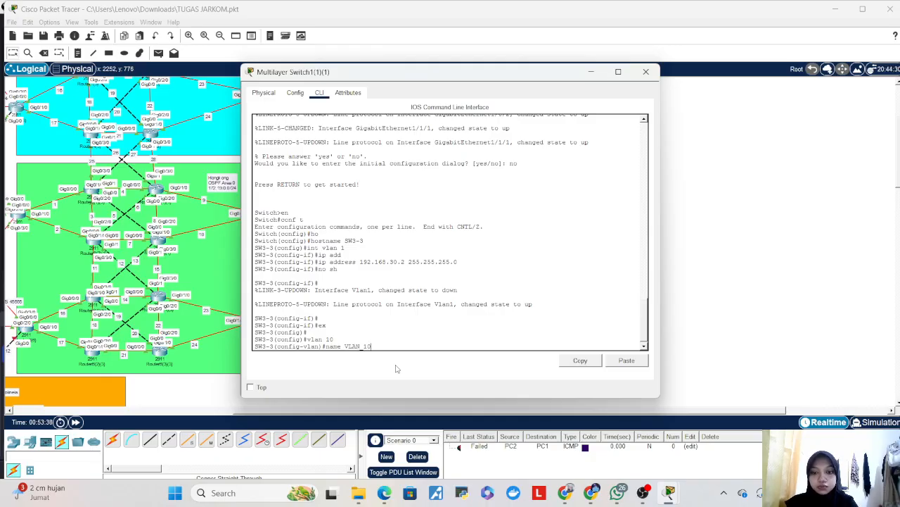
key(Return)
- Create VLAN 20 with the name VLAN_20
text(vlan 10)
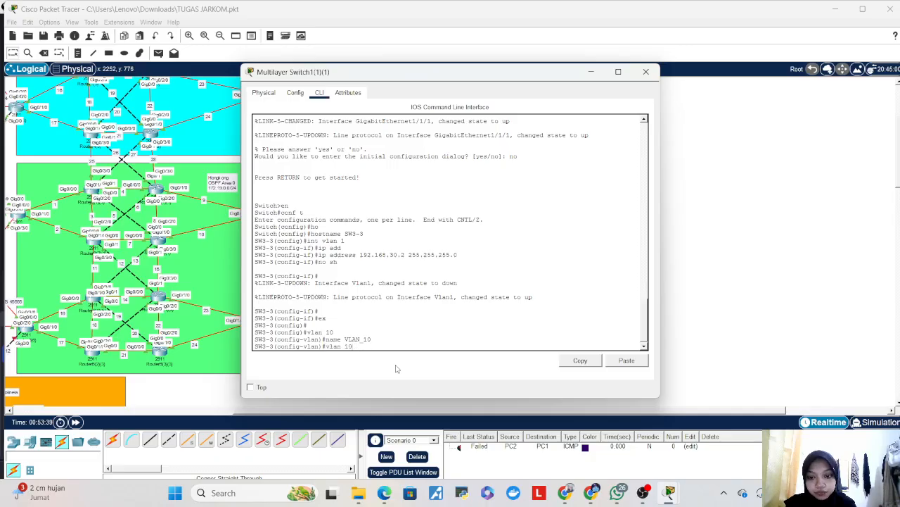
key(Return)
text(name VLAN_10)
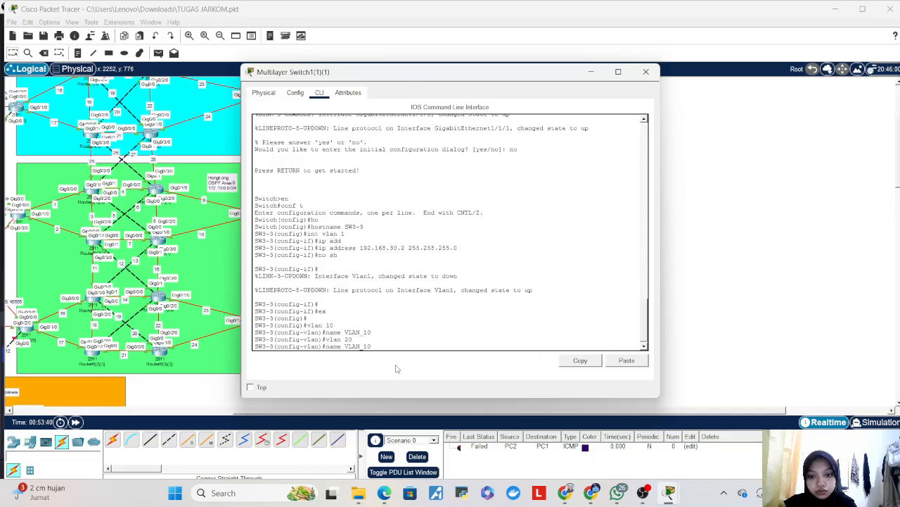
key(BackSpace)
key(BackSpace)
text(20)
key(Return)
- Create VLAN 30 with the name VLAN_30 and return to global configuration mode
text(vlan 20)
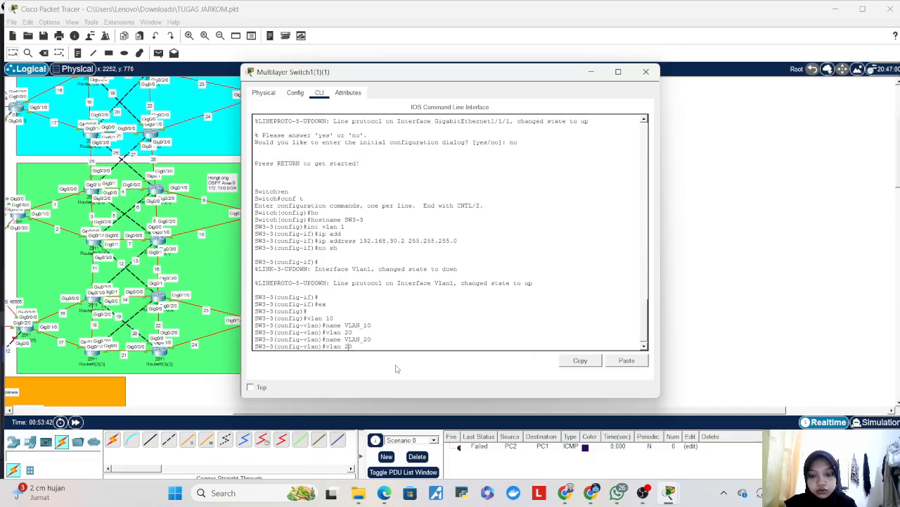
key(BackSpace)
text(3)
key(Return)
key(Up)
key(Up)
key(BackSpace)
key(BackSpace)
text(30)
key(Return)
key(Return)
key(Return)
text(ex)
key(Return)
key(Return)
- Configure the VLAN 10 interface with address 192.168.1.1 and mask 255.255.255.0
text(int vlan 10)
key(Return)
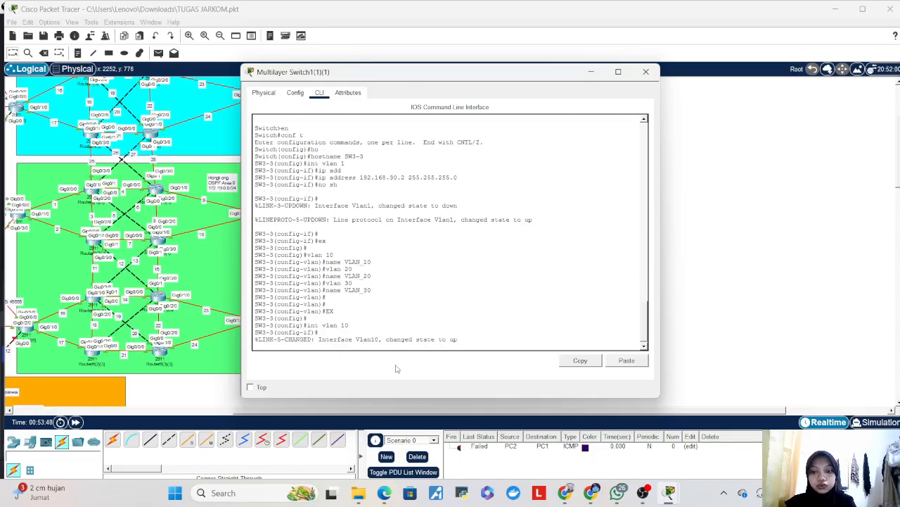
key(Return)
text(ip add)
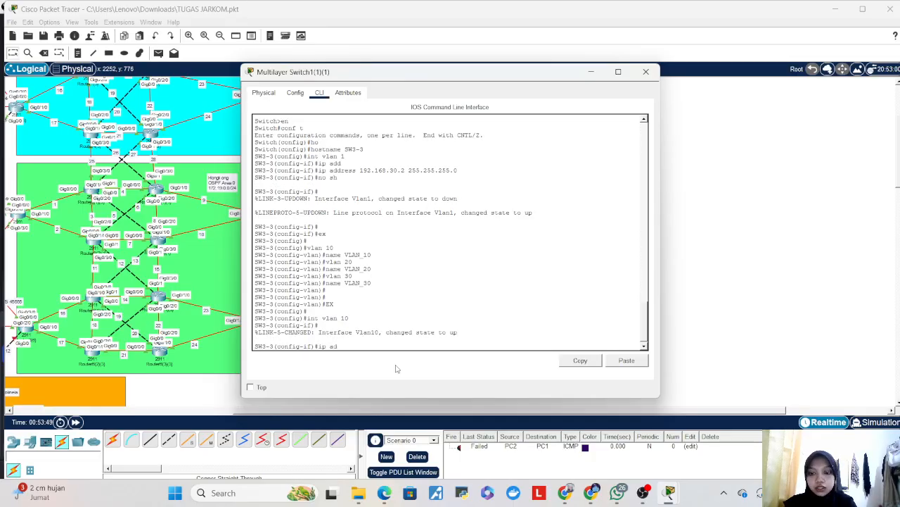
key(Tab)
text(192)
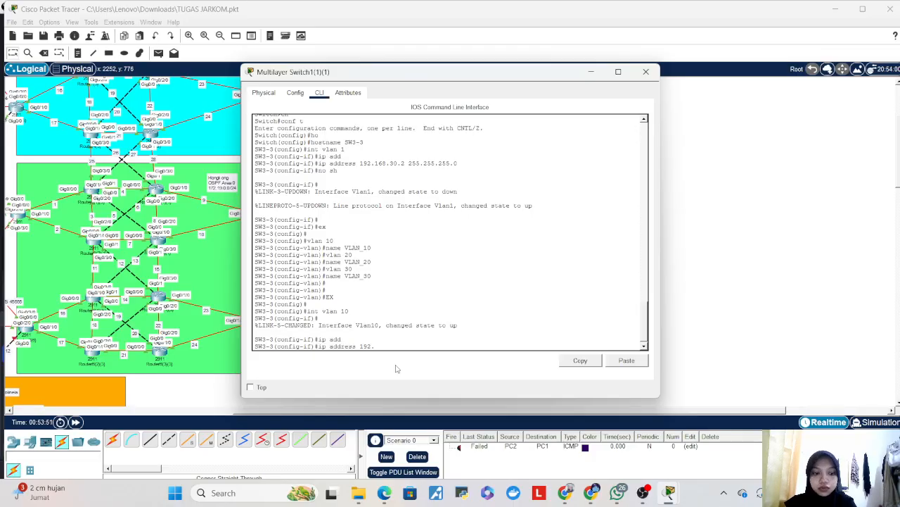
text(.168.1.1 255)
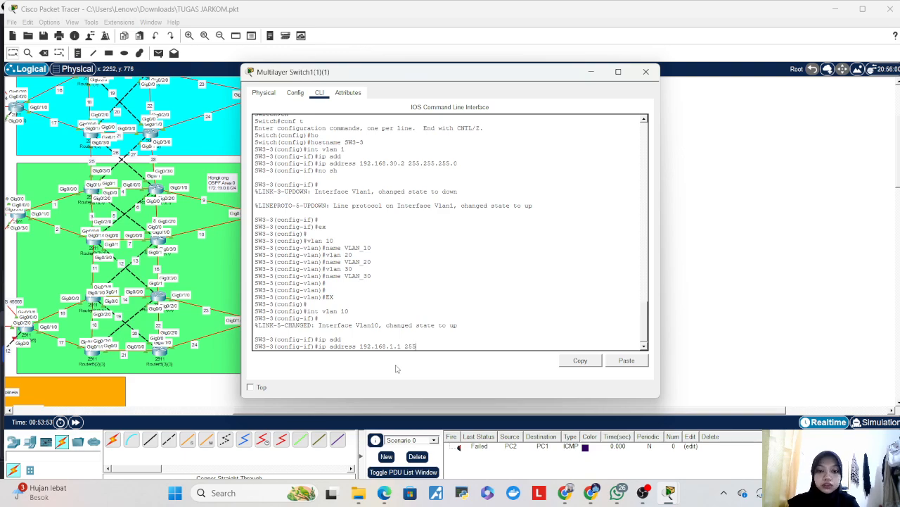
text(.255.255.)
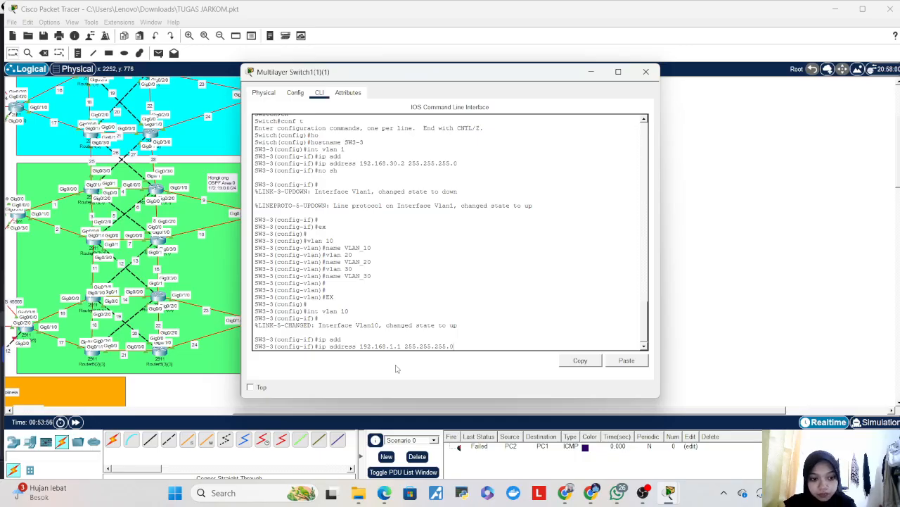
text(0)
key(Return)
key(Return)
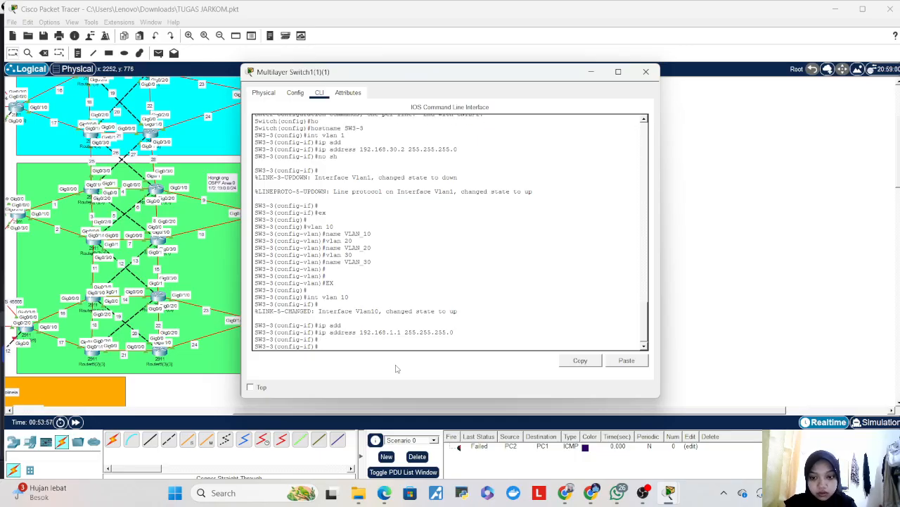
- Configure the VLAN 20 interface with address 192.168.2.1 and mask 255.255.255.0
key(Up)
key(Up)
key(Up)
key(BackSpace)
key(BackSpace)
text(20)
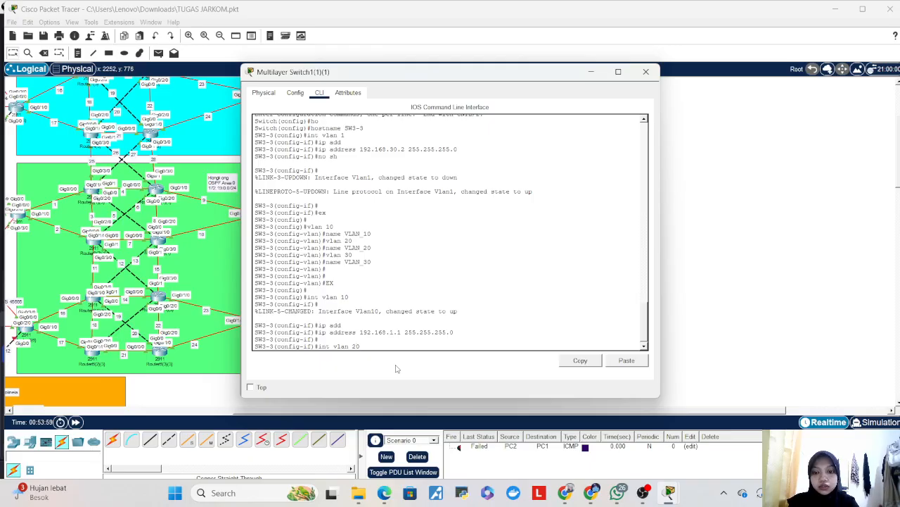
key(Return)
key(Up)
key(Down)
key(Return)
key(Return)
key(Up)
key(Up)
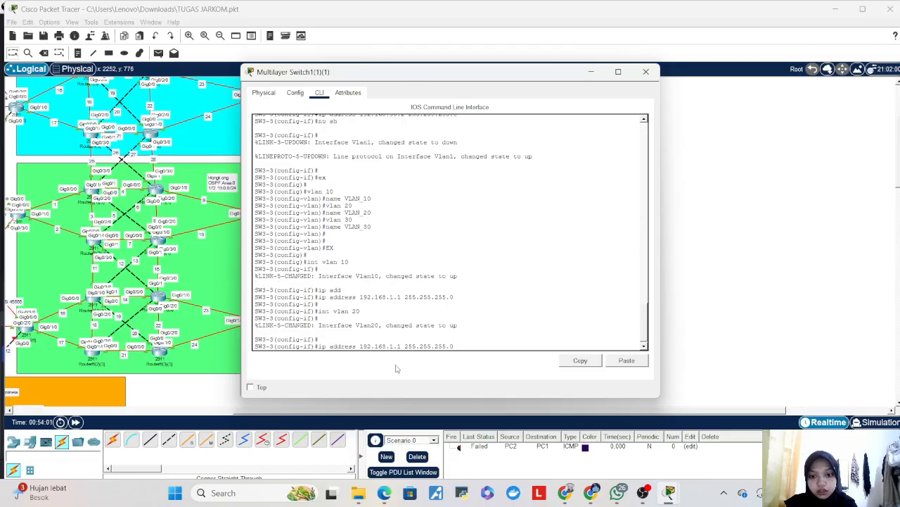
key(Left)
key(Left)
key(Left)
key(Left)
key(Left)
key(Left)
key(Left)
key(Left)
key(Left)
key(Left)
key(Left)
key(Left)
key(Left)
key(Left)
key(Left)
key(Left)
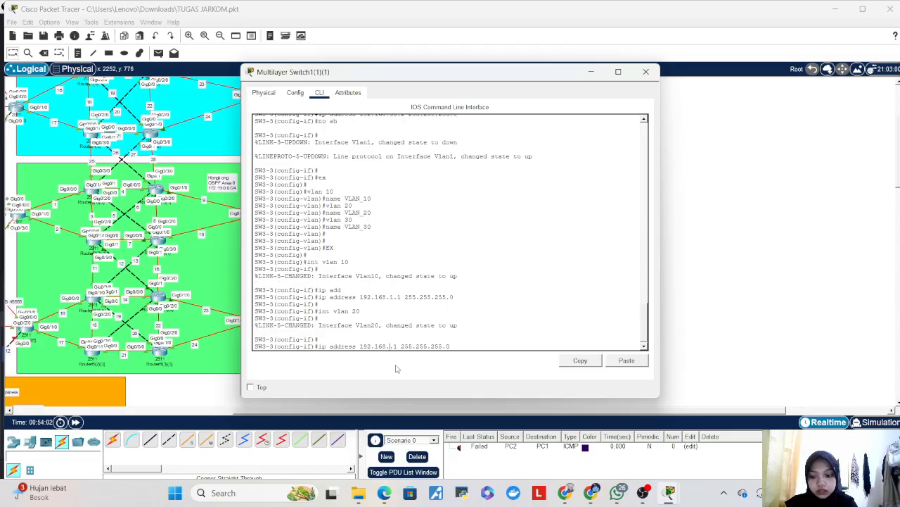
key(BackSpace)
text(2)
key(Return)
key(Return)
key(Return)
- Configure the VLAN 30 interface with address 192.168.3.1 and mask 255.255.255.0
key(Up)
key(Up)
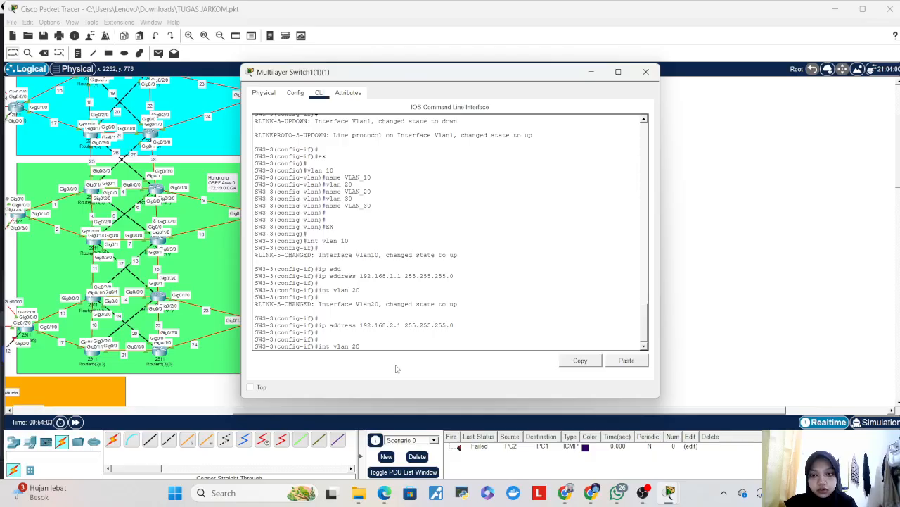
key(BackSpace)
key(BackSpace)
text(30)
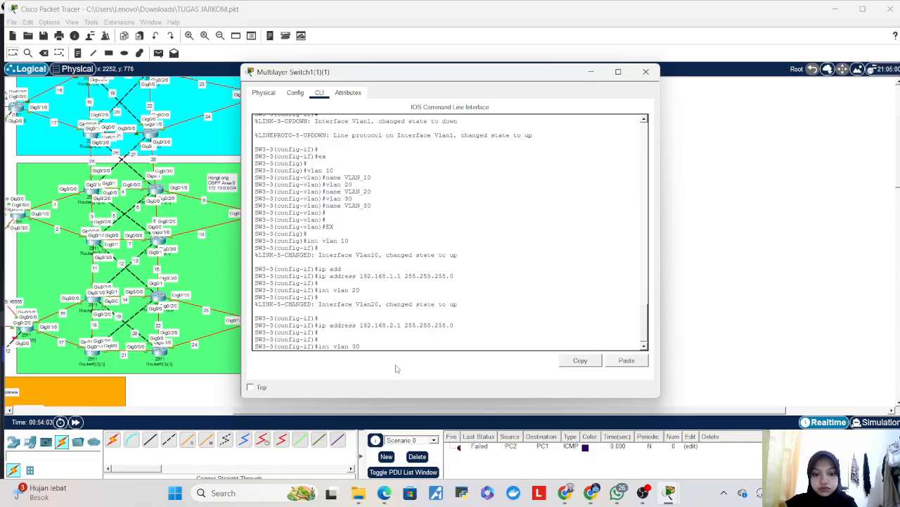
key(Return)
key(Up)
key(Up)
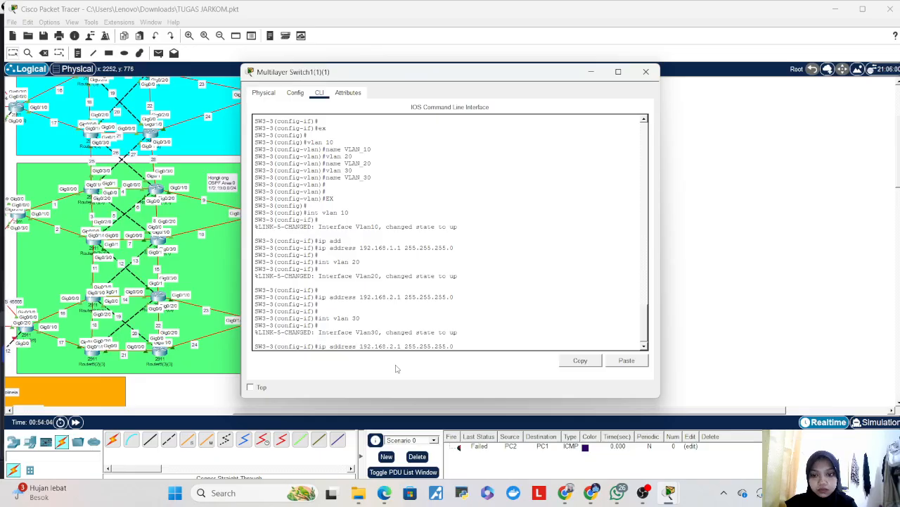
key(BackSpace)
text(3)
key(Return)
key(Return)
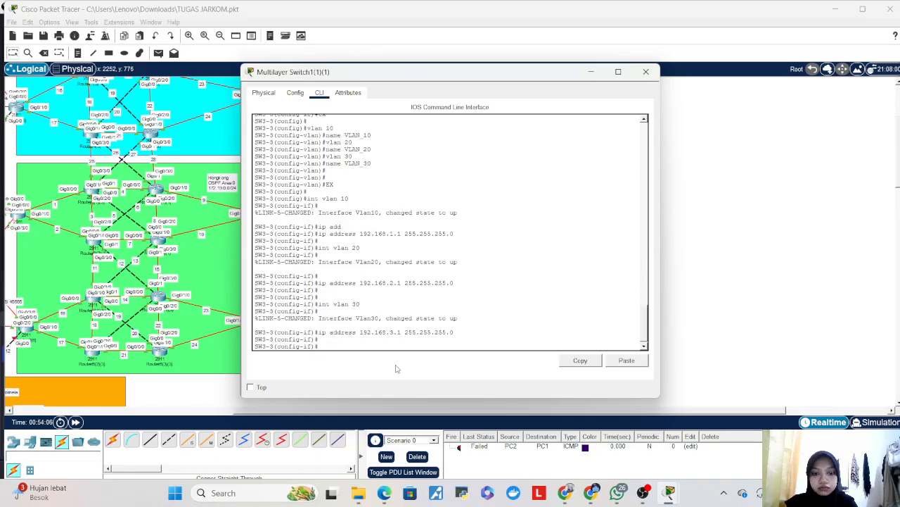
key(Return)
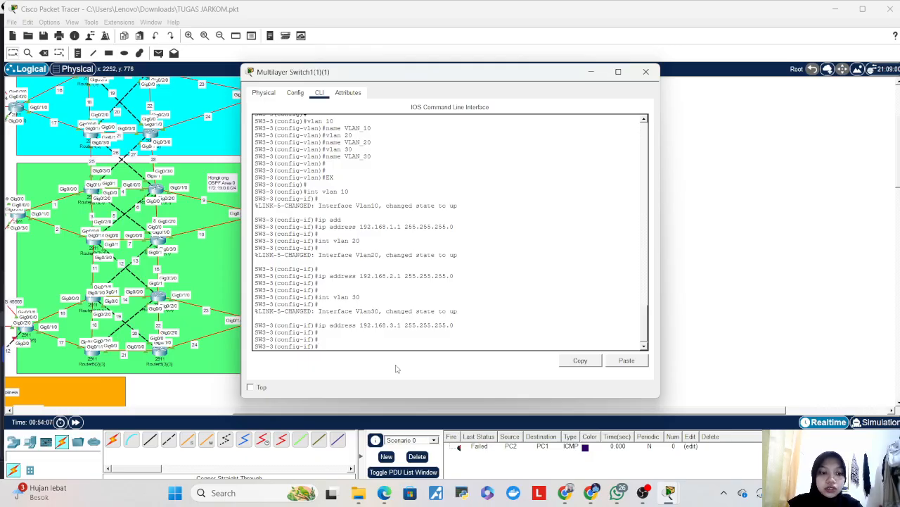
- Return to global configuration mode and enable IP routing on SW3-3
text(ip r)
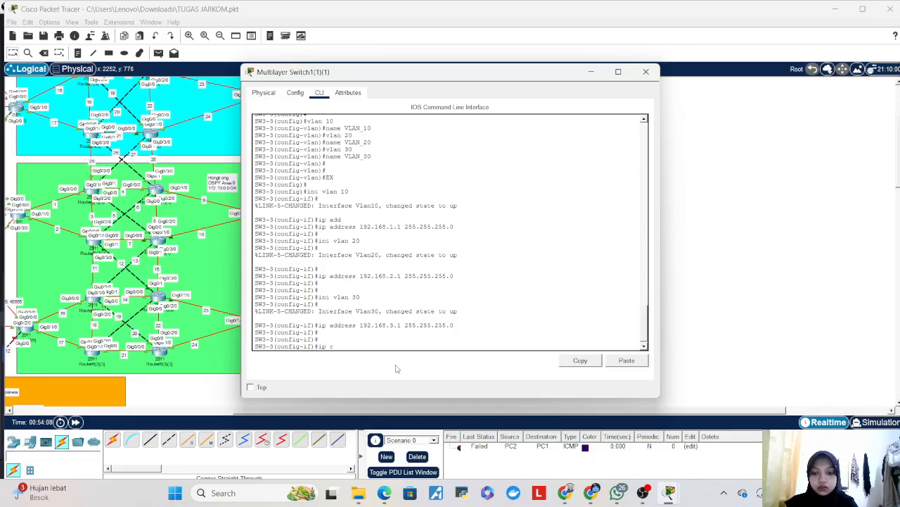
text(o)
key(BackSpace)
key(BackSpace)
key(BackSpace)
key(BackSpace)
key(BackSpace)
text(ex)
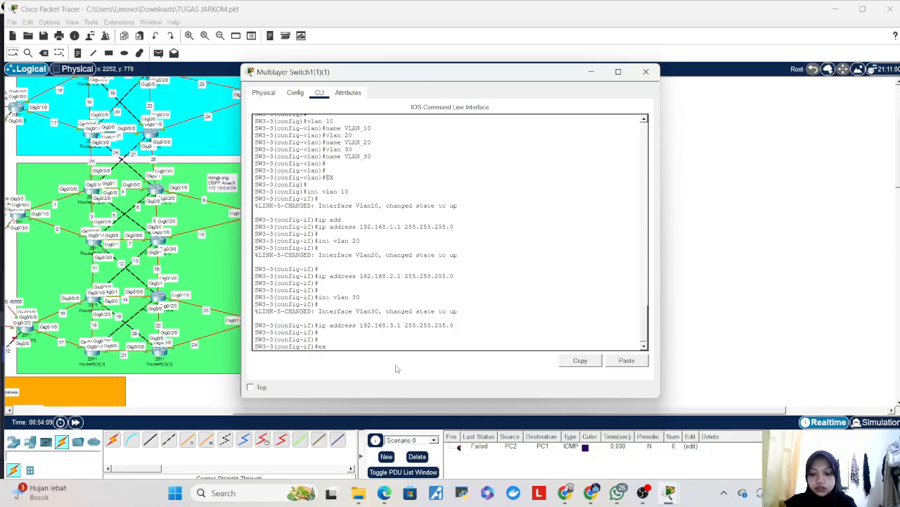
key(Tab)
key(Return)
text(ip routing)
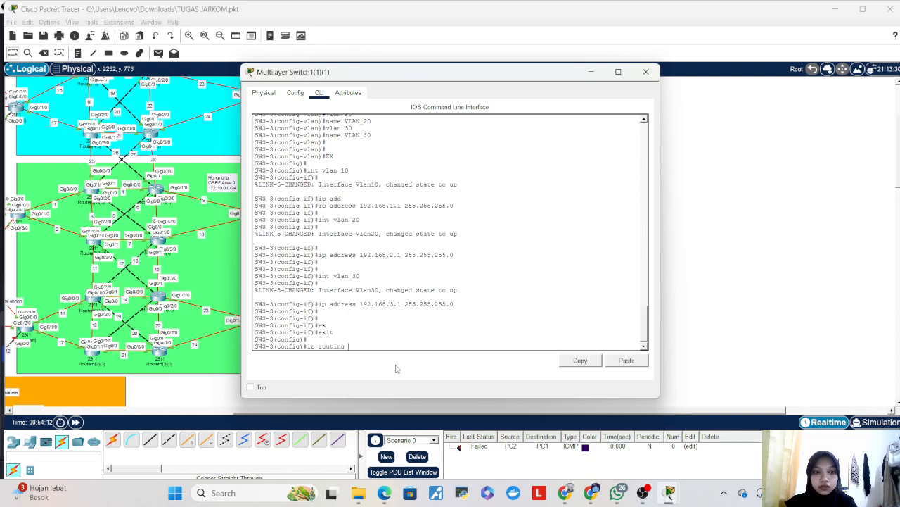
key(Return)
- Set interface g1/0/1 on SW3-3 to trunk mode
text(int)
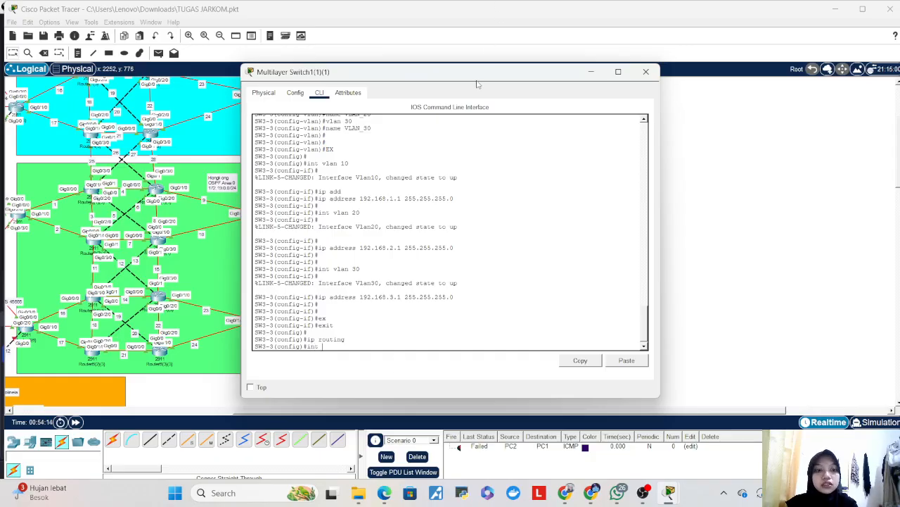
drag(470, 79, 715, 66)
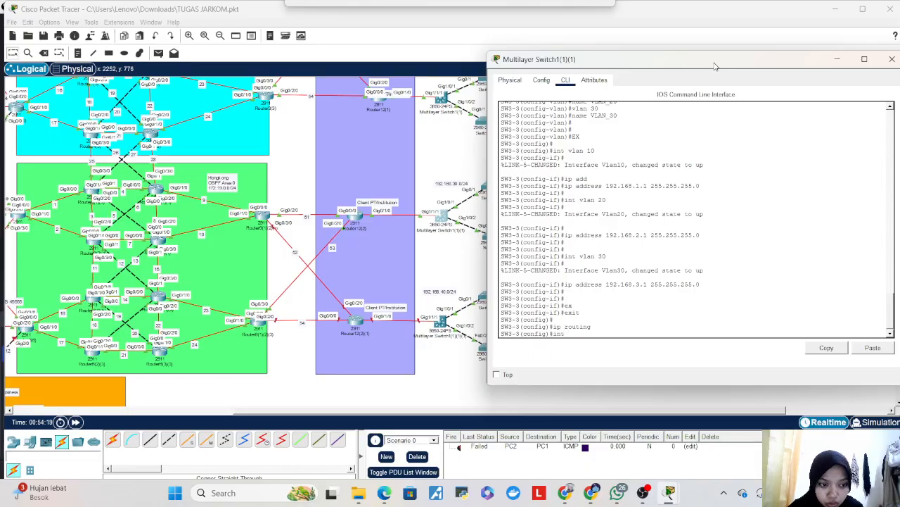
drag(715, 66, 695, 71)
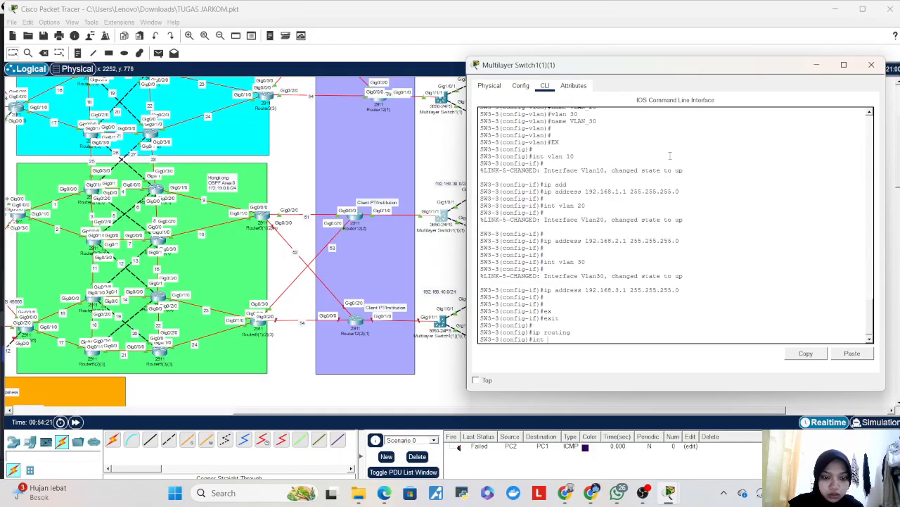
text(g0)
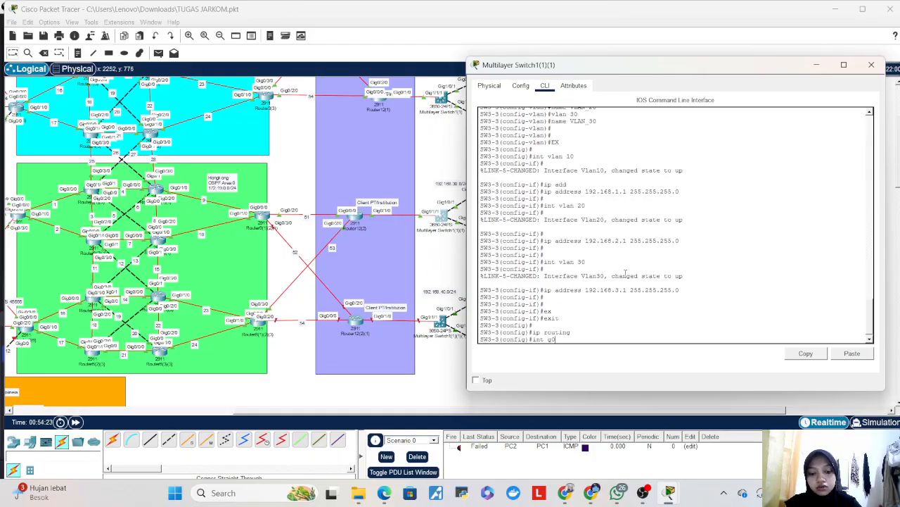
key(BackSpace)
text(1/0/1)
key(Return)
text(sw)
key(Tab)
text(m)
key(Tab)
text(tr)
key(Tab)
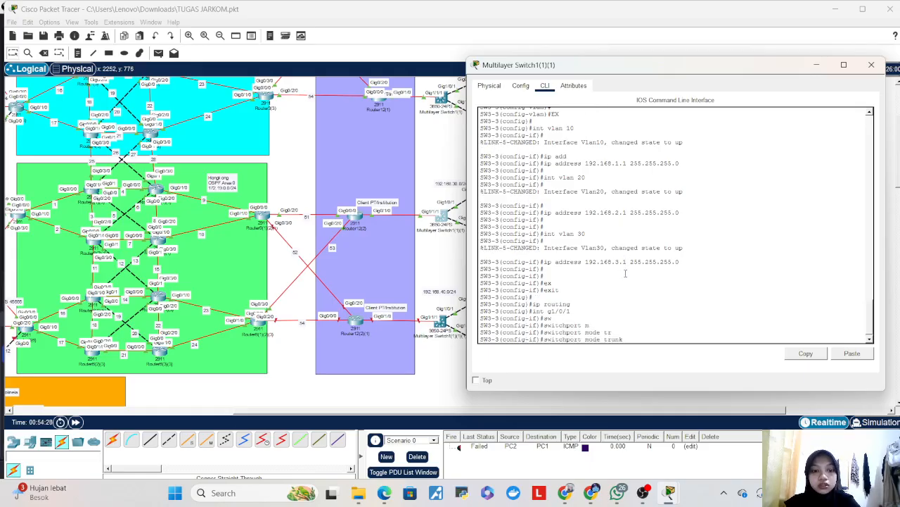
key(Return)
- Allow VLANs 10, 20 and 30 on the g1/0/1 trunk
text(sw)
key(Tab)
text(t)
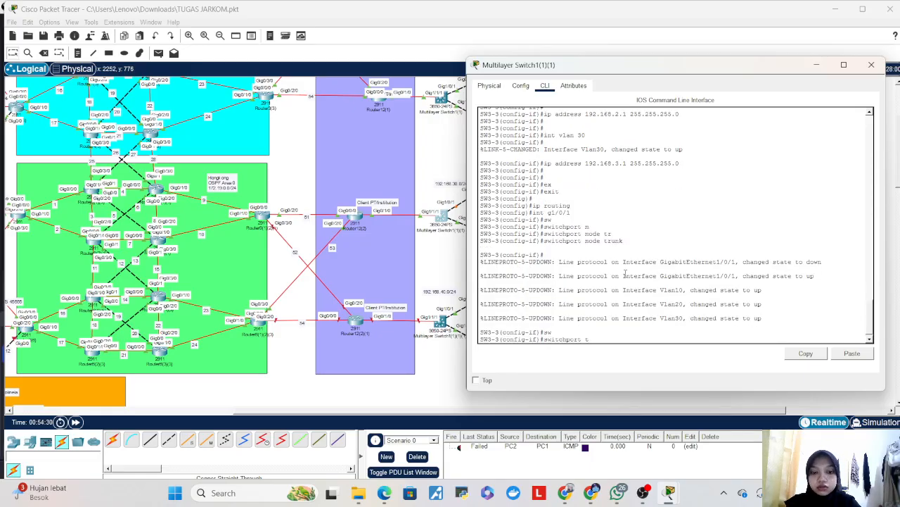
text(runk a)
key(Tab)
text(all)
key(Tab)
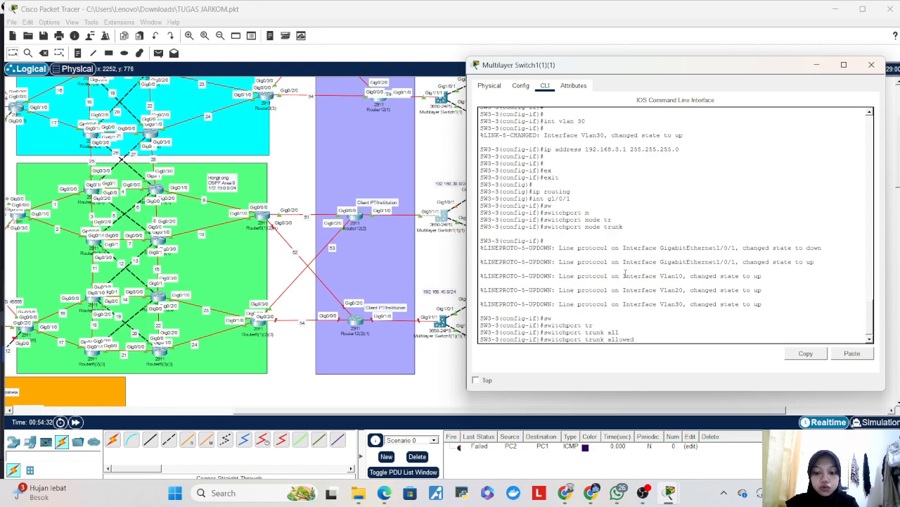
text(vl)
key(Tab)
text(10,20,30)
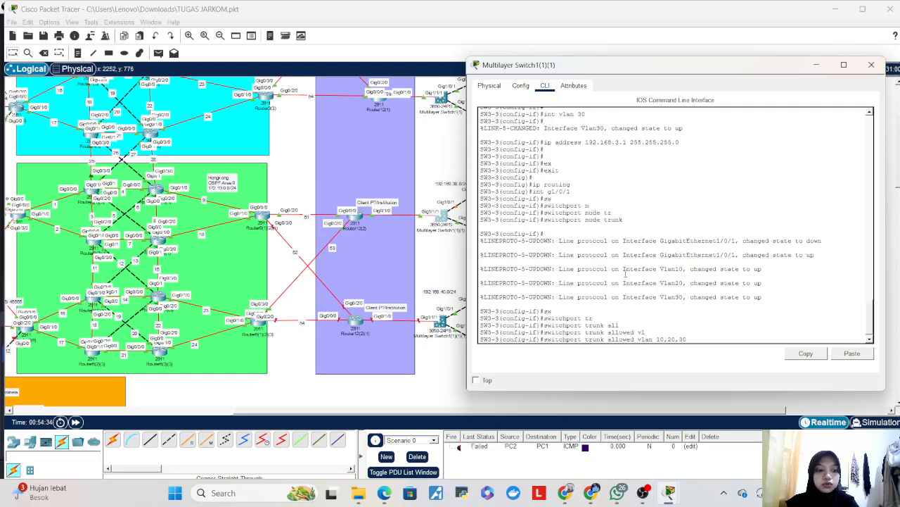
key(Return)
key(Return)
key(Return)
- Set interface g1/0/2 on SW3-3 to trunk mode
key(Up)
key(Up)
key(Up)
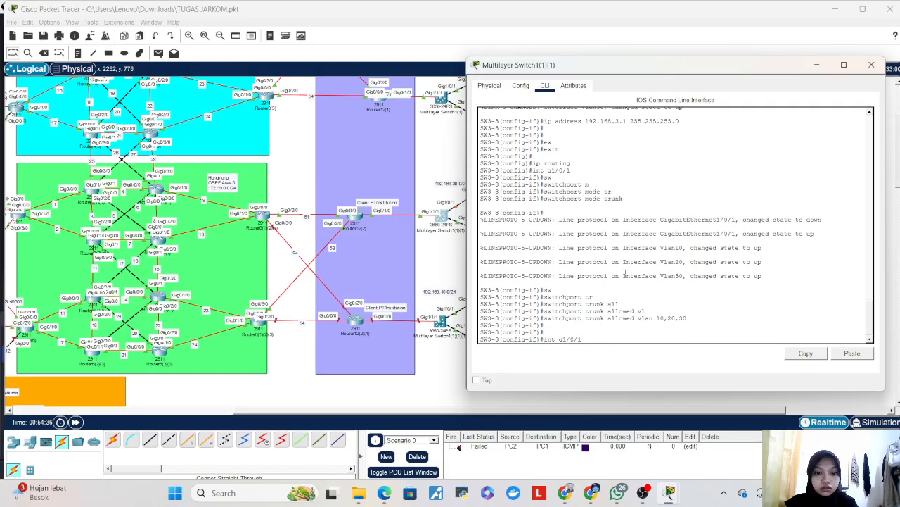
key(BackSpace)
text(2)
key(Return)
key(Up)
key(Up)
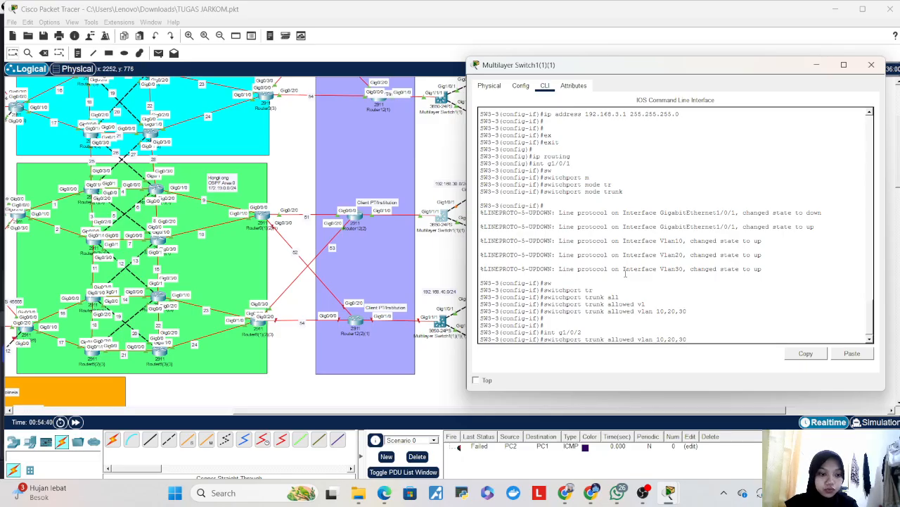
key(Up)
key(Return)
- Allow VLANs 10, 20 and 30 on the g1/0/2 trunk
key(Up)
key(Up)
key(Down)
key(Down)
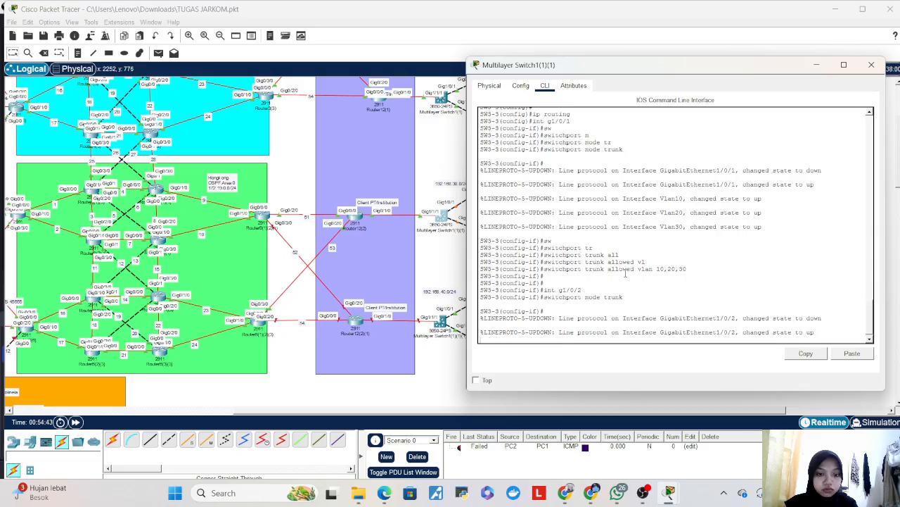
key(Return)
key(Up)
key(Up)
key(Up)
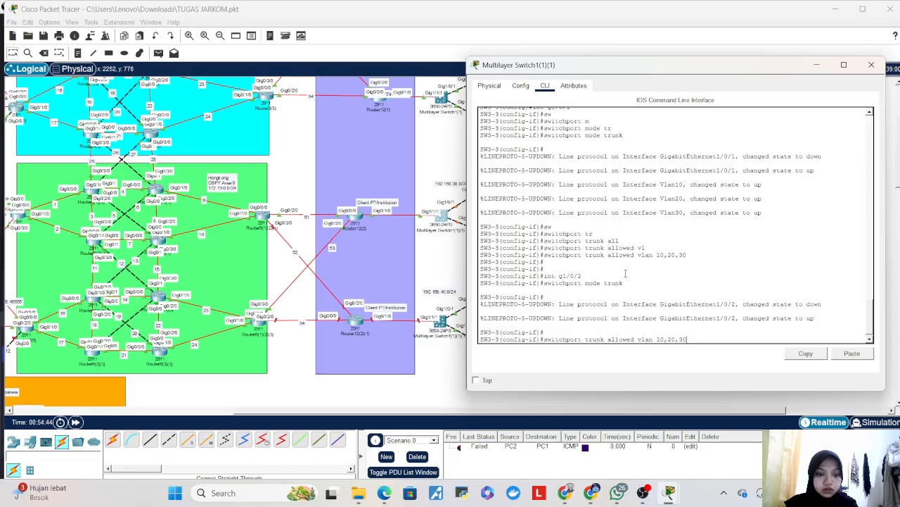
key(Return)
key(Return)
key(Return)
- Leave interface configuration for global configuration mode and try to save the switch configuration from there
text(ex)
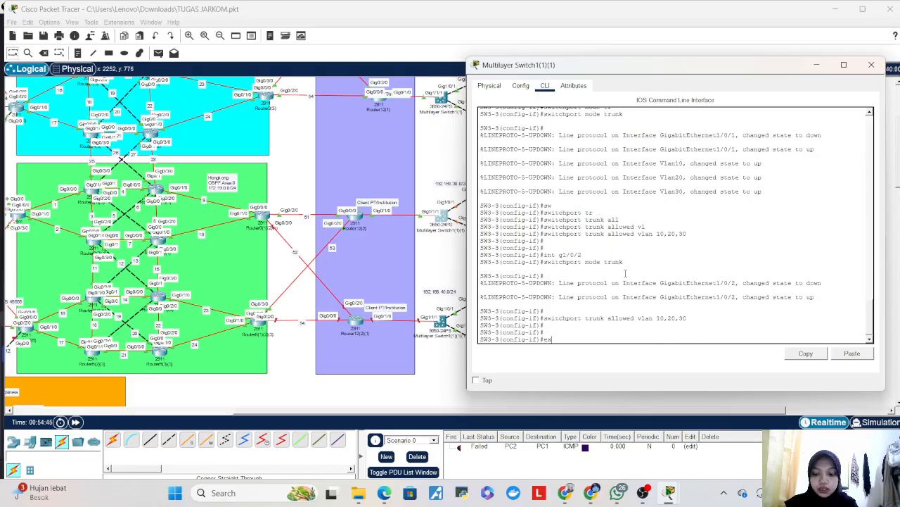
key(Return)
key(Return)
text(wr)
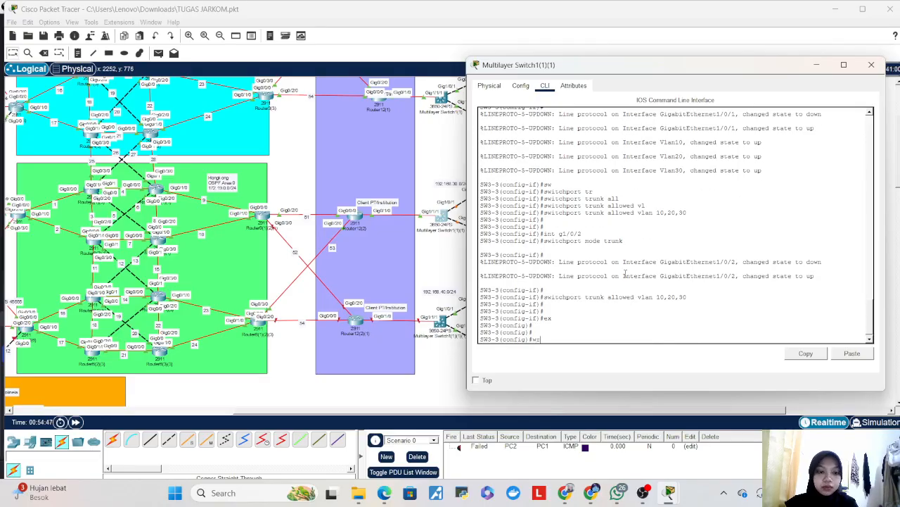
key(Return)
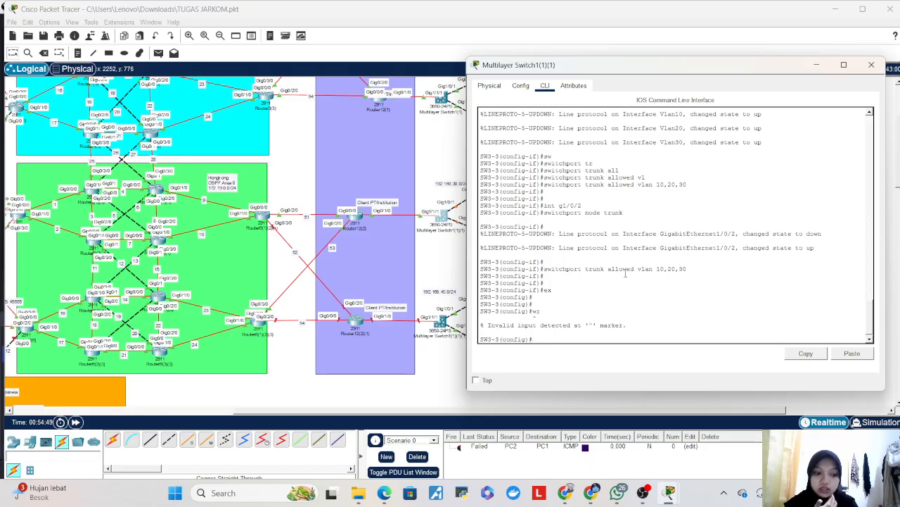
- Add a default route 0.0.0.0 0.0.0.0 with next hop 192.168.30.1 on SW3-3
text(ip route 0.0.0.0 0.0.0.0 192.169)
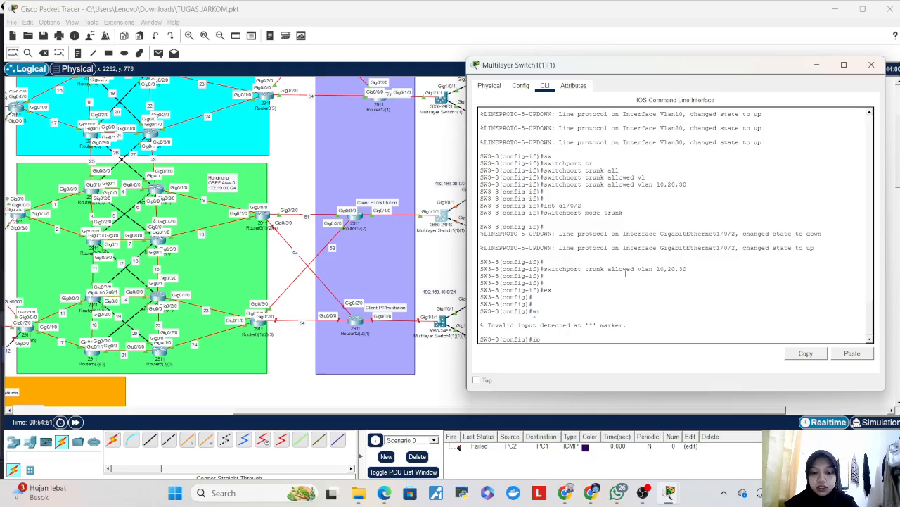
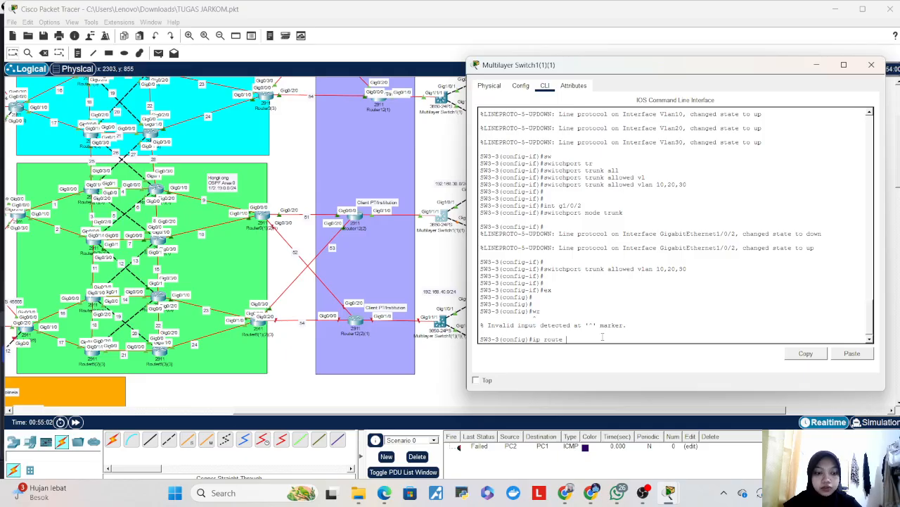
text(0.0.0.0 0.0.0.0 19)
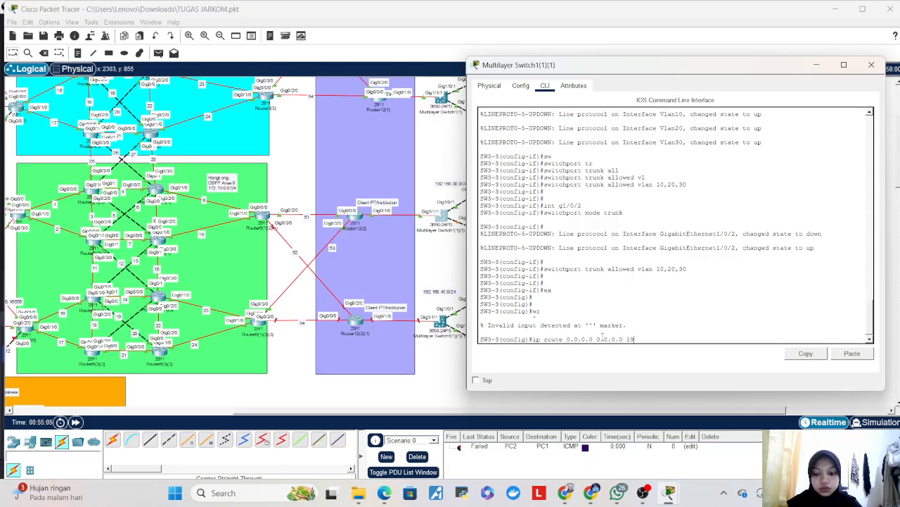
text(2.169)
key(BackSpace)
text(8)
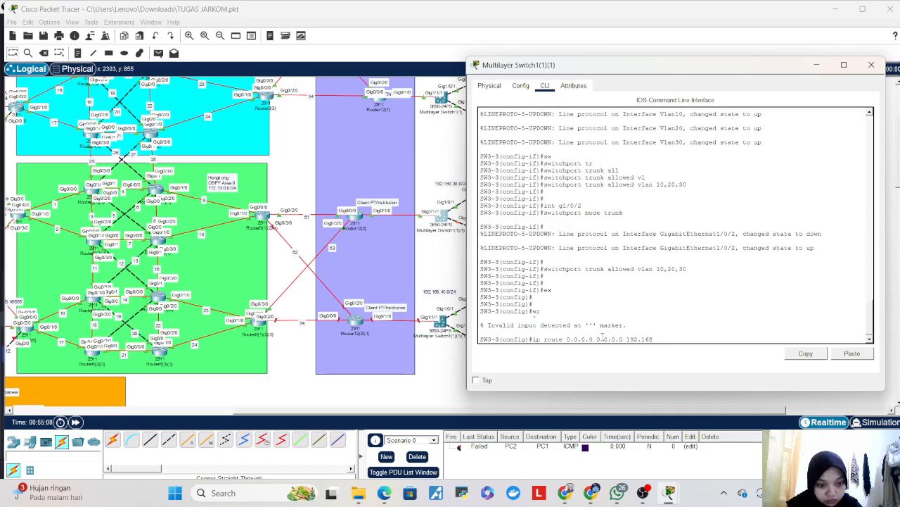
text(.30.1)
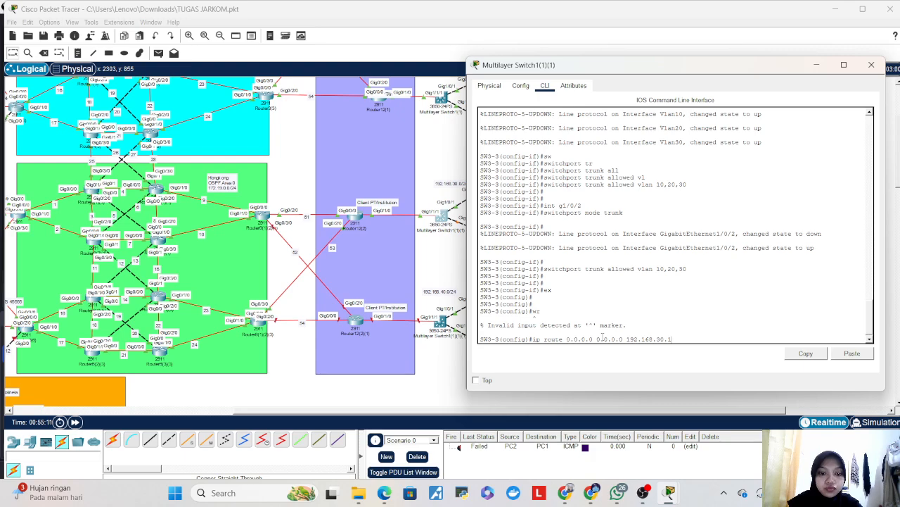
key(Return)
key(Return)
- Leave configuration mode, save SW3-3's configuration with wr, and close the multilayer switch's window
text(end)
key(Return)
key(Return)
key(Return)
key(Return)
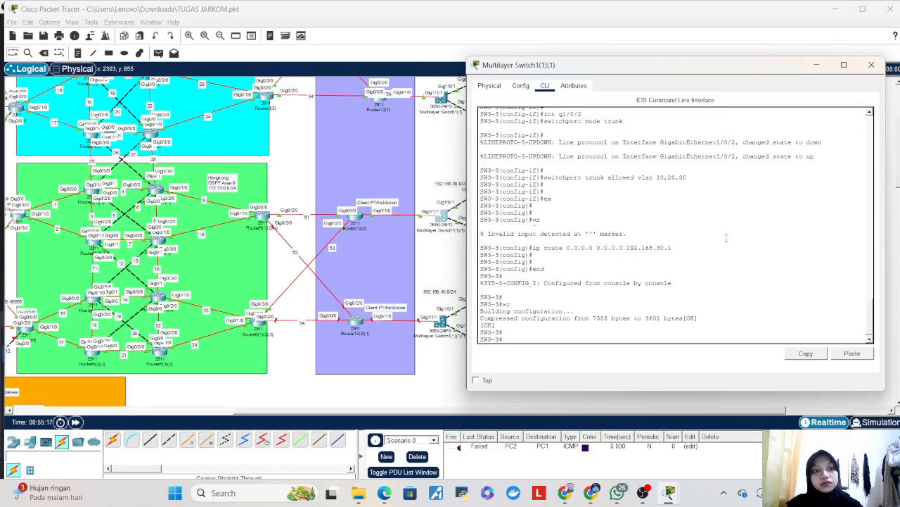
click(871, 64)
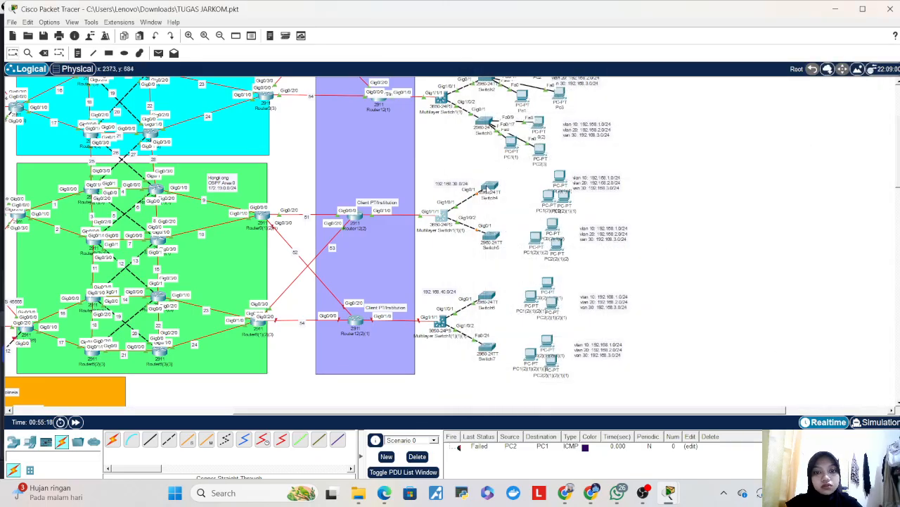
- Open Switch4's command line and enter global configuration mode
click(489, 190)
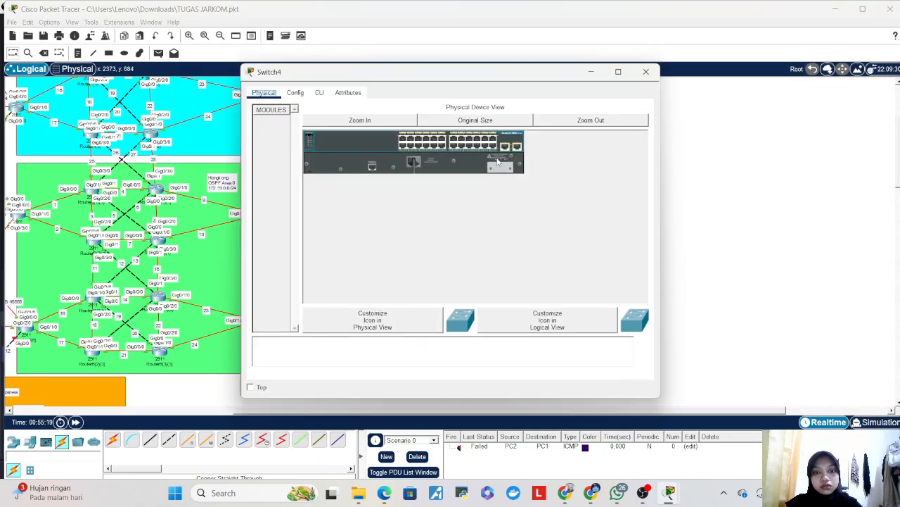
click(320, 93)
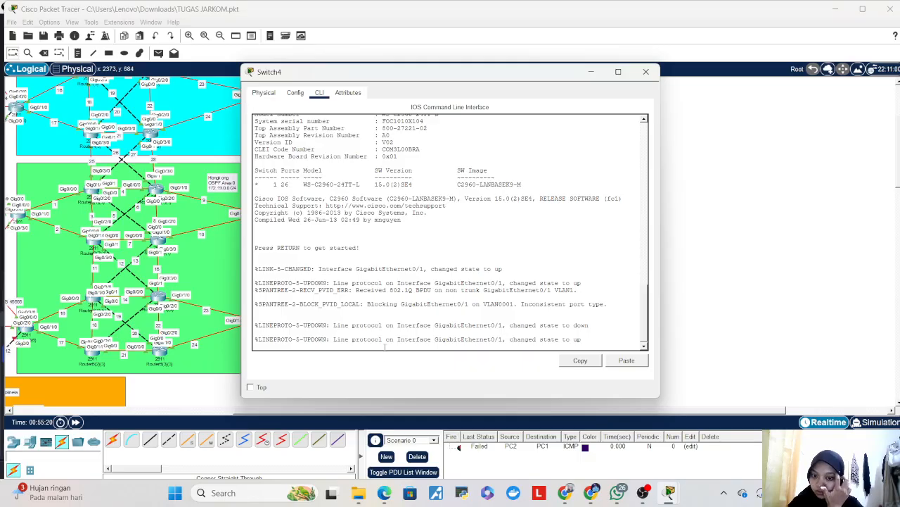
key(Return)
text(en)
key(Return)
text(conf t)
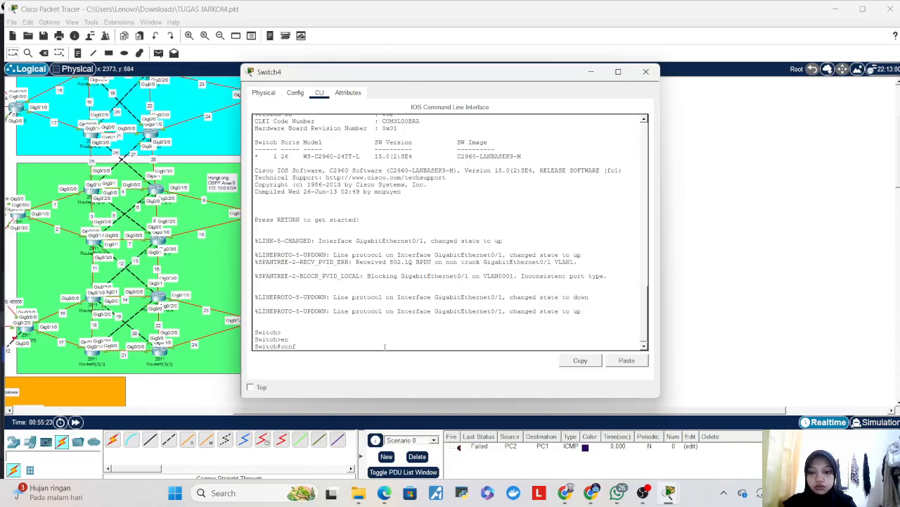
key(Return)
- Set Switch4's hostname to SW5
text(ho)
key(Tab)
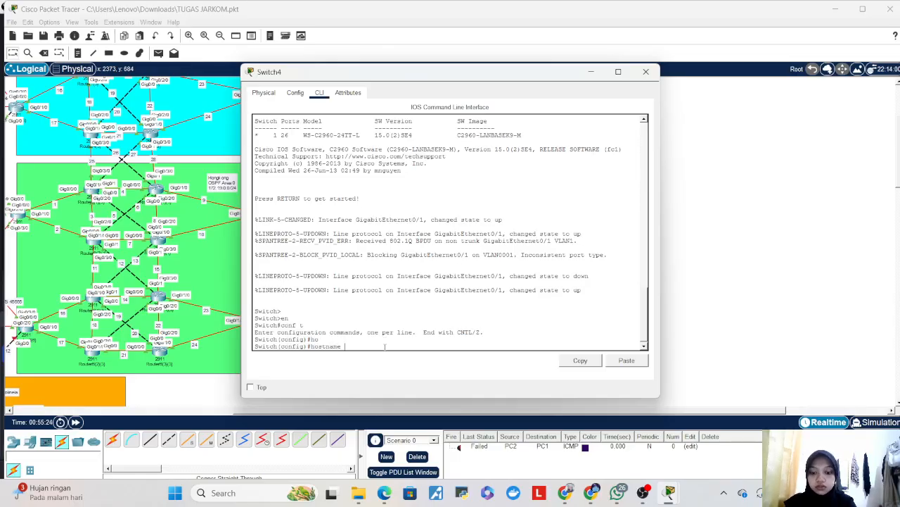
text(SW5)
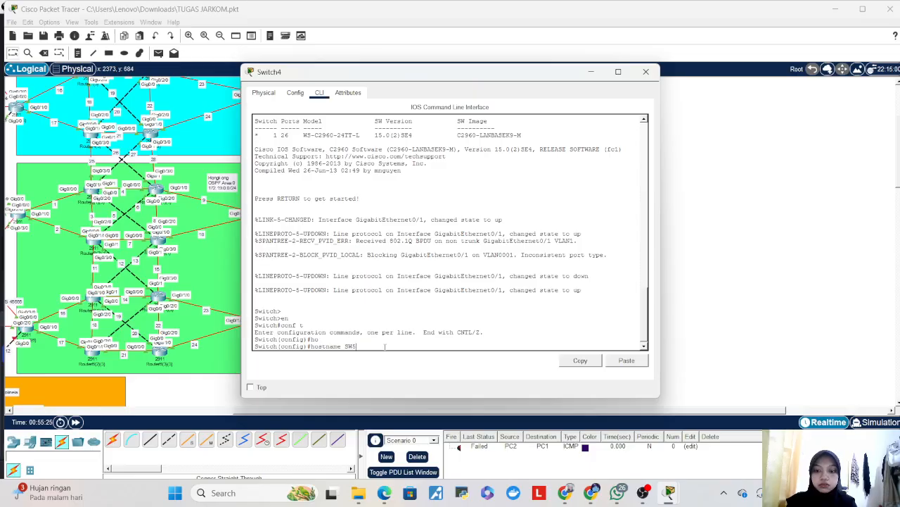
key(Return)
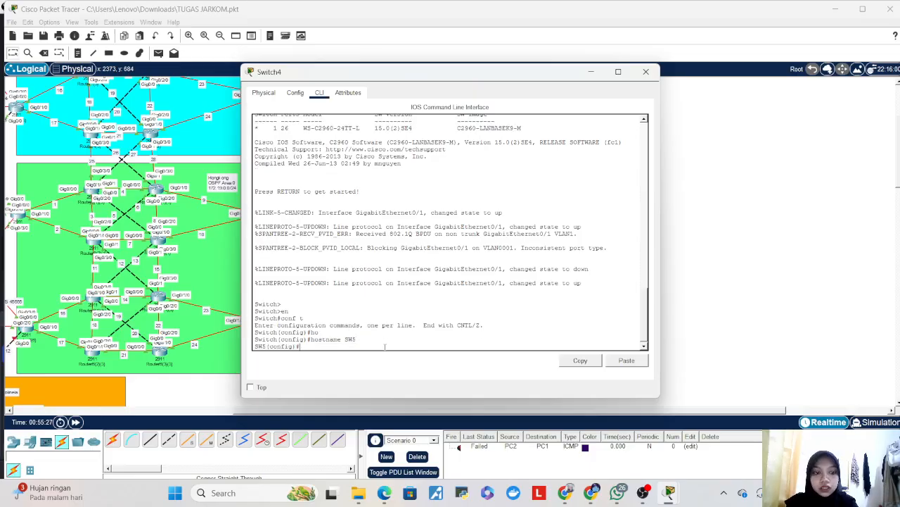
- Create VLAN 10 on SW5 with the name VLAN_10
text(vlan 10)
key(Return)
text(name VLAN)
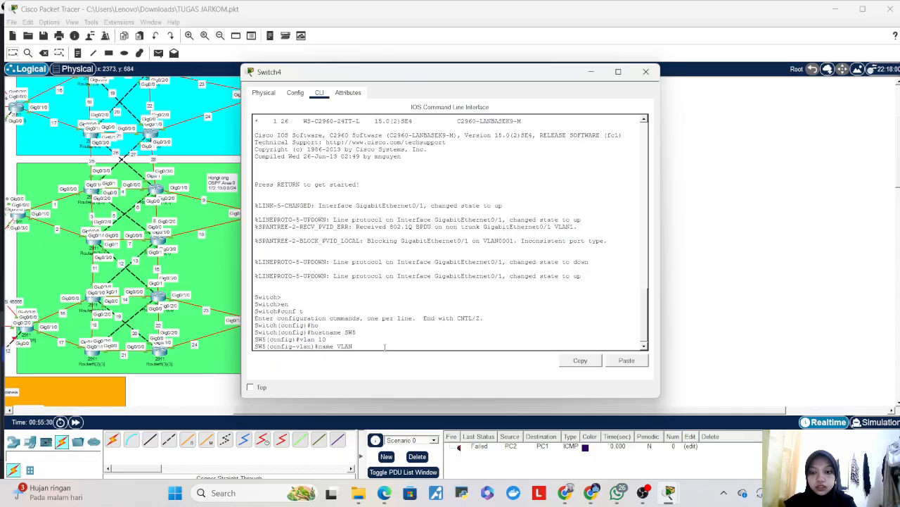
text(_10)
key(Return)
- Create VLAN 20 on SW5 with the name VLAN_20
text(vlan 10)
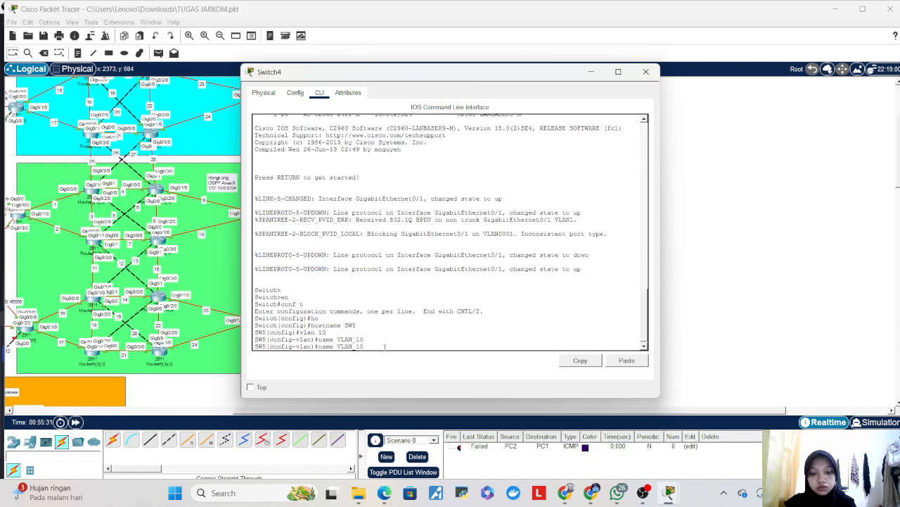
key(Return)
text(name VLAN_10)
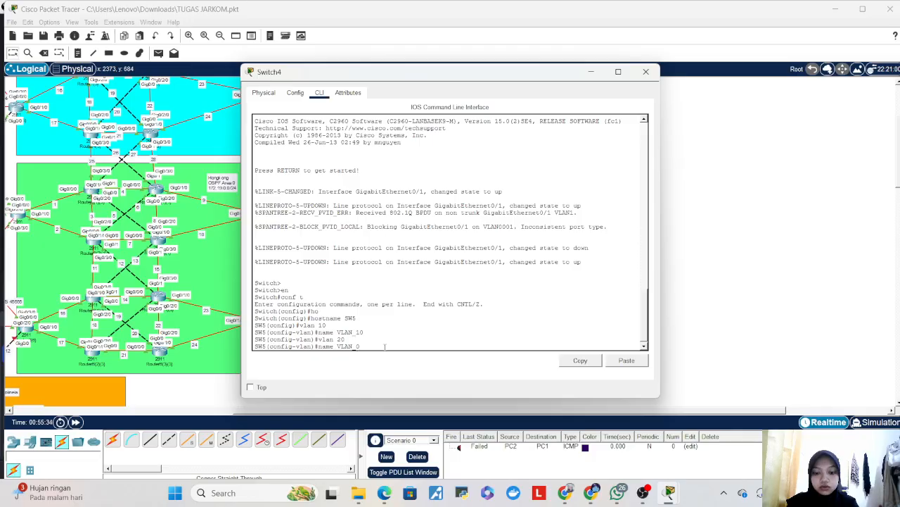
key(Return)
- Create VLAN 30 on SW5 with the name VLAN_30 and return to global configuration mode
text(vlan 20)
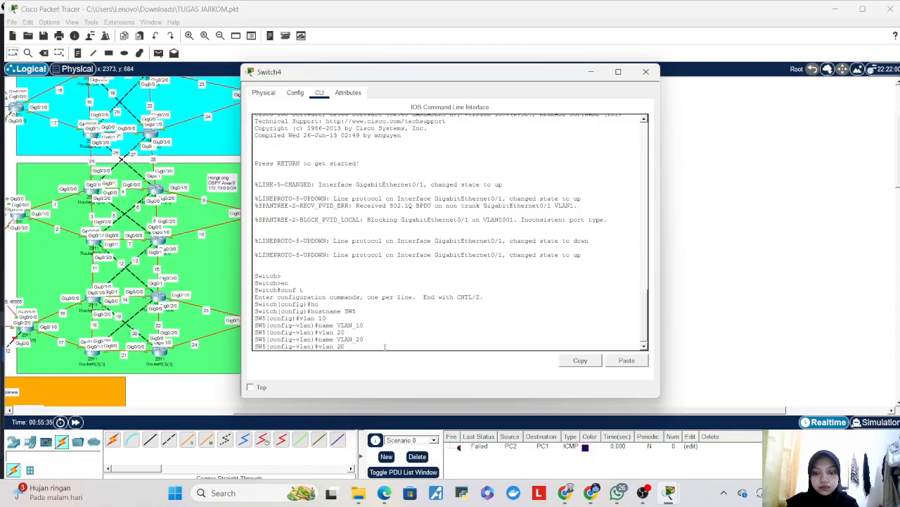
key(Return)
text(name VLAN_20)
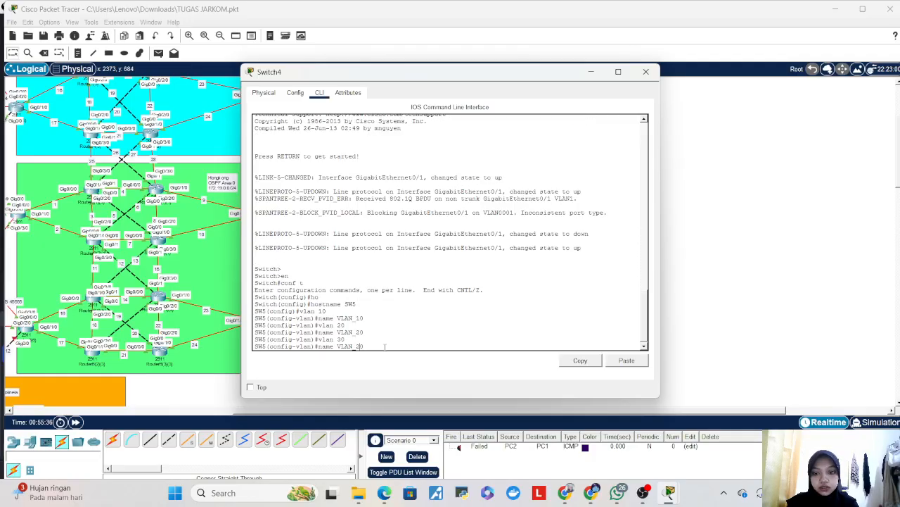
key(Return)
key(Return)
key(Return)
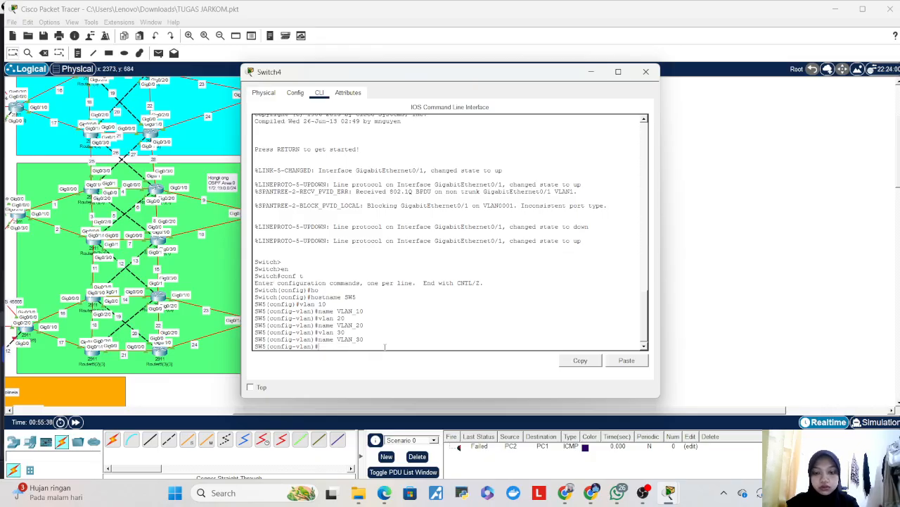
text(ex)
key(Return)
key(Return)
- Set SW5's interface range f0/1-8 to switchport access mode
text(int )
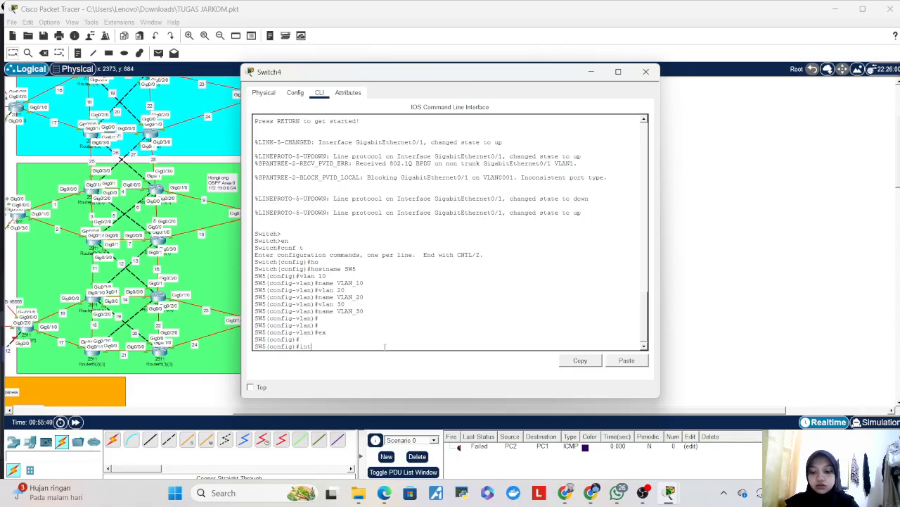
text(r)
key(Tab)
text(f)
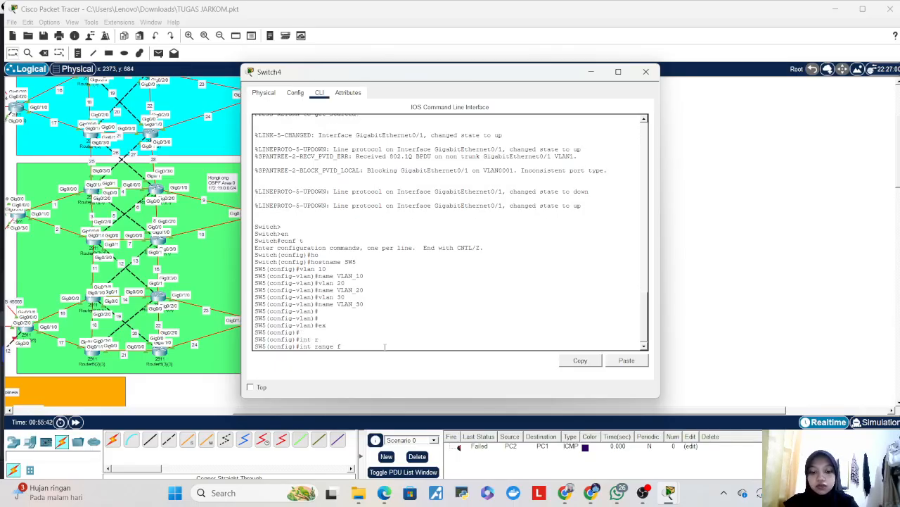
text(0/1-8 sw)
key(Tab)
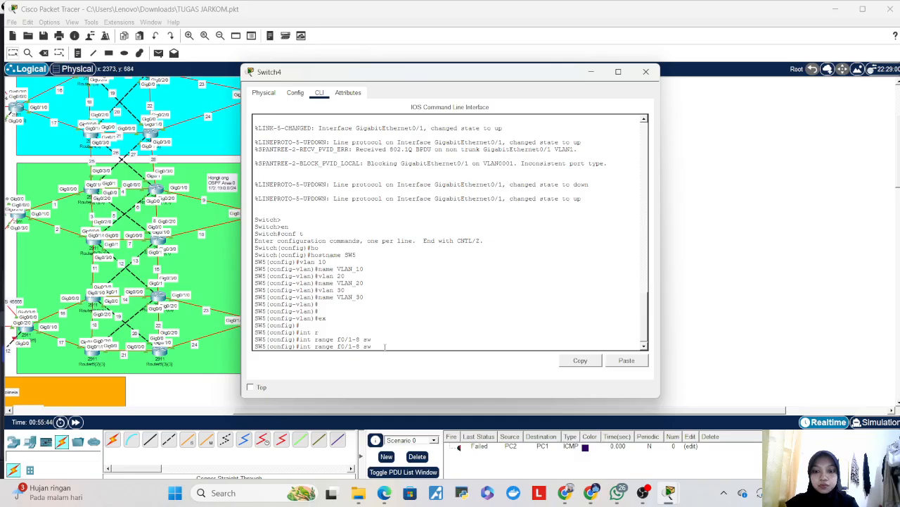
key(BackSpace)
key(BackSpace)
key(BackSpace)
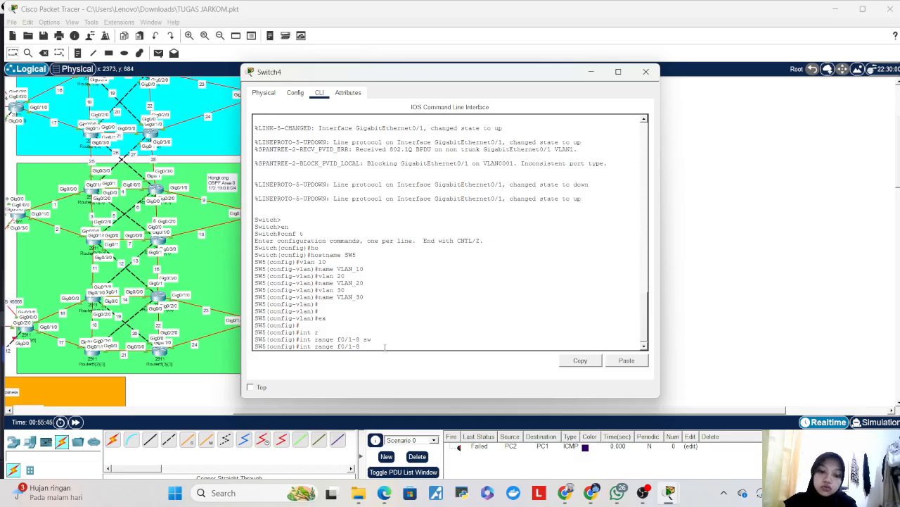
key(Return)
text(sw)
key(Tab)
text(m)
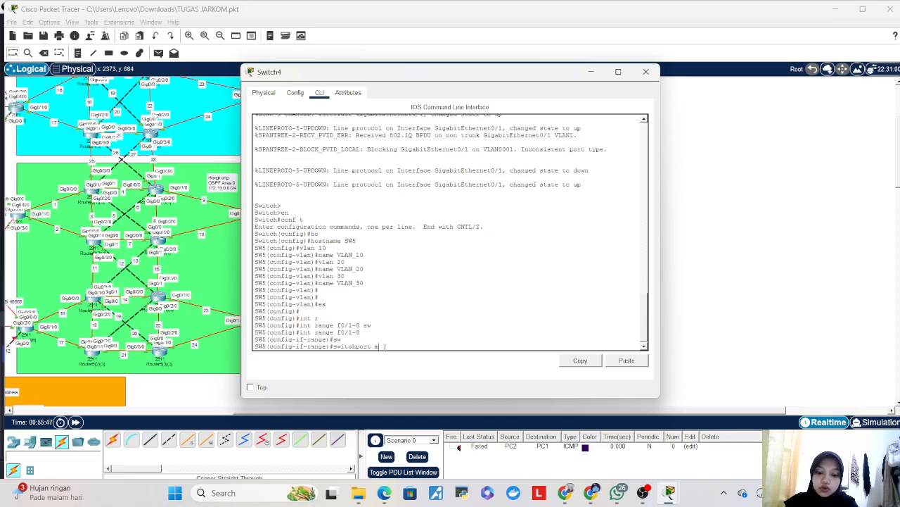
key(Tab)
text(ac)
key(Tab)
key(Return)
- Assign the f0/1-8 range to access VLAN 10 and leave the range configuration
text(sw)
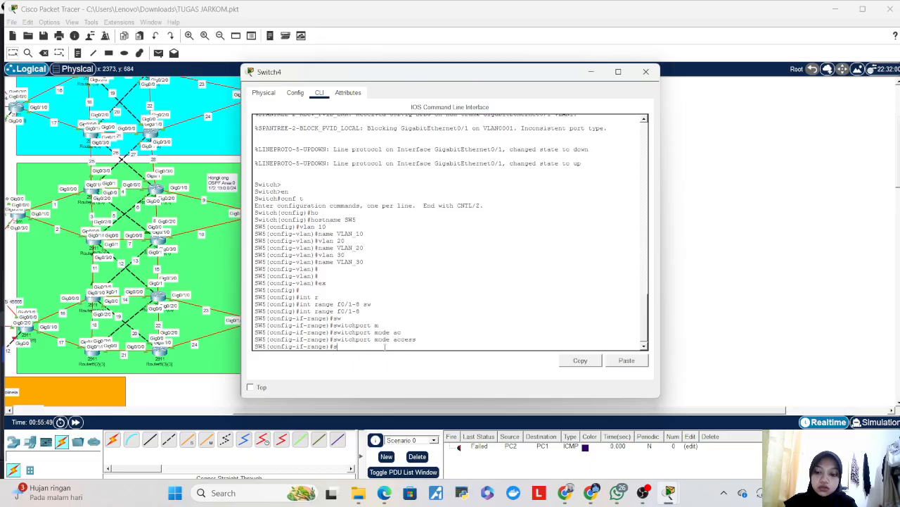
key(Tab)
text(ac)
key(Tab)
text(v)
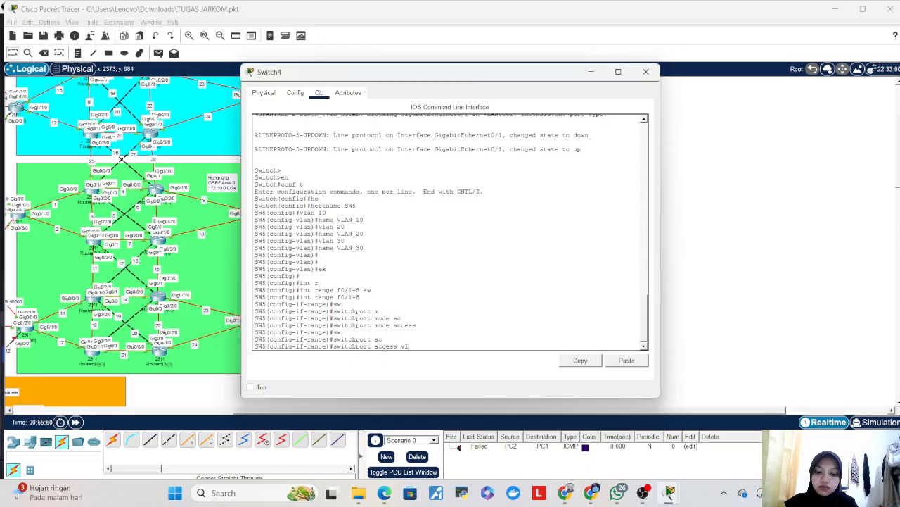
text(l)
key(Tab)
text(10)
key(Return)
key(Return)
text(ex)
key(Return)
- Set SW5's interface range f0/9-16 to switchport access mode
text(int)
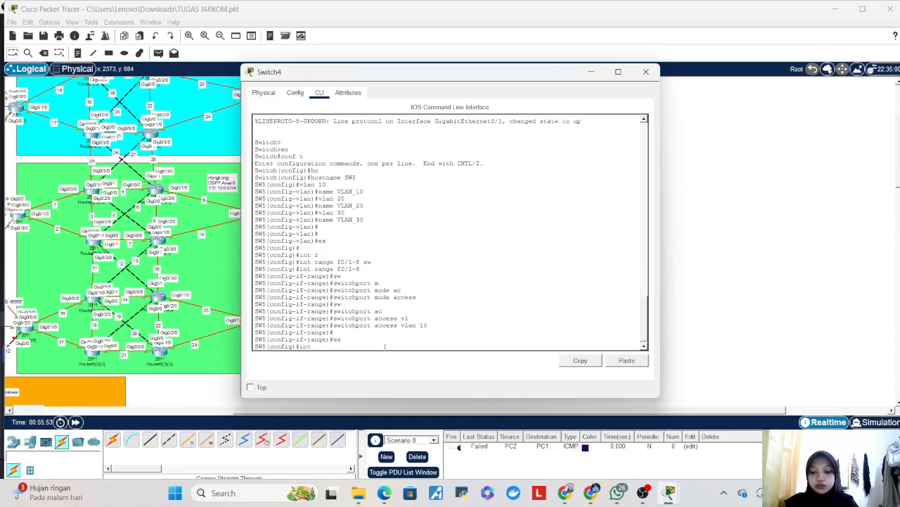
text( r)
key(Tab)
text(f)
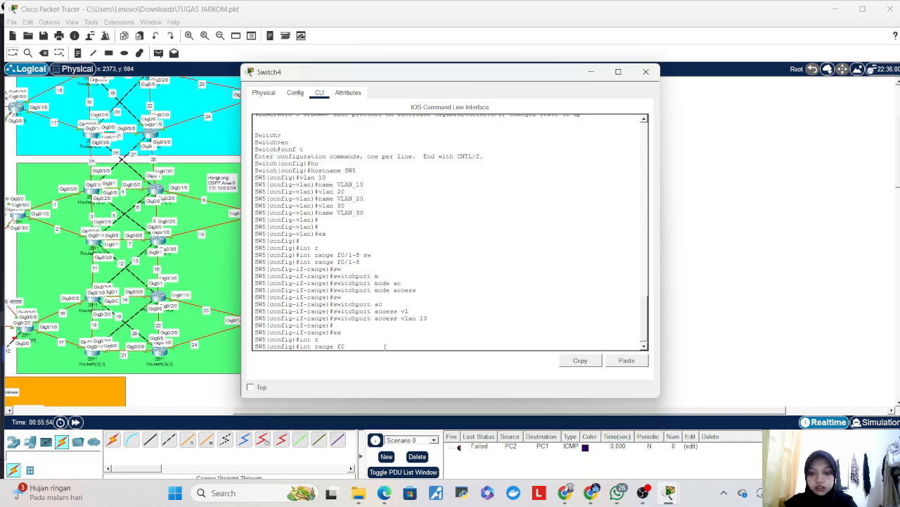
text(0/)
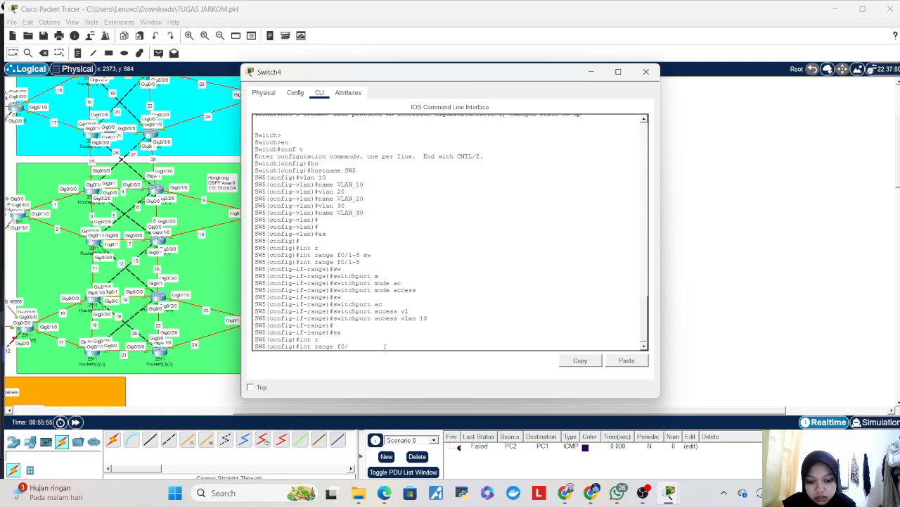
text(9-16)
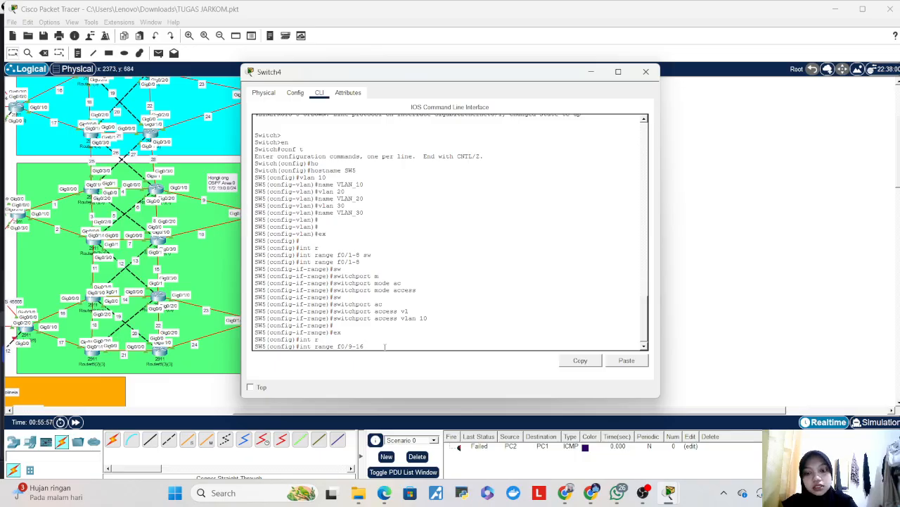
key(Return)
text(sw)
key(Tab)
text(m)
key(Tab)
text(ac)
key(Tab)
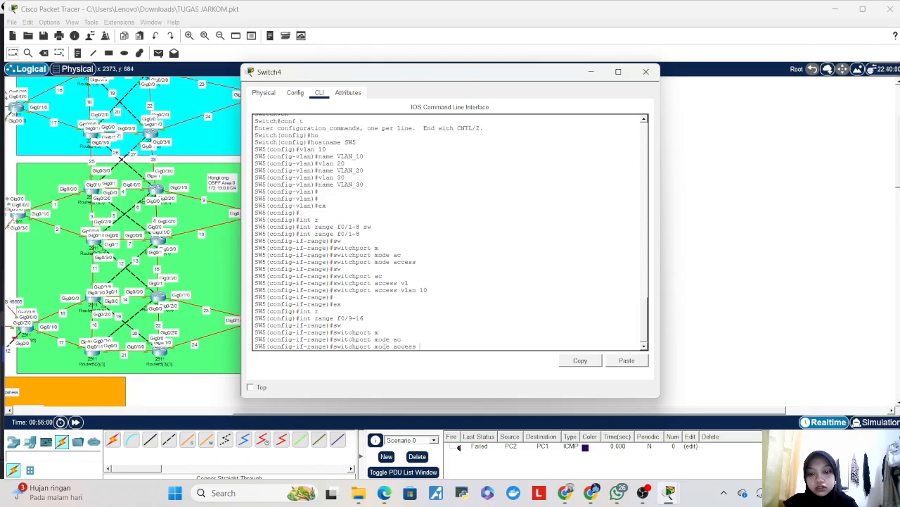
key(Return)
- Assign the f0/9-16 range to access VLAN 20 and leave the range configuration
text(sw)
key(Tab)
text(ac)
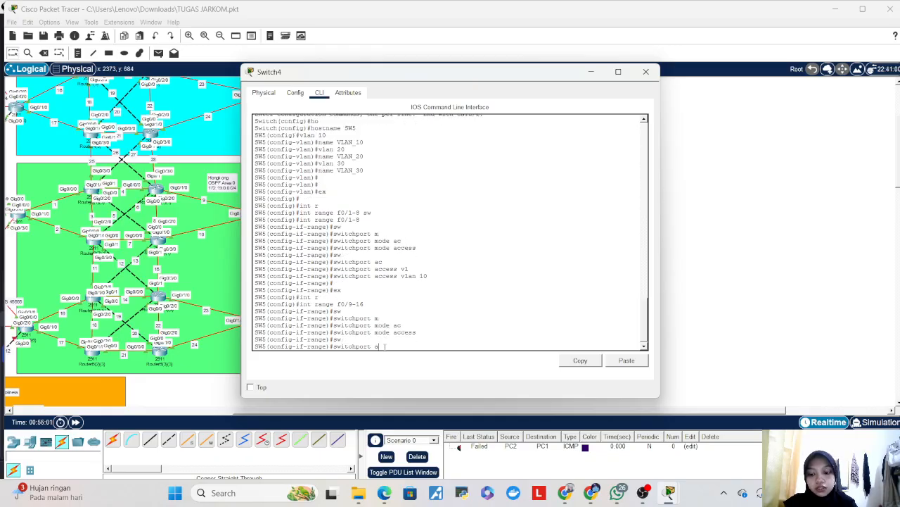
key(Tab)
text(vl)
key(Tab)
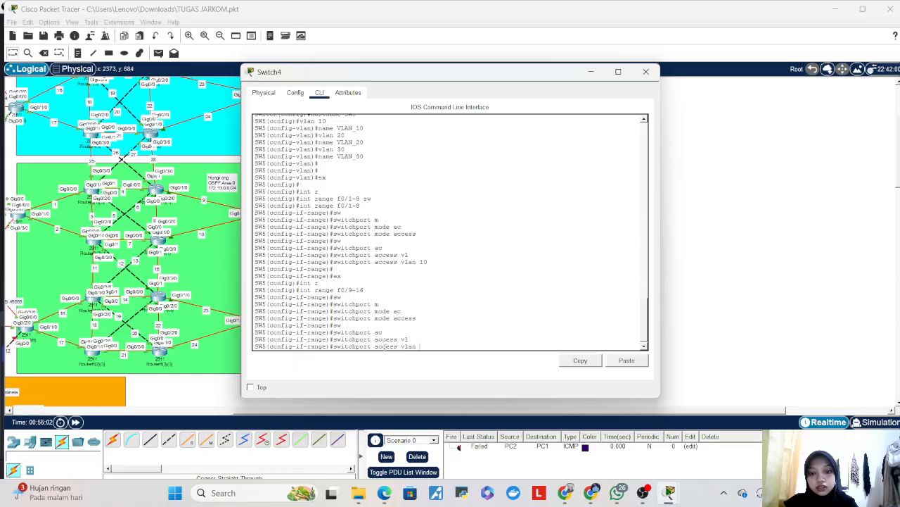
text(20)
key(Return)
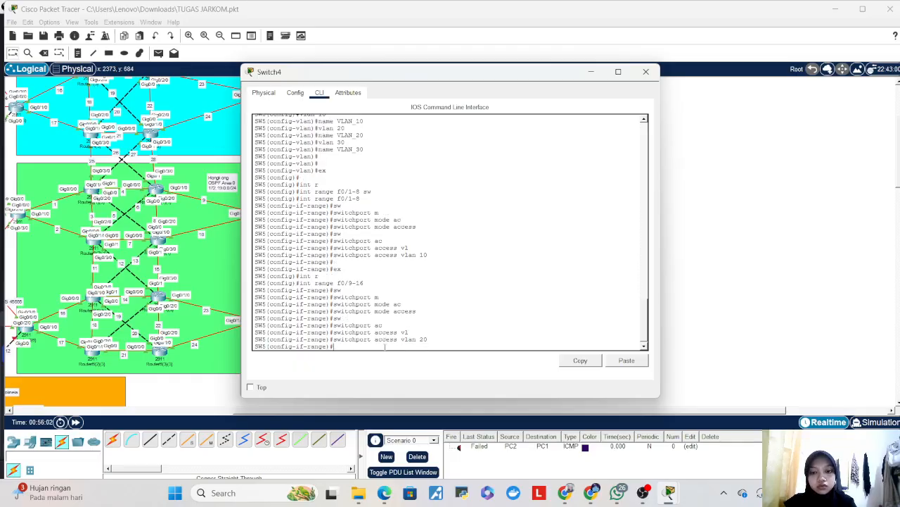
key(Return)
text(ex)
key(Return)
key(Return)
- Set SW5's interface range f0/17-24 to switchport access mode
text(int r)
key(Tab)
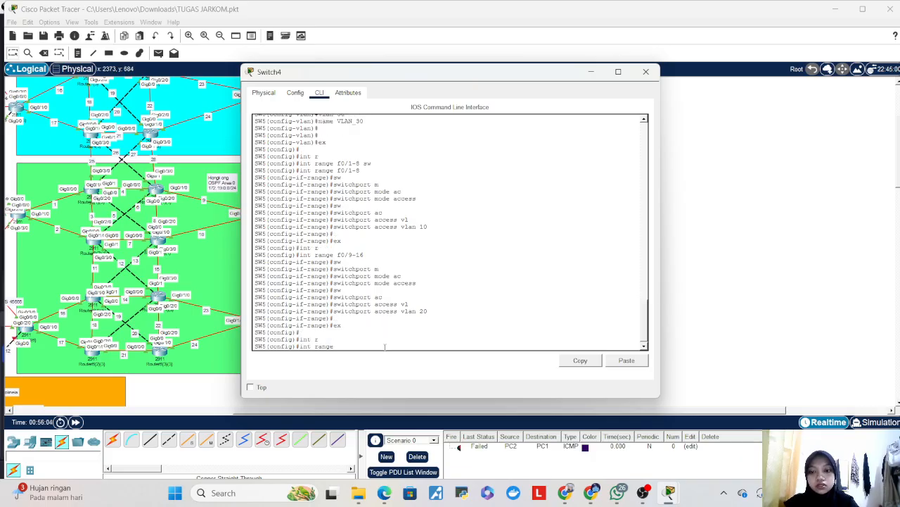
text(f0/17-24)
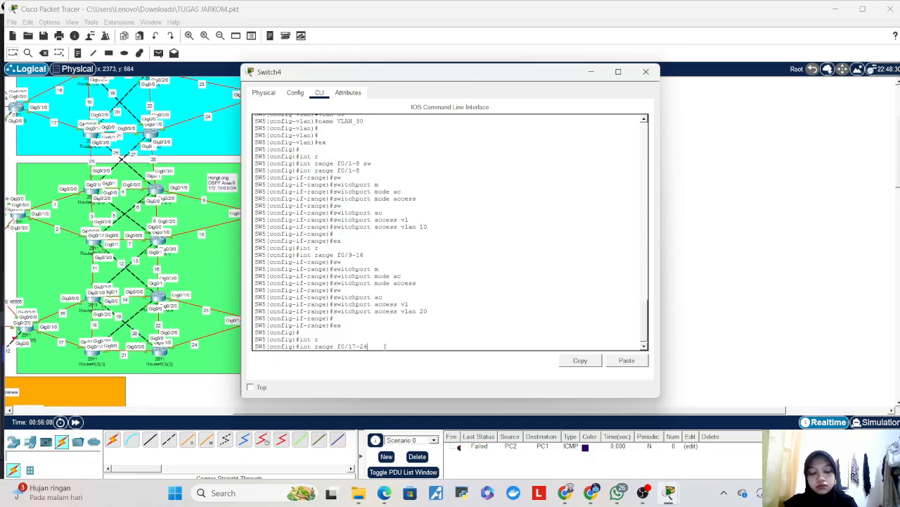
key(Return)
key(Return)
text(sw)
key(Tab)
text(m)
key(Tab)
text(a)
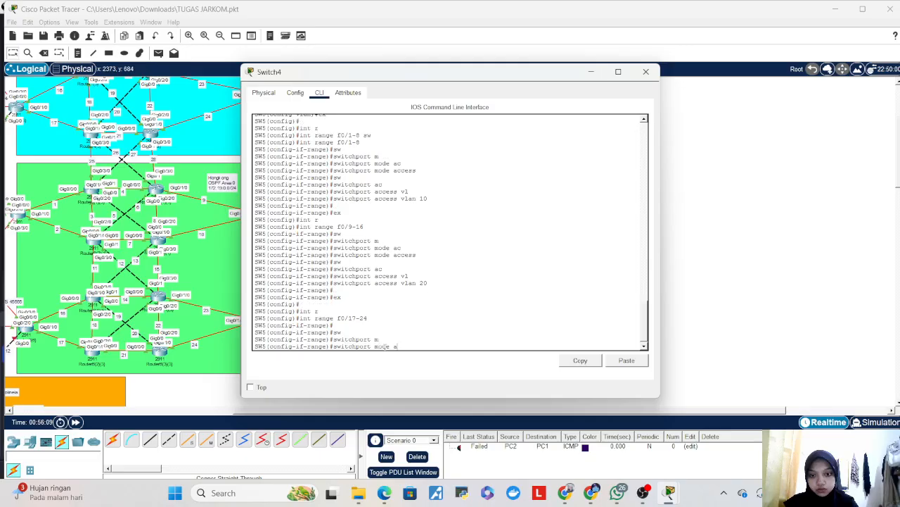
text(c)
key(Tab)
key(Return)
- Assign the f0/17-24 range to access VLAN 30
text(sw)
key(Tab)
key(Return)
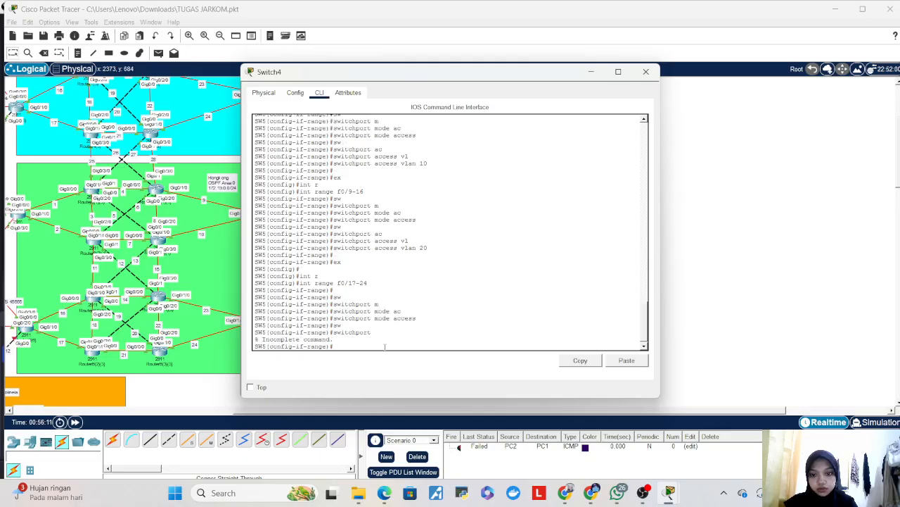
key(Up)
text(ac)
key(Tab)
text(vl)
key(Tab)
text(30)
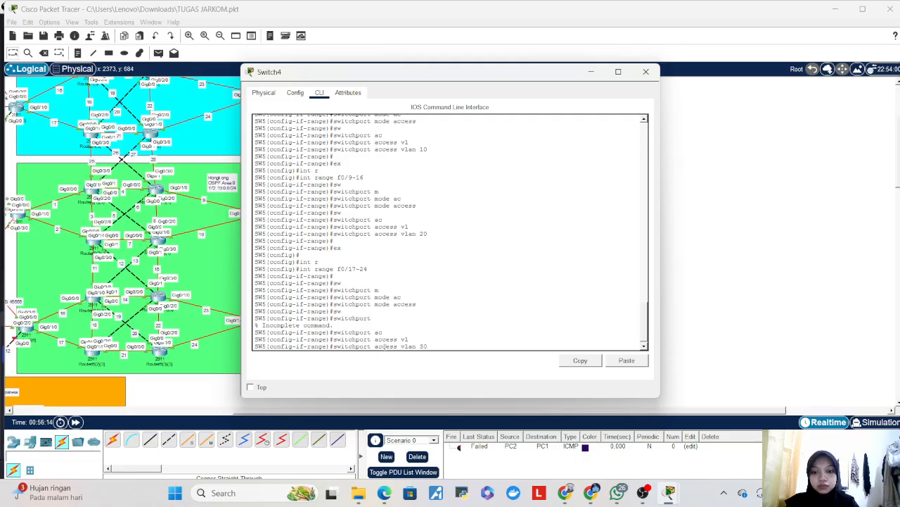
key(Return)
key(Return)
key(Return)
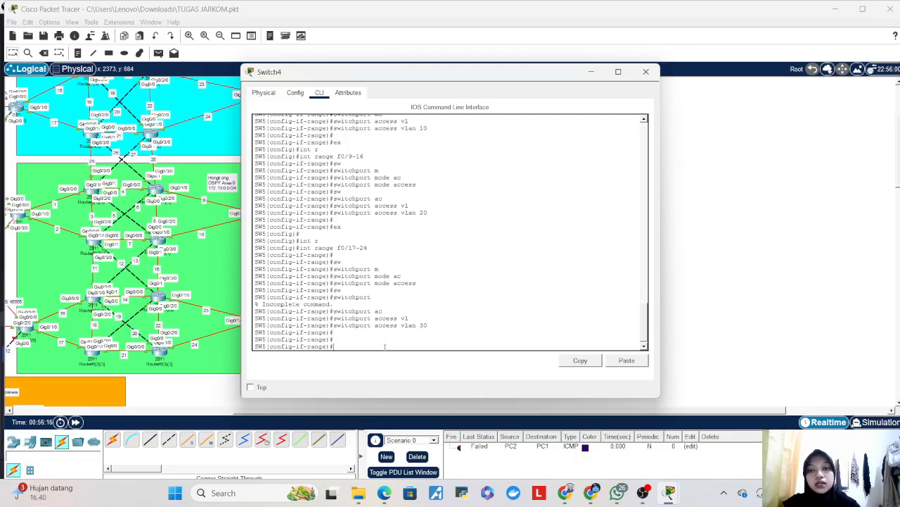
- Check SW5's uplink port in the topology and set interface g0/1 to switchport trunk mode
drag(485, 72, 179, 88)
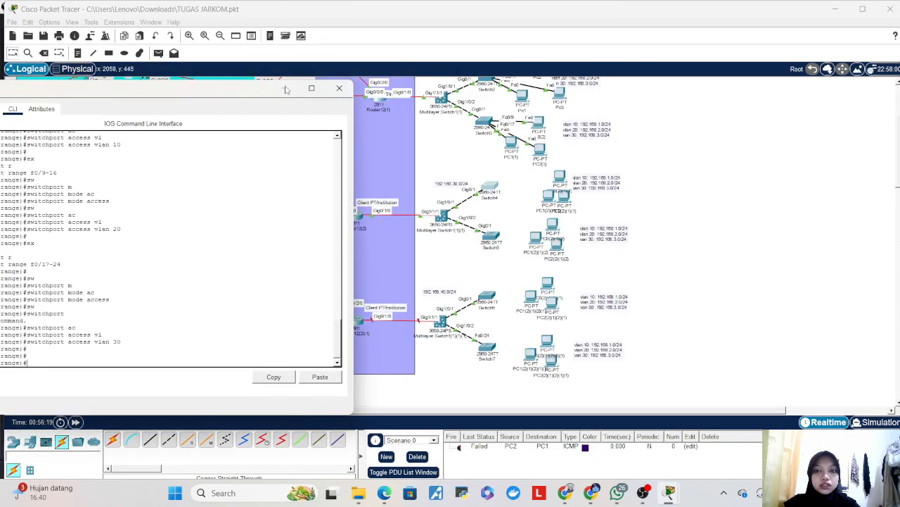
drag(262, 92, 574, 91)
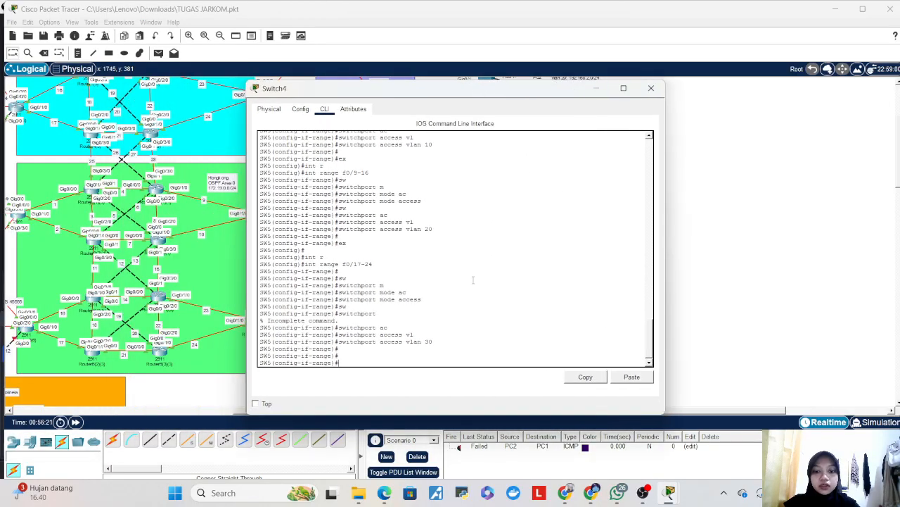
key(Return)
text(int g0/1)
key(Return)
text(sw)
key(Tab)
text(m)
key(Tab)
text(tr)
key(Tab)
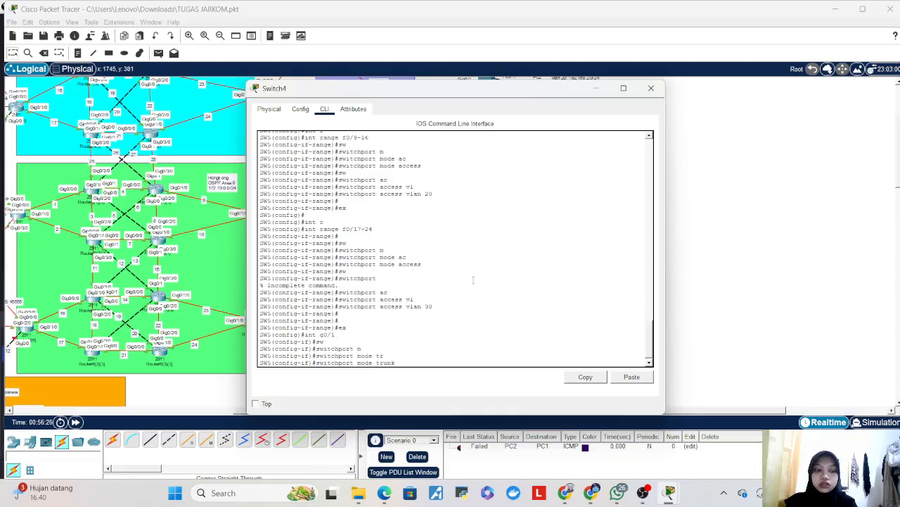
key(Return)
- Allow VLANs 10, 20 and 30 on SW5's g0/1 trunk
text(sw)
key(Tab)
text(tr)
key(Tab)
text(all)
key(Tab)
text(vl)
key(Tab)
text(10)
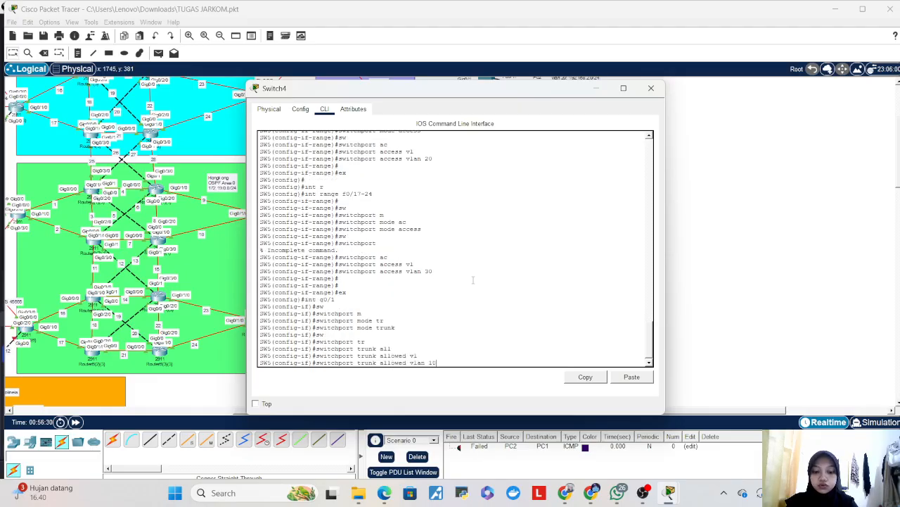
text(,20,30)
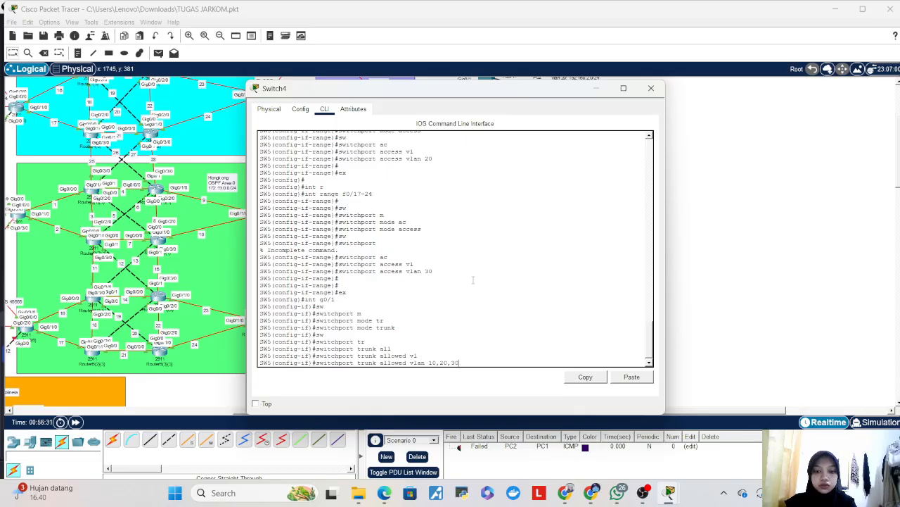
key(Return)
key(Return)
key(Return)
- Exit configuration mode on SW5 and write its configuration to memory
text(end)
key(Return)
key(Return)
text(wr)
key(Return)
key(Return)
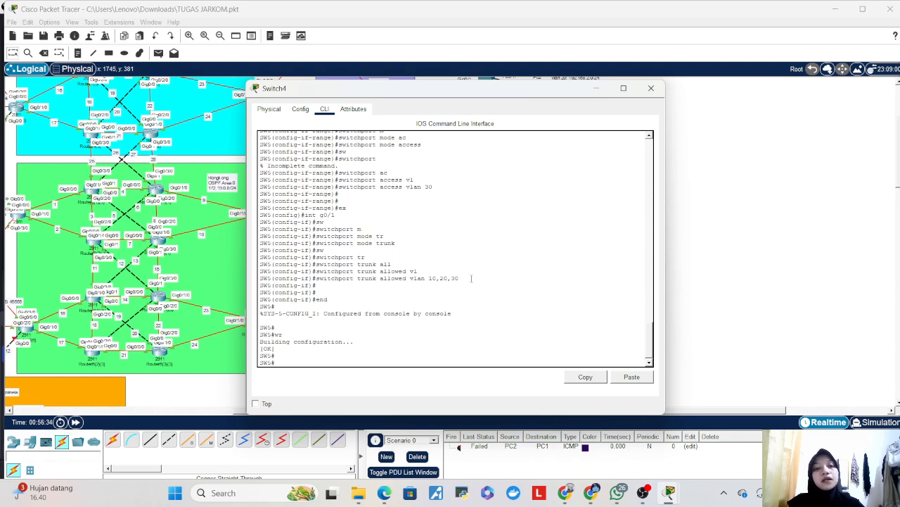
- Close Switch4, open Switch5's command line and enter global configuration mode
click(651, 88)
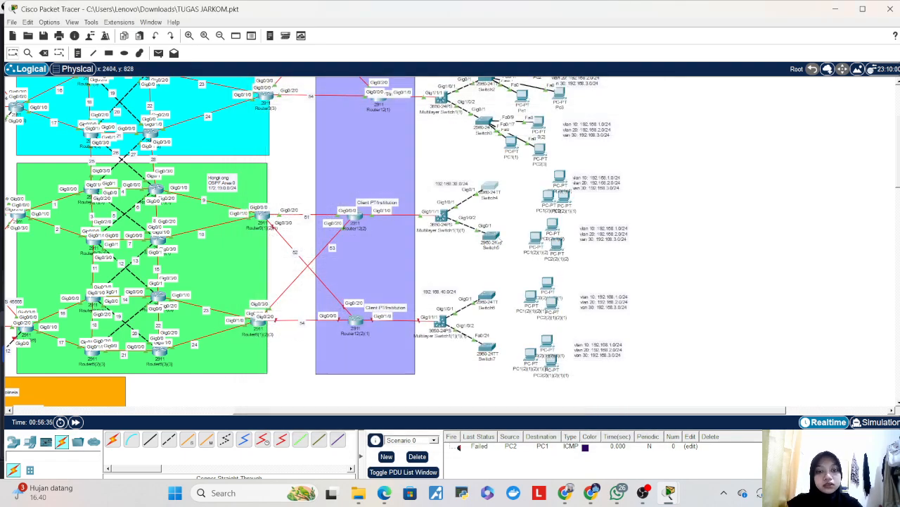
click(491, 237)
click(319, 94)
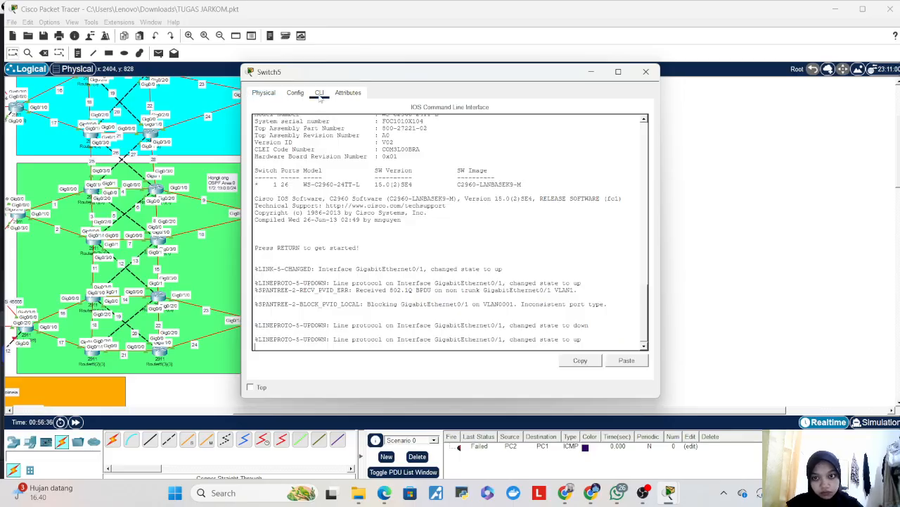
key(Return)
key(Return)
text(en)
key(Return)
text(con)
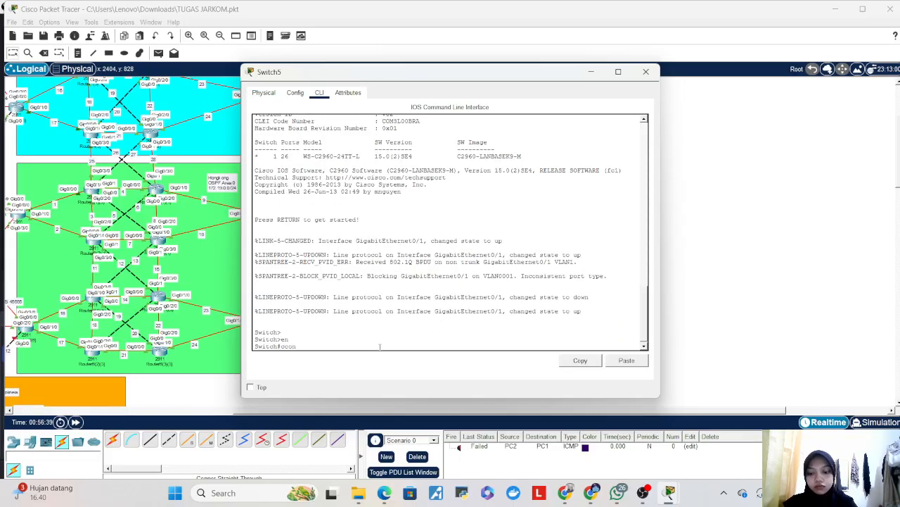
text(f t)
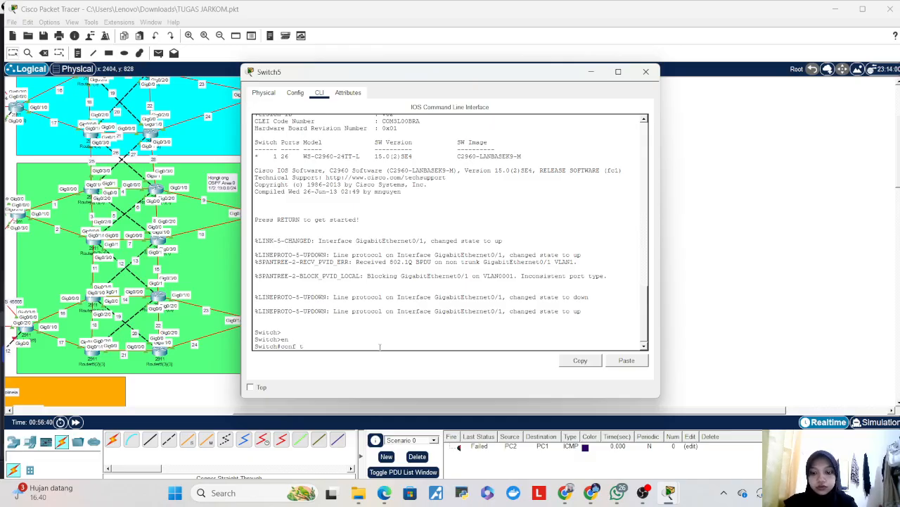
key(Return)
- Set Switch5's hostname to SW6
text(h)
key(Tab)
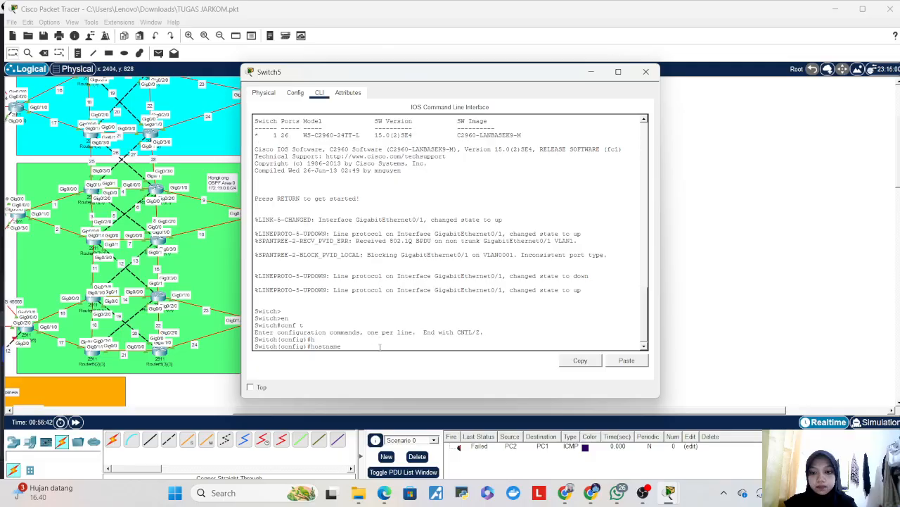
text(SW)
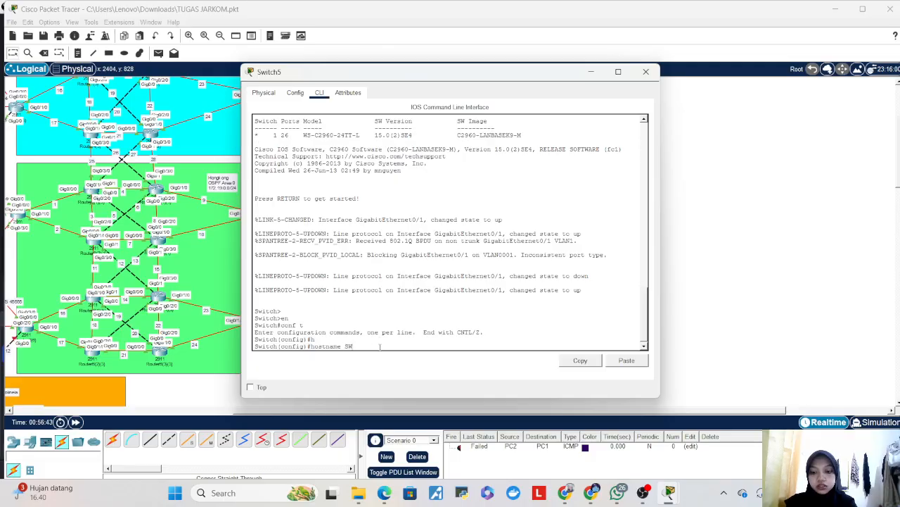
text(6)
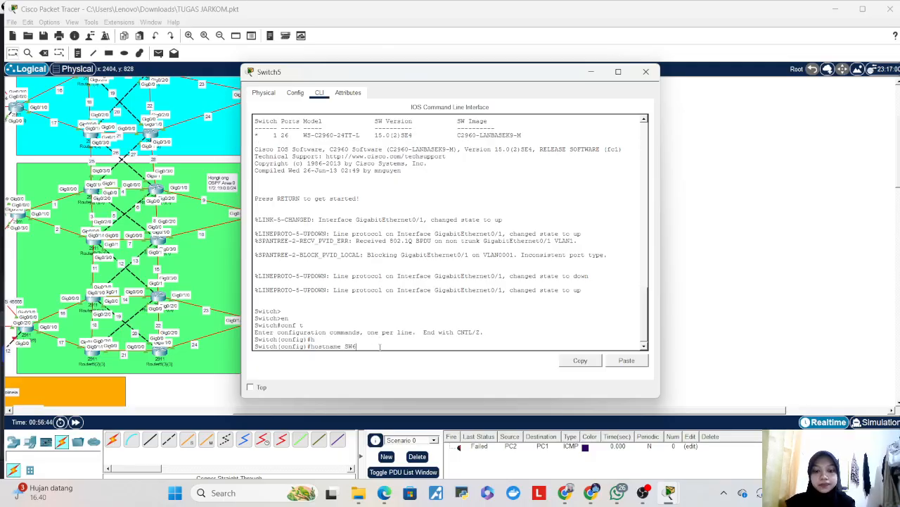
key(Return)
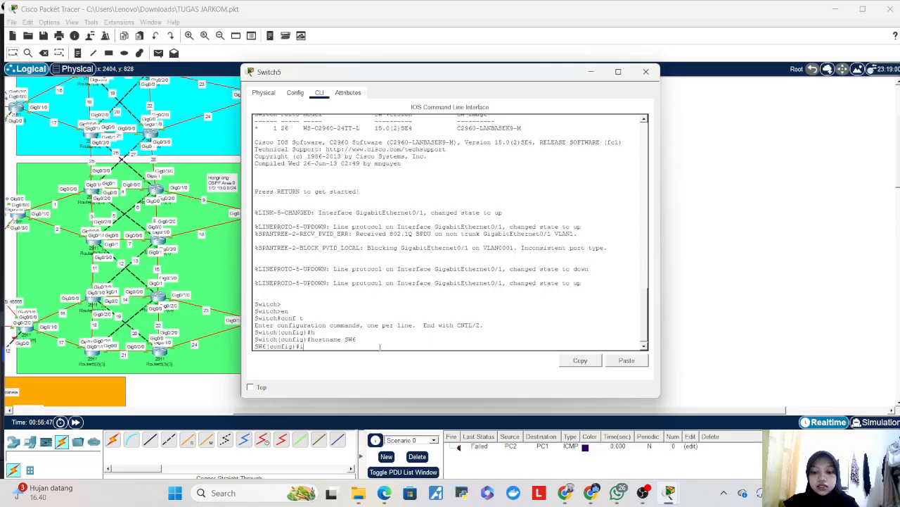
- Create VLAN 10 named VLAN_10 and VLAN 20 named VLAN_20 on SW6
text(vlan 1)
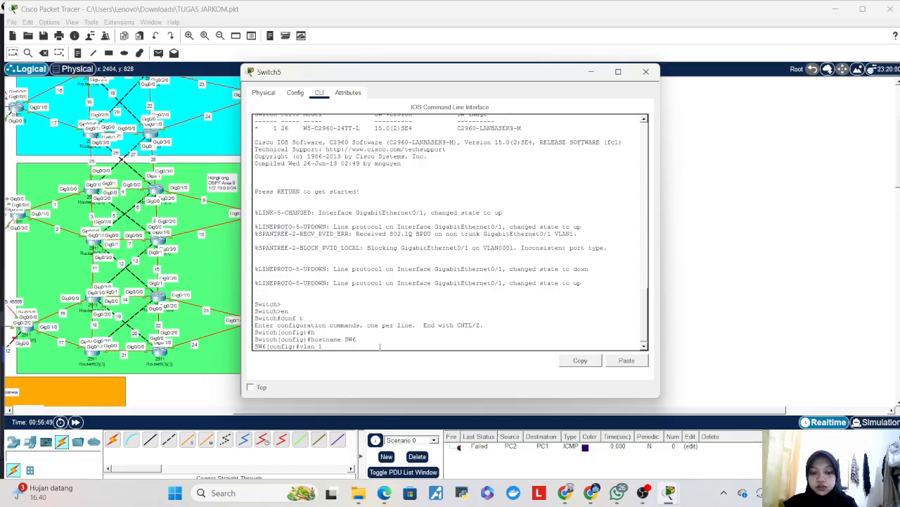
text(0)
key(Return)
text(nam)
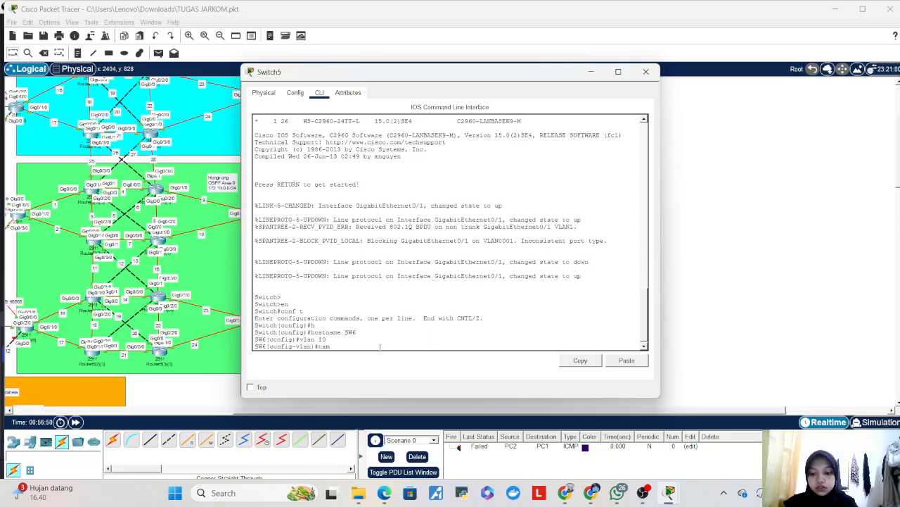
text(e VLAN_10)
key(Return)
text(vlan)#vlan 20)
key(Return)
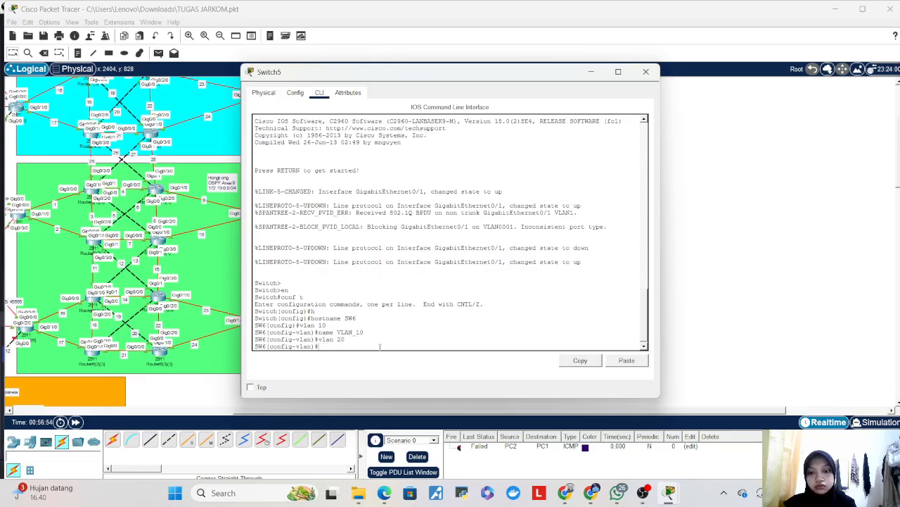
text(name VLAN_20)
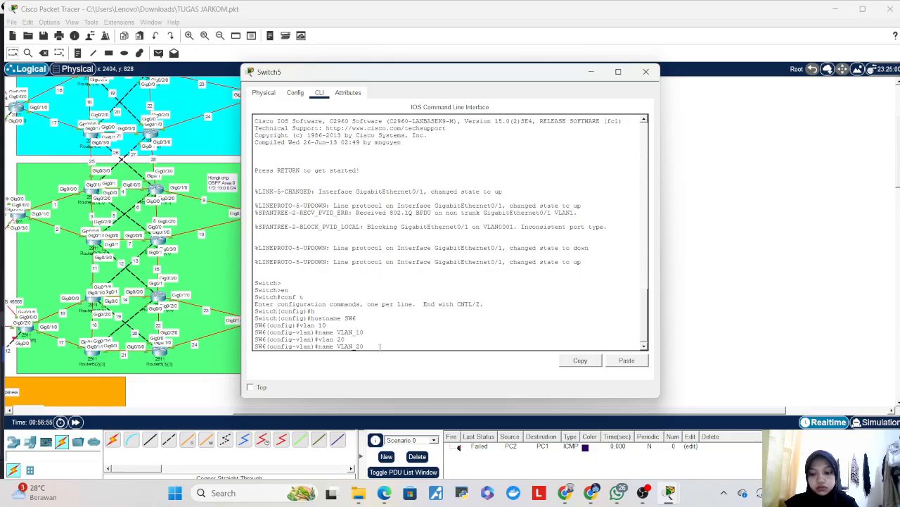
key(Return)
- Create VLAN 30 named VLAN_30 on SW6 and leave VLAN configuration
text(vlan 20)
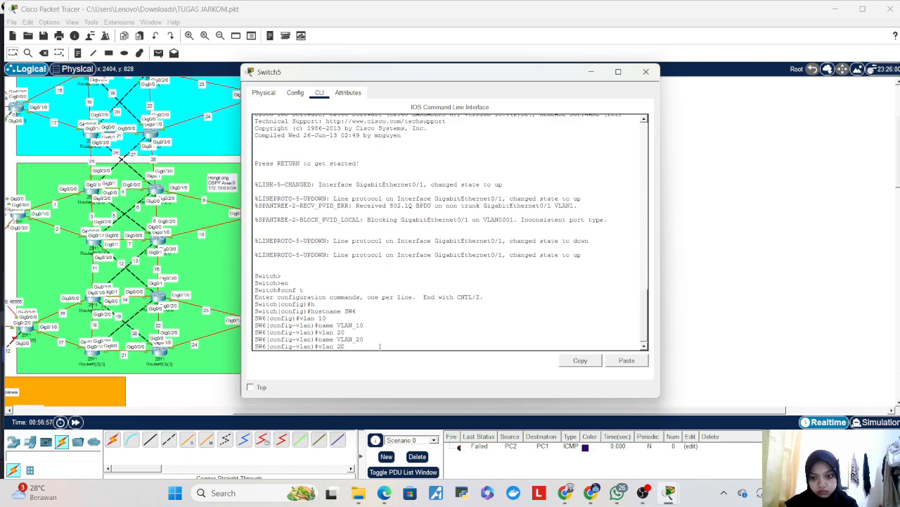
key(BackSpace)
key(BackSpace)
text(30)
key(Return)
key(Up)
key(Up)
key(BackSpace)
key(BackSpace)
text(30)
key(Return)
key(Return)
key(Return)
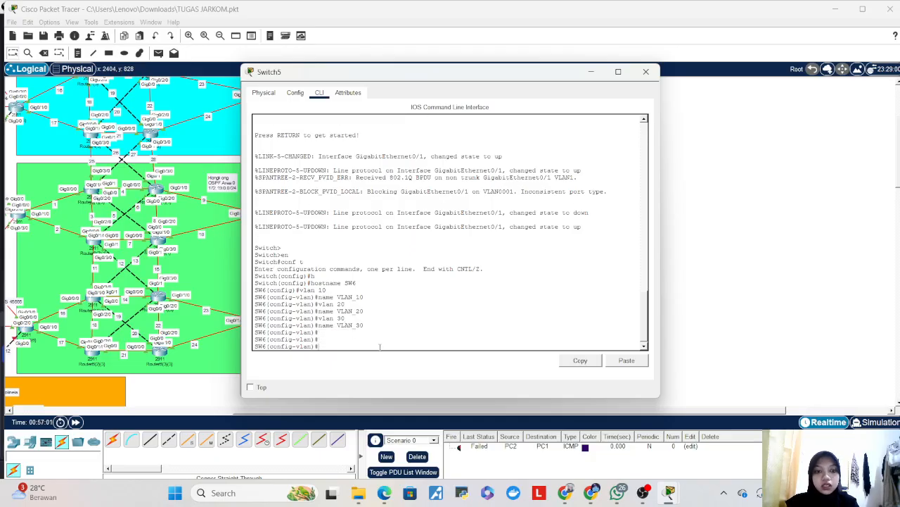
text(ex)
key(Return)
- Set SW6's interface range f0/1-8 to switchport access mode
text(int r)
key(Tab)
text(f0)
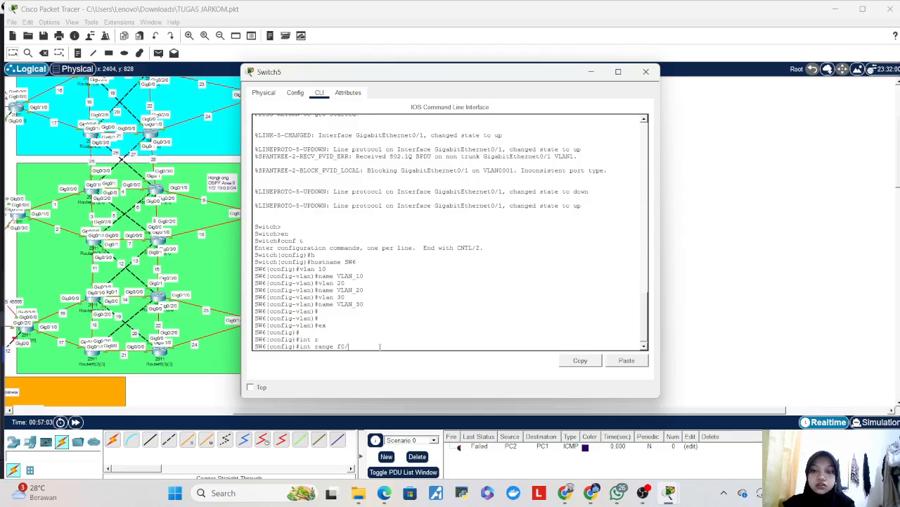
text(/1)
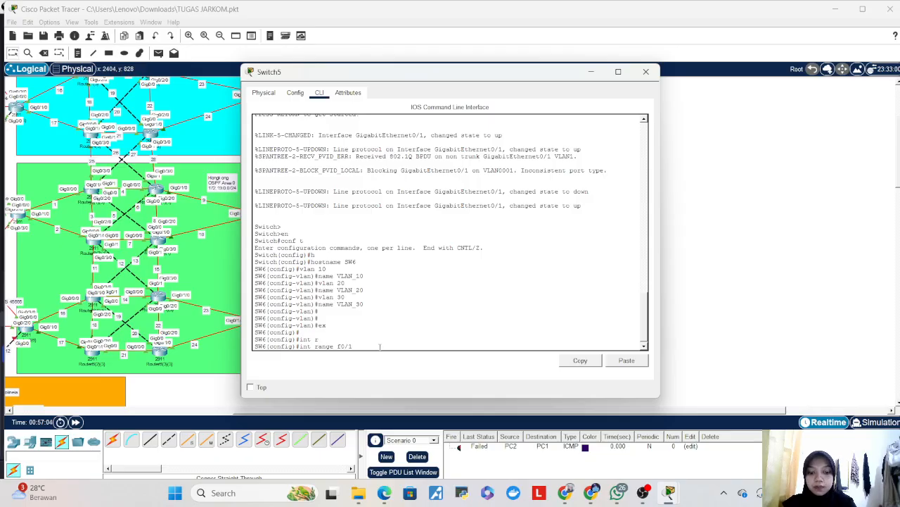
text(-8)
key(Return)
text(sw)
key(Tab)
text(m)
key(Tab)
text(ac)
key(Tab)
key(Return)
- Assign SW6's ports f0/1-8 to access VLAN 10 and exit the interface range
text(sw)
key(Tab)
text(ac)
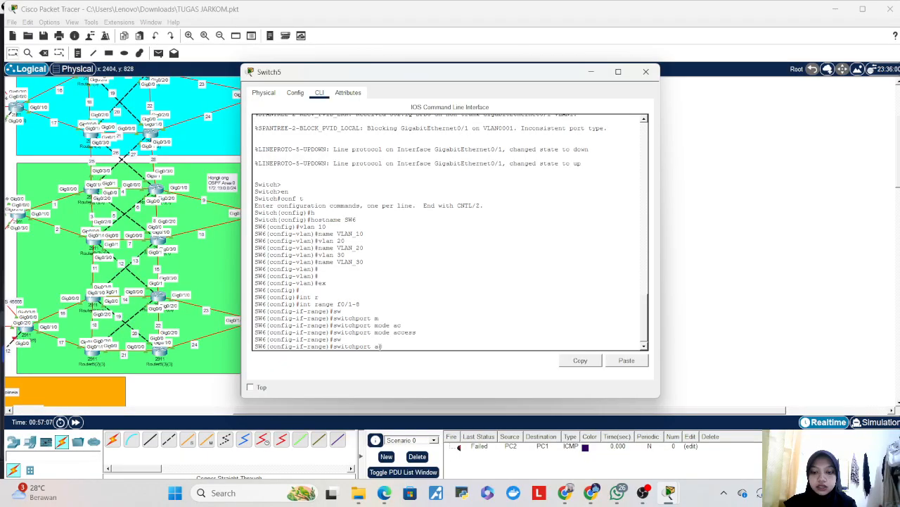
key(Tab)
text(vl)
key(Tab)
text(1)
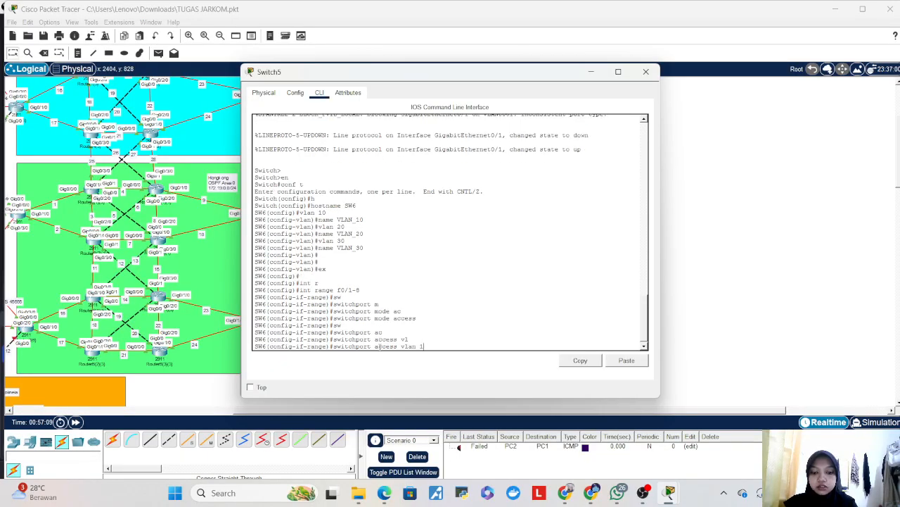
text(0)
key(Return)
key(Return)
key(Return)
text(ig-if-range)#i)
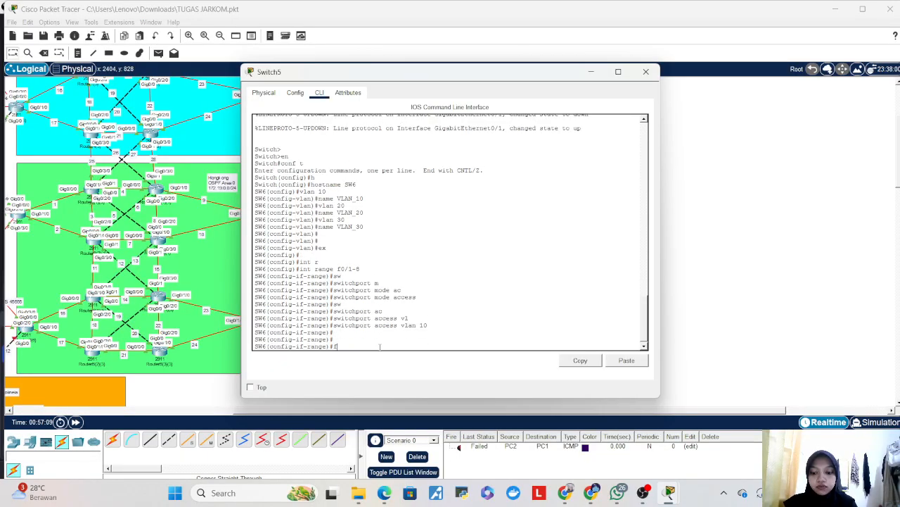
key(BackSpace)
text(ex)
key(Return)
text(exit)
key(Return)
- Set SW6's interface range f0/9-16 to switchport access mode
text(ig)#i)
text(nt)
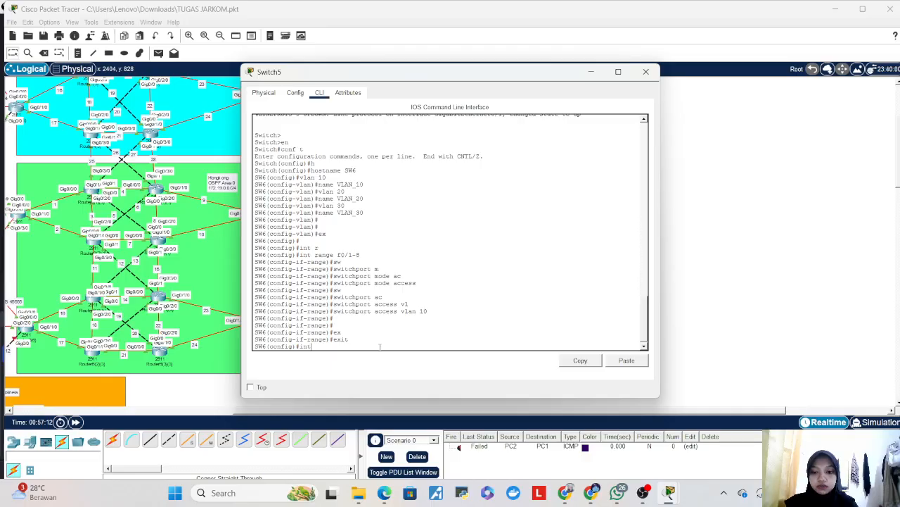
text( r)
key(Tab)
text(f)
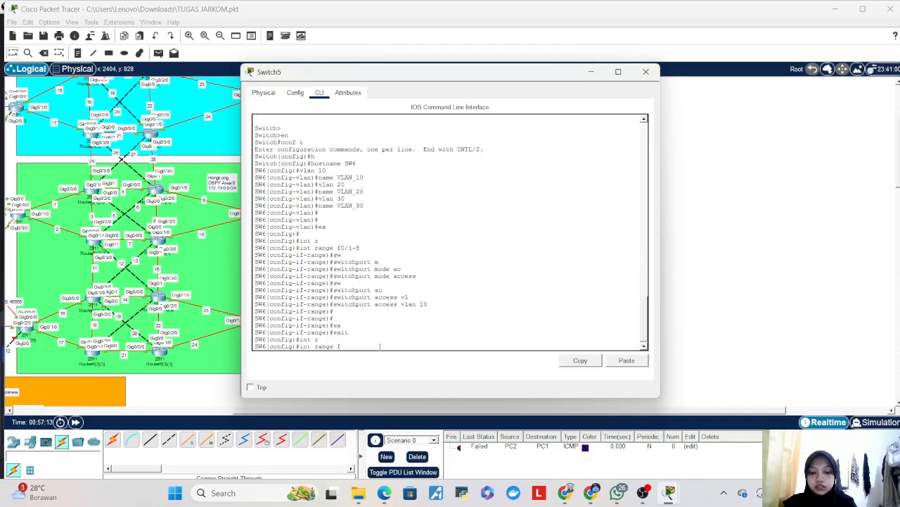
text(0/9-16)
key(Return)
text(sw)
key(Tab)
text(m)
key(Tab)
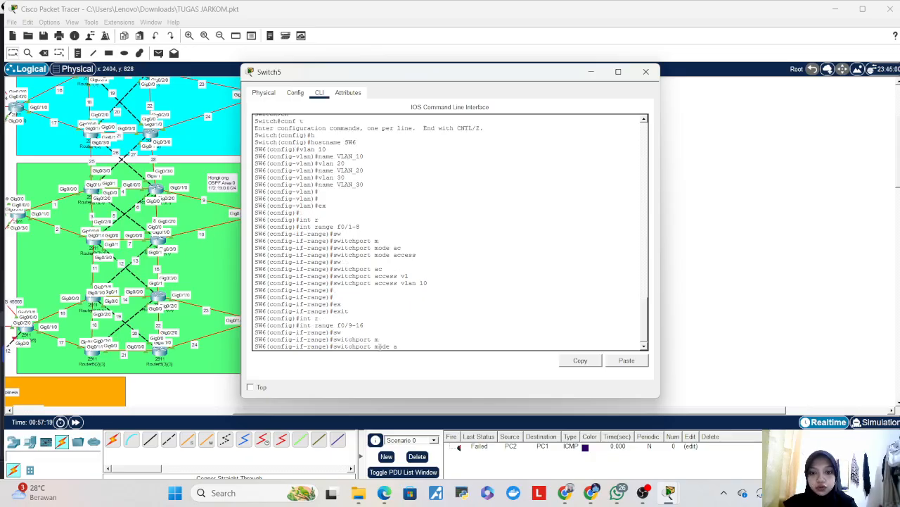
text(ac)
key(Tab)
key(Return)
- Assign SW6's ports f0/9-16 to access VLAN 20 and exit the interface range
text(sw)
key(Tab)
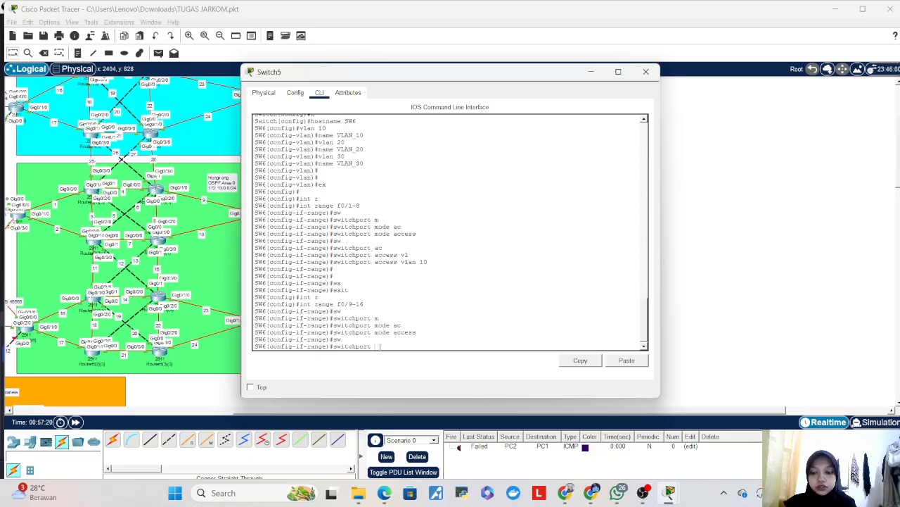
text(ac)
key(Tab)
text(vl)
key(Tab)
text(20)
key(Return)
key(Return)
key(Return)
text(ex)
key(Return)
key(Return)
key(Return)
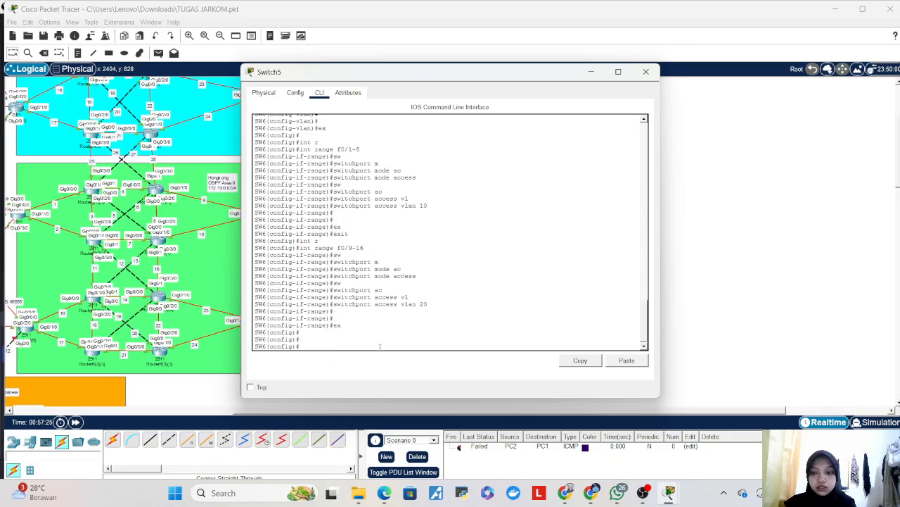
- Set SW6's interface range f0/17-24 to switchport access mode
text(int r)
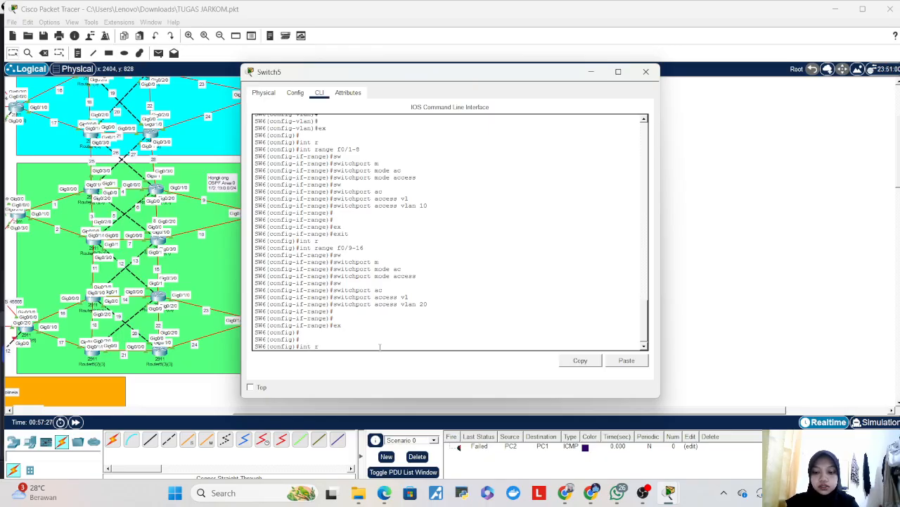
text(an)
key(Tab)
text(f)
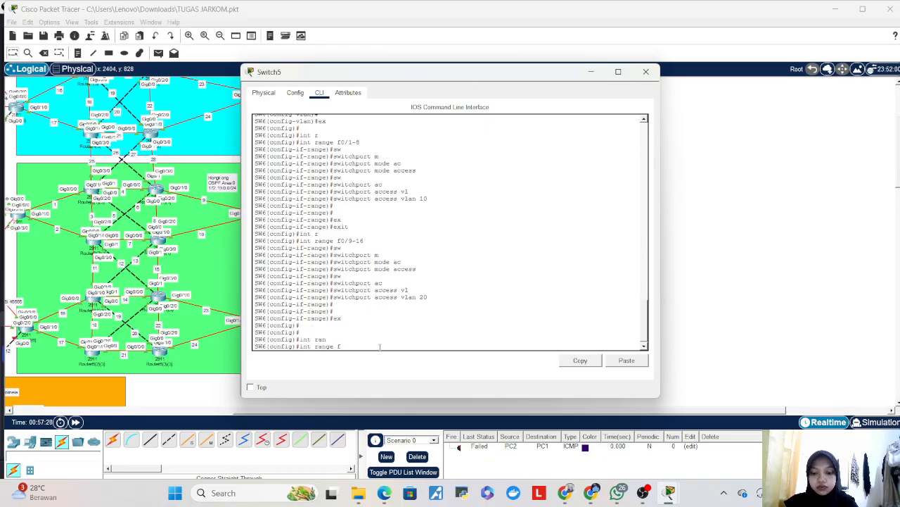
text(0/1)
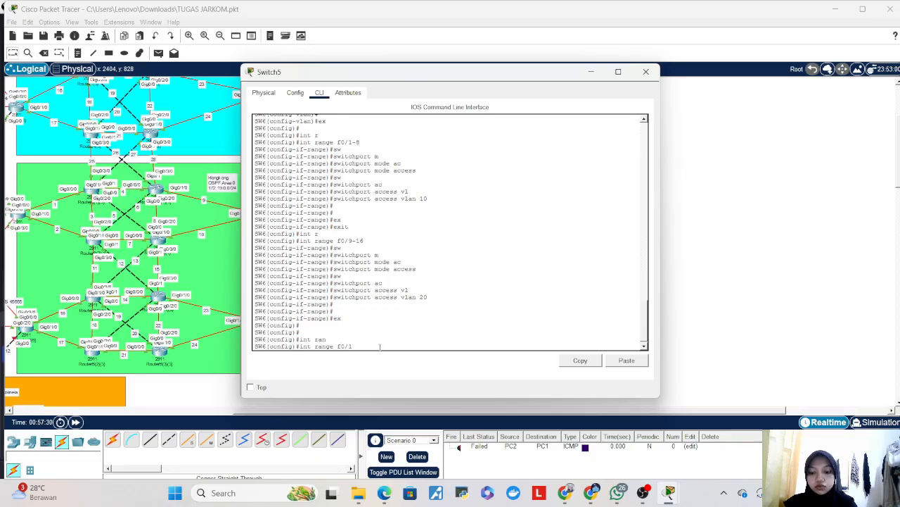
text(7-24)
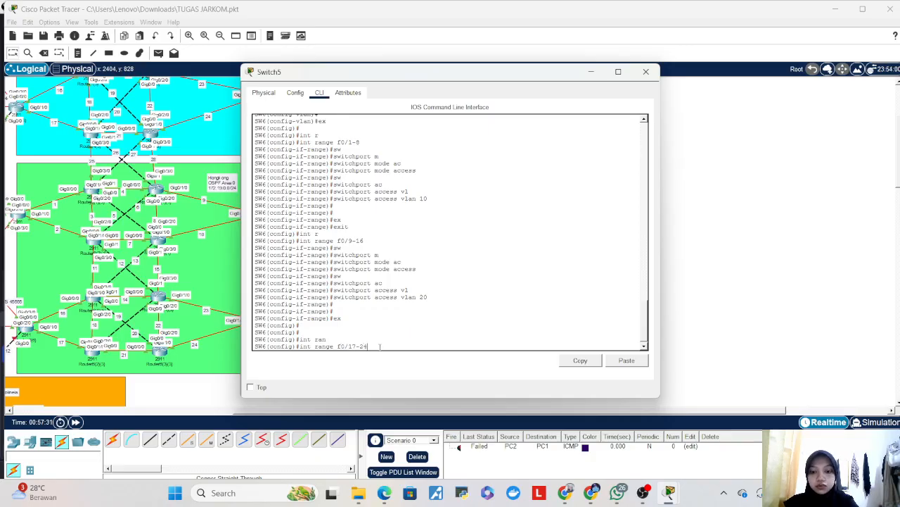
key(Return)
text(sw)
key(Tab)
text(m)
key(Tab)
text(ac)
key(Return)
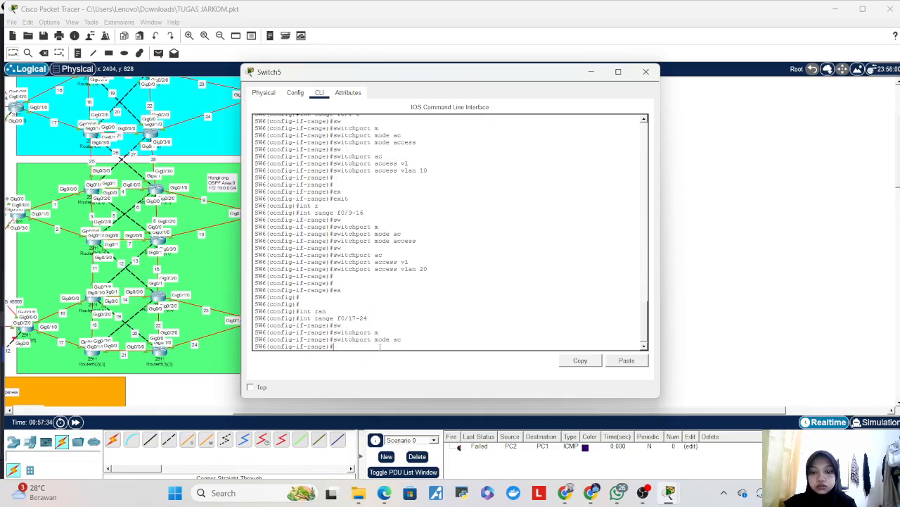
key(Up)
key(Tab)
key(Return)
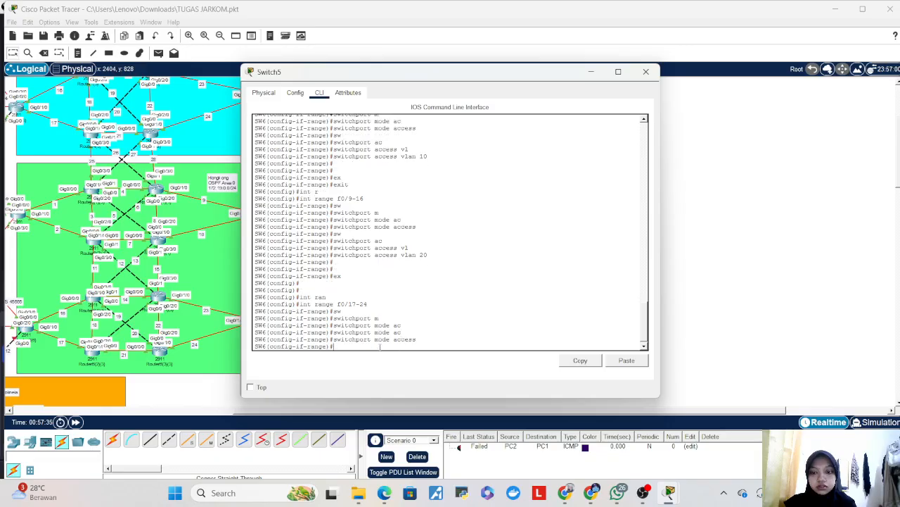
- Assign SW6's ports f0/17-24 to access VLAN 30 and exit the interface range
text(sw)
key(Tab)
text(ac)
key(Tab)
text(vl)
key(Tab)
text(30)
key(Return)
key(Return)
key(Return)
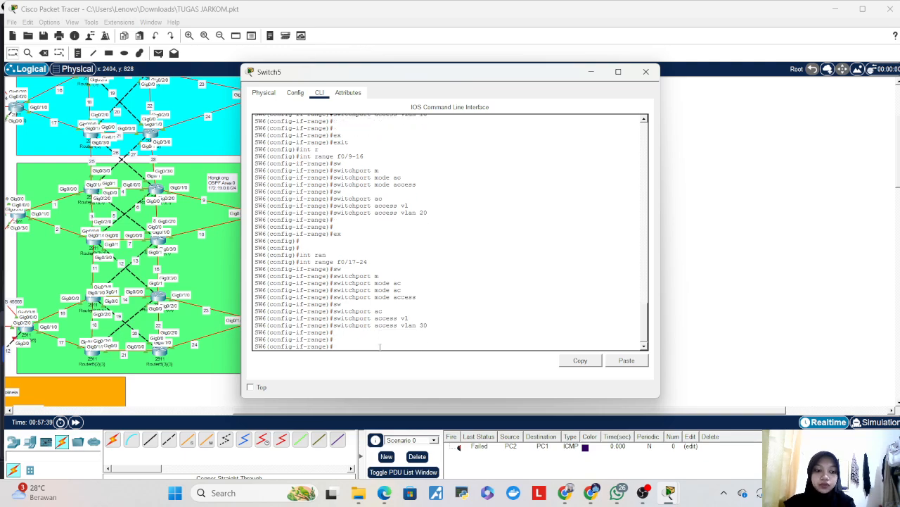
text(ex)
key(Return)
key(Return)
- Write the int g0/1 command on SW6 and move Switch5's window aside to check the uplink in the topology
text(int g0/1)
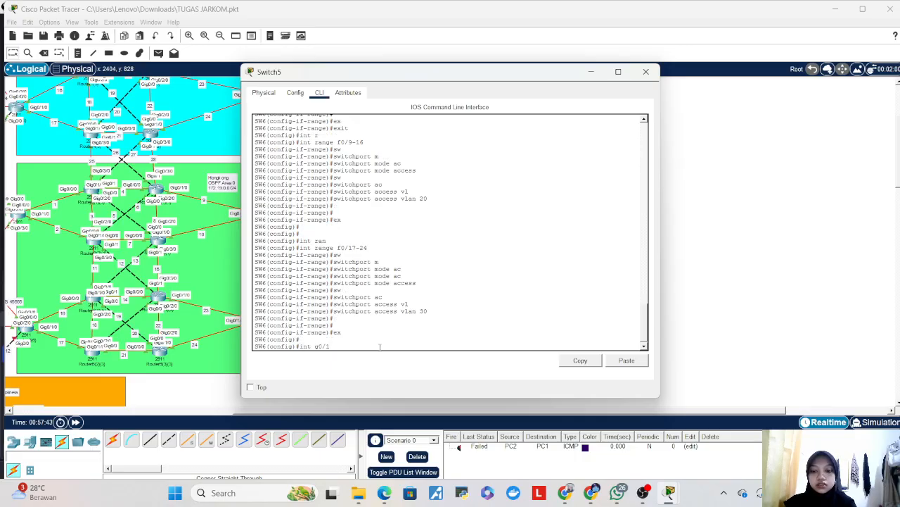
drag(429, 76, 789, 94)
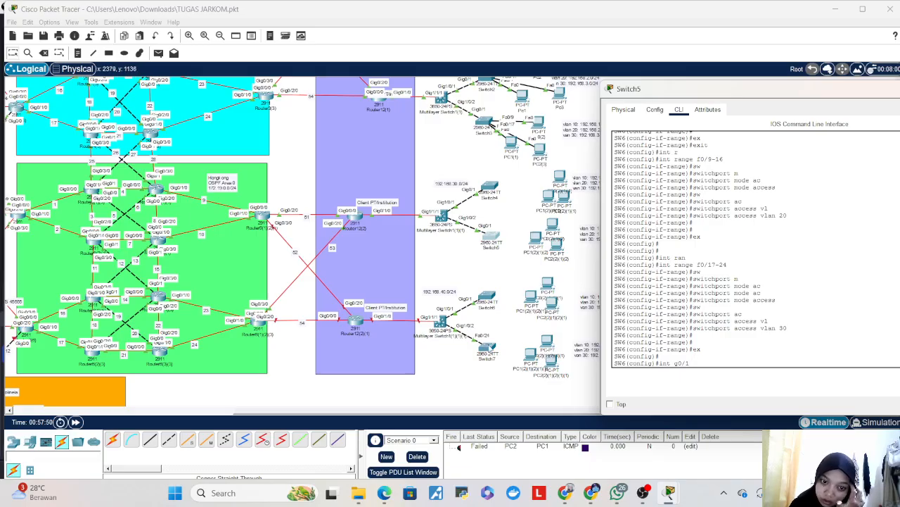
click(480, 370)
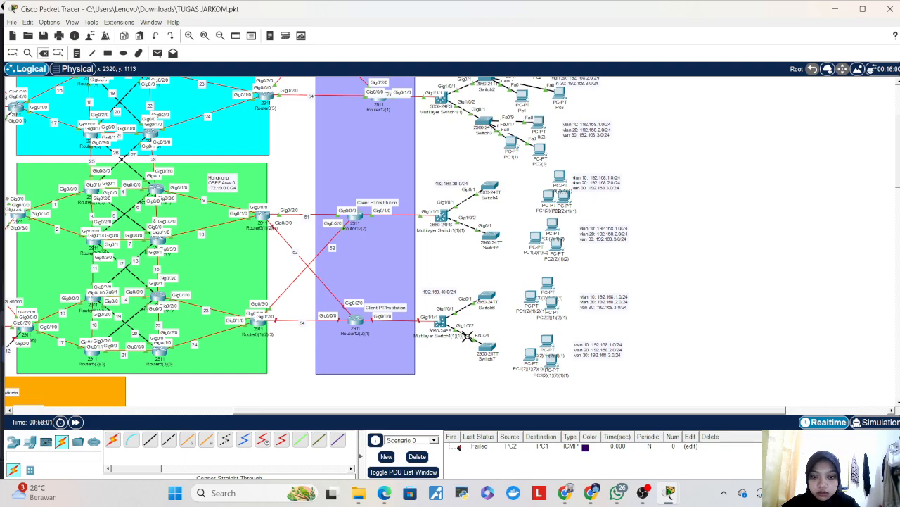
- Replace Switch7's uplink with a copper cross-over cable from the multilayer switch's GigabitEthernet1/0/2 to Switch7's GigabitEthernet0/1
click(466, 336)
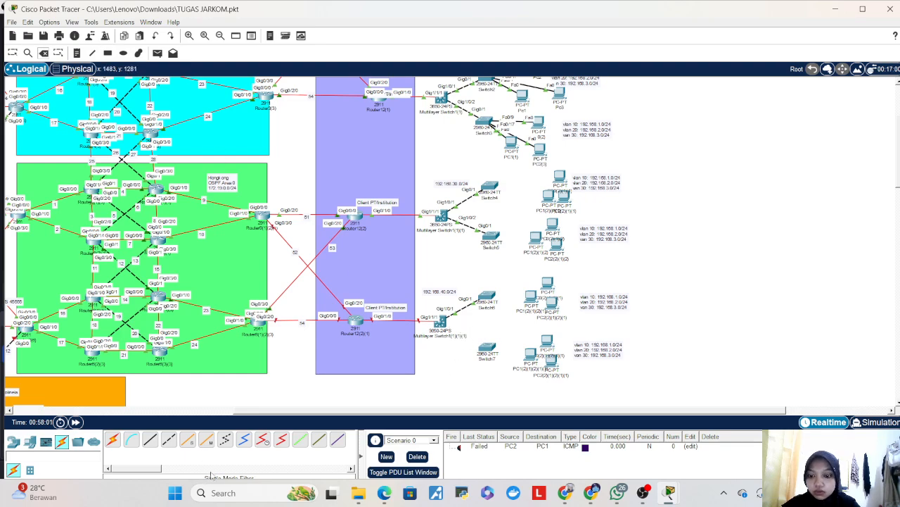
click(169, 440)
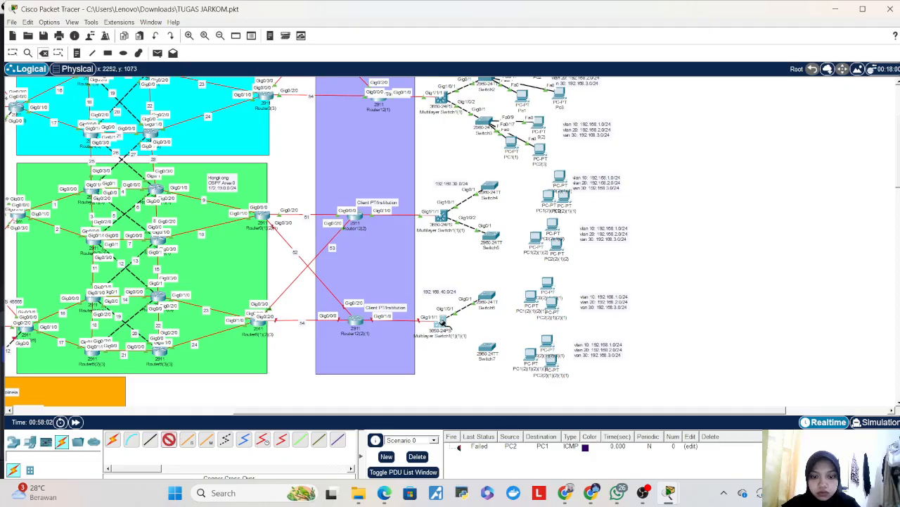
click(444, 327)
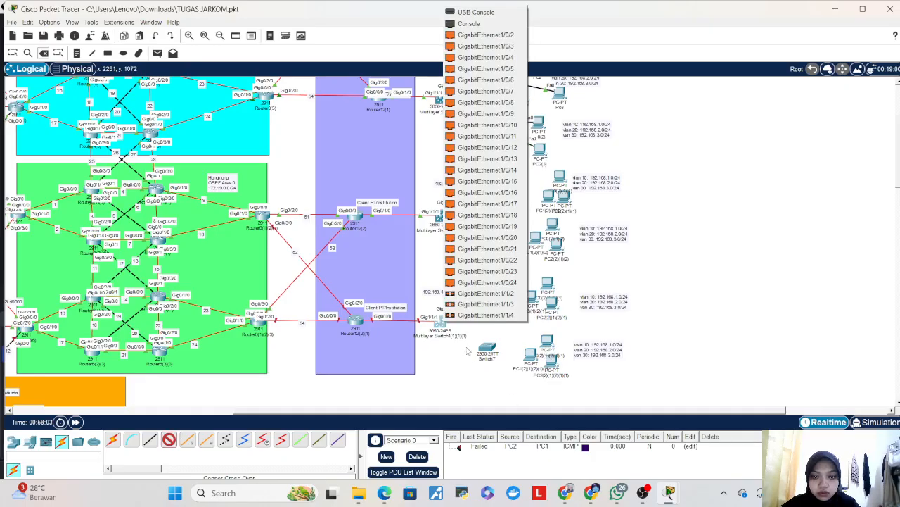
click(452, 357)
click(443, 325)
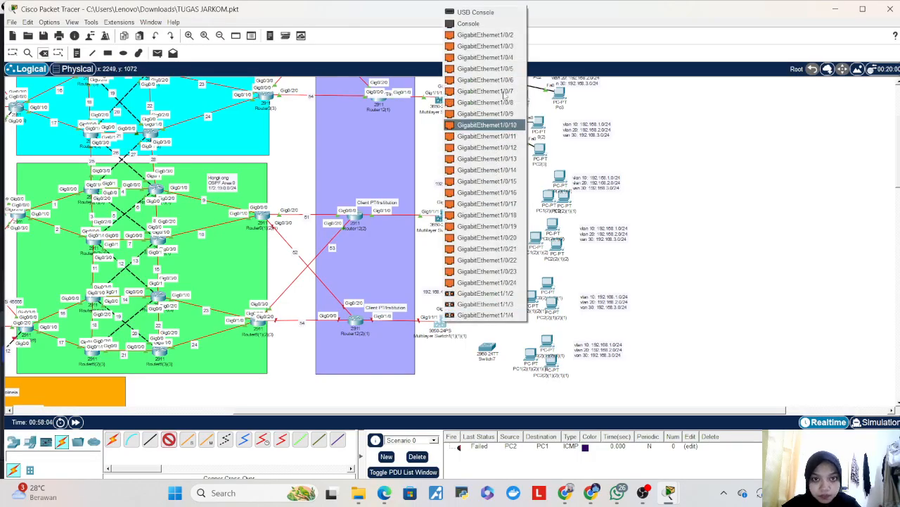
click(486, 35)
click(489, 346)
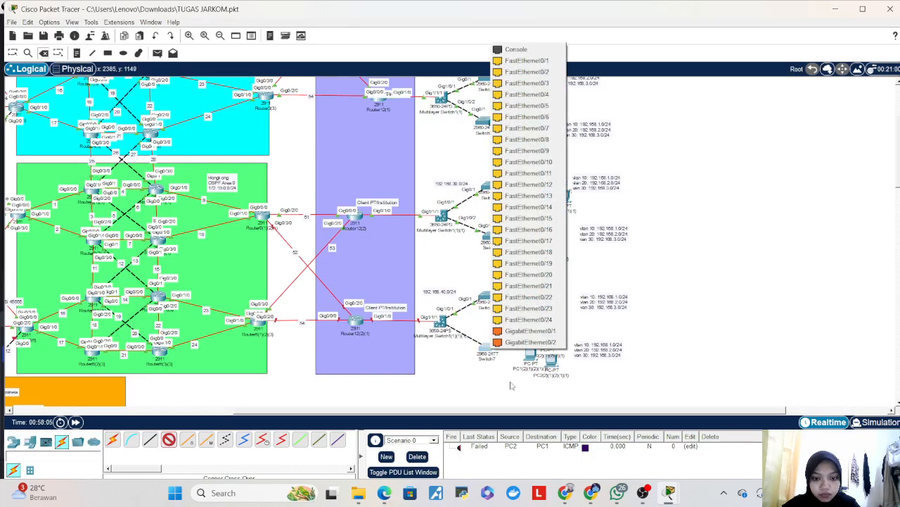
click(532, 342)
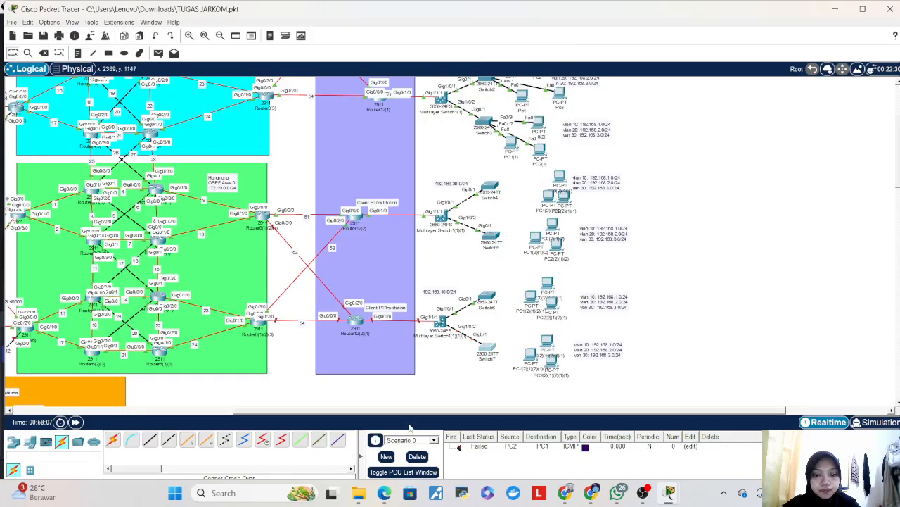
- Check Switch7's command line for the link messages of its new uplink
click(487, 352)
click(319, 93)
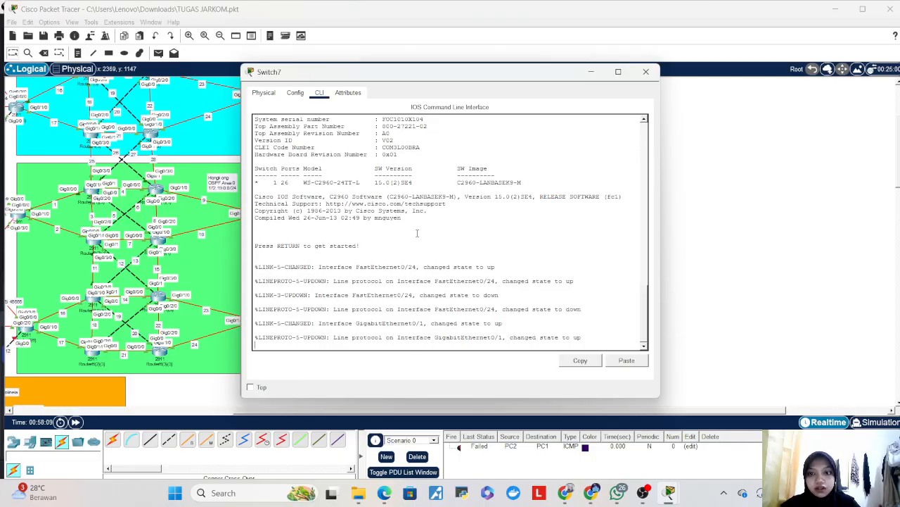
click(646, 72)
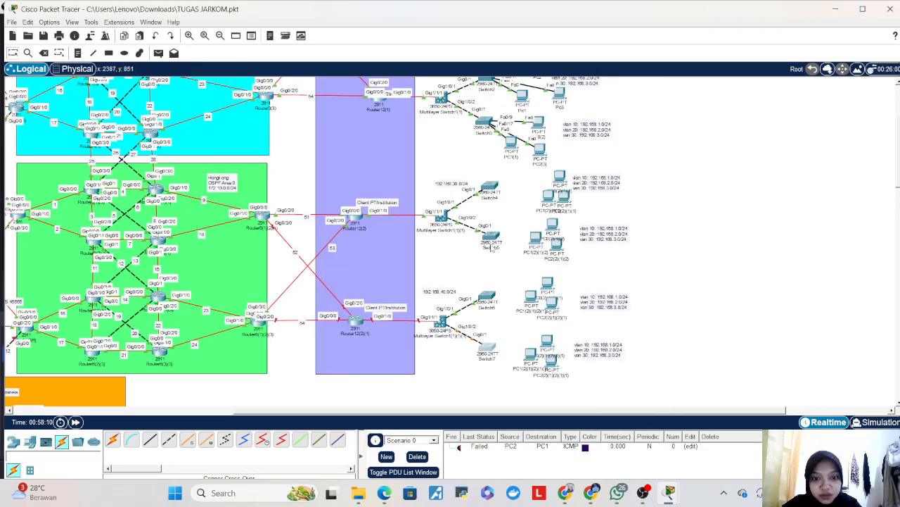
- Enter interface g0/1 on SW6 (Switch5) and set it to switchport mode trunk
click(492, 243)
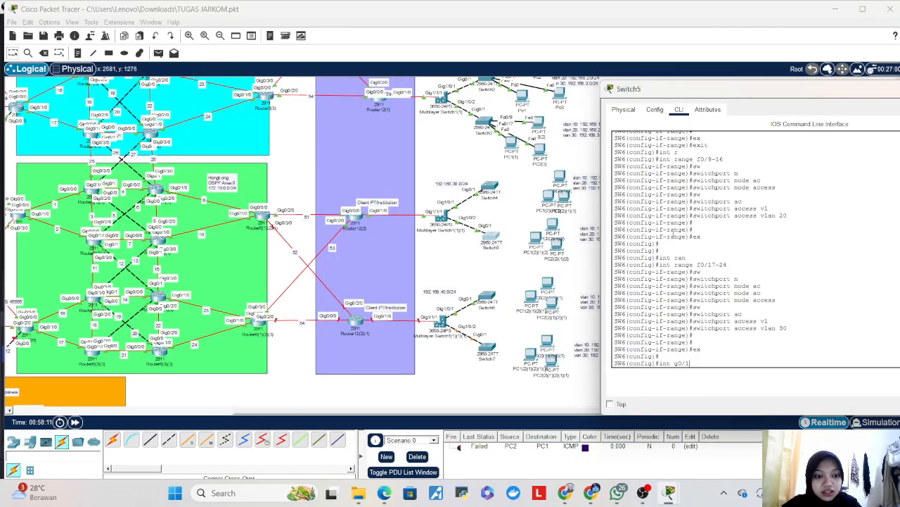
drag(677, 89, 649, 73)
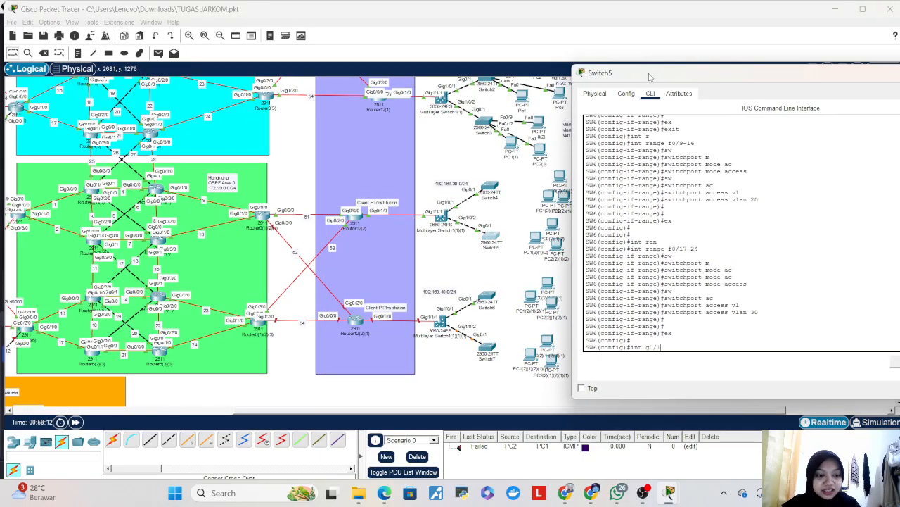
key(Return)
key(Return)
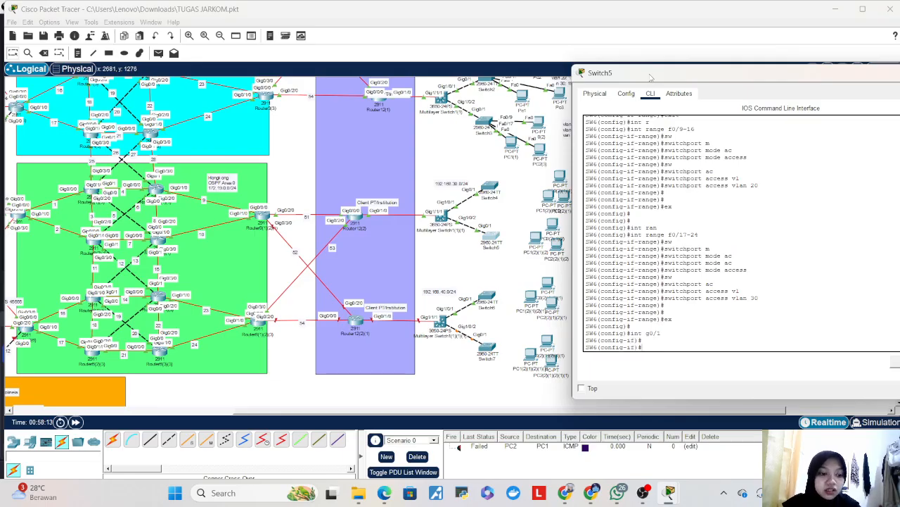
text(sw)
key(Tab)
text(m)
key(Tab)
text(tr)
key(Tab)
key(Return)
key(Return)
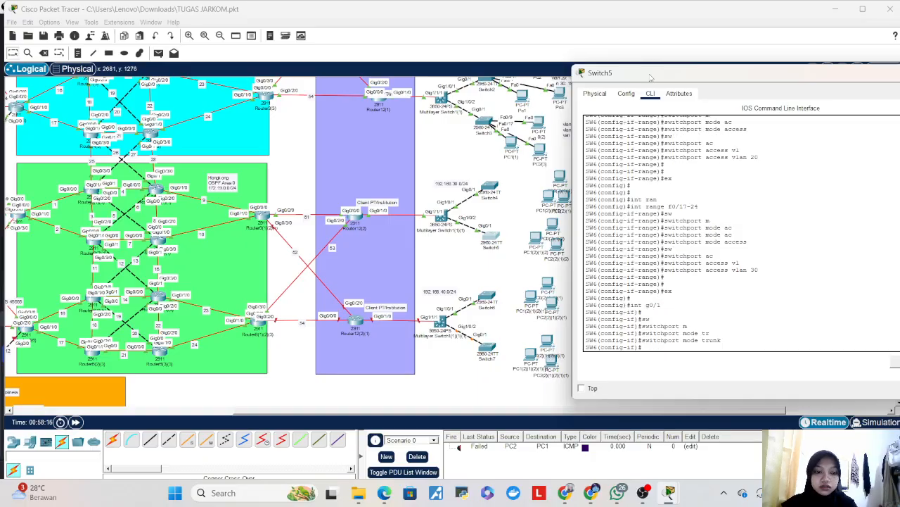
- Allow VLANs 10,20,30 on SW6's g0/1 trunk
text(sw)
key(Tab)
text(tr)
key(Tab)
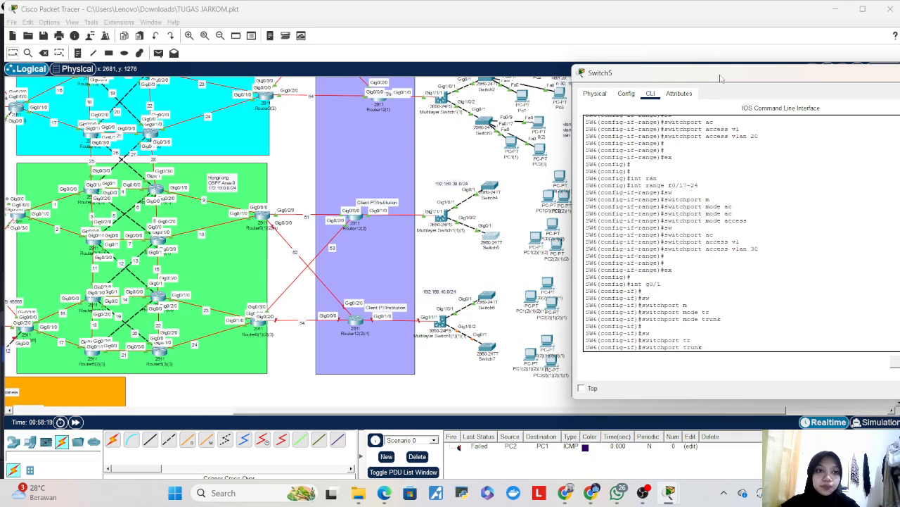
drag(723, 77, 636, 75)
text(all)
key(Tab)
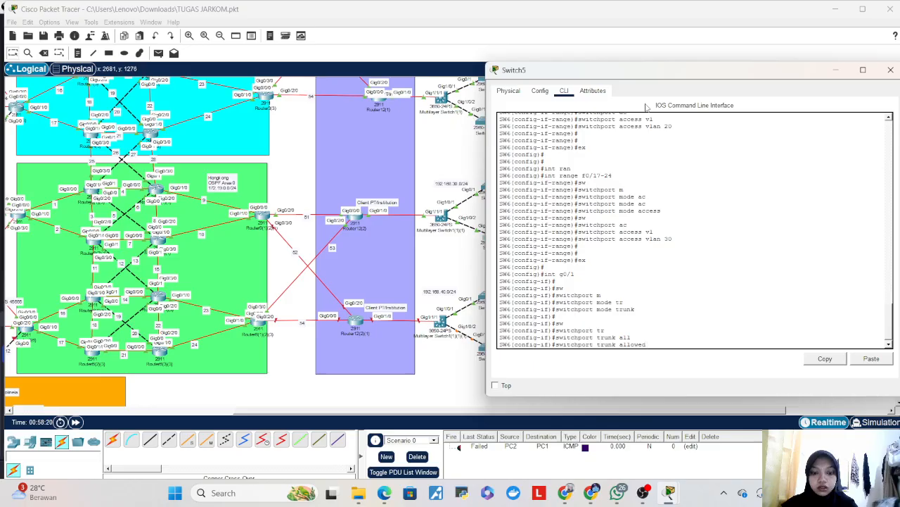
text(vla)
key(Tab)
text(10,20)
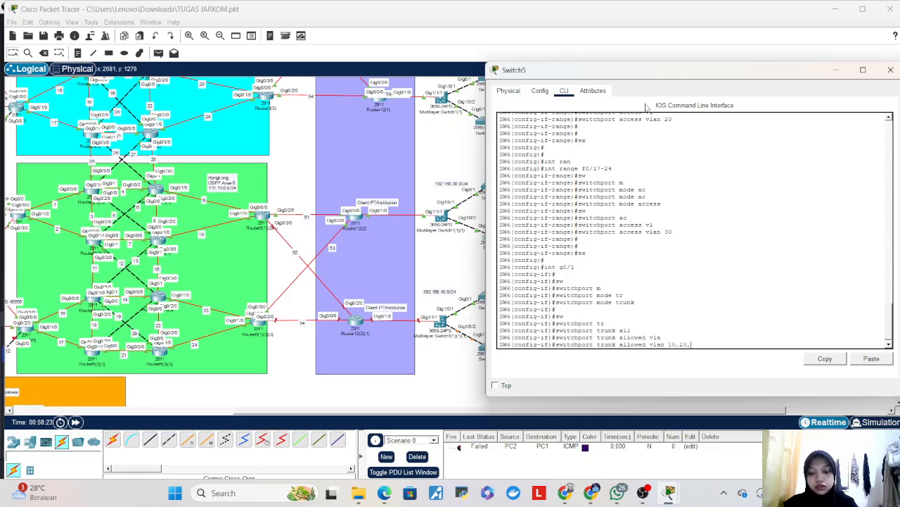
key(Return)
key(Return)
- End SW6's configuration mode, save its configuration with wr, and close Switch5's window
text(end)
key(Return)
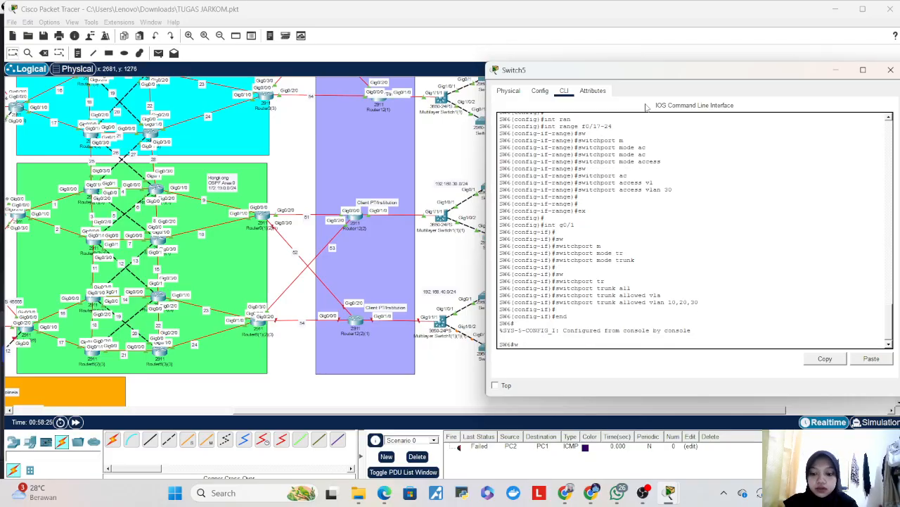
text(wr)
key(Return)
key(Return)
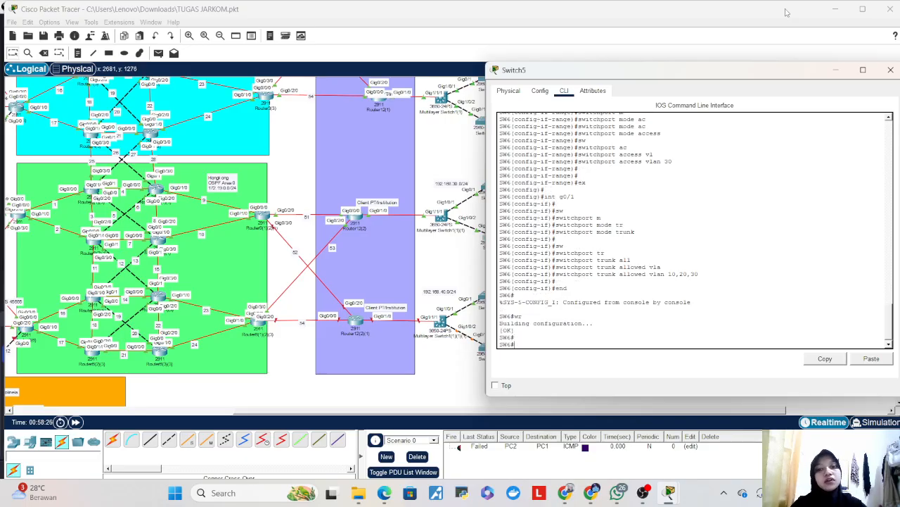
click(891, 70)
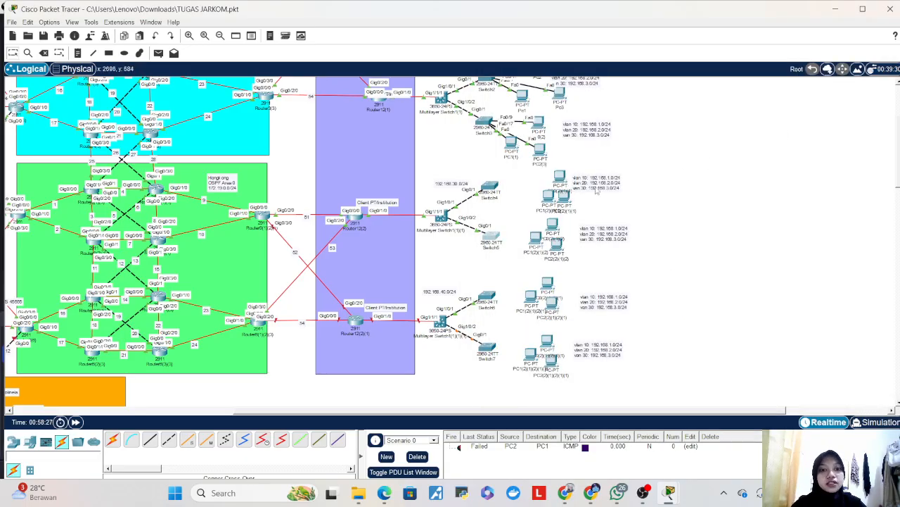
- Move Switch4's three PCs and their VLAN note farther from the switch, and rename the uppermost of these PCs as PC-1
drag(544, 176, 599, 168)
click(636, 211)
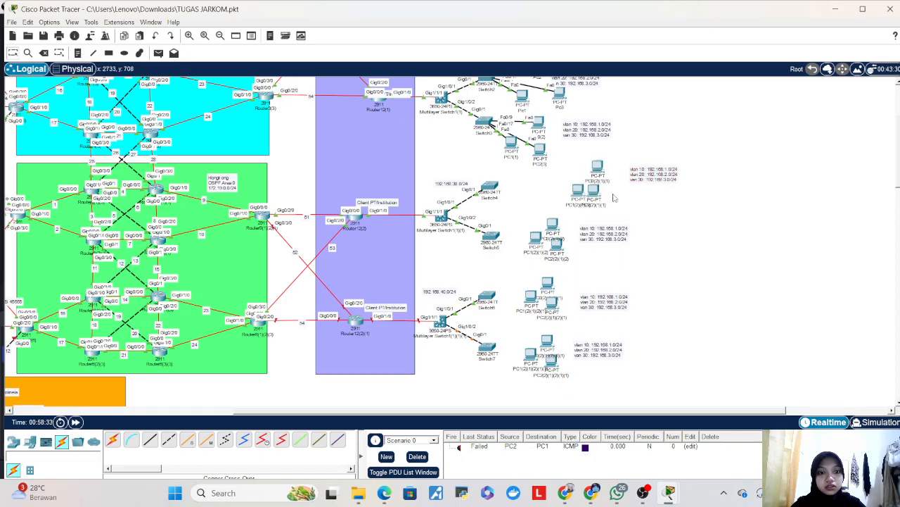
click(604, 182)
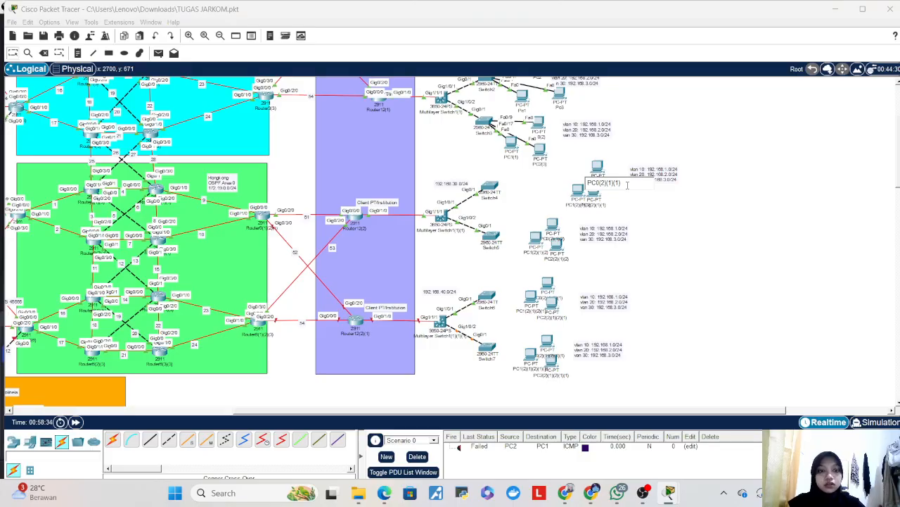
key(BackSpace)
key(BackSpace)
key(BackSpace)
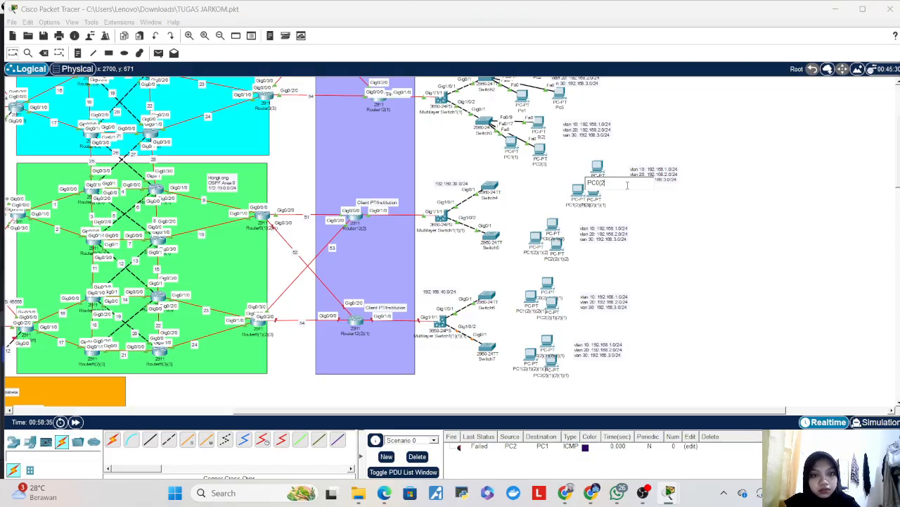
key(BackSpace)
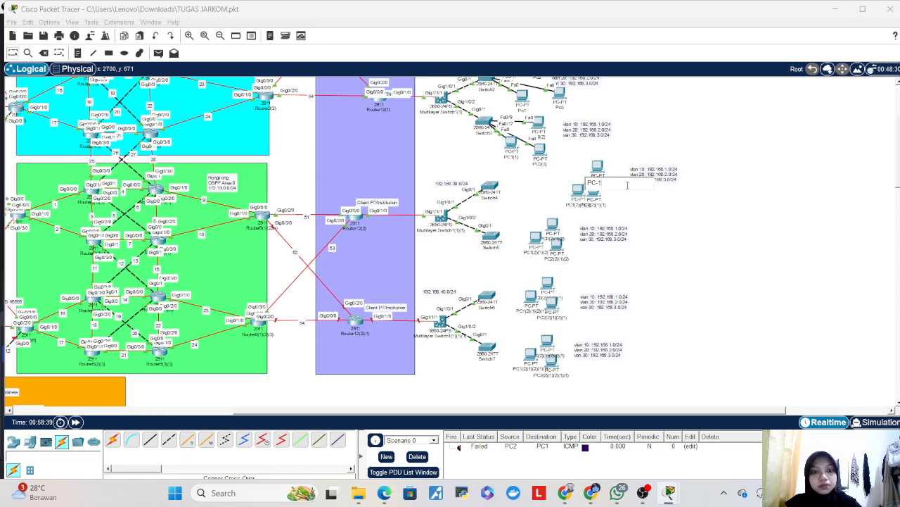
click(573, 193)
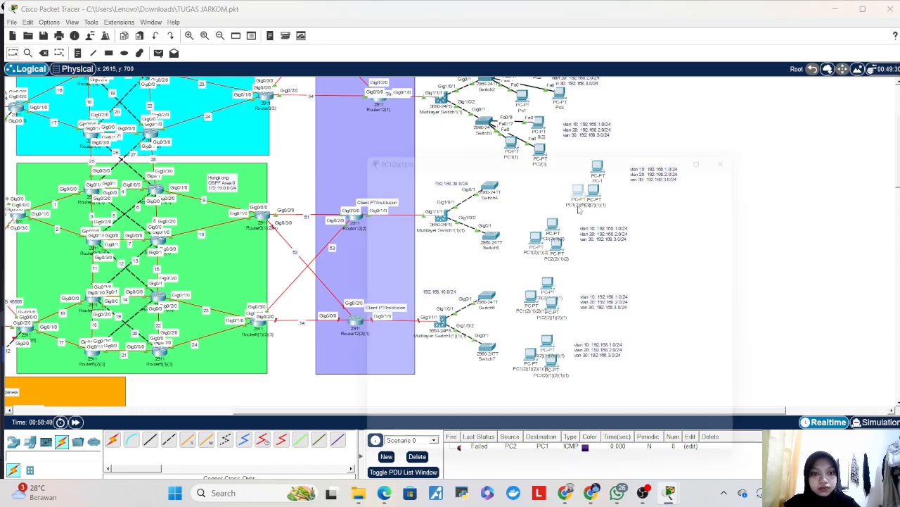
- Rename the PC labelled PC1(2)(1)(1) in Switch4's group as PC-2
click(578, 202)
click(646, 71)
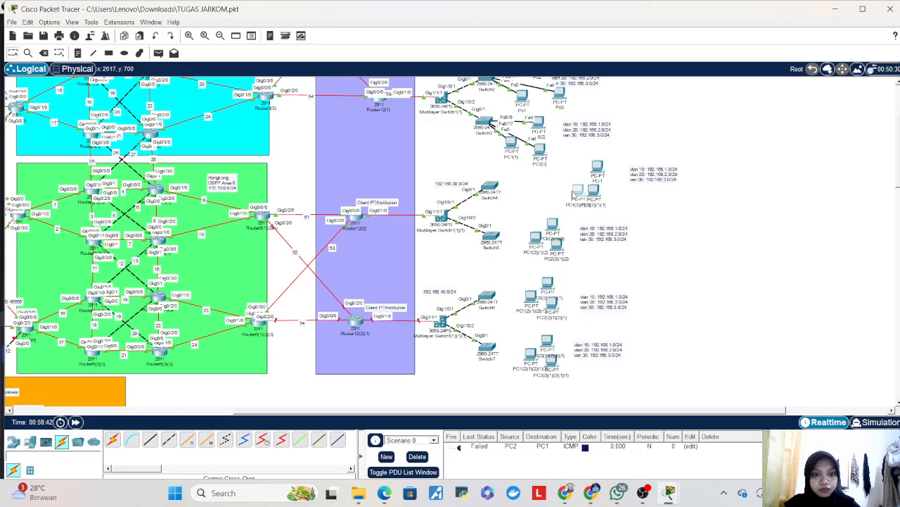
click(582, 206)
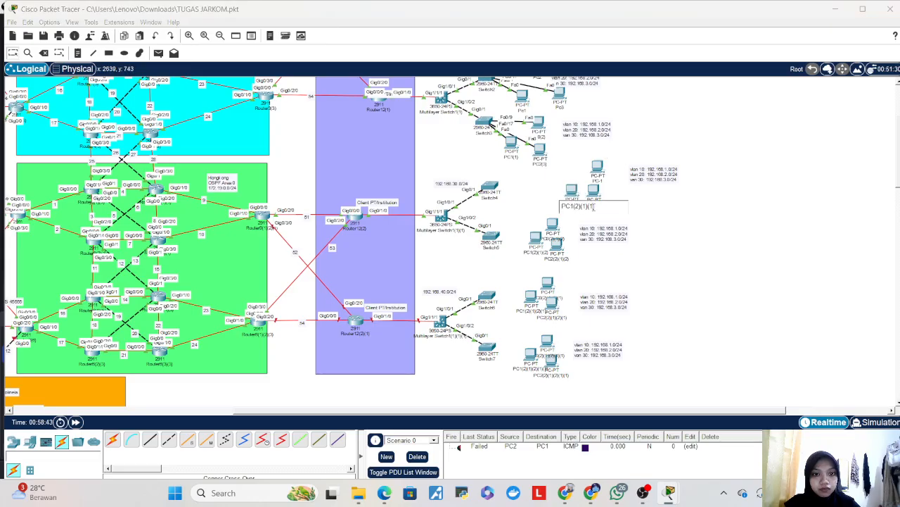
key(BackSpace)
key(BackSpace)
key(BackSpace)
text(-2)
click(637, 242)
- Rename the PC labelled PC2(2)(1)(1) in Switch4's group as PC-3
click(594, 208)
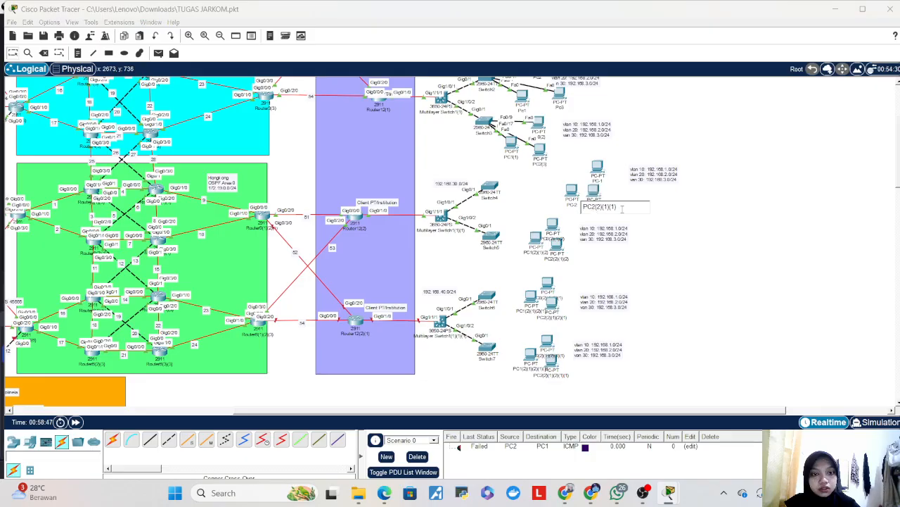
key(BackSpace)
key(BackSpace)
key(BackSpace)
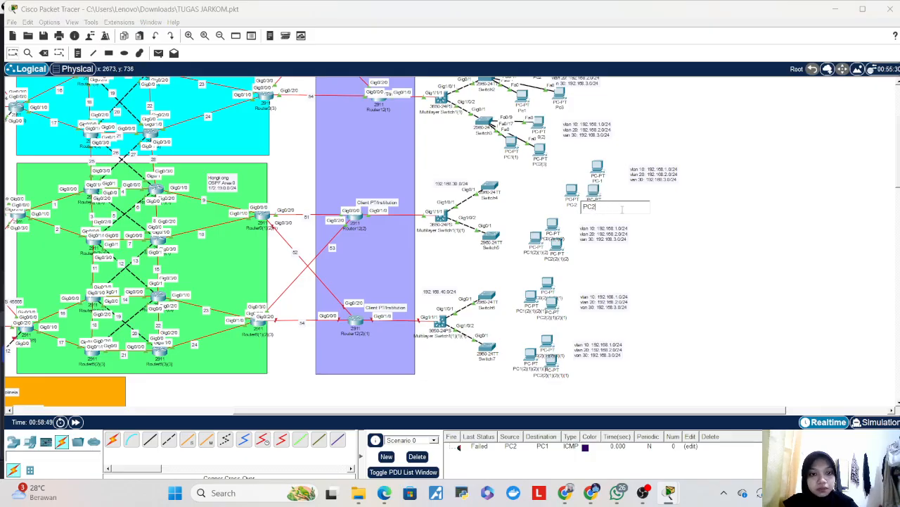
click(691, 259)
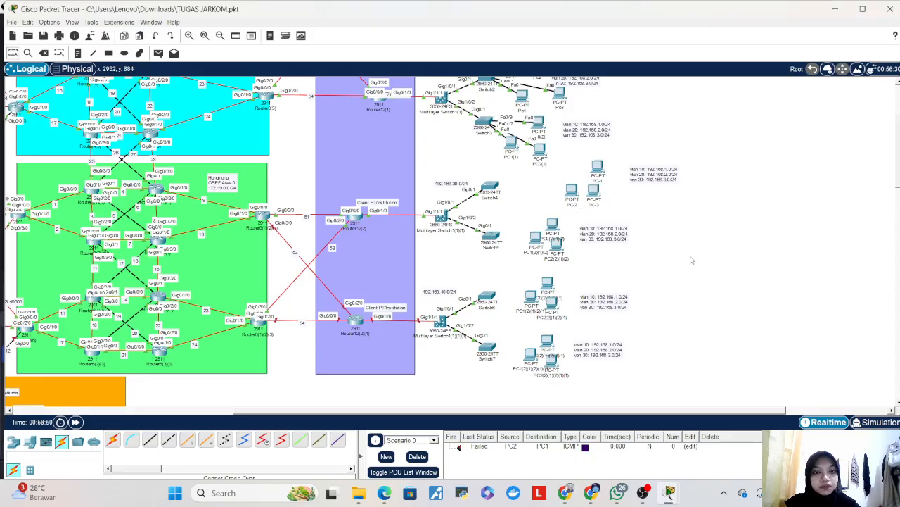
- Connect Switch4's FastEthernet0/1 to PC-1's FastEthernet0 with a copper straight-through cable
click(150, 439)
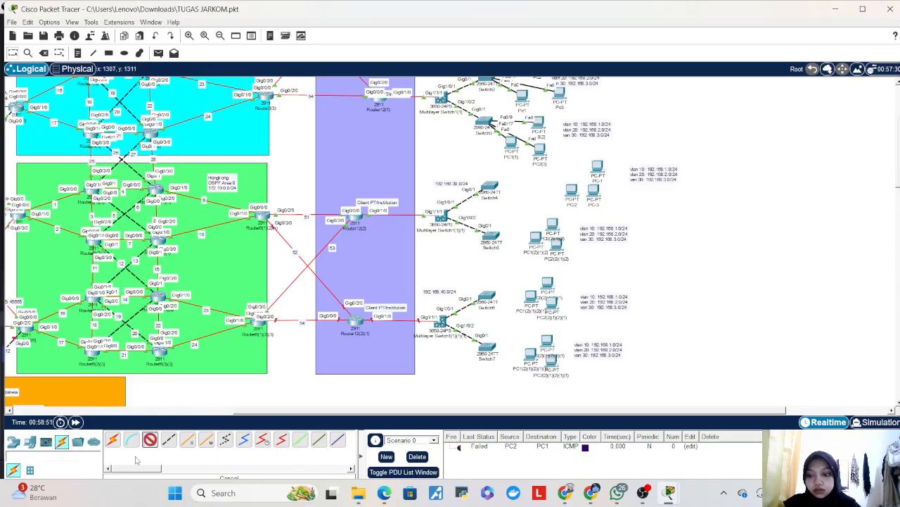
click(491, 192)
click(524, 203)
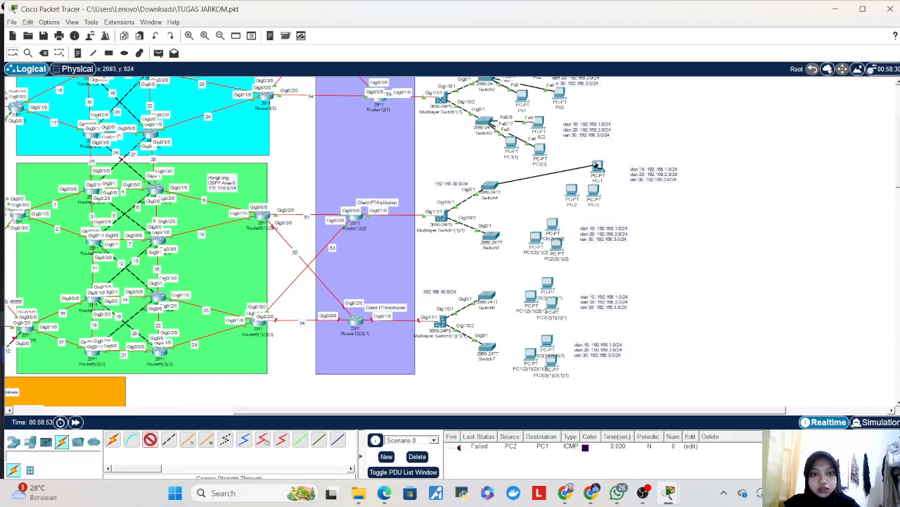
click(598, 169)
click(609, 207)
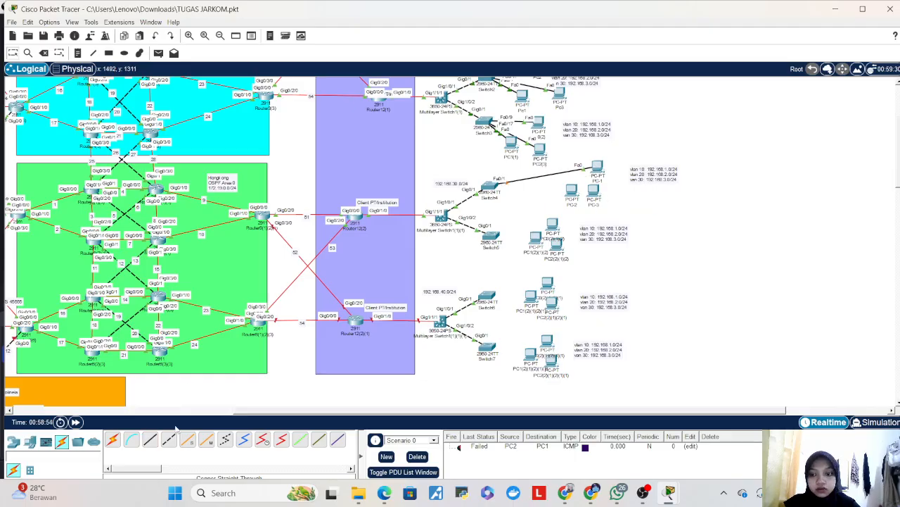
- Connect Switch4's FastEthernet0/9 to PC-2's FastEthernet0 with a copper straight-through cable
click(150, 440)
click(494, 189)
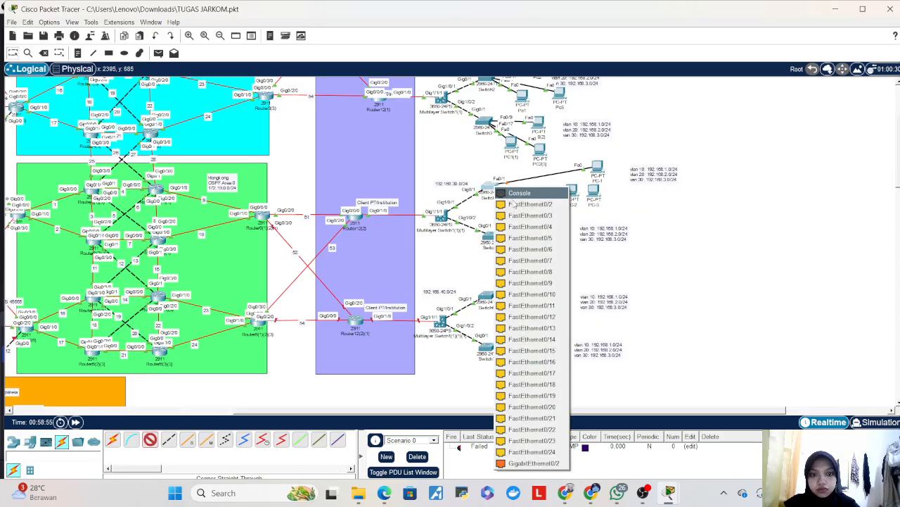
click(531, 283)
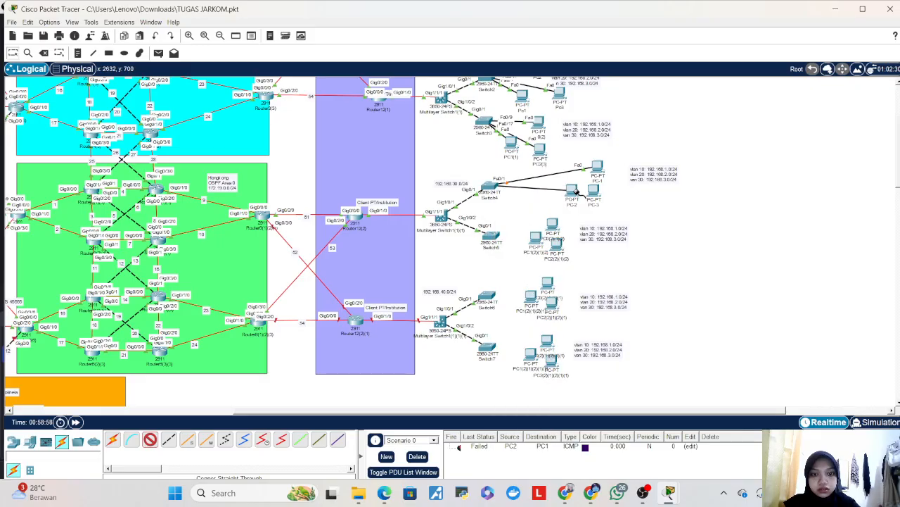
click(572, 191)
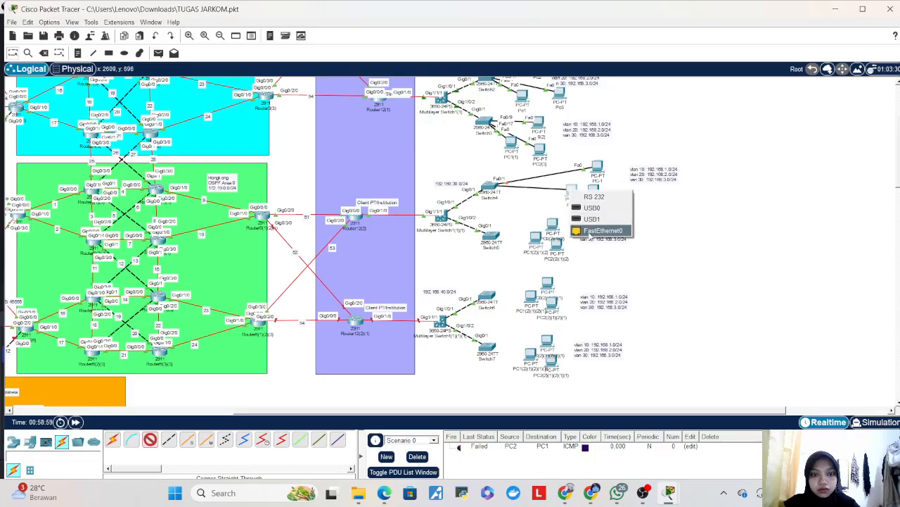
click(596, 230)
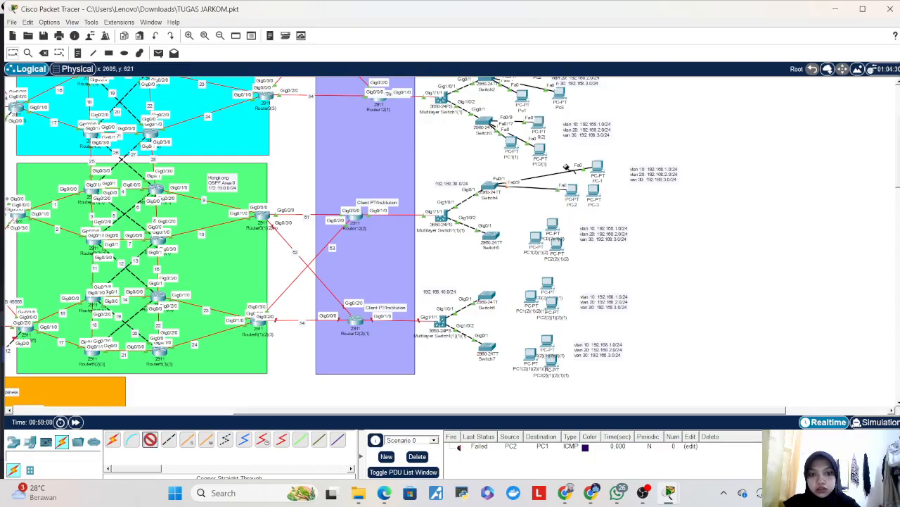
- Connect Switch4's FastEthernet0/17 to PC-3's FastEthernet0 with a copper straight-through cable
click(494, 187)
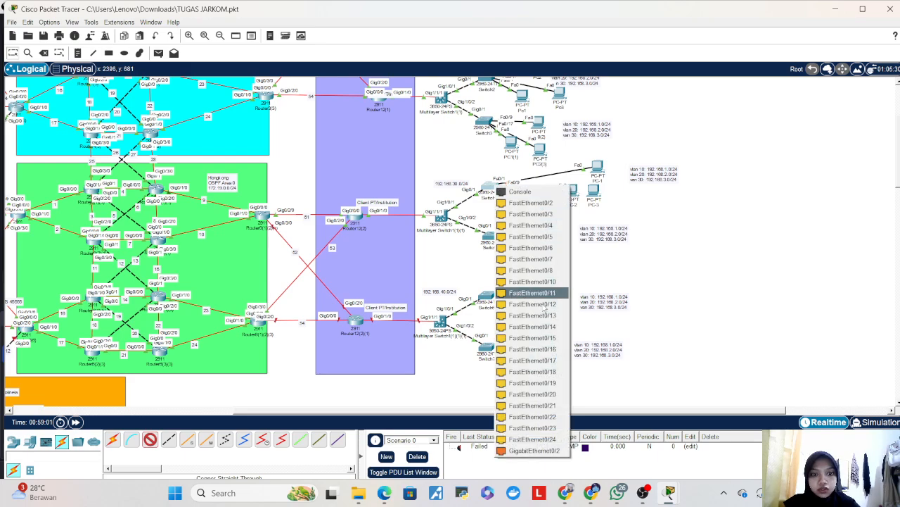
click(532, 359)
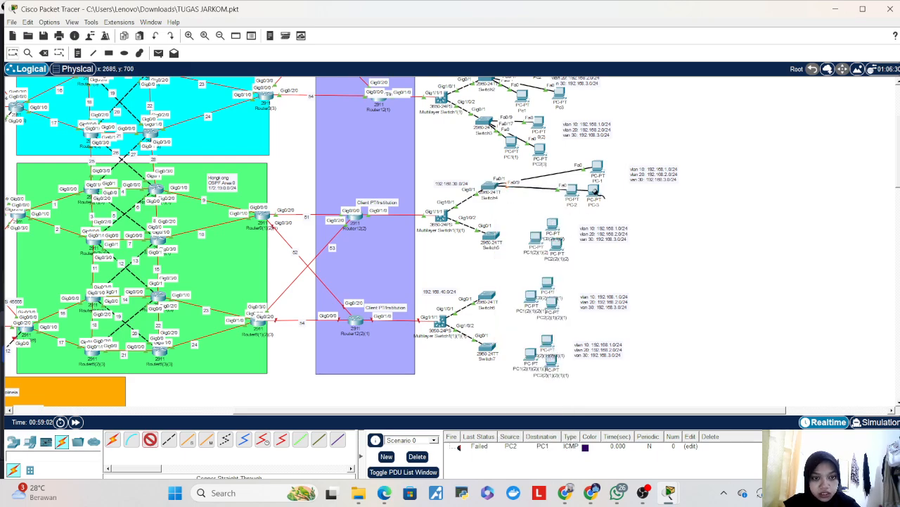
click(595, 195)
click(604, 232)
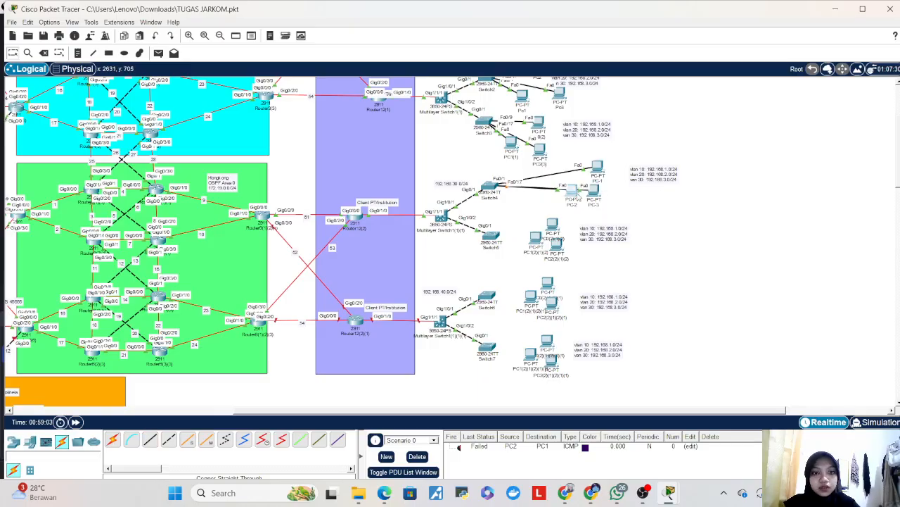
- Configure PC-1 with static IPv4 address 192.168.1.10, mask 255.255.255.0, default gateway 192.168.1.1 and DNS server 30.0.0.30
click(597, 169)
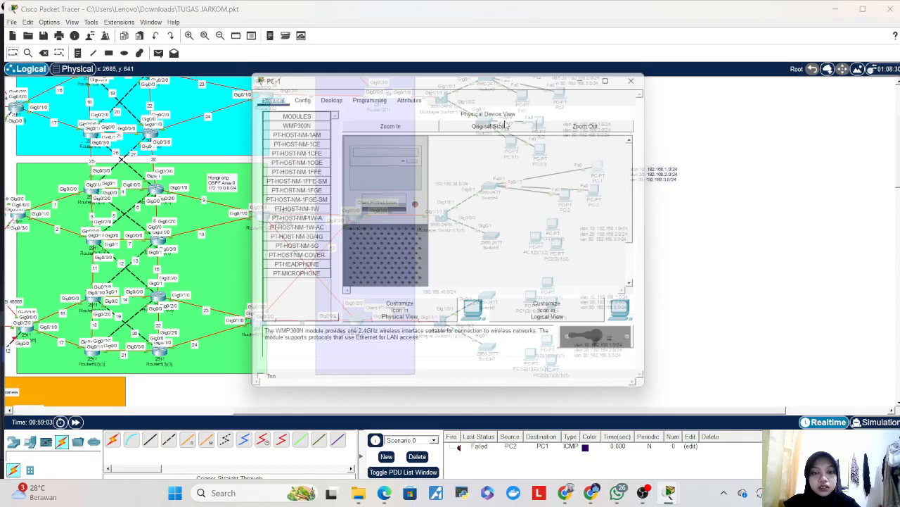
click(326, 92)
click(291, 144)
click(413, 163)
text(192.168.1.)
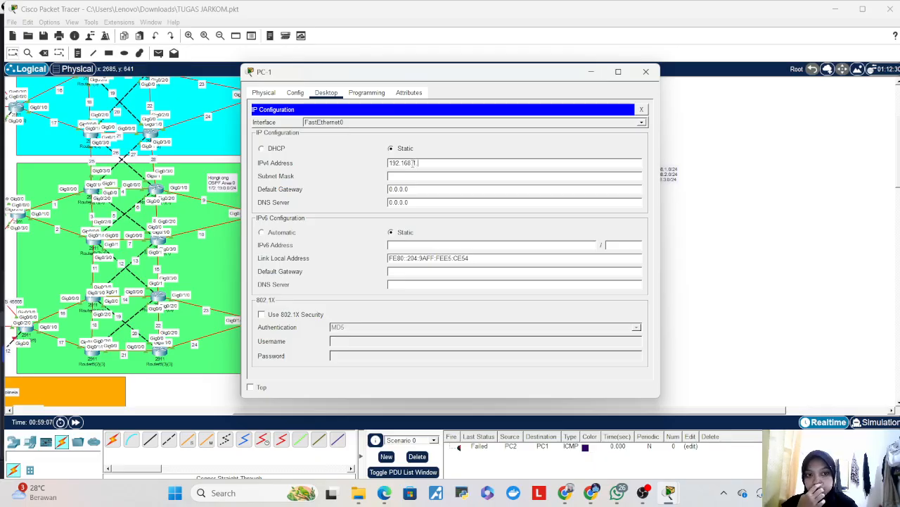
text(10)
key(Tab)
key(Tab)
text(192.168.1.1)
key(Tab)
text(30.0)
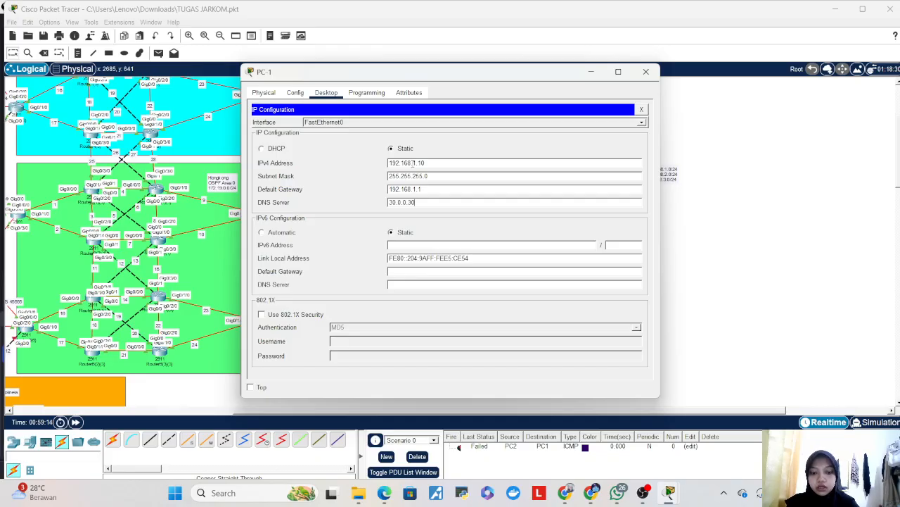
key(ctrl+a)
click(645, 71)
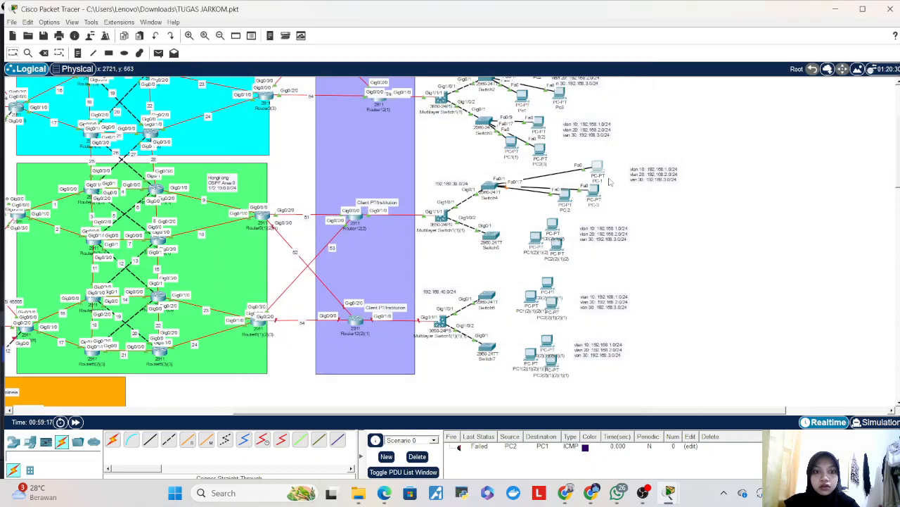
- Configure PC-2 with static IPv4 address 192.168.2.10, mask 255.255.255.0, default gateway 192.168.2.1 and DNS server 30.0.0.30
click(564, 201)
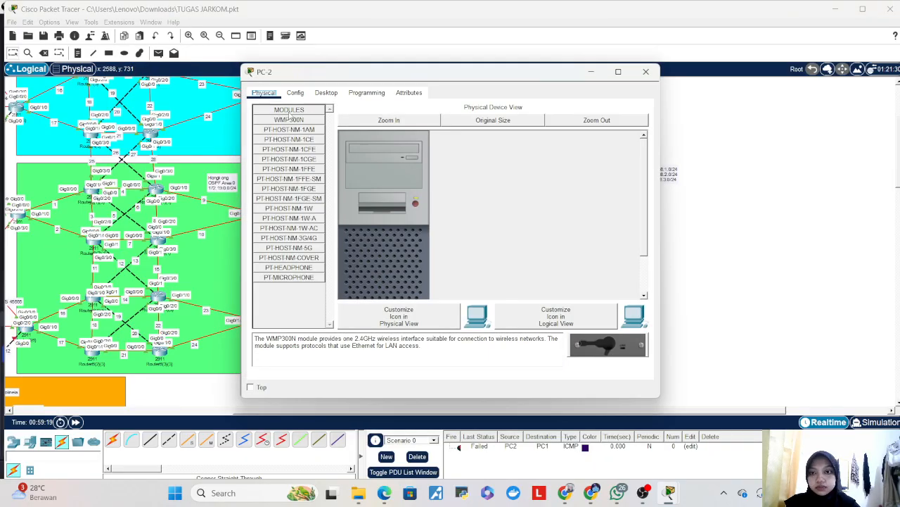
click(328, 93)
click(291, 132)
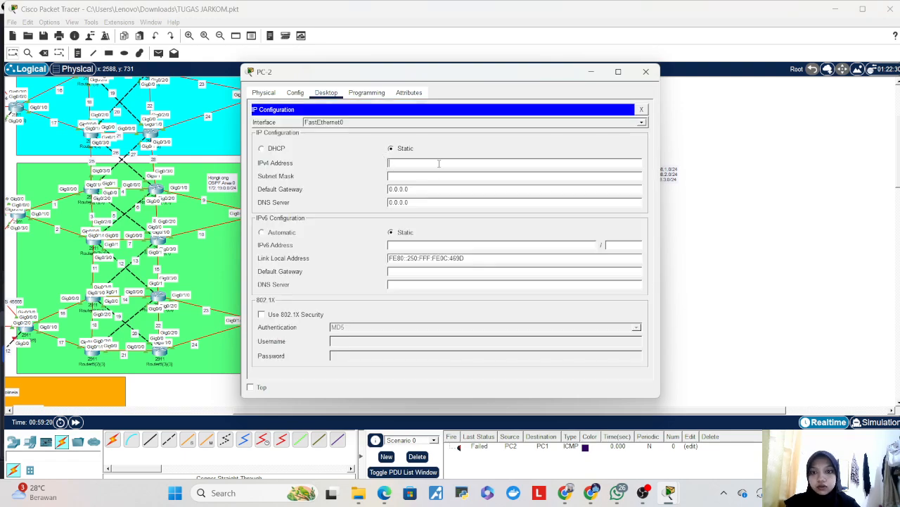
click(439, 163)
text(192.168.2.10)
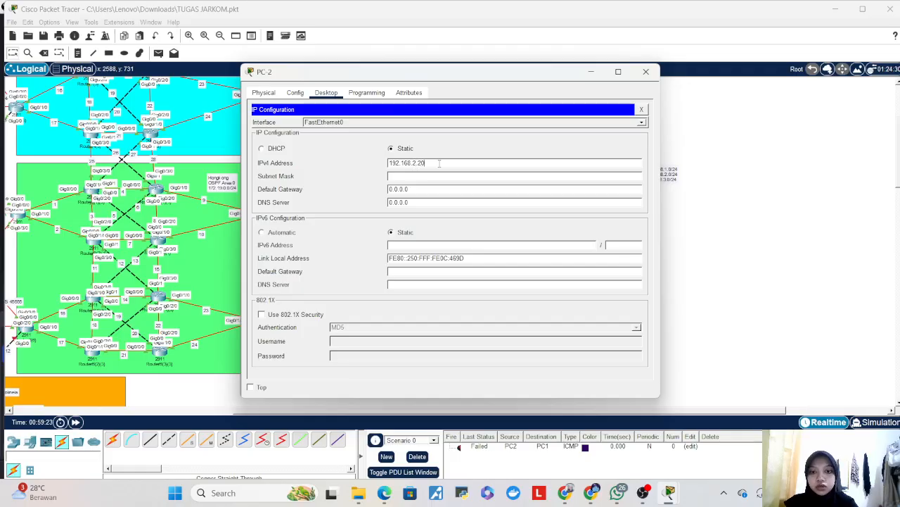
key(Tab)
key(Tab)
text(192.168.2.1)
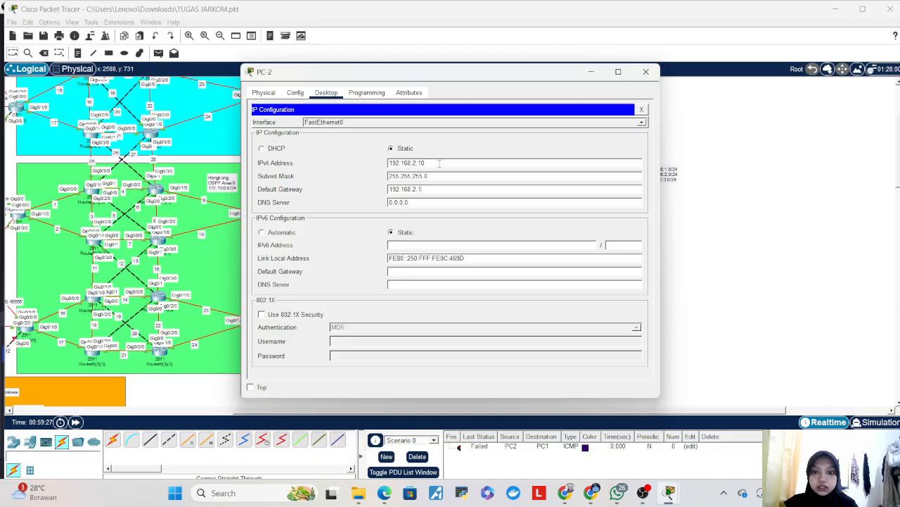
key(Tab)
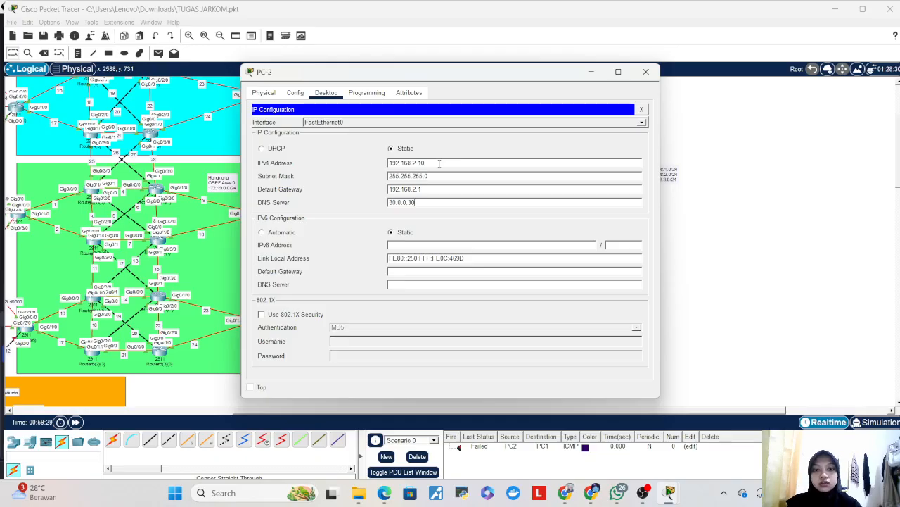
click(646, 71)
- Configure PC-3 with static IPv4 address 192.168.3.10, mask 255.255.255.0, default gateway 192.168.3.1 and DNS server 30.0.0.30
click(595, 192)
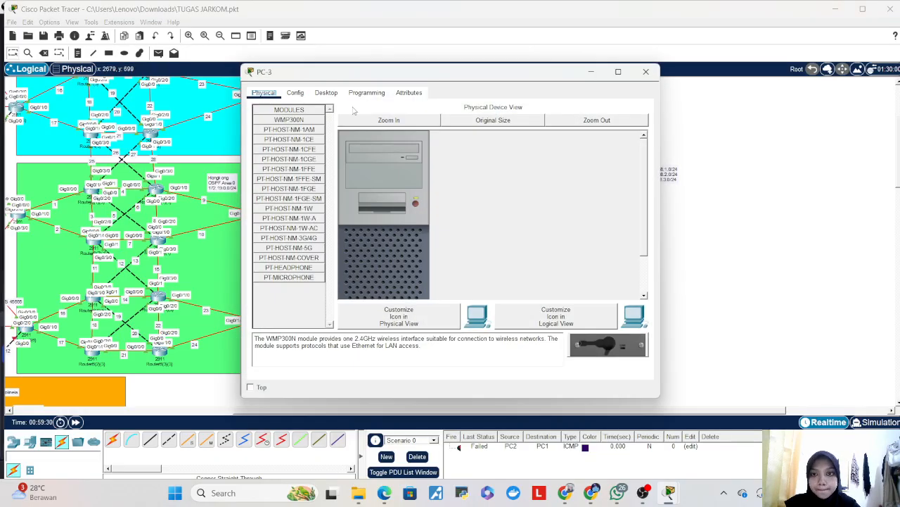
click(333, 96)
click(291, 127)
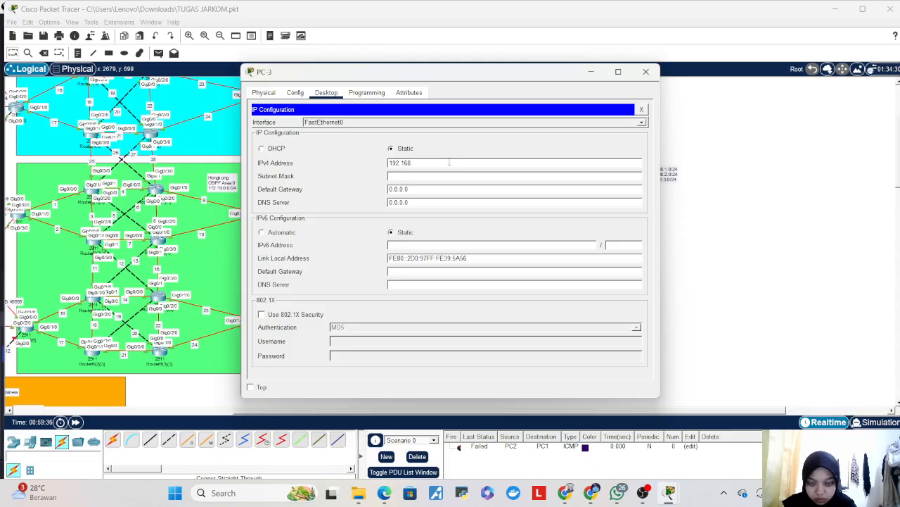
text(.10)
key(Tab)
key(Tab)
text(192.168)
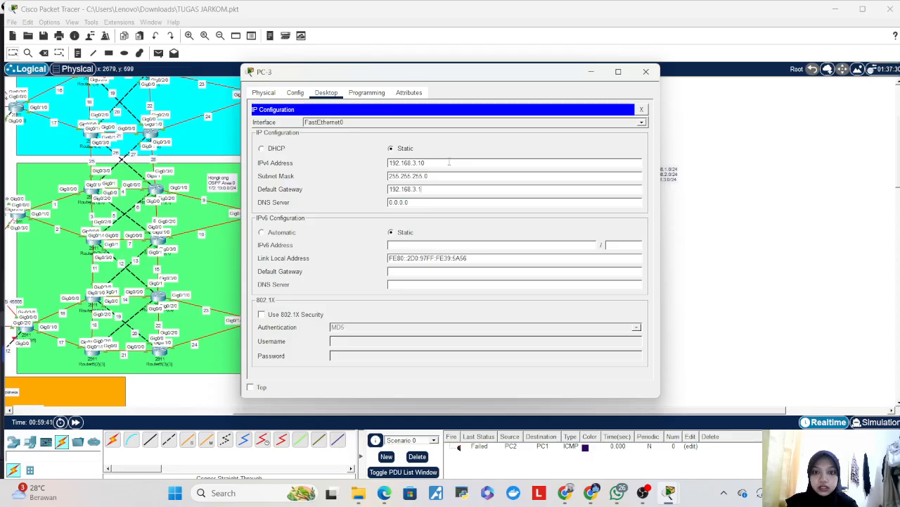
key(Tab)
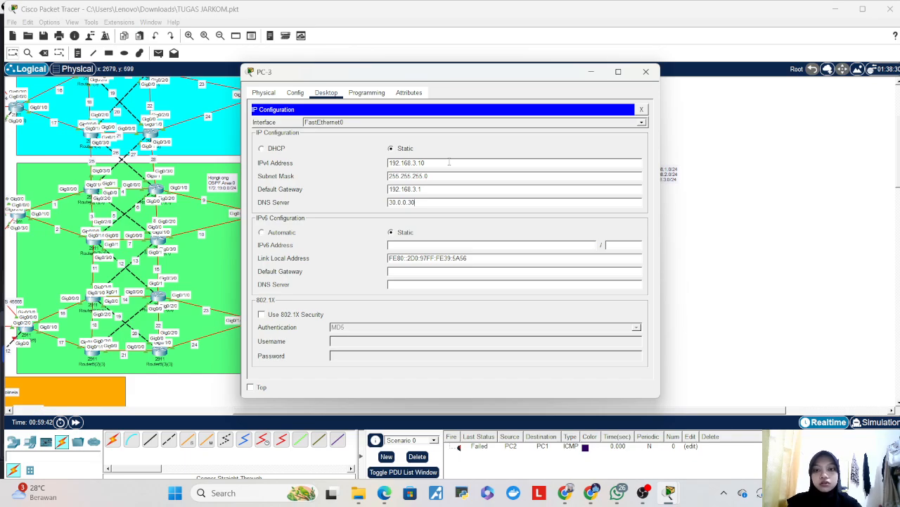
click(646, 71)
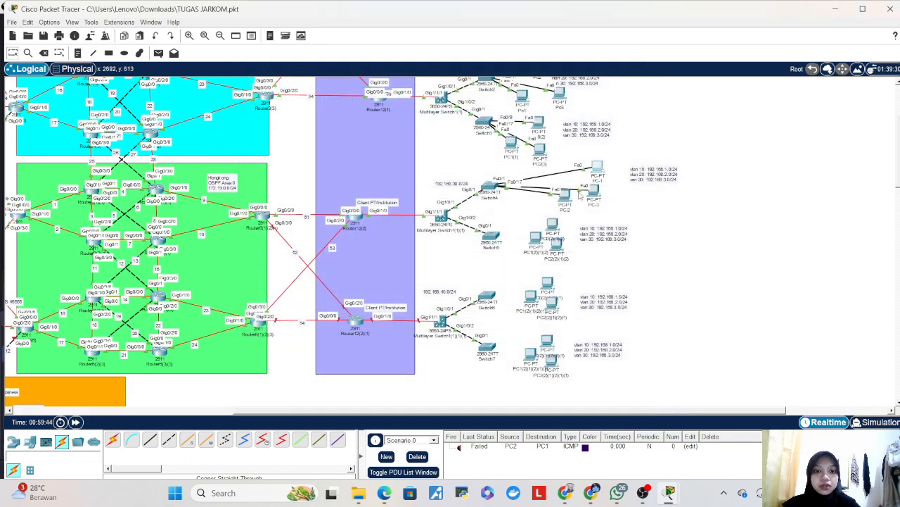
- Ping PC-2 at 192.168.2.10 from PC-1's command prompt to test routing between the VLANs
click(598, 167)
click(525, 131)
text(ping 192)
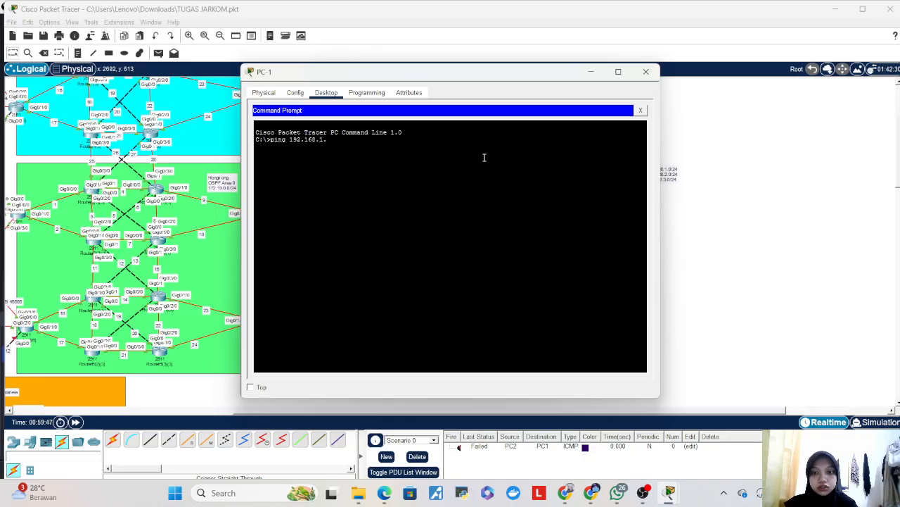
text(.168.2.10)
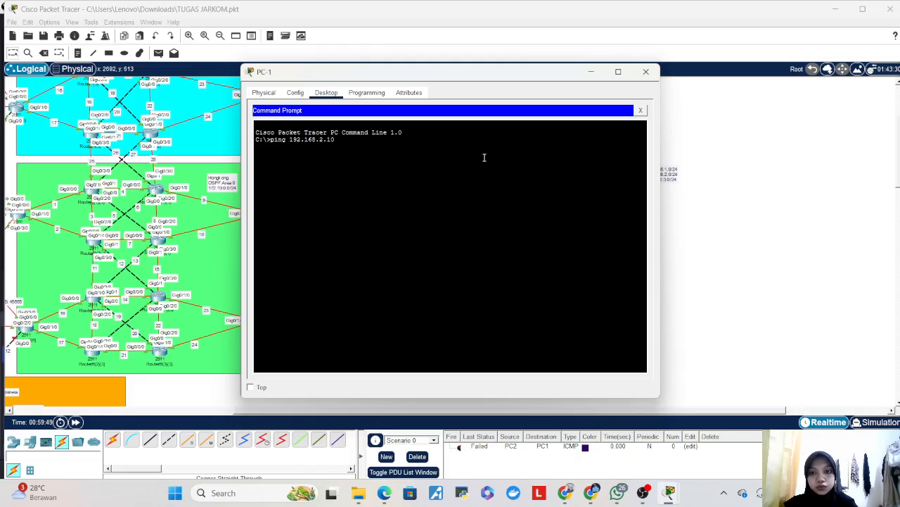
key(Return)
drag(520, 77, 400, 93)
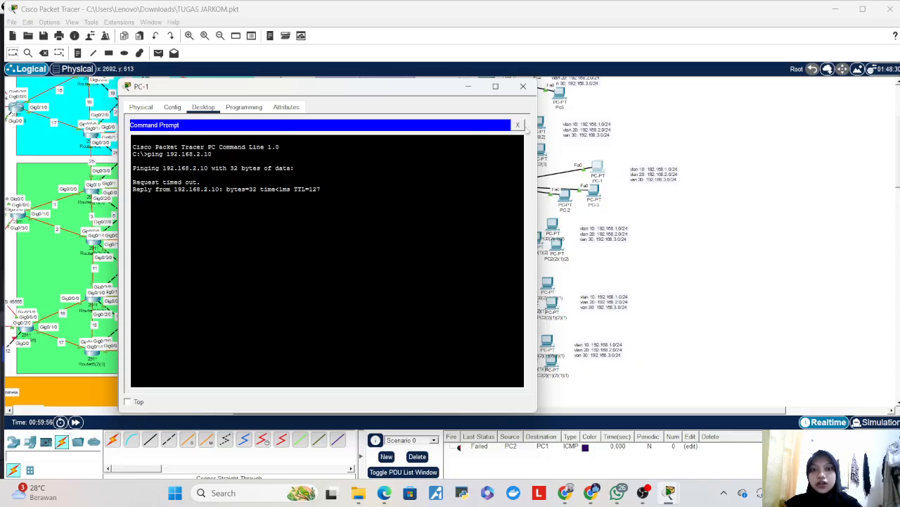
click(522, 85)
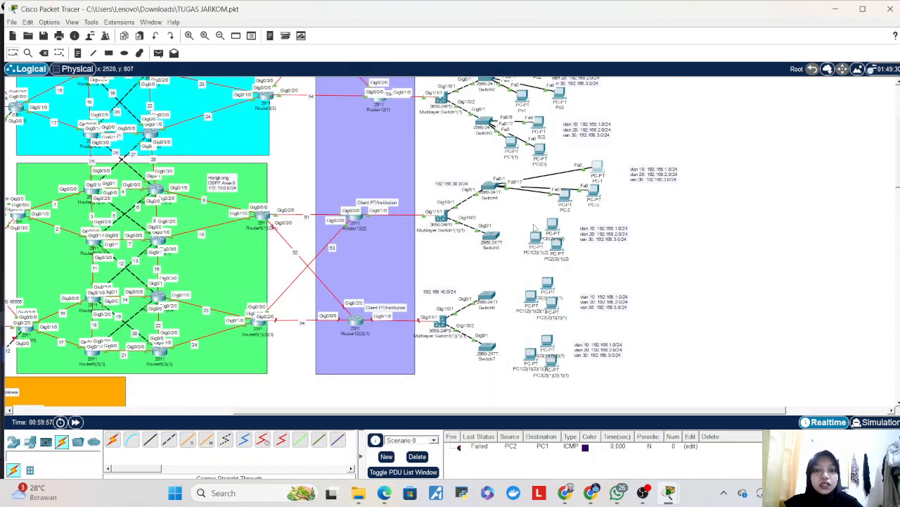
- Spread apart the overlapping PCs beside Switch5
click(619, 282)
mouse_move(552, 227)
mouse_down()
mouse_move(563, 226)
mouse_move(526, 238)
mouse_move(564, 252)
mouse_move(563, 239)
mouse_up()
click(536, 239)
- Rename the uppermost PC in Switch5's group as pc1
click(567, 237)
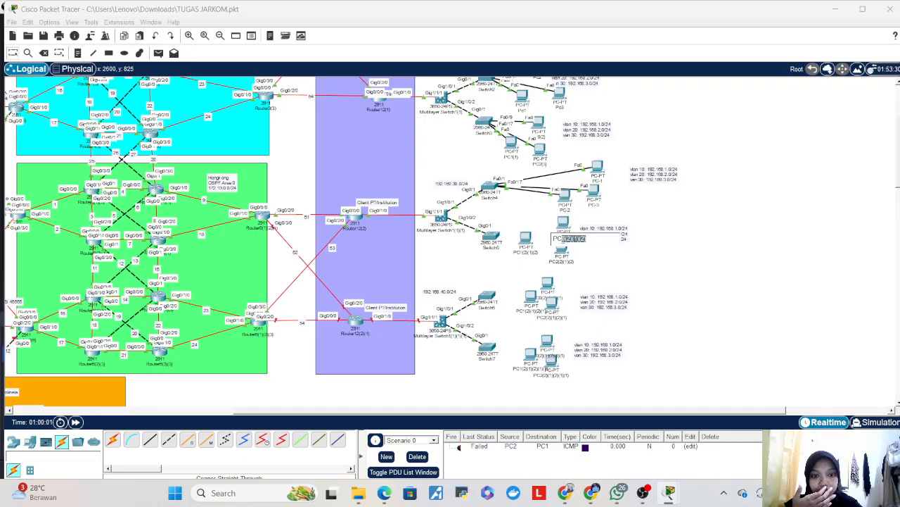
key(BackSpace)
key(BackSpace)
key(BackSpace)
text(pc1)
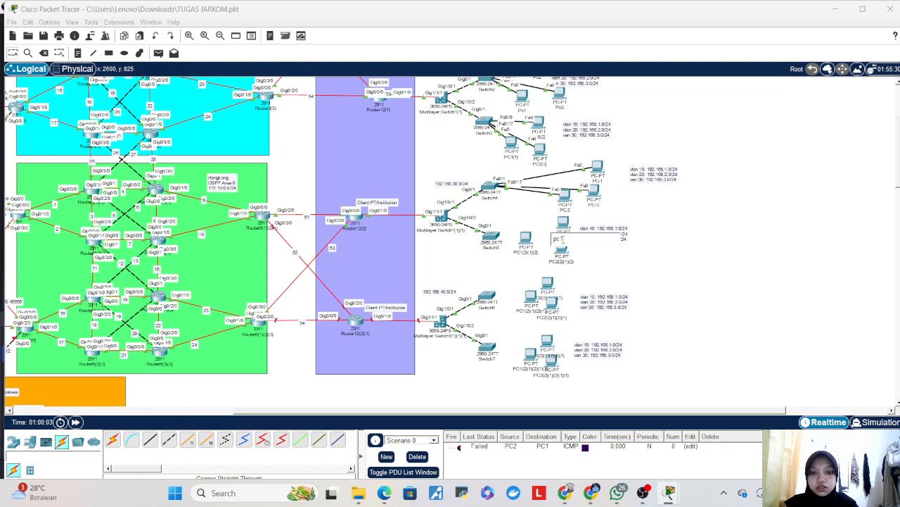
- Rename the PC labelled PC1(2)(1)(2) in Switch5's group as pc2
click(523, 255)
key(shift+Left)
key(shift+Left)
key(shift+Left)
key(shift+Left)
key(shift+Left)
key(shift+Left)
click(523, 257)
click(557, 254)
key(ctrl+a)
text(Pc2)
key(Return)
- Rename the PC labelled PC2(2)(1)(2) in Switch5's group as pc3 and shift it slightly lower
click(563, 264)
key(ctrl+a)
text(Pc3)
key(Return)
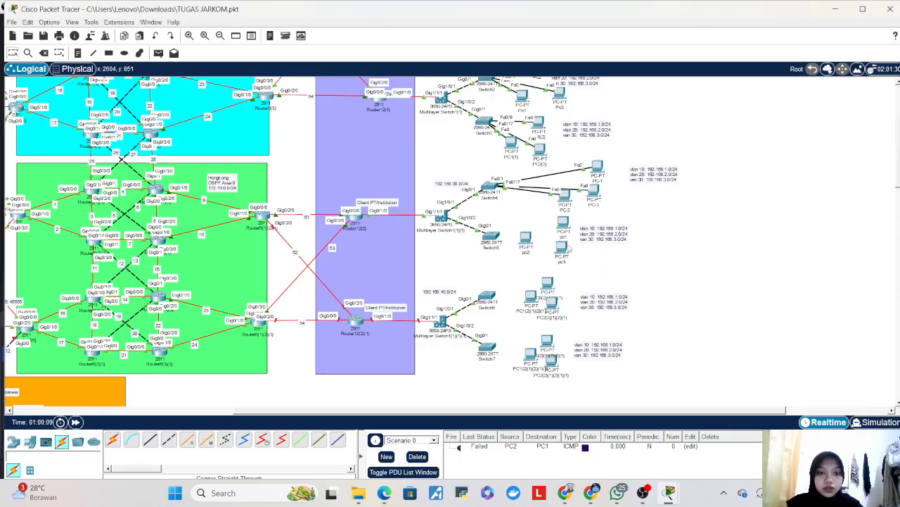
drag(564, 260, 569, 254)
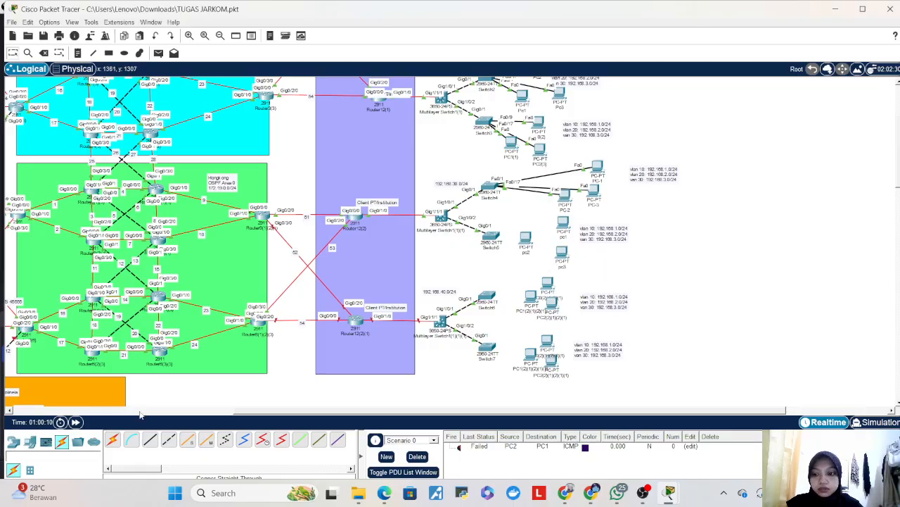
- Connect Switch5's FastEthernet0/1 to pc1's FastEthernet0 with a copper straight-through cable
click(149, 439)
click(491, 239)
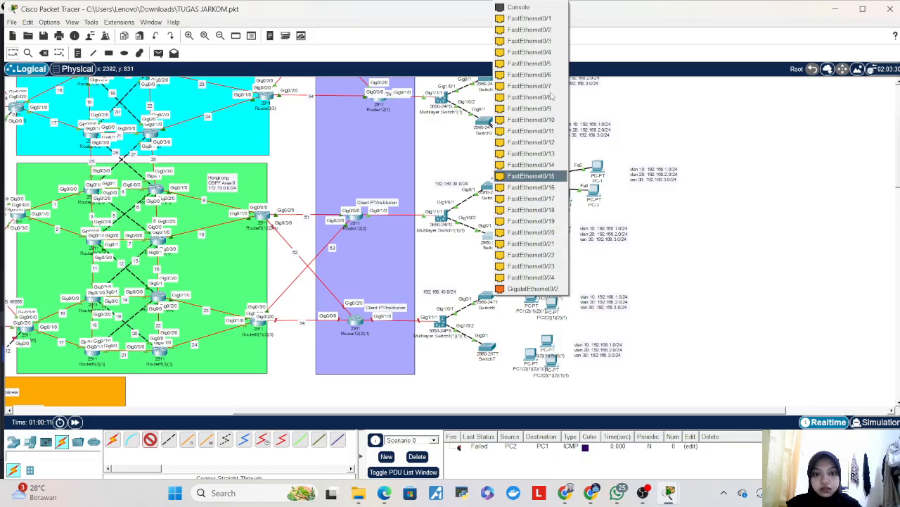
click(562, 18)
click(564, 225)
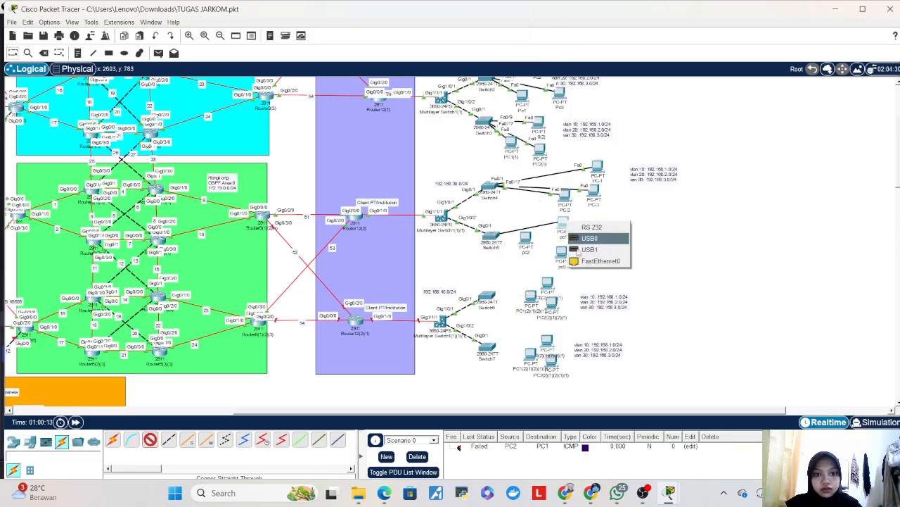
click(592, 262)
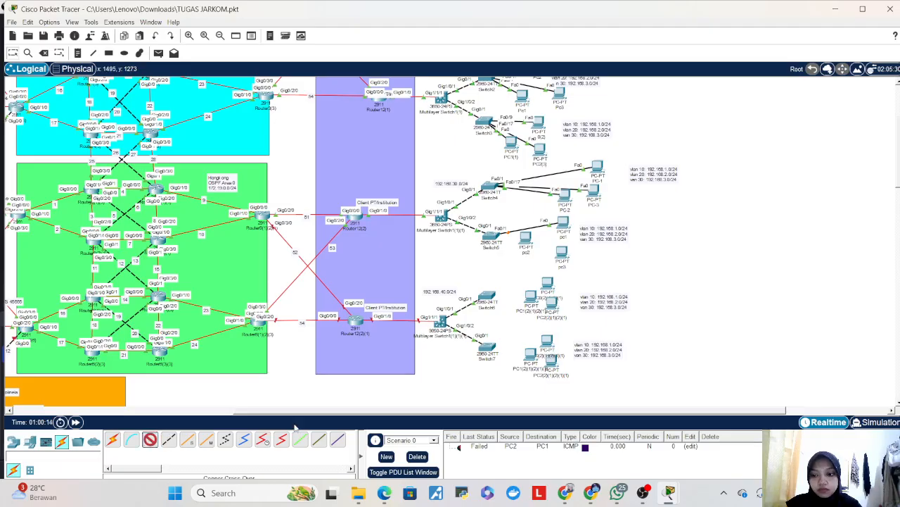
- Connect Switch5's FastEthernet0/9 to pc2's FastEthernet0 with a copper straight-through cable
click(492, 238)
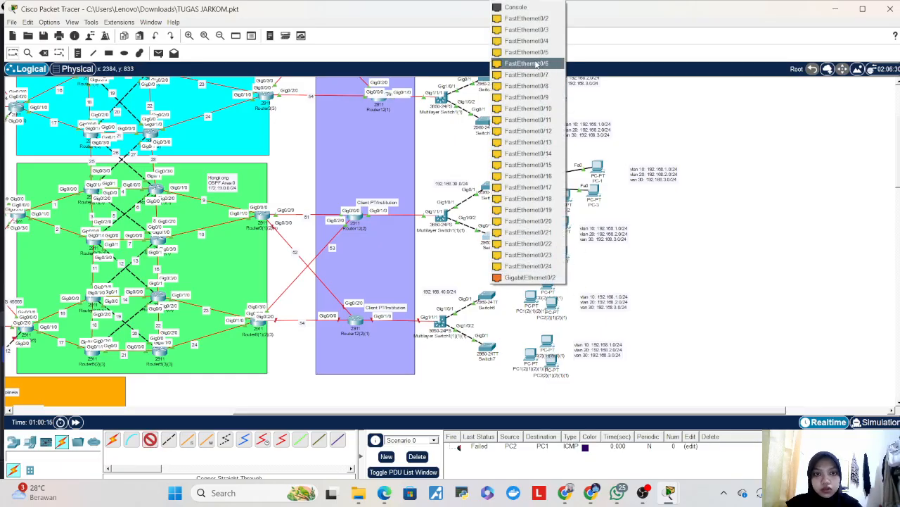
click(539, 98)
click(527, 244)
click(562, 282)
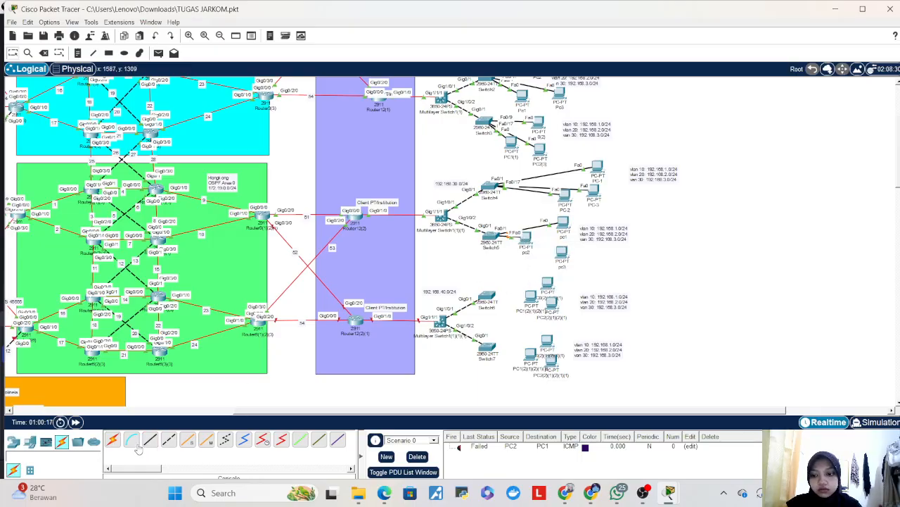
- Connect Switch5's FastEthernet0/17 to pc3's FastEthernet0 with a copper straight-through cable, and move pc2 lower, clear of the port labels
click(499, 239)
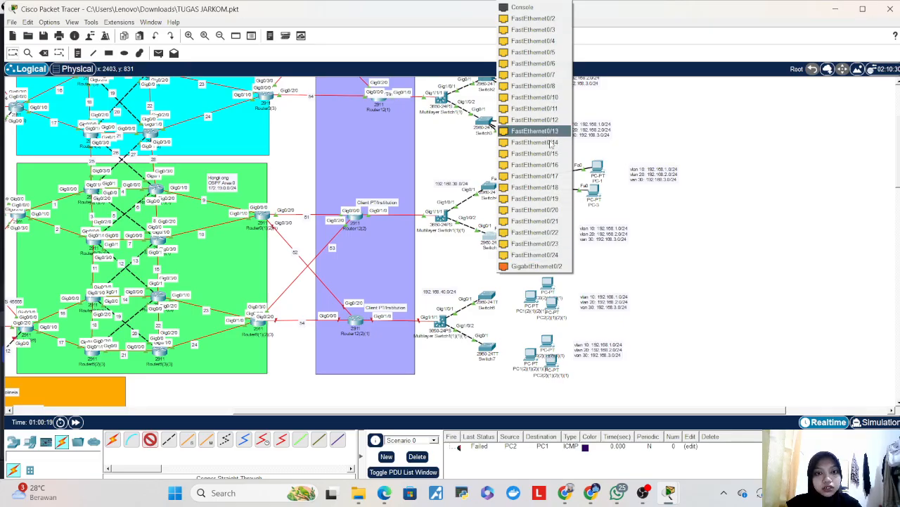
click(534, 176)
click(566, 251)
click(584, 295)
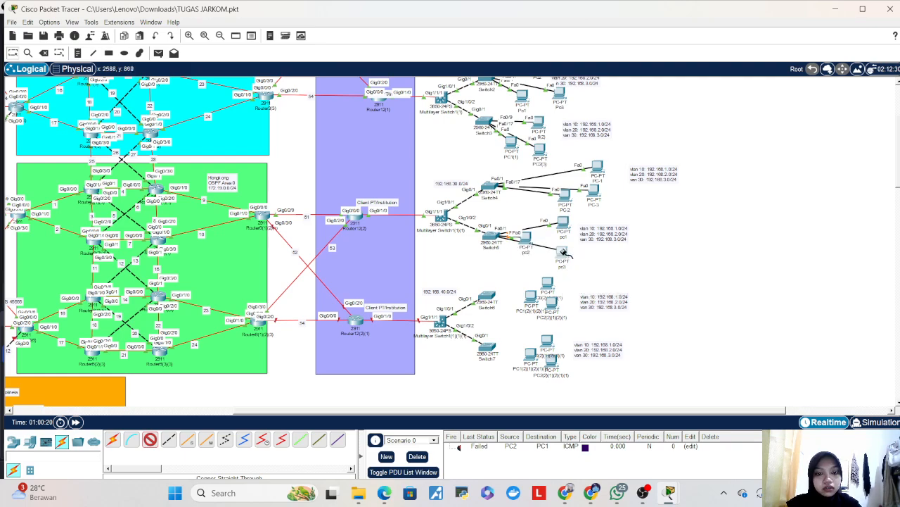
click(565, 252)
click(597, 291)
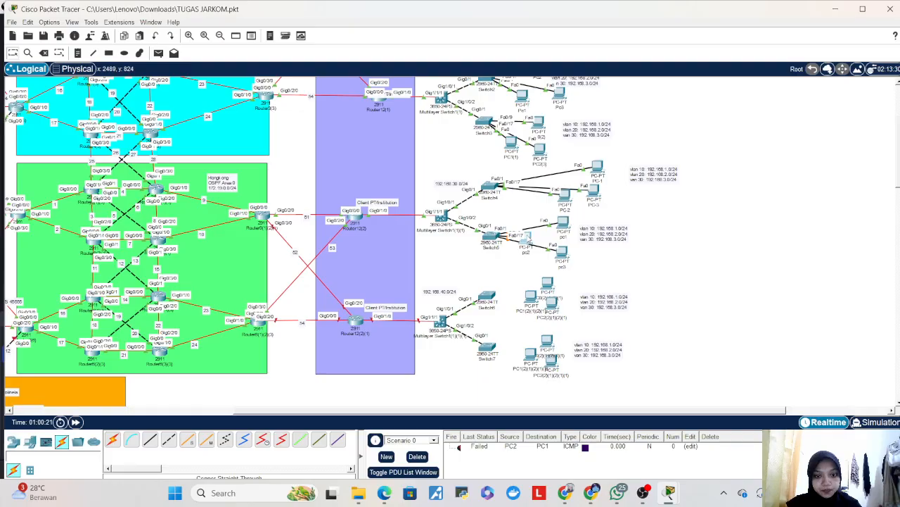
drag(526, 250, 525, 260)
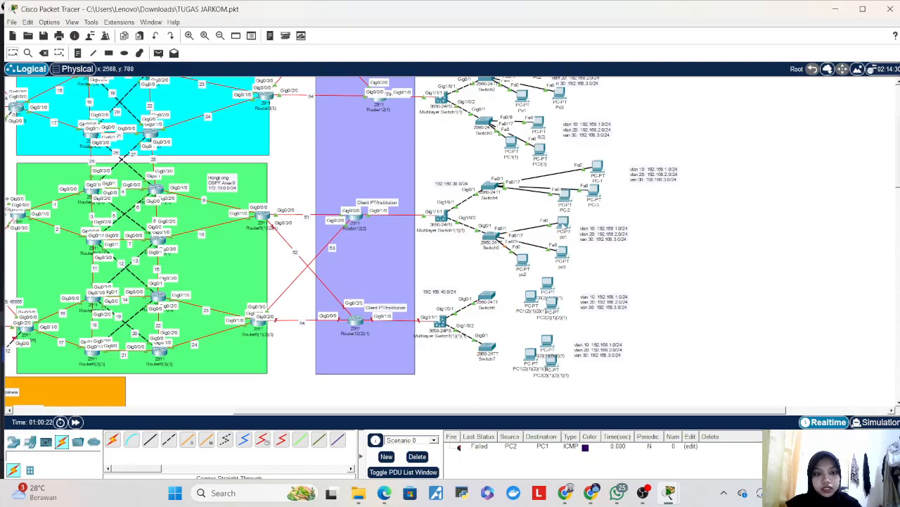
- Give Switch5's pc1 the static IPv4 address 192.168.1.20 with subnet mask 255.255.255.0
double_click(573, 229)
click(336, 94)
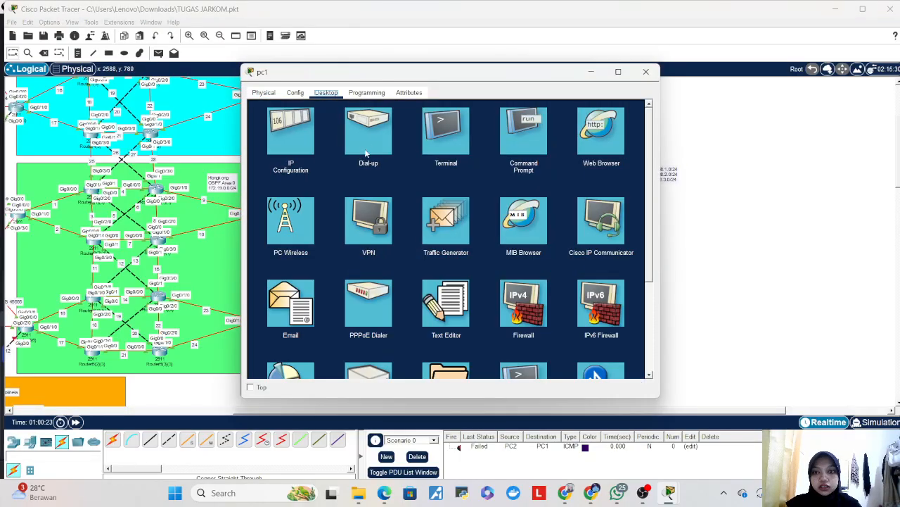
click(436, 163)
text(192.)
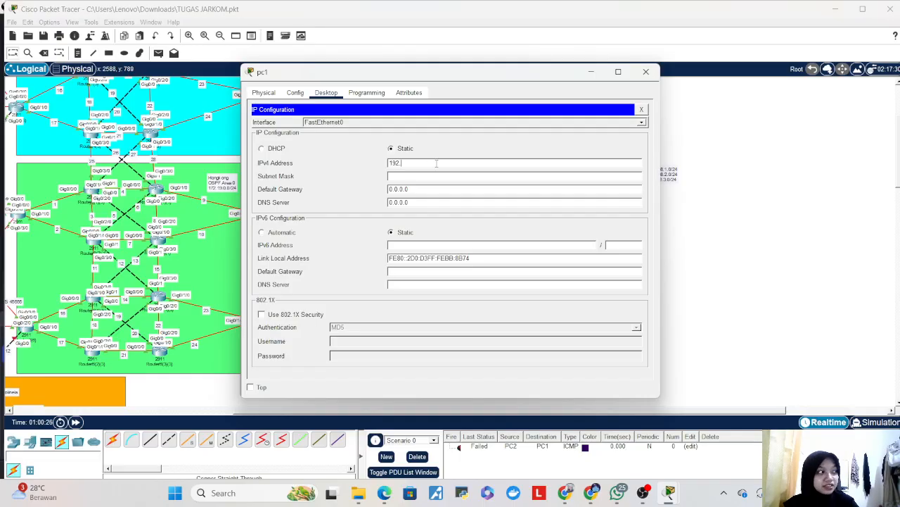
text(168.1.20)
key(Tab)
key(Tab)
- Set pc1's default gateway to 192.168.1.1 and its DNS server to 40.0.0.40, then close its window
text(192.168)
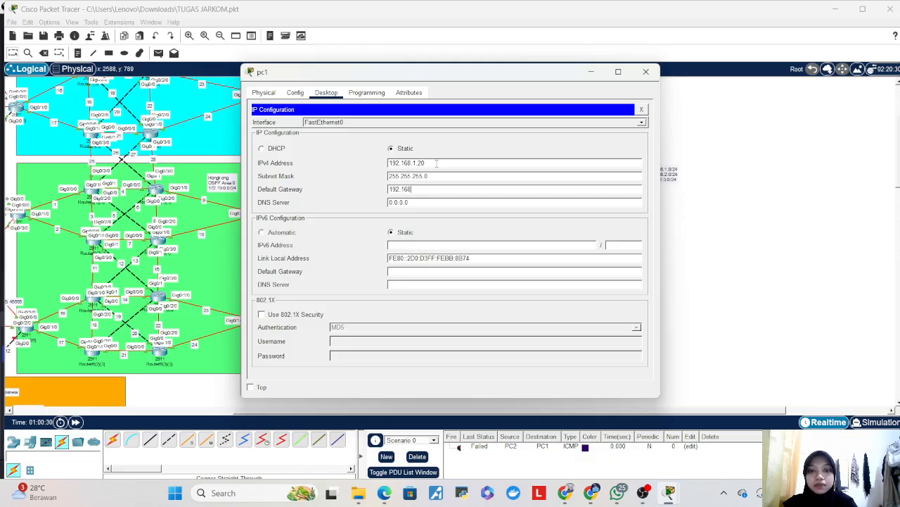
key(Tab)
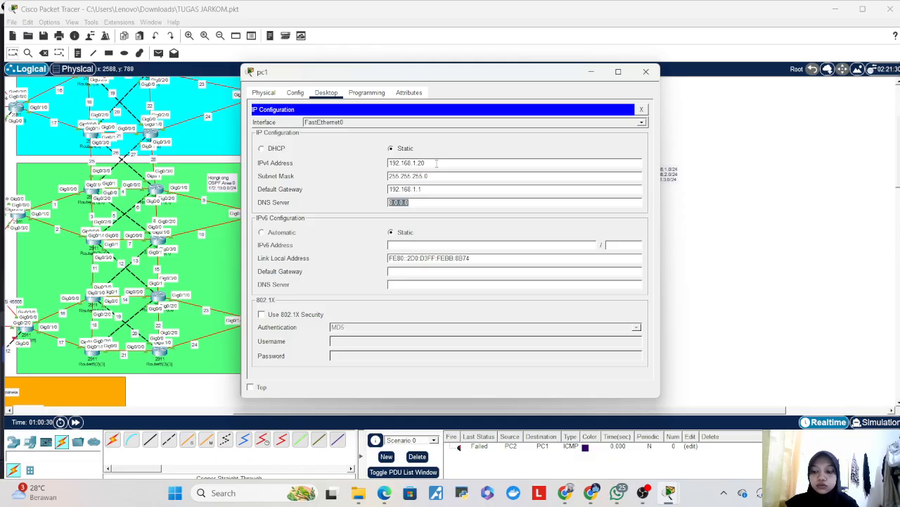
text(40.0)
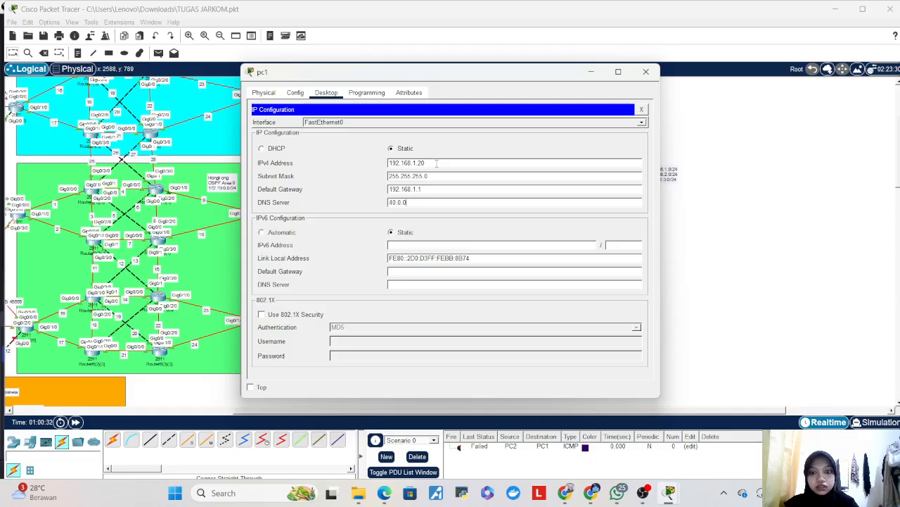
key(Return)
click(638, 74)
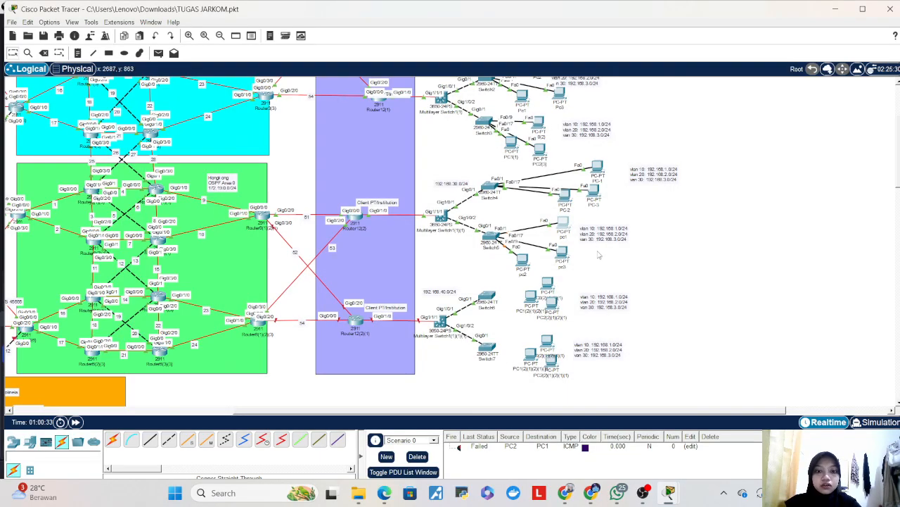
- Give Switch5's pc3 the static IPv4 address 192.168.3.20 with subnet mask 255.255.255.0
click(430, 125)
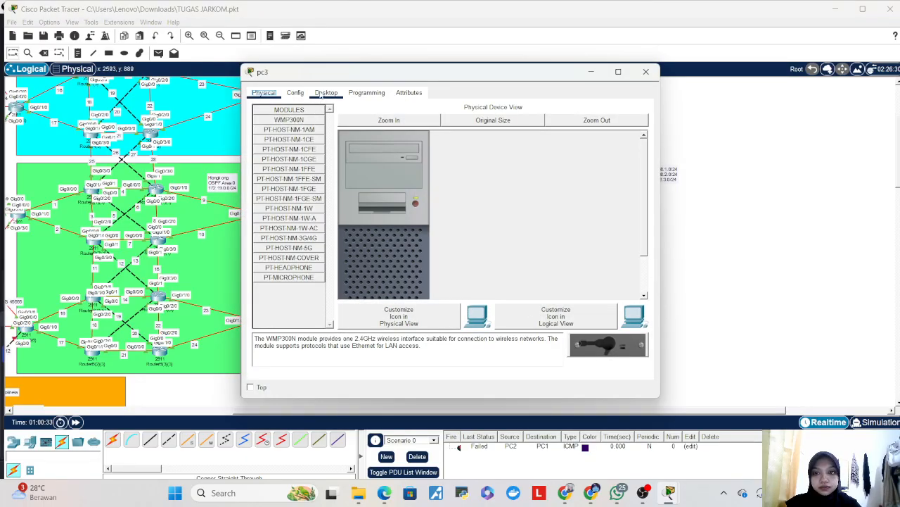
click(326, 93)
click(291, 130)
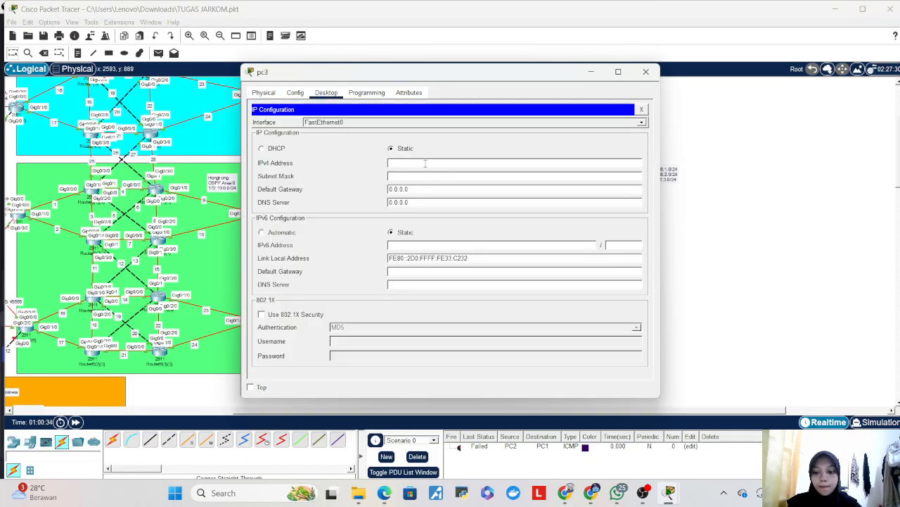
click(425, 163)
text(192.168.)
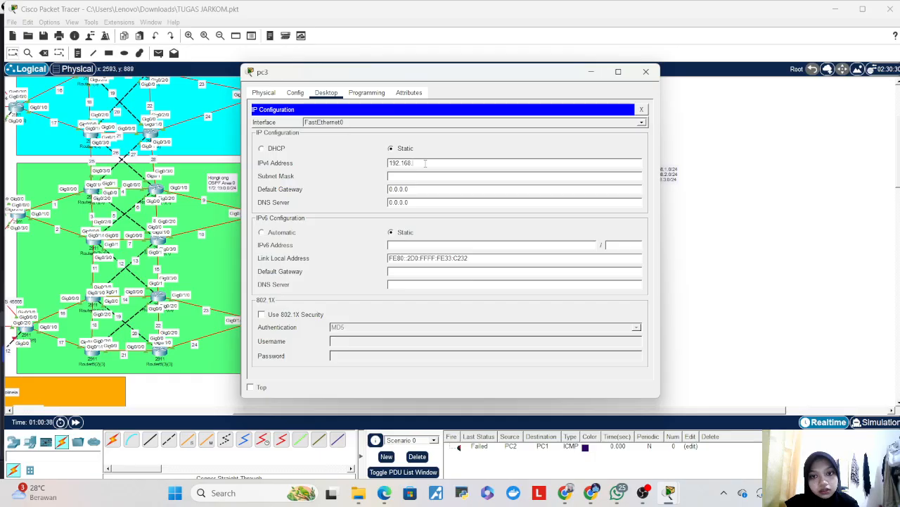
drag(429, 75, 469, 86)
text(.)
text(3.20)
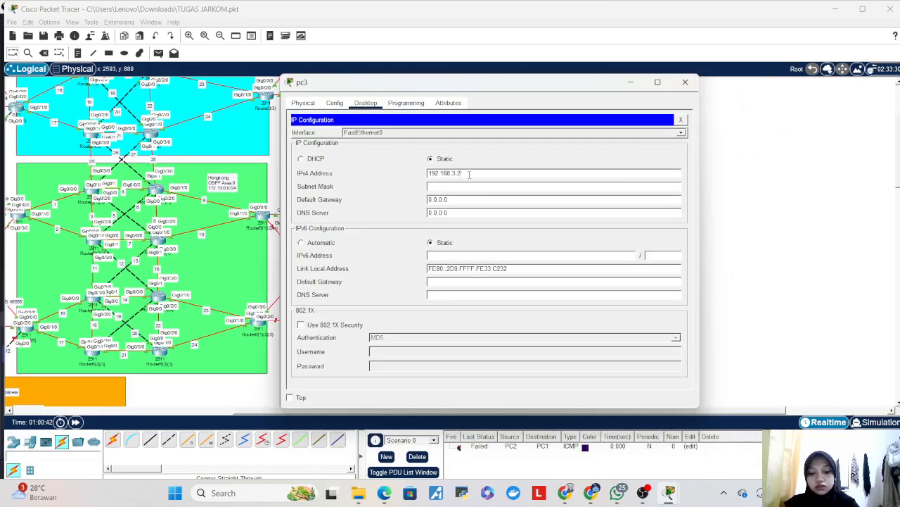
key(Tab)
key(Tab)
- Set pc3's default gateway to 192.168.3.1 and its DNS server to 40.0.0.40, then close its window
text(1)
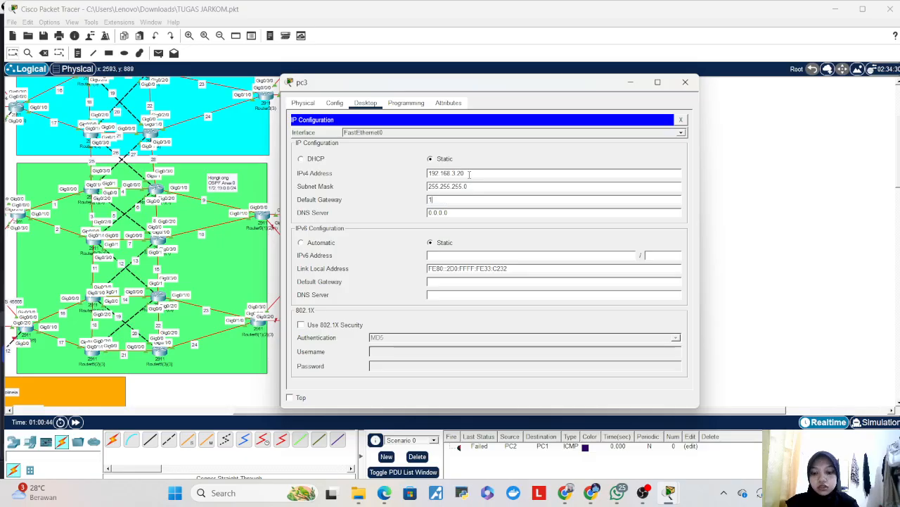
text(92.168.3.1)
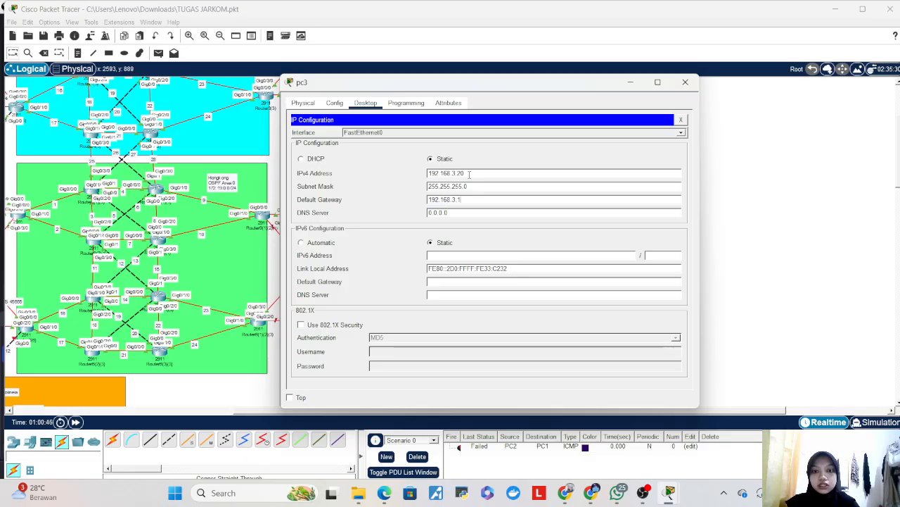
key(Tab)
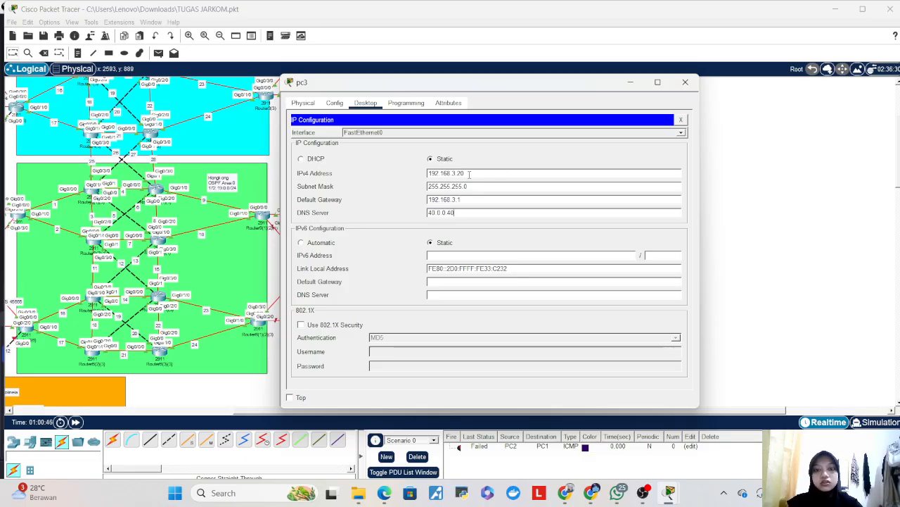
click(685, 82)
- Check the IP configuration entered on Switch5's pc1
click(565, 226)
click(316, 121)
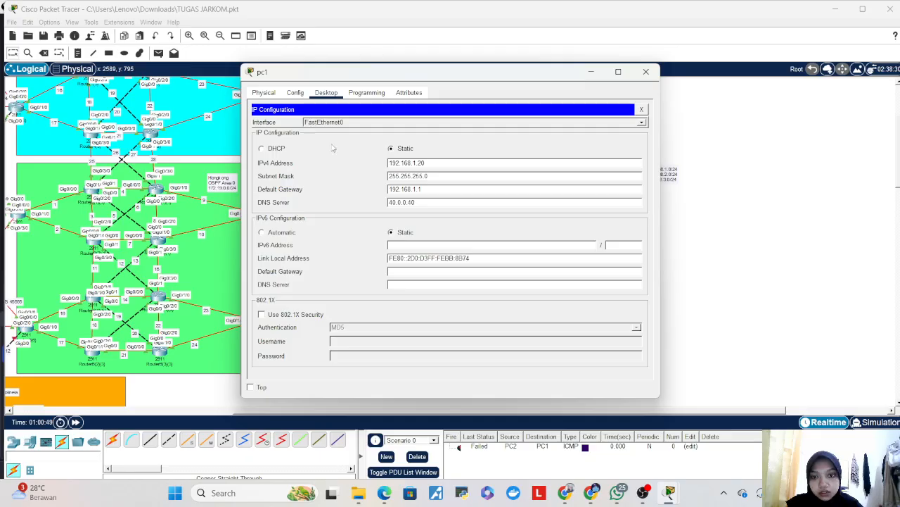
click(655, 72)
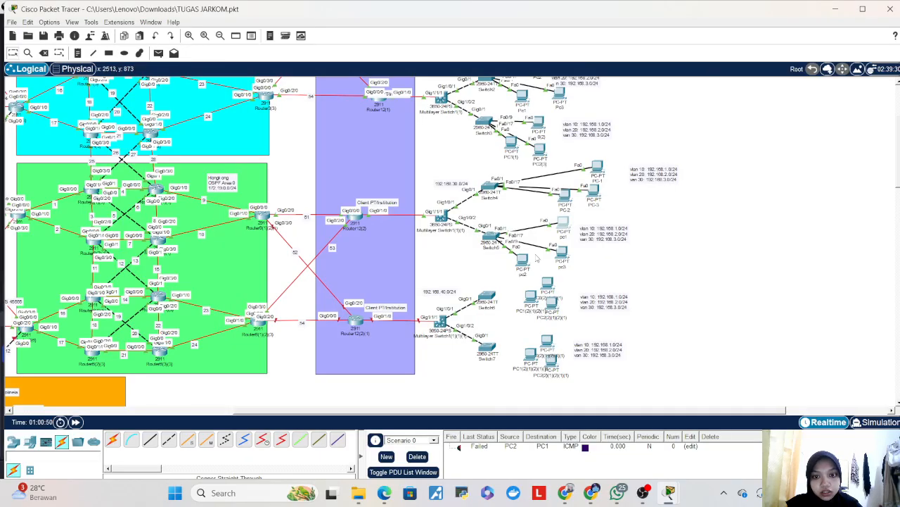
- Give Switch5's pc2 the static IPv4 address 192.168.2.20 with subnet mask 255.255.255.0
click(524, 258)
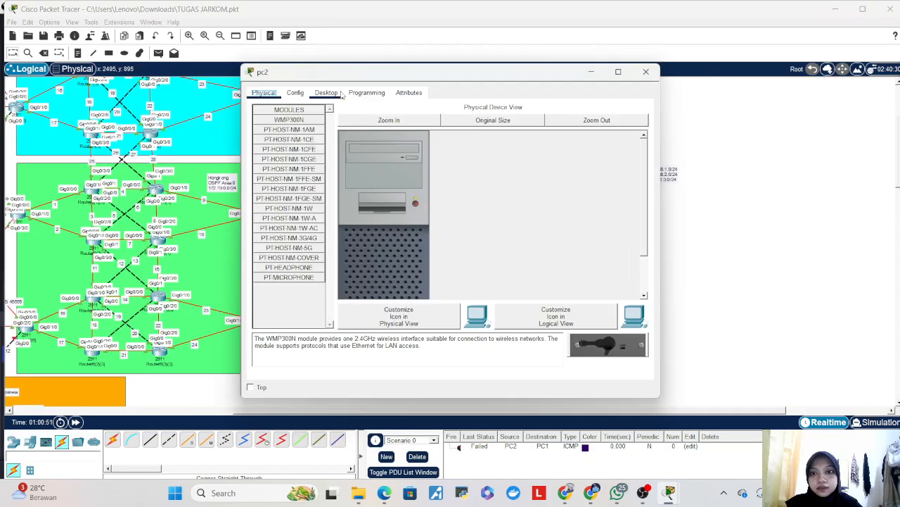
click(326, 92)
click(303, 127)
click(401, 161)
text(192.168.)
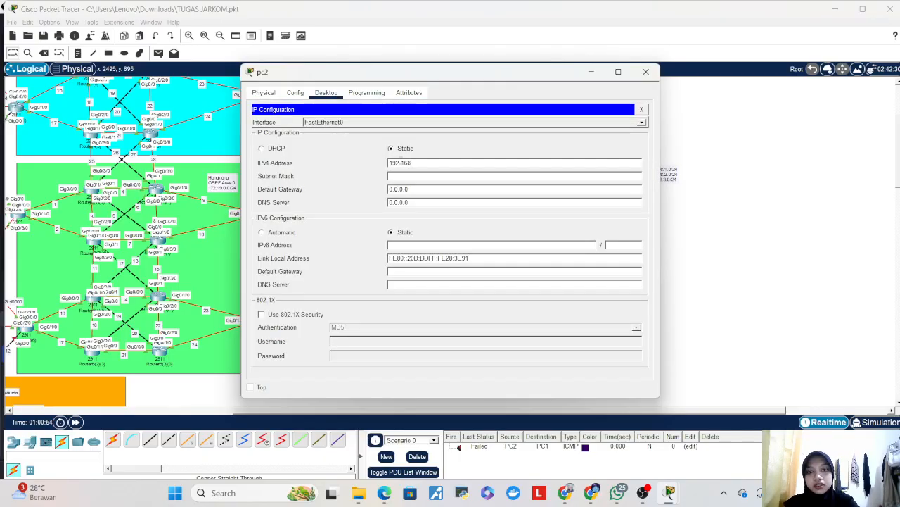
text(2.2)
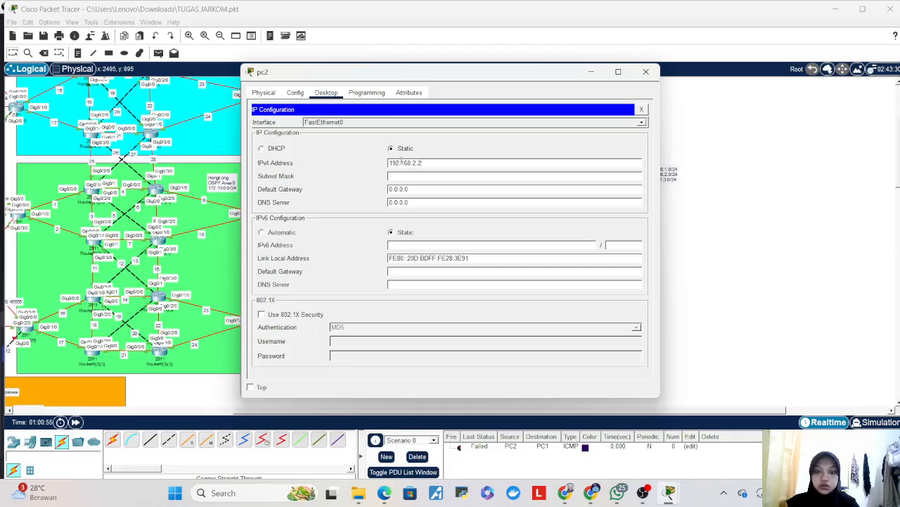
key(Tab)
key(Tab)
- Set pc2's default gateway to 192.168.2.1 and its DNS server to 40.0.0.40, then close its window
text(192.1)
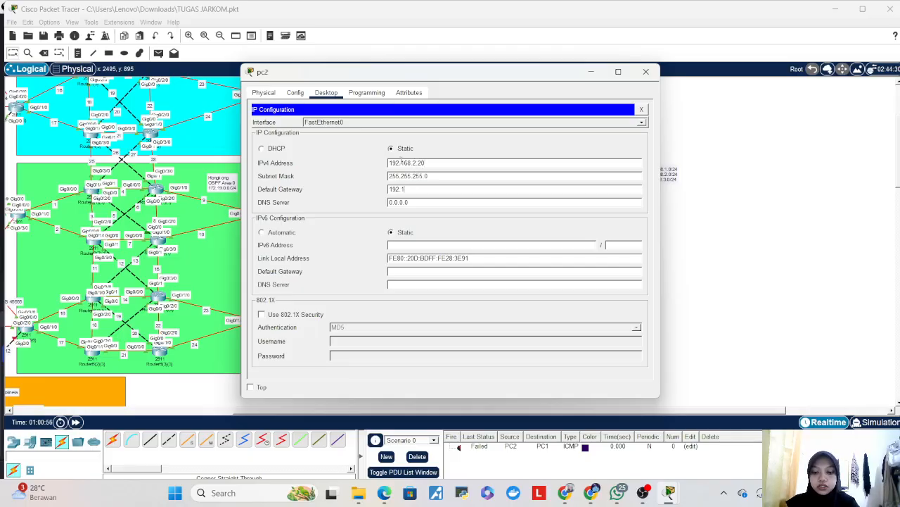
text(68.2.1)
key(Tab)
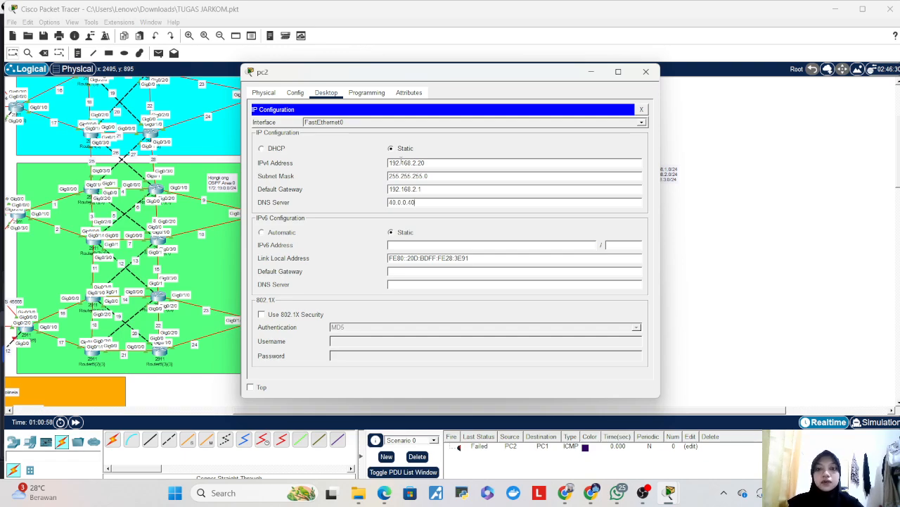
click(645, 71)
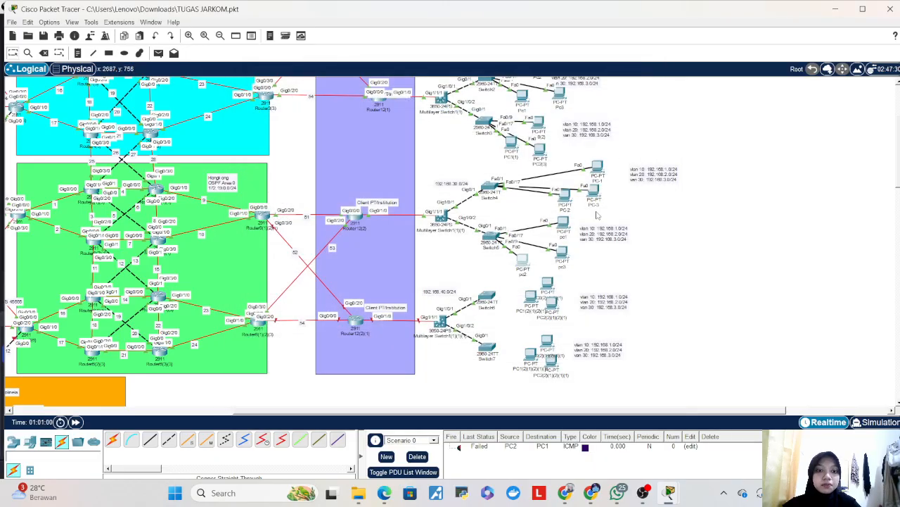
- Test connectivity between VLANs by pinging pc2 at 192.168.2.20 from the command prompt of Switch5's pc1
click(564, 224)
click(523, 137)
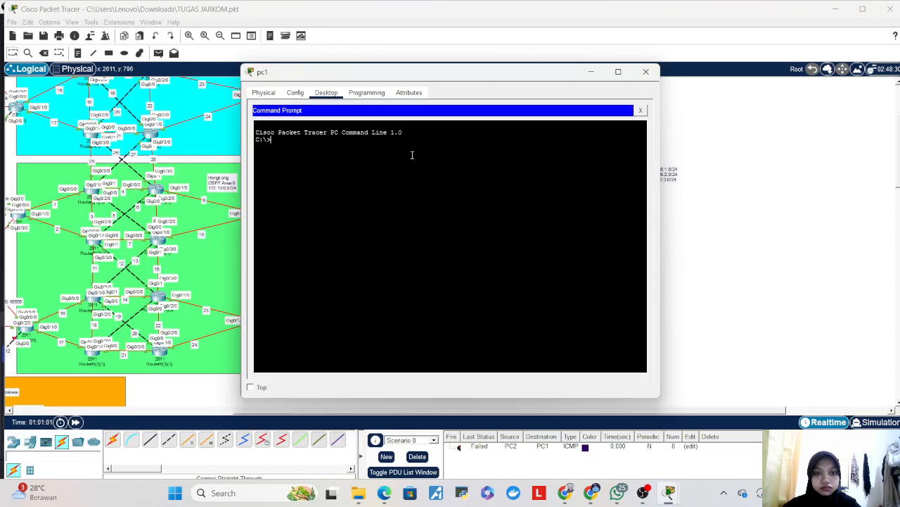
text(ping)
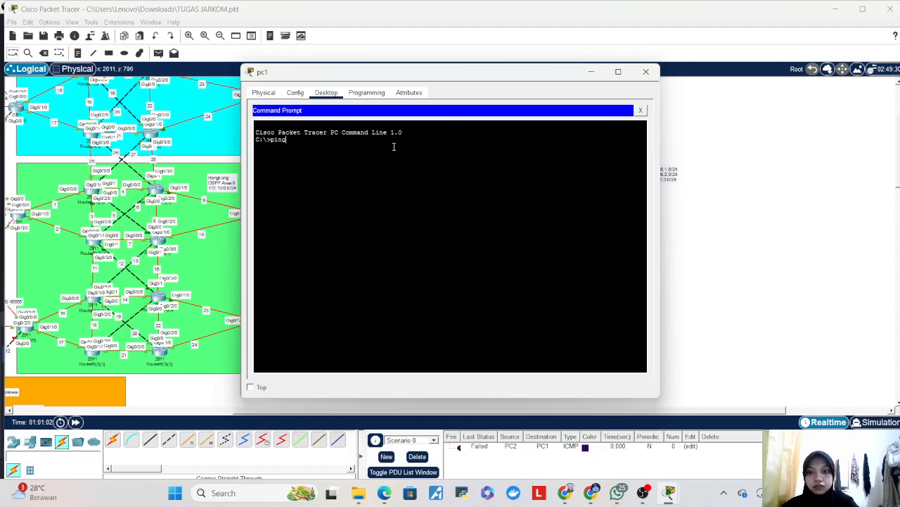
text( 192.168.2.2)
key(Return)
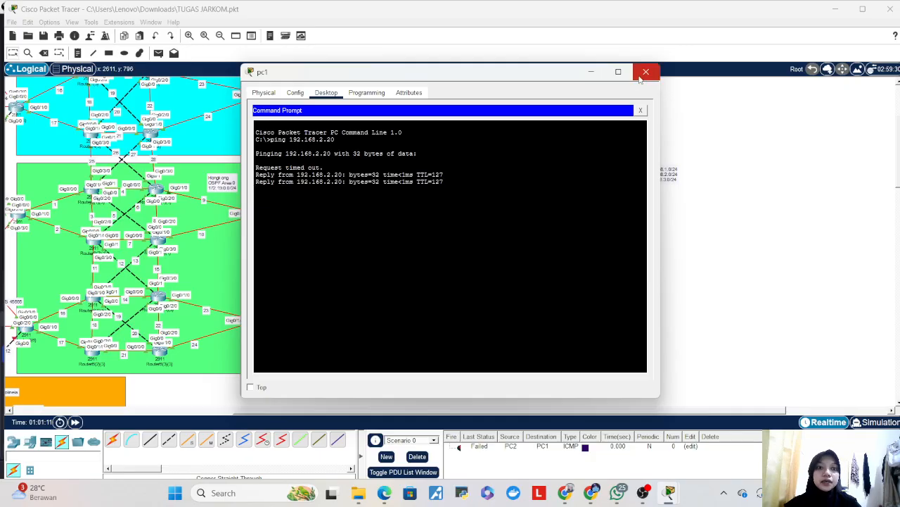
click(642, 74)
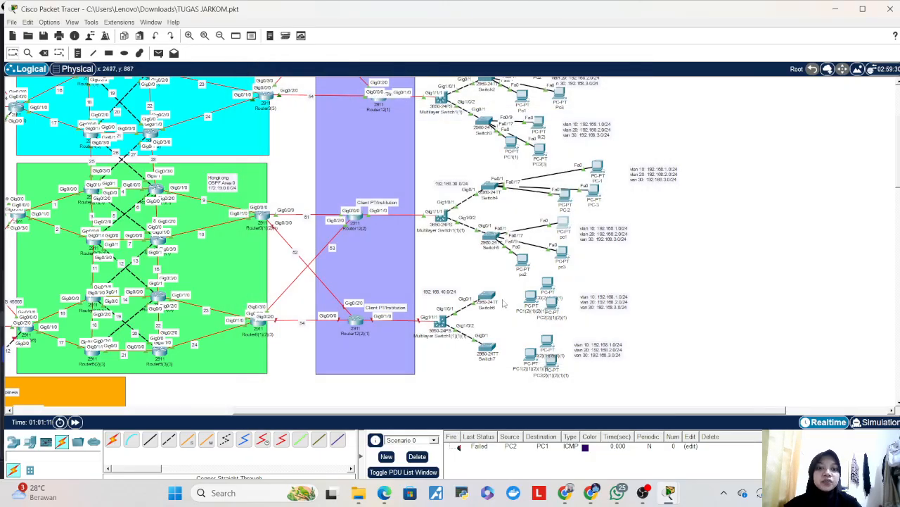
- Open the command line of Router12(2)(1) and enter global configuration mode with en and conf t
click(357, 324)
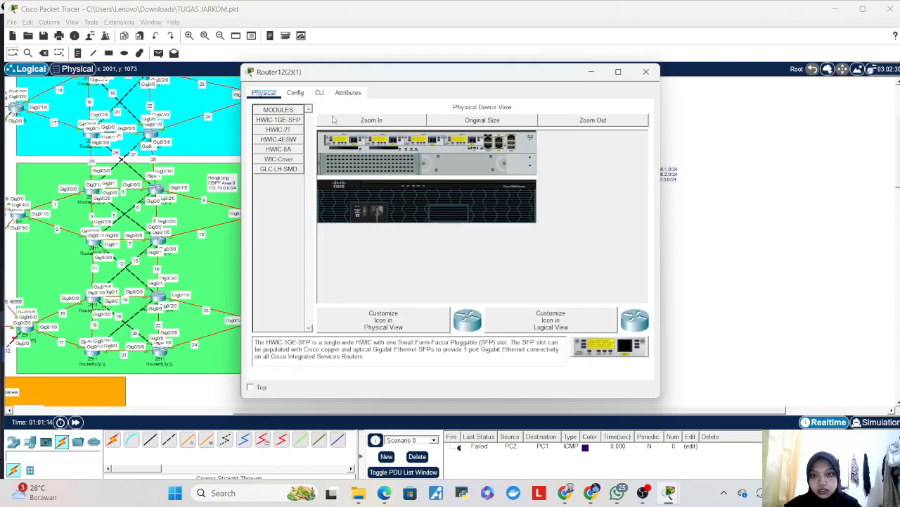
click(320, 92)
key(Return)
key(Return)
text(en)
key(Return)
text(co)
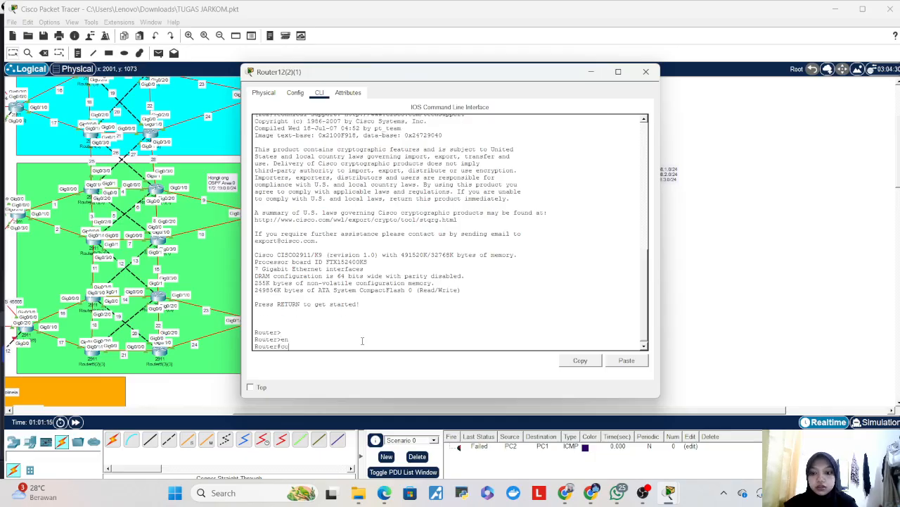
text(n)
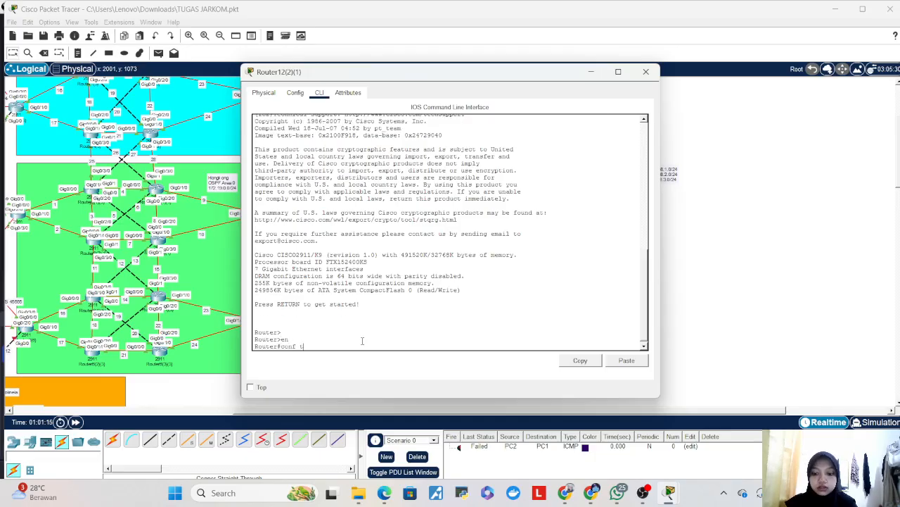
text(f t)
key(Return)
- Set the hostname of Router12(2)(1) to Router-Nat-4
text(h)
key(Tab)
text(ostname )
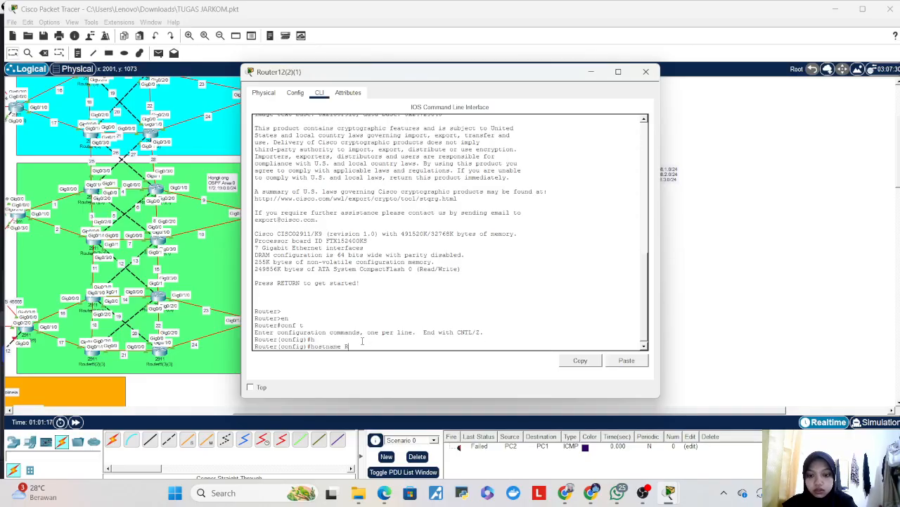
text(Router--Na)
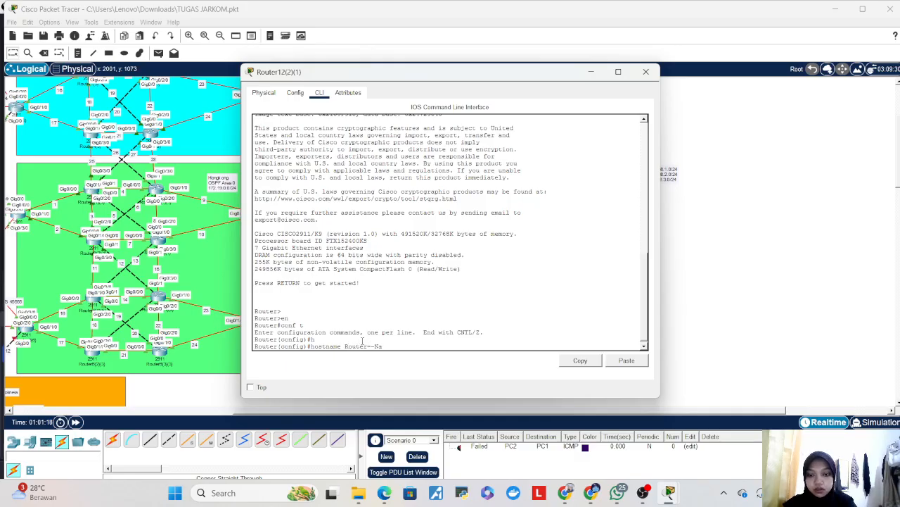
key(BackSpace)
key(BackSpace)
key(BackSpace)
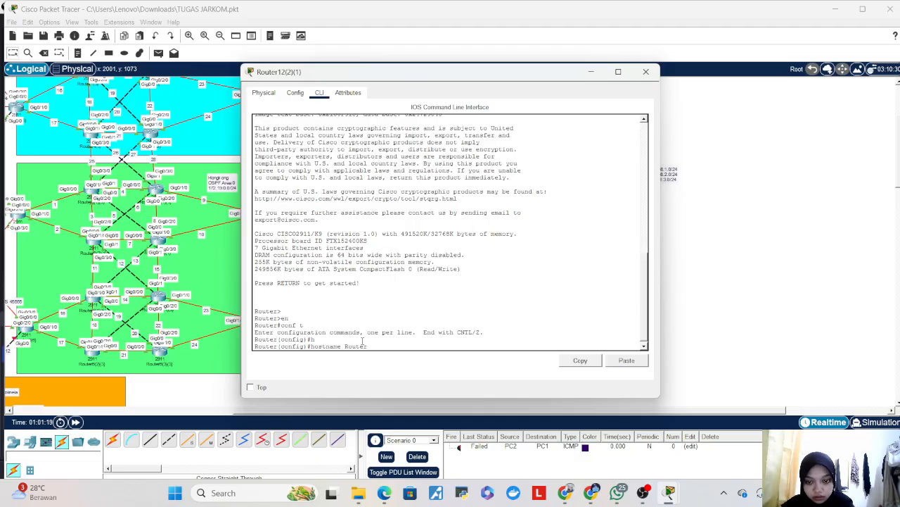
text(-Nat-4)
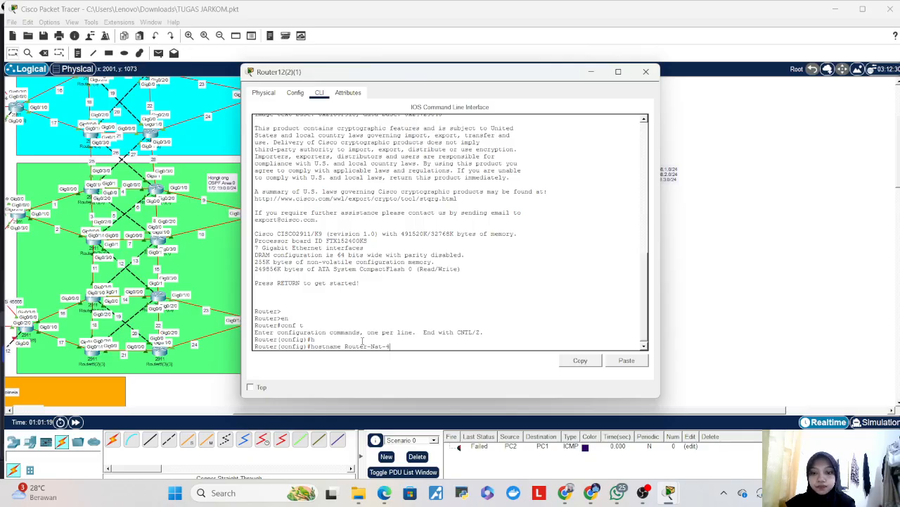
key(Return)
key(Return)
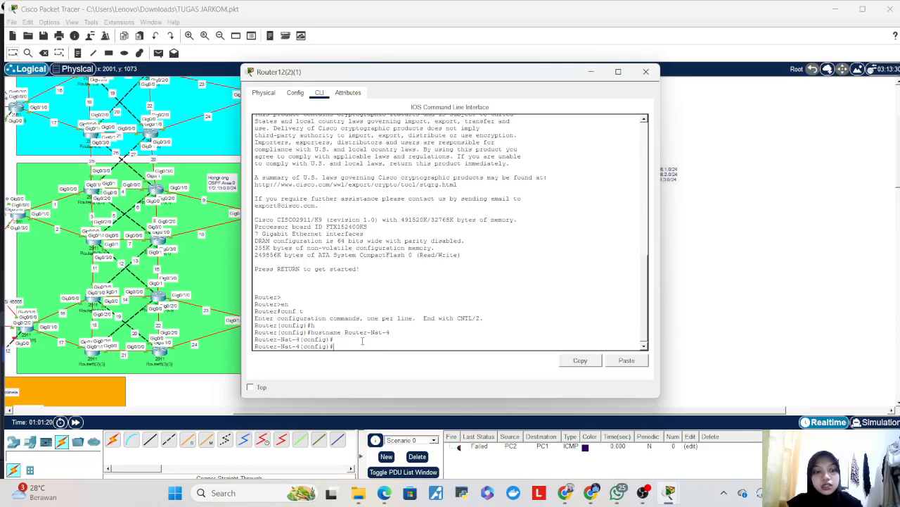
- Assign IP address 172.19.54.2 with mask 255.255.255.0 to interface g0/0/0 of Router-Nat-4
drag(402, 73, 575, 95)
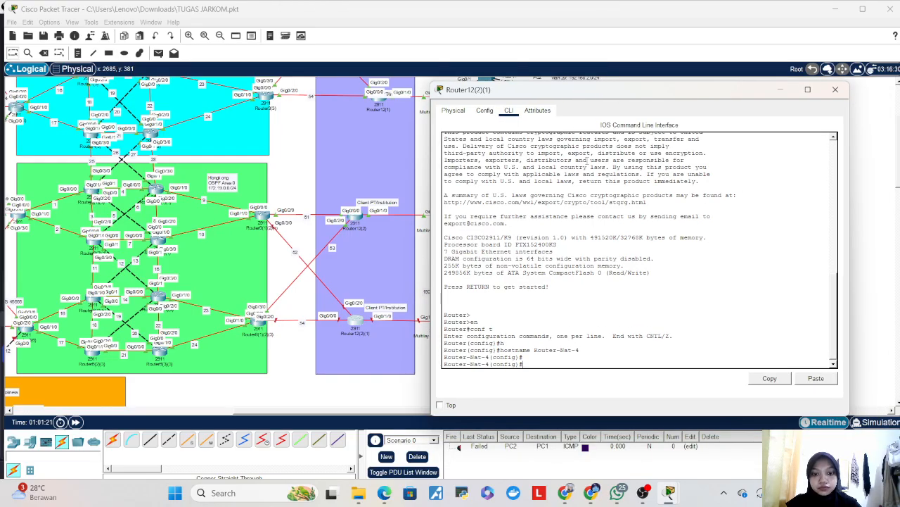
text(int g0/)
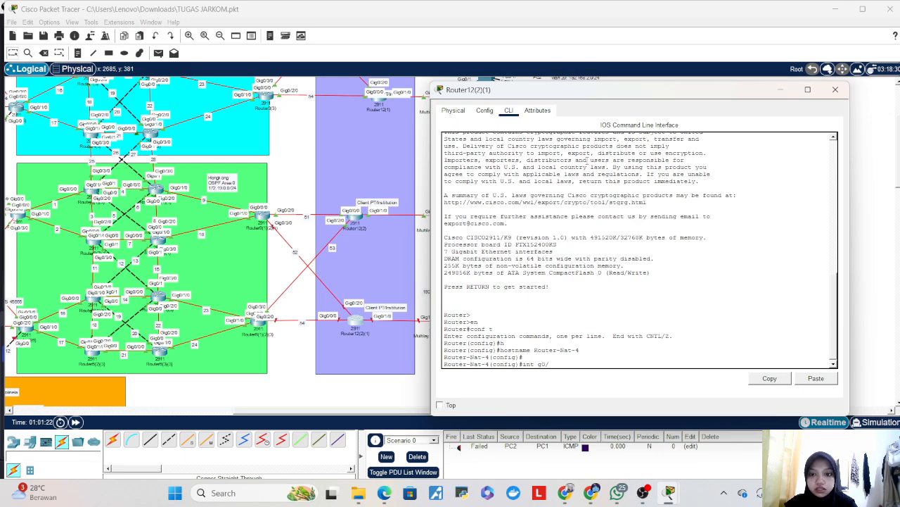
text(0/0)
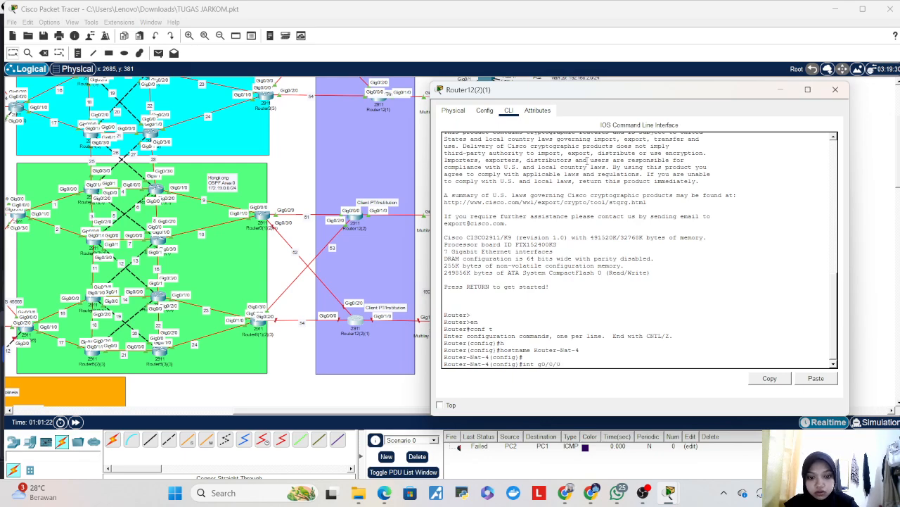
key(Return)
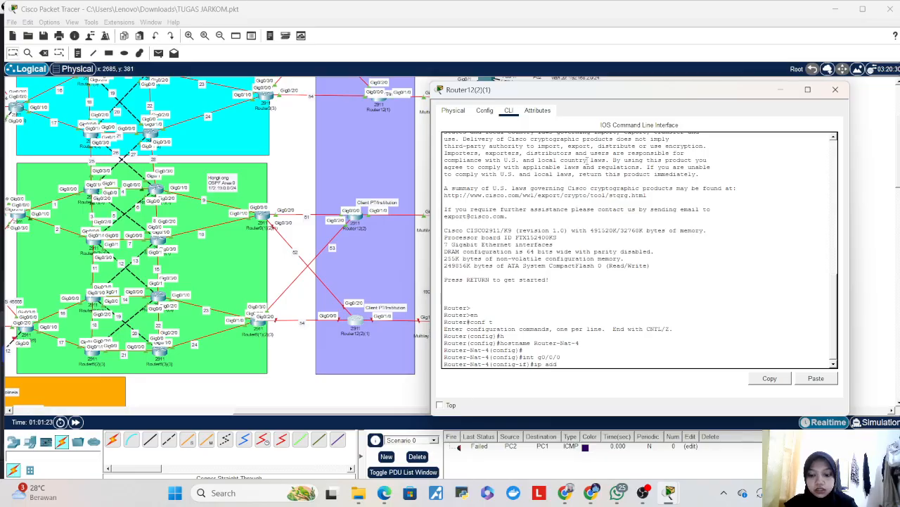
text(ip add)
key(Tab)
text(192.16)
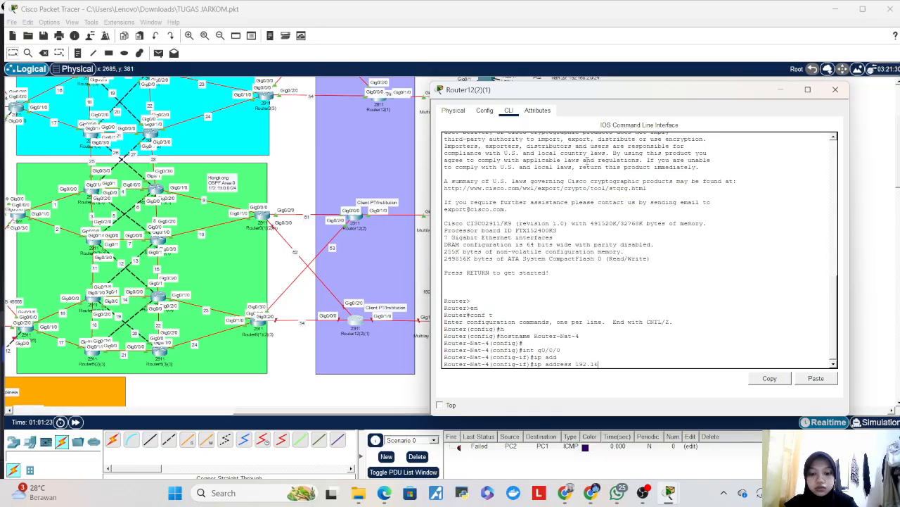
key(BackSpace)
key(BackSpace)
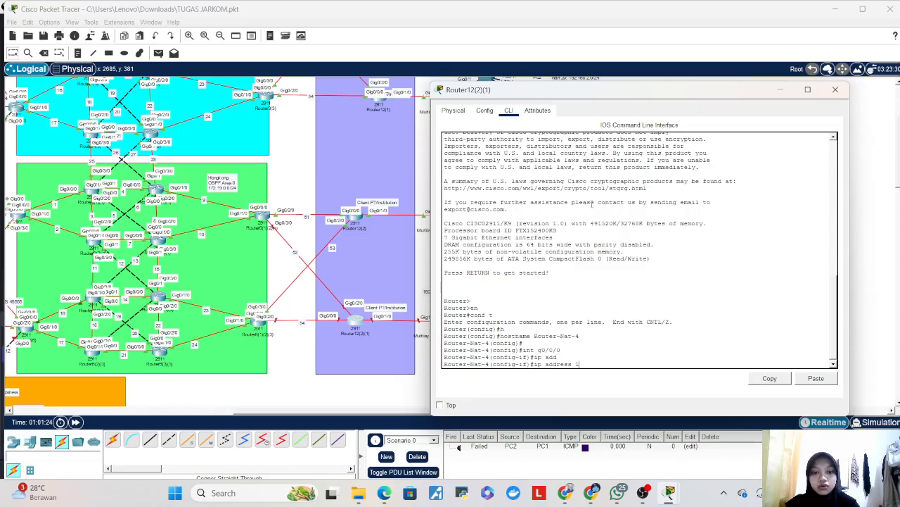
text(.19.)
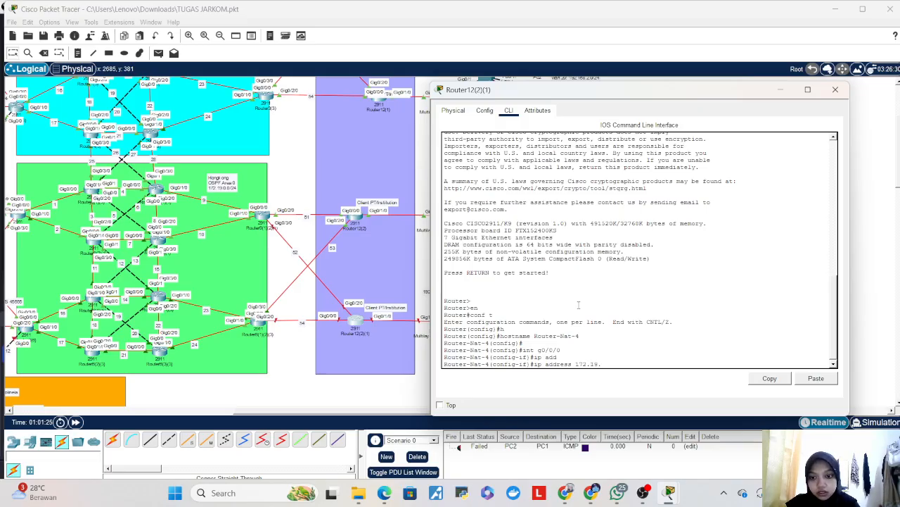
text(54.2 255.255.255.0)
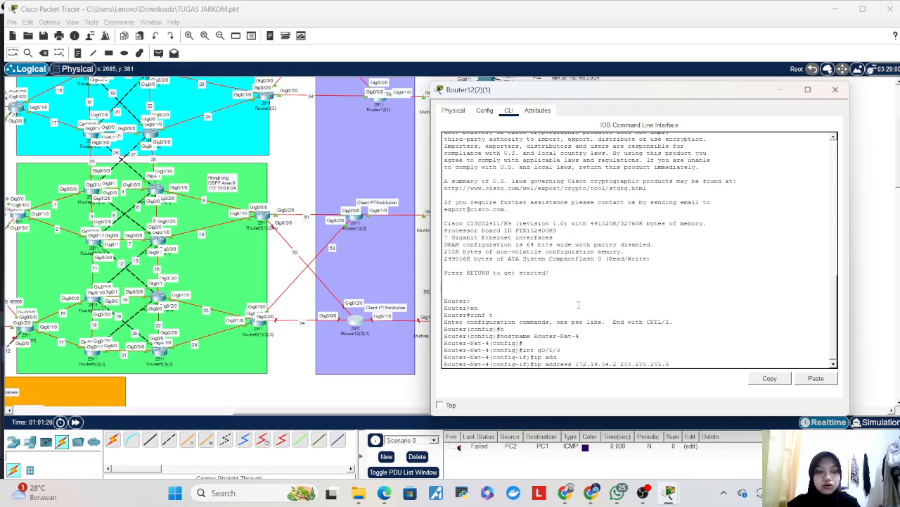
key(Return)
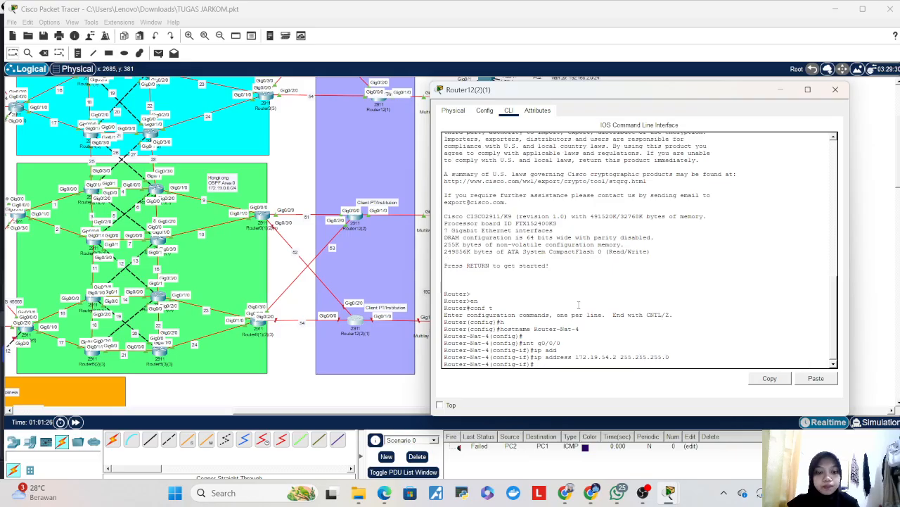
- Enable interface g0/0/0 on Router-Nat-4 with no sh
text(no)
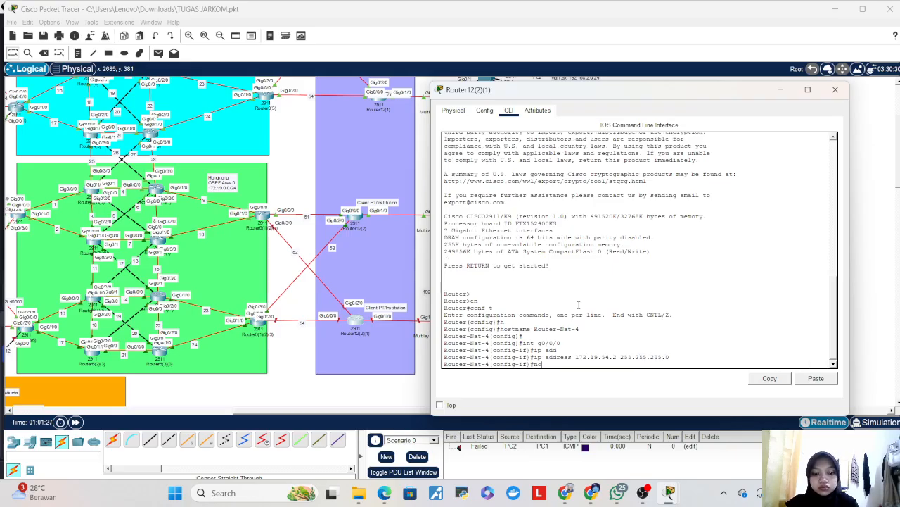
text( sh)
key(Return)
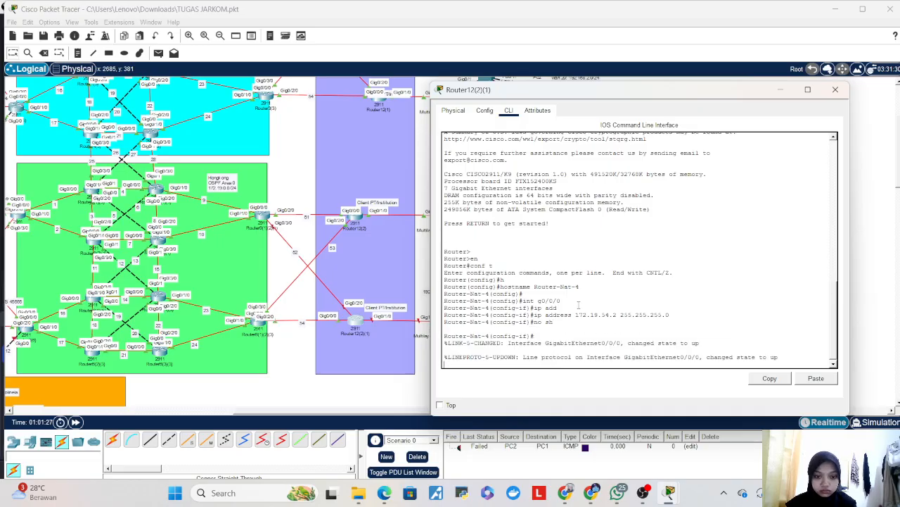
- Assign IP address 172.19.52.2 with mask 255.255.255.0 to interface g0/2/0 of Router-Nat-4
key(Return)
key(Up)
key(Up)
key(Up)
key(Up)
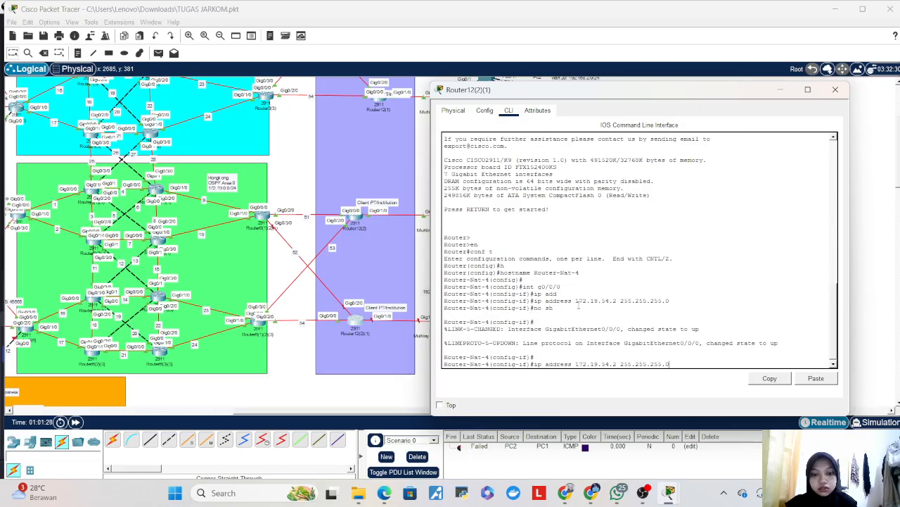
key(Left)
key(Left)
key(BackSpace)
text(2)
key(Return)
text(no sh)
key(Up)
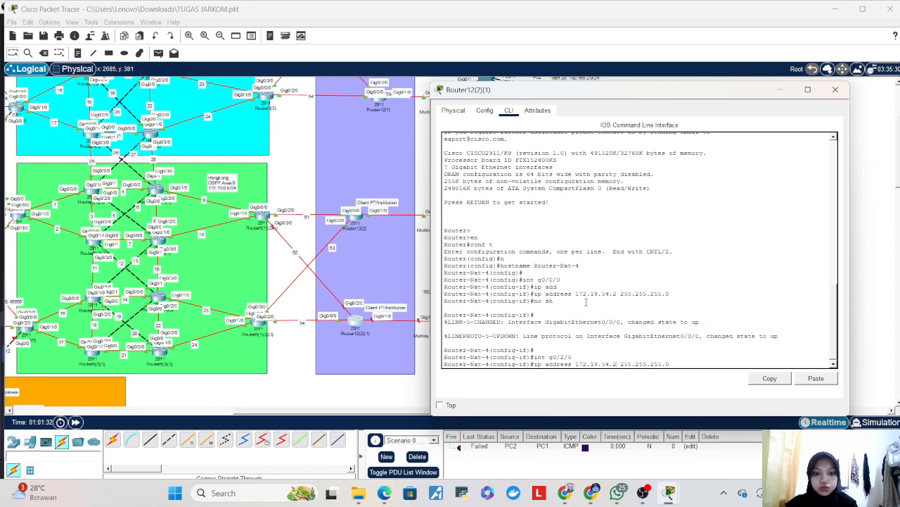
key(Left)
key(Left)
key(BackSpace)
text(2)
key(Return)
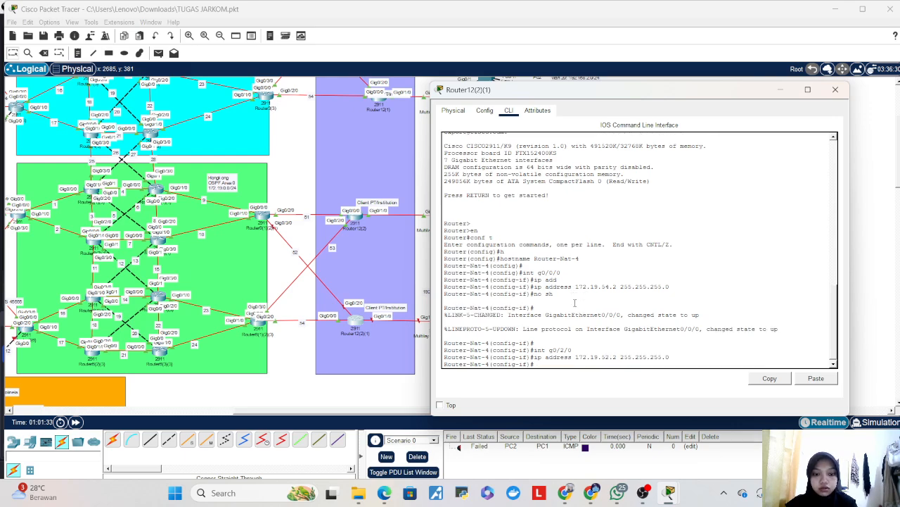
- Enable interface g0/2/0 with the no shutdown command
text(no sh)
key(Return)
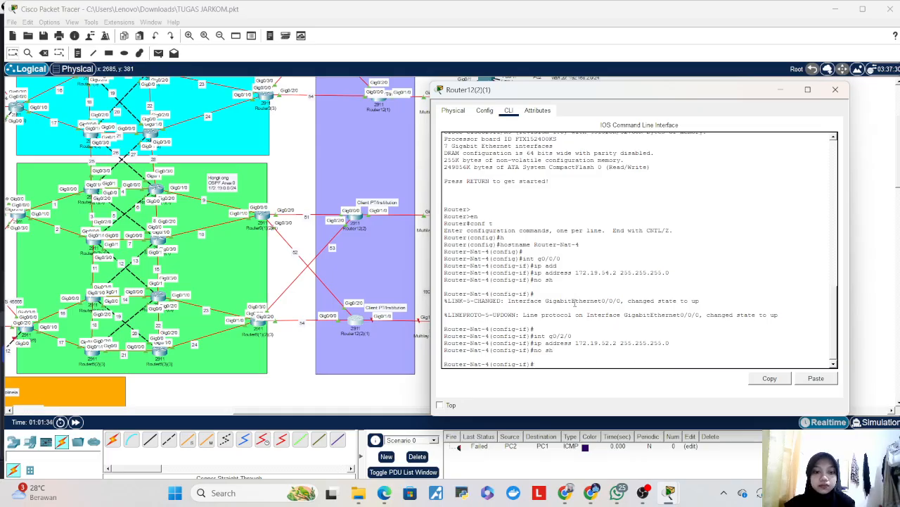
key(Return)
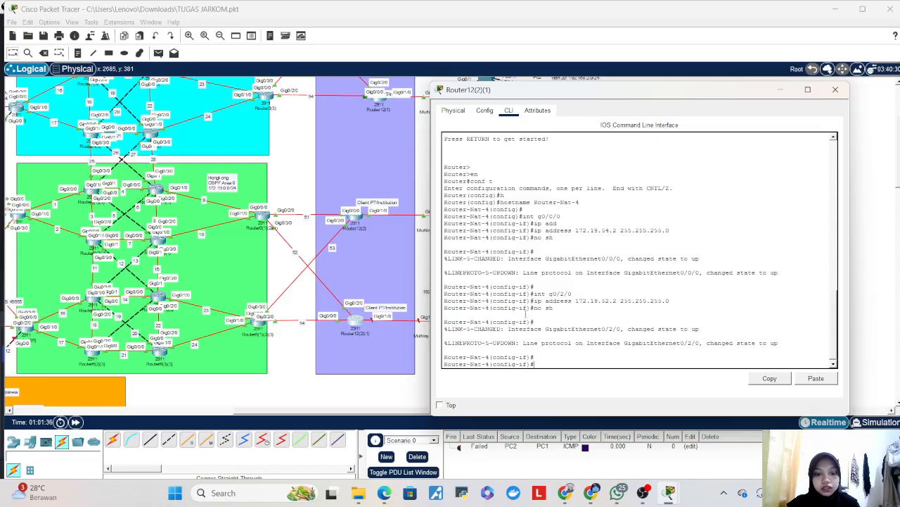
- Set interface g0/0/0 as NAT outside and issue no shutdown on it
text(int g0/0/)
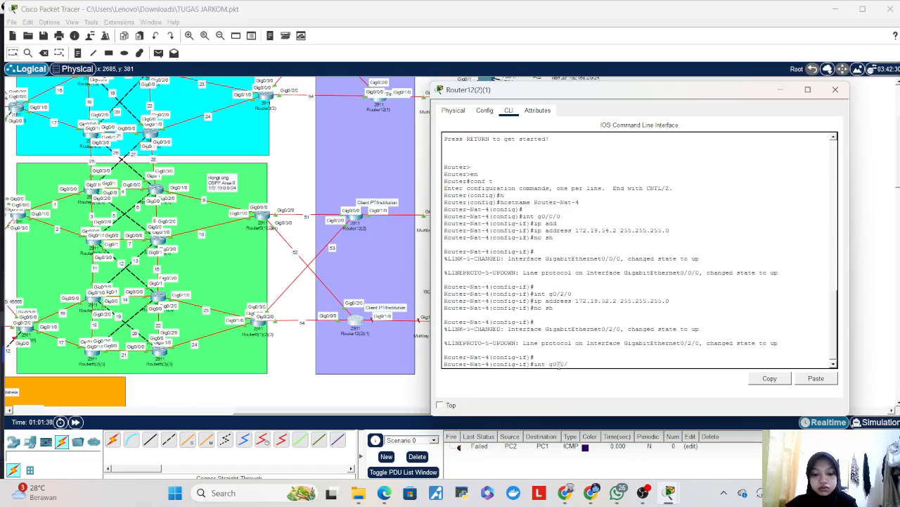
text(0)
key(Return)
text(ip na)
key(Tab)
text(o)
key(Tab)
key(Return)
text(no sh)
key(Return)
key(Return)
key(Return)
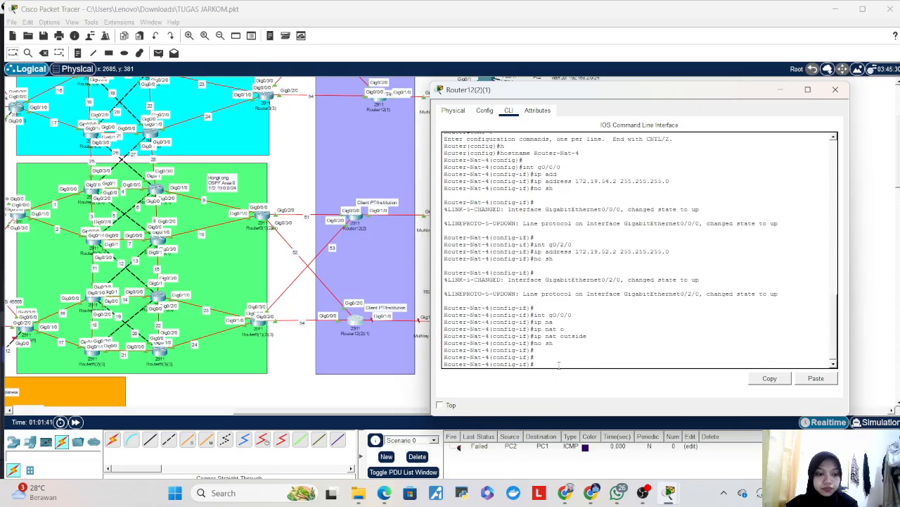
- Set interface g0/2/0 as NAT outside and issue no shutdown on it
text(int g0/1/0)
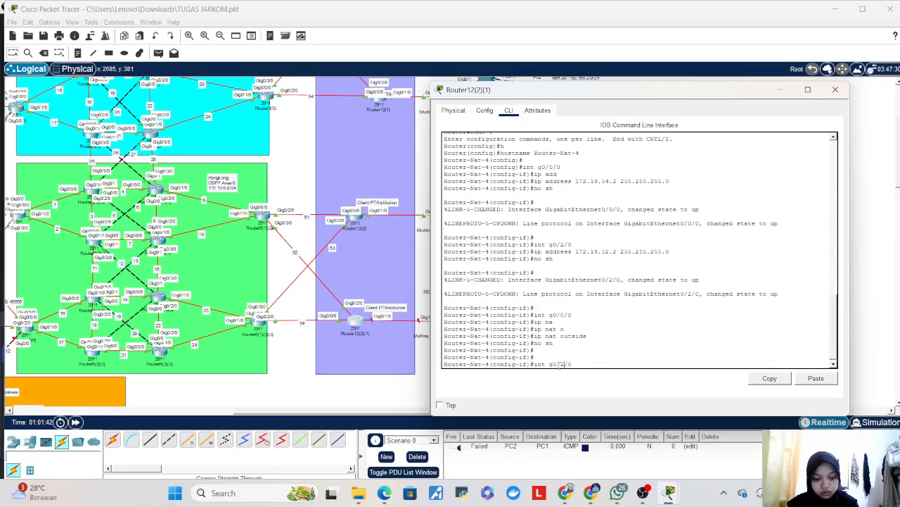
key(Return)
text(nat)
key(Tab)
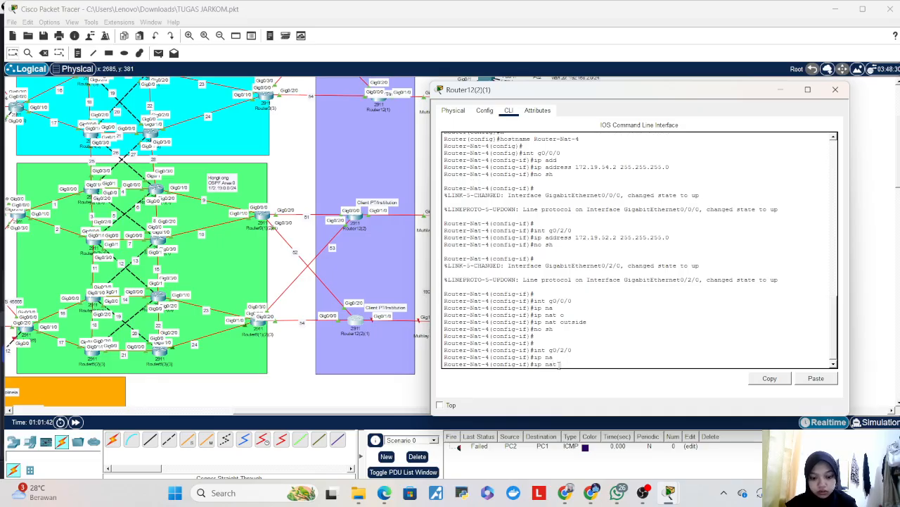
text(o)
key(Tab)
key(Return)
text(no sh)
key(Return)
key(Return)
key(Return)
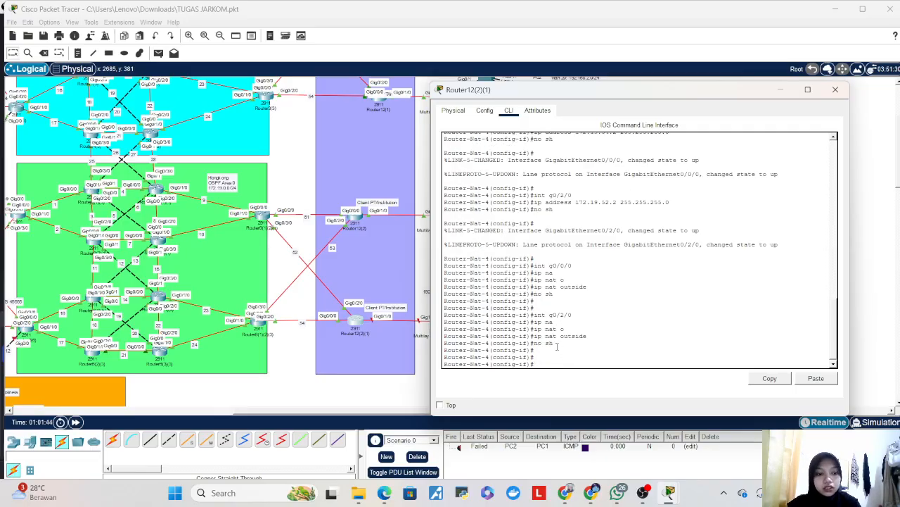
- Assign IP address 192.168.40.1 with mask 255.255.255.0 to interface g0/1/0
mouse_move(540, 90)
mouse_down()
mouse_move(558, 90)
mouse_move(544, 93)
mouse_up()
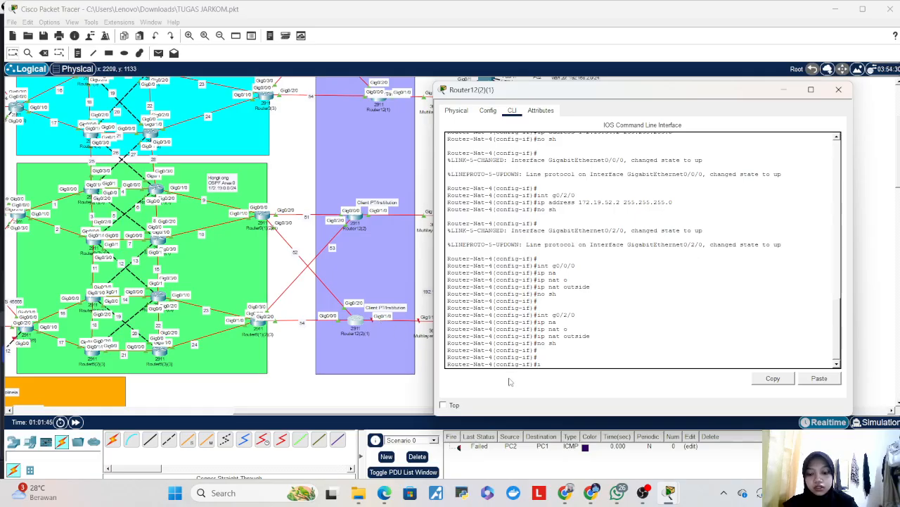
text(0/1/0)
key(Return)
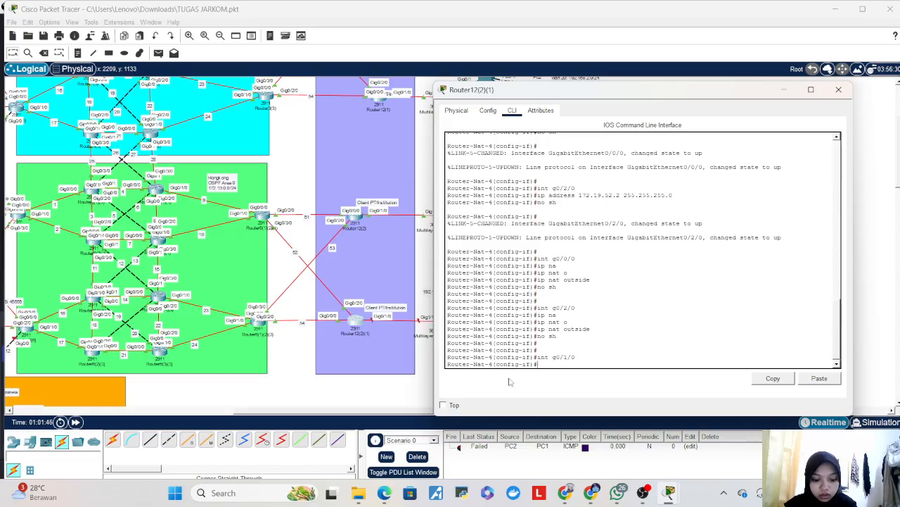
text(ip ad)
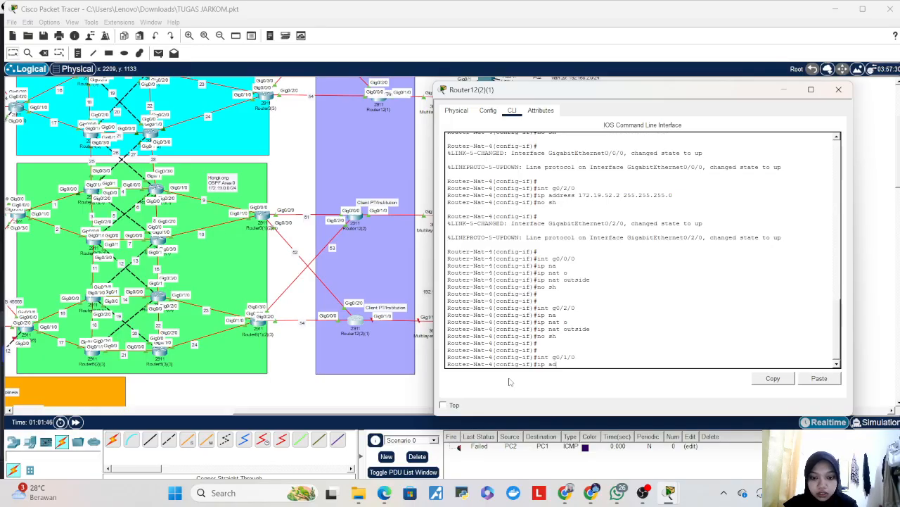
text(d)
key(Tab)
mouse_move(589, 90)
mouse_down()
mouse_move(681, 101)
mouse_move(581, 97)
mouse_up()
text(192.168.40)
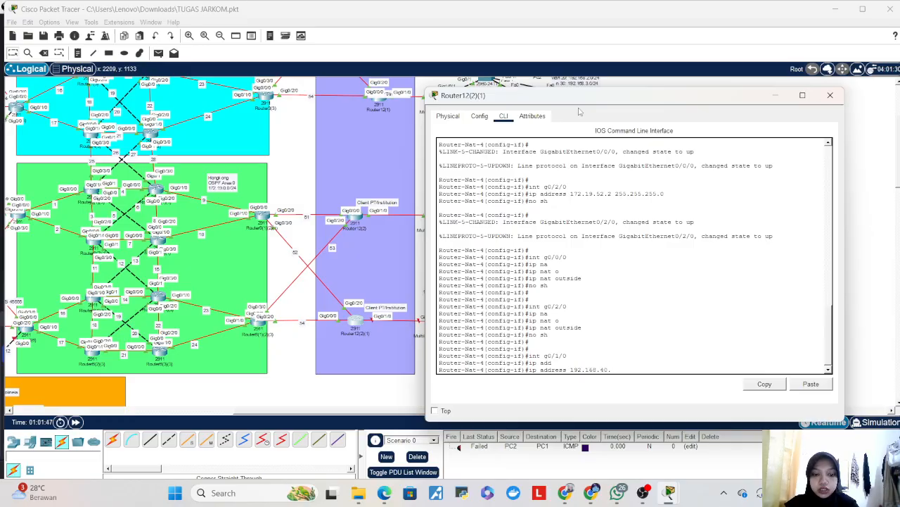
text(.1 255.255.255.0)
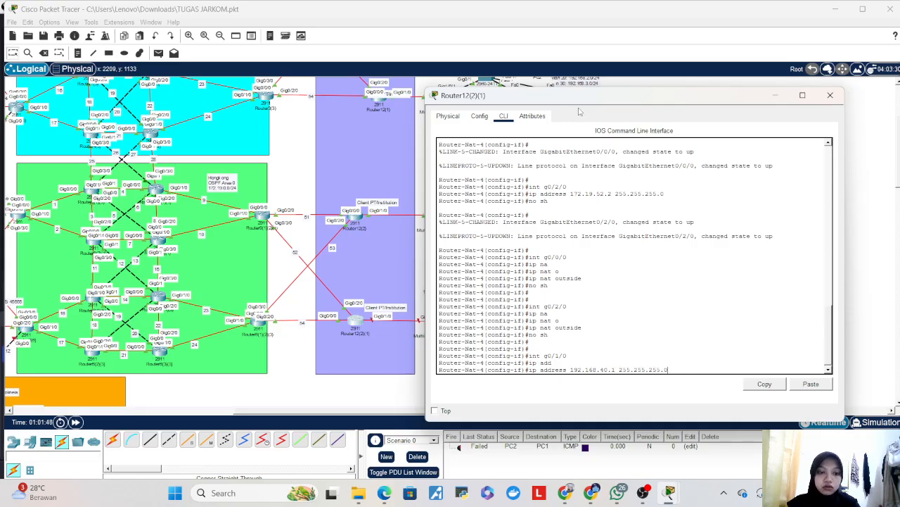
key(Return)
- Set interface g0/1/0 as NAT inside and enable it with no shutdown
text(ip na)
key(Tab)
text(in)
key(Tab)
key(Return)
text(no sh)
key(Return)
key(Return)
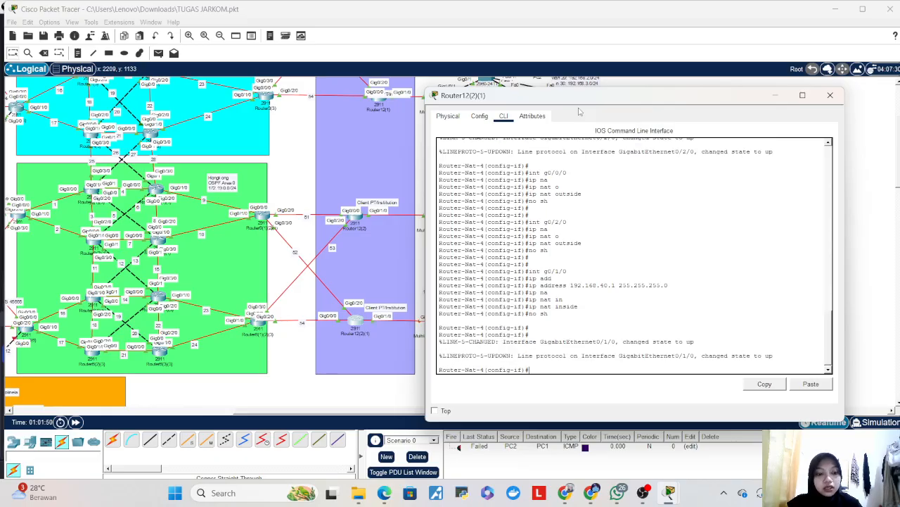
- Leave interface configuration, start OSPF process 1 and turn on log-adjacency-changes
text(ex)
key(Return)
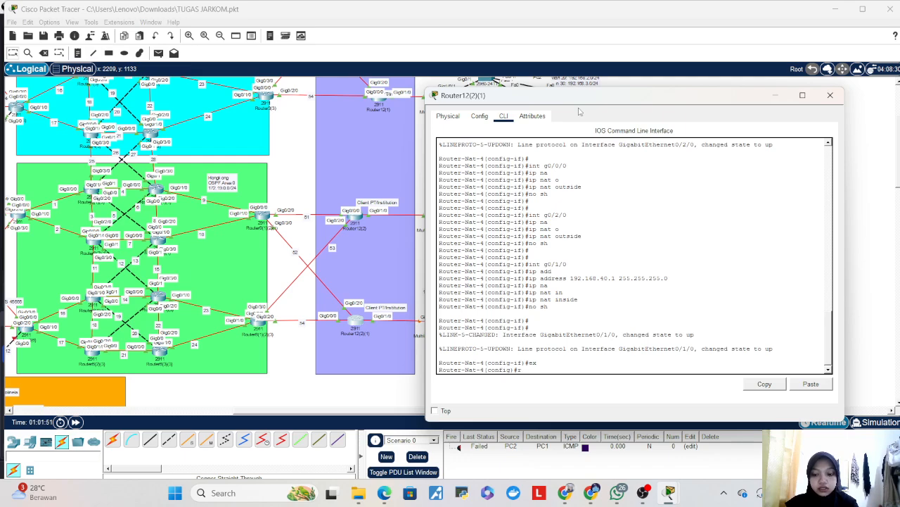
text(ro)
key(Tab)
text(os)
key(Tab)
text(1)
key(Return)
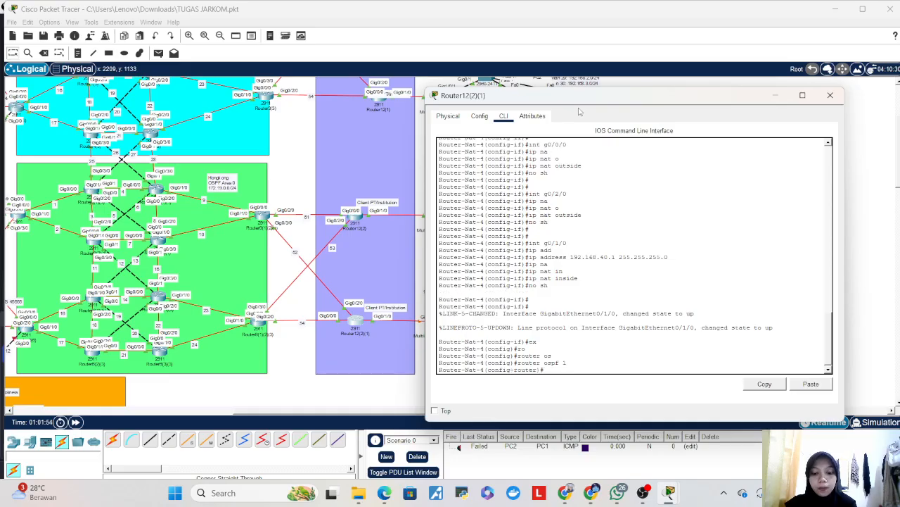
text(lo)
key(Tab)
key(Return)
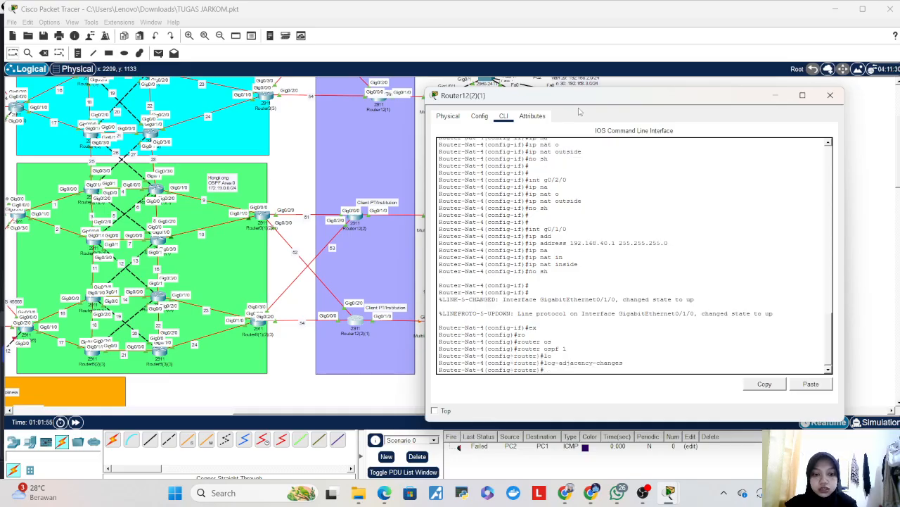
- Redistribute static subnets into OSPF process 1
text(red)
key(Tab)
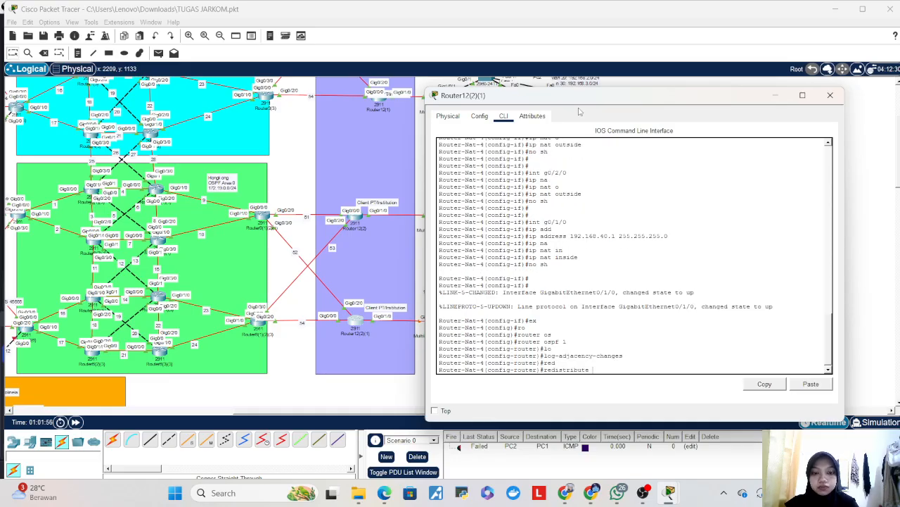
text(st)
key(Tab)
text(s)
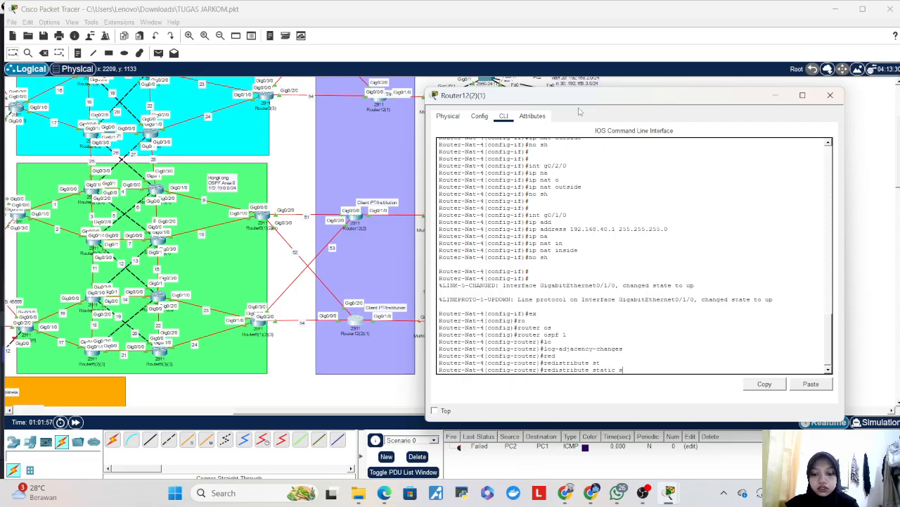
text(u)
key(Tab)
key(Return)
key(Return)
- Advertise network 172.19.52.0 with wildcard 0.0.0.255 in OSPF area 0
text(net)
key(Tab)
text(172.19)
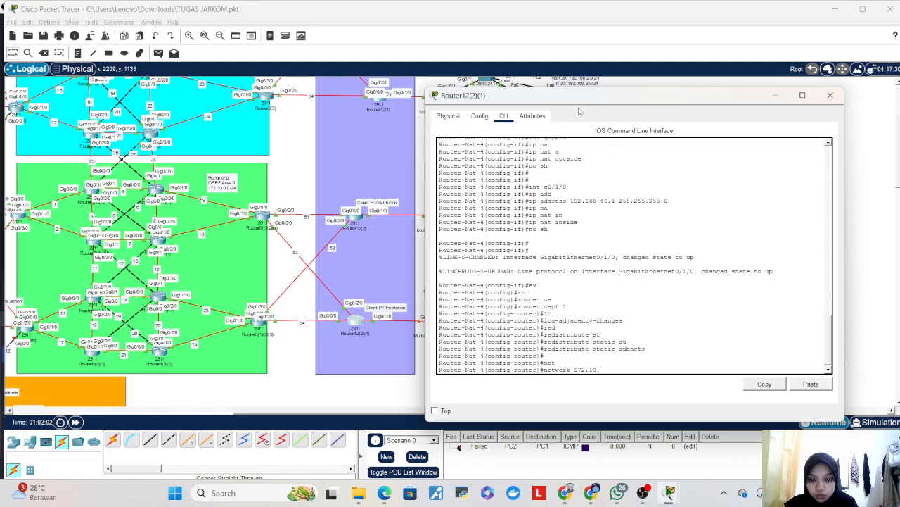
text(.52.0 0.0.0.255 r)
key(BackSpace)
text(area 0)
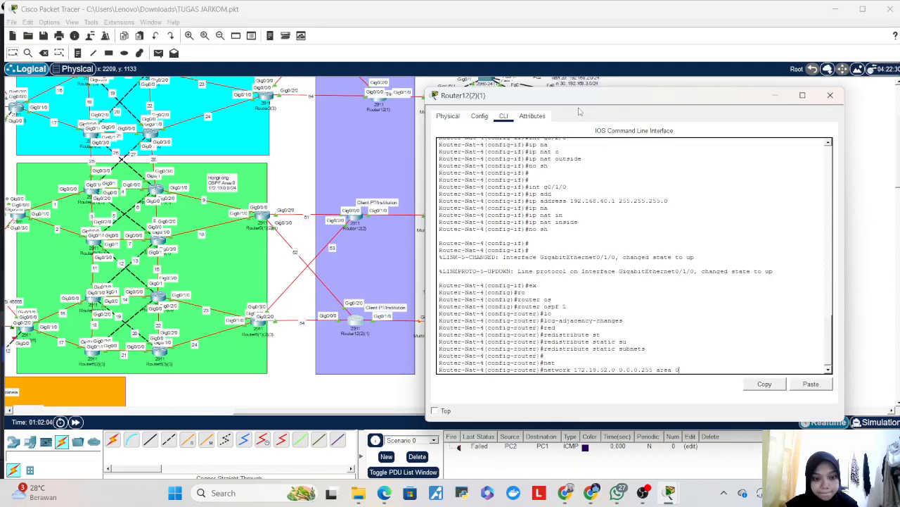
key(Return)
- Advertise network 172.19.54.0 with wildcard 0.0.0.255 in OSPF area 0
key(Up)
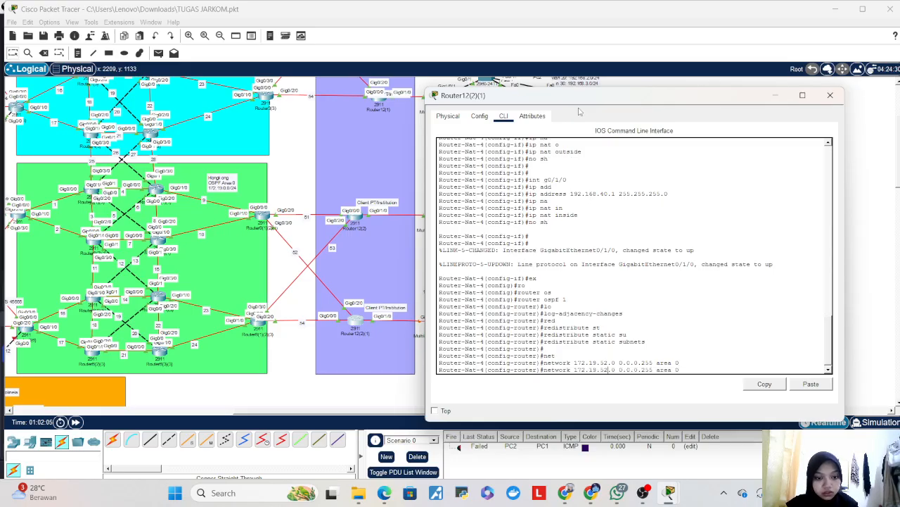
key(BackSpace)
text(4)
key(Return)
key(Return)
key(Return)
- Add default-information originate to the OSPF process and return to global configuration mode
text(def)
key(Tab)
text(i)
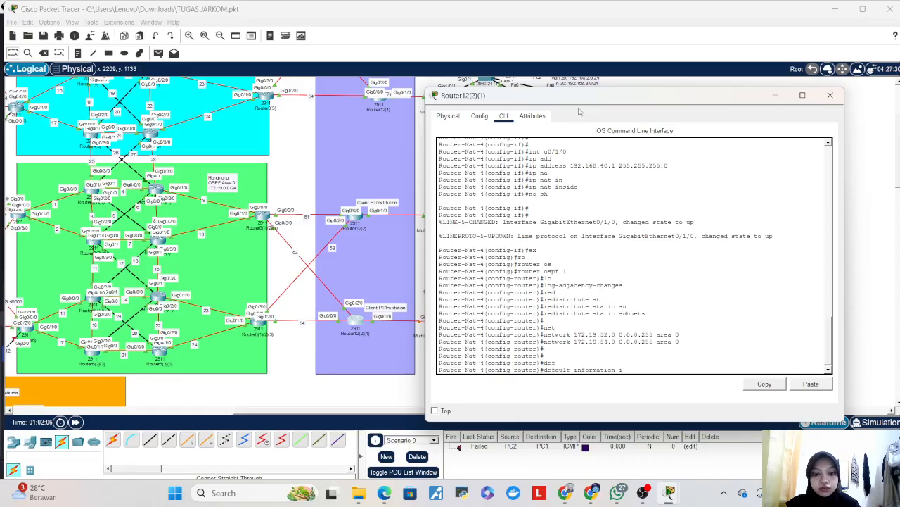
text(o)
key(Tab)
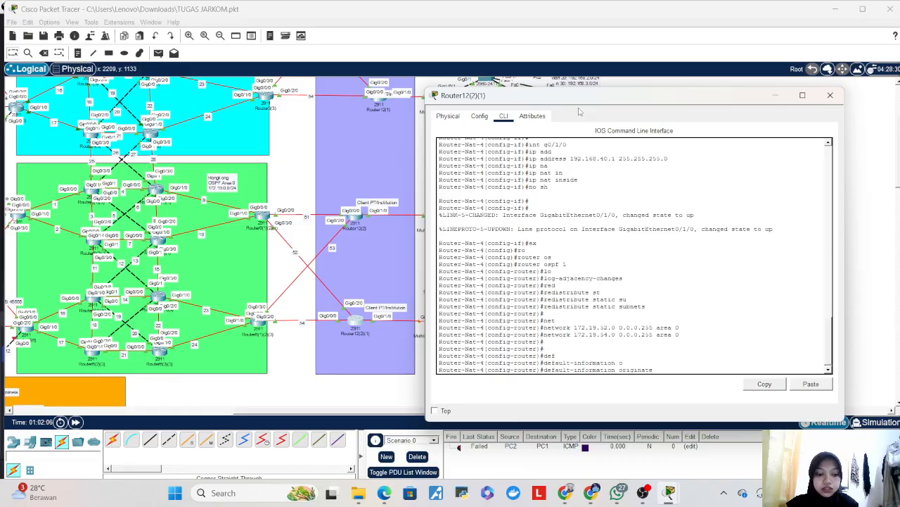
key(Return)
key(Return)
text(ex)
key(Return)
key(Return)
key(Return)
key(Return)
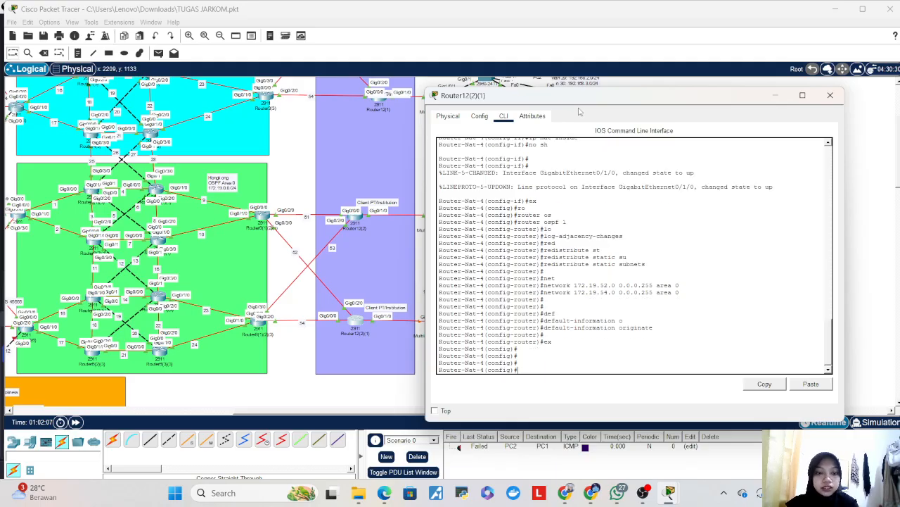
- Create access list 1 permitting 192.168.0.0 with wildcard 0.0.255.255
text(acc)
key(Tab)
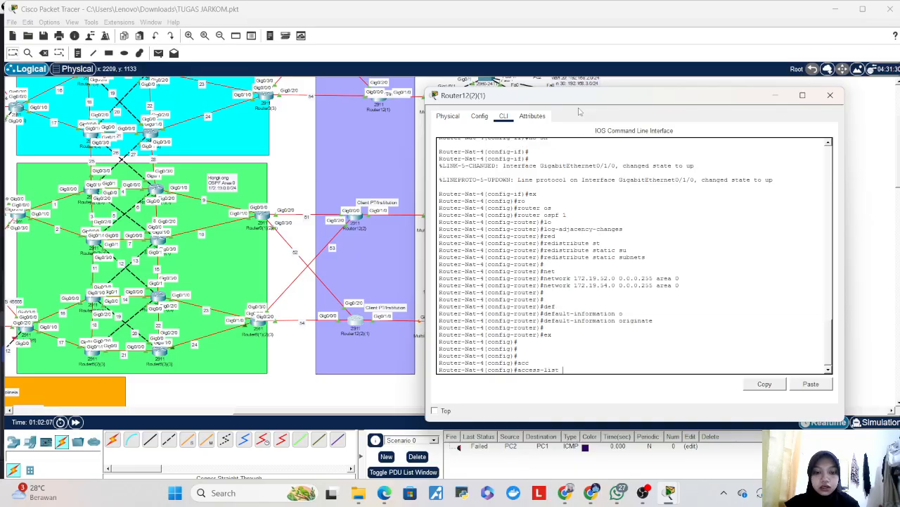
drag(573, 97, 479, 76)
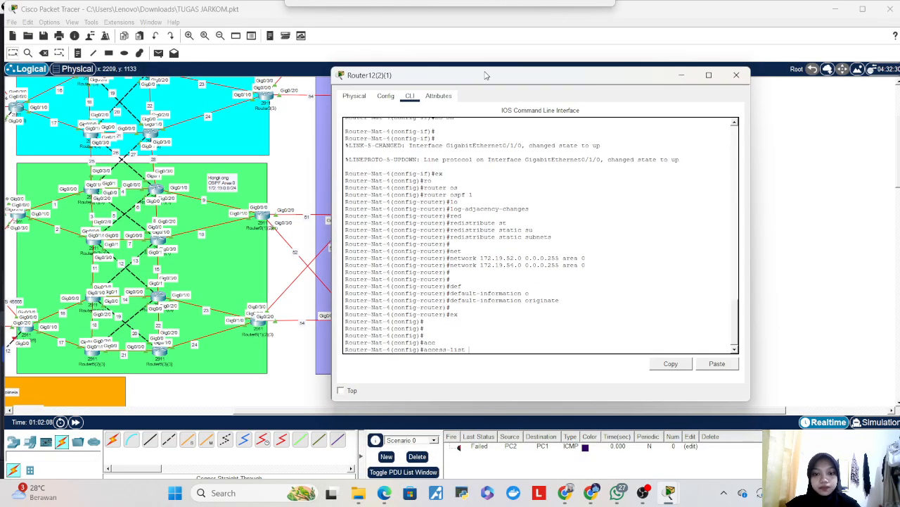
text(1 per)
key(Tab)
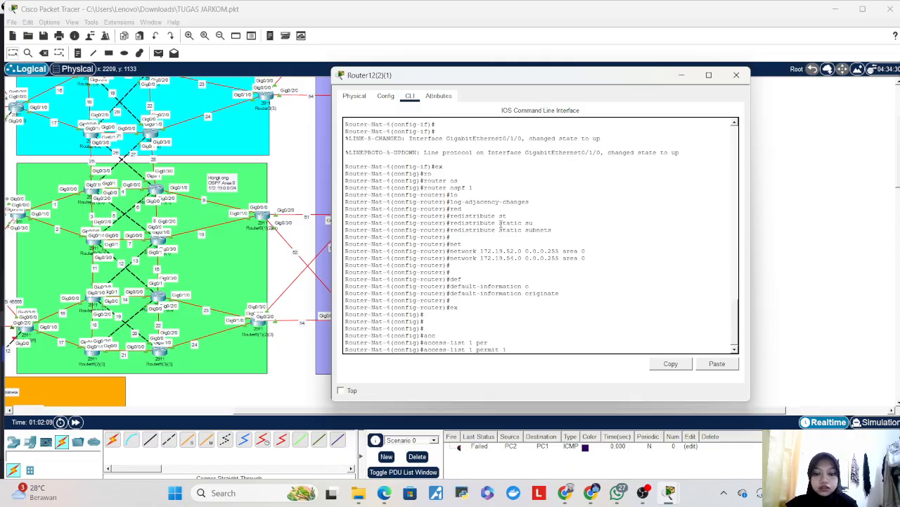
text(192.168)
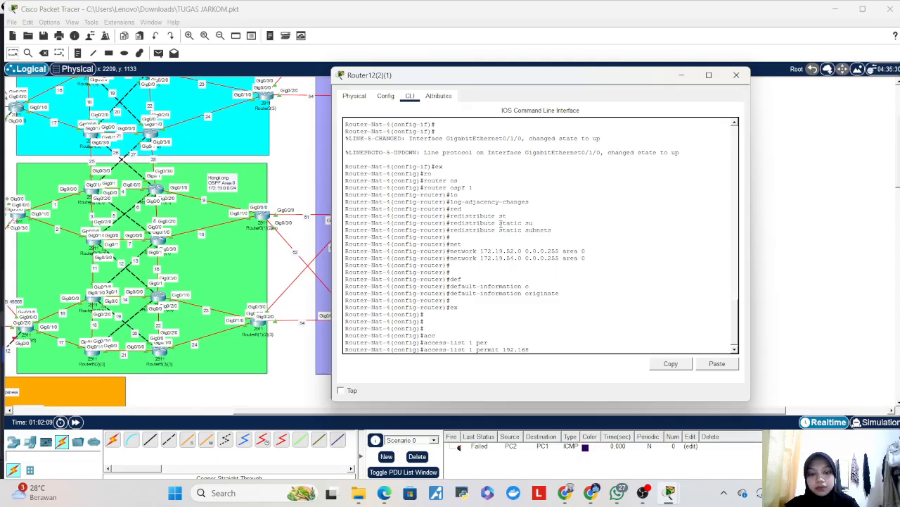
text(.0.0 0.0.2)
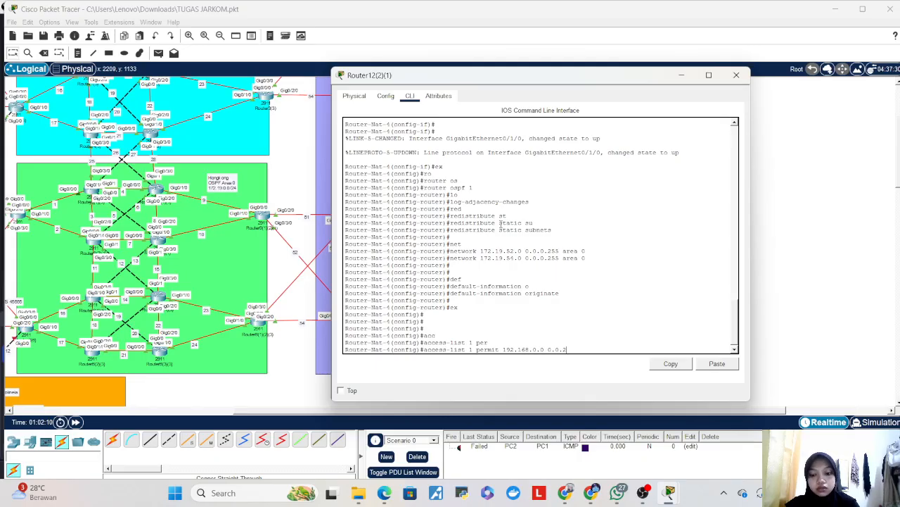
text(55.255)
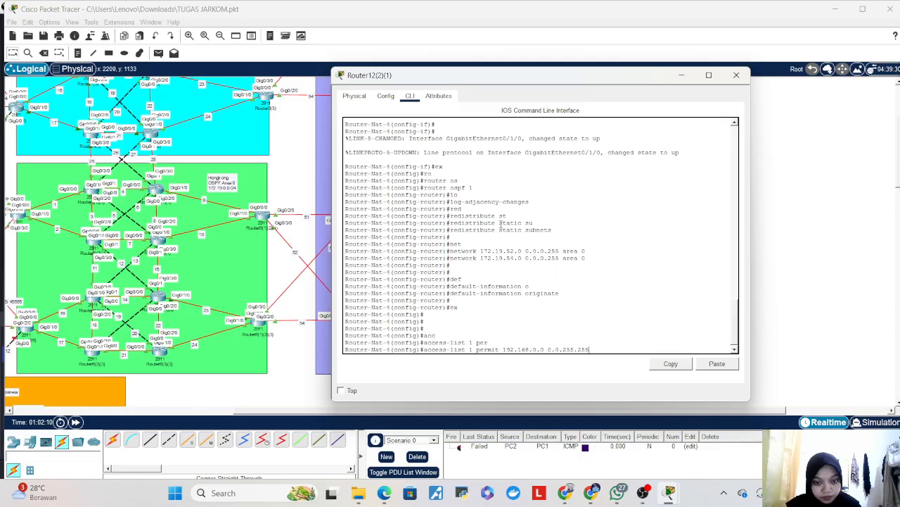
key(Return)
key(Return)
- Enable NAT overload for inside source list 1 on interface GigabitEthernet0/0/0
text(ip na)
key(Tab)
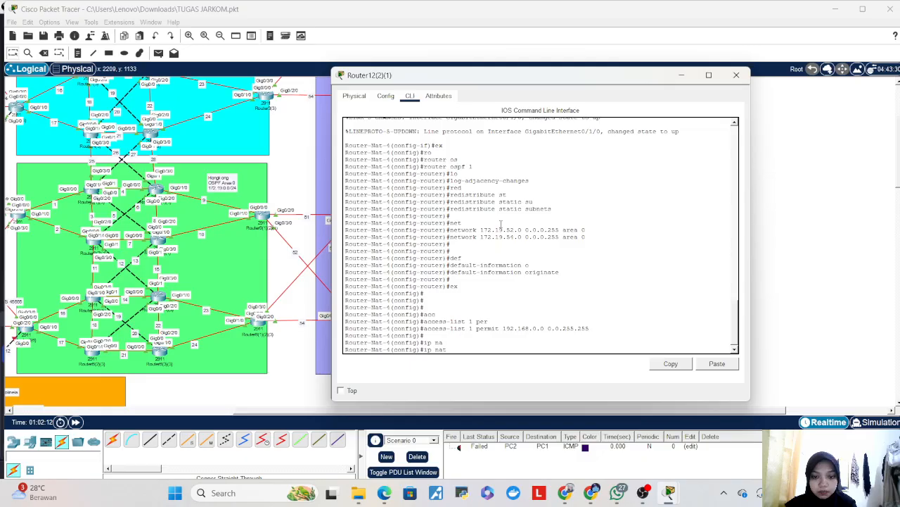
text(in)
key(Tab)
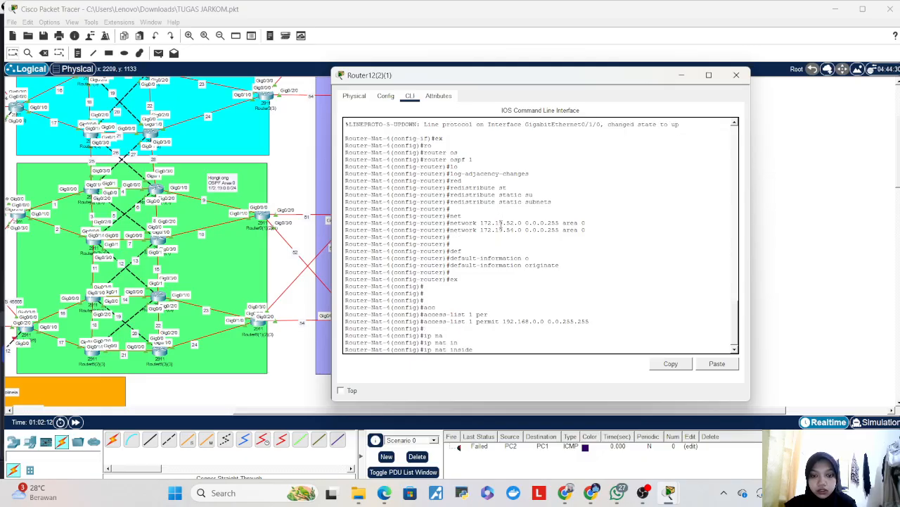
text(s)
key(Tab)
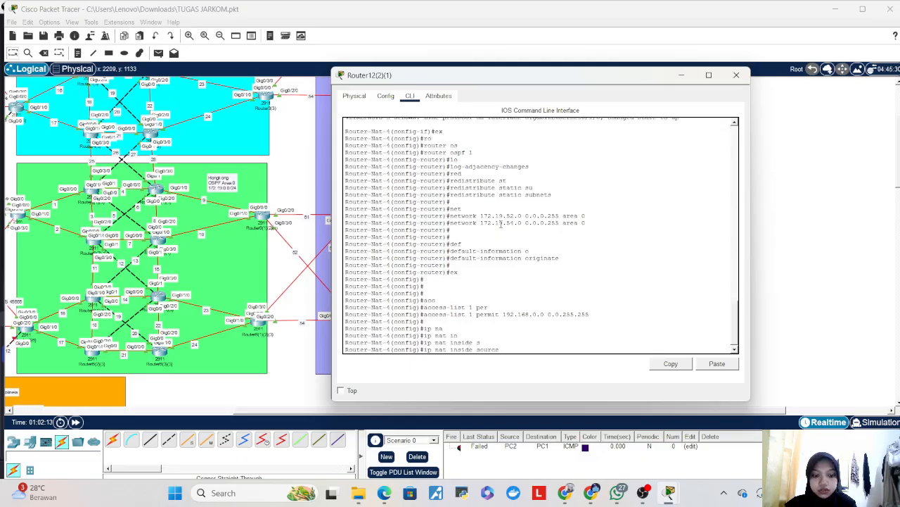
text(l)
key(Tab)
text(1 in)
key(Tab)
text(g)
key(Tab)
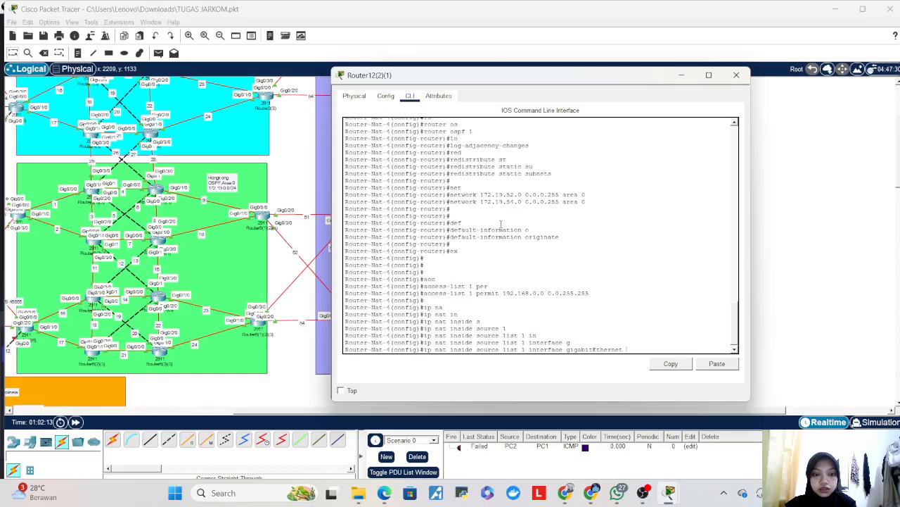
text(0/0/0)
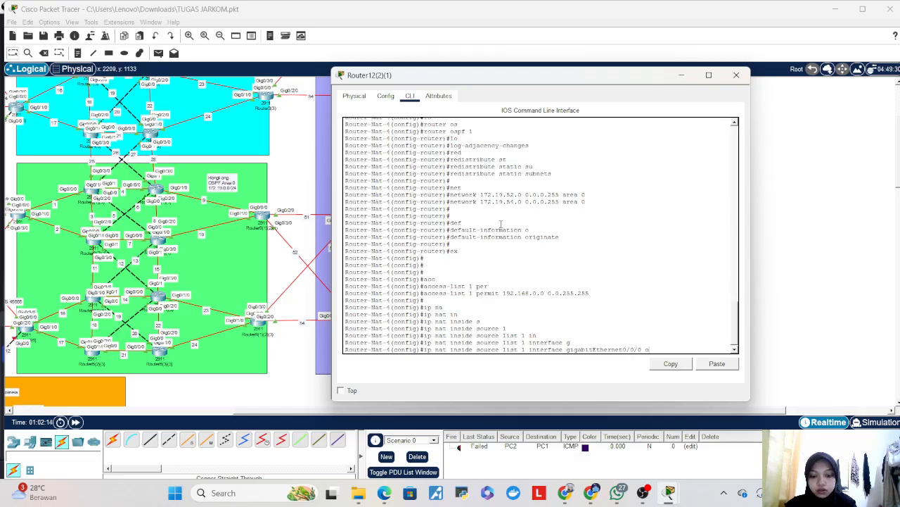
text( o)
key(Tab)
key(Return)
key(Return)
key(Return)
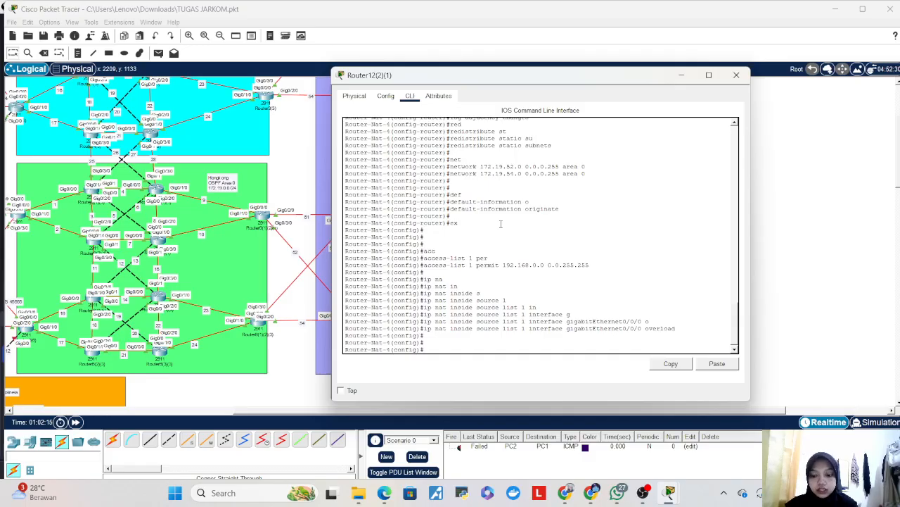
text(a)
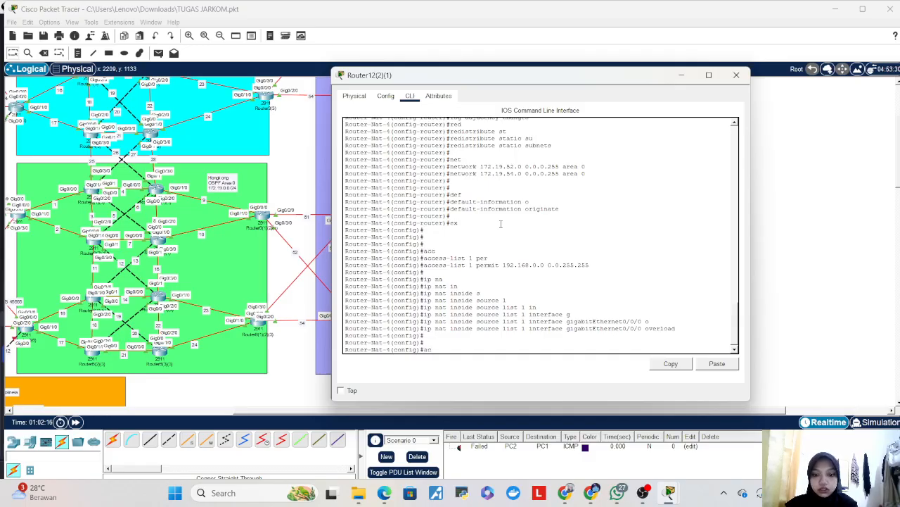
text(c)
key(Tab)
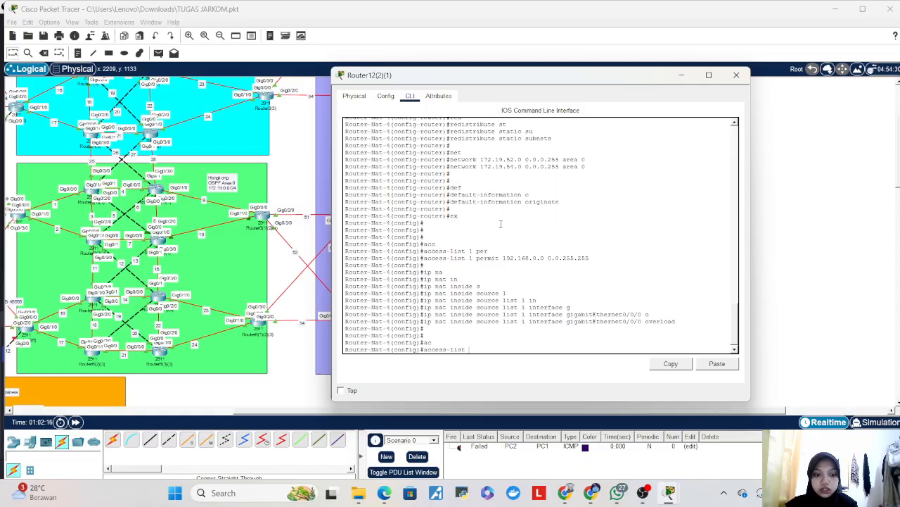
text(ex)
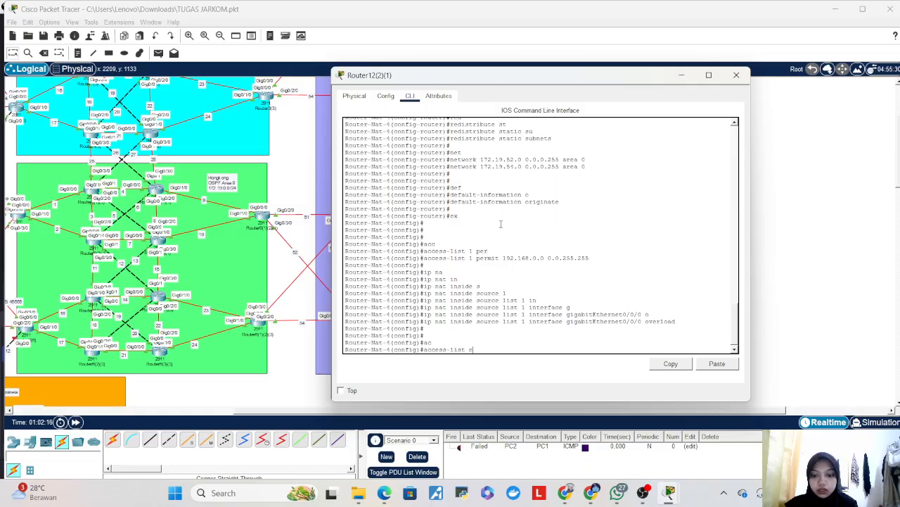
key(Tab)
text(BLOXK)
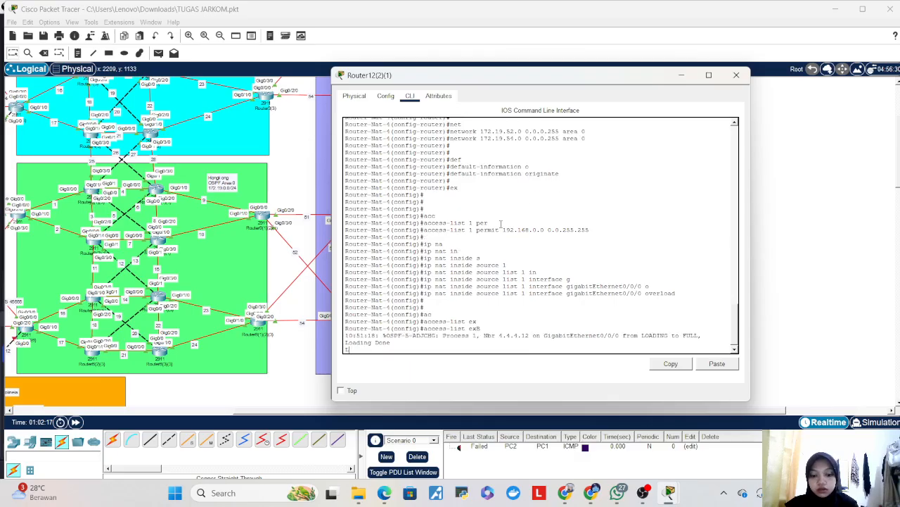
key(BackSpace)
key(BackSpace)
key(BackSpace)
key(Return)
key(Return)
key(Return)
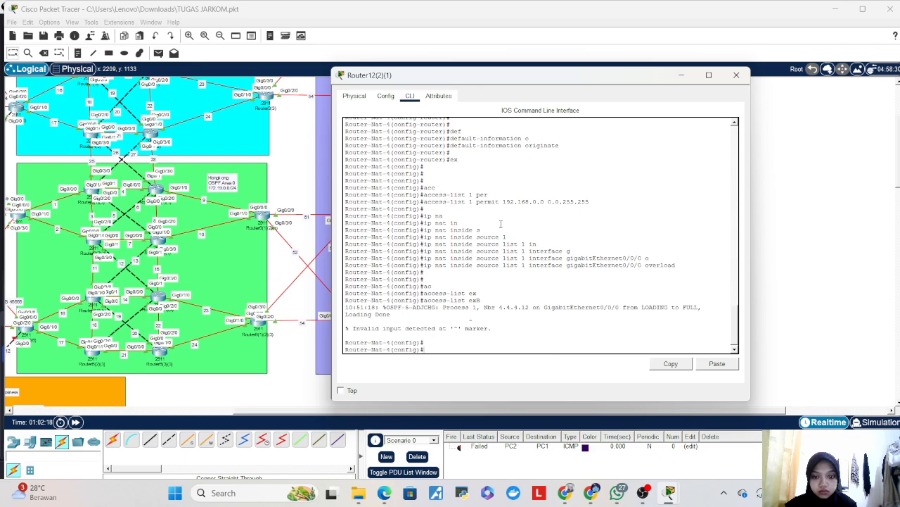
text(AC)
key(Tab)
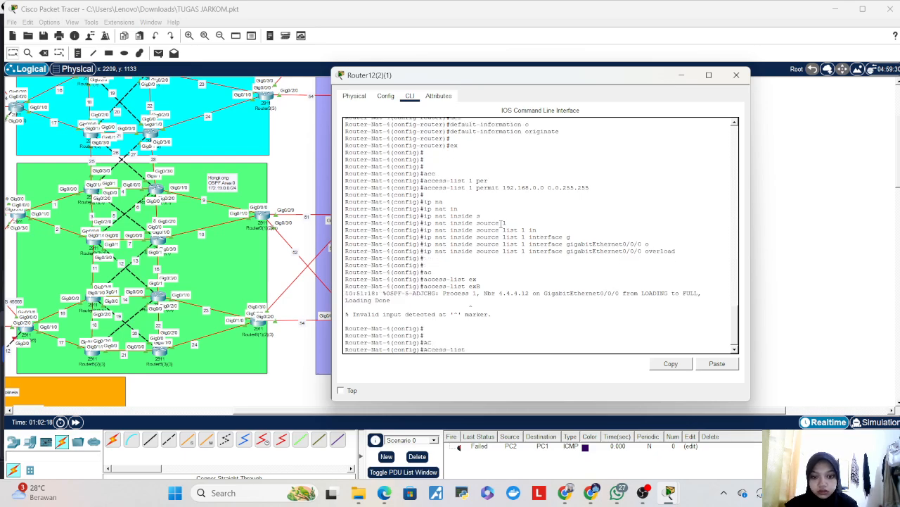
text(ac)
key(BackSpace)
key(BackSpace)
key(BackSpace)
key(BackSpace)
key(BackSpace)
key(BackSpace)
key(BackSpace)
key(BackSpace)
key(BackSpace)
key(BackSpace)
key(BackSpace)
key(BackSpace)
key(BackSpace)
text(acc)
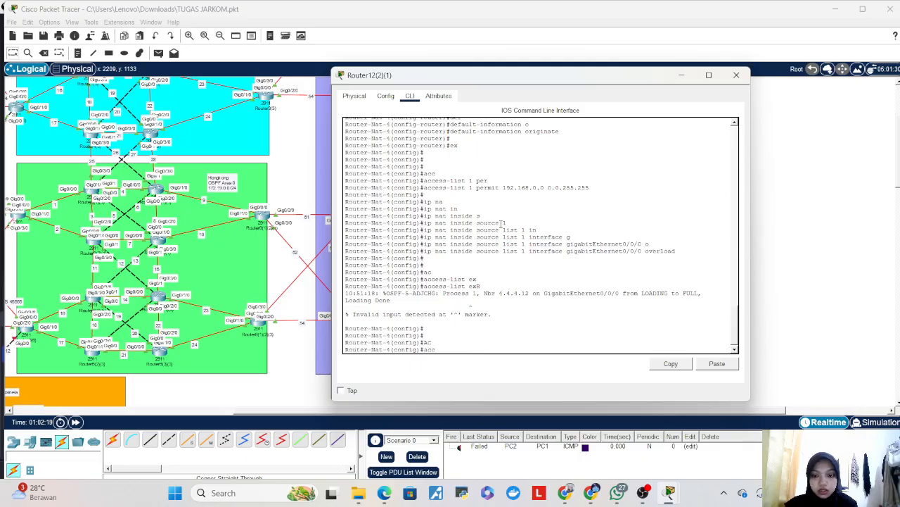
key(Tab)
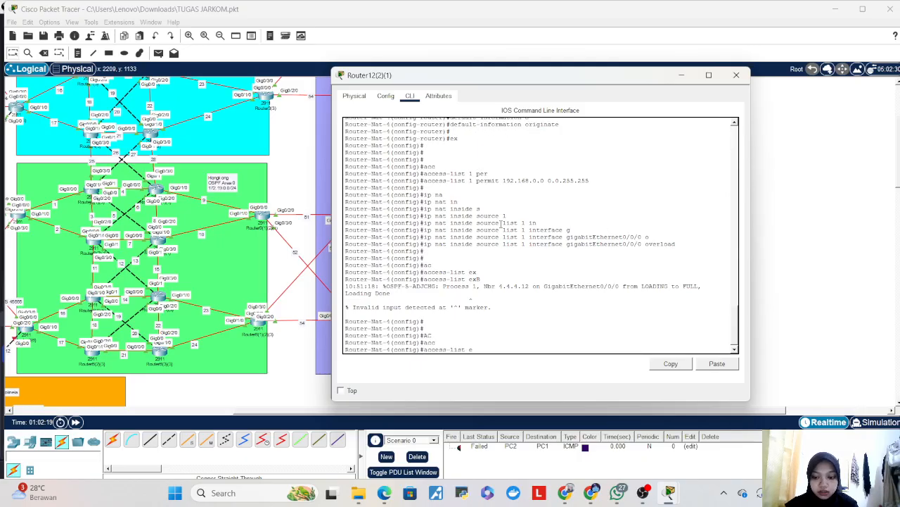
text(ex)
key(Tab)
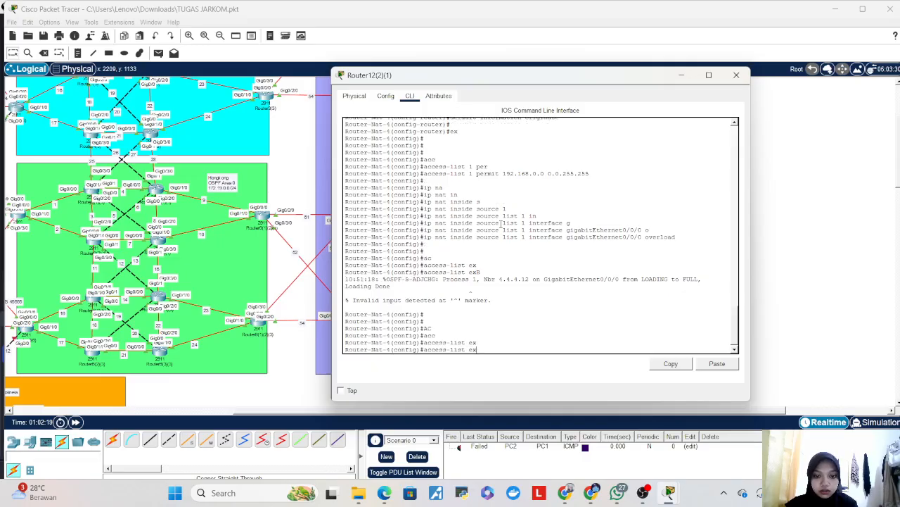
key(BackSpace)
key(BackSpace)
key(BackSpace)
key(BackSpace)
key(BackSpace)
key(BackSpace)
key(BackSpace)
key(BackSpace)
key(BackSpace)
key(BackSpace)
key(BackSpace)
key(BackSpace)
key(BackSpace)
- Create an extended named IP access list called BLOCK_WAN_TO_LAN and enter its configuration mode
text(ip acc)
key(Tab)
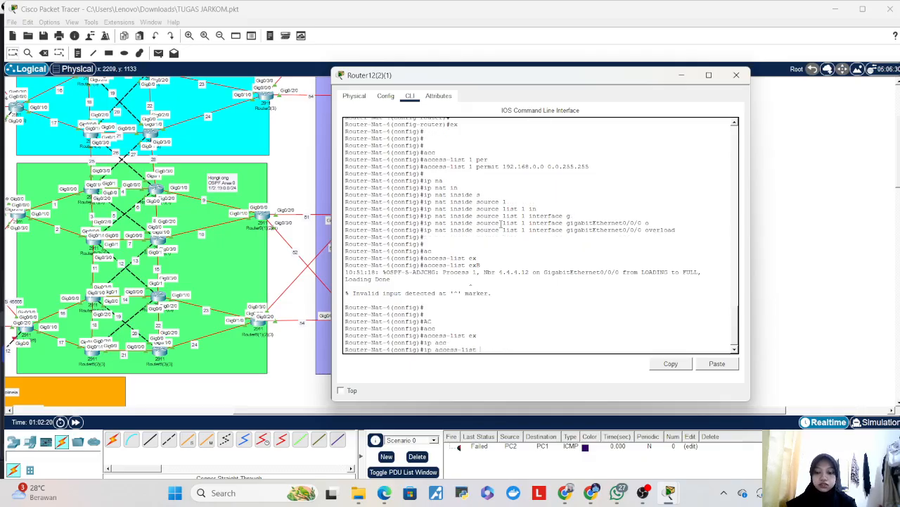
text(e)
key(Tab)
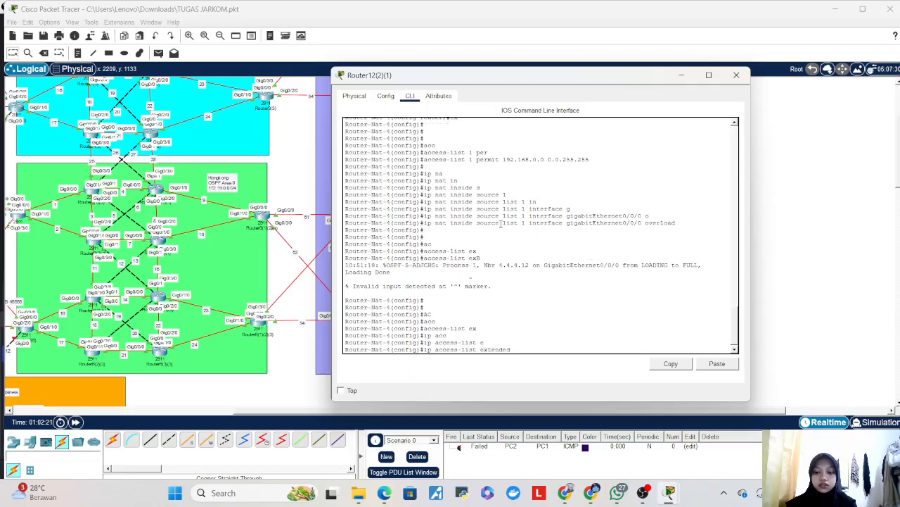
text(BLO)
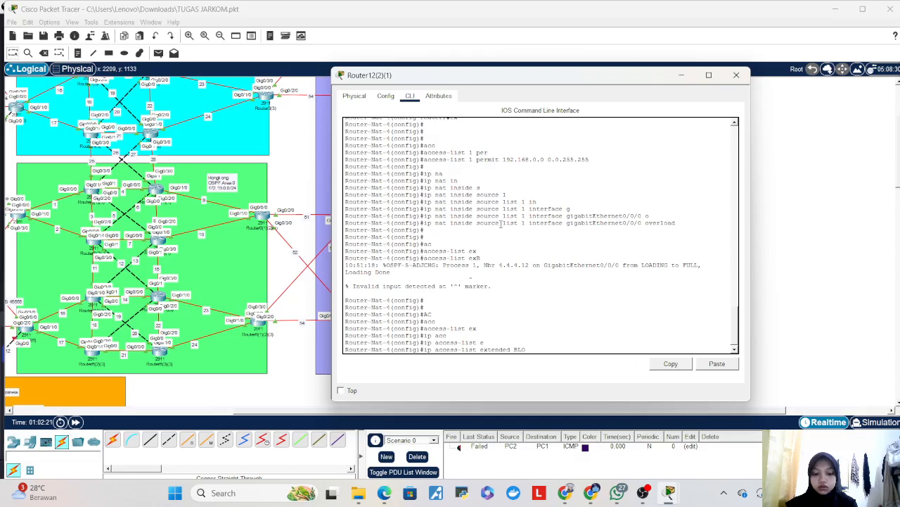
text(CK_WAN_TO_LAN)
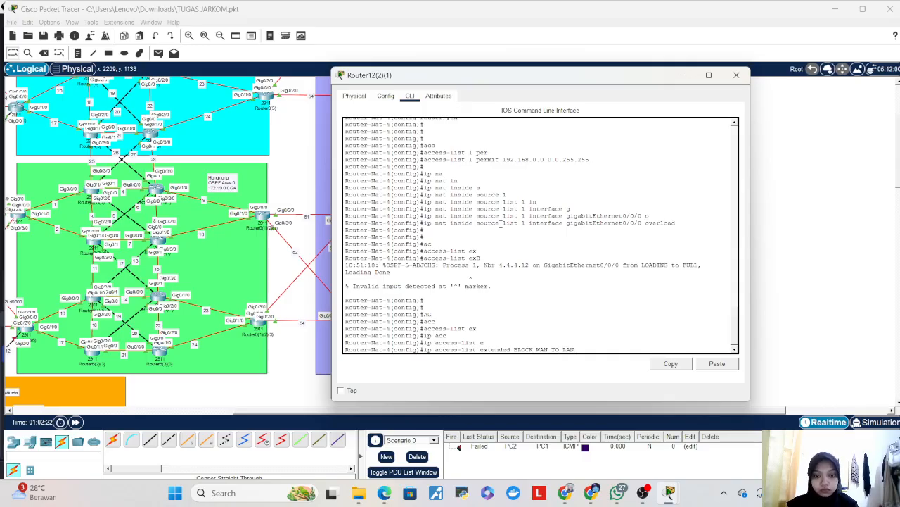
key(Return)
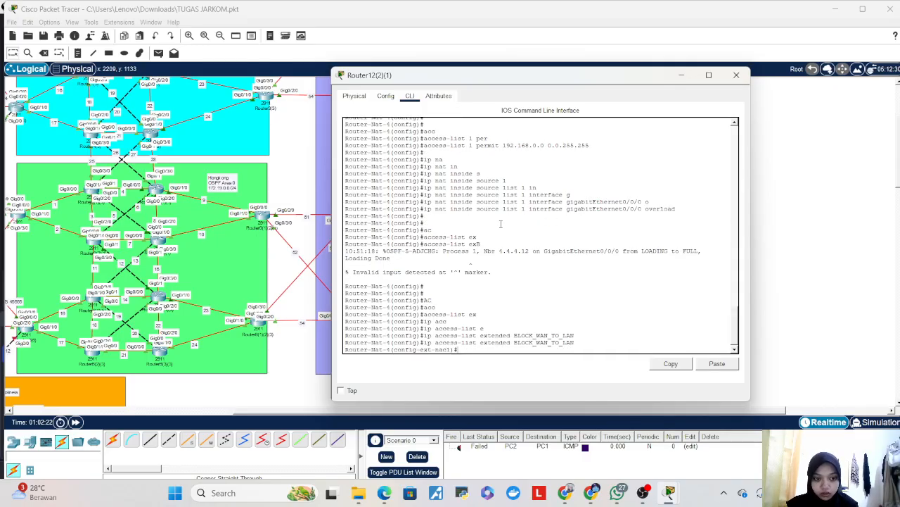
- Add a rule to BLOCK_WAN_TO_LAN denying IP from any source to 192.168.0.0 255.255.255.0
text(DE)
key(Tab)
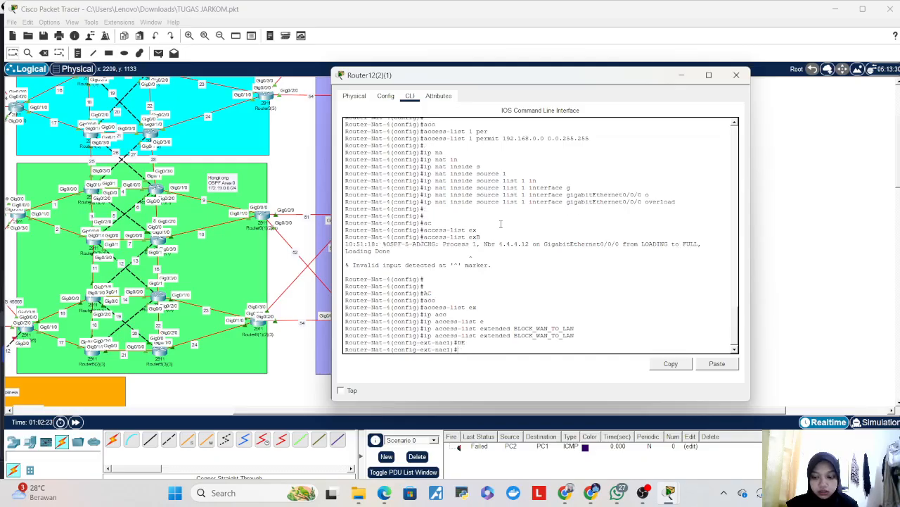
text(den)
key(Tab)
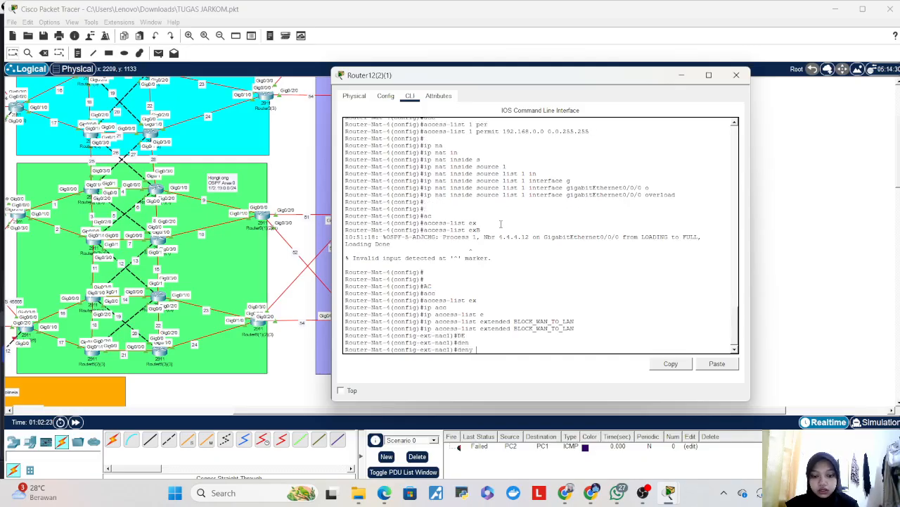
text(ip an)
key(Tab)
text(192.168.0.0 255.255.255.0)
key(Return)
key(Return)
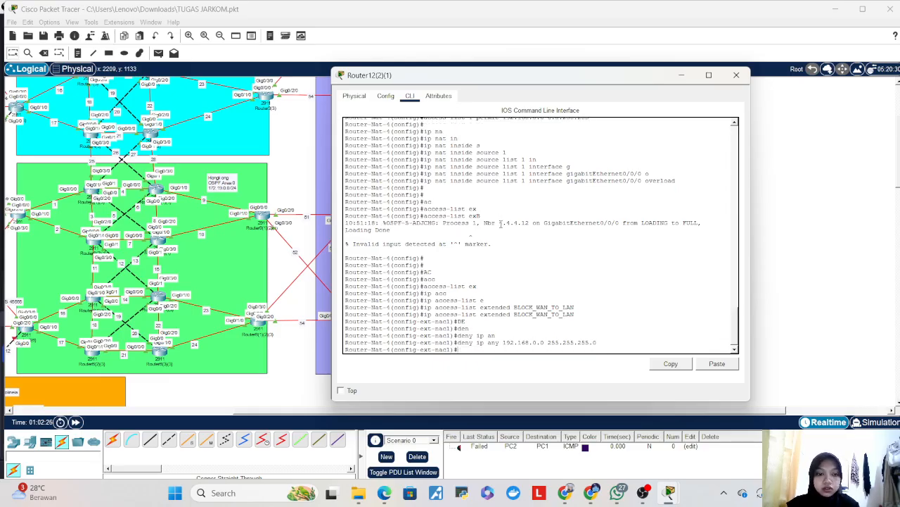
- Add a permit ip any any rule to BLOCK_WAN_TO_LAN and return to global configuration mode
text(per)
key(Return)
text(permit ip a)
key(Tab)
key(Tab)
text(a)
key(Tab)
key(Return)
text(ex)
key(Return)
text(exit)
key(Return)
key(Return)
key(Return)
key(Return)
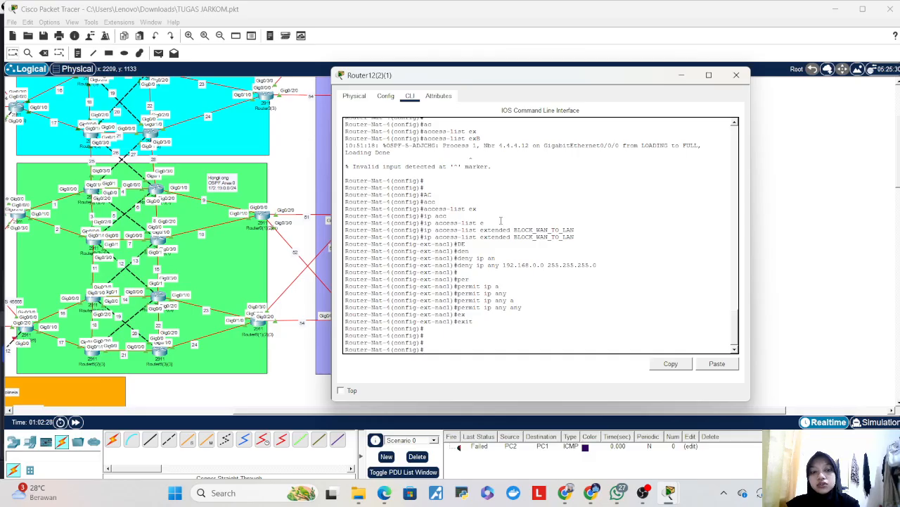
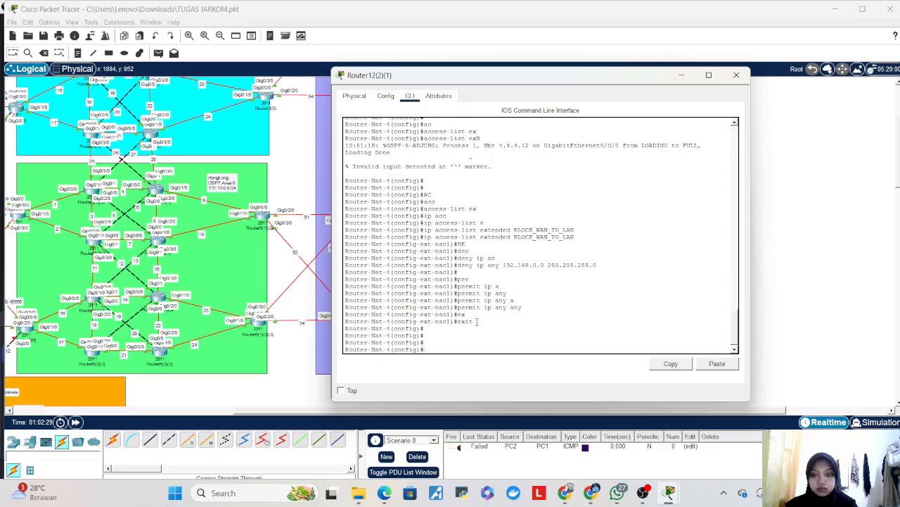
- Apply the BLOCK_WAN_TO_LAN access list to inbound traffic on interface g0/0/0
drag(538, 78, 630, 74)
text(nt g0/0/0)
key(Return)
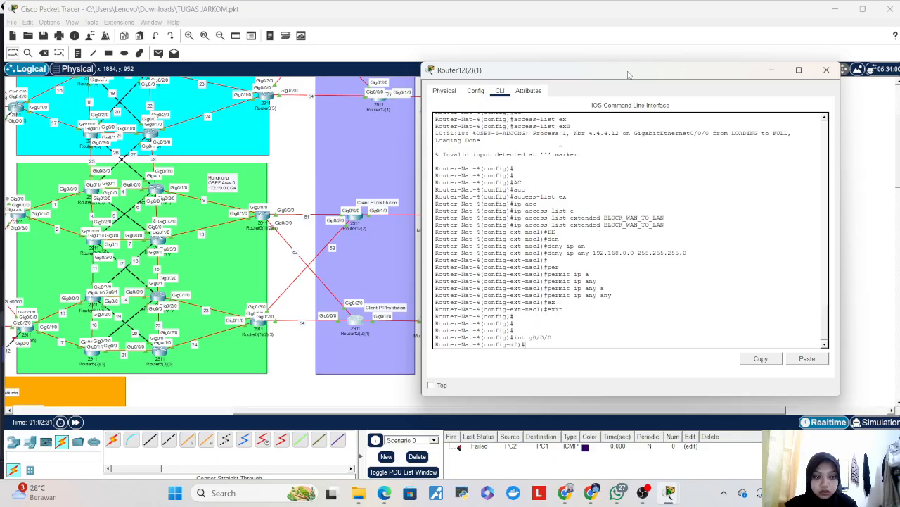
text(ip a)
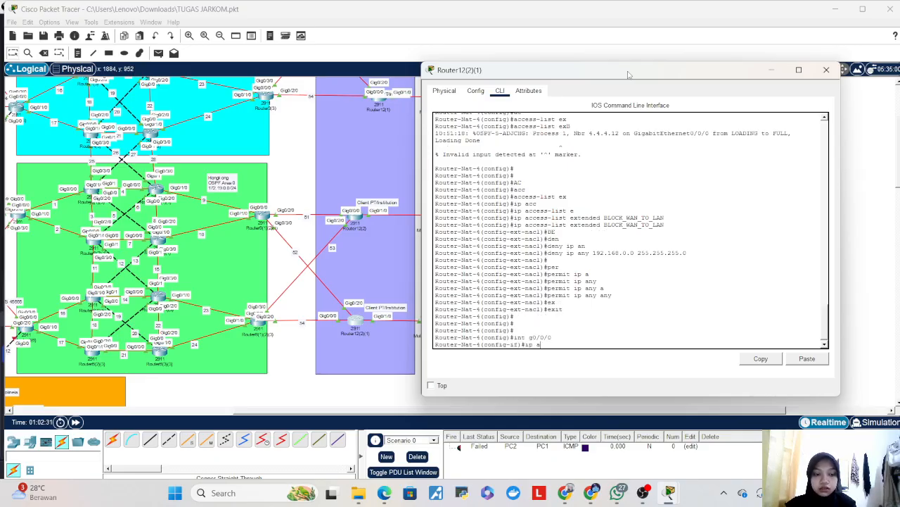
text(c)
key(Tab)
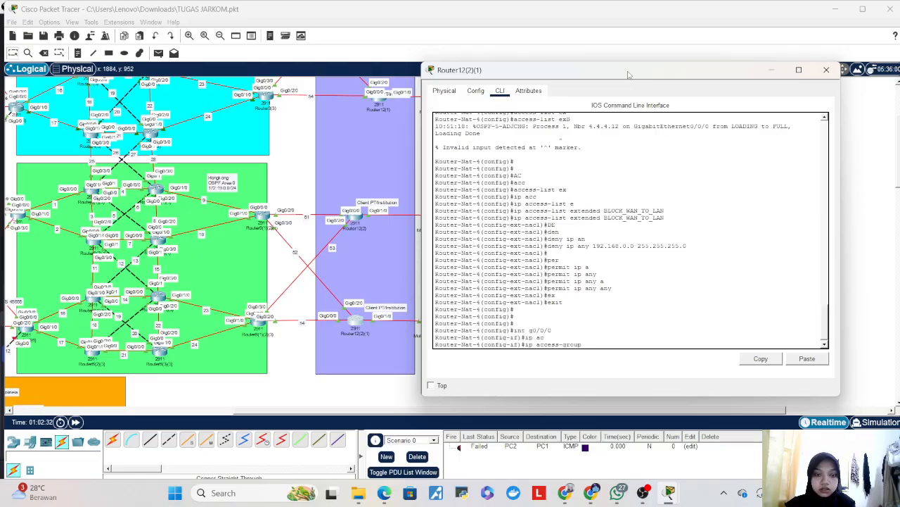
text(BLO)
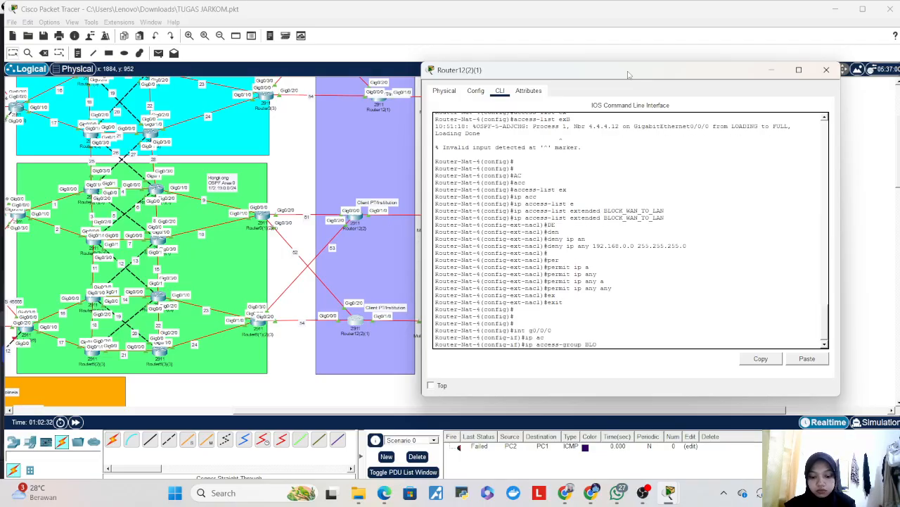
text(CK_WAN_TO_LAN)
key(Return)
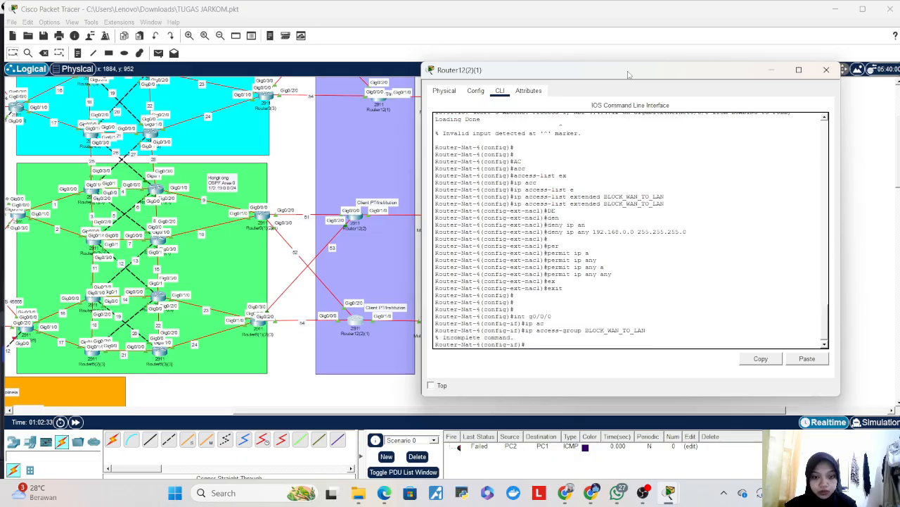
key(Up)
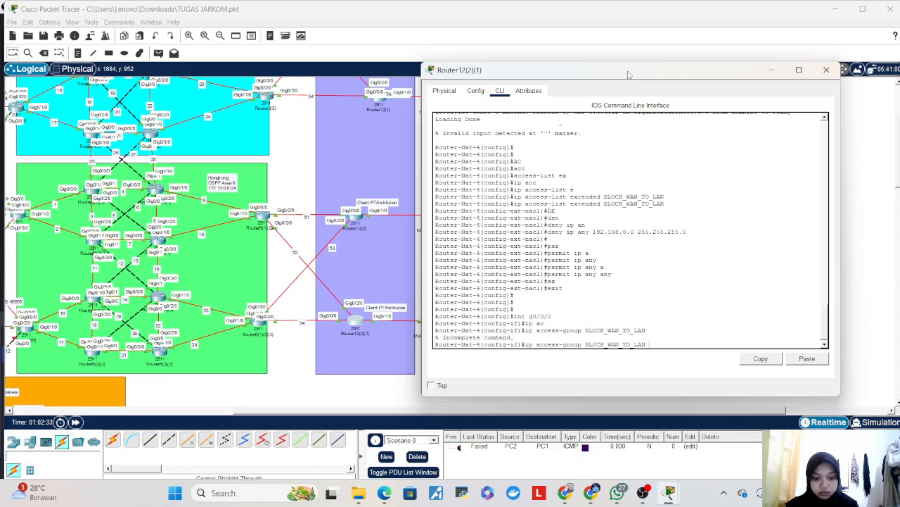
text(in)
key(Return)
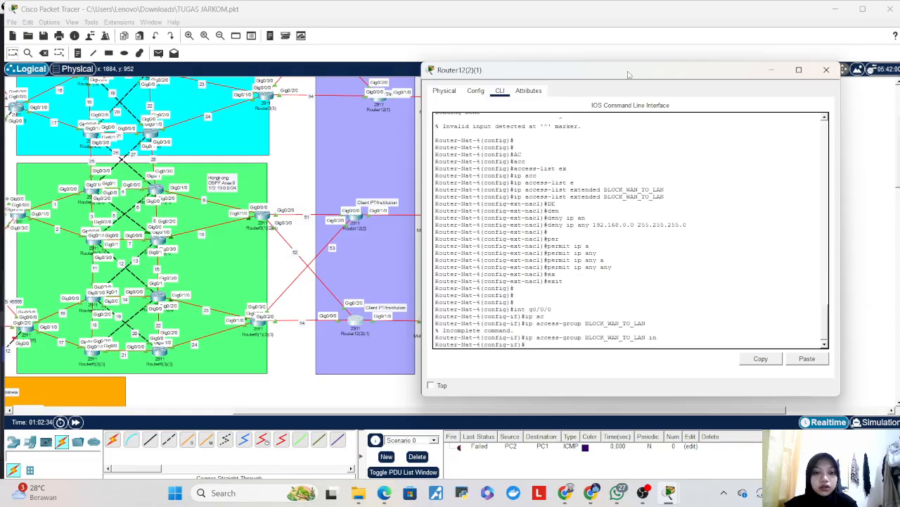
- Apply the BLOCK_WAN_TO_LAN access list to inbound traffic on interface g0/2/0
key(Up)
key(Up)
key(Up)
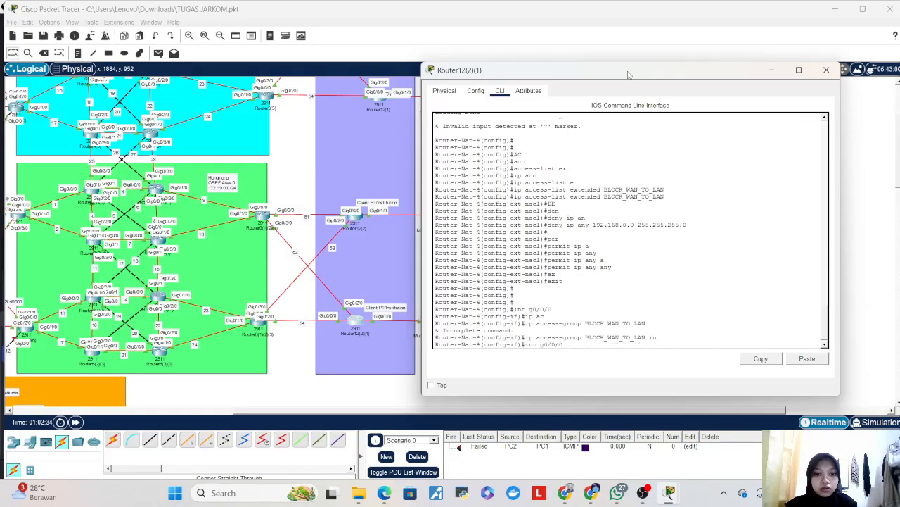
key(Return)
key(Up)
key(Up)
key(Return)
key(Return)
key(Return)
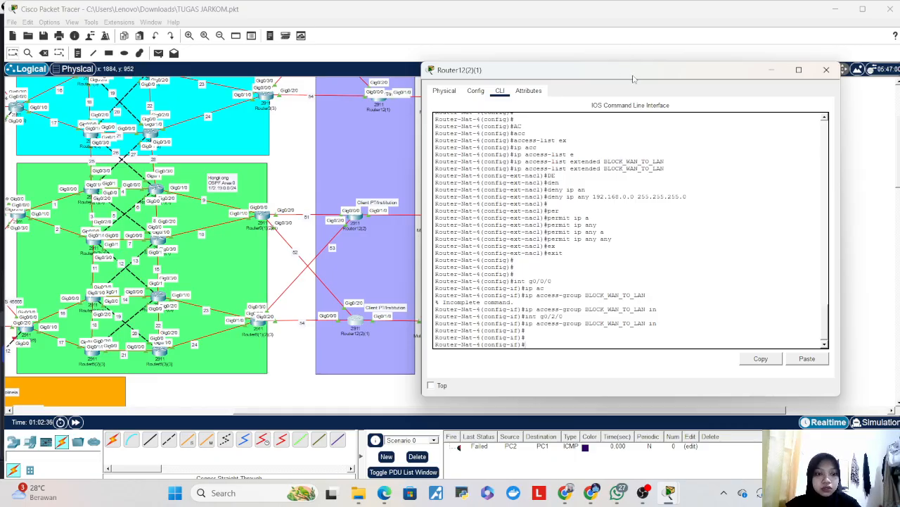
drag(633, 79, 533, 60)
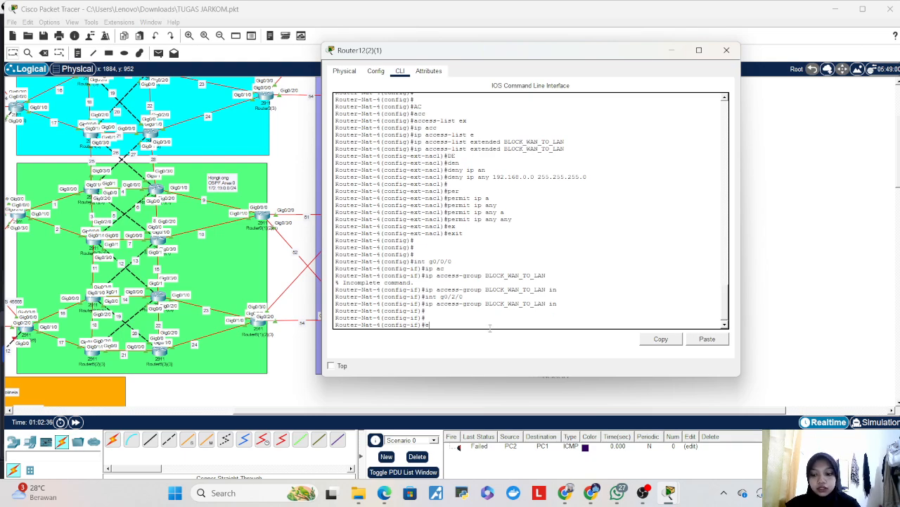
- Leave interface configuration and add a static route to 192.168.1.0 255.255.255.0 via 182.168.40.2
key(Return)
text(ip route )
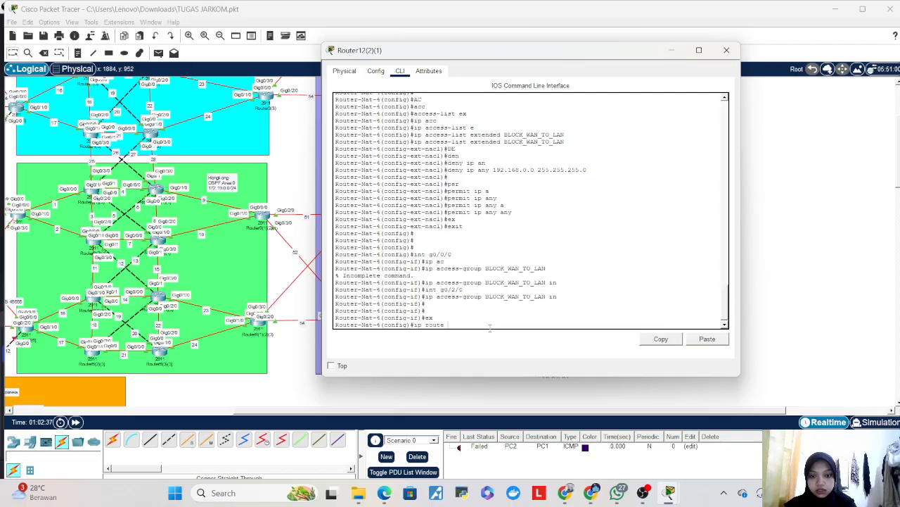
text(192.168.1)
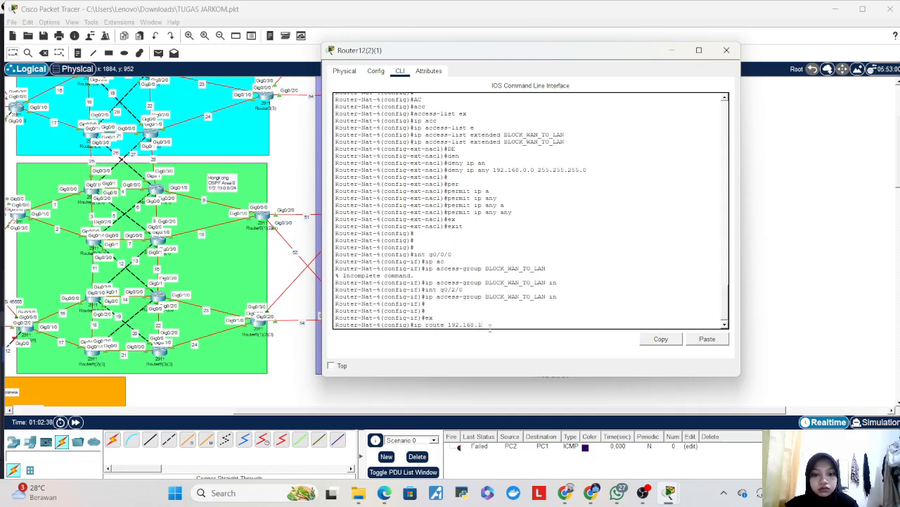
text(.0 255.255.255.0 182.1)
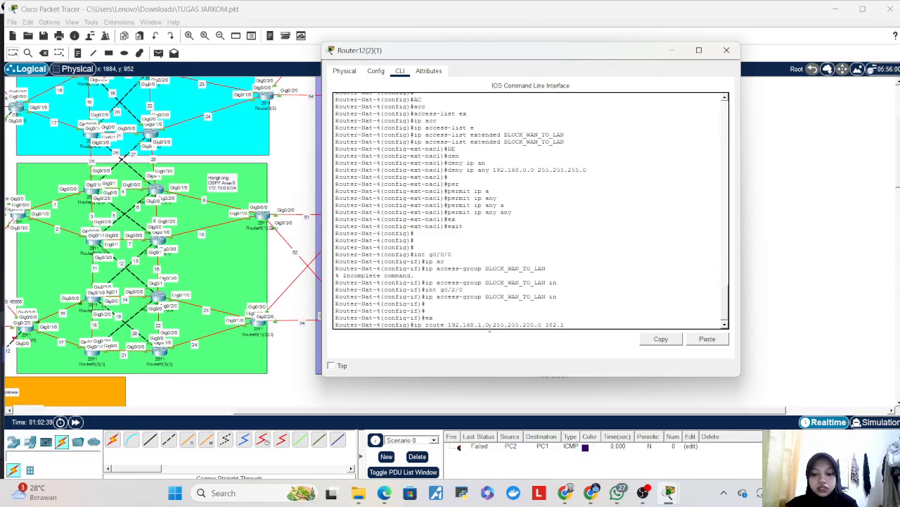
text(68.40.2)
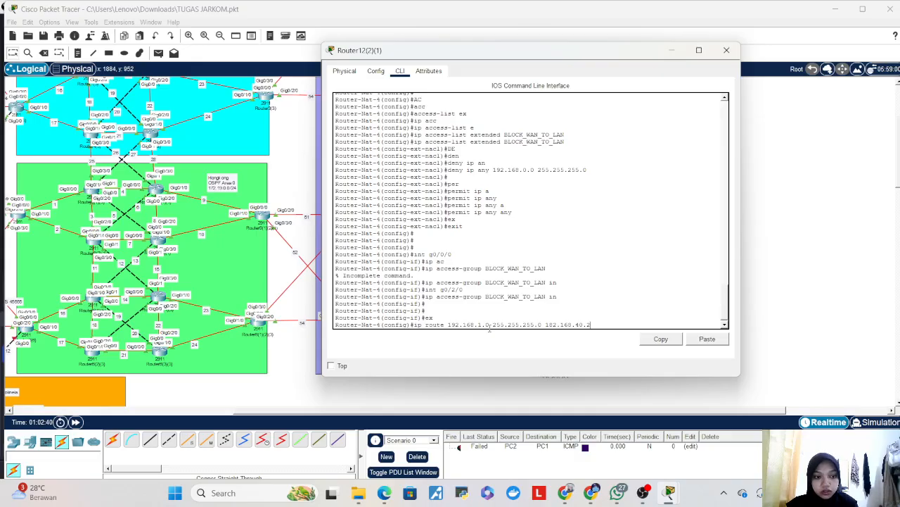
key(Return)
- Add a static route to 192.168.2.0 255.255.255.0 via 182.168.40.2
key(Up)
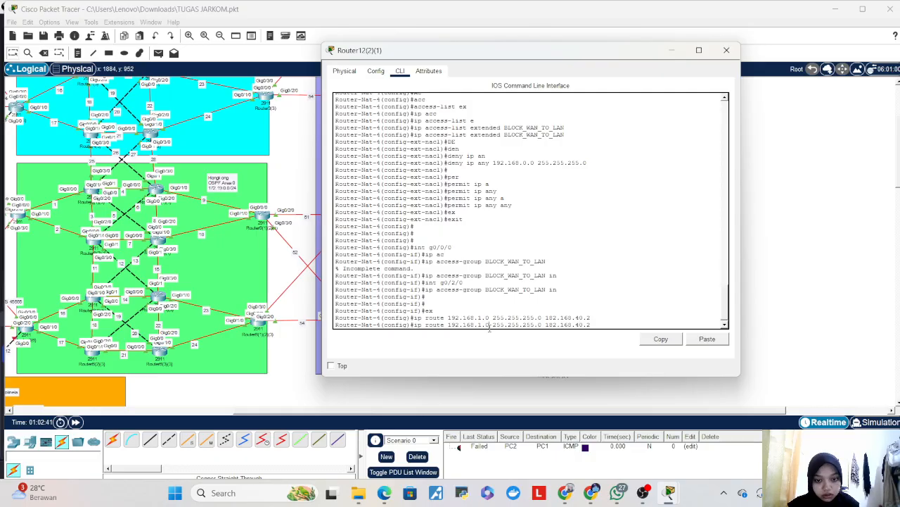
key(BackSpace)
text(2)
key(Return)
key(Up)
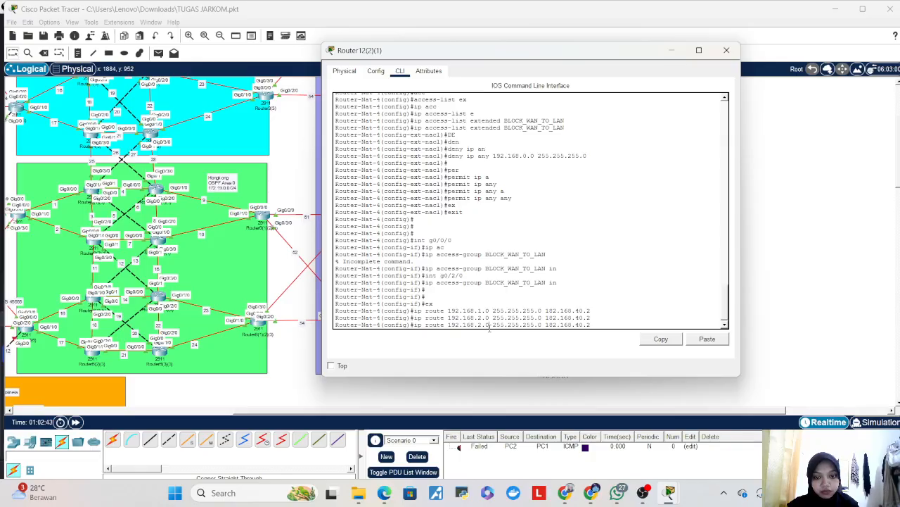
key(BackSpace)
text(3)
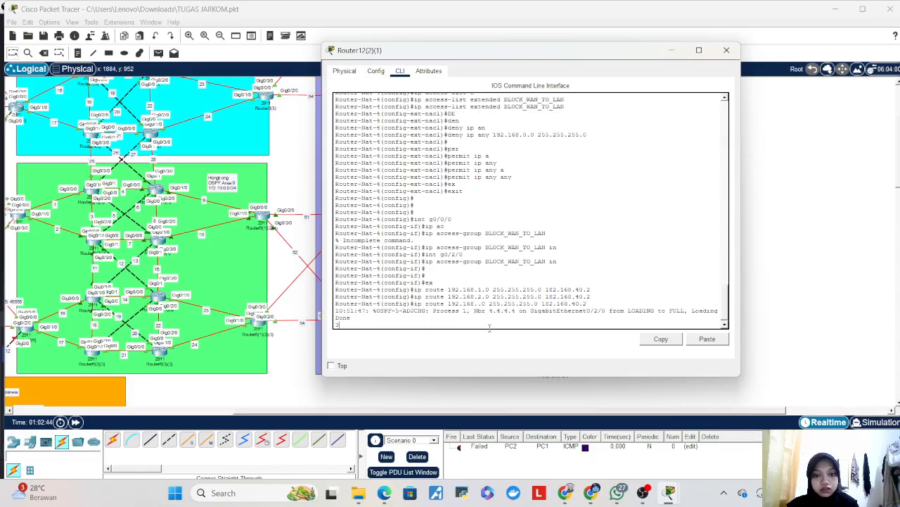
key(BackSpace)
key(Return)
key(Return)
- Add a static route to 192.168.3.0 255.255.255.0 via 182.168.40.2
key(Up)
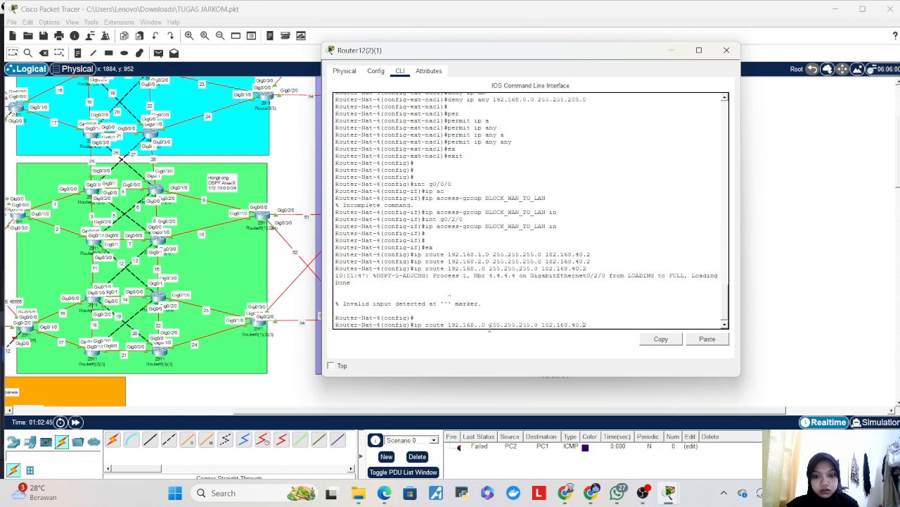
key(Left)
key(Left)
key(Left)
key(Left)
key(Left)
key(Left)
key(Left)
key(Left)
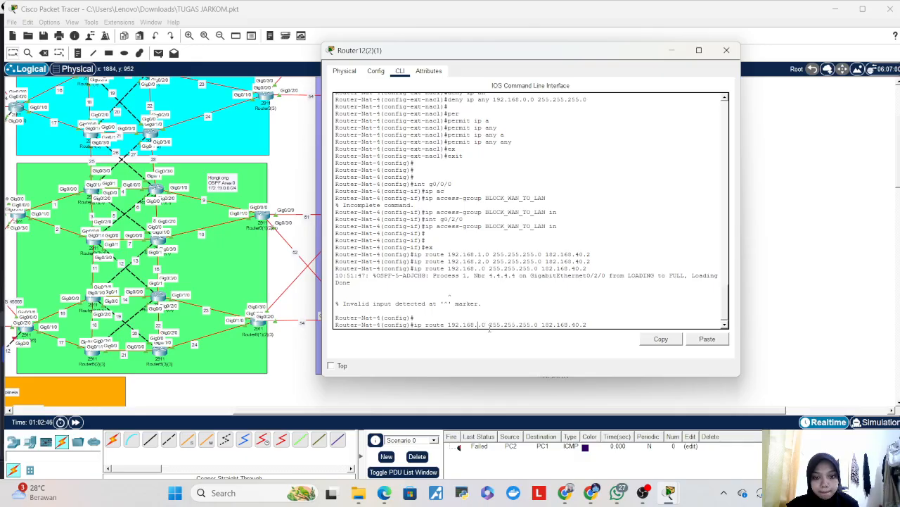
text(3)
key(Return)
key(Return)
key(Return)
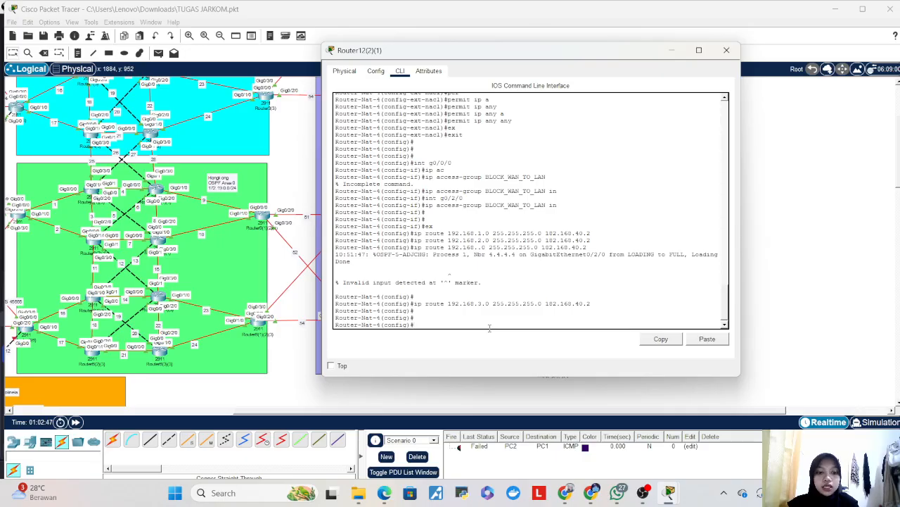
- Add a default route 0.0.0.0 0.0.0.0 via next hop 172.19.52.1
text(ip)
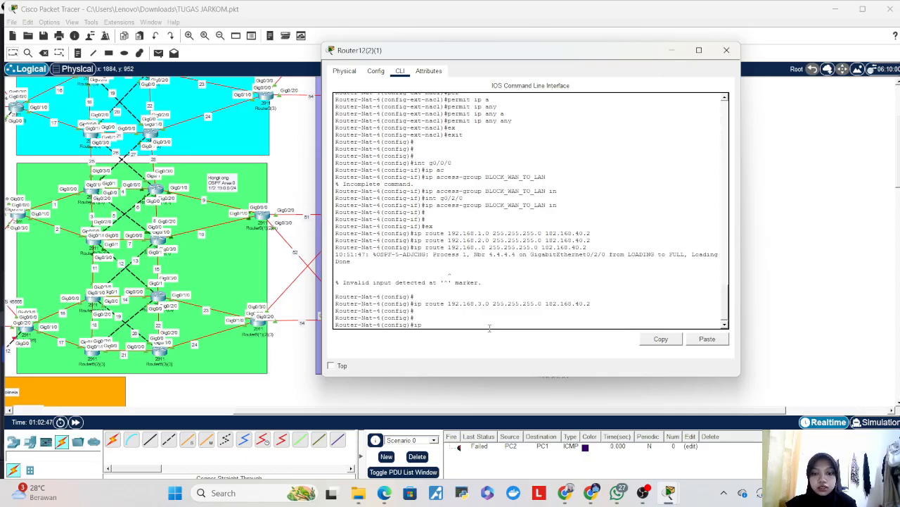
text( route 0.0.0.0)
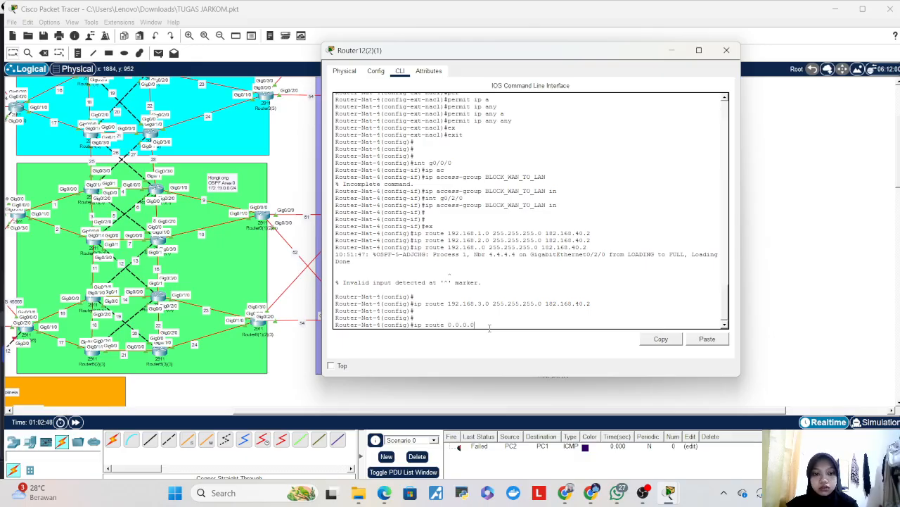
text( 0.0.0.0)
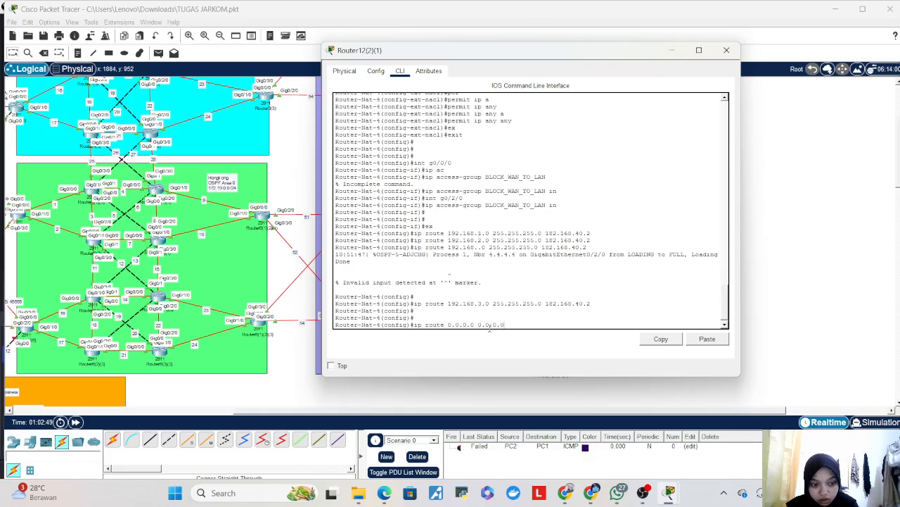
text( 172.16.52.)
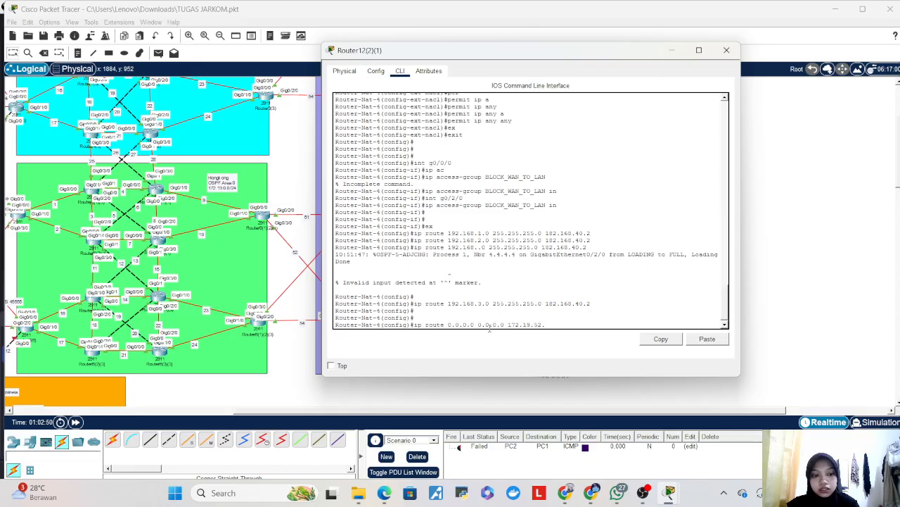
text(1)
key(Return)
- Add a second default route 0.0.0.0 0.0.0.0 via next hop 172.19.54.1
key(Up)
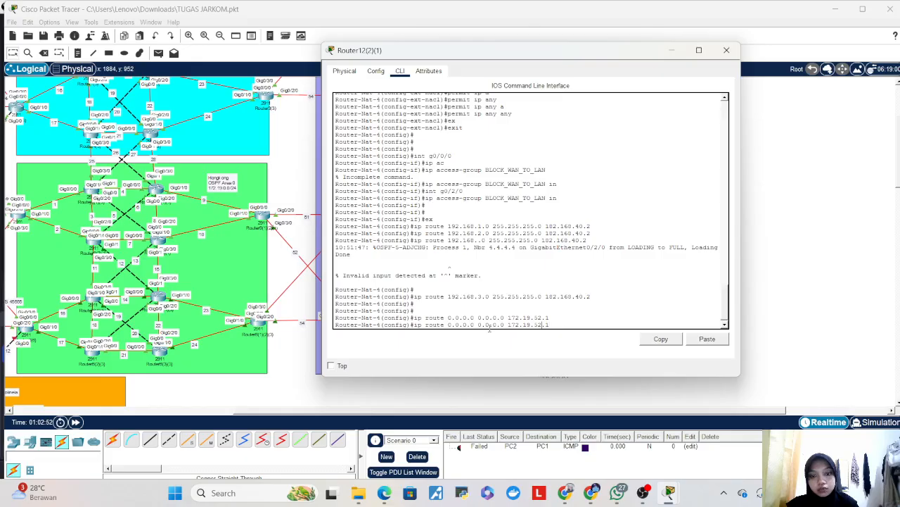
key(BackSpace)
text(4)
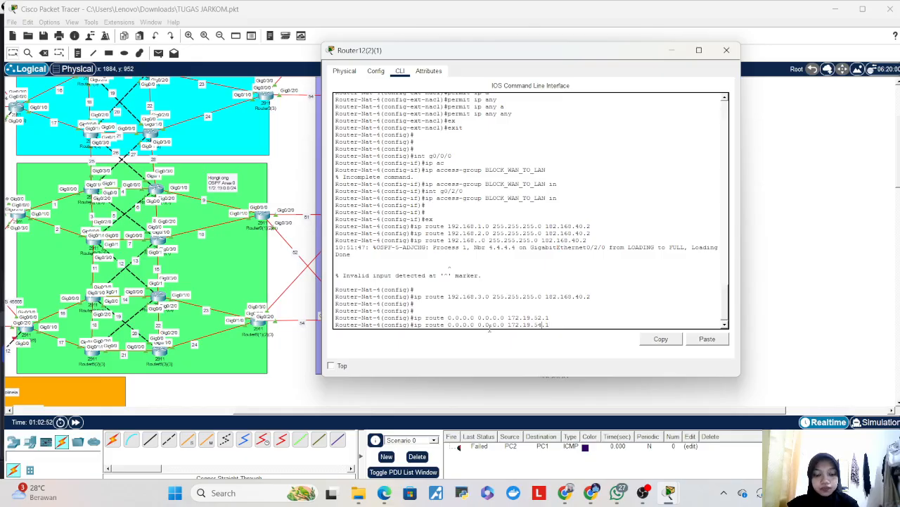
key(Return)
key(Return)
- Add another default route 0.0.0.0 0.0.0.0 via next hop 172.19.52.10
key(Up)
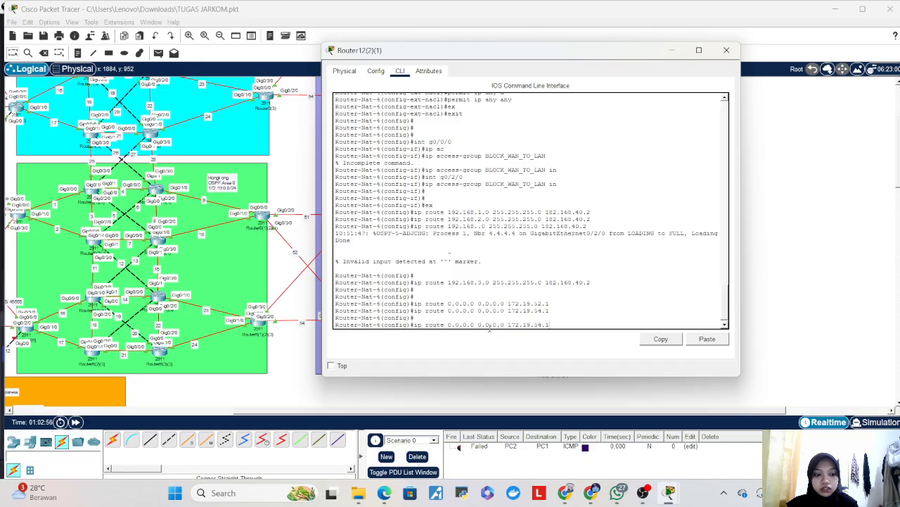
key(Left)
key(BackSpace)
text(2)
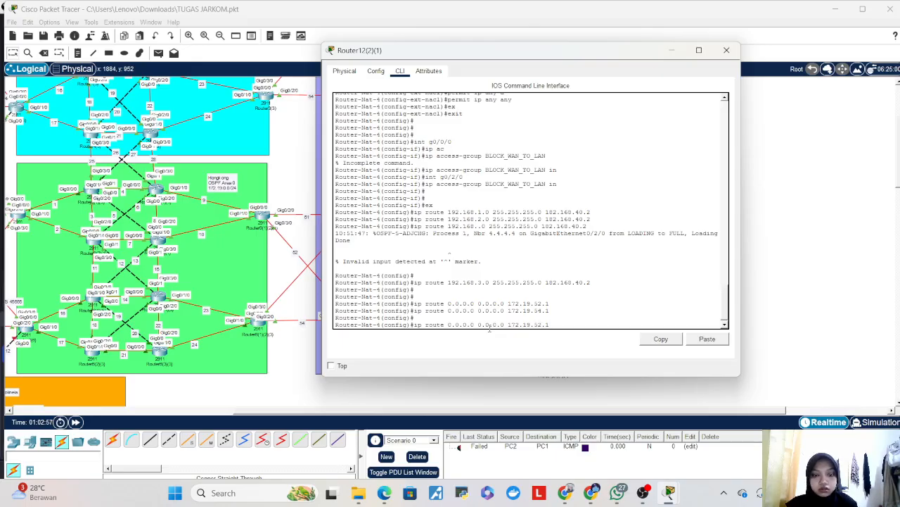
key(Return)
key(Return)
key(Return)
key(Return)
- End configuration mode on Router-Nat-4 and write the running configuration to memory
text(er-Nat-4(config)#e)
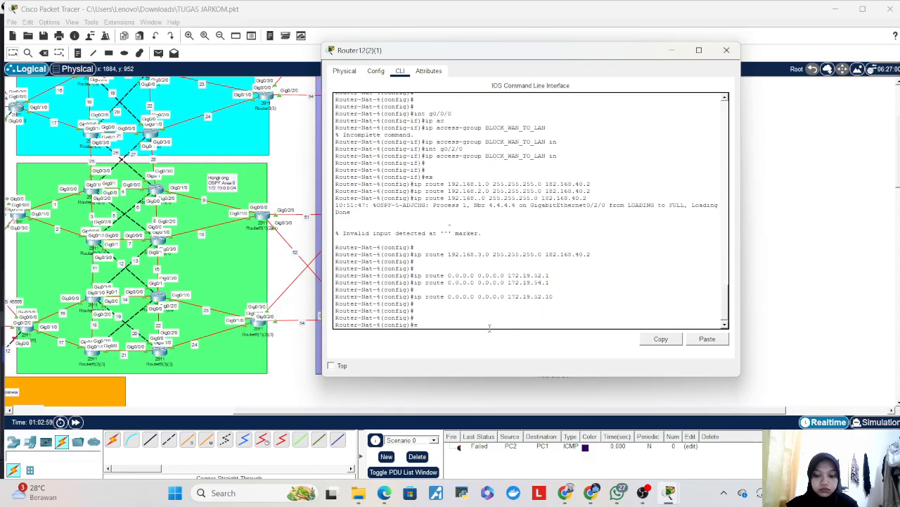
text(nd)
key(Return)
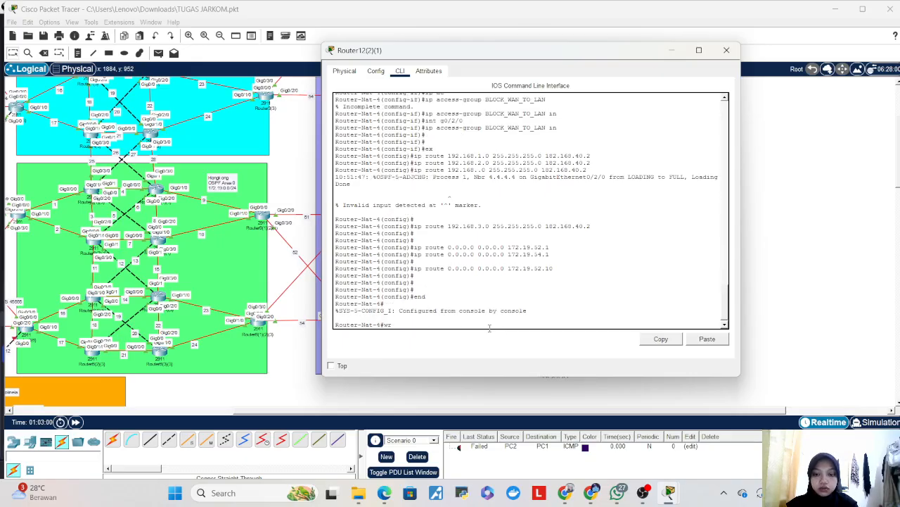
text(wr)
key(Return)
key(Return)
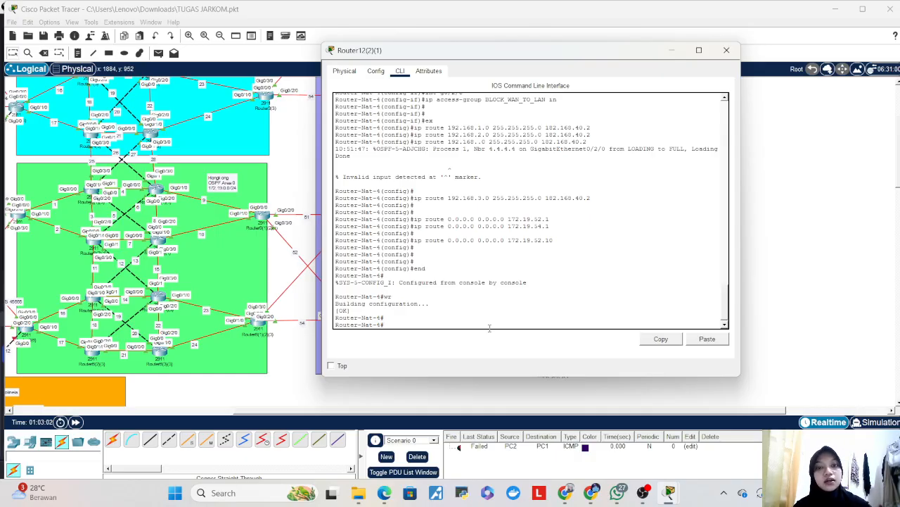
- Close the router and open the command line of Multilayer Switch1(1)(1)(1), answering no to the initial configuration dialog
click(727, 50)
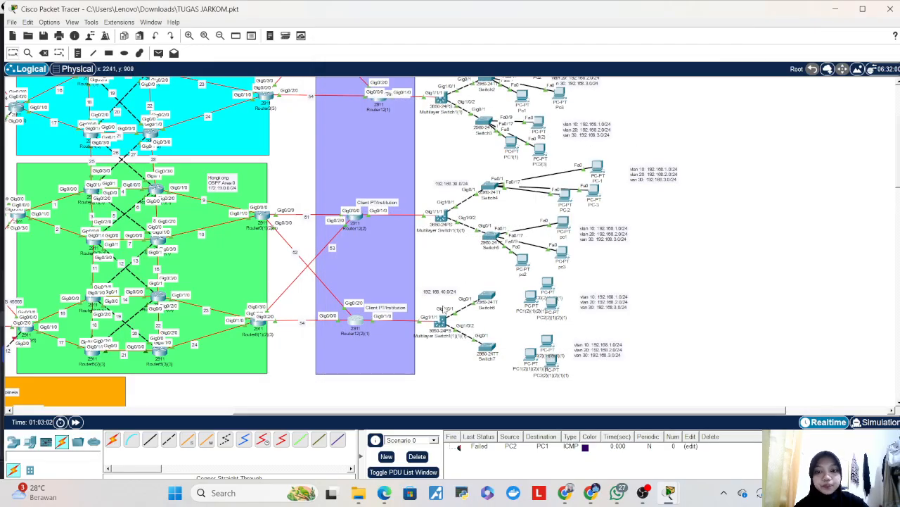
click(441, 320)
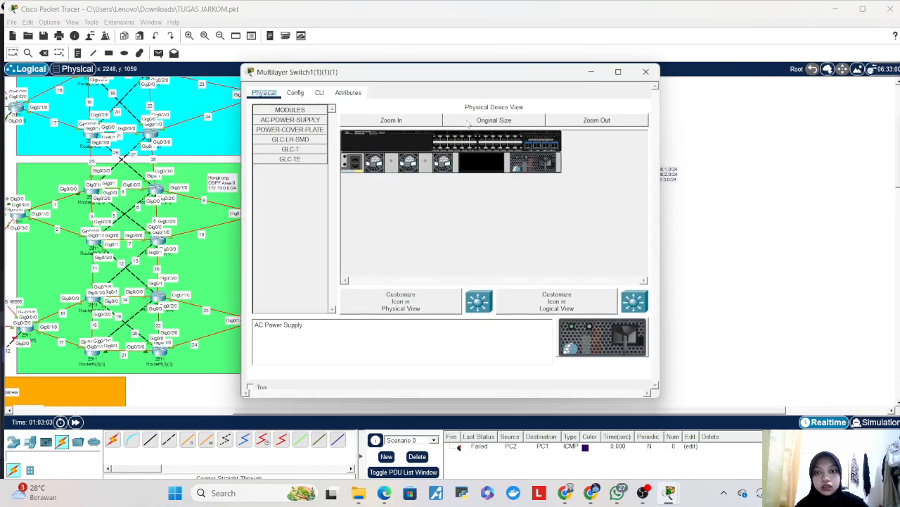
click(320, 92)
key(Return)
key(Return)
text(en)
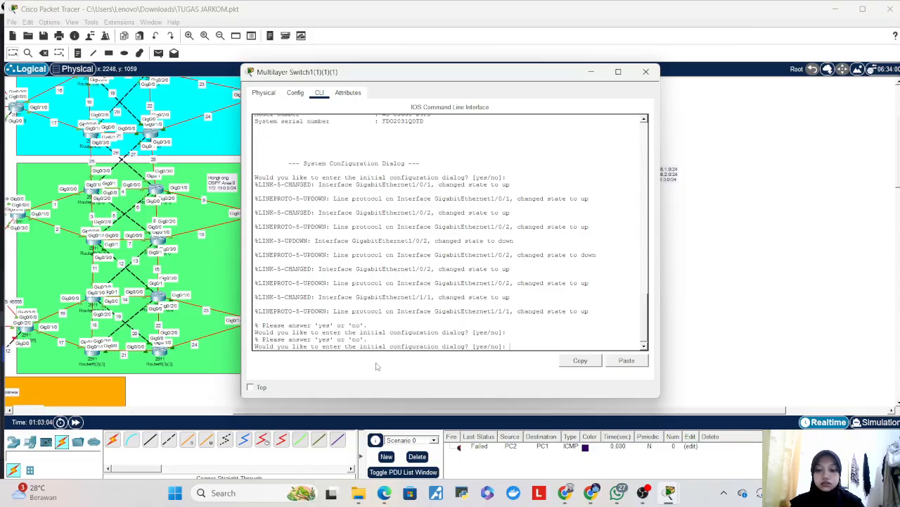
key(BackSpace)
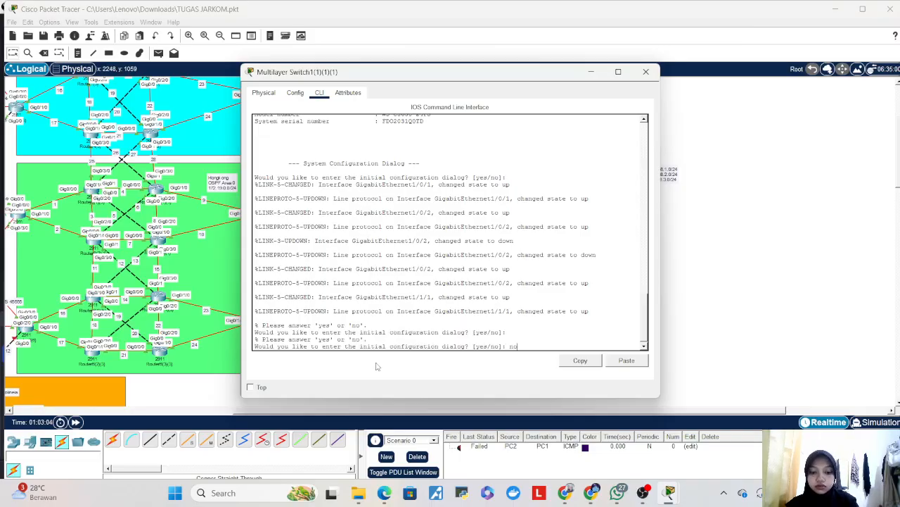
text(o)
key(Return)
key(Return)
key(Return)
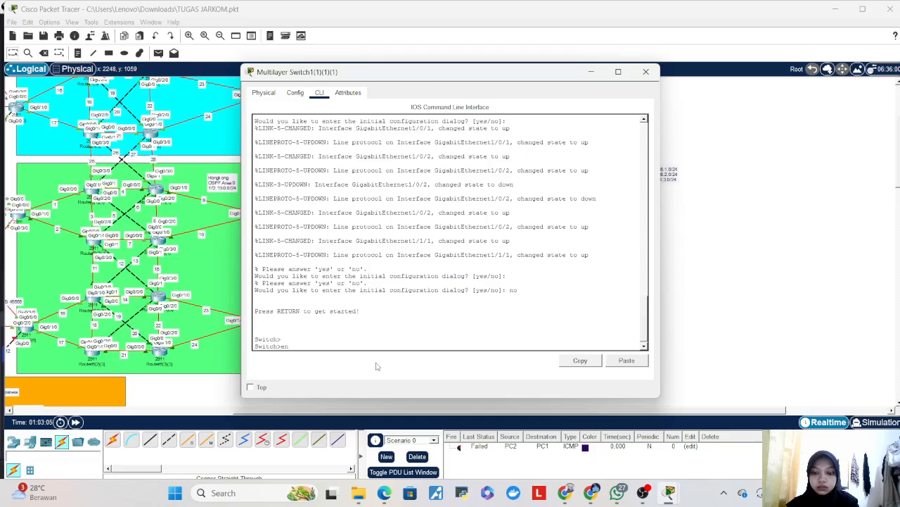
- Enter global configuration mode on the multilayer switch and set its hostname to SW3-4
text(en)
key(Return)
text(conf t)
key(Return)
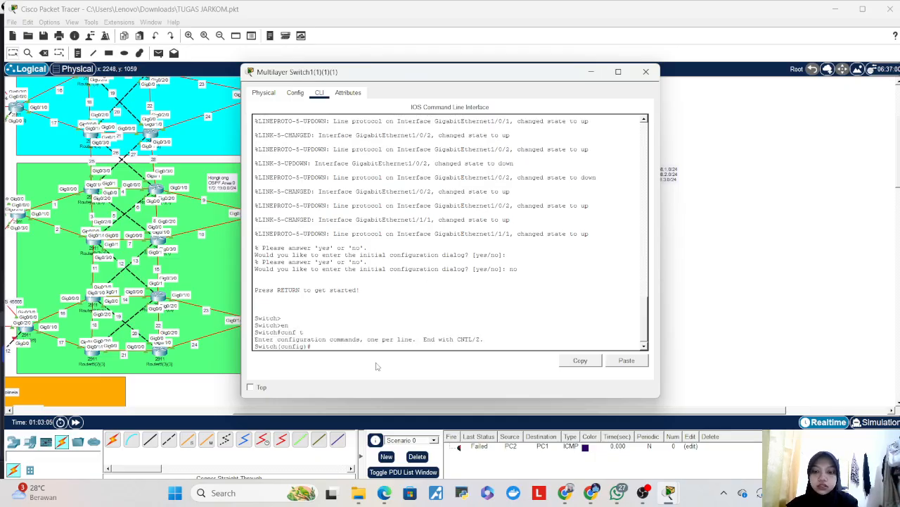
text(ho)
key(Tab)
text(S)
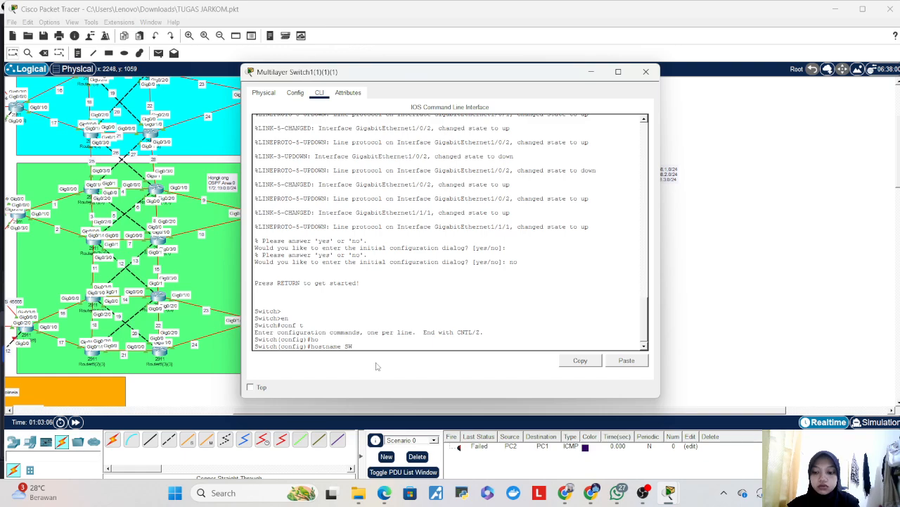
text(W3-4)
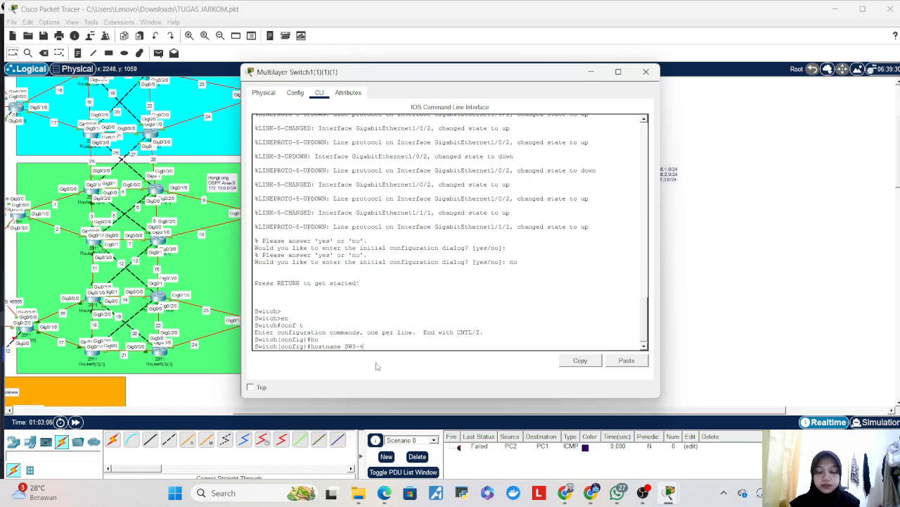
key(Return)
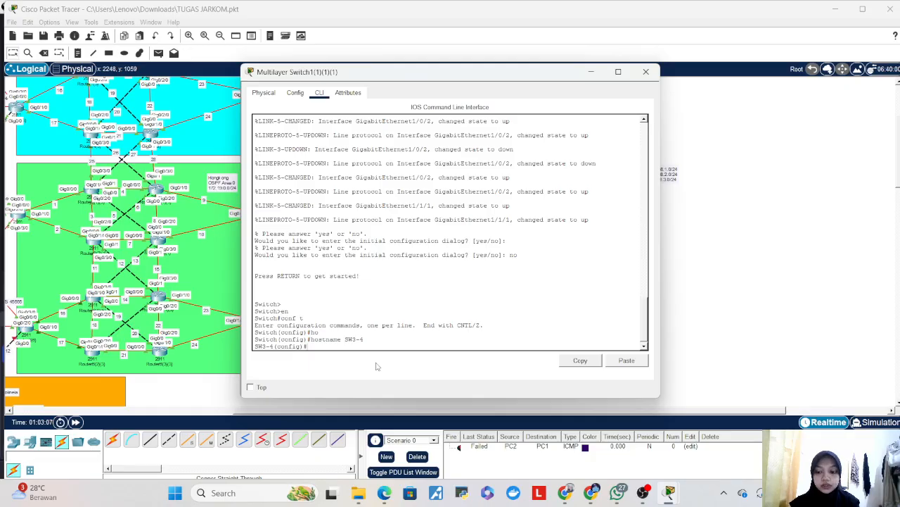
- Assign IP address 192.168.40.2 255.255.255.0 to interface VLAN 1, enable it, and return to global configuration mode
text(int vl)
key(Tab)
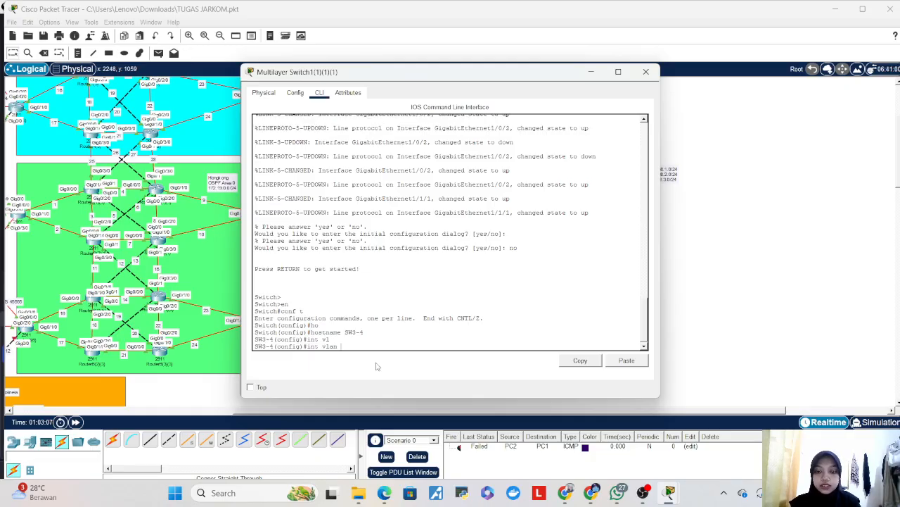
text(1)
key(Return)
text(ip add)
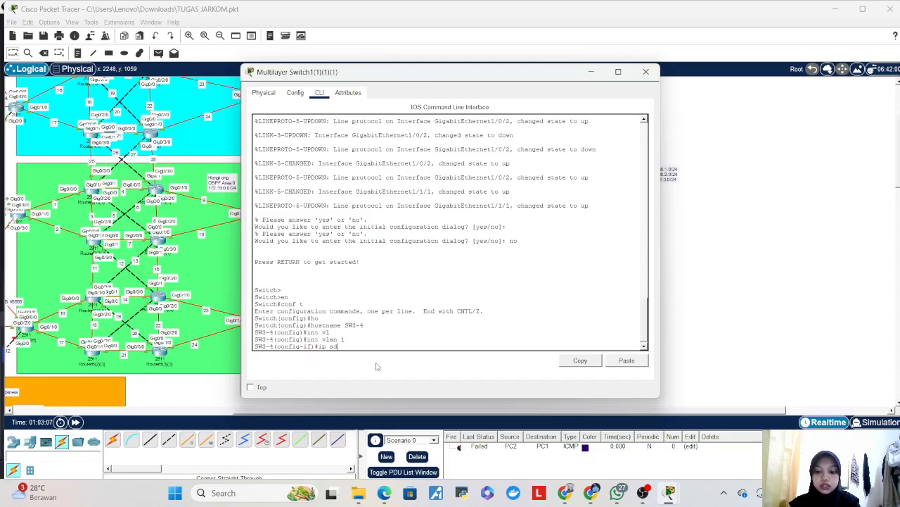
key(Tab)
text(192.168.40)
text(55.255.255.0)
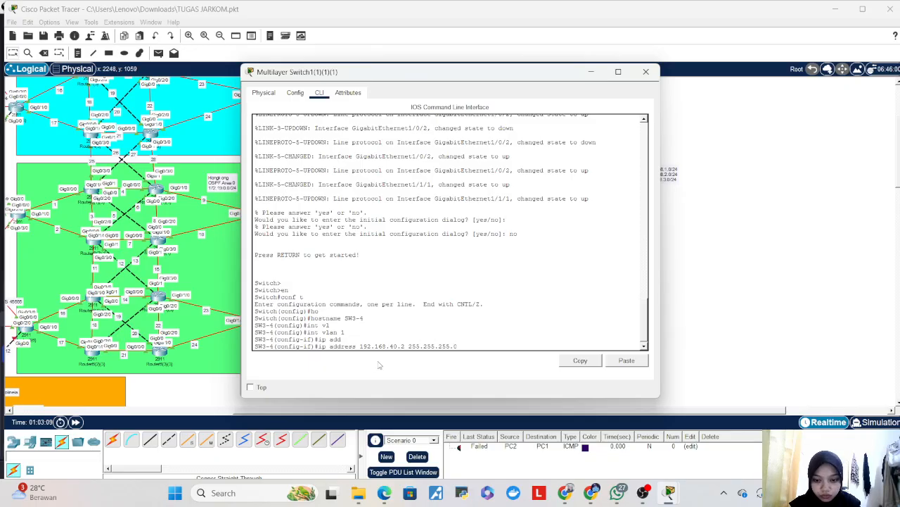
key(Return)
text(no sh)
key(Return)
key(Return)
key(Return)
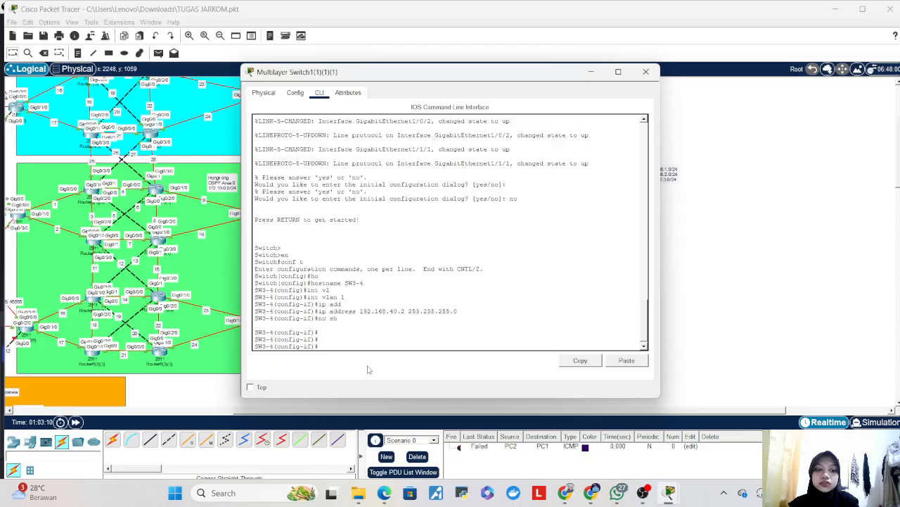
text(ex)
key(Tab)
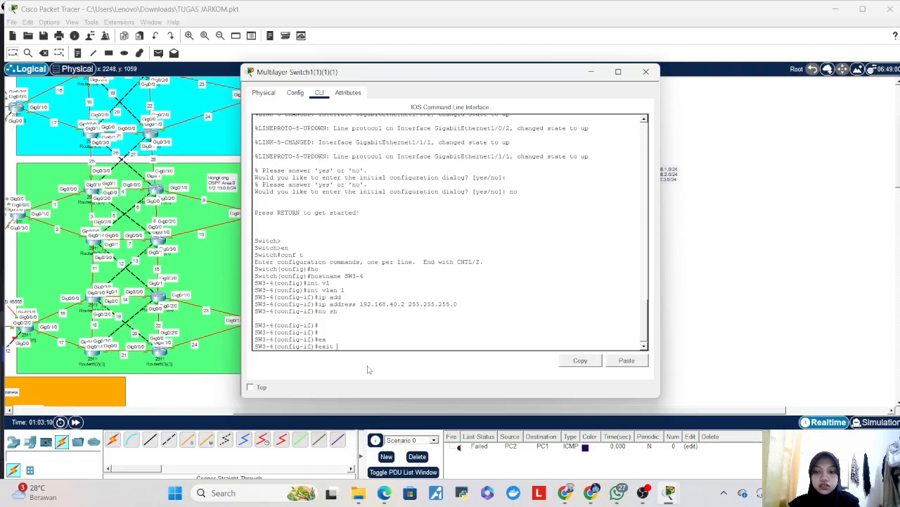
key(Return)
- Create VLAN 10 on the switch and name it VLAN_10
text(vlan 10)
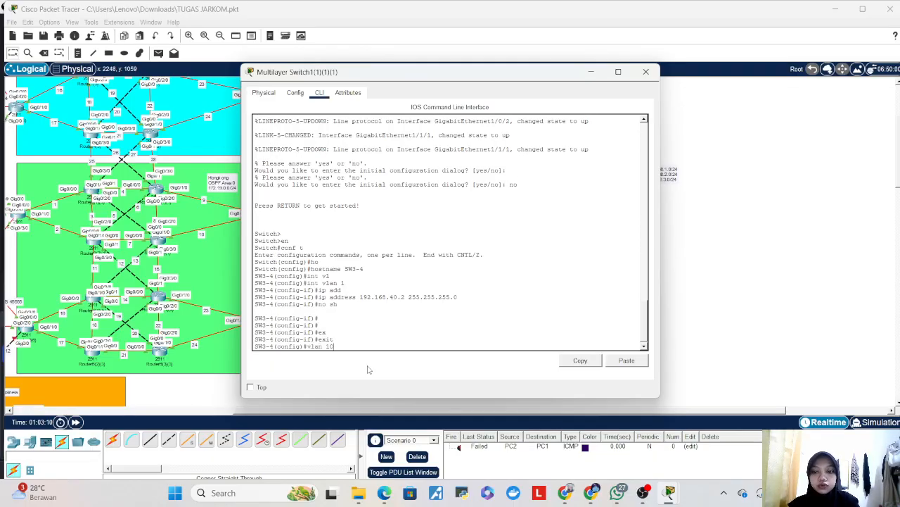
key(Return)
text(name)
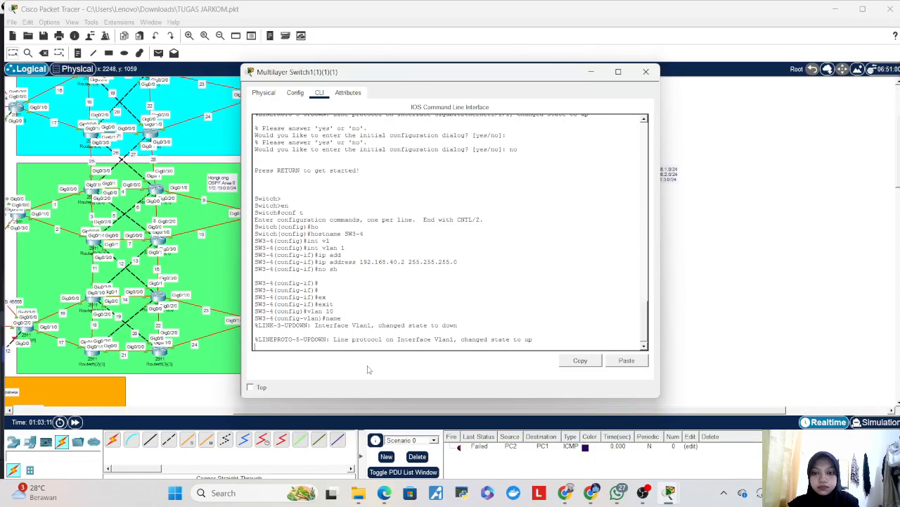
key(Return)
key(Return)
text(NAME)
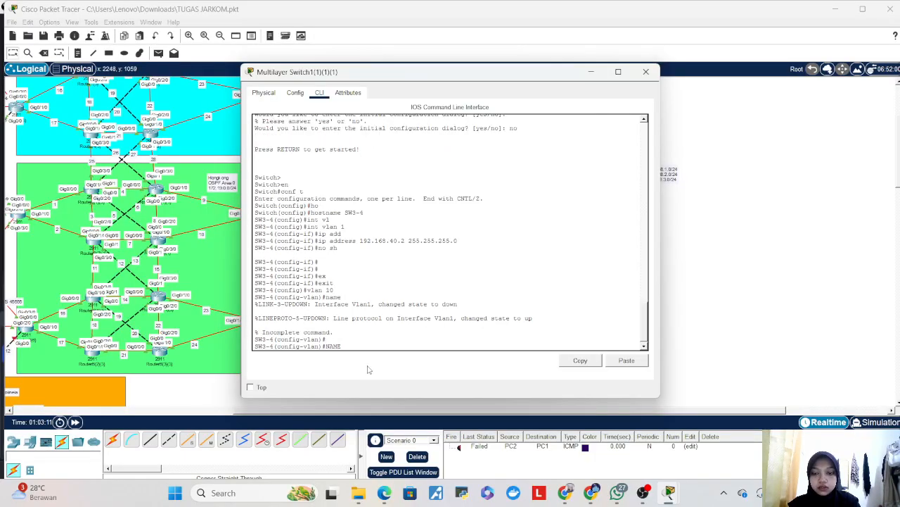
key(BackSpace)
key(BackSpace)
key(BackSpace)
key(BackSpace)
text(name VLAN_10)
key(Return)
- Create VLAN 20 on the switch and name it VLAN_20
text(name)
key(Up)
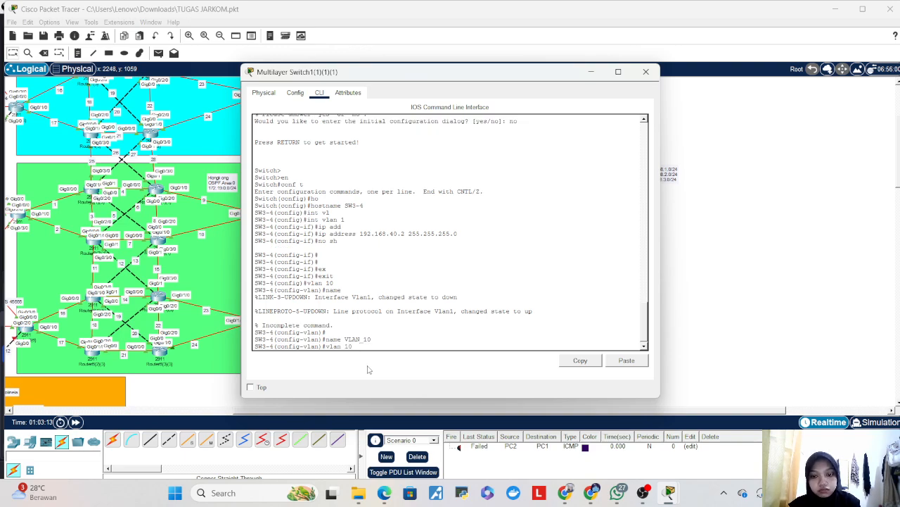
key(BackSpace)
text(2)
key(Return)
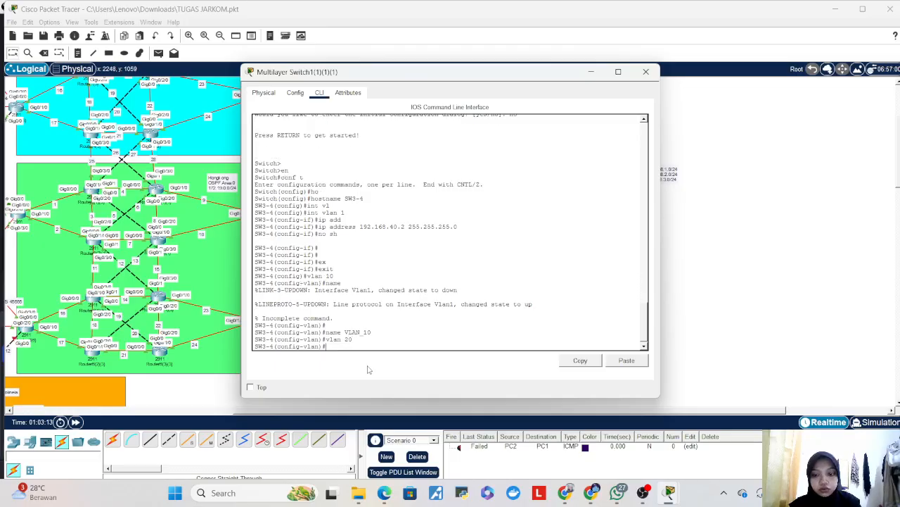
key(Up)
key(Up)
key(BackSpace)
key(BackSpace)
text(20)
key(Return)
- Create VLAN 30 named VLAN_30 and leave VLAN configuration for global configuration mode
key(Up)
key(Up)
key(BackSpace)
text(3)
key(Return)
key(Up)
key(Up)
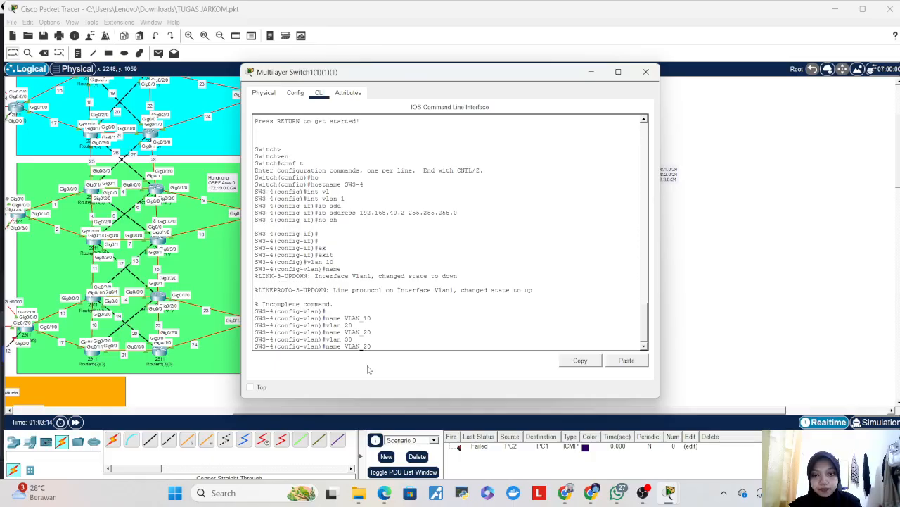
key(BackSpace)
key(BackSpace)
text(30)
key(Return)
key(Return)
key(Return)
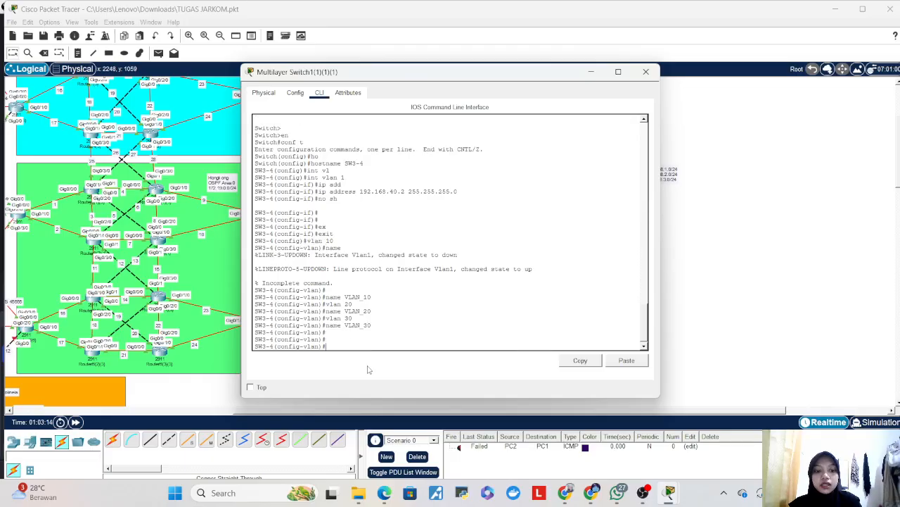
text(eX)
key(Return)
key(Return)
key(Return)
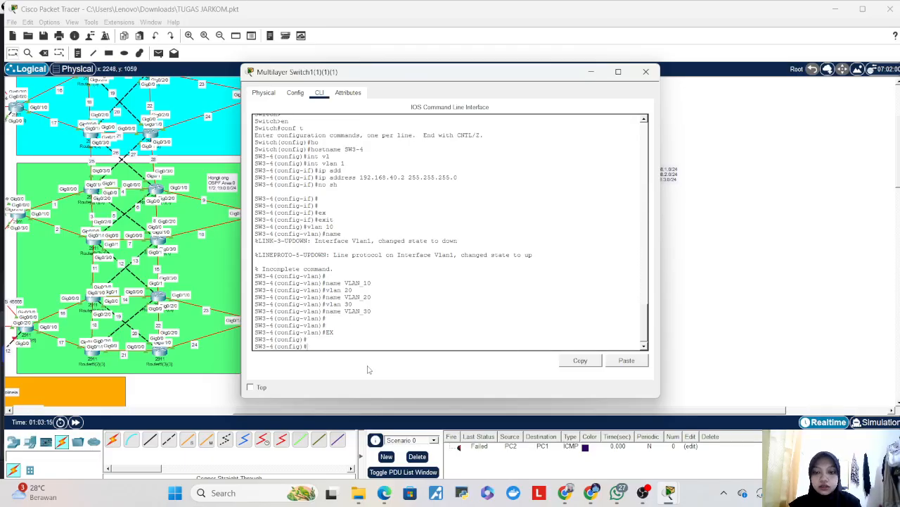
- Assign IP address 192.168.1.1 255.255.255.0 to interface VLAN 10
text(int vl)
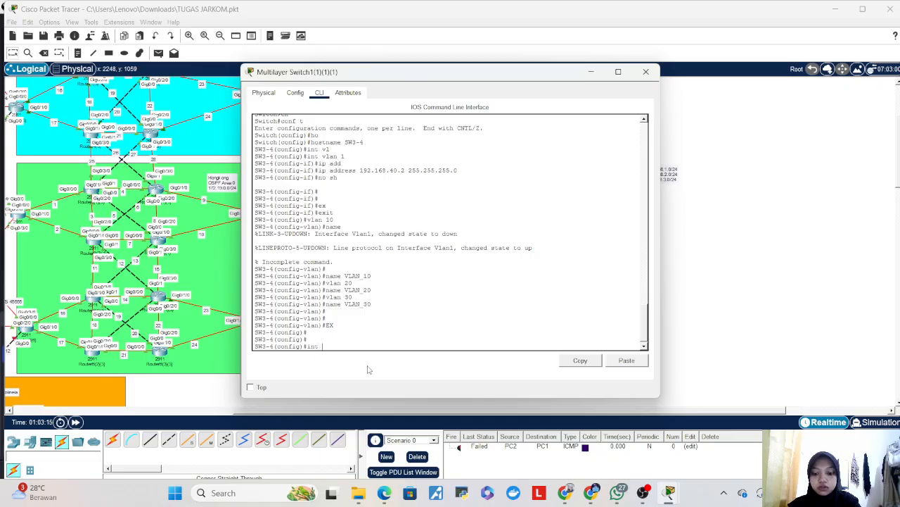
key(Return)
text(int vlan 10)
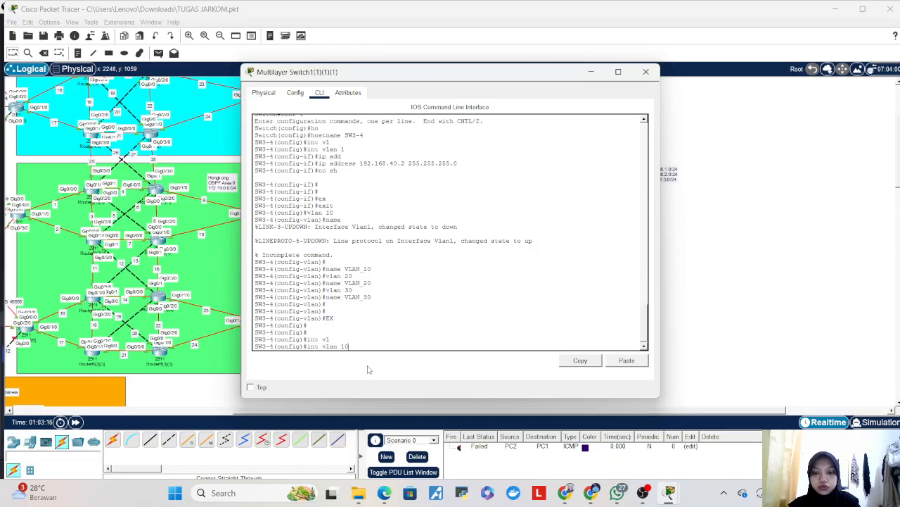
key(Return)
text(ip add)
key(Tab)
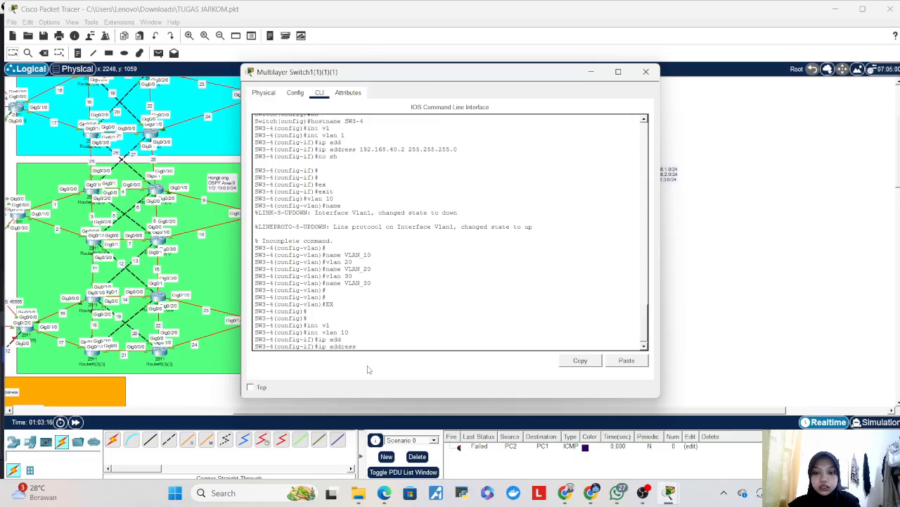
text(192.16)
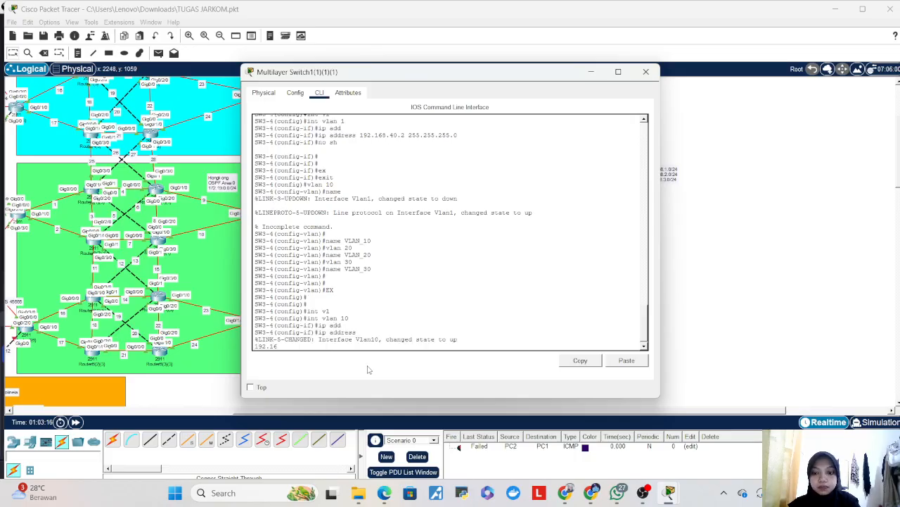
text(8)
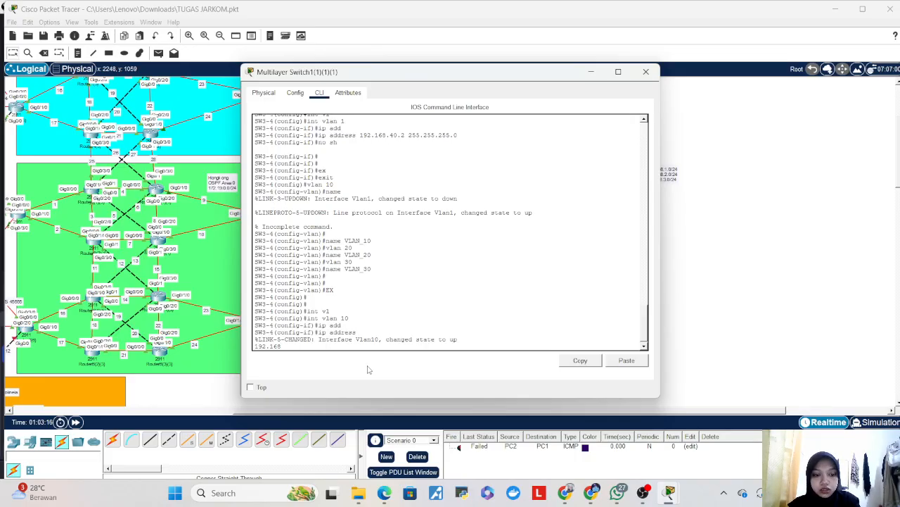
text(.1.1 255.255.255.)
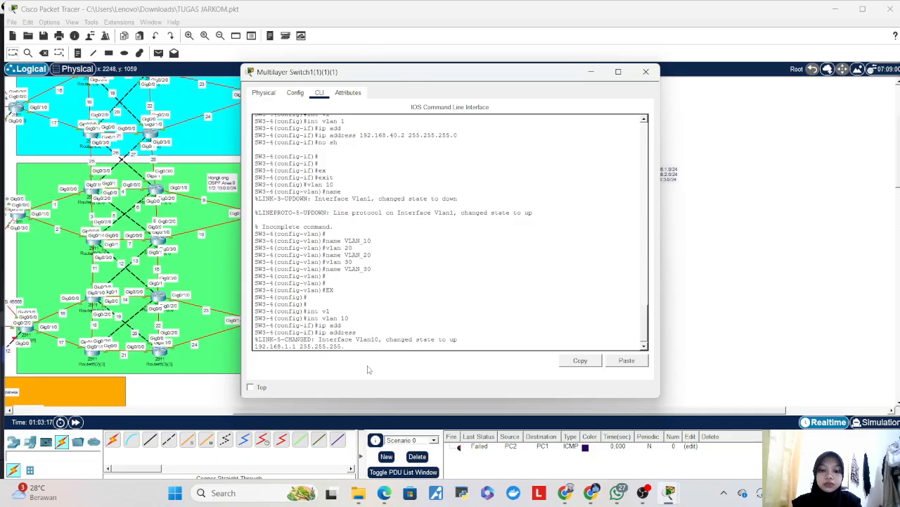
text(0)
key(Return)
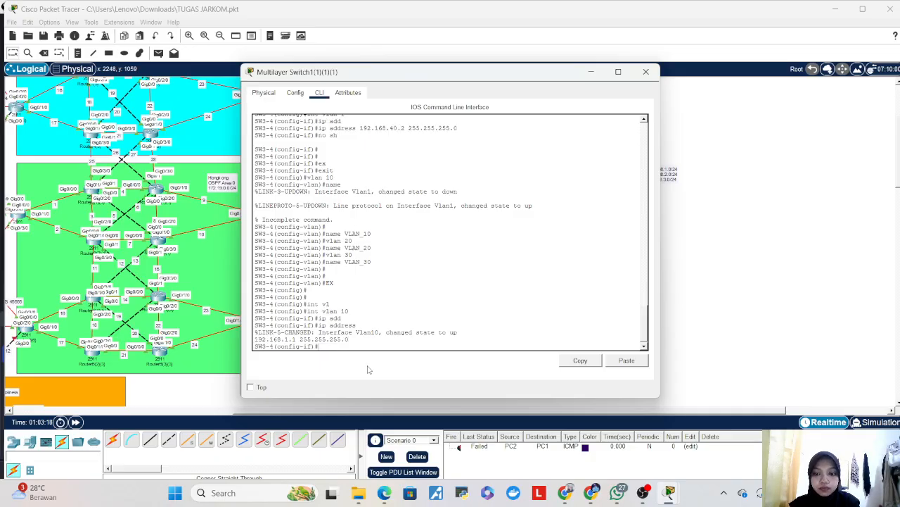
- Assign IP address 192.168.2.1 255.255.255.0 to interface VLAN 20
key(Up)
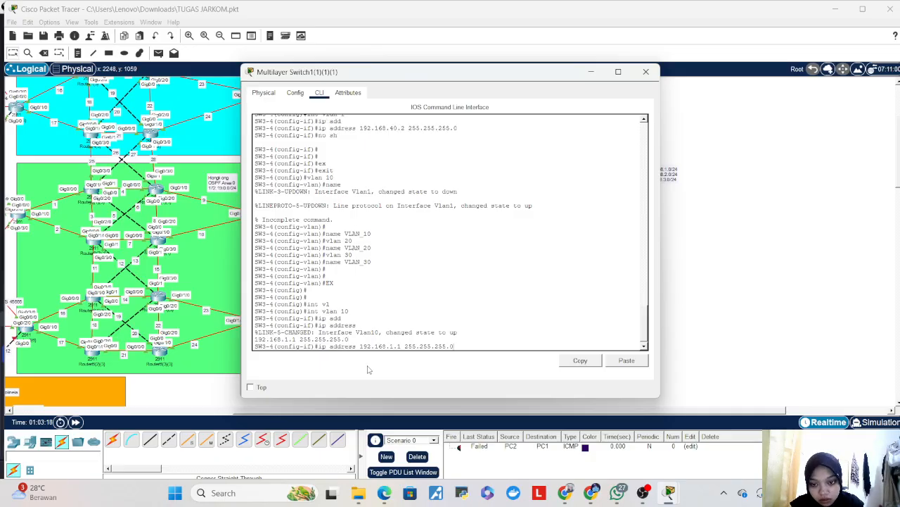
key(Down)
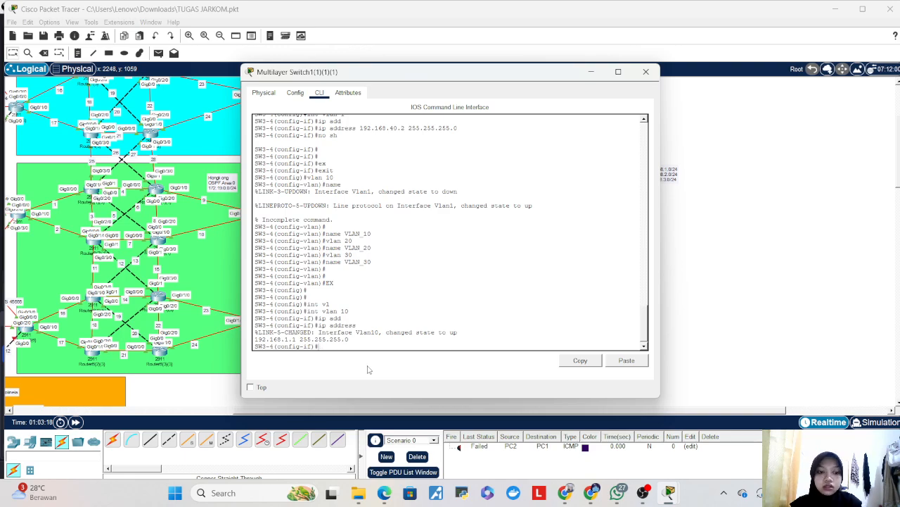
key(Up)
key(Up)
key(Up)
key(Up)
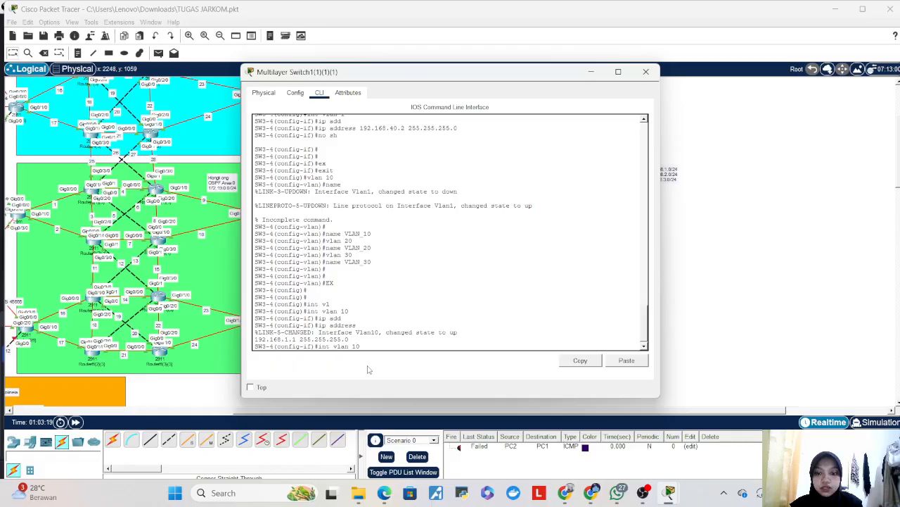
key(BackSpace)
key(BackSpace)
text(20)
key(Return)
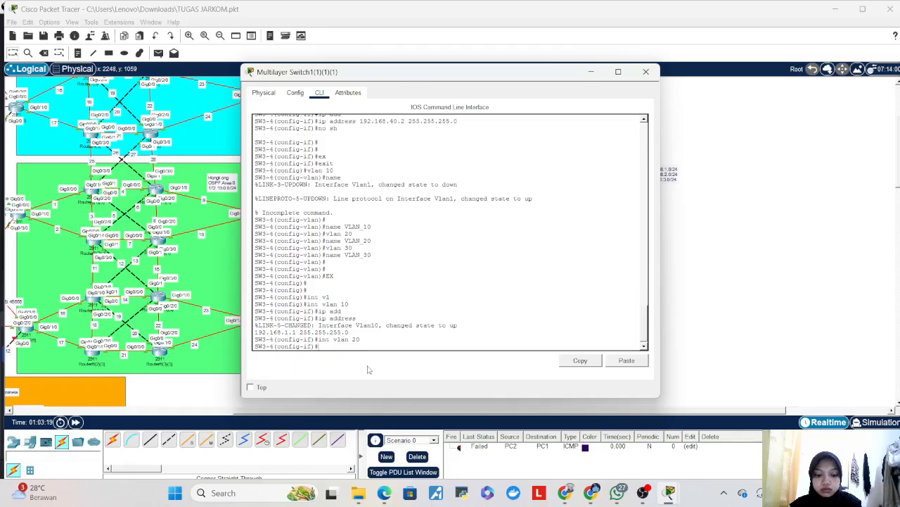
key(Up)
key(Up)
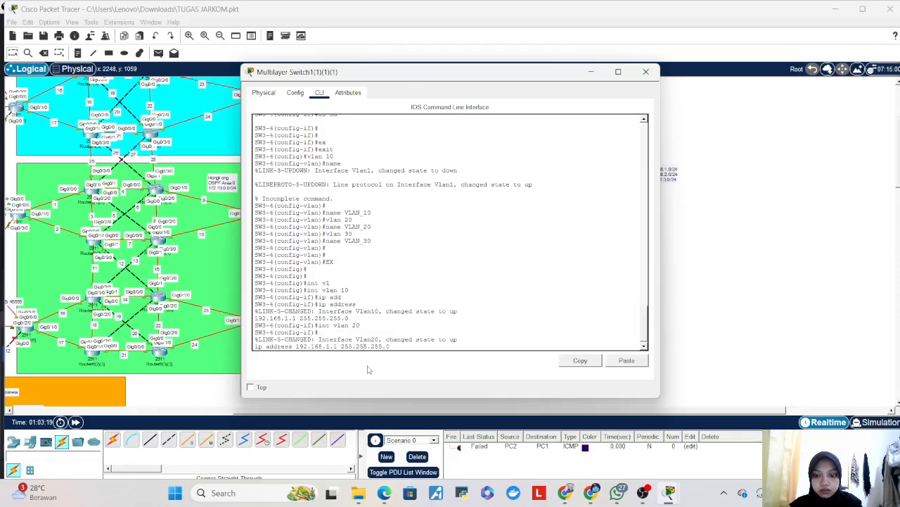
key(Left)
key(Return)
key(Up)
key(Up)
key(Return)
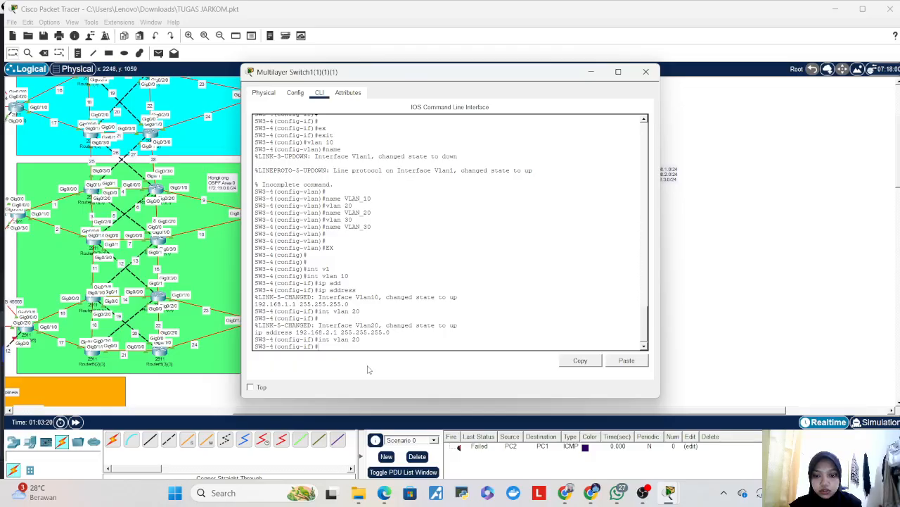
- Assign IP address 192.168.3.1 255.255.255.0 to interface VLAN 30
key(Up)
key(BackSpace)
key(BackSpace)
text(30)
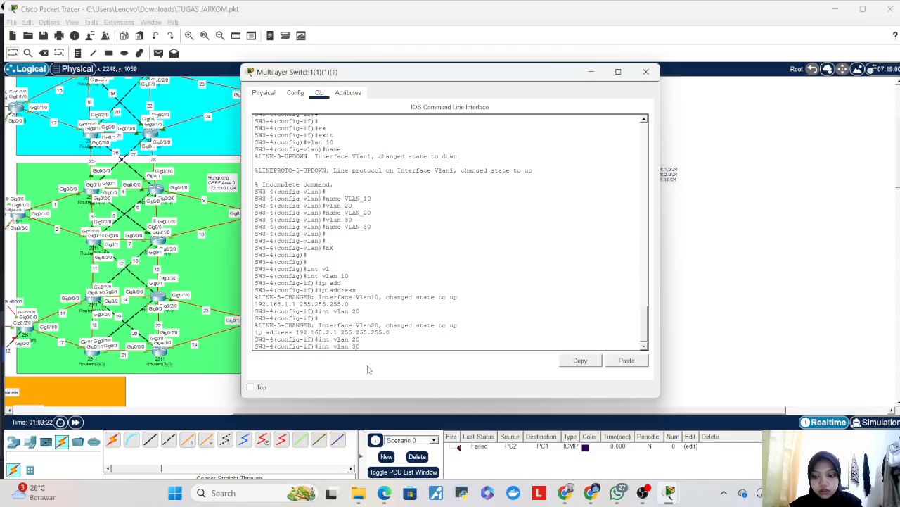
key(Return)
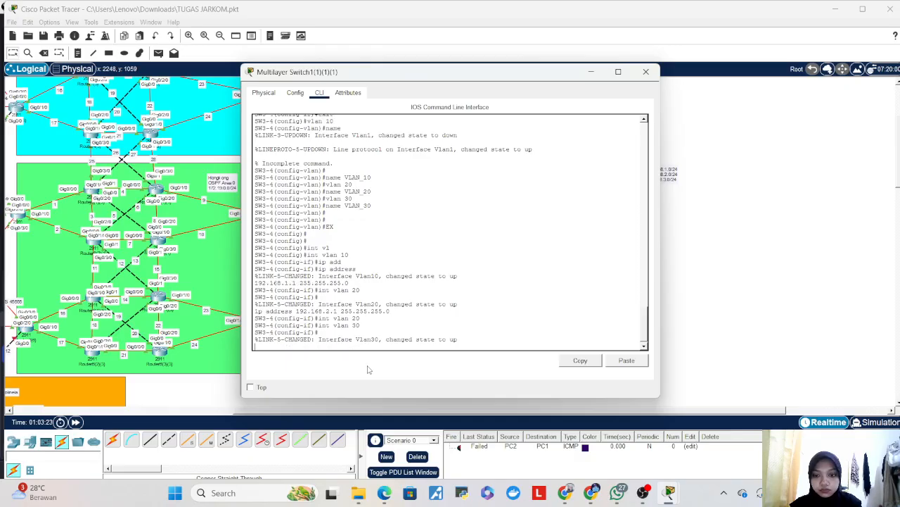
key(Up)
key(Up)
key(Up)
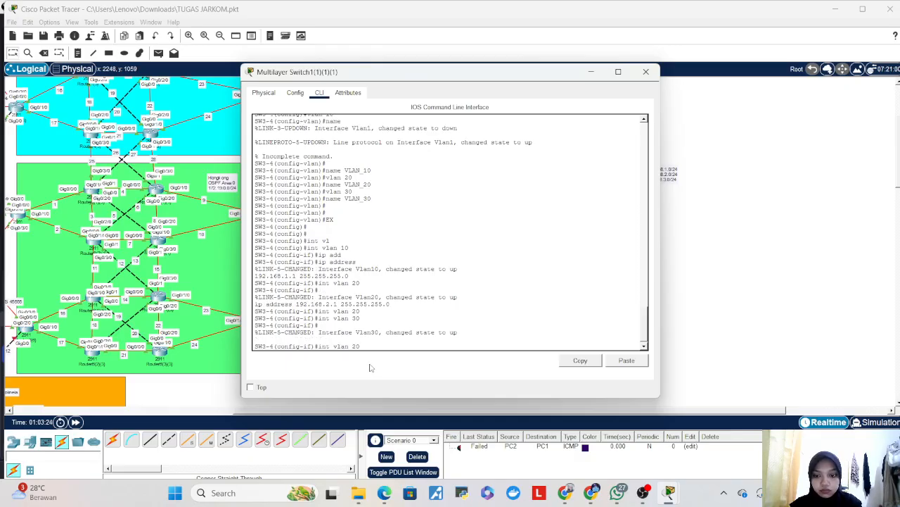
key(Left)
key(Left)
key(Left)
key(Left)
key(Left)
key(Left)
key(Left)
key(Left)
key(Left)
key(Left)
key(Left)
key(Left)
key(Left)
key(Left)
key(Left)
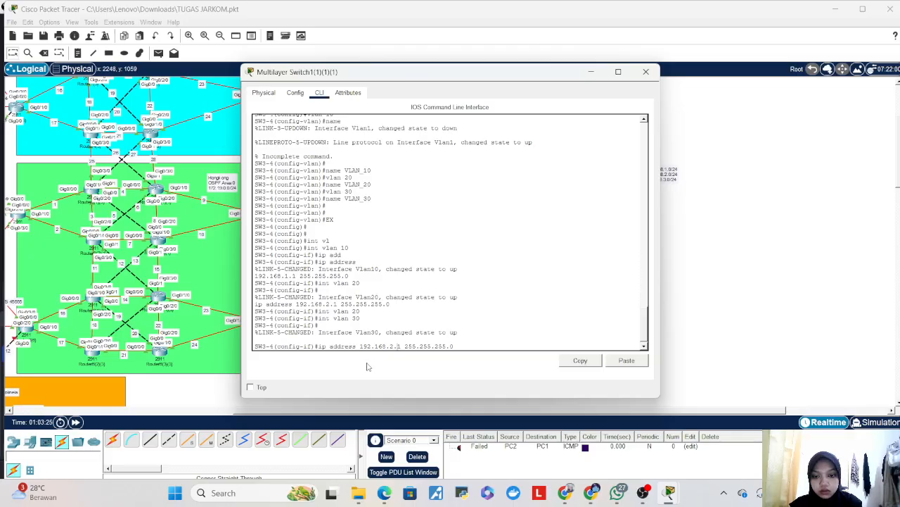
key(BackSpace)
text(3)
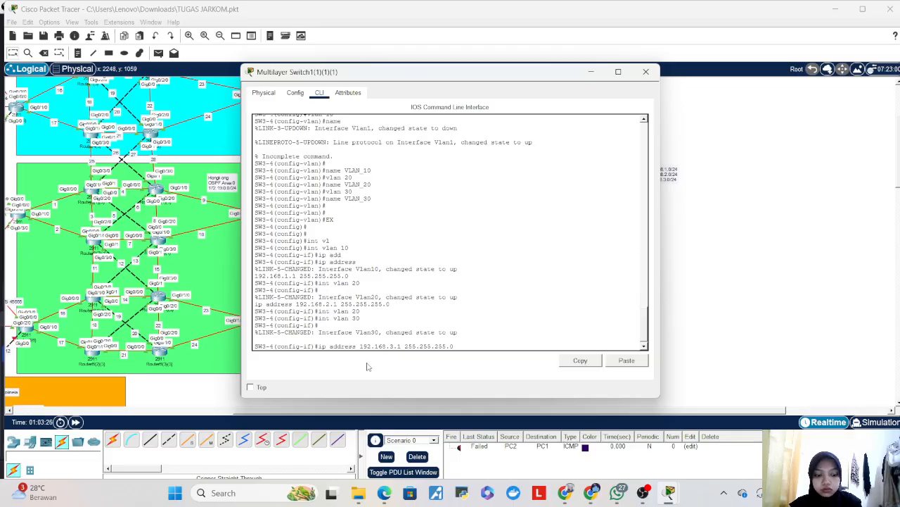
key(Return)
key(Return)
key(Return)
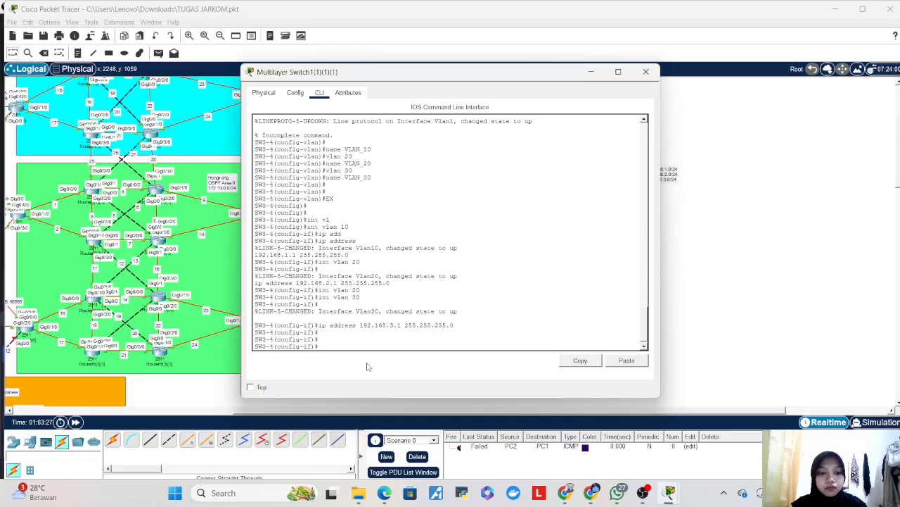
- Exit interface configuration and enable IP routing on the multilayer switch
text(ex)
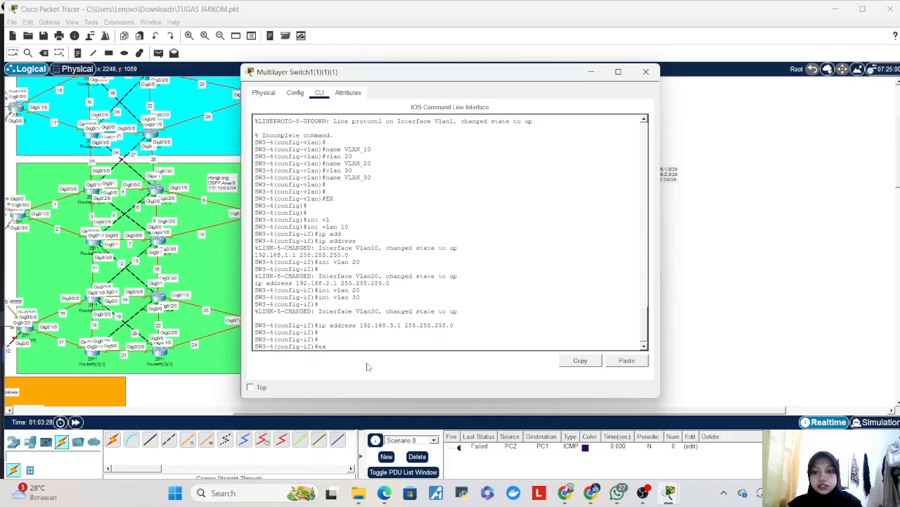
key(Return)
key(Return)
text(ip routing)
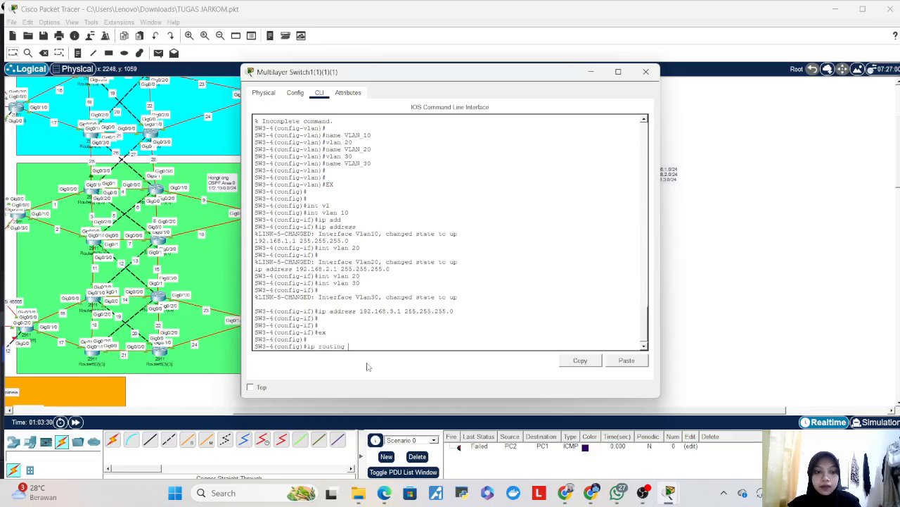
key(Return)
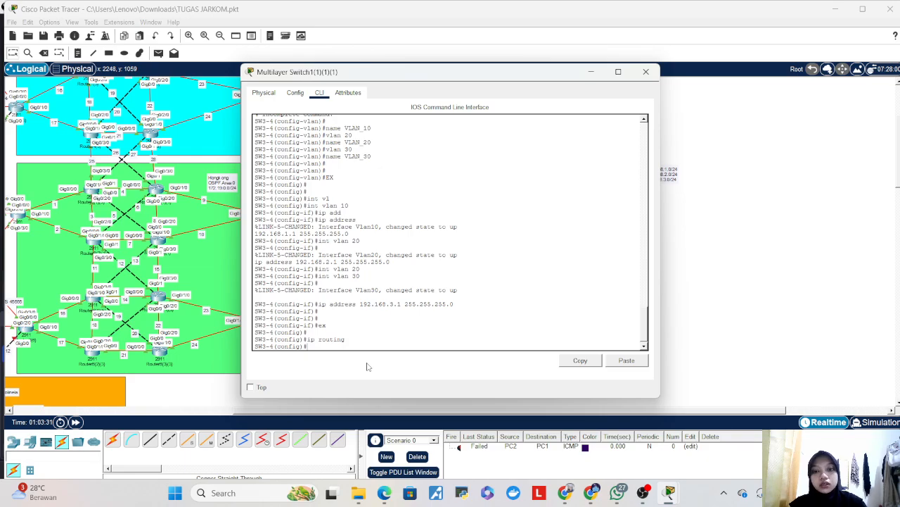
- Set interface g1/0/1 of the multilayer switch to trunk mode
drag(469, 79, 543, 84)
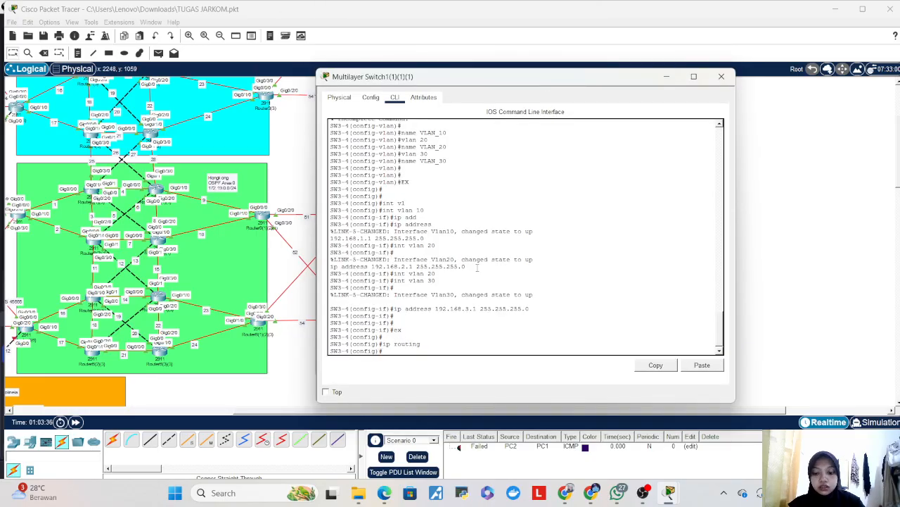
text(int g0)
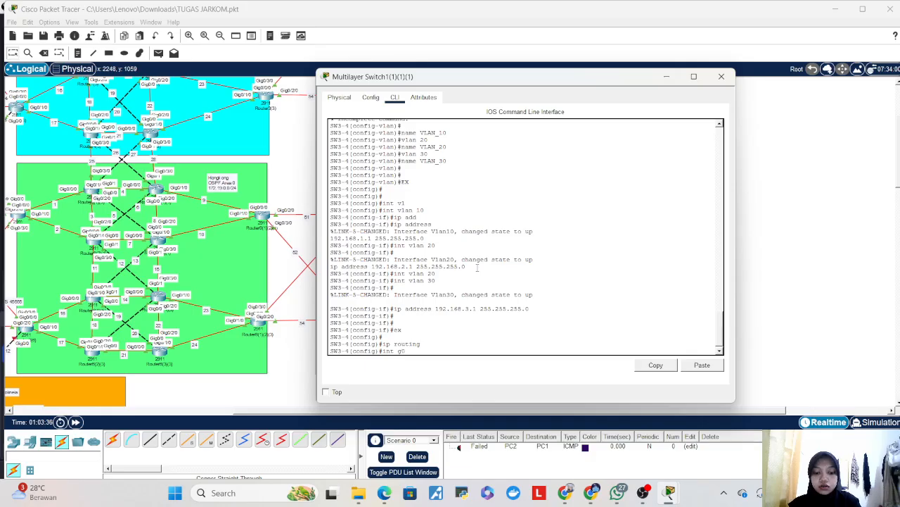
key(BackSpace)
text(1/0/1)
key(Return)
text(sw)
key(Tab)
text(m)
key(Tab)
text(tr)
key(Tab)
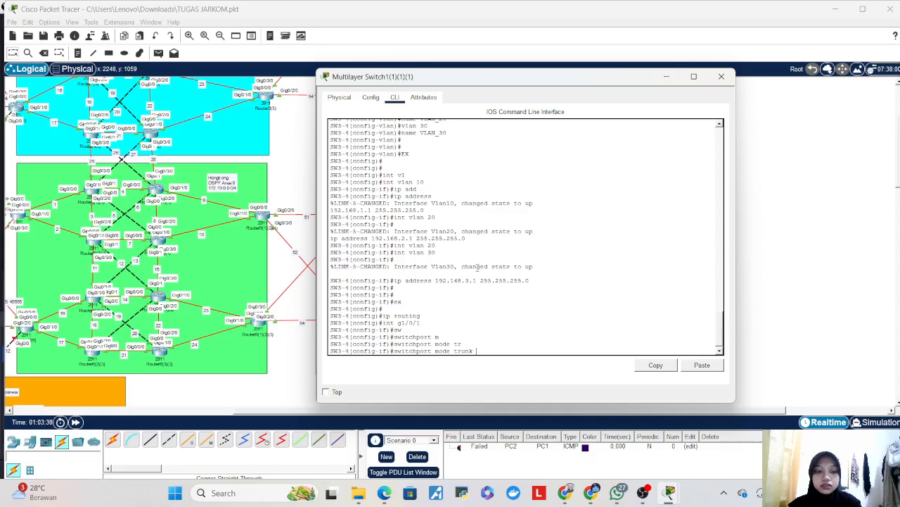
key(Return)
- Allow VLANs 10, 20 and 30 on the g1/0/1 trunk
text(sw)
key(Tab)
text(tr)
key(Tab)
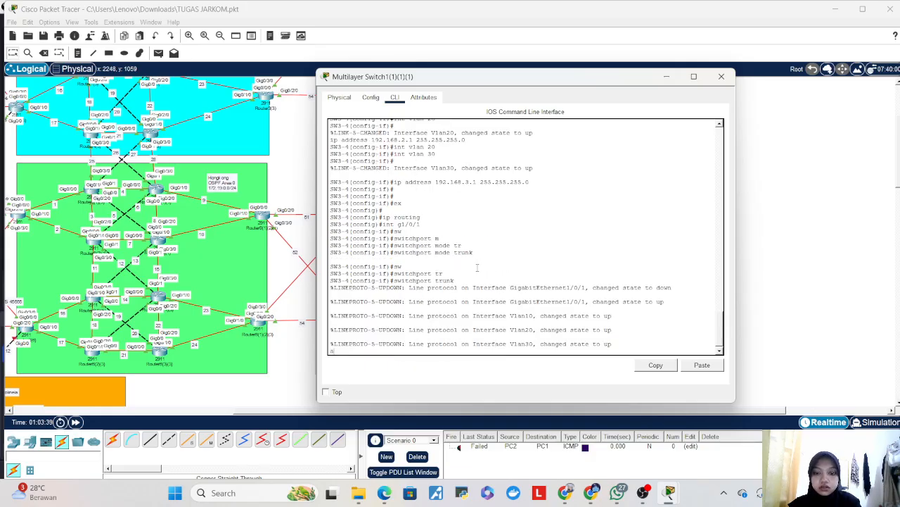
key(Return)
key(Up)
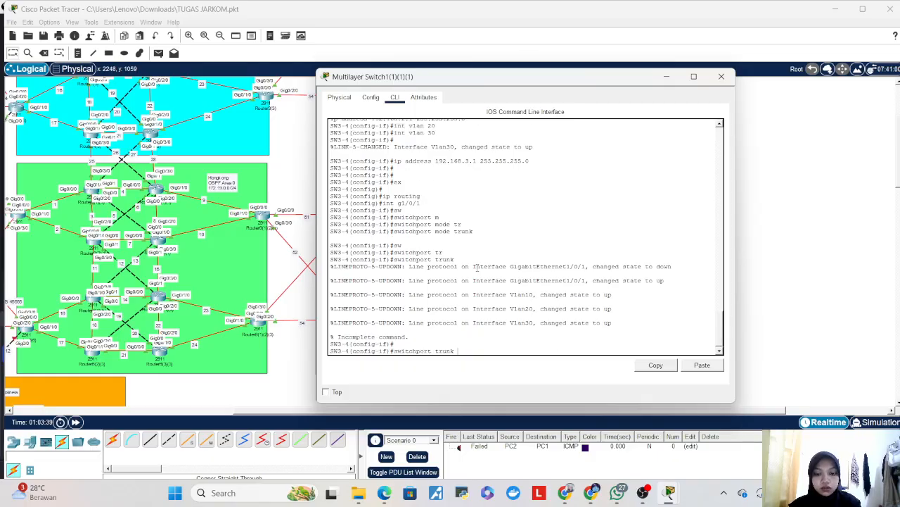
text(all)
key(Tab)
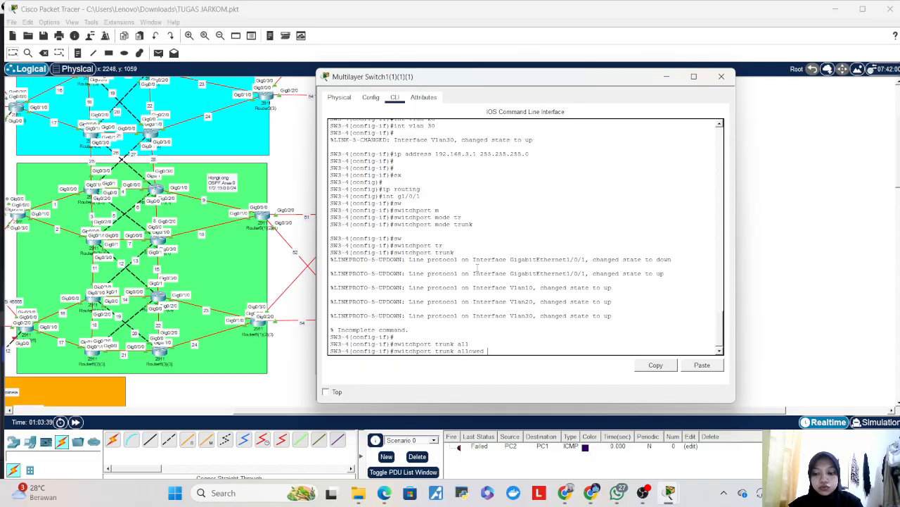
text(vl)
key(Tab)
text(10)
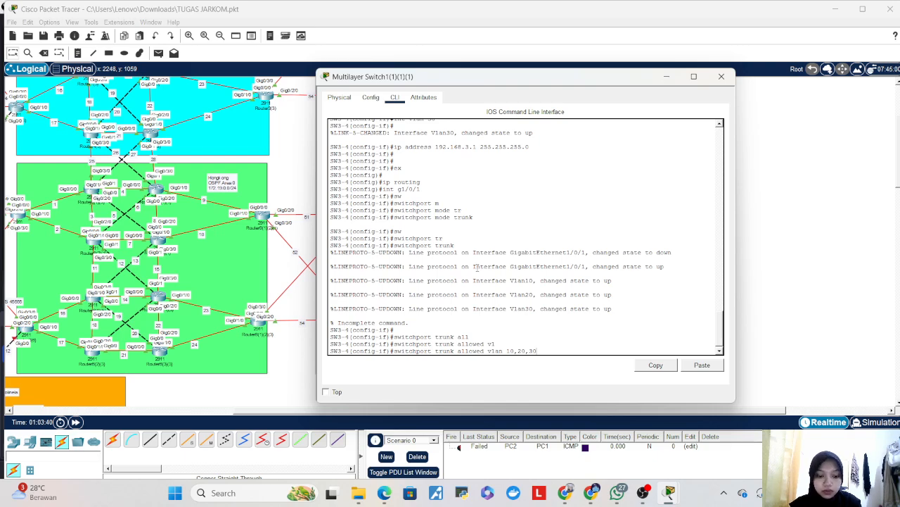
text(,20,30)
key(Return)
key(Return)
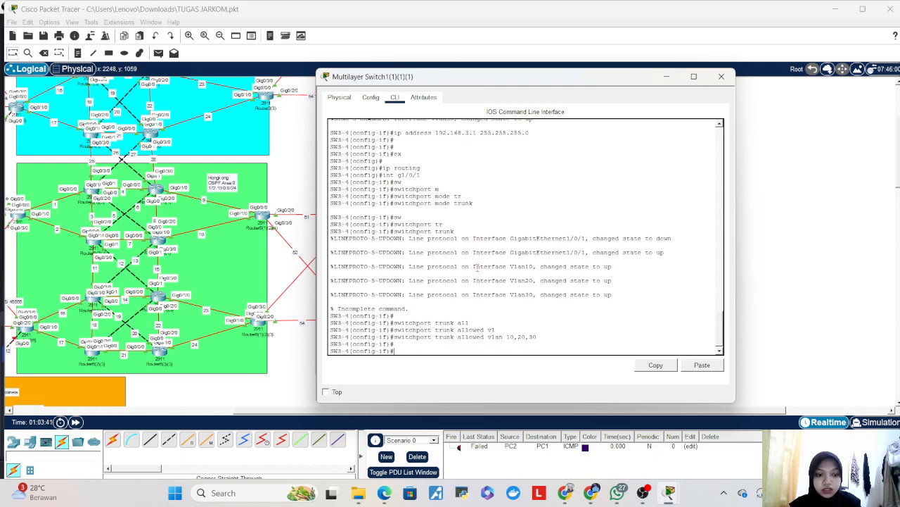
- Set interface g1/0/2 of the multilayer switch to trunk mode
text(ex)
key(BackSpace)
text(int g`1)
key(BackSpace)
text(/0)
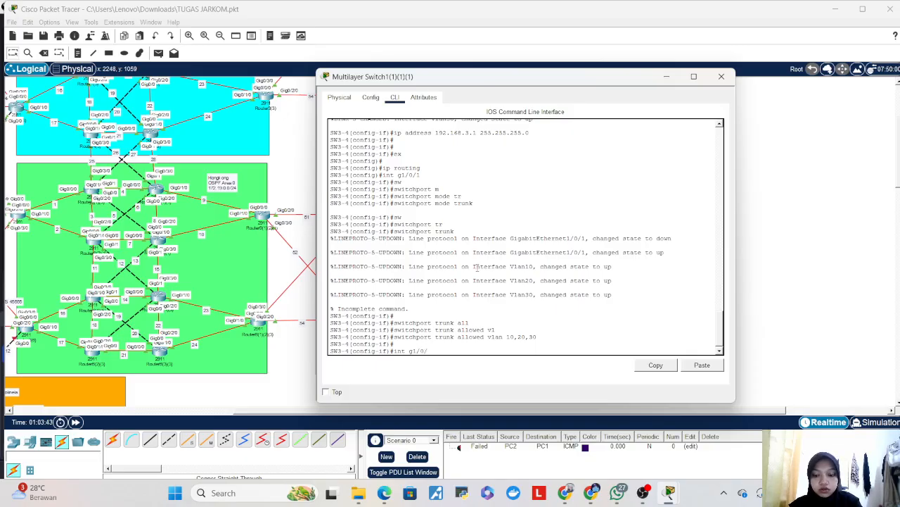
text(/2)
key(Return)
key(Up)
key(Up)
key(Up)
key(Up)
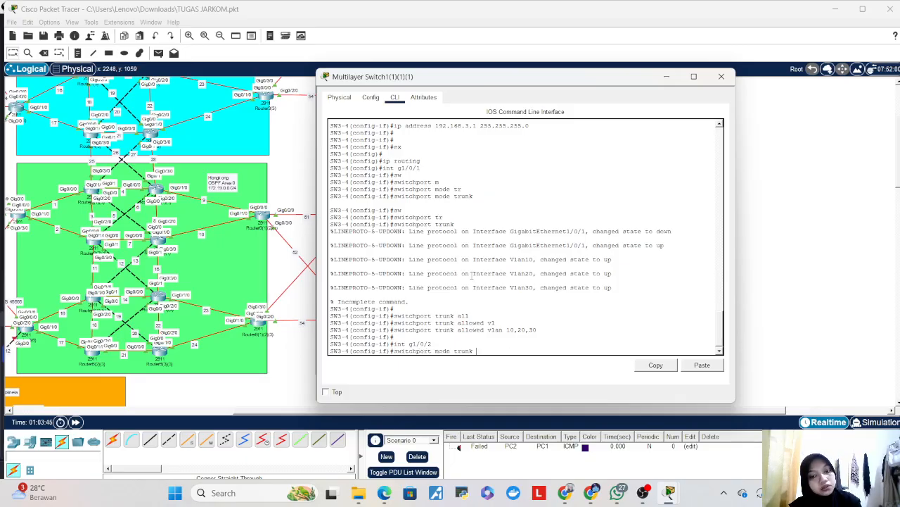
key(Return)
- Allow VLANs 10, 20 and 30 on the g1/0/2 trunk and exit interface configuration
key(Up)
key(Up)
key(Up)
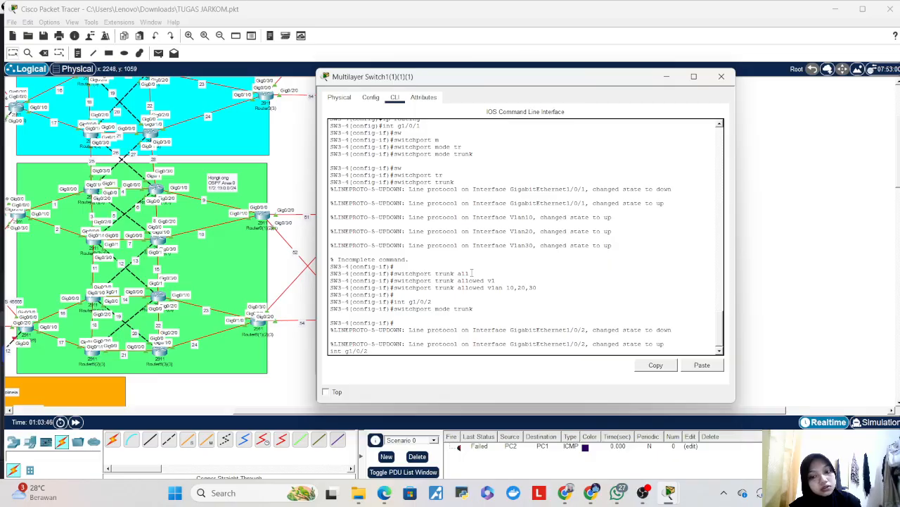
key(Return)
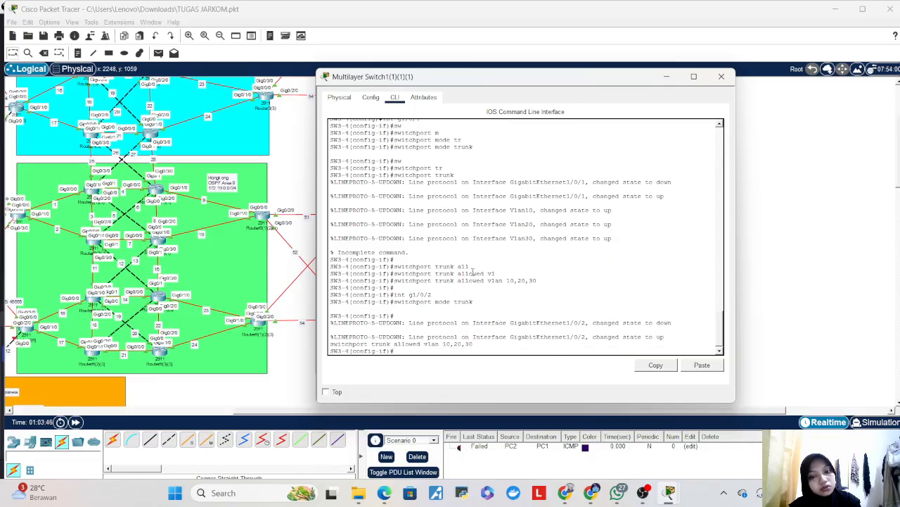
key(Return)
key(Return)
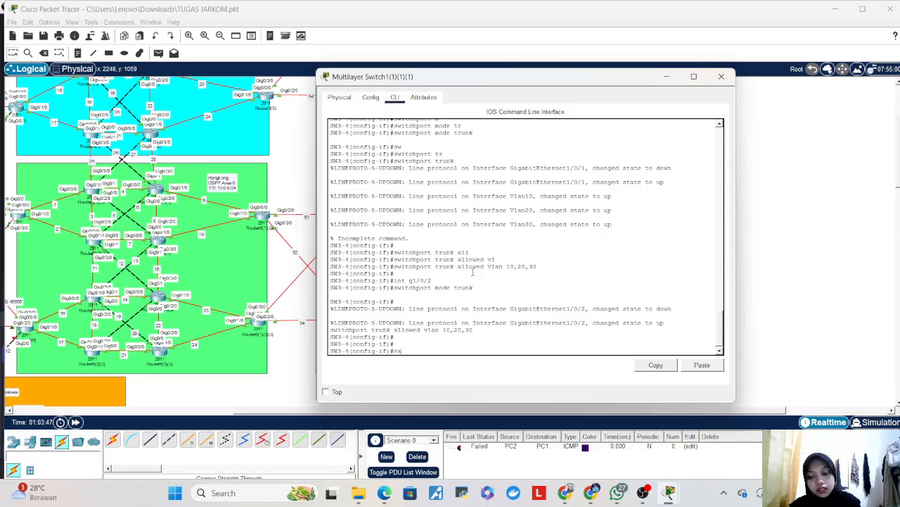
key(Return)
key(Return)
key(Return)
- Add a default route 0.0.0.0 0.0.0.0 via 192.168.40.1 on the multilayer switch
text(ip)
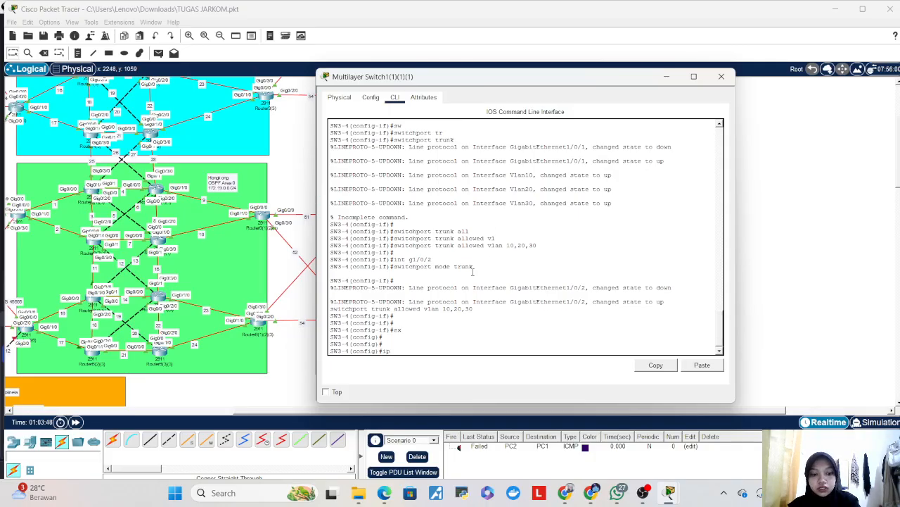
text( route)
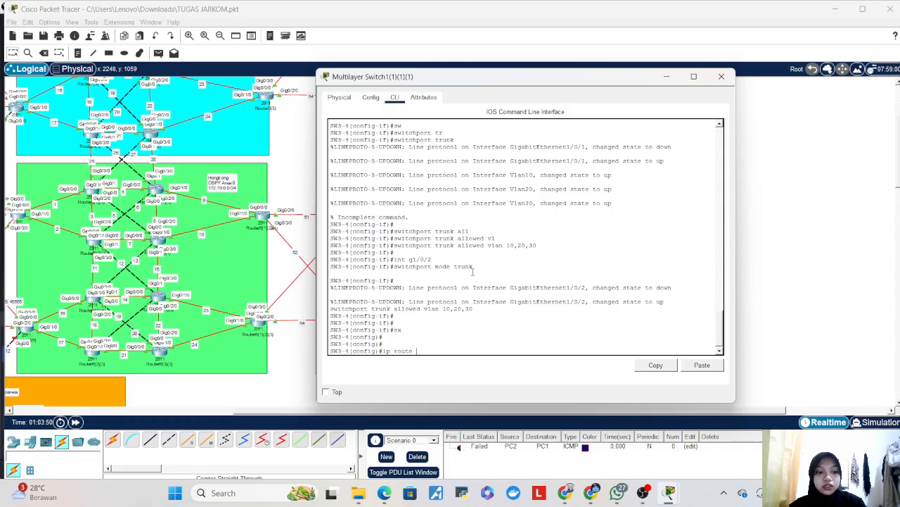
mouse_move(546, 80)
mouse_down()
mouse_move(647, 86)
mouse_move(560, 83)
mouse_up()
mouse_move(567, 493)
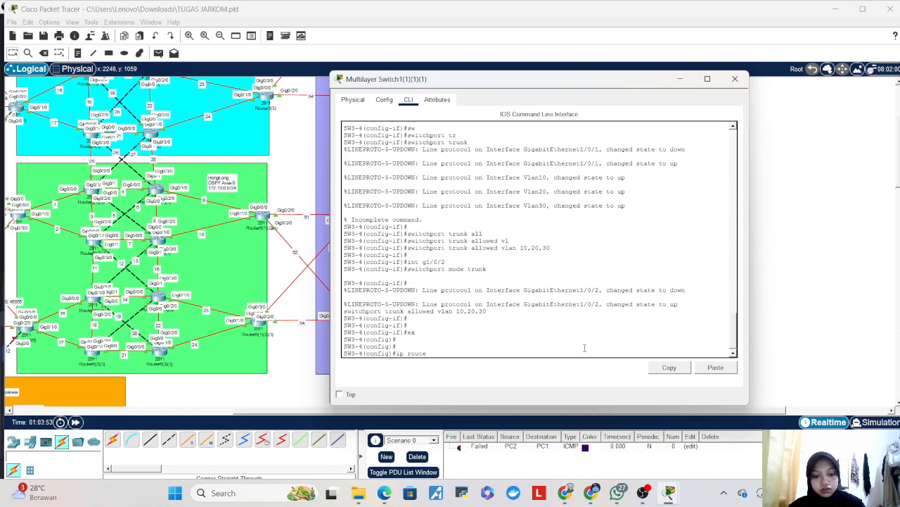
text(0.0.0.0 0.0.0.0 192.168)
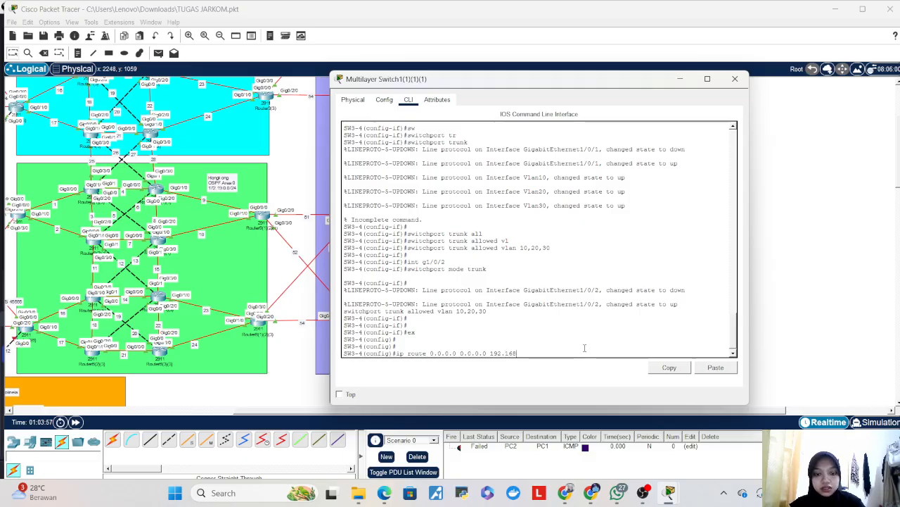
text(.40.1)
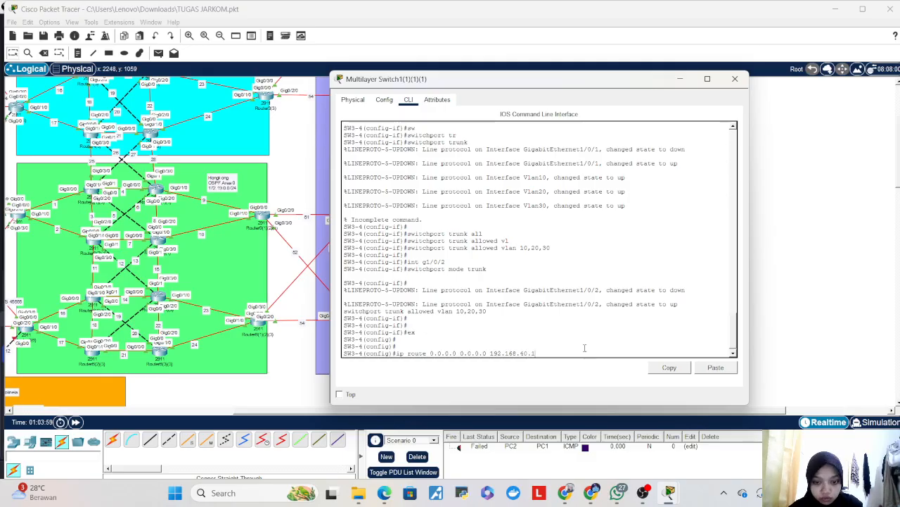
key(Return)
- End configuration mode, save the multilayer switch's configuration and close its window
text(end)
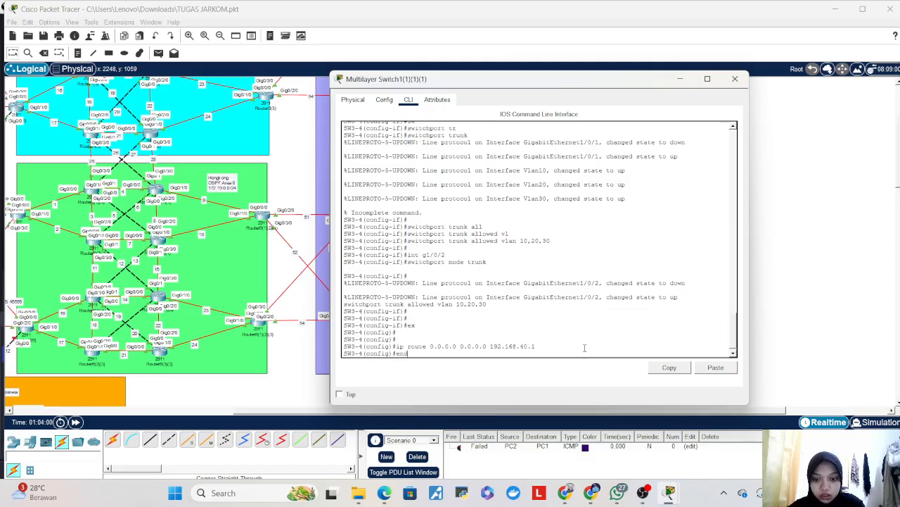
key(Return)
text(wr)
key(Return)
key(Return)
key(Return)
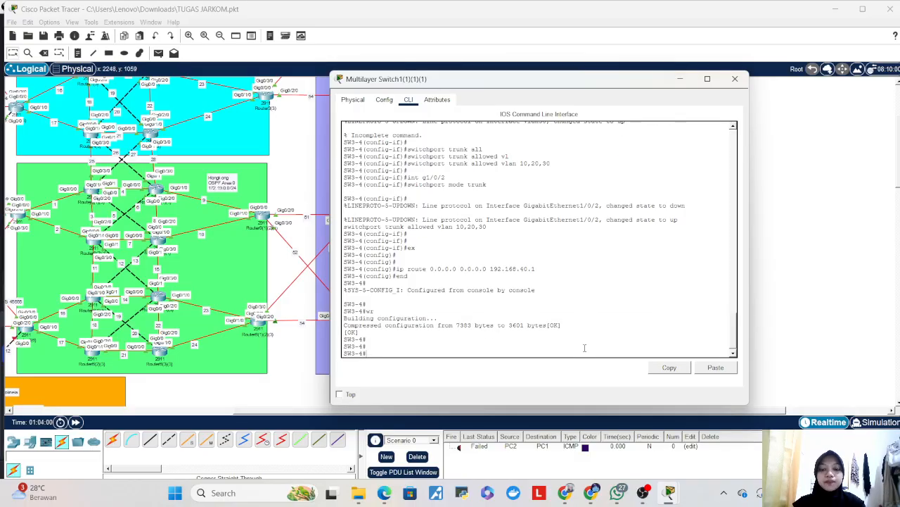
click(735, 78)
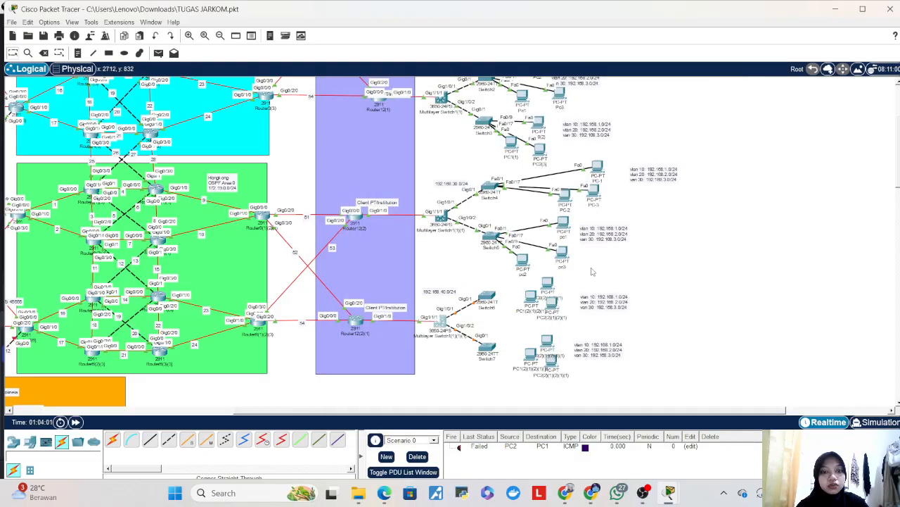
- Open the command line of Switch6 and enter global configuration mode
click(485, 299)
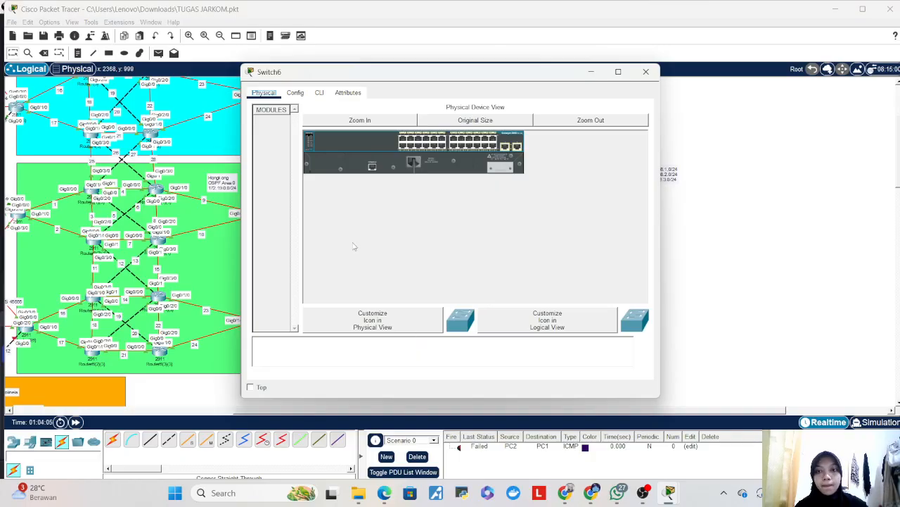
click(320, 92)
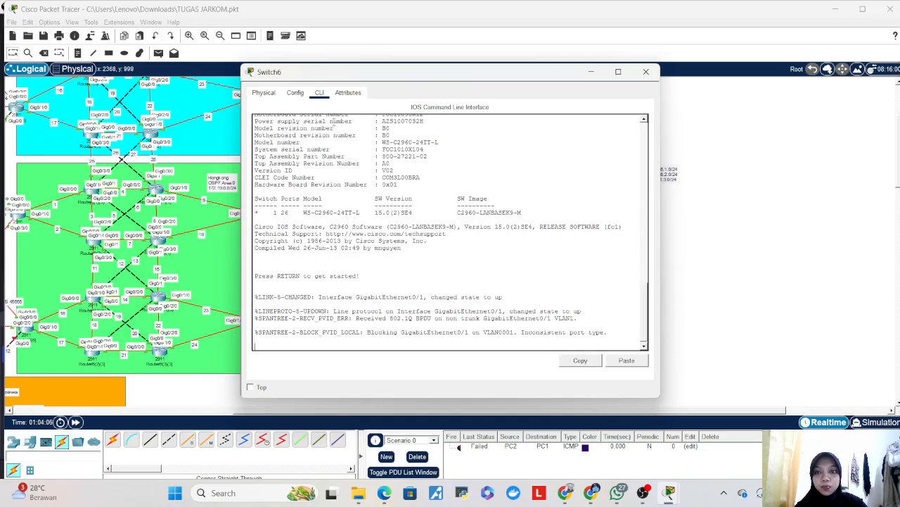
key(Return)
key(Return)
text(en)
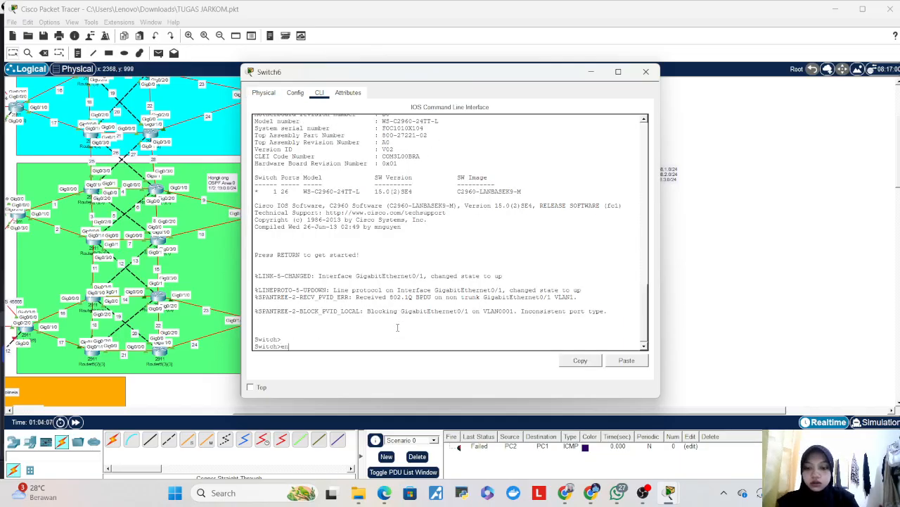
key(Return)
key(Return)
text(conf)
key(Return)
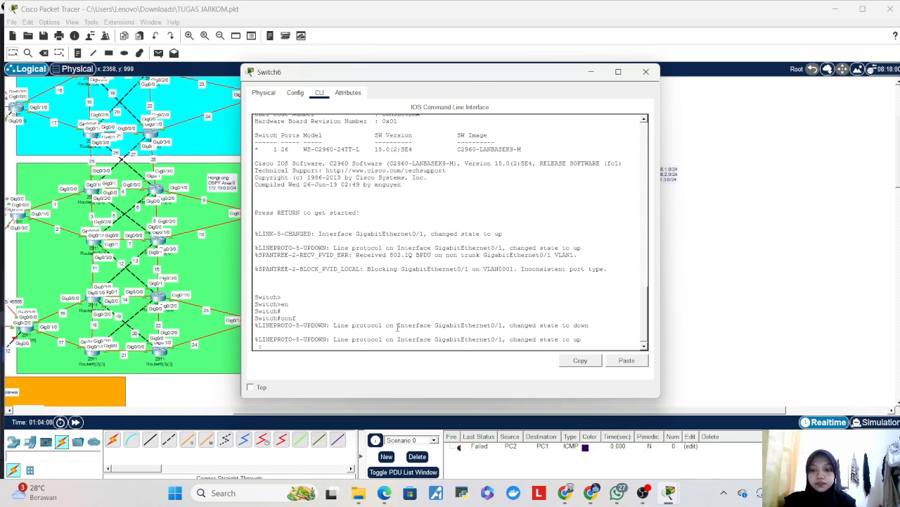
- Set the hostname of Switch6 to SW7
text(h(config)#h)
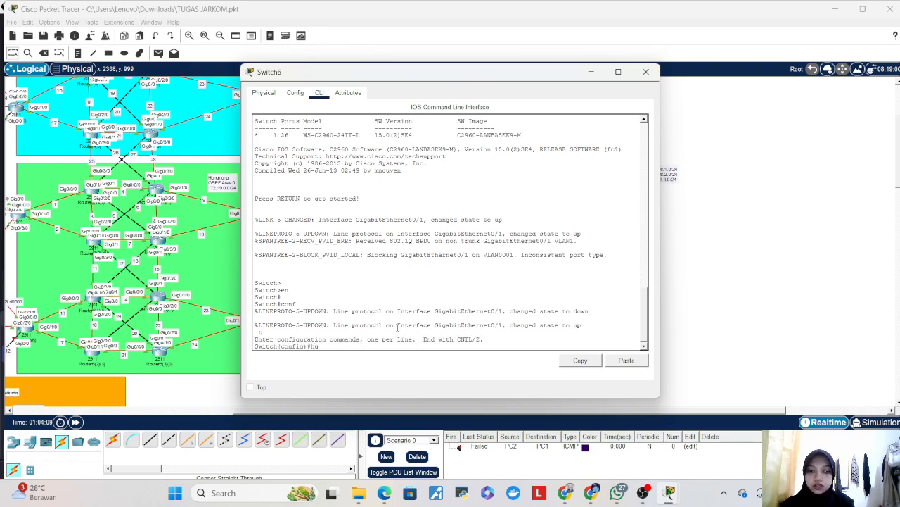
key(Tab)
text(SW)
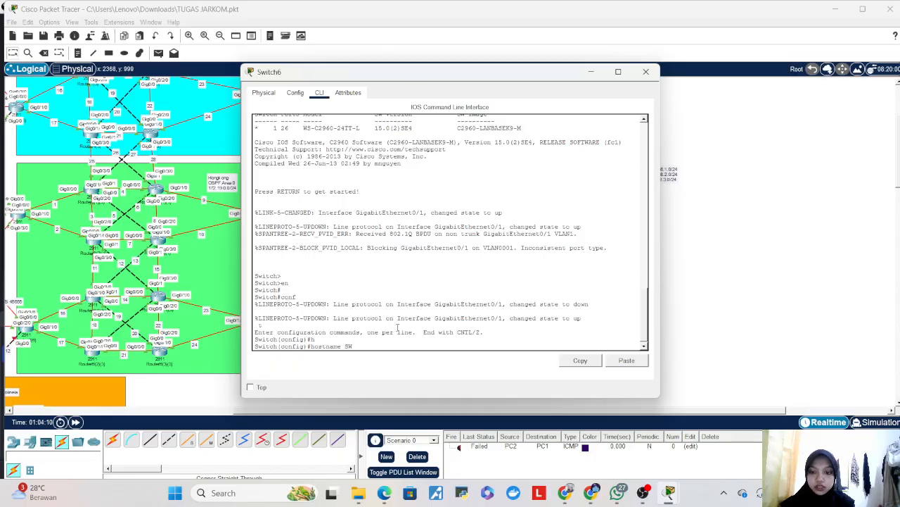
text(7)
key(Return)
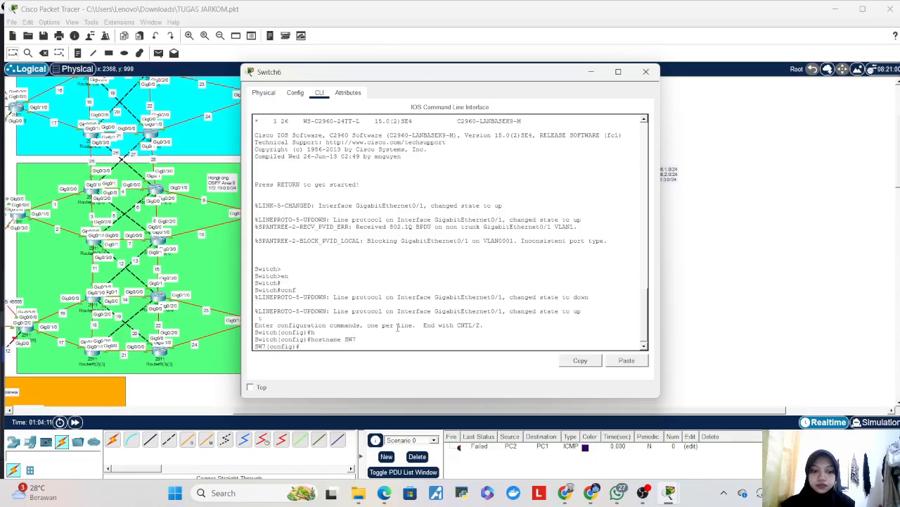
- Try to name VLAN 10 as VLAN_10 from the VLAN 10 interface configuration, then exit that mode
text(int vl)
key(Tab)
text(an 10)
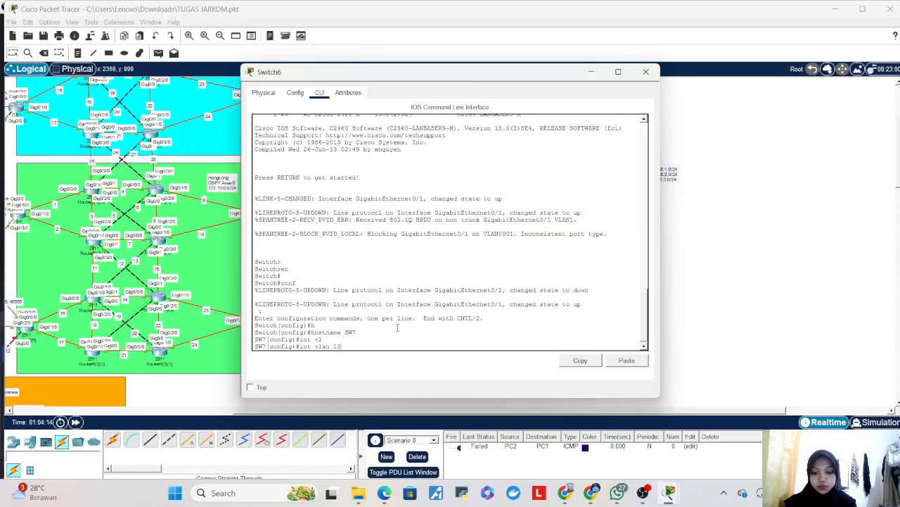
key(Return)
text(name)
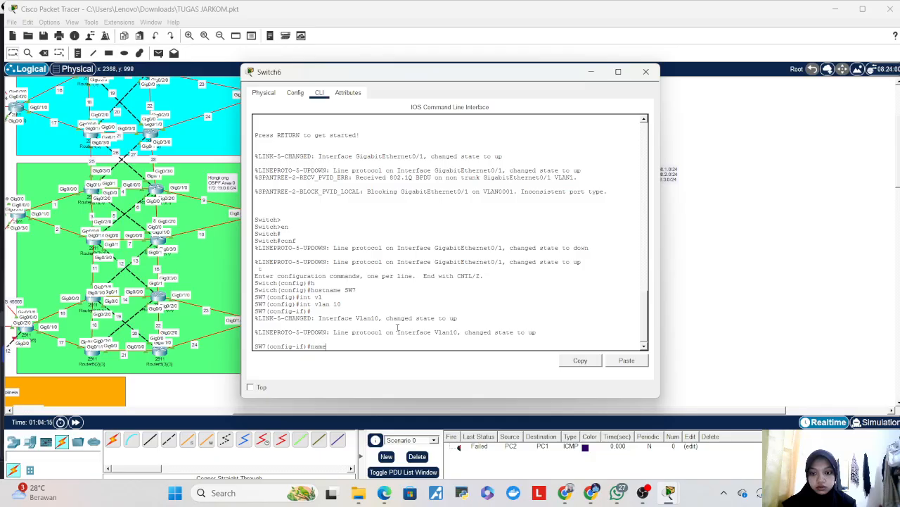
text( VLAN_10)
key(Return)
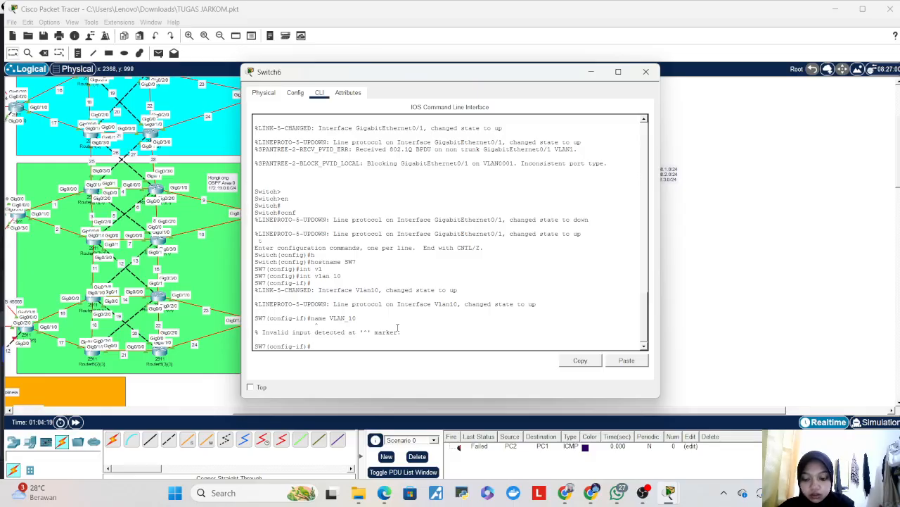
text(EX)
key(Return)
- Create VLAN 10 on SW7 and name it VLAN_10
text(vl)
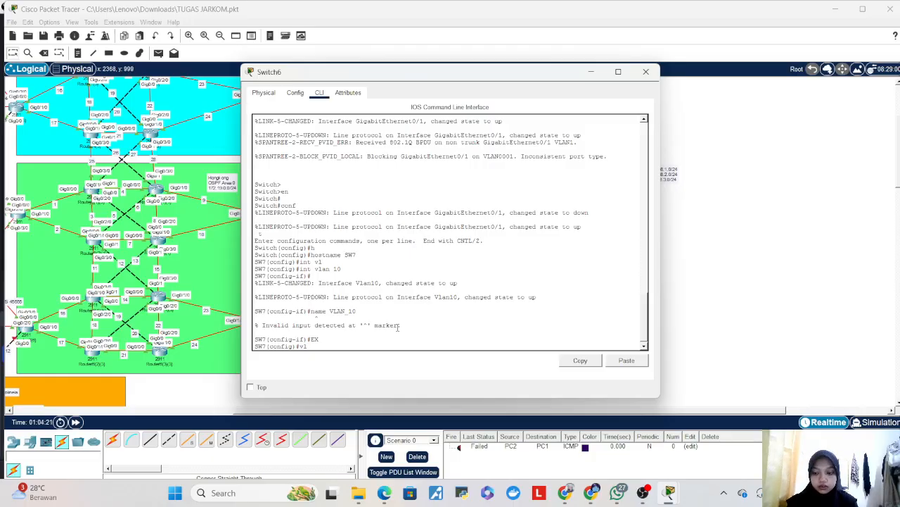
key(Tab)
text(10)
key(Return)
text(name VLAN_10)
key(Return)
- Create VLAN 20 on SW7 and name it VLAN_20
text(vlan 10)
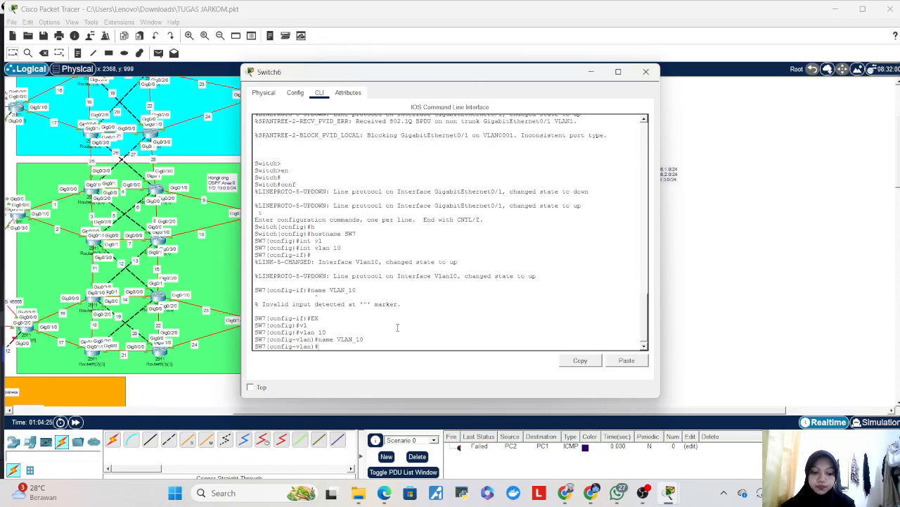
key(BackSpace)
key(BackSpace)
text(20)
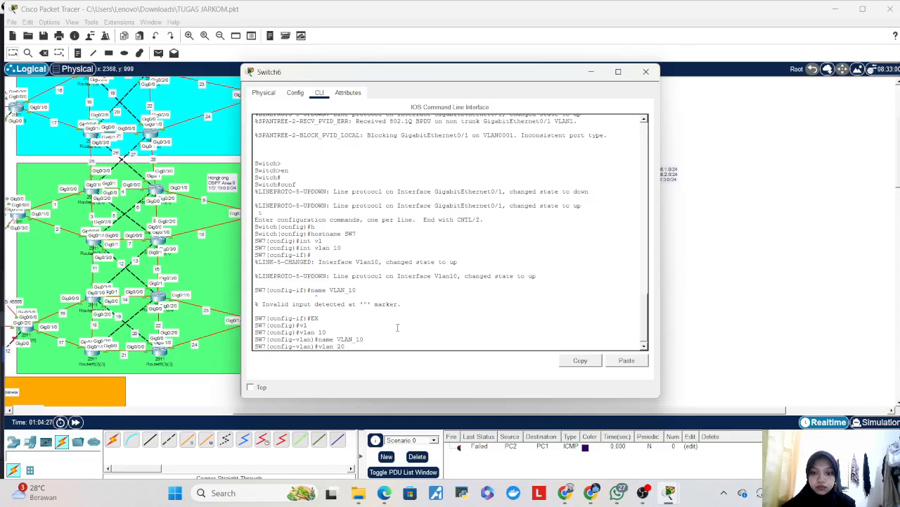
key(Return)
key(Up)
key(Up)
key(BackSpace)
key(BackSpace)
text(20)
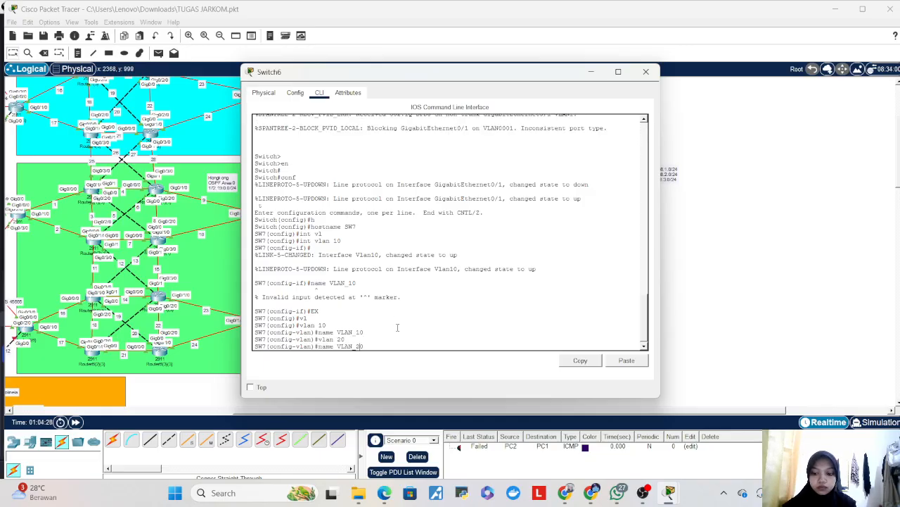
key(Return)
- Create VLAN 30 on SW7, name it VLAN_30, and exit VLAN configuration mode
key(Up)
key(Up)
key(BackSpace)
key(BackSpace)
text(30)
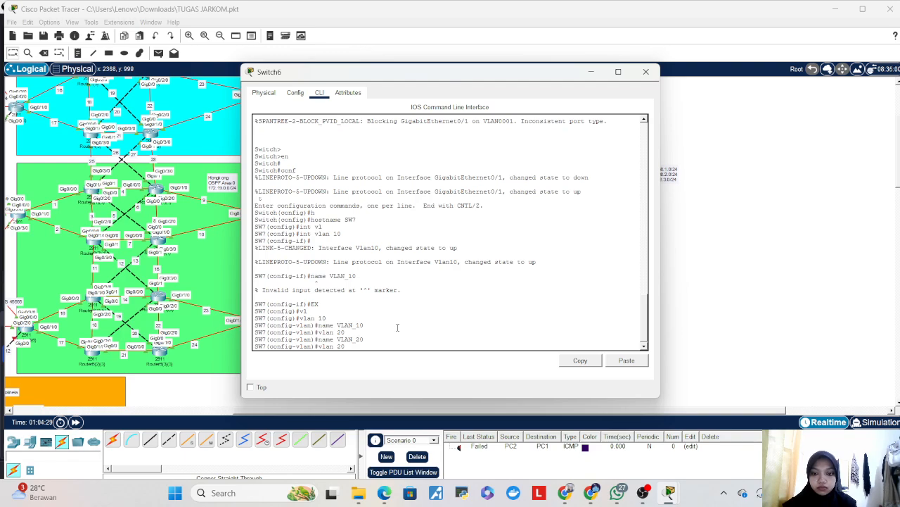
key(Return)
key(Up)
key(Up)
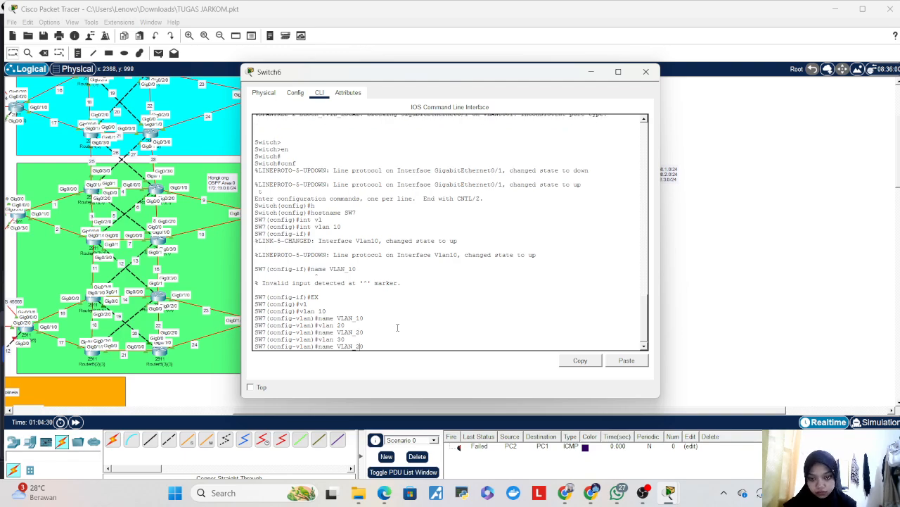
key(BackSpace)
key(BackSpace)
text(30)
key(Return)
key(Return)
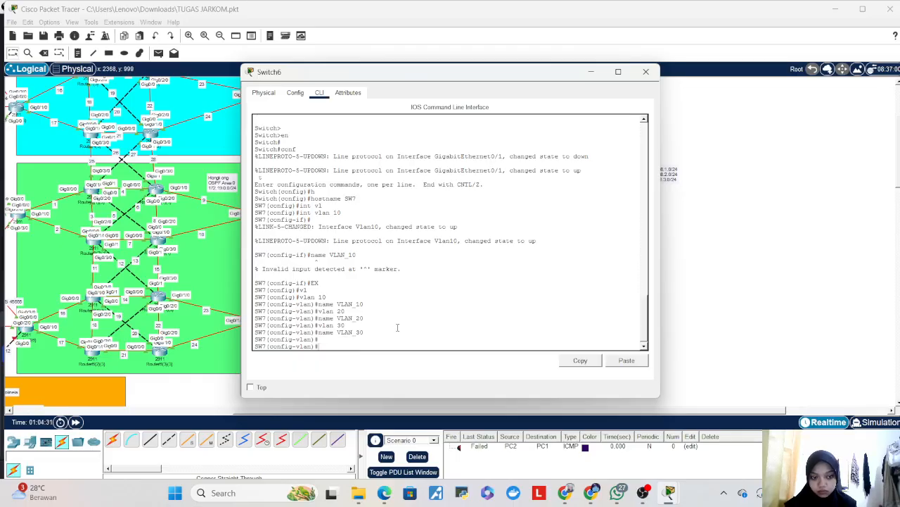
text(ex)
key(Return)
key(Return)
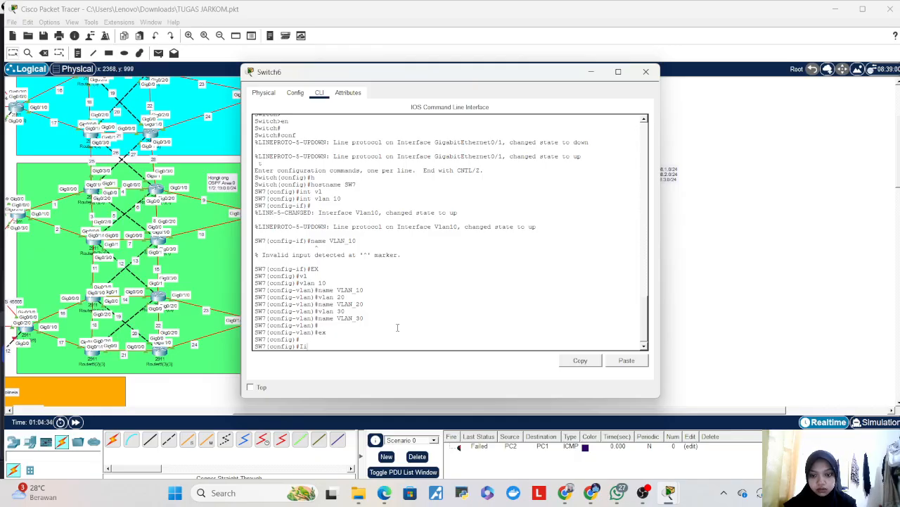
- Set the interface range f0/1-8 on SW7 to switchport access mode
key(BackSpace)
key(BackSpace)
text(int)
key(Tab)
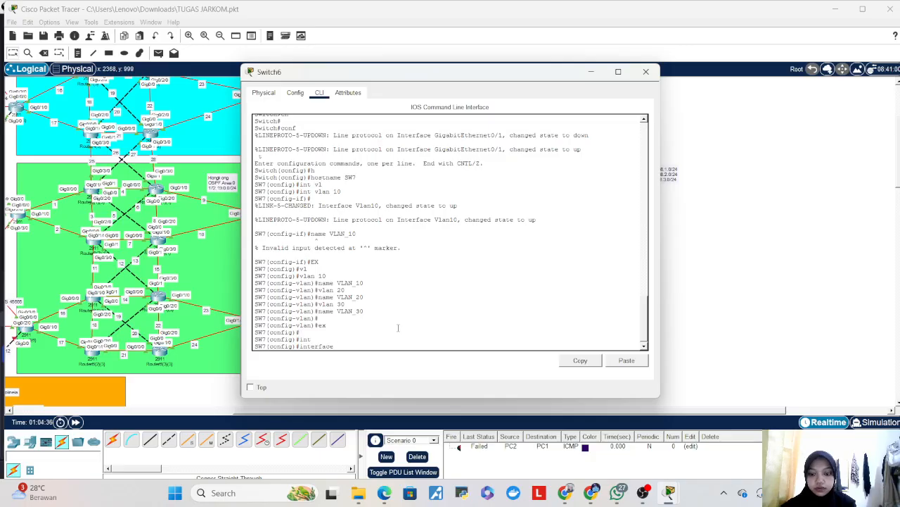
text(r)
key(Tab)
text(f0/1-8)
key(Return)
text(sw)
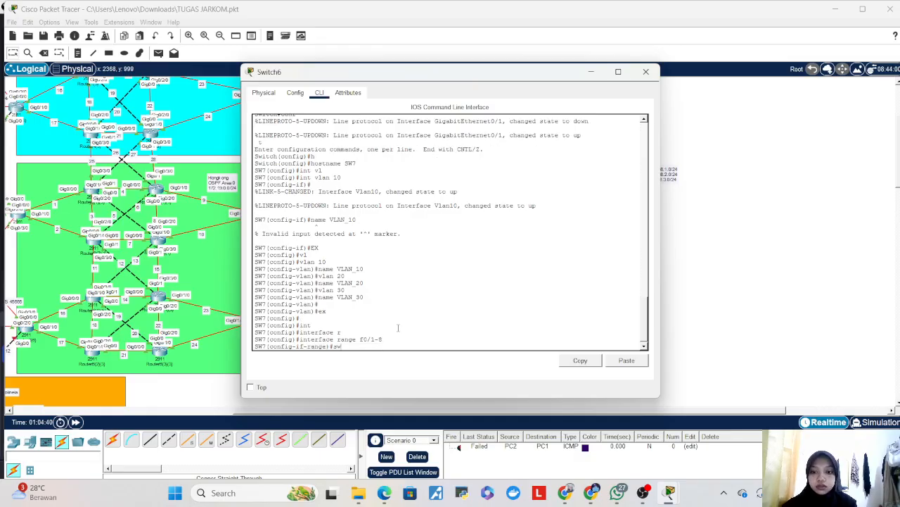
key(Tab)
text(m)
key(Tab)
text(ac)
key(Tab)
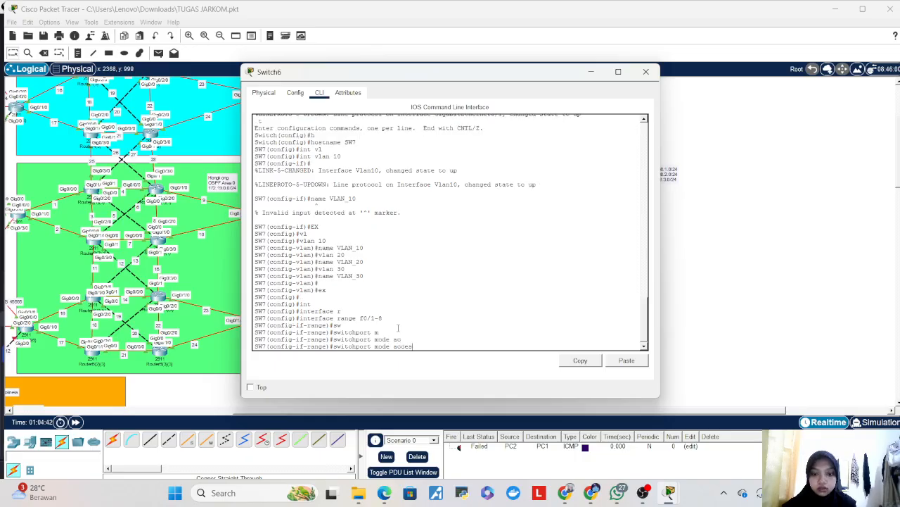
key(Return)
- Assign the f0/1-8 access ports to VLAN 10 and exit the interface range configuration
text(sw)
key(Tab)
text(ac)
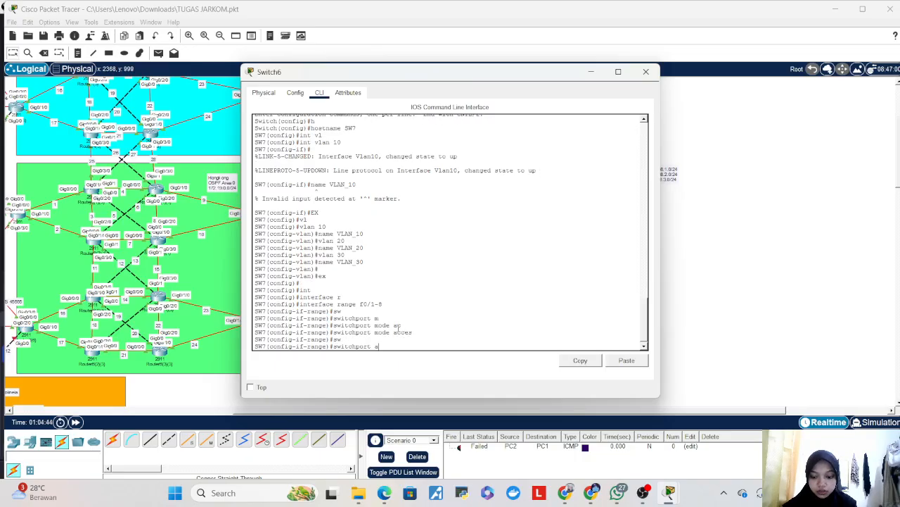
key(Tab)
text(vl)
key(Tab)
text(10)
key(Return)
key(Return)
key(Return)
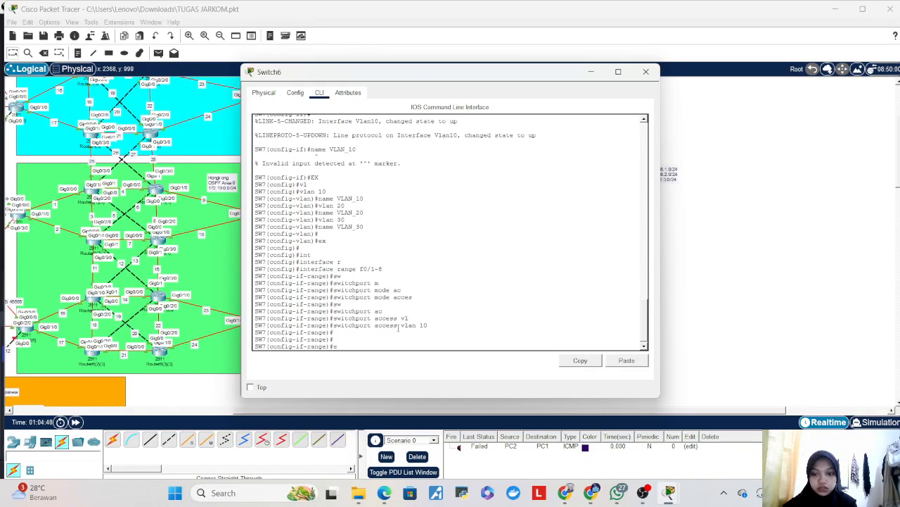
text(ex)
key(Return)
- Set the interface range f0/9-16 on SW7 to switchport access mode
text(interface)
key(Tab)
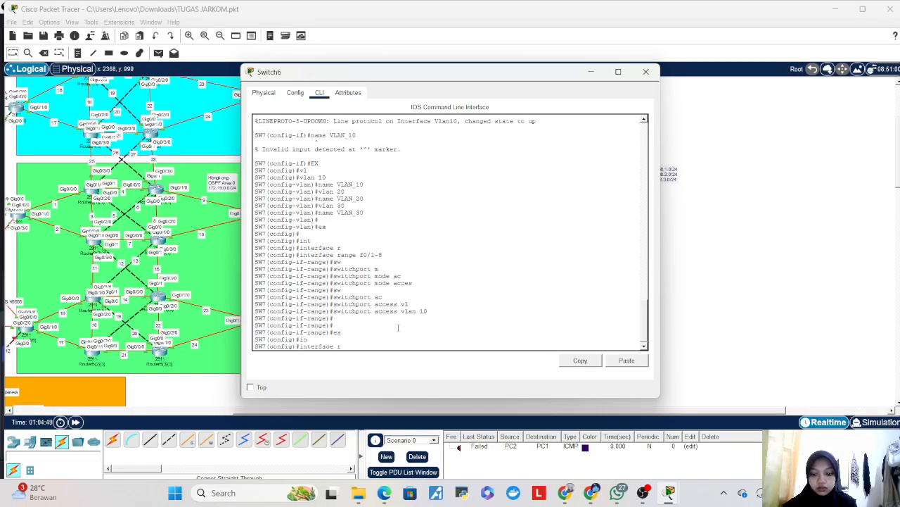
text(r)
key(Tab)
text(f0)
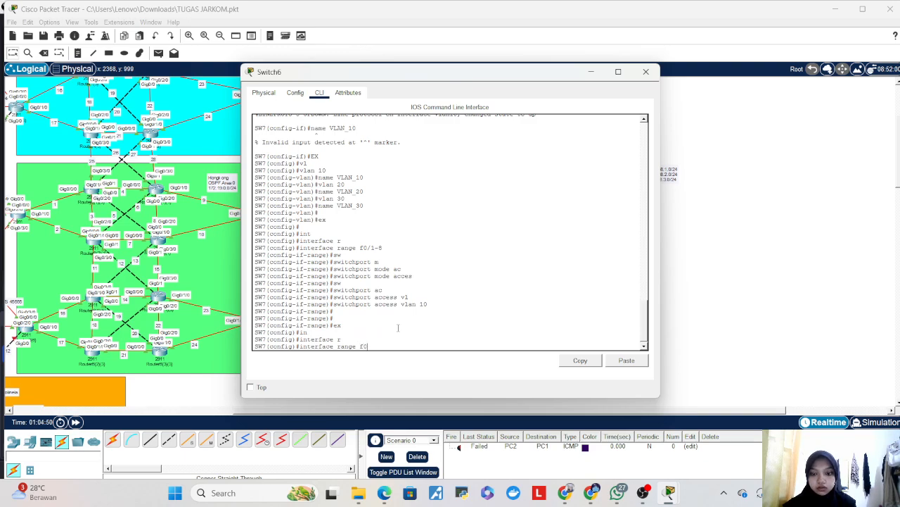
text(/9-16)
key(Return)
text(sw)
key(Tab)
text(m)
key(Tab)
text(ac)
key(Tab)
key(Return)
- Assign the f0/9-16 access ports to VLAN 20 and exit the interface range configuration
text(sw)
key(Tab)
text(ac)
key(Tab)
text(vl)
key(Tab)
text(20)
key(Return)
key(Return)
text(ex)
key(Return)
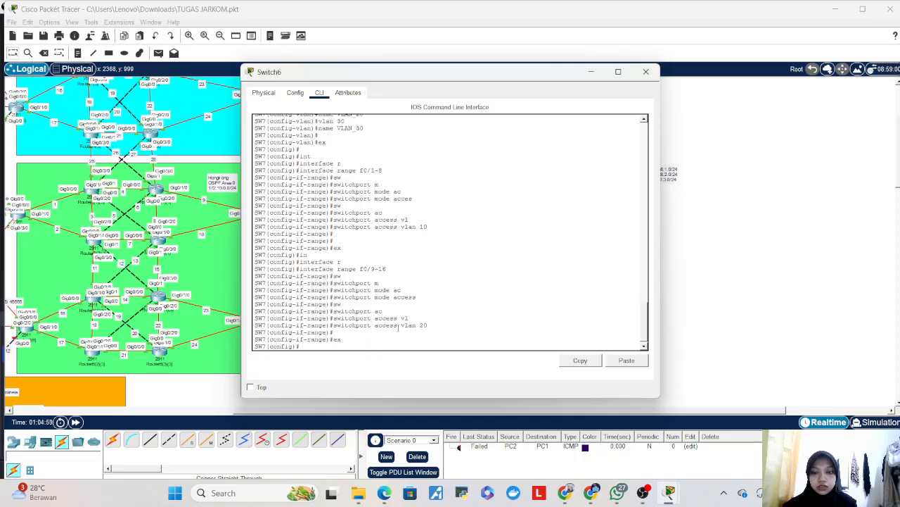
key(Return)
key(Return)
- Set the interface range f0/17-24 on SW7 to switchport access mode
text(int)
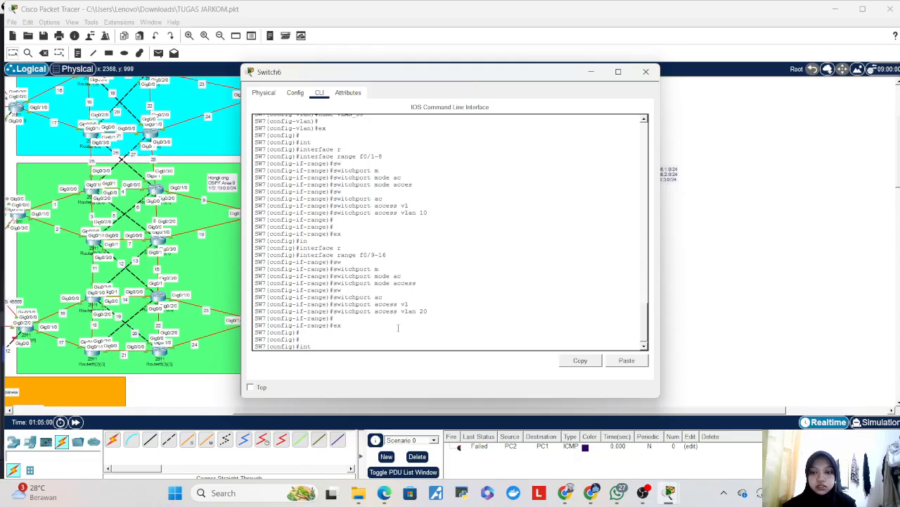
text( r)
key(Tab)
text(f0/1)
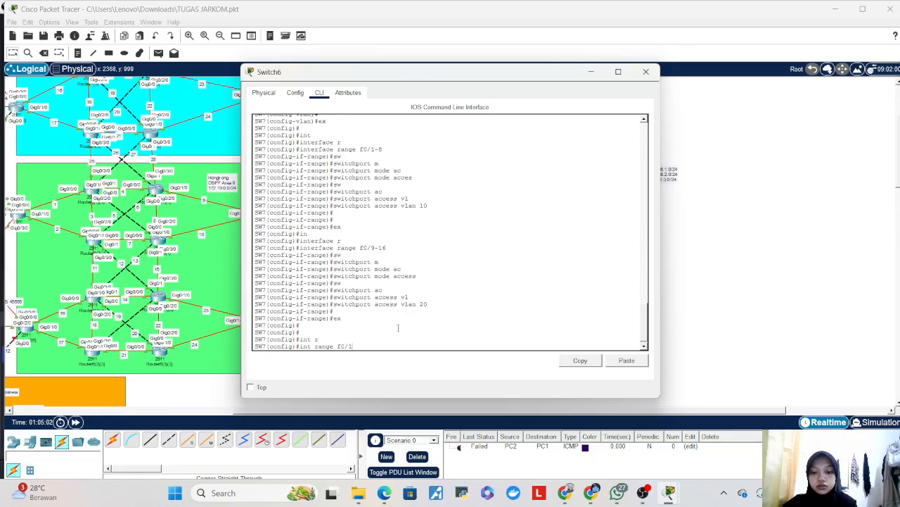
text(7-24)
key(Return)
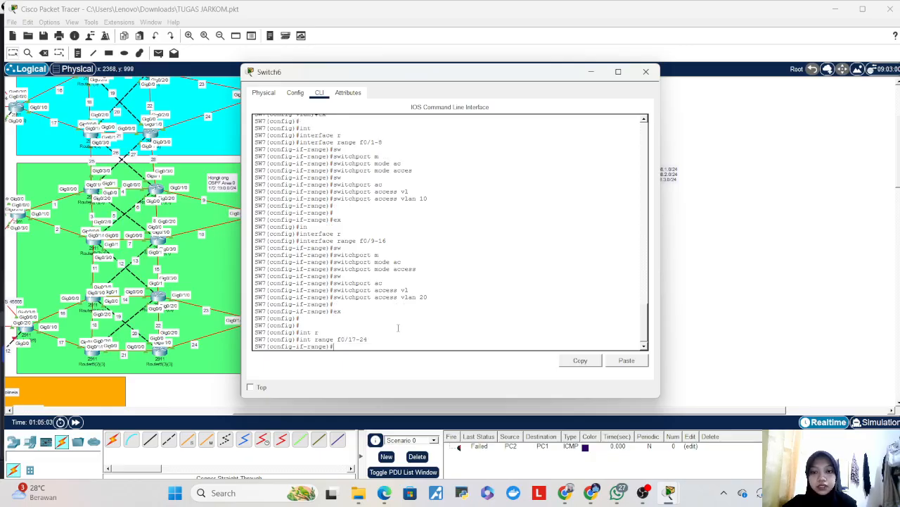
text(sw)
key(Tab)
text(m)
key(Tab)
text(ac)
key(Tab)
key(Return)
- Assign the f0/17-24 access ports to VLAN 30 and exit the interface range configuration
text(sw)
key(Tab)
text(ac)
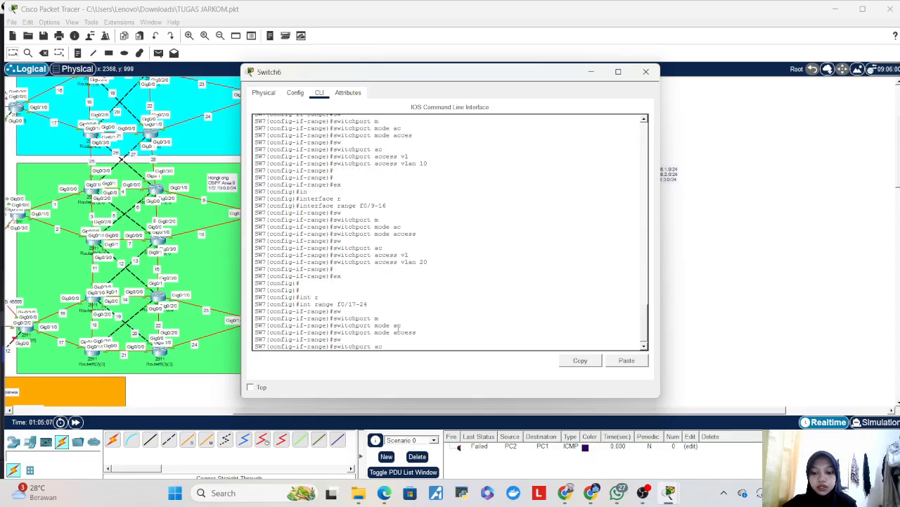
key(Tab)
text(vl)
key(Tab)
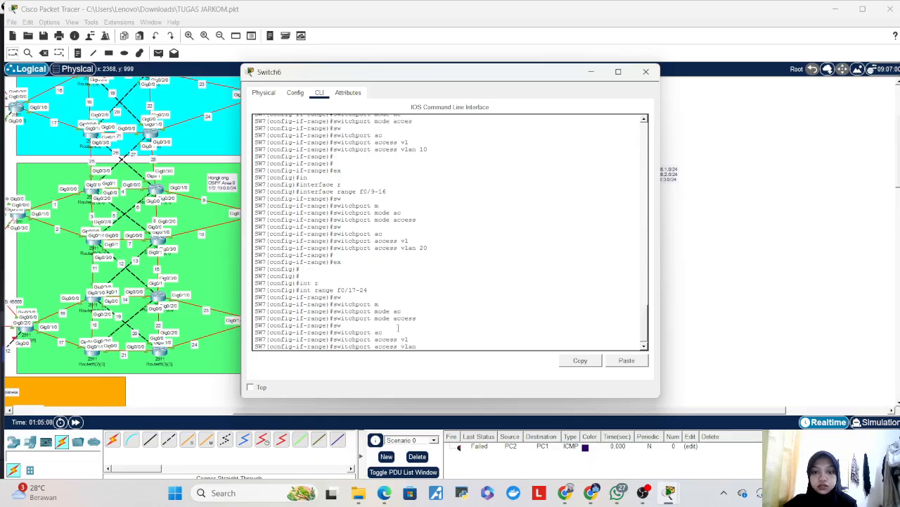
text(30)
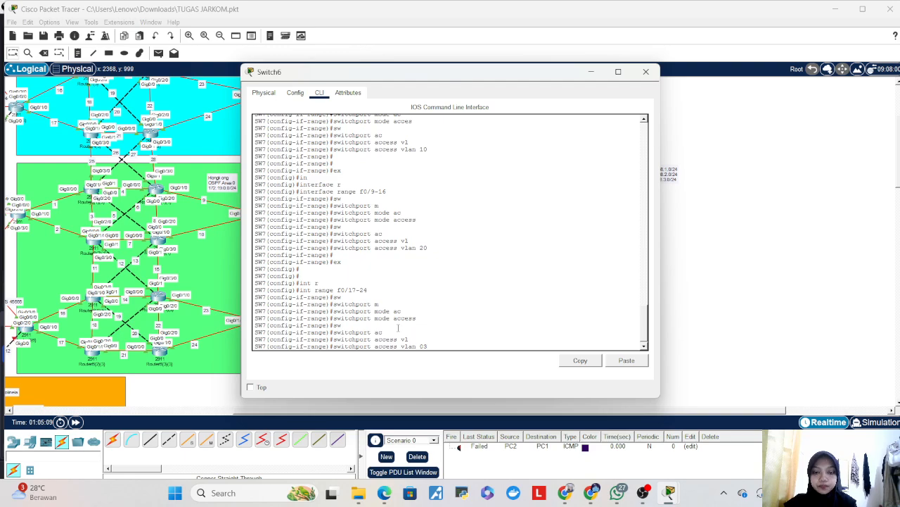
key(BackSpace)
text(3)
key(Return)
key(Return)
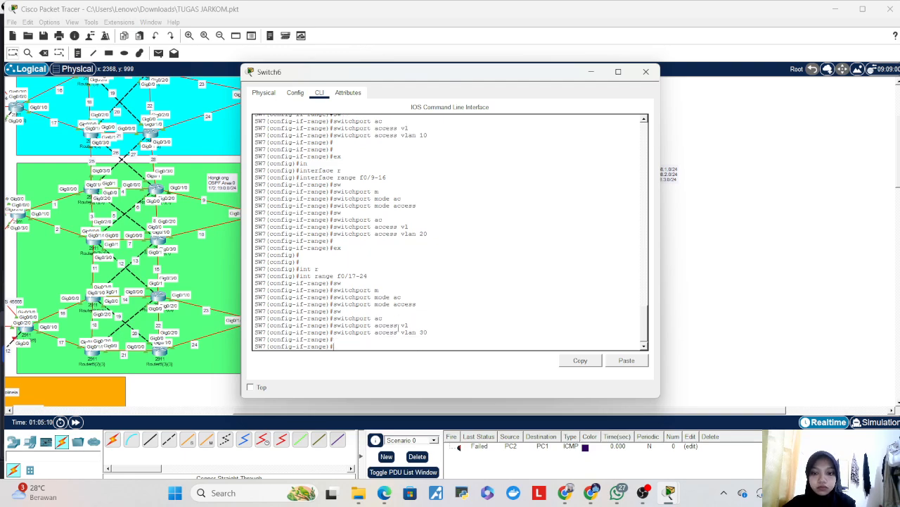
text(ex)
key(Return)
key(Return)
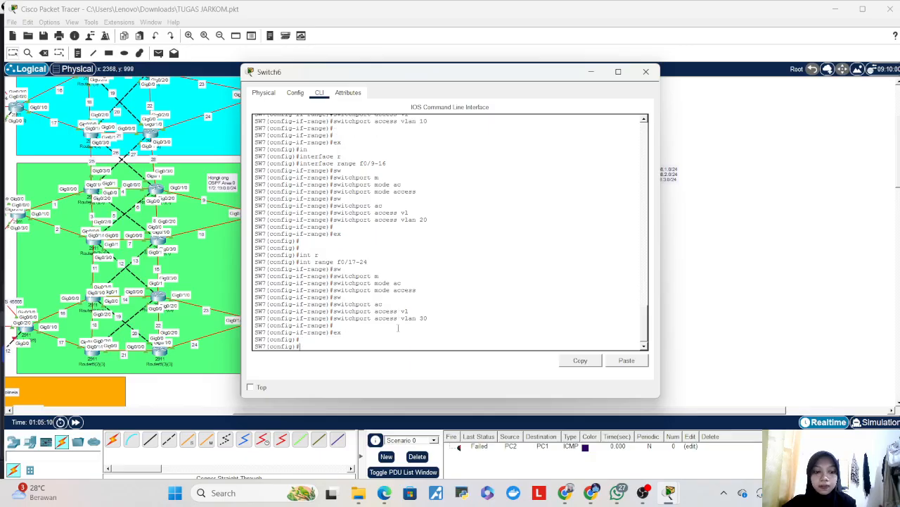
- Set interface g0/1 on SW7 to switchport trunk mode
drag(457, 72, 497, 54)
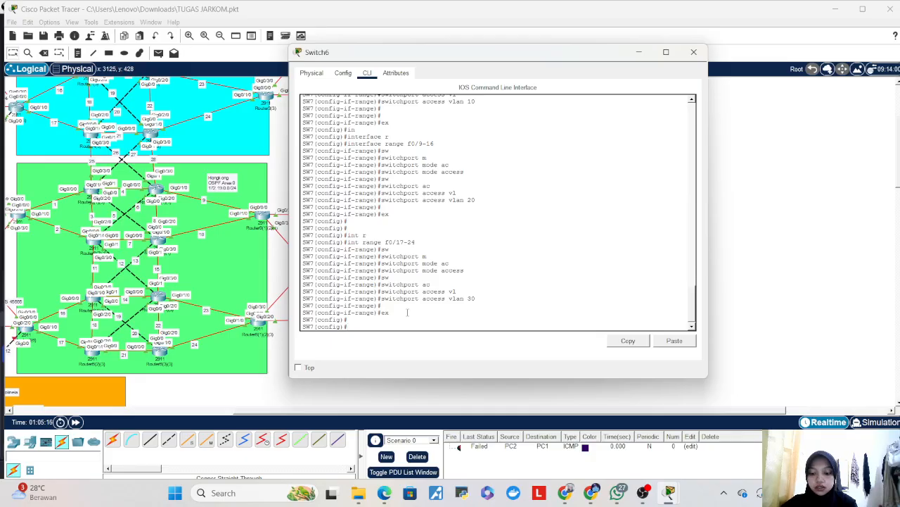
text(t g0/2)
key(BackSpace)
text(1)
key(Return)
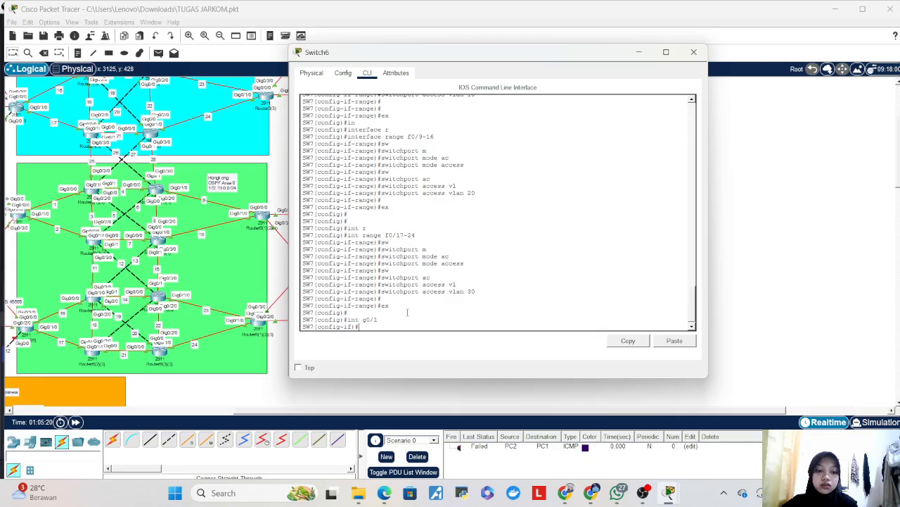
text(sw)
key(Tab)
text(m)
key(Tab)
text(tr)
key(Tab)
key(Return)
- Allow VLANs 10, 20 and 30 on the g0/1 trunk of SW7
text(sw)
key(Tab)
text(tr)
key(Tab)
text(all)
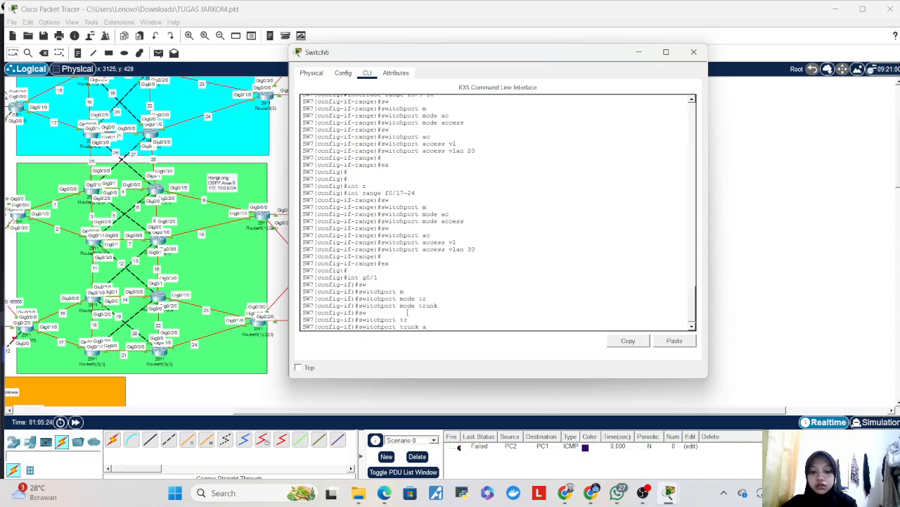
key(Tab)
text(vl)
key(Tab)
text(10,20,30)
key(Return)
key(Return)
- Leave configuration mode on SW7 and save its running configuration with the write command
text(end)
key(Return)
key(Return)
key(Return)
text(wr)
key(Return)
key(Return)
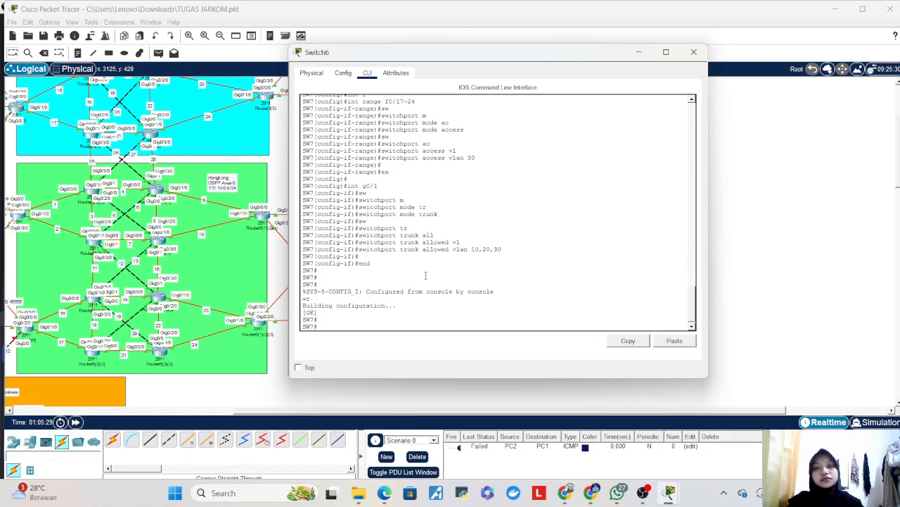
- Close the Switch6 window, open the command line of Switch7 and enter global configuration mode
click(693, 52)
click(487, 348)
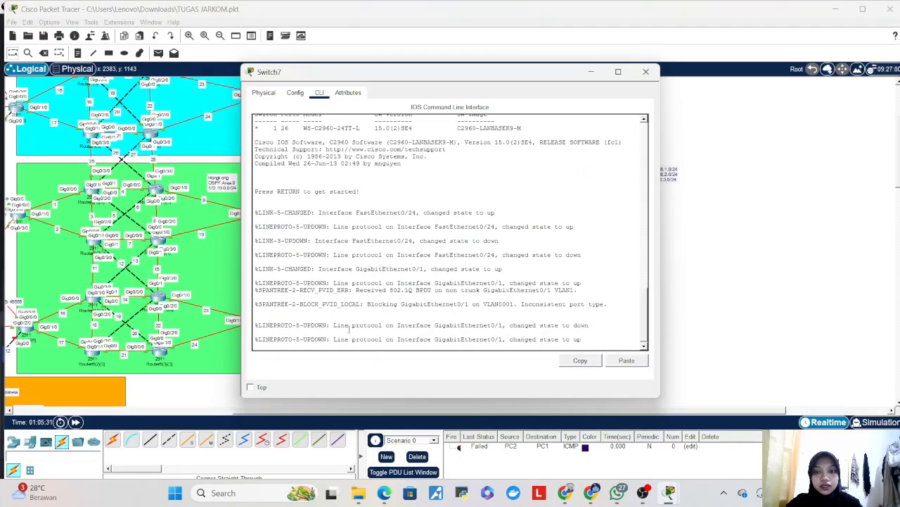
key(Return)
key(Return)
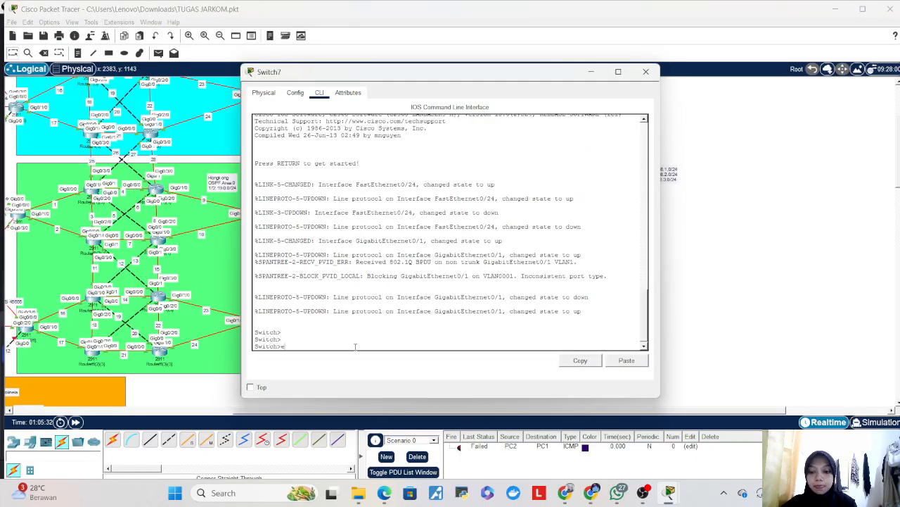
text(en)
key(Return)
text(conf t)
key(Return)
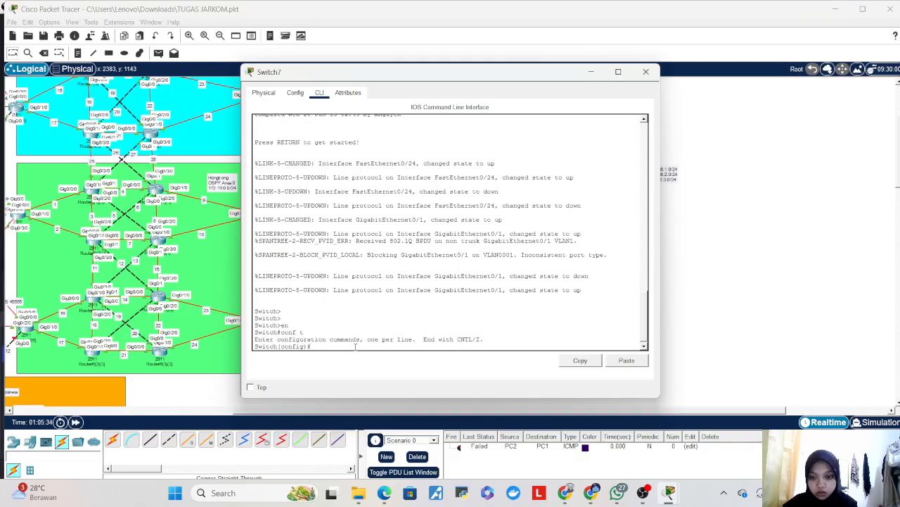
- Set the hostname of Switch7 to SW8
text(h)
key(Return)
text(hostname SW8)
key(Tab)
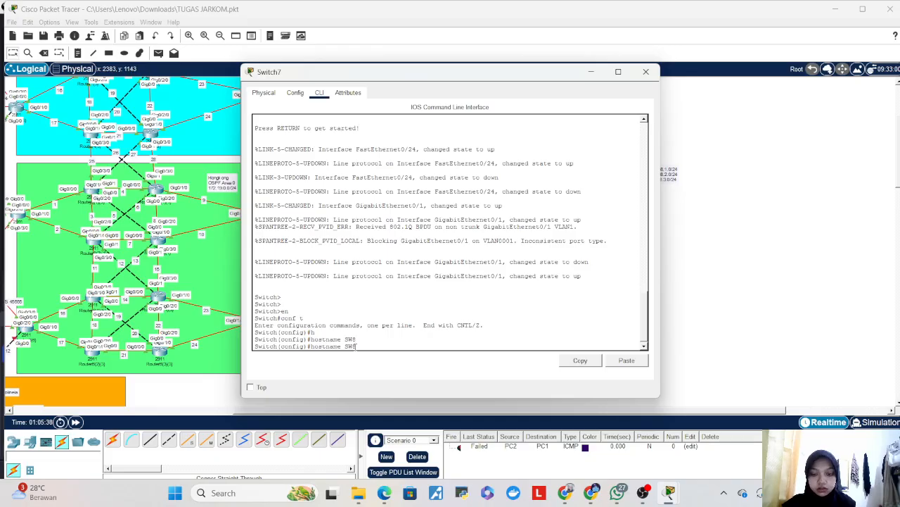
key(Return)
key(Return)
- Create VLAN 10 on SW8 and name it VLAN_10
text(int)
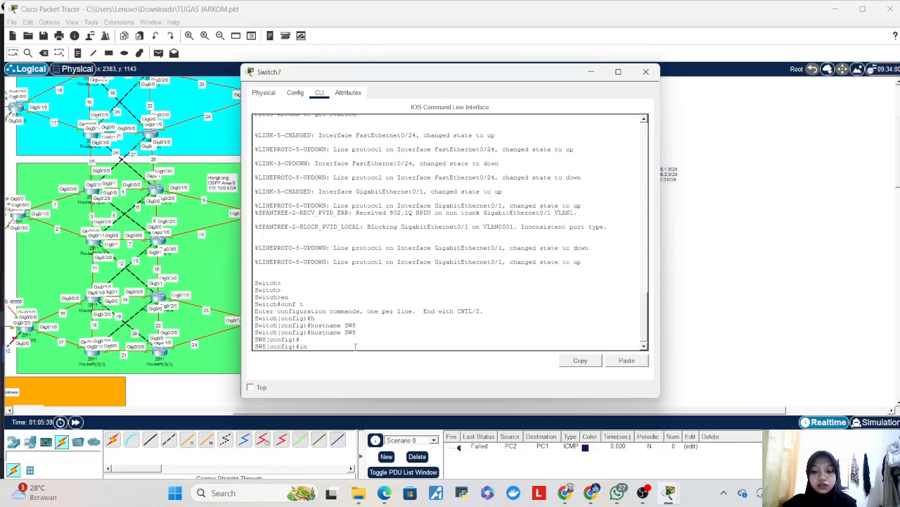
key(BackSpace)
key(BackSpace)
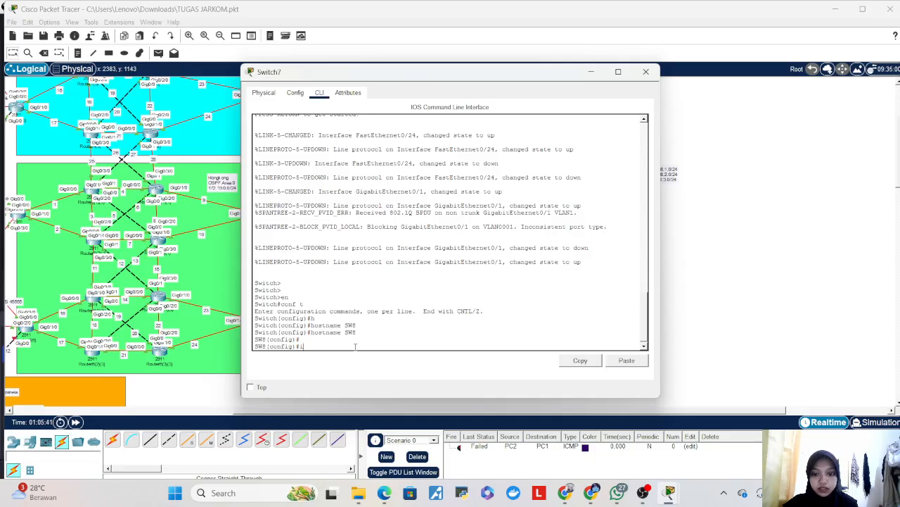
text(vl)
key(Tab)
text(10)
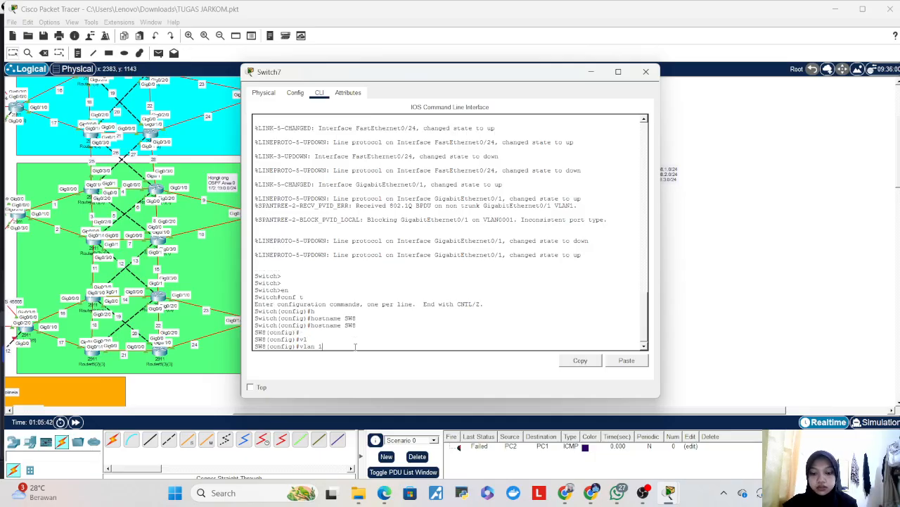
key(Return)
text(name)
text( VA)
text(LAN 10)
key(Return)
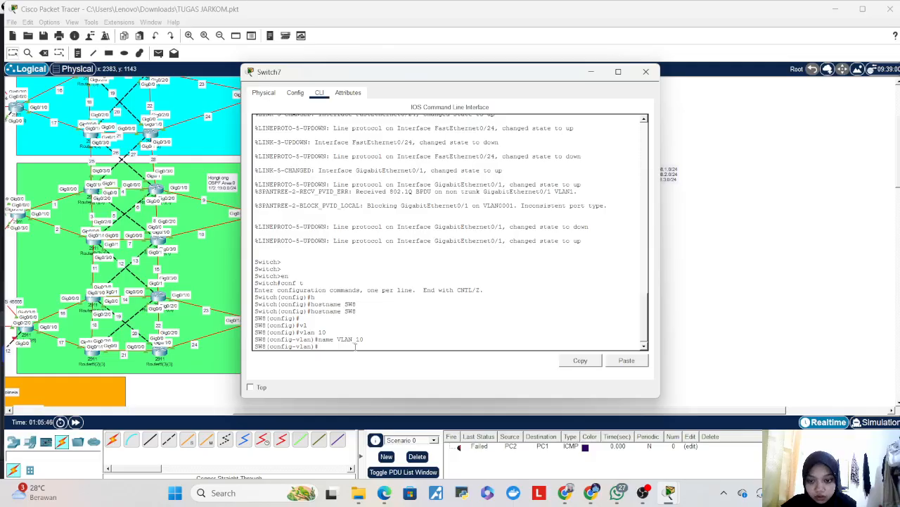
- Create VLAN 20 on SW8 and name it VLAN_20
key(Up)
key(BackSpace)
key(Up)
key(BackSpace)
key(BackSpace)
text(20)
key(Return)
key(Up)
key(Up)
key(BackSpace)
key(BackSpace)
text(20)
key(Return)
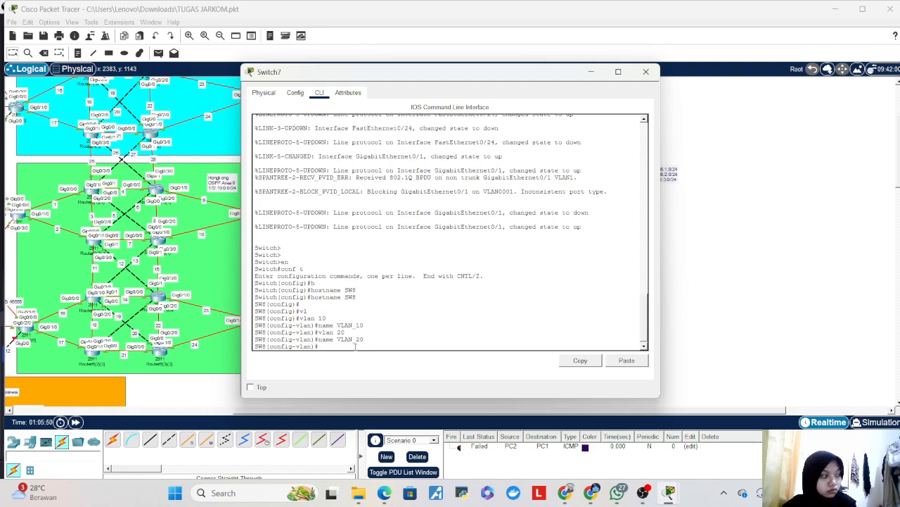
key(Return)
- Create VLAN 30 on SW8 with the name VLAN_30 and leave VLAN configuration mode
key(Up)
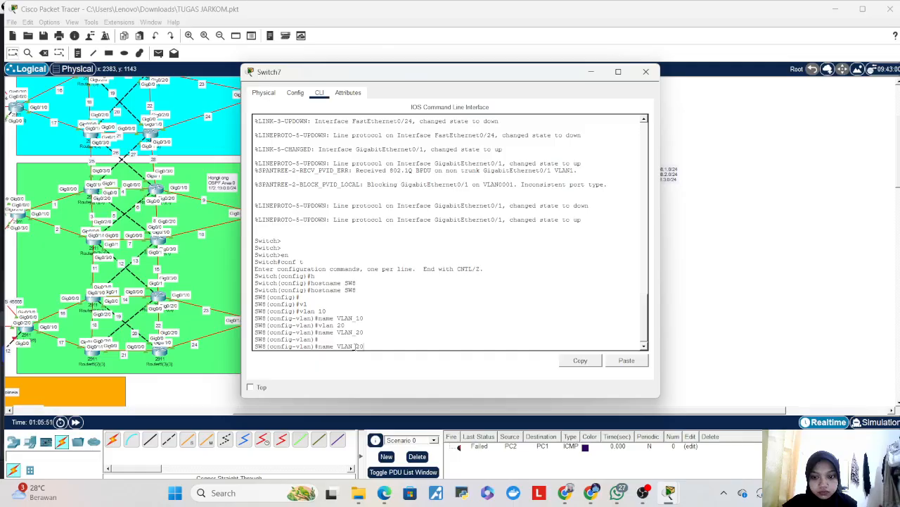
key(Up)
key(BackSpace)
key(BackSpace)
text(30)
key(Return)
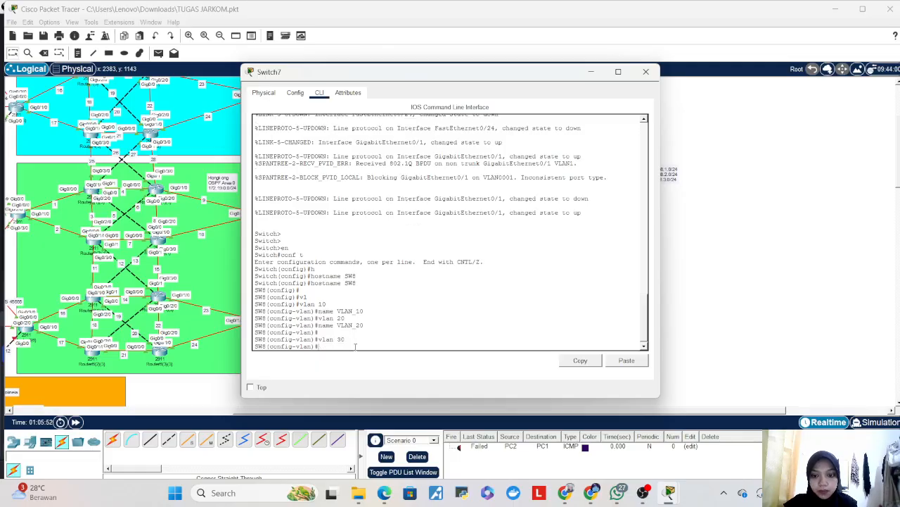
key(Up)
key(Up)
key(BackSpace)
key(BackSpace)
text(30)
key(Return)
key(Return)
key(Return)
text(EX)
key(Return)
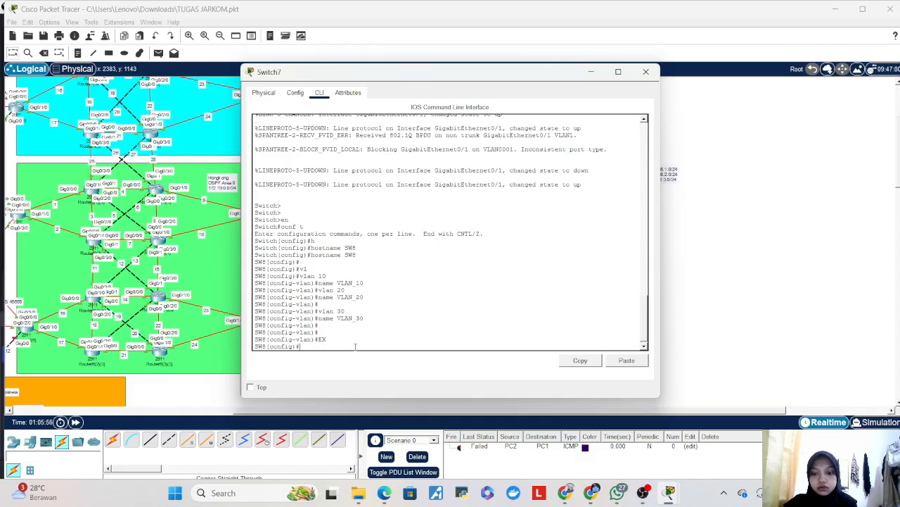
- Set the interface range f0/1-8 of SW8 to access mode
text(ion)
key(Tab)
key(BackSpace)
key(BackSpace)
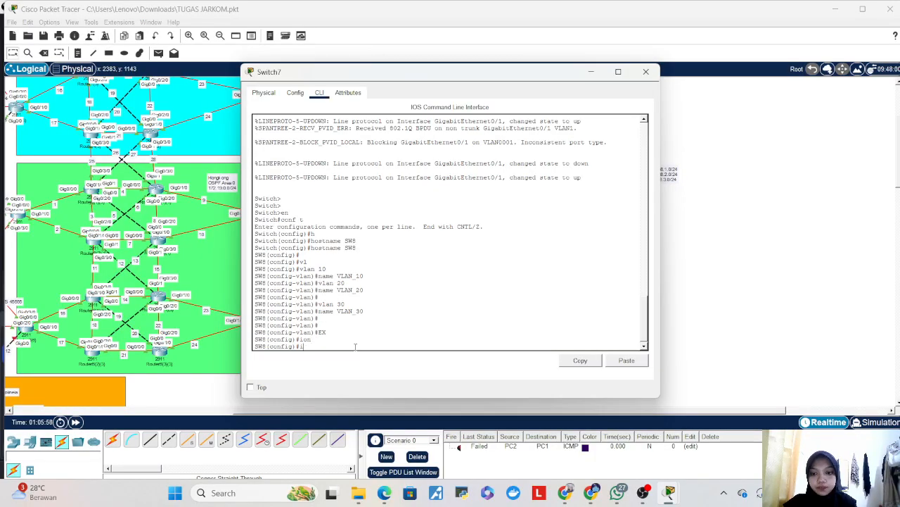
text(n)
key(Tab)
text(terface)
key(Tab)
text(f0/1)
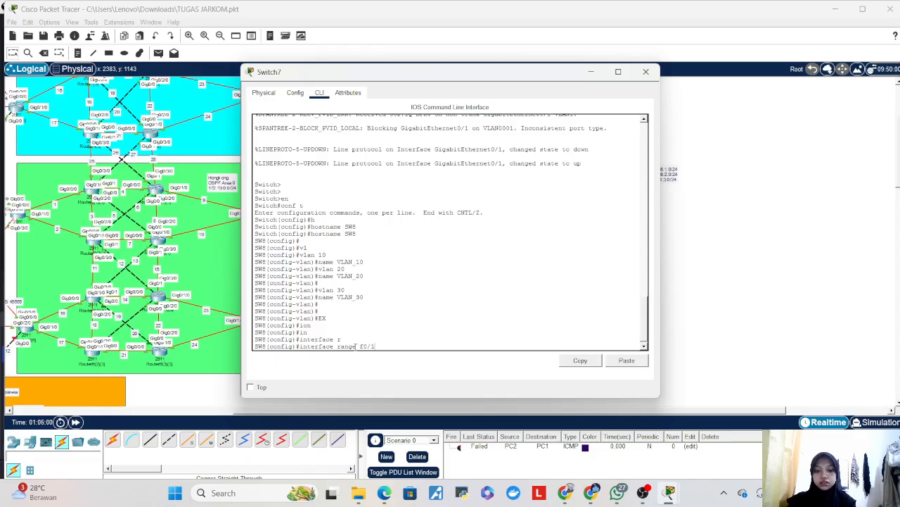
text(-8)
key(Return)
text(sw)
key(Tab)
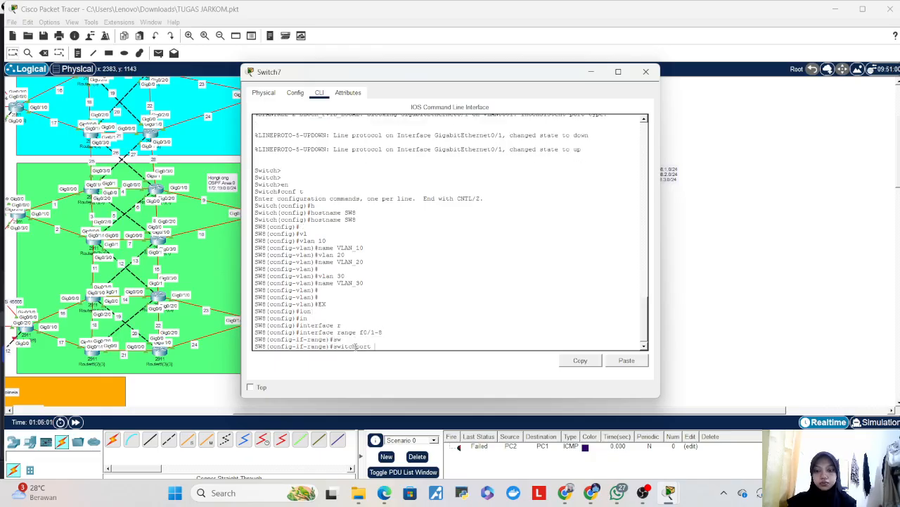
text(m)
key(Tab)
text(t)
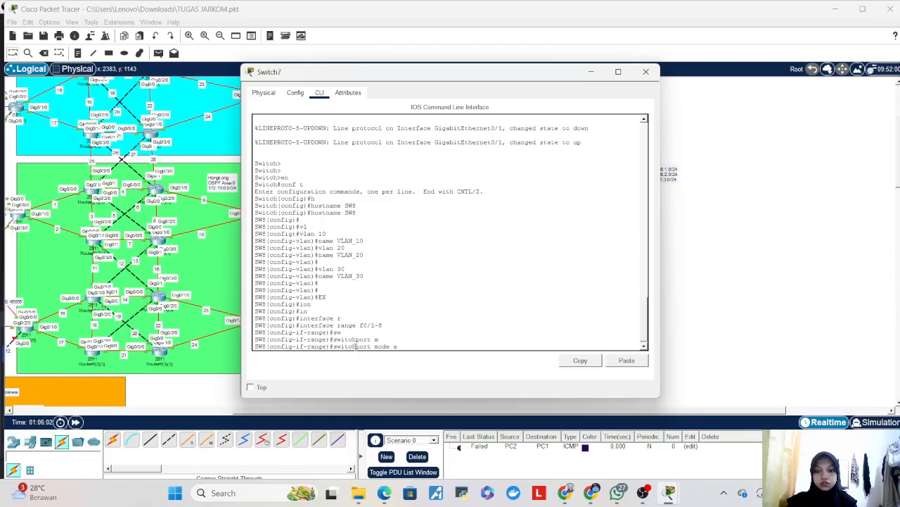
key(Tab)
key(Return)
- Assign ports f0/1-8 of SW8 to access VLAN 10 and leave the interface range configuration
text(sw)
key(Tab)
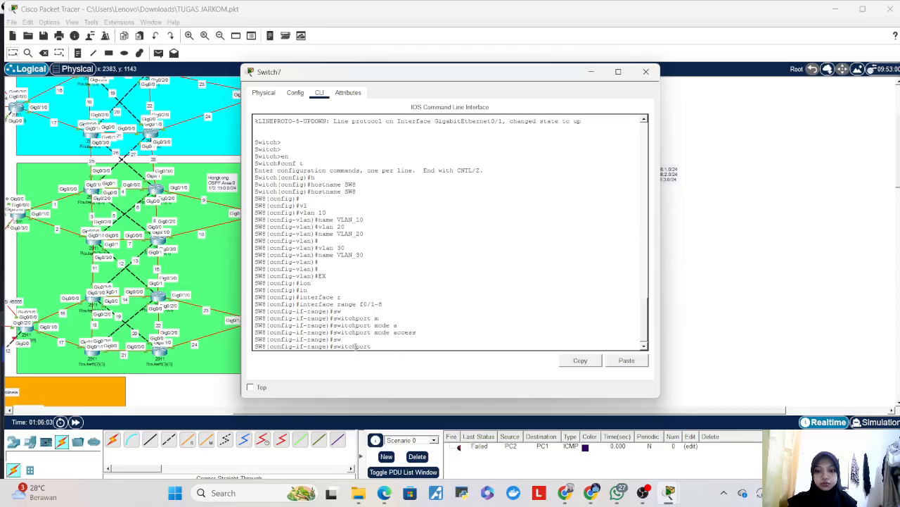
text(ac)
key(Tab)
text(vl)
key(Tab)
text(10)
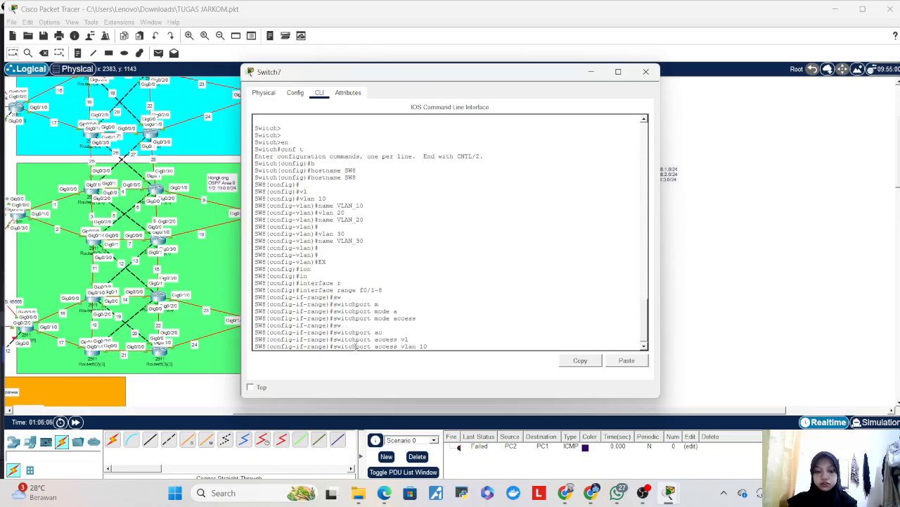
key(Return)
key(Return)
text(sw)
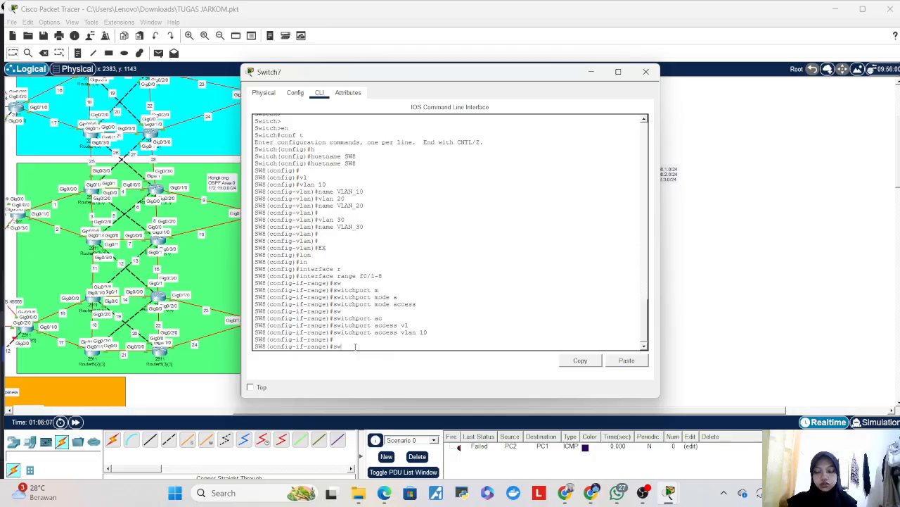
key(Tab)
key(BackSpace)
key(BackSpace)
key(BackSpace)
key(BackSpace)
key(BackSpace)
key(BackSpace)
key(BackSpace)
key(BackSpace)
key(BackSpace)
key(BackSpace)
key(BackSpace)
text(ex)
key(Return)
- Set the interface range f0/9-16 of SW8 to access mode
text(in)
key(Tab)
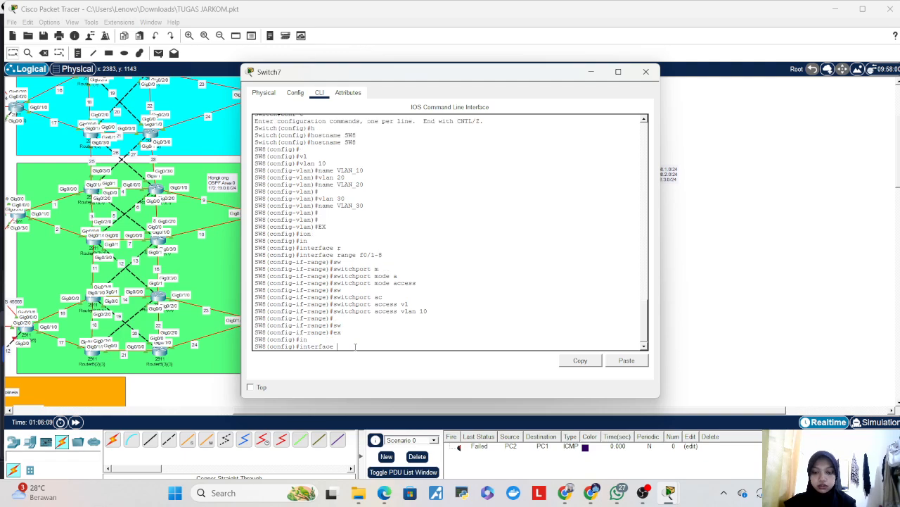
text(r)
key(Tab)
text(f0/9-16)
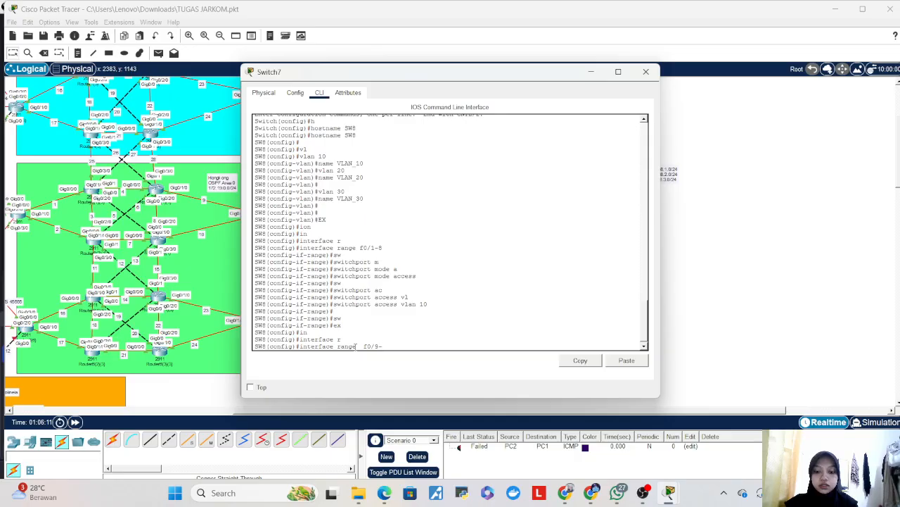
key(Return)
text(sw)
key(Tab)
text(m)
key(Tab)
text(a)
key(Tab)
key(Return)
- Assign ports f0/9-16 of SW8 to access VLAN 20 and leave the interface range configuration
text(s)
key(Tab)
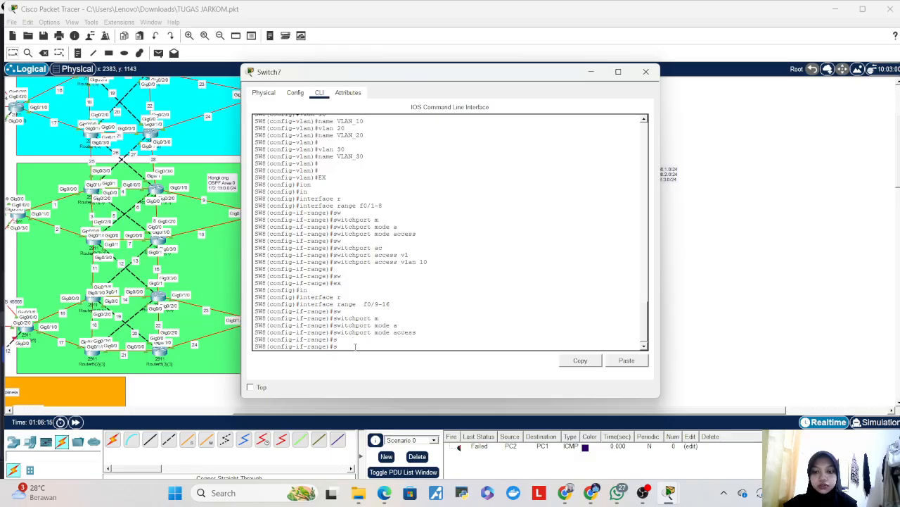
text(witchport access v)
key(Tab)
text(a)
text(vl)
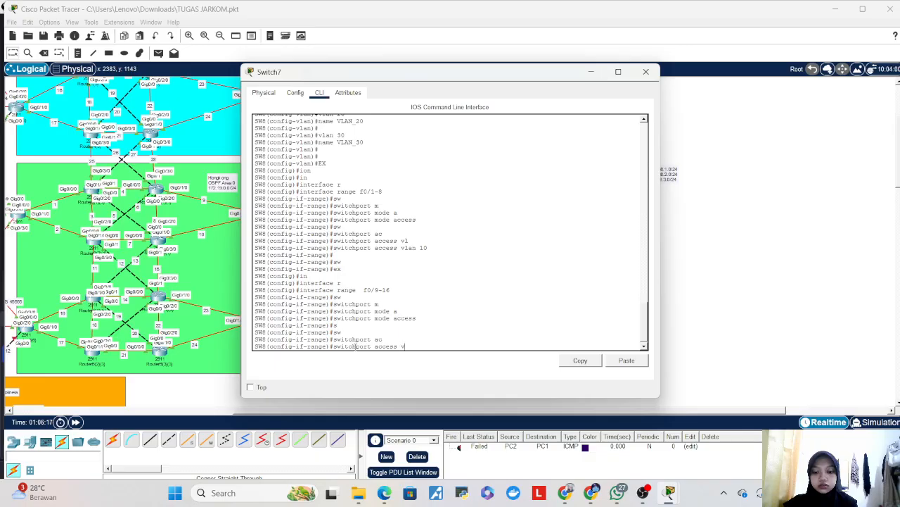
key(Tab)
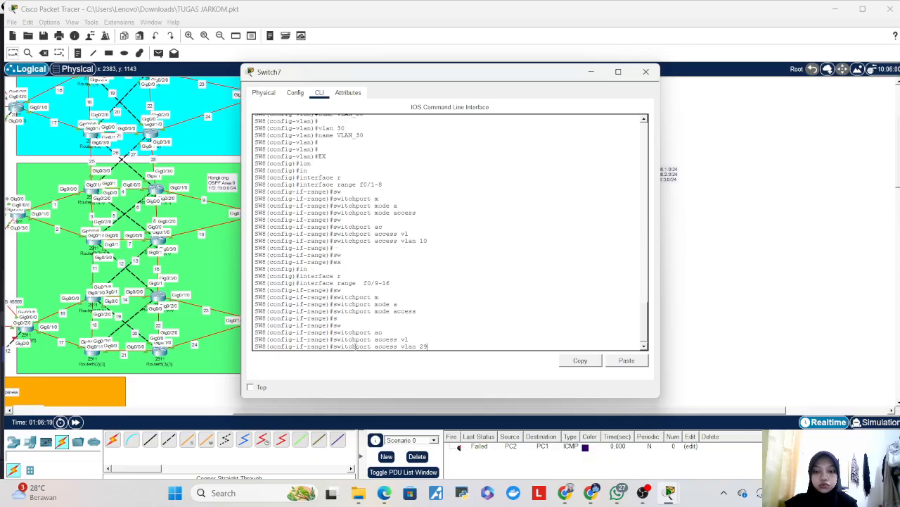
text(20)
key(Return)
key(Return)
key(Return)
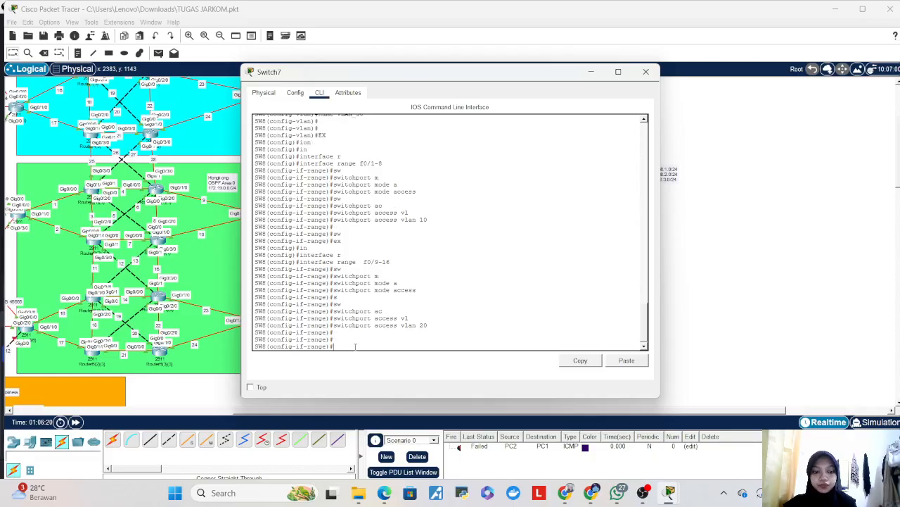
text(ex)
key(Return)
- Enter configuration of the interface range f0/17-24 on SW8
text(in)
key(Tab)
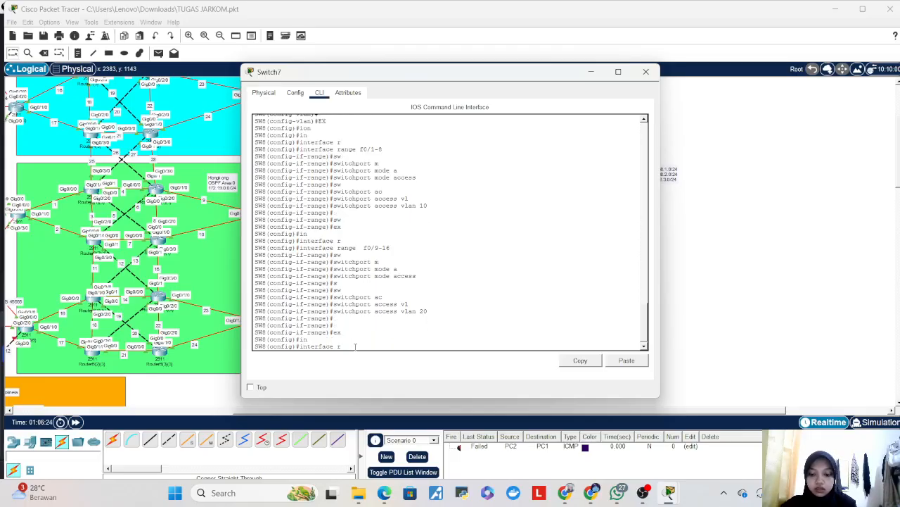
text(r)
key(Tab)
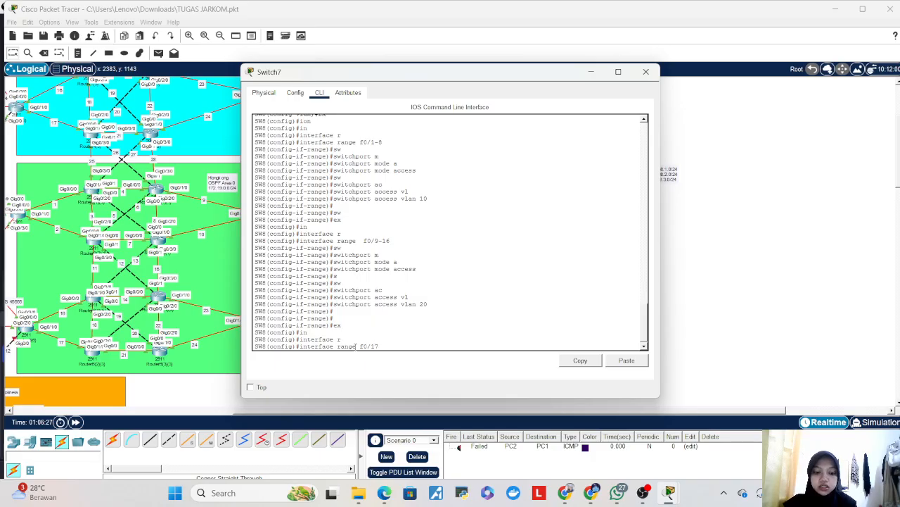
key(Return)
key(Return)
key(Return)
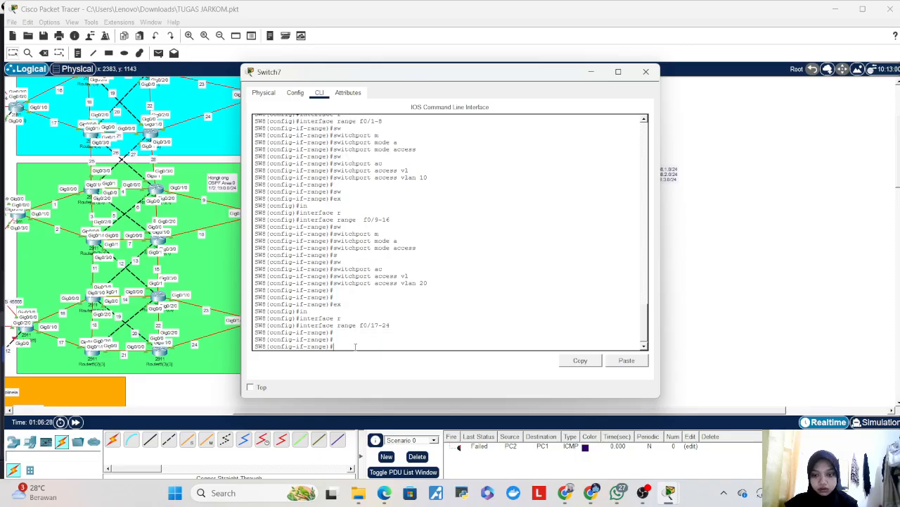
- Try the switchport access vlan command on ports f0/17-24 without a VLAN number
text(sw)
key(Tab)
text(ac)
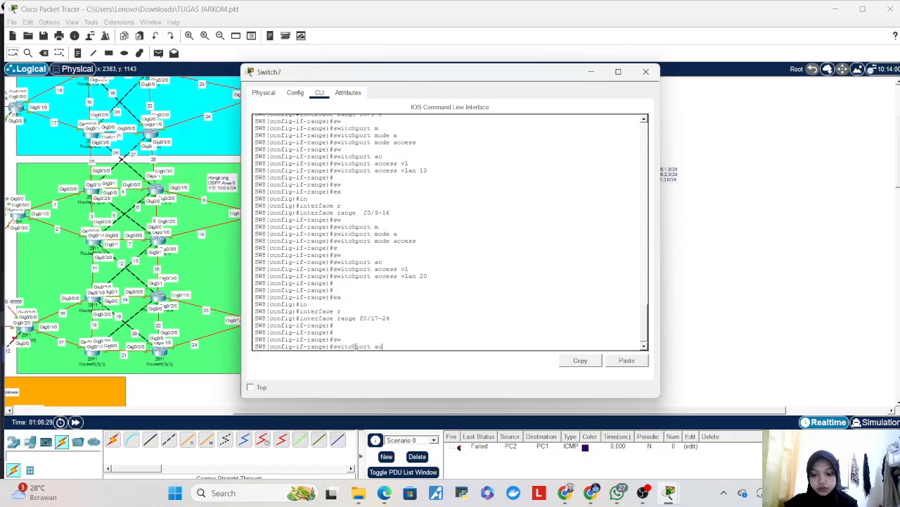
key(Tab)
text(vl)
key(Tab)
key(Return)
- Set ports f0/17-24 of SW8 to access mode
text(sw)
key(Tab)
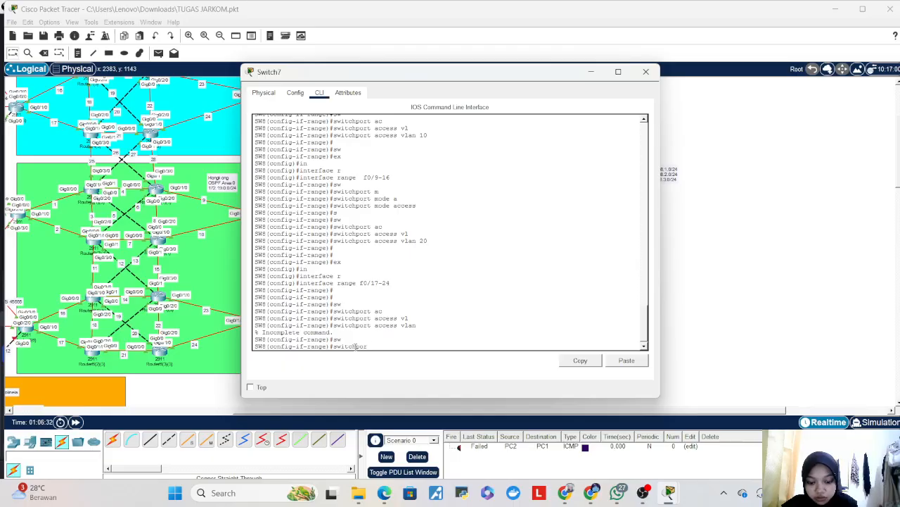
text(m)
key(Tab)
text(ac)
key(Tab)
key(Return)
- Assign ports f0/17-24 of SW8 to access VLAN 30 and leave the interface range configuration
text(sw)
key(Tab)
text(a)
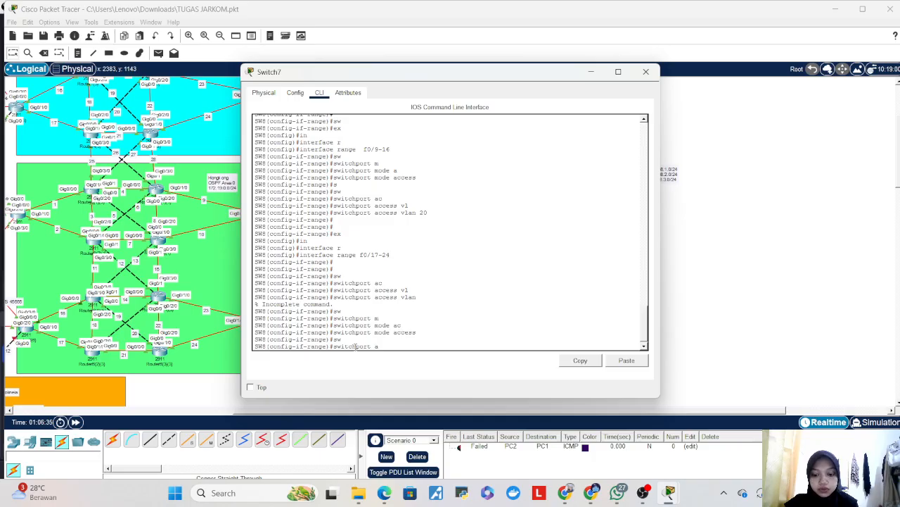
text(c)
key(Tab)
text(vl)
key(Tab)
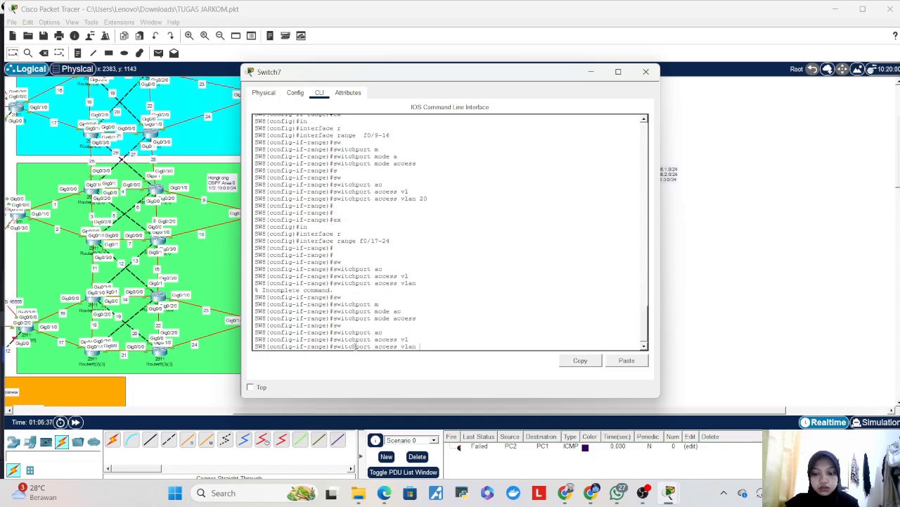
text(30)
key(Return)
key(Return)
key(Return)
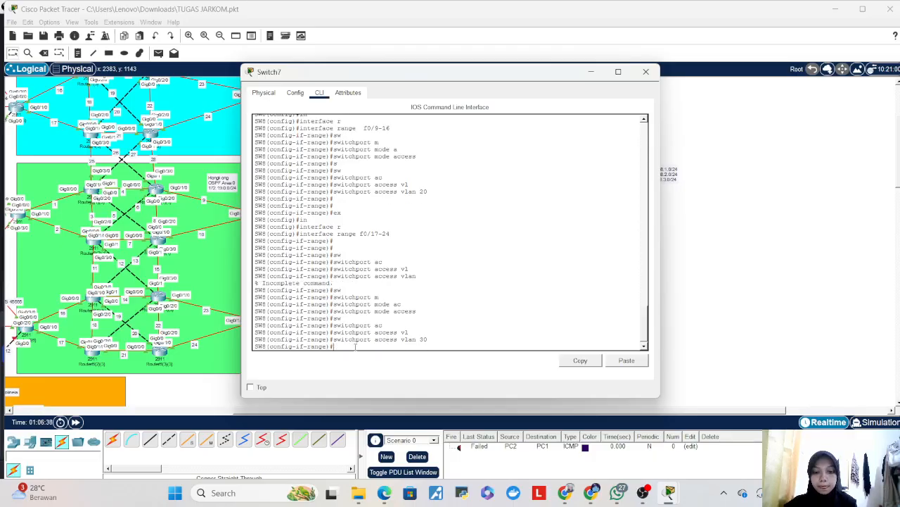
text(ex)
key(Return)
key(Return)
key(Return)
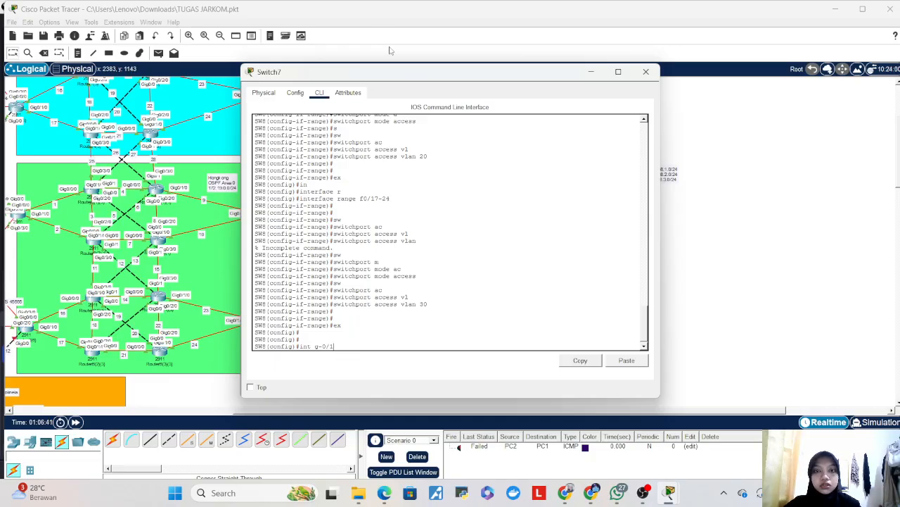
- Set interface g0/1 of SW8 to trunk mode
drag(428, 76, 550, 98)
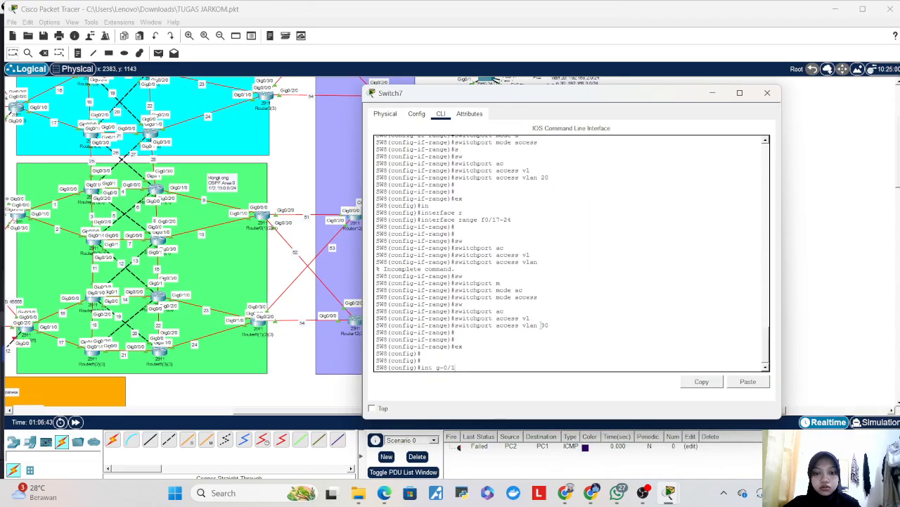
text(int g0/1)
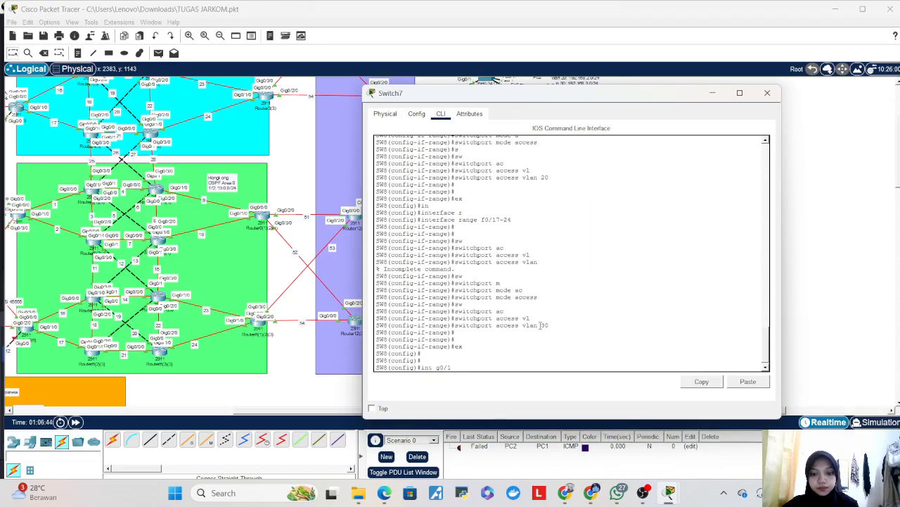
key(Return)
text(switchport m)
key(Tab)
text(m)
key(Tab)
text(tr)
key(Tab)
key(Return)
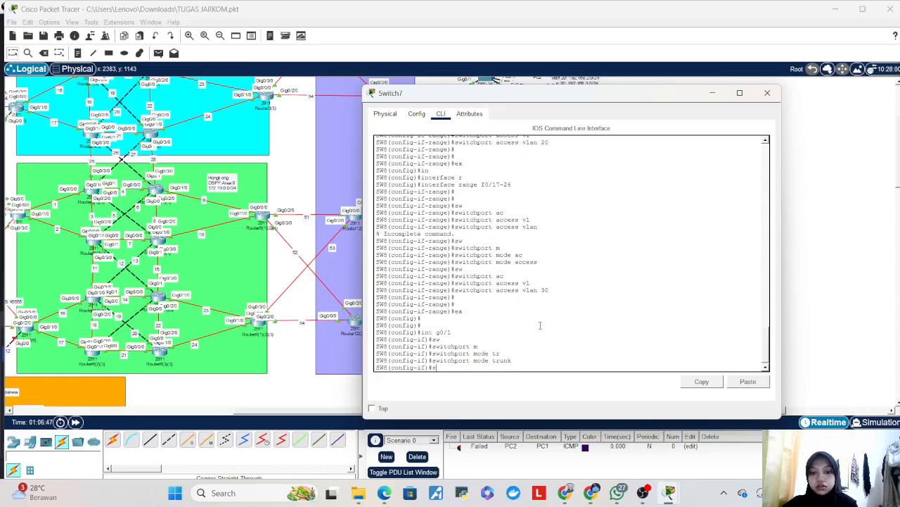
- Try to allow VLANs 10,20,30 on the g0/1 trunk of SW8 without the vlan keyword
text(switchport)
key(Tab)
text(tr)
key(Tab)
text(all)
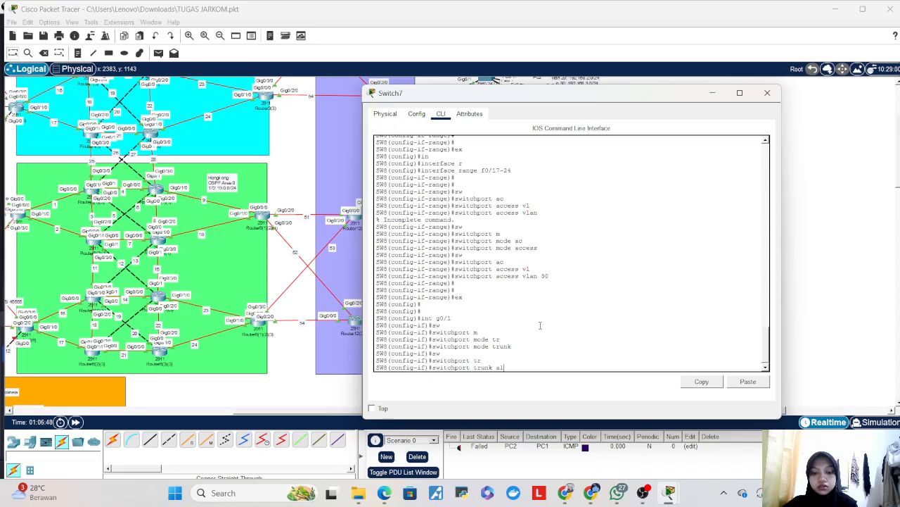
key(Tab)
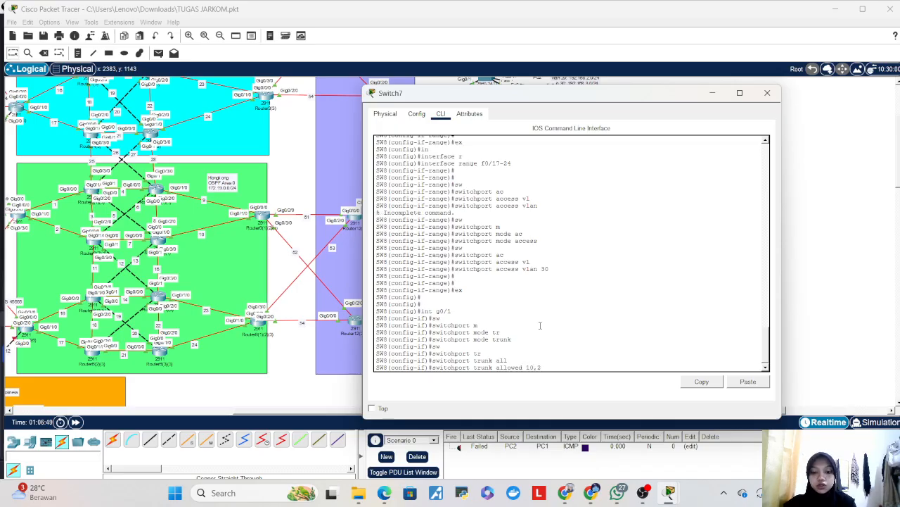
text(10,20,30)
key(Return)
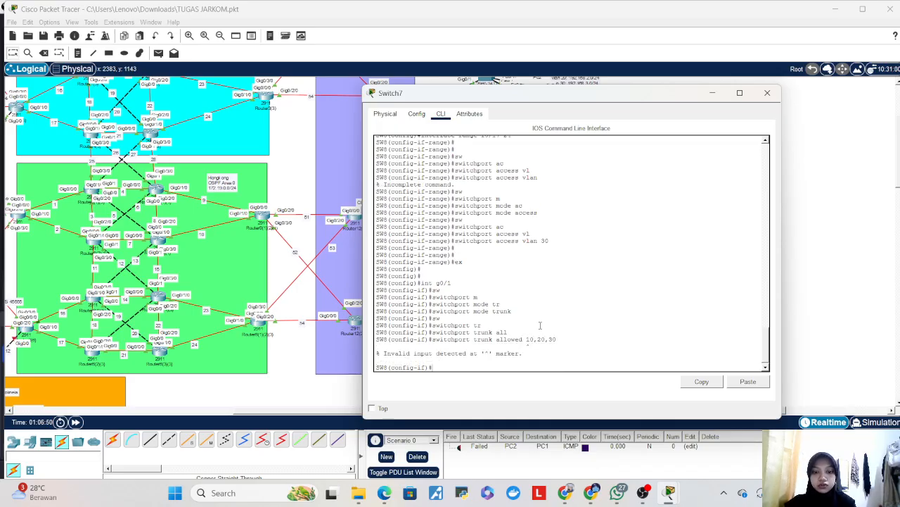
key(Return)
- Allow VLANs 10,20,30 on the g0/1 trunk of SW8 with the vlan keyword and end configuration mode
key(Up)
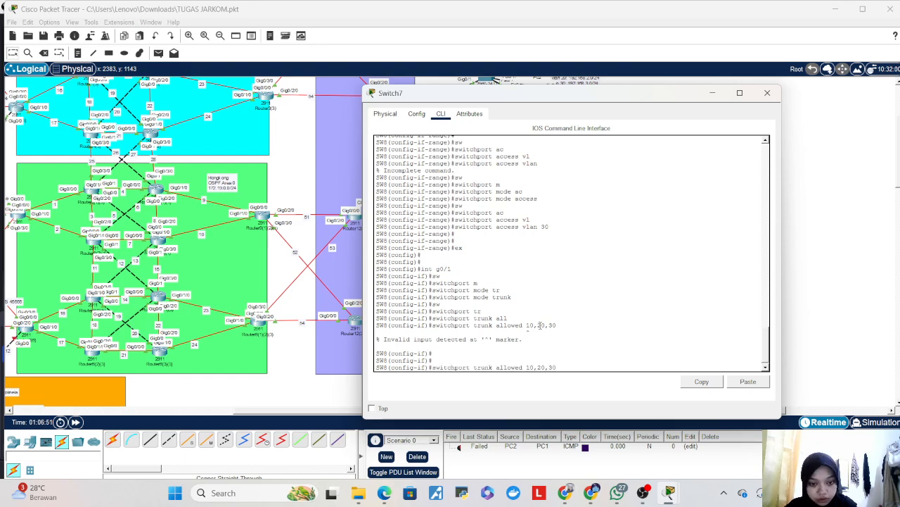
text(vlan)
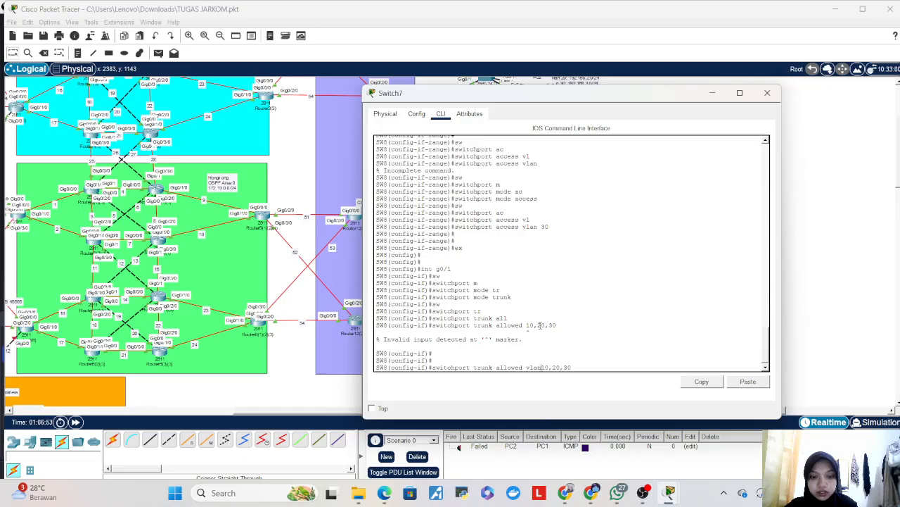
key(Return)
text(end)
key(Return)
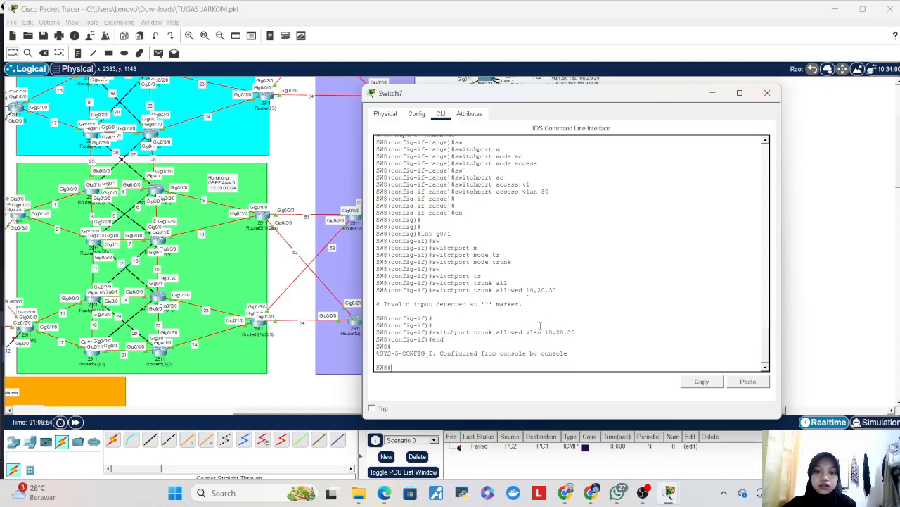
- Save the running configuration of SW8 with wr and close the Switch7 window
key(Return)
text(wr)
key(Return)
key(Return)
key(Return)
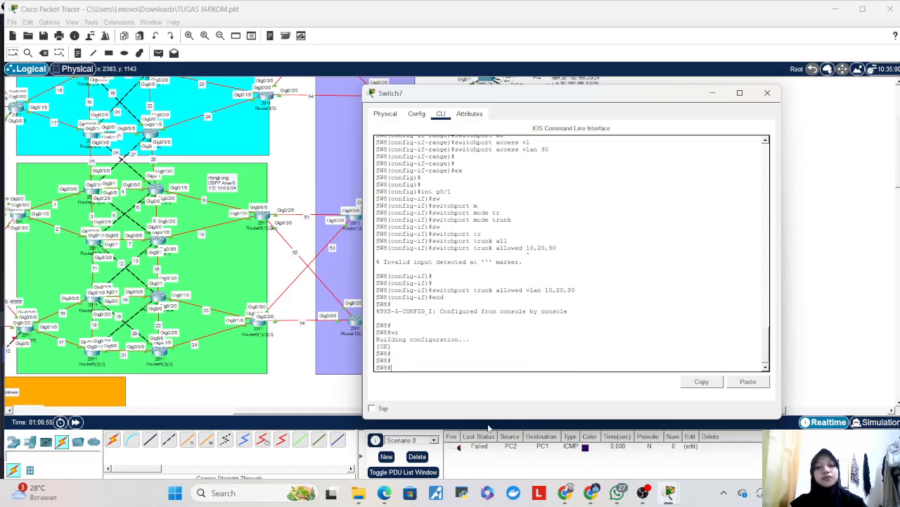
click(767, 92)
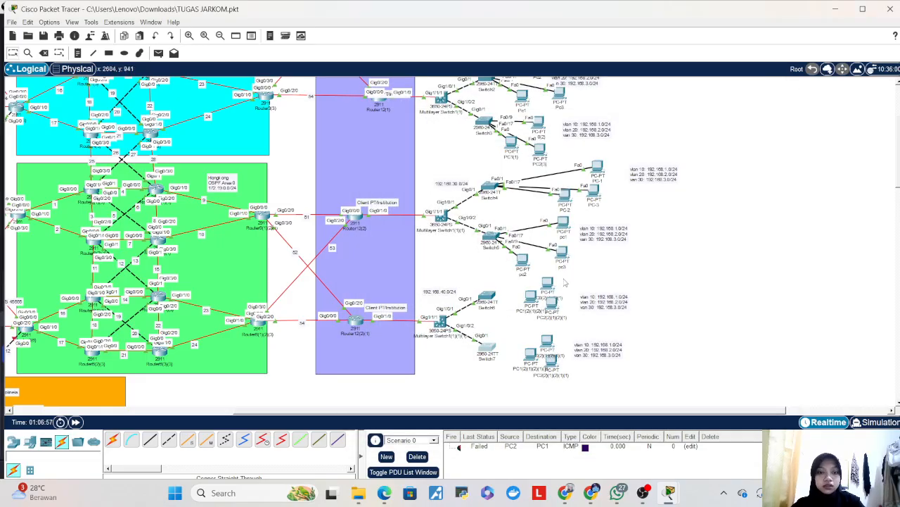
- Spread the two lower PCs beside Switch6 apart in the workspace
click(549, 285)
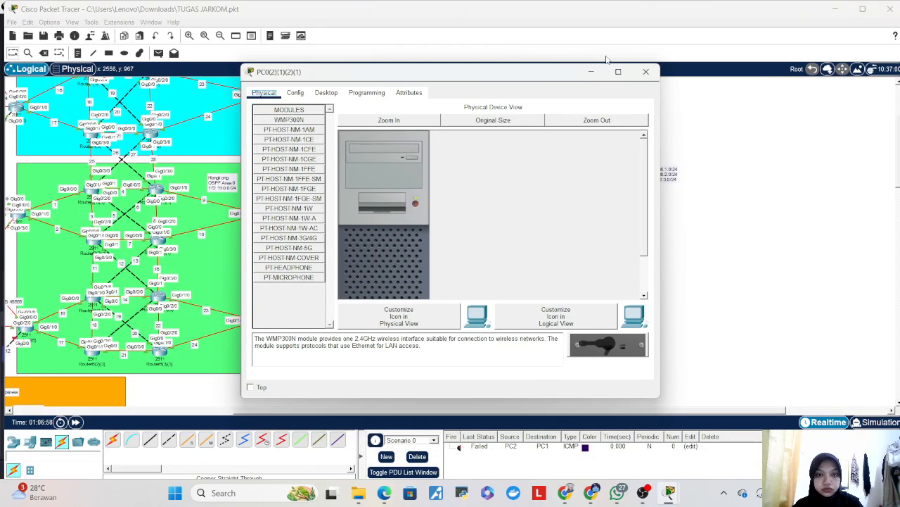
click(646, 71)
drag(563, 307, 527, 307)
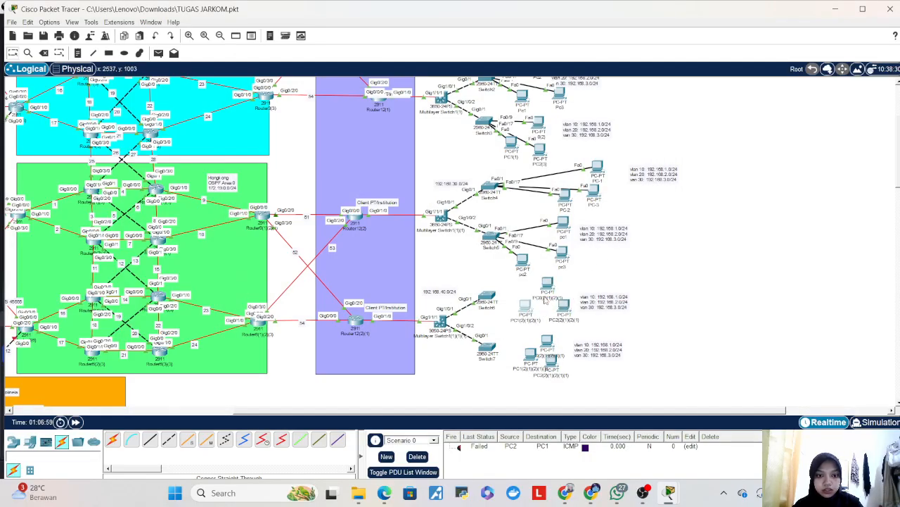
- Rename the uppermost PC of the Switch6 group as PCa
click(546, 299)
drag(548, 299, 580, 300)
text(a)
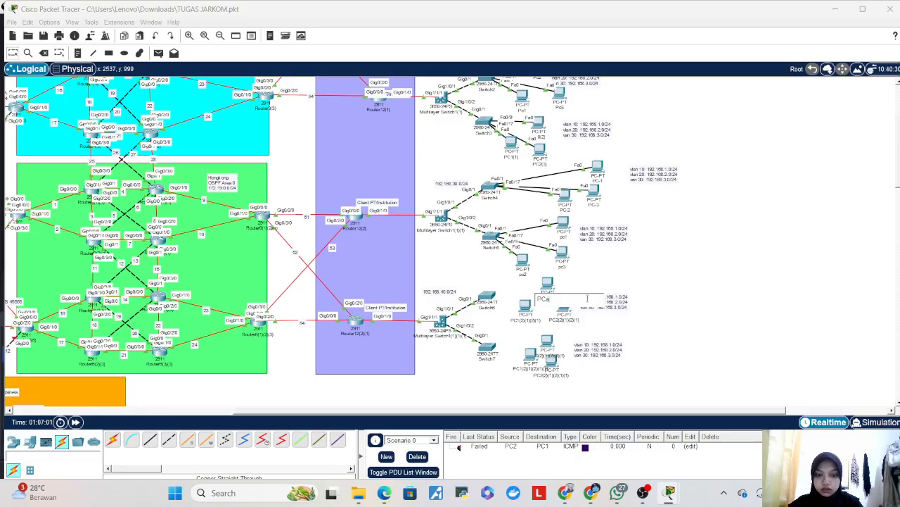
click(531, 325)
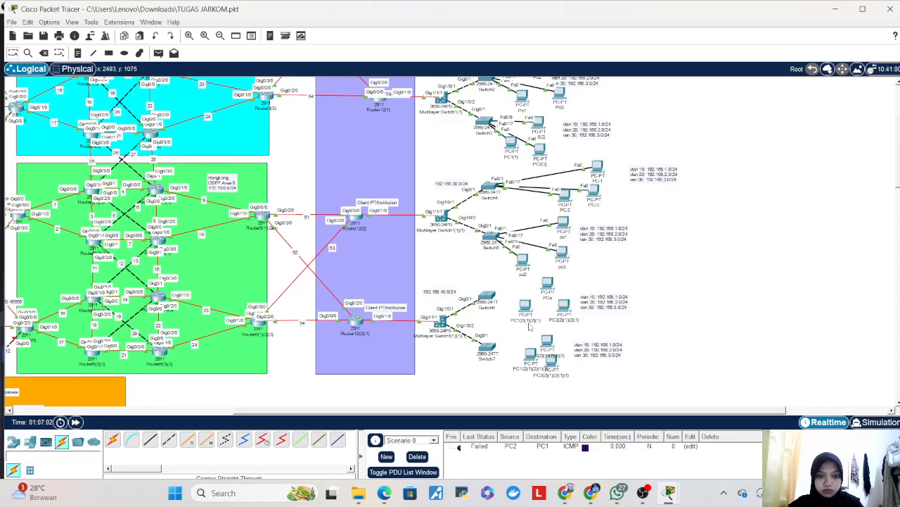
- Rename the PC below PCa that is nearest to Switch6 as PCb
click(534, 321)
mouse_move(539, 322)
mouse_down()
mouse_move(555, 322)
mouse_move(523, 322)
mouse_up()
text(b)
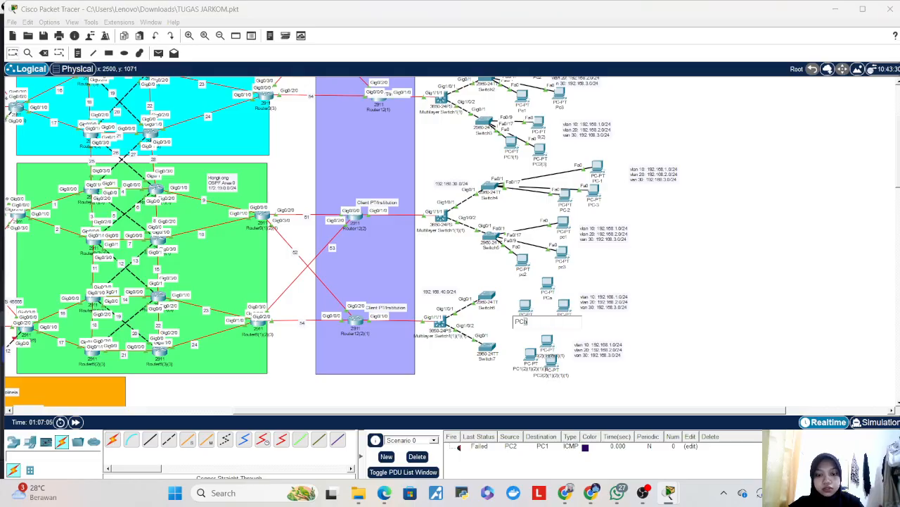
click(632, 327)
- Rename the third PC of the Switch6 group, beside PCb, as PCc
click(568, 322)
click(568, 321)
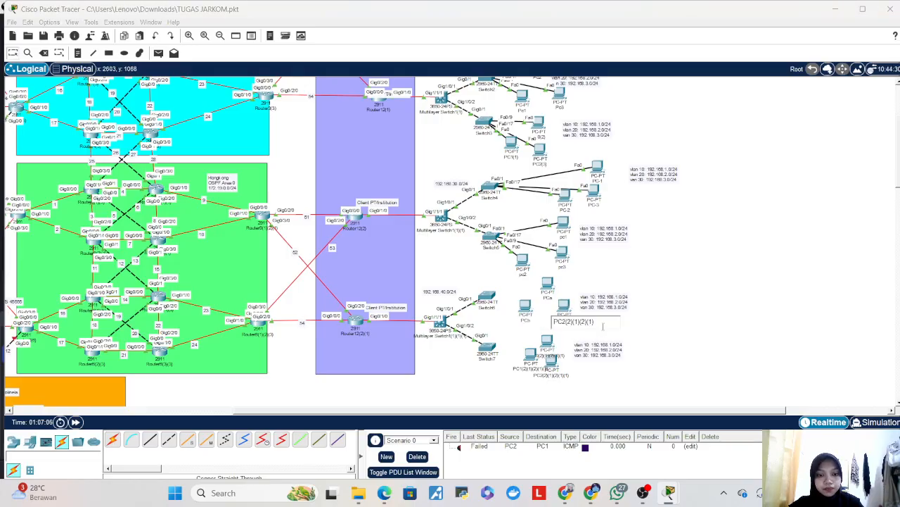
drag(597, 322, 562, 322)
text(c)
key(Return)
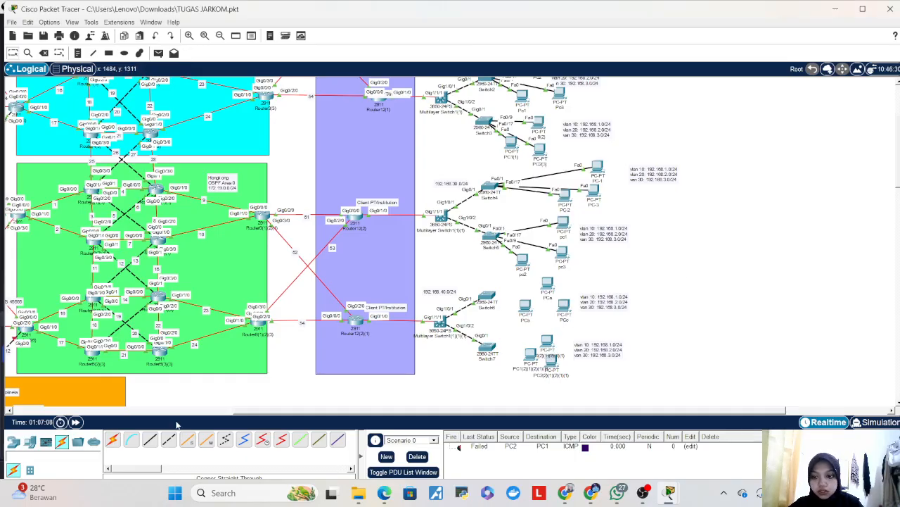
- Connect FastEthernet0/1 of Switch6 to FastEthernet0 of PCa with a copper straight-through cable
click(150, 439)
click(487, 301)
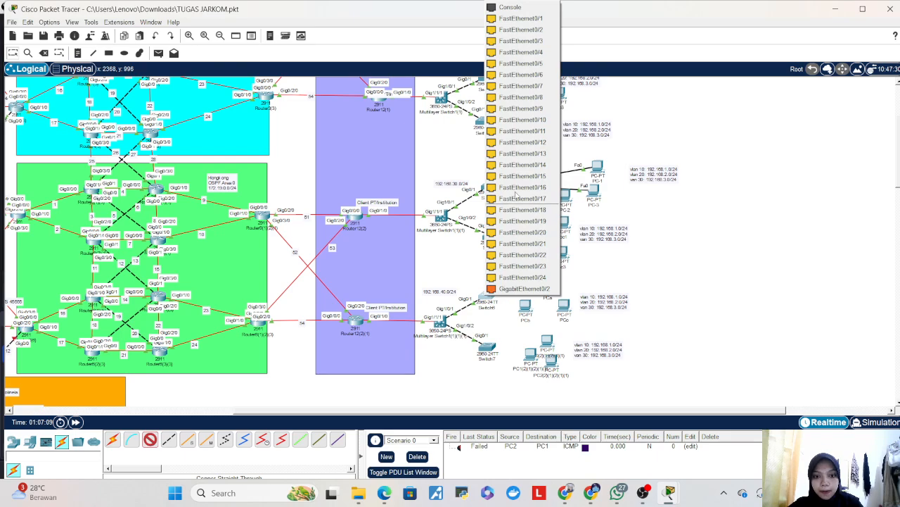
click(521, 19)
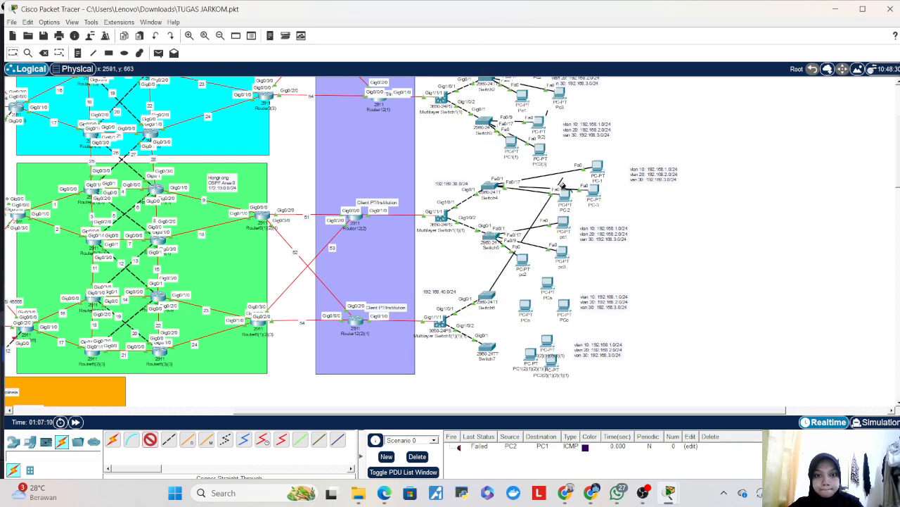
click(548, 282)
click(581, 322)
- Connect FastEthernet0/9 of Switch6 to FastEthernet0 of PCb with a copper straight-through cable
click(150, 439)
click(490, 299)
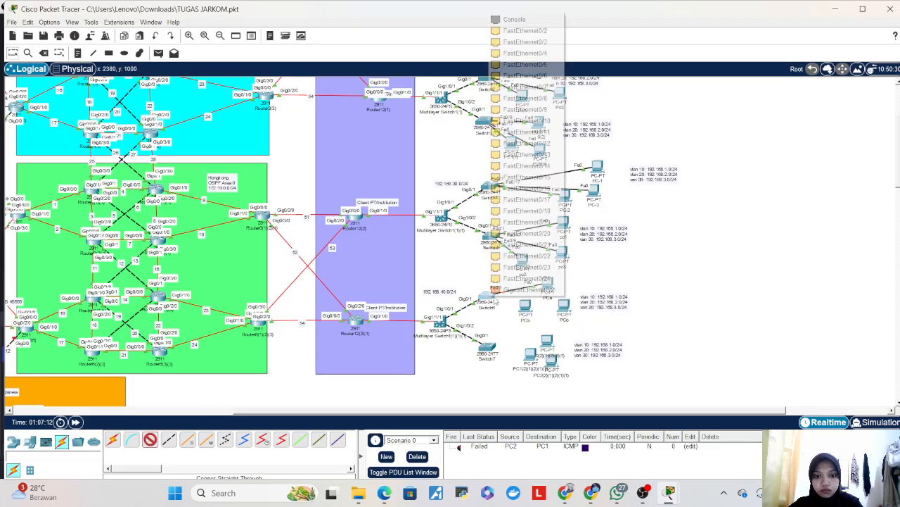
click(521, 109)
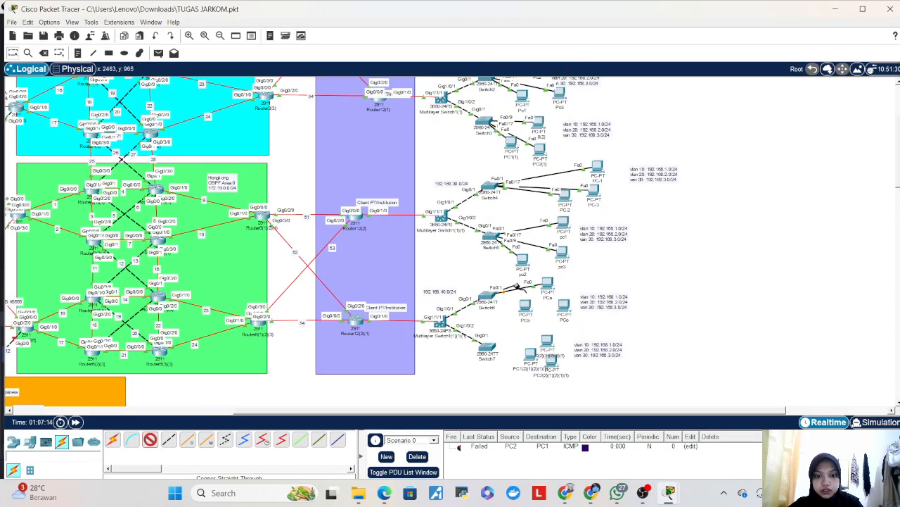
click(525, 304)
click(548, 346)
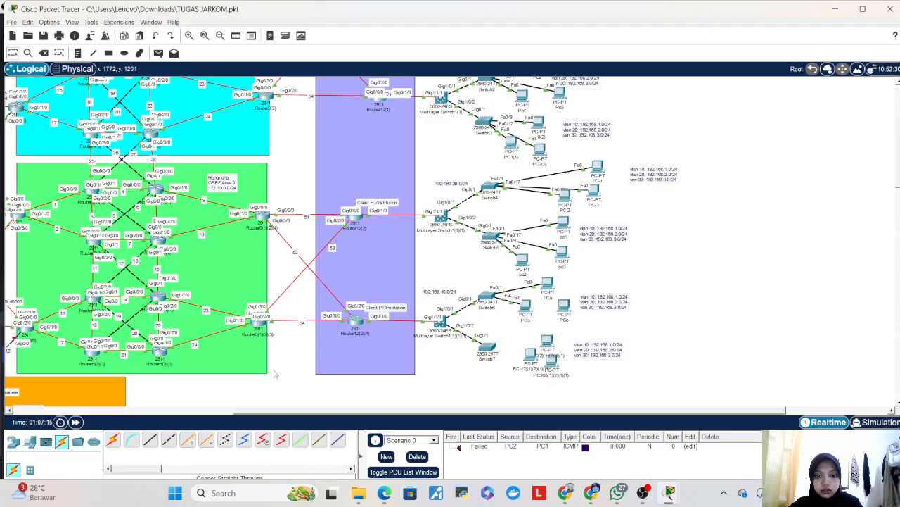
- Connect FastEthernet0/17 of Switch6 to FastEthernet0 of PCc with a copper straight-through cable
click(149, 439)
click(490, 299)
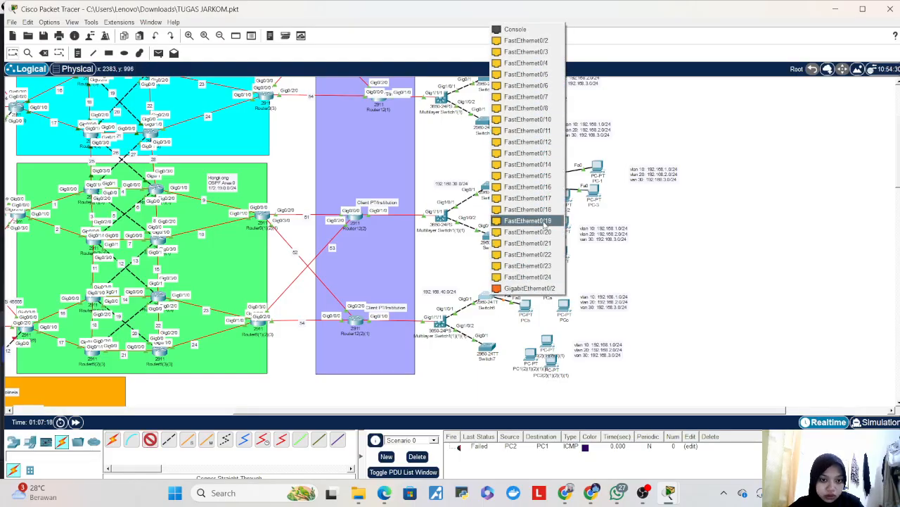
click(529, 197)
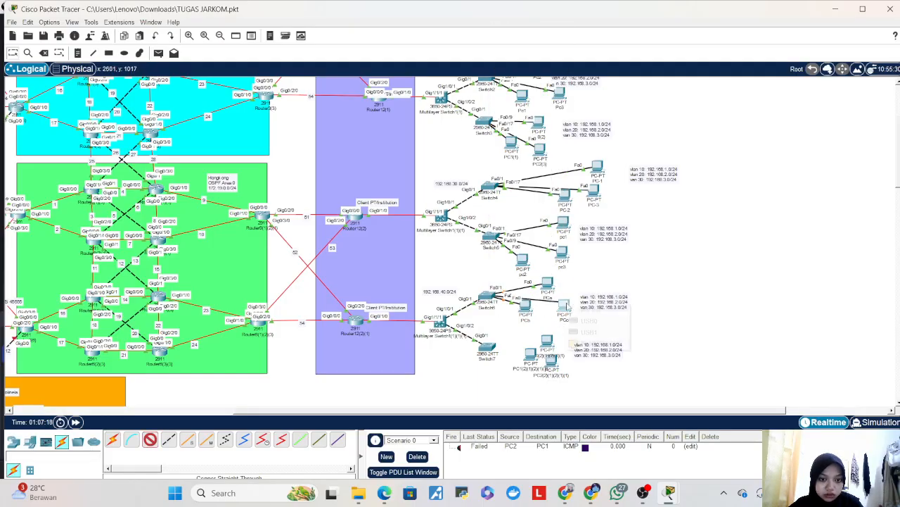
click(565, 302)
click(598, 332)
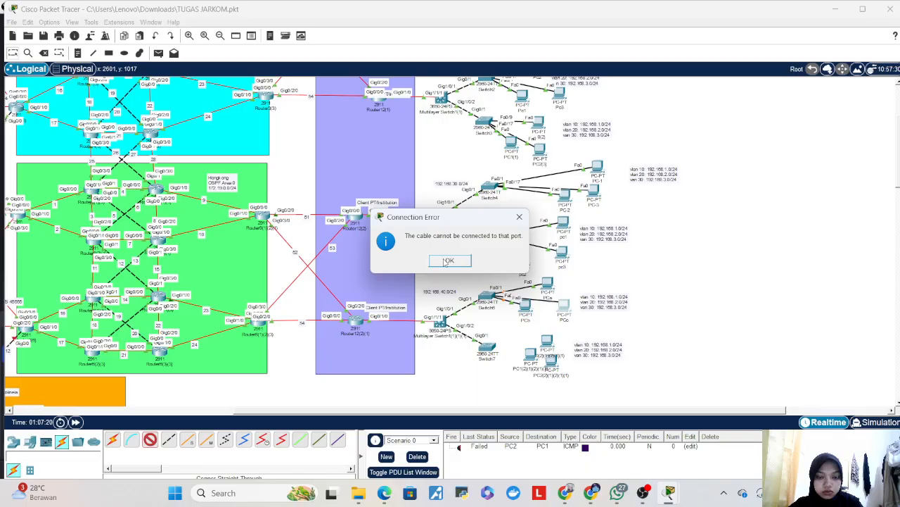
click(449, 261)
click(564, 304)
click(595, 349)
- Give PCa the static IPv4 address 192.168.1.10 with subnet mask 255.255.255.0
click(548, 285)
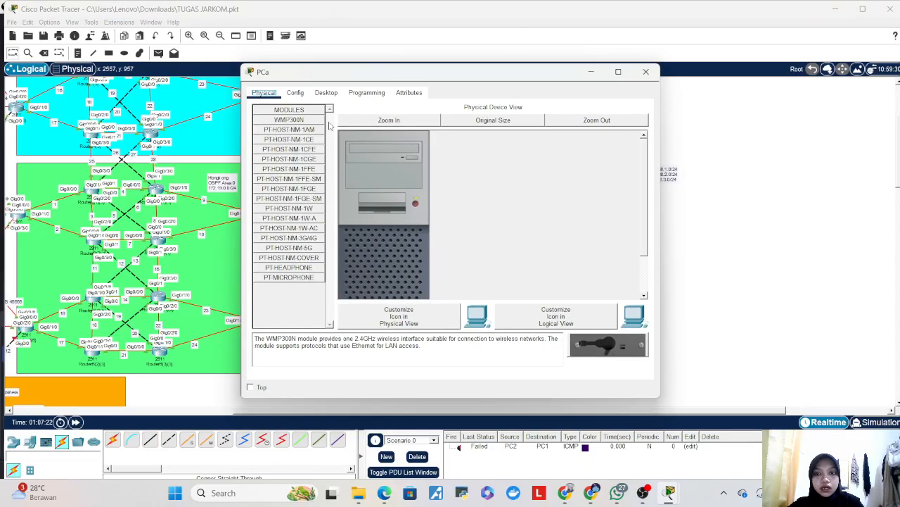
click(325, 92)
click(291, 131)
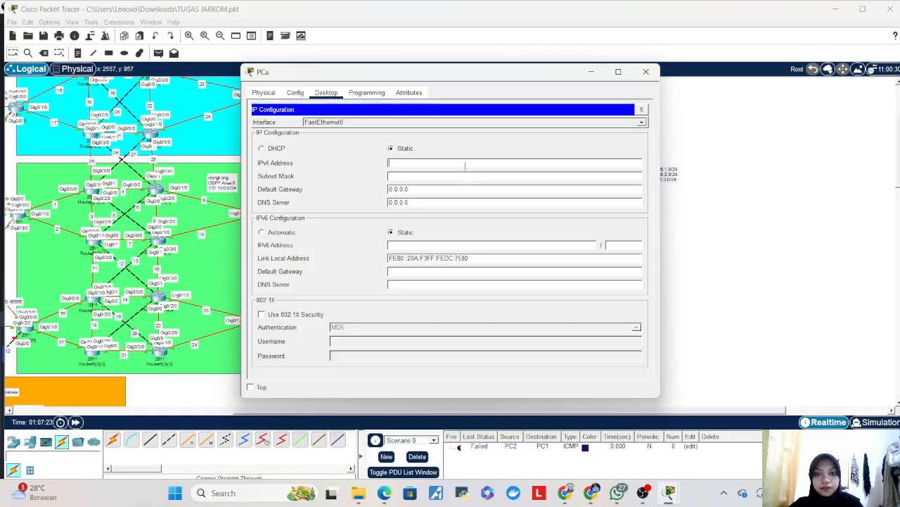
text(192.168.1.10)
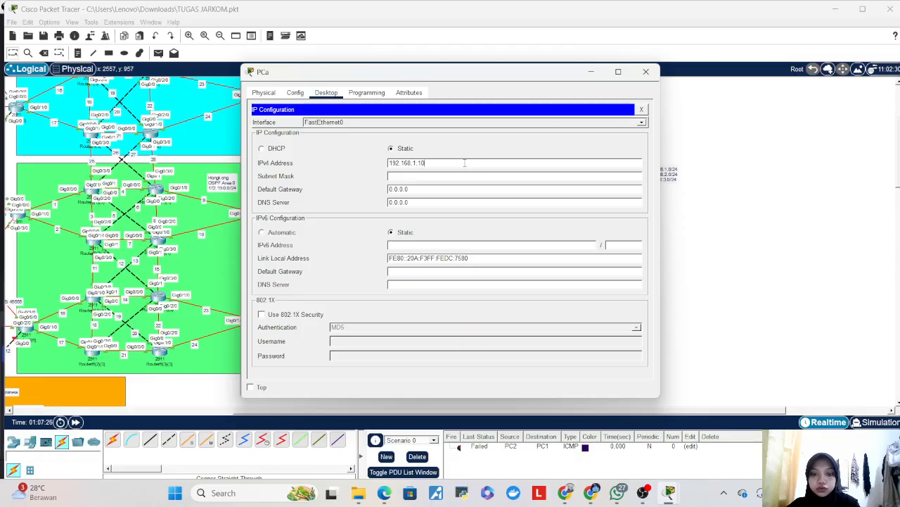
key(Tab)
- Set PCa's default gateway to 192.168.1.1 and DNS server to 30.0.0.30, select the DNS address and close the PC window
key(Tab)
text(1)
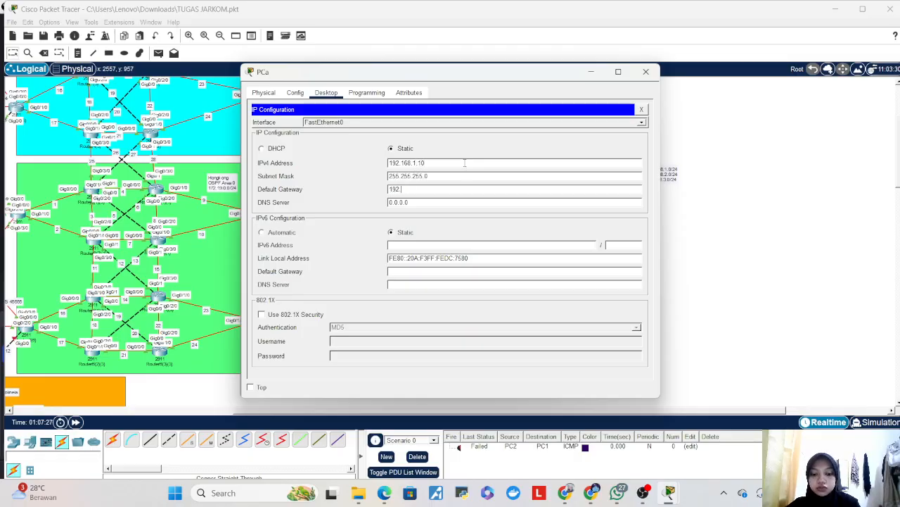
text(92.168.1.1)
key(Tab)
text(30)
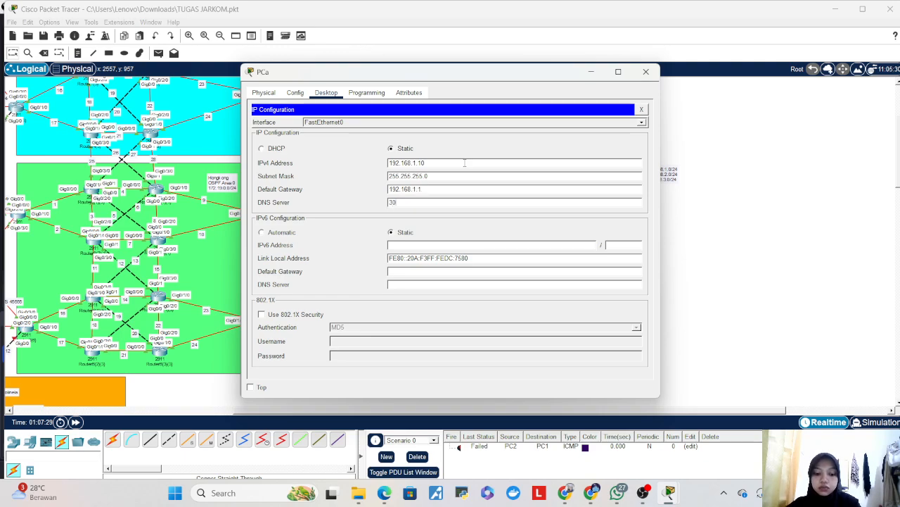
text(.0.0.30)
key(ctrl+a)
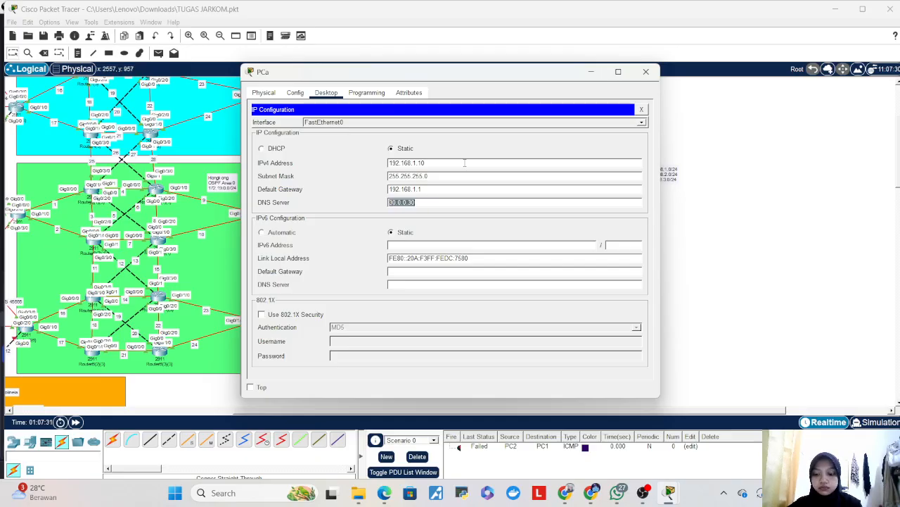
click(646, 71)
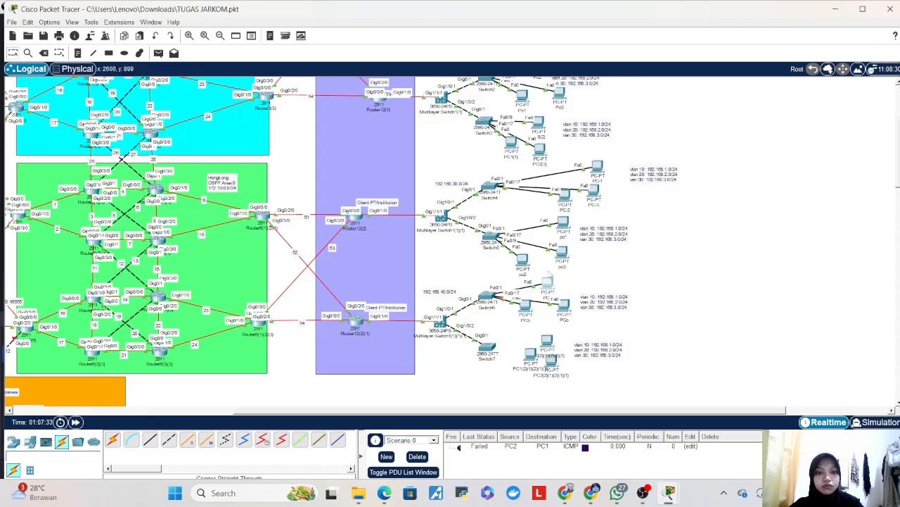
- Give PCb the static IPv4 address 192.168.2.10 with subnet mask 255.255.255.0
click(526, 307)
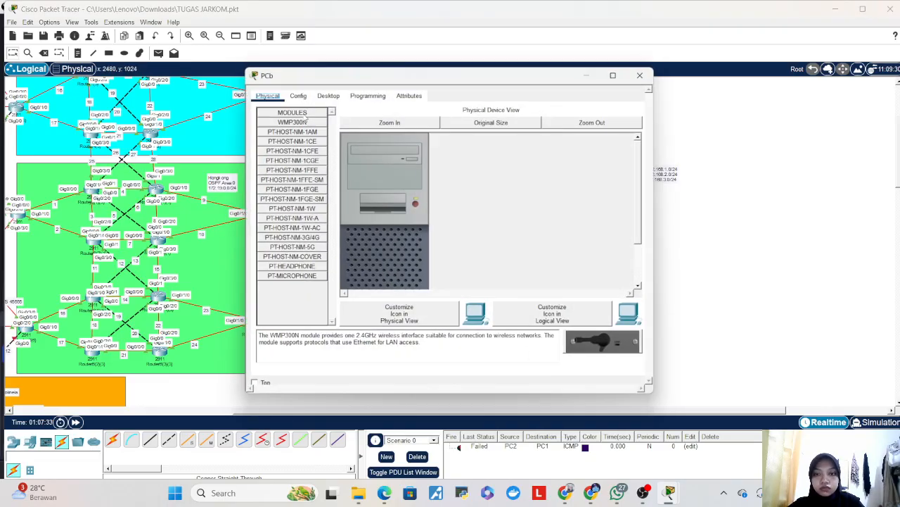
click(326, 92)
click(289, 125)
click(403, 164)
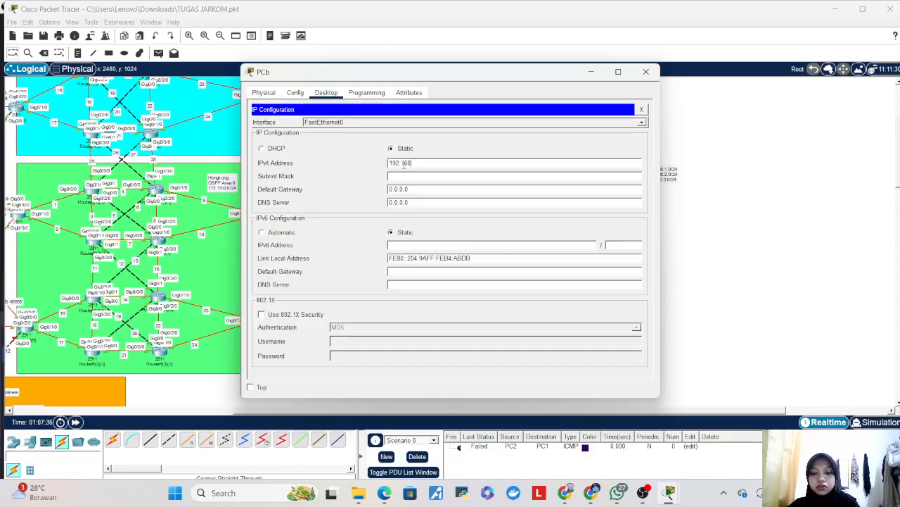
text(192.168.2.10)
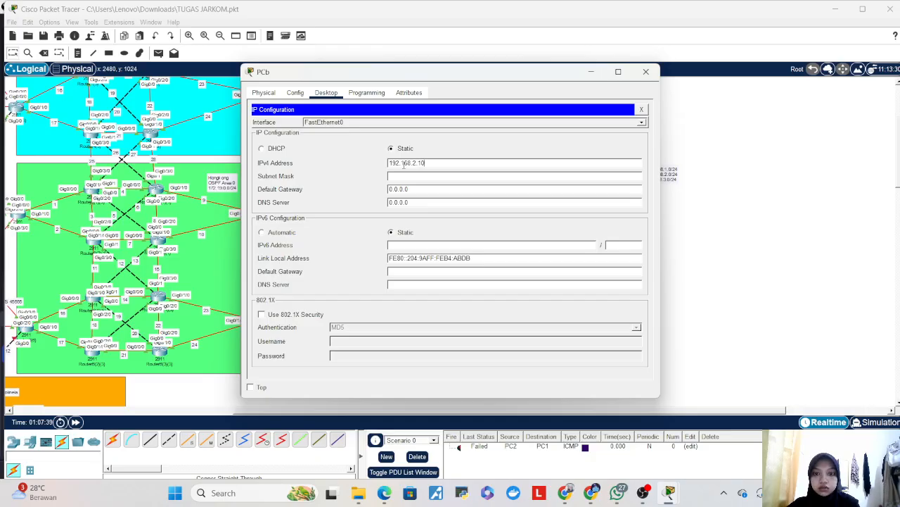
key(Tab)
- Set PCb's default gateway to 192.168.2.1 and DNS server to 30.0.0.30
key(Tab)
text(1)
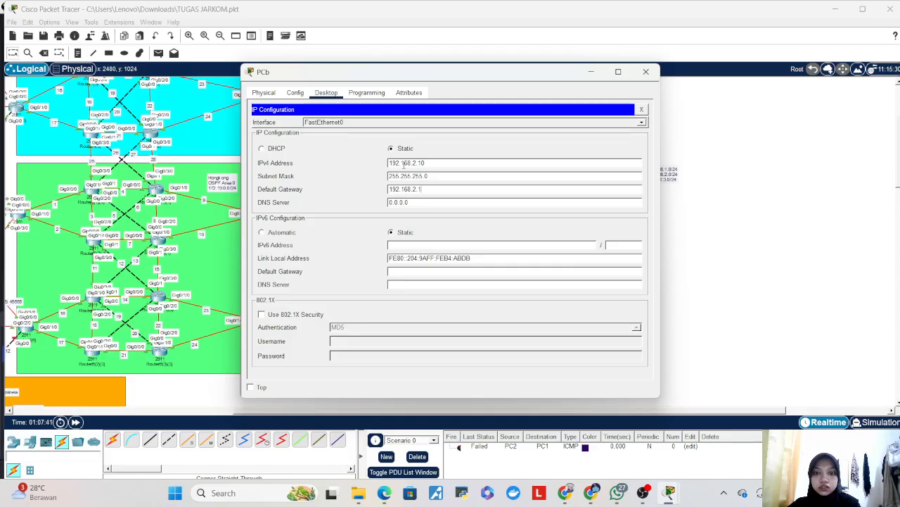
key(Tab)
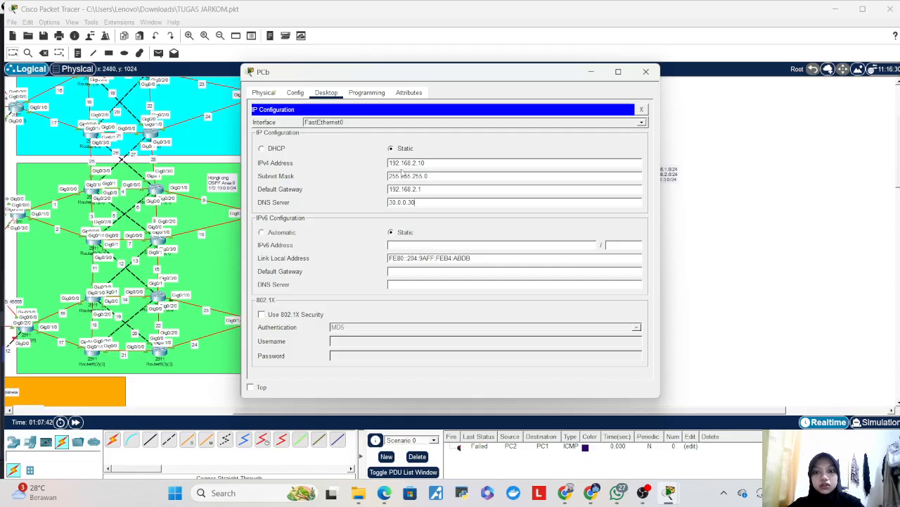
- Close PCb's window and give PCc the static IPv4 address 192.168.3.10 with subnet mask 255.255.255.0
click(646, 71)
click(565, 307)
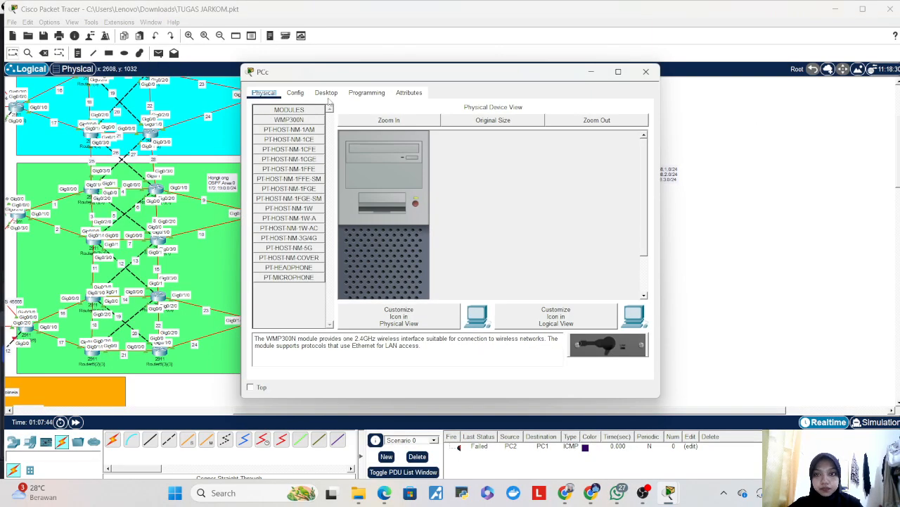
click(329, 93)
click(295, 131)
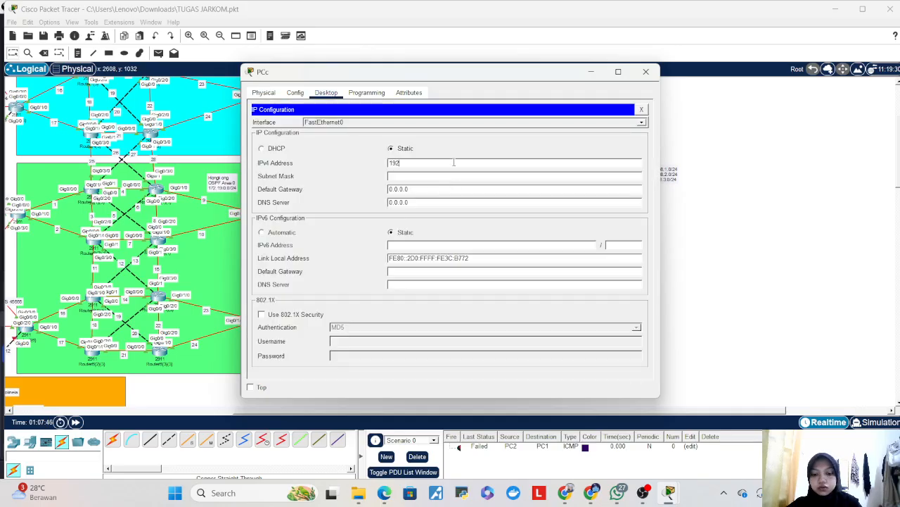
text(192.168.3.10)
key(Tab)
- Set PCc's default gateway to 192.168.3.1 and DNS server to 30.0.0.30, and close the PC window
key(Tab)
text(192)
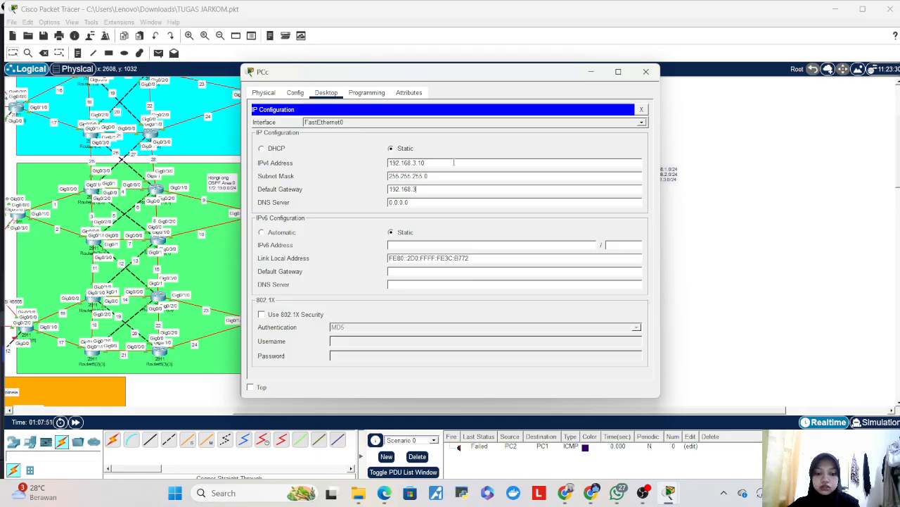
text(.168.3.1)
key(Tab)
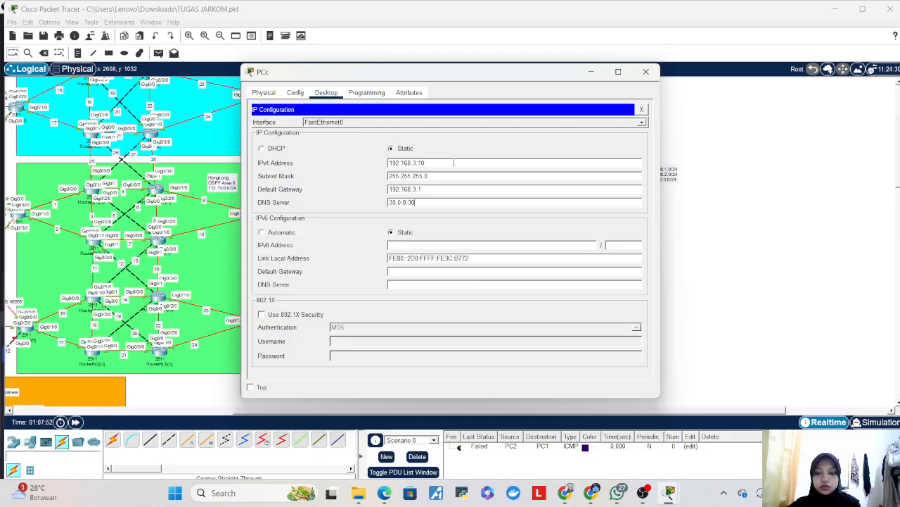
click(645, 71)
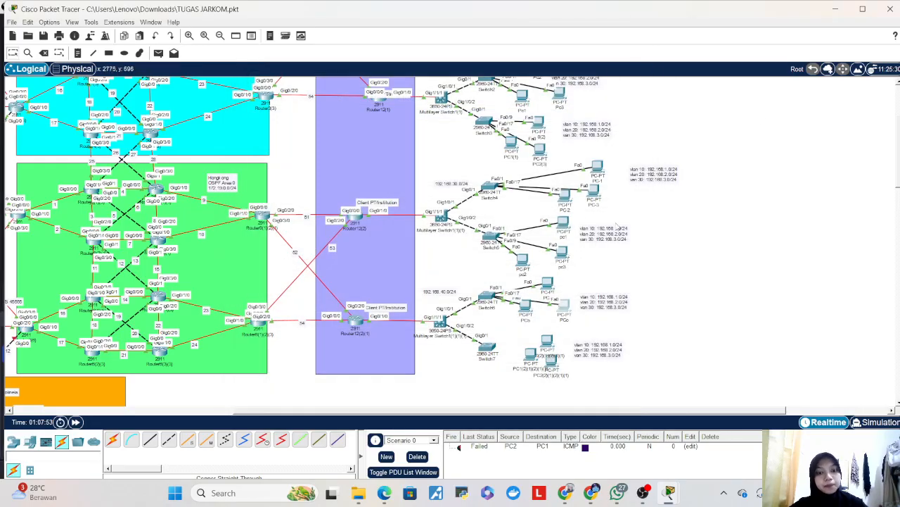
- Move the three uncabled PCs near Switch7 slightly down and set the uppermost one a little apart from the others
drag(519, 345, 549, 373)
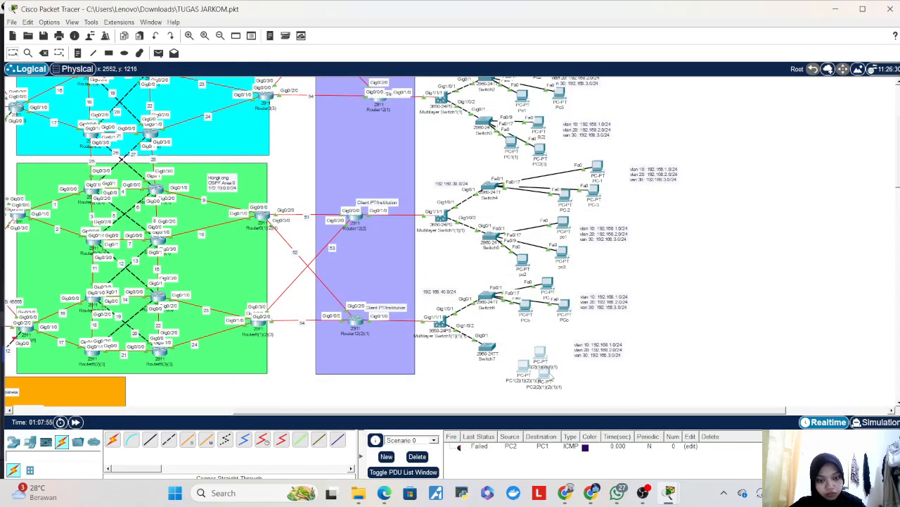
click(564, 364)
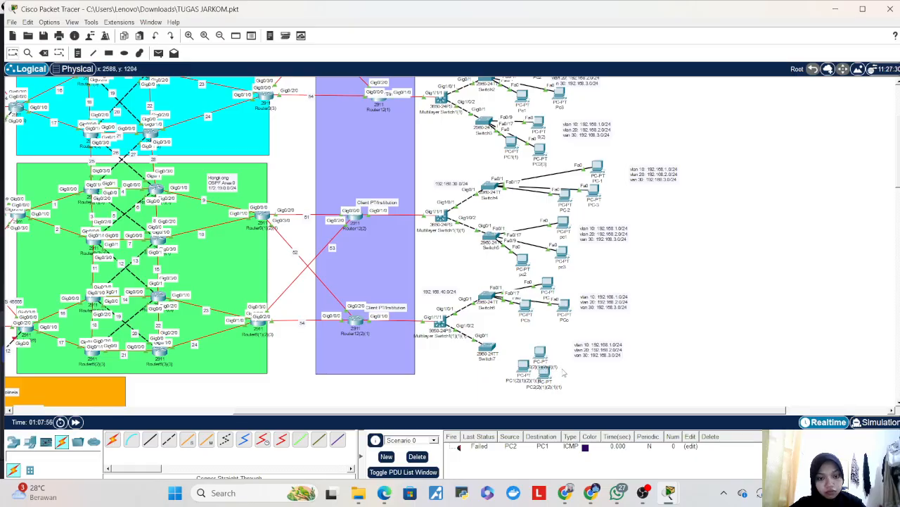
drag(541, 357, 550, 352)
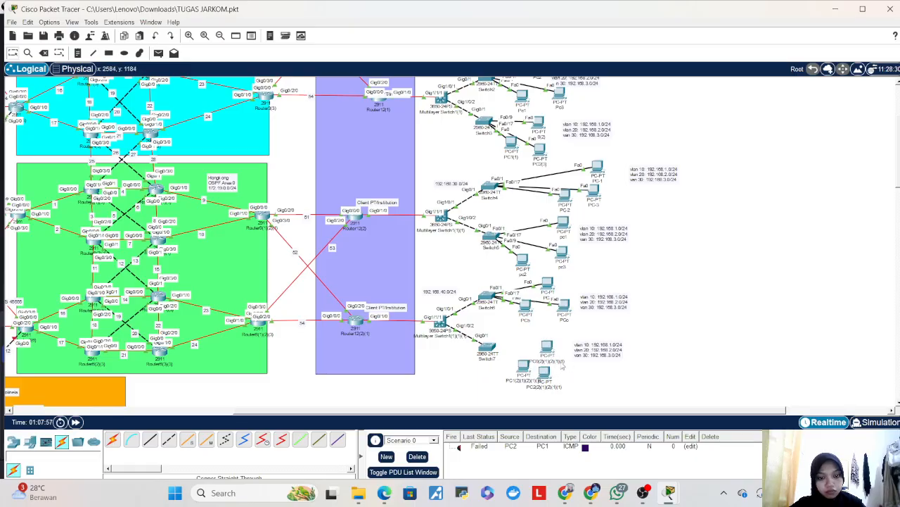
- Rename the uppermost PC near Switch7 as PCA
click(559, 363)
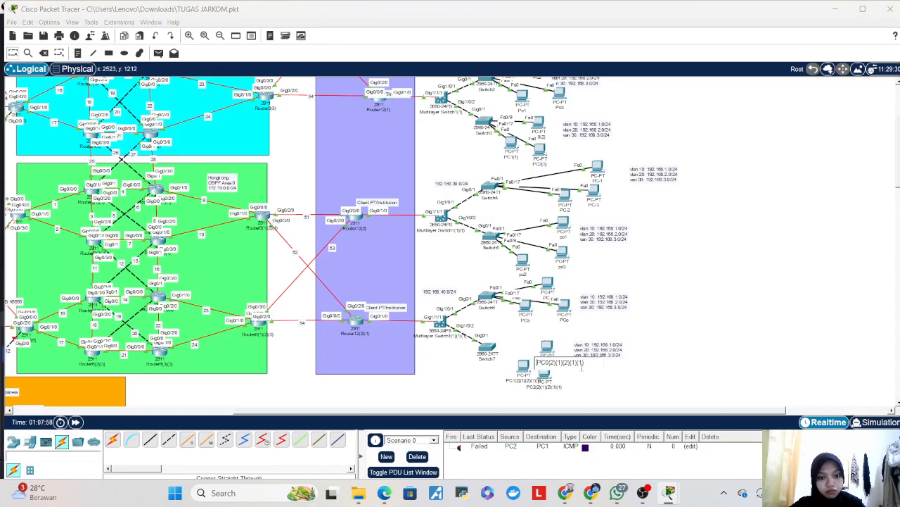
drag(586, 363, 545, 363)
text(A)
key(Return)
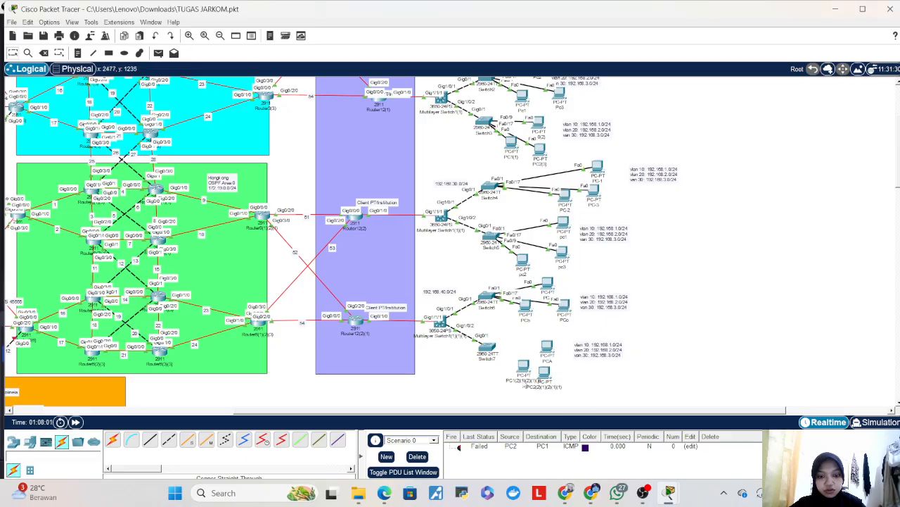
- Move the PC beneath Switch7 away from its neighbour and rename it as PCB
mouse_move(523, 370)
mouse_down()
mouse_move(512, 370)
mouse_move(515, 381)
mouse_up()
click(514, 382)
text(B)
key(Return)
- Rename the remaining uncabled PC below PCA as PCC
click(559, 387)
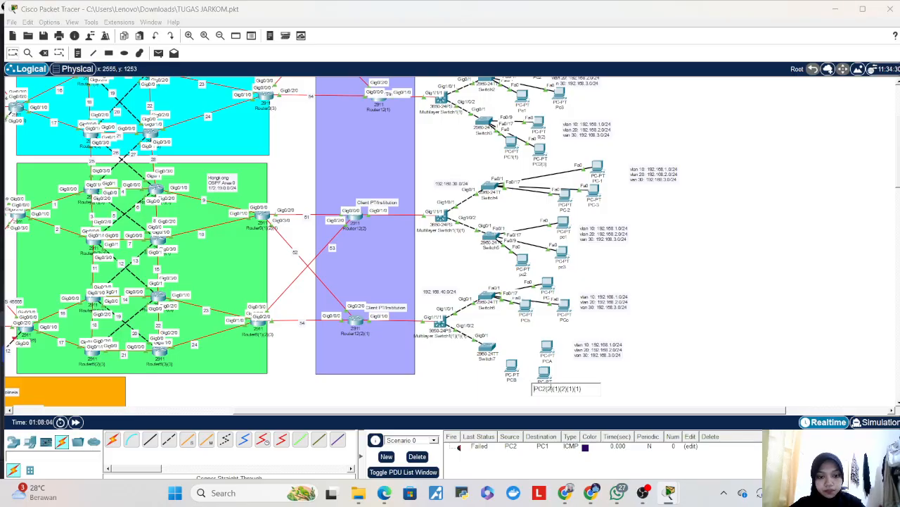
drag(582, 389, 542, 389)
text(C)
key(Return)
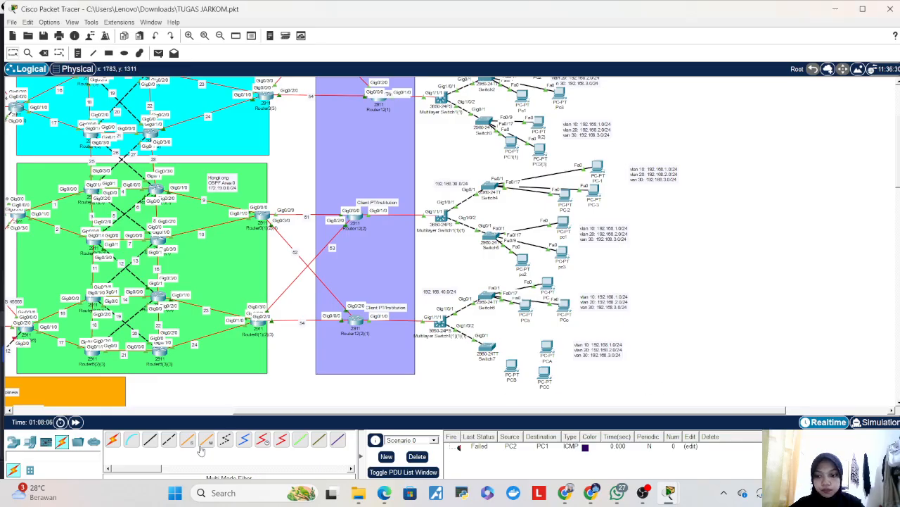
- Connect Switch7's FastEthernet0/1 to PCA's FastEthernet0 with a copper straight-through cable
click(150, 440)
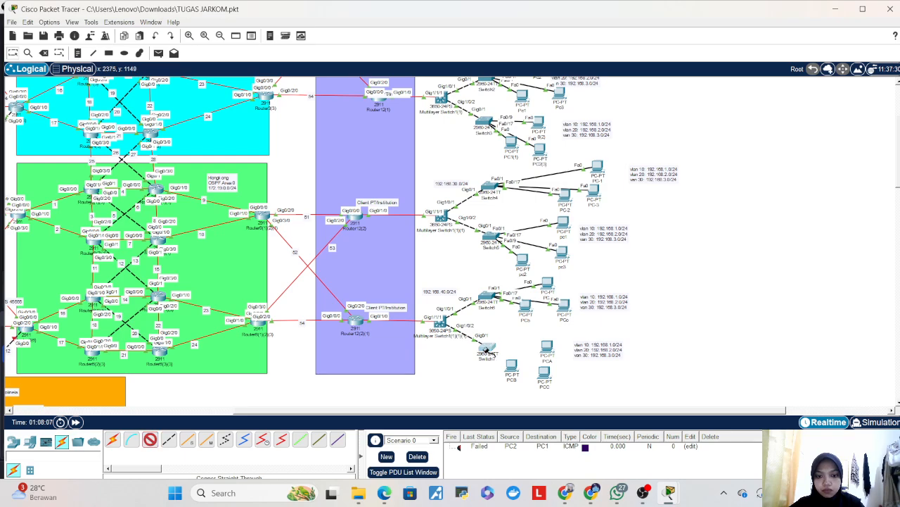
click(486, 350)
click(522, 73)
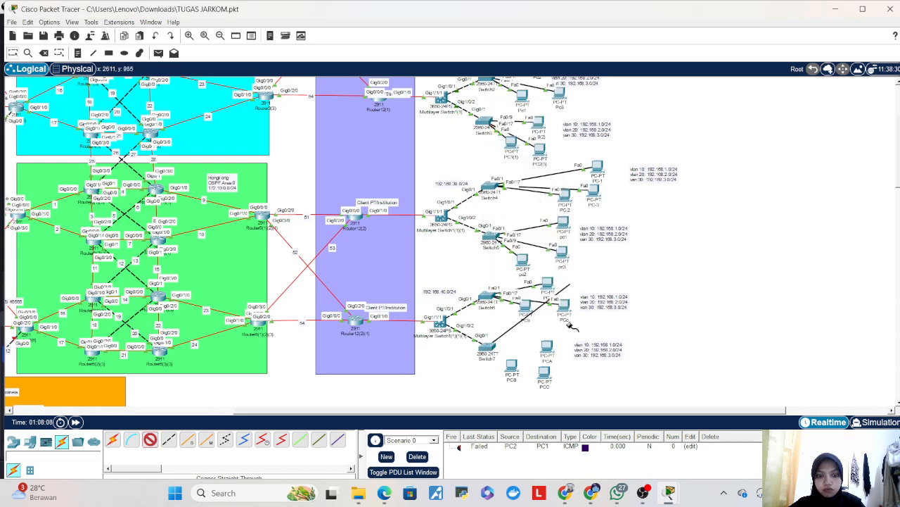
click(546, 346)
click(573, 383)
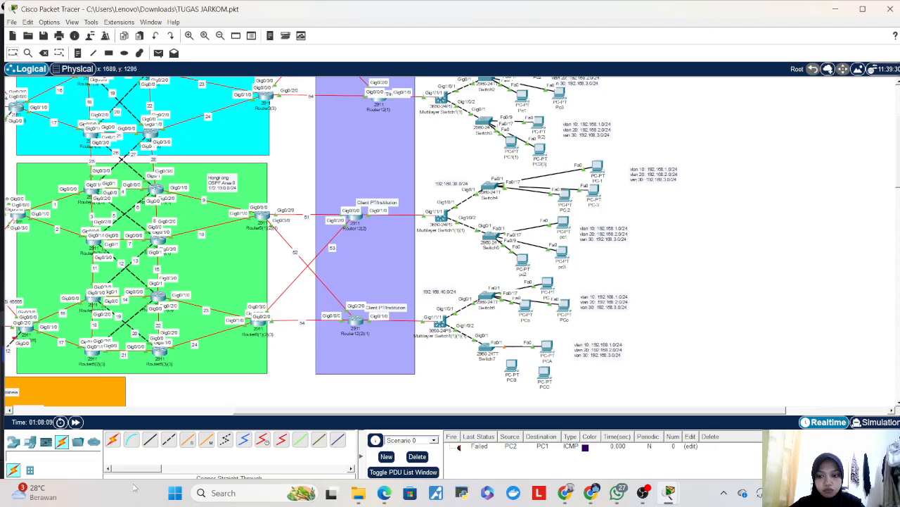
- Connect Switch7's FastEthernet0/9 to PCB's FastEthernet0 with a copper straight-through cable
click(149, 440)
click(486, 352)
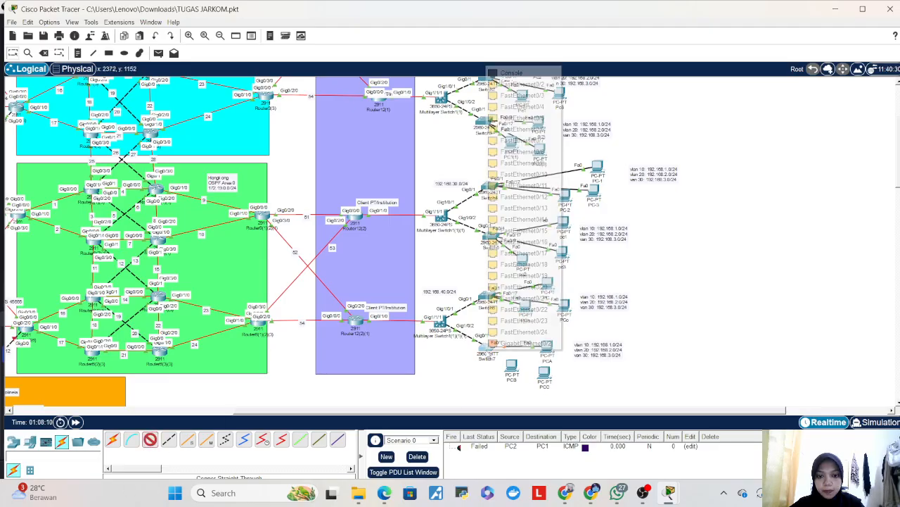
click(538, 167)
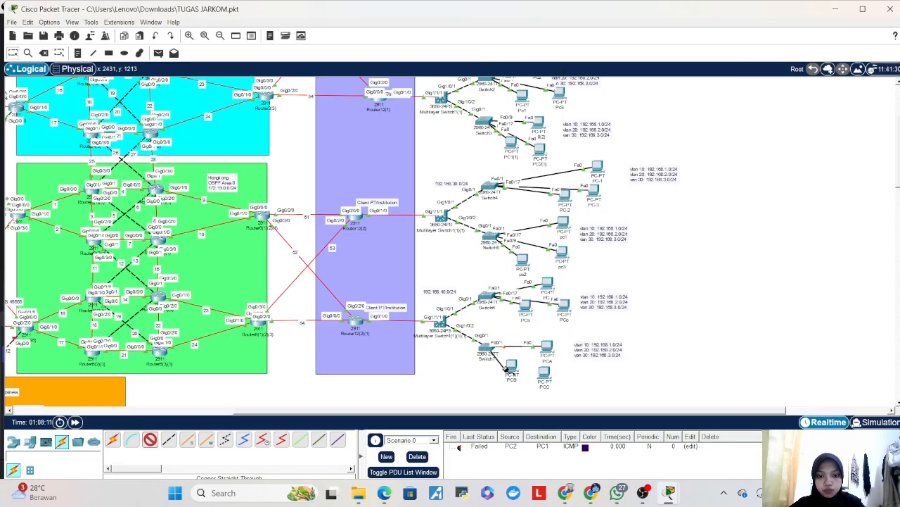
click(511, 373)
click(552, 410)
- Connect Switch7's FastEthernet0/17 to PCC's FastEthernet0 with a copper straight-through cable
click(149, 440)
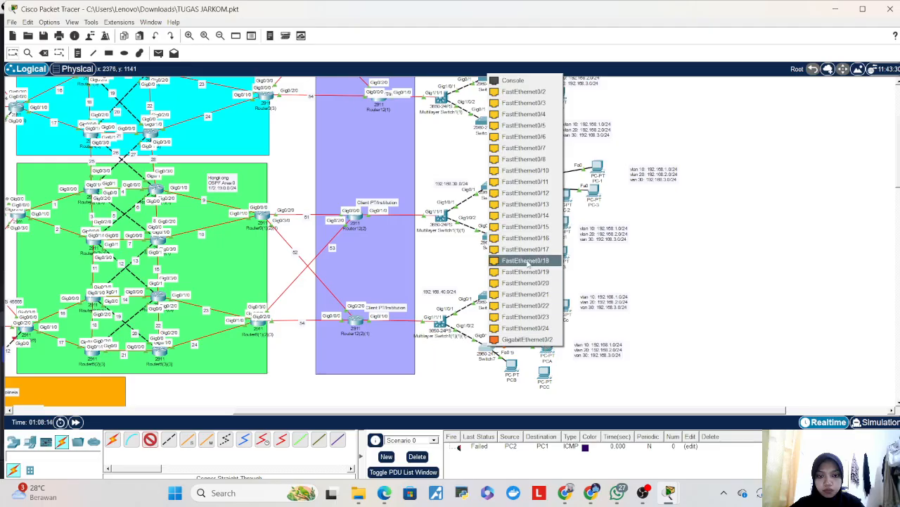
click(524, 249)
click(555, 376)
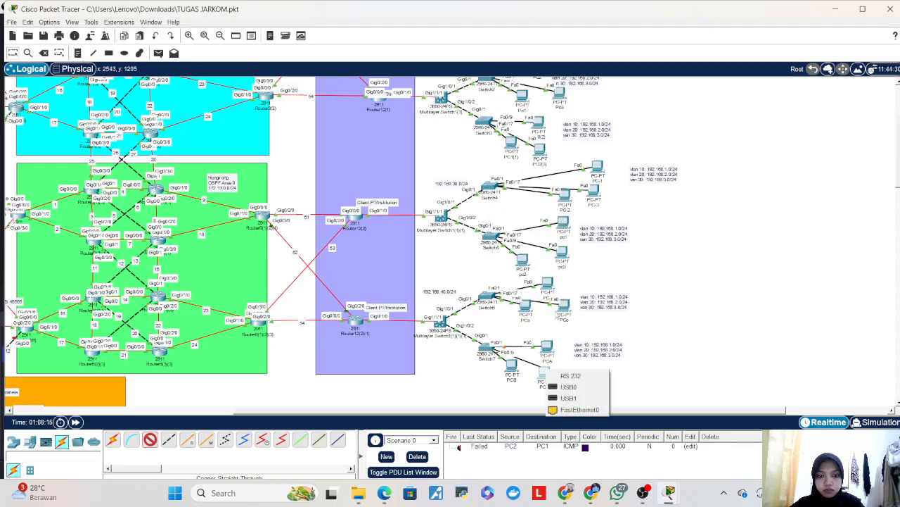
click(577, 403)
- Give PCA the static IPv4 address 192.168.1.20 with subnet mask 255.255.255.0
click(549, 344)
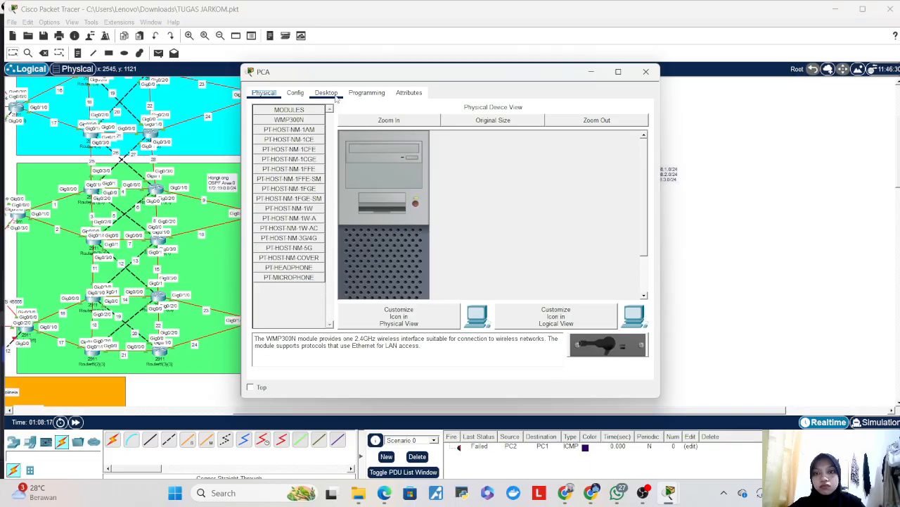
click(326, 92)
click(291, 130)
text(192.168.1.20)
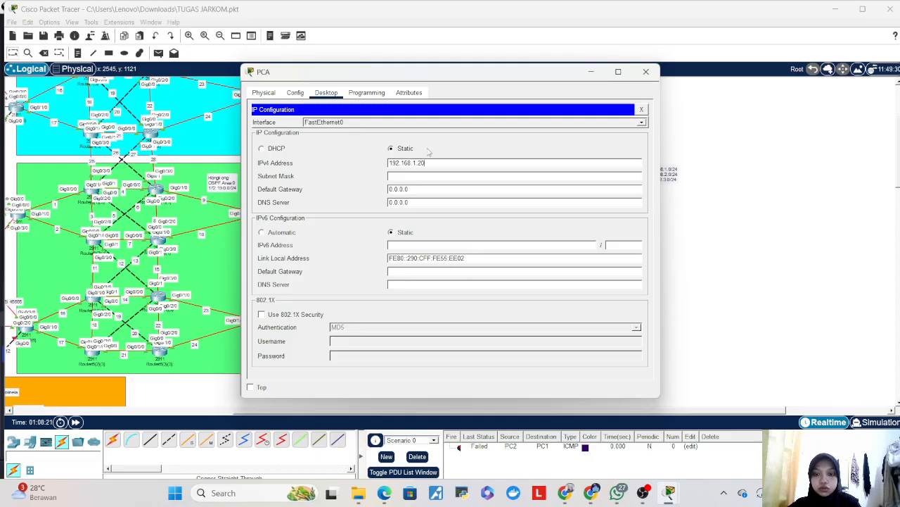
key(Tab)
- Set PCA's default gateway to 192.168.1.1 and DNS server to 40.0.0.40, and close the PC window
key(Tab)
text(192)
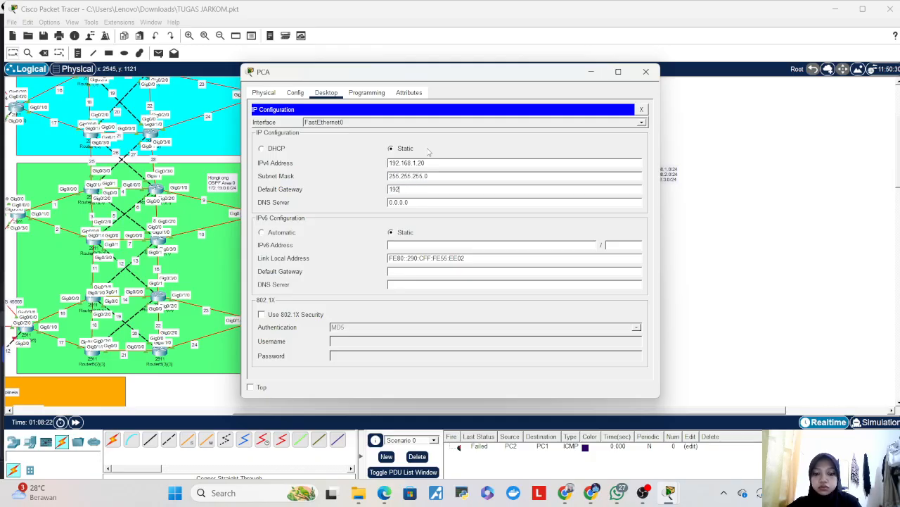
text(.168.)
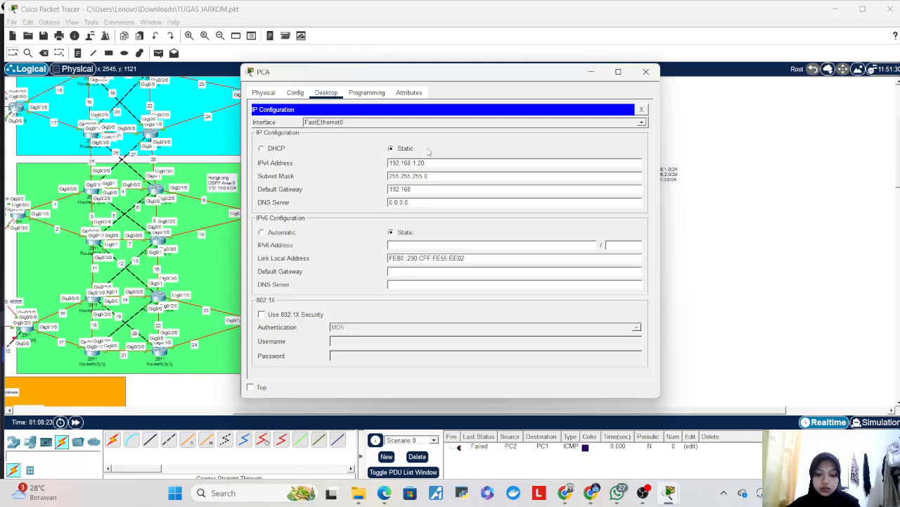
key(Tab)
text(40.0)
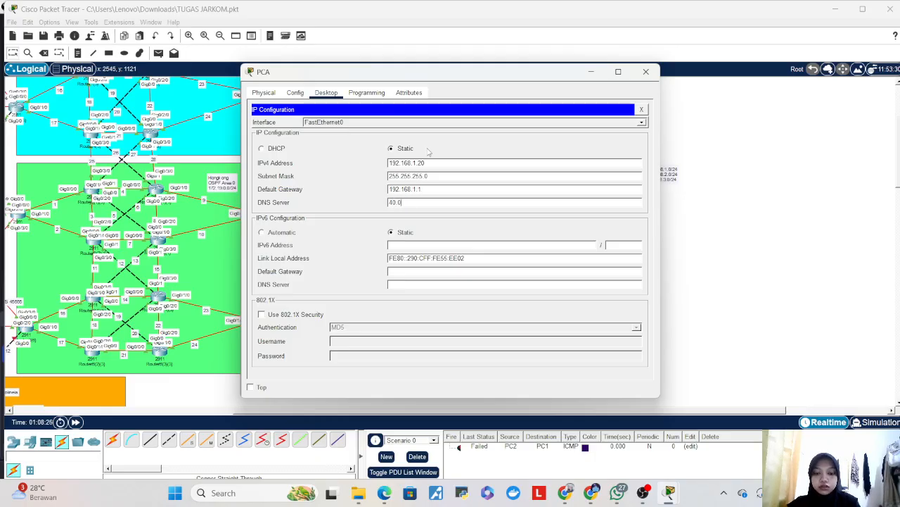
text(.0.40)
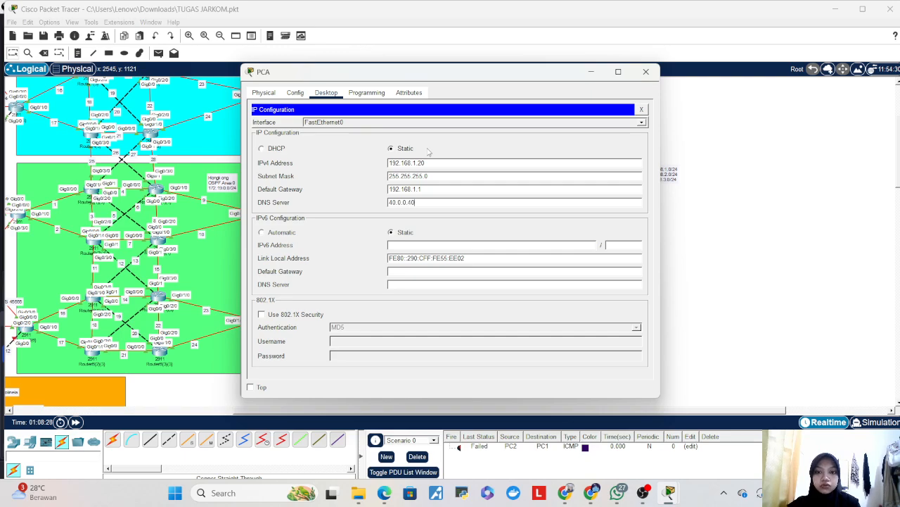
key(Return)
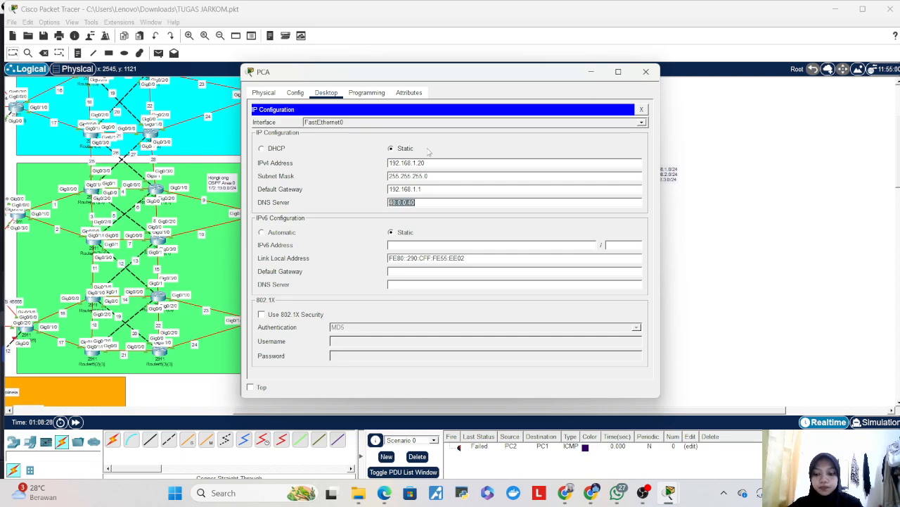
click(645, 72)
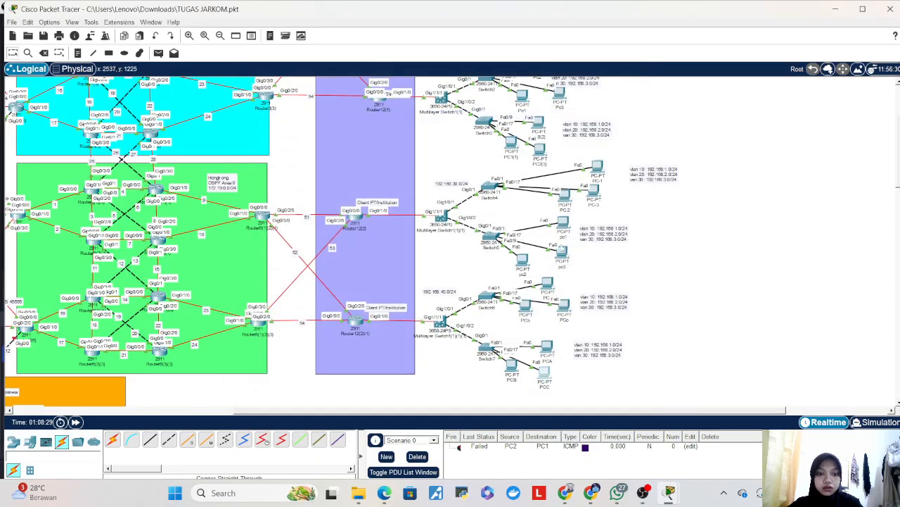
- Give PCC the static IPv4 address 192.168.2.10 with subnet mask 255.255.255.0
click(317, 160)
click(327, 95)
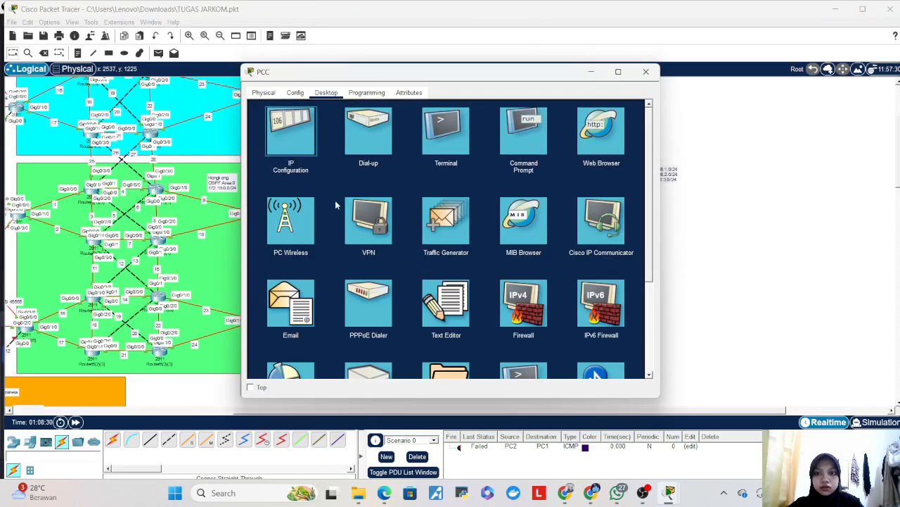
click(294, 158)
text(192.168.2.10)
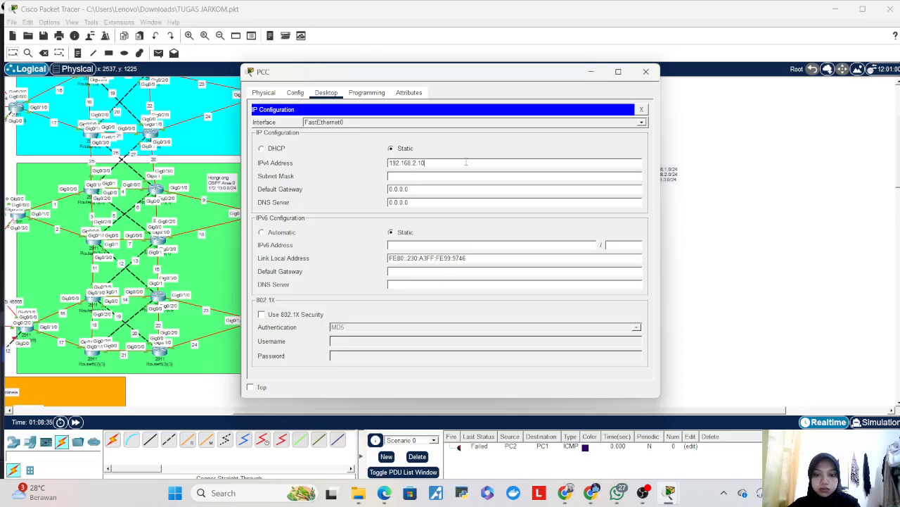
key(Tab)
key(Tab)
- Change PCC's IPv4 address to 192.168.3.20
click(423, 162)
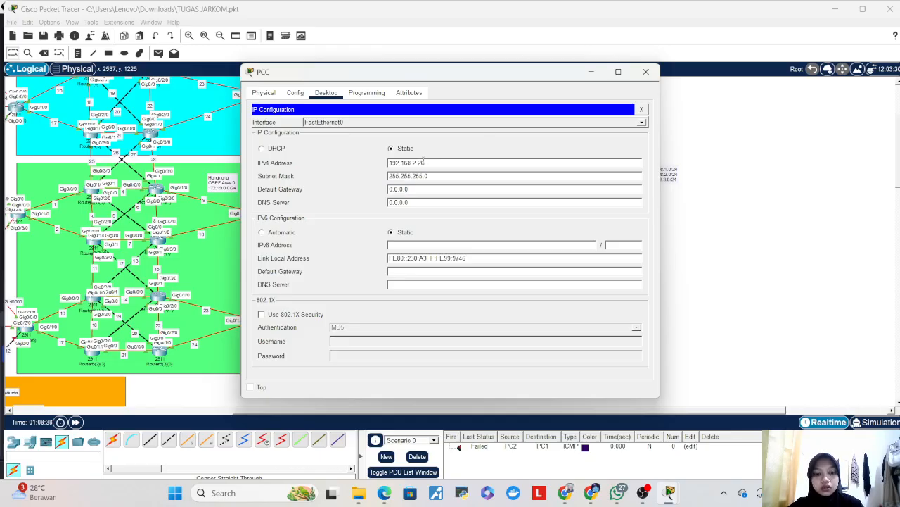
key(BackSpace)
key(BackSpace)
text(30)
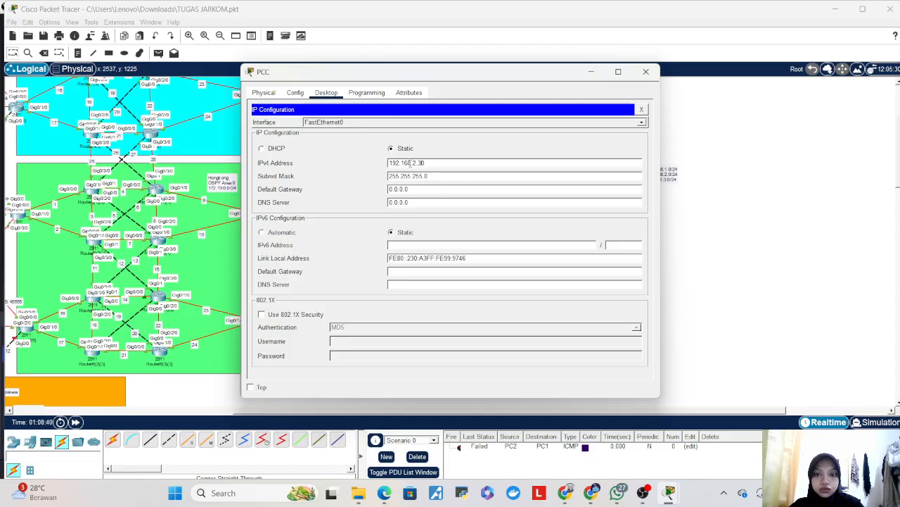
key(BackSpace)
text(3.2)
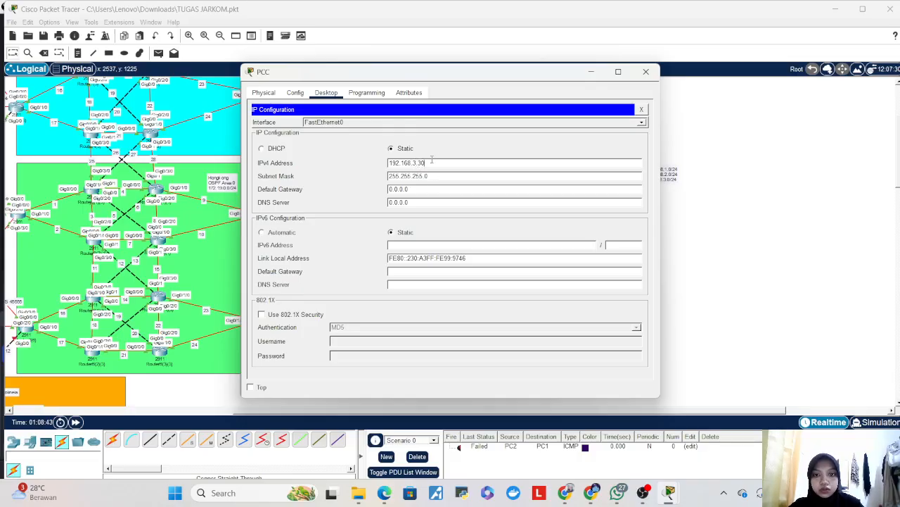
text(0)
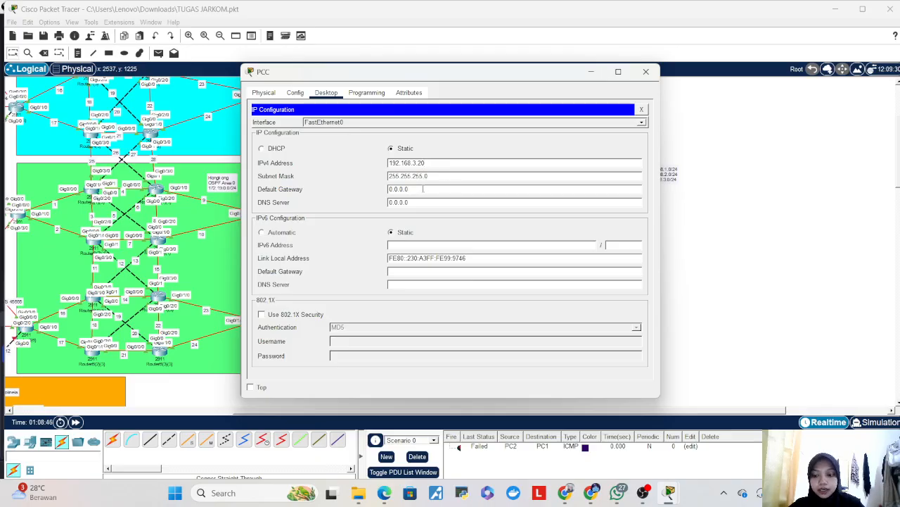
- Set PCC's default gateway to 192.168.3.1 and DNS server to 40.0.0.40, and close the PC window
triple_click(423, 189)
text(19)
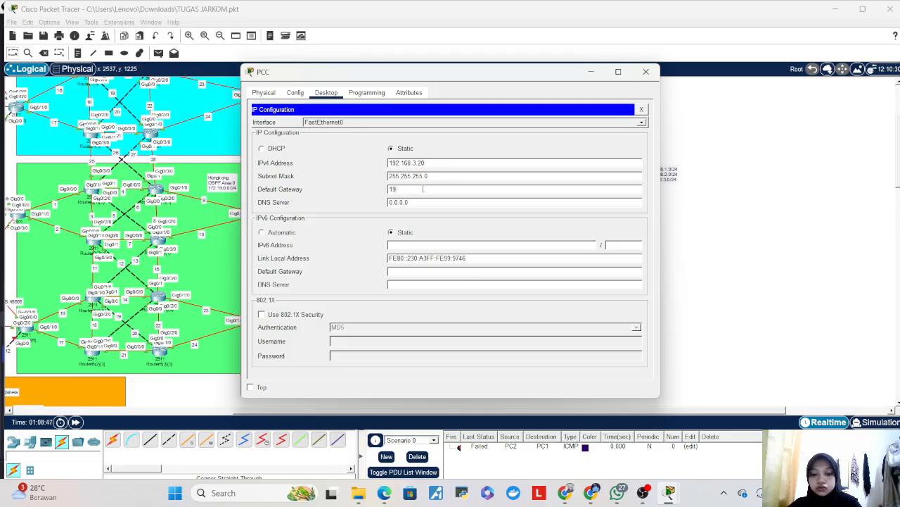
text(2.168)
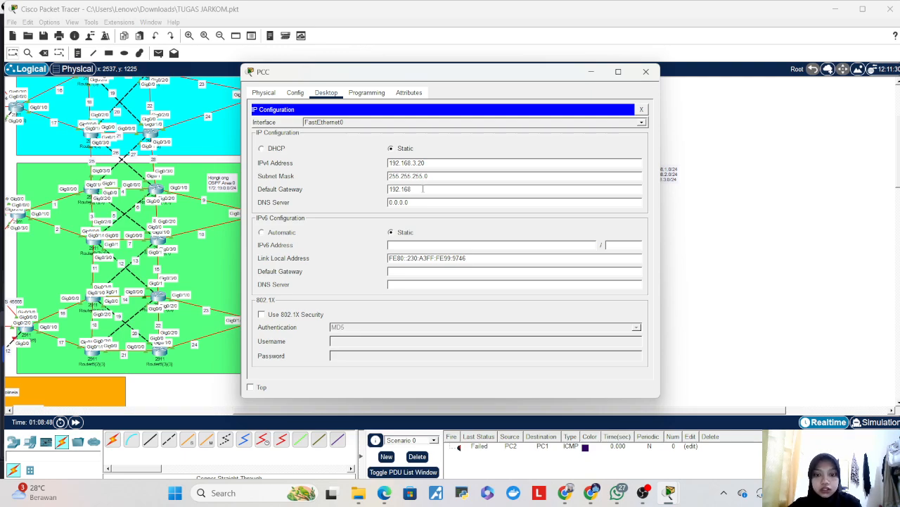
text(.3.1)
key(Tab)
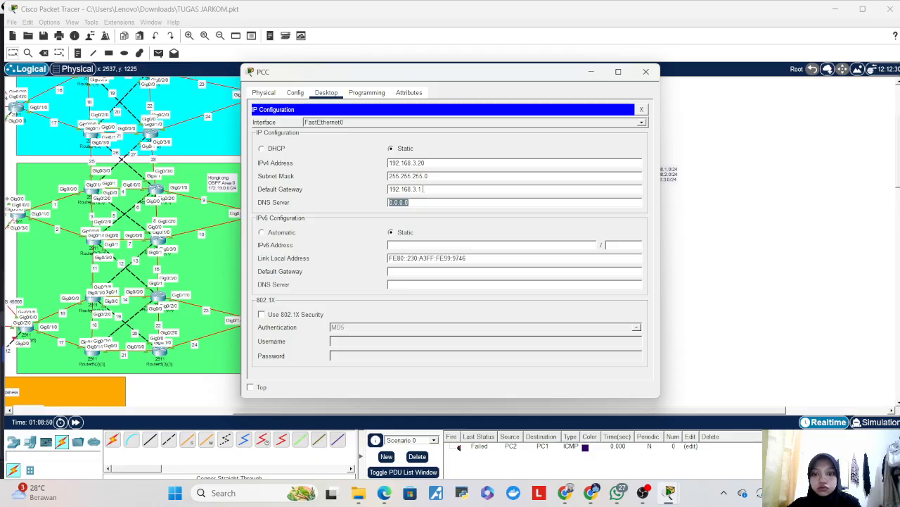
text(40.0.0.40)
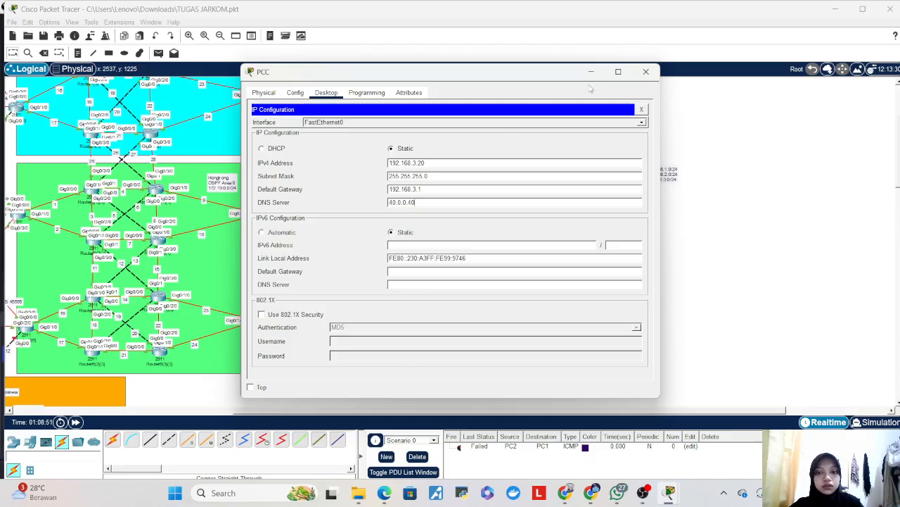
click(644, 73)
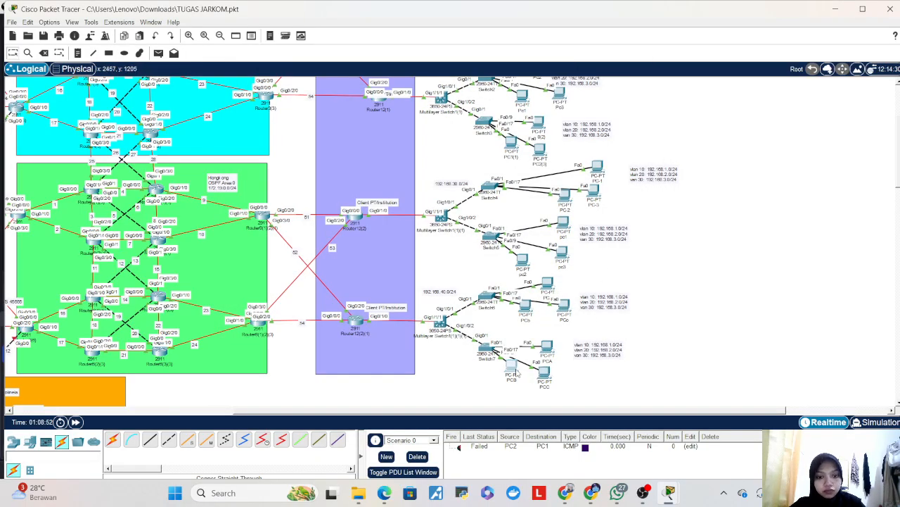
- Give PCB the static IPv4 address 192.168.2.20 with subnet mask 255.255.255.0
click(511, 363)
click(326, 92)
click(298, 127)
click(458, 163)
text(19)
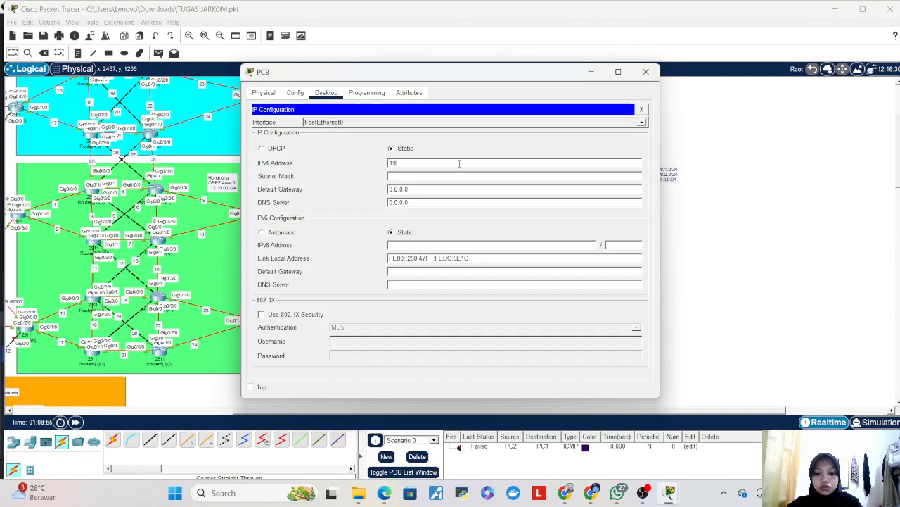
text(2.168.2.20)
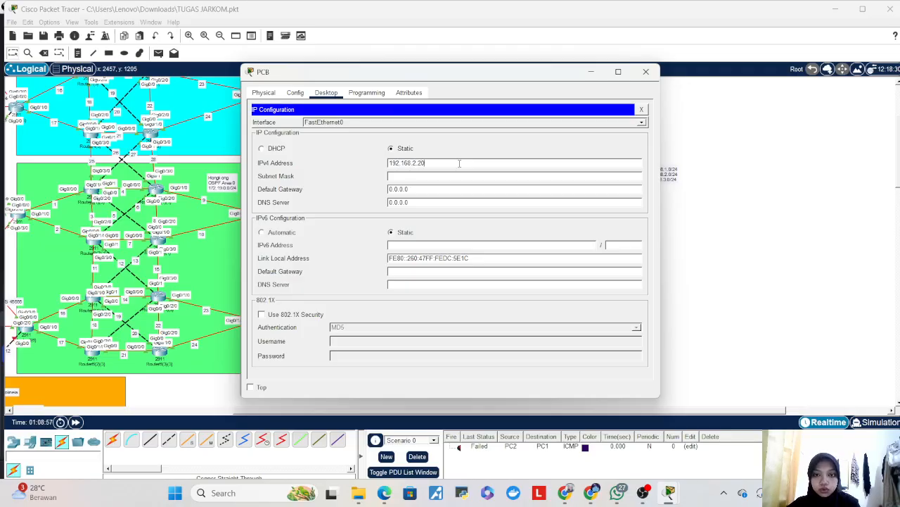
key(Tab)
key(Tab)
- Set PCB's default gateway to 192.168.2.1 and DNS server to 40.0.0.40, and close the PC window
text(192.168.2.1)
key(Tab)
text(40.0.0.40)
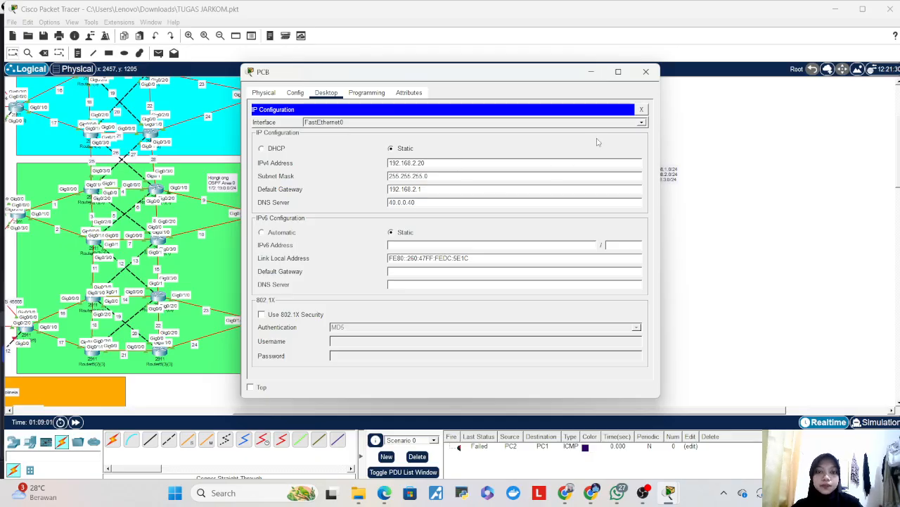
click(646, 71)
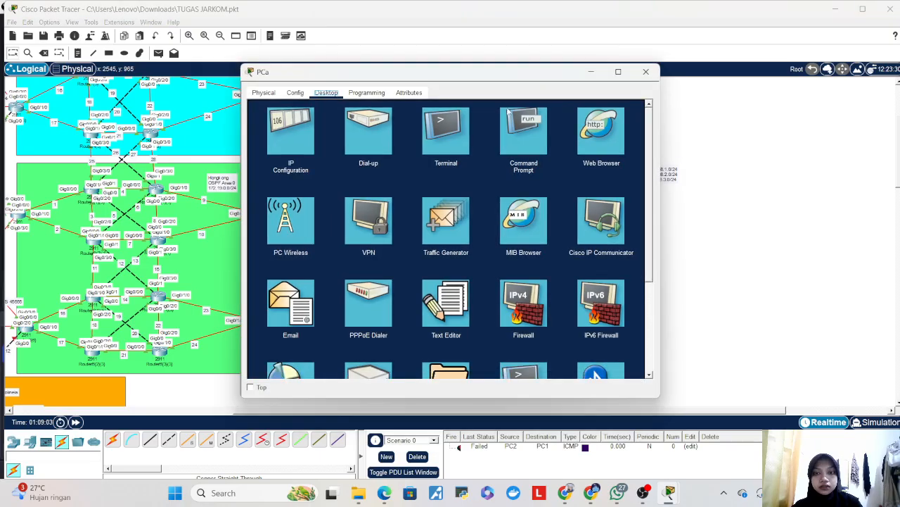
- Ping 192.168.1.10 from PCa's Command Prompt
click(519, 128)
text(PIN)
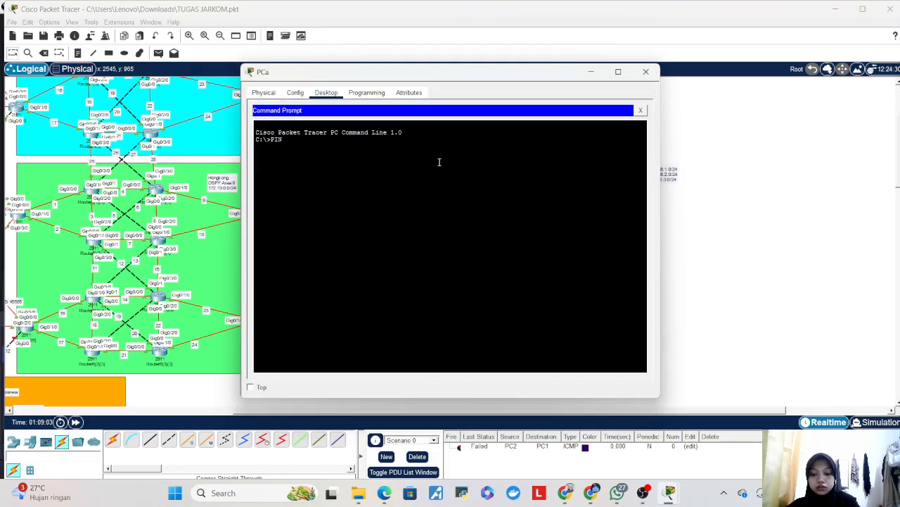
text(G 192.168.1.10)
key(Return)
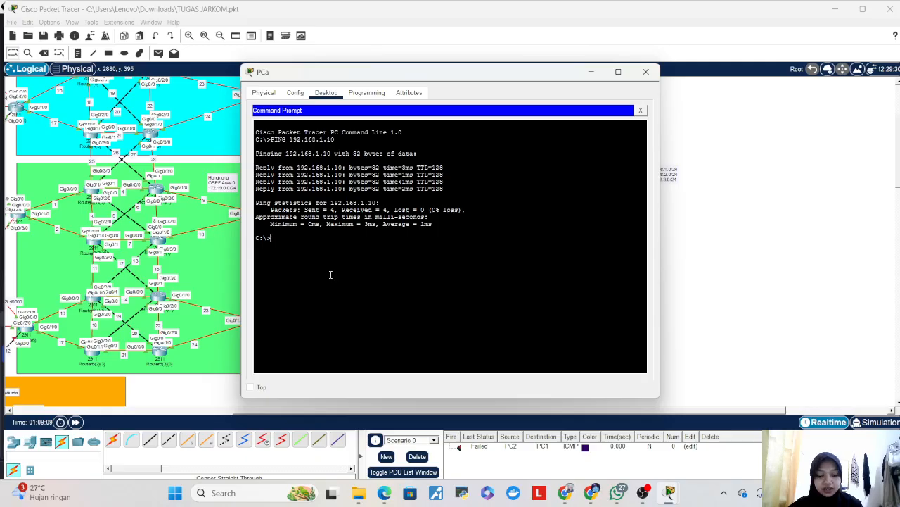
- Ping 192.168.2.10 from PCa and interrupt the ping before it completes
key(Up)
key(BackSpace)
text(2)
key(Return)
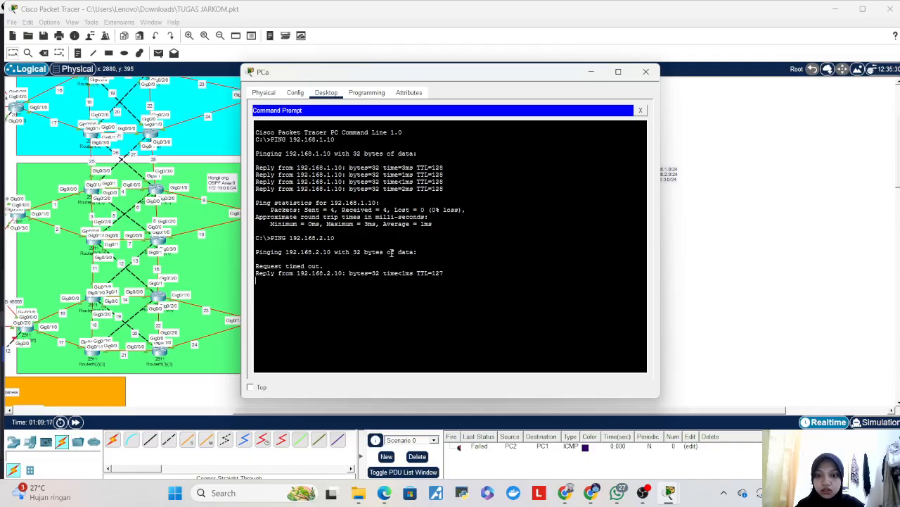
key(ctrl+c)
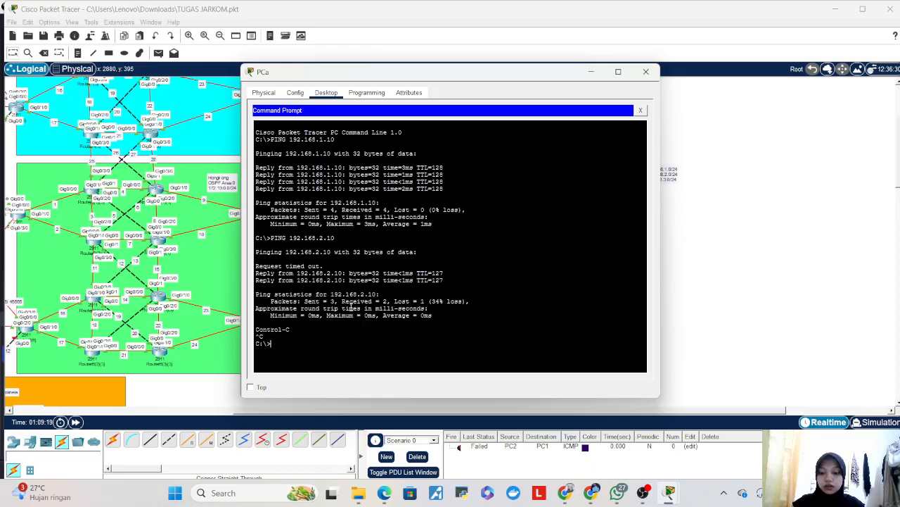
- Ping 192.168.3.10 from PCa and put its window away
key(Up)
key(BackSpace)
key(BackSpace)
key(BackSpace)
key(BackSpace)
text(3.10)
key(Return)
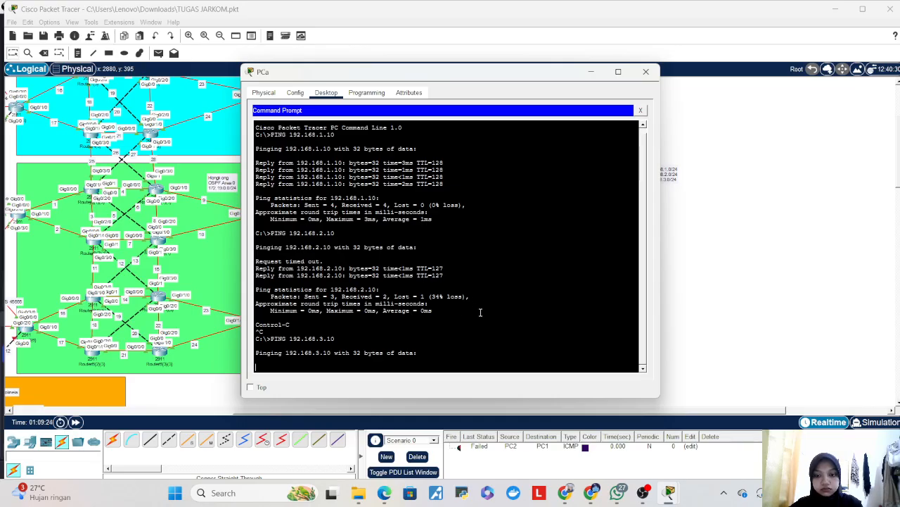
click(592, 73)
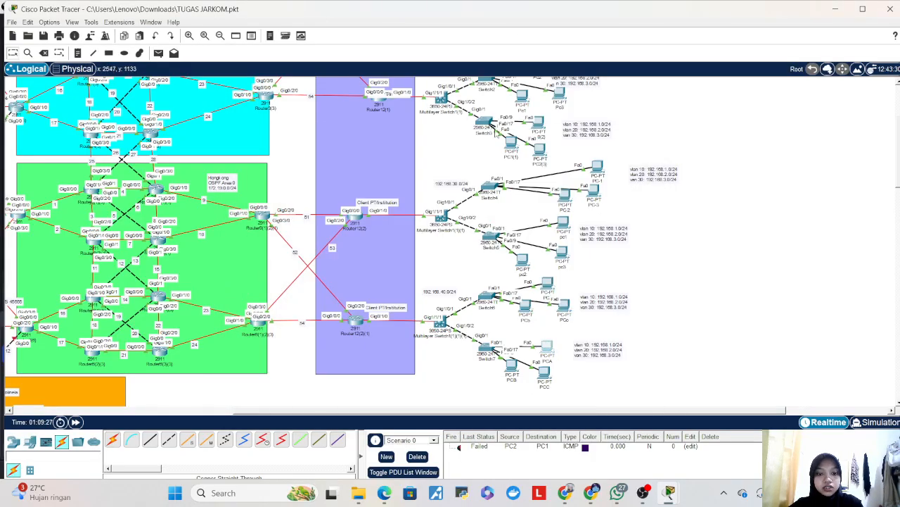
- Ping 192.168.2.20 from PCA's Command Prompt and interrupt the ping before it completes
click(546, 346)
click(521, 131)
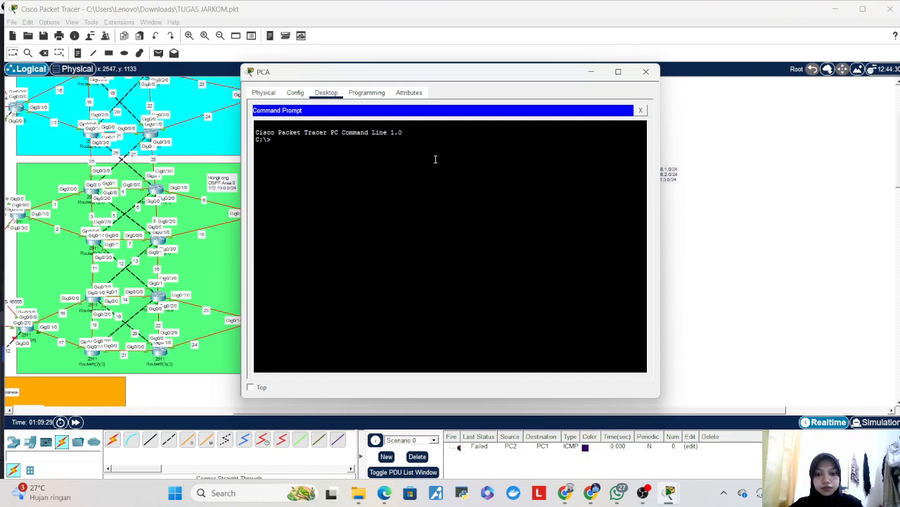
text(PING 192)
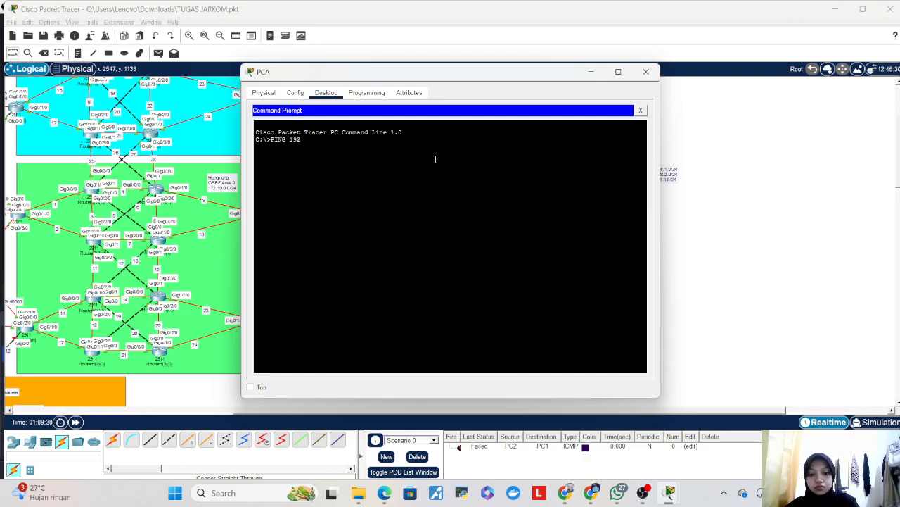
text(.168.2.20)
key(Return)
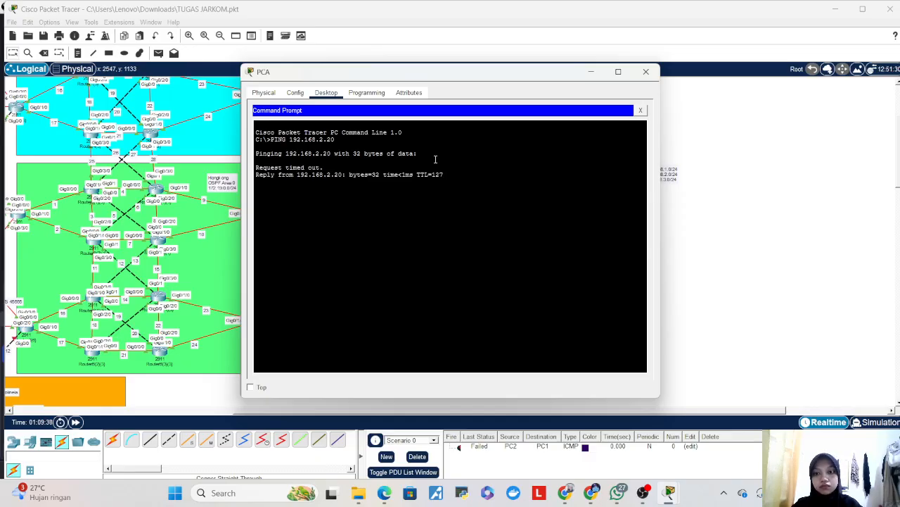
key(ctrl+c)
- Ping 192.168.3.20 from PCA and close the PC window
key(Up)
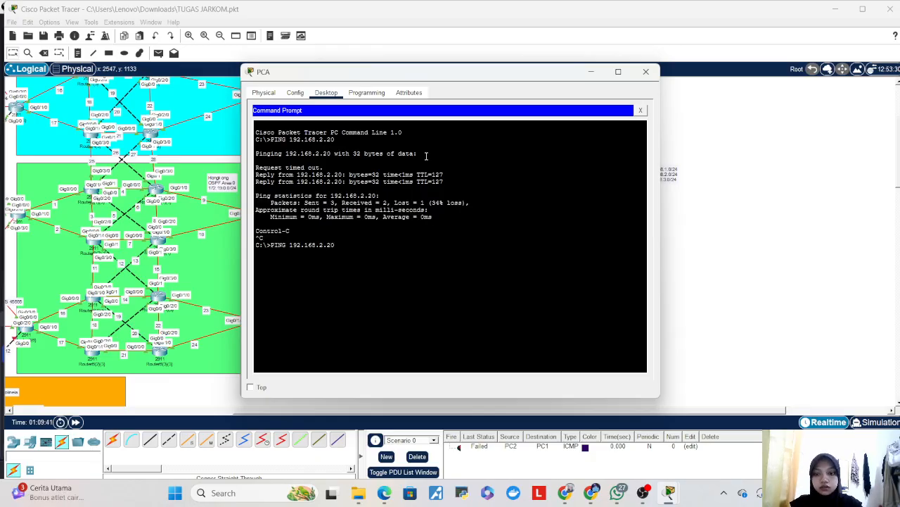
key(BackSpace)
key(BackSpace)
key(BackSpace)
key(BackSpace)
text(3.20)
key(Return)
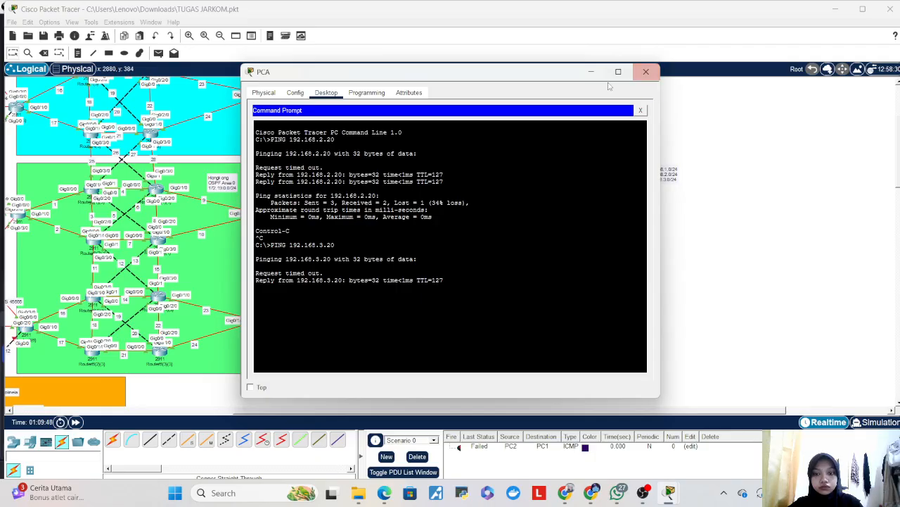
click(654, 74)
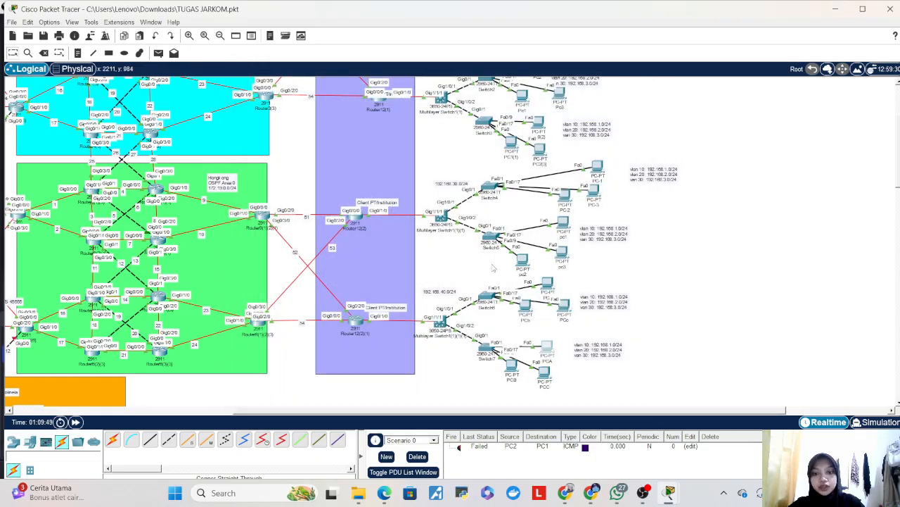
click(579, 433)
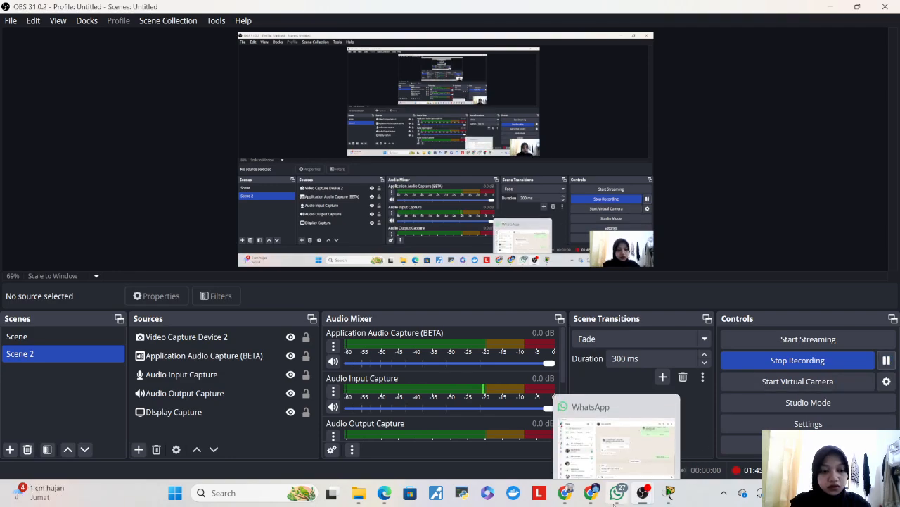
mouse_move(643, 501)
click(669, 493)
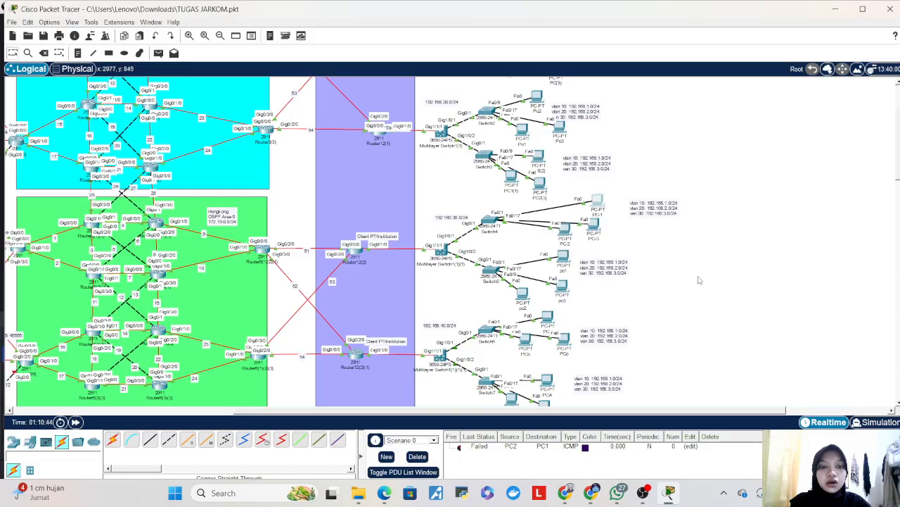
- Load the web page at 10.0.0.10 in the Web Browser of Switch5's pc1, and close the PC window
scroll(698, 284, up, 2)
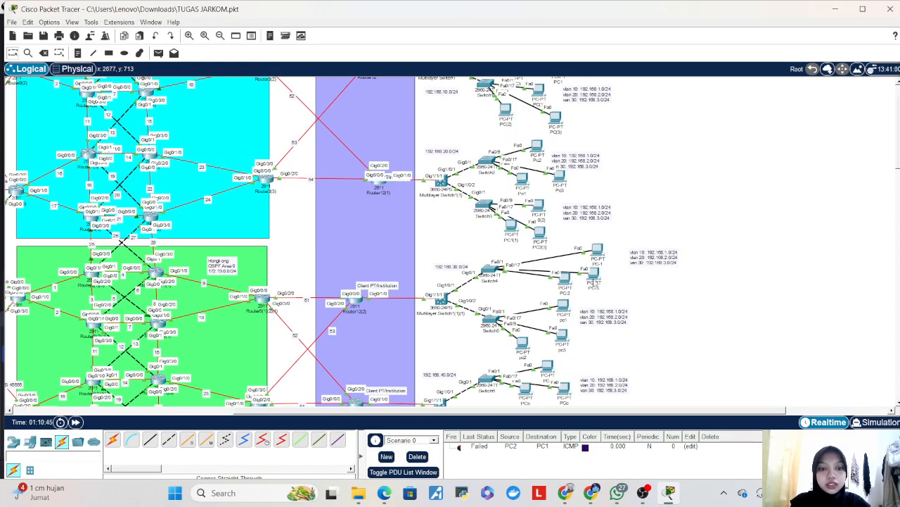
drag(324, 411, 65, 408)
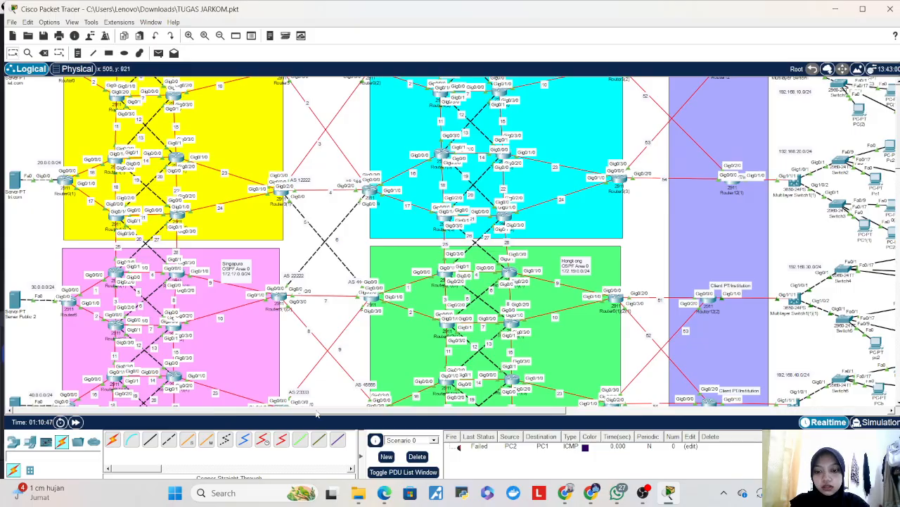
drag(315, 411, 524, 391)
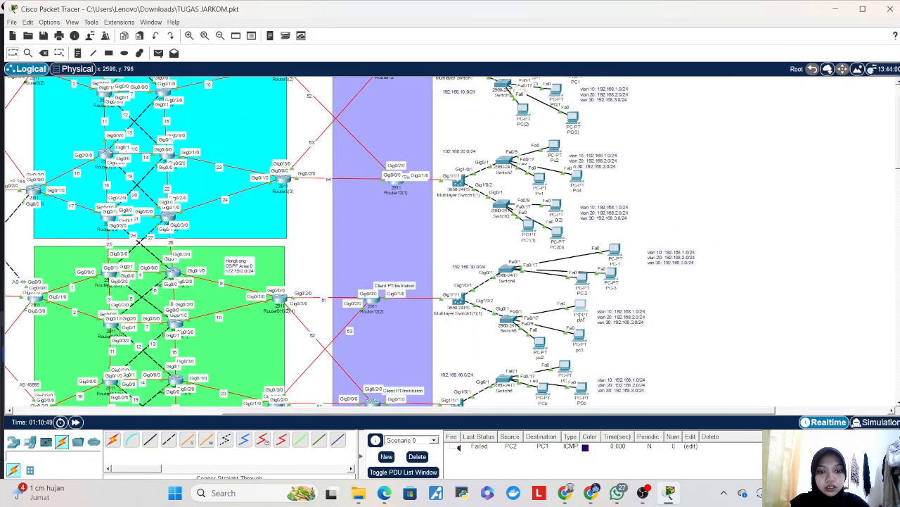
click(581, 308)
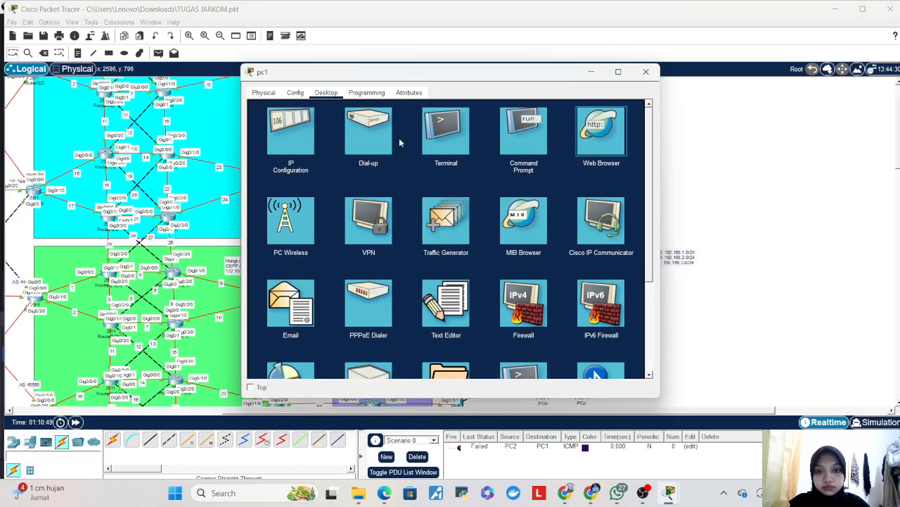
click(598, 165)
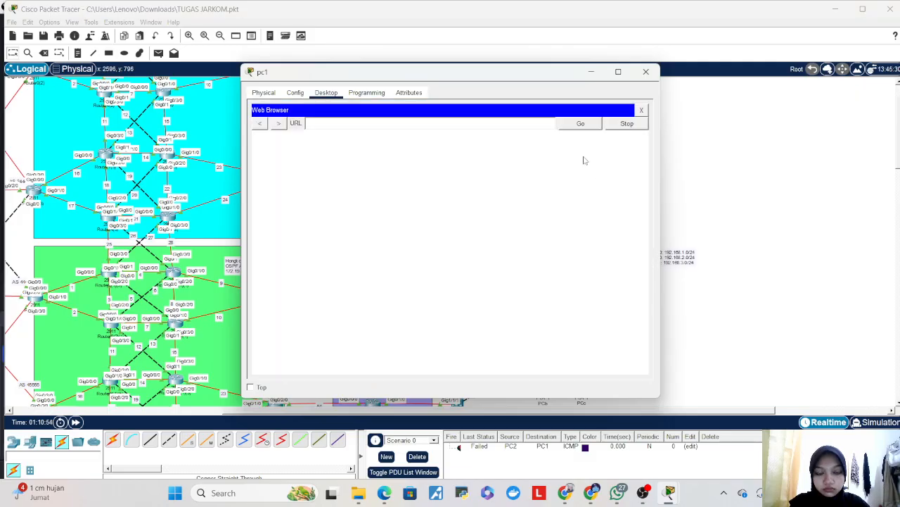
text(10.0.0.10)
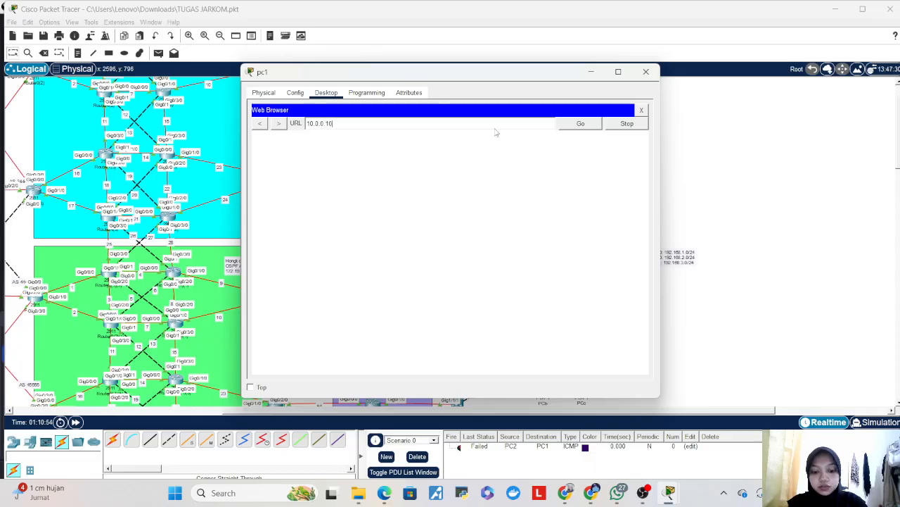
key(Return)
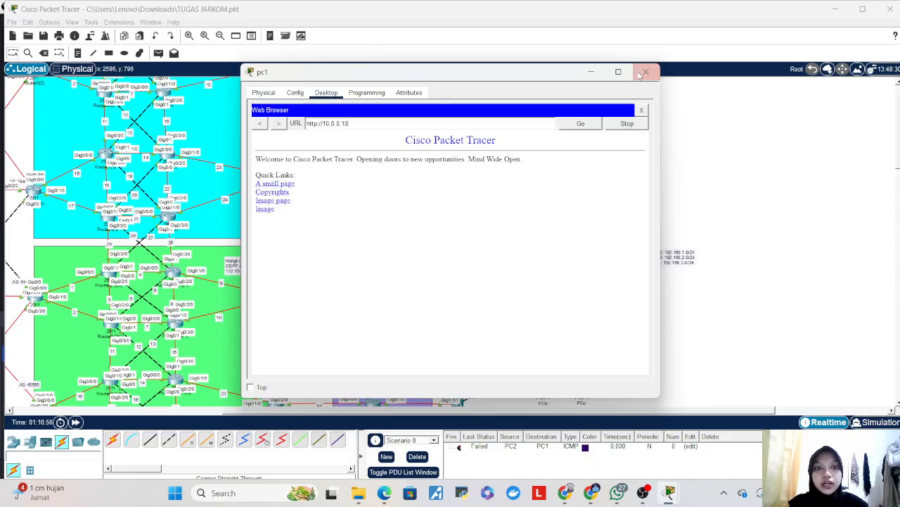
click(637, 76)
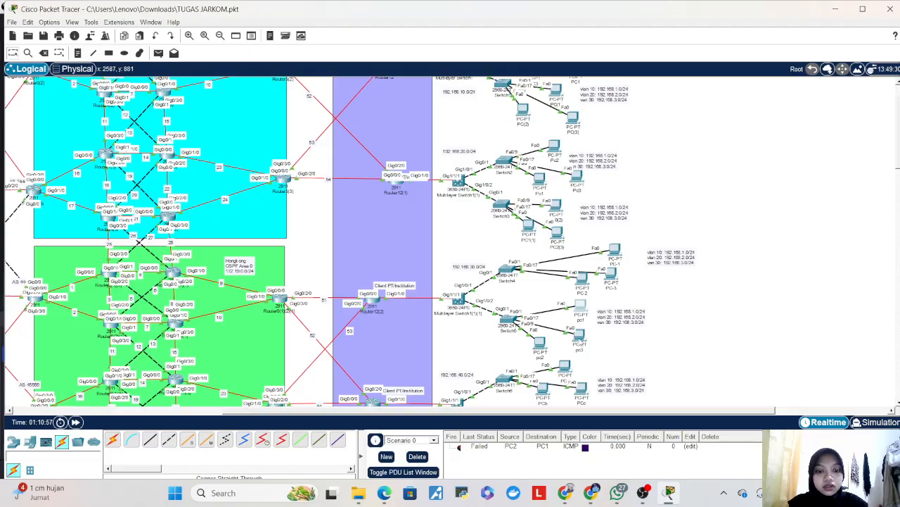
- Load the web page at 30.0.0.30 in the Web Browser of Switch5's pc3, and close the PC window
click(579, 335)
click(599, 134)
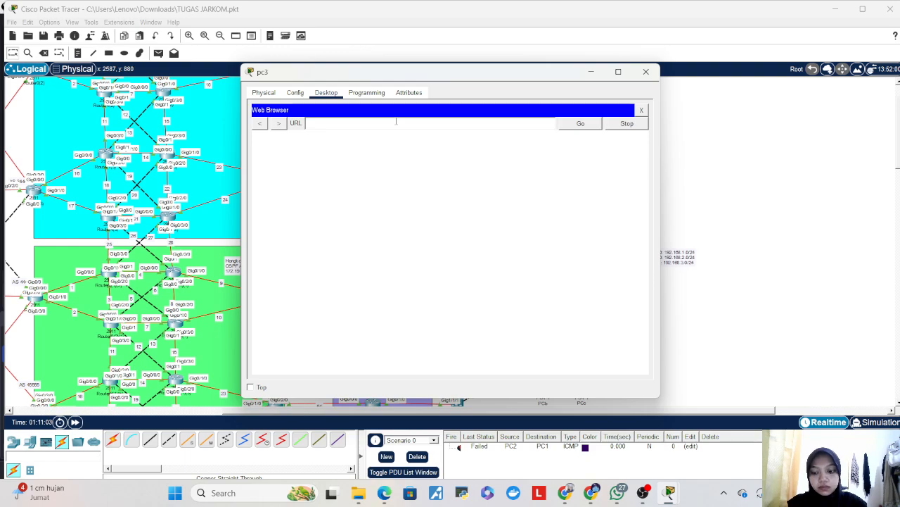
text(0.30)
key(Return)
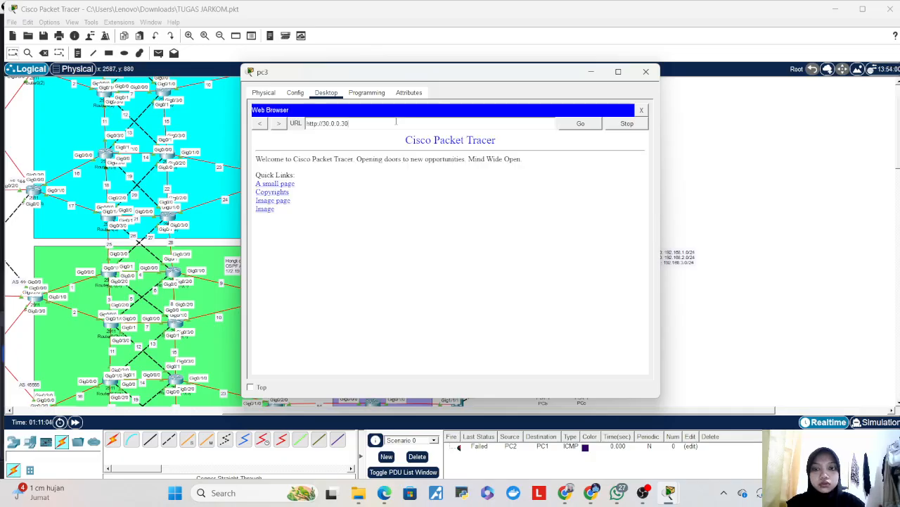
click(643, 72)
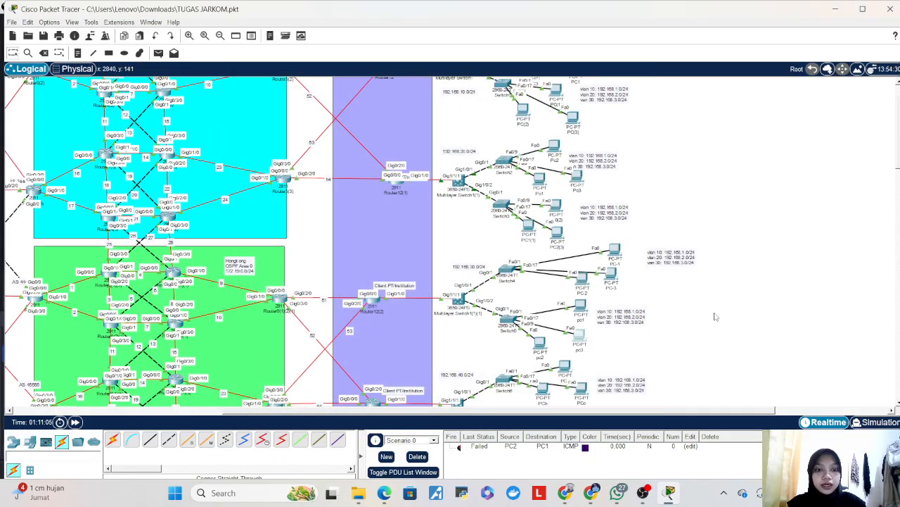
scroll(581, 336, down, 1)
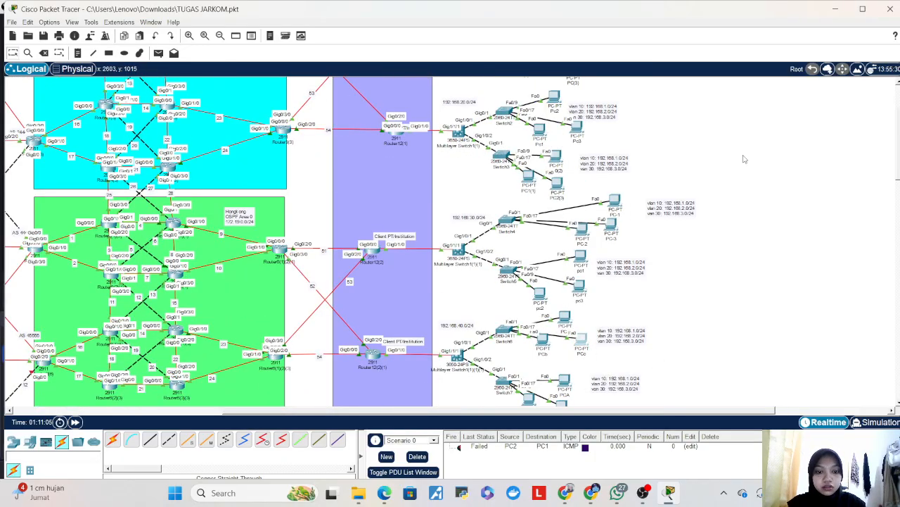
- Request the web page at 20.0.0.20 in the Web Browser of Switch6's PCc, and close the PC window
click(581, 341)
click(609, 134)
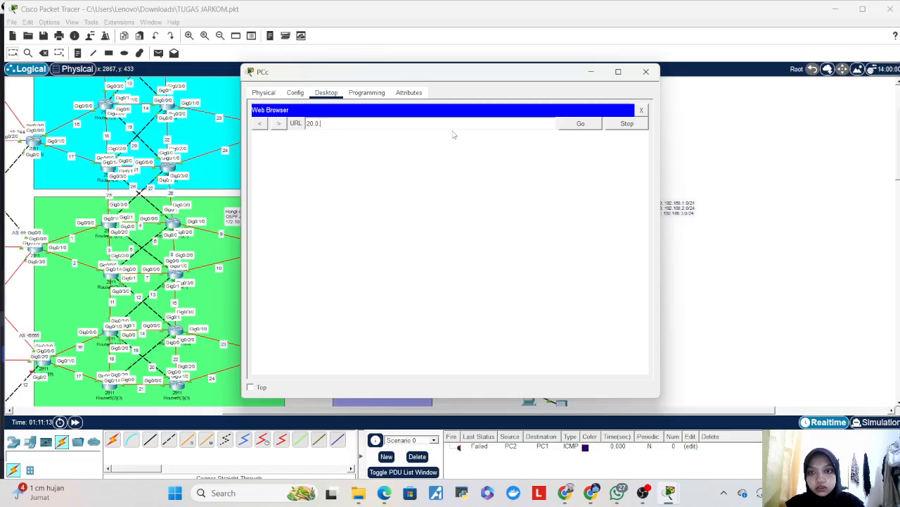
key(Return)
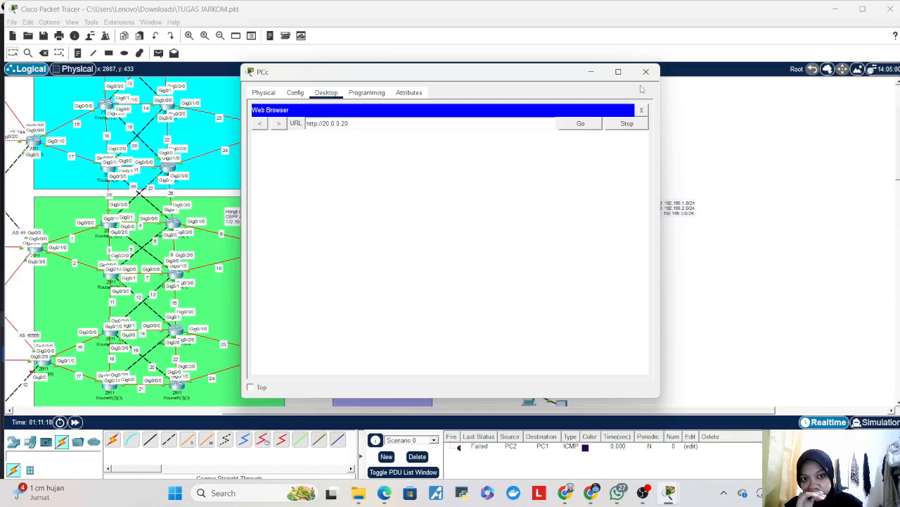
click(591, 72)
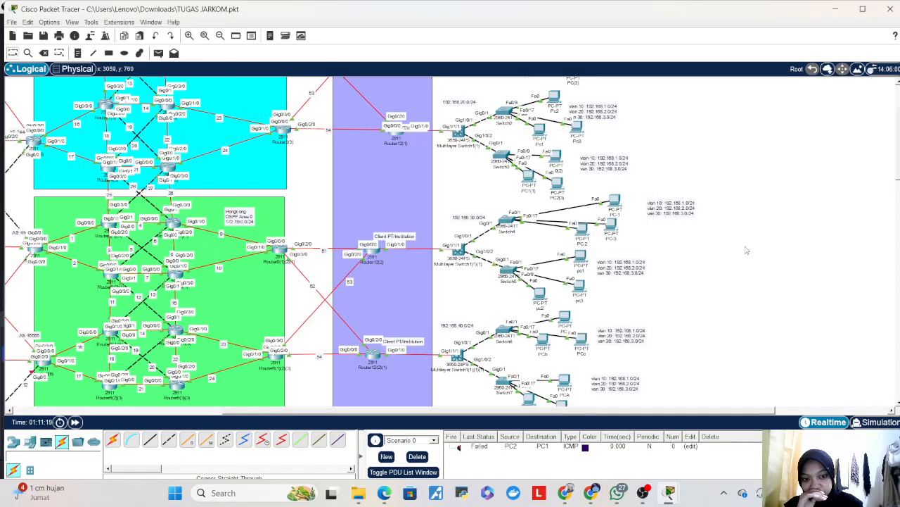
click(579, 341)
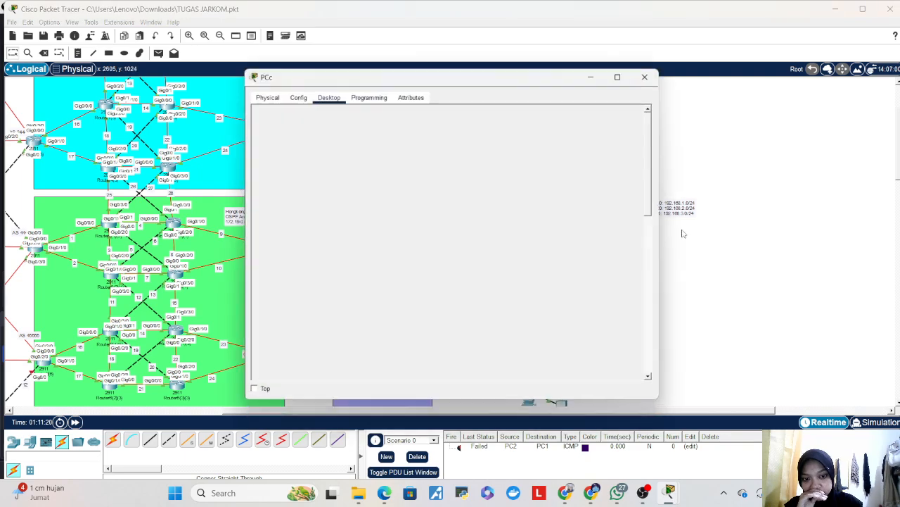
click(574, 128)
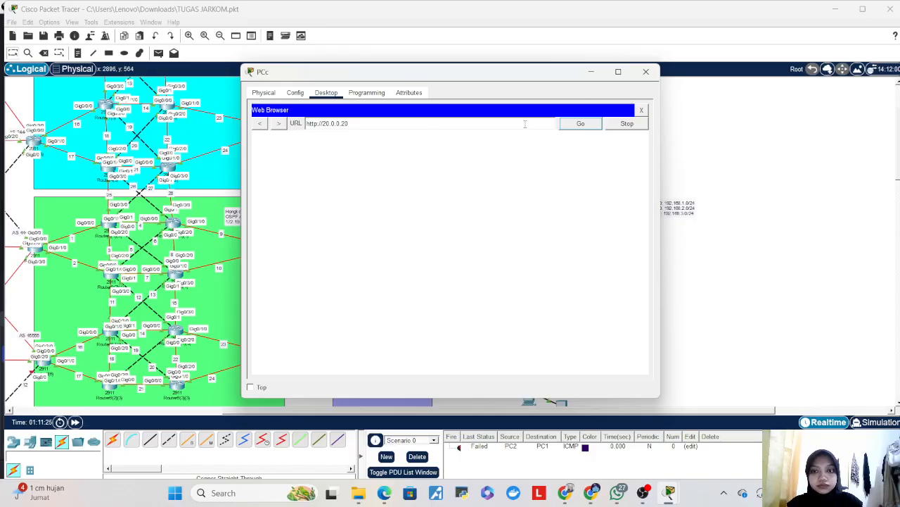
click(590, 72)
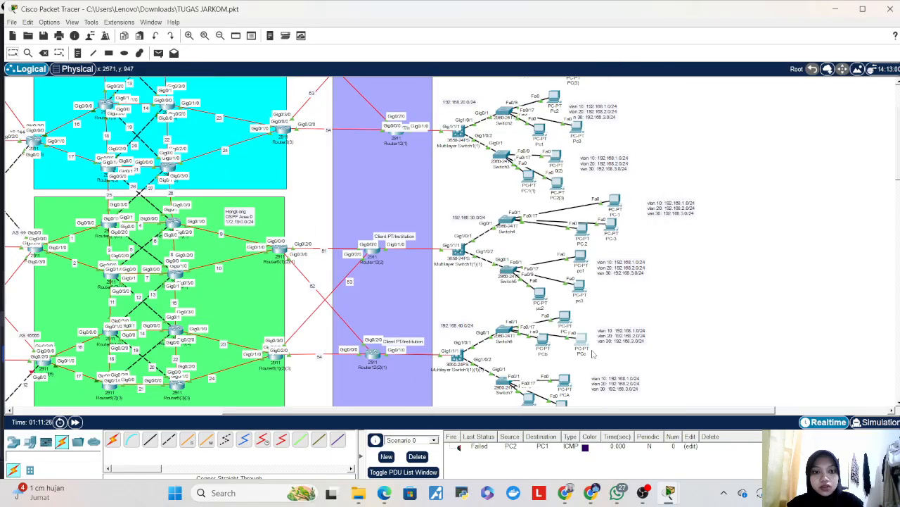
click(583, 344)
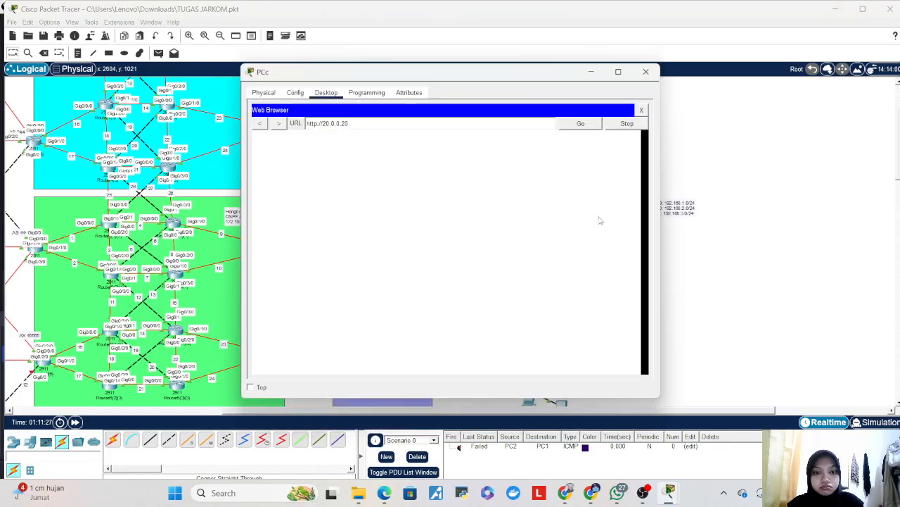
click(642, 110)
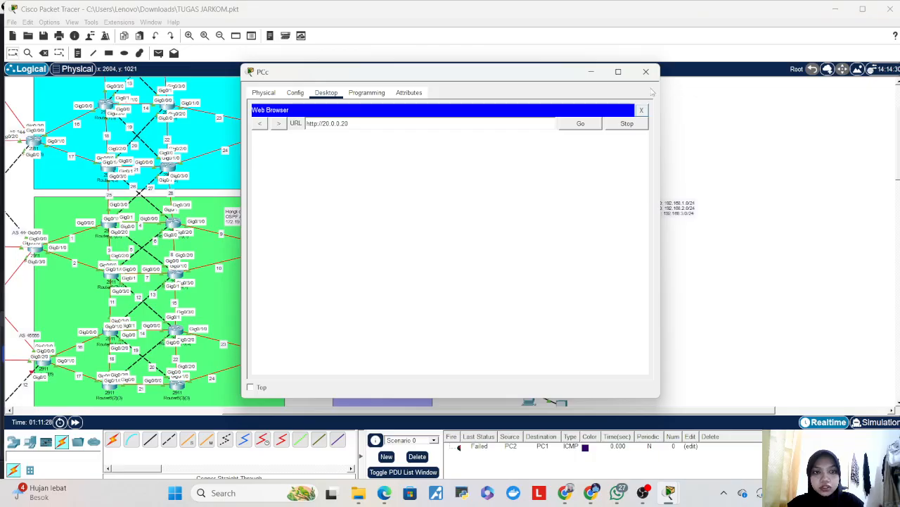
click(646, 72)
scroll(725, 283, down, 3)
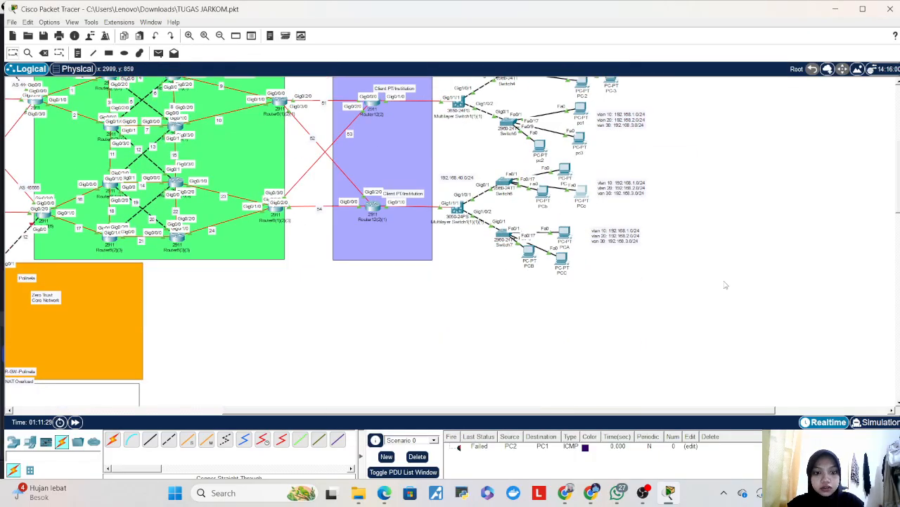
scroll(736, 217, up, 4)
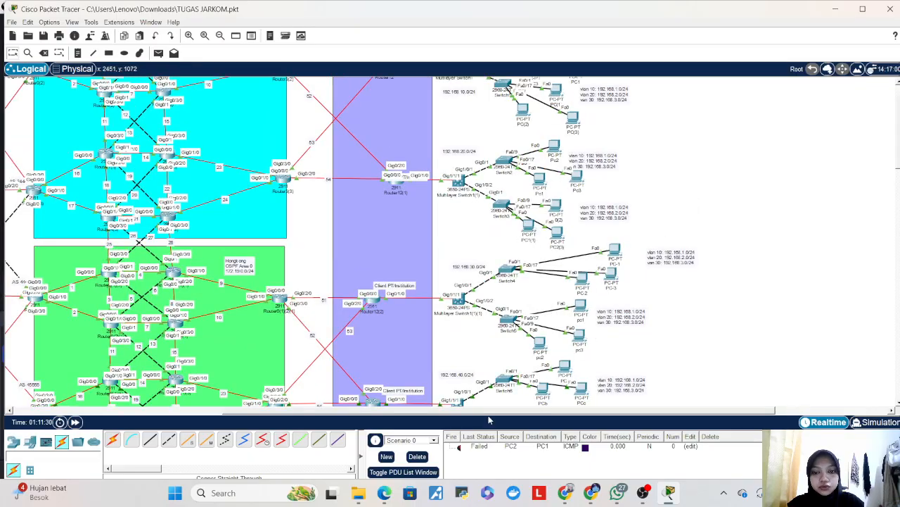
drag(478, 411, 233, 417)
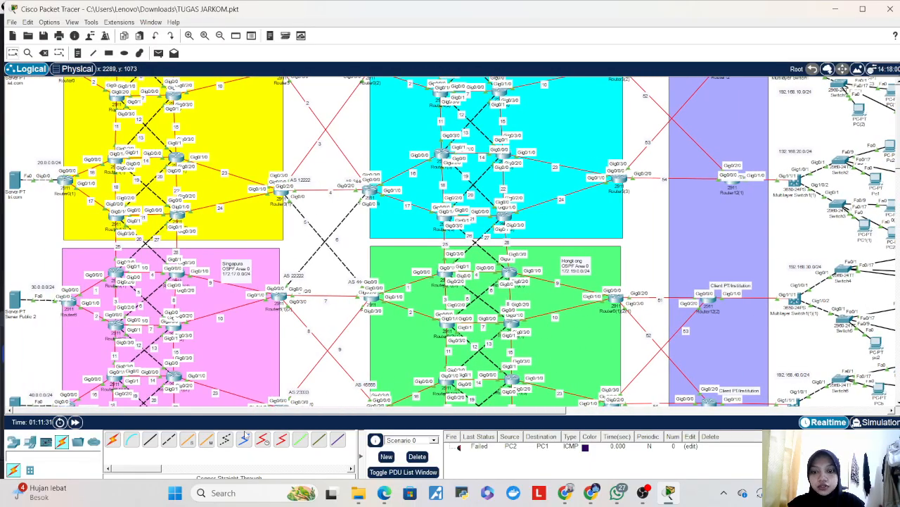
scroll(797, 298, up, 1)
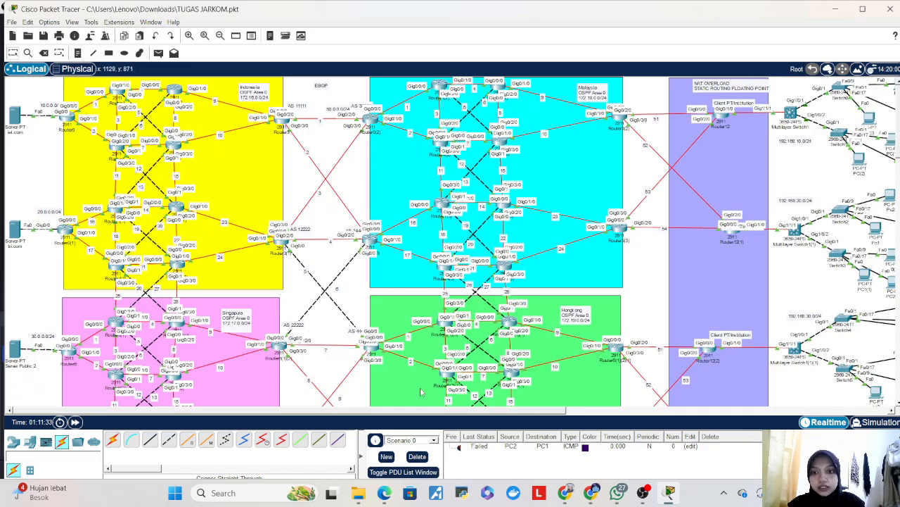
drag(422, 412, 536, 412)
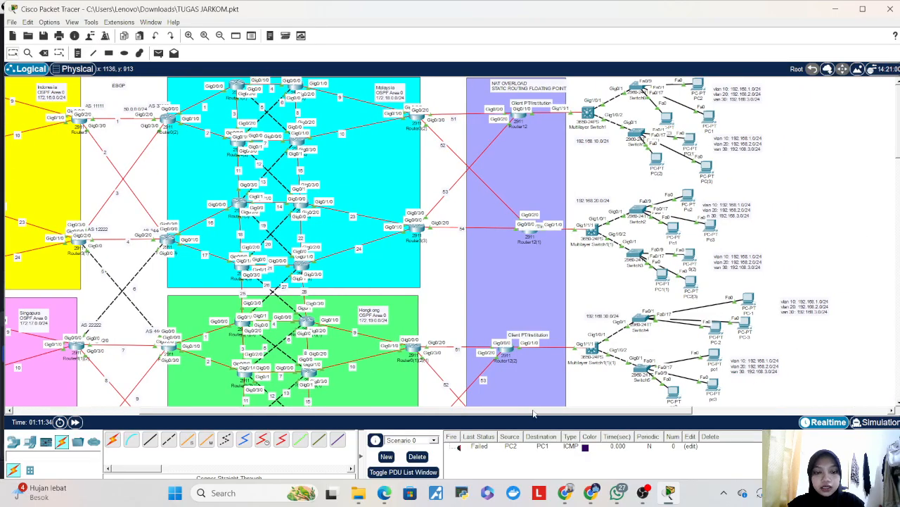
- Switch to OBS and stop the running screen recording
click(644, 494)
click(567, 436)
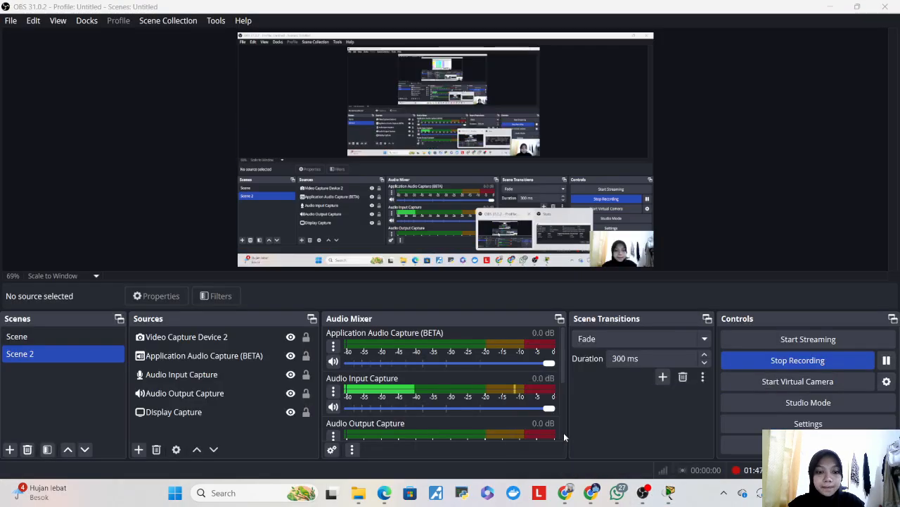
click(842, 362)
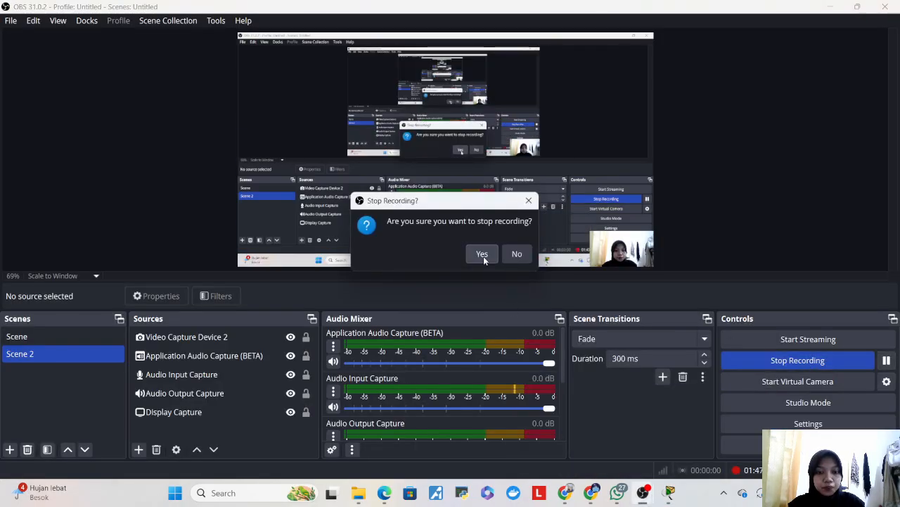